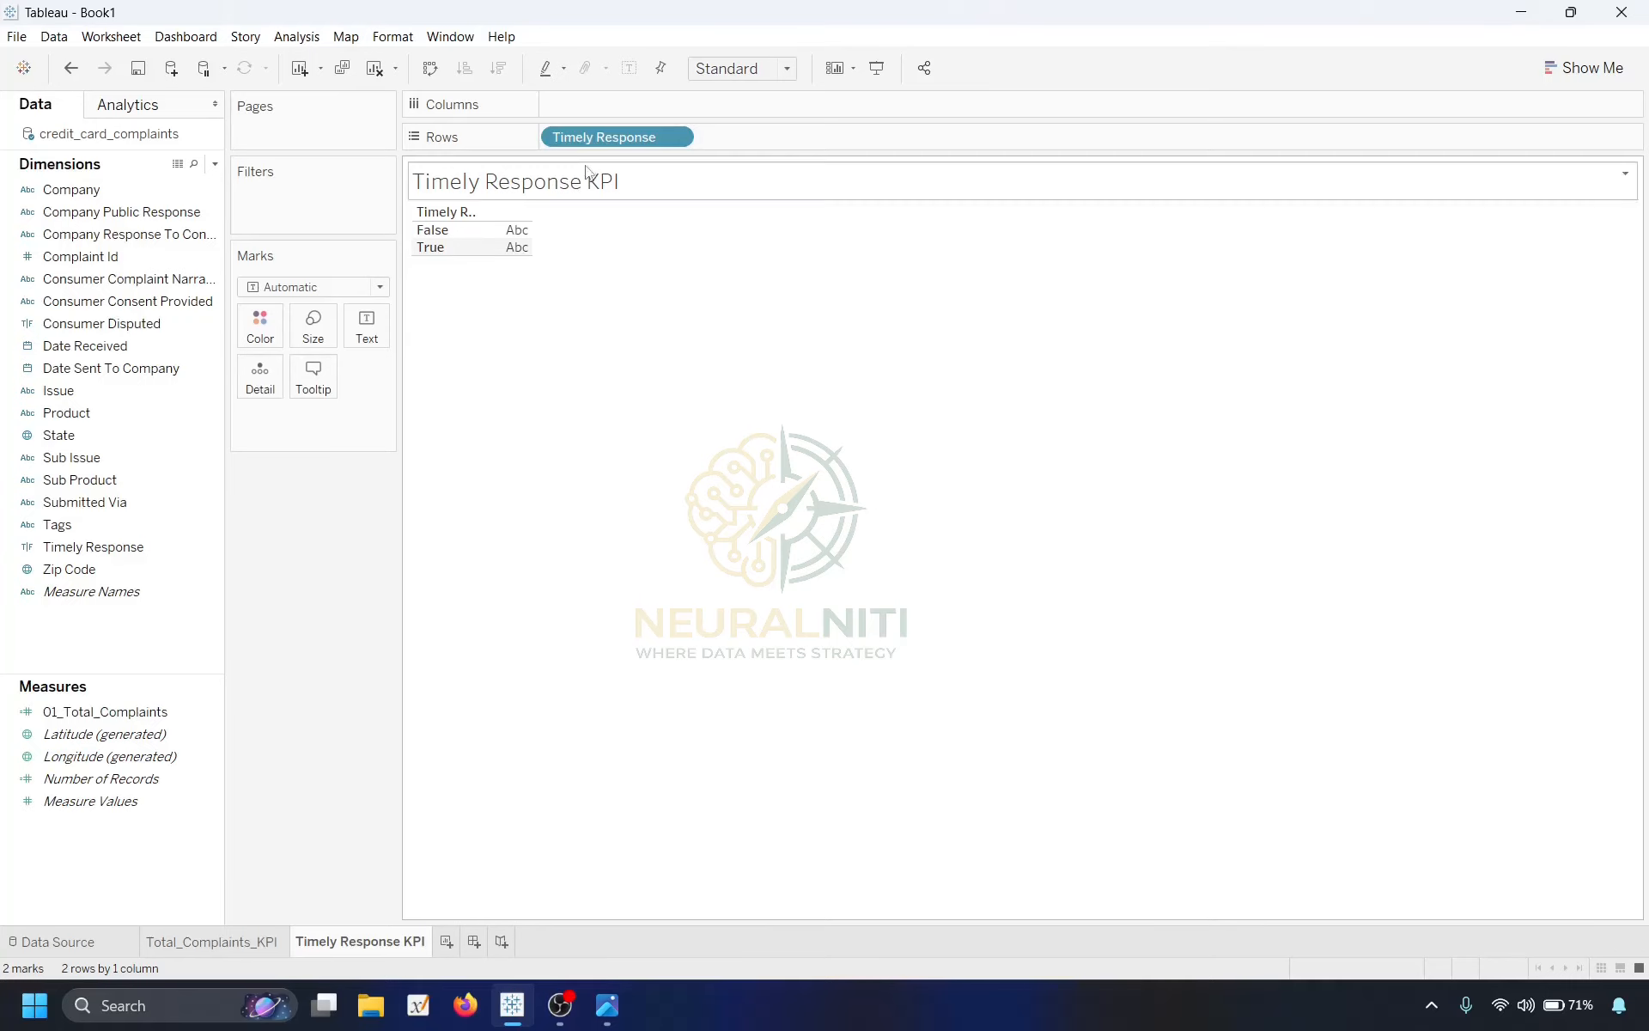
Remove Timely Response from the rows and start a calculated field named 02_Timely_Response_KPi.
{"action": "left_click_drag", "start_coordinate": [601, 137], "coordinate": [320, 505]}
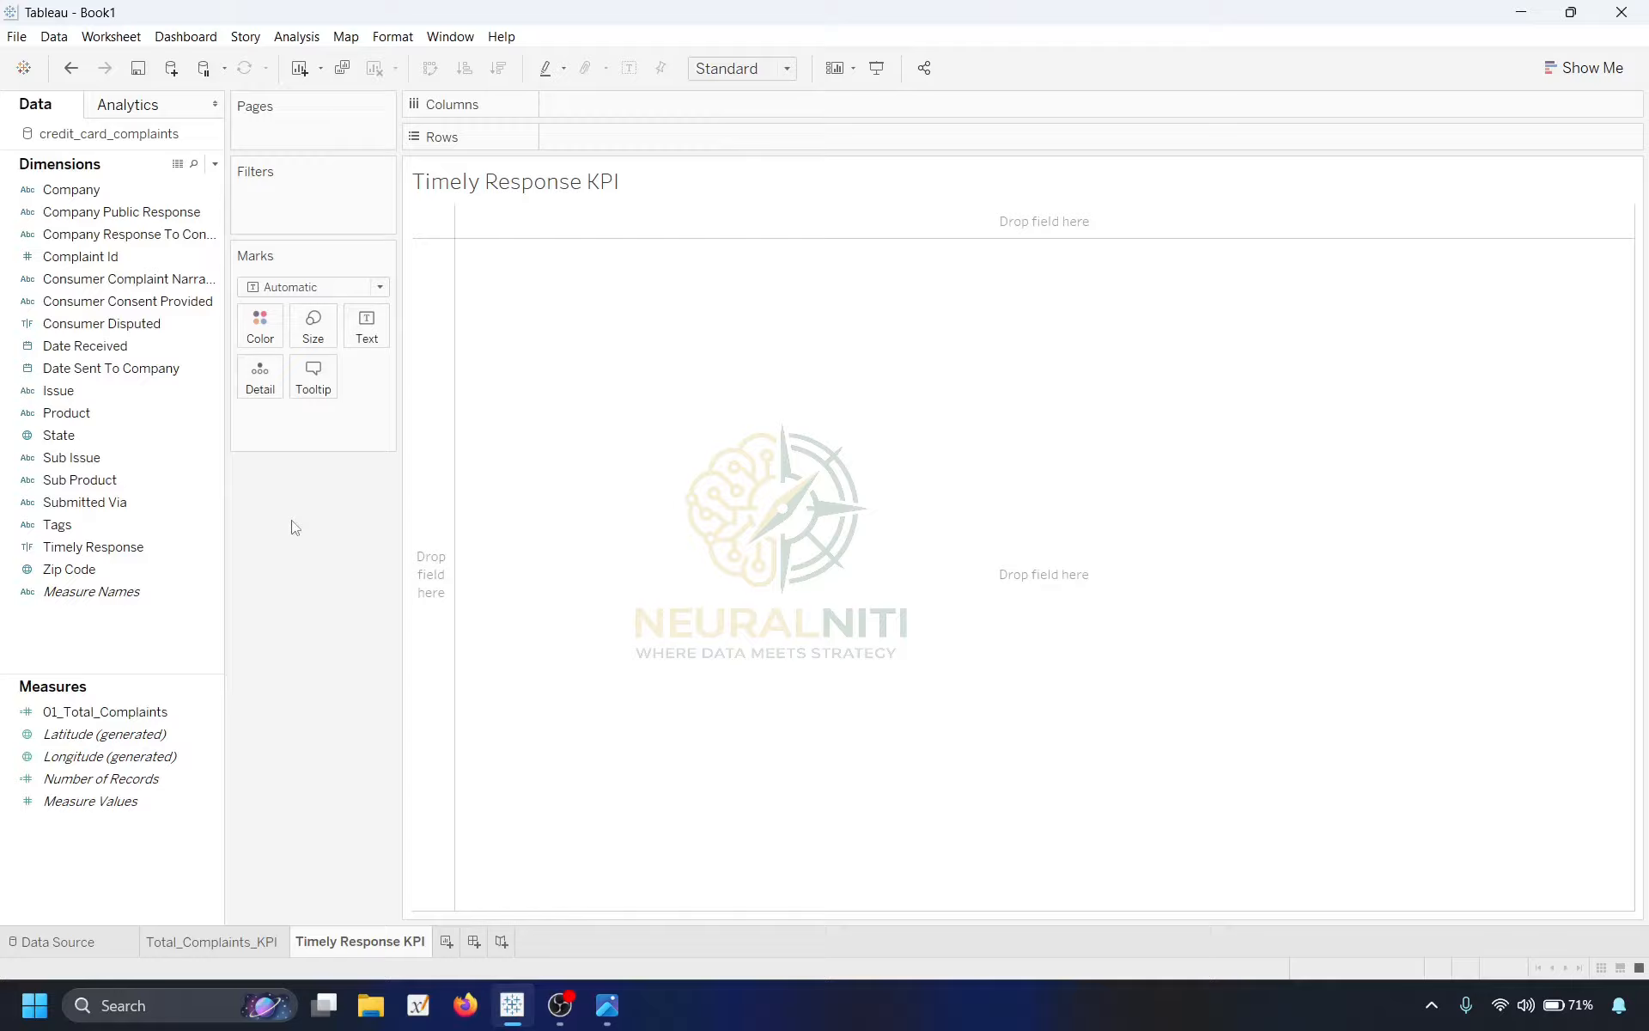
{"action": "left_click", "coordinate": [215, 164]}
{"action": "left_click", "coordinate": [147, 184]}
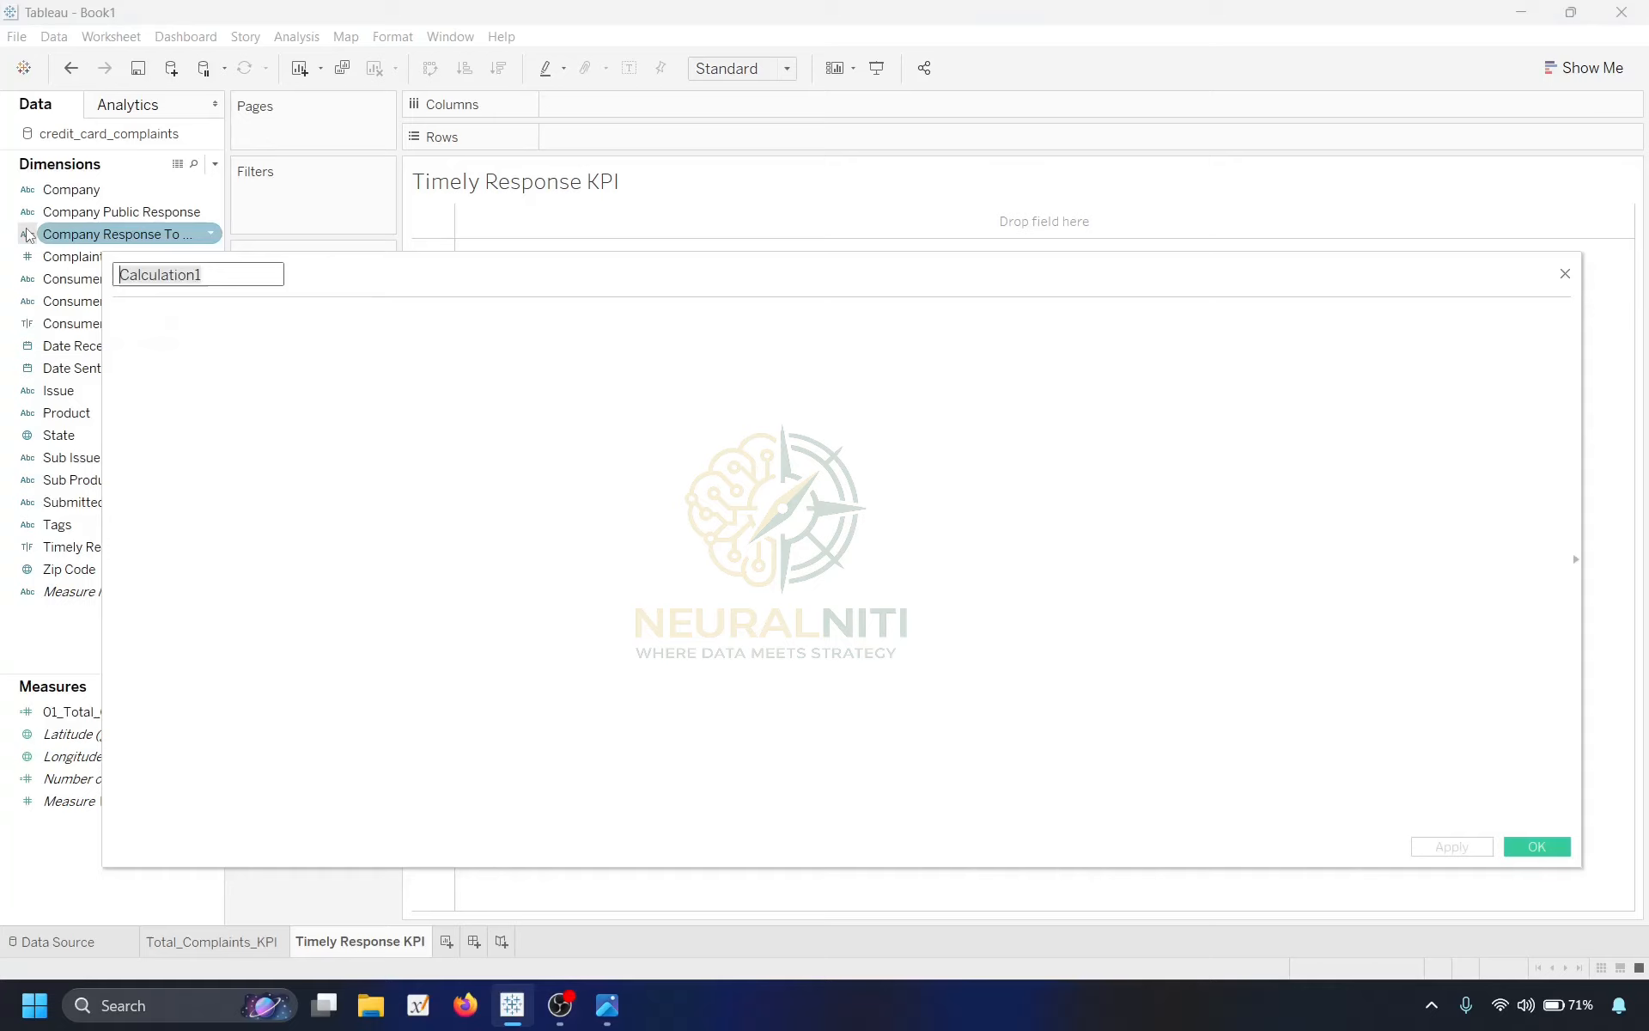
{"action": "type", "text": "02_Ti"}
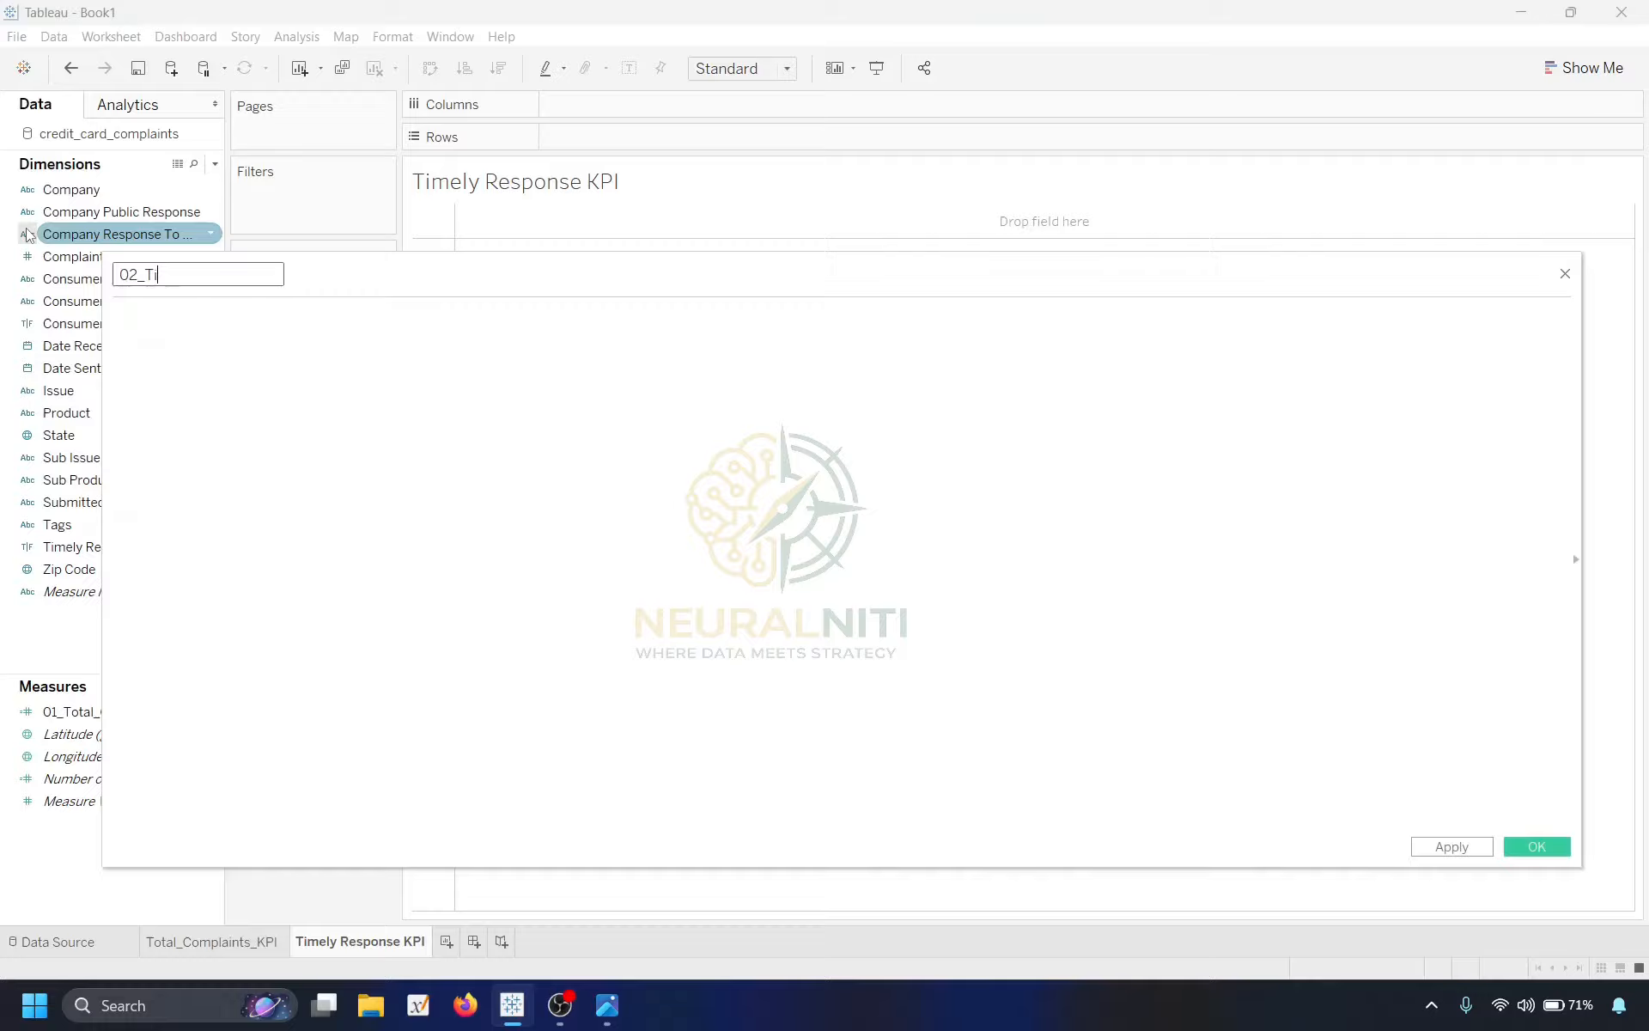
{"action": "type", "text": "mely_Response_KPI"}
{"action": "key", "text": "Tab"}
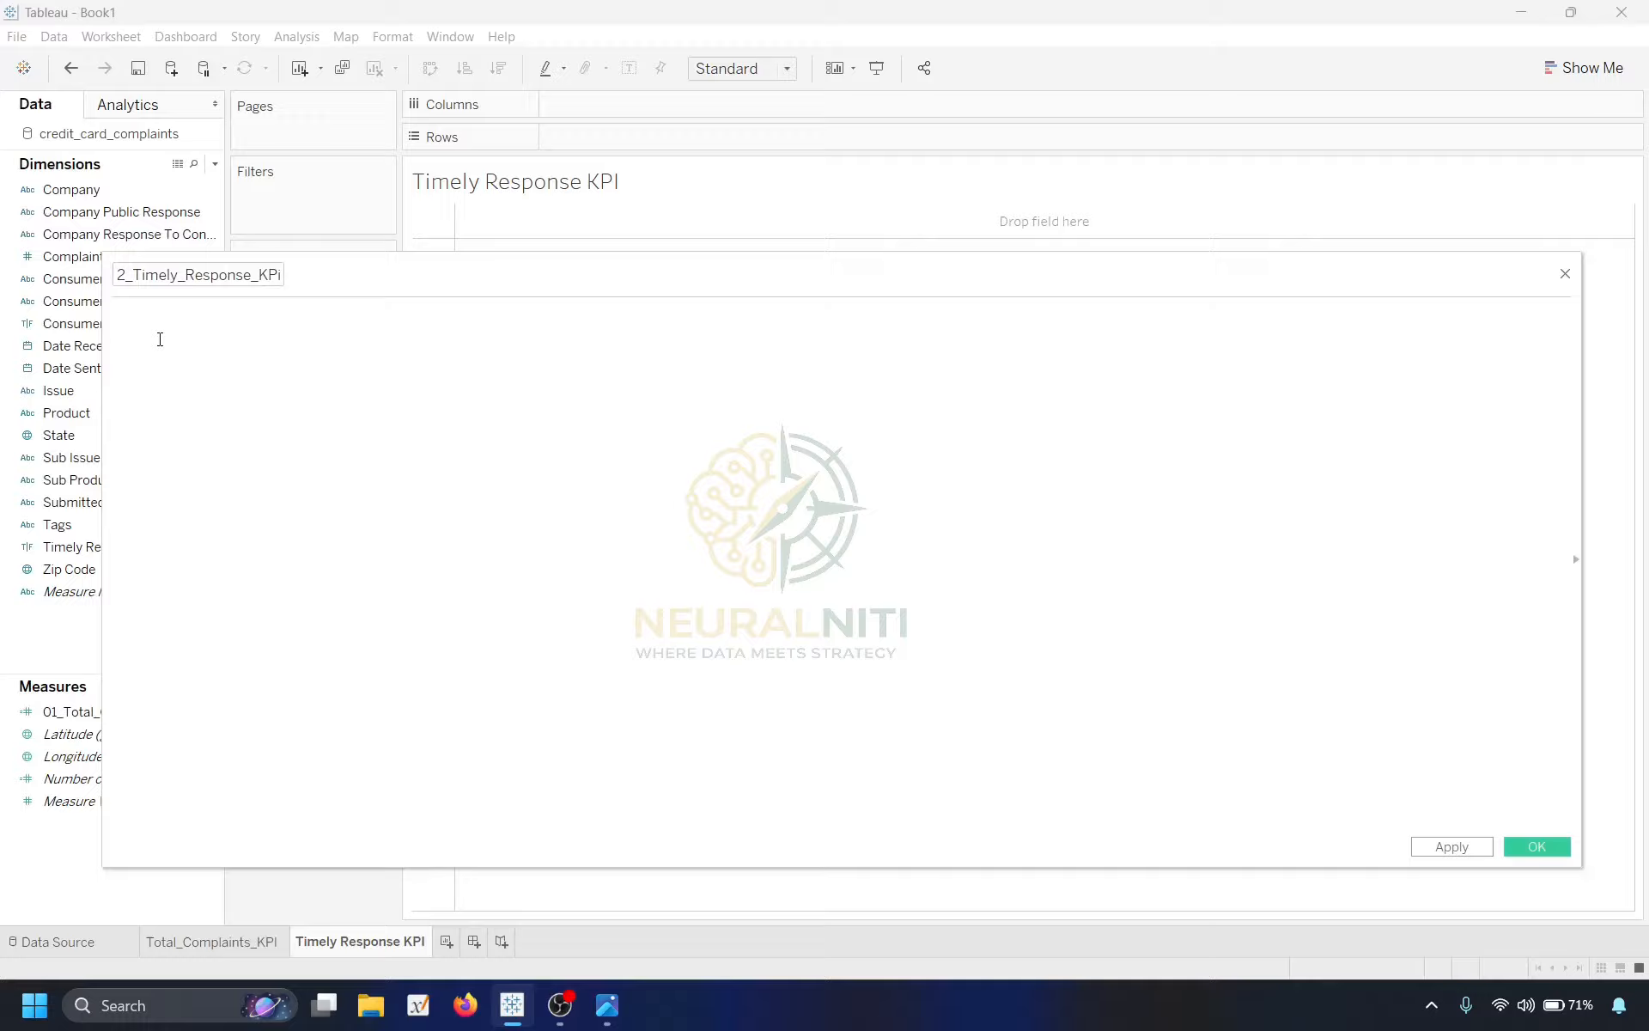
Begin the calculation with a COUNT function containing the condition IF [Timely Response]=True on its own line.
{"action": "type", "text": "CO"}
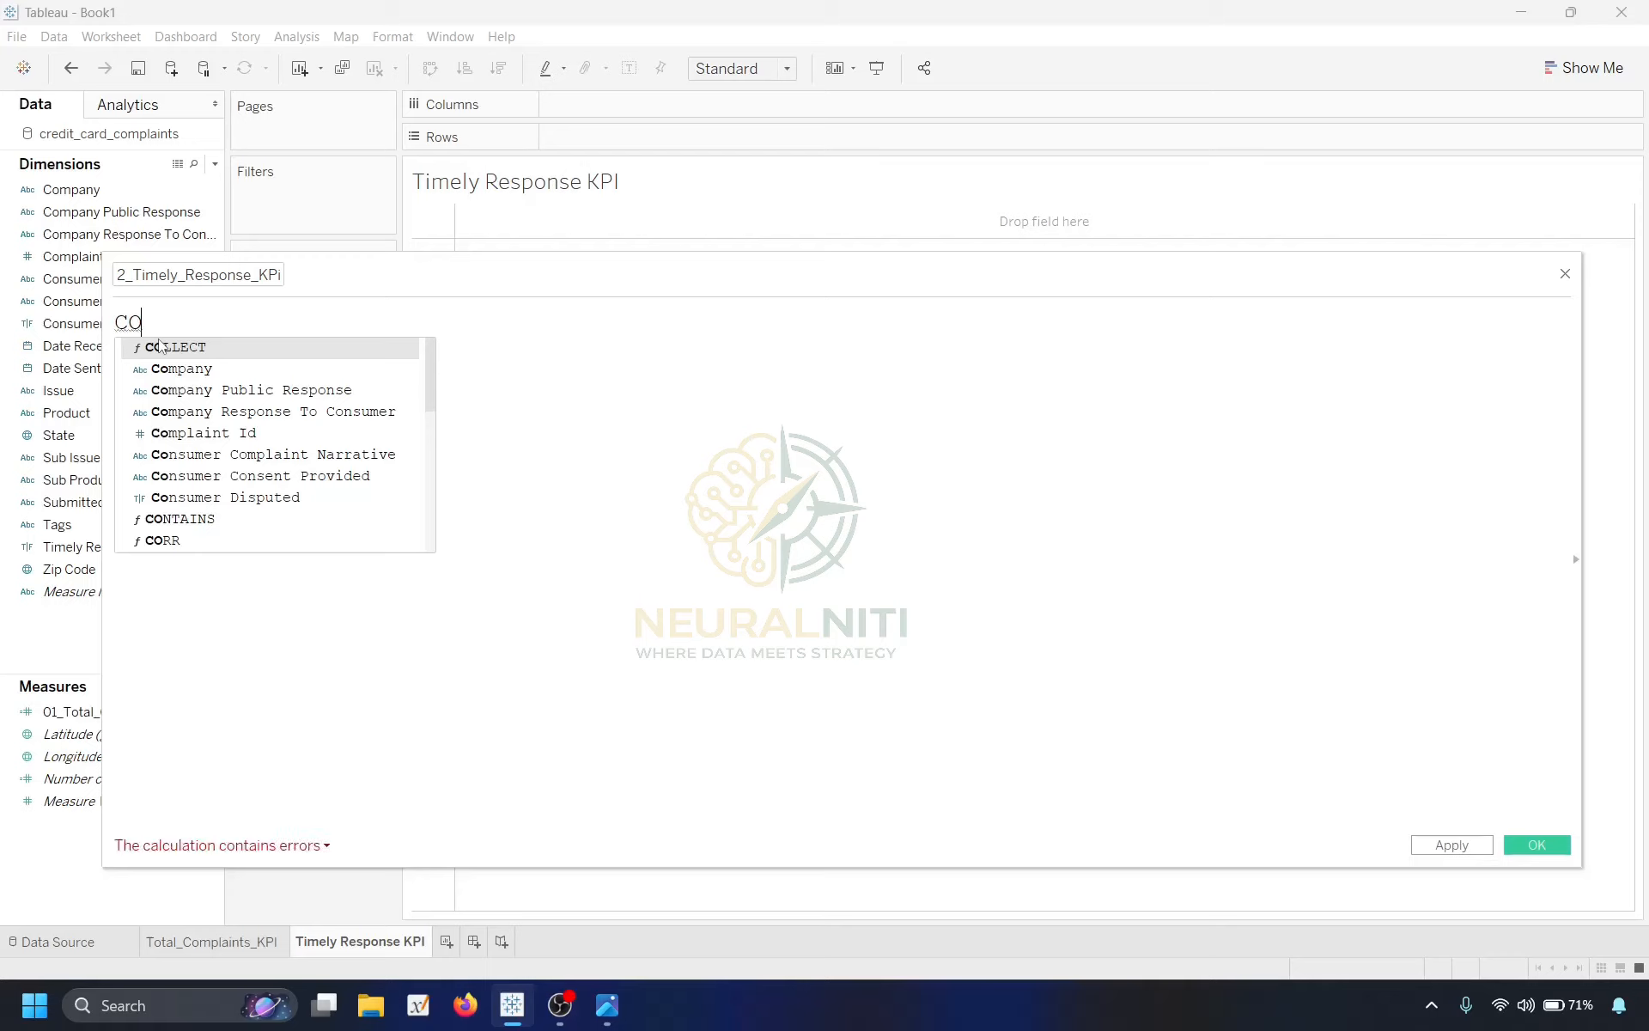
{"action": "type", "text": "u"}
{"action": "double_click", "coordinate": [160, 346]}
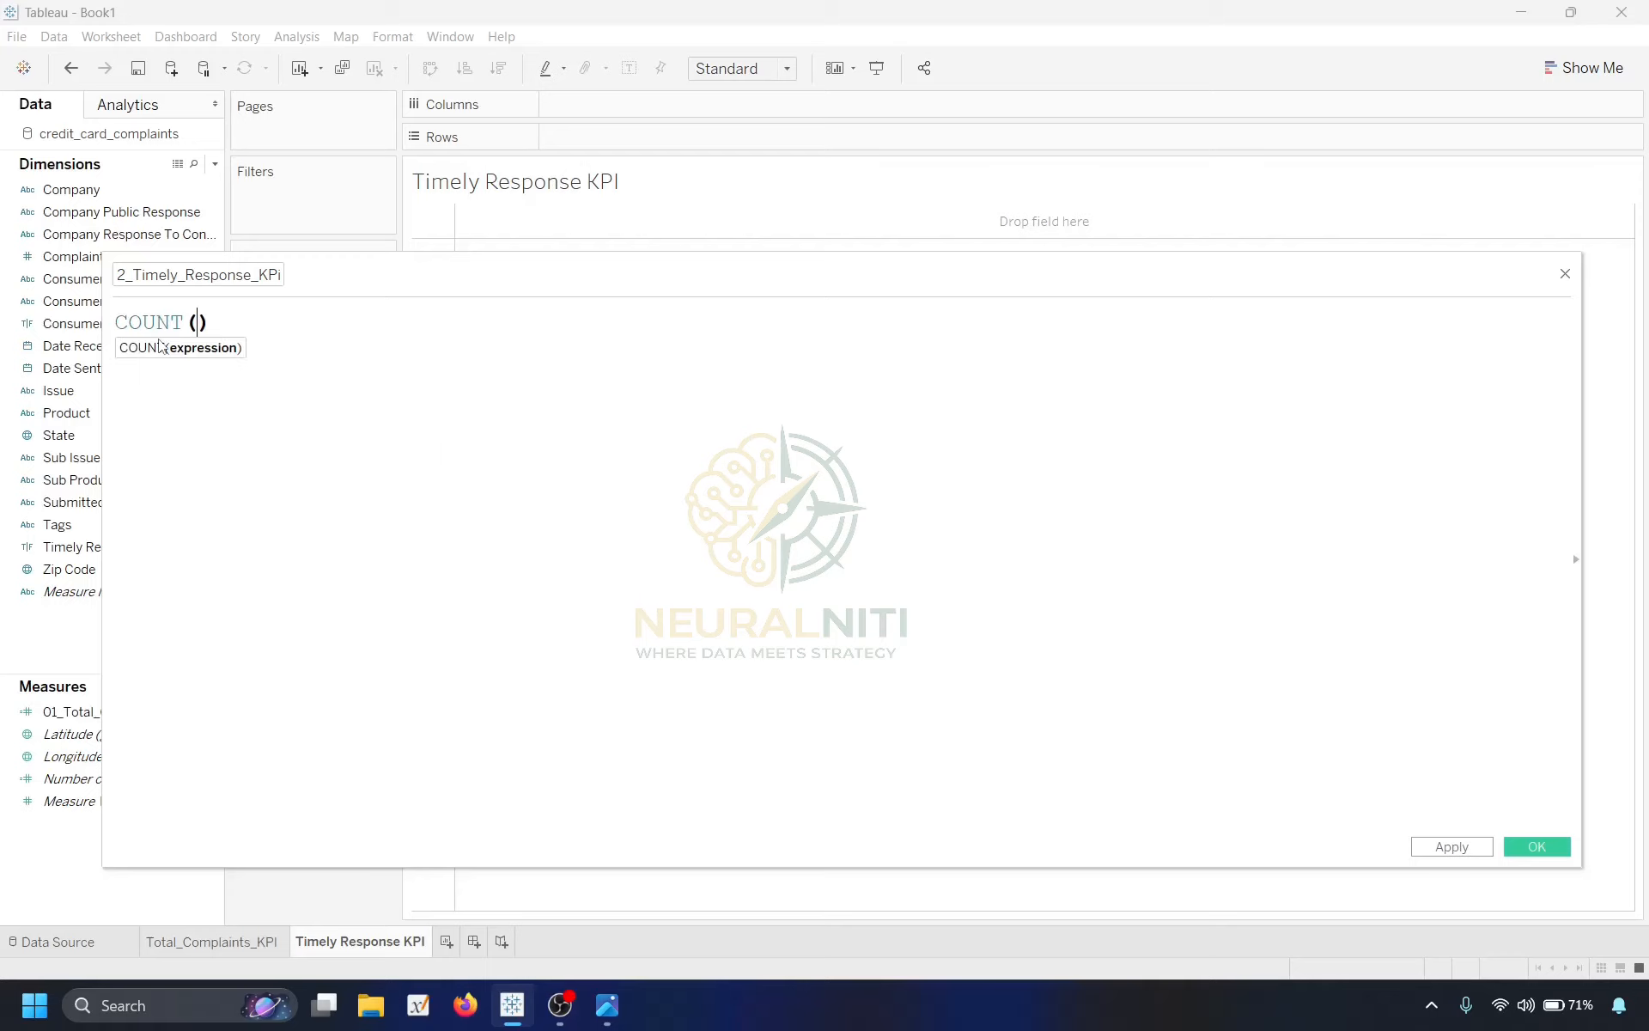
{"action": "key", "text": "Return"}
{"action": "key", "text": "Return"}
{"action": "key", "text": "Up"}
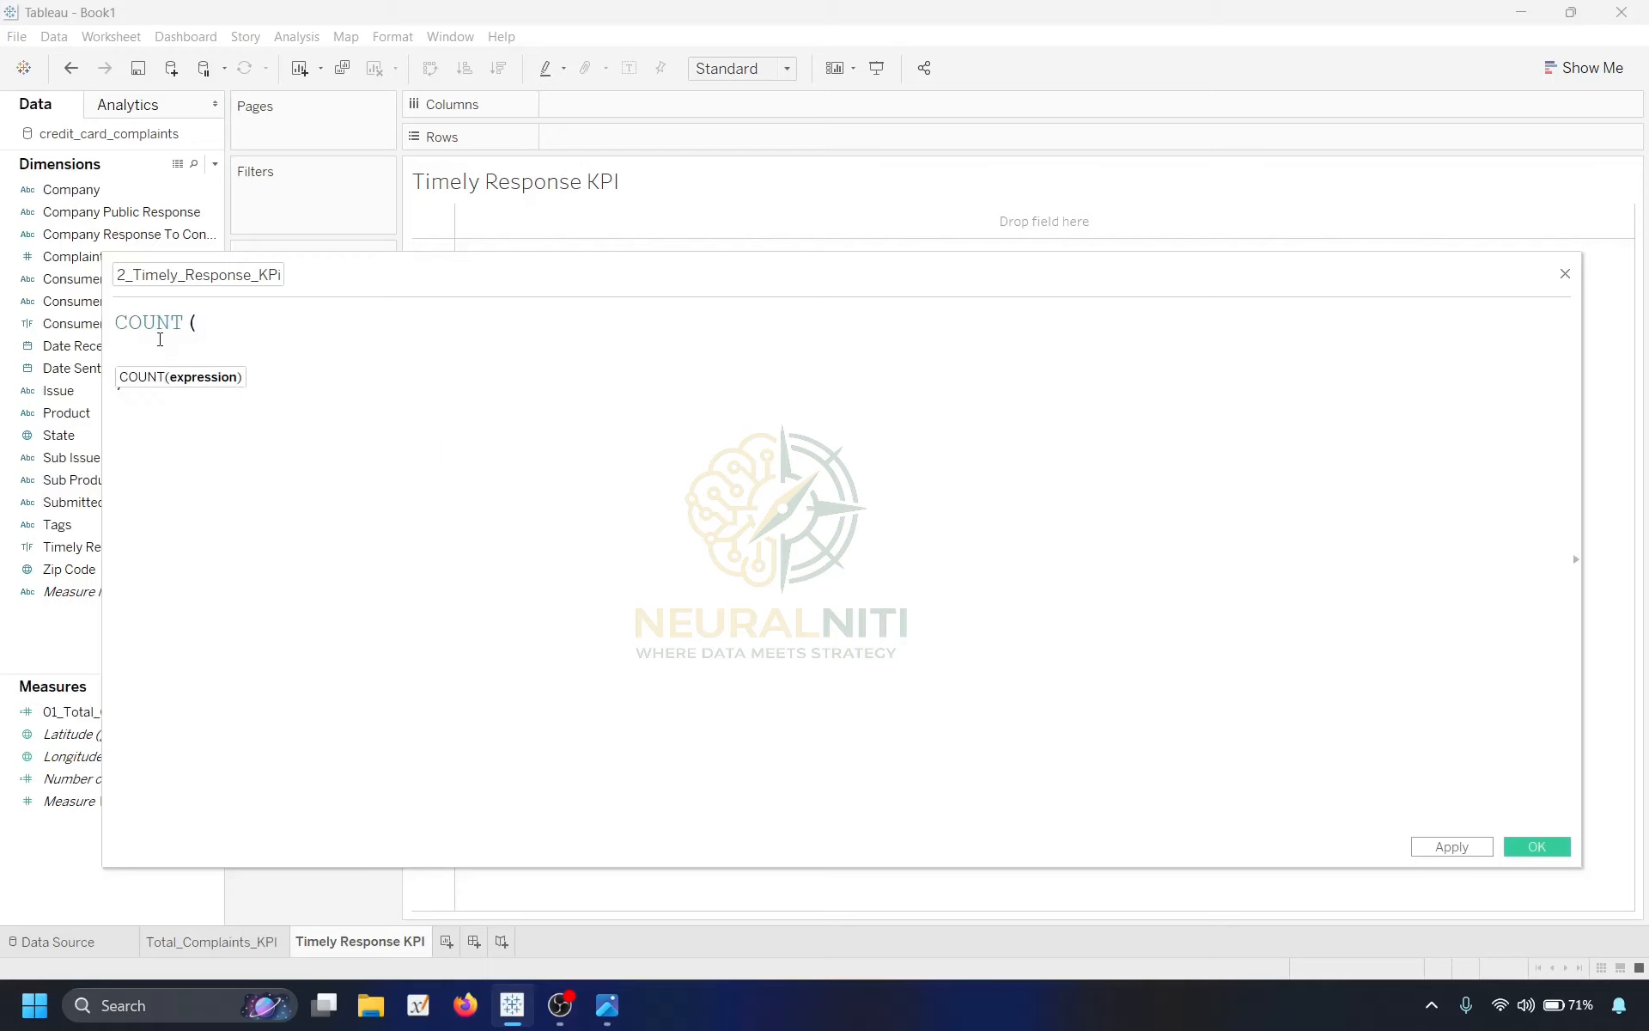
{"action": "type", "text": "IF tim"}
{"action": "key", "text": "Return"}
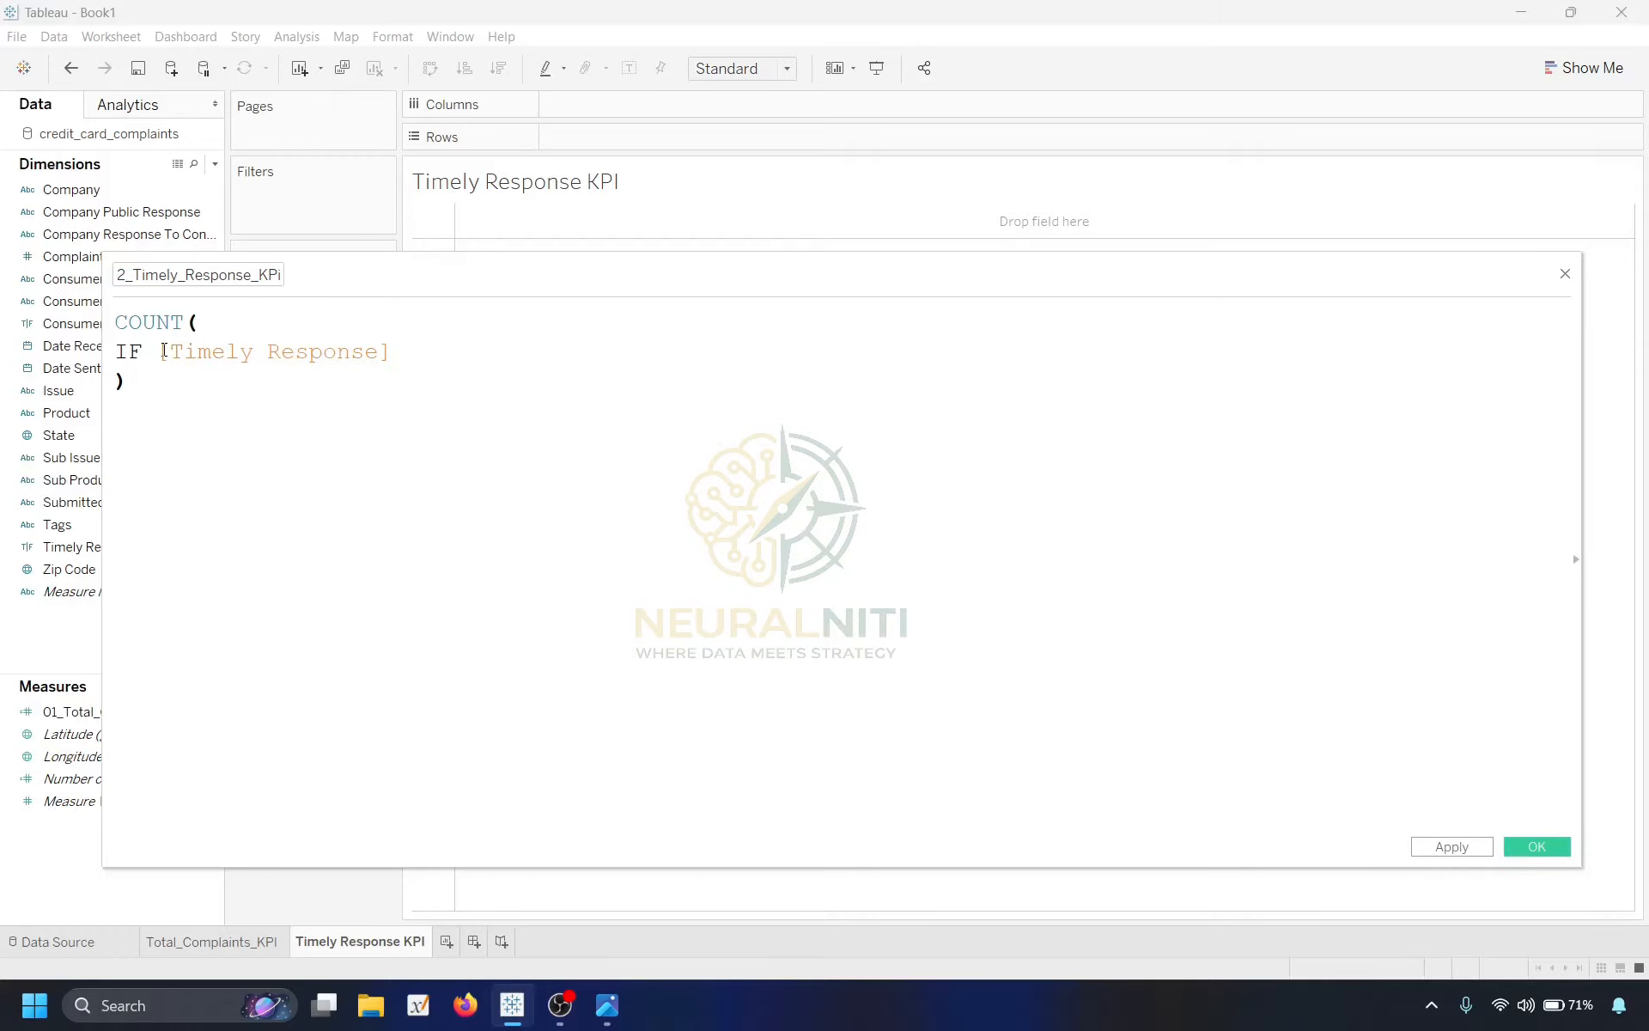
{"action": "type", "text": "=True"}
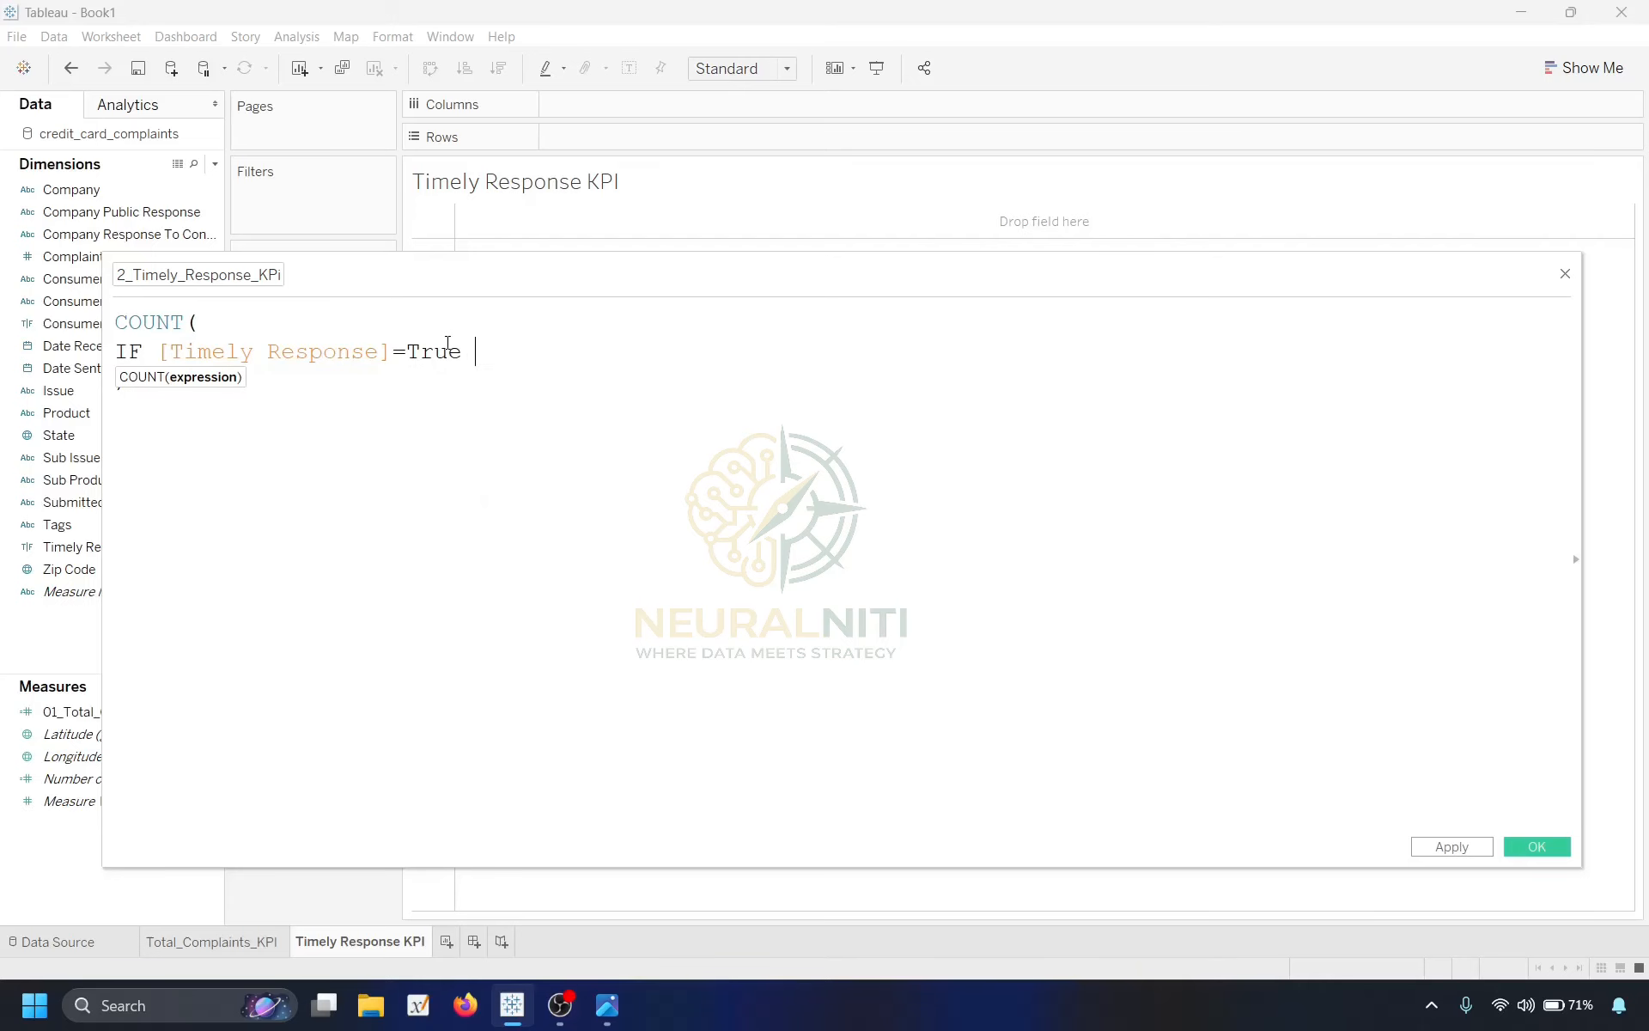
Complete the condition with THEN [Complaint Id] END and save the calculated field.
{"action": "type", "text": " THEN Com"}
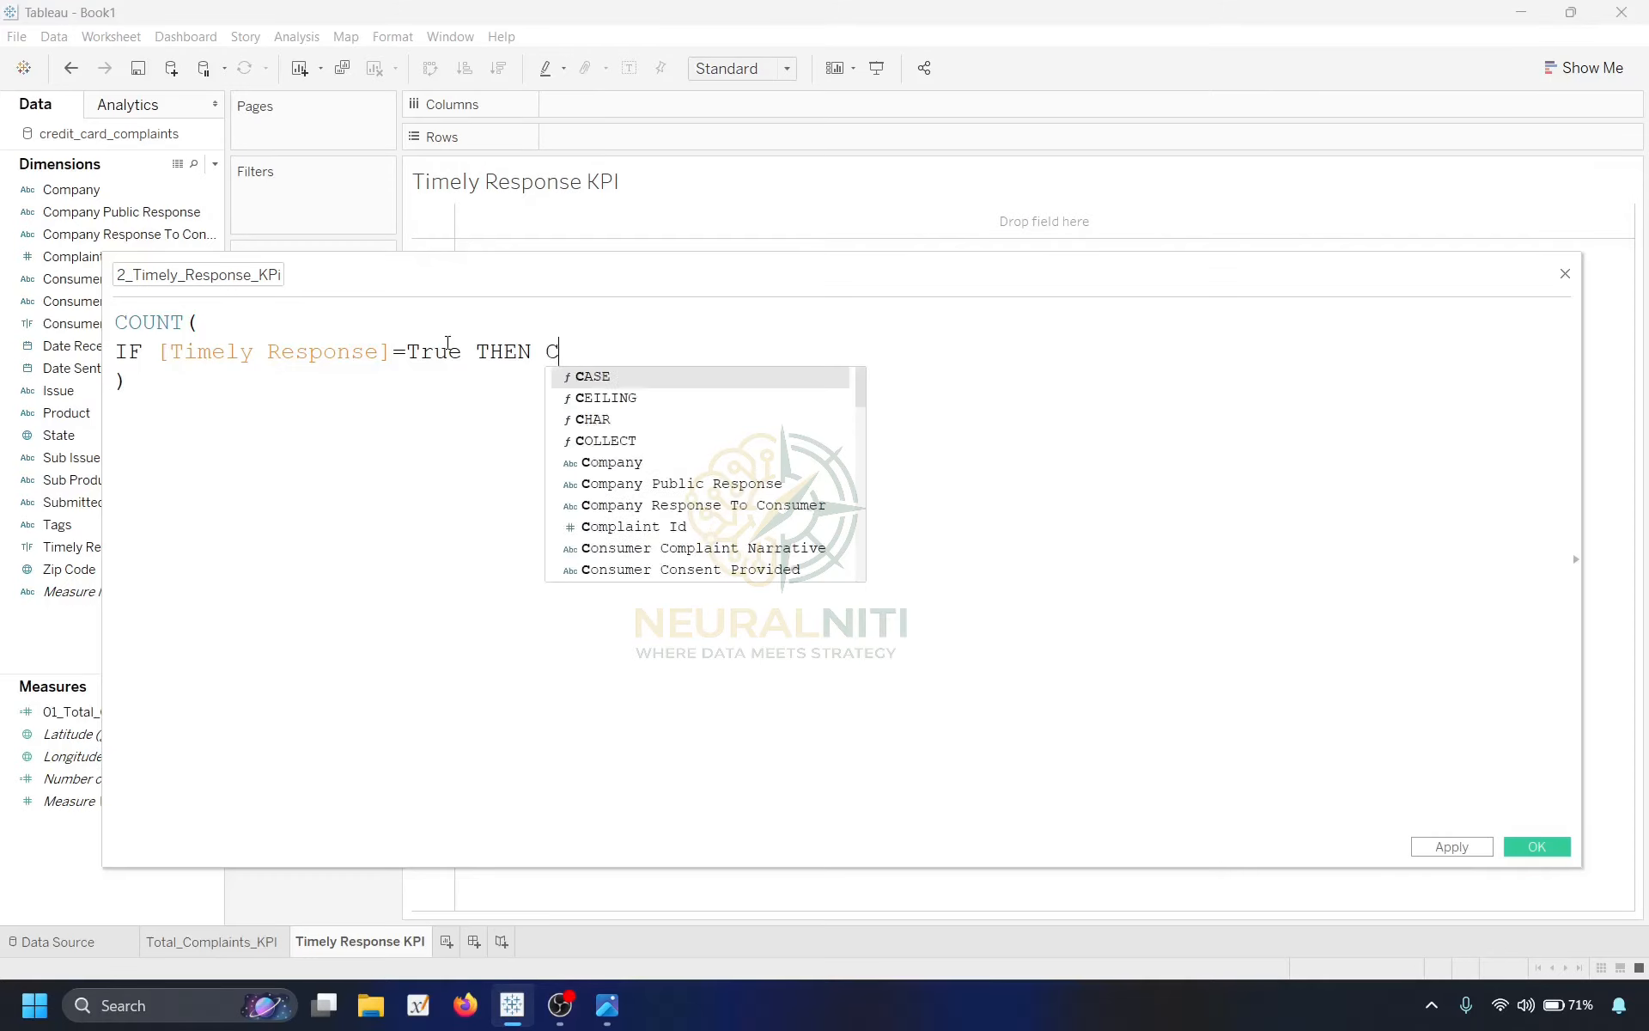
{"action": "key", "text": "Down"}
{"action": "key", "text": "Down"}
{"action": "key", "text": "Down"}
{"action": "key", "text": "Return"}
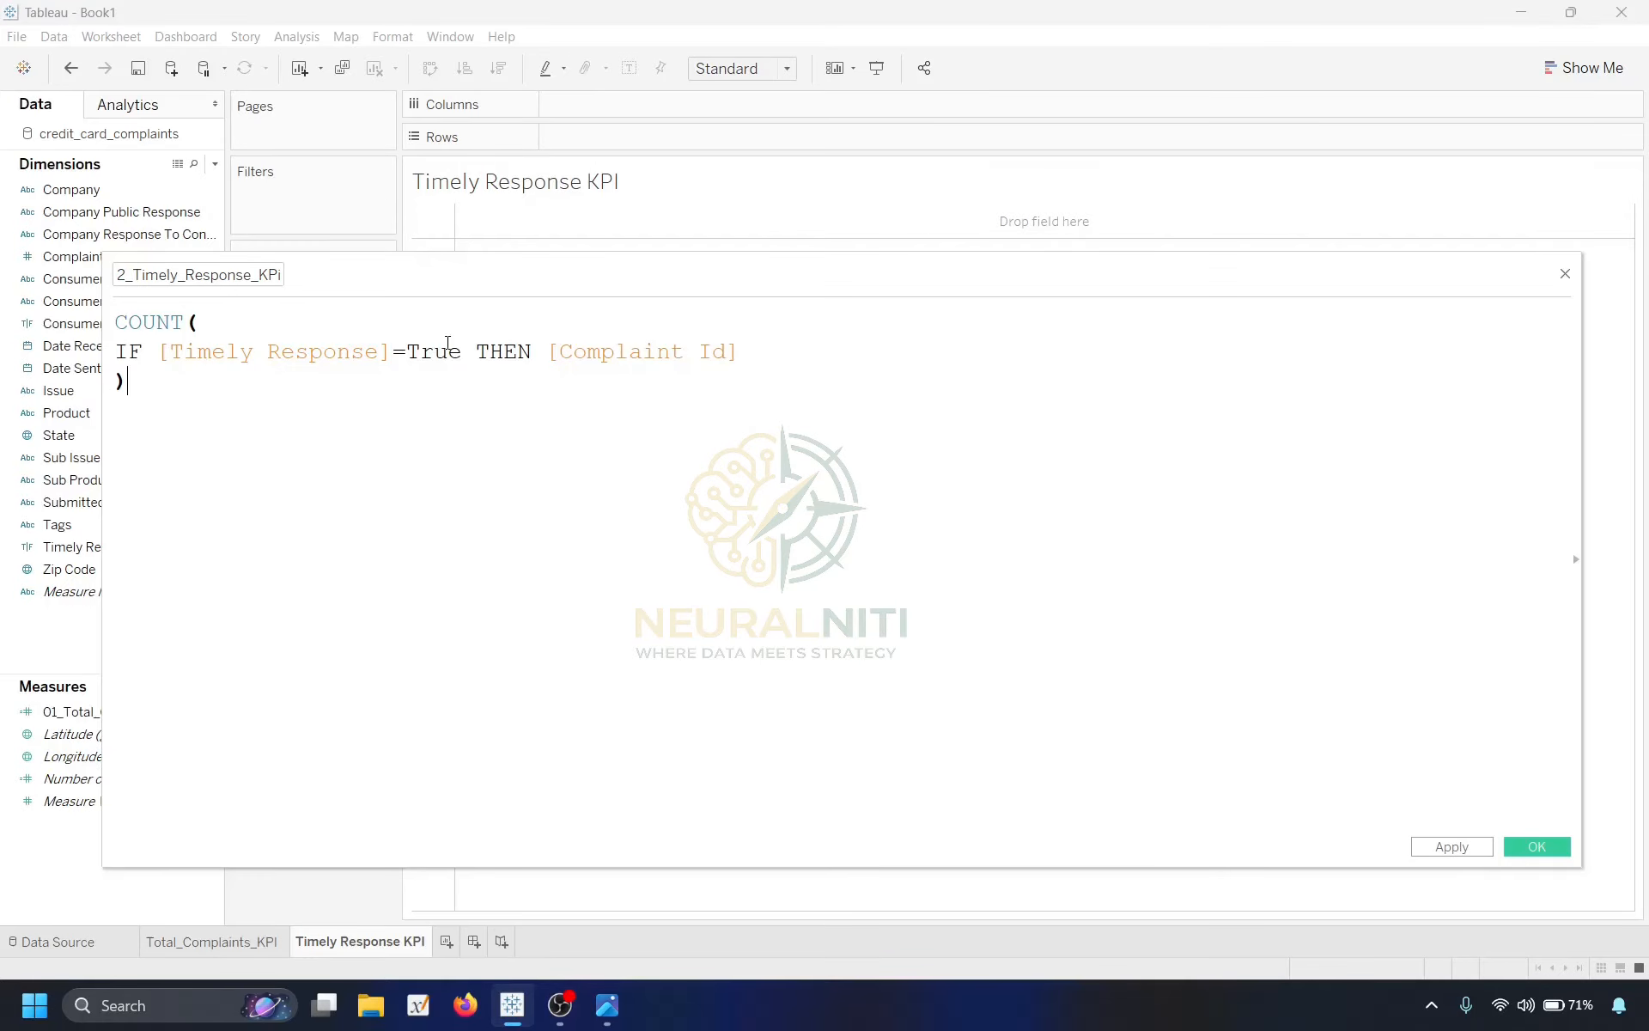
{"action": "type", "text": "EN"}
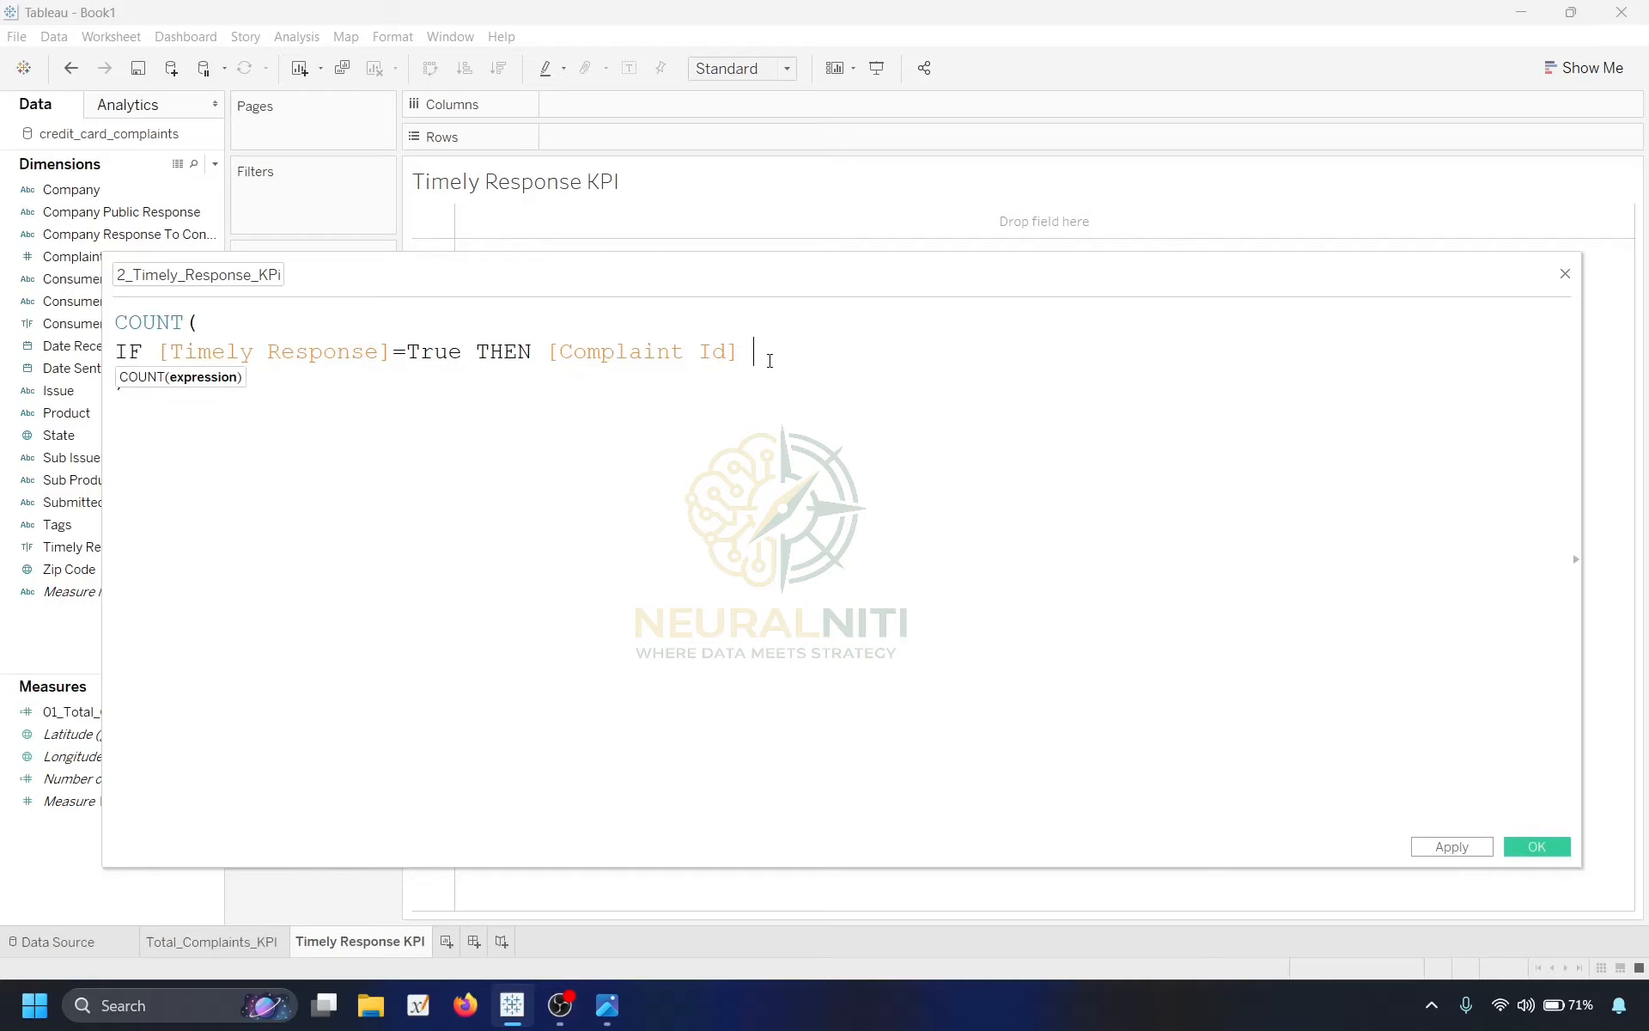
{"action": "type", "text": "D"}
{"action": "left_click", "coordinate": [507, 495]}
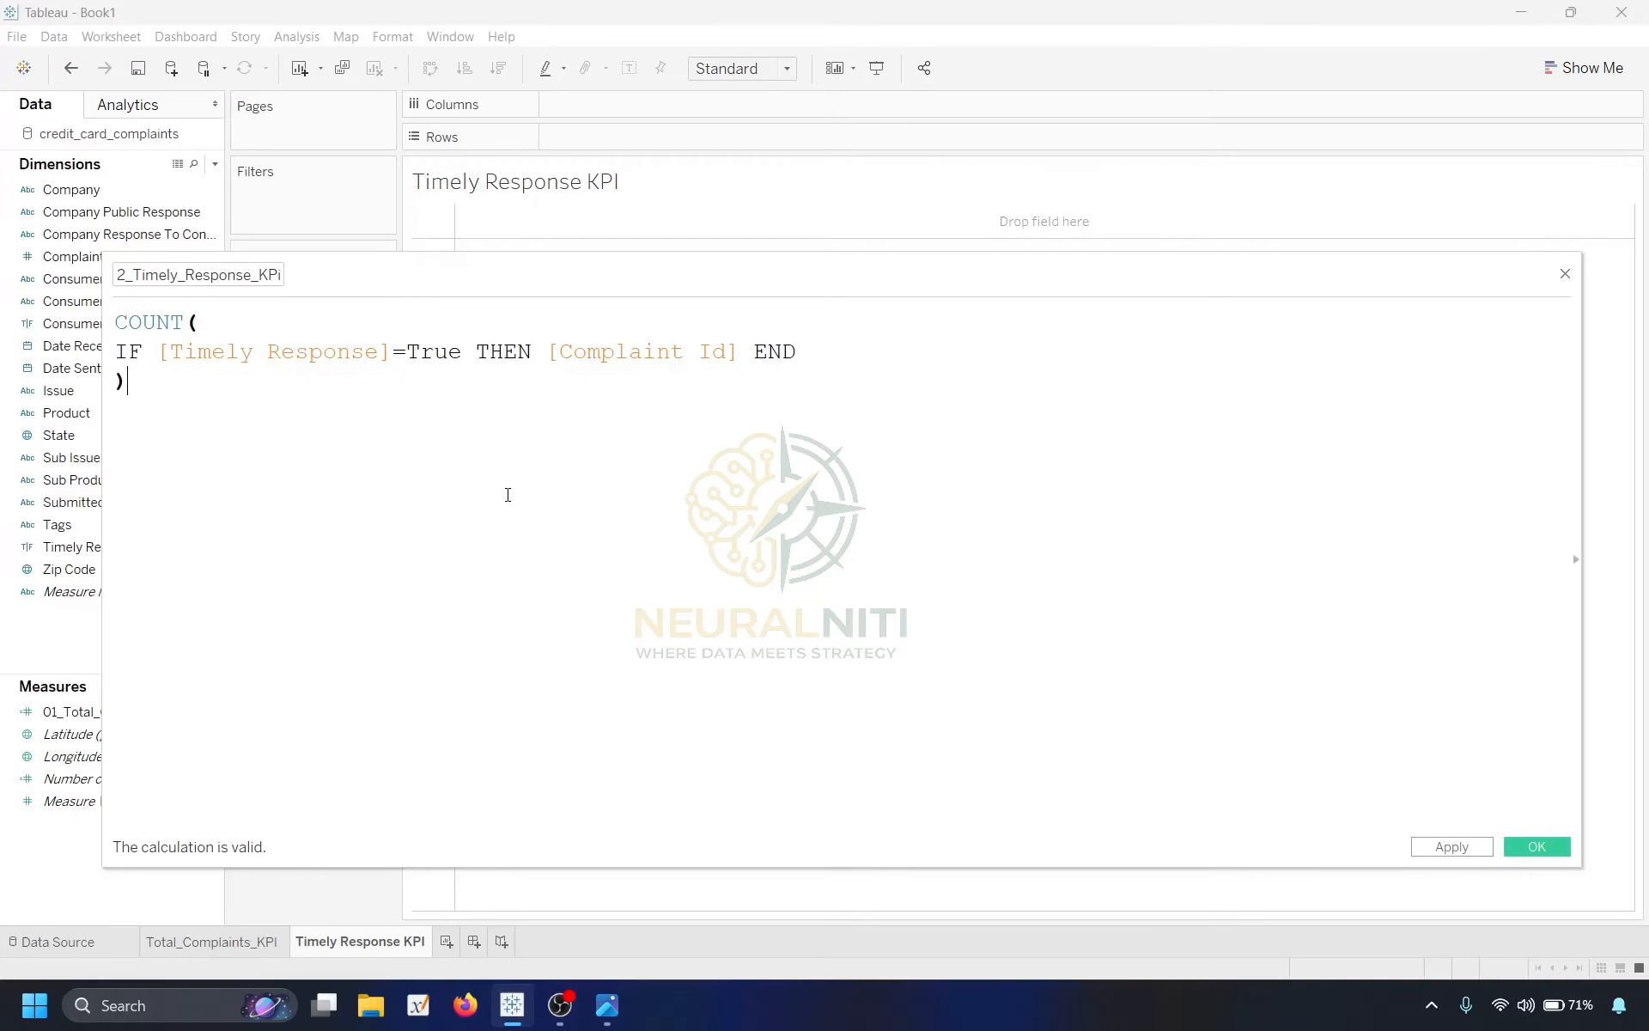
{"action": "left_click", "coordinate": [1456, 846]}
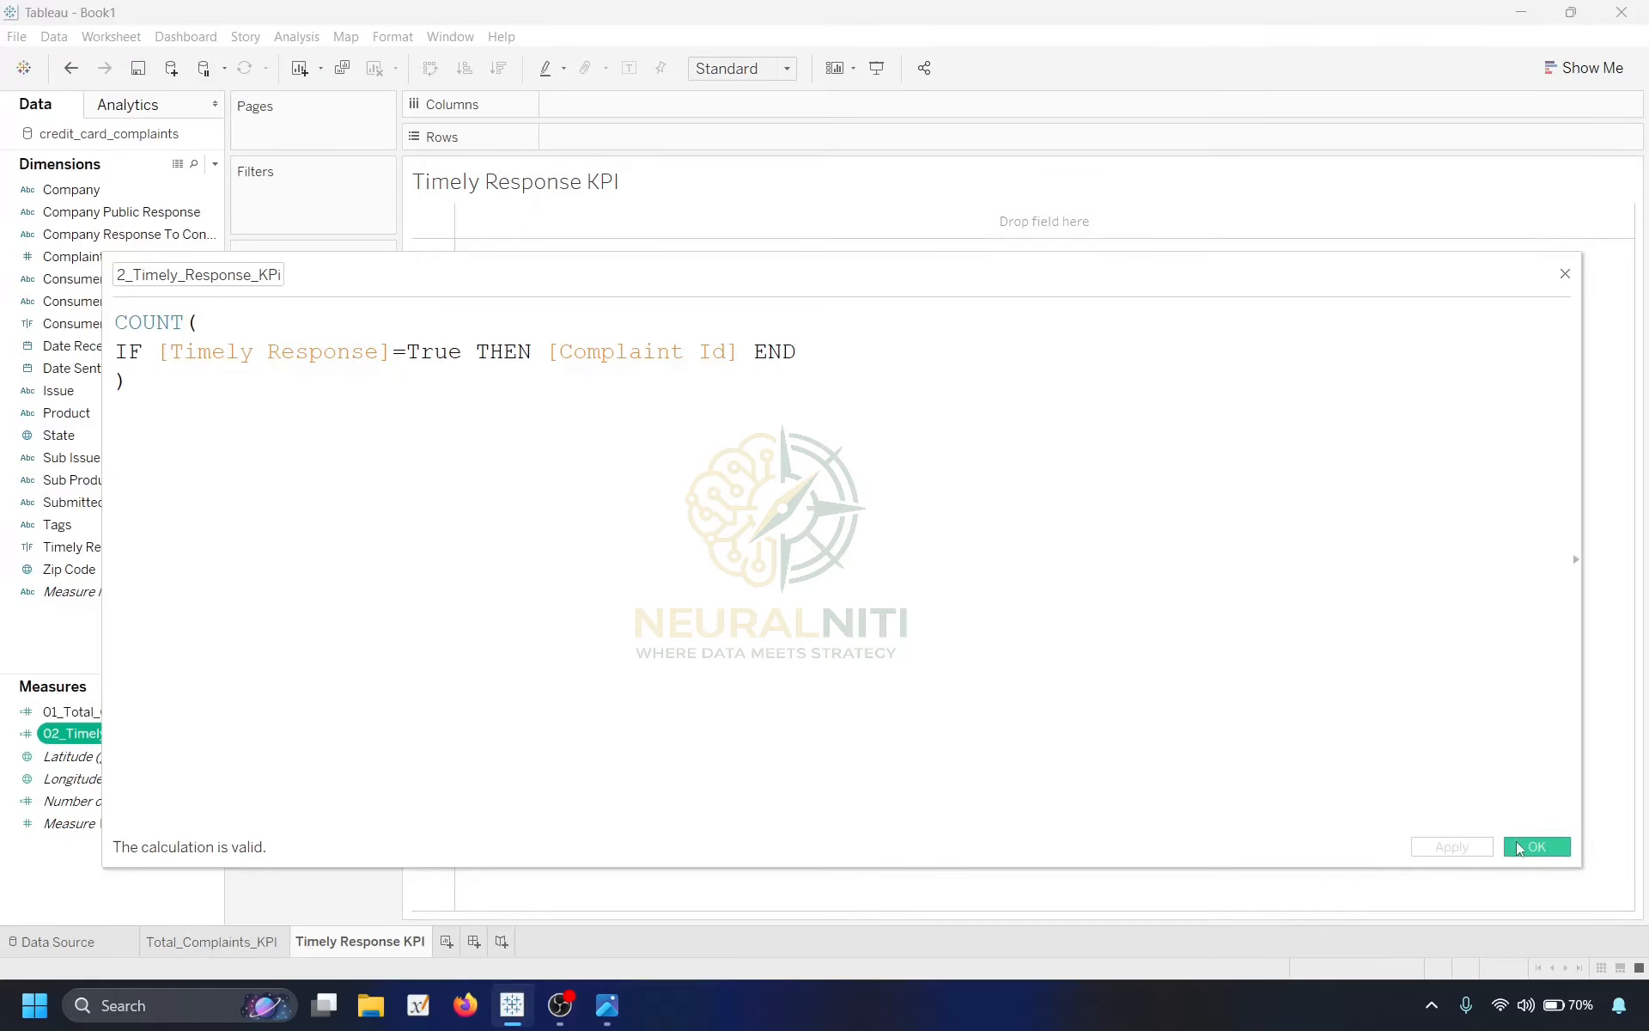
{"action": "left_click", "coordinate": [1522, 846]}
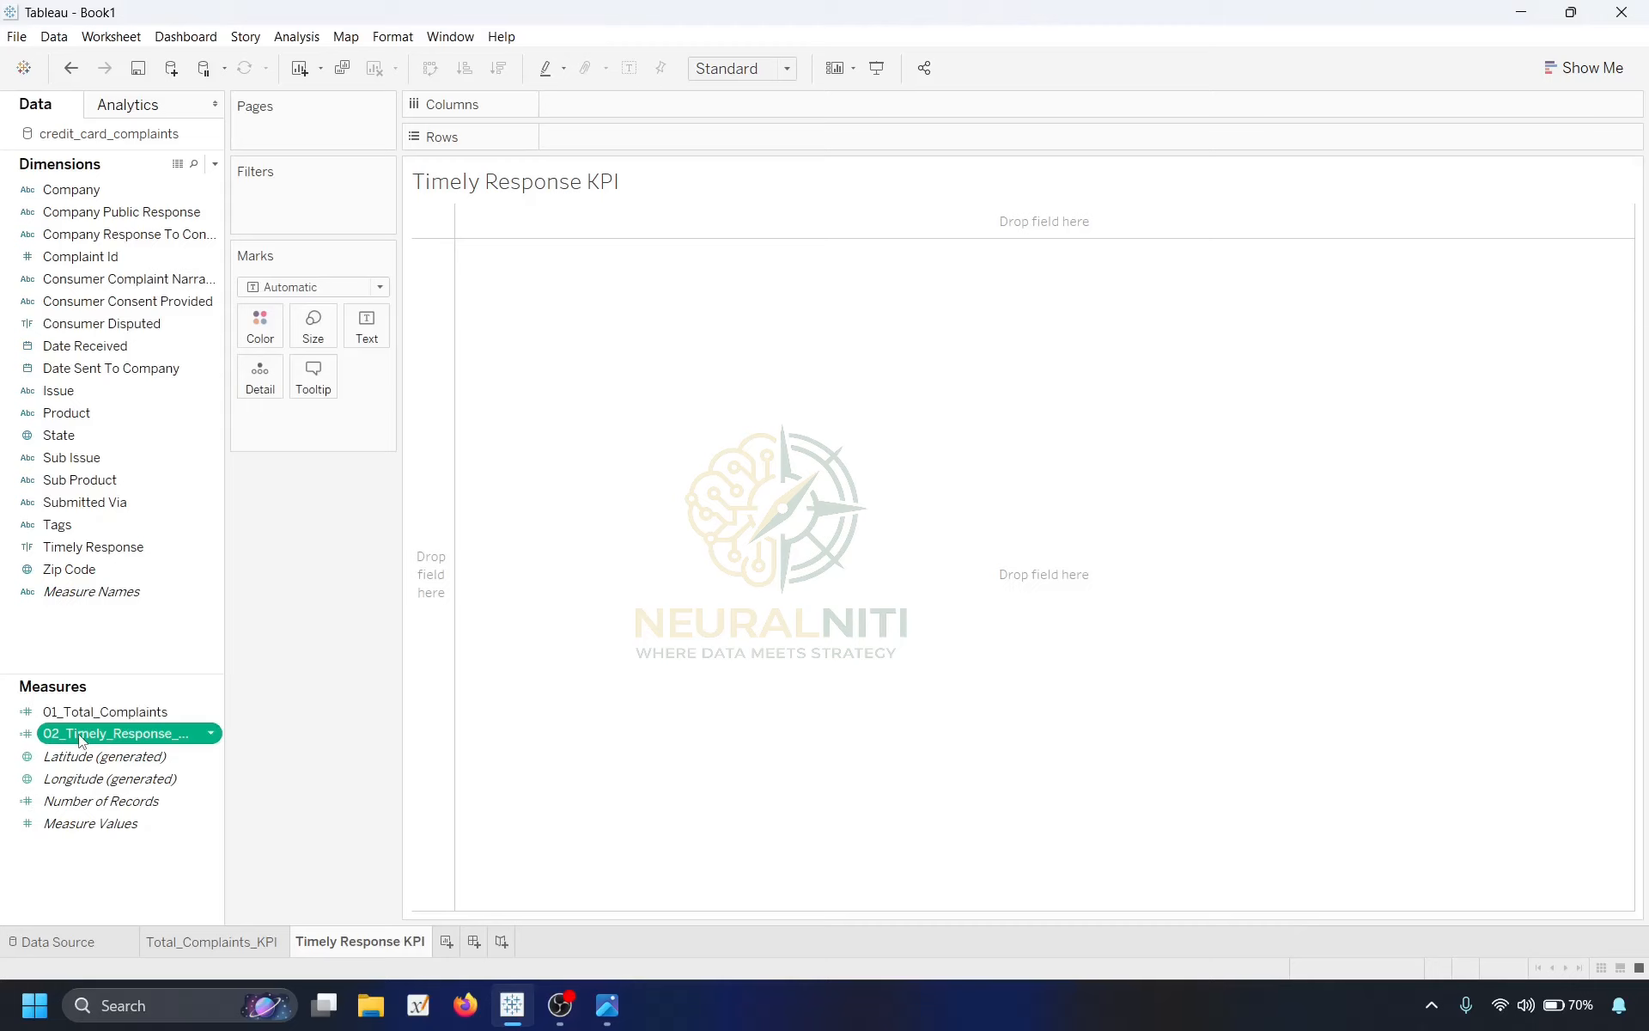
Show the 02_Timely_Response_KPi measure as text in the worksheet and fit it to Entire View.
{"action": "left_click_drag", "start_coordinate": [80, 739], "coordinate": [367, 333]}
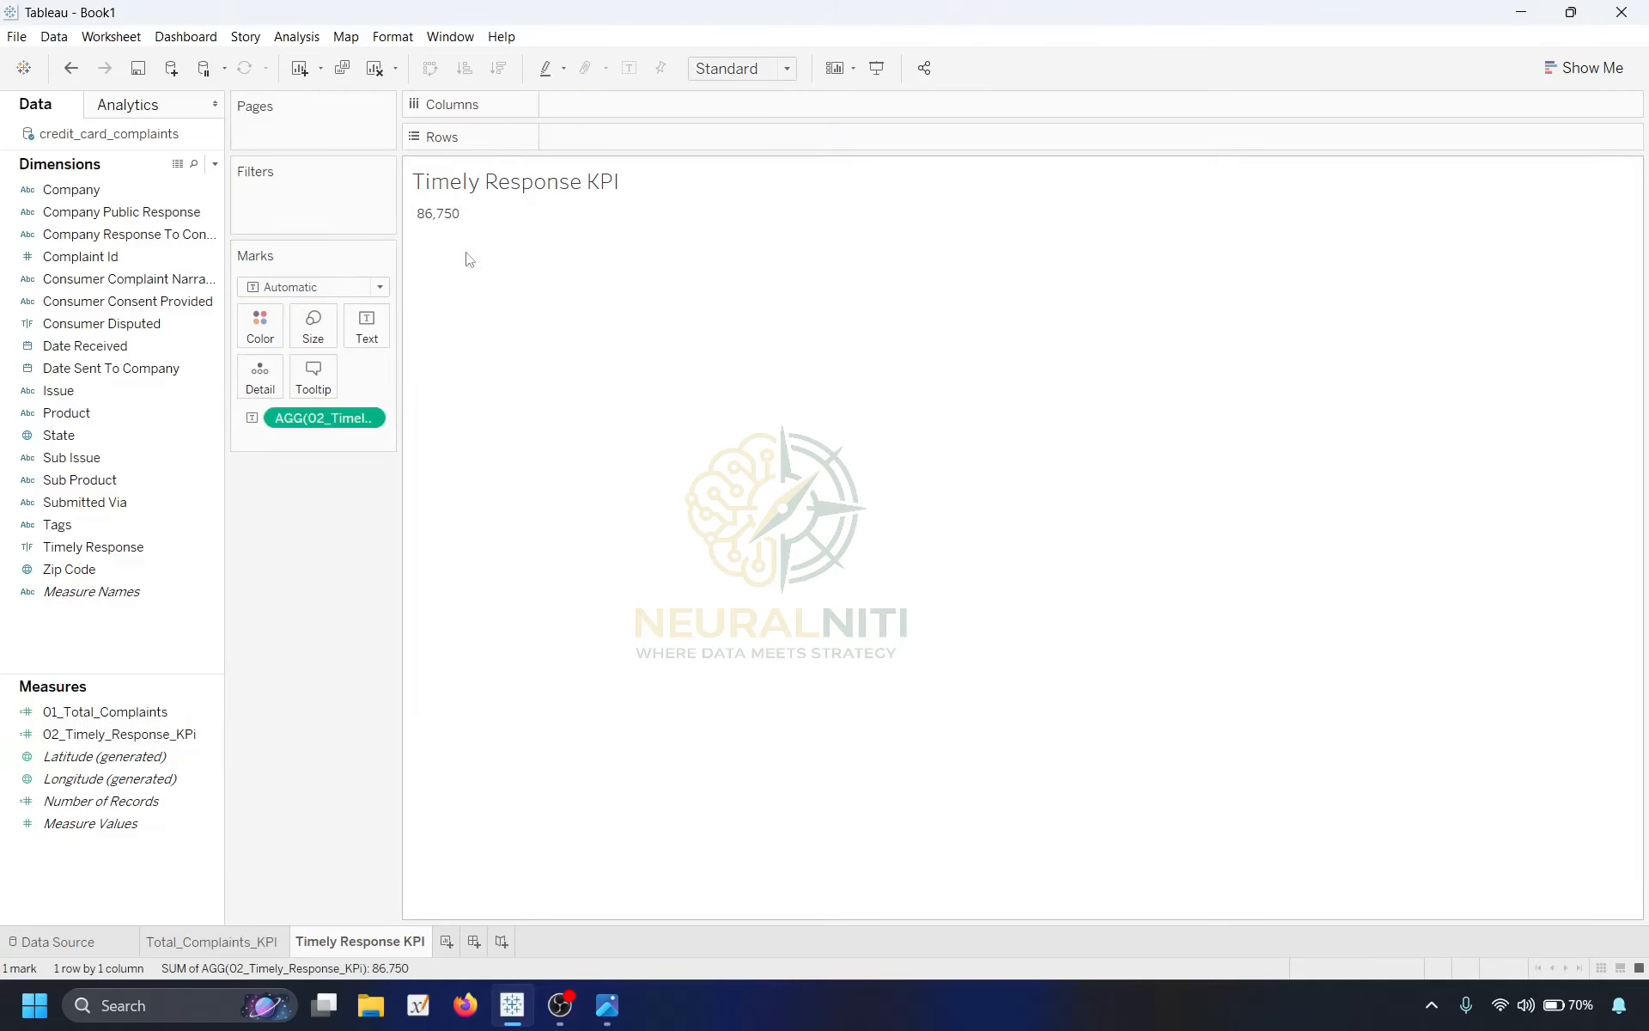
{"action": "left_click", "coordinate": [760, 68]}
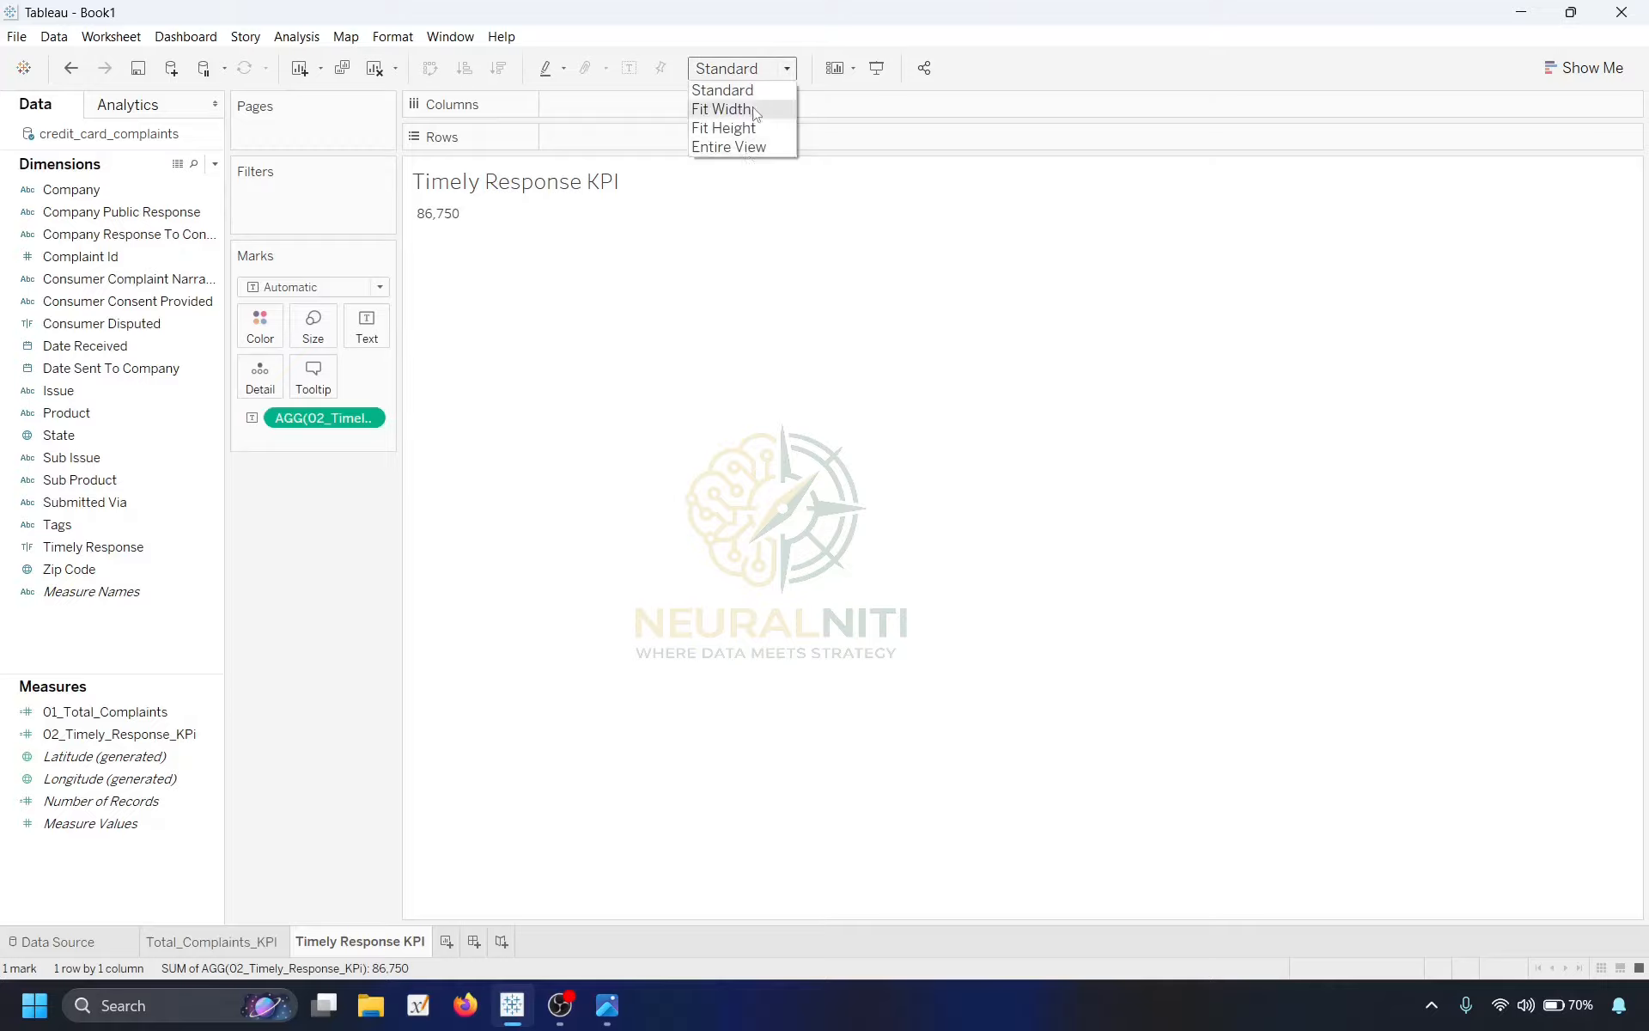
{"action": "left_click", "coordinate": [728, 147]}
{"action": "left_click", "coordinate": [1277, 504]}
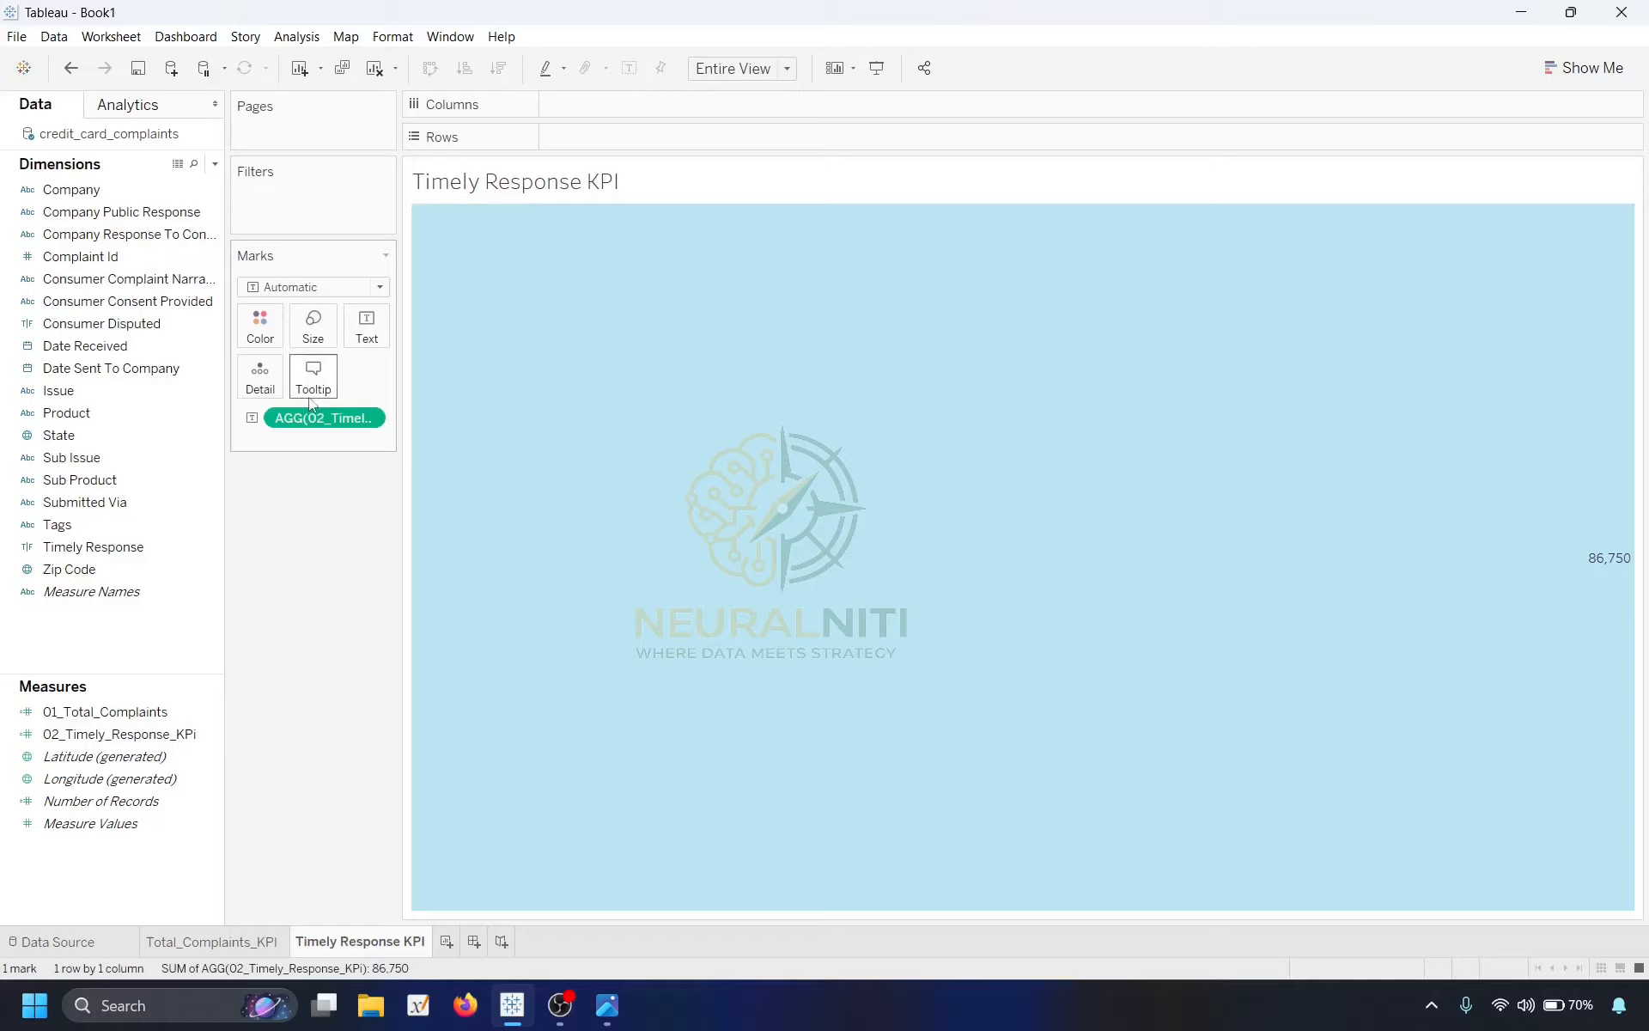
Centre the KPI label horizontally and set its font size to 15.
{"action": "left_click", "coordinate": [367, 326]}
{"action": "left_click", "coordinate": [515, 394]}
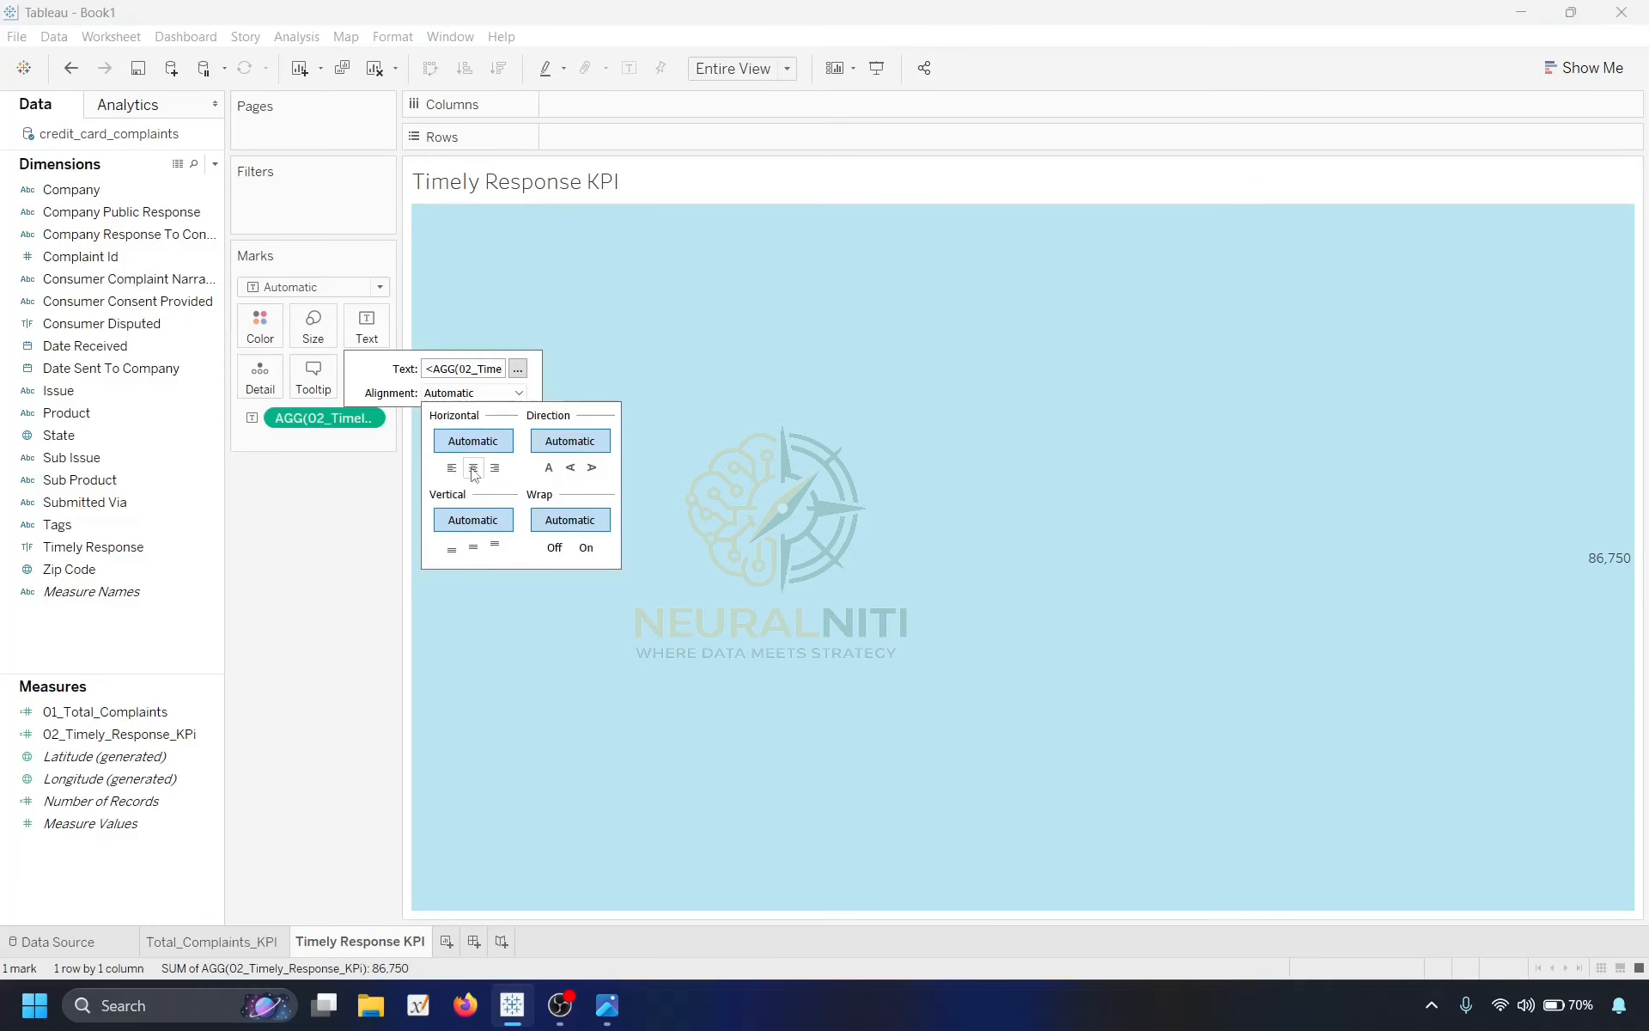
{"action": "left_click", "coordinate": [473, 469]}
{"action": "left_click", "coordinate": [517, 368]}
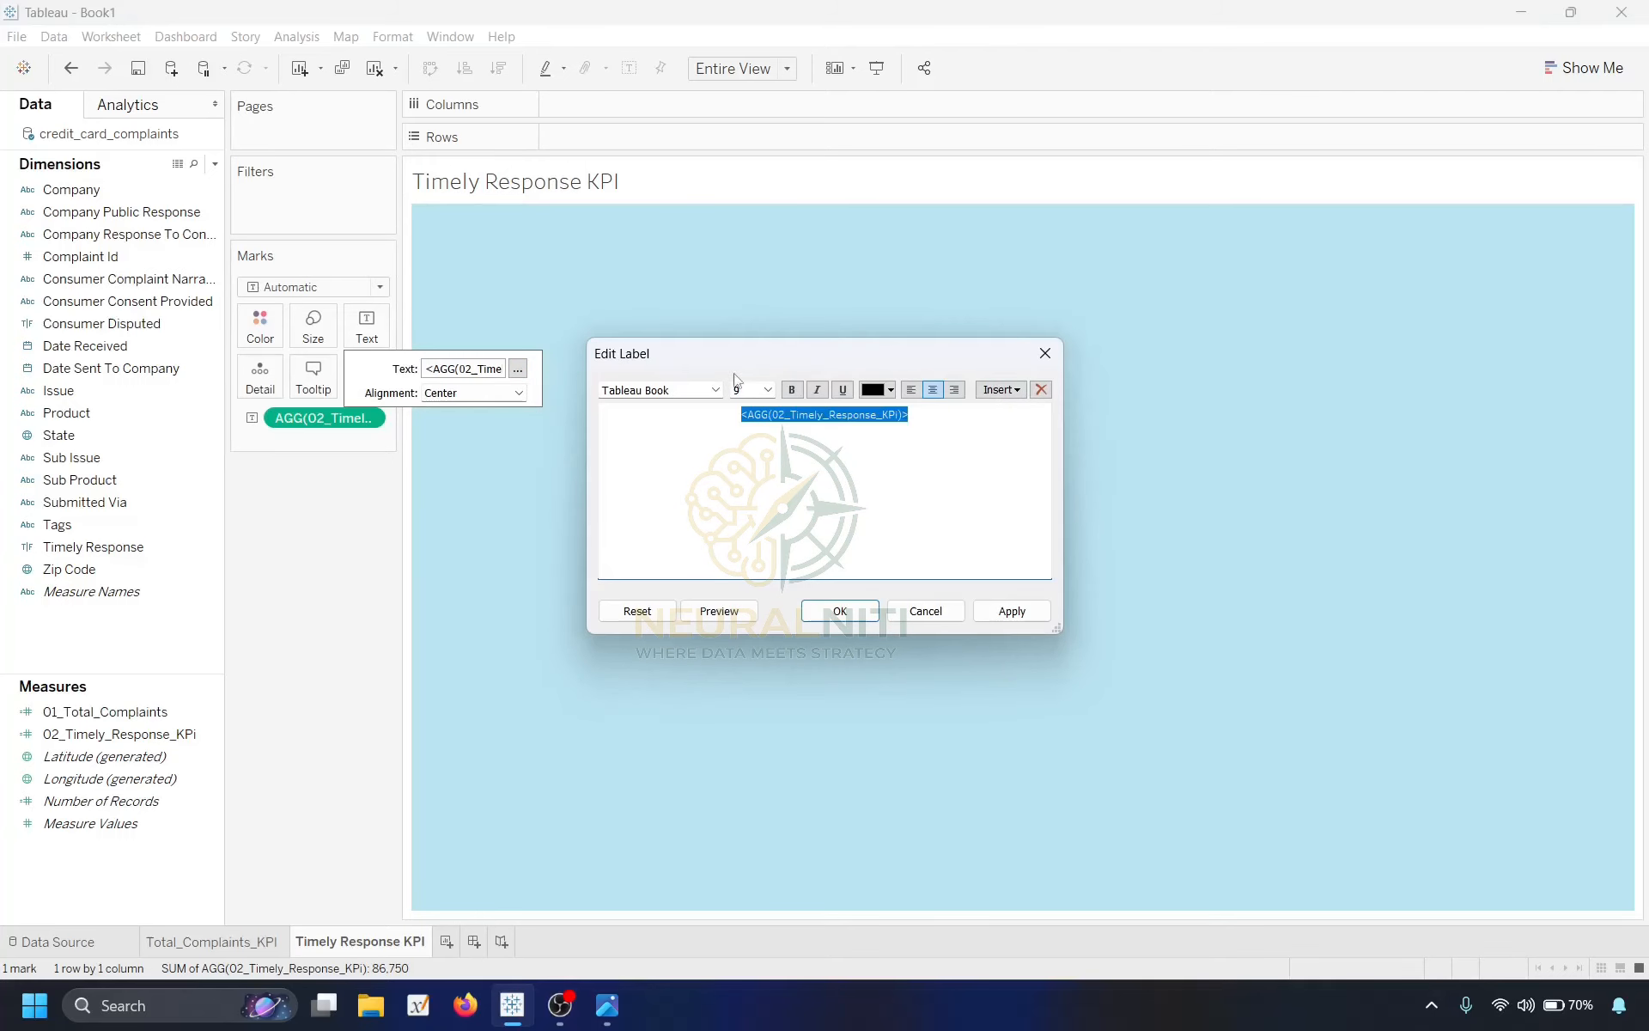
{"action": "left_click", "coordinate": [767, 389]}
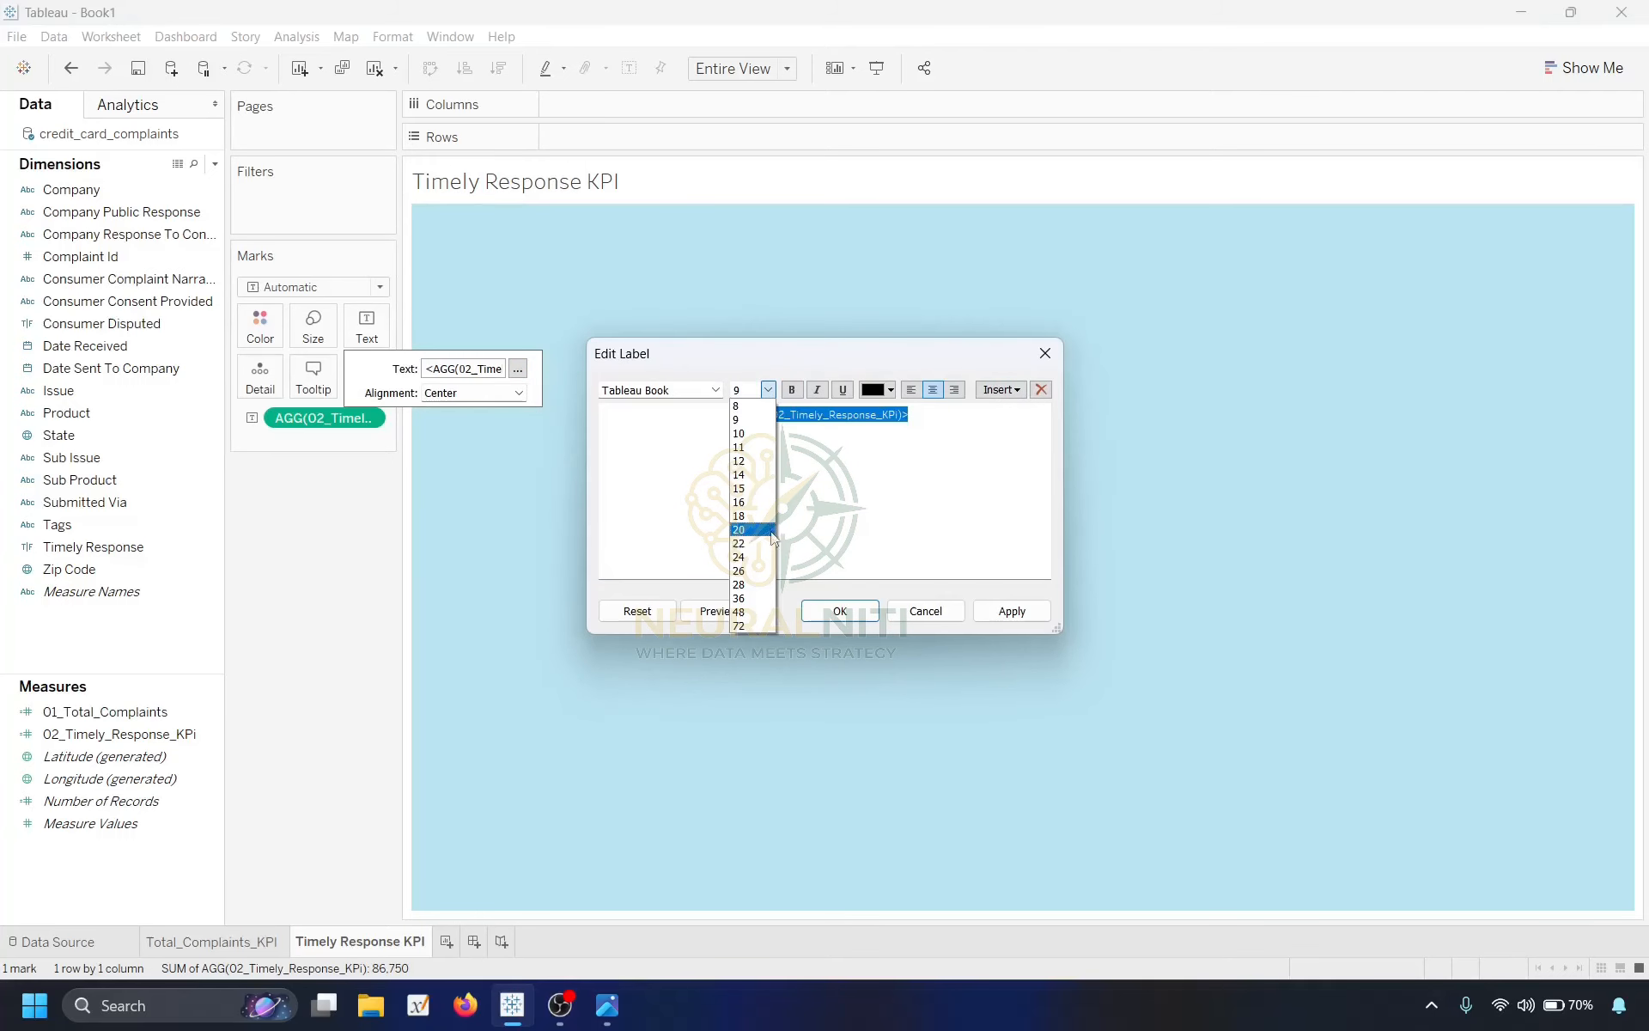
{"action": "left_click", "coordinate": [749, 488]}
{"action": "left_click", "coordinate": [792, 389]}
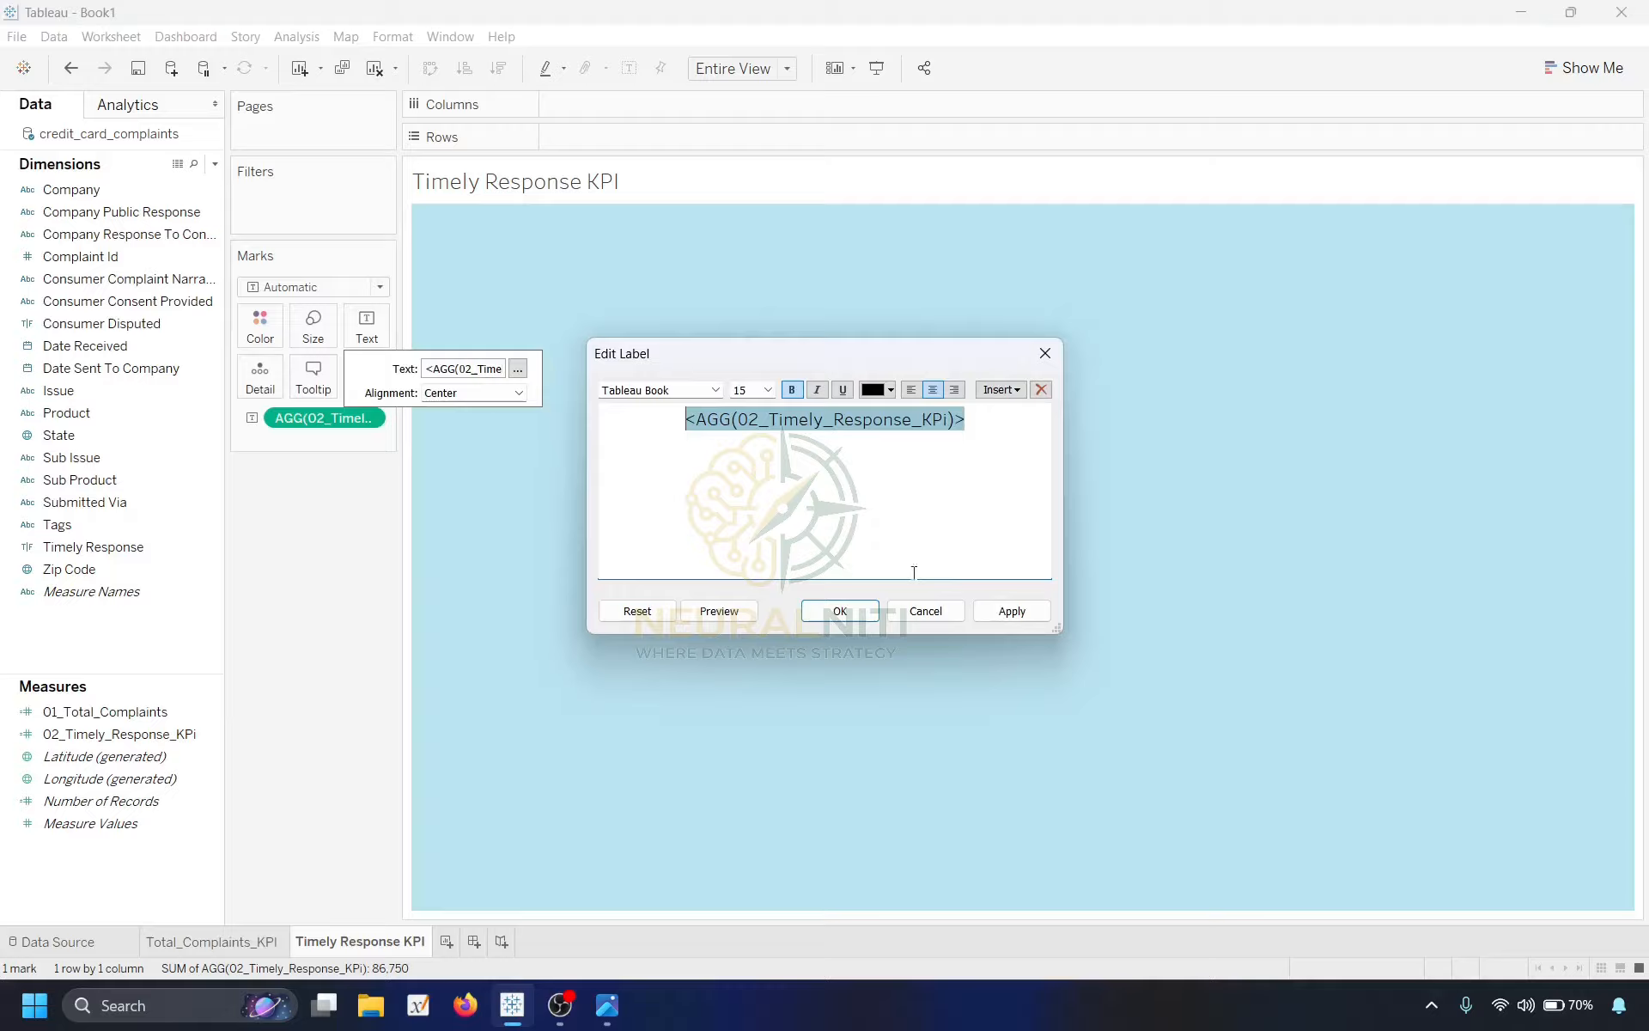
{"action": "left_click", "coordinate": [1012, 610]}
{"action": "left_click", "coordinate": [840, 611]}
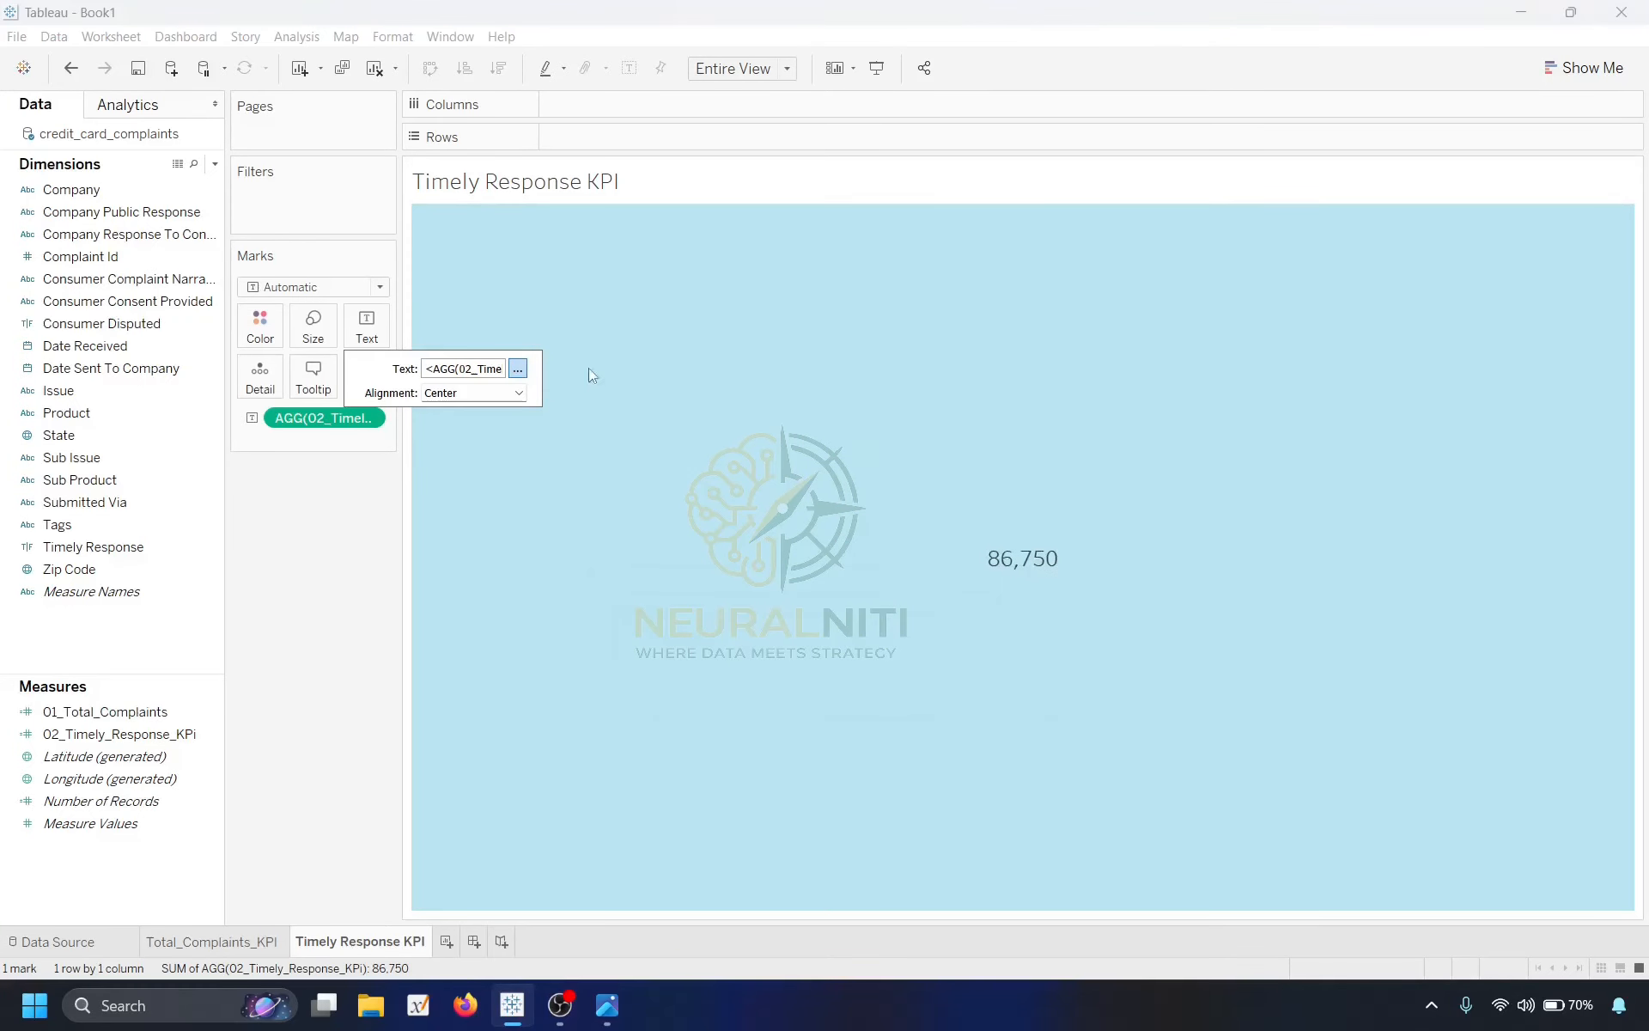
Make the KPI label text bold.
{"action": "left_click", "coordinate": [517, 368]}
{"action": "triple_click", "coordinate": [642, 420]}
{"action": "left_click", "coordinate": [792, 389]}
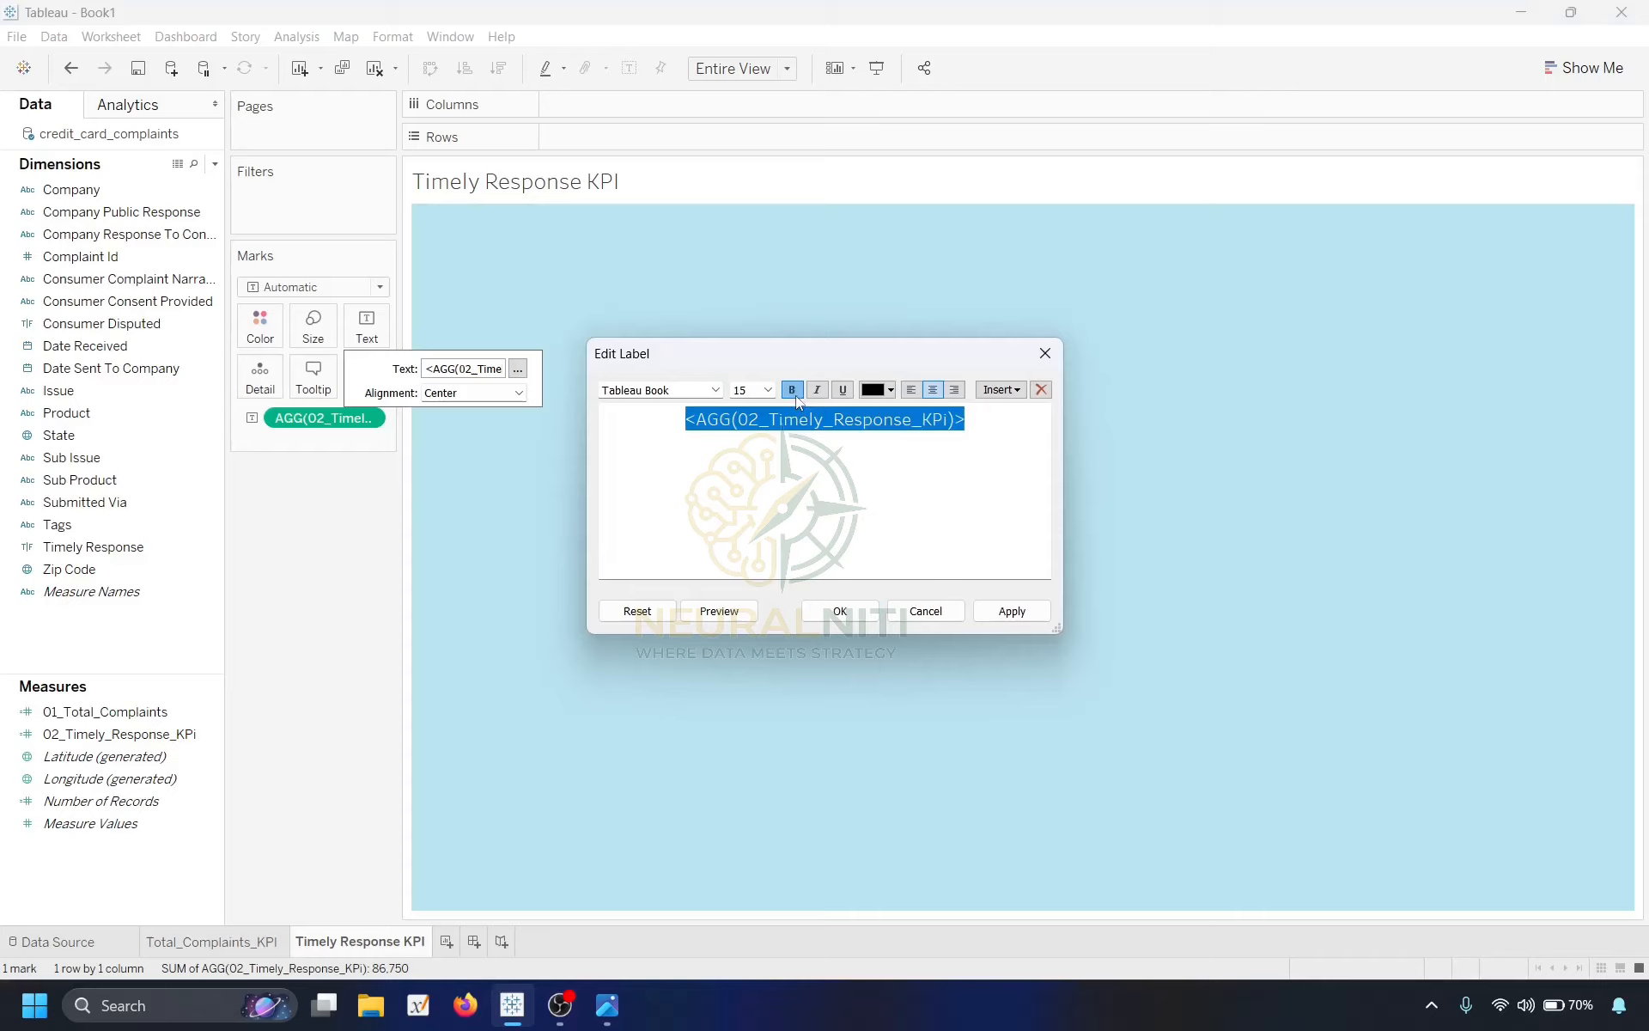
{"action": "left_click", "coordinate": [1011, 611]}
{"action": "left_click", "coordinate": [840, 611]}
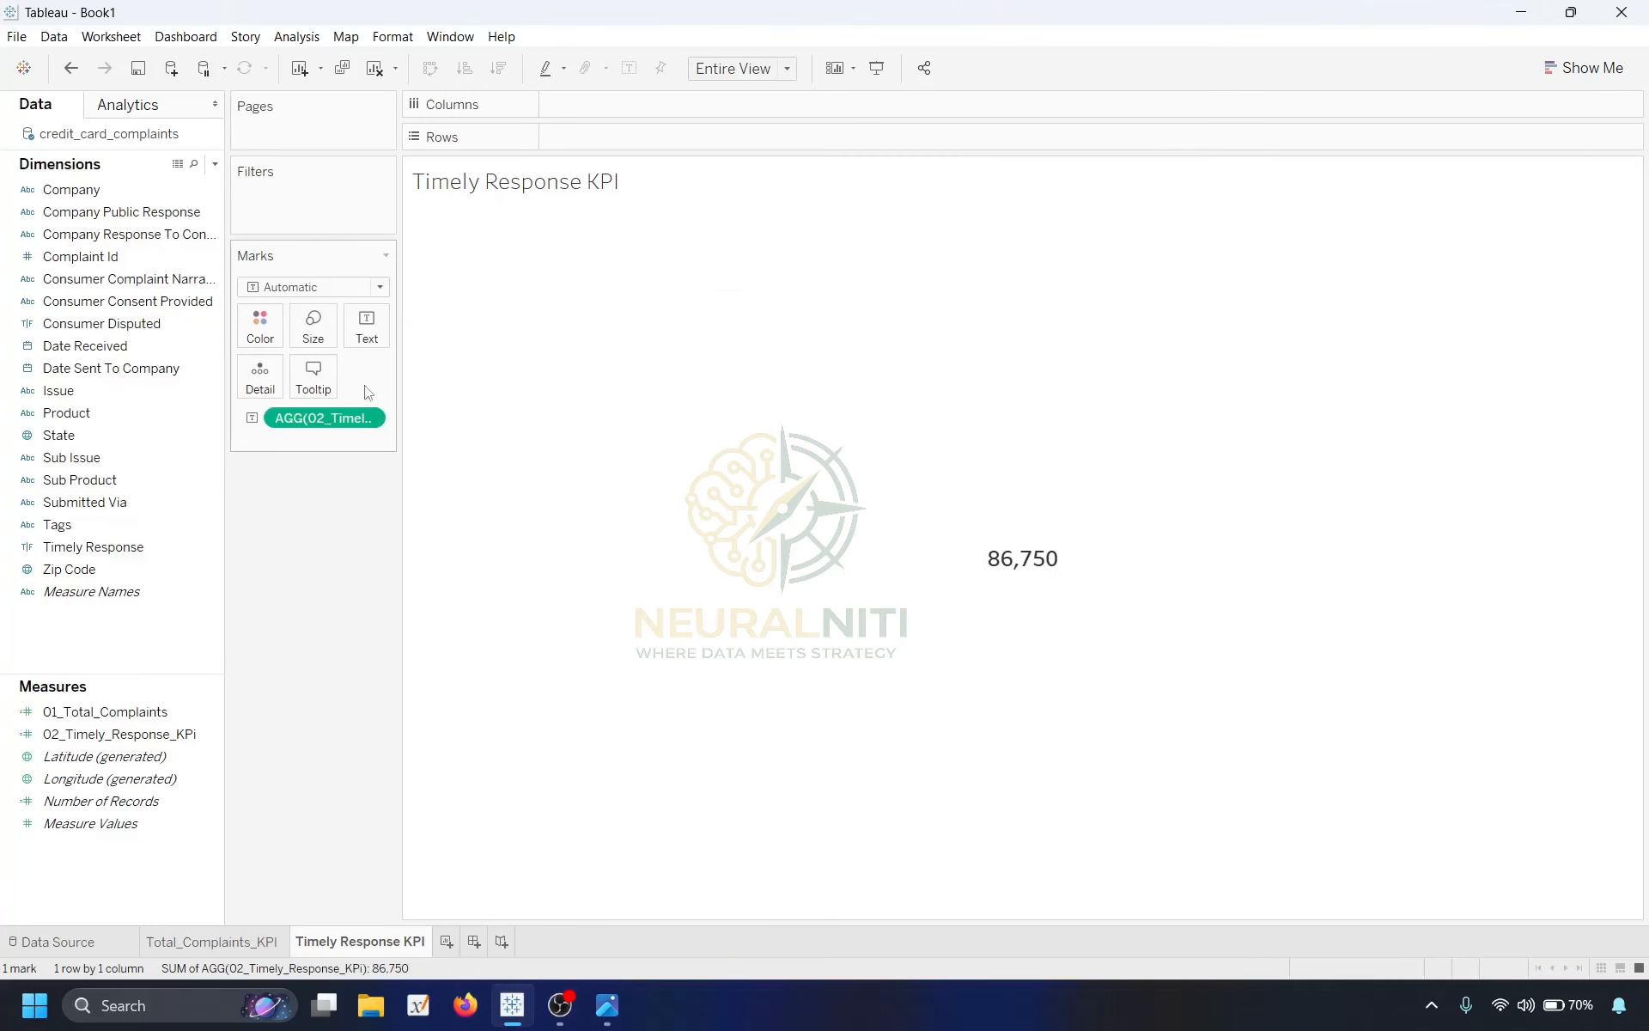
Centre the worksheet title and set its font size to 16.
{"action": "left_click", "coordinate": [366, 326]}
{"action": "left_click", "coordinate": [582, 177]}
{"action": "double_click", "coordinate": [581, 176]}
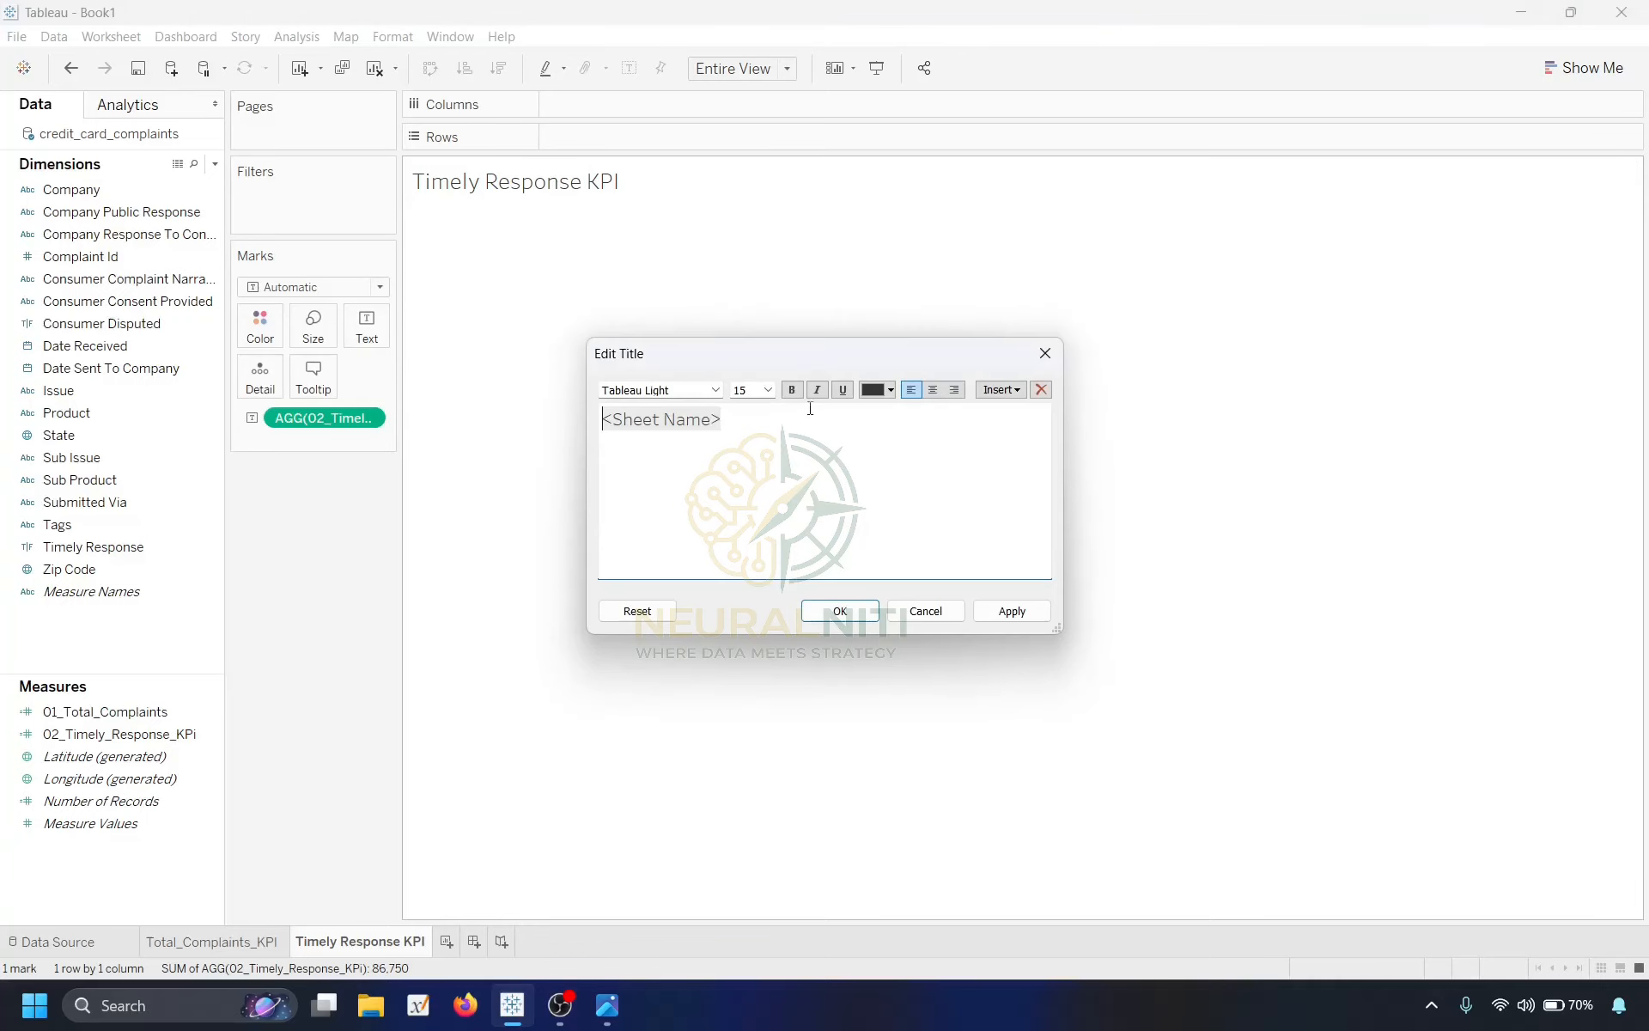
{"action": "key", "text": "ctrl+a"}
{"action": "left_click", "coordinate": [939, 392]}
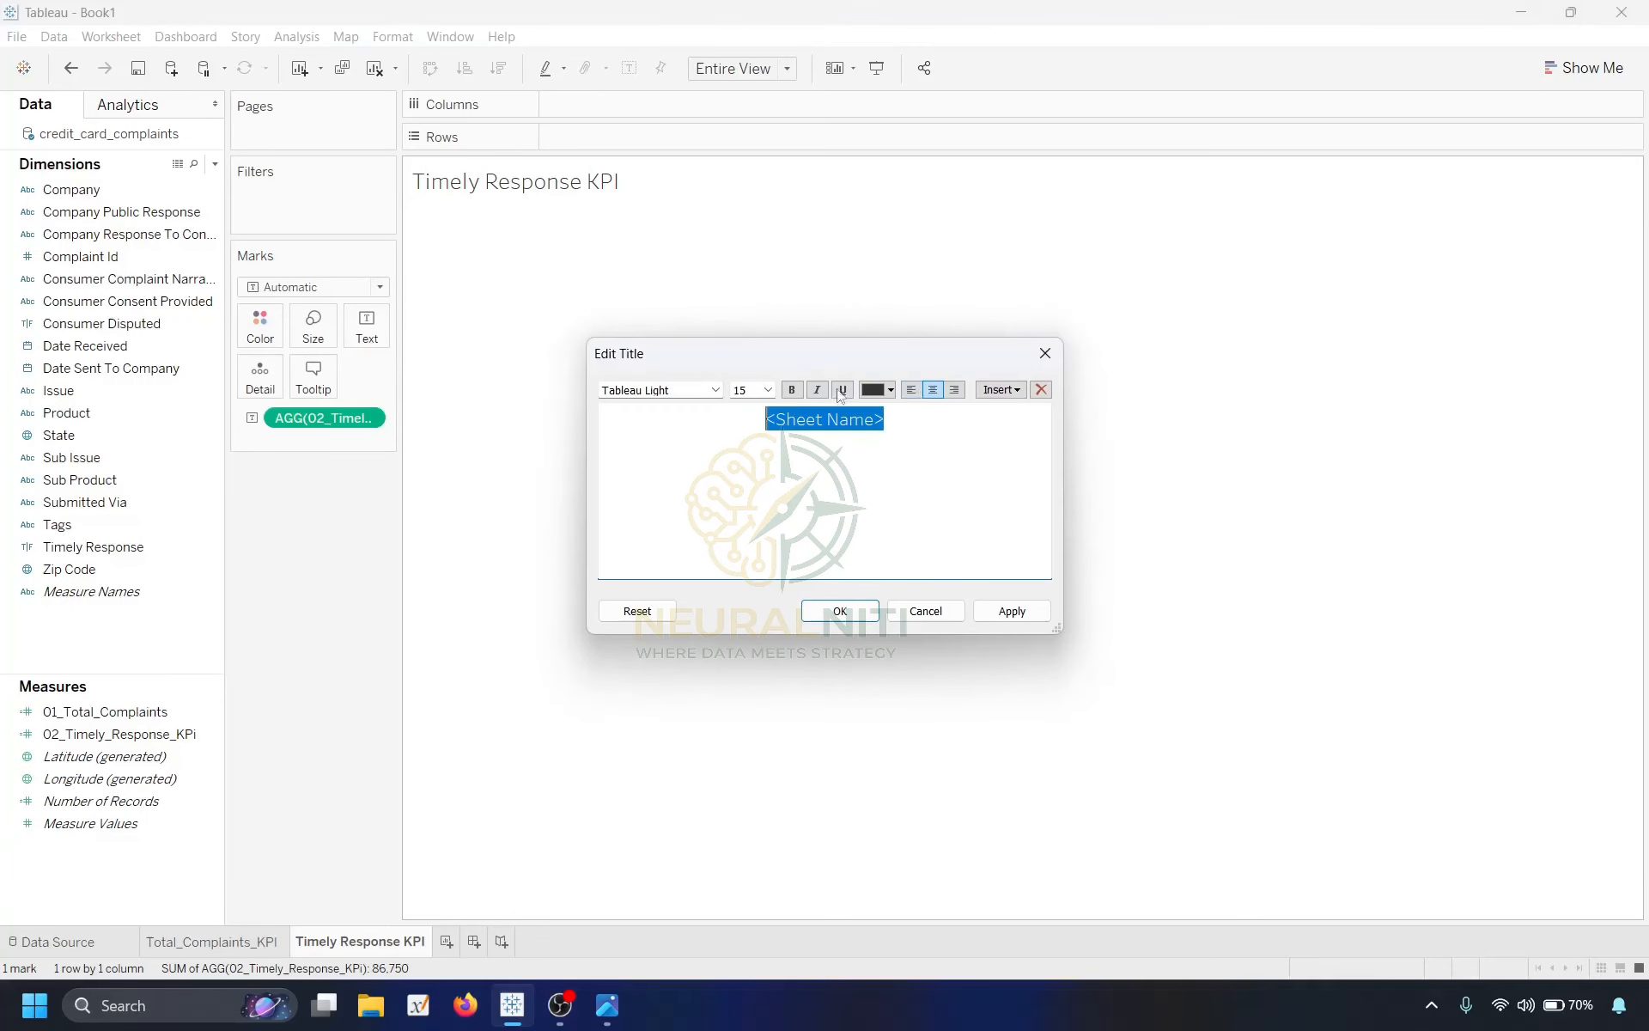
{"action": "left_click", "coordinate": [769, 391]}
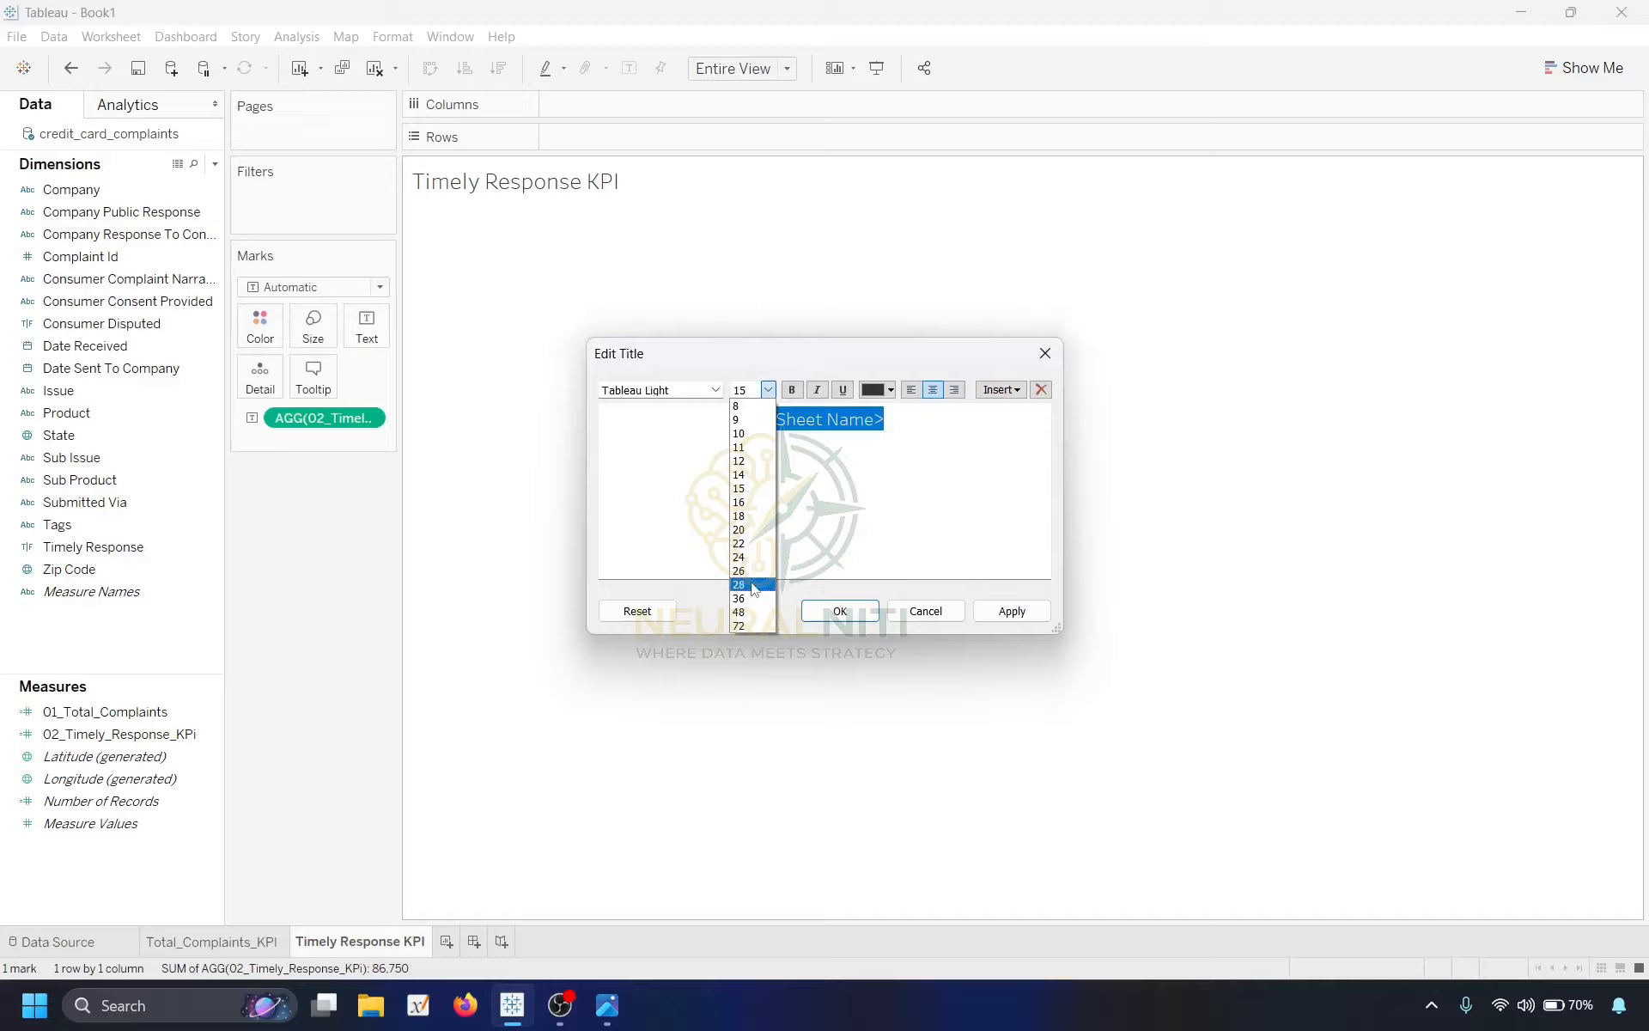
{"action": "left_click", "coordinate": [753, 504]}
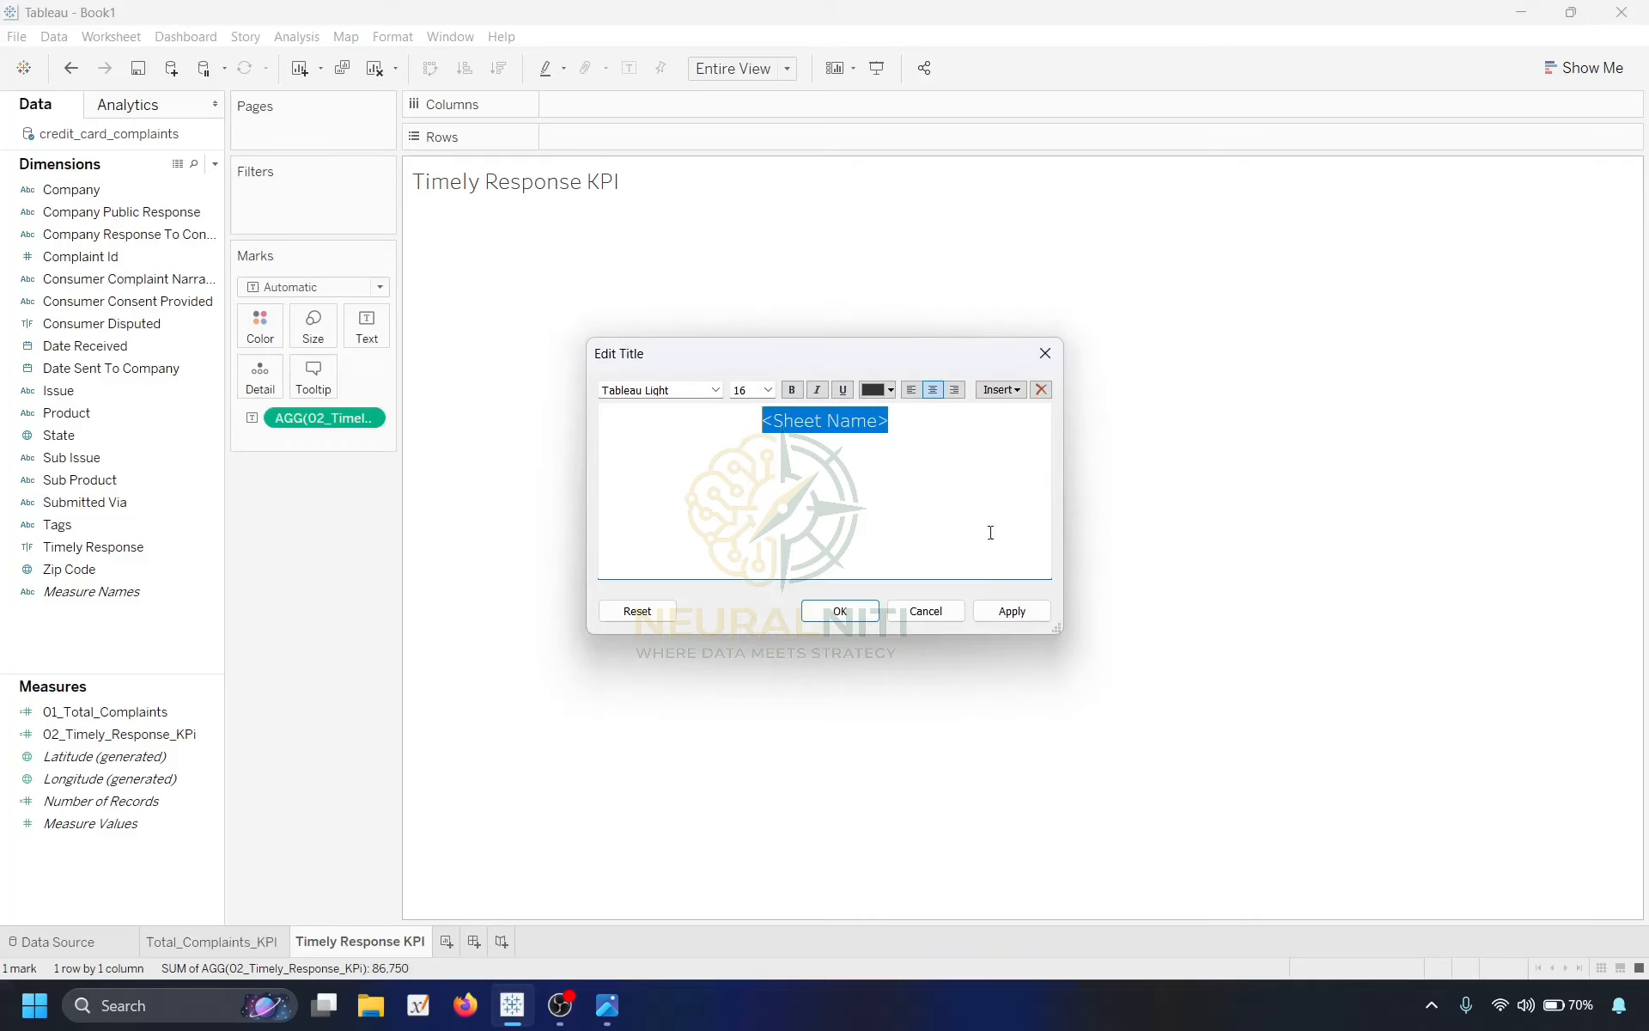
{"action": "left_click", "coordinate": [996, 611]}
{"action": "left_click", "coordinate": [840, 610]}
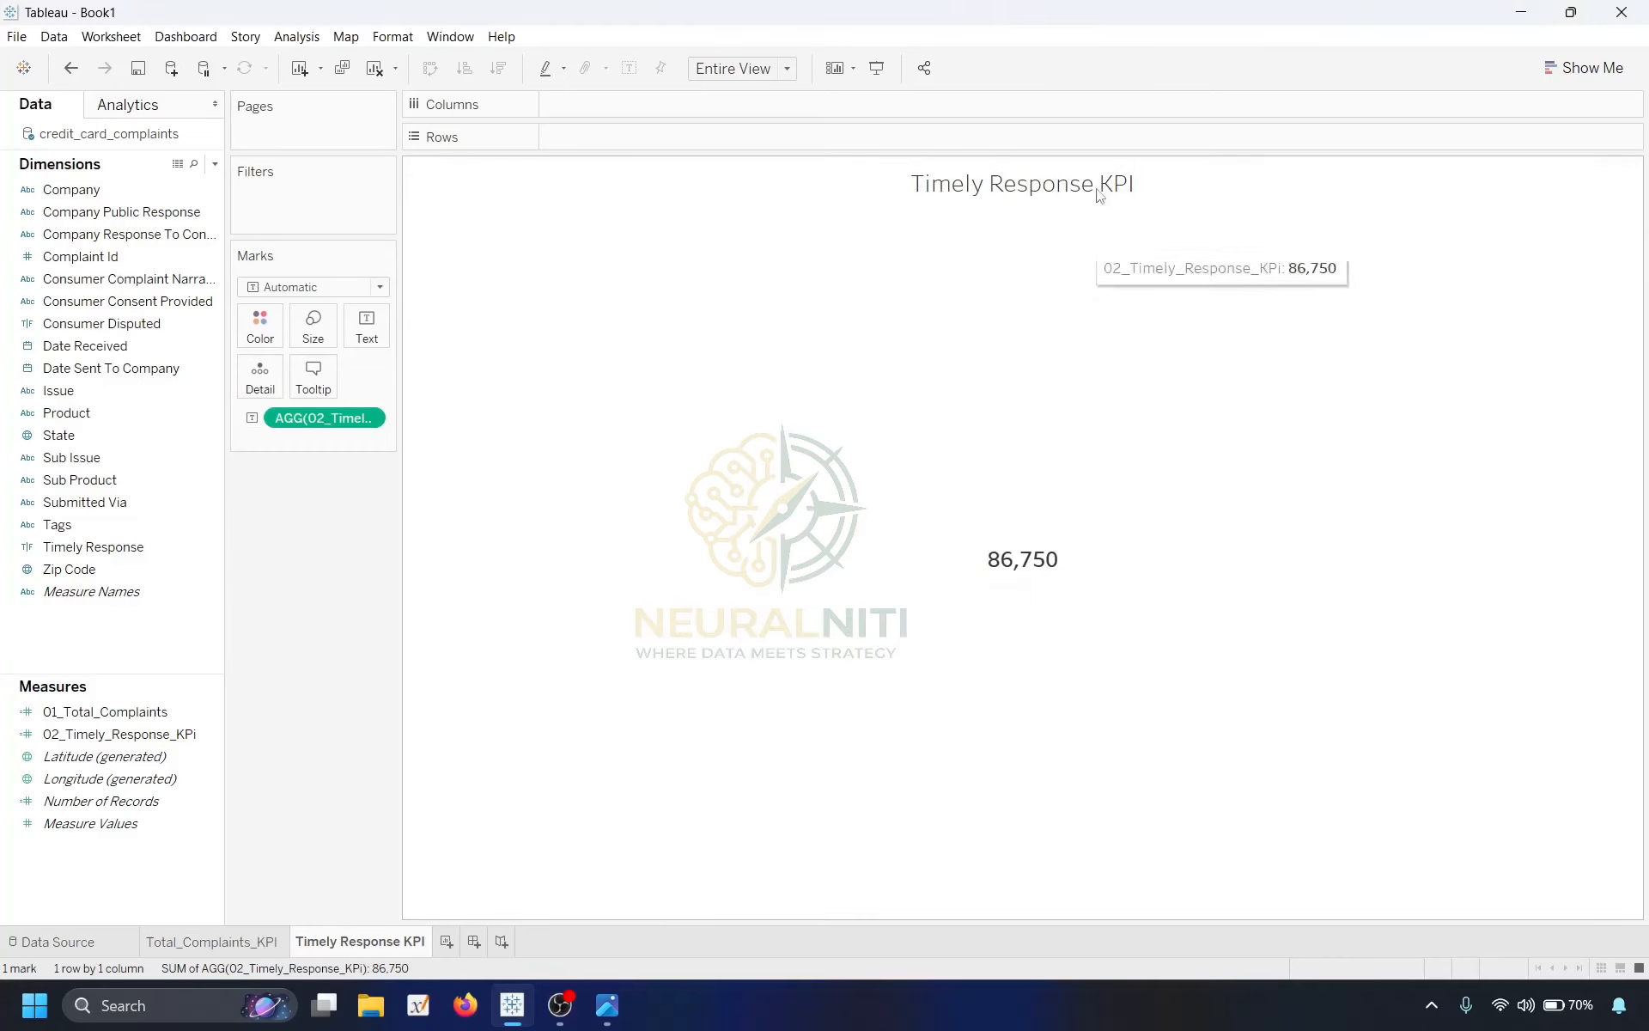
Make the worksheet title bold.
{"action": "double_click", "coordinate": [1005, 191]}
{"action": "key", "text": "ctrl+a"}
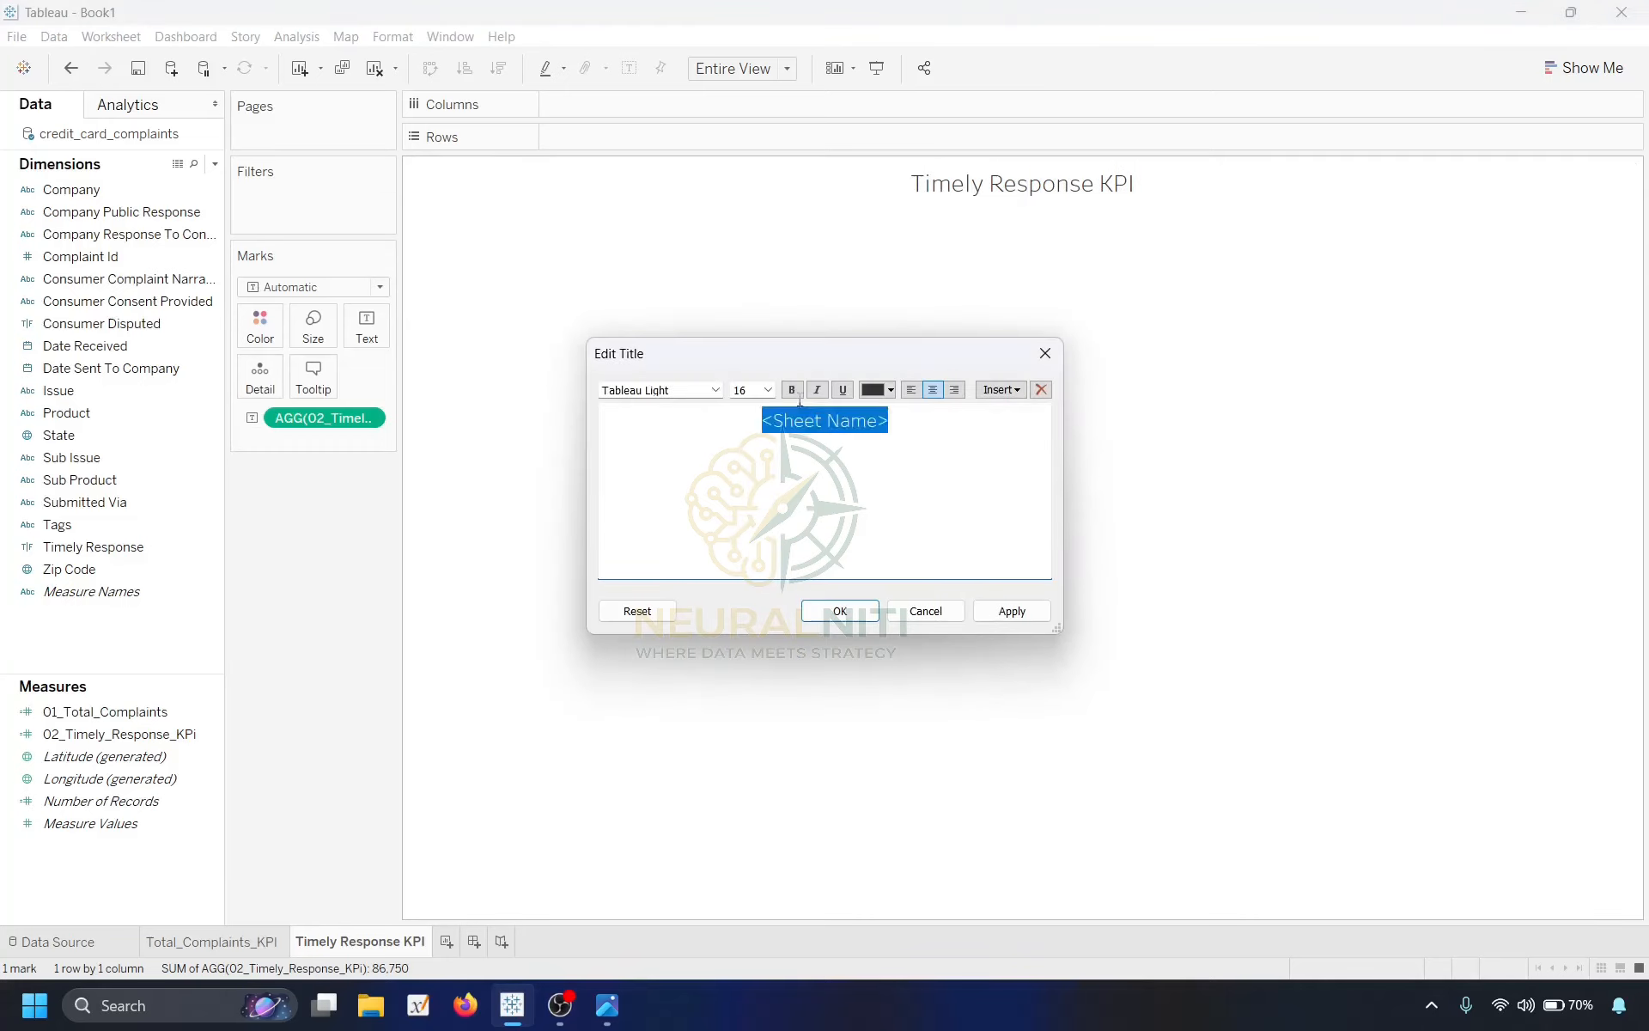
{"action": "left_click", "coordinate": [792, 390]}
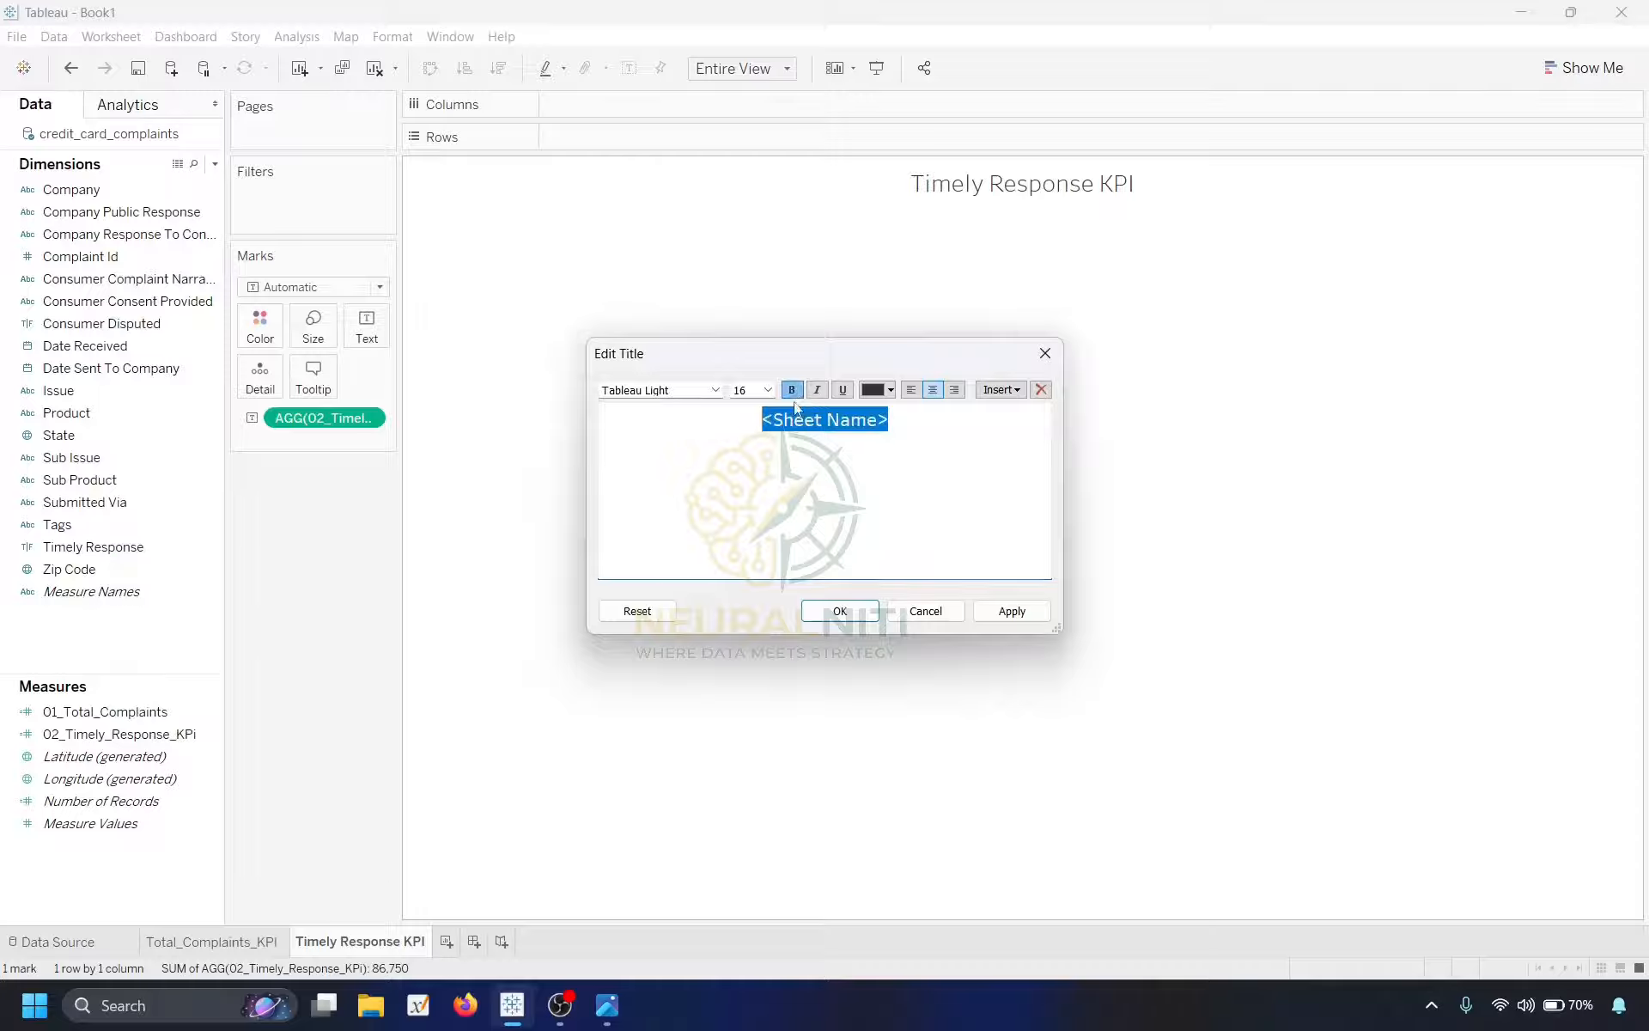
{"action": "left_click", "coordinate": [1011, 611]}
{"action": "left_click", "coordinate": [838, 612]}
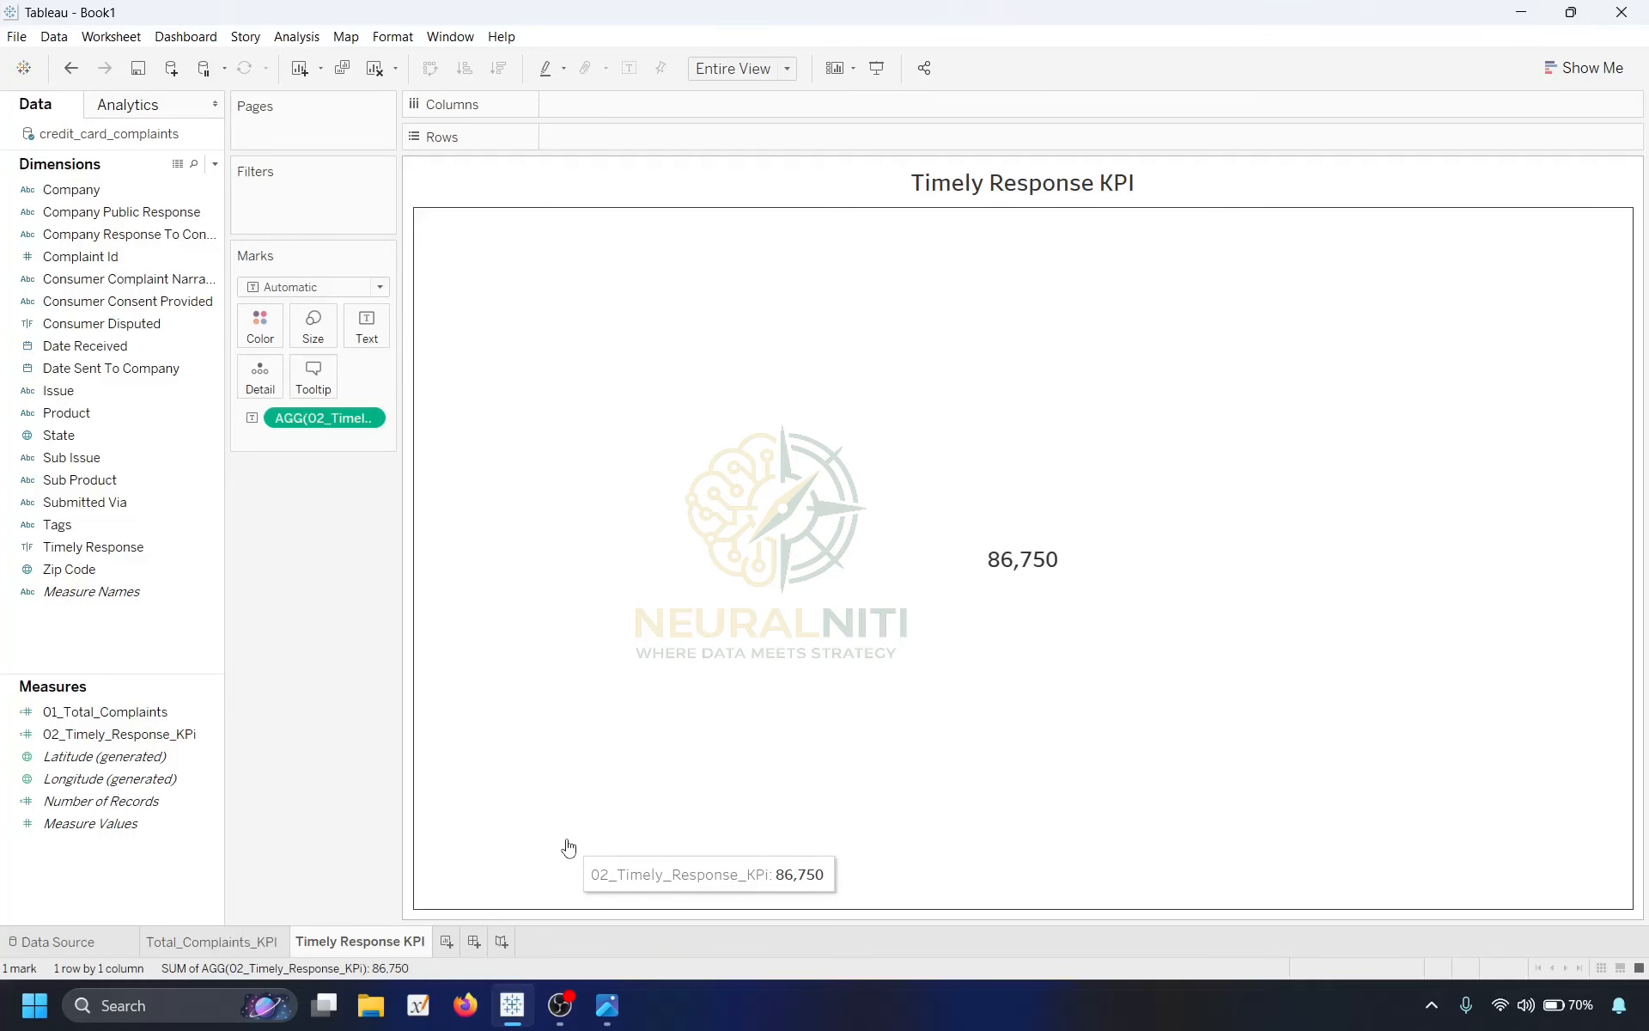
Add a new worksheet and name it "Timely Response %".
{"action": "left_click", "coordinate": [446, 945]}
{"action": "right_click", "coordinate": [471, 941]}
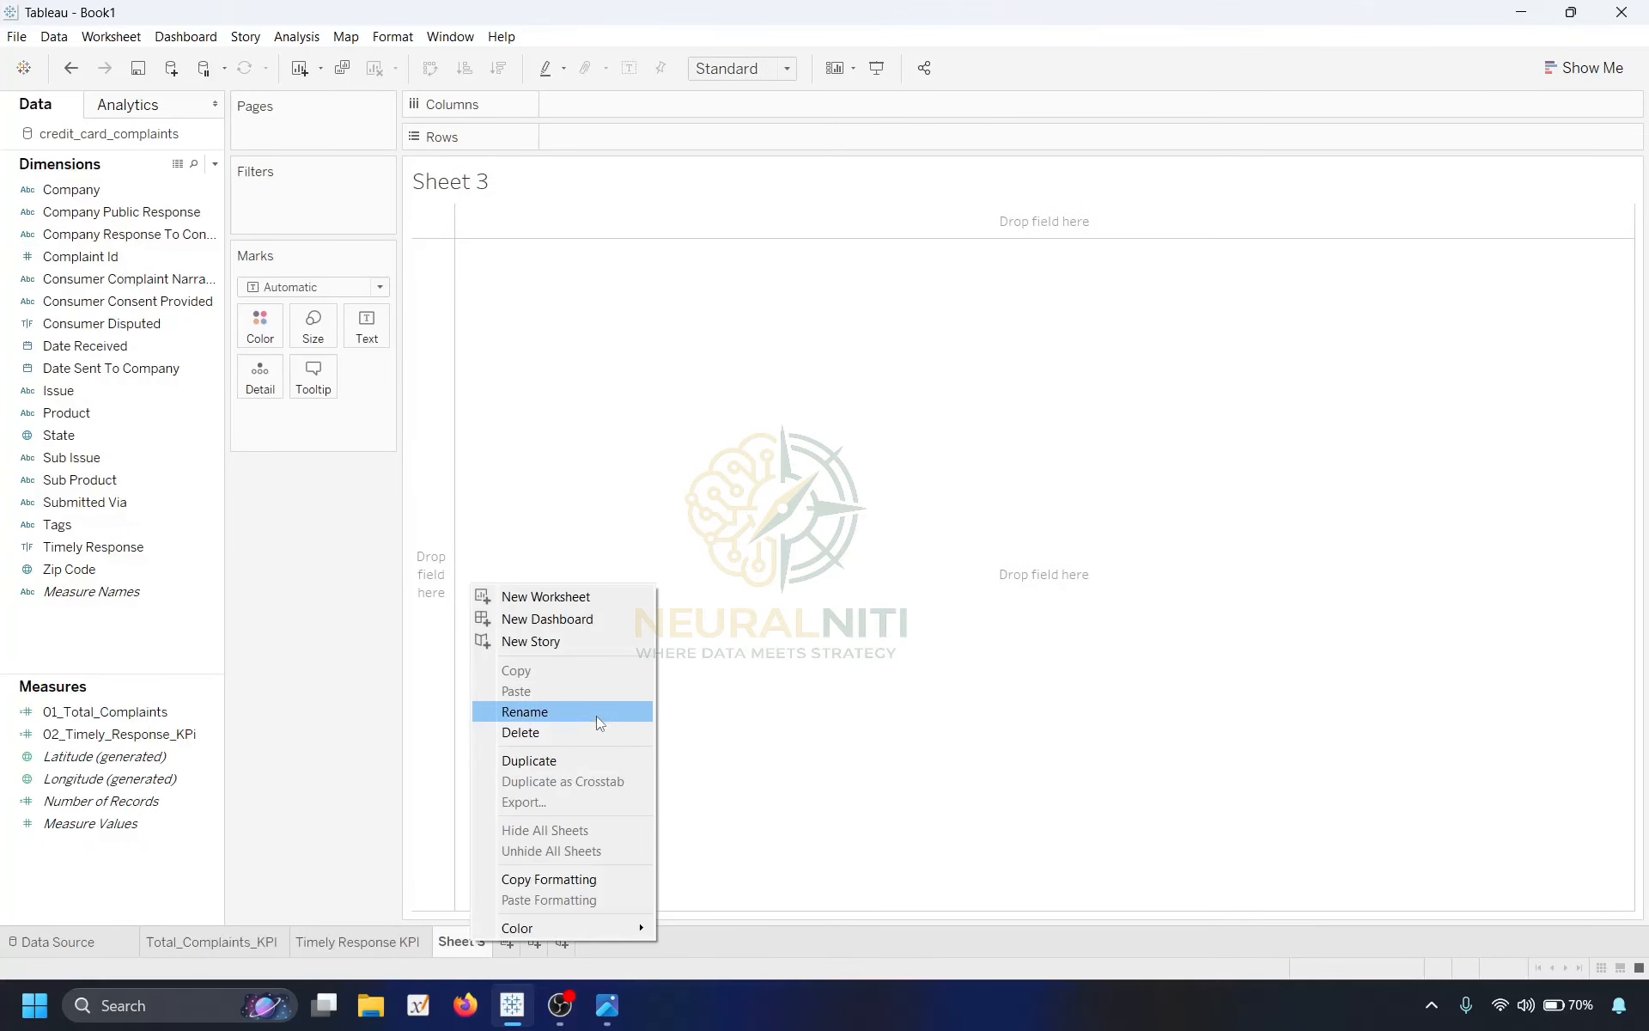
{"action": "left_click", "coordinate": [596, 715]}
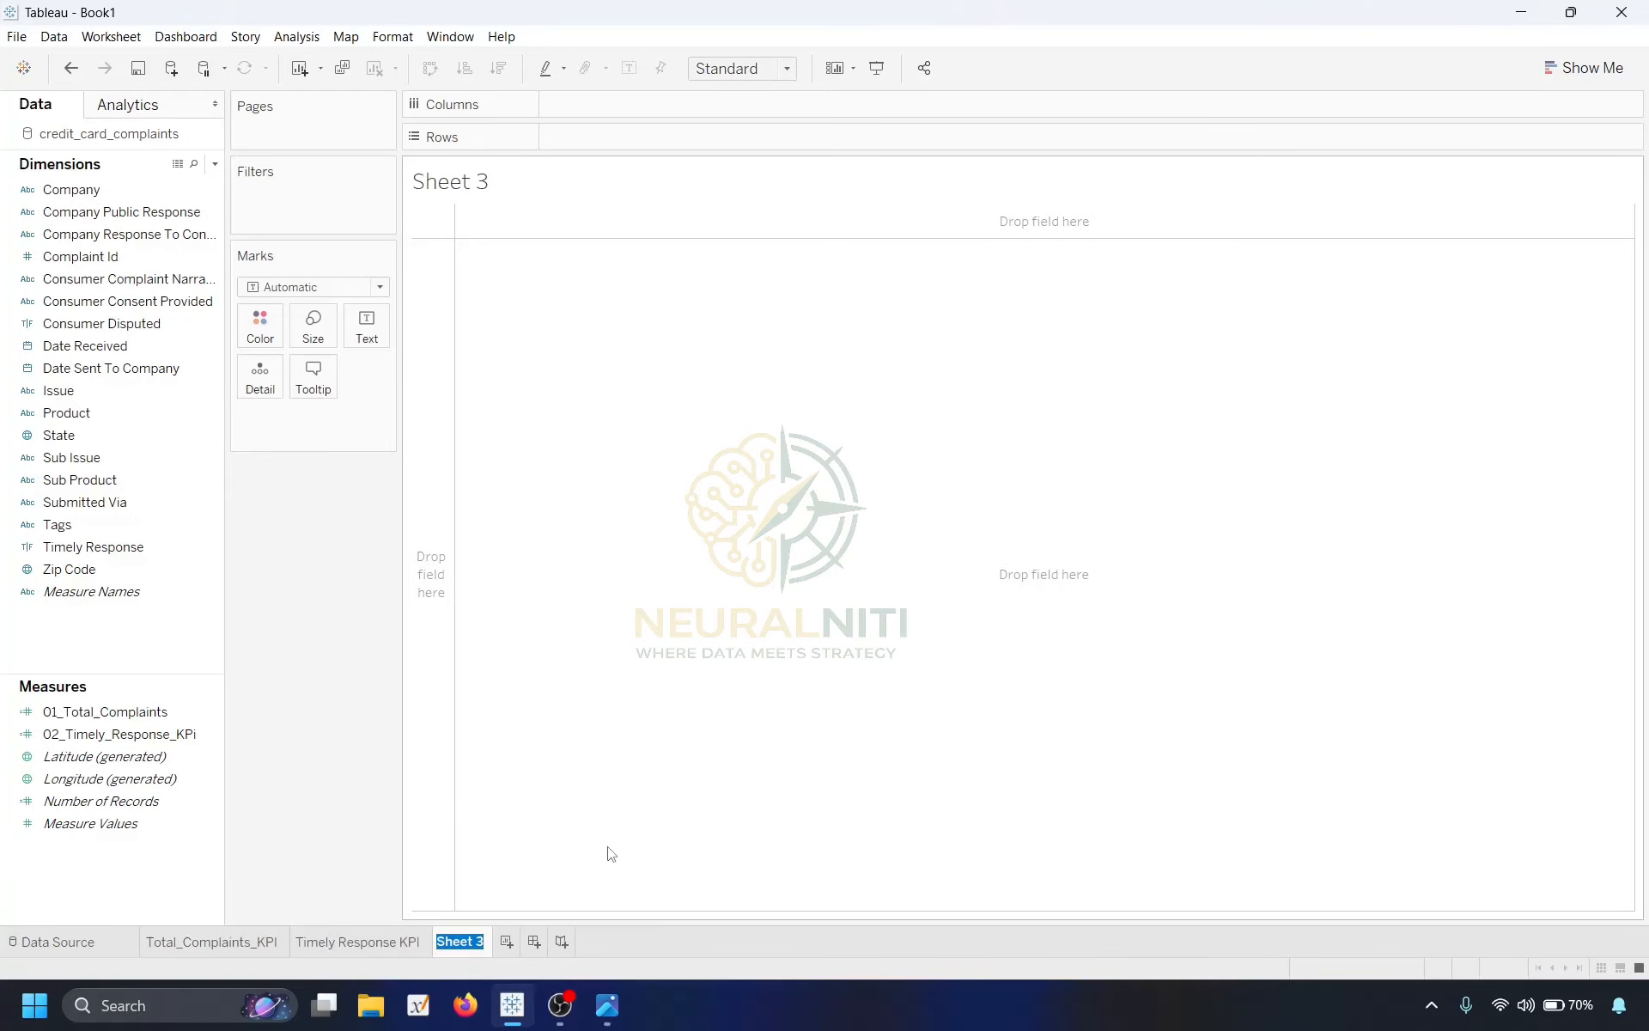
{"action": "type", "text": "Timely Response"}
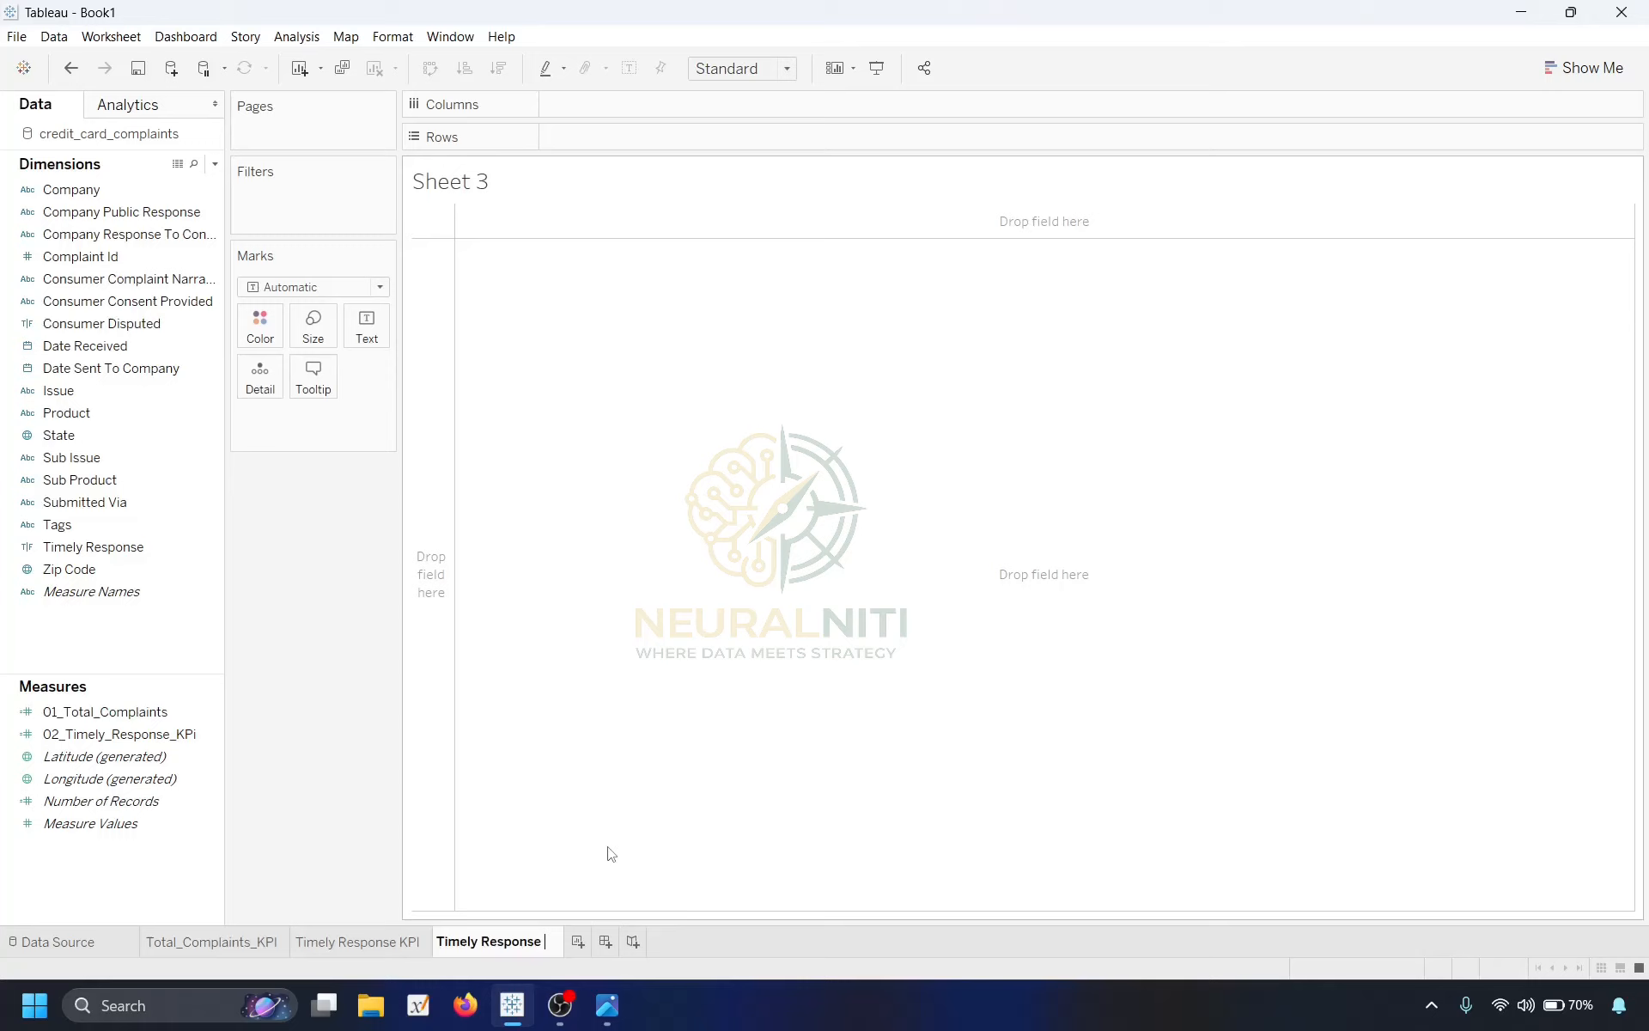
{"action": "type", "text": " %"}
{"action": "key", "text": "Return"}
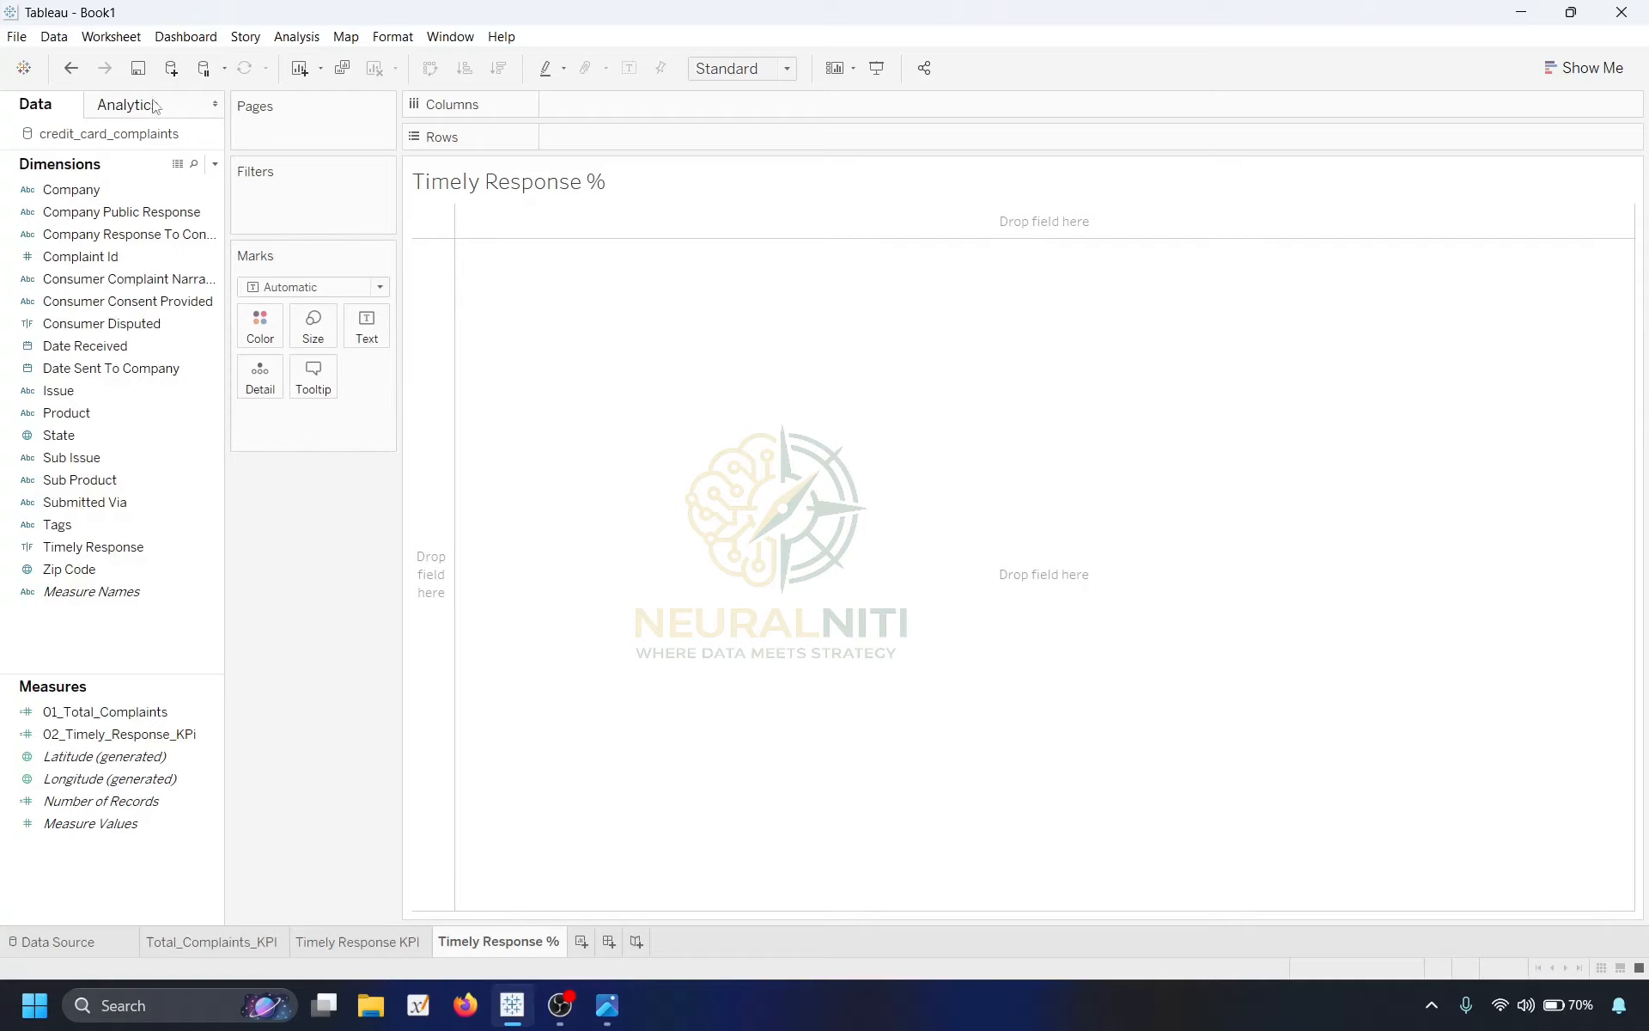
Start a new calculated field and name it "03_Timely Response %".
{"action": "left_click", "coordinate": [214, 164]}
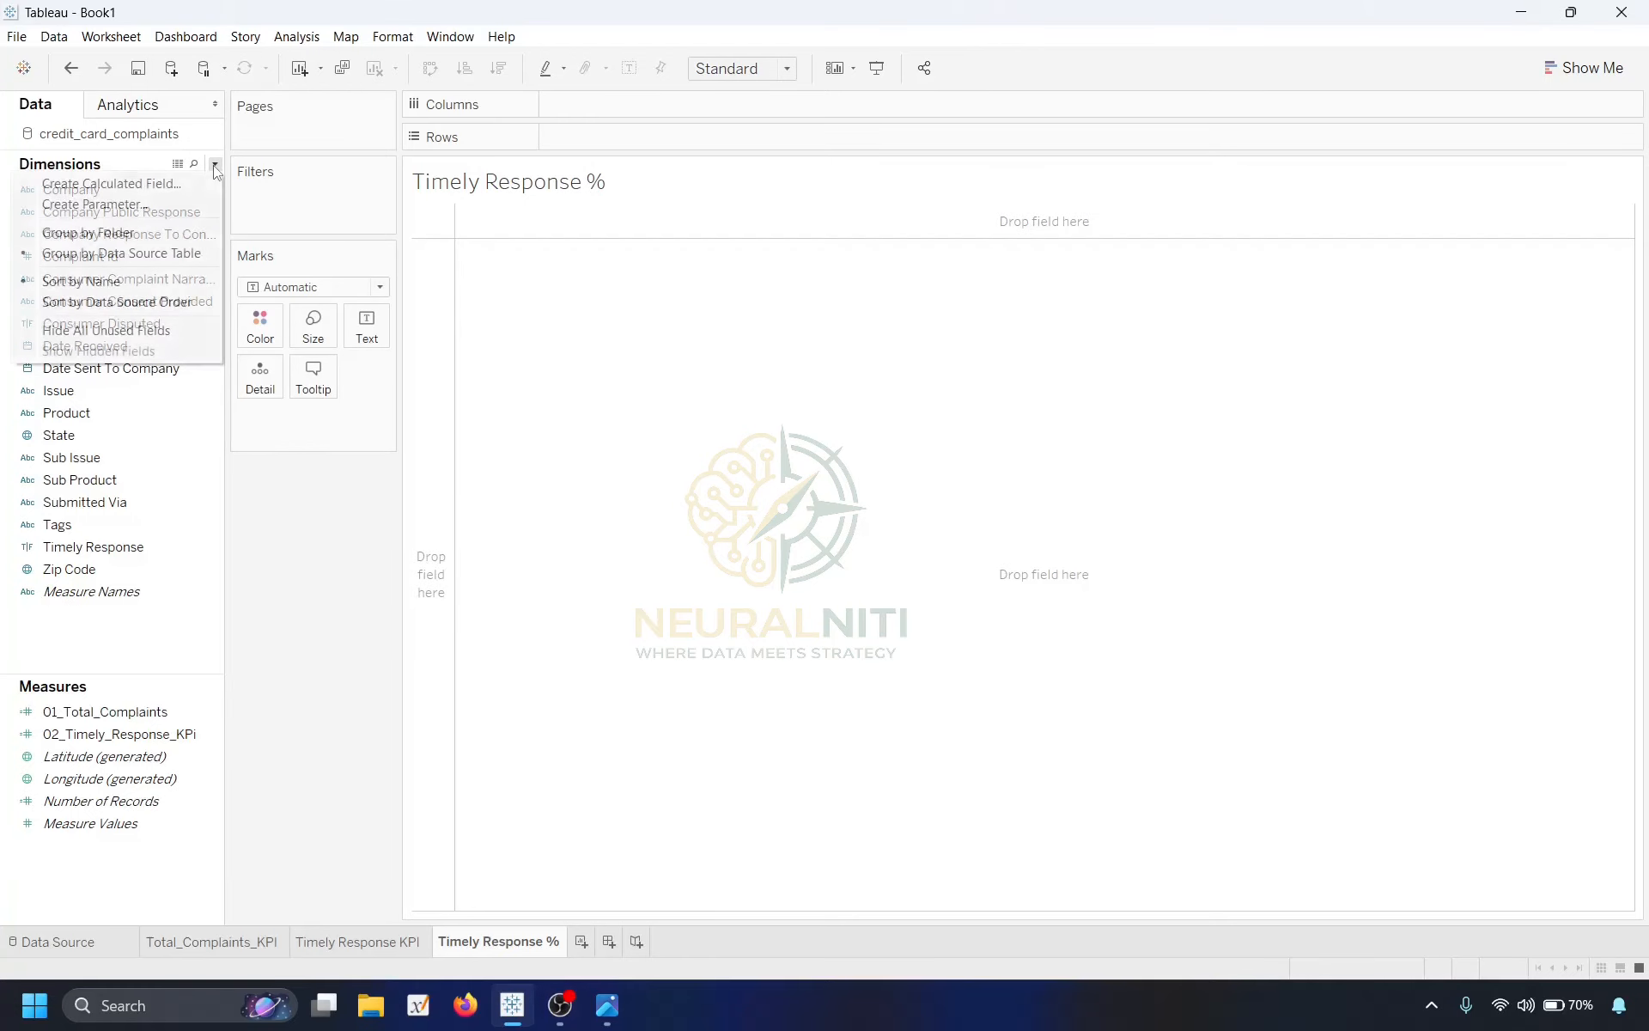
{"action": "left_click", "coordinate": [163, 184]}
{"action": "left_click", "coordinate": [253, 277]}
{"action": "double_click", "coordinate": [252, 277]}
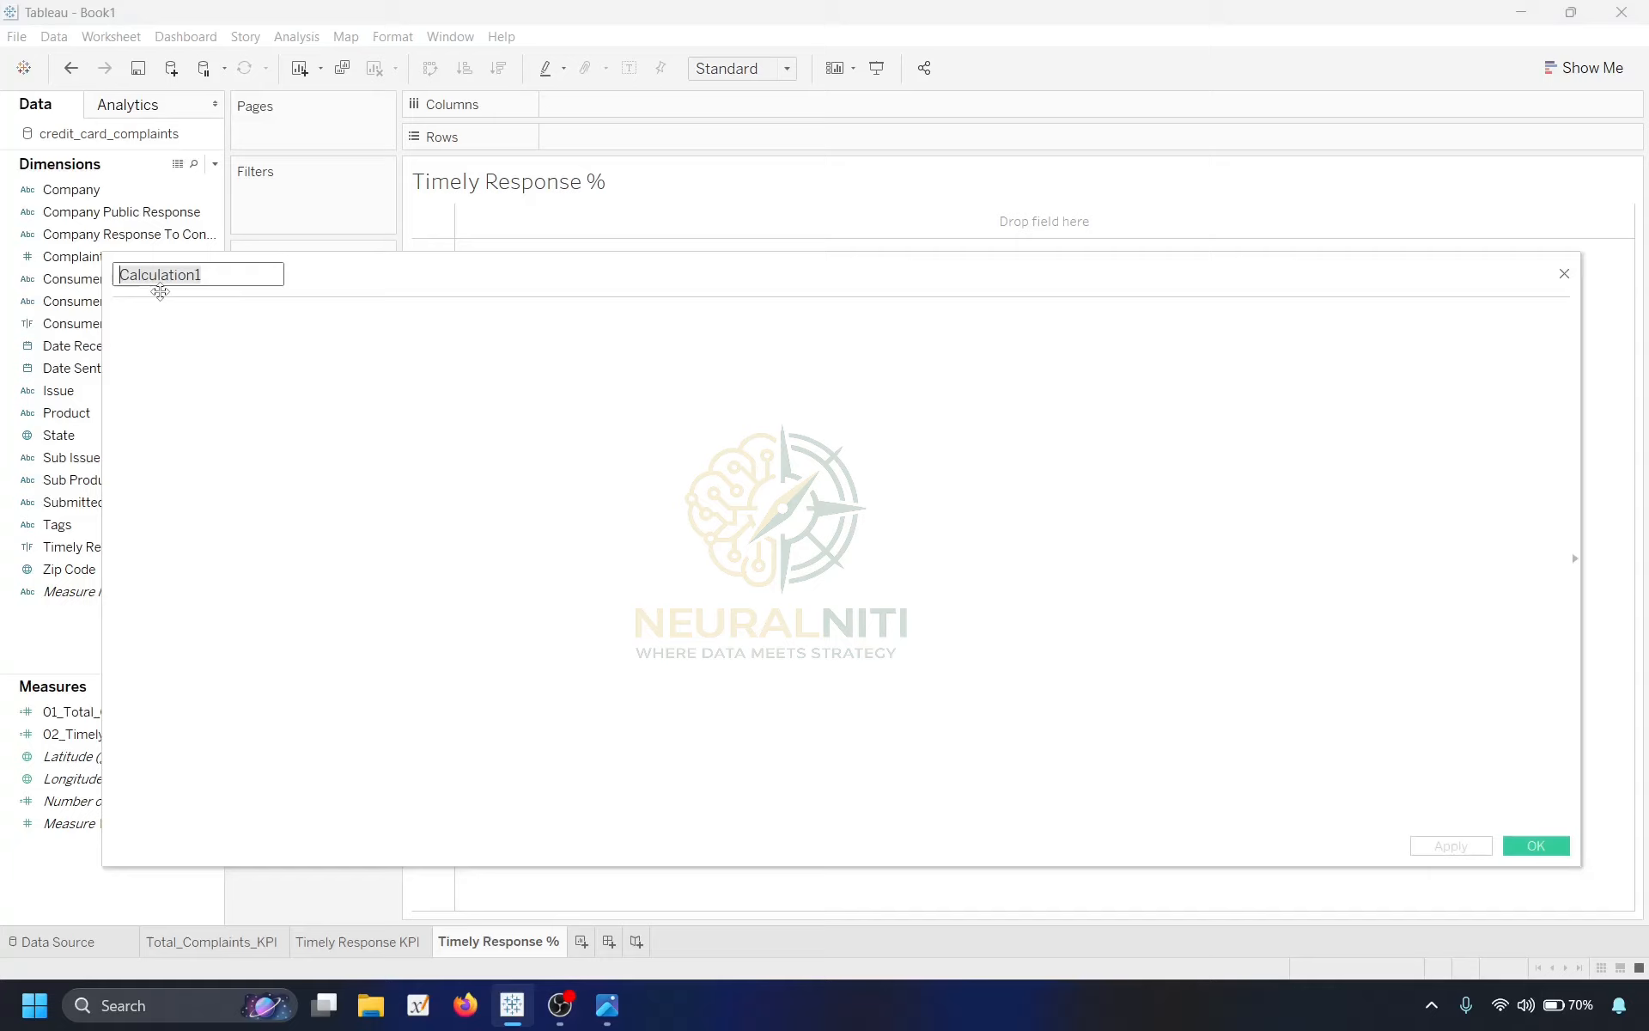
{"action": "key", "text": "BackSpace"}
{"action": "type", "text": "03"}
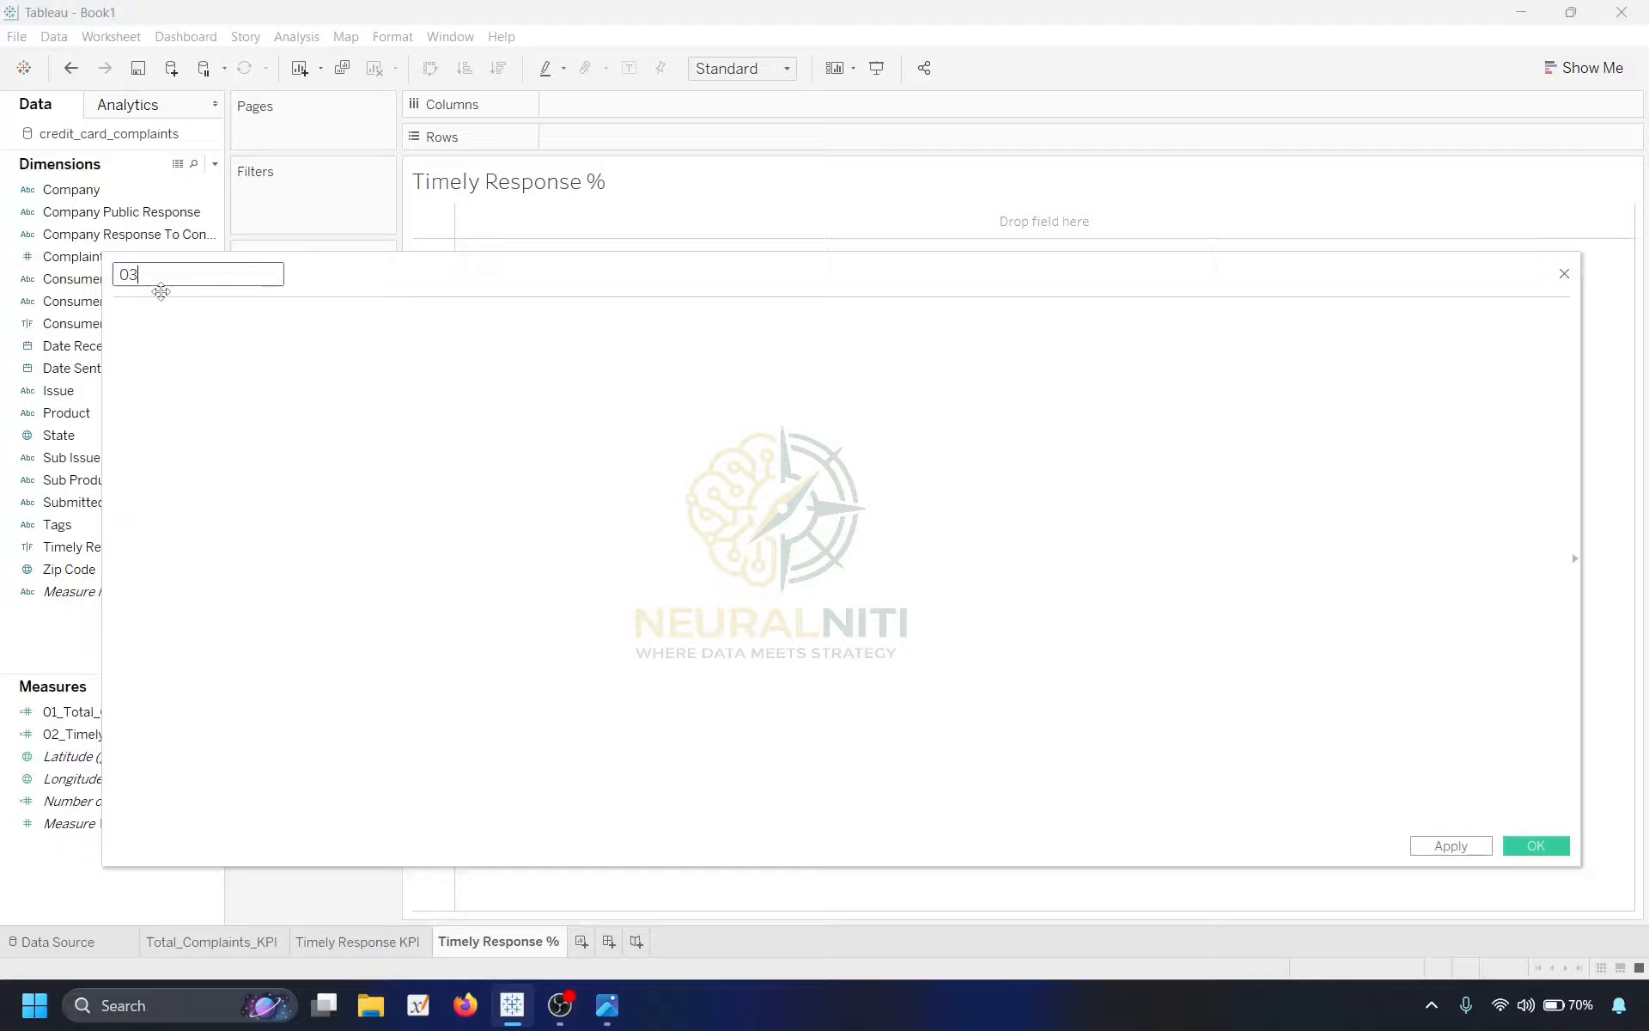
{"action": "type", "text": "_Timely REsponse %"}
{"action": "key", "text": "BackSpace"}
{"action": "key", "text": "BackSpace"}
{"action": "key", "text": "BackSpace"}
{"action": "key", "text": "BackSpace"}
{"action": "key", "text": "BackSpace"}
{"action": "key", "text": "BackSpace"}
{"action": "key", "text": "BackSpace"}
{"action": "key", "text": "BackSpace"}
{"action": "key", "text": "BackSpace"}
{"action": "type", "text": "esponse %"}
Enter the numerator of the calculation as SUM(IF [Timely Response]=True THEN 1 ELSE 0 END).
{"action": "left_click", "coordinate": [211, 338]}
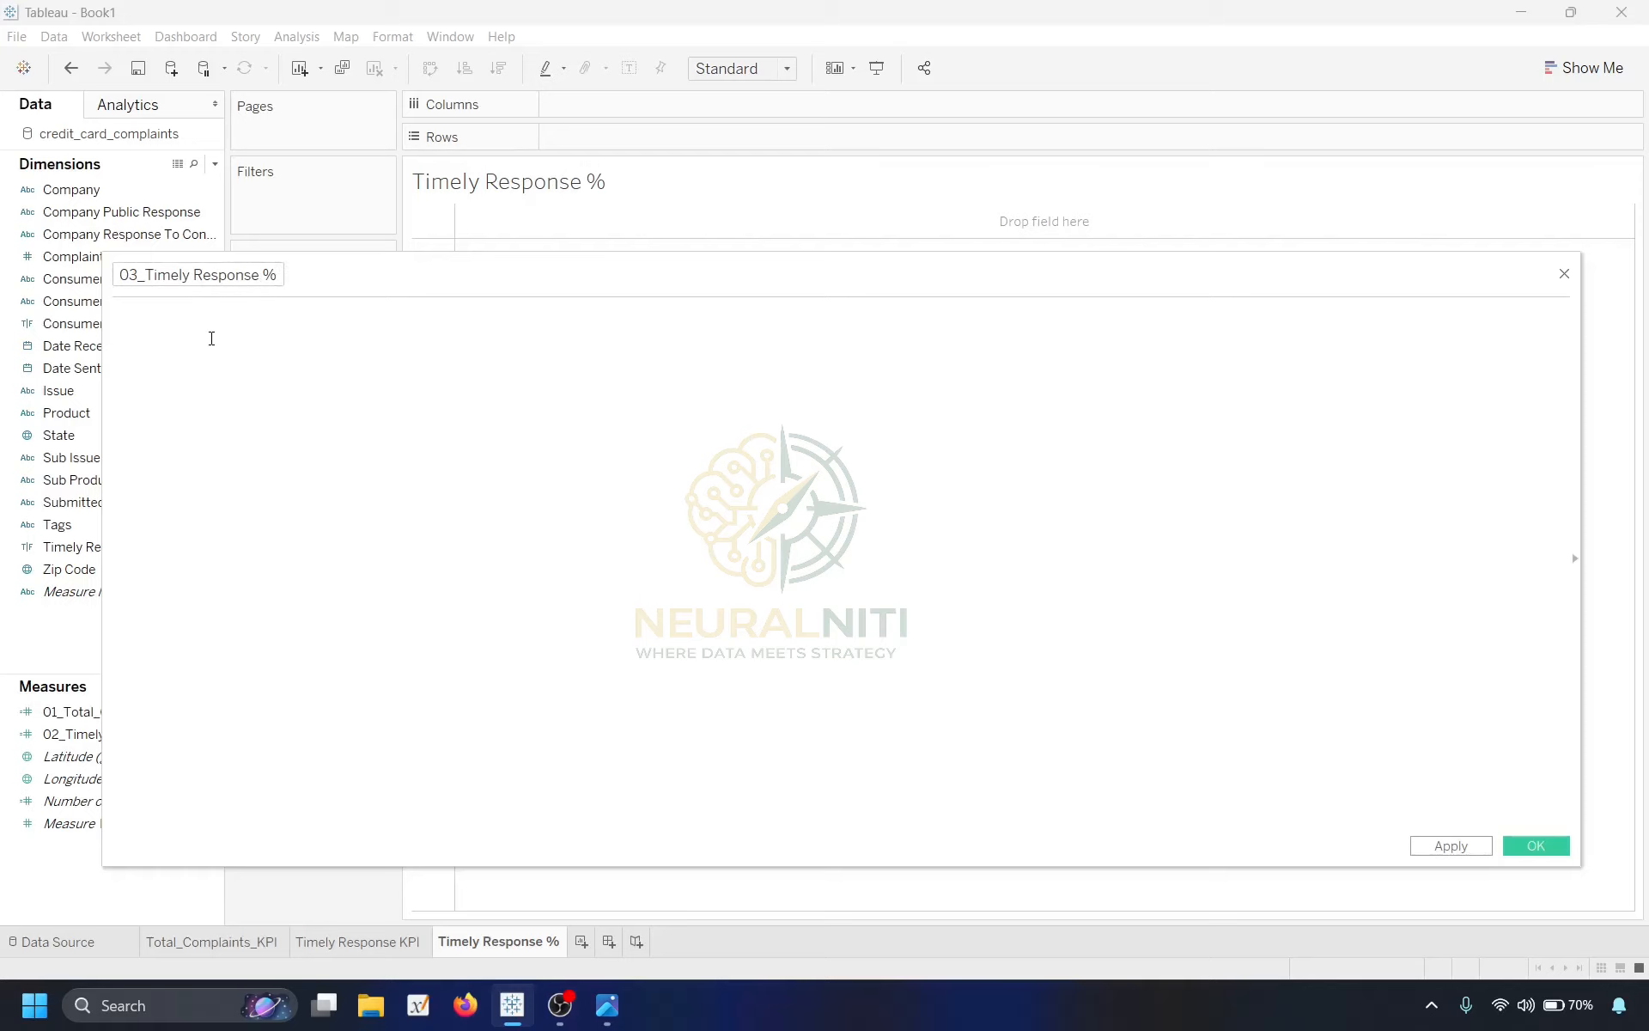
{"action": "type", "text": "SUM"}
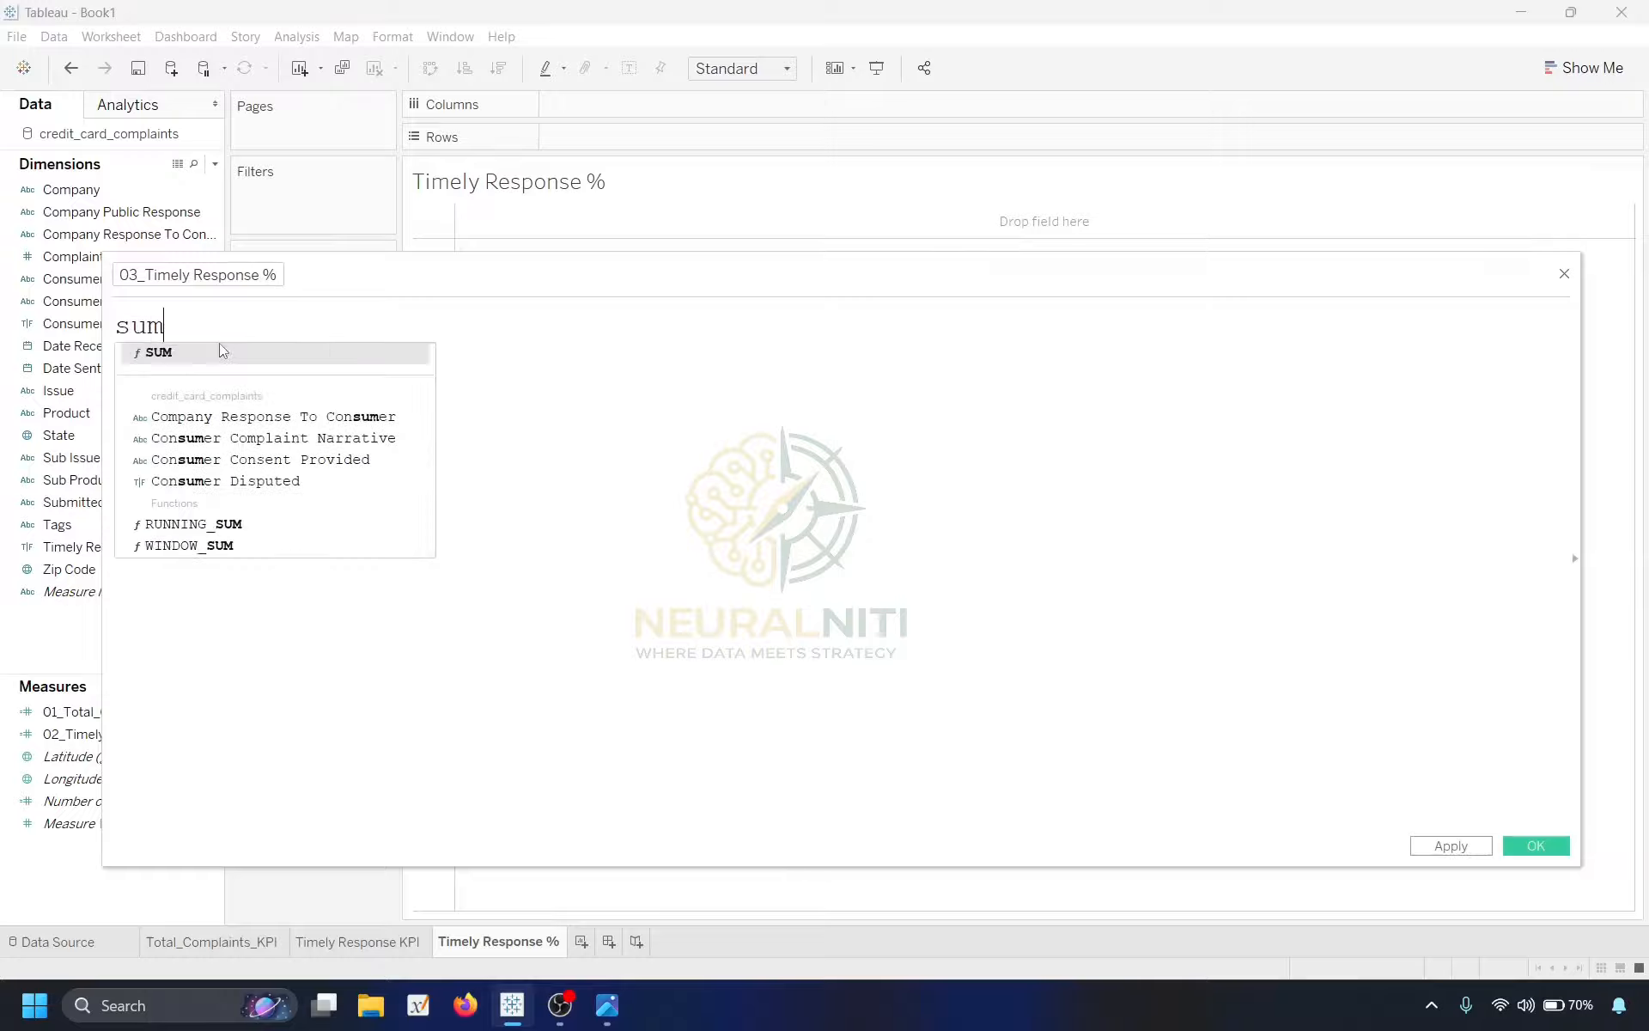
{"action": "key", "text": "Return"}
{"action": "key", "text": "Return"}
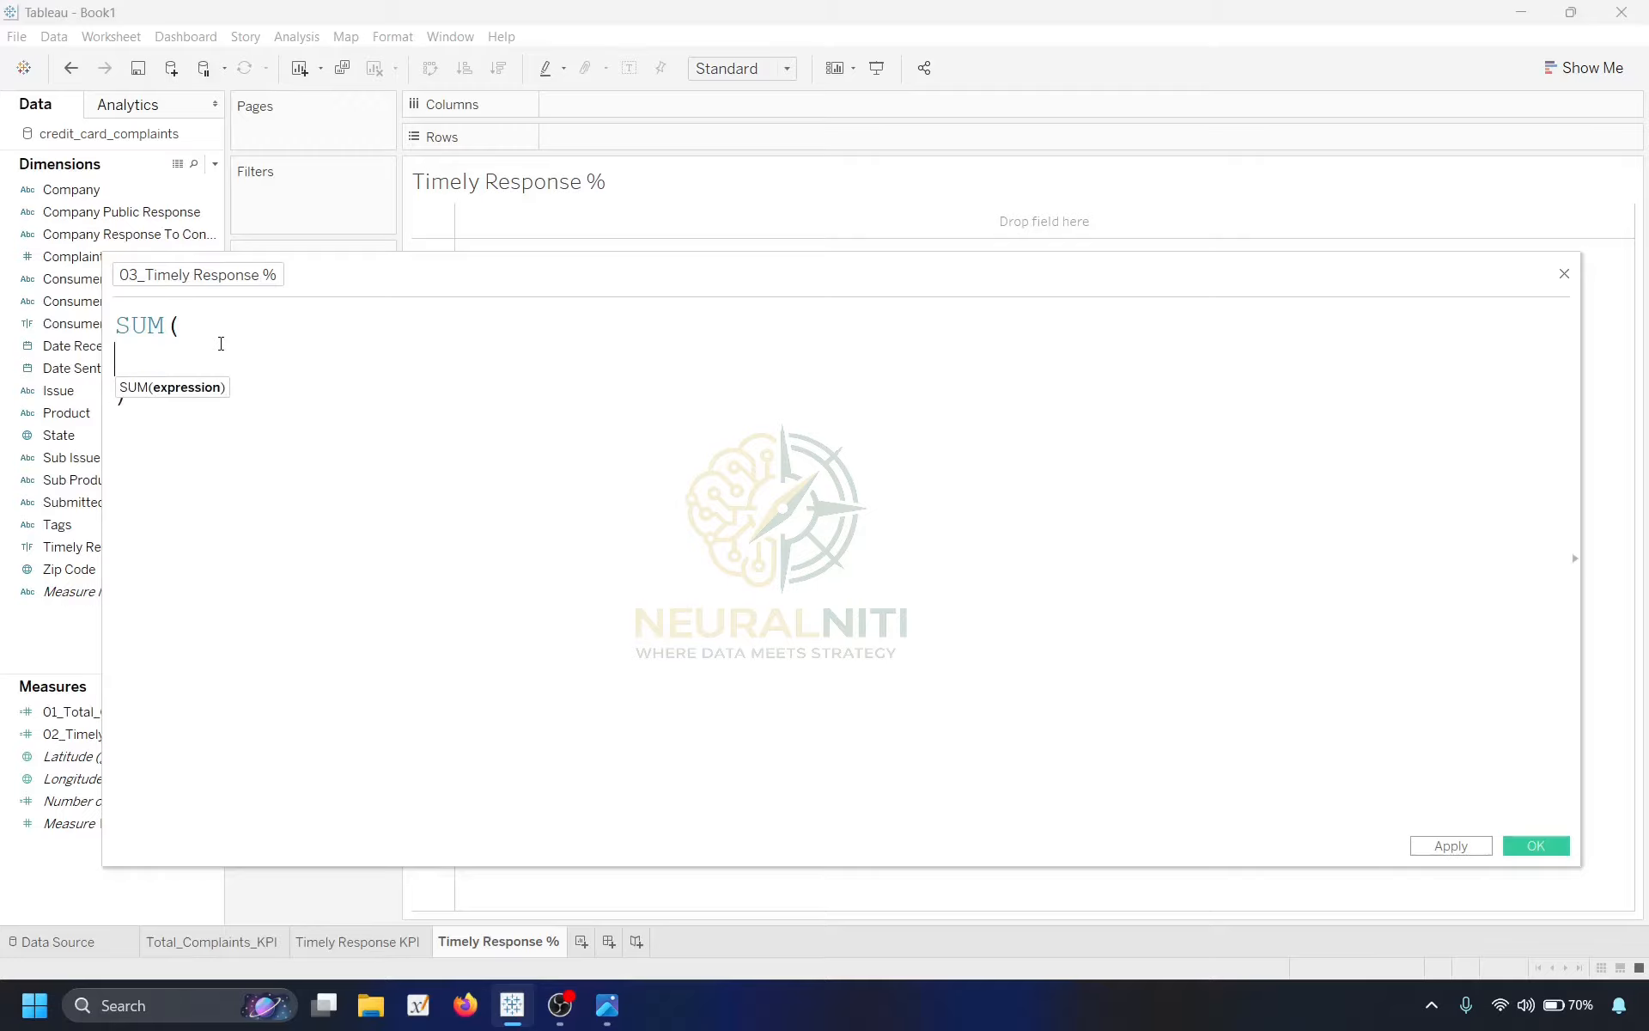
{"action": "type", "text": "if"}
{"action": "key", "text": "Return"}
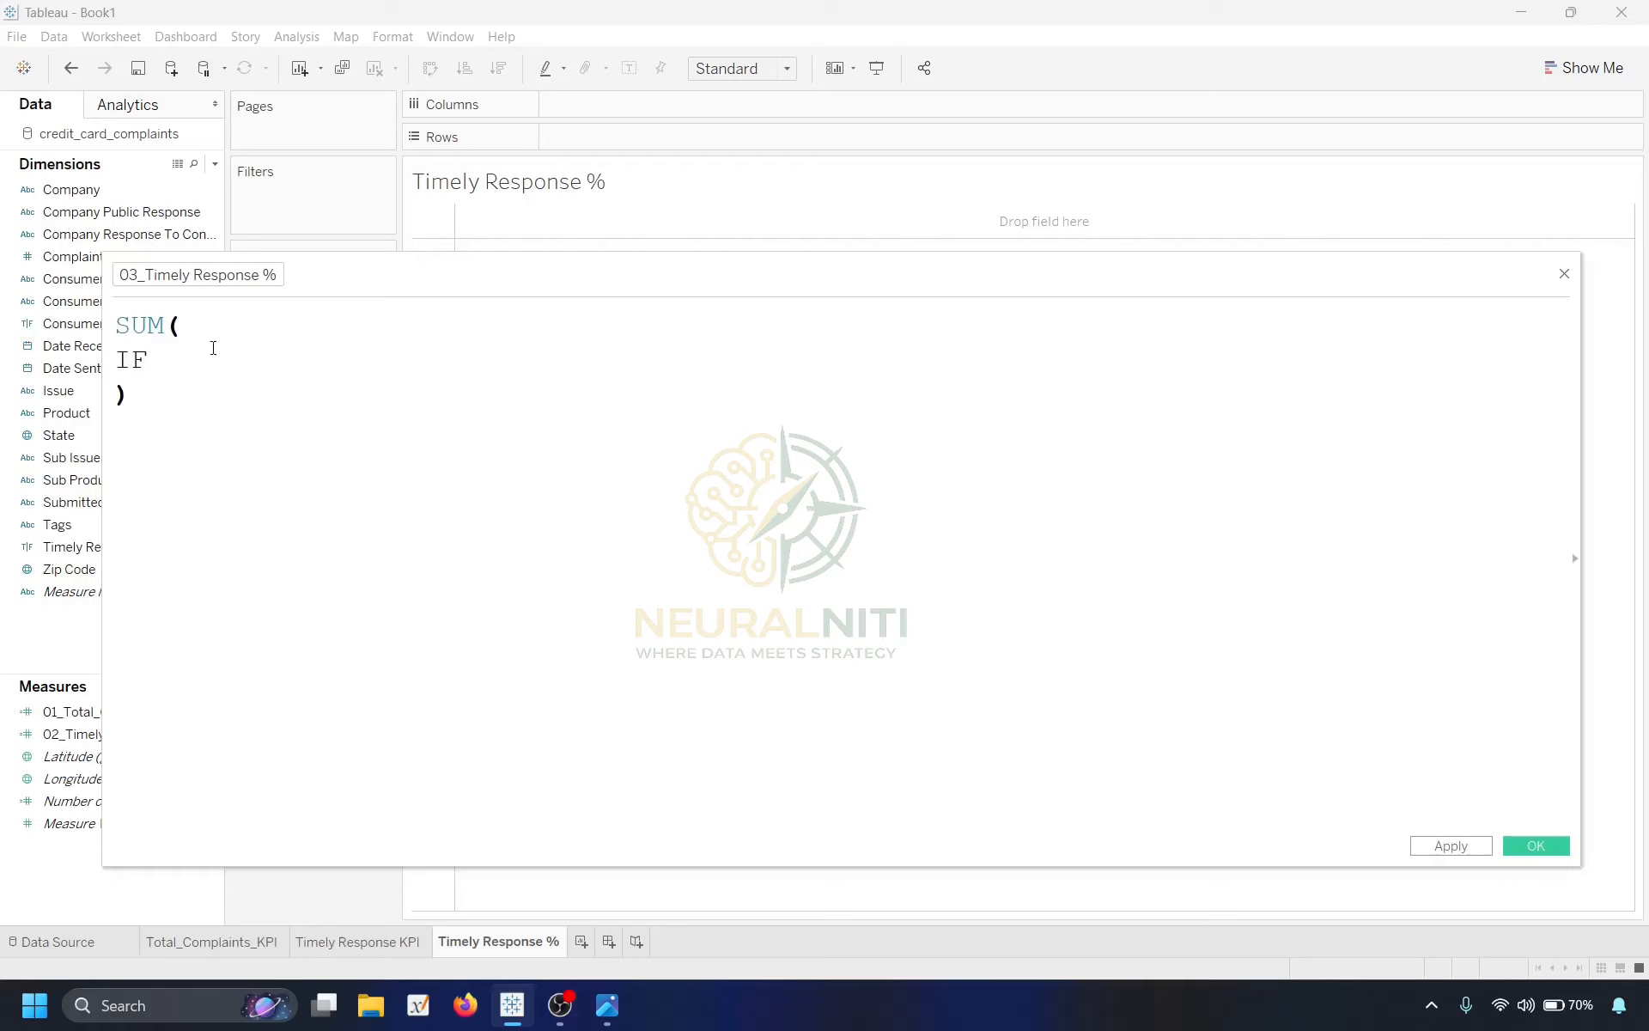
{"action": "type", "text": "tim"}
{"action": "key", "text": "Return"}
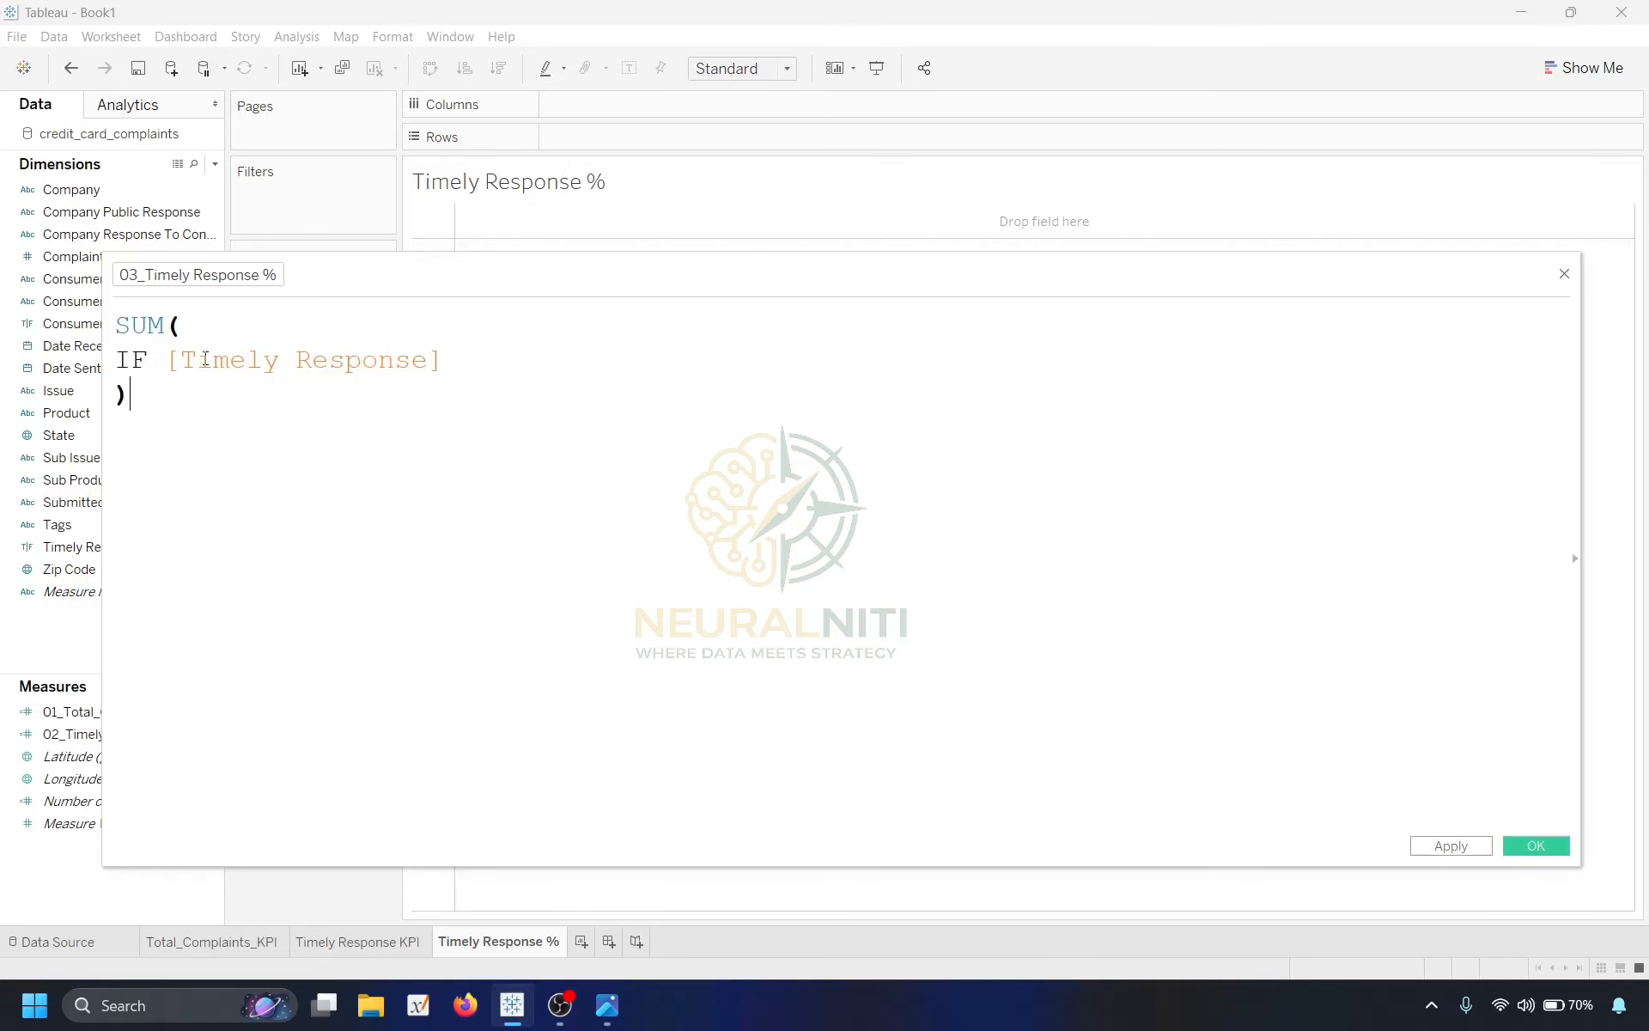
{"action": "type", "text": "="}
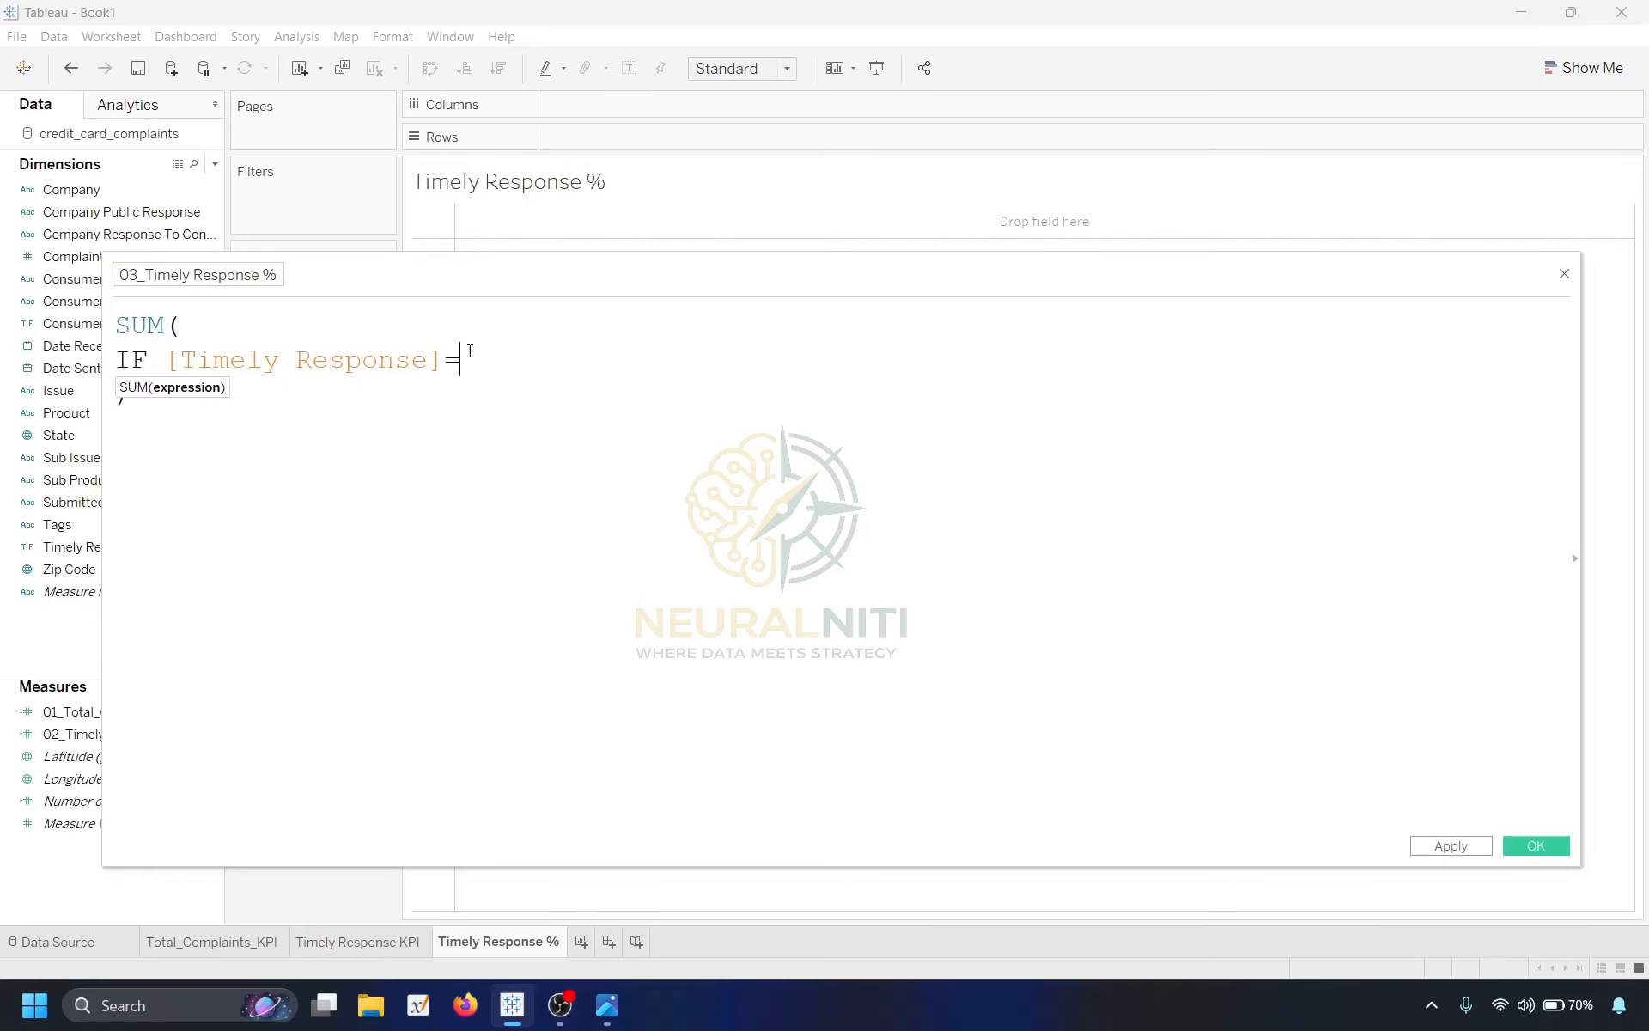
{"action": "type", "text": "True THEN 1 E"}
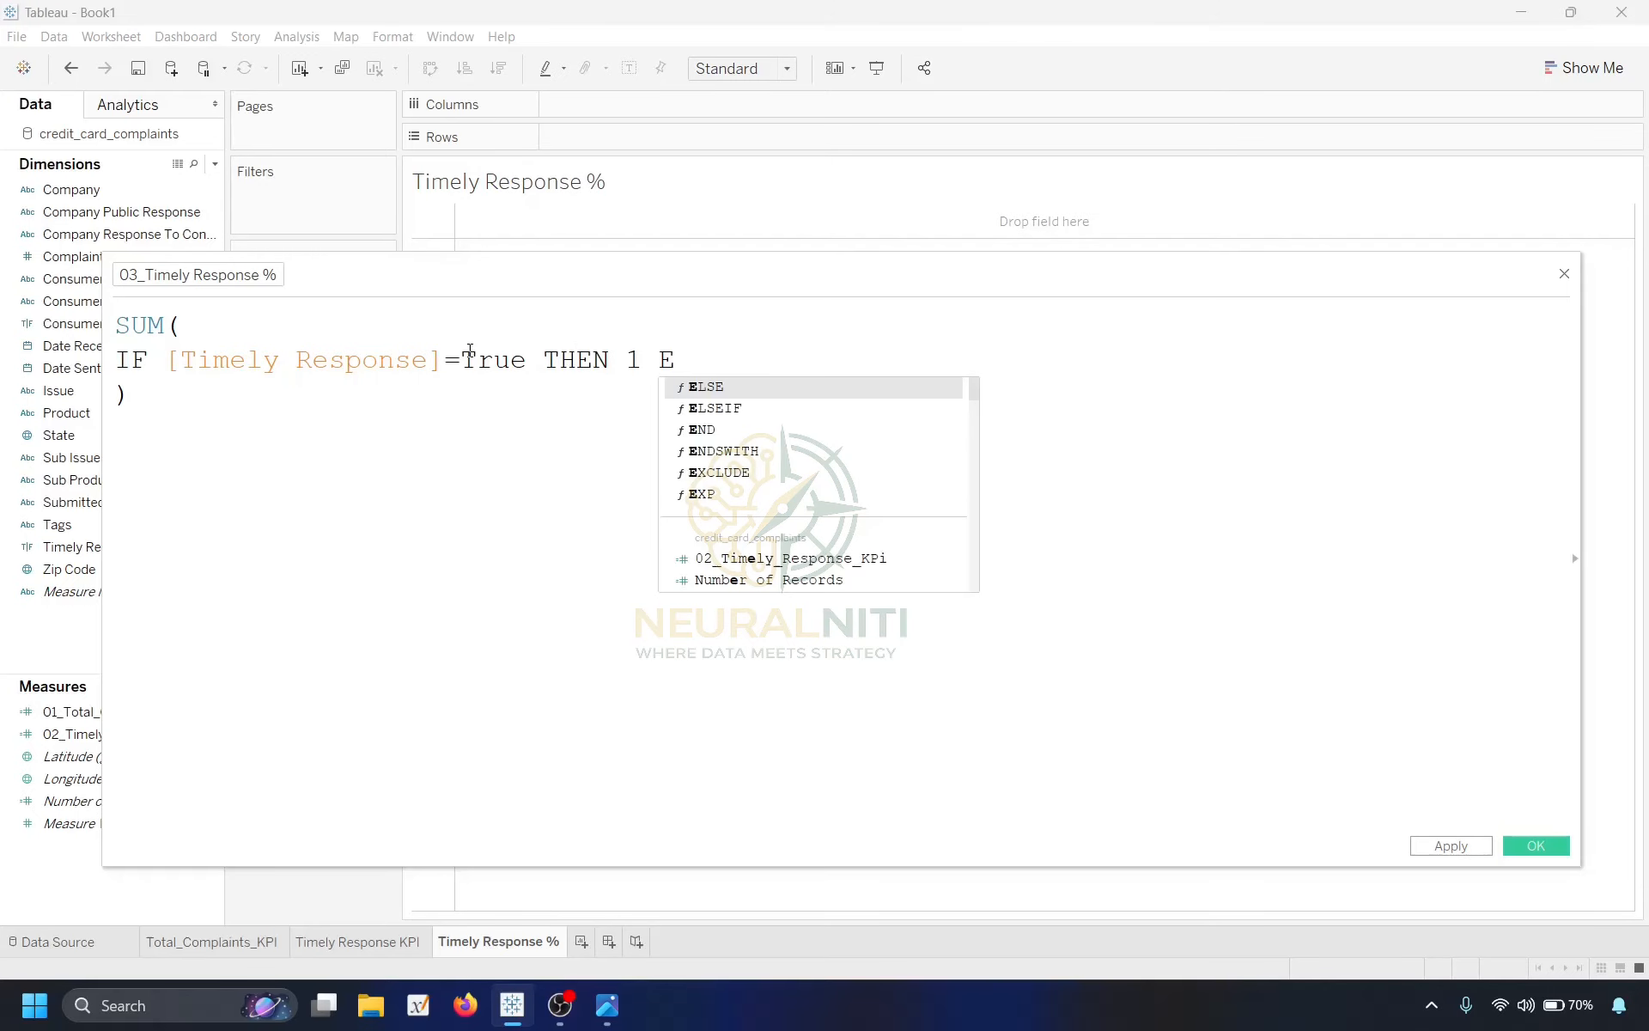
{"action": "key", "text": "Return"}
{"action": "left_click", "coordinate": [791, 364]}
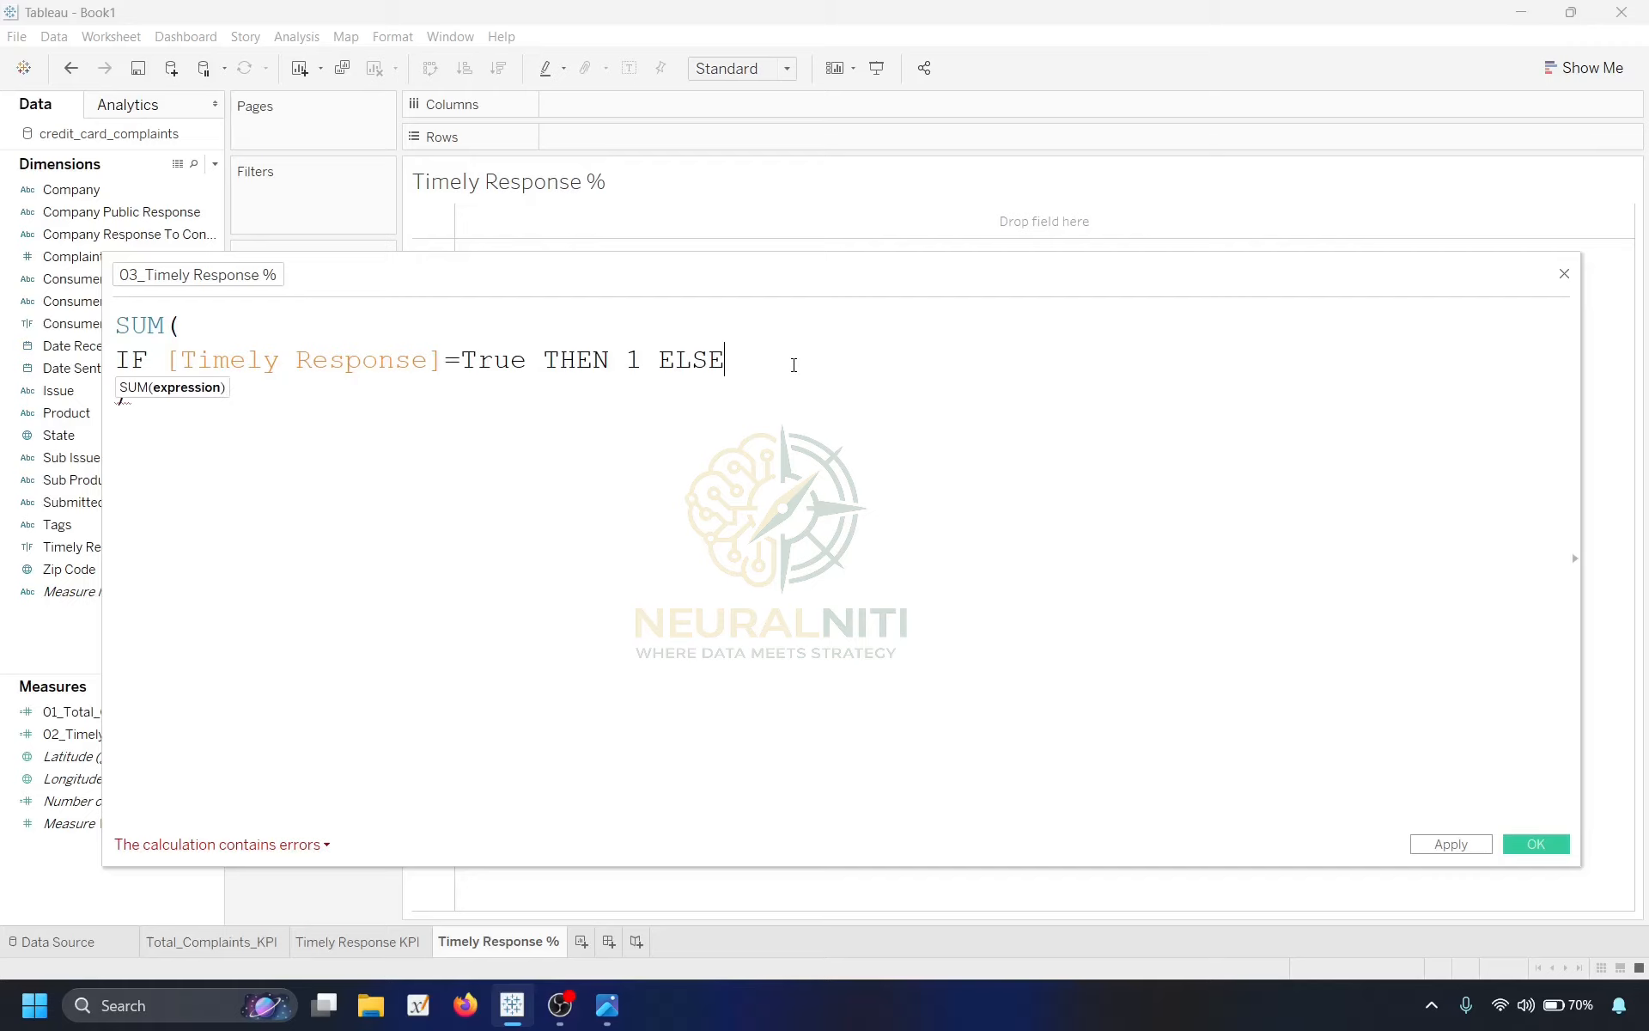
{"action": "type", "text": "0 E"}
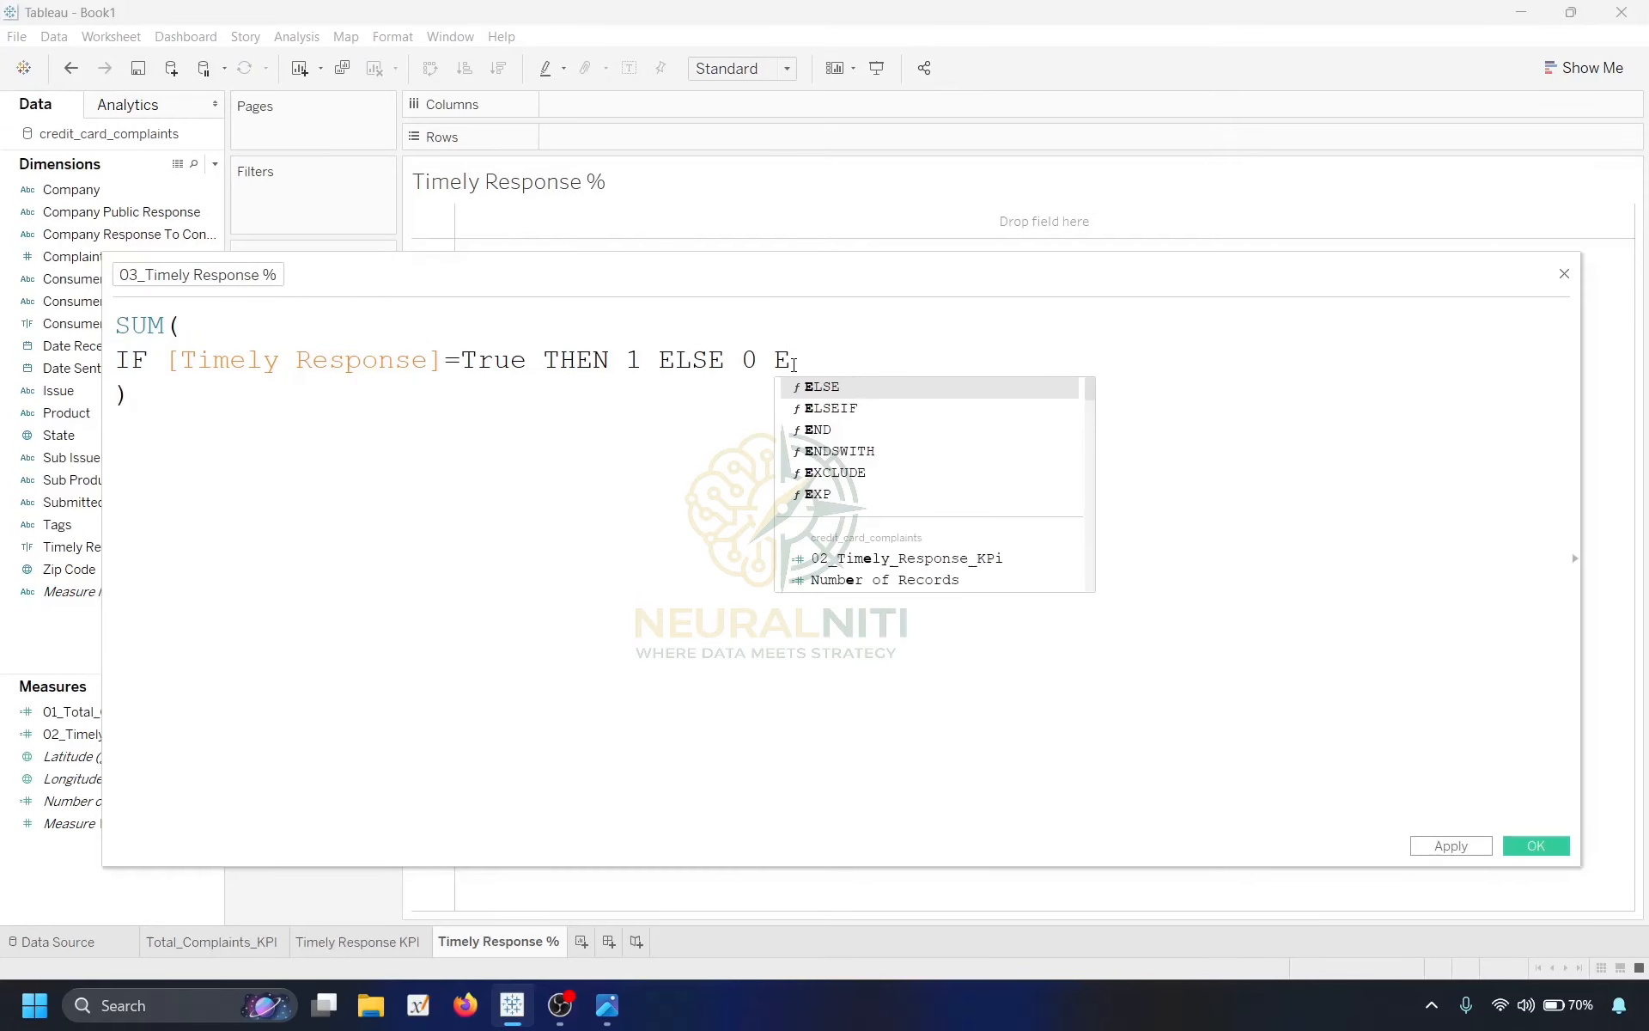
{"action": "type", "text": "N"}
{"action": "key", "text": "Return"}
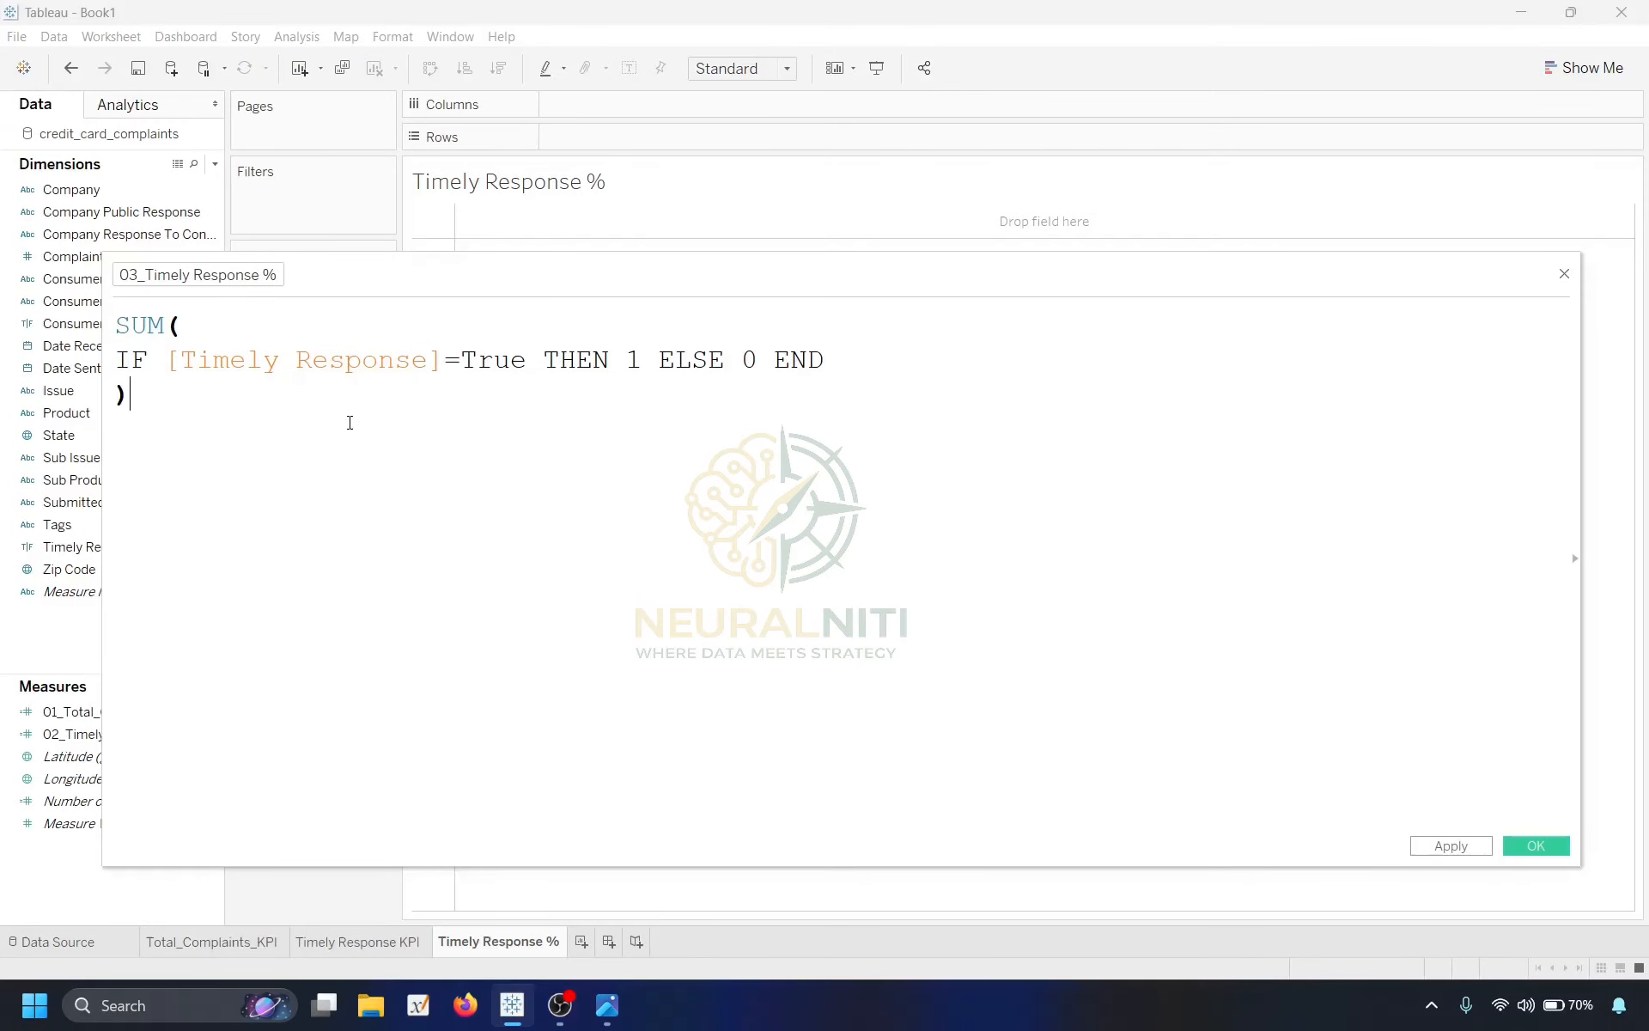
Divide the sum by COUNT([Complaint Id]) and save the calculated field.
{"action": "type", "text": "/cou"}
{"action": "left_click", "coordinate": [350, 425]}
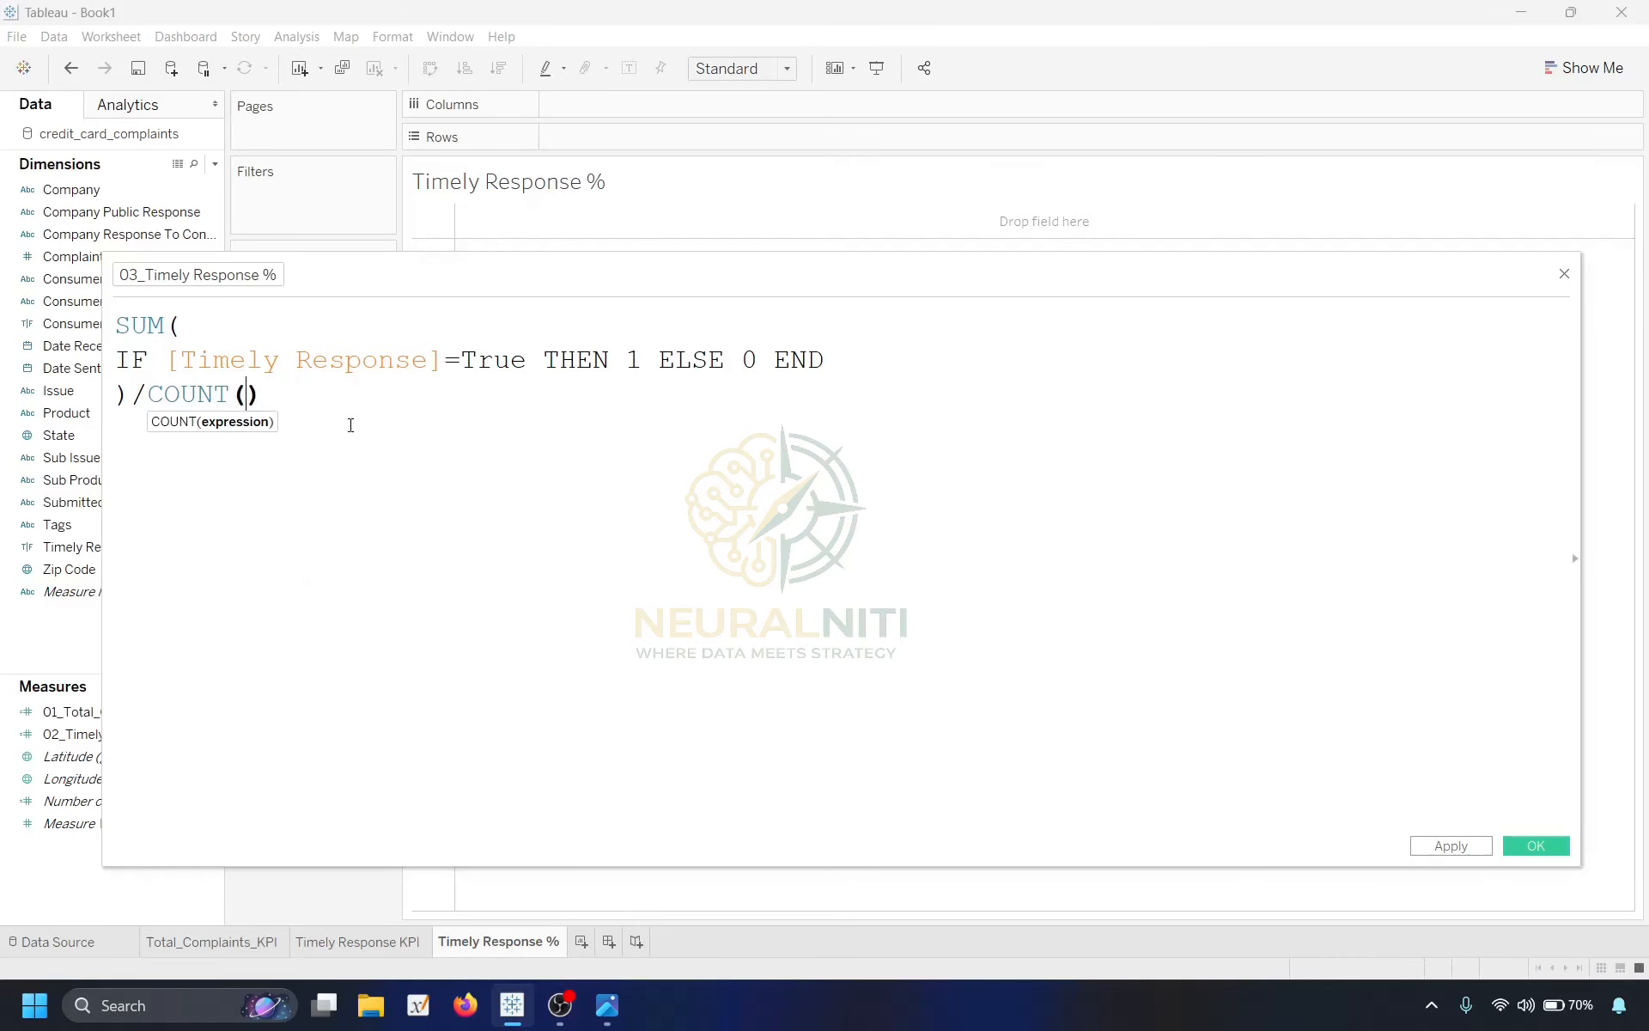
{"action": "type", "text": "coma"}
{"action": "key", "text": "BackSpace"}
{"action": "left_click", "coordinate": [433, 479]}
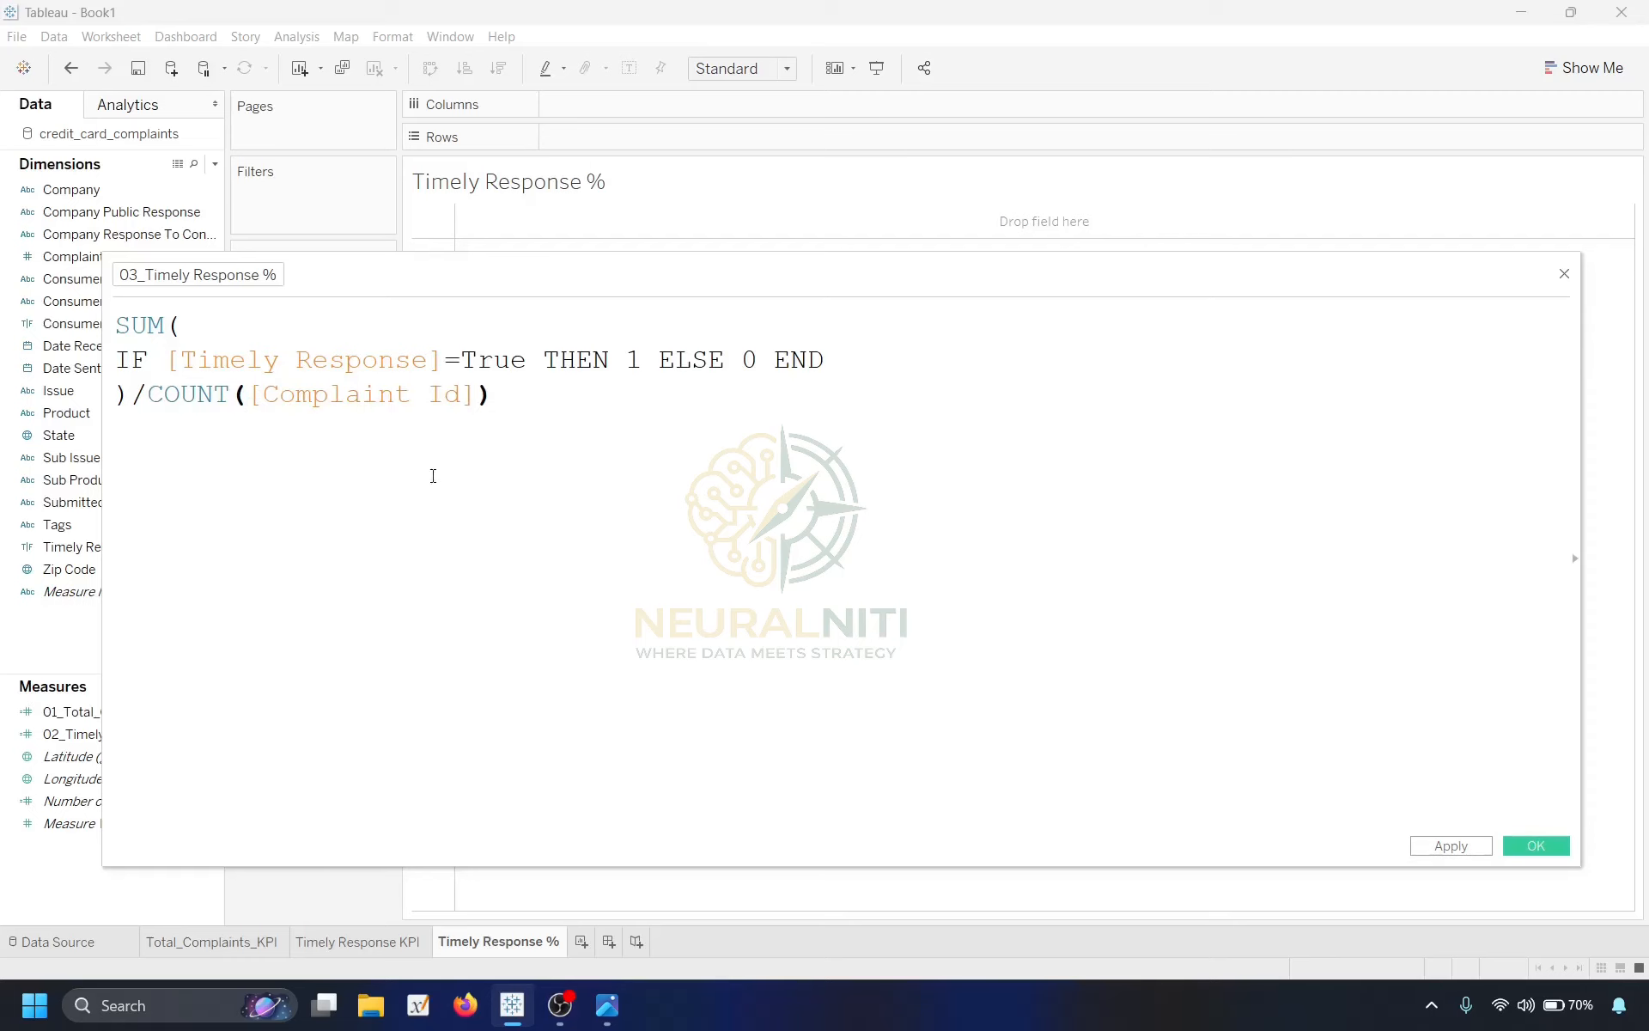
{"action": "left_click", "coordinate": [1451, 846]}
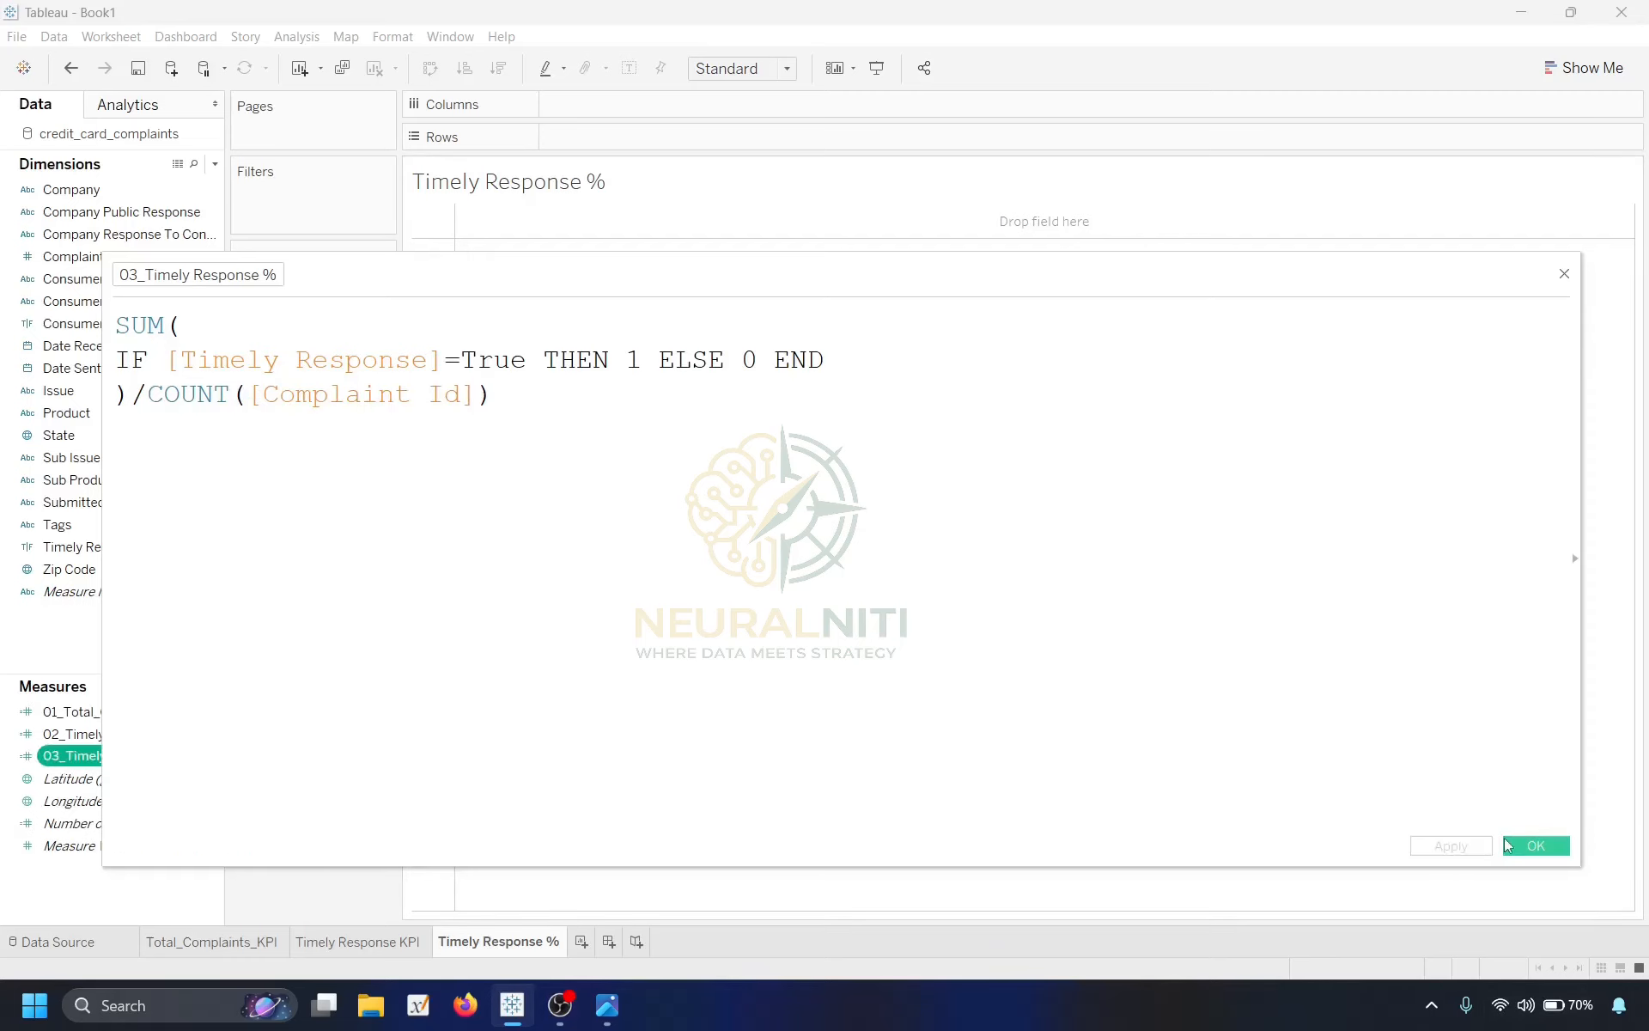
{"action": "left_click", "coordinate": [1510, 846]}
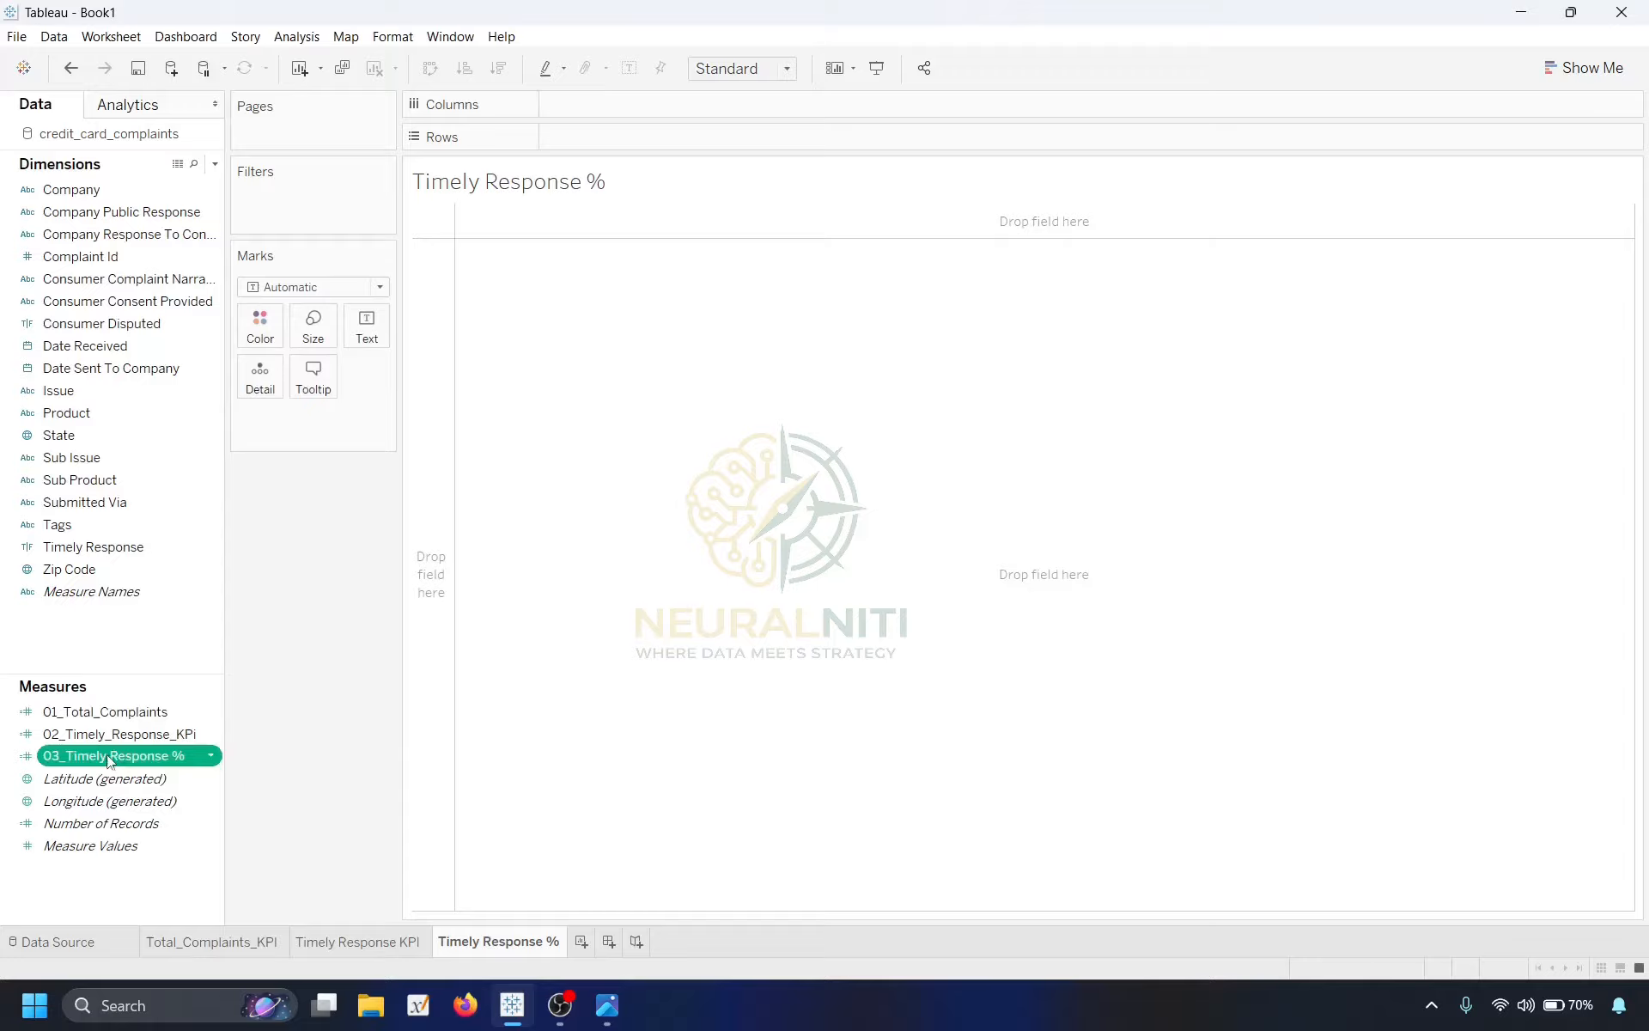
Show the 03_Timely Response % measure as text on the worksheet and fit it to Entire View.
{"action": "left_click_drag", "start_coordinate": [109, 759], "coordinate": [367, 328]}
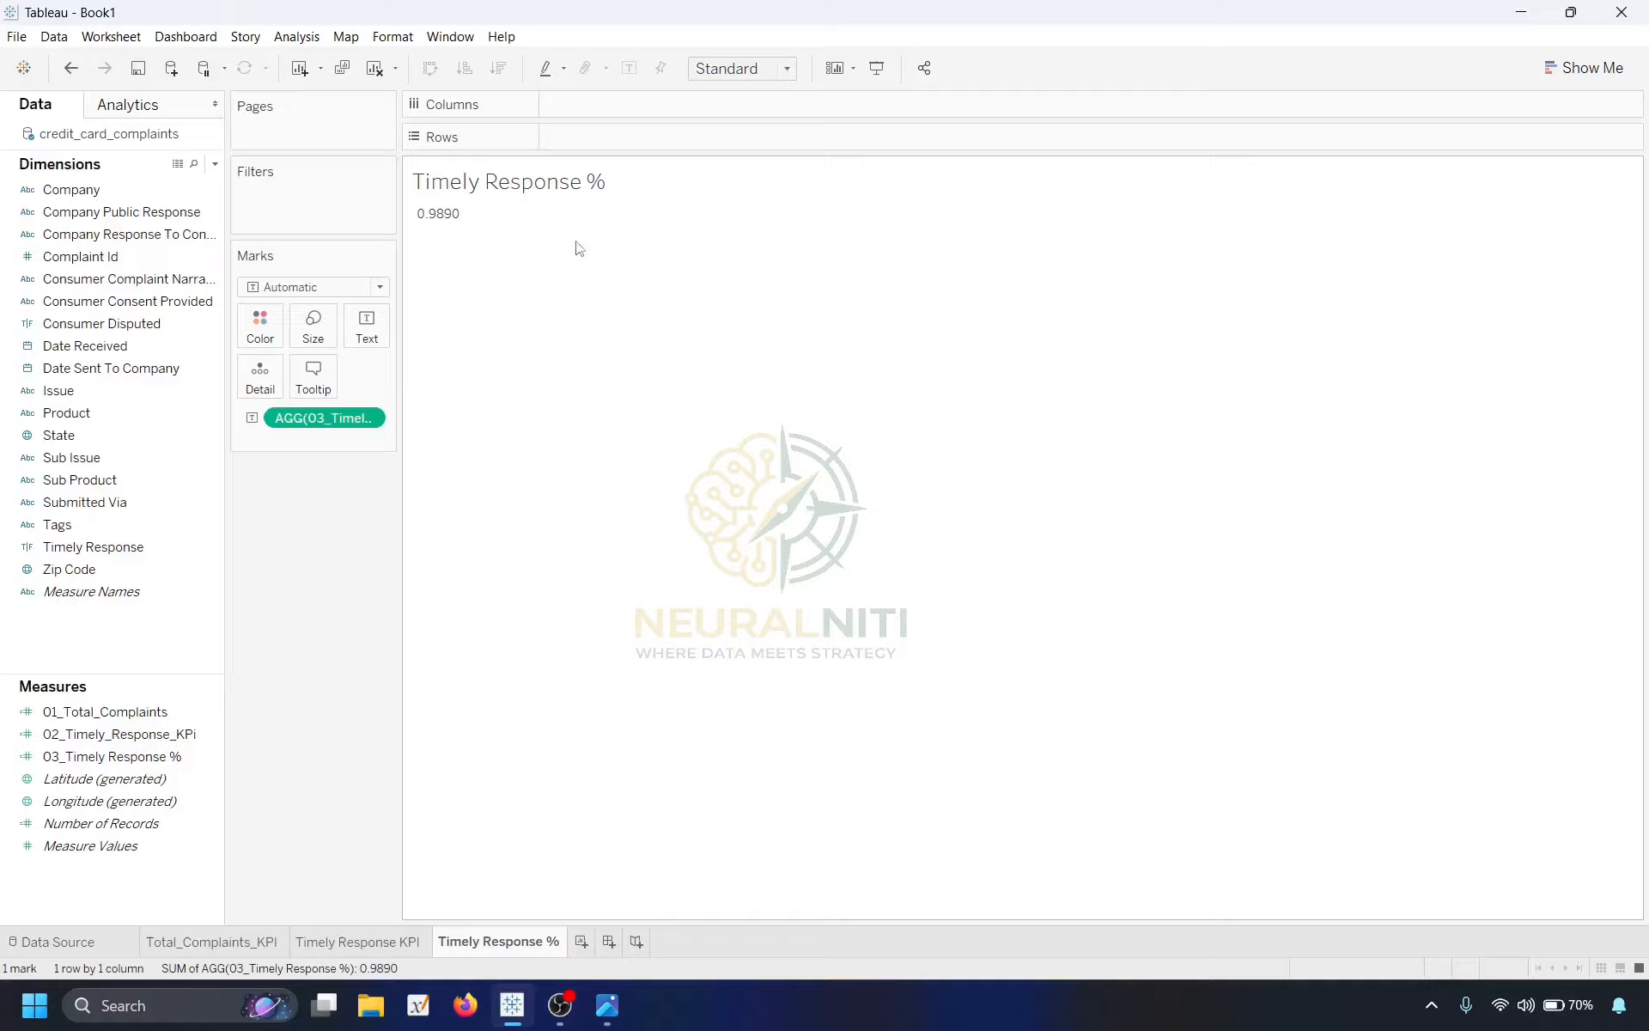
{"action": "left_click", "coordinate": [740, 68]}
{"action": "left_click", "coordinate": [735, 148]}
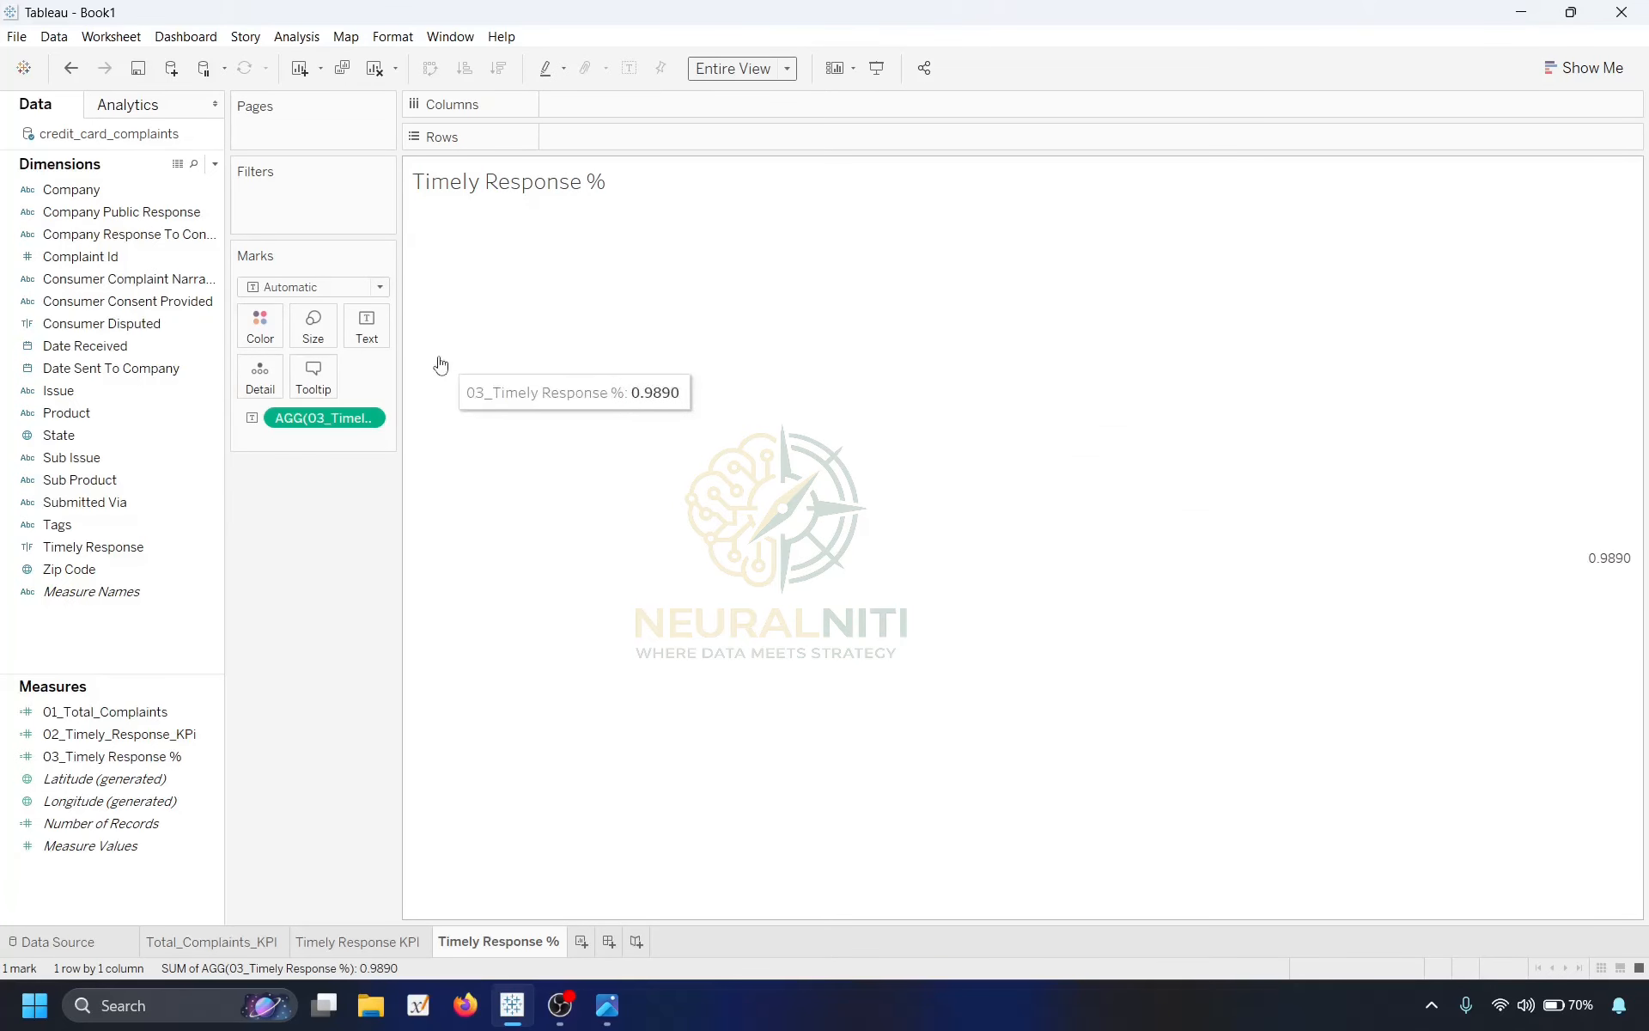
Centre the Timely Response % label horizontally and format its text as bold, size 15.
{"action": "left_click", "coordinate": [367, 329]}
{"action": "left_click", "coordinate": [515, 393]}
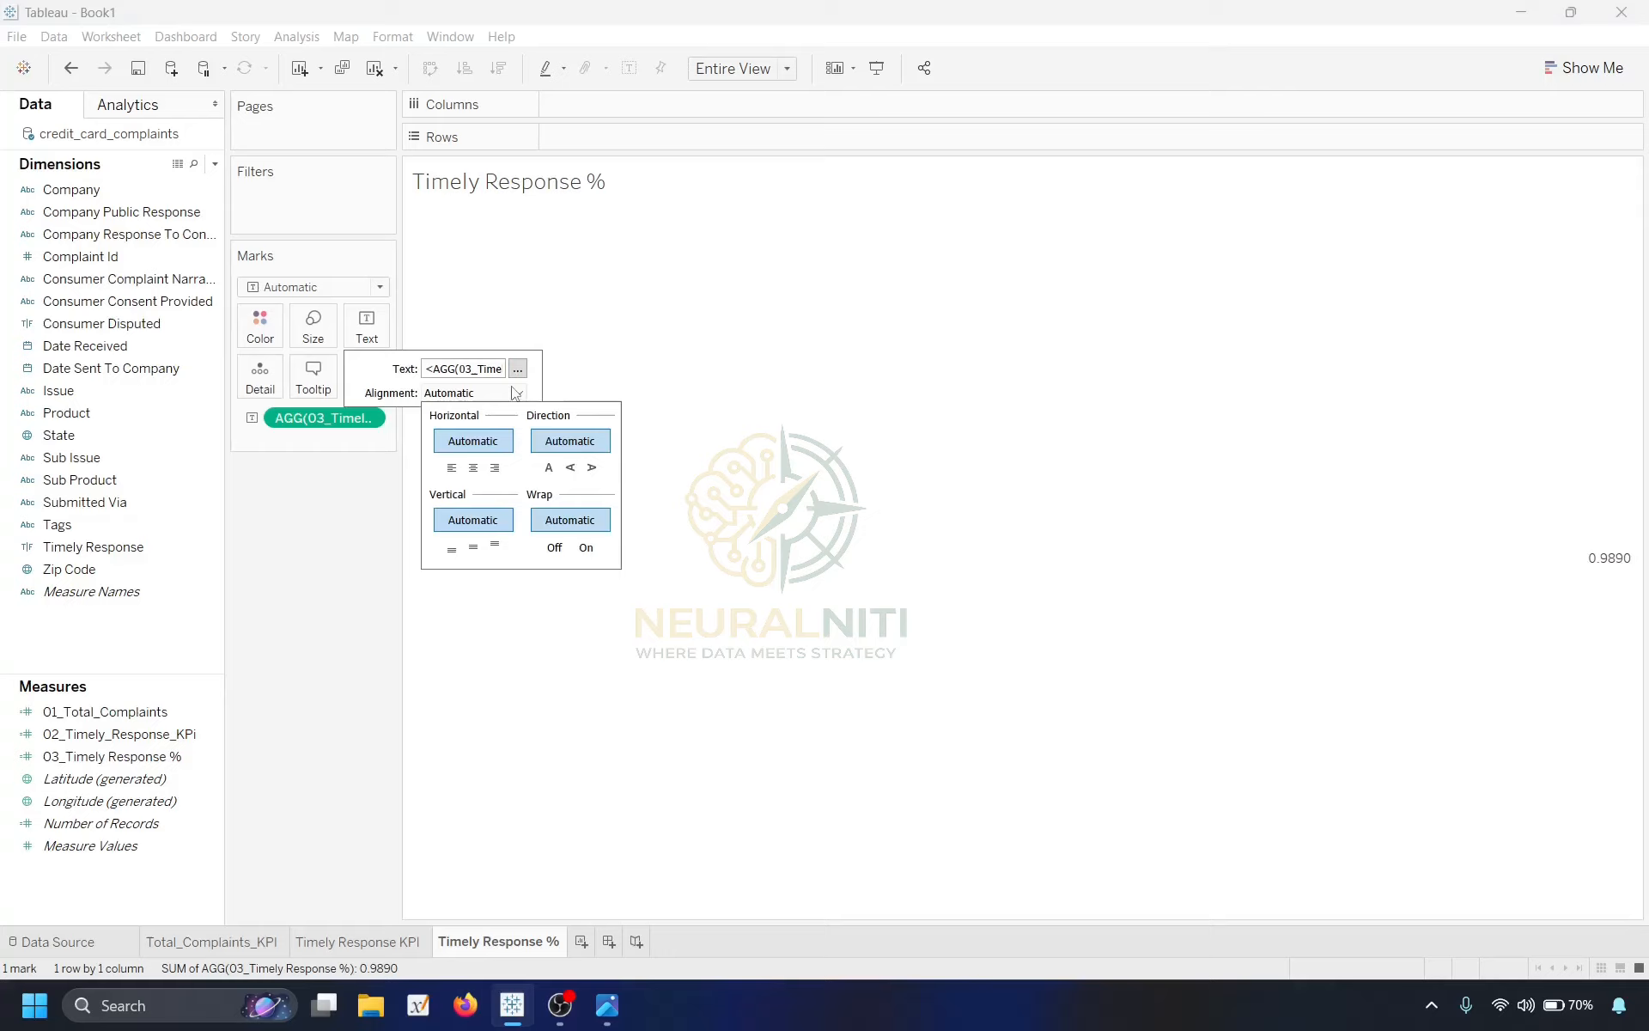
{"action": "left_click", "coordinate": [473, 469]}
{"action": "left_click", "coordinate": [517, 369]}
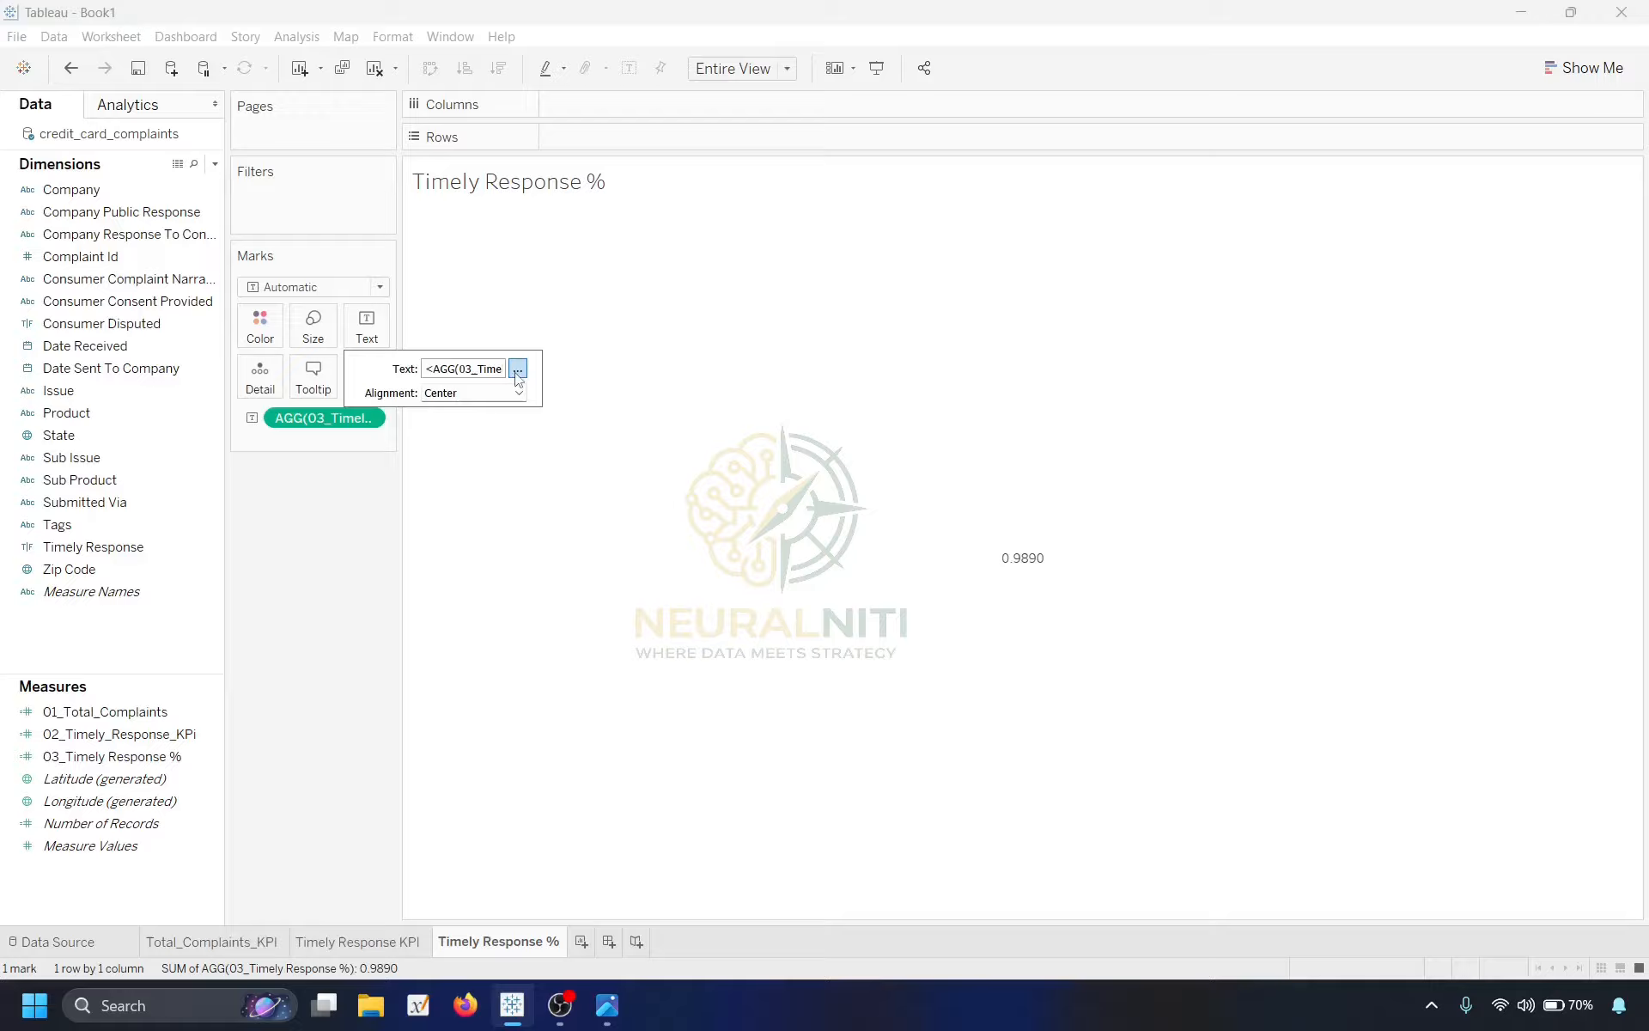
{"action": "left_click_drag", "start_coordinate": [933, 441], "coordinate": [669, 408]}
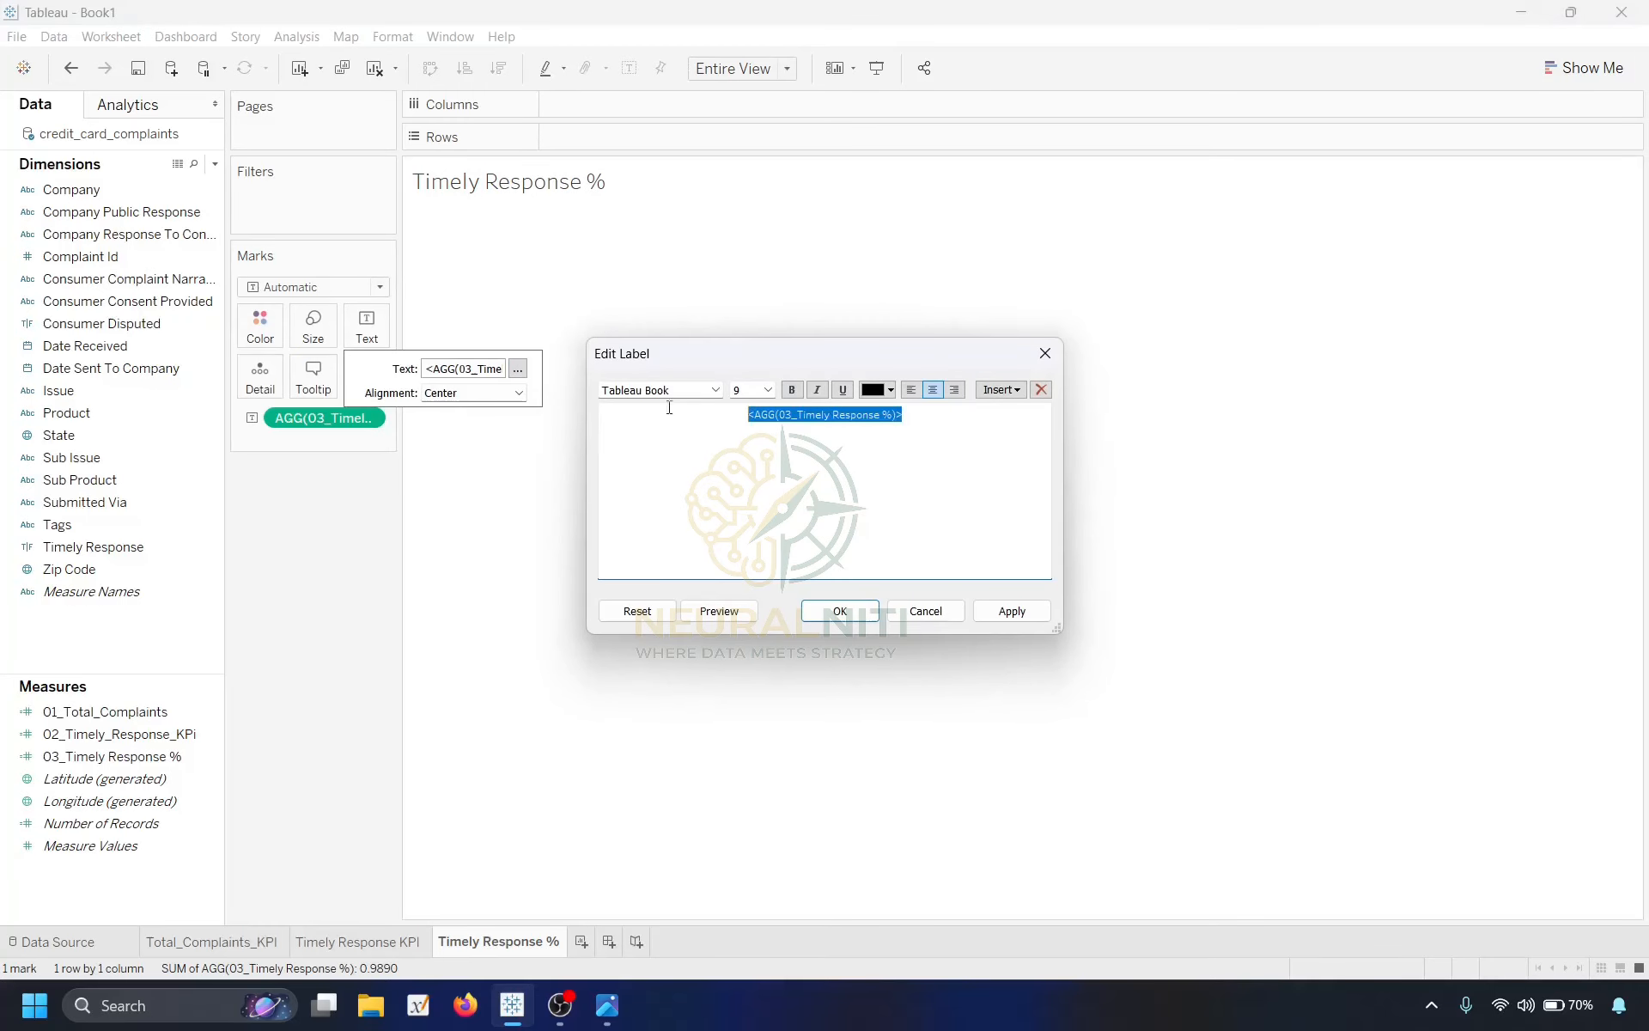
{"action": "left_click", "coordinate": [767, 391]}
{"action": "left_click", "coordinate": [774, 474]}
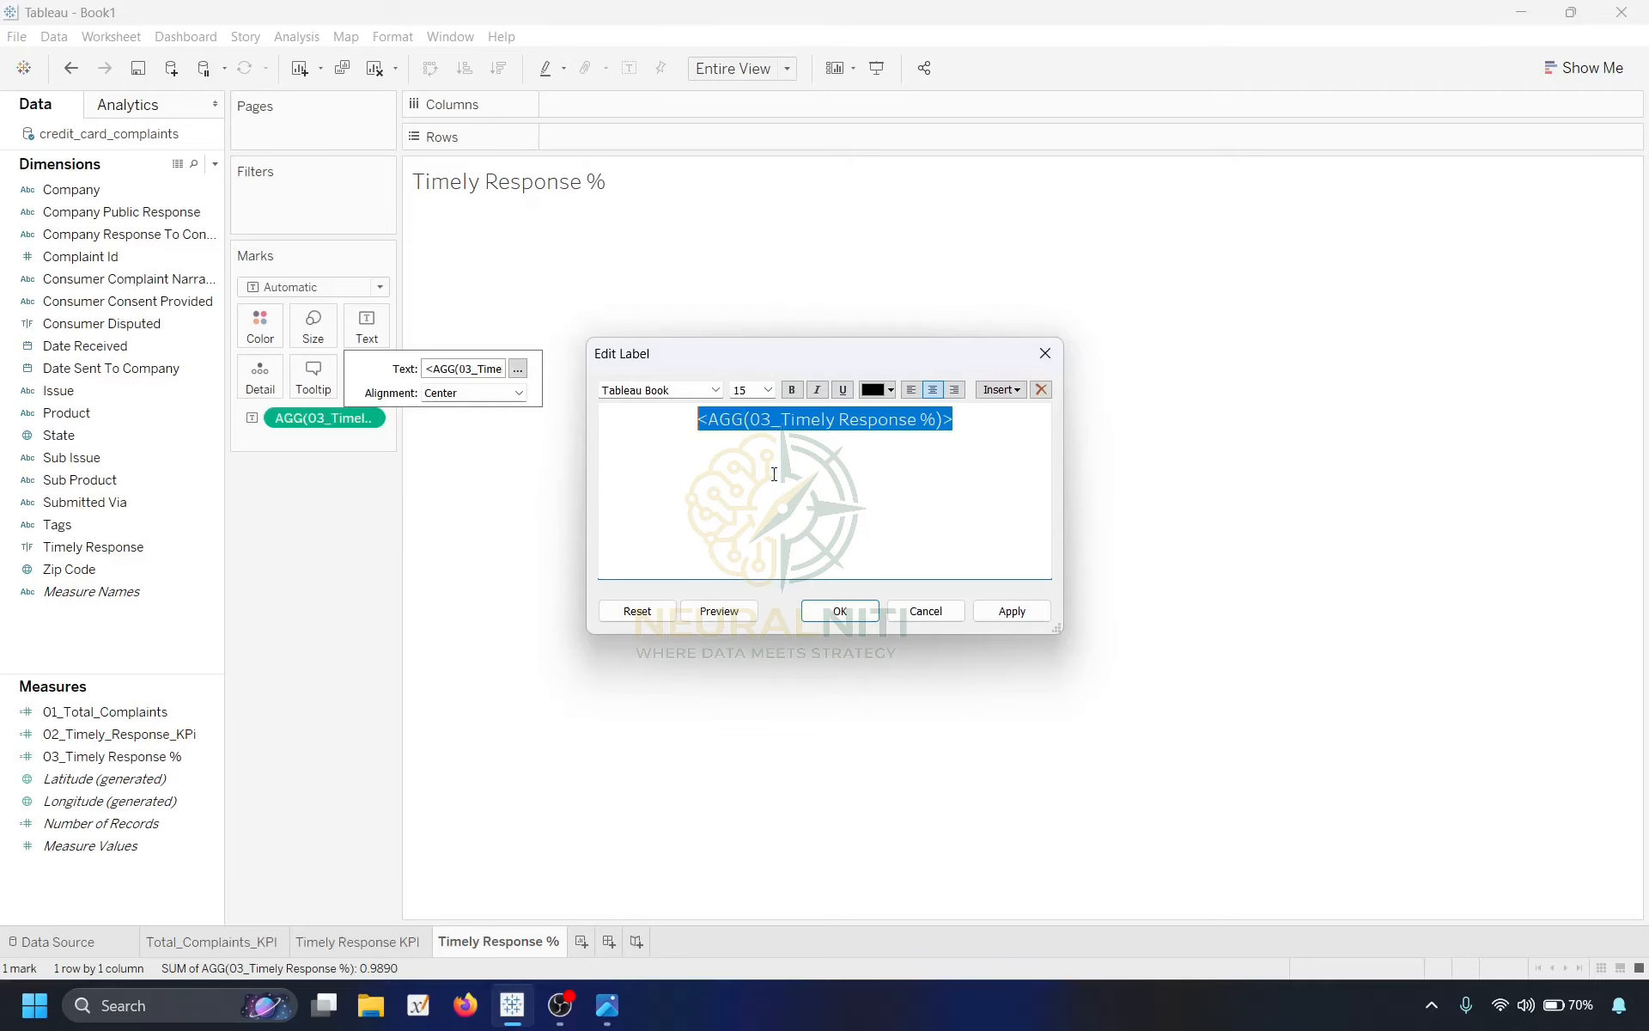
{"action": "left_click", "coordinate": [792, 389]}
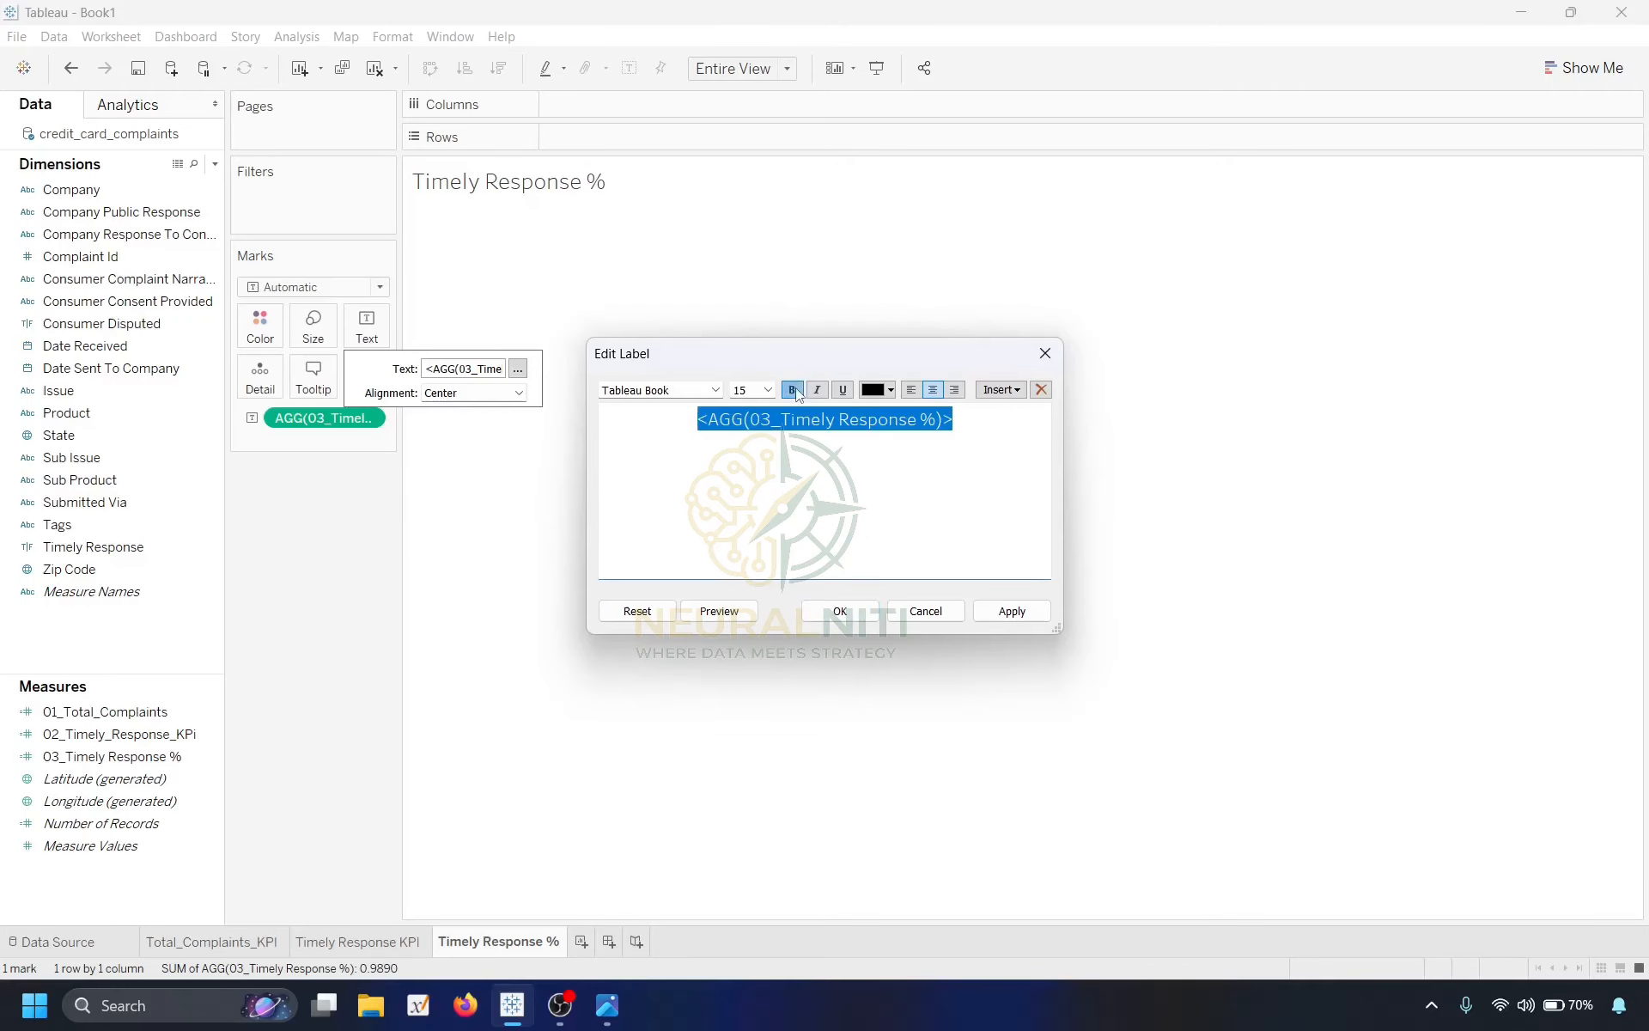
{"action": "left_click", "coordinate": [1012, 611]}
{"action": "left_click", "coordinate": [876, 611]}
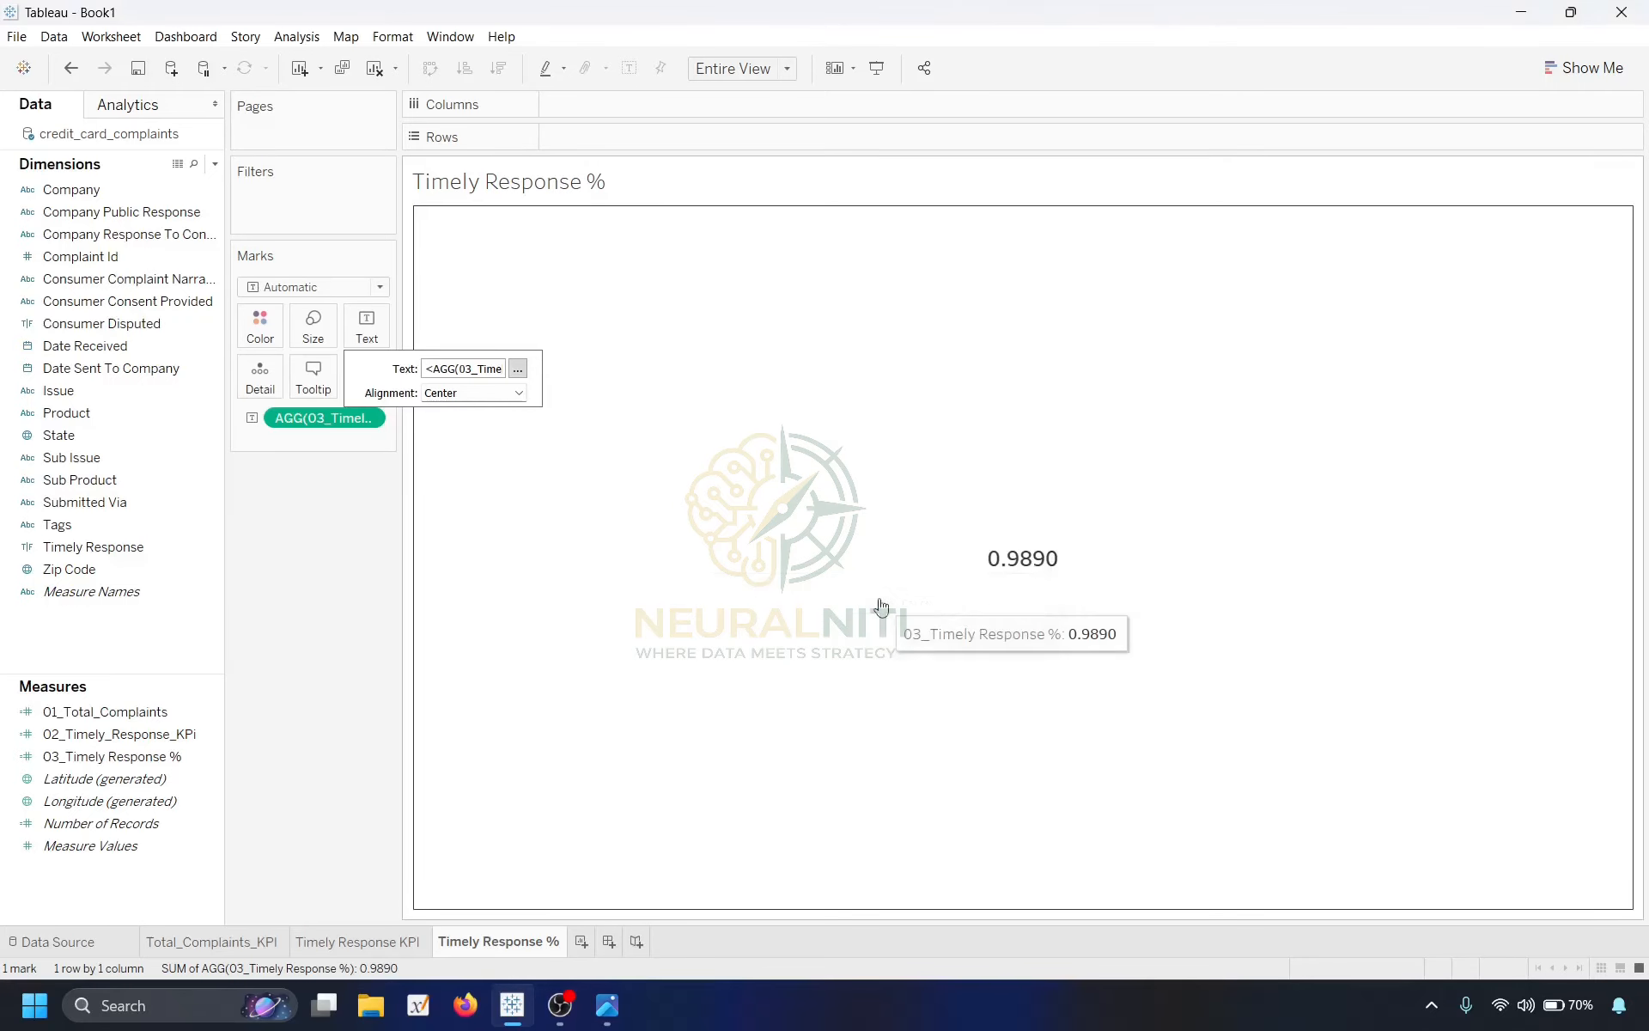
{"action": "left_click", "coordinate": [301, 527]}
Centre the Timely Response % worksheet title and make it bold with font size 16.
{"action": "double_click", "coordinate": [490, 184]}
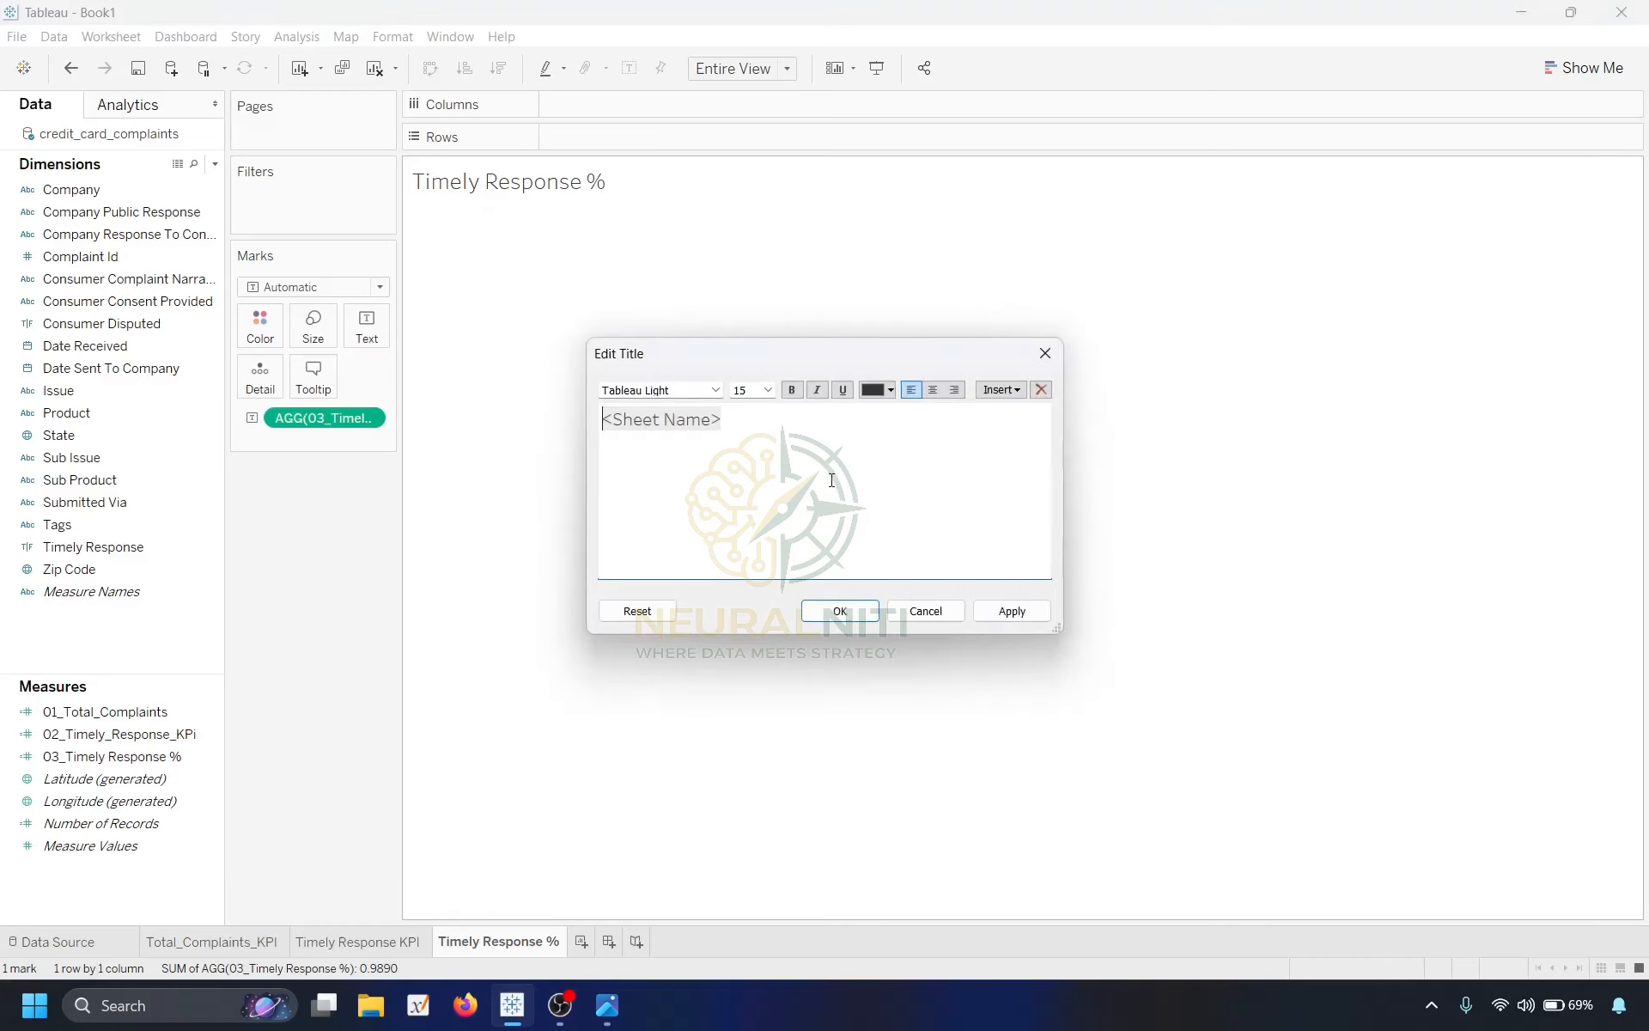
{"action": "key", "text": "ctrl+a"}
{"action": "left_click", "coordinate": [933, 389]}
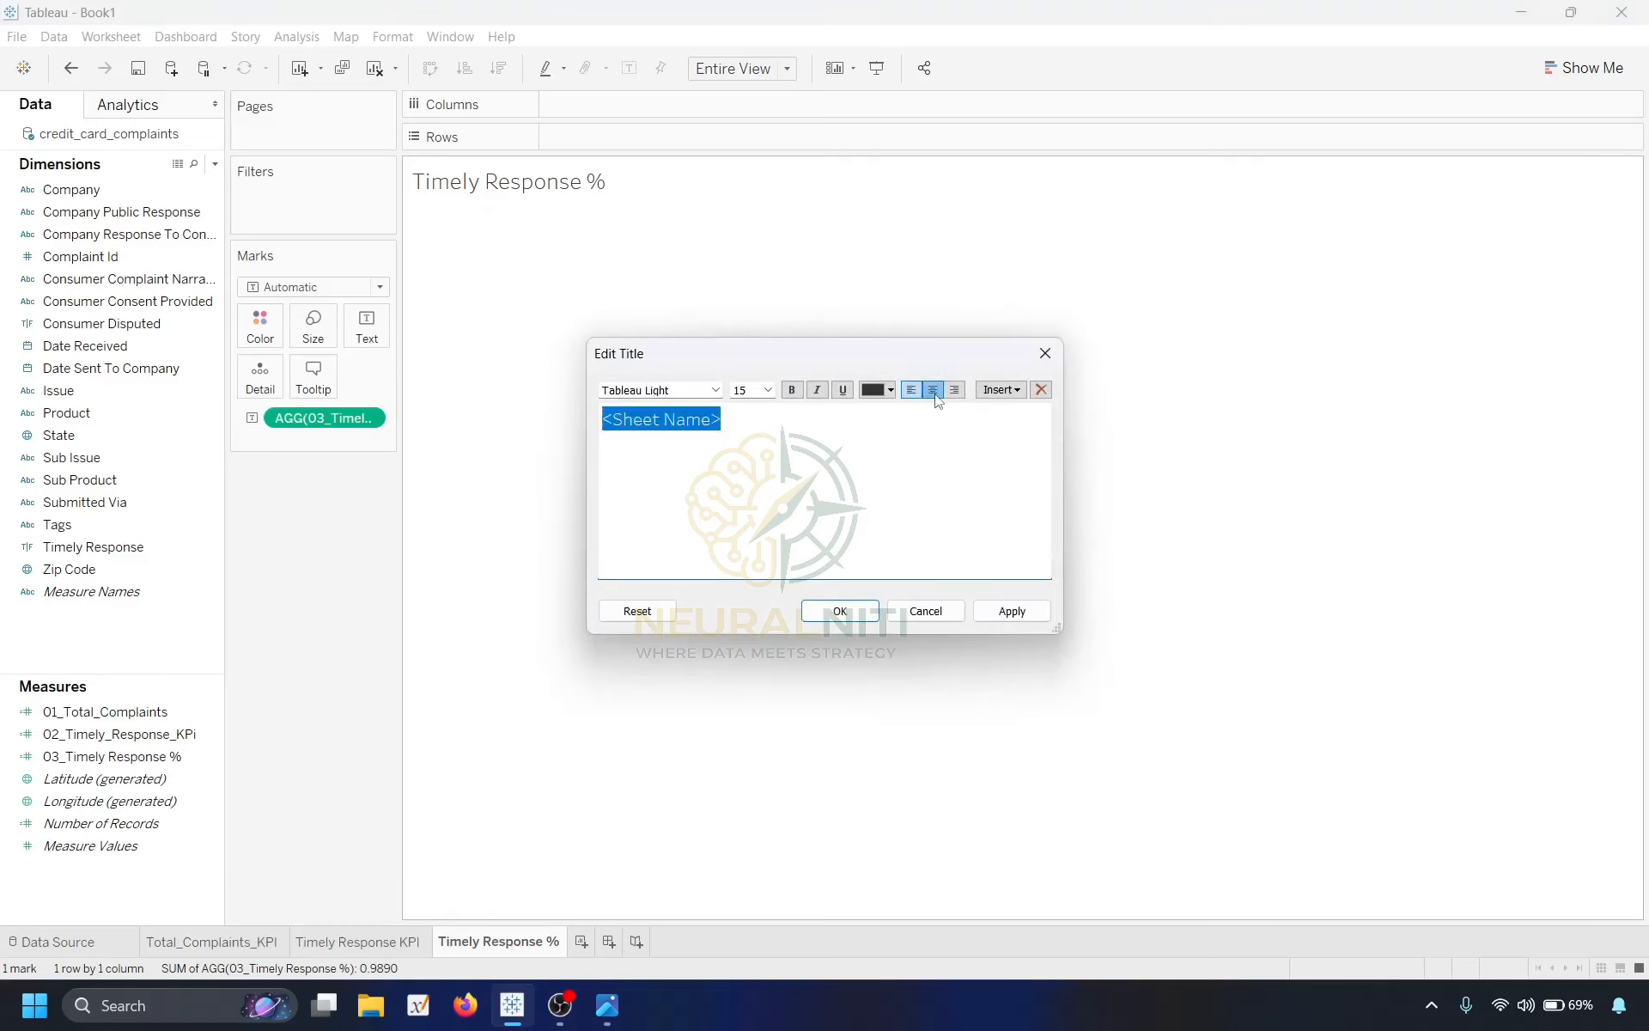
{"action": "left_click", "coordinate": [792, 389]}
{"action": "left_click", "coordinate": [767, 391]}
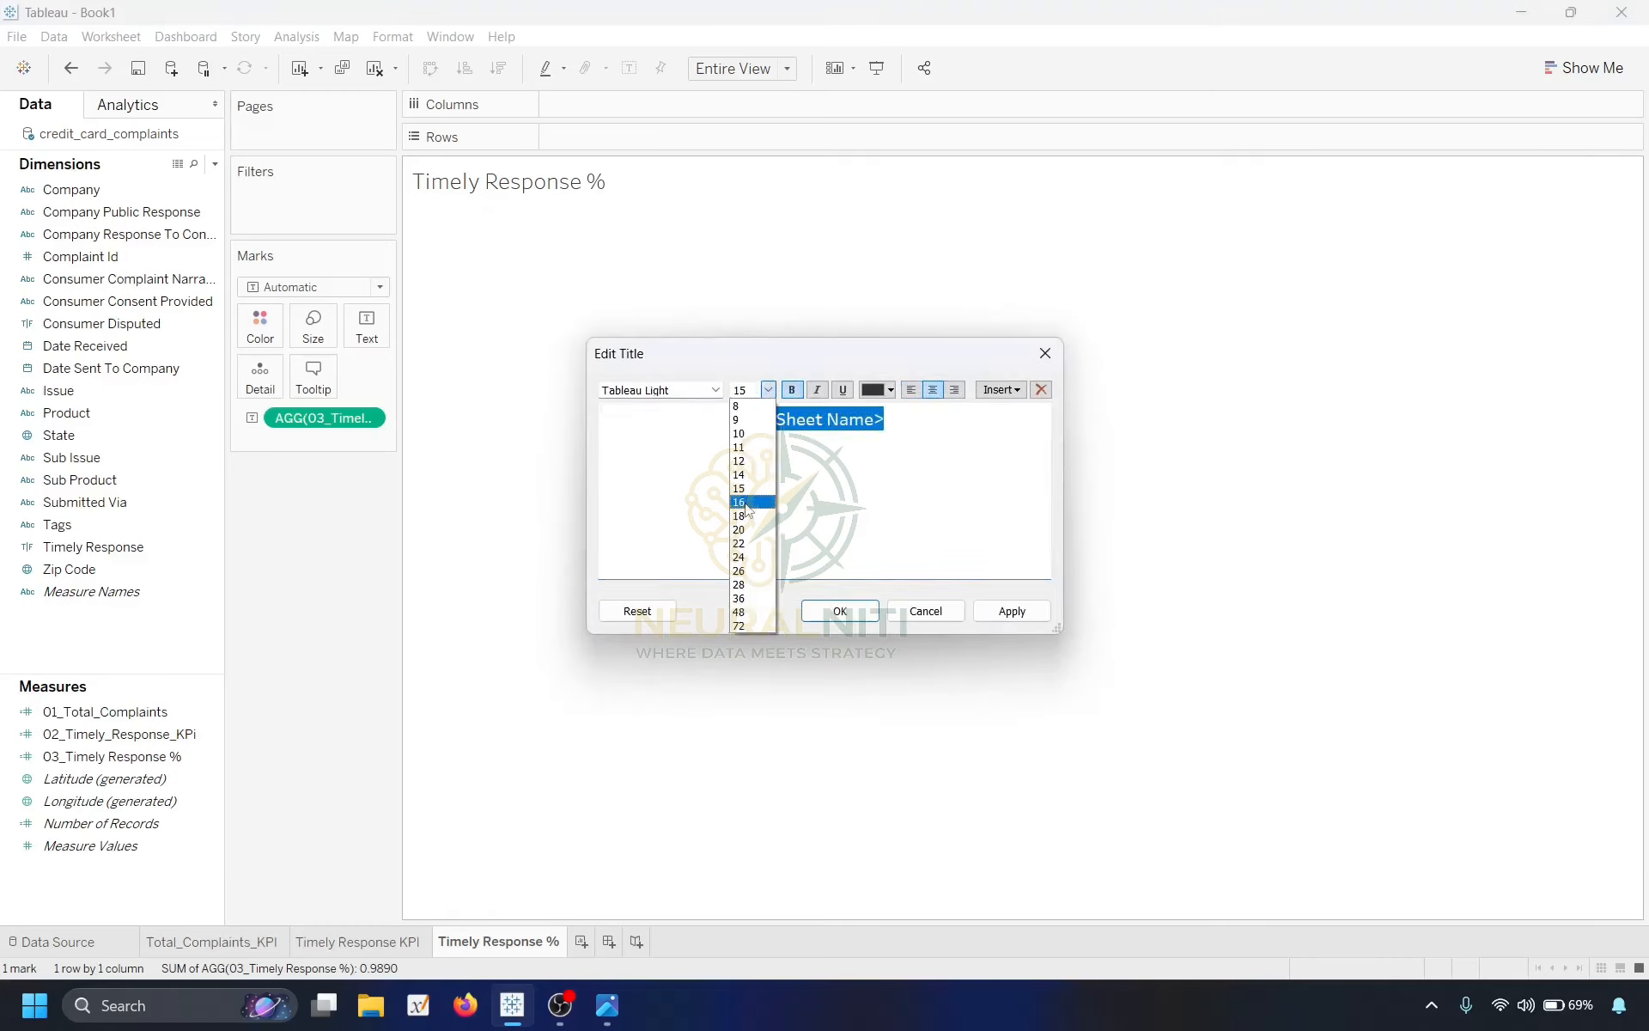
{"action": "left_click", "coordinate": [749, 506]}
{"action": "left_click", "coordinate": [1020, 612]}
{"action": "left_click", "coordinate": [840, 611]}
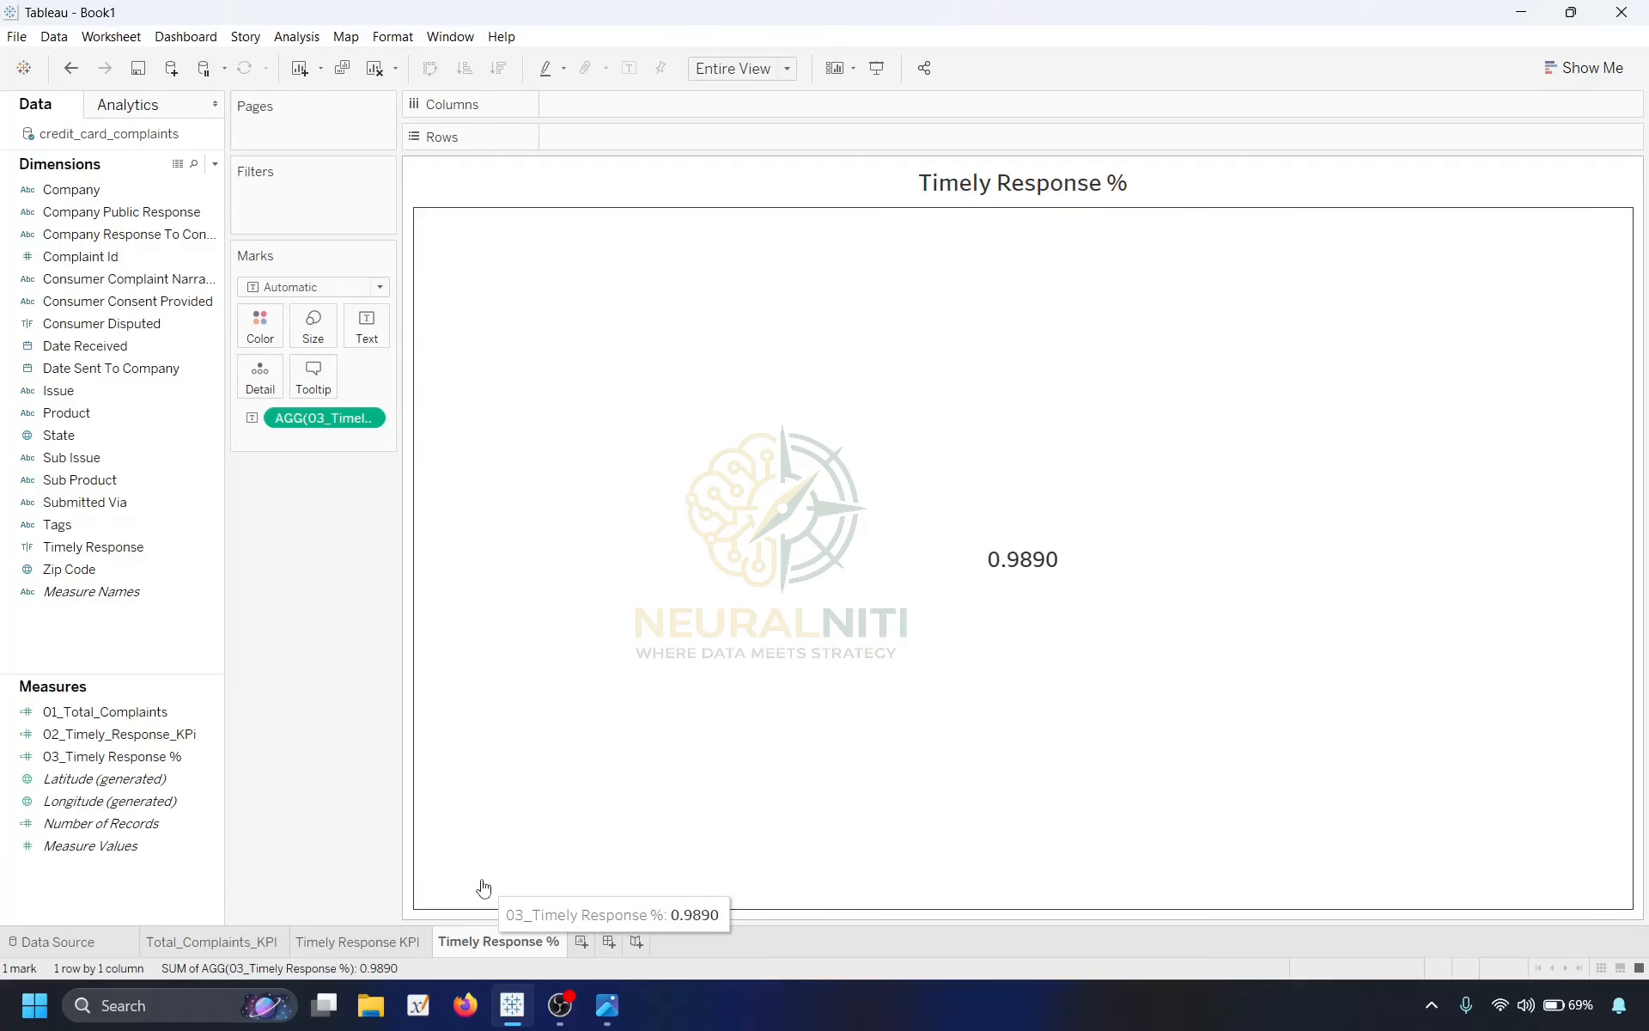
Add a new worksheet and rename it Company Response KPI.
{"action": "left_click", "coordinate": [582, 941]}
{"action": "right_click", "coordinate": [613, 939]}
{"action": "left_click", "coordinate": [747, 711]}
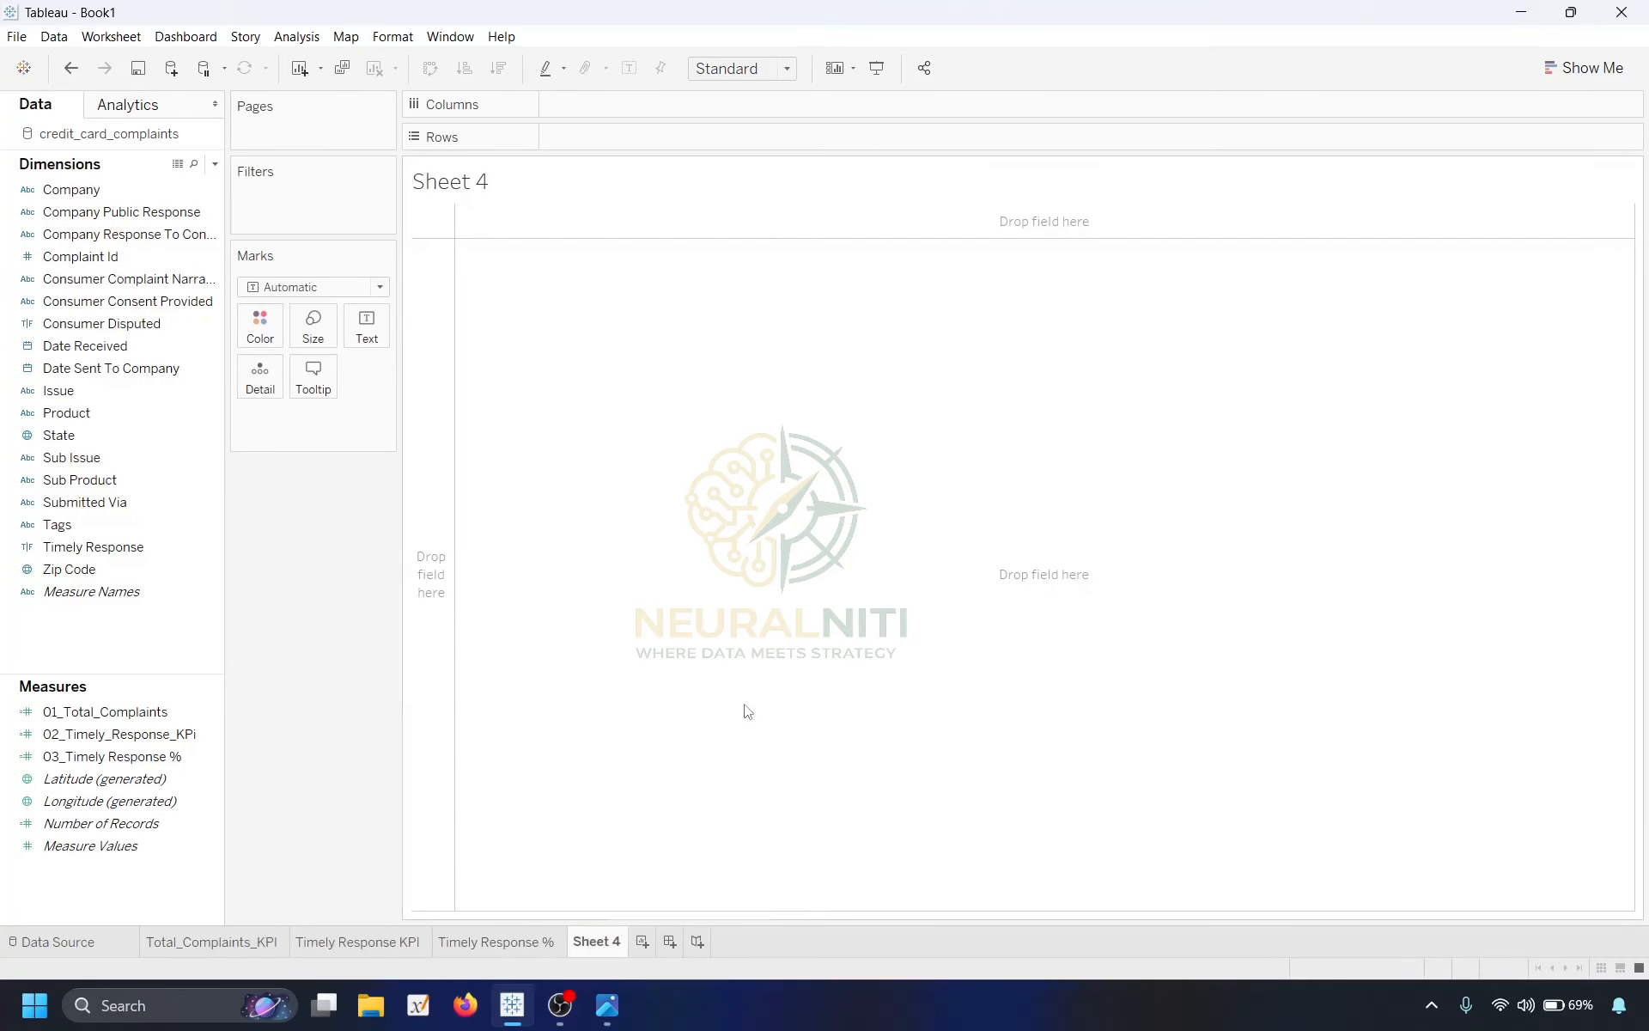
{"action": "type", "text": "Compan"}
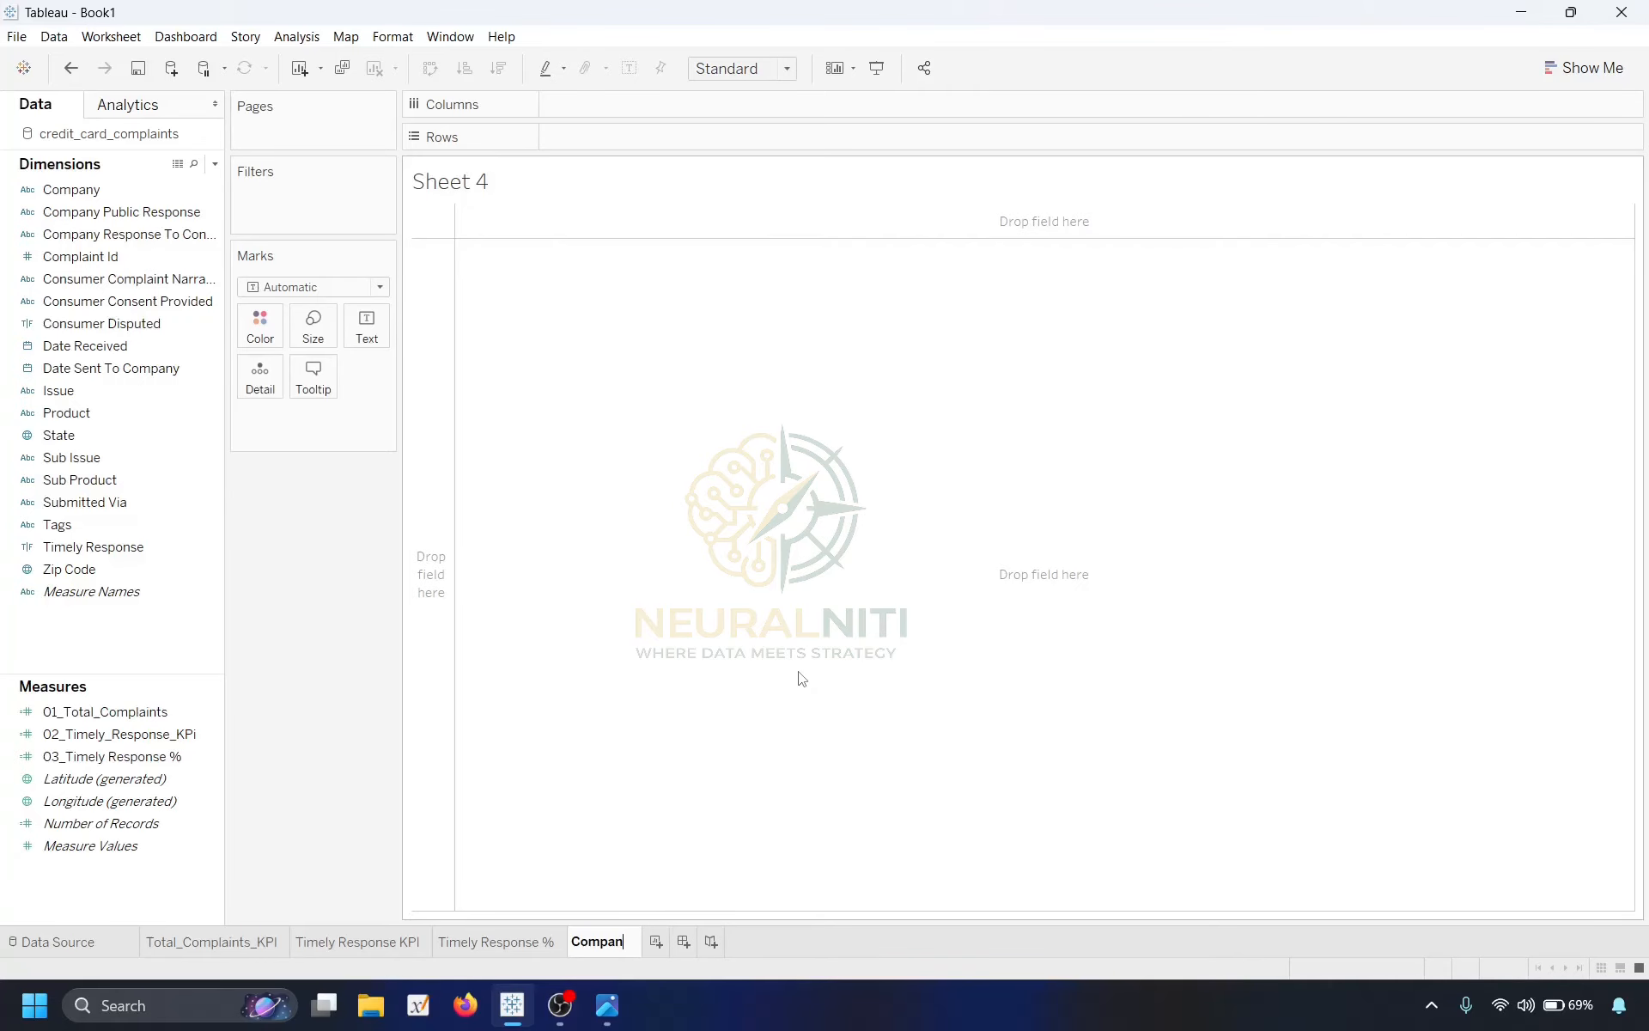
{"action": "type", "text": "y Response KPI"}
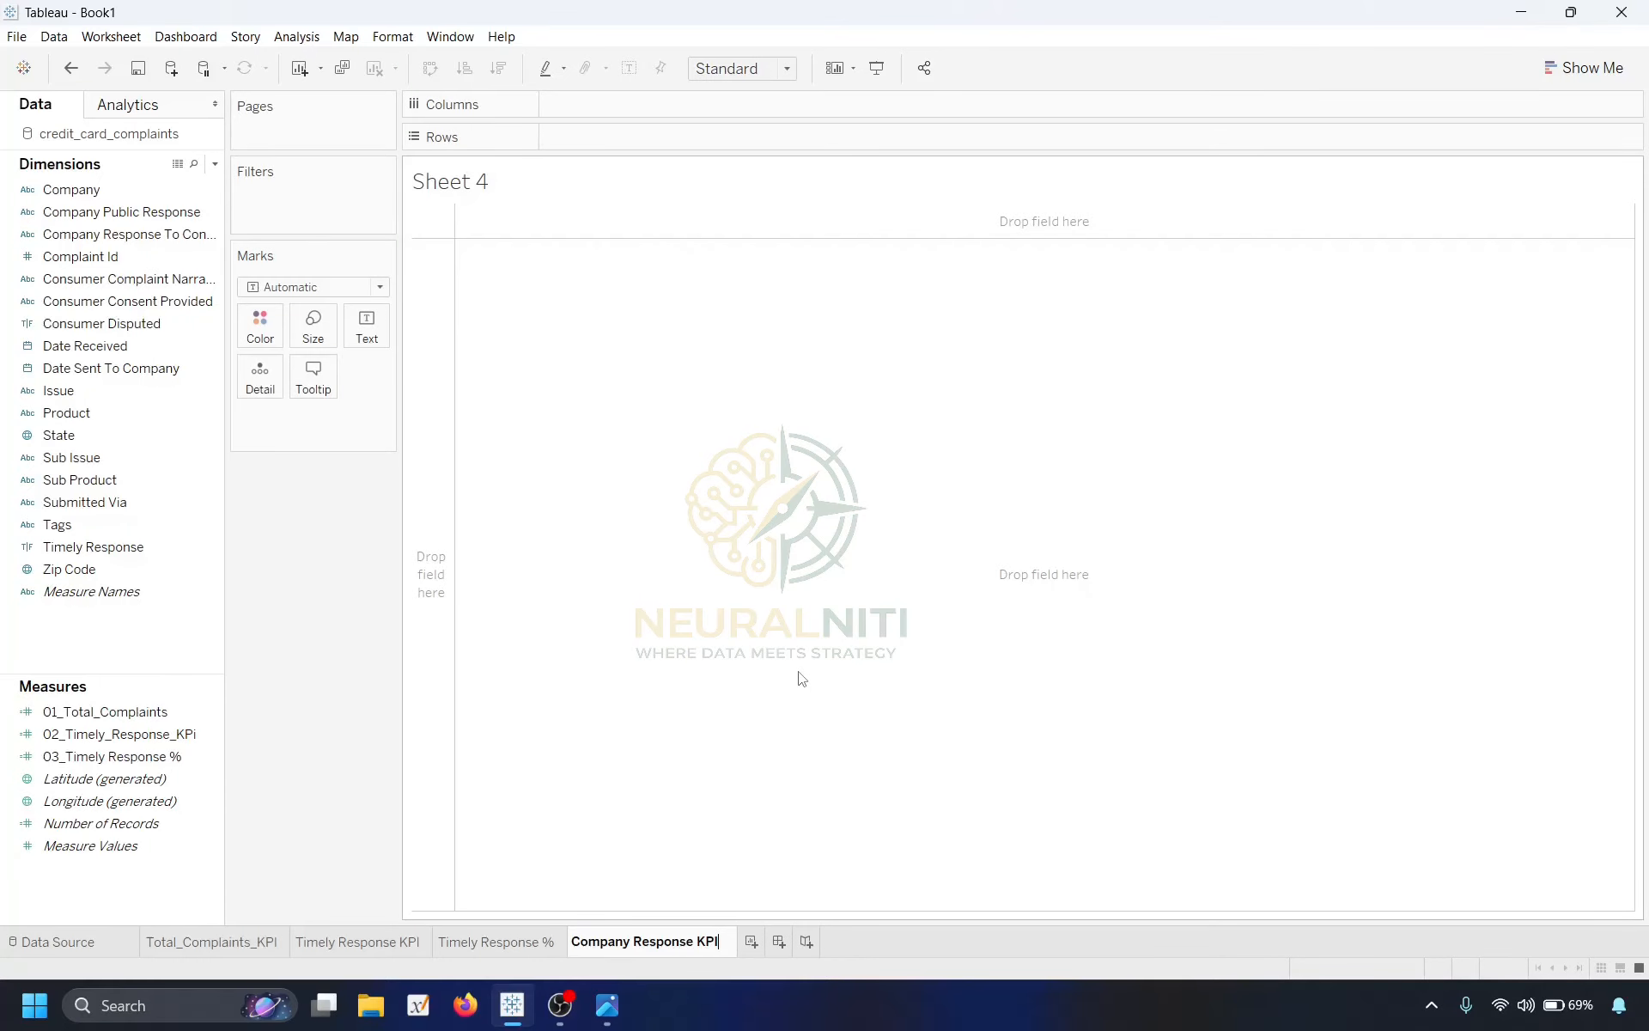
{"action": "key", "text": "Return"}
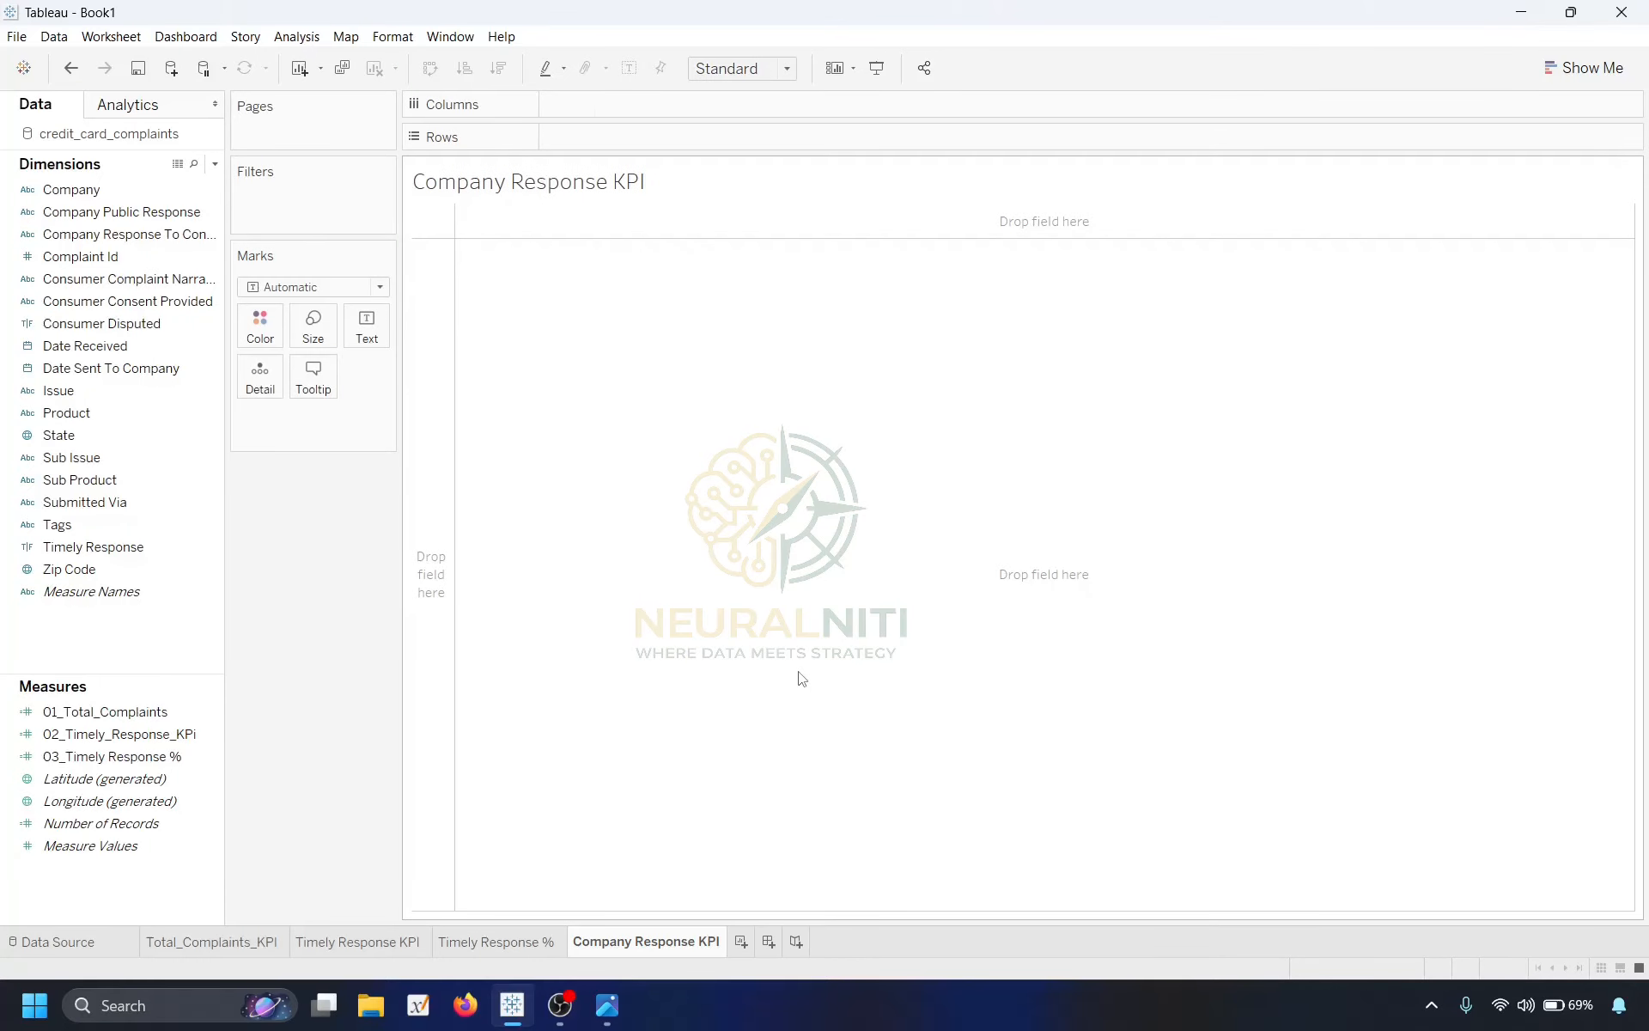
List the Company Response To Consumer values as text on the worksheet to check the response categories, and remove the field again.
{"action": "left_click_drag", "start_coordinate": [400, 531], "coordinate": [457, 526]}
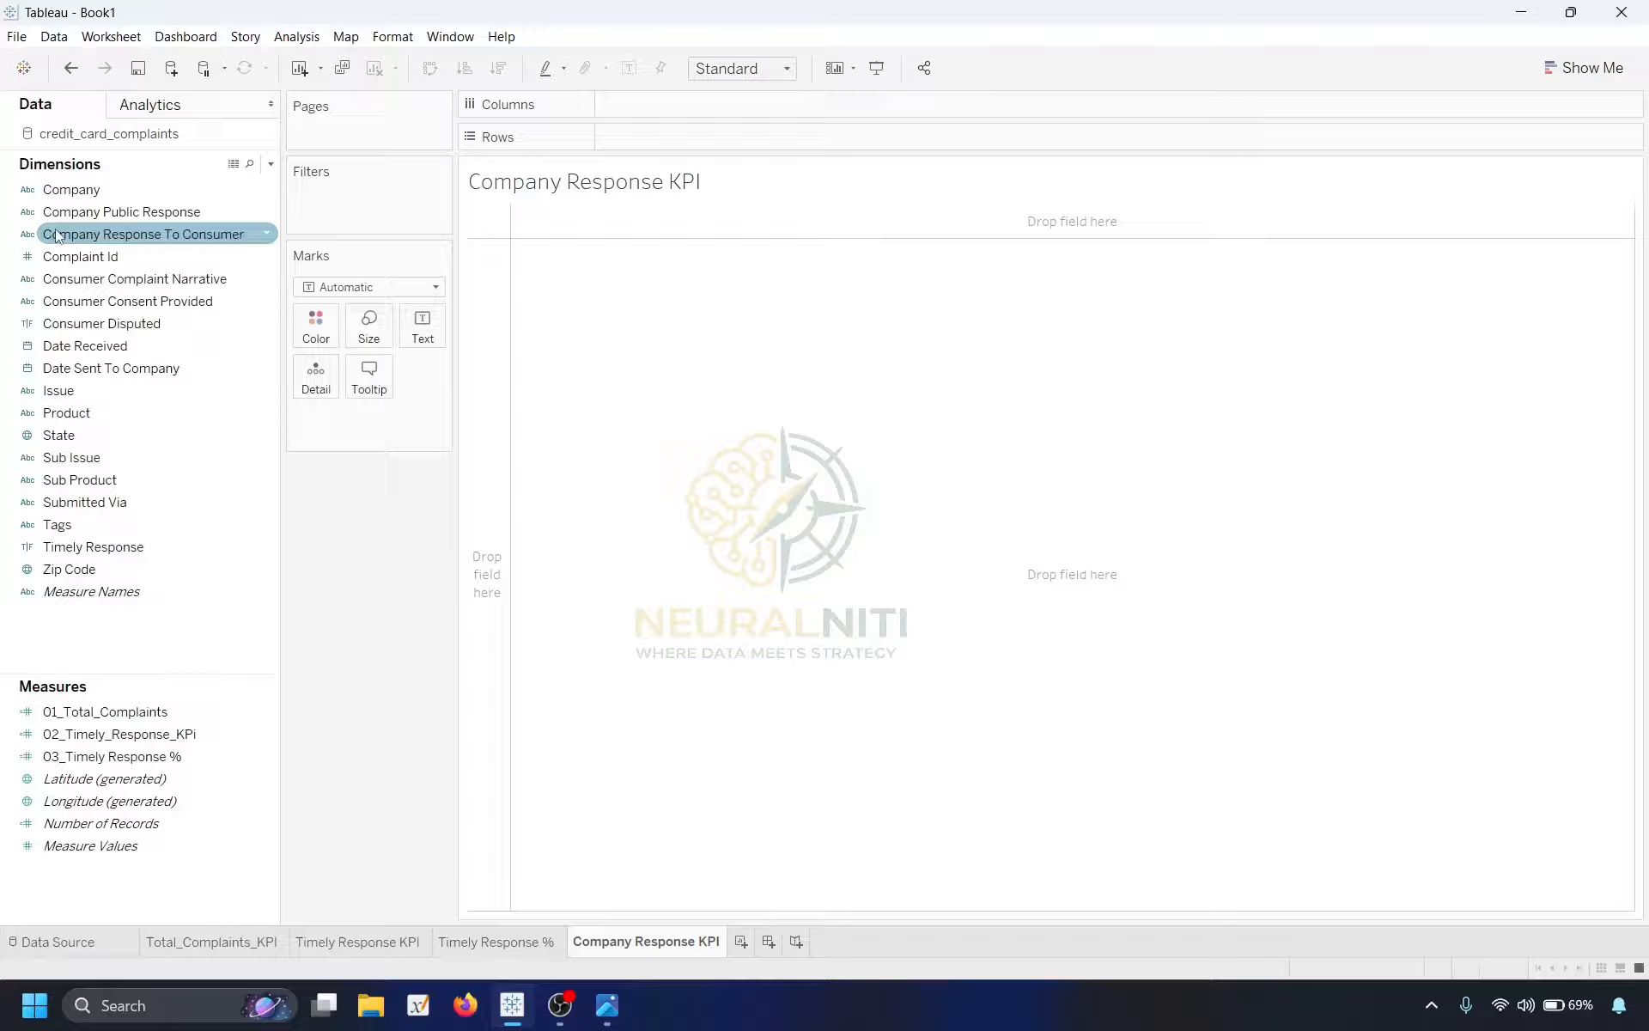
{"action": "left_click_drag", "start_coordinate": [56, 236], "coordinate": [421, 331]}
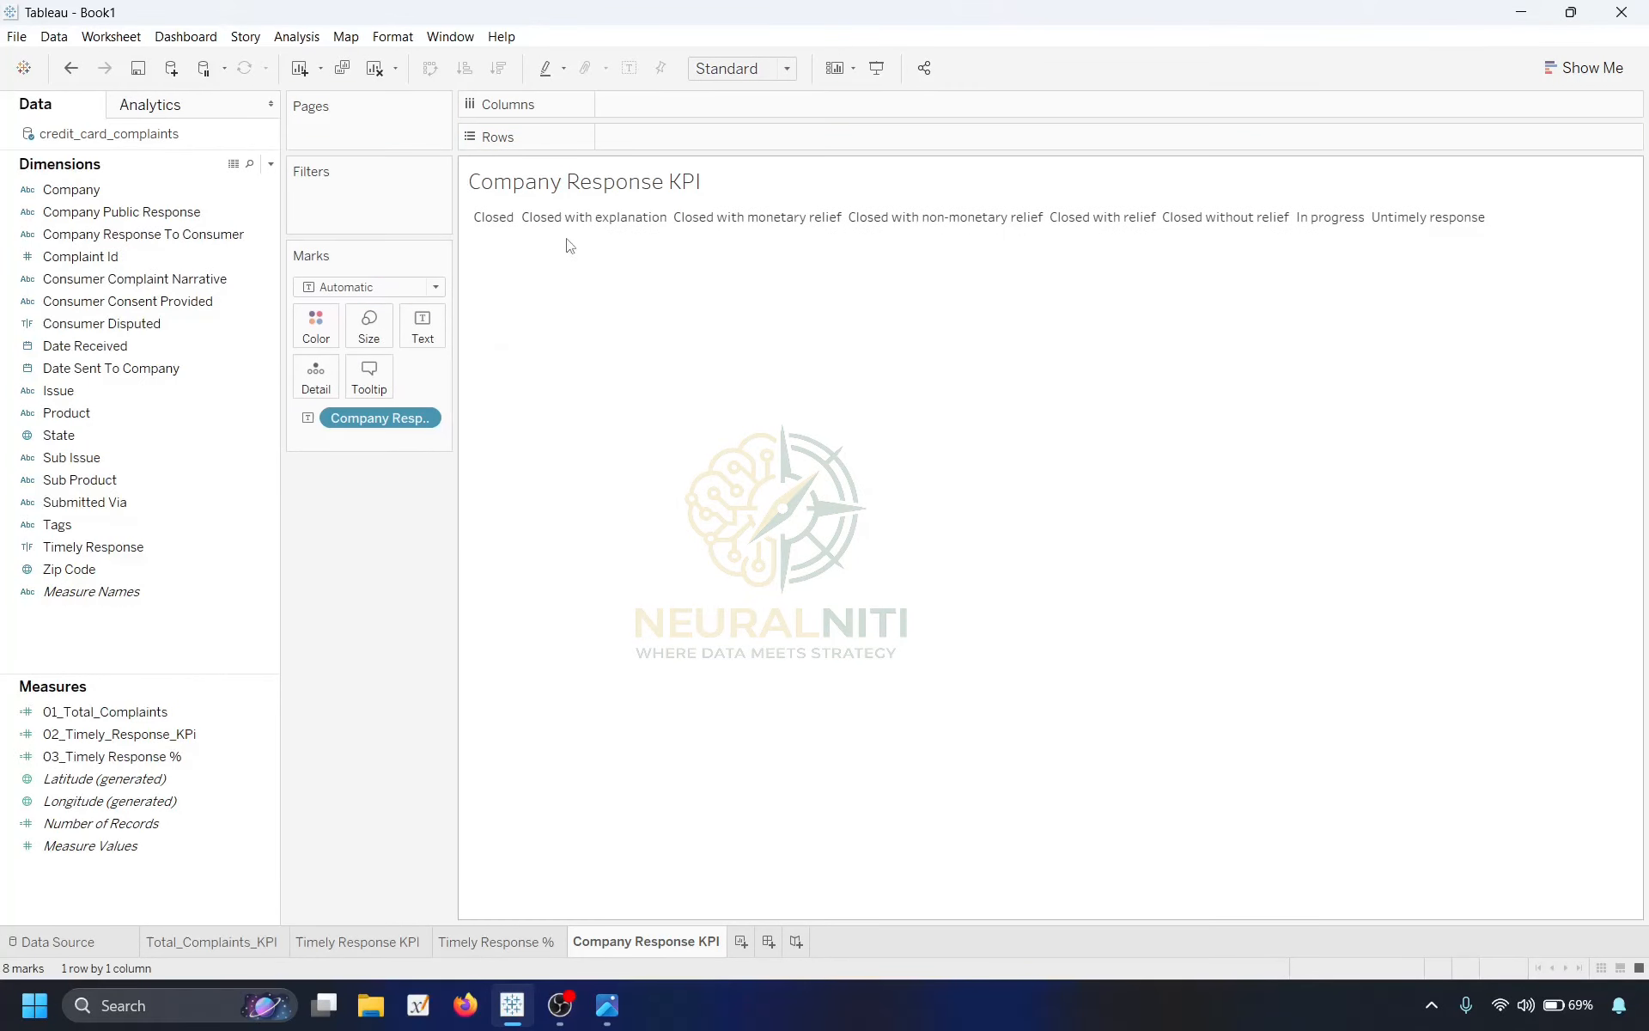
{"action": "mouse_move", "coordinate": [571, 223]}
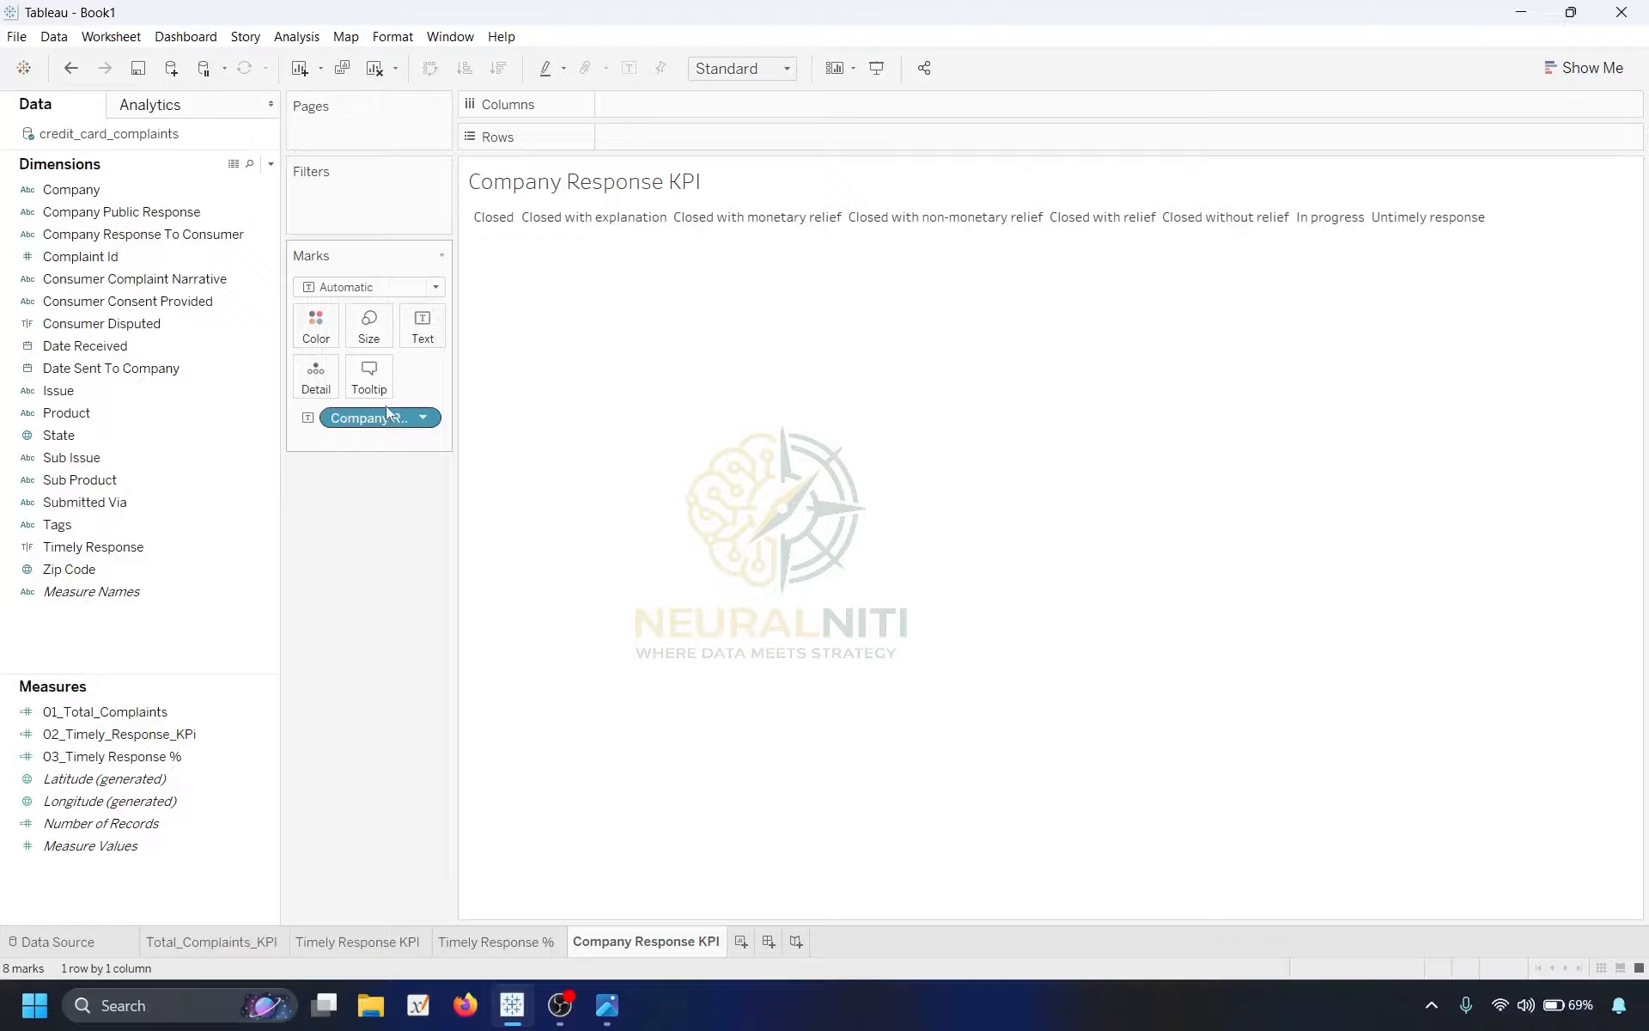
{"action": "left_click_drag", "start_coordinate": [384, 416], "coordinate": [386, 574]}
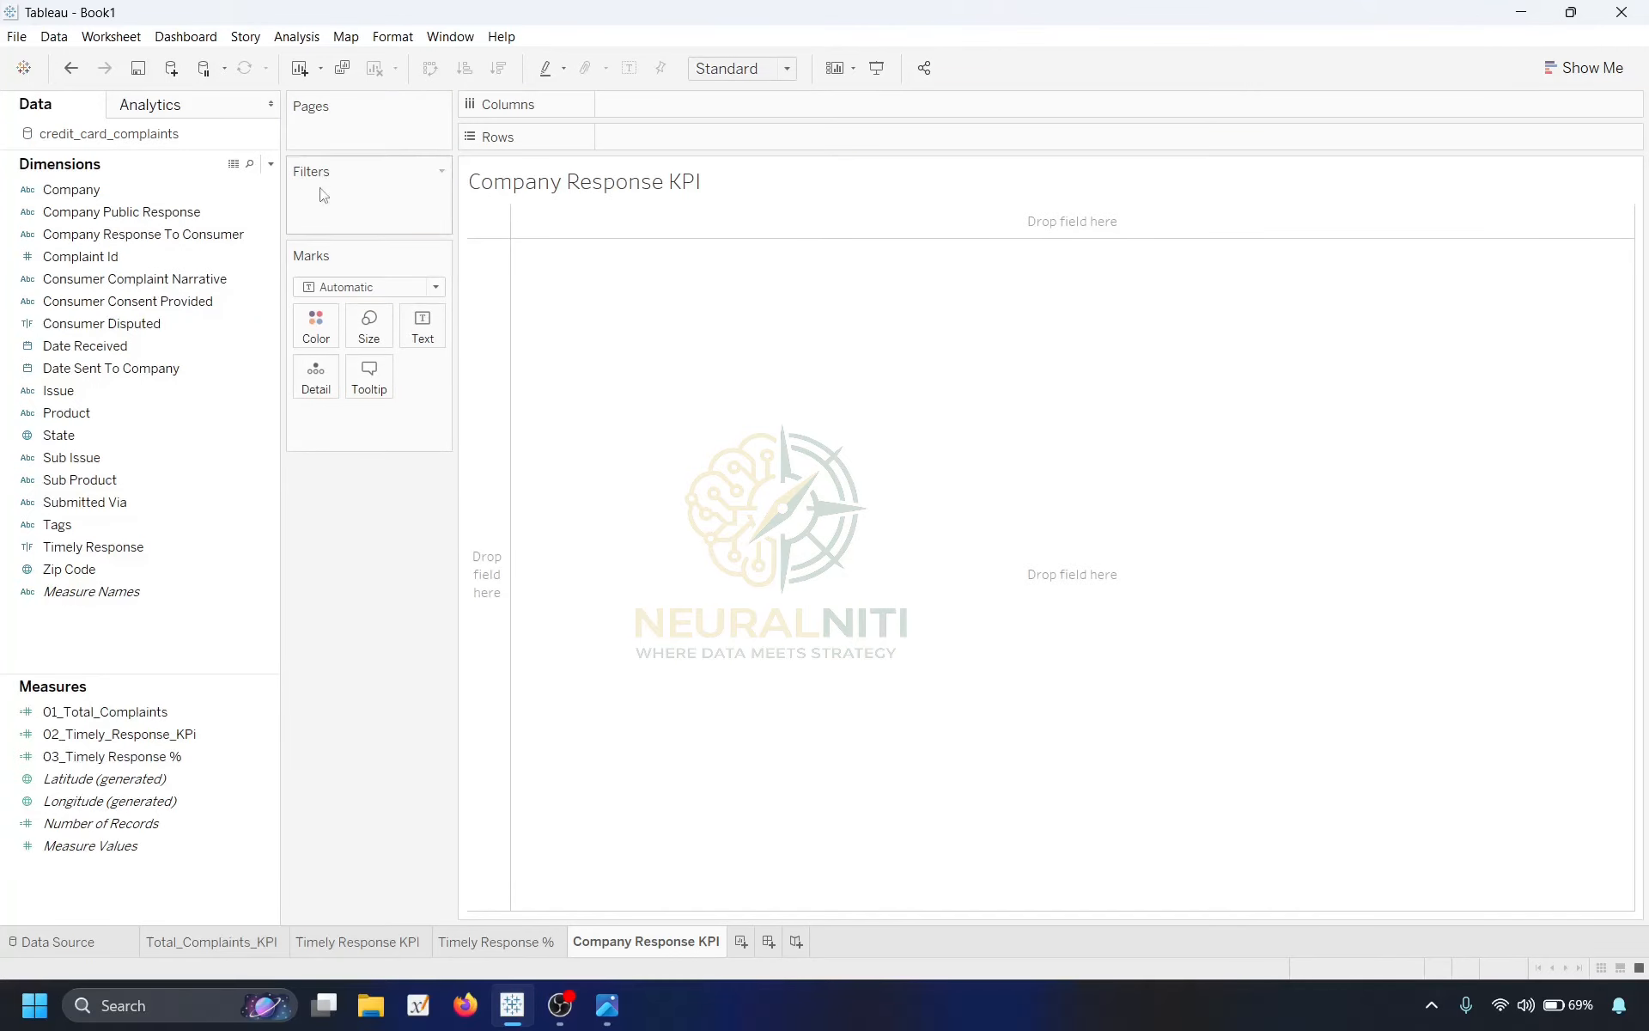
Create a calculated field named 04_Company_Response _With_Explanation.
{"action": "left_click", "coordinate": [270, 165]}
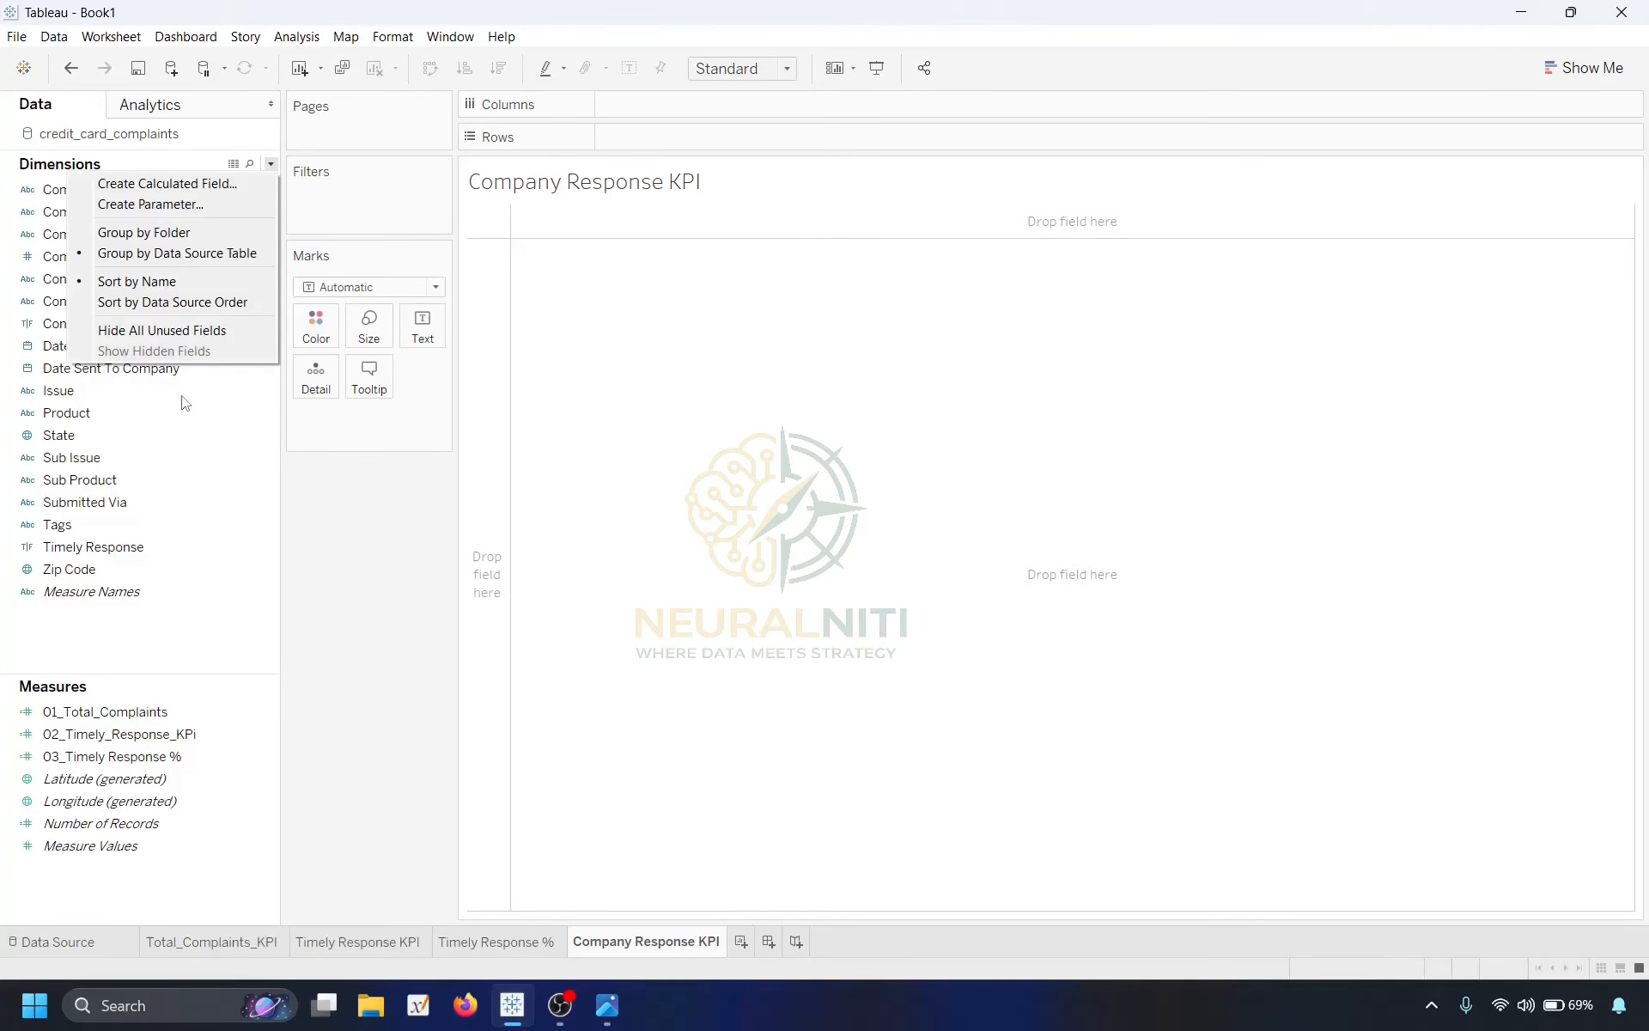
{"action": "left_click", "coordinate": [137, 180]}
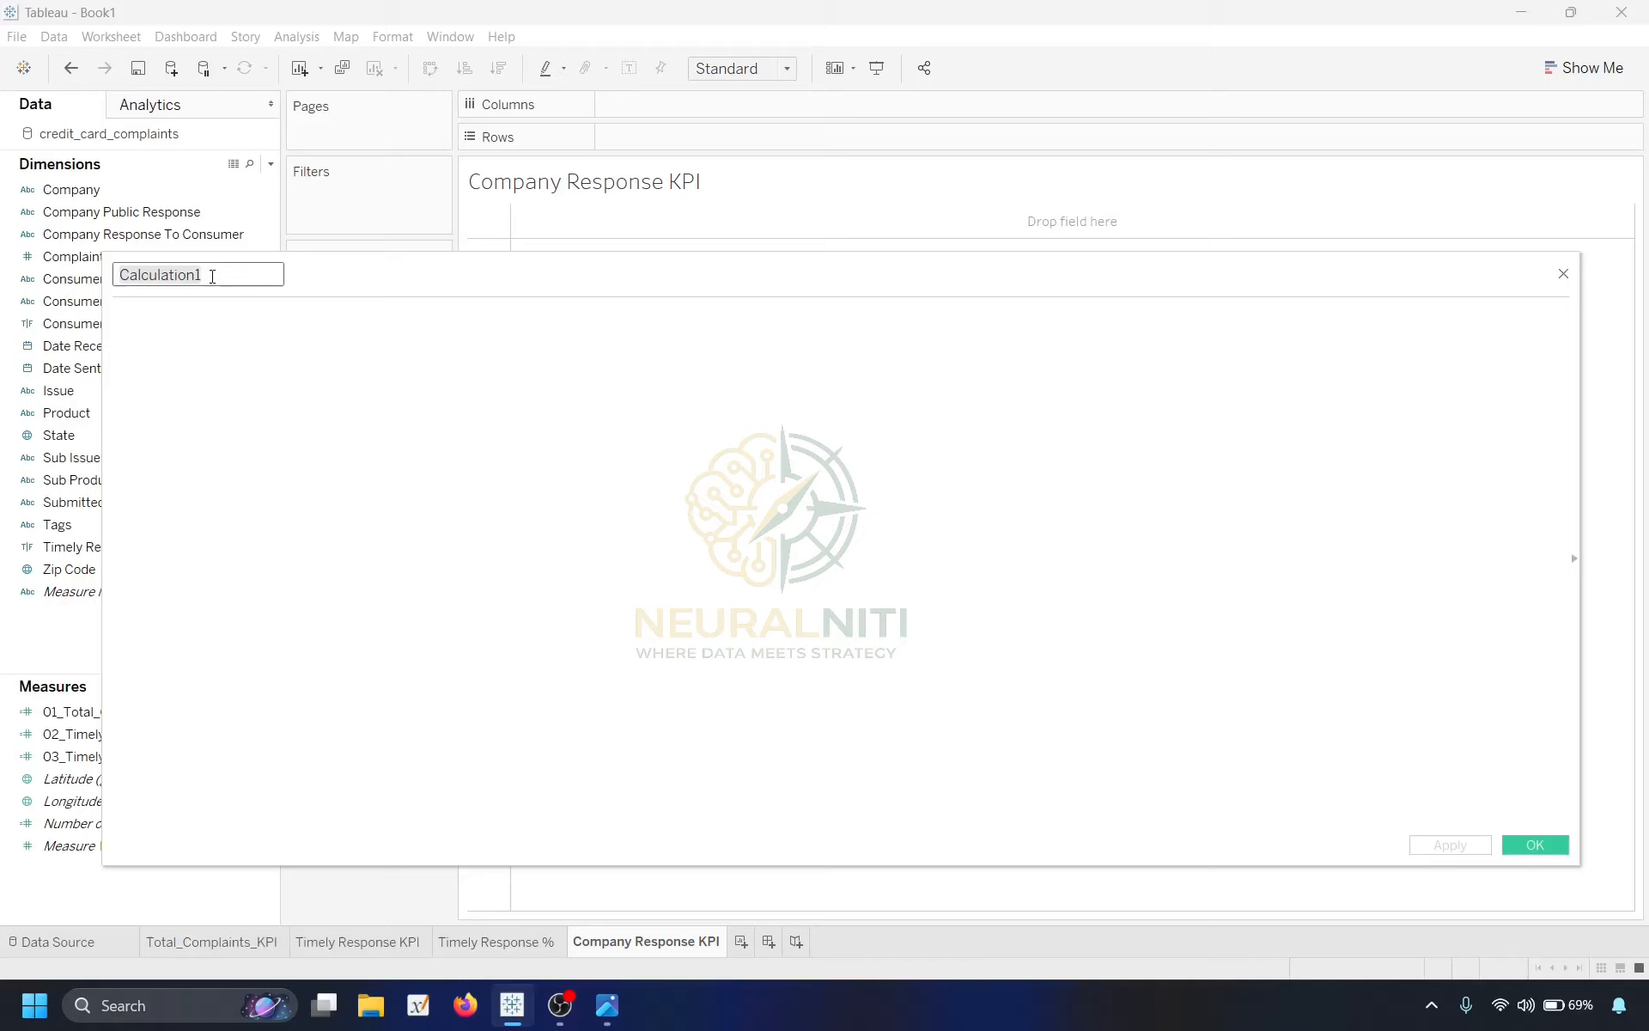
{"action": "type", "text": "04_"}
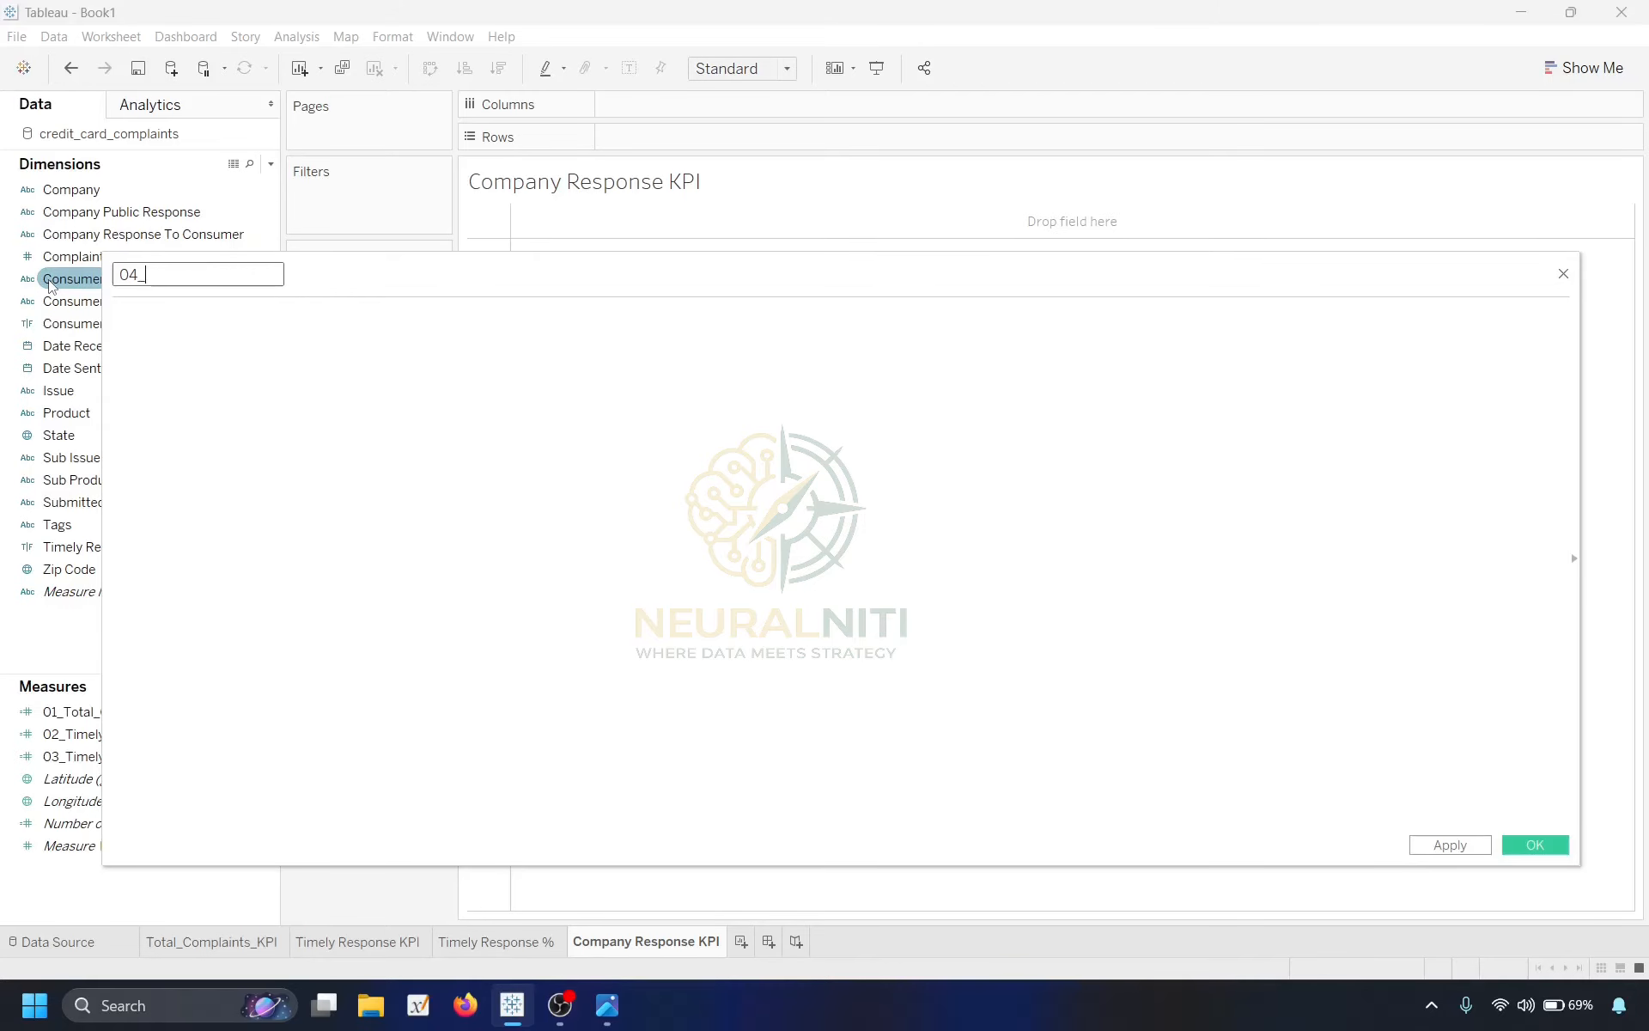
{"action": "type", "text": "Comp"}
{"action": "type", "text": "any_Response _"}
{"action": "type", "text": "With_"}
{"action": "type", "text": "Ex"}
{"action": "type", "text": "planation"}
Begin the calculated field's formula with a COUNT function enclosing an IF on its own line.
{"action": "left_click", "coordinate": [272, 325]}
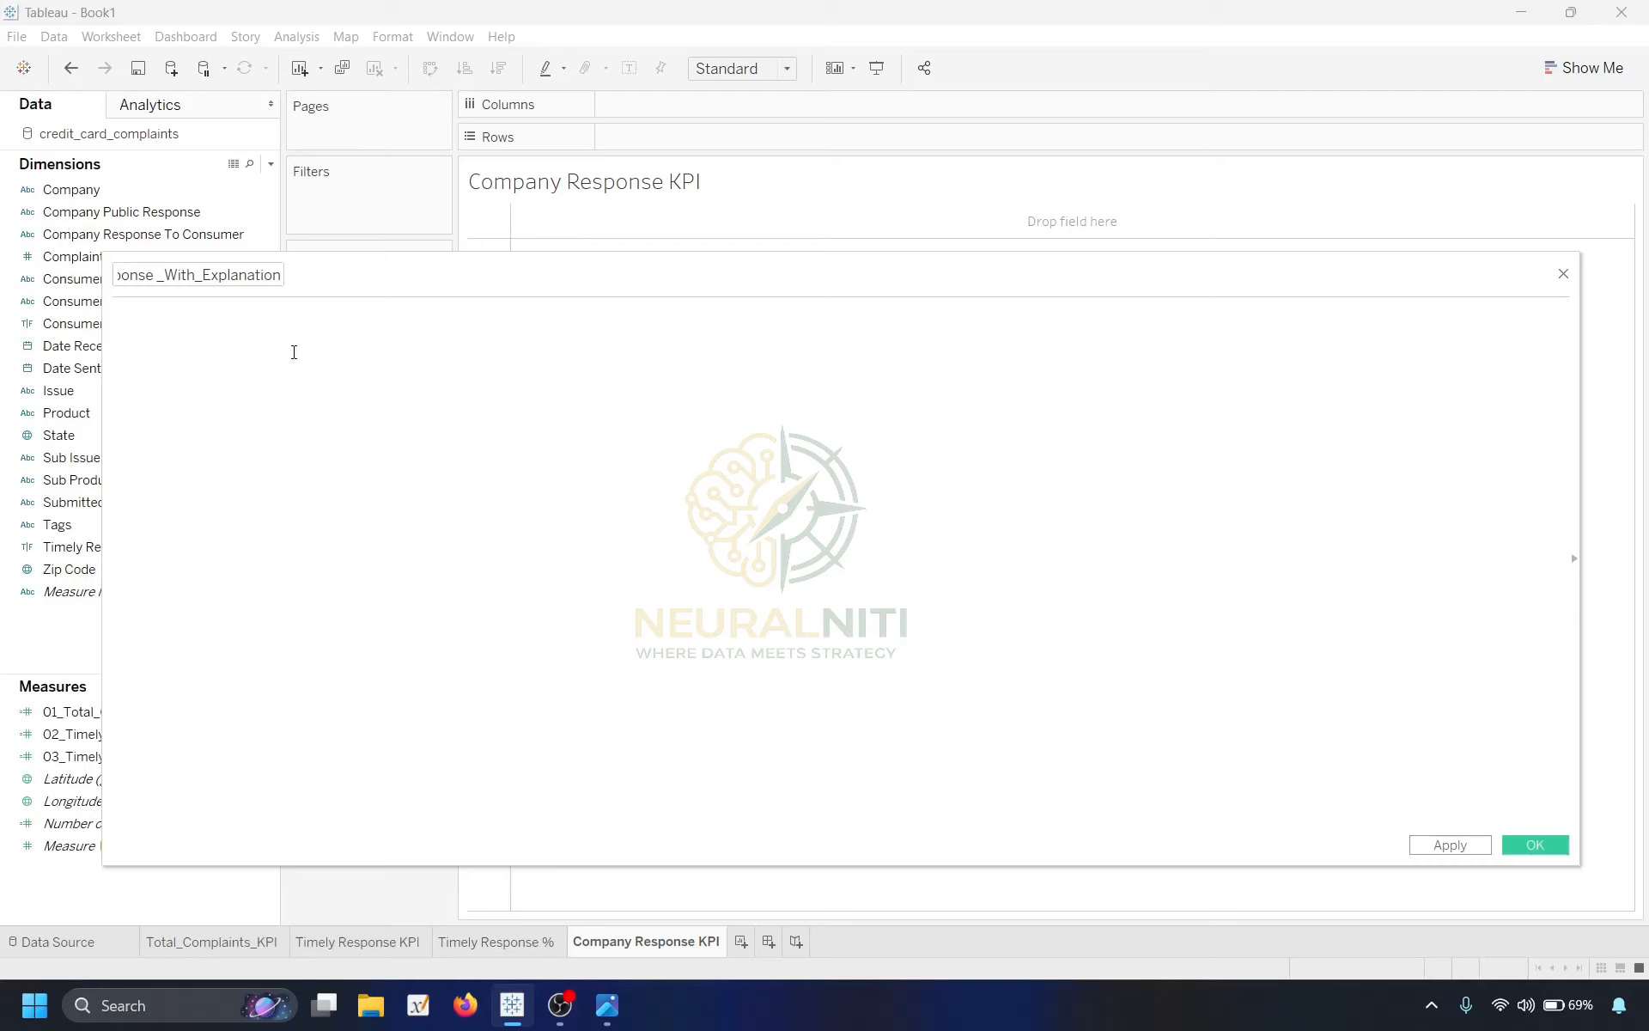
{"action": "type", "text": "COUNT("}
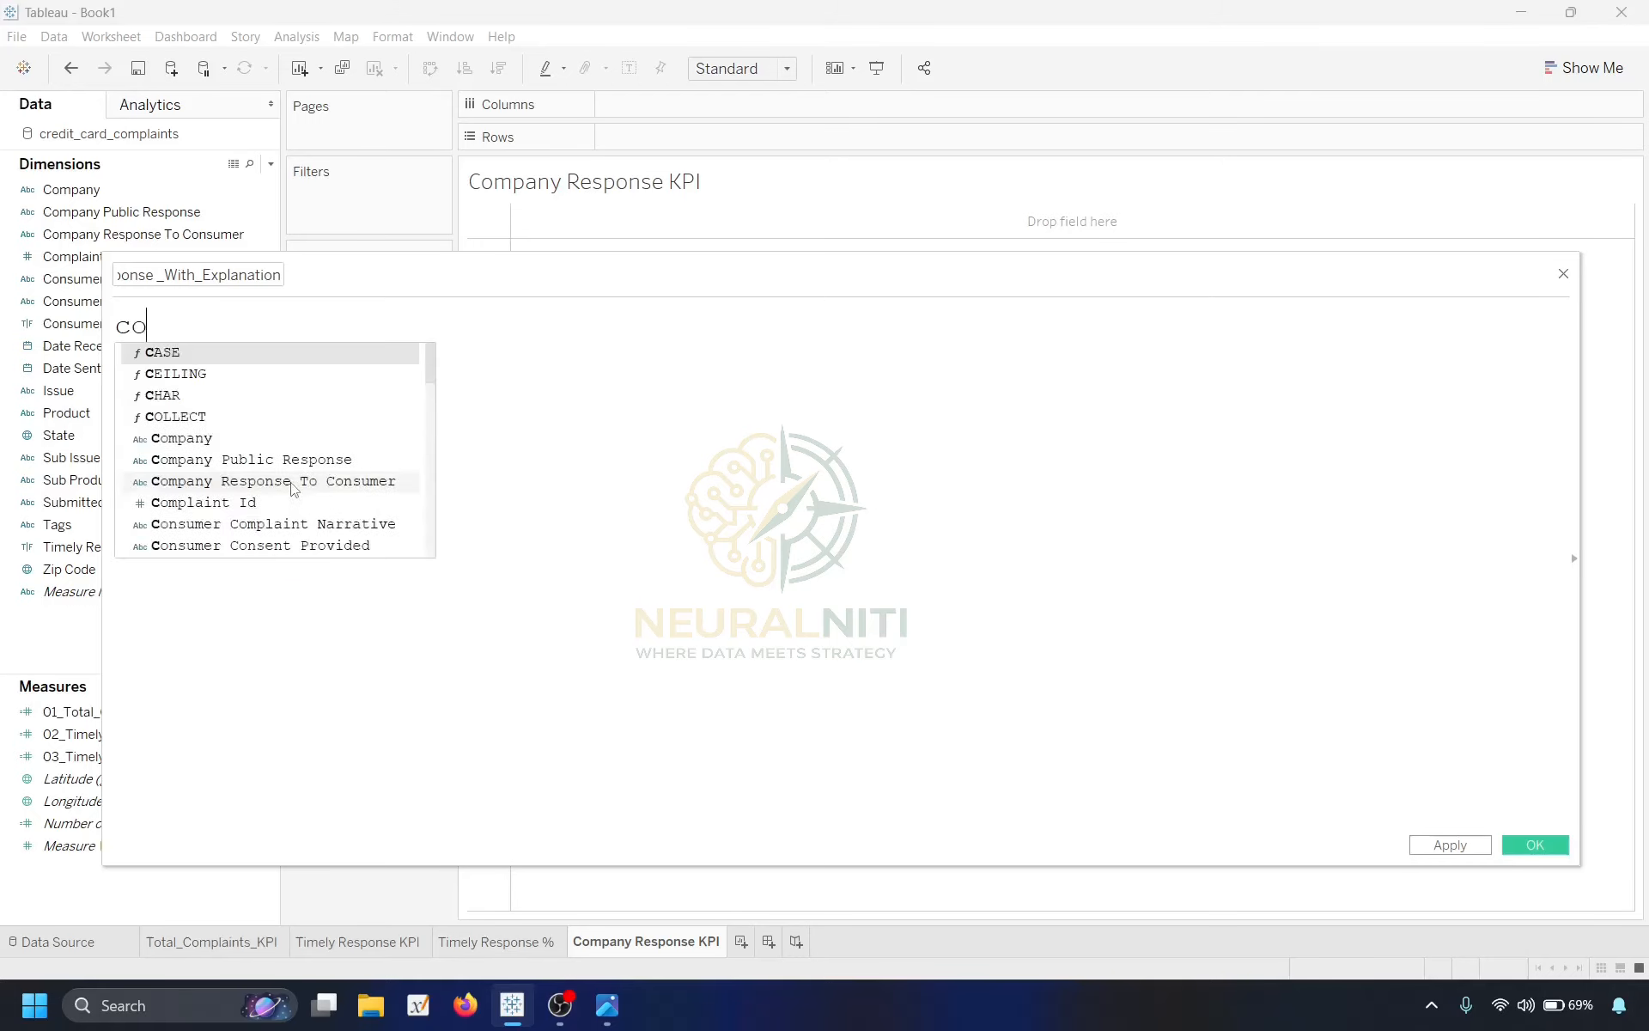
{"action": "key", "text": "Return"}
{"action": "key", "text": "Return"}
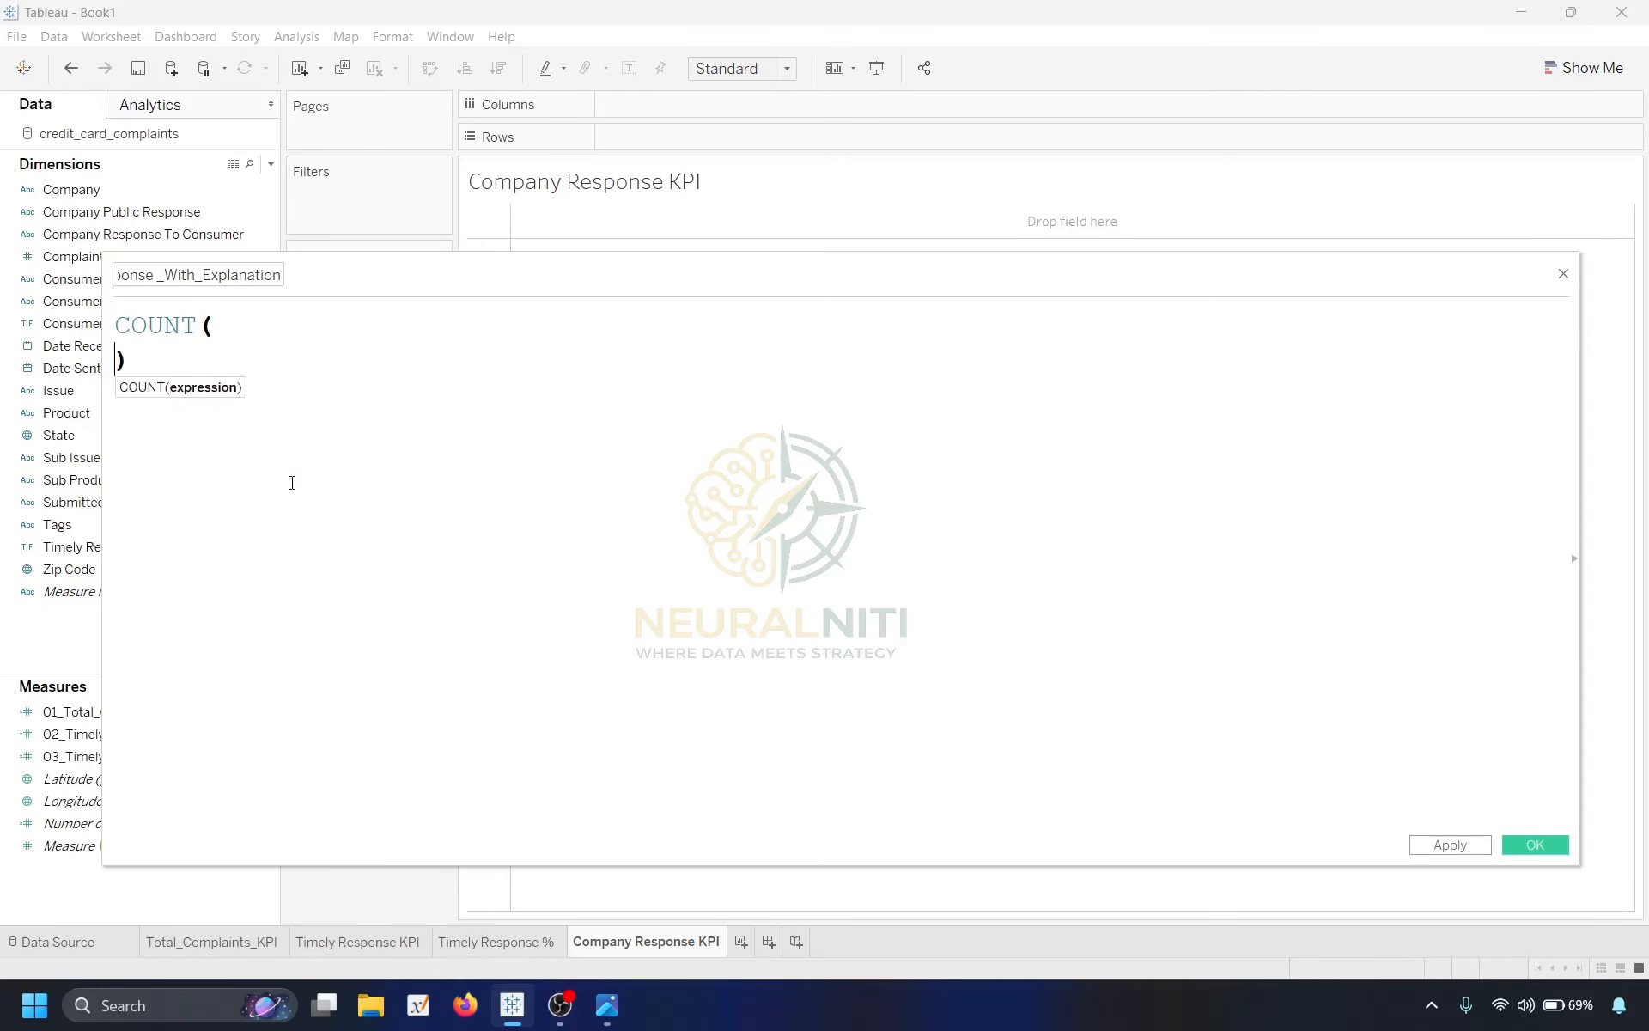
{"action": "type", "text": "if"}
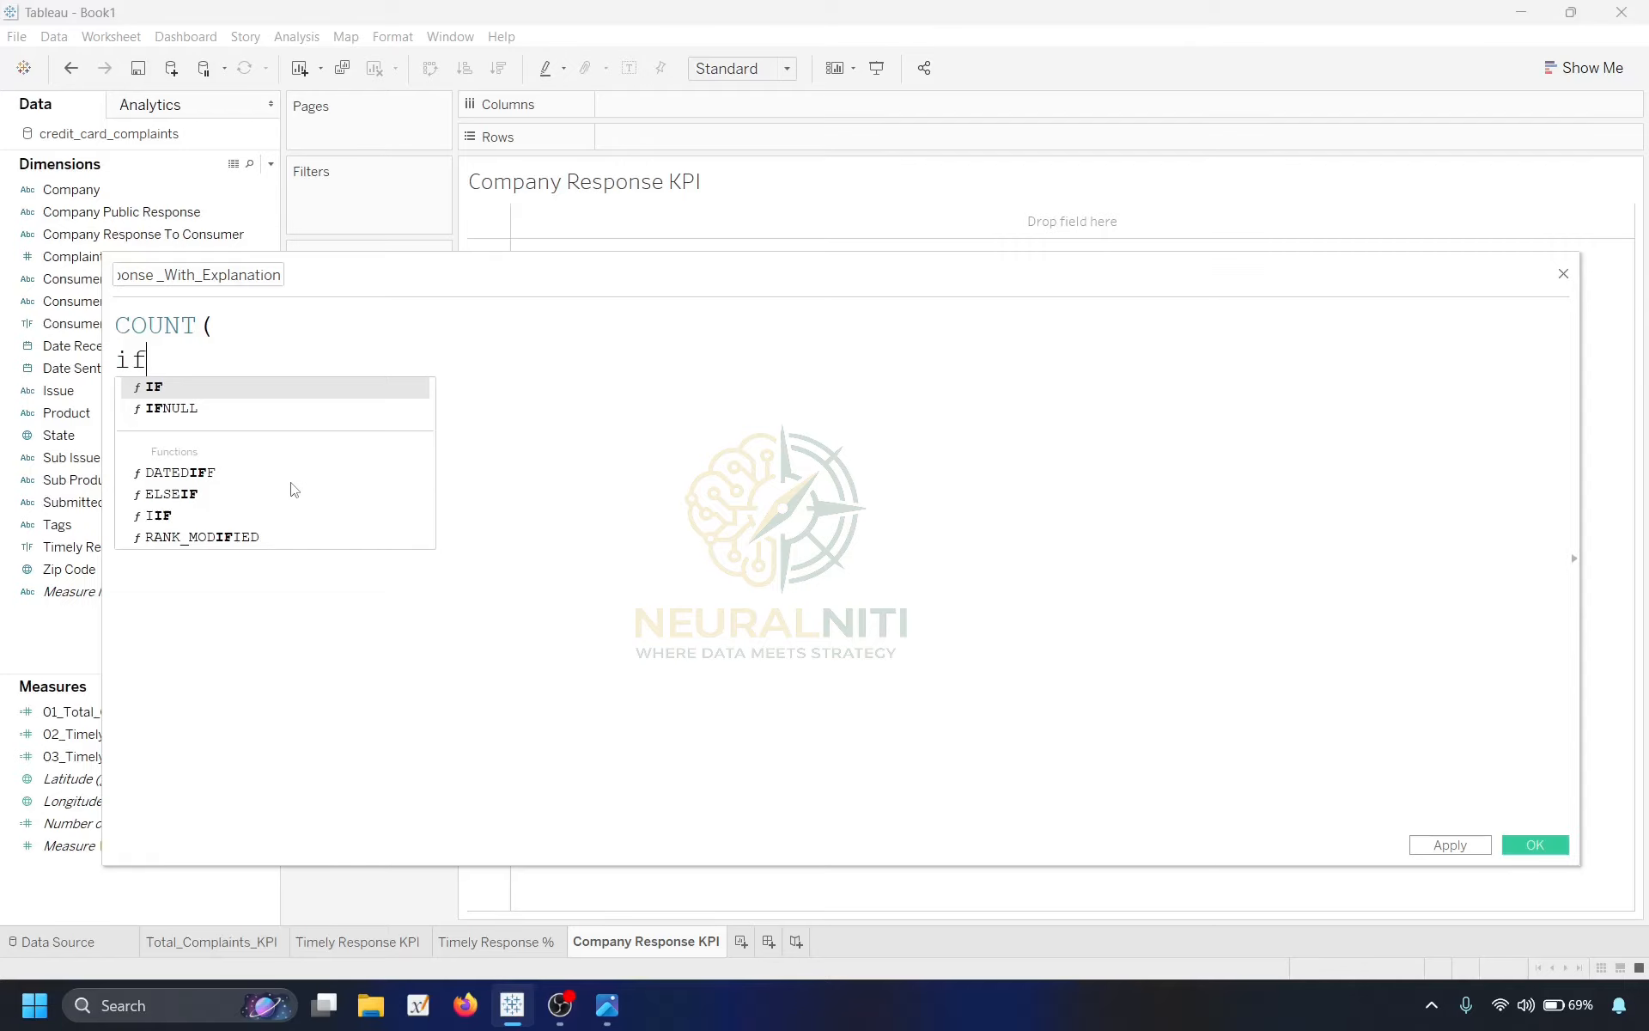
{"action": "key", "text": "Return"}
{"action": "left_click", "coordinate": [292, 483]}
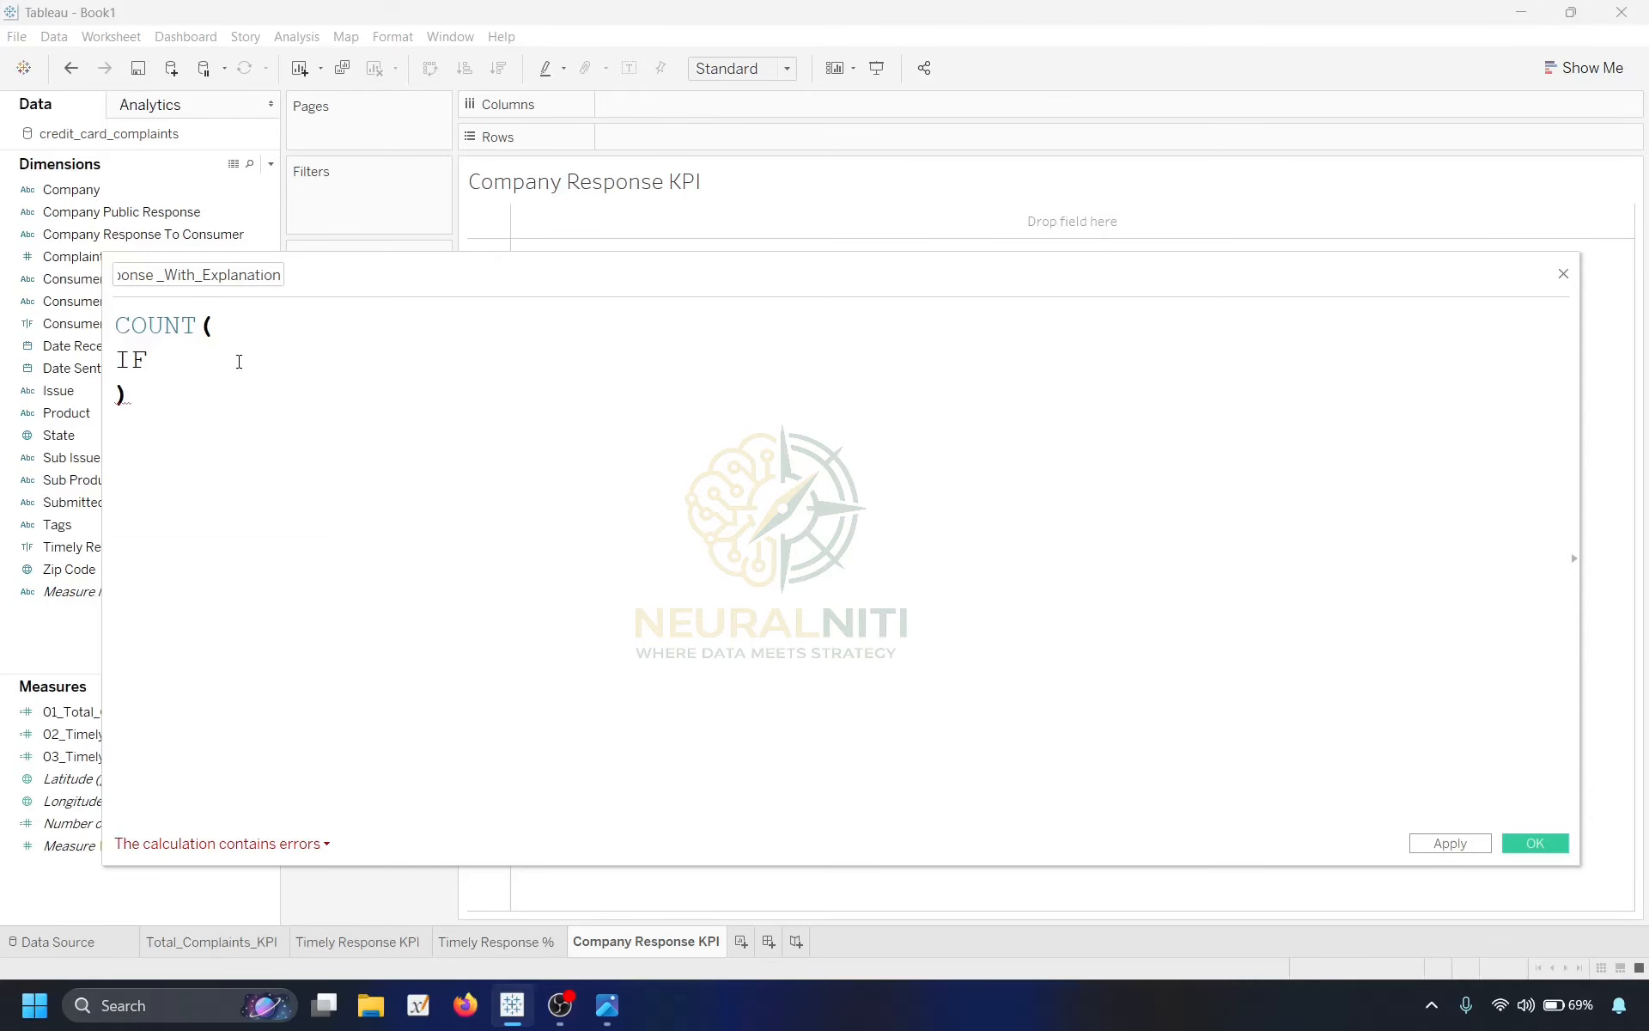
Enter the IF condition [Company Response To Consumer]= "Closed with explanation" inside the COUNT function.
{"action": "left_click", "coordinate": [239, 361]}
{"action": "type", "text": "comp"}
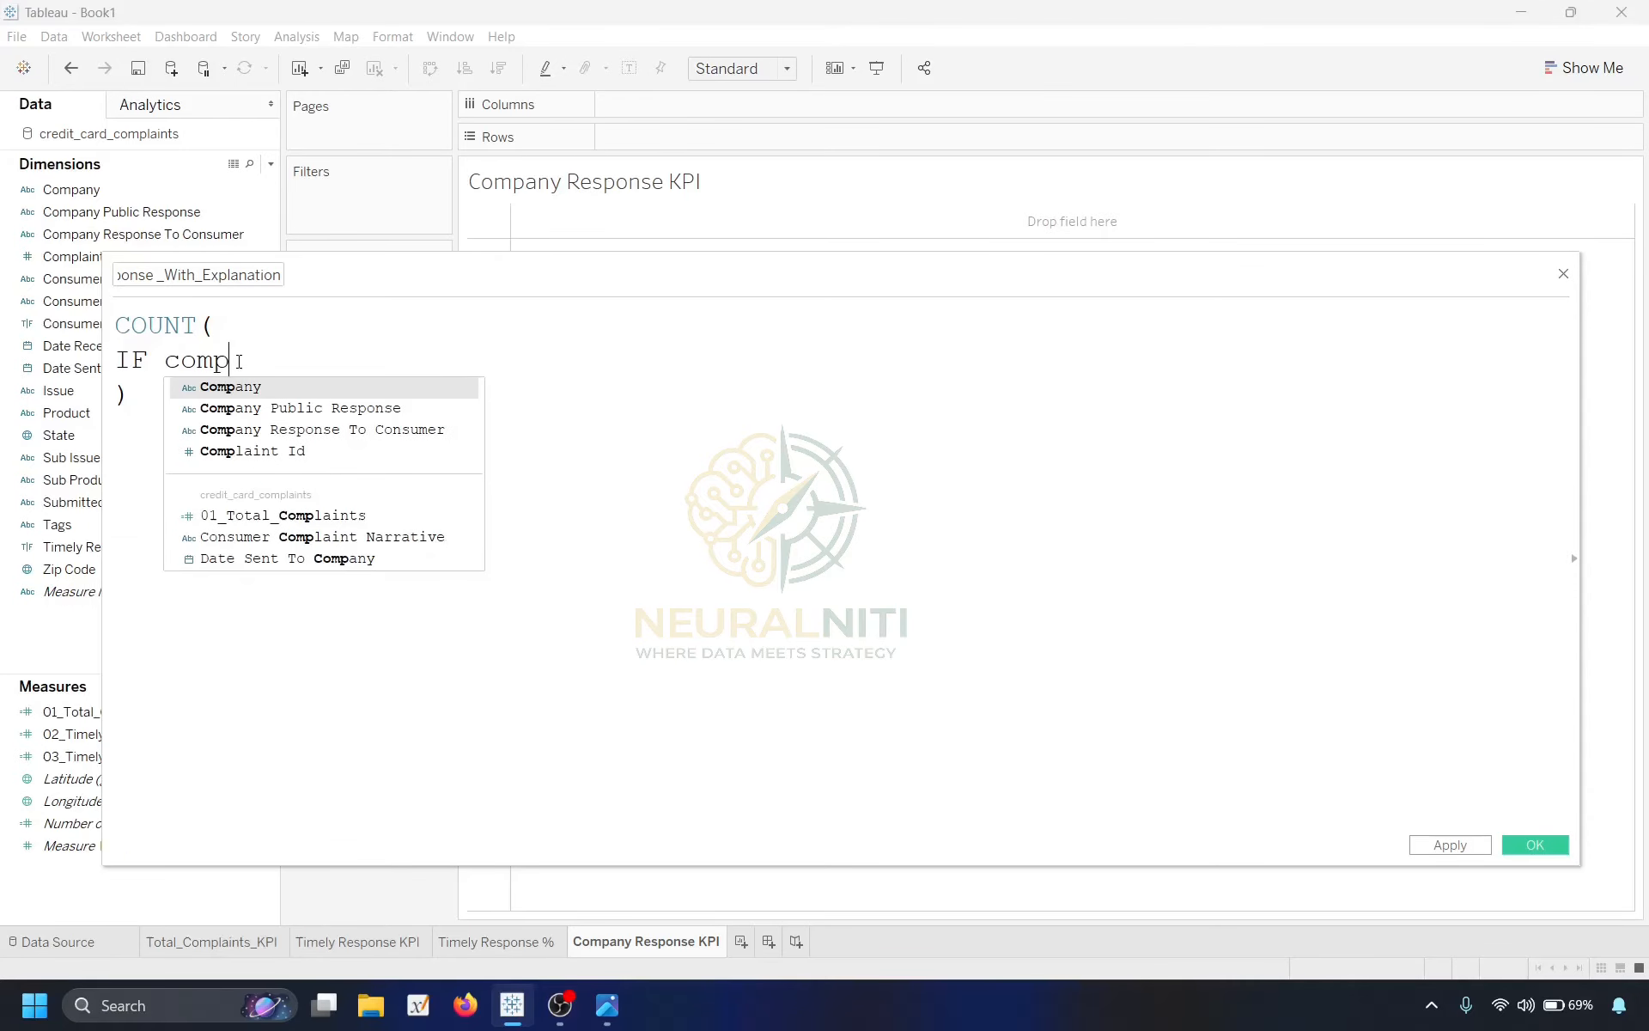
{"action": "key", "text": "Down"}
{"action": "key", "text": "Down"}
{"action": "key", "text": "Return"}
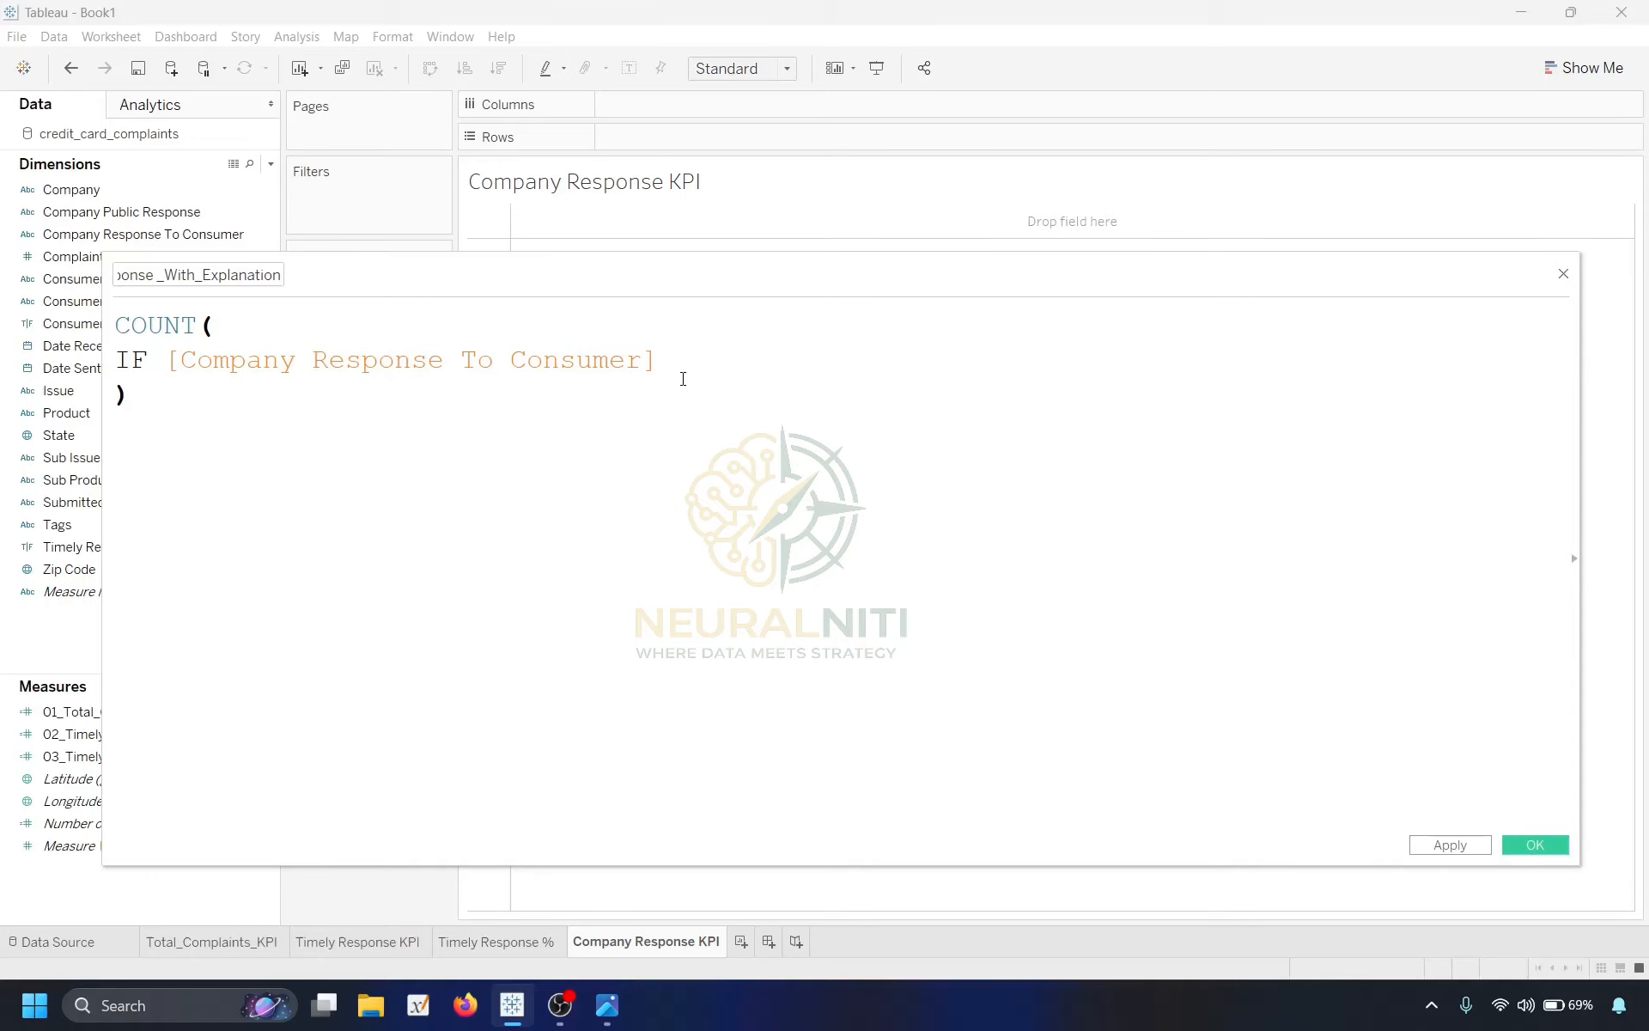
{"action": "type", "text": "= "}
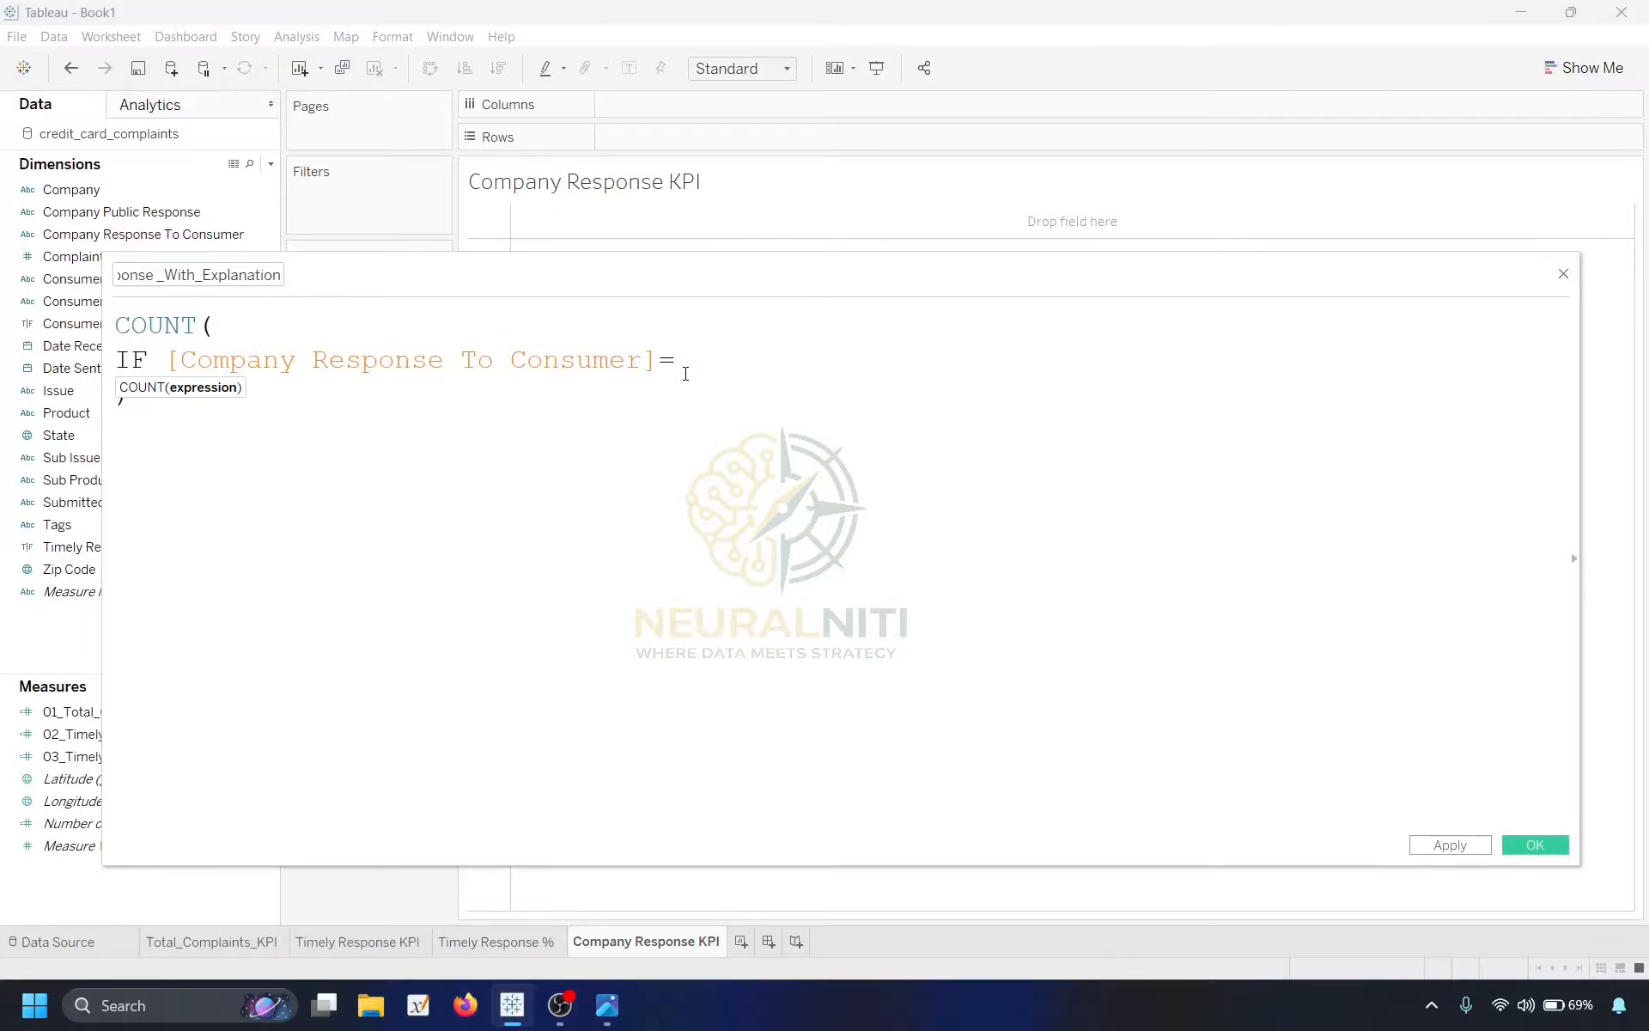
{"action": "type", "text": "\"\""}
{"action": "type", "text": "Clos"}
{"action": "type", "text": "e"}
{"action": "type", "text": "d wi"}
{"action": "key", "text": "BackSpace"}
{"action": "key", "text": "BackSpace"}
{"action": "type", "text": "with explanatio"}
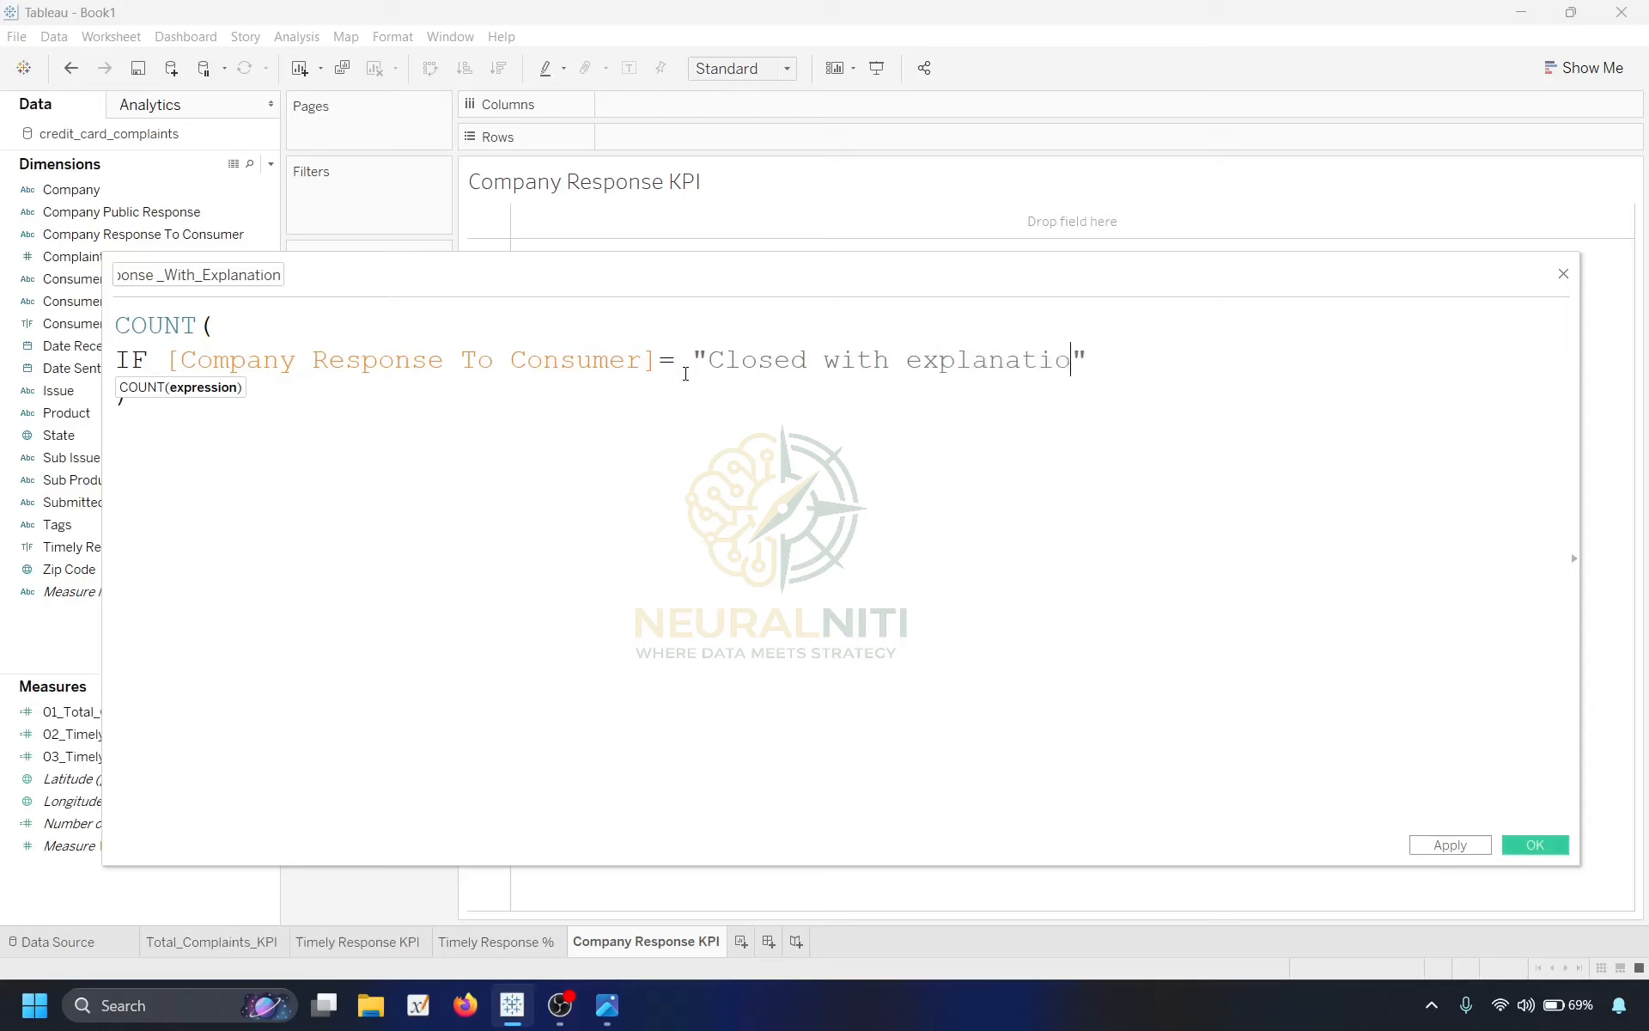
Follow the condition with THEN and the [Complaint Id] field as the counted value.
{"action": "type", "text": "n\" T"}
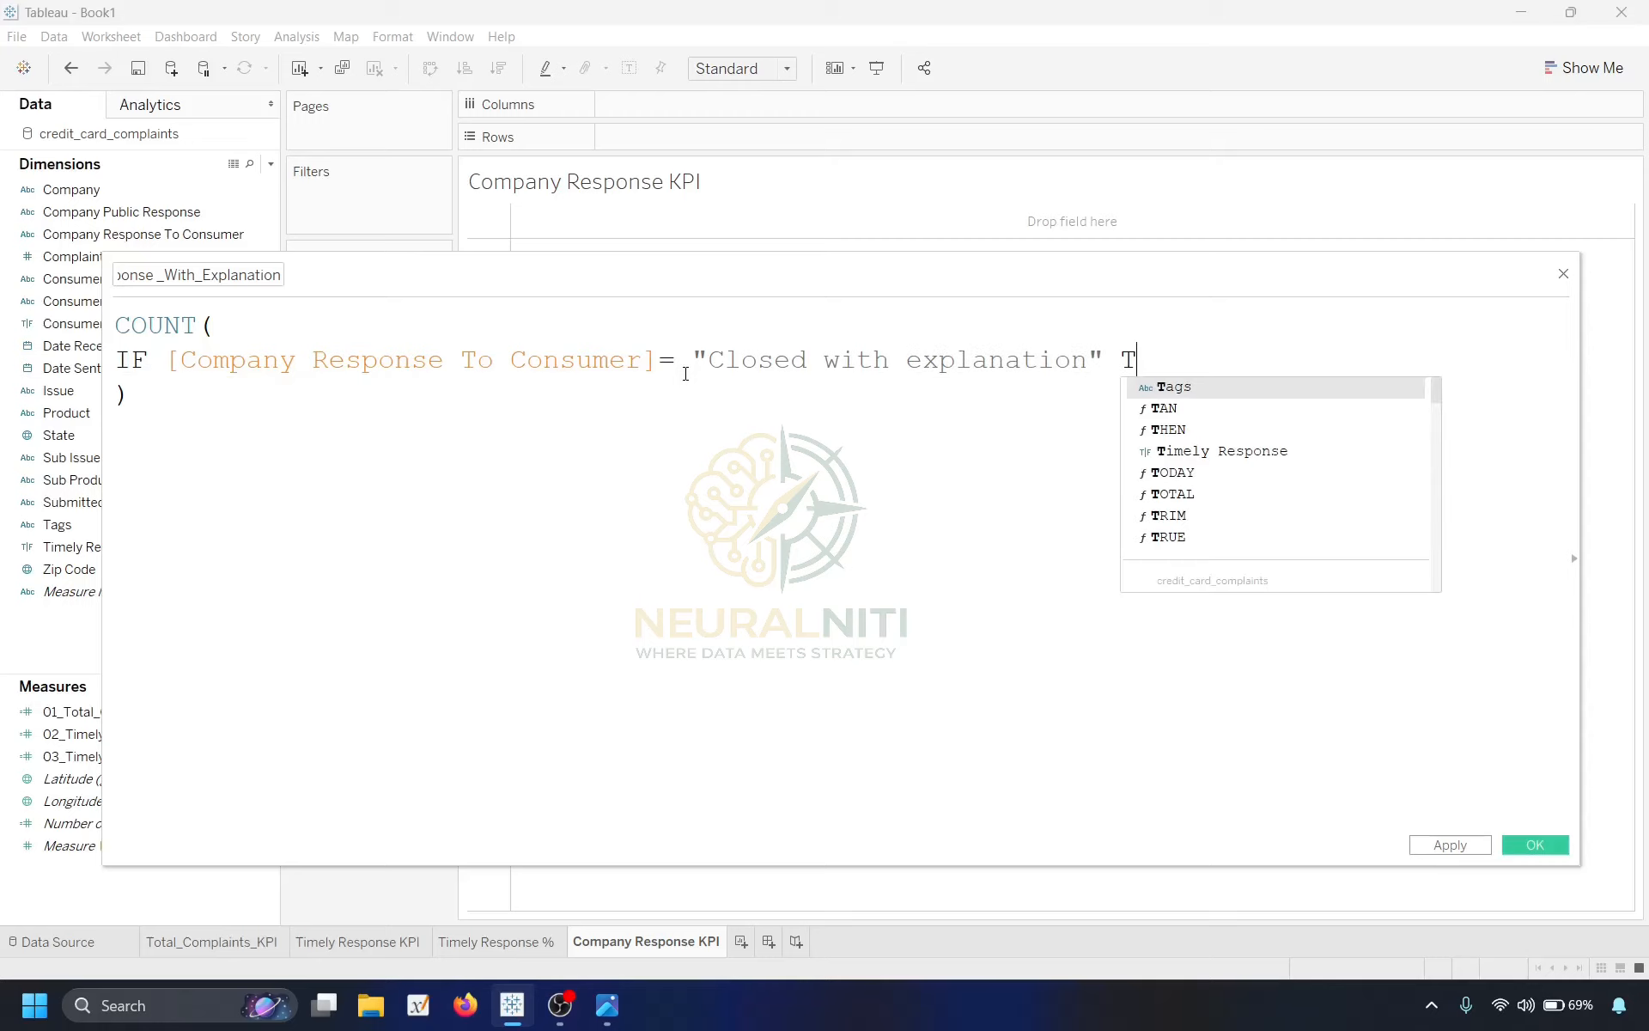
{"action": "key", "text": "Down"}
{"action": "key", "text": "Down"}
{"action": "key", "text": "Return"}
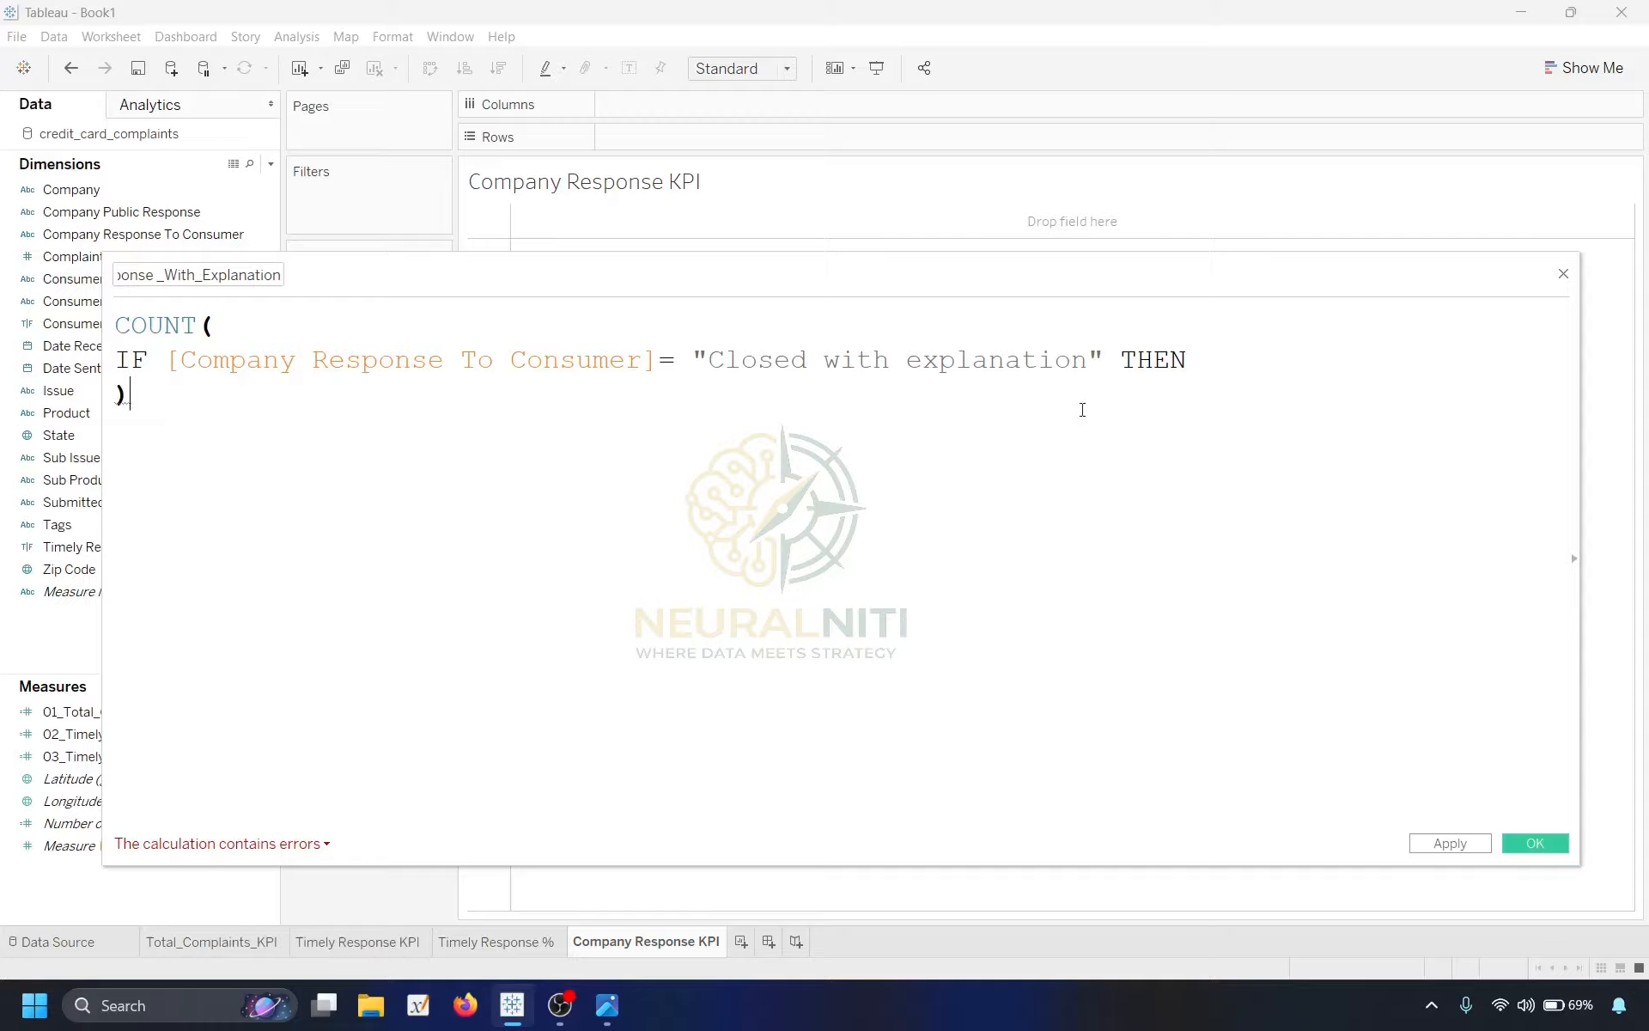
{"action": "left_click", "coordinate": [1288, 357]}
{"action": "type", "text": "com"}
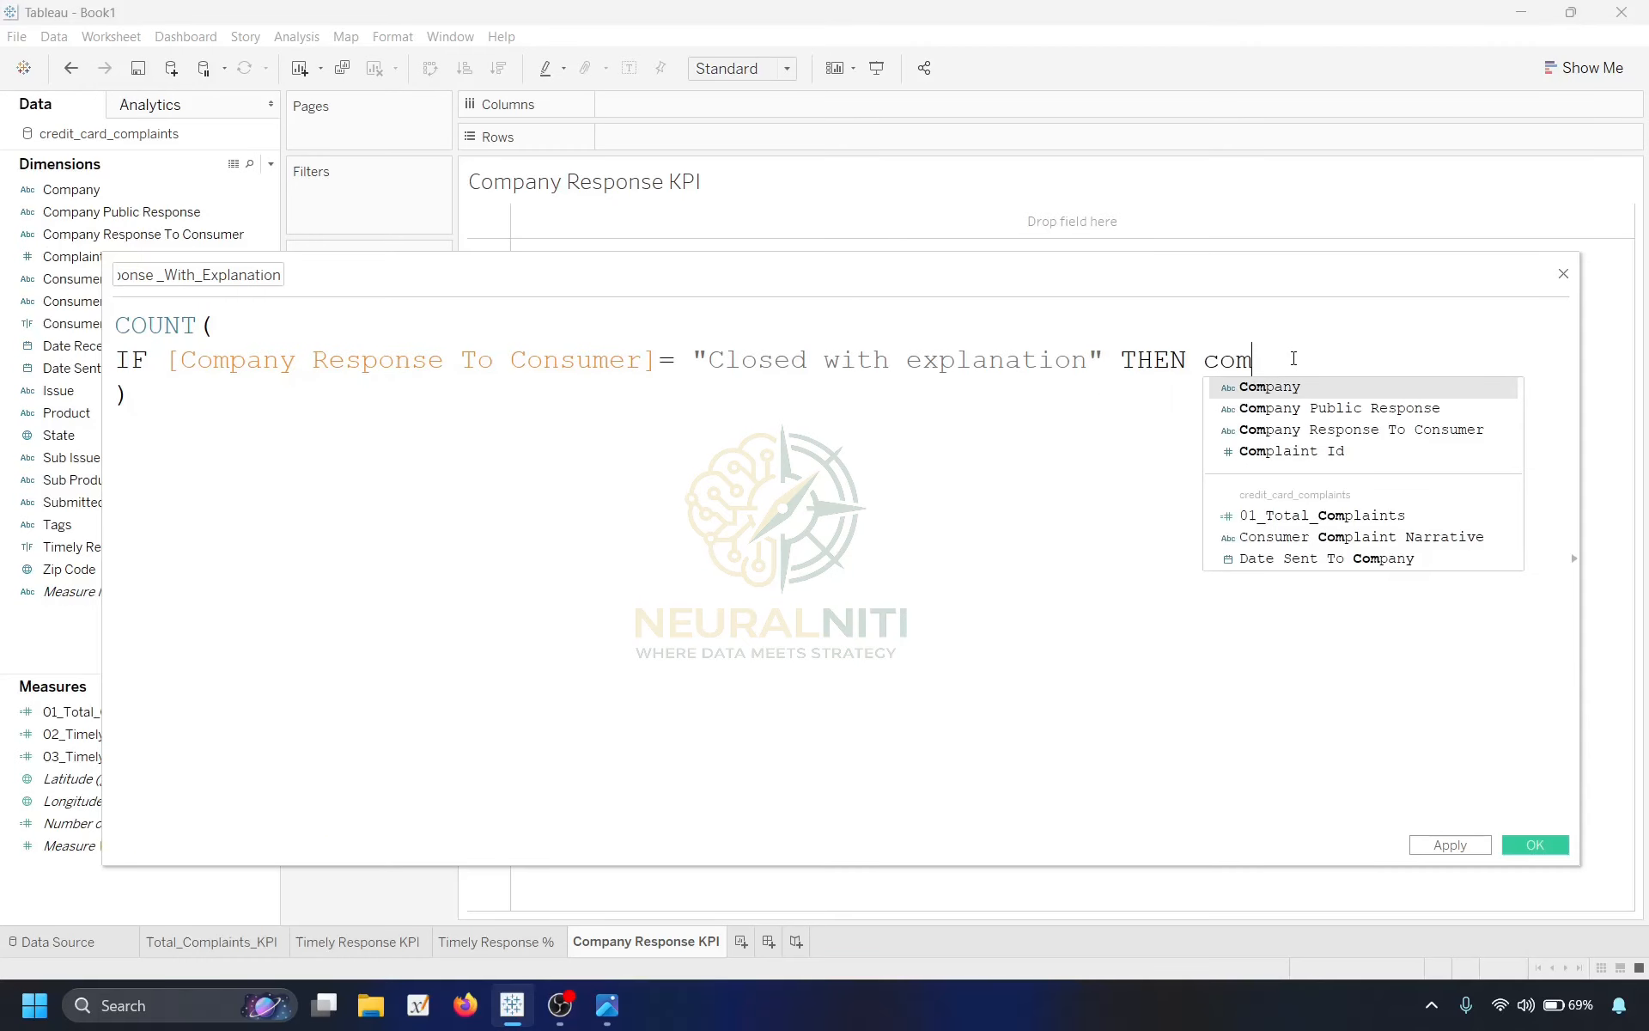
{"action": "key", "text": "Down"}
{"action": "key", "text": "Down"}
{"action": "key", "text": "Return"}
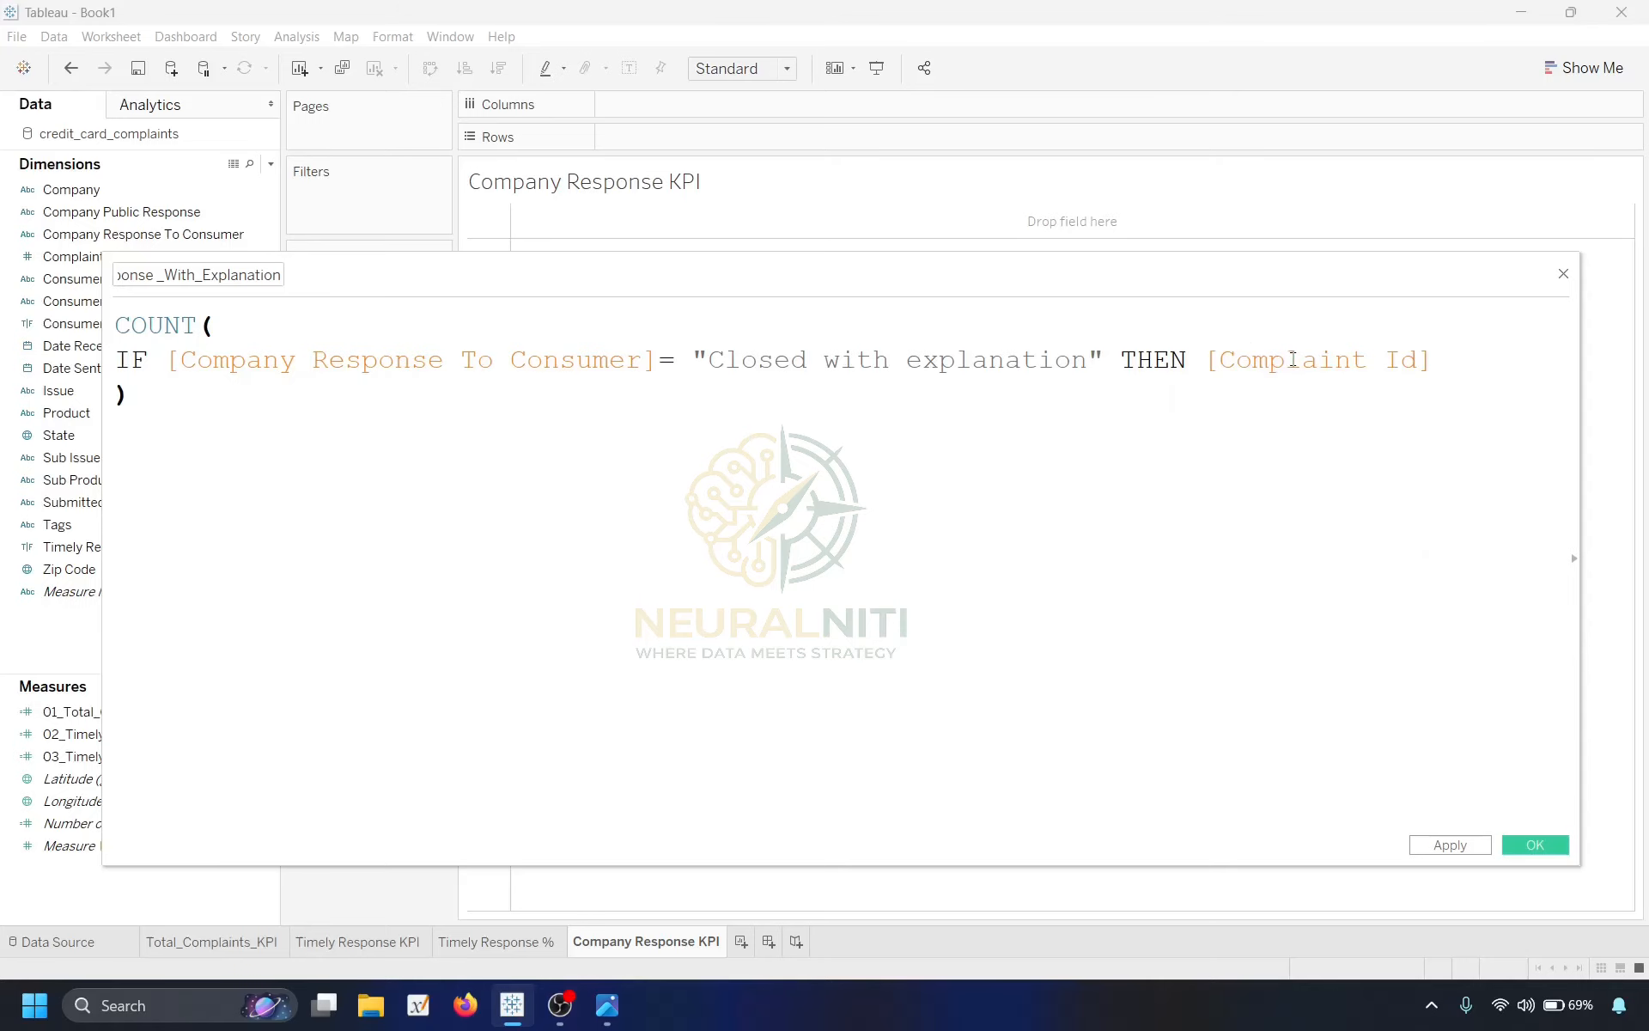
Close the IF expression with END and save the calculated field.
{"action": "left_click", "coordinate": [1372, 401]}
{"action": "left_click", "coordinate": [1467, 375]}
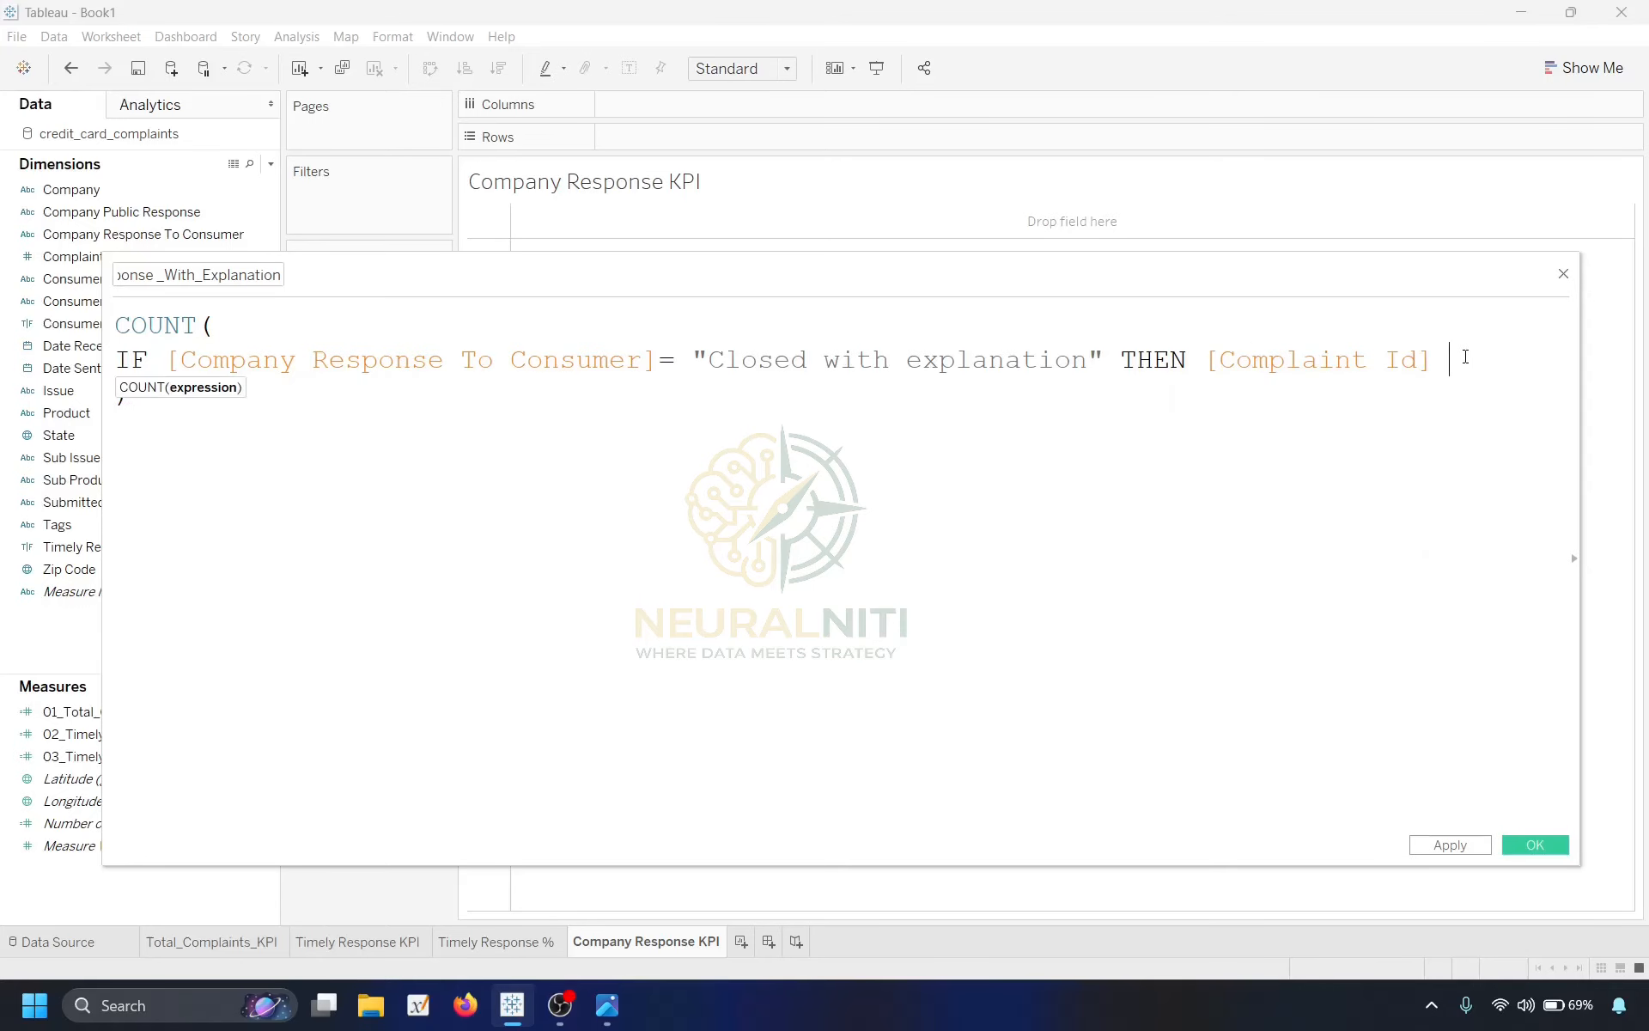
{"action": "type", "text": "E"}
{"action": "key", "text": "Down"}
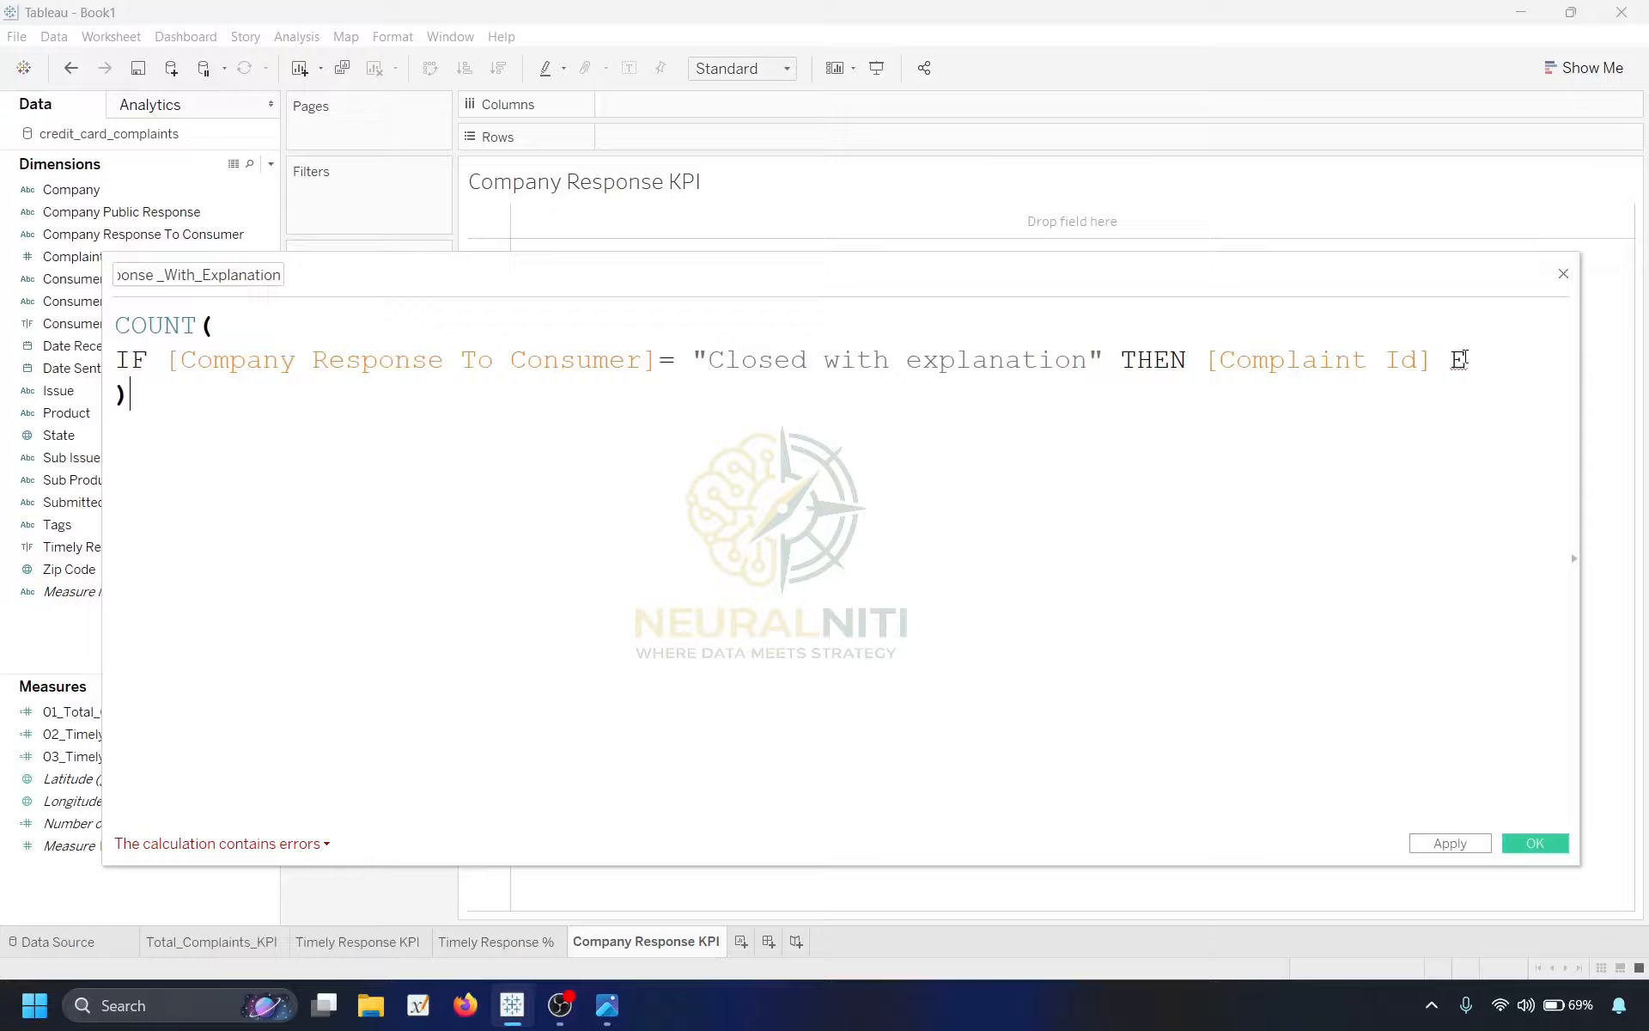
{"action": "left_click", "coordinate": [1465, 359]}
{"action": "type", "text": "N"}
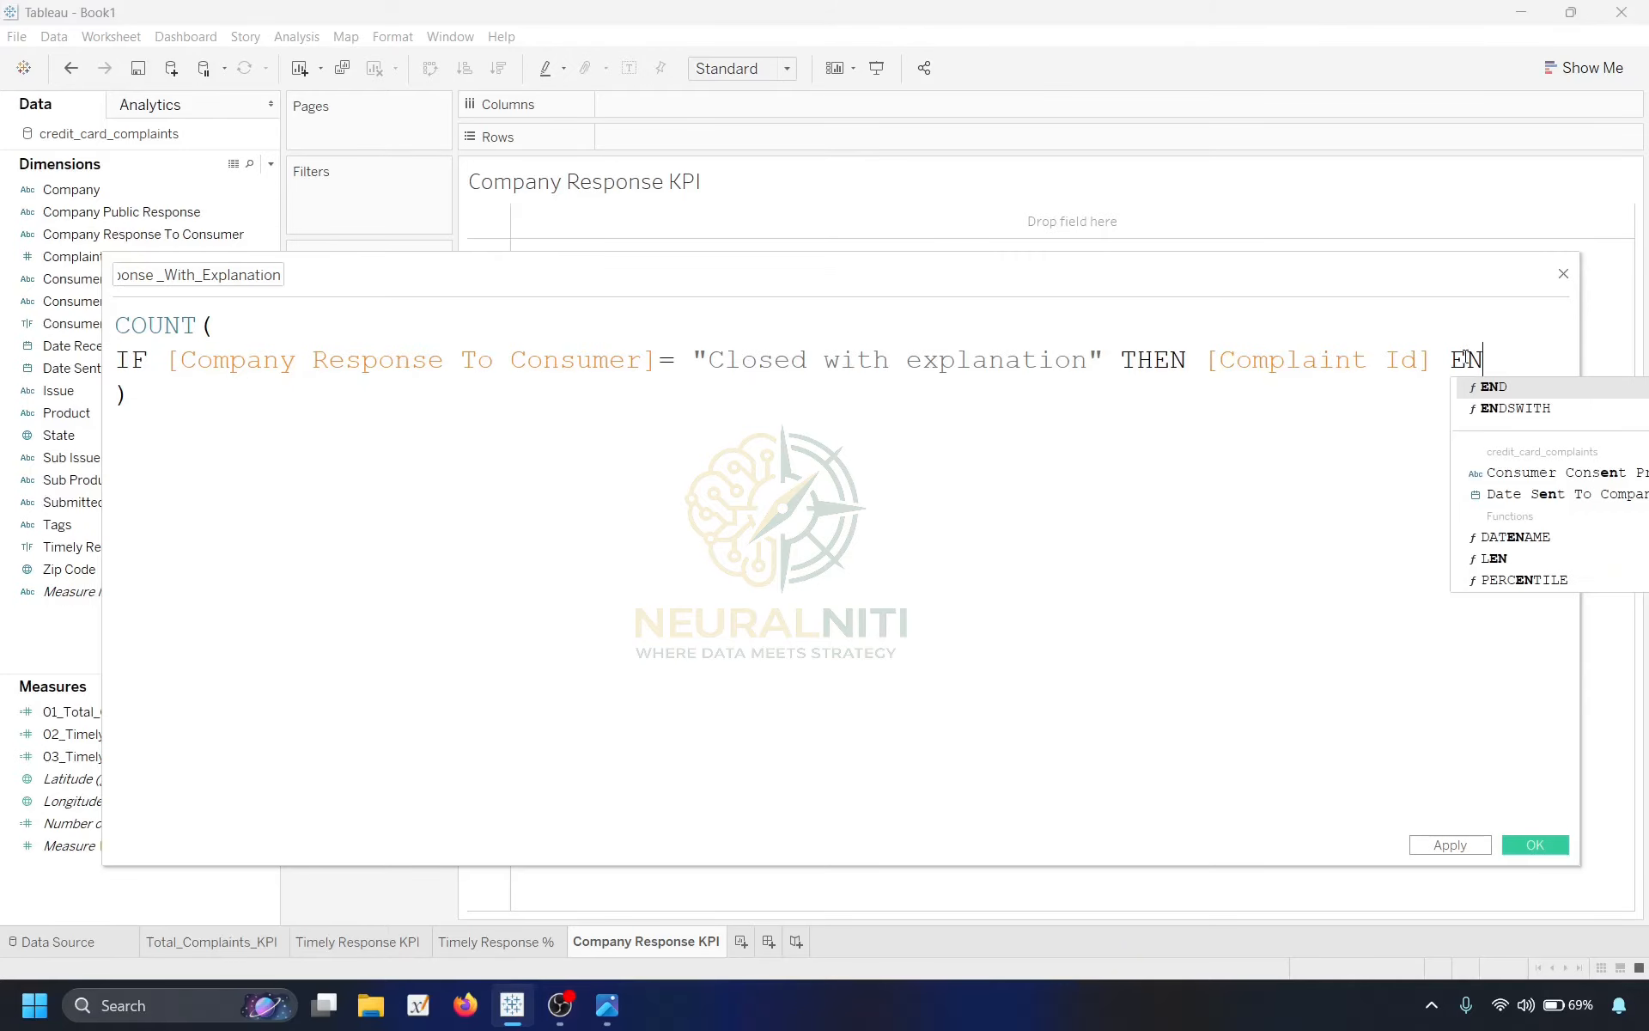
{"action": "key", "text": "Return"}
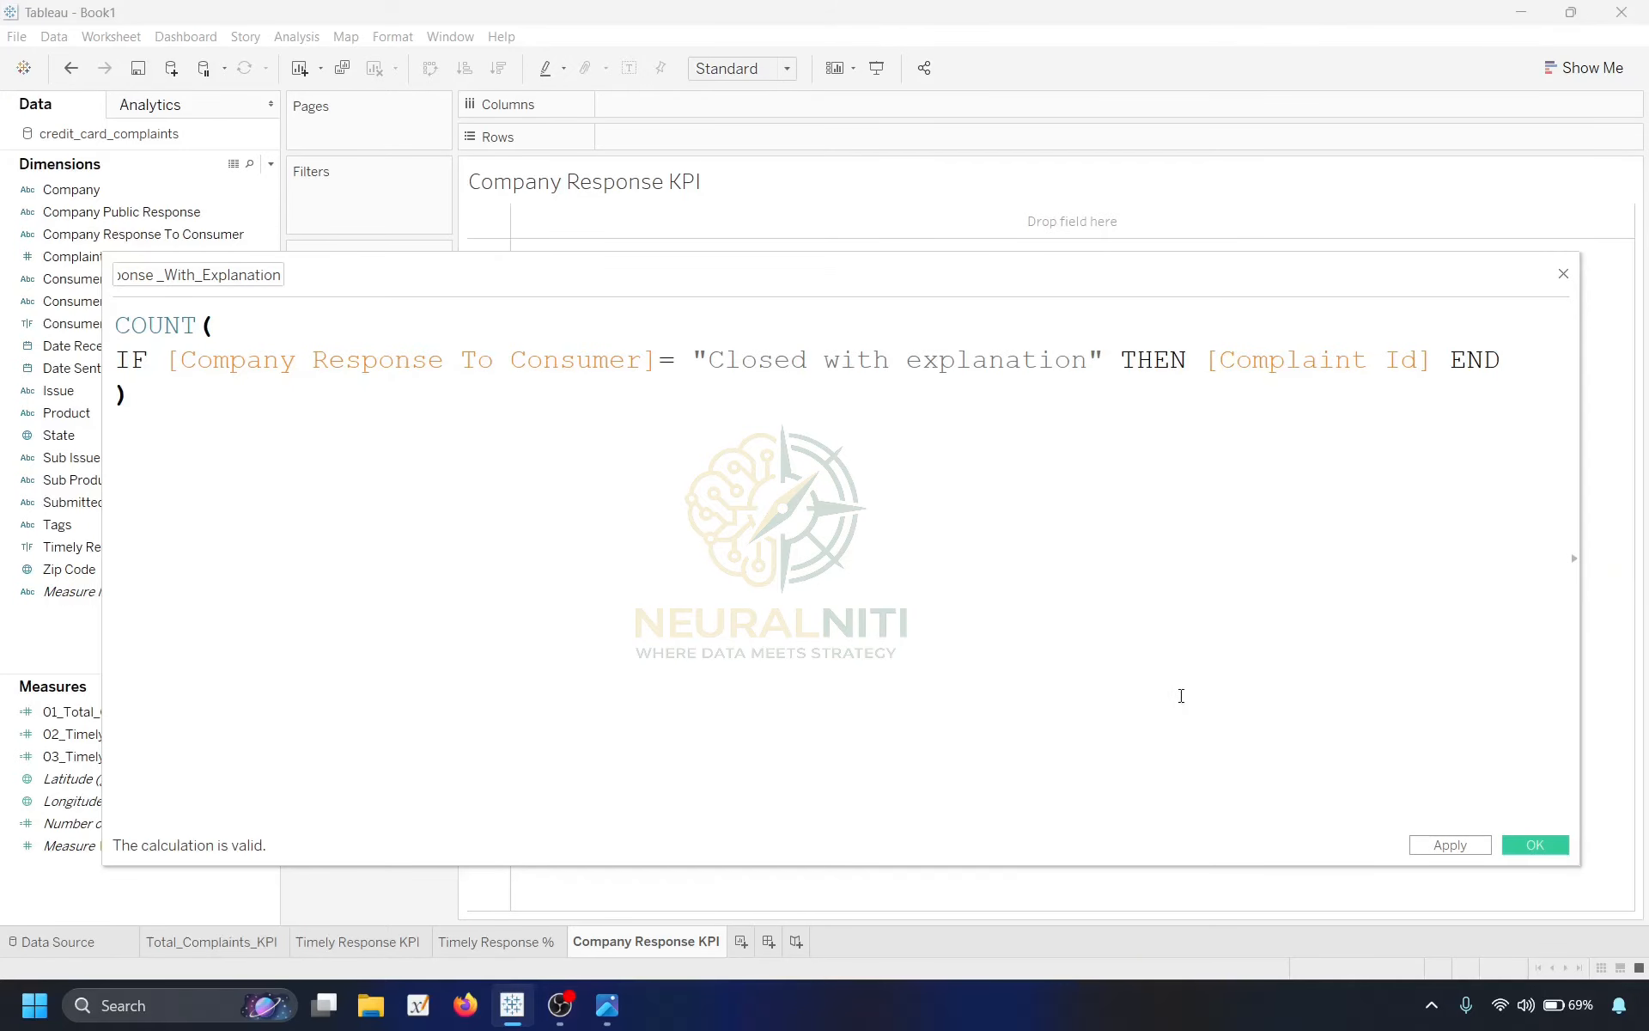
{"action": "left_click", "coordinate": [1528, 845]}
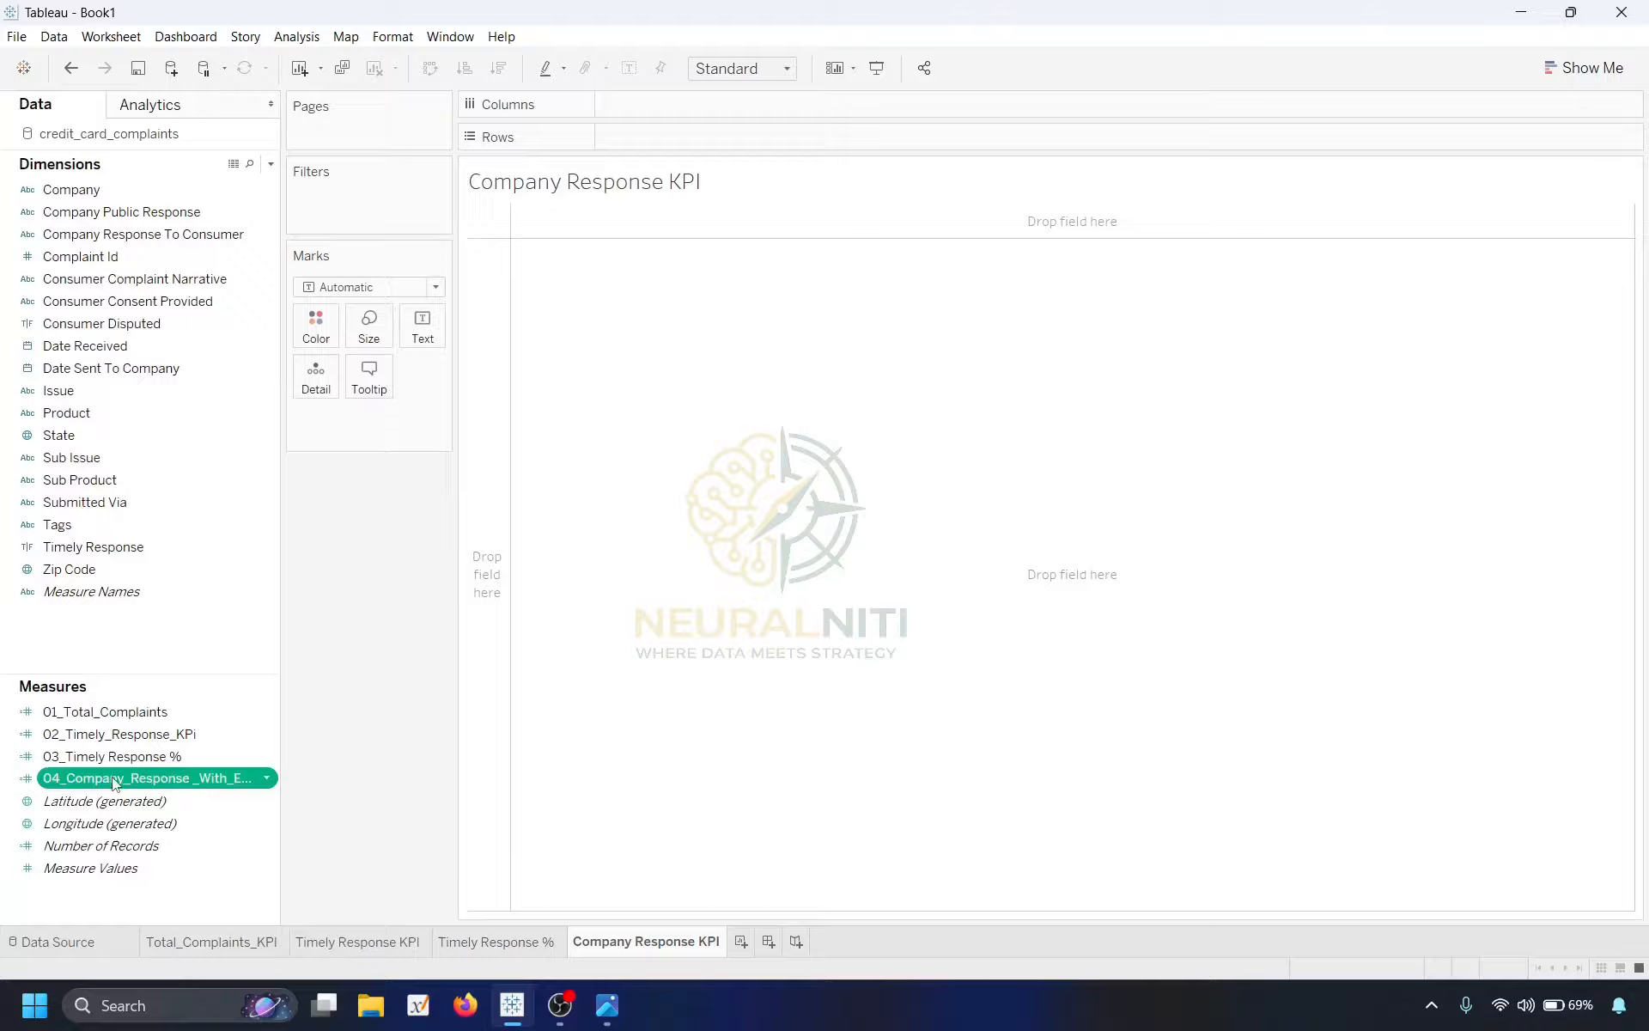
Show the 04_Company_Response _With_Explanation measure as text on the worksheet and fit it to Entire View.
{"action": "left_click_drag", "start_coordinate": [154, 778], "coordinate": [425, 333]}
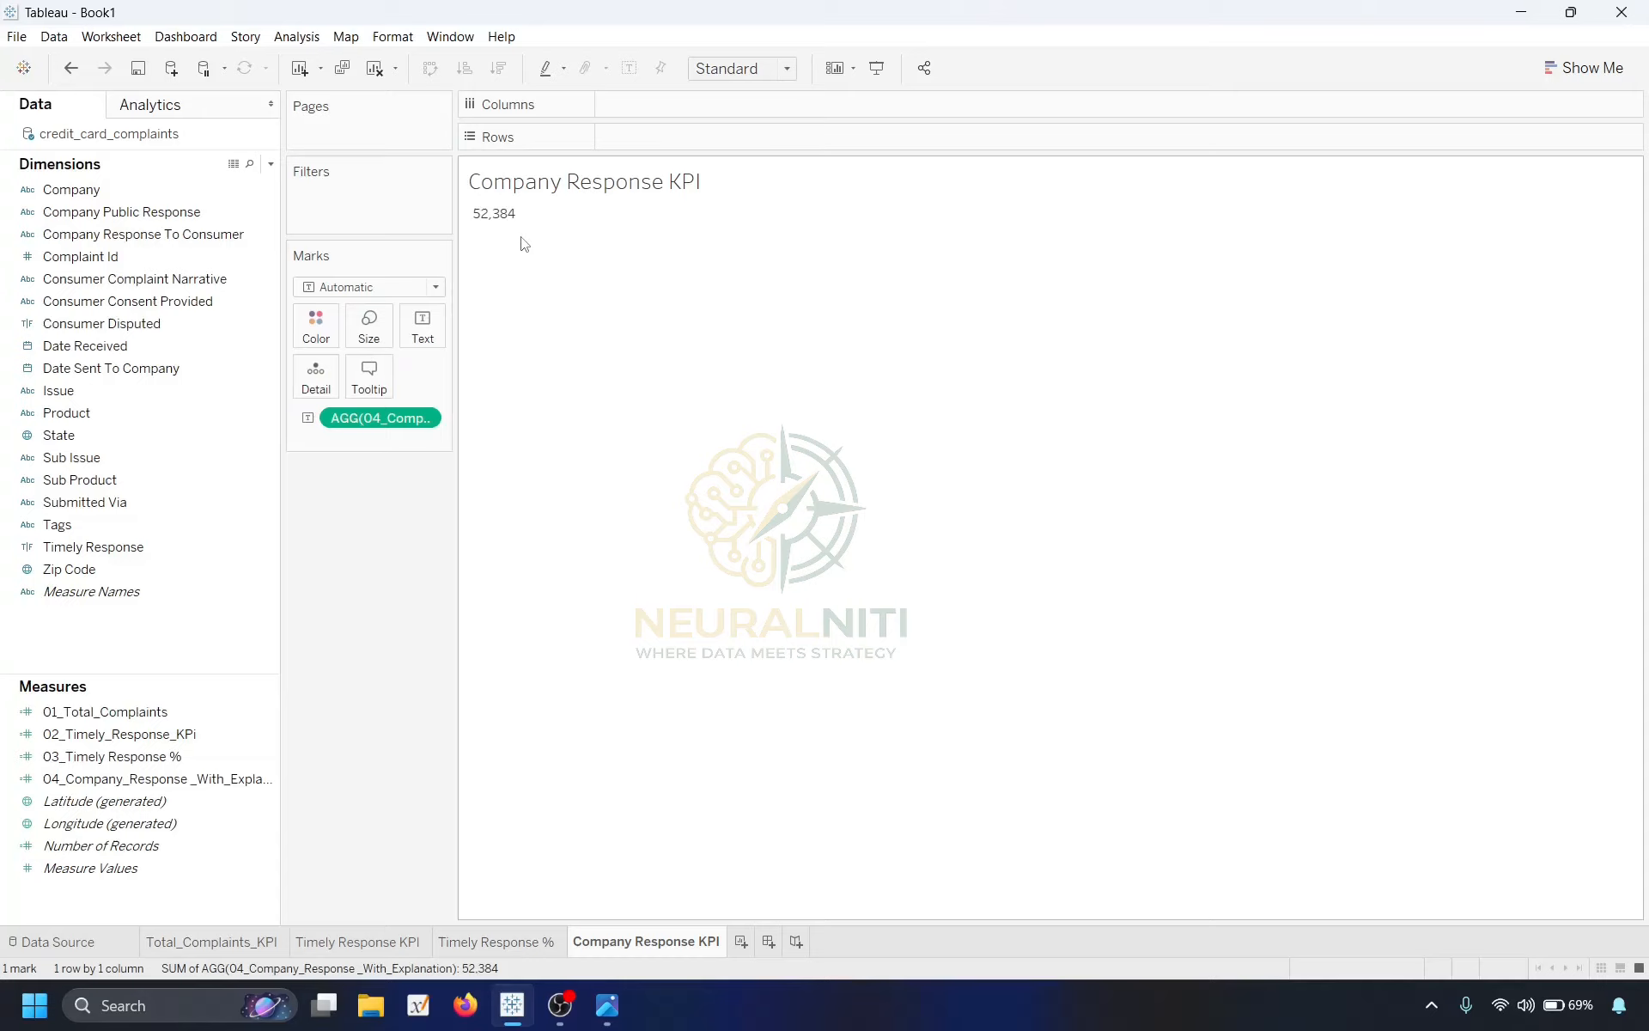
{"action": "left_click", "coordinate": [761, 69]}
{"action": "left_click", "coordinate": [749, 147]}
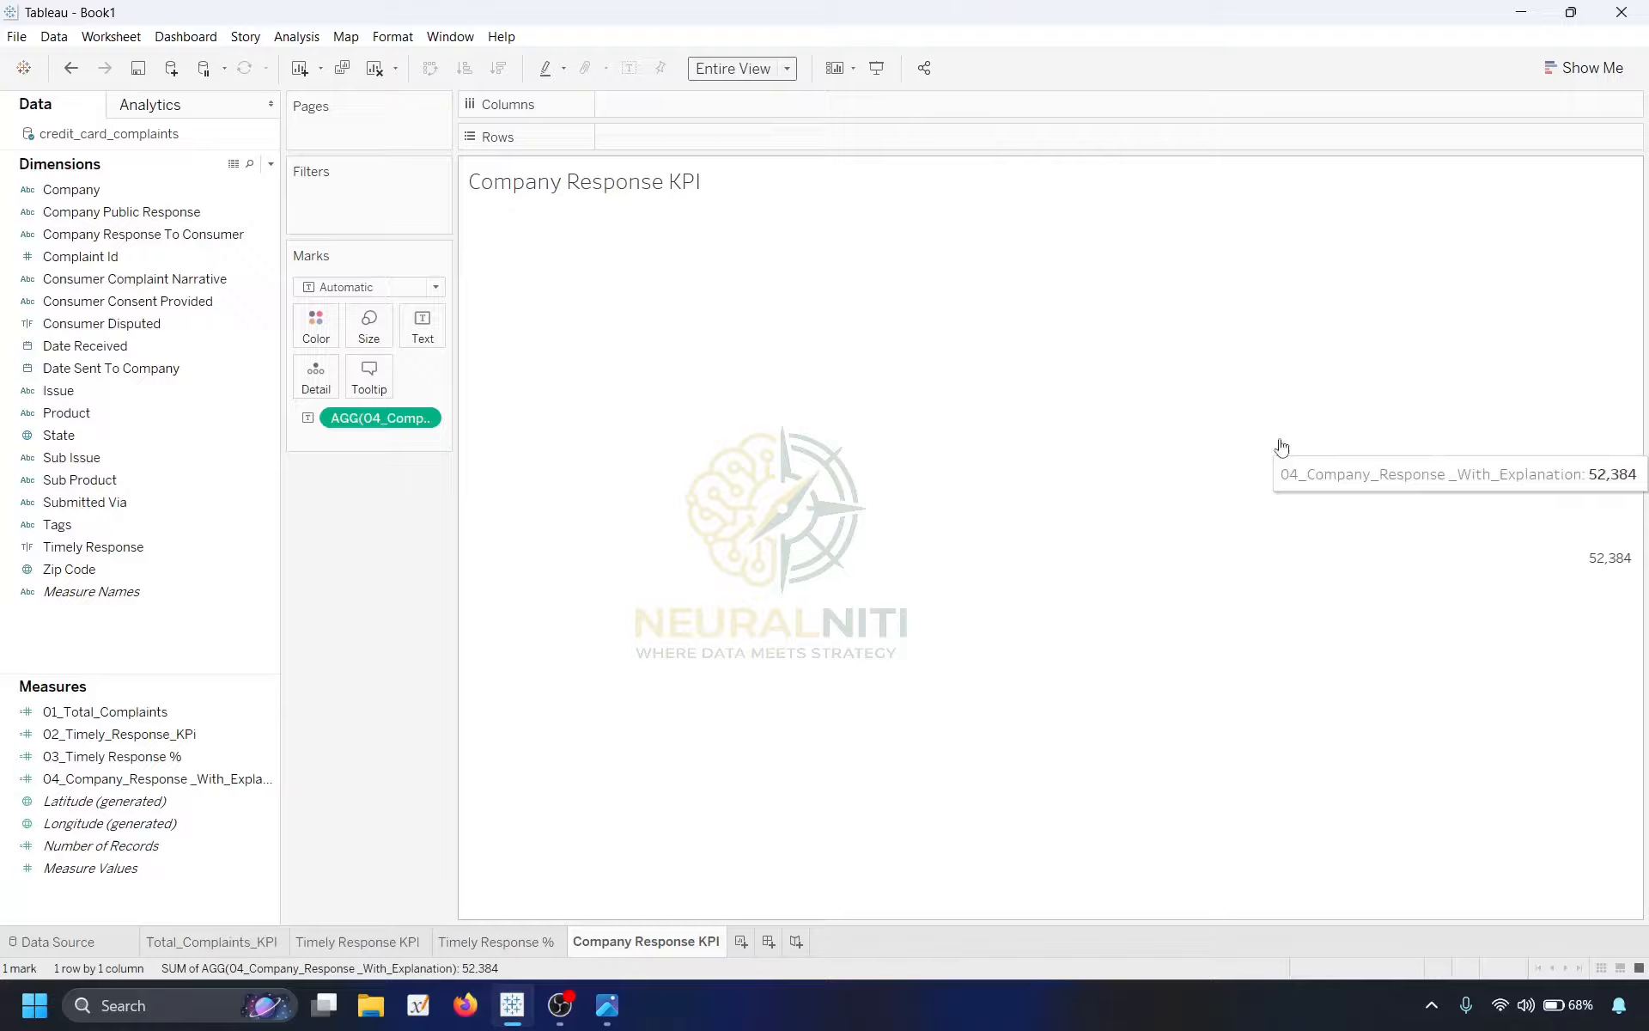
Centre the Company Response KPI label horizontally and format its text as bold, size 15.
{"action": "left_click", "coordinate": [422, 326]}
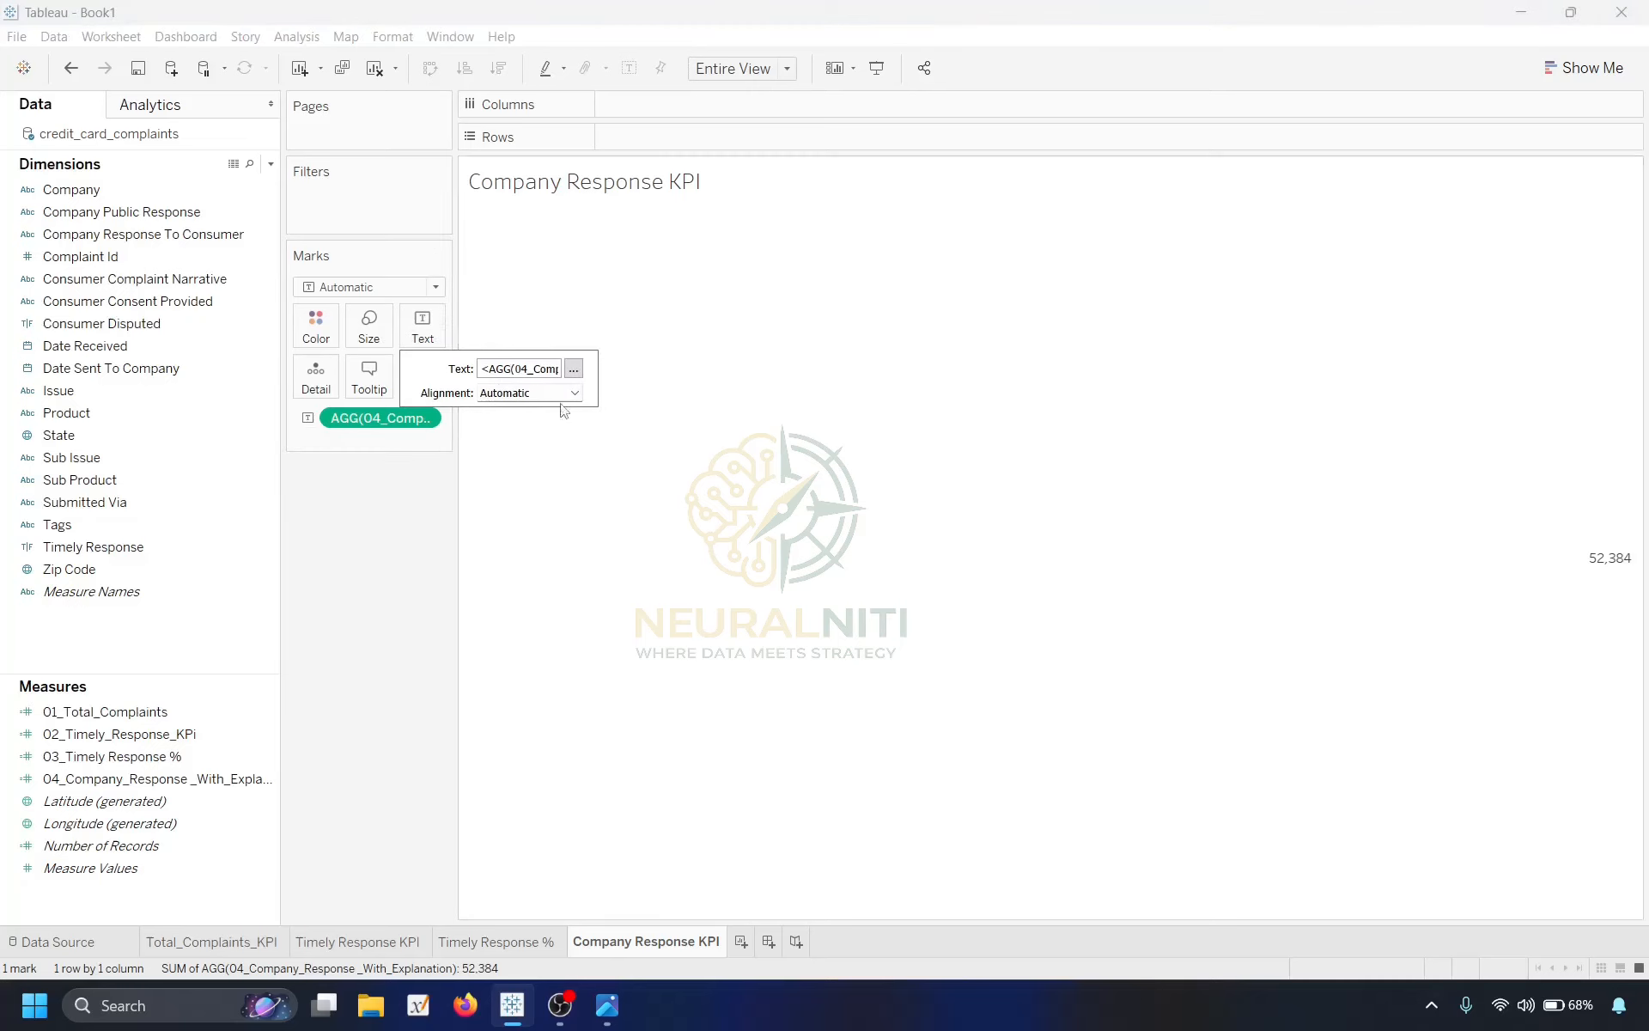
{"action": "left_click", "coordinate": [567, 393]}
{"action": "left_click", "coordinate": [527, 467]}
{"action": "left_click", "coordinate": [573, 370]}
{"action": "key", "text": "ctrl+a"}
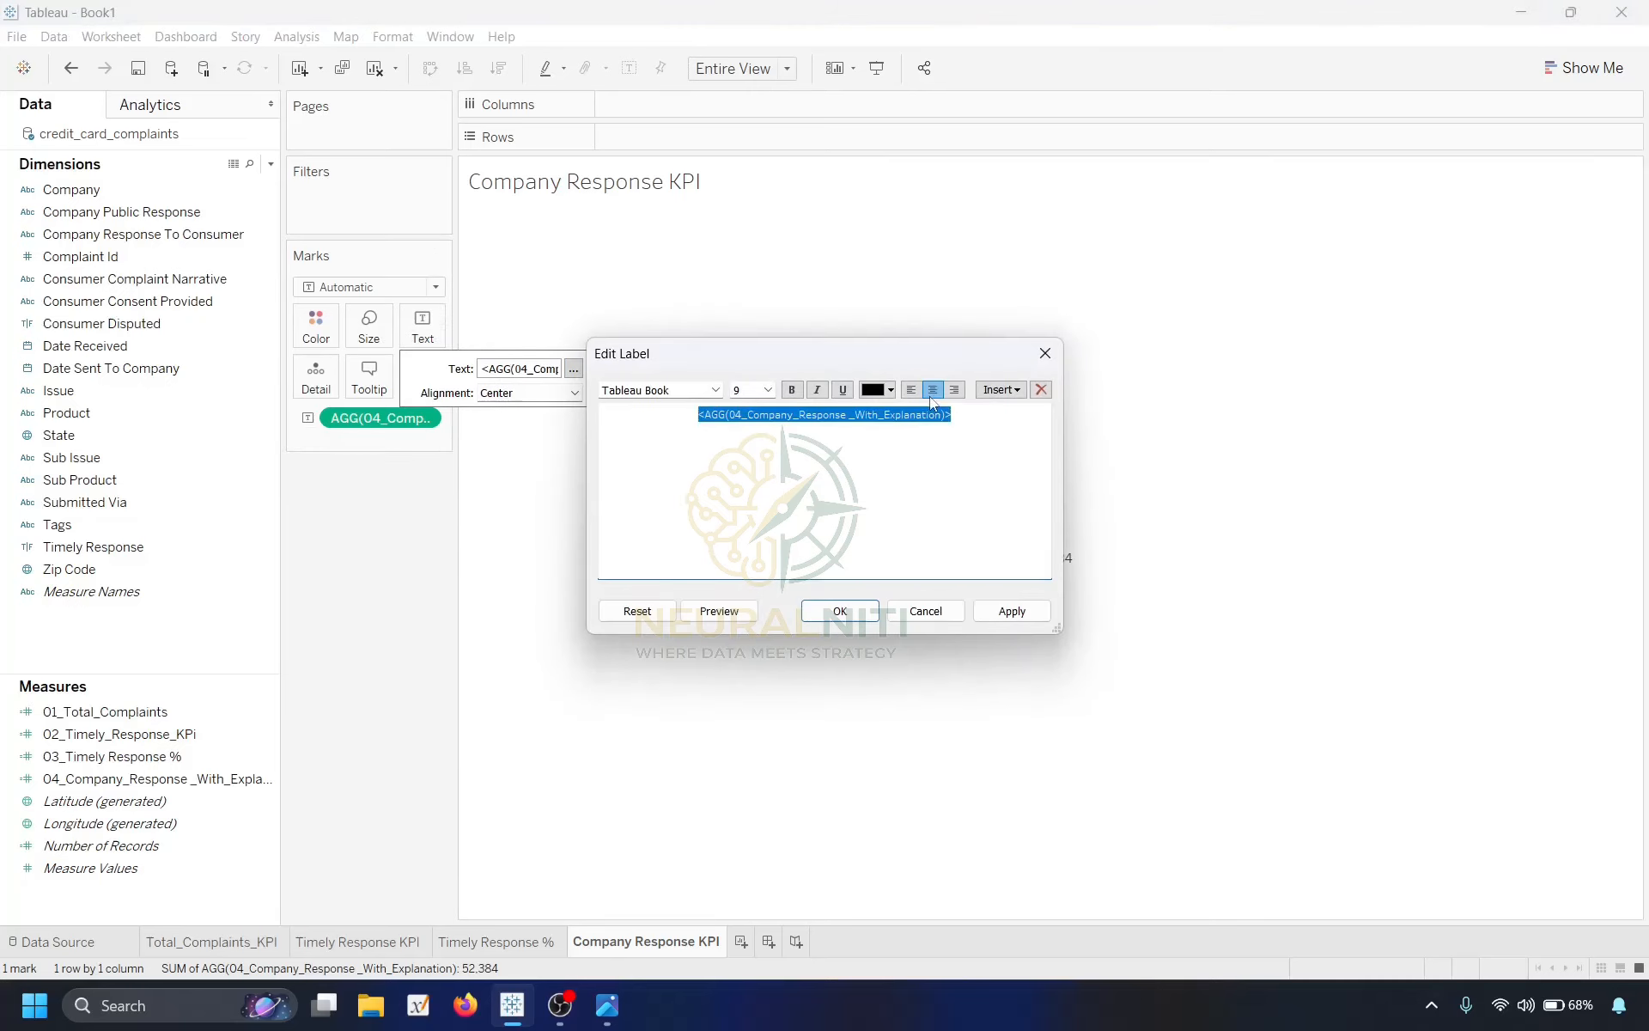
{"action": "left_click", "coordinate": [768, 390]}
{"action": "left_click", "coordinate": [749, 491]}
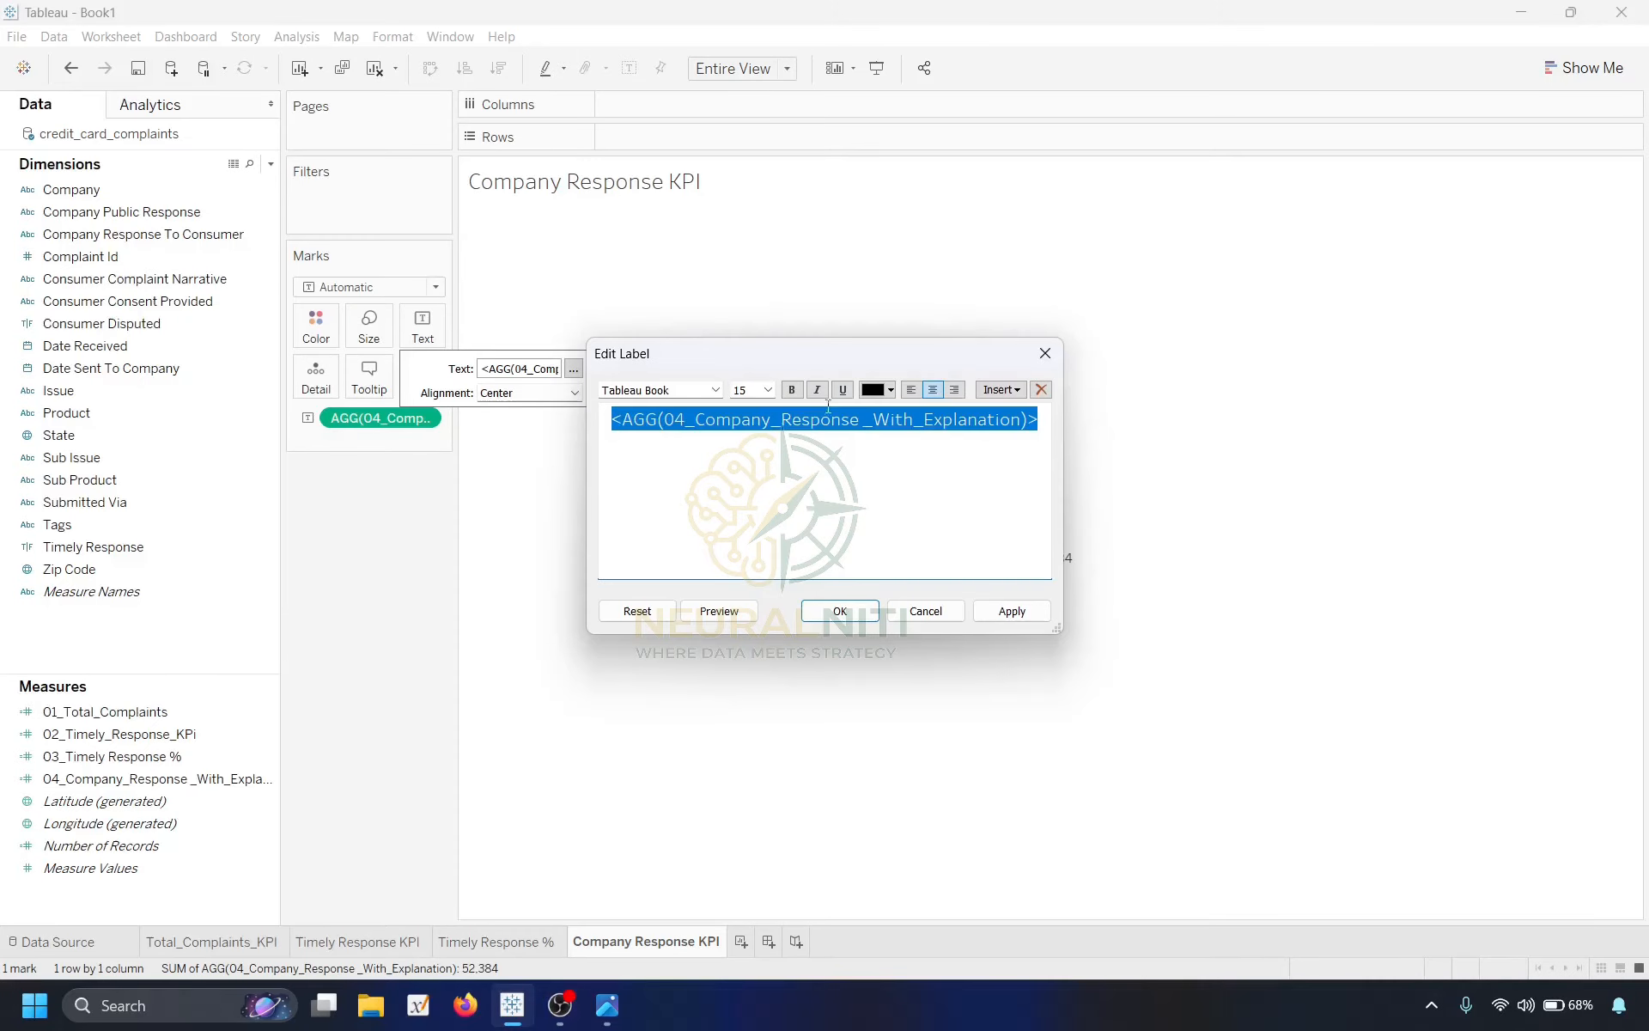
{"action": "left_click", "coordinate": [792, 390]}
{"action": "left_click", "coordinate": [1010, 611]}
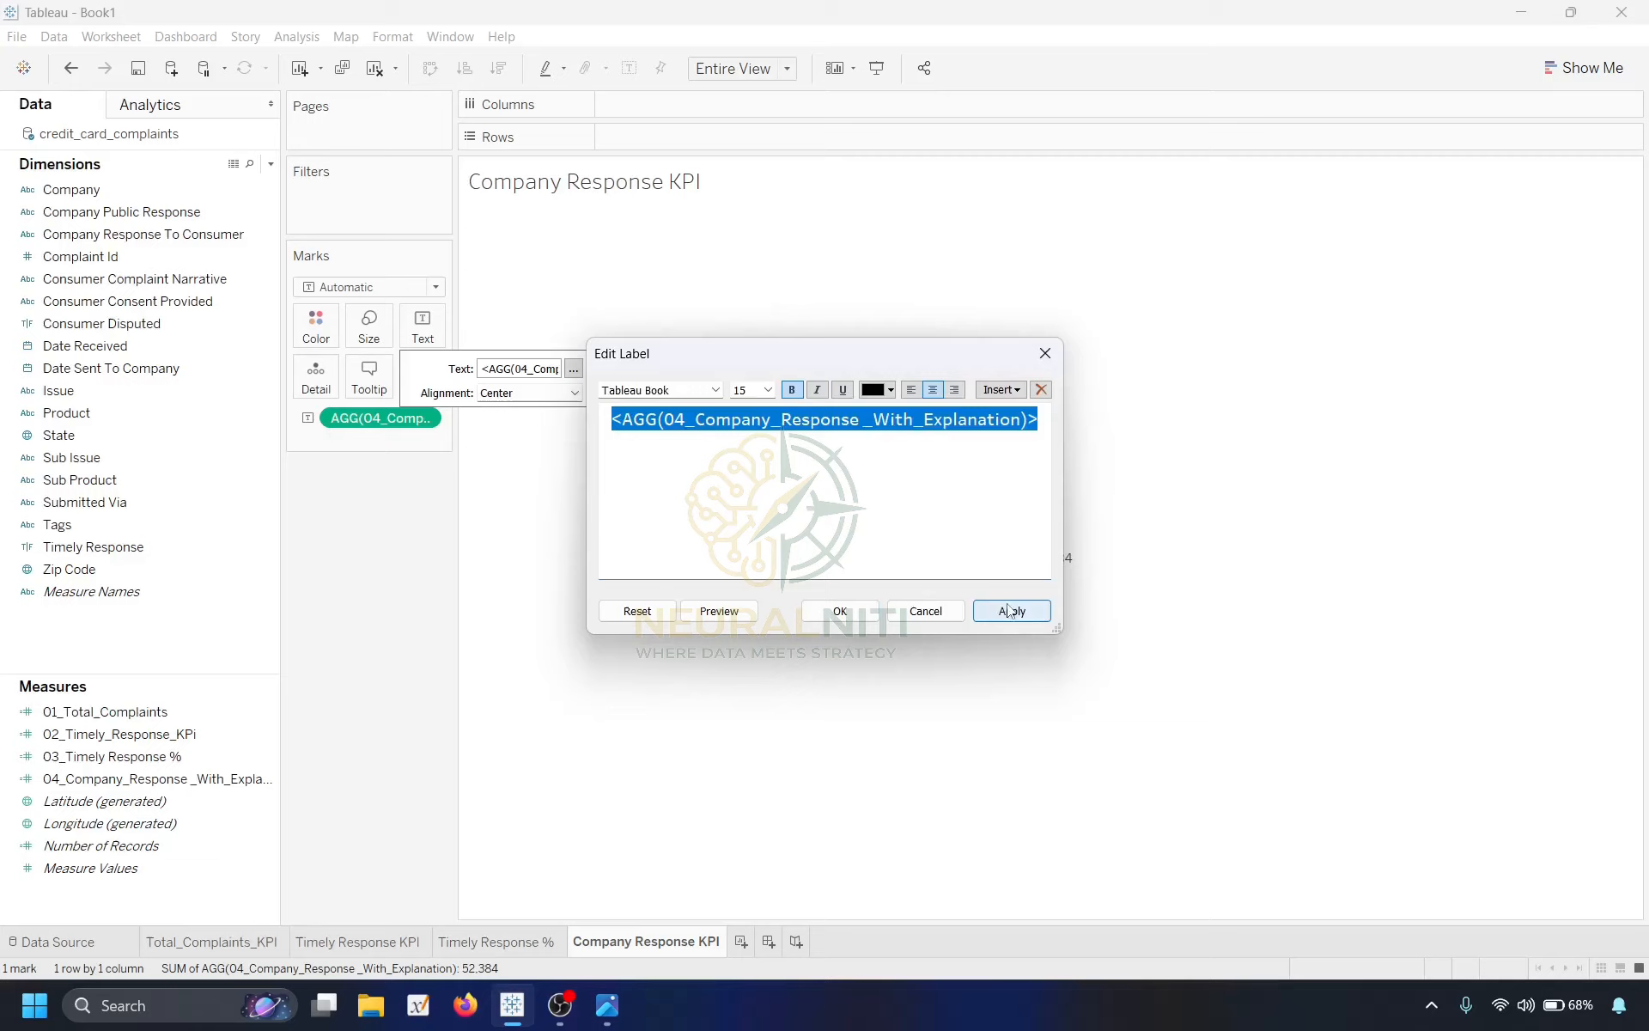
Confirm the label formatting and format the Company Response KPI worksheet title as centred, bold, size 16.
{"action": "left_click", "coordinate": [840, 611]}
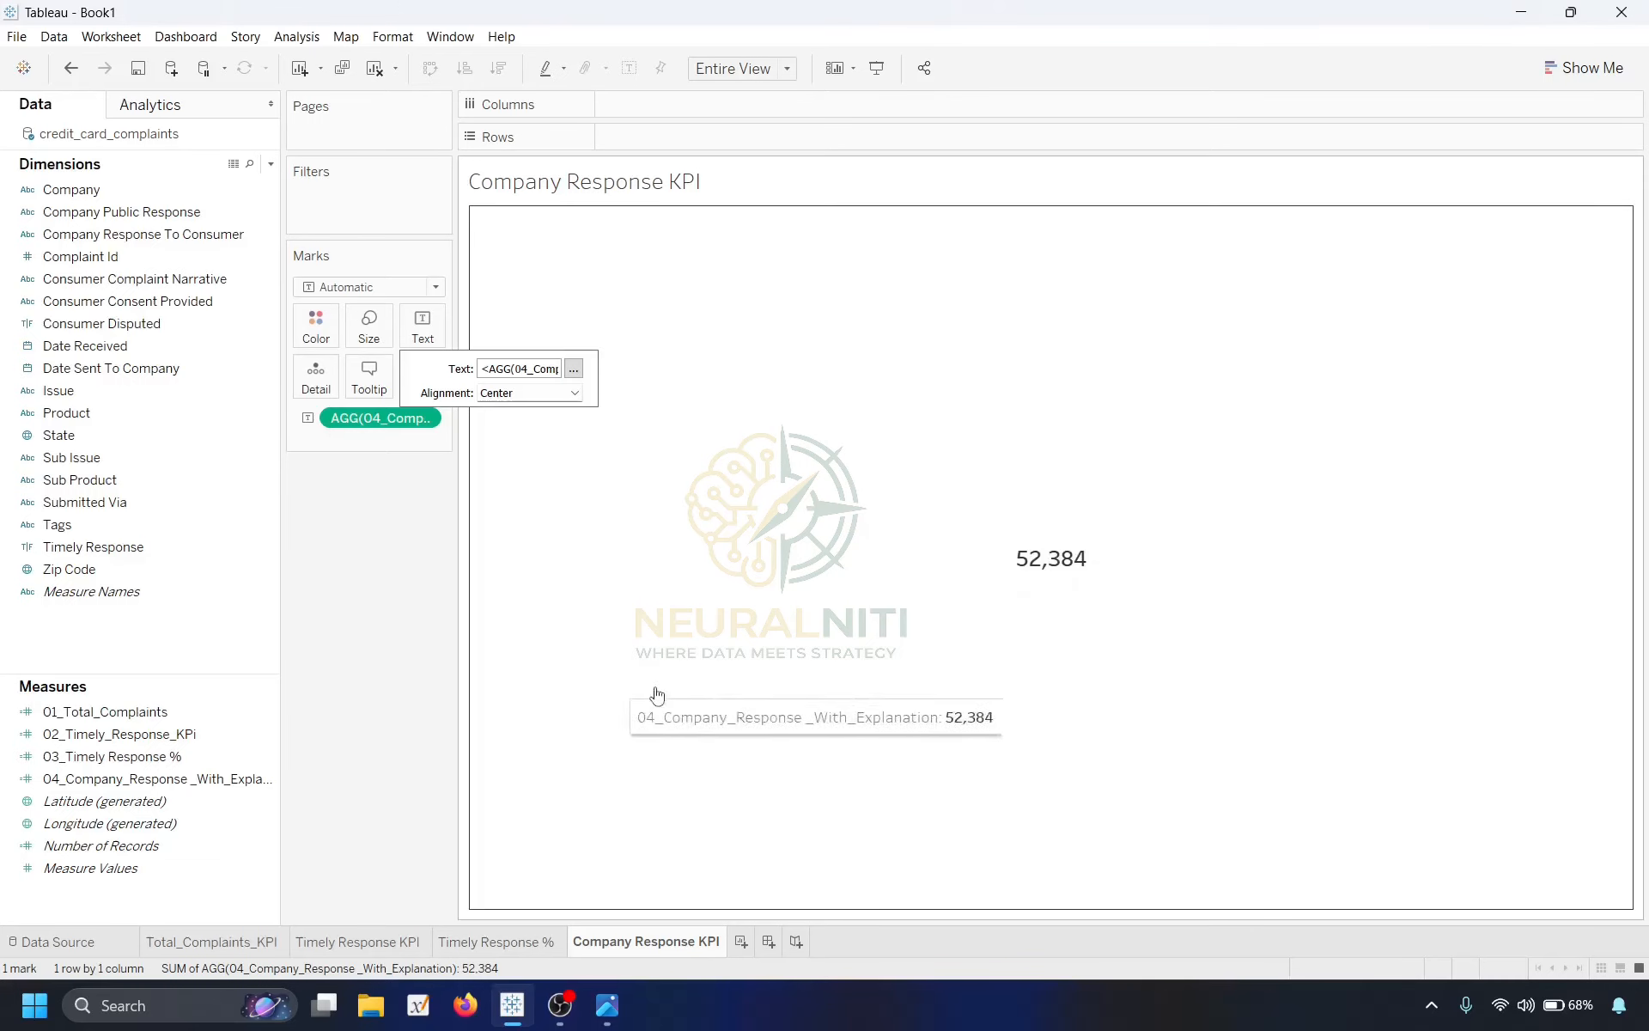
{"action": "double_click", "coordinate": [615, 196]}
{"action": "key", "text": "ctrl+a"}
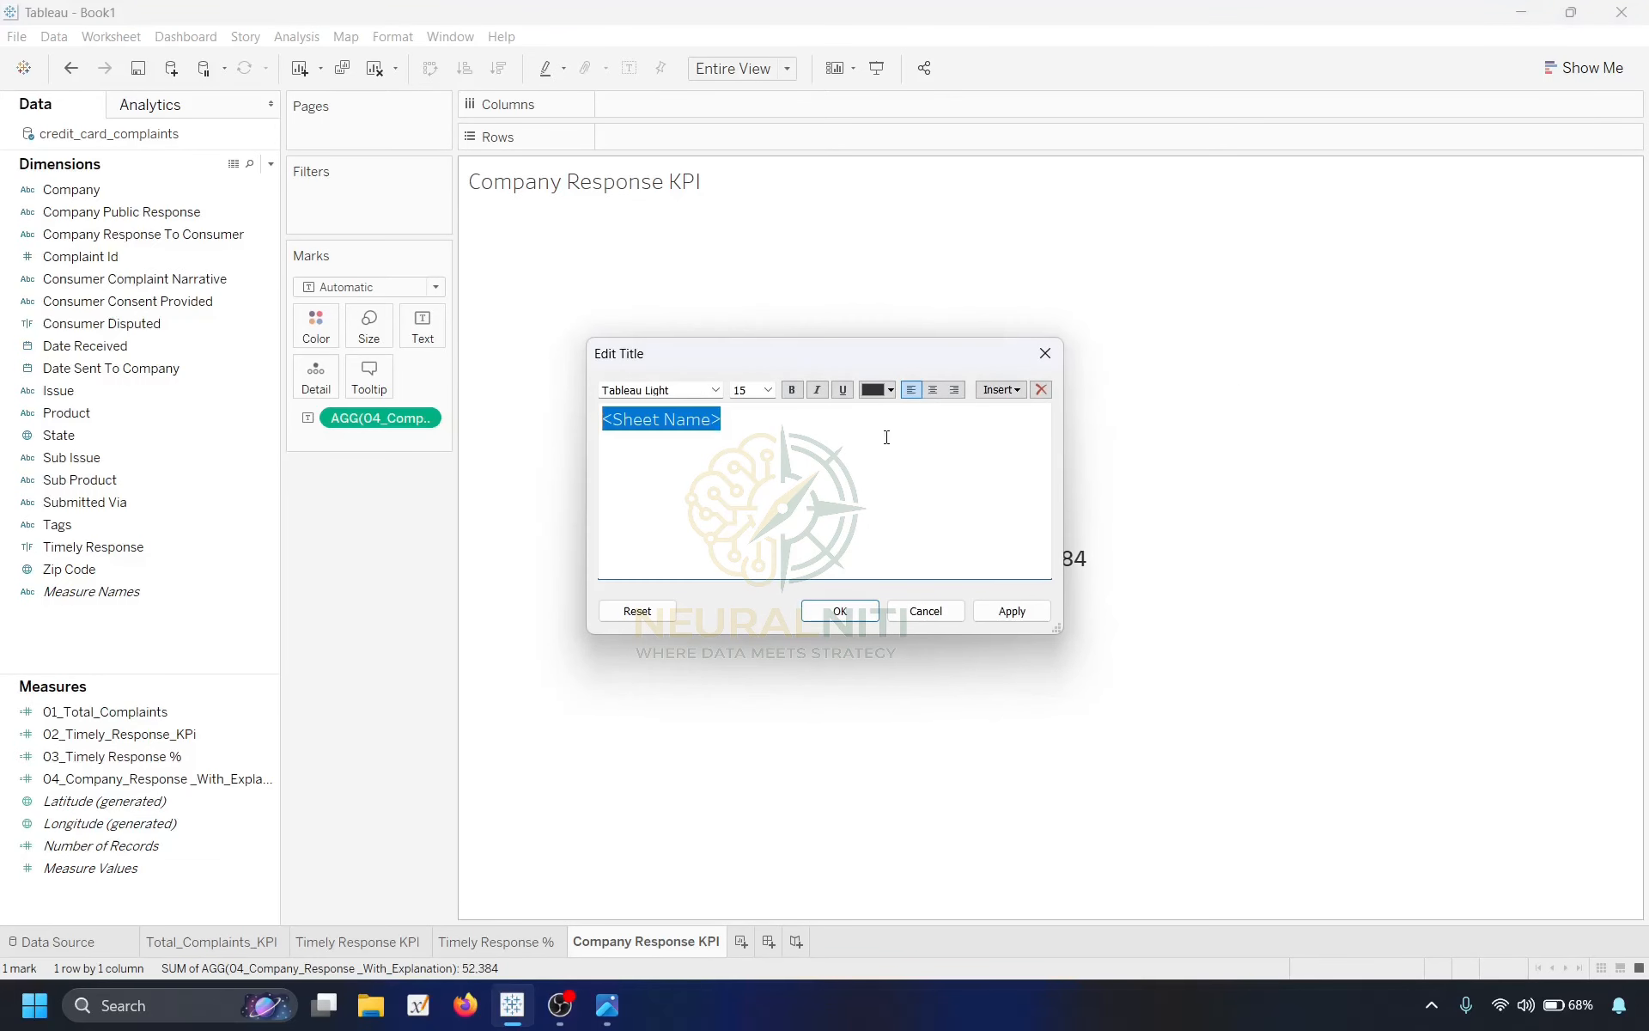
{"action": "left_click", "coordinate": [933, 390]}
{"action": "left_click", "coordinate": [764, 395]}
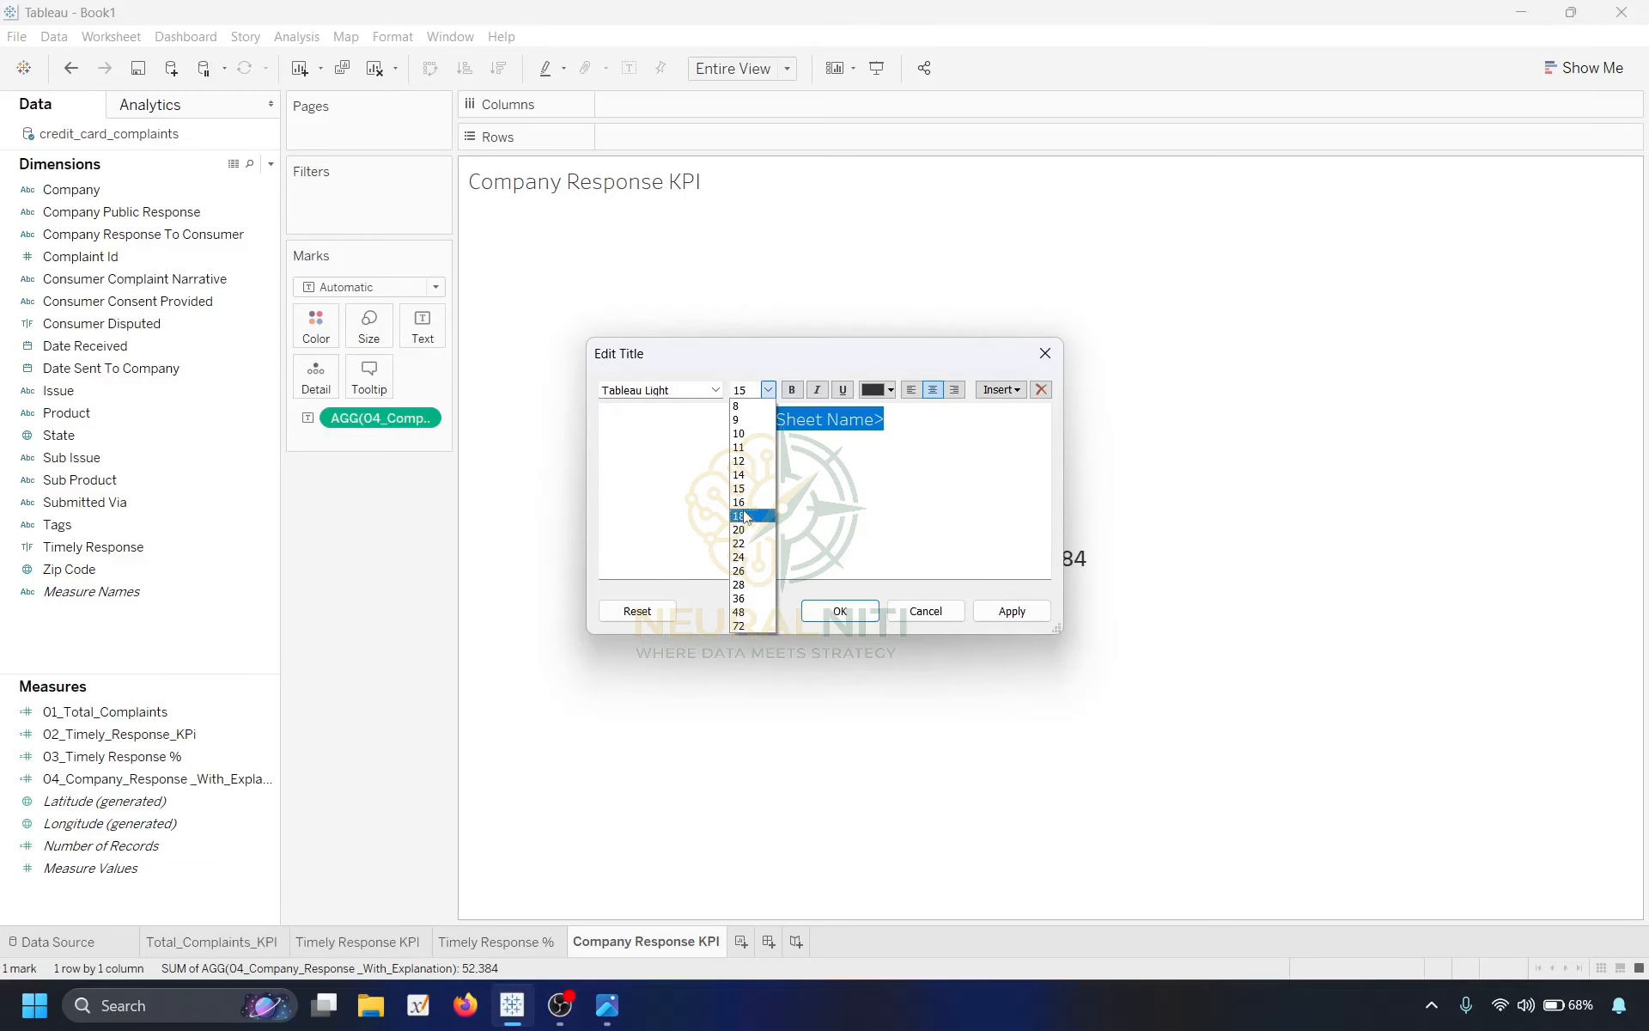
{"action": "left_click", "coordinate": [752, 510]}
{"action": "key", "text": "ctrl+b"}
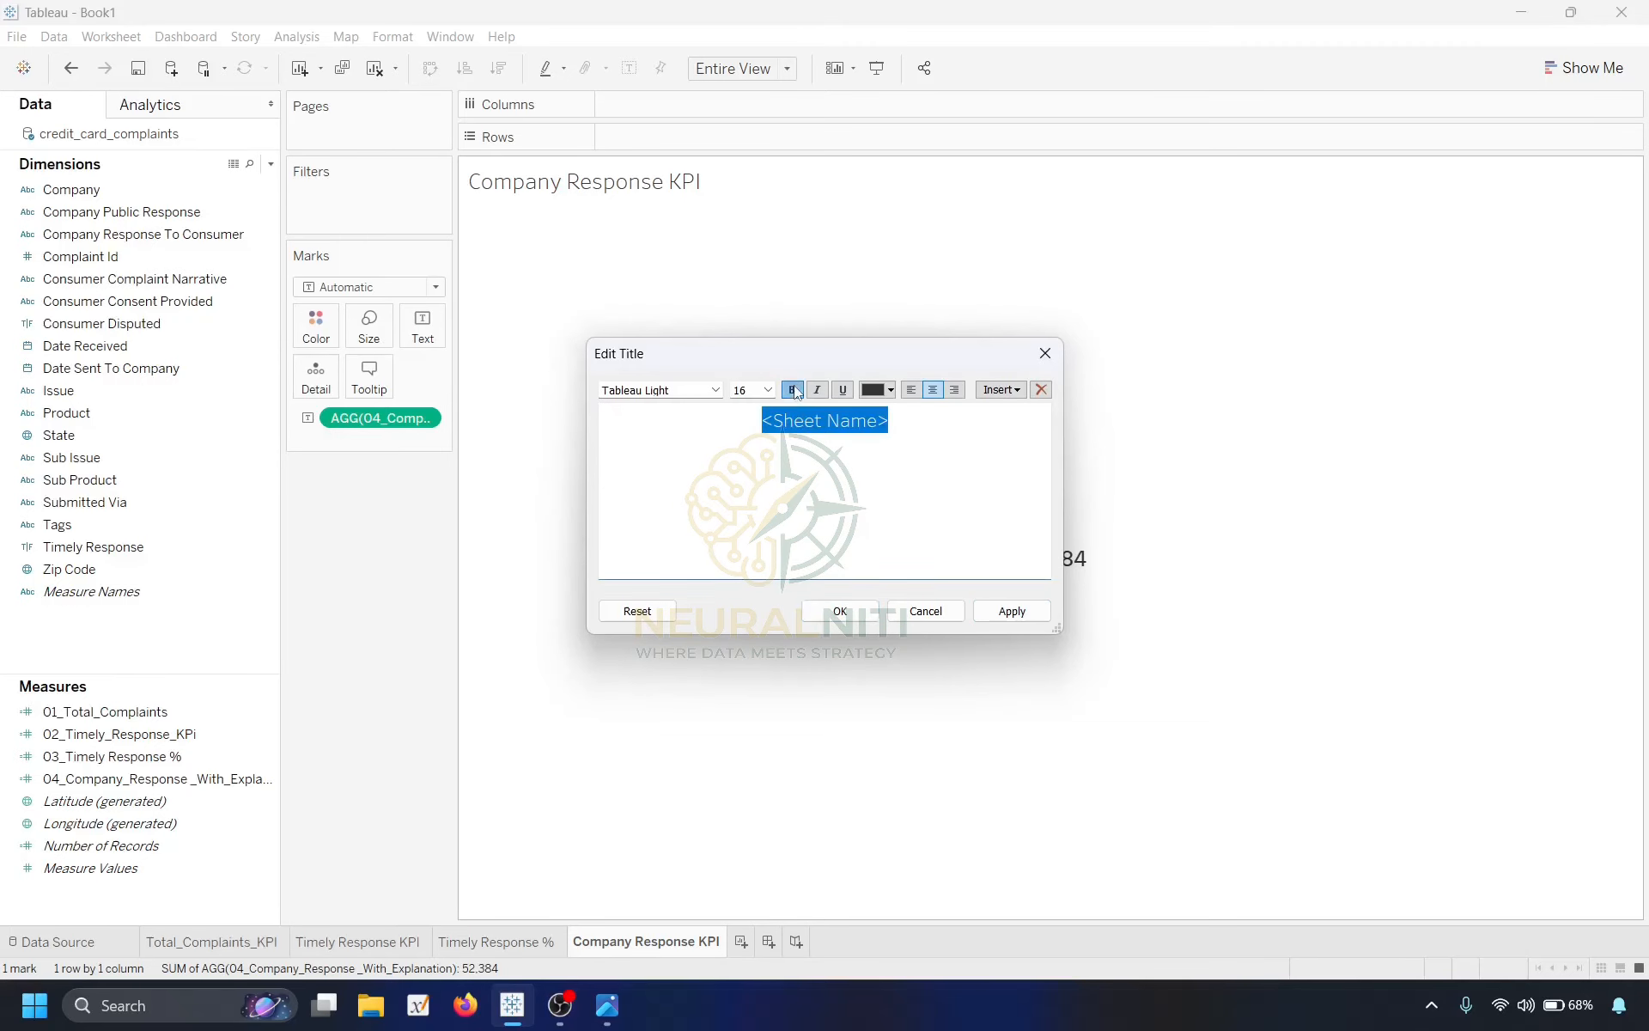
{"action": "left_click", "coordinate": [1003, 610]}
{"action": "left_click", "coordinate": [840, 610]}
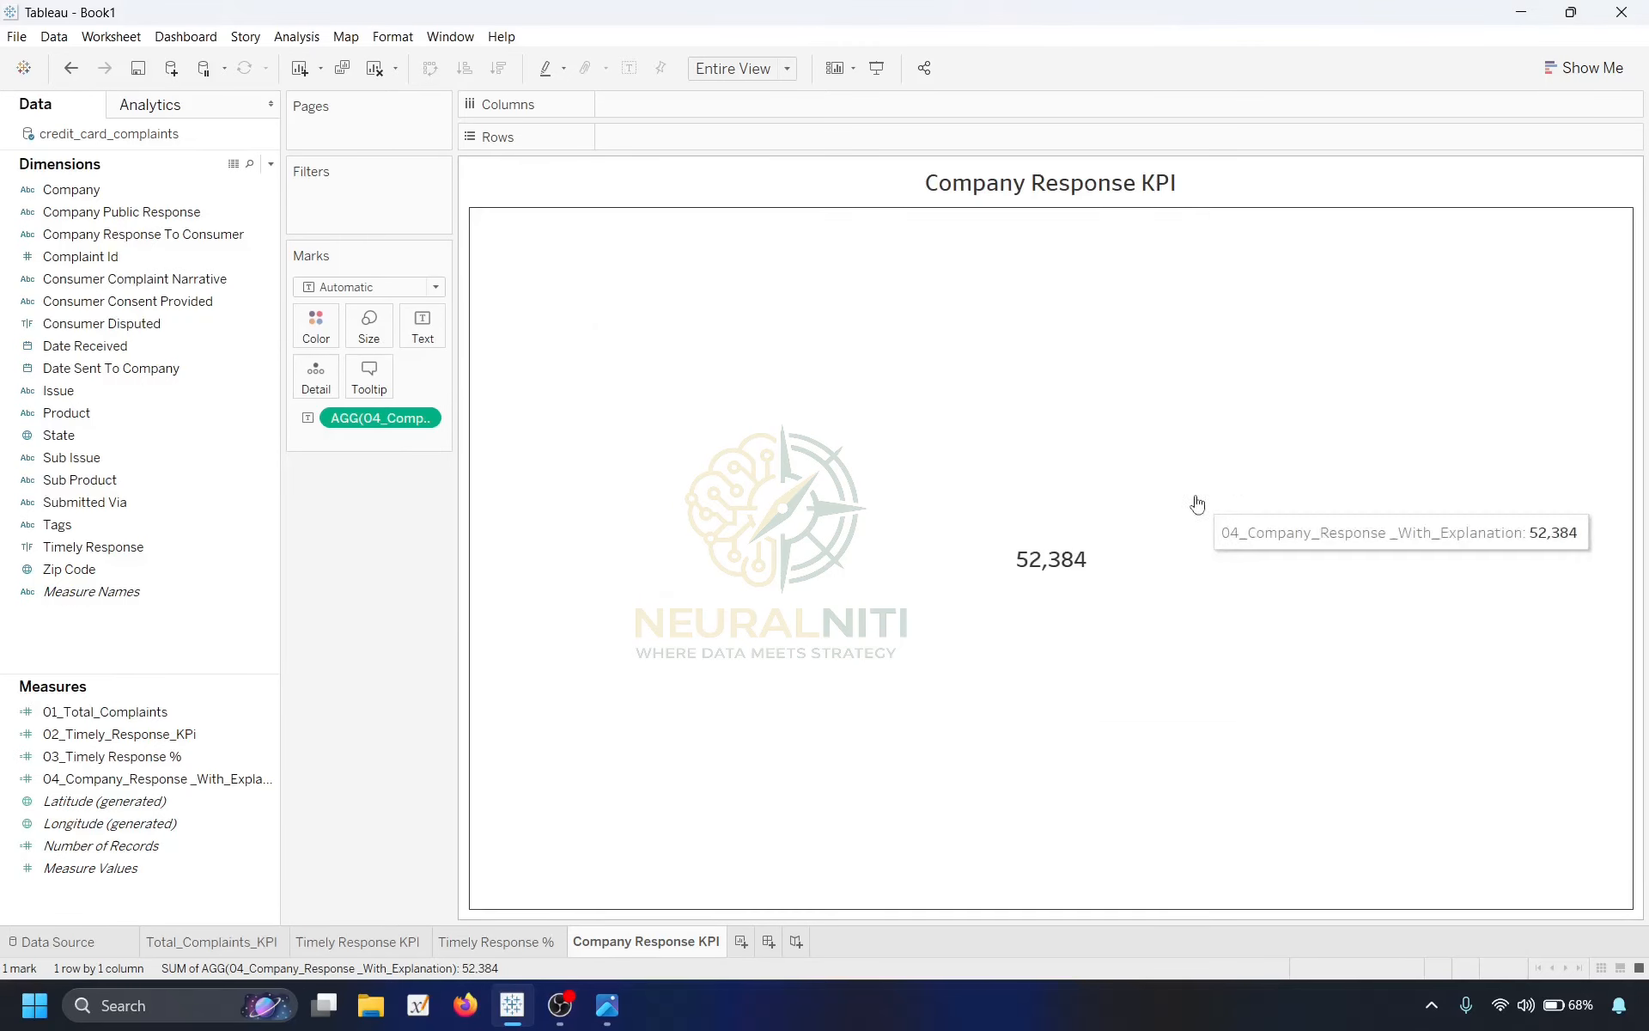
Set the title of the Total_Complaints_KPI worksheet to font size 16.
{"action": "left_click", "coordinate": [225, 948]}
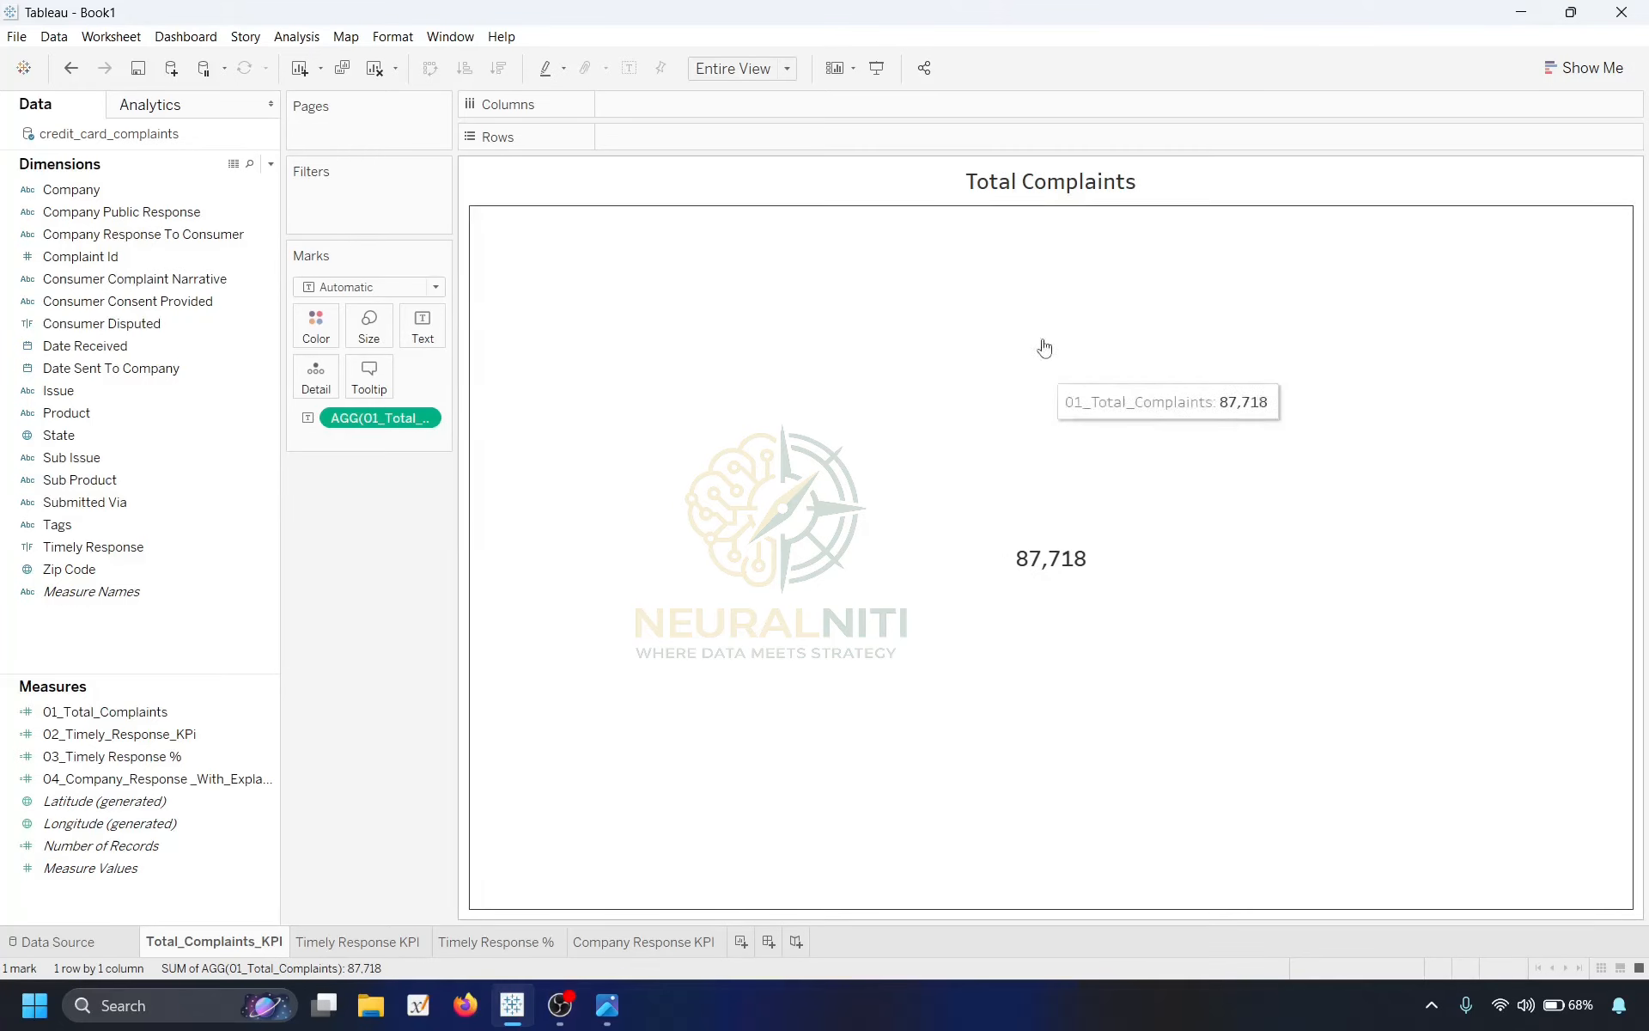
{"action": "right_click", "coordinate": [1005, 201]}
{"action": "double_click", "coordinate": [935, 190]}
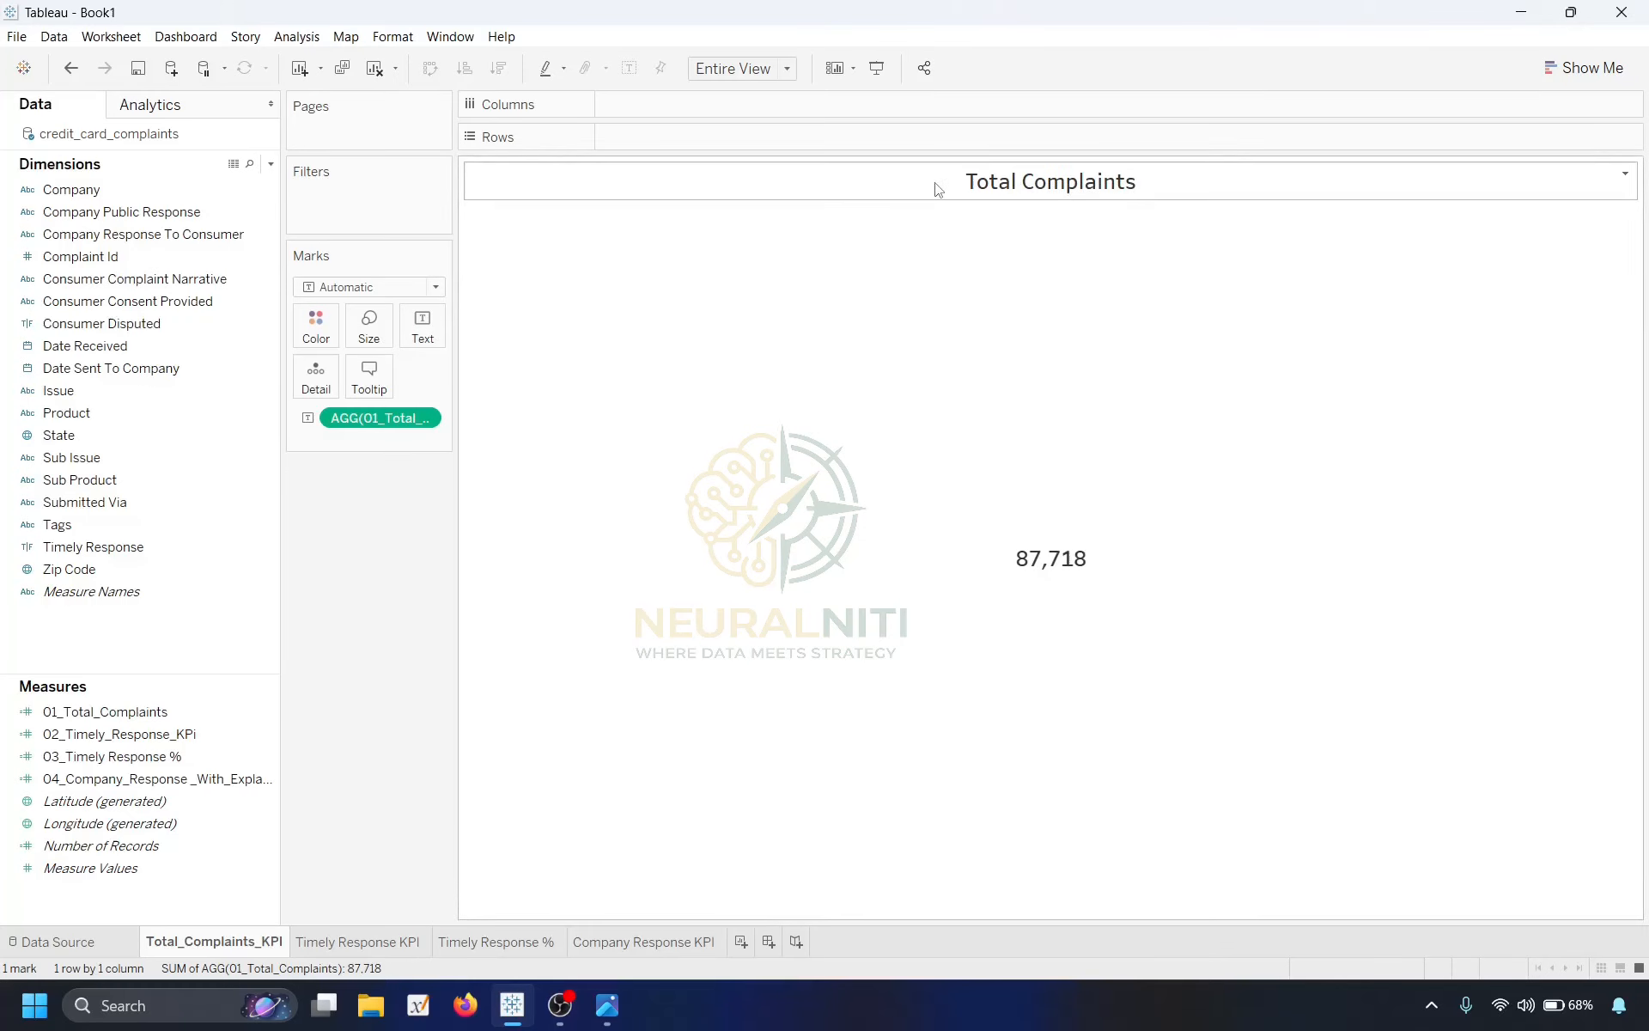
{"action": "left_click_drag", "start_coordinate": [898, 419], "coordinate": [748, 395]}
{"action": "left_click", "coordinate": [767, 389]}
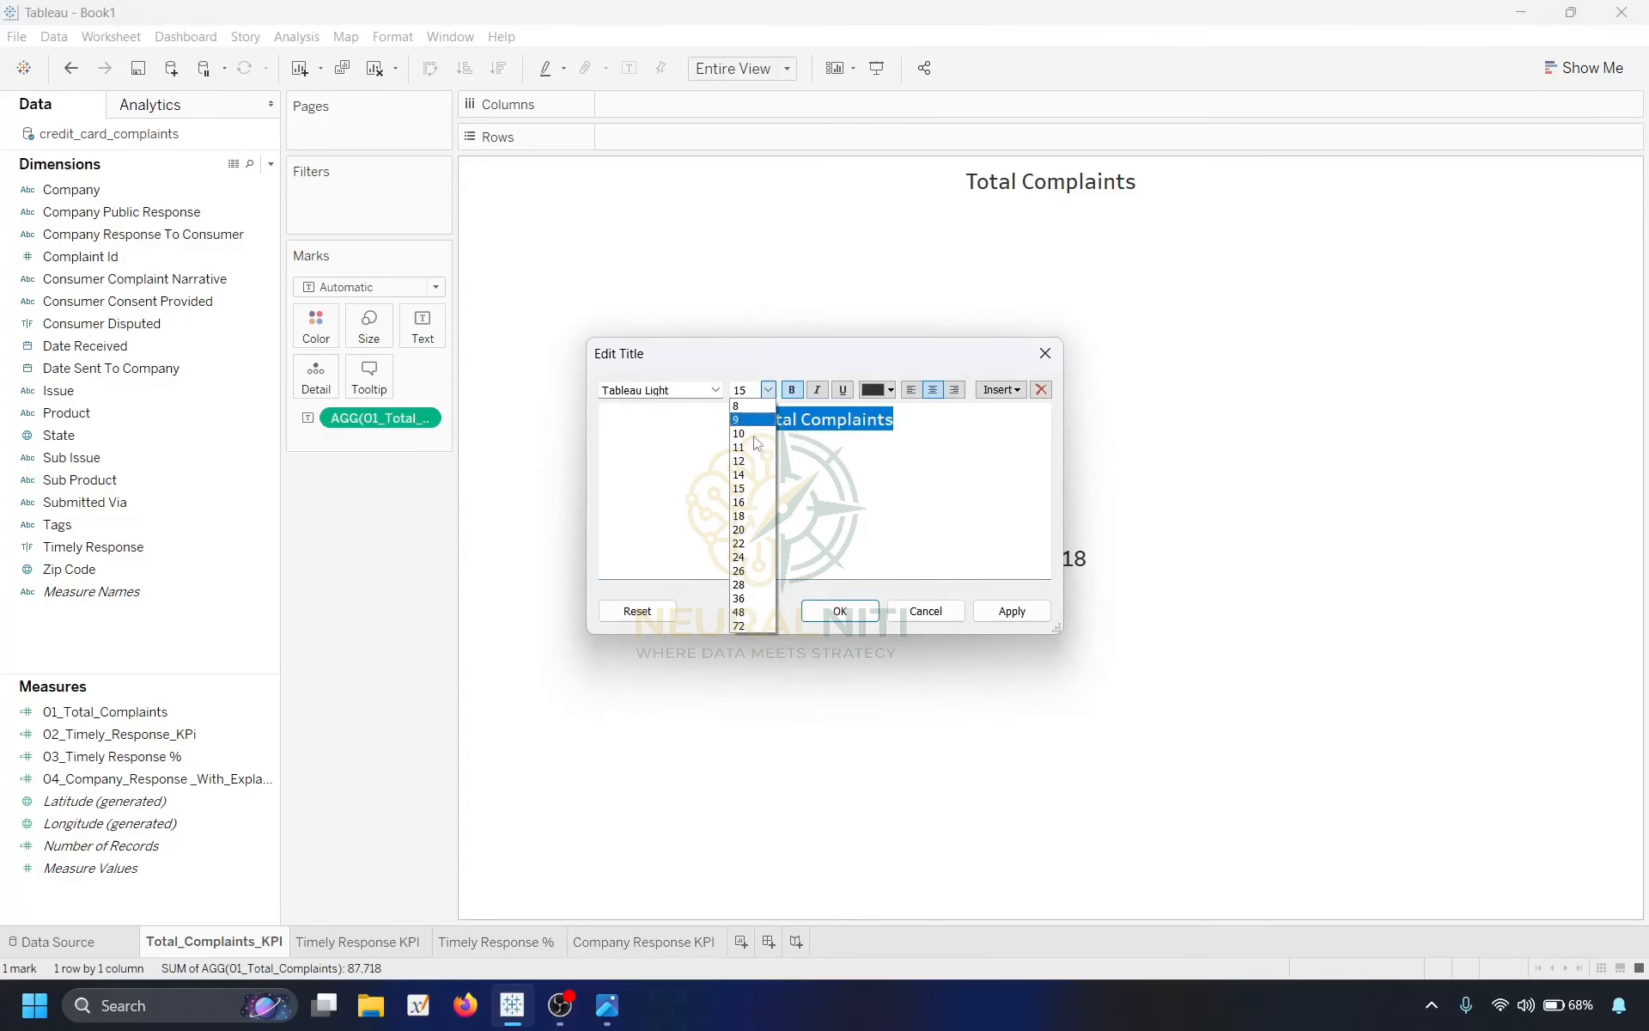
{"action": "left_click", "coordinate": [752, 526]}
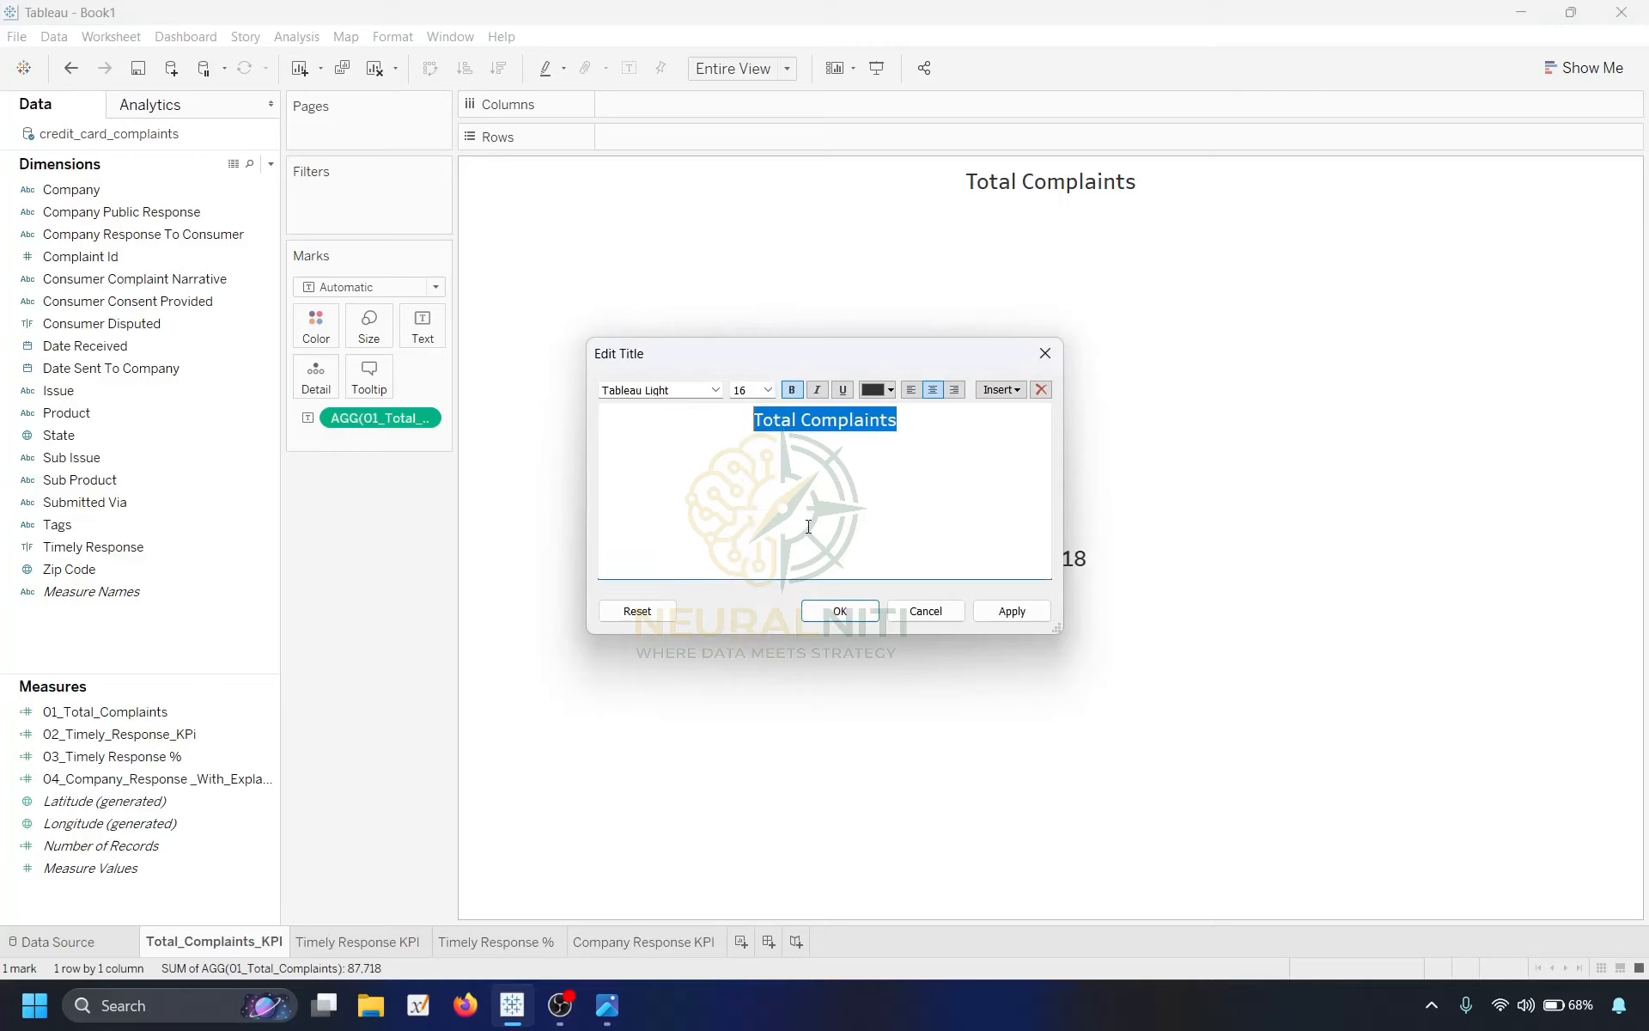
{"action": "left_click", "coordinate": [1012, 610]}
{"action": "left_click", "coordinate": [840, 611]}
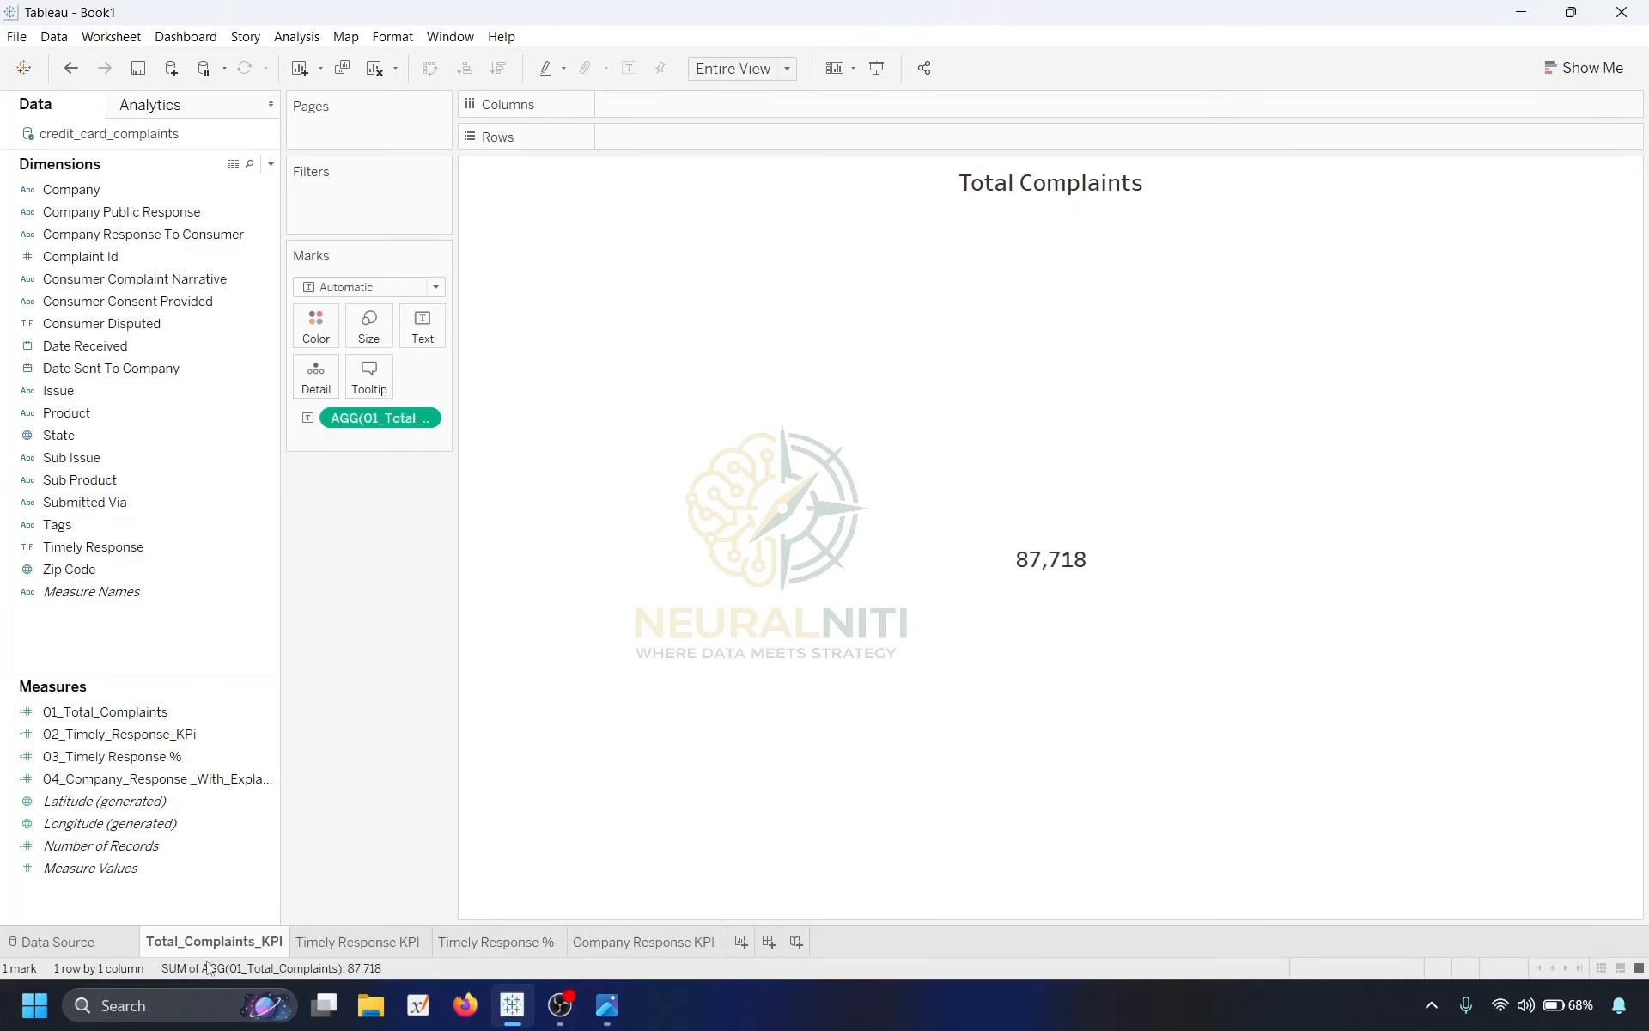
Add a new worksheet after Company Response KPI and rename it "IN progress %".
{"action": "left_click", "coordinate": [321, 943]}
{"action": "left_click", "coordinate": [507, 945]}
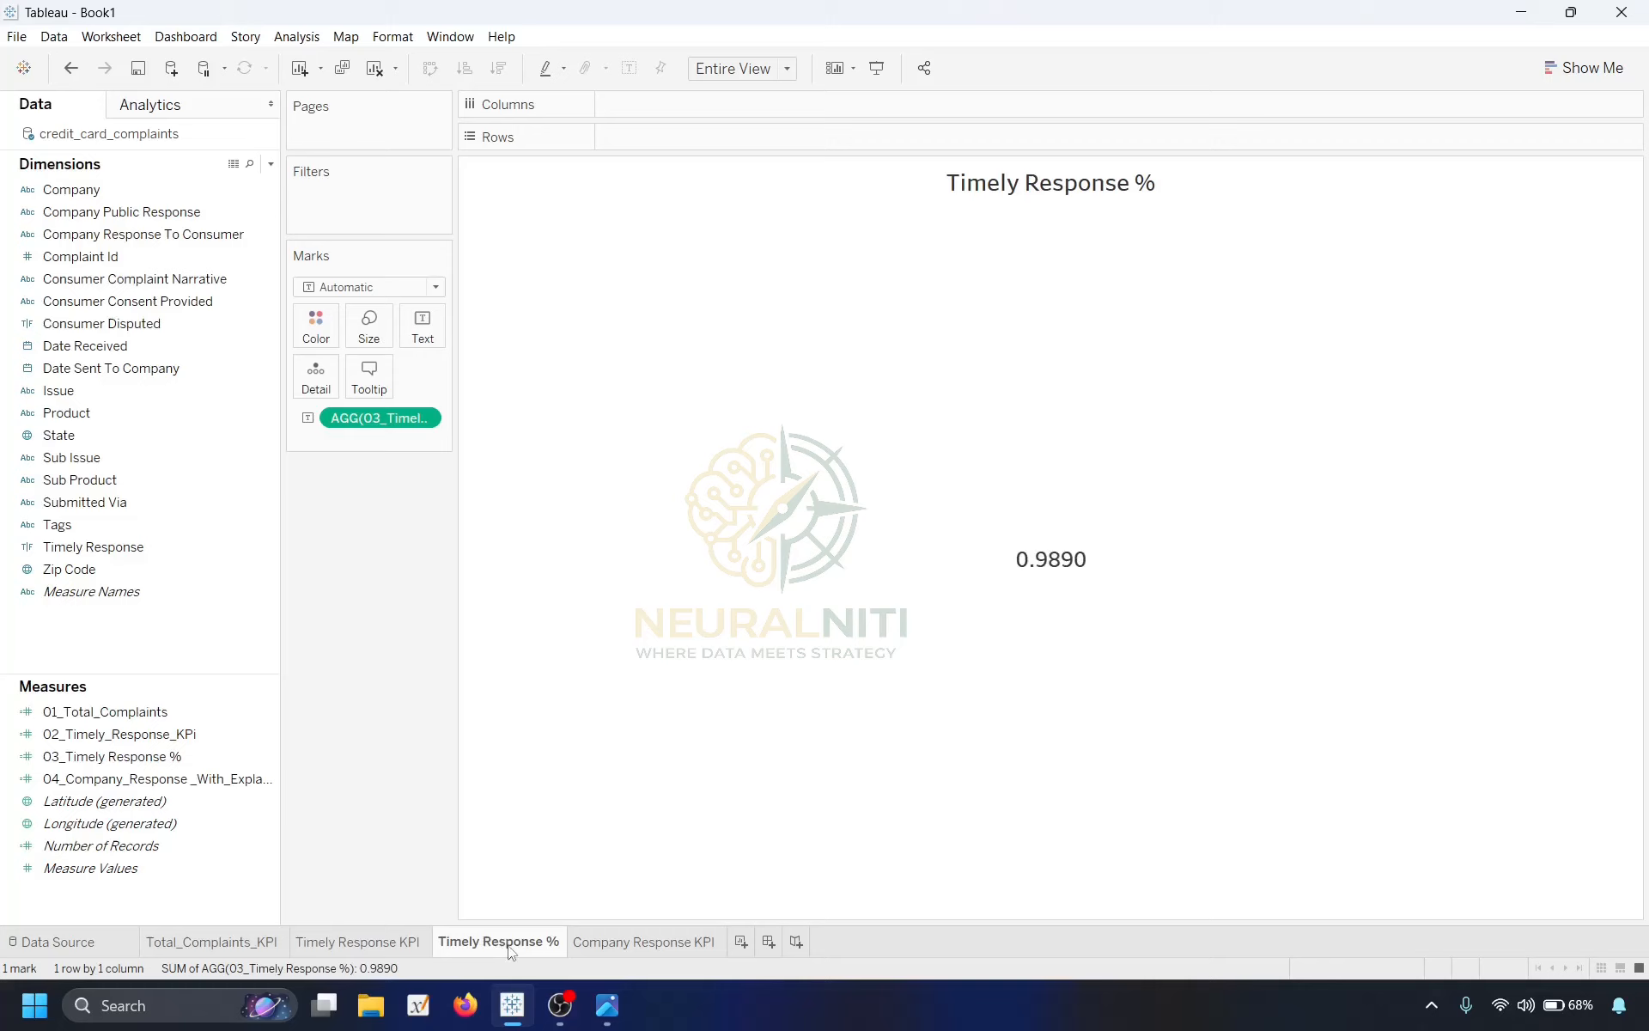
{"action": "left_click", "coordinate": [642, 943]}
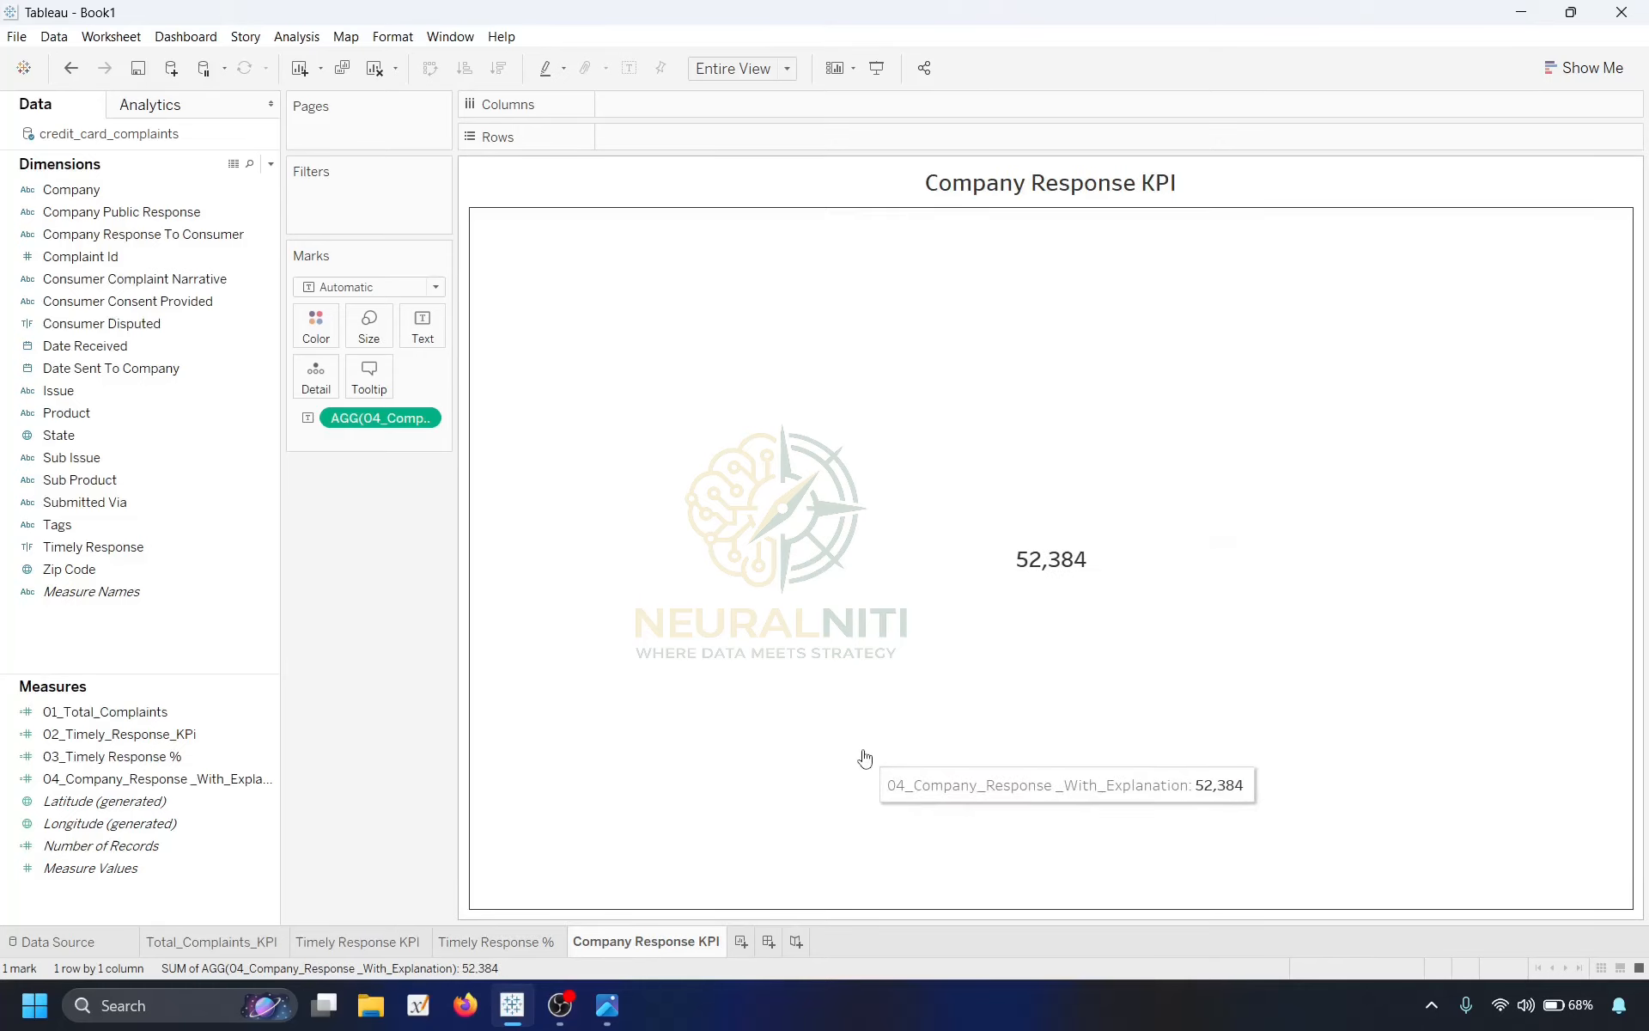
{"action": "left_click", "coordinate": [740, 941]}
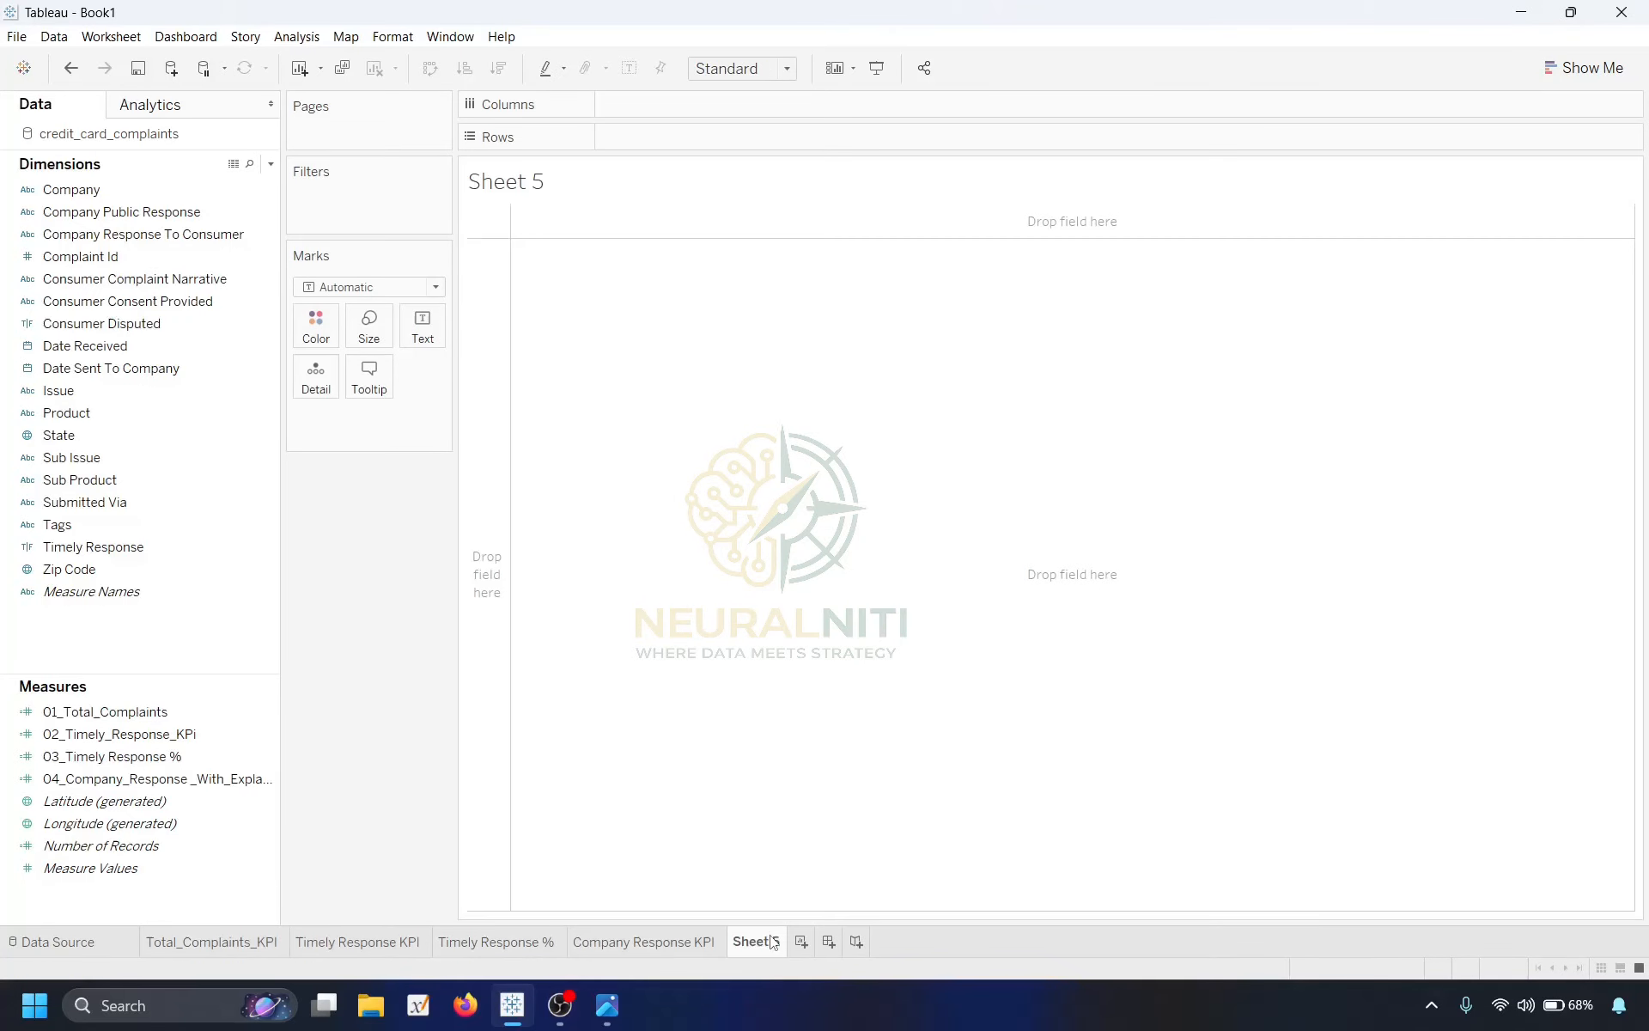
{"action": "right_click", "coordinate": [759, 943]}
{"action": "left_click", "coordinate": [847, 709]}
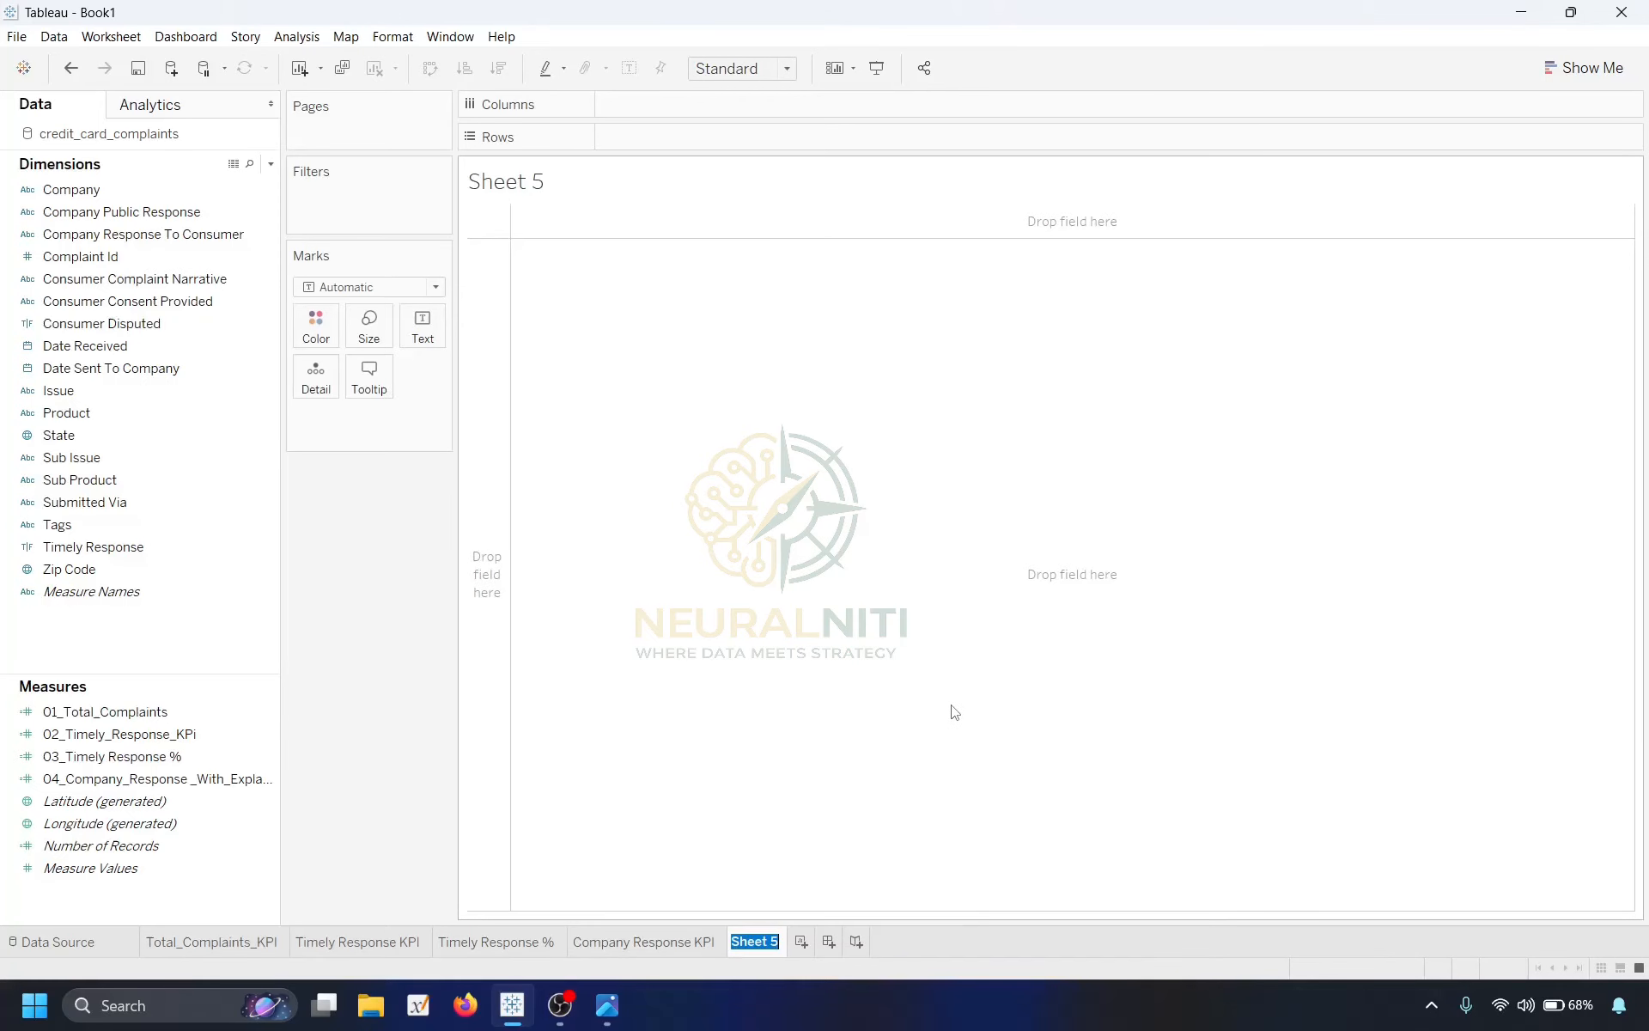
{"action": "type", "text": "IN progress "}
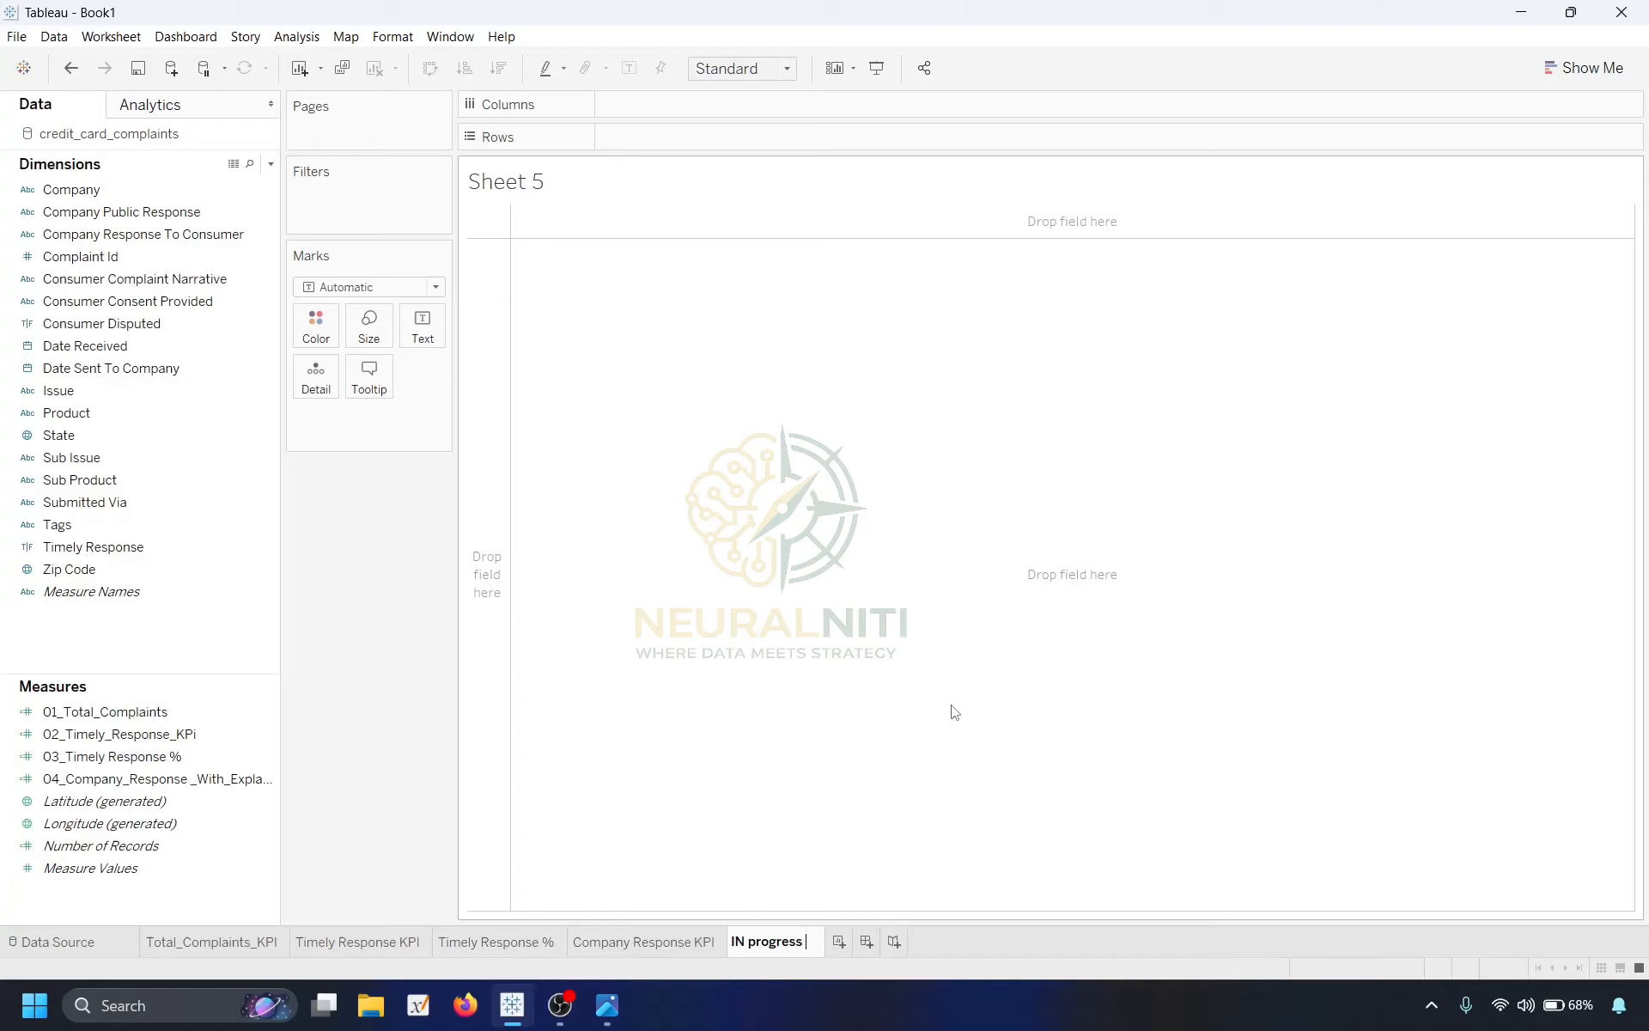
{"action": "type", "text": "%"}
{"action": "key", "text": "Return"}
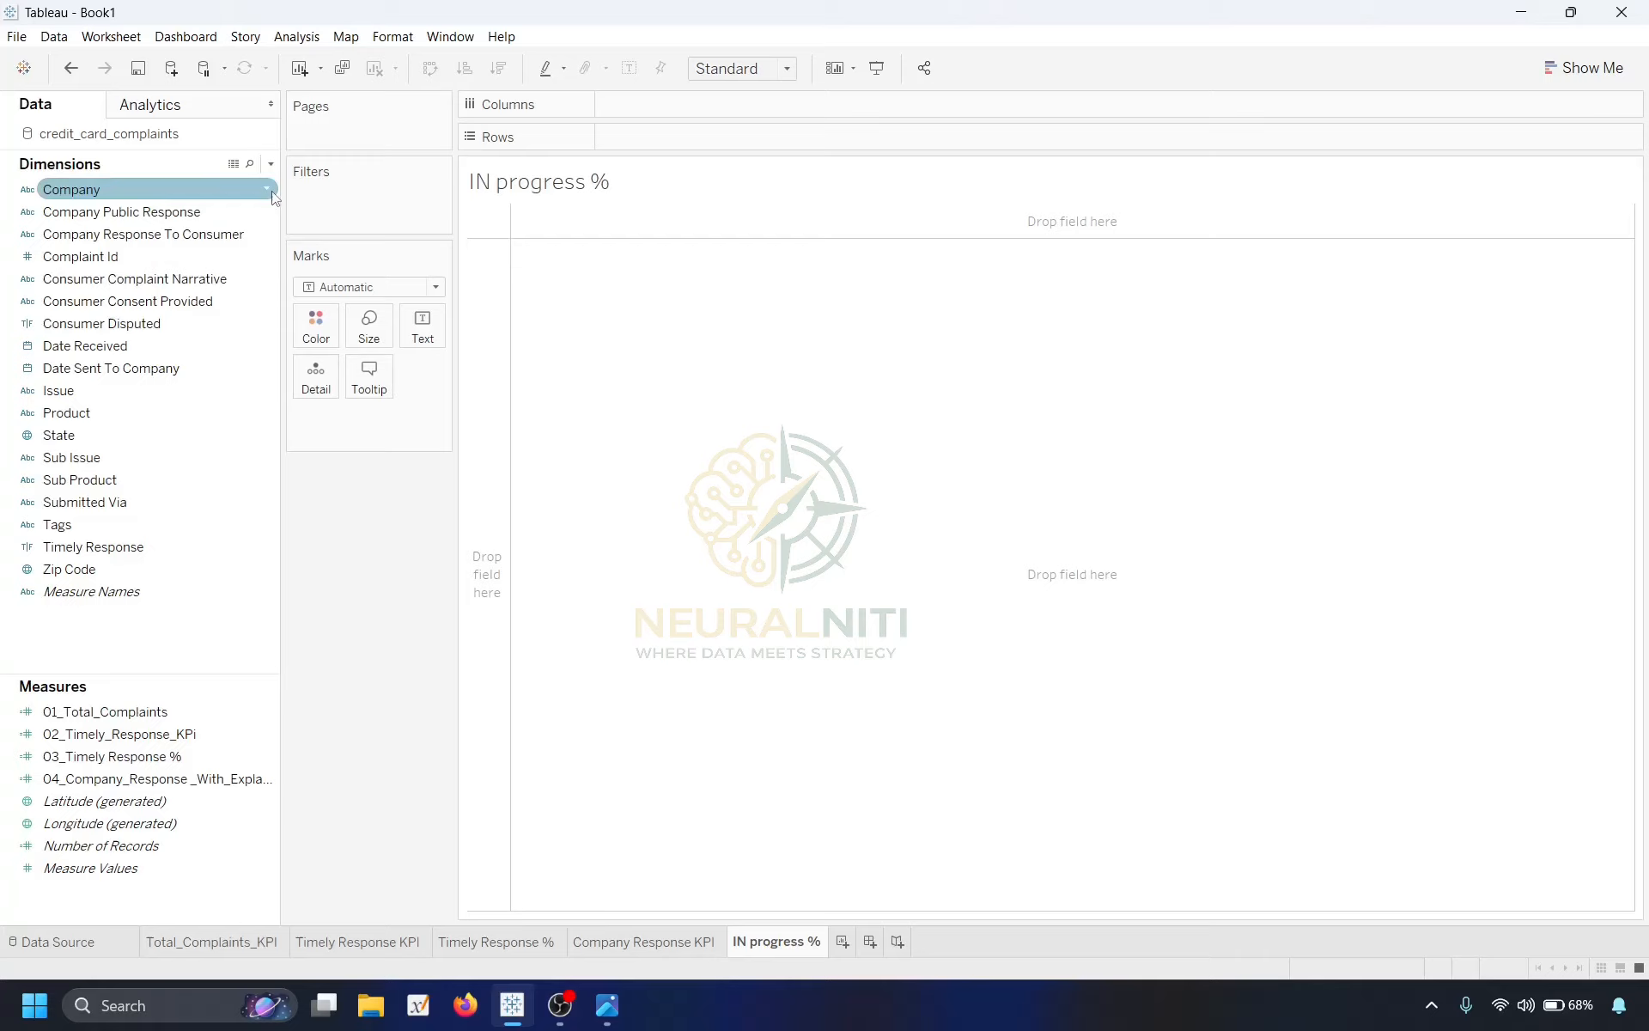
Create a new calculated field and name it "05_In Progress %".
{"action": "left_click", "coordinate": [270, 165]}
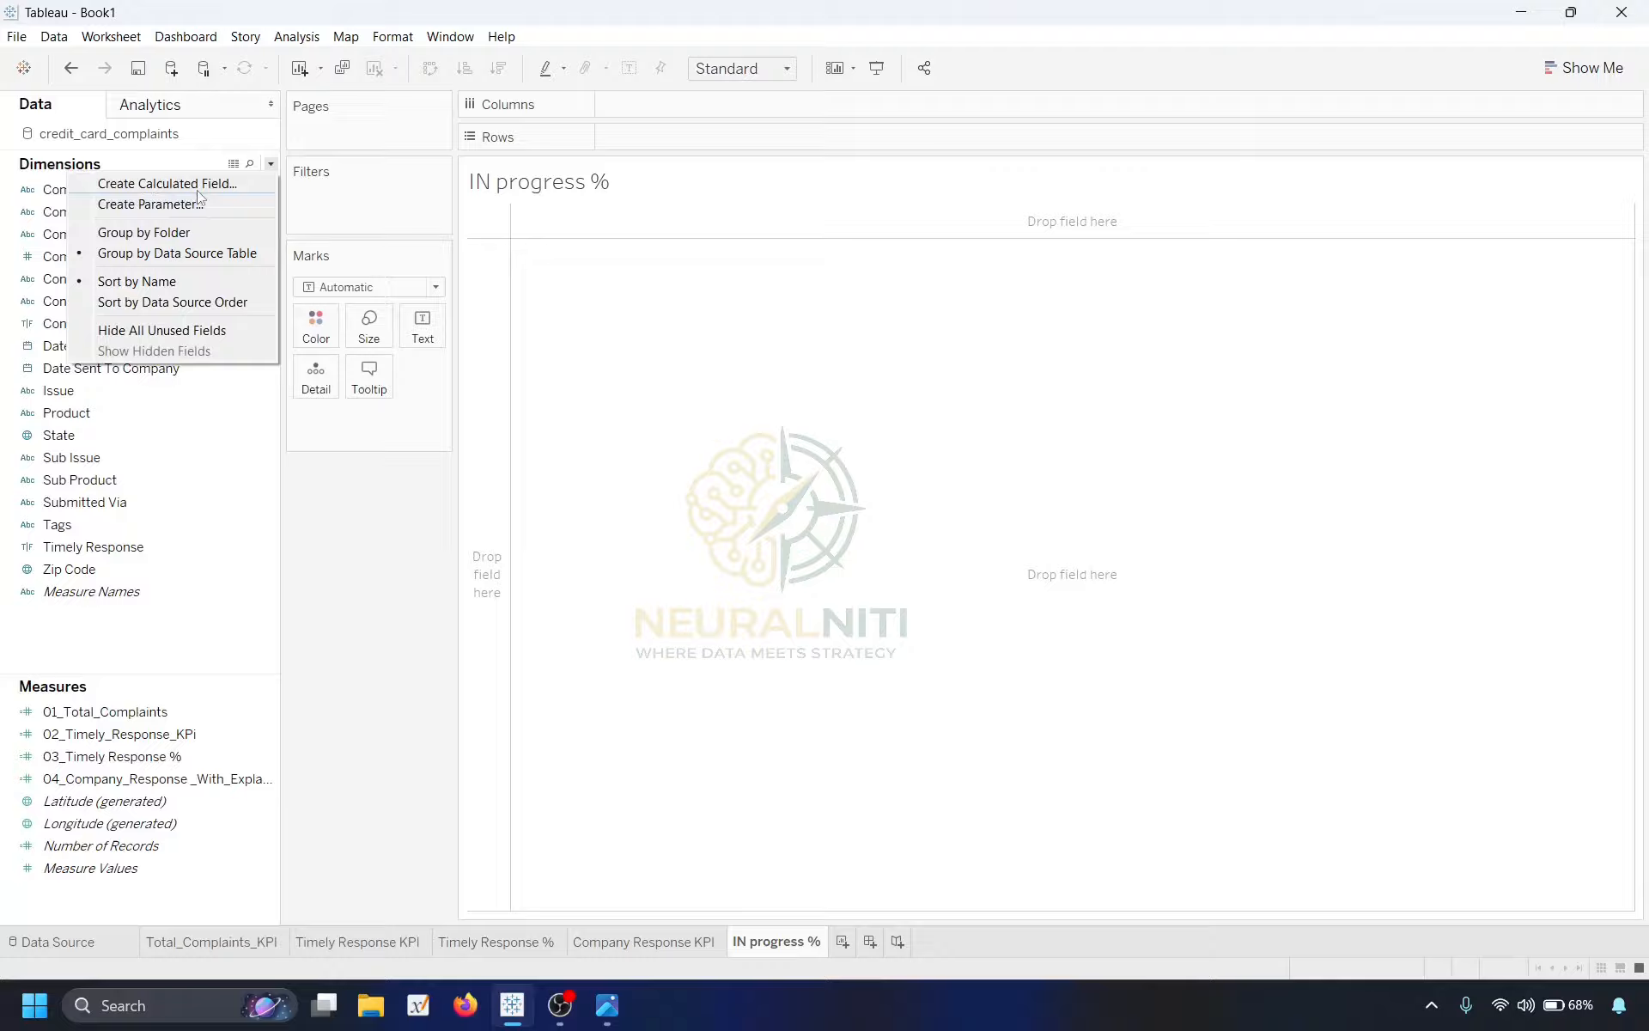
{"action": "left_click", "coordinate": [163, 180]}
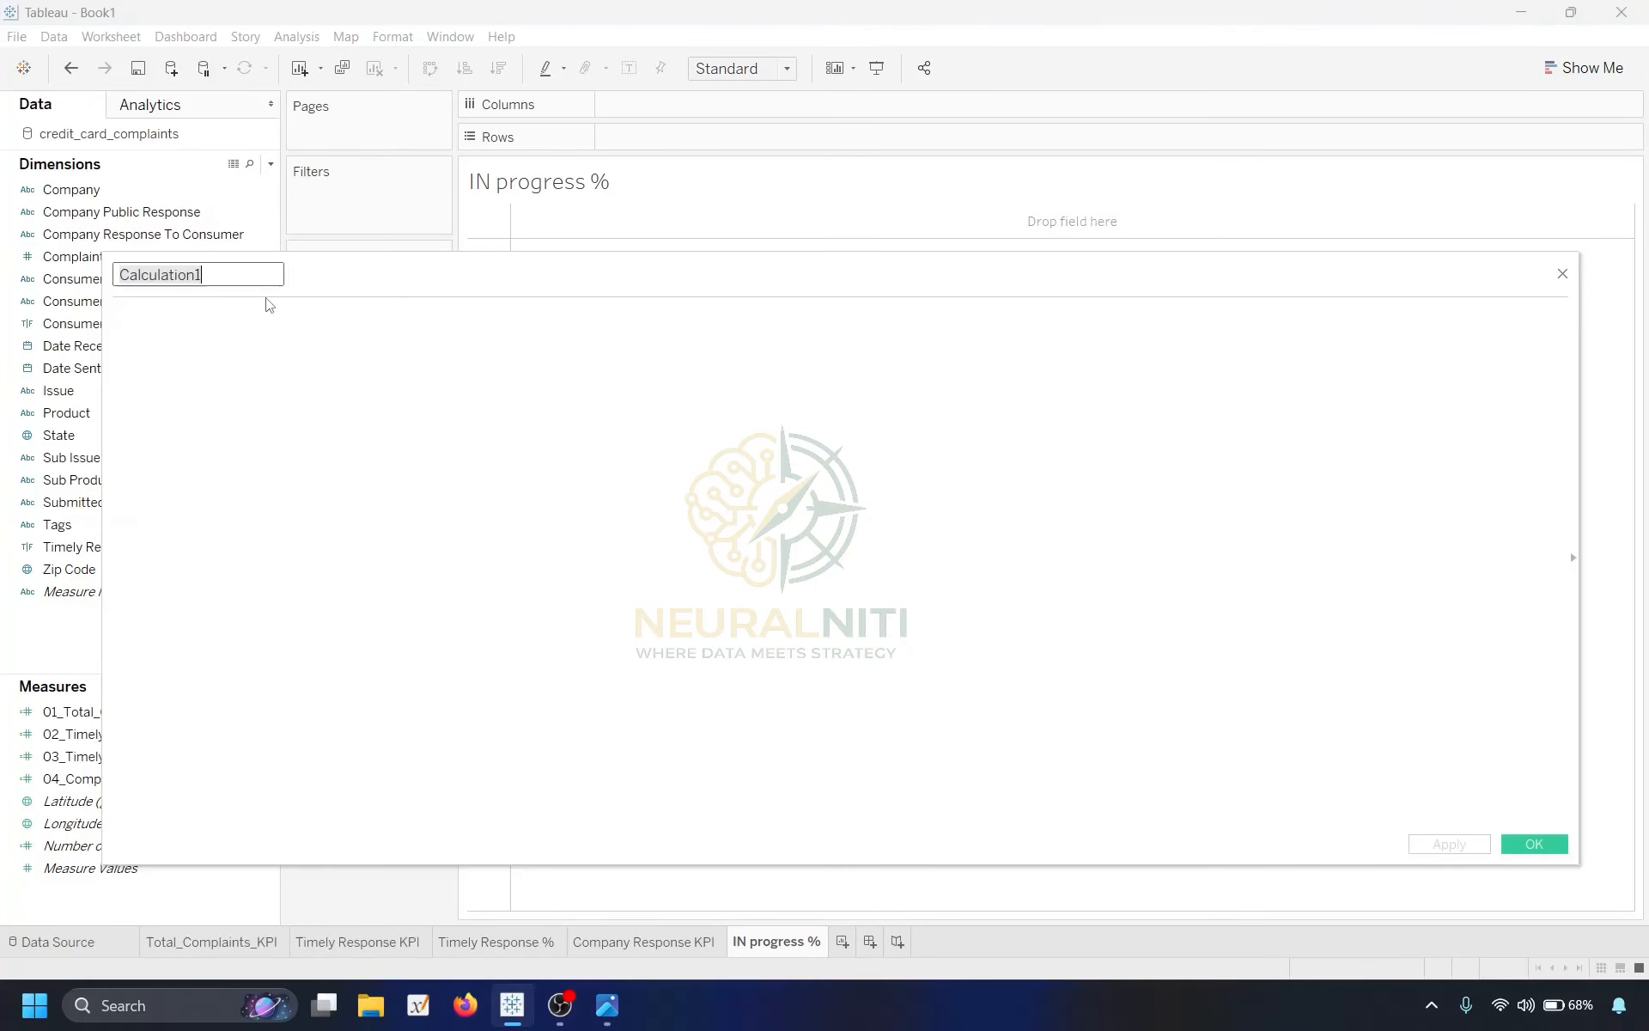
{"action": "key", "text": "BackSpace"}
{"action": "type", "text": "In Progr"}
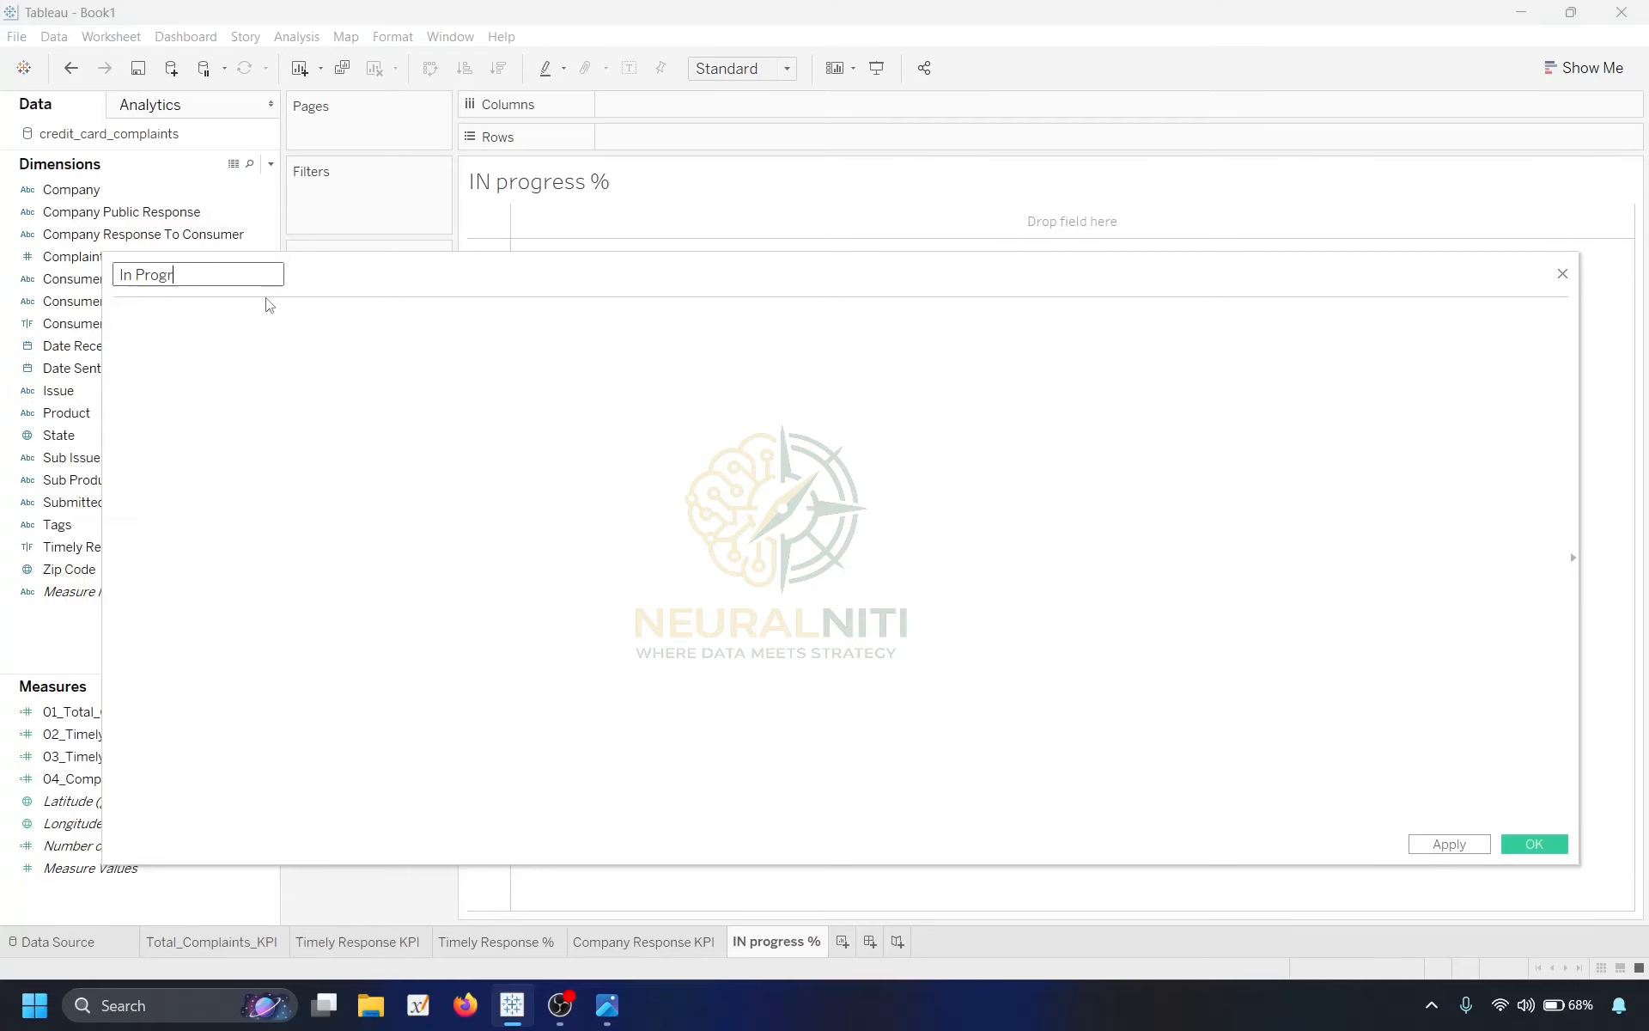
{"action": "type", "text": "ess"}
{"action": "type", "text": " %"}
{"action": "type", "text": "05"}
{"action": "type", "text": "_"}
{"action": "left_click", "coordinate": [279, 338]}
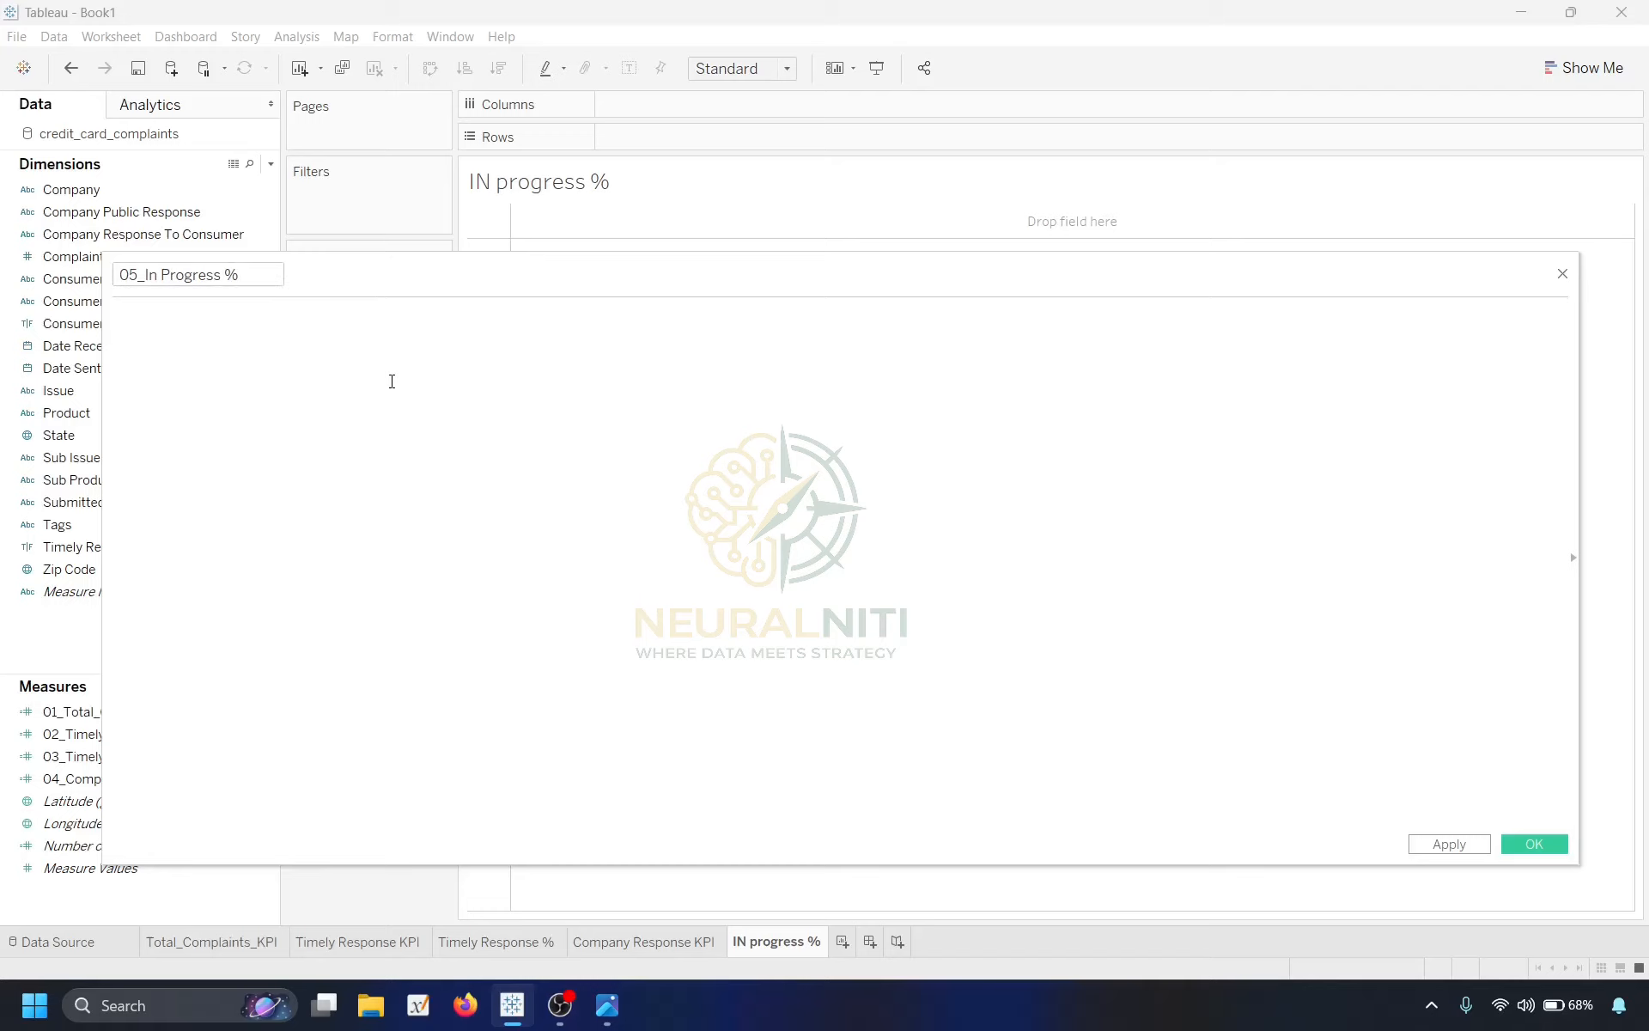
Begin the formula with a SUM function whose parentheses are split over separate lines.
{"action": "type", "text": "sum"}
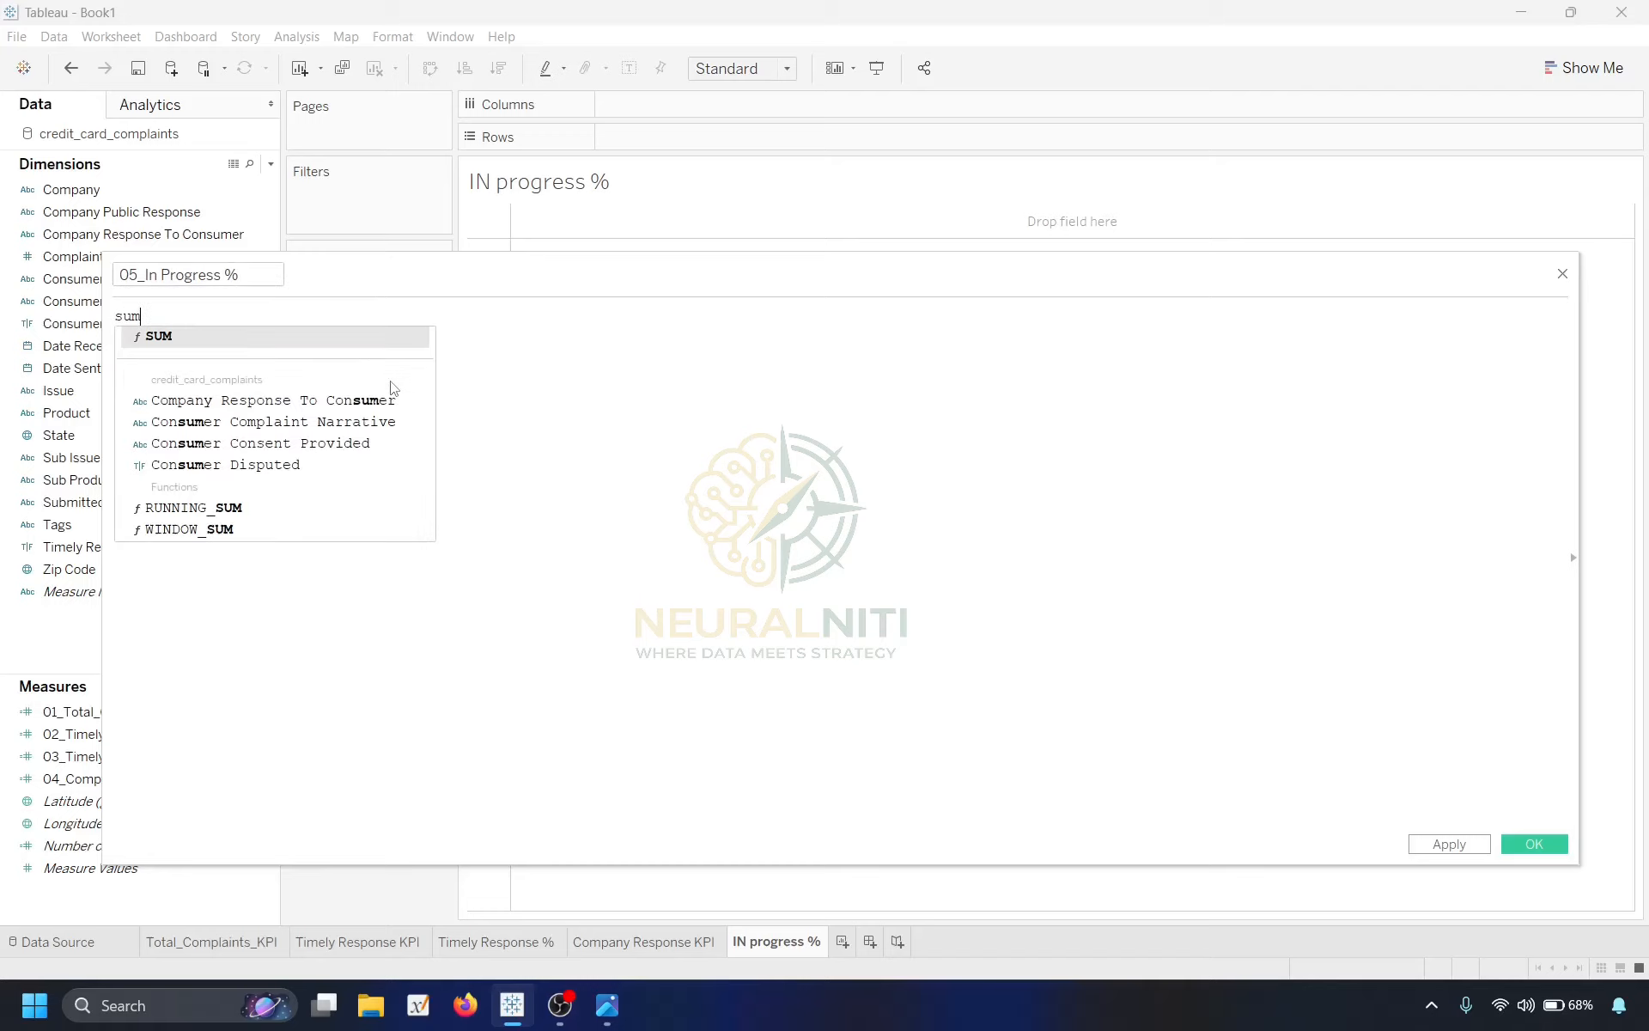
{"action": "key", "text": "Return"}
{"action": "scroll", "coordinate": [409, 435], "scroll_direction": "up", "scroll_amount": 6}
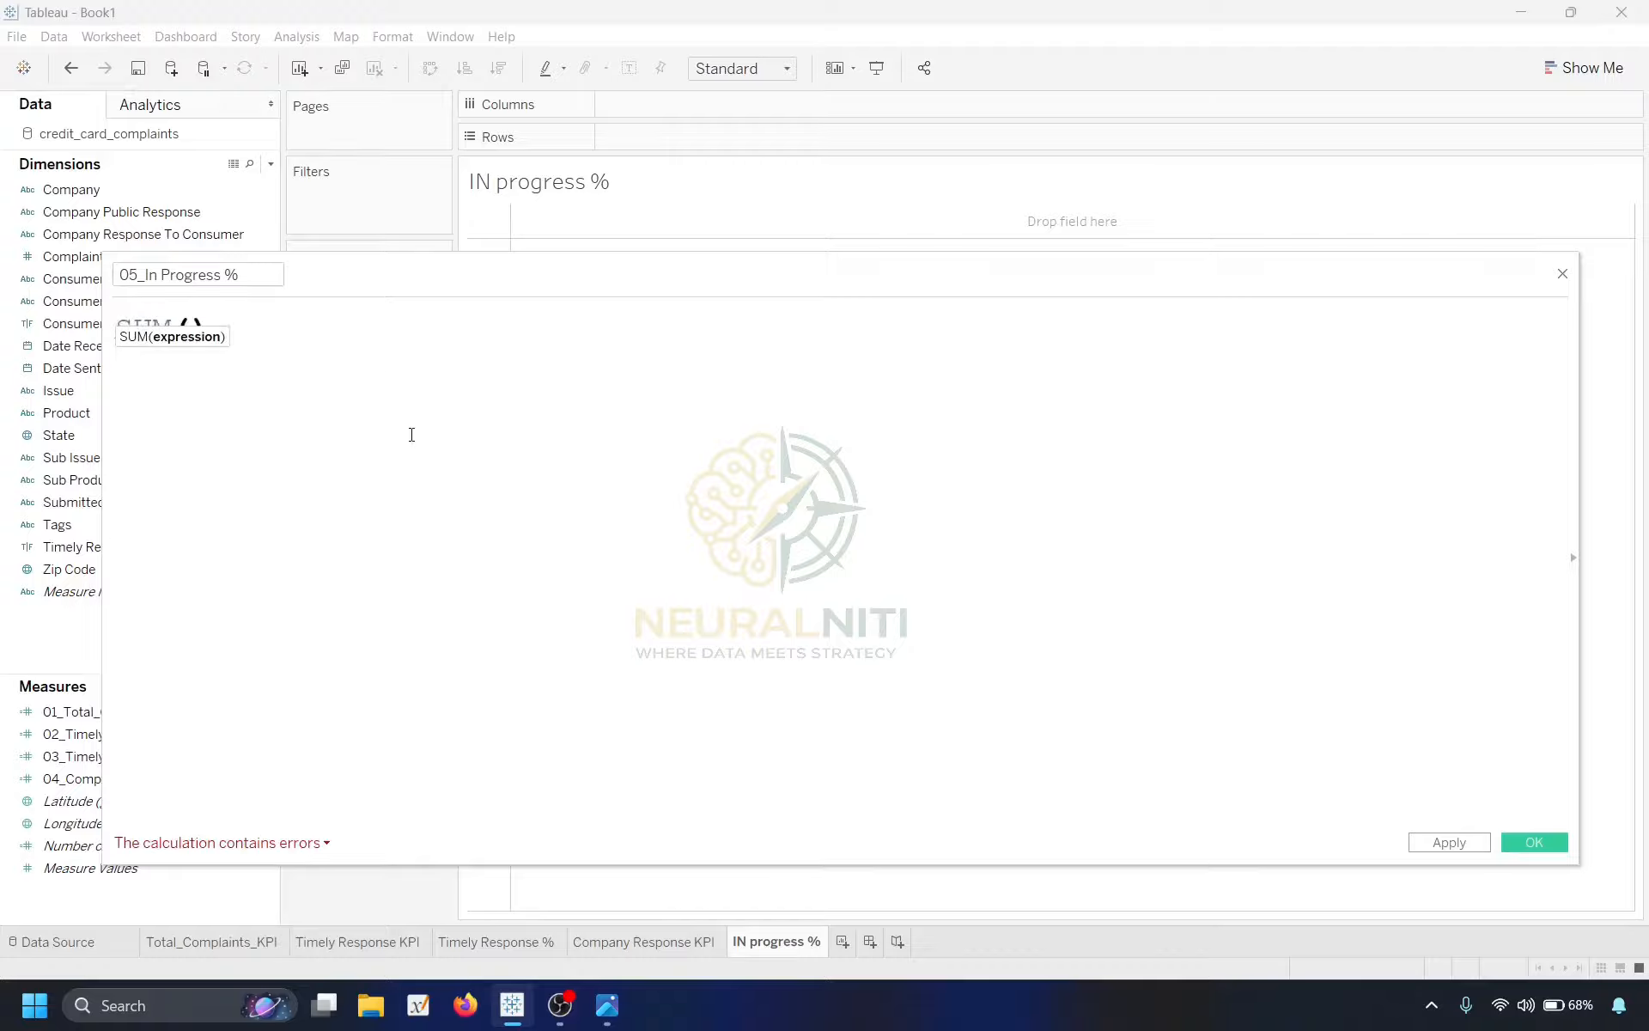
{"action": "key", "text": "Return"}
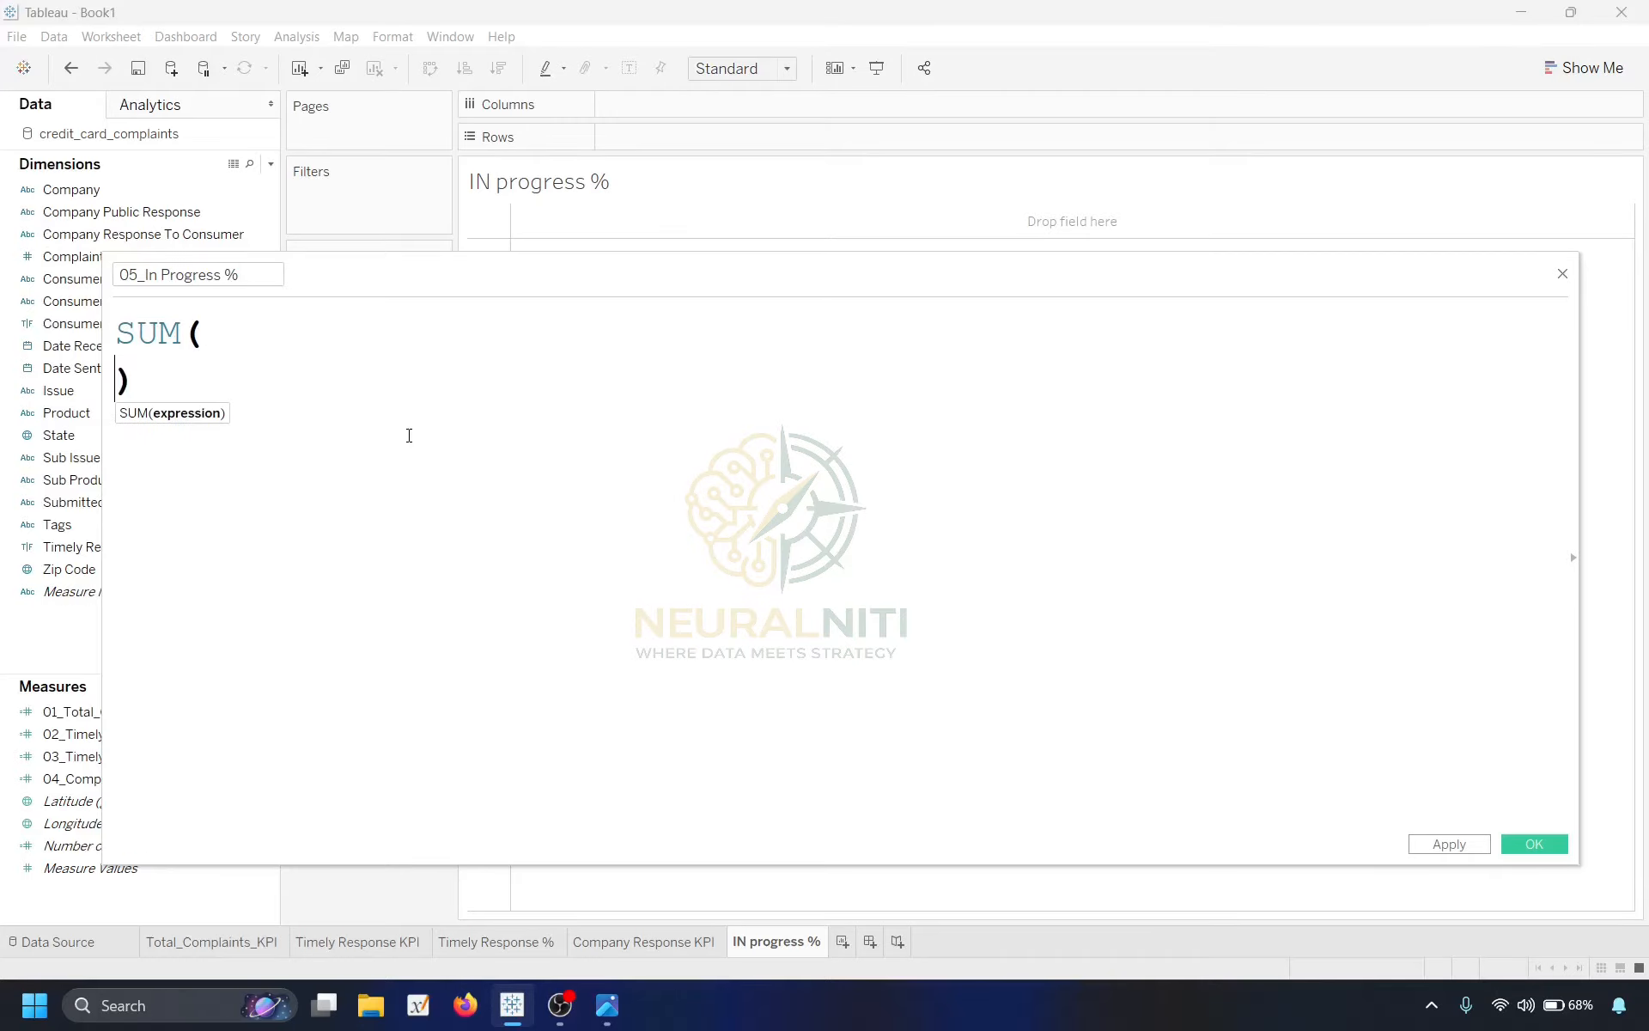
{"action": "key", "text": "Return"}
{"action": "key", "text": "Up"}
Inside SUM, enter an IF condition testing whether [Company Response To Consumer] equals "In progress".
{"action": "type", "text": "if"}
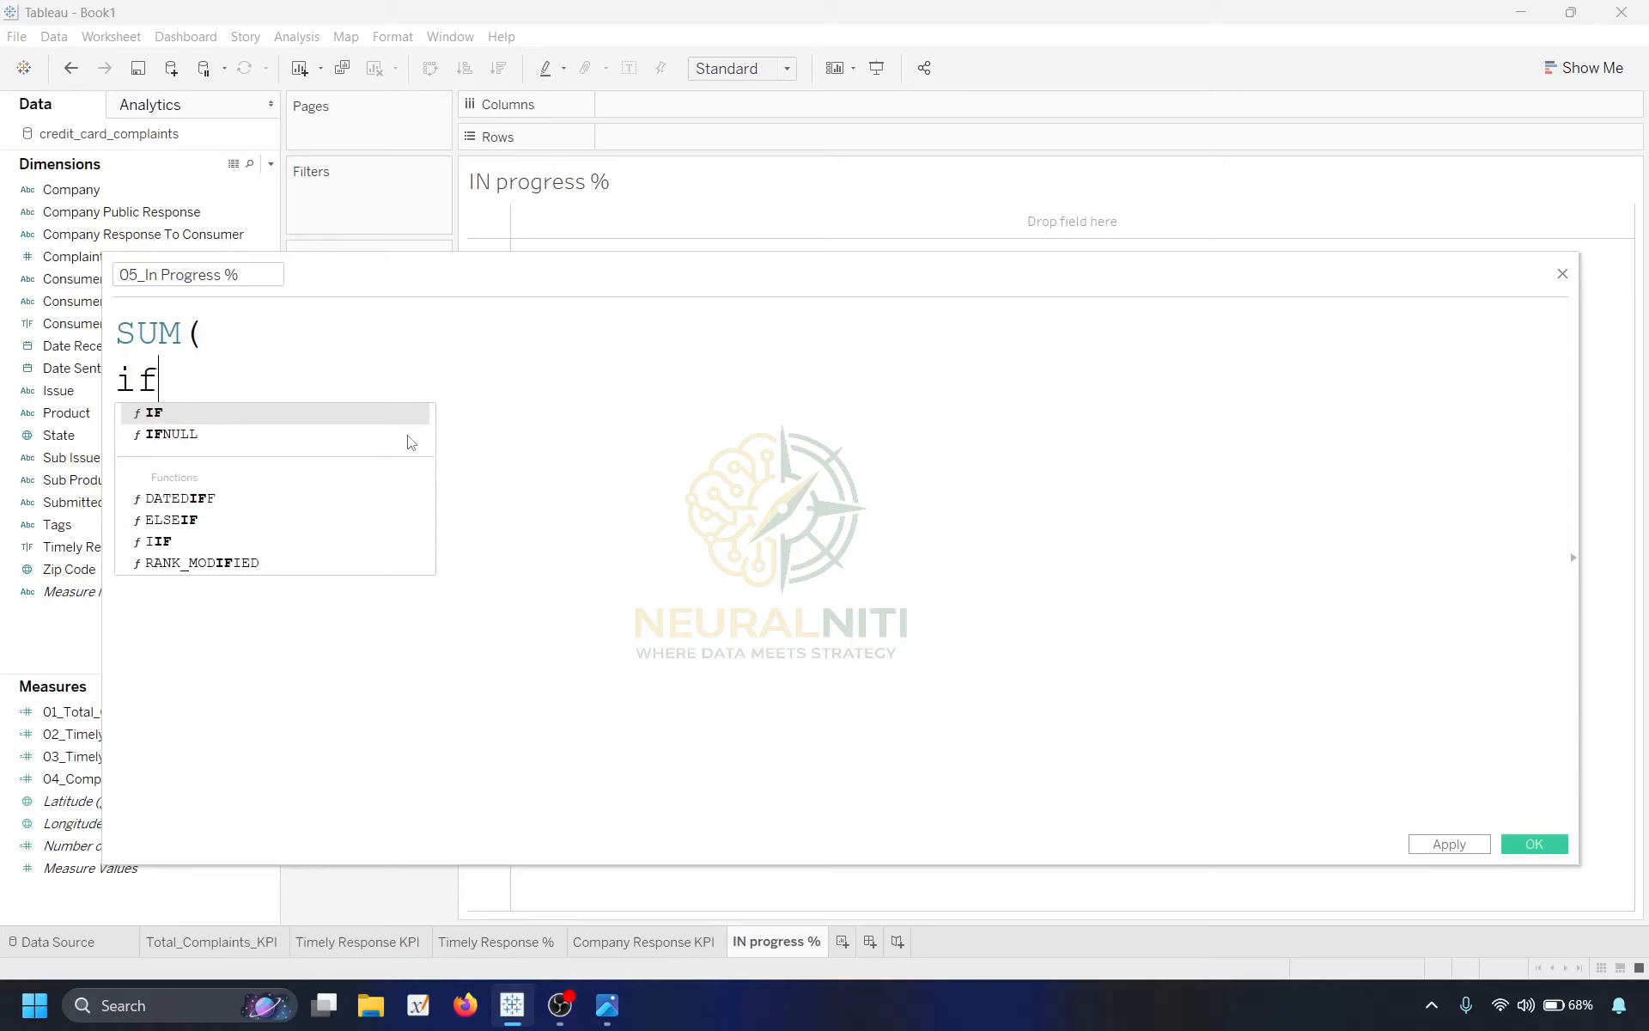
{"action": "key", "text": "BackSpace"}
{"action": "key", "text": "BackSpace"}
{"action": "type", "text": "I"}
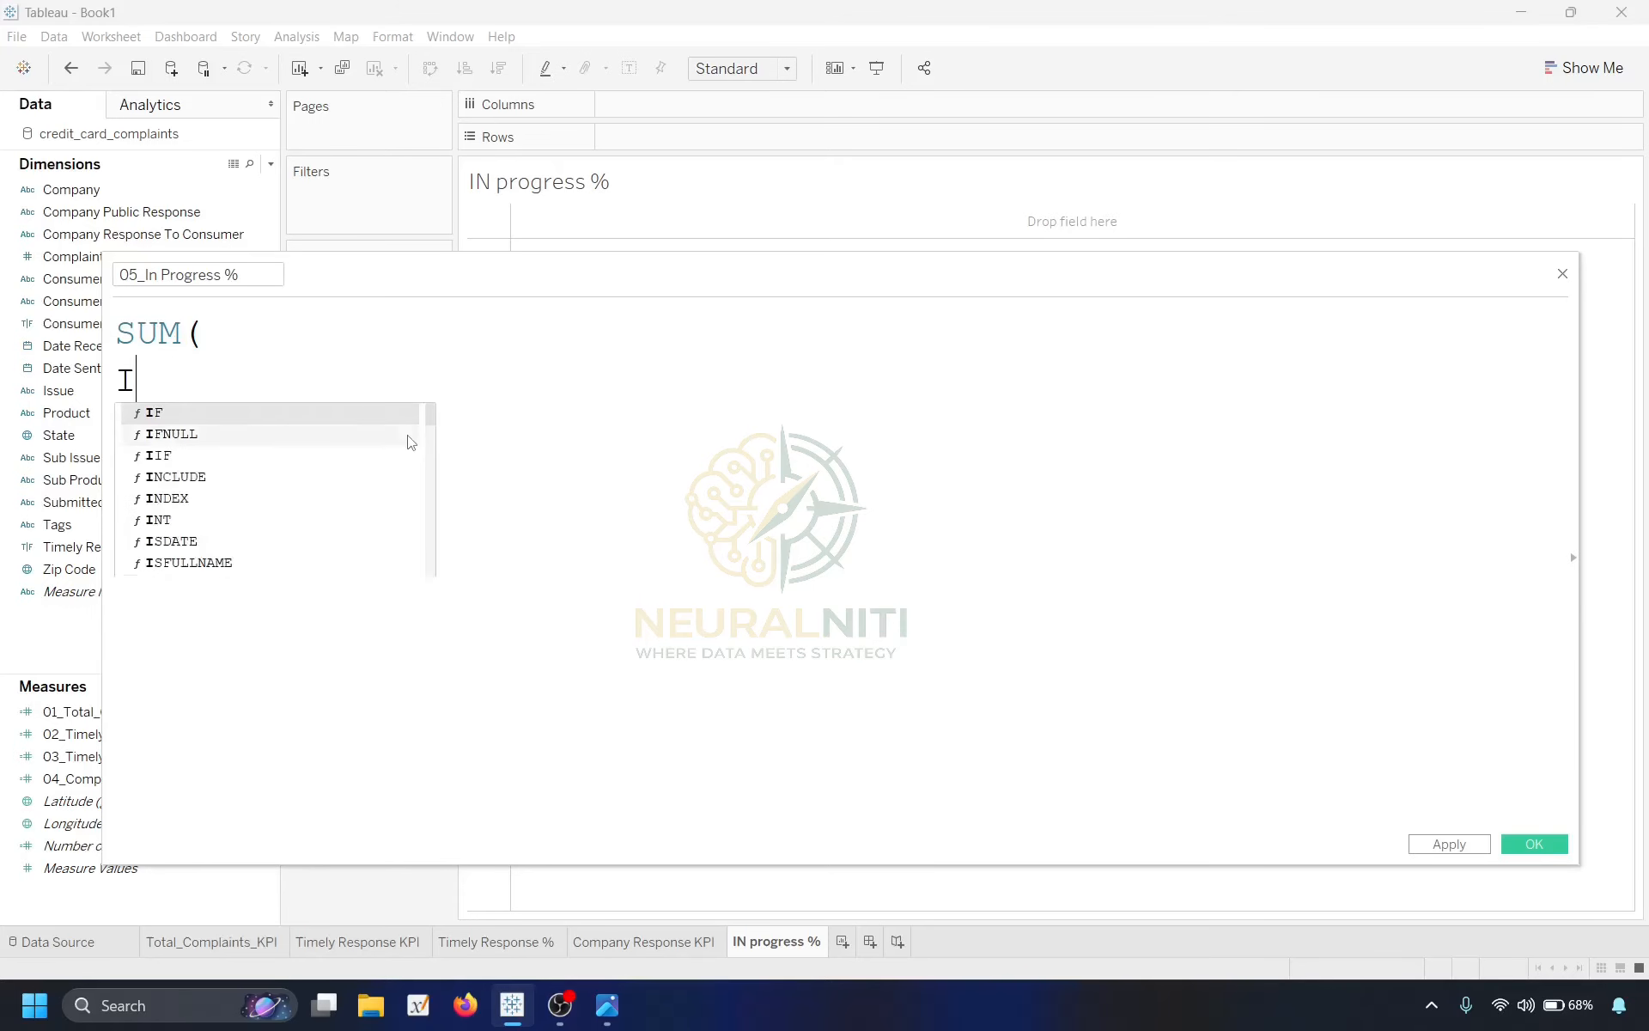
{"action": "type", "text": "F comp"}
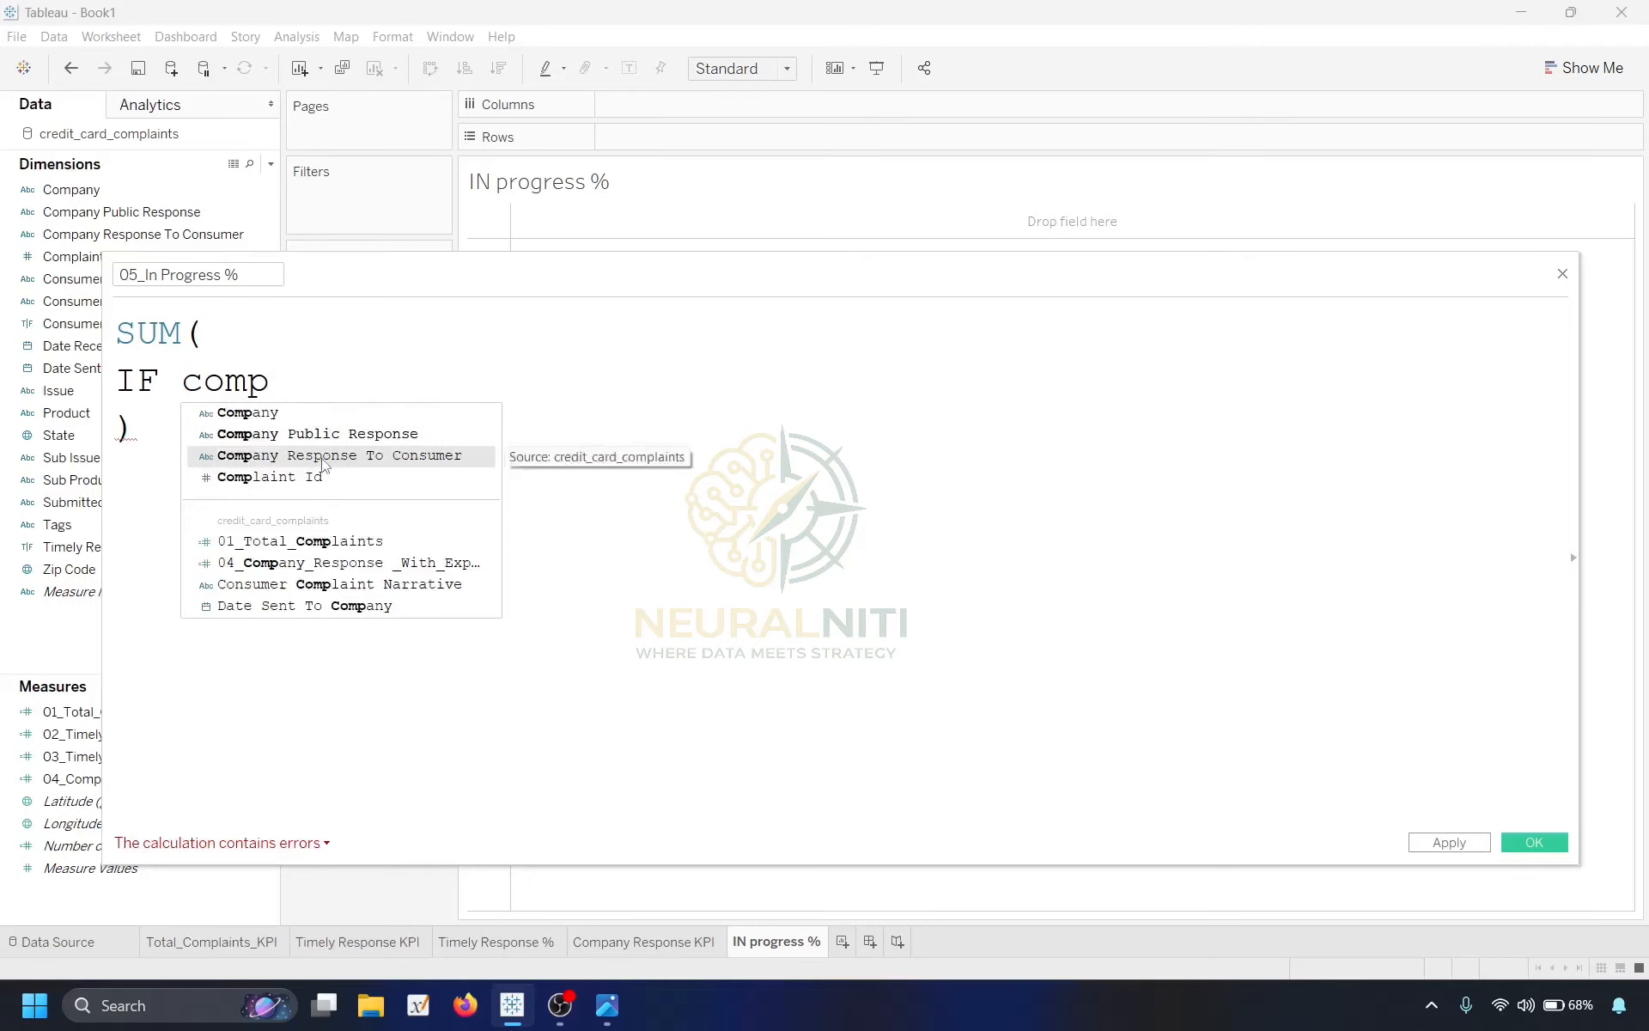
{"action": "left_click", "coordinate": [361, 455]}
{"action": "type", "text": "="}
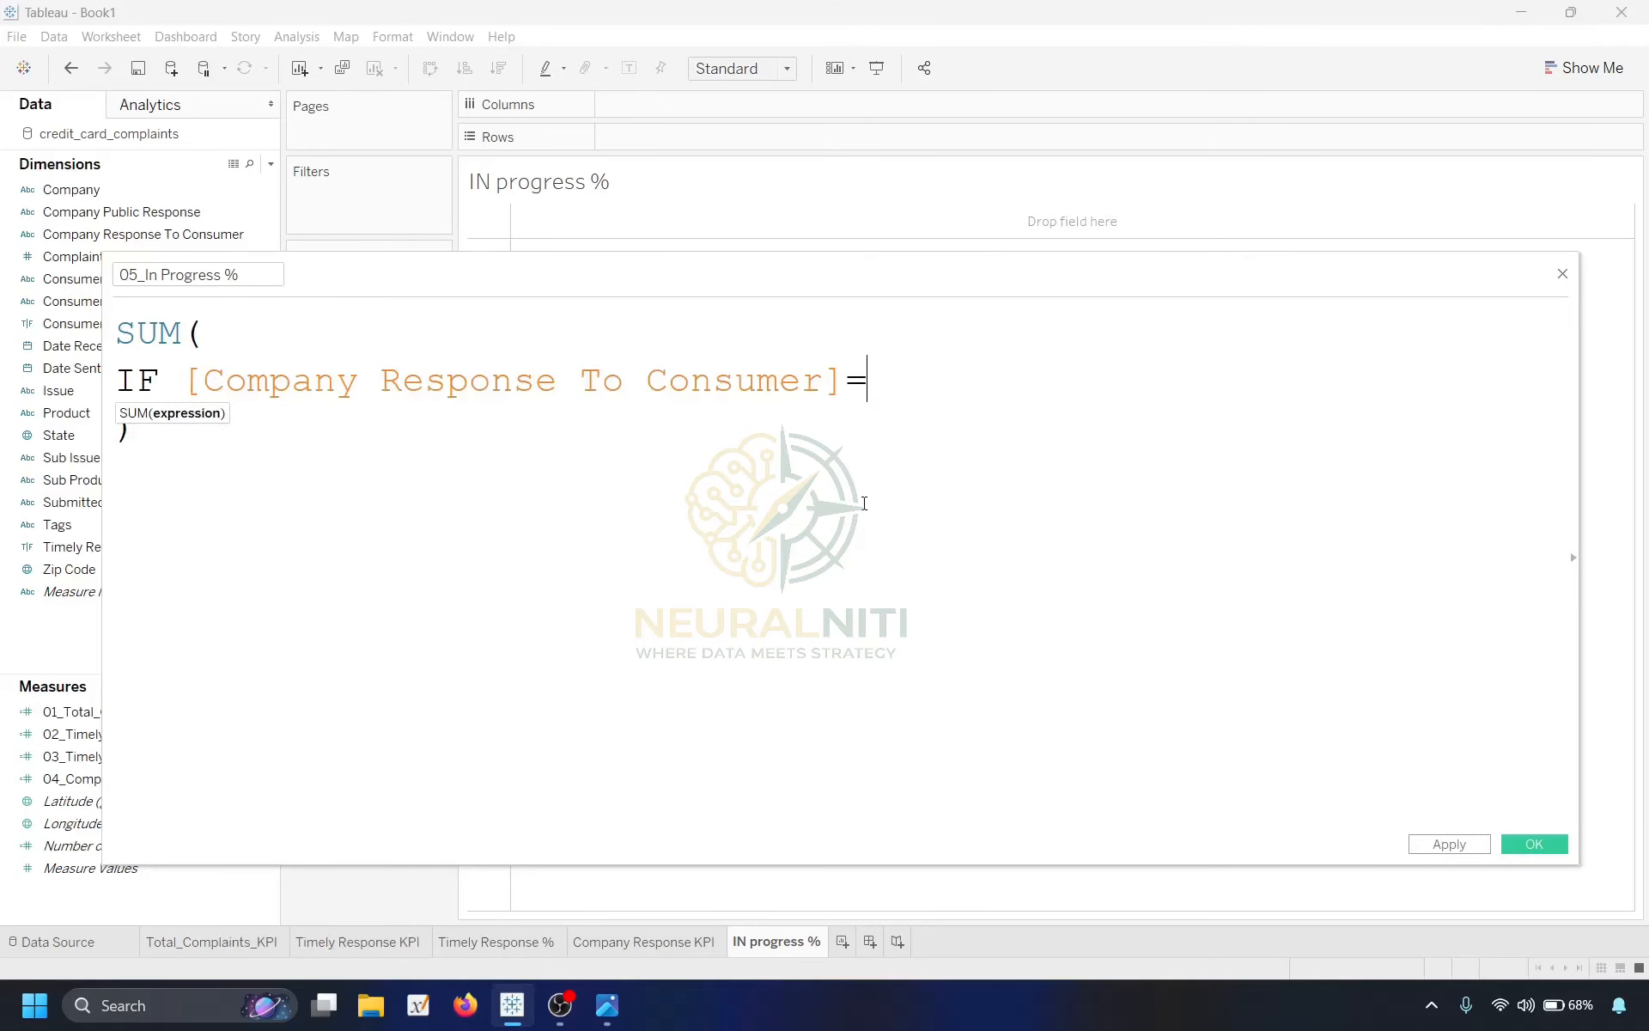
{"action": "type", "text": "\"\""}
{"action": "type", "text": "In "}
{"action": "type", "text": "progress"}
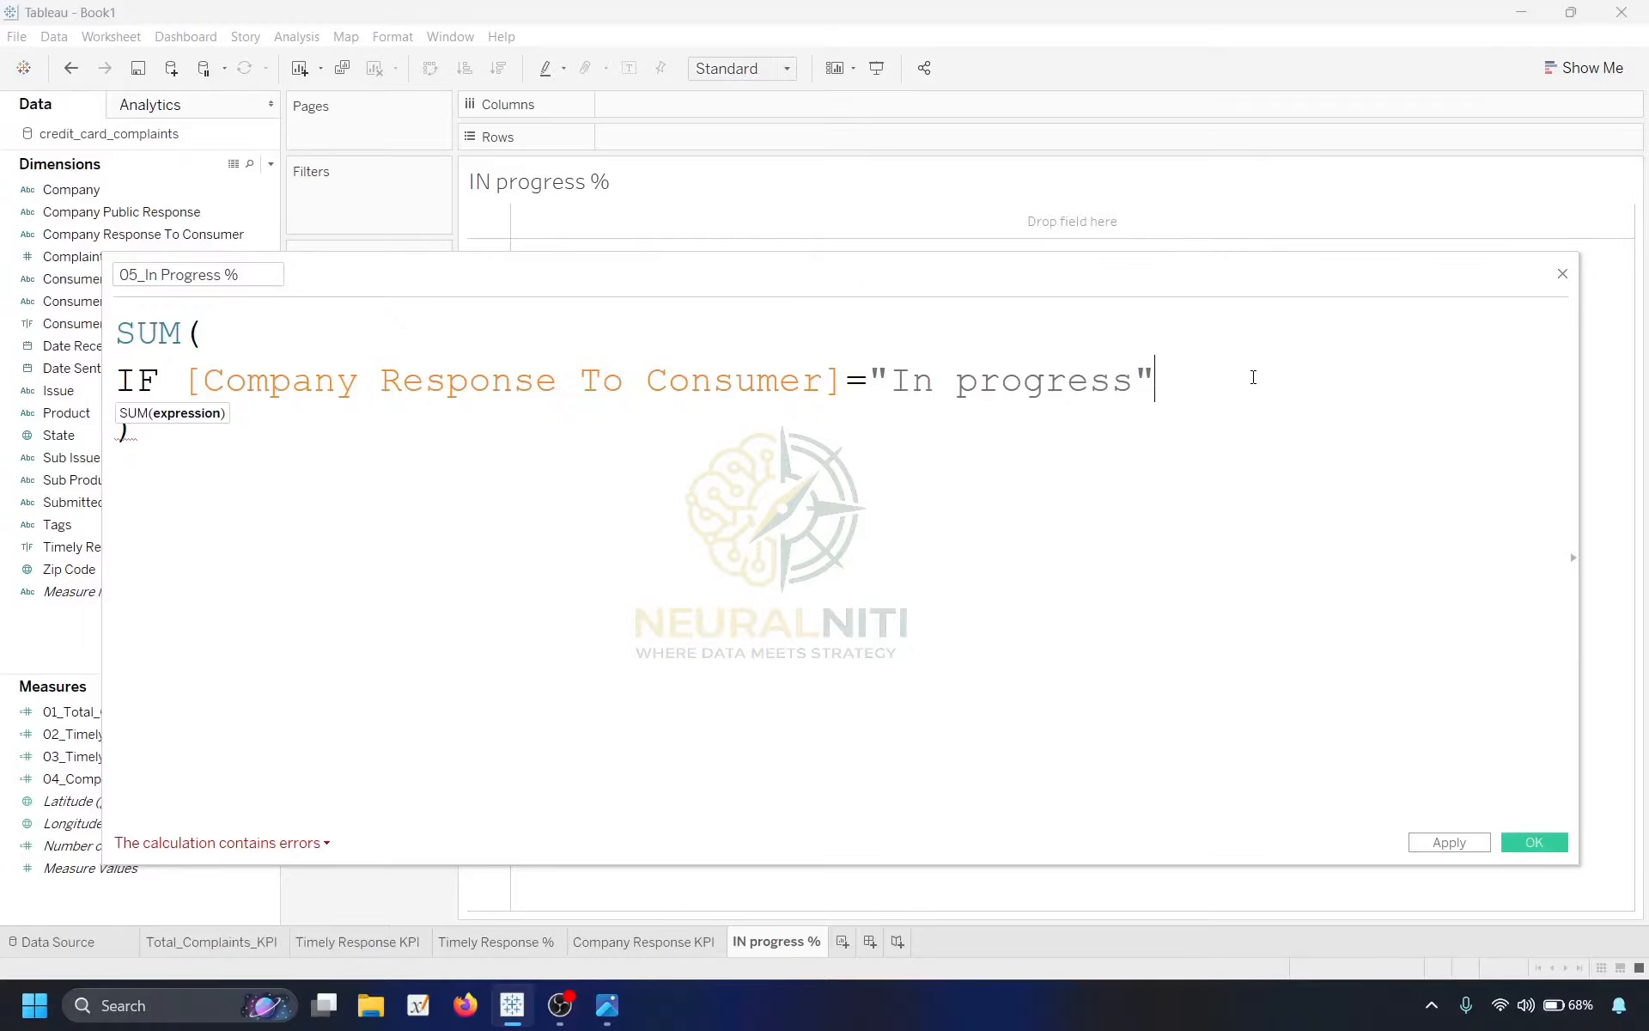
Complete the IF expression with THEN 1 ELSE 0 END.
{"action": "type", "text": " THEN"}
{"action": "key", "text": "Return"}
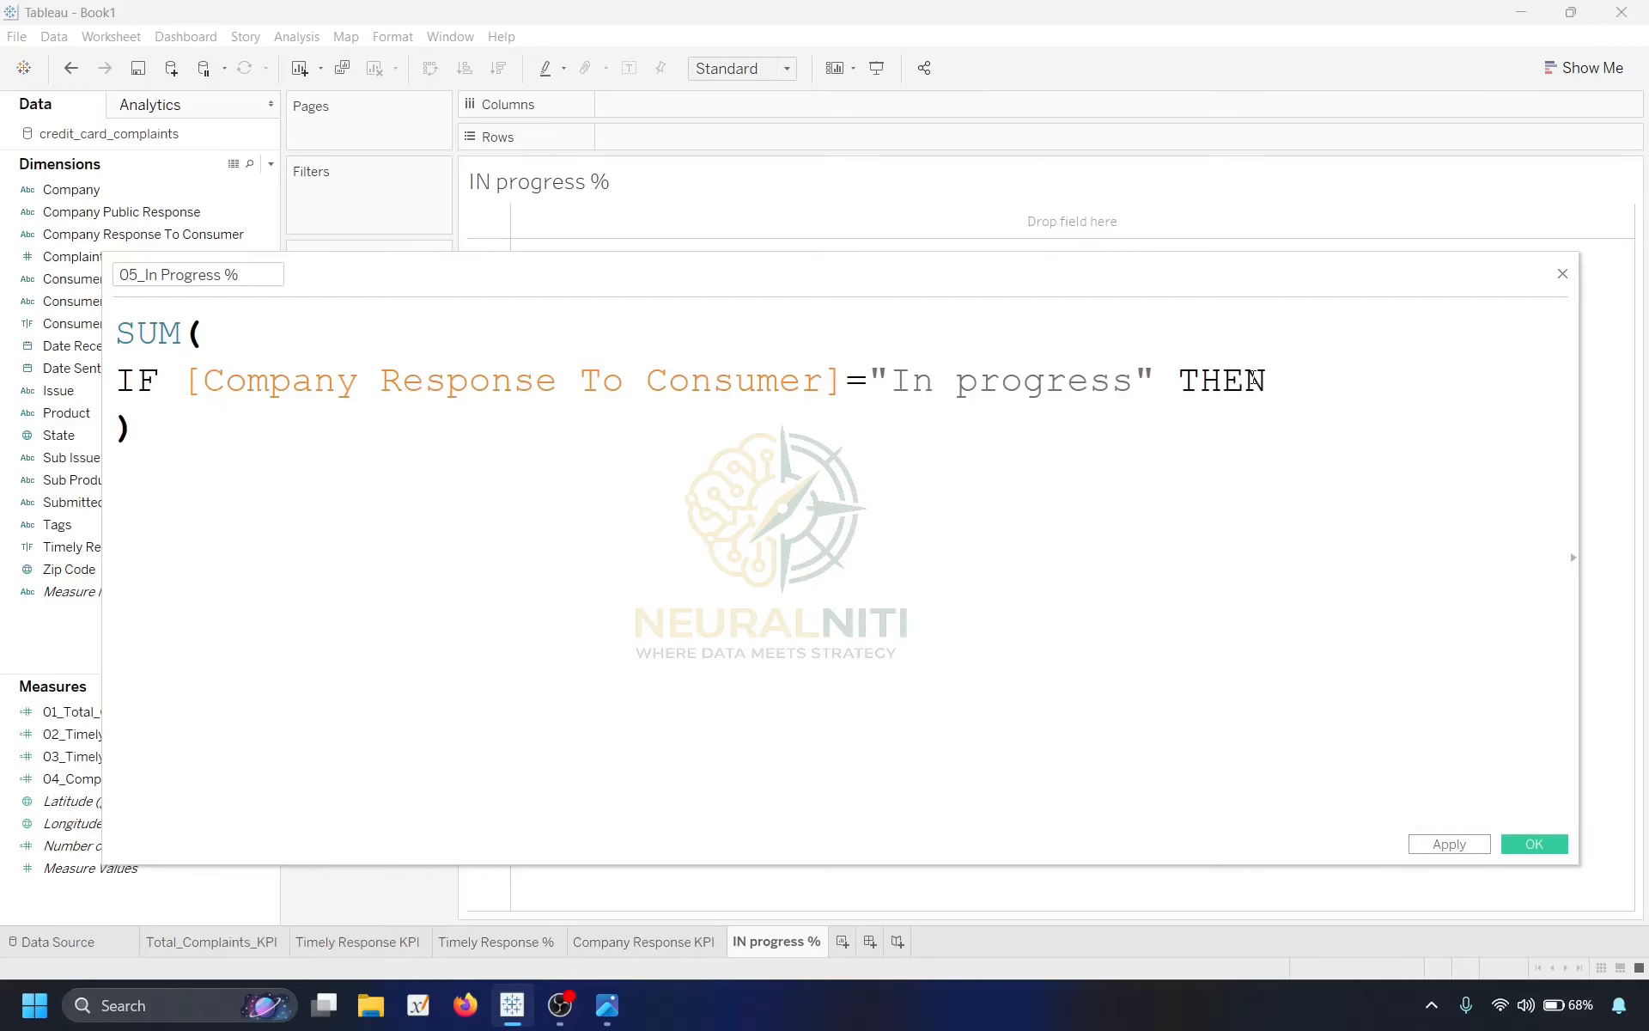
{"action": "type", "text": "1"}
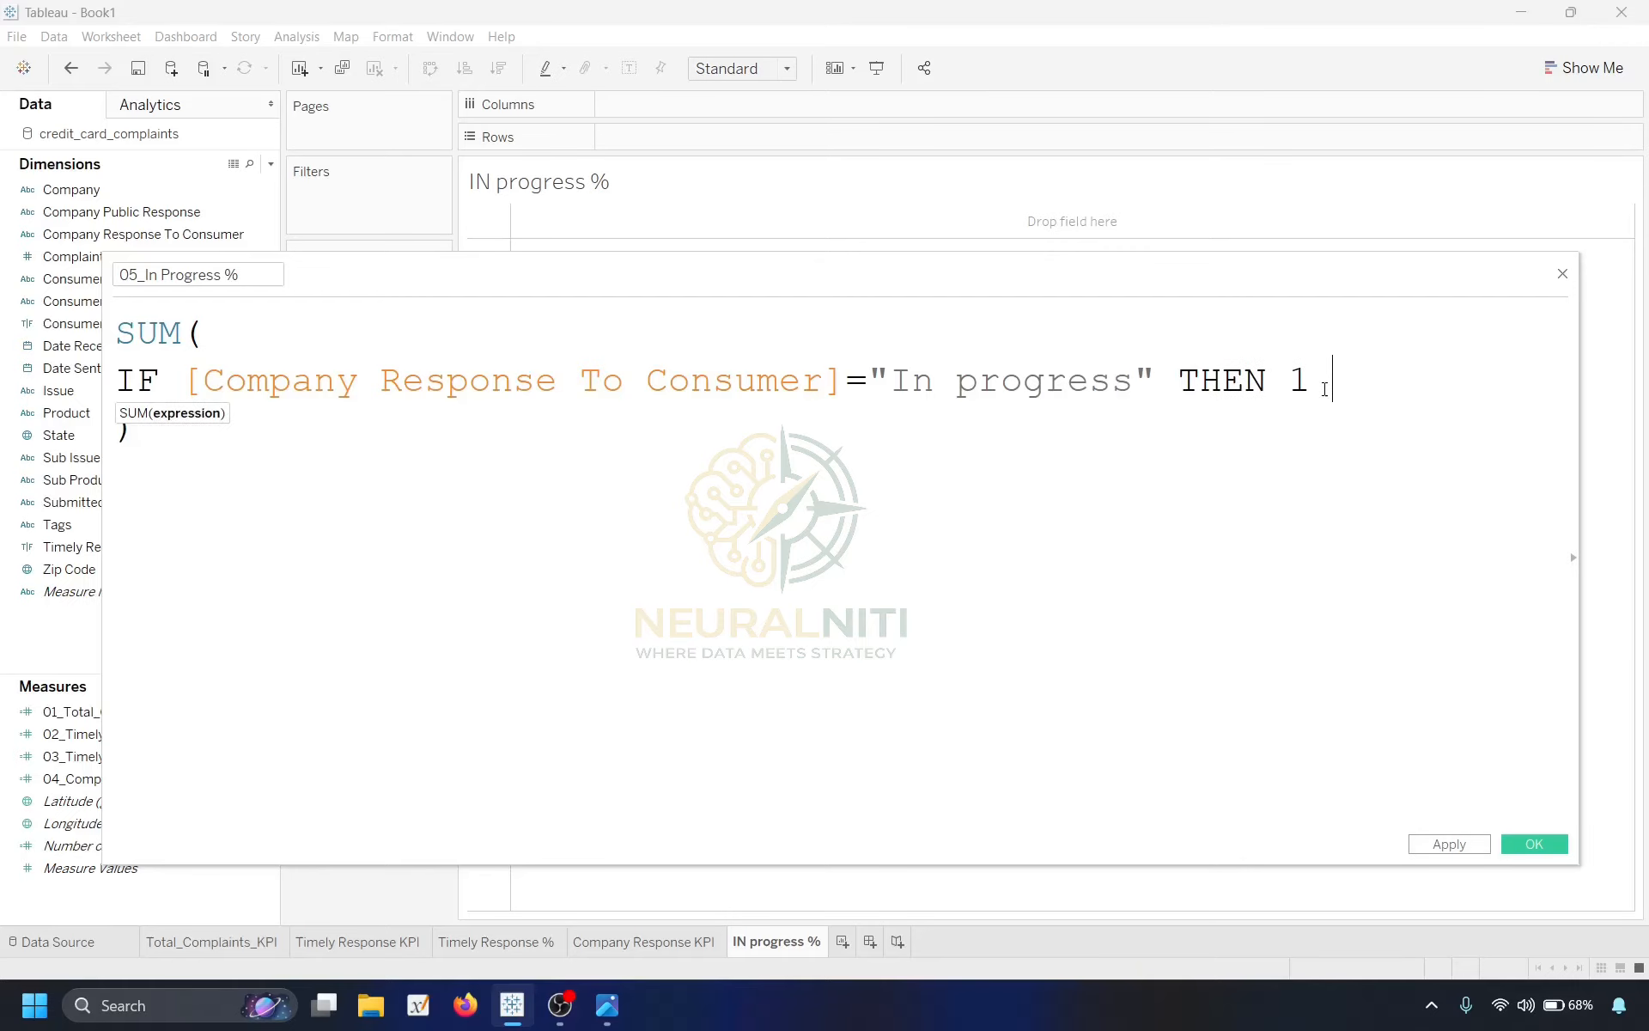
{"action": "type", "text": "e"}
{"action": "key", "text": "Return"}
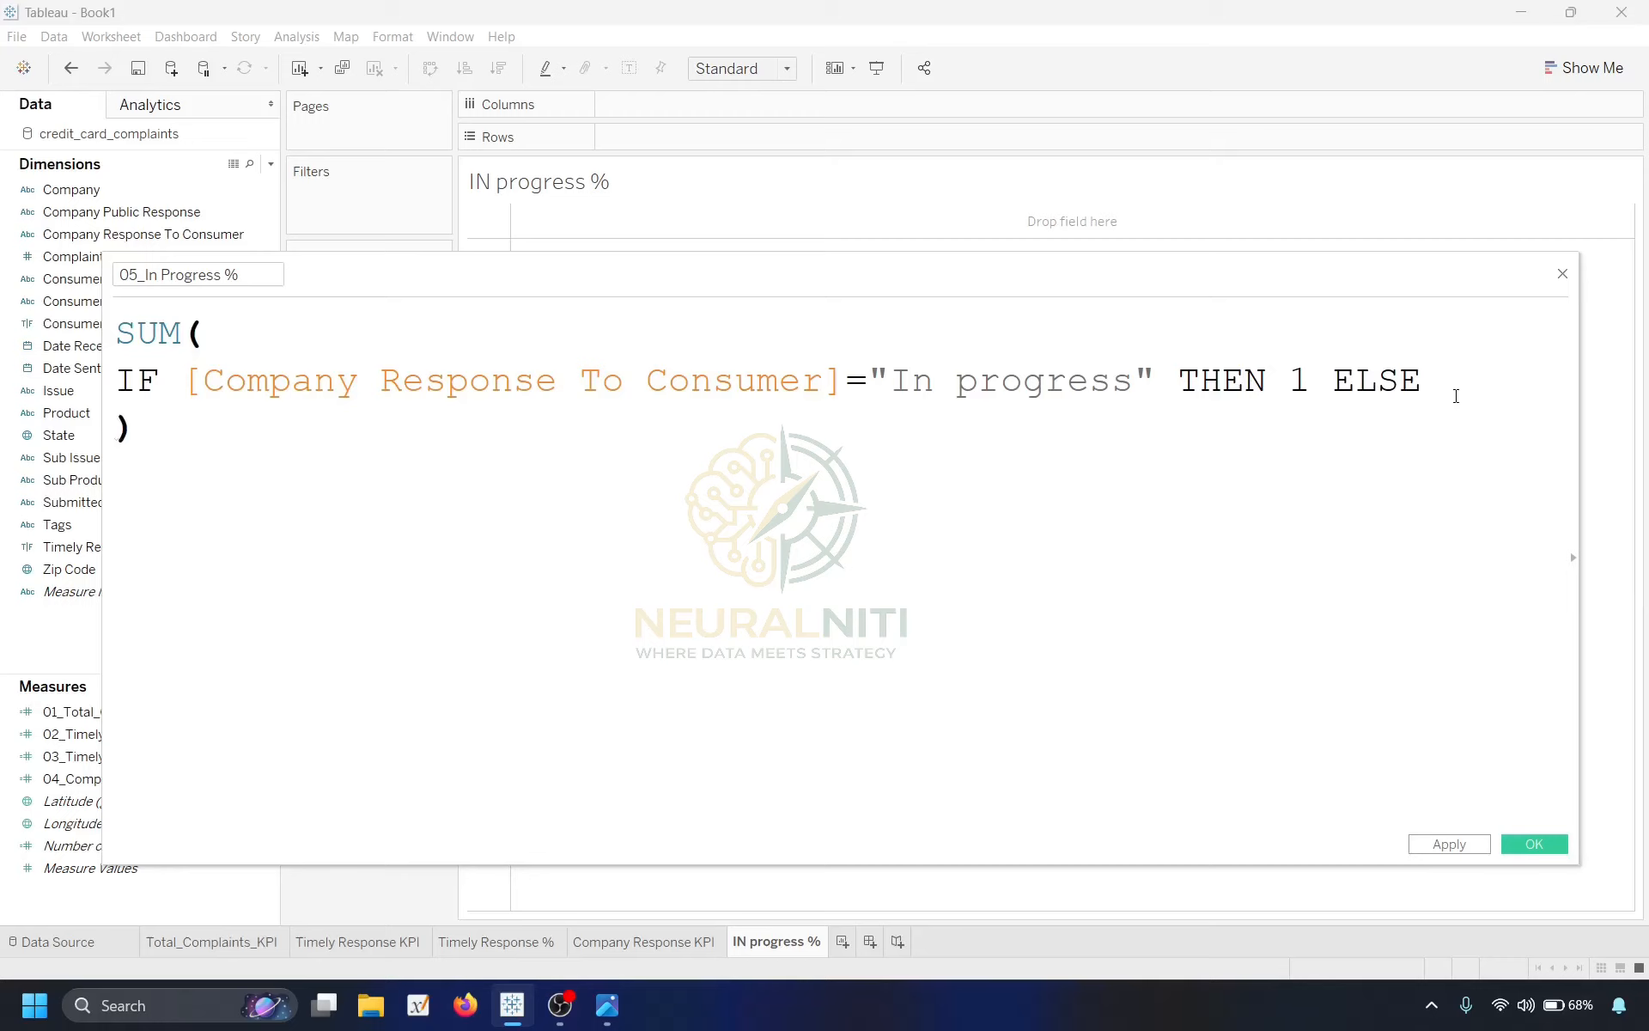
{"action": "type", "text": "0"}
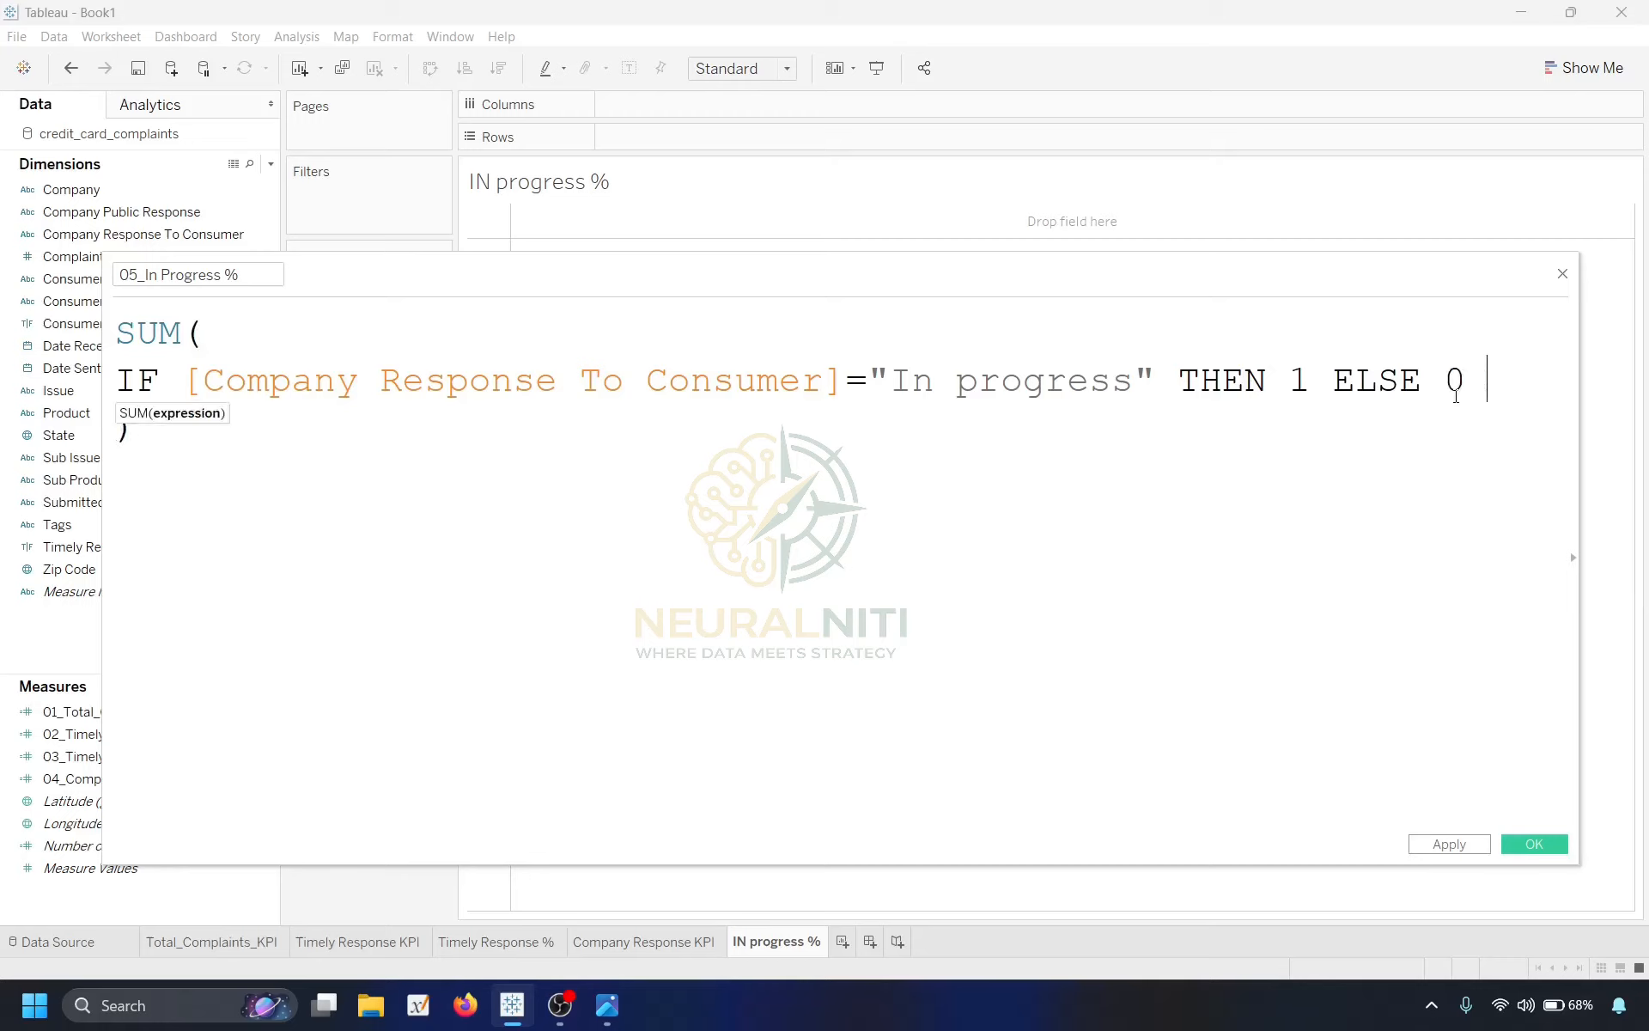
{"action": "type", "text": " En"}
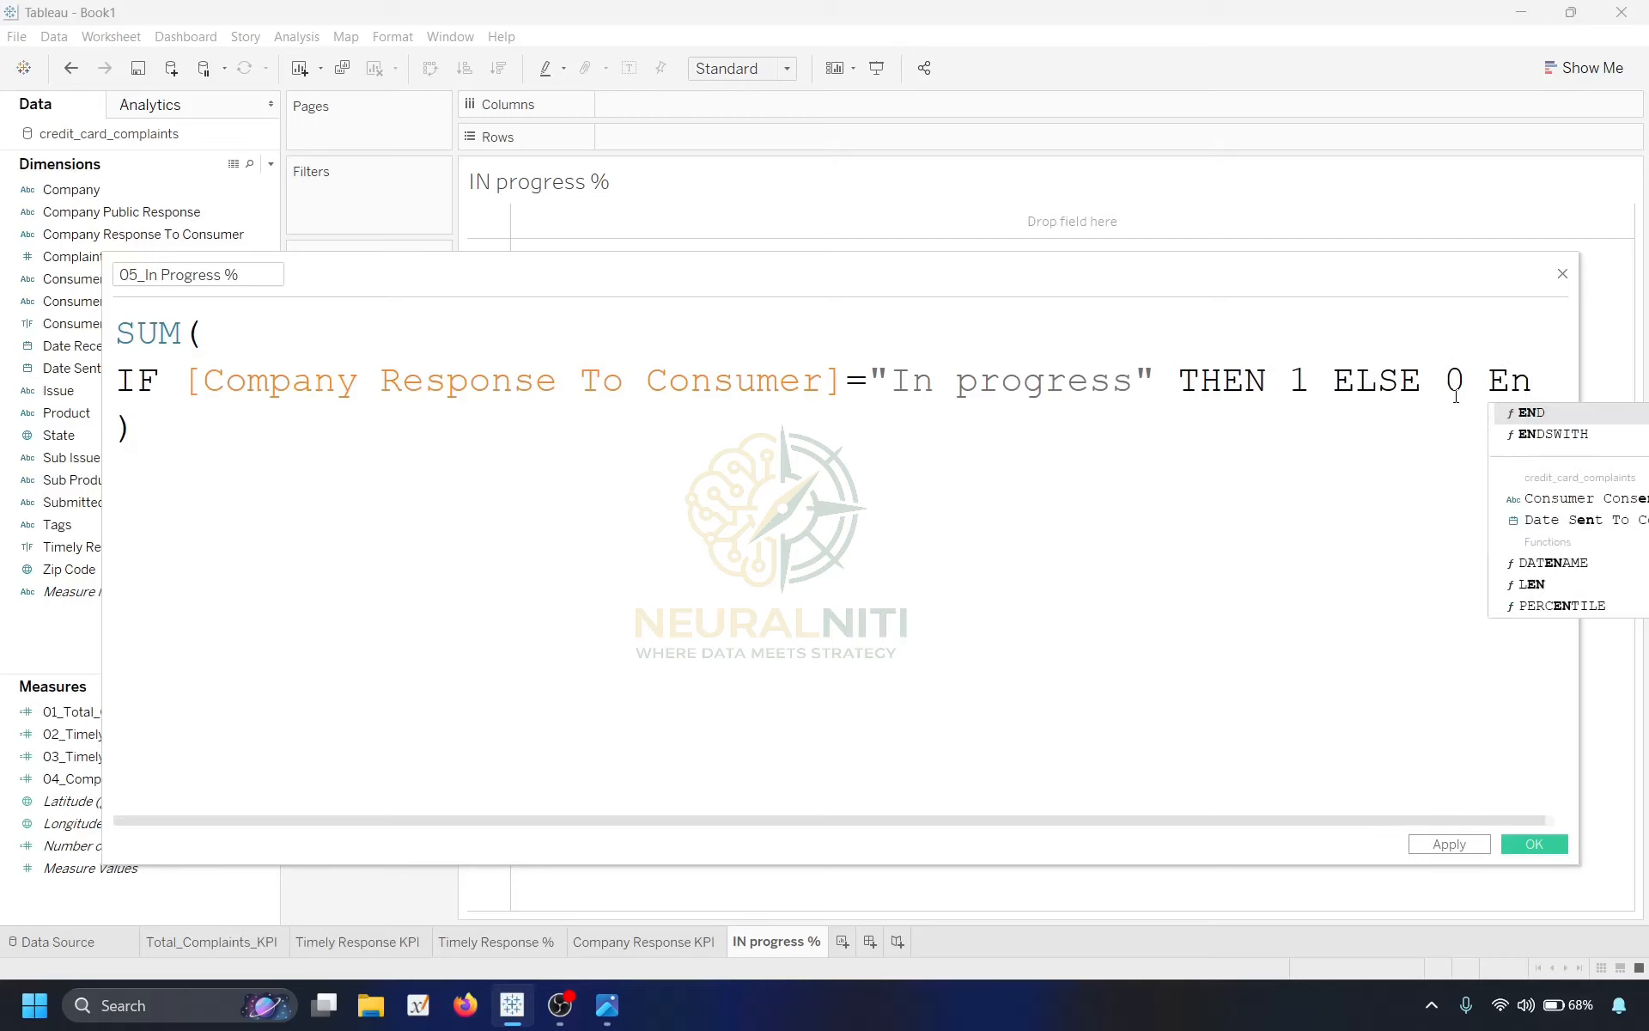
{"action": "key", "text": "Return"}
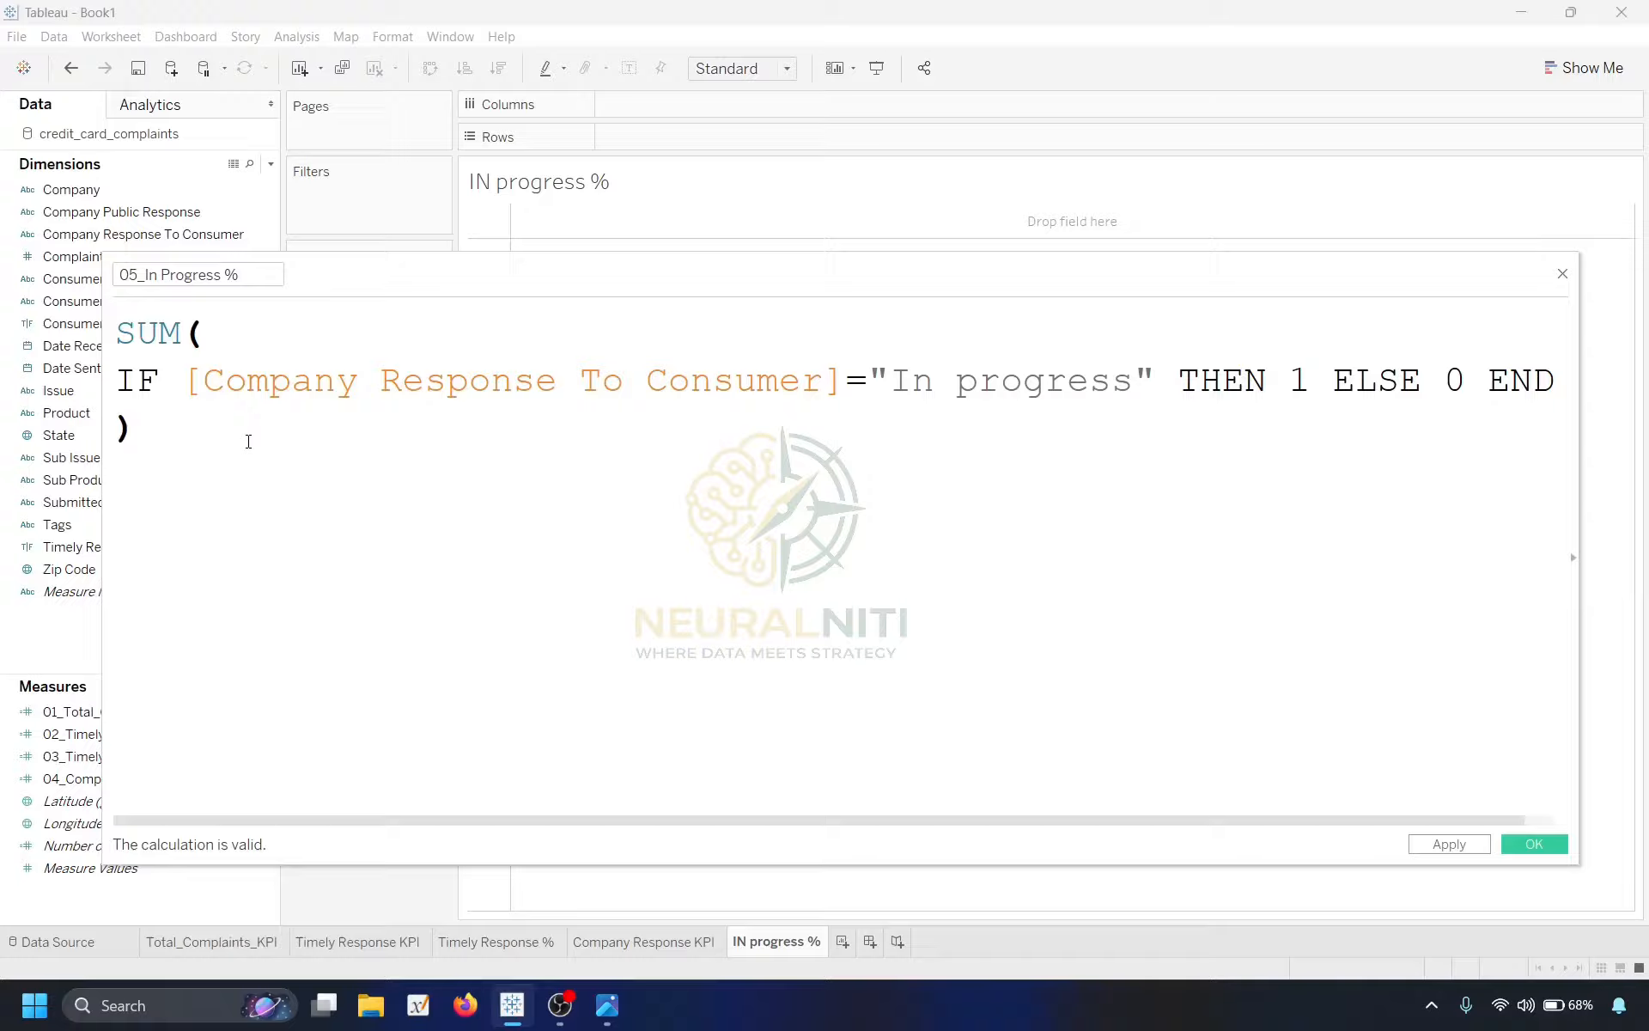
Divide the SUM expression in the formula by COUNT([Complaint Id]).
{"action": "type", "text": "/coun"}
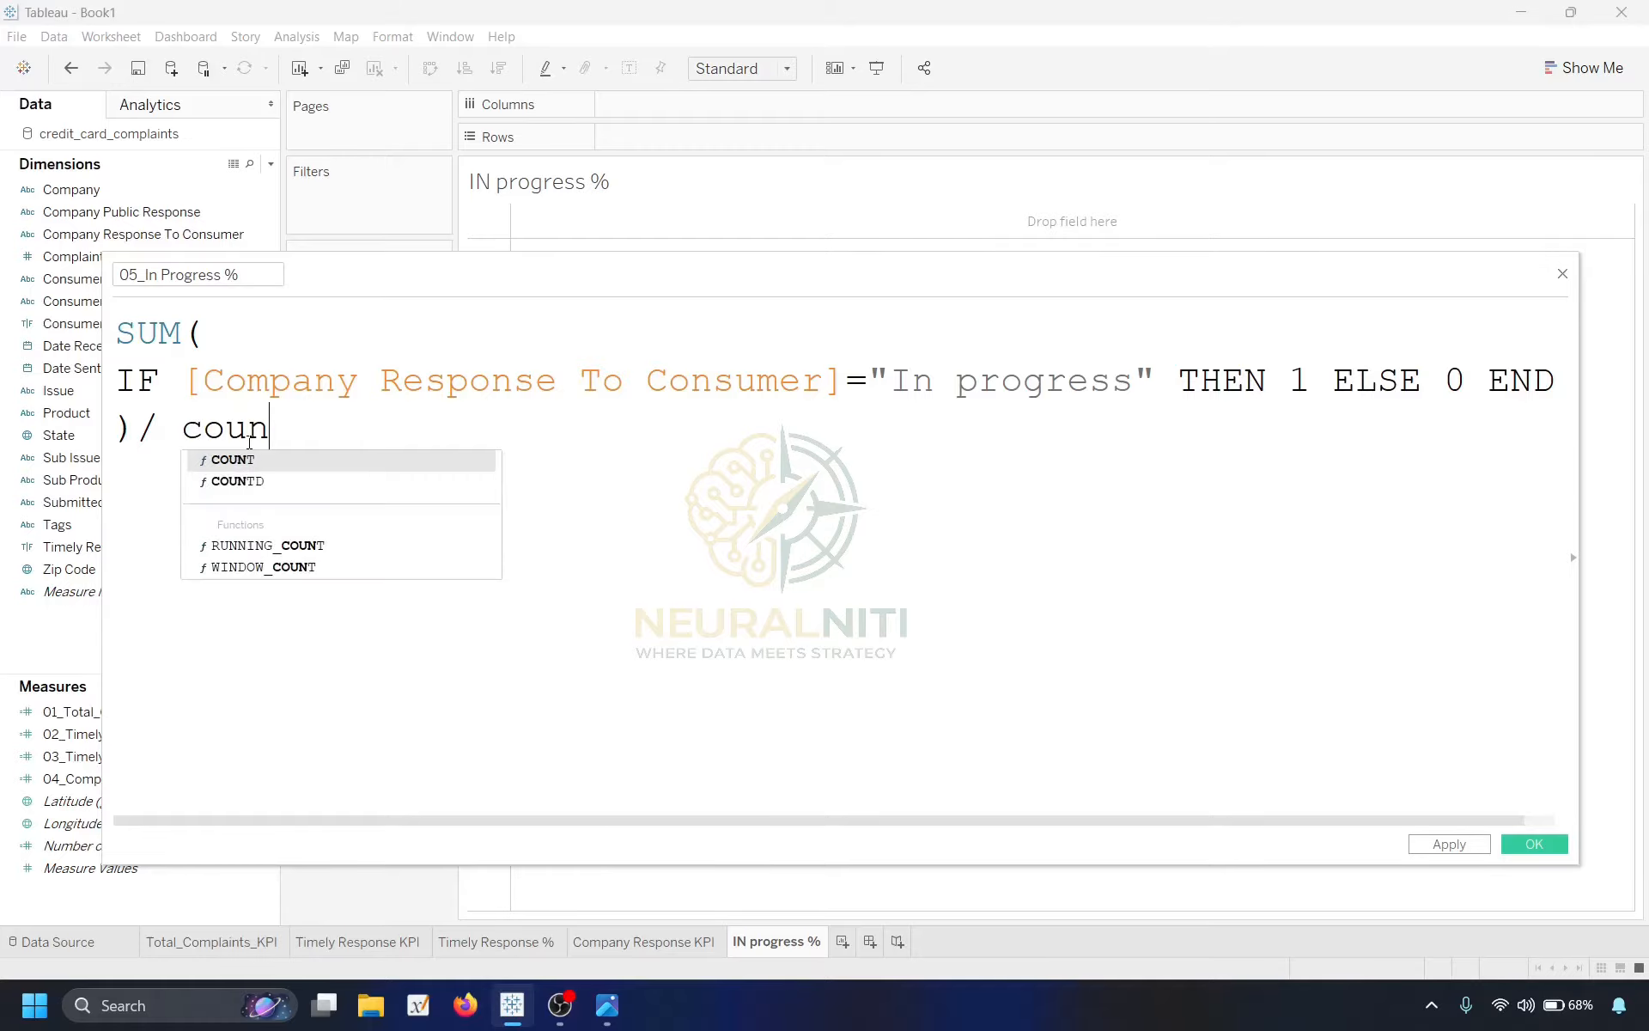
{"action": "key", "text": "Return"}
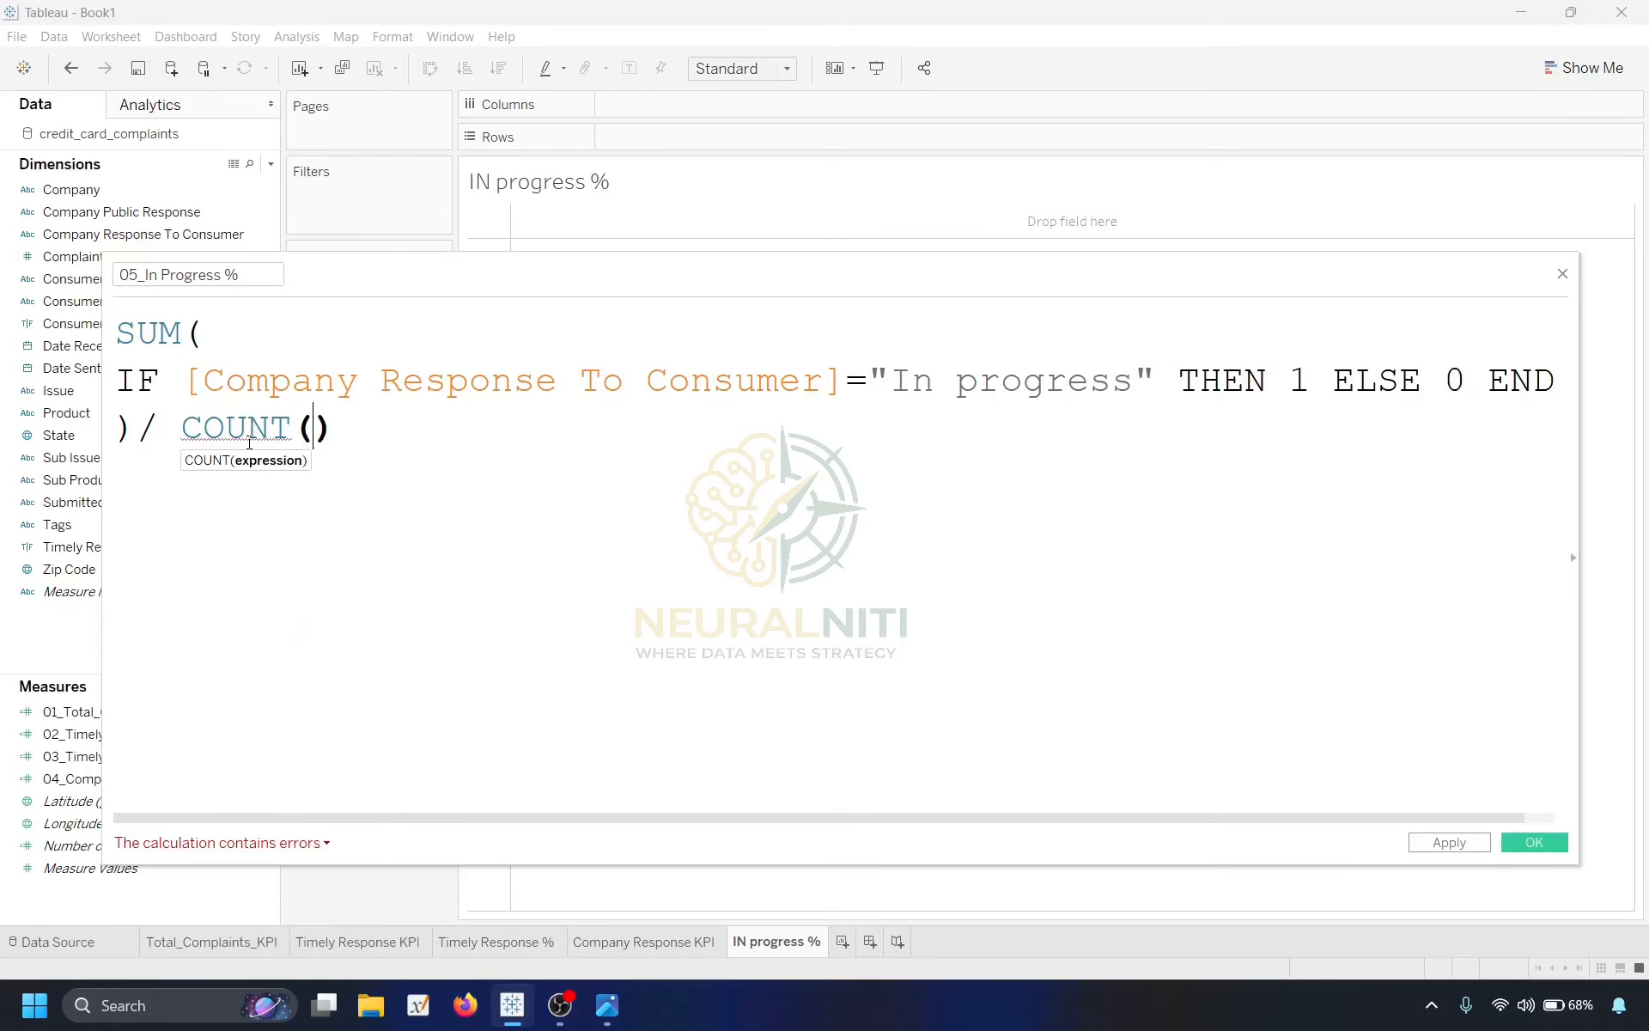
{"action": "type", "text": "Com"}
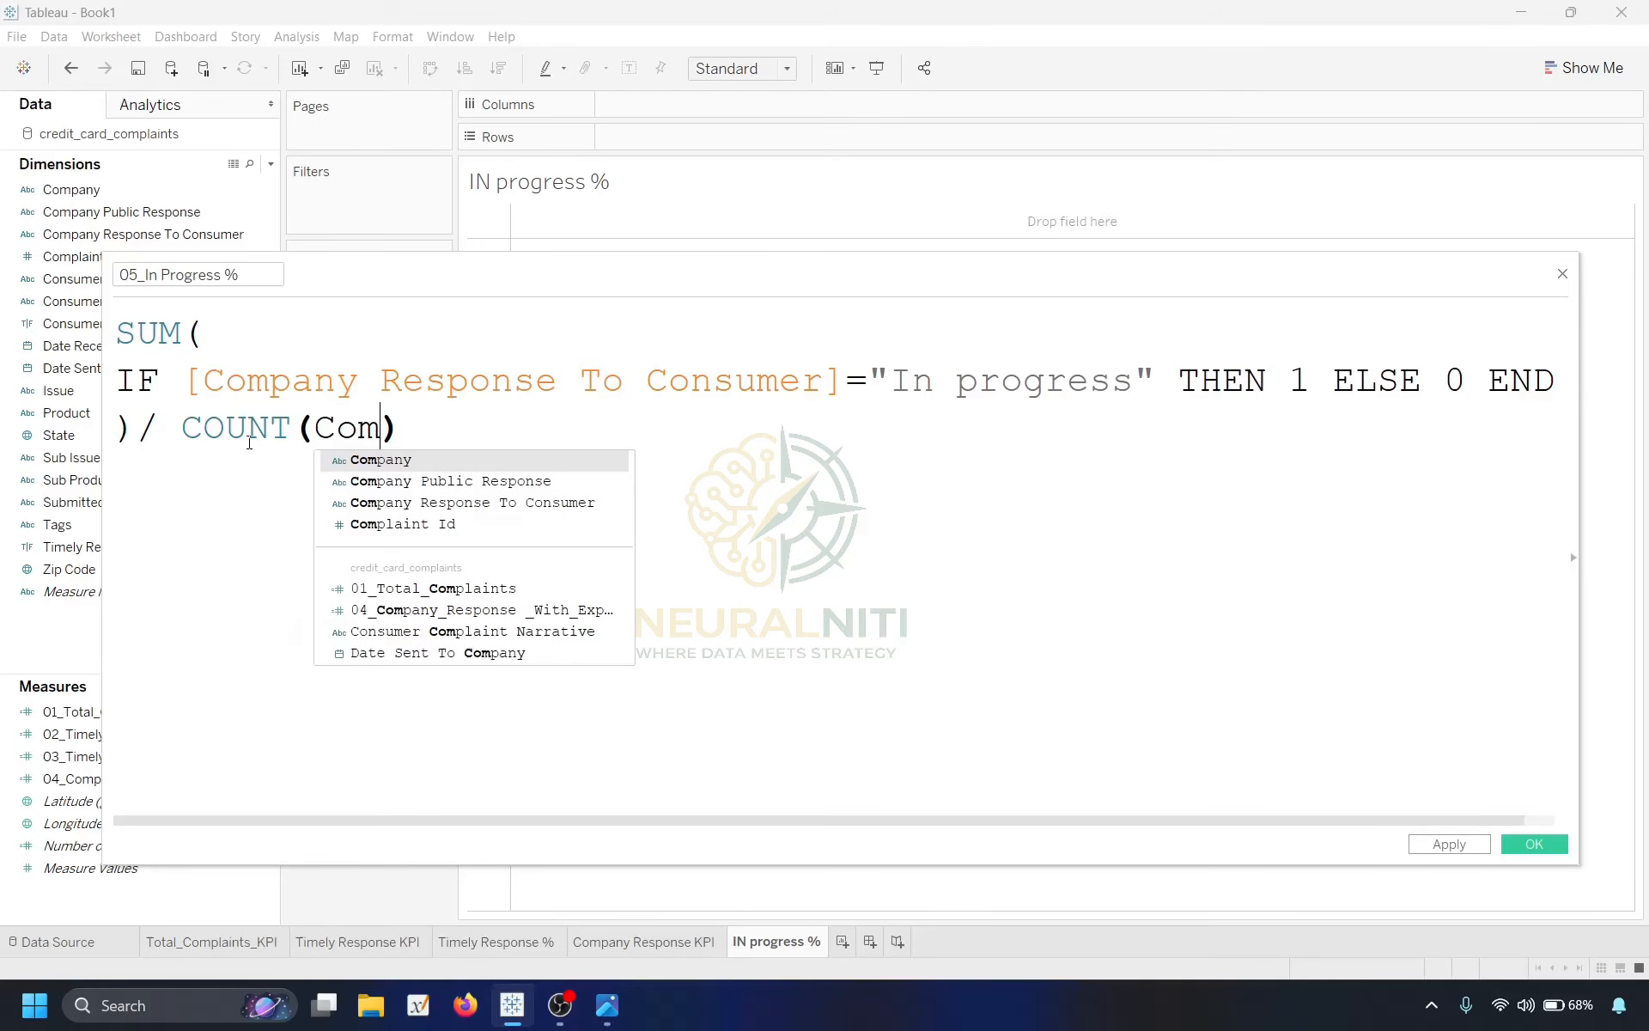
{"action": "key", "text": "Down"}
{"action": "key", "text": "Down"}
{"action": "key", "text": "Down"}
{"action": "key", "text": "Return"}
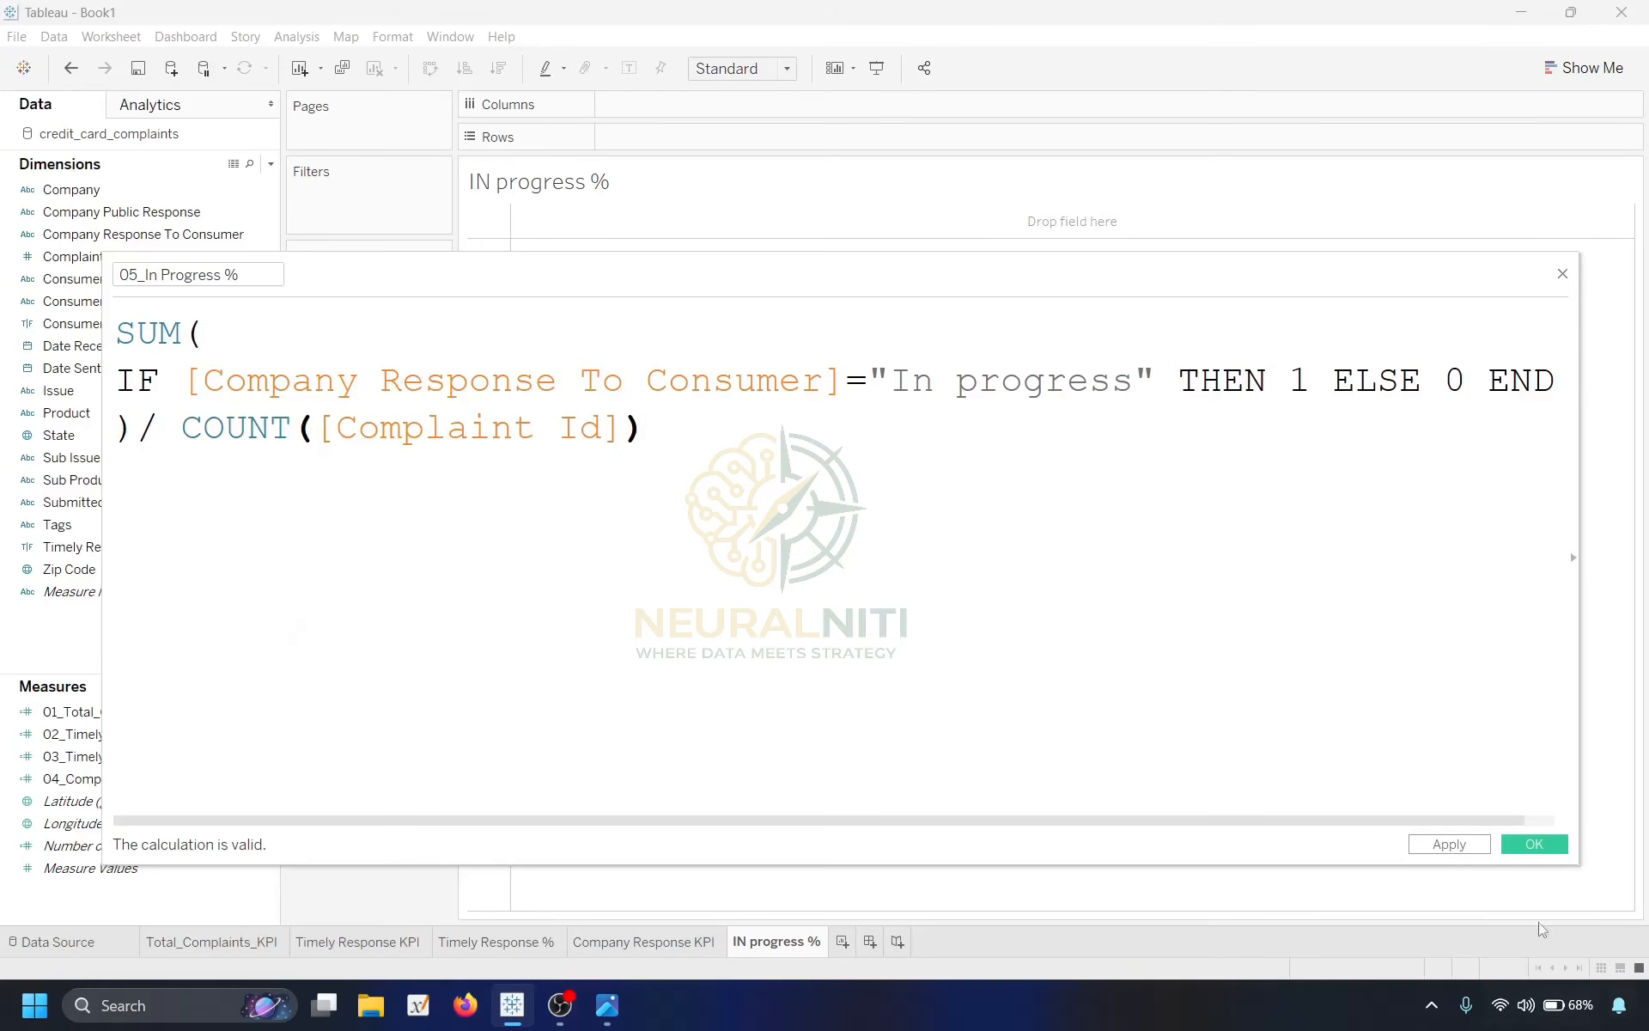
Save the calculated field and display 05_In Progress % as text on the IN progress % sheet.
{"action": "left_click", "coordinate": [1451, 845]}
{"action": "left_click", "coordinate": [1533, 843]}
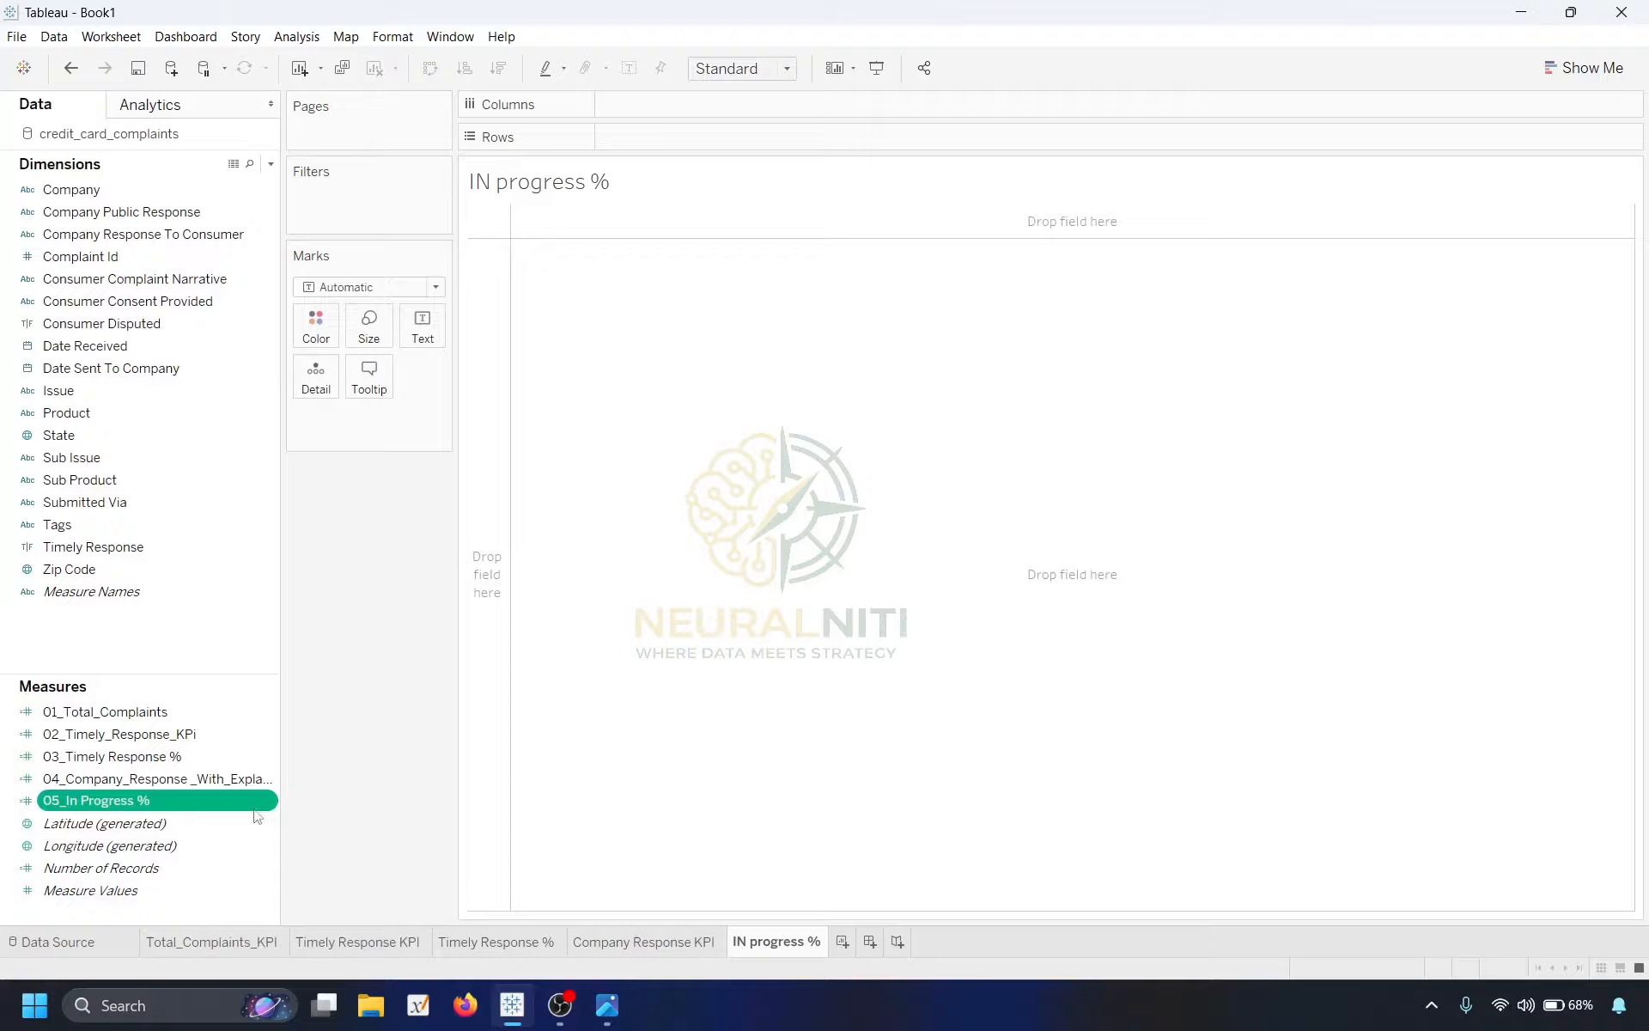
{"action": "left_click_drag", "start_coordinate": [99, 804], "coordinate": [423, 328]}
{"action": "mouse_move", "coordinate": [515, 219]}
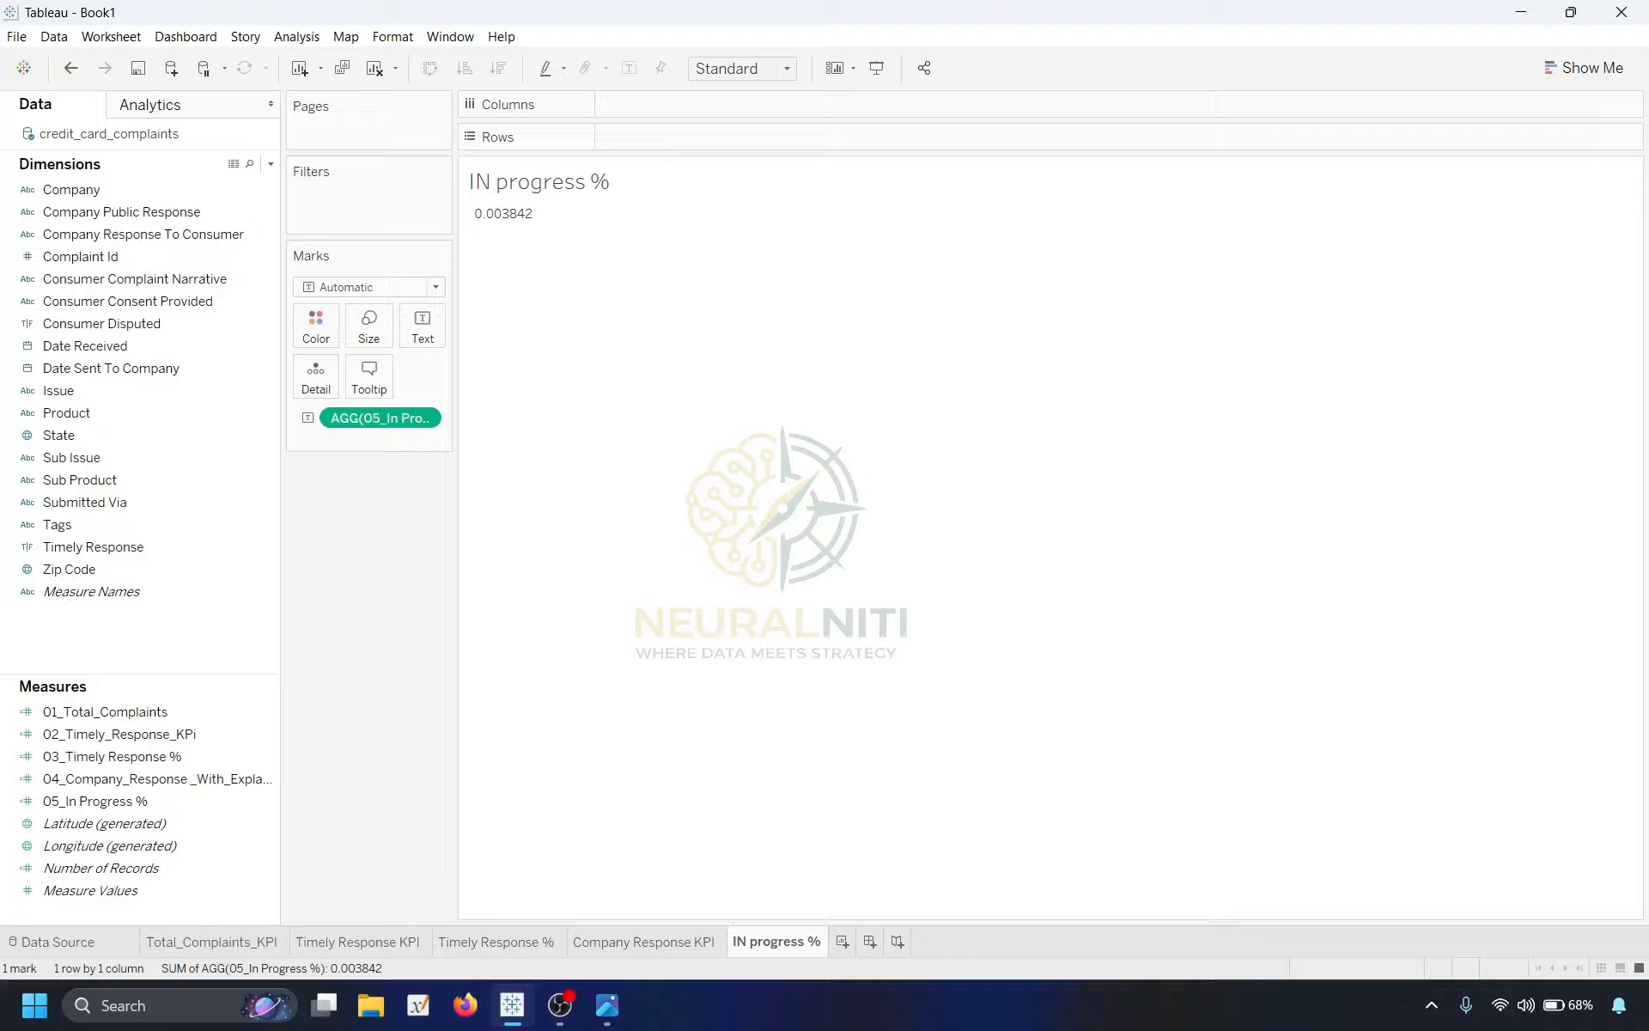
On the Timely Response % sheet, format the 03_Timely Response % value as a percentage with 2 decimal places.
{"action": "left_click", "coordinate": [636, 941]}
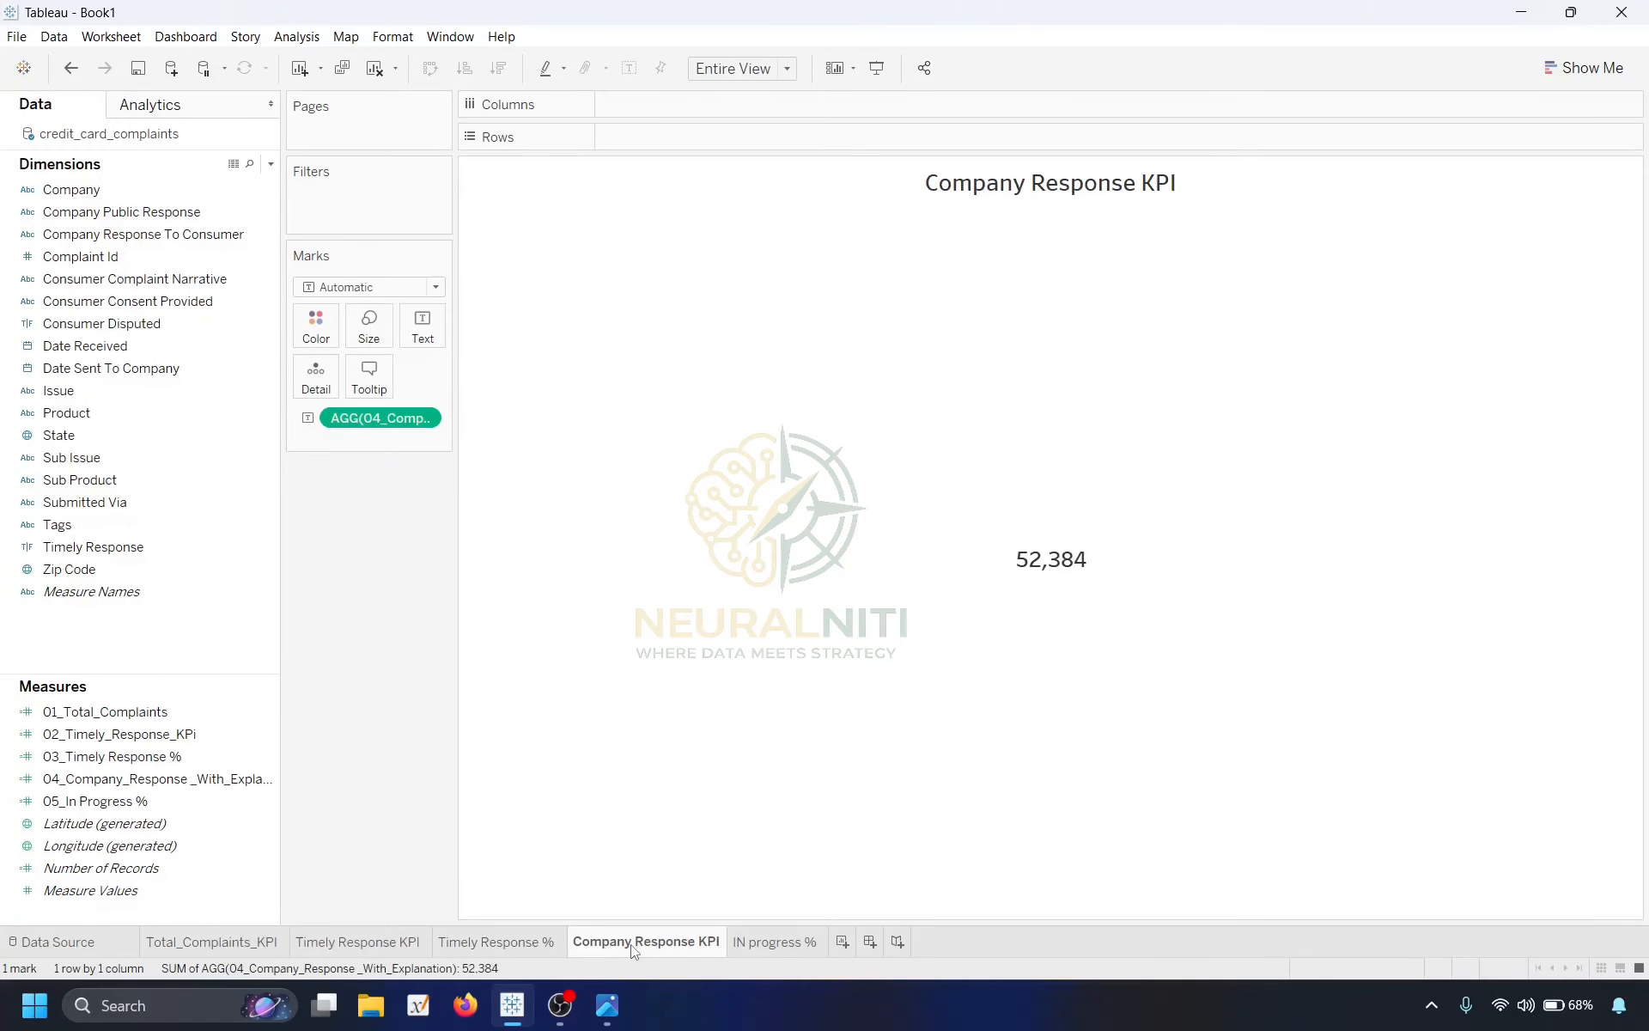
{"action": "left_click", "coordinate": [525, 943]}
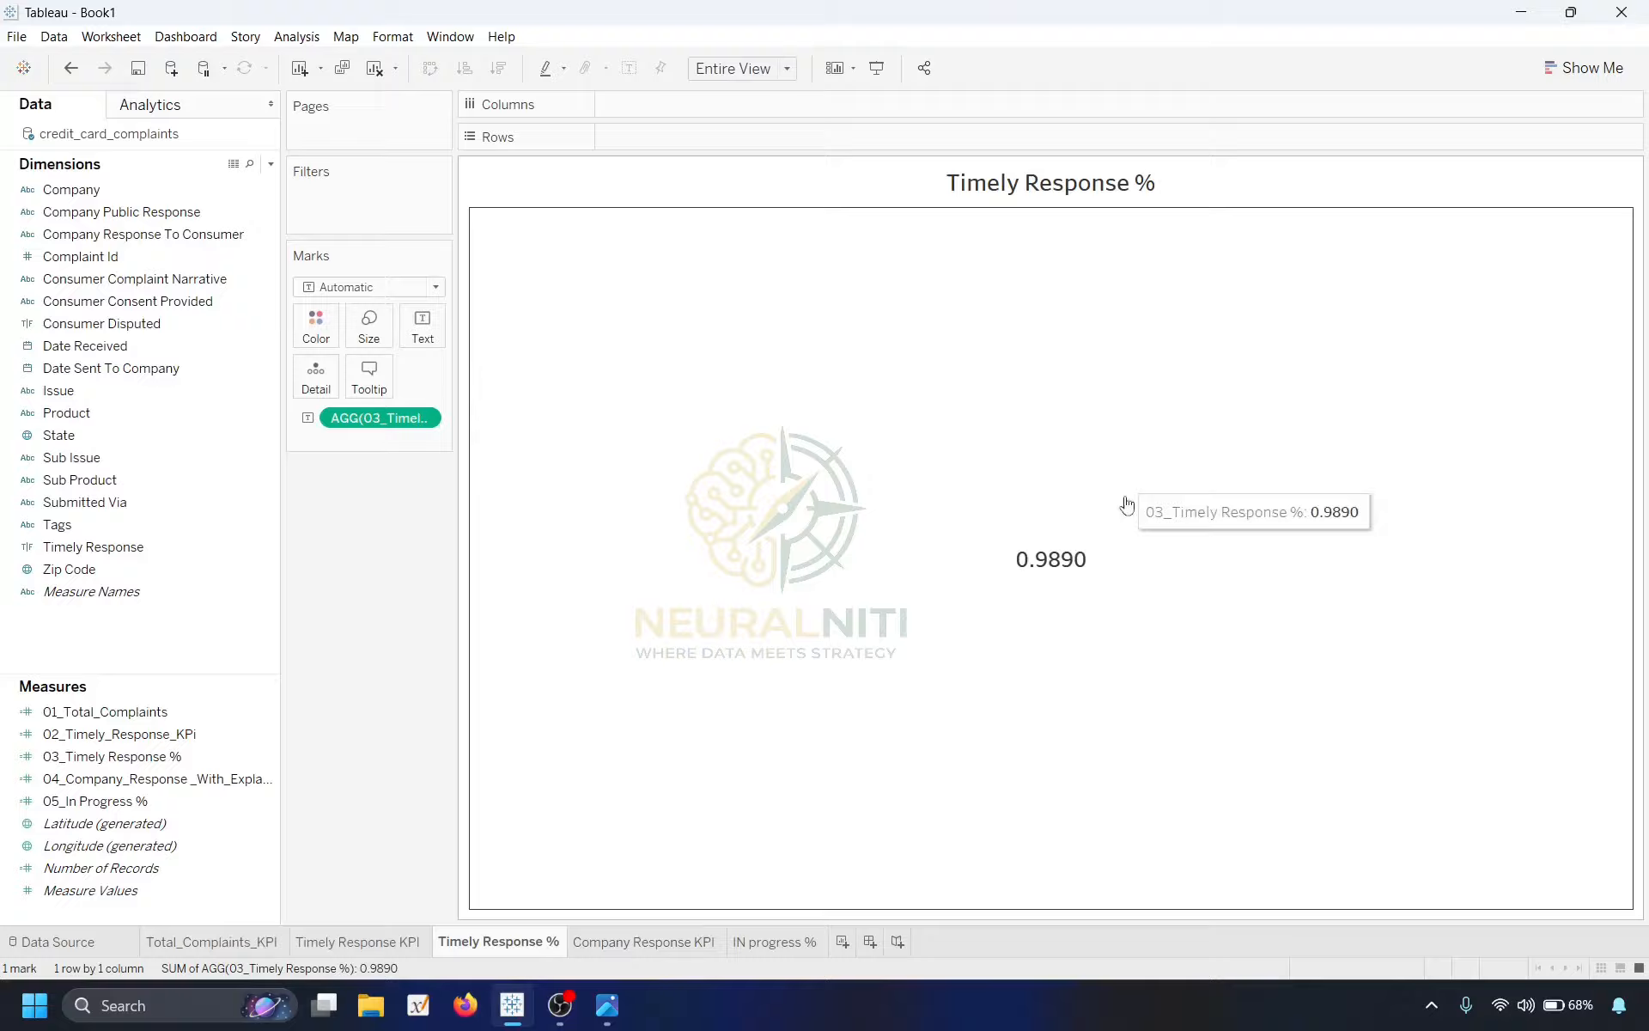
{"action": "right_click", "coordinate": [369, 418]}
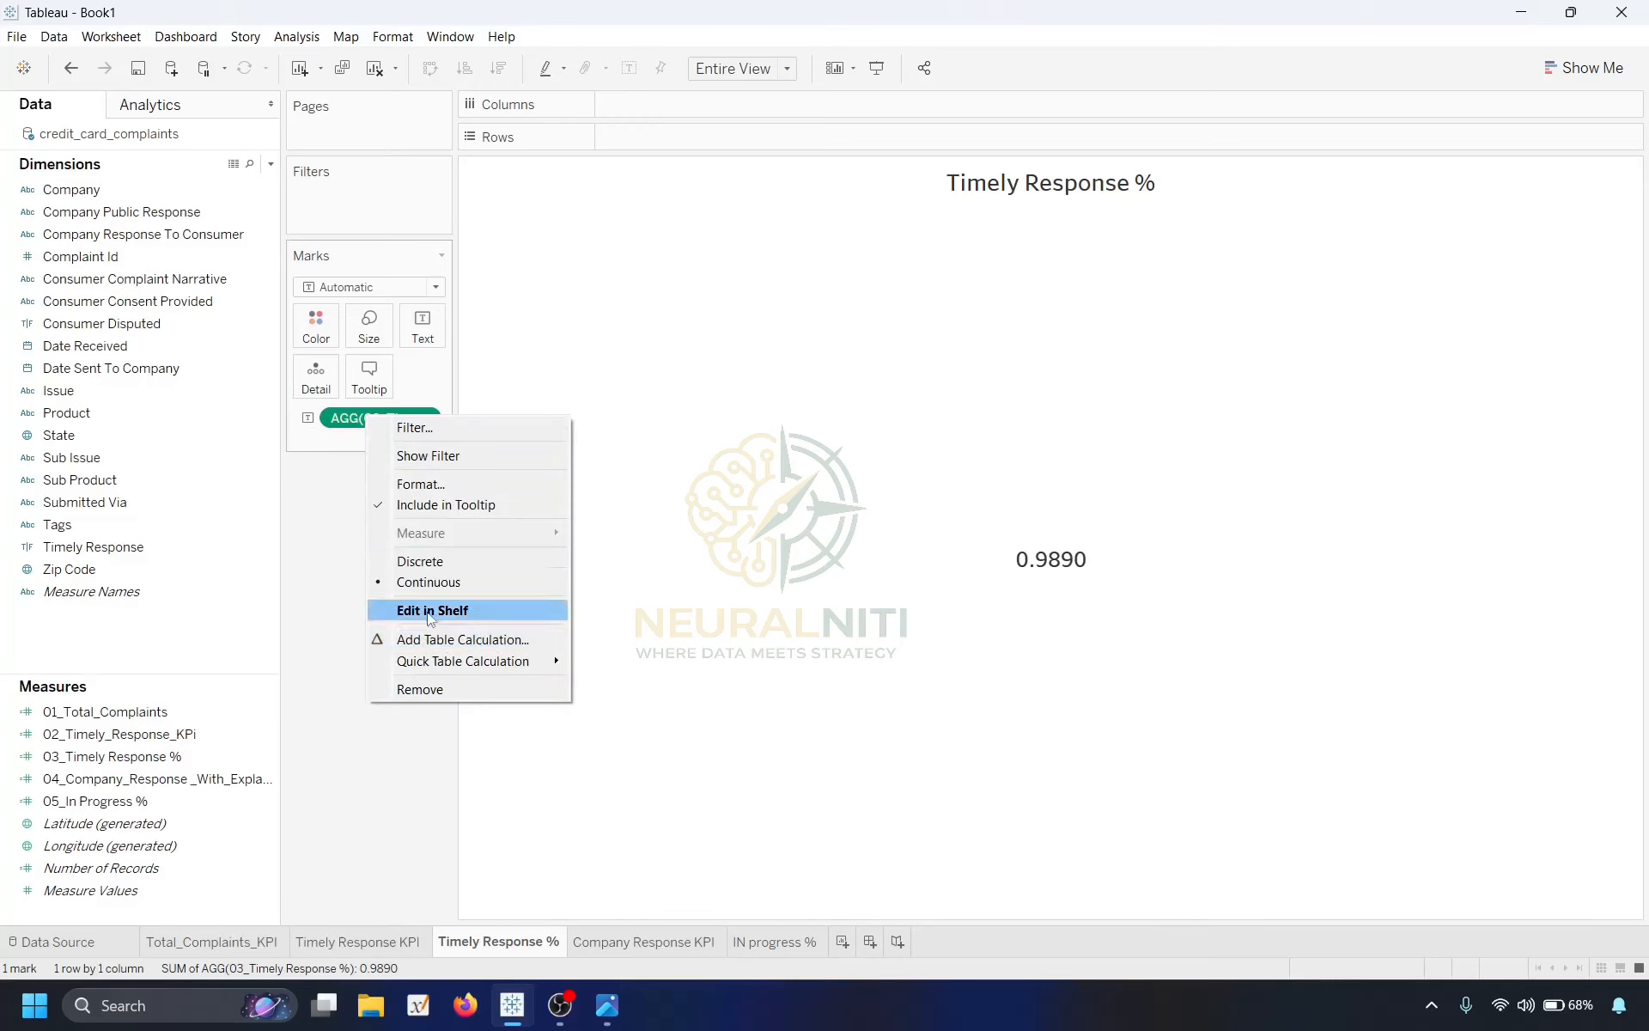
{"action": "left_click", "coordinate": [446, 484]}
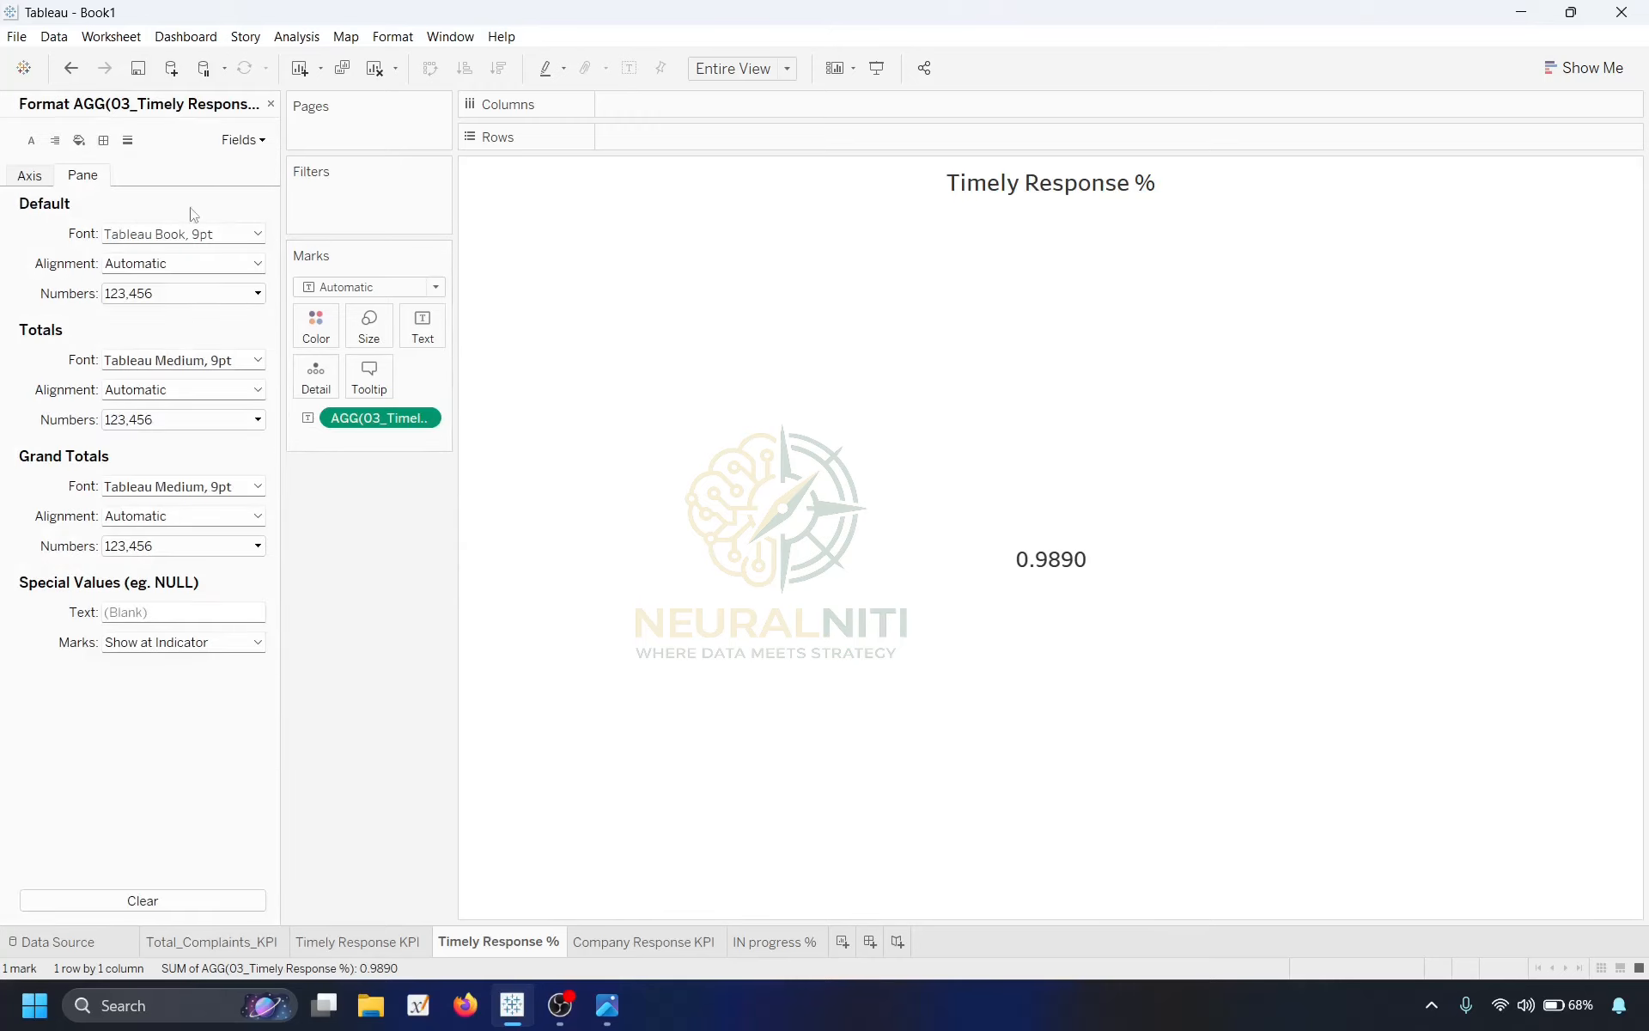
{"action": "left_click", "coordinate": [182, 297]}
{"action": "left_click", "coordinate": [168, 335]}
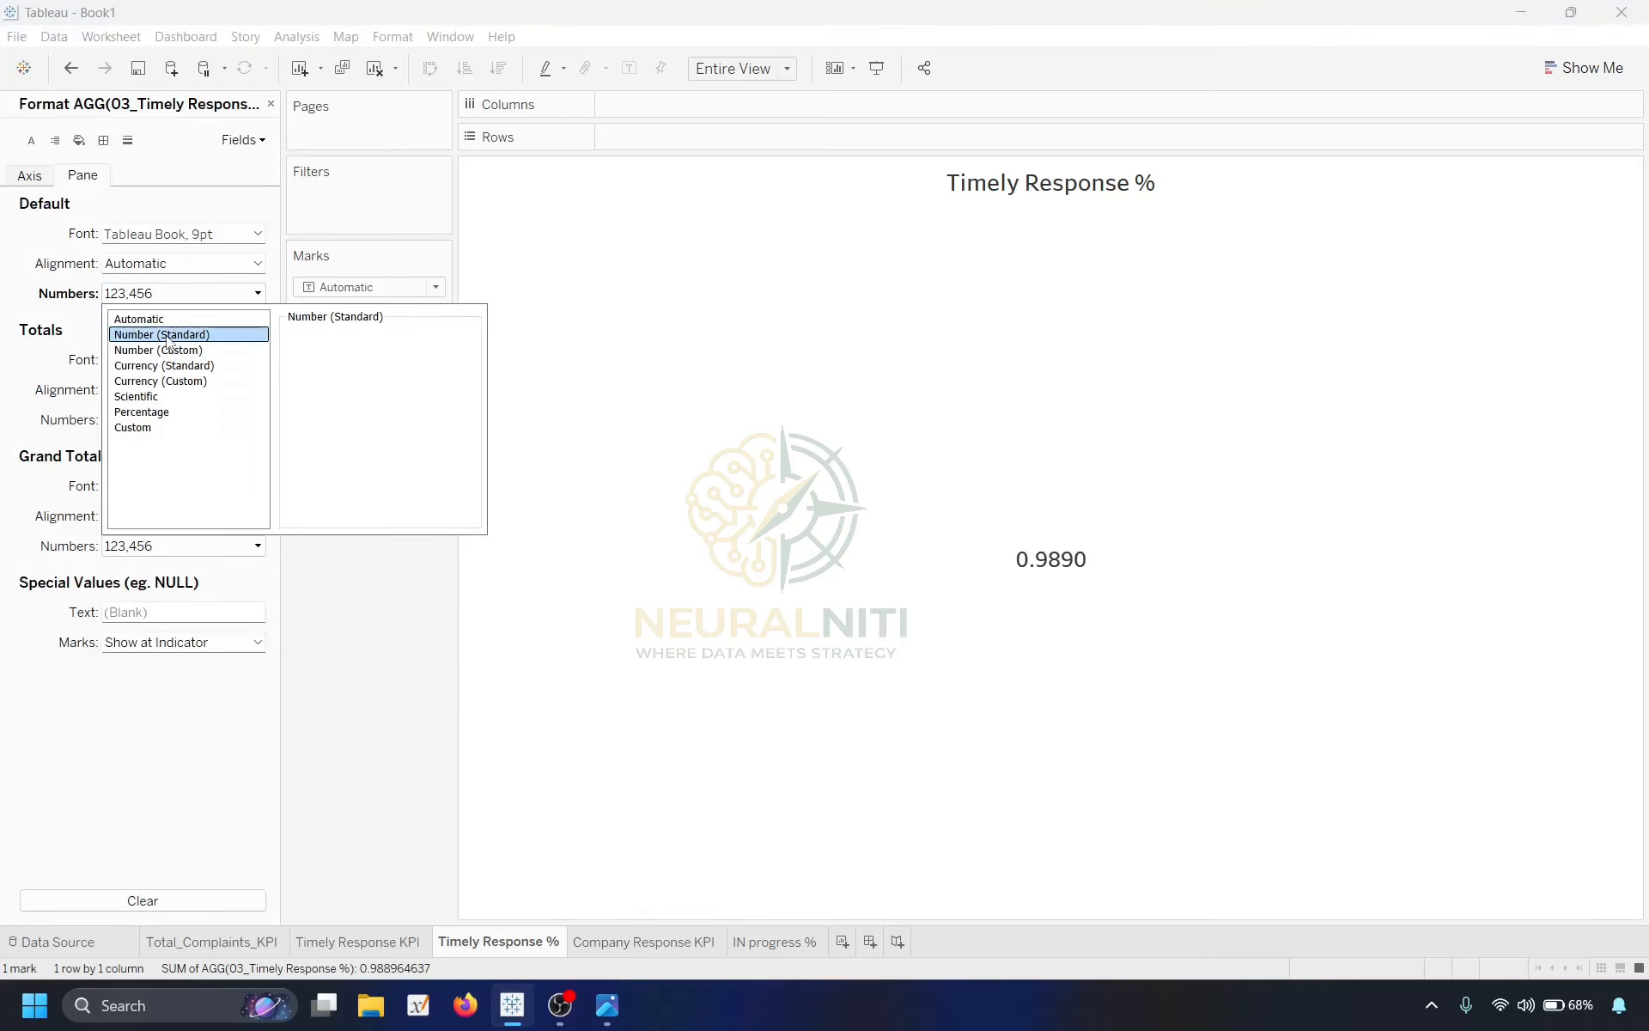
{"action": "left_click", "coordinate": [169, 349]}
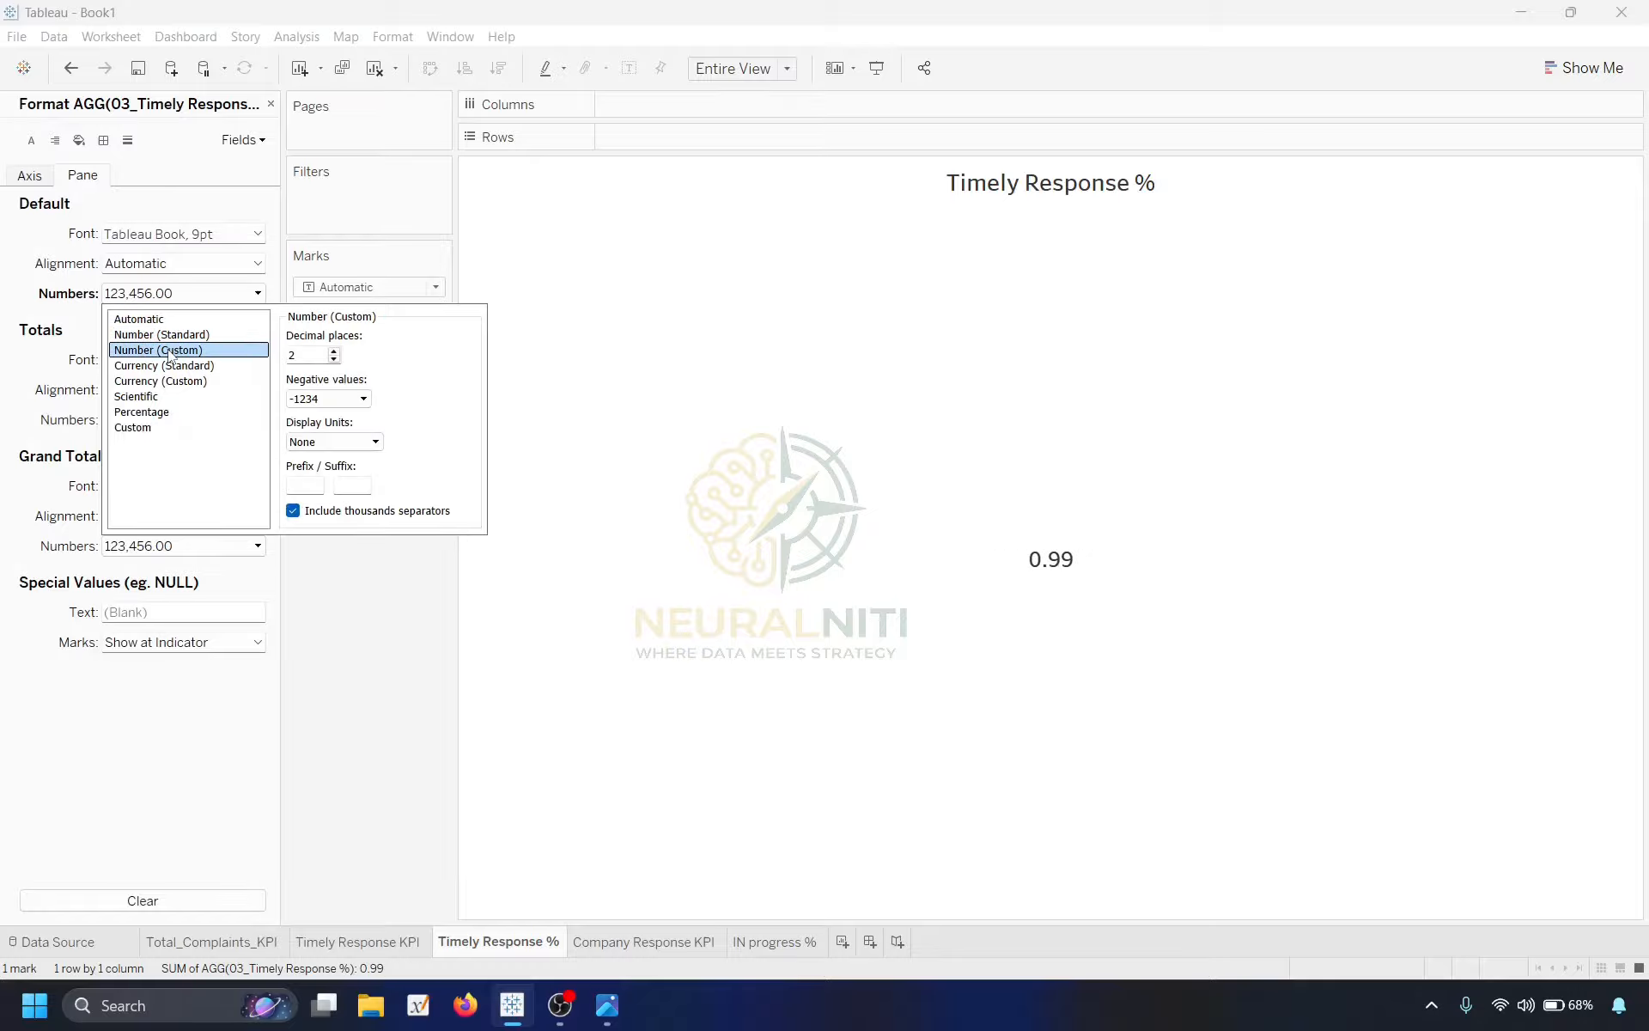
{"action": "left_click", "coordinate": [198, 412]}
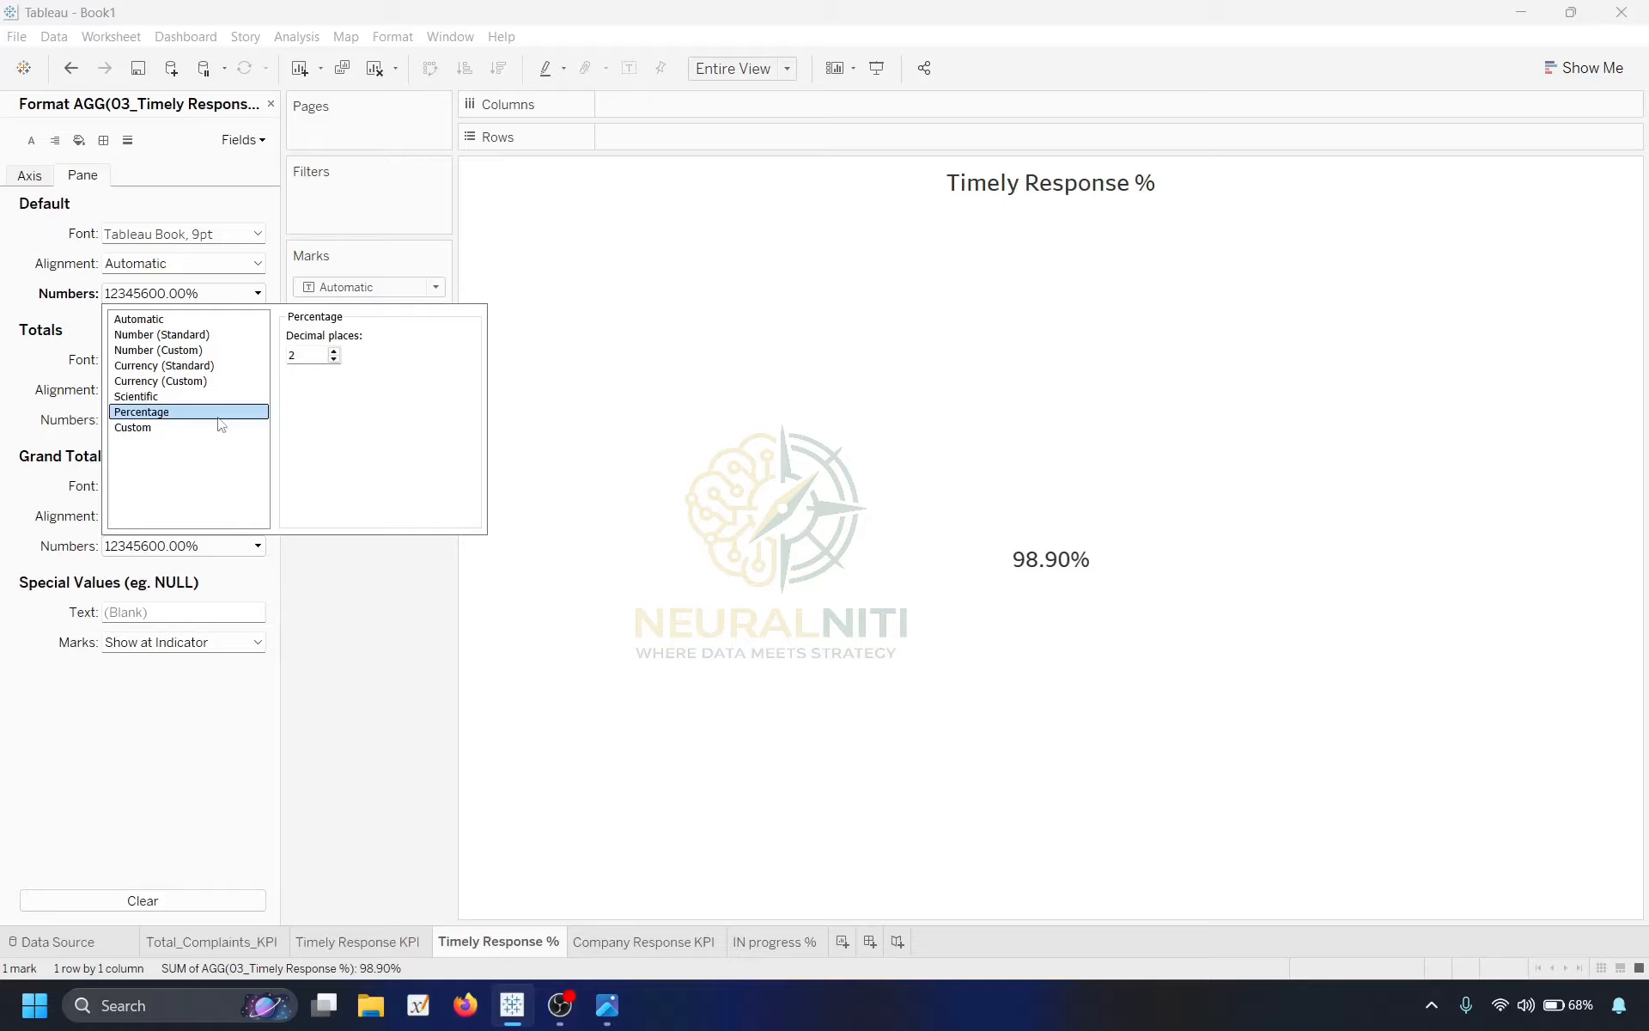
{"action": "left_click", "coordinate": [277, 661]}
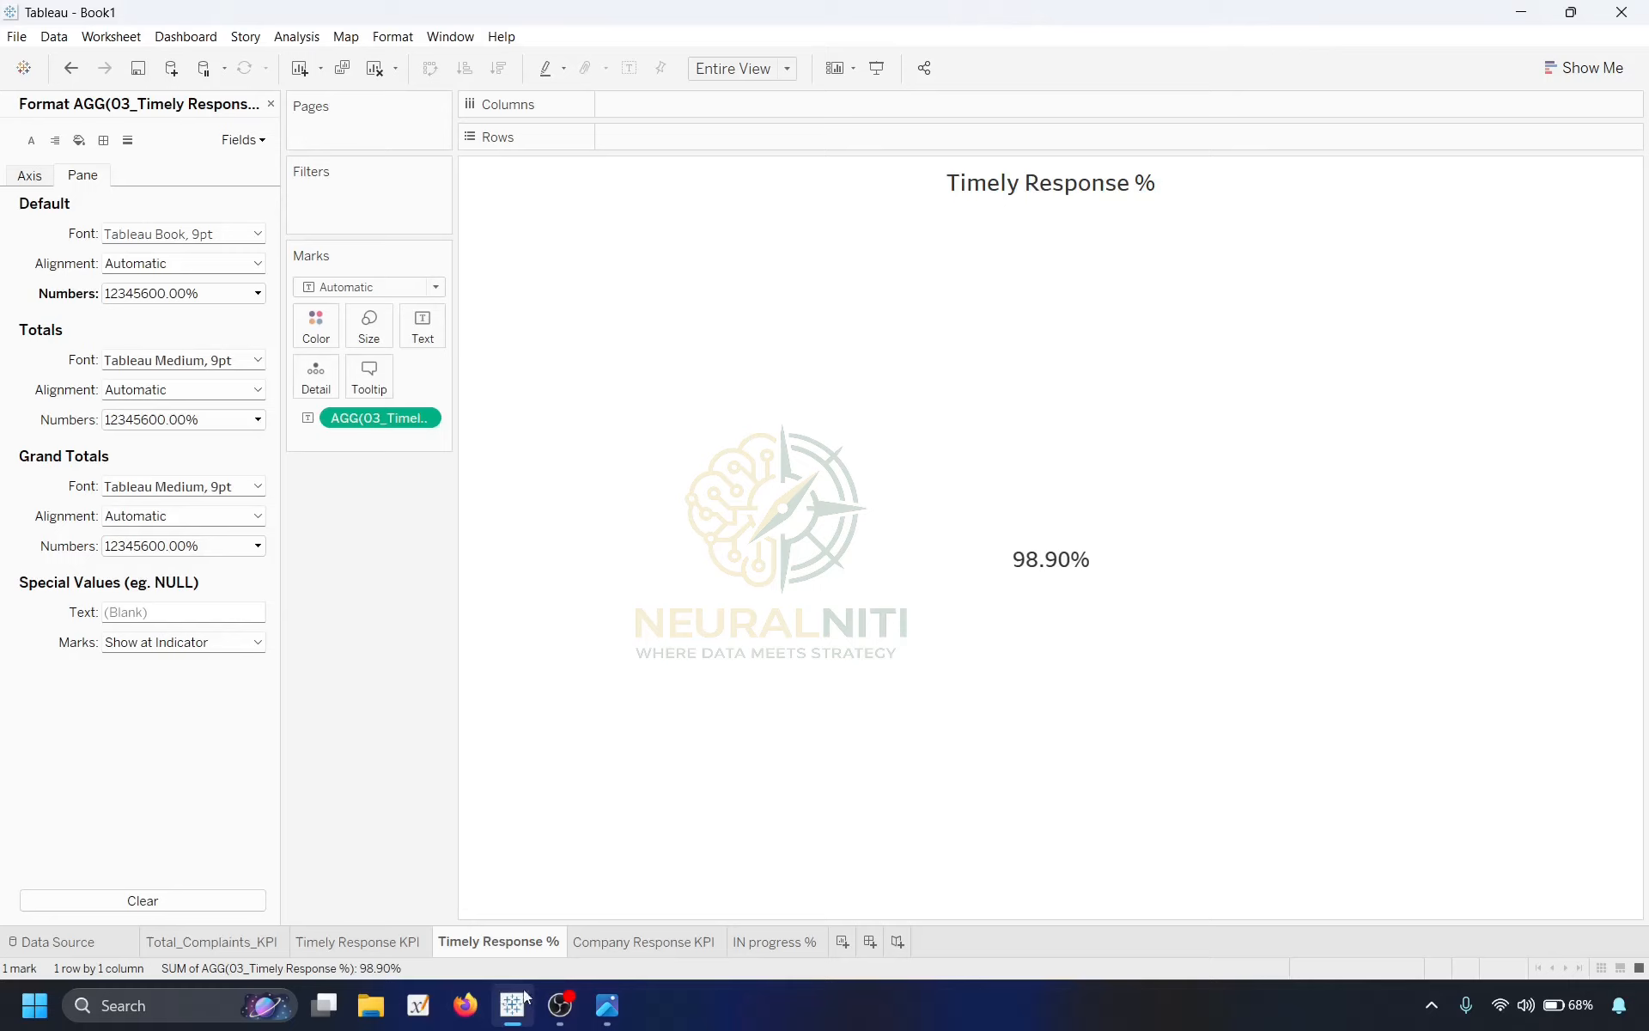
On the IN progress % sheet, format the 05_In Progress % value as a percentage with 2 decimal places.
{"action": "left_click", "coordinate": [773, 942]}
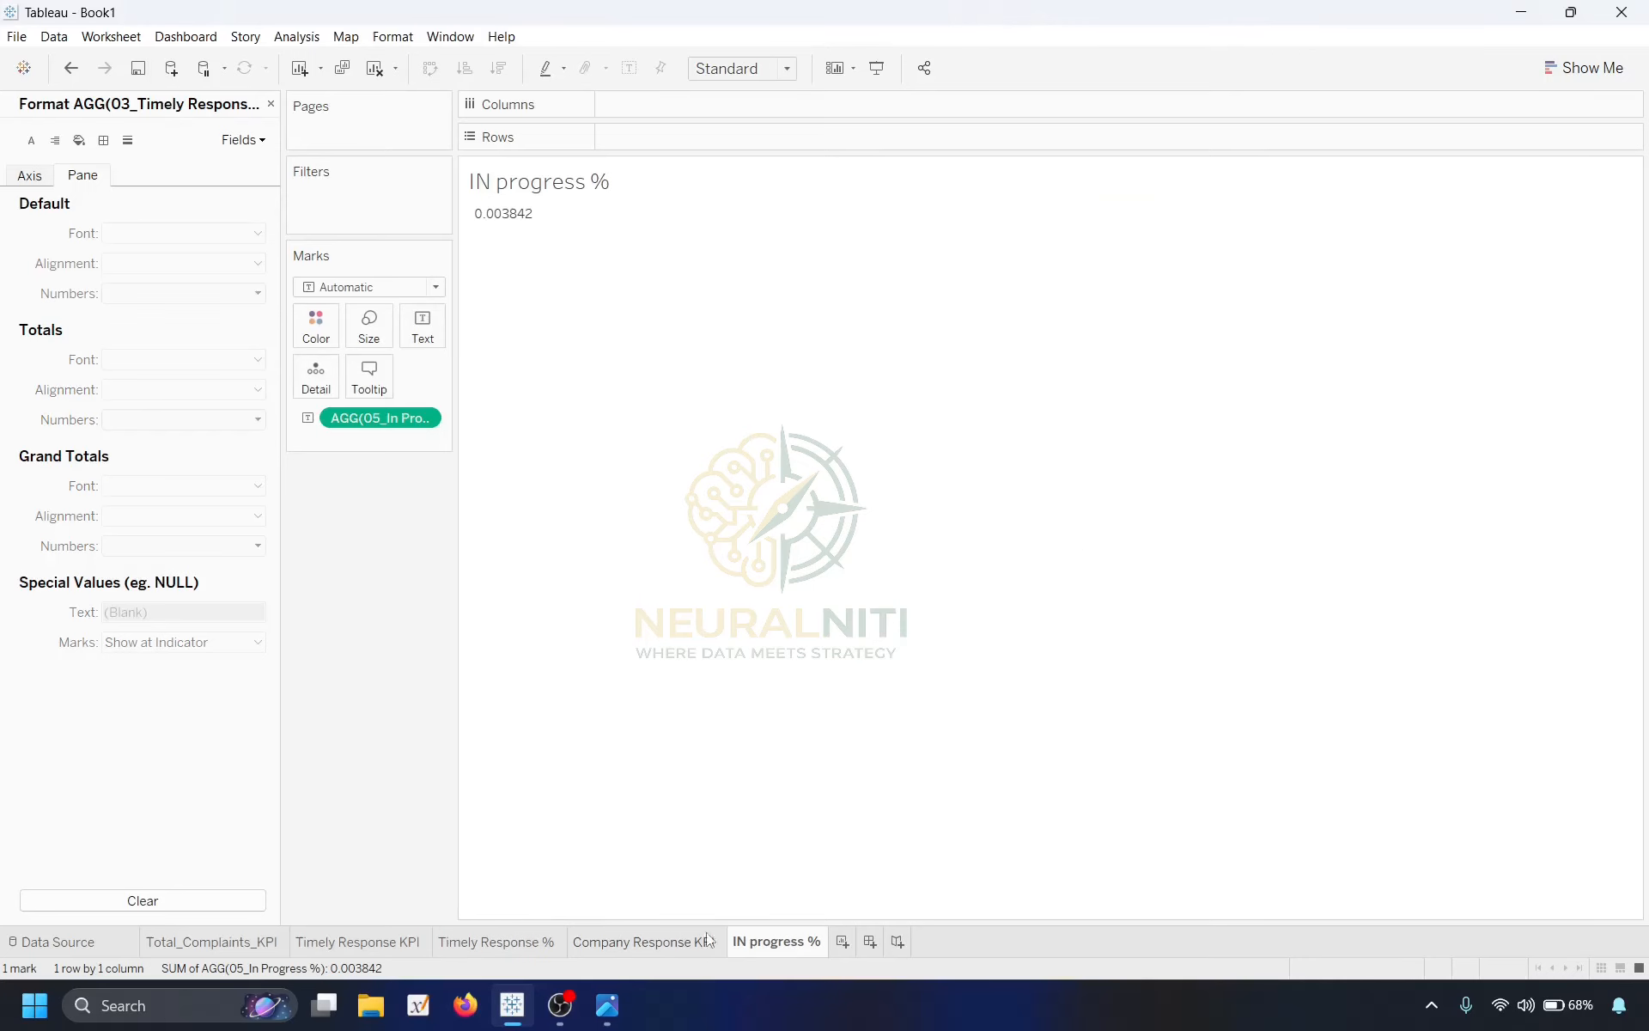
{"action": "right_click", "coordinate": [362, 421]}
{"action": "left_click", "coordinate": [155, 294]}
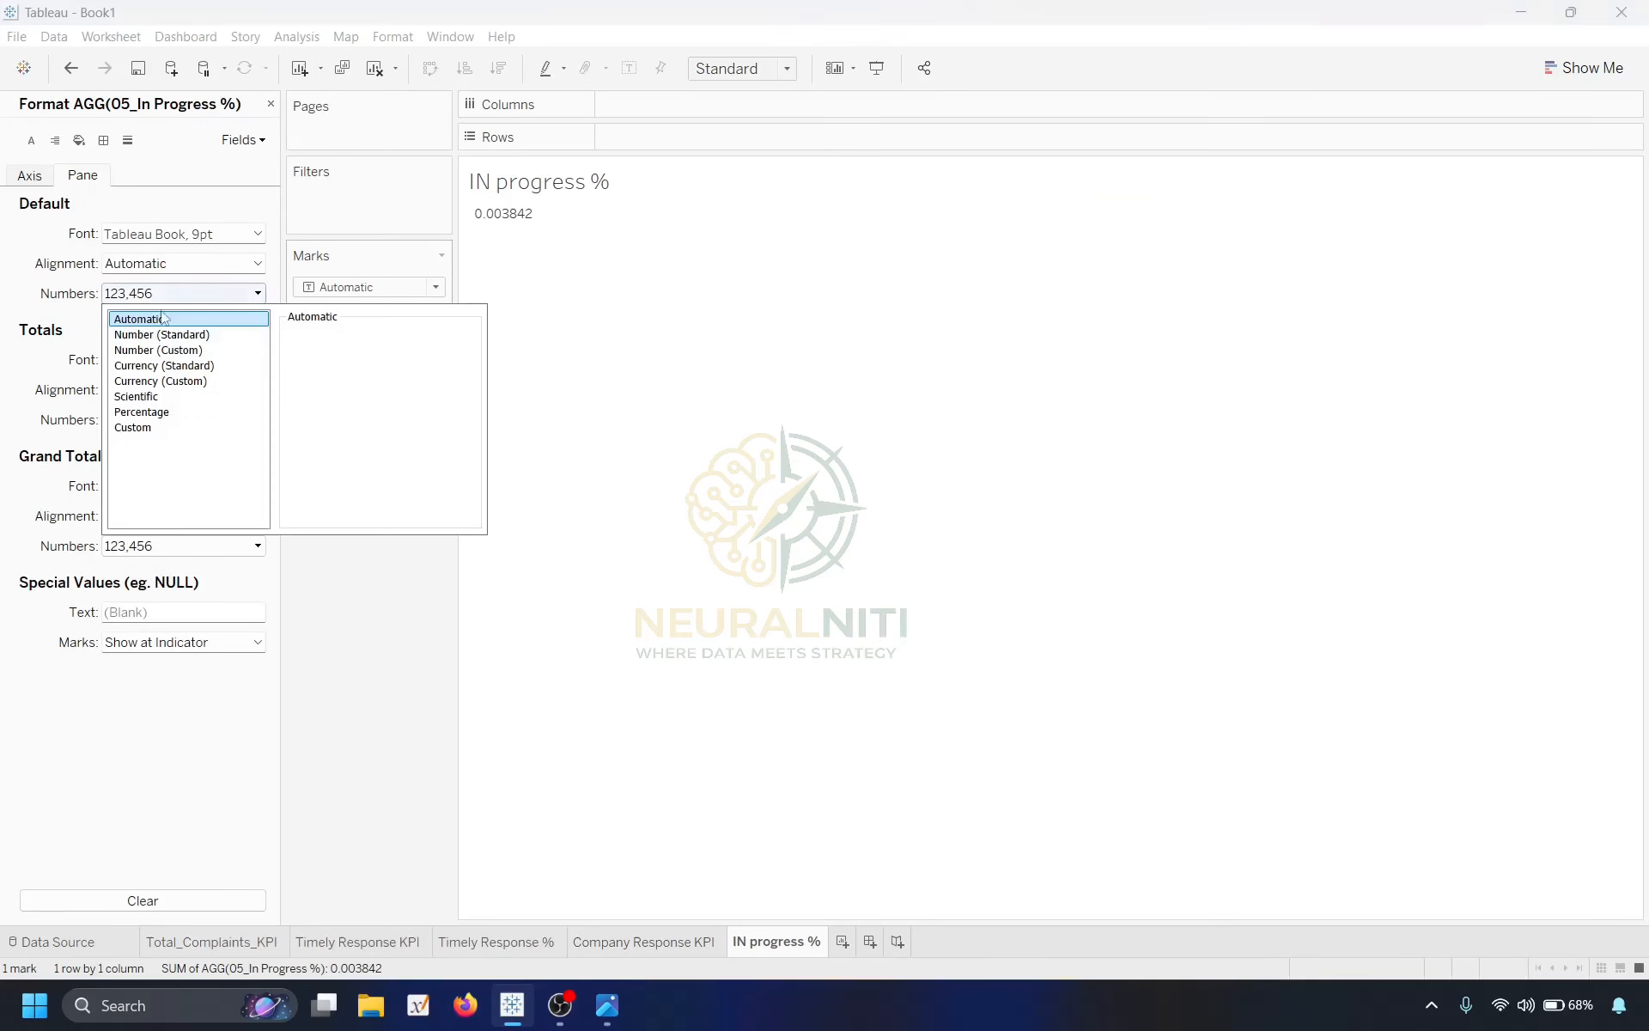
{"action": "left_click", "coordinate": [159, 413]}
{"action": "left_click", "coordinate": [408, 649]}
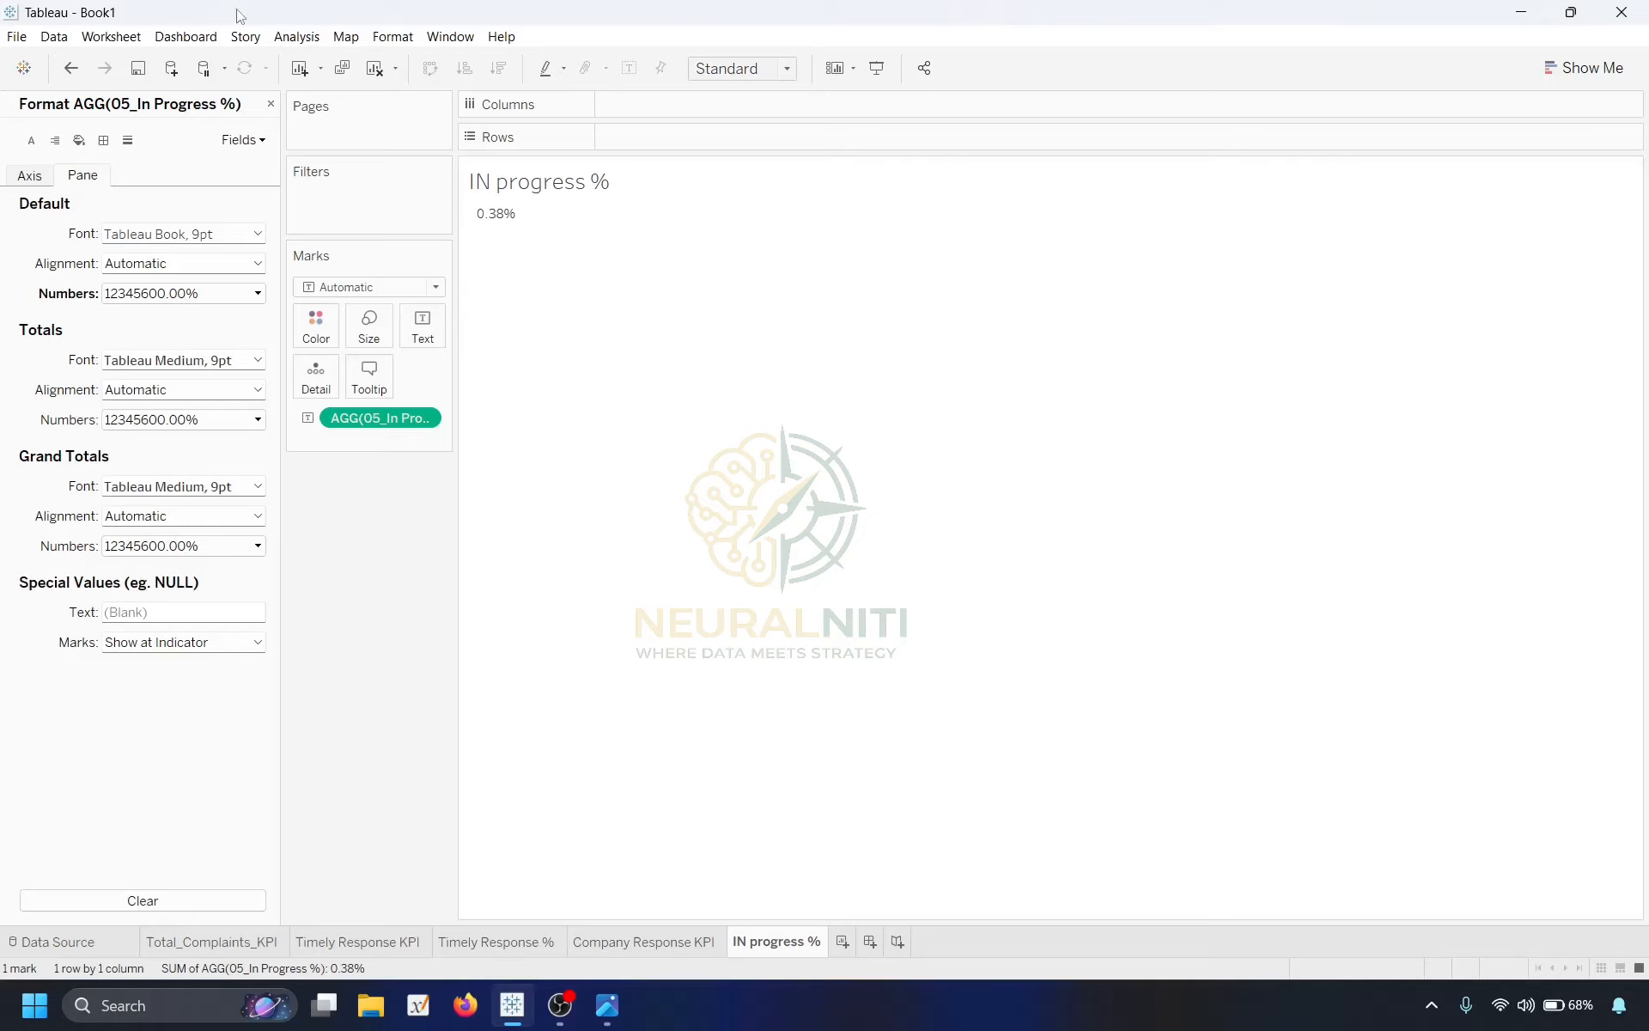
{"action": "left_click", "coordinate": [271, 104]}
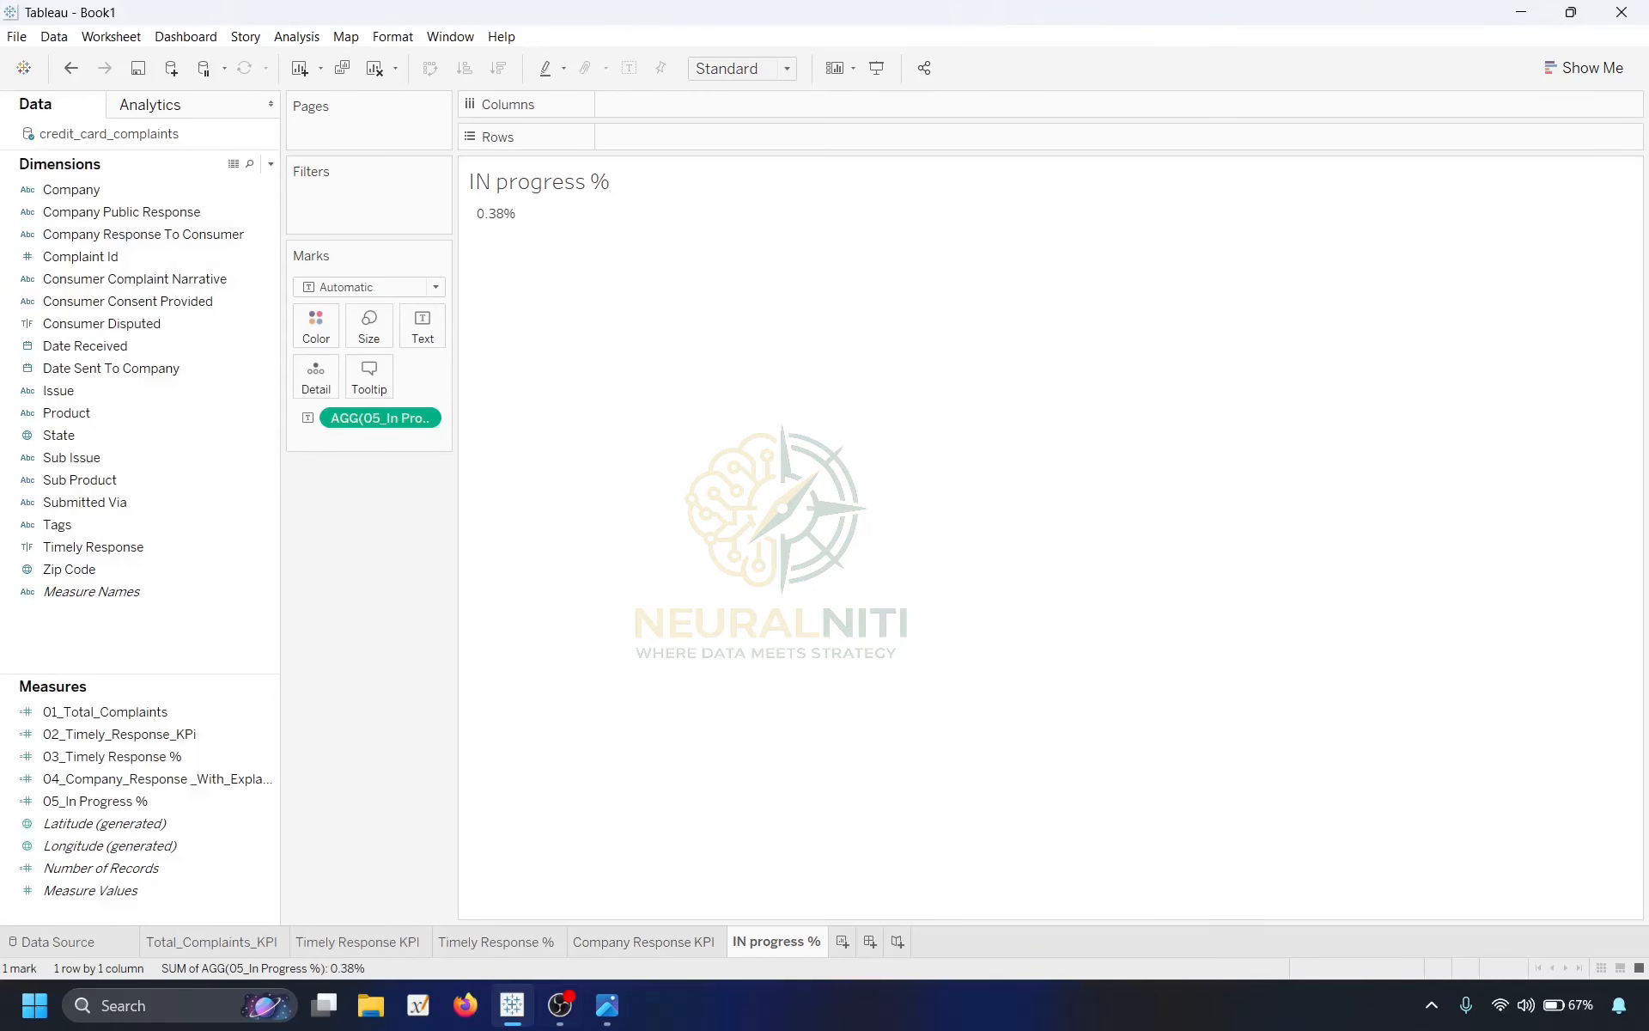
Fit the IN progress % sheet to Entire View and make its value label 15 pt, bold and horizontally centred.
{"action": "left_click", "coordinate": [742, 68]}
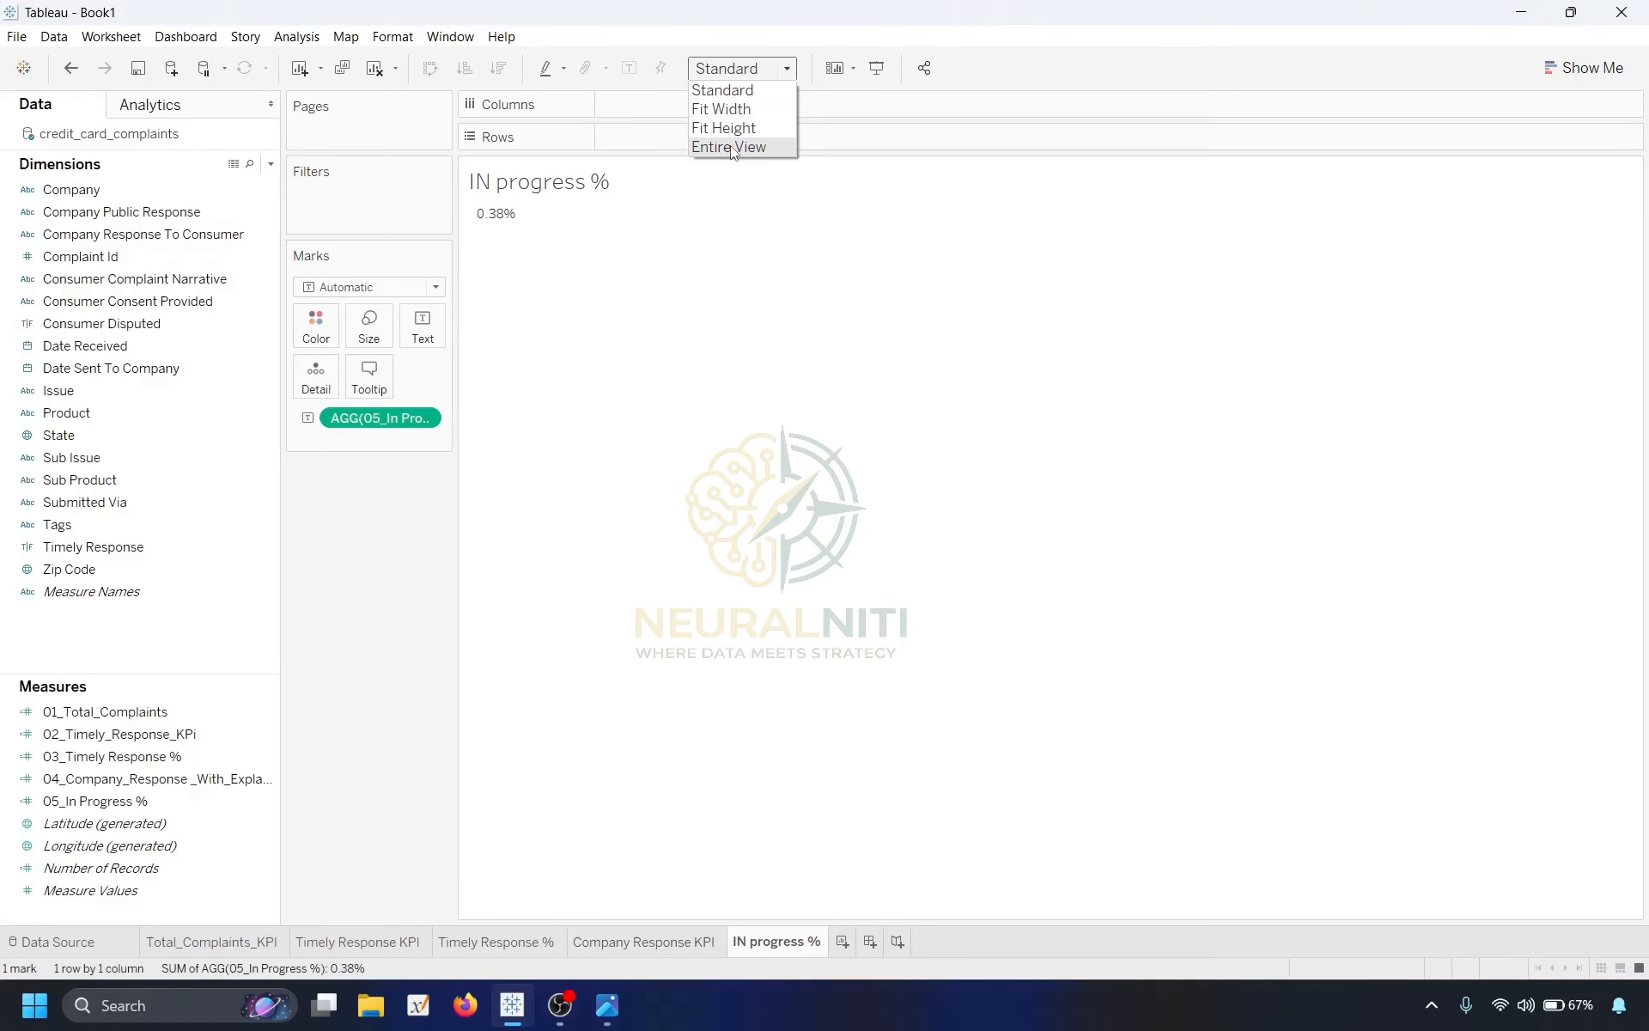
{"action": "left_click", "coordinate": [735, 146]}
{"action": "left_click", "coordinate": [421, 324]}
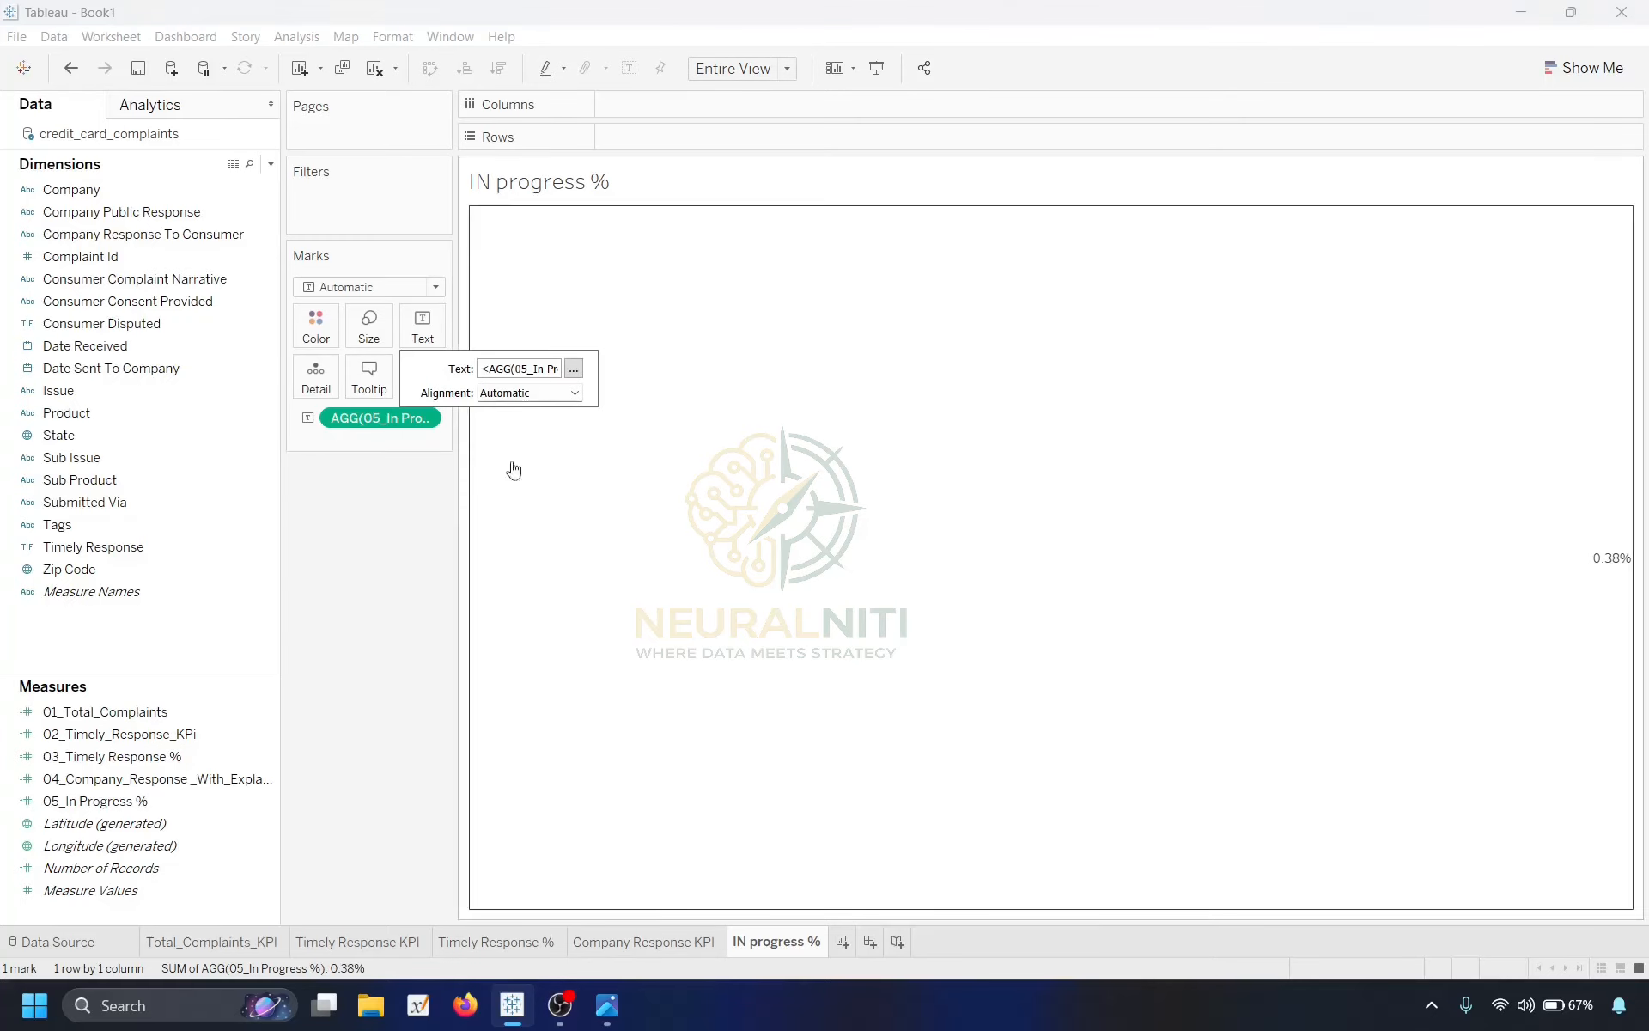
{"action": "left_click", "coordinate": [572, 370]}
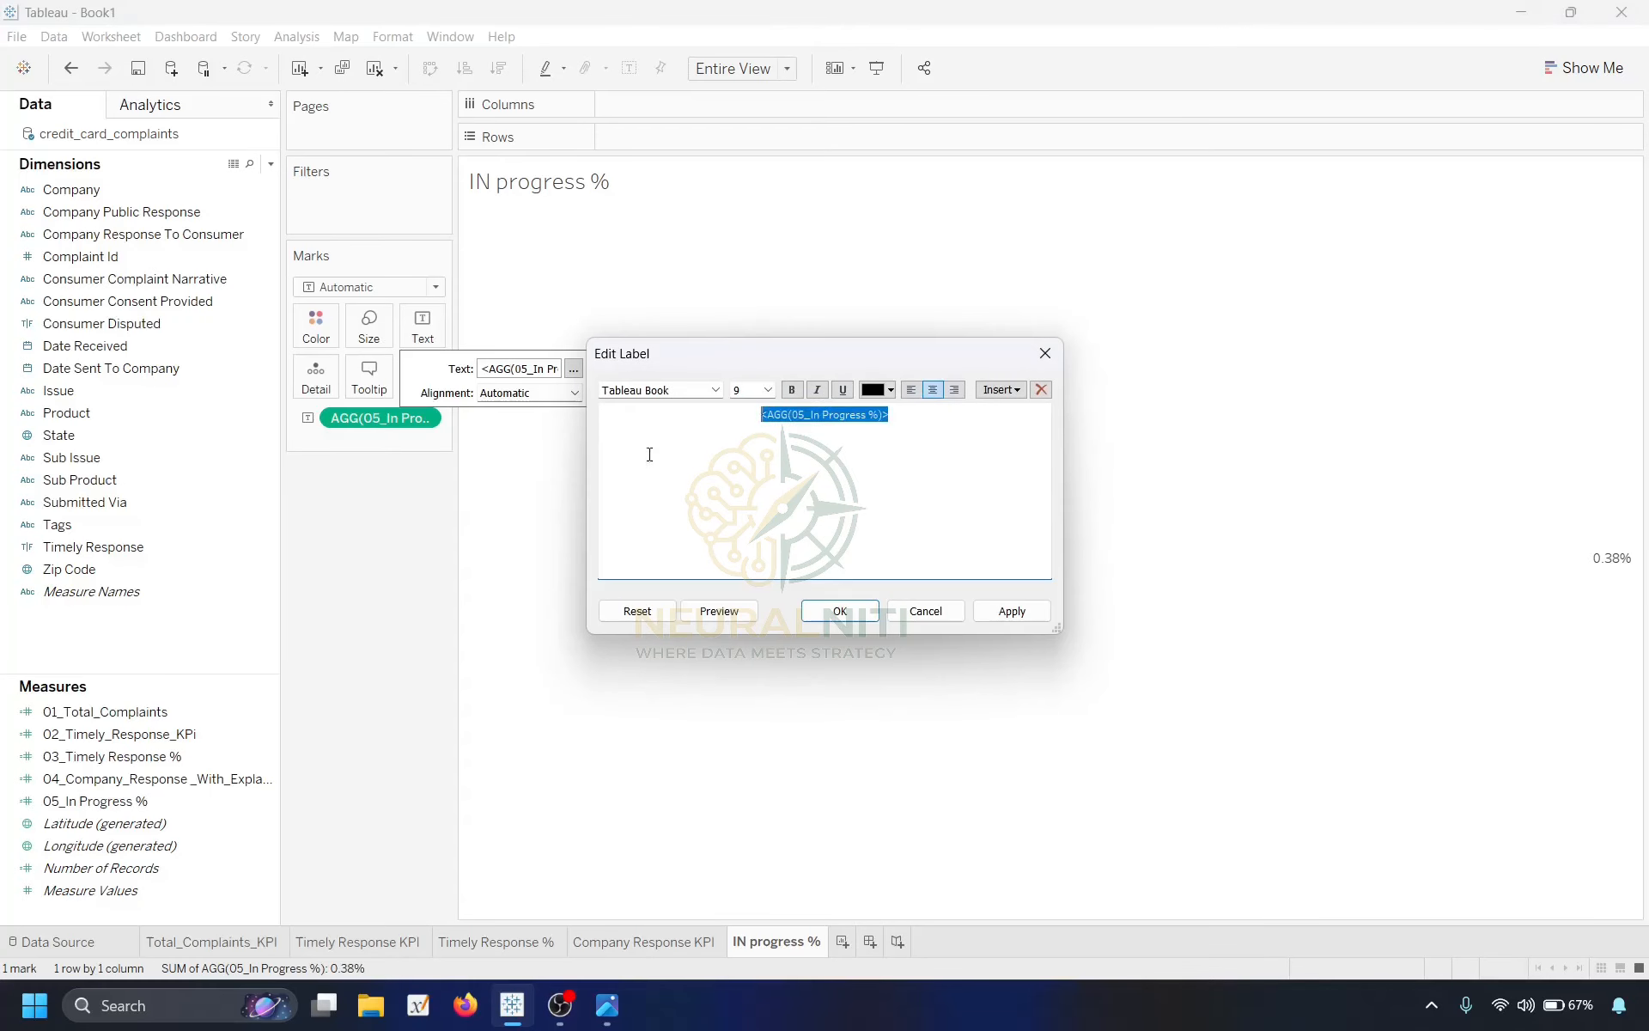
{"action": "left_click", "coordinate": [767, 389]}
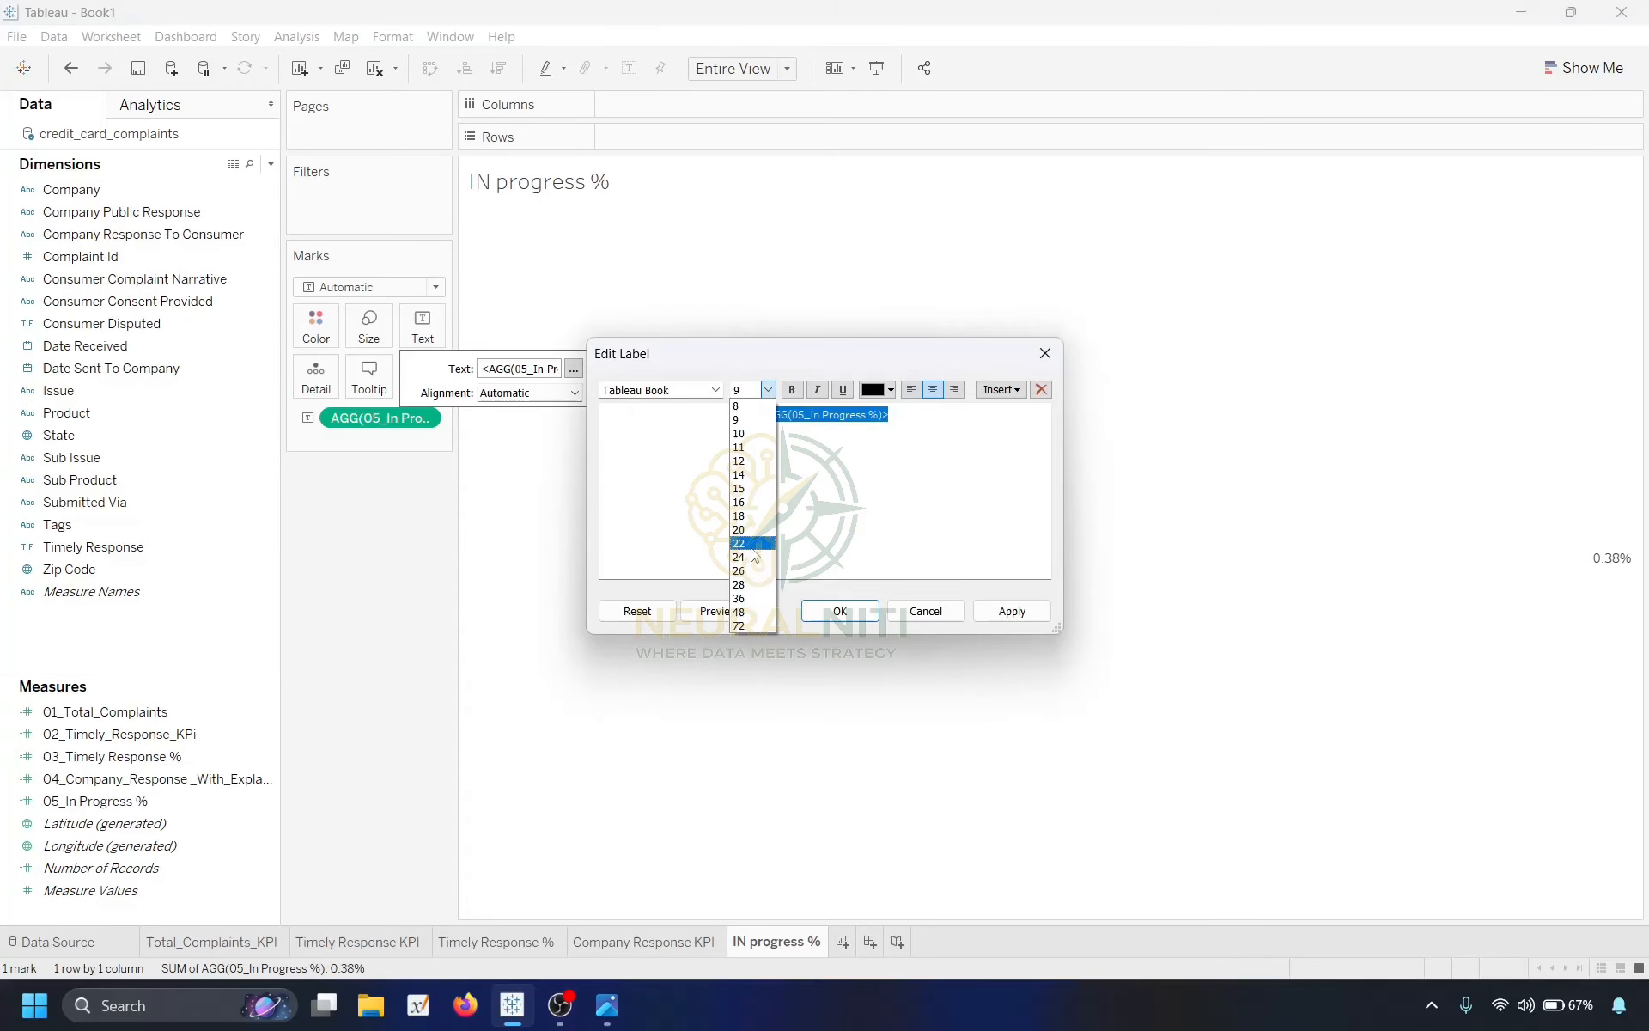
{"action": "left_click", "coordinate": [745, 488]}
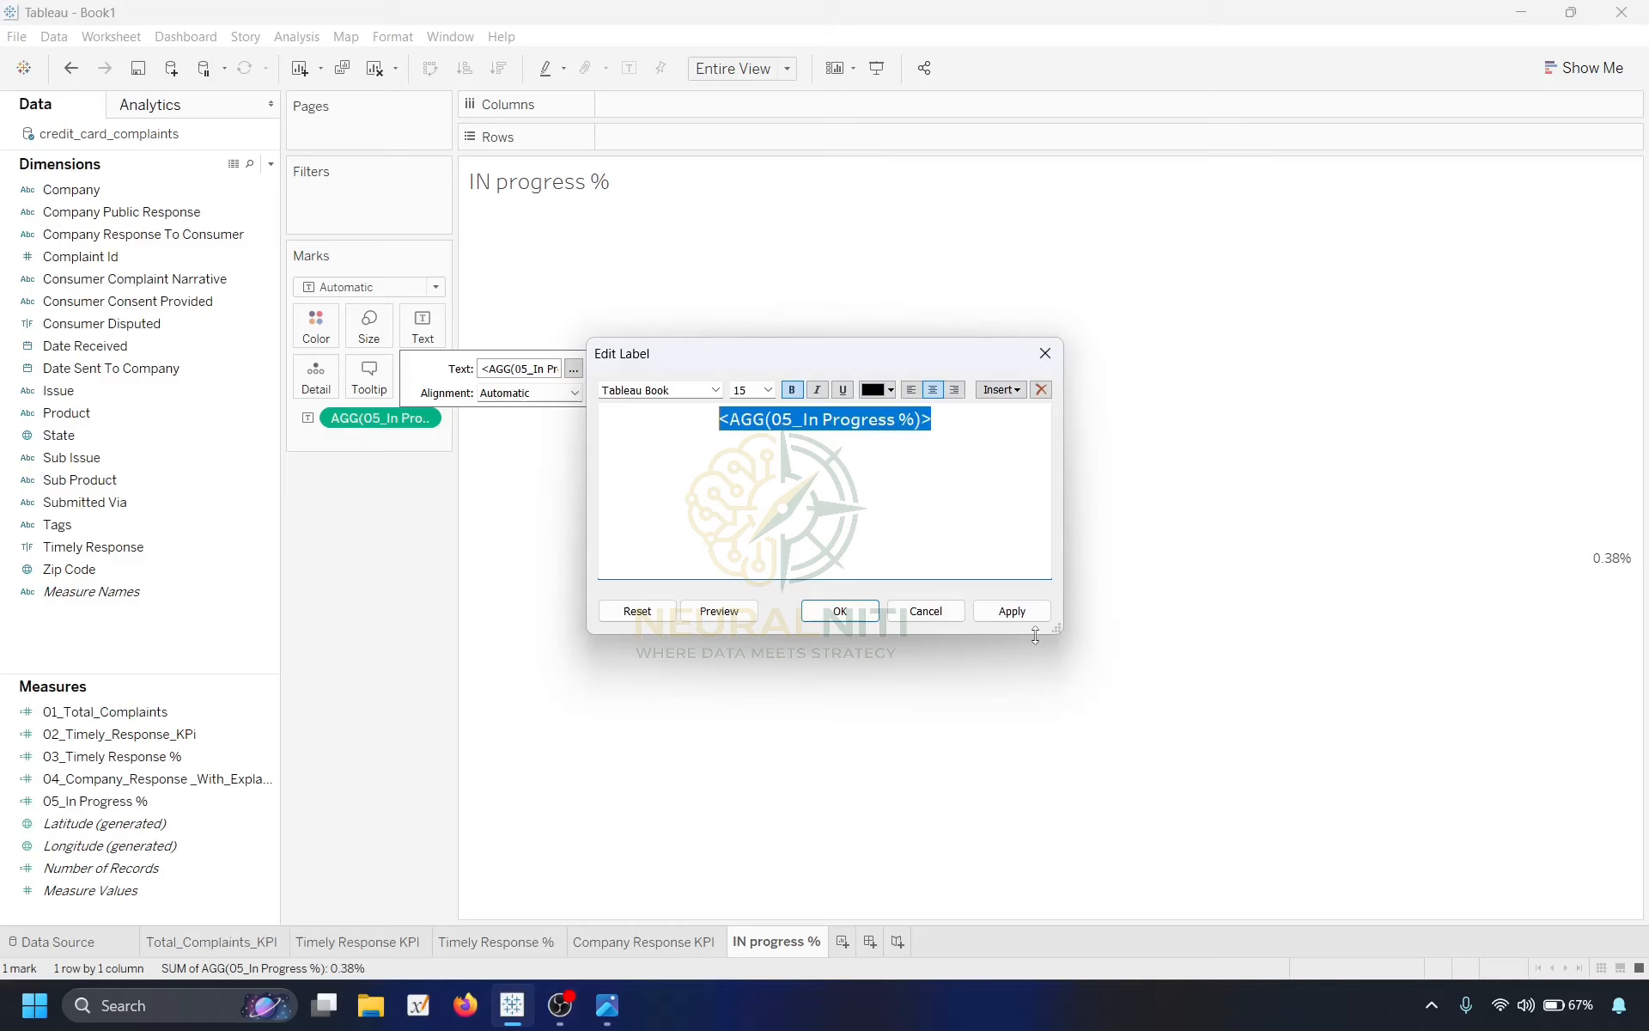
{"action": "left_click", "coordinate": [1012, 611]}
{"action": "left_click", "coordinate": [846, 610]}
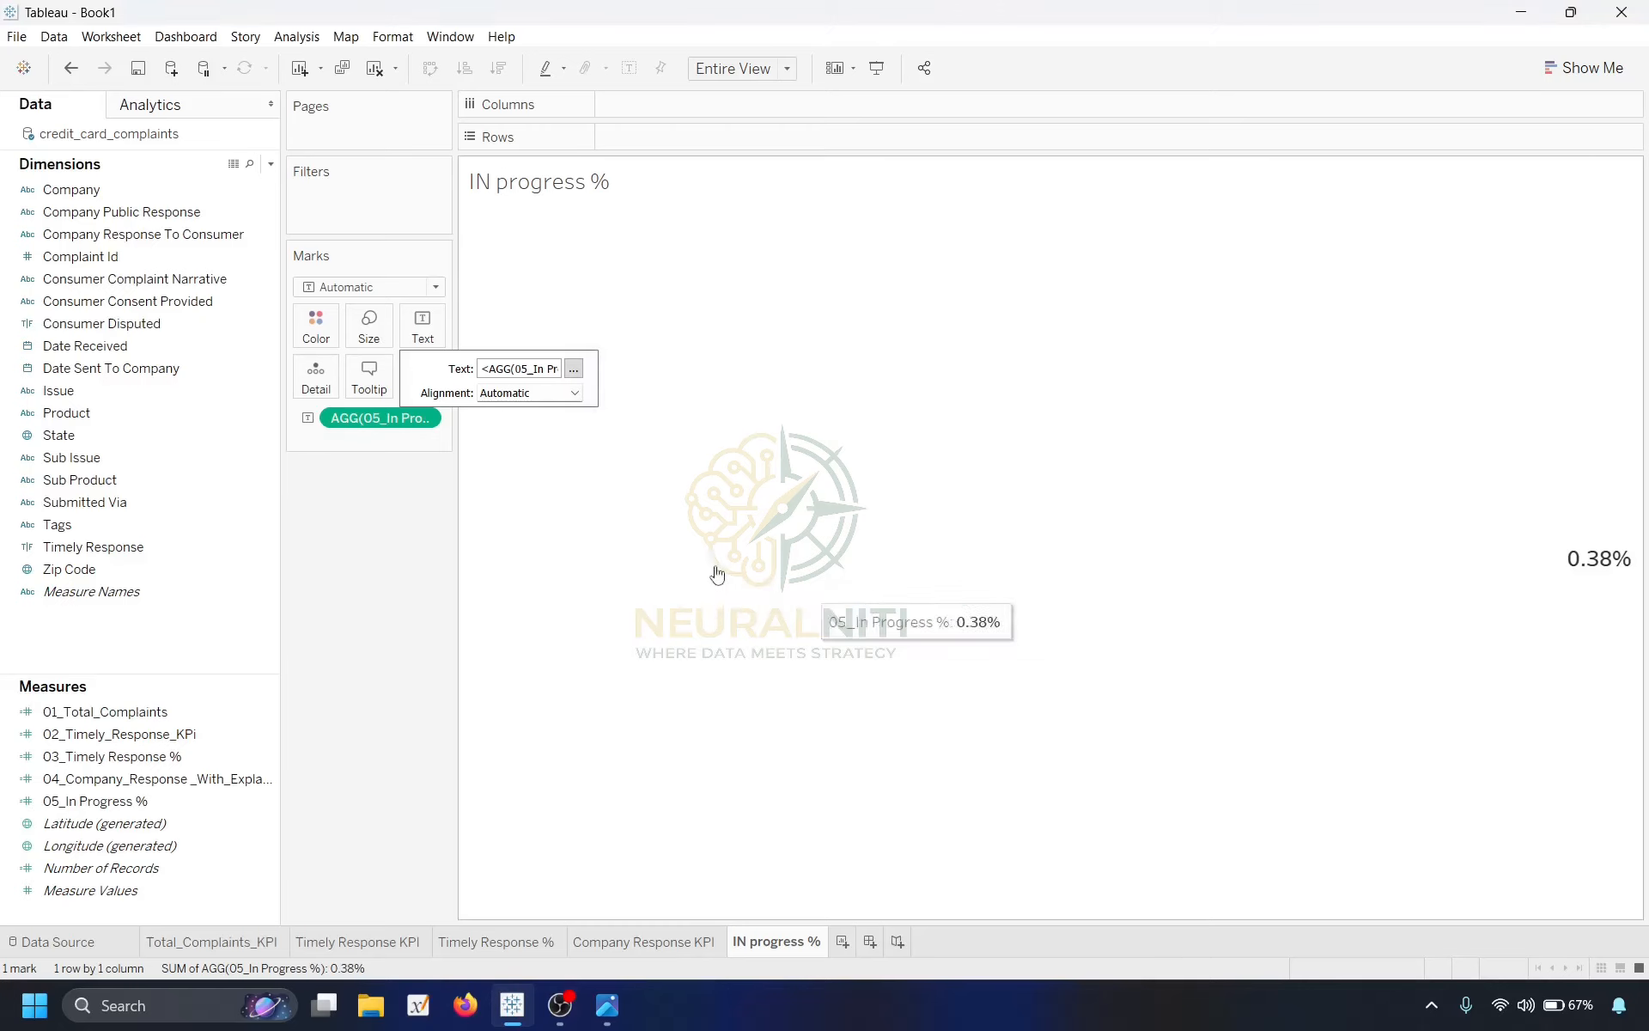
{"action": "left_click", "coordinate": [515, 393]}
{"action": "left_click", "coordinate": [529, 468]}
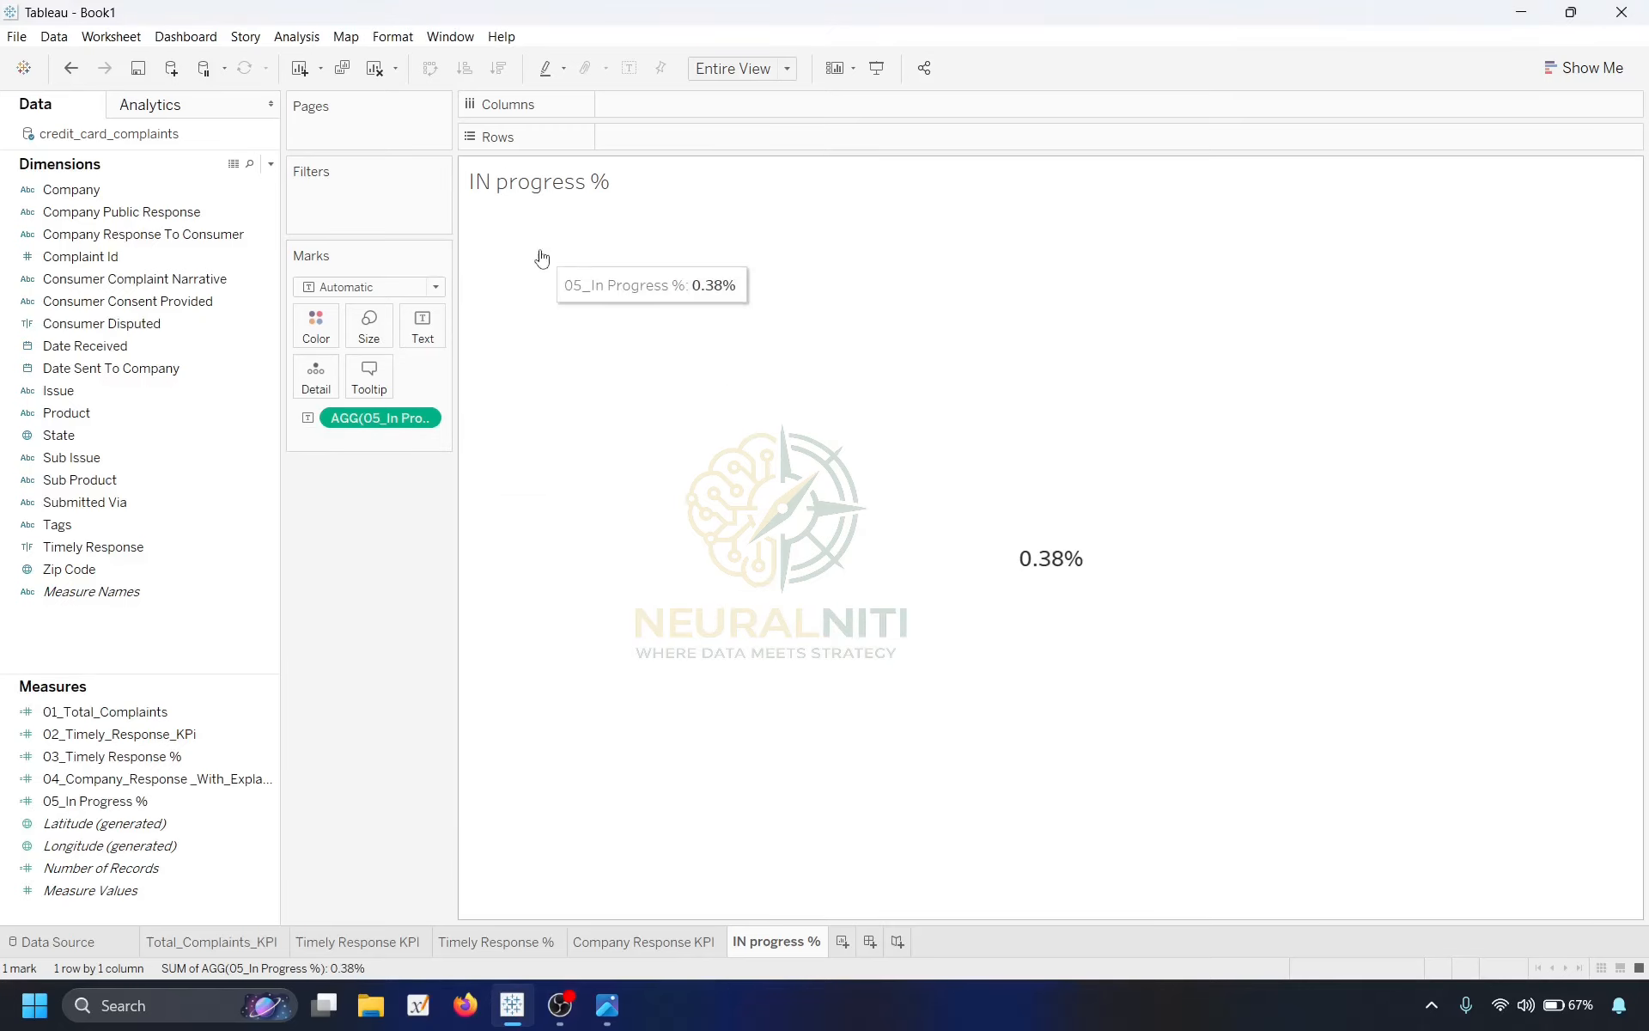
Format the IN progress % sheet title as 16 pt, bold and centred.
{"action": "double_click", "coordinate": [539, 182]}
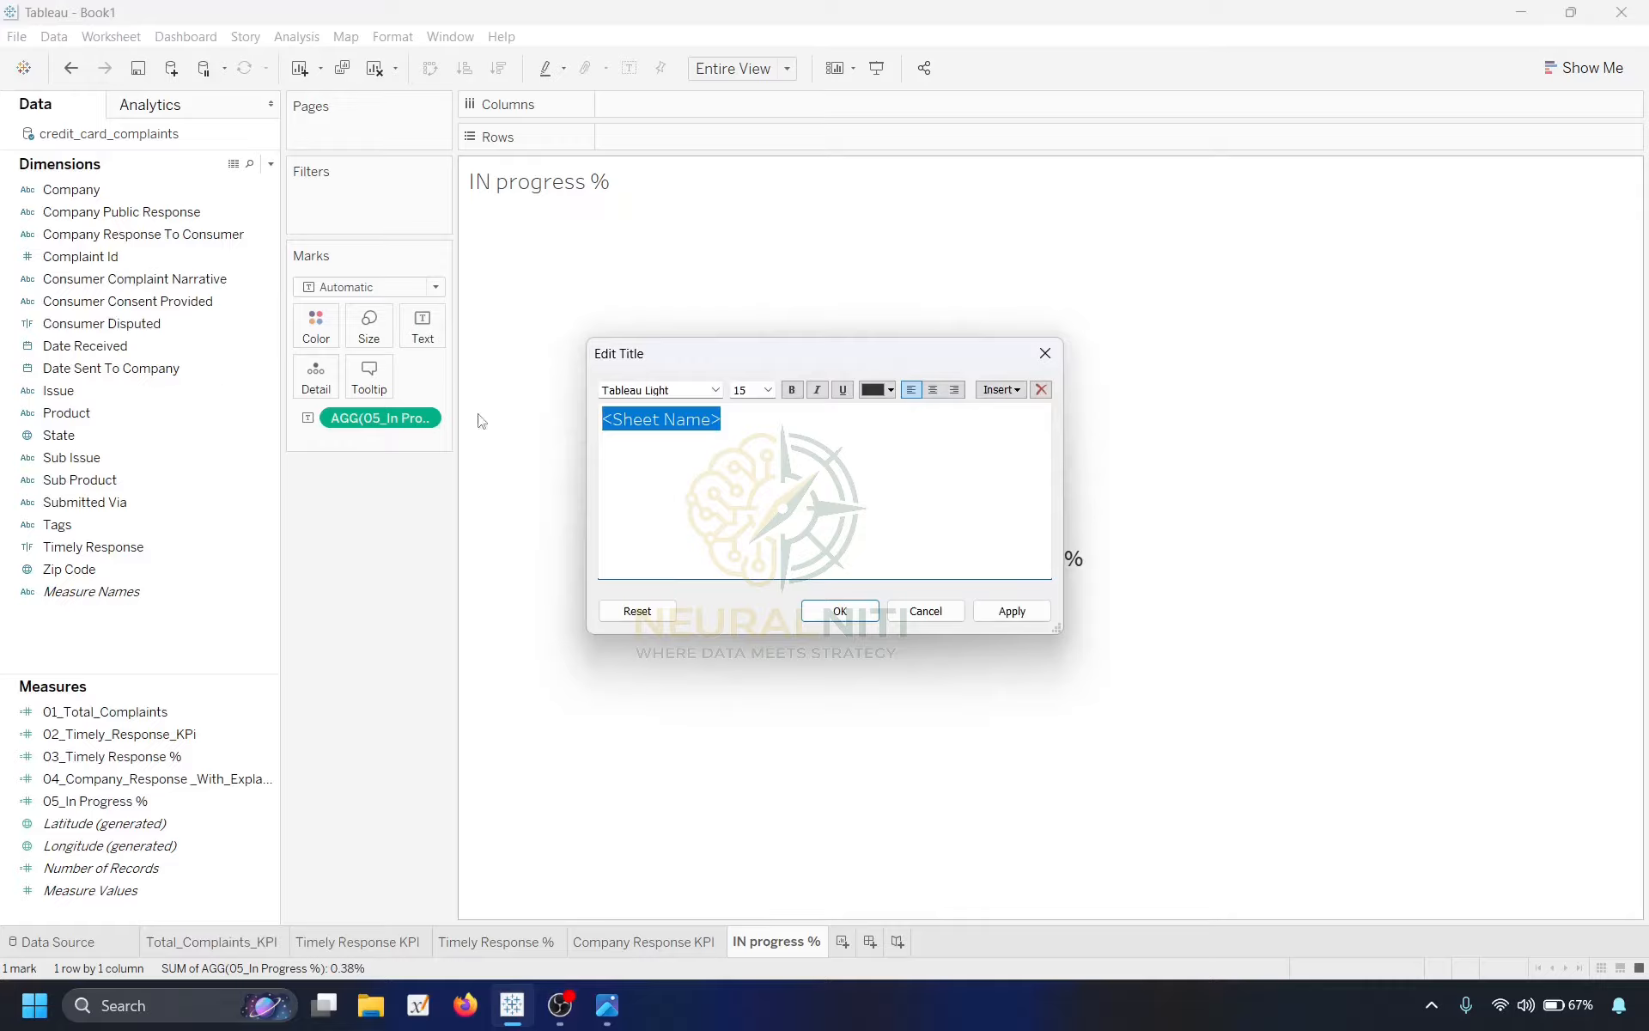
{"action": "left_click", "coordinate": [767, 390]}
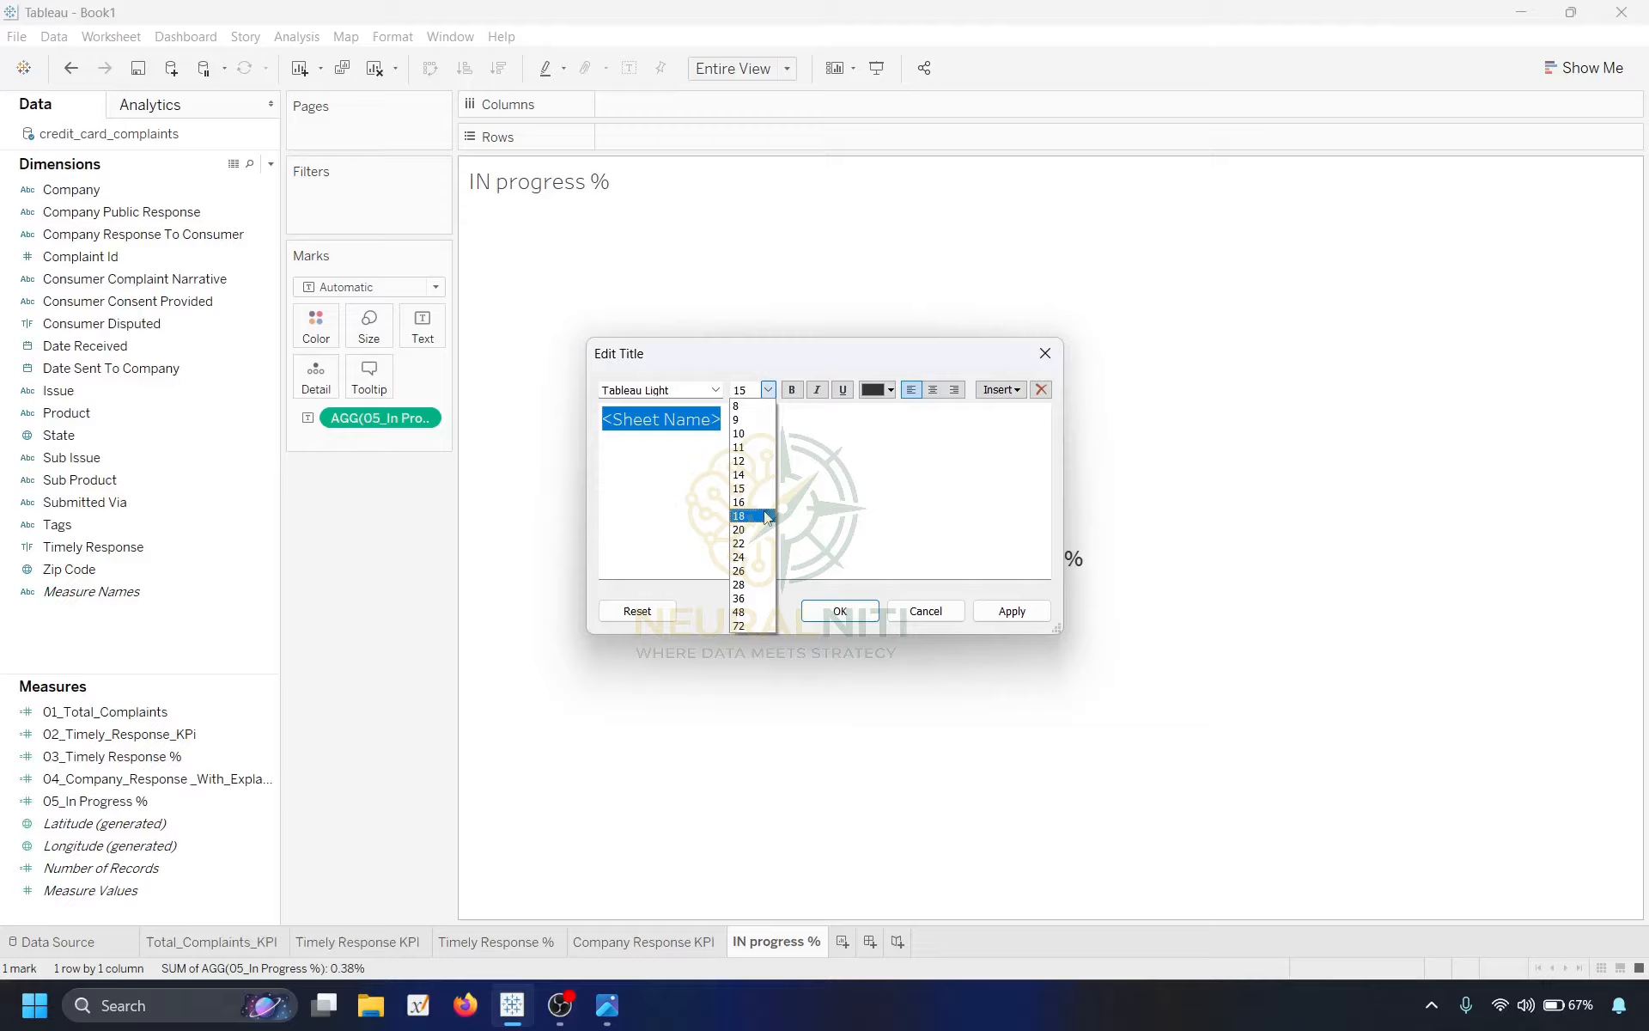
{"action": "left_click", "coordinate": [748, 531]}
{"action": "left_click", "coordinate": [791, 389]}
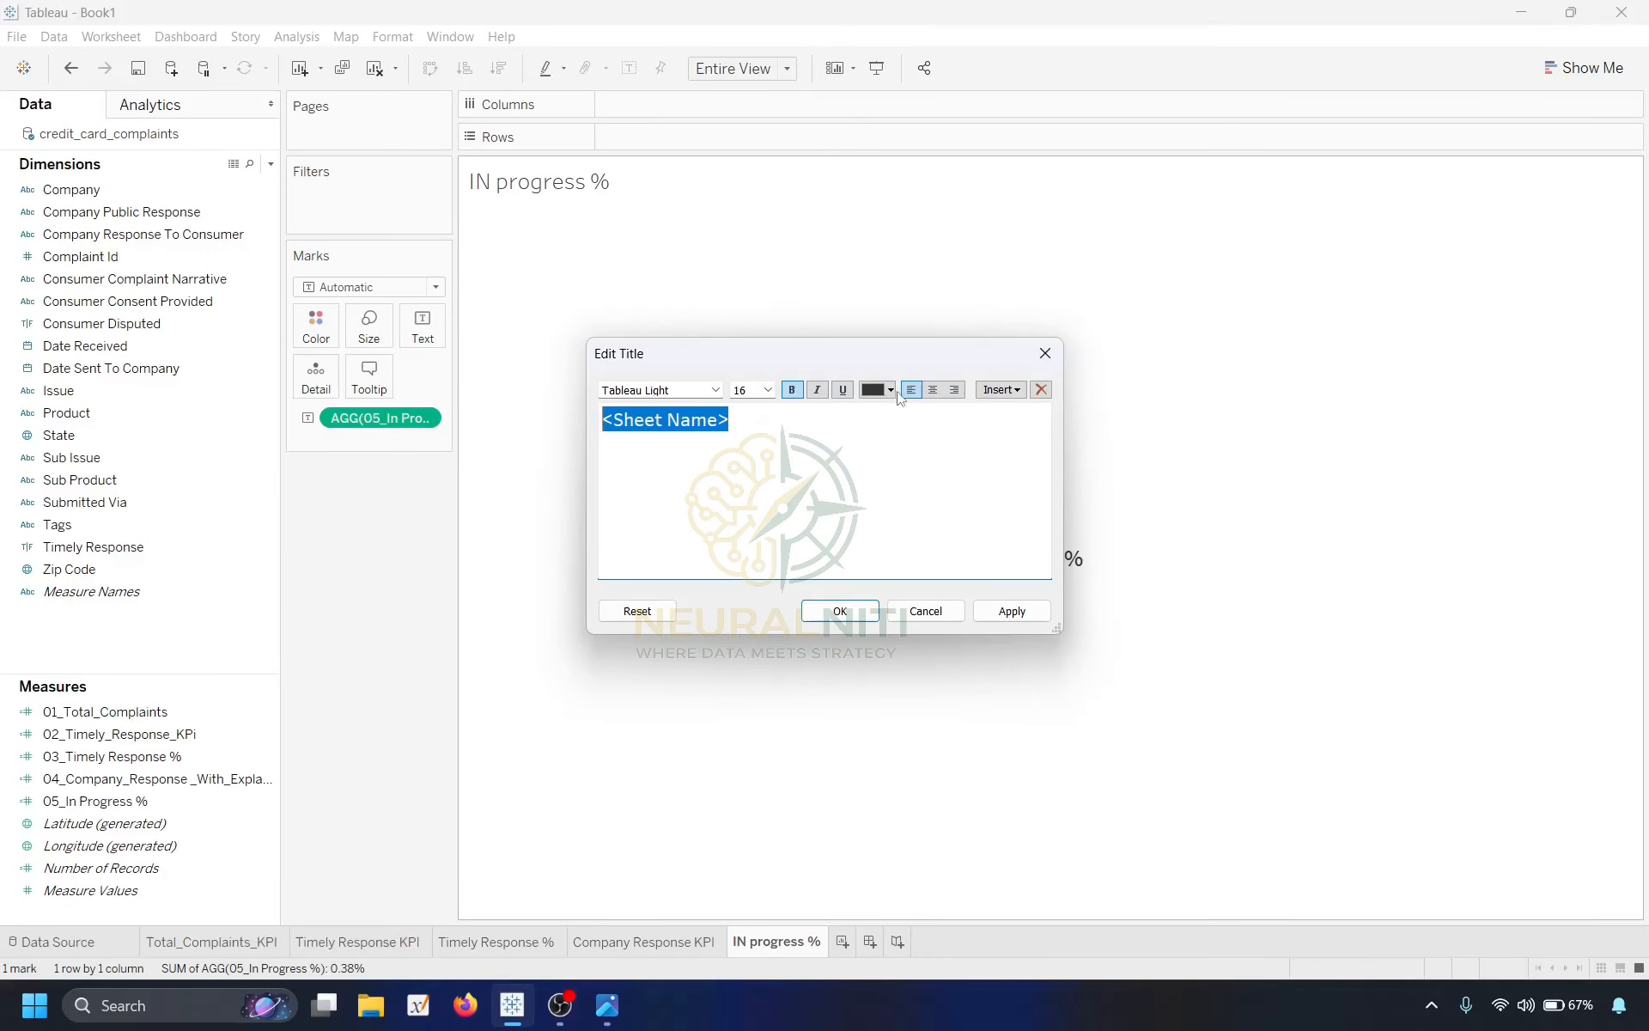
{"action": "left_click", "coordinate": [932, 389]}
{"action": "left_click", "coordinate": [1012, 610]}
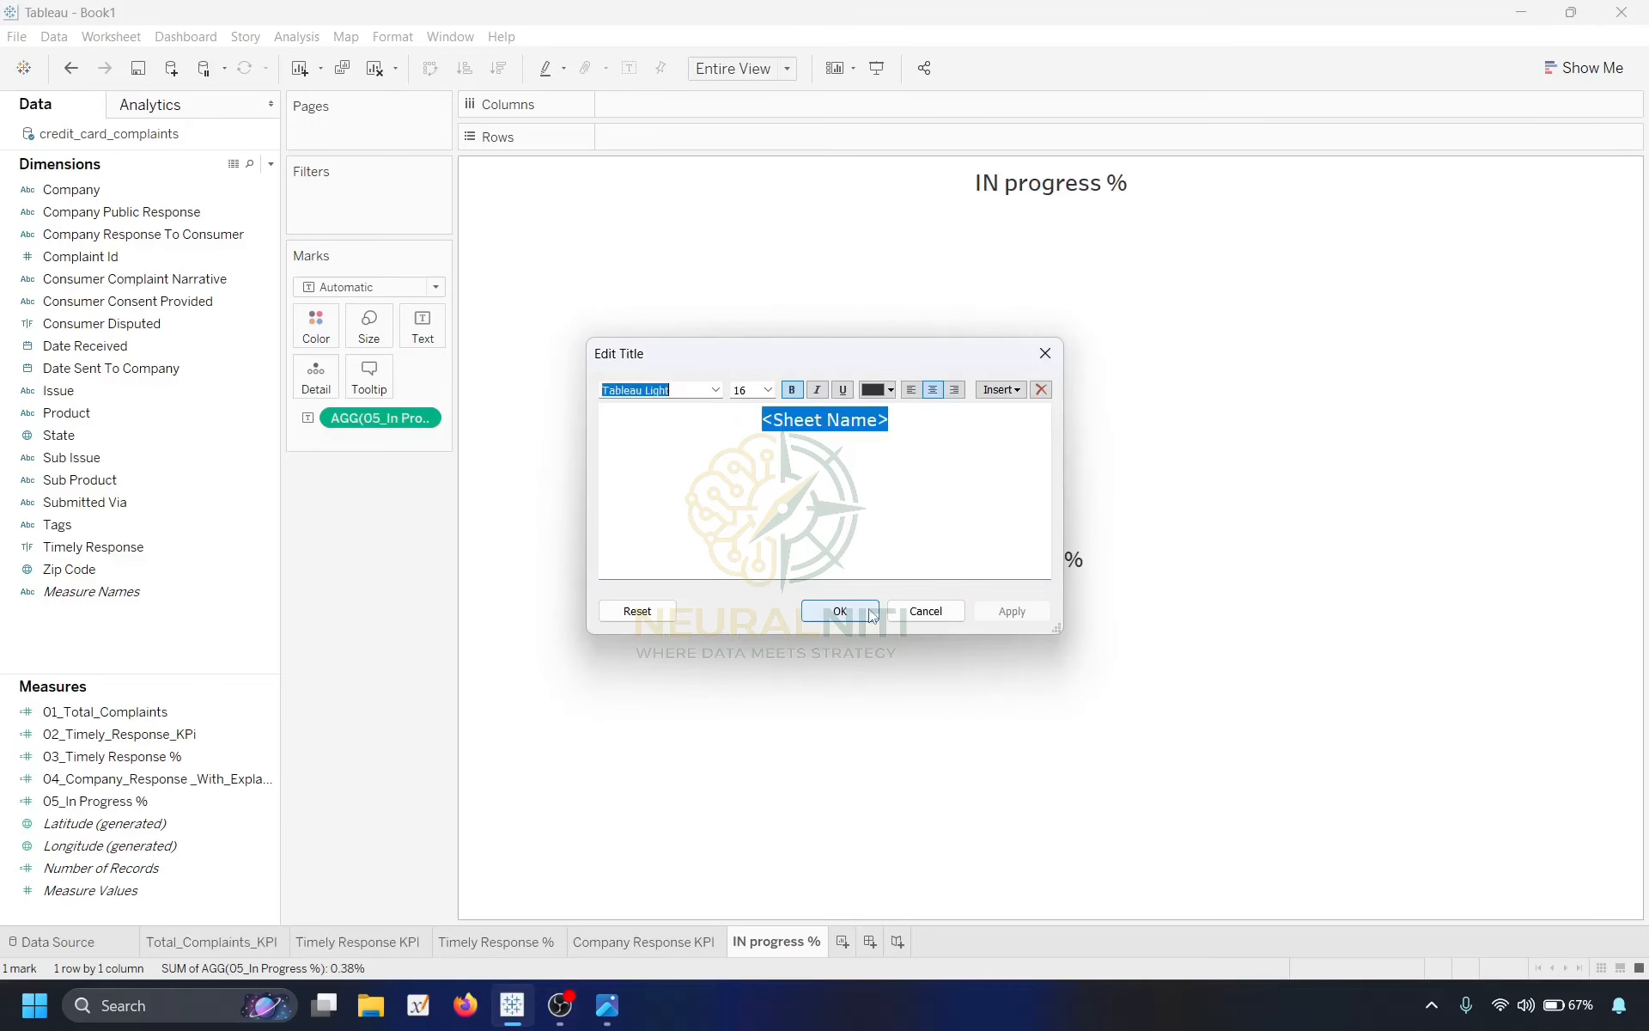
{"action": "left_click", "coordinate": [840, 611]}
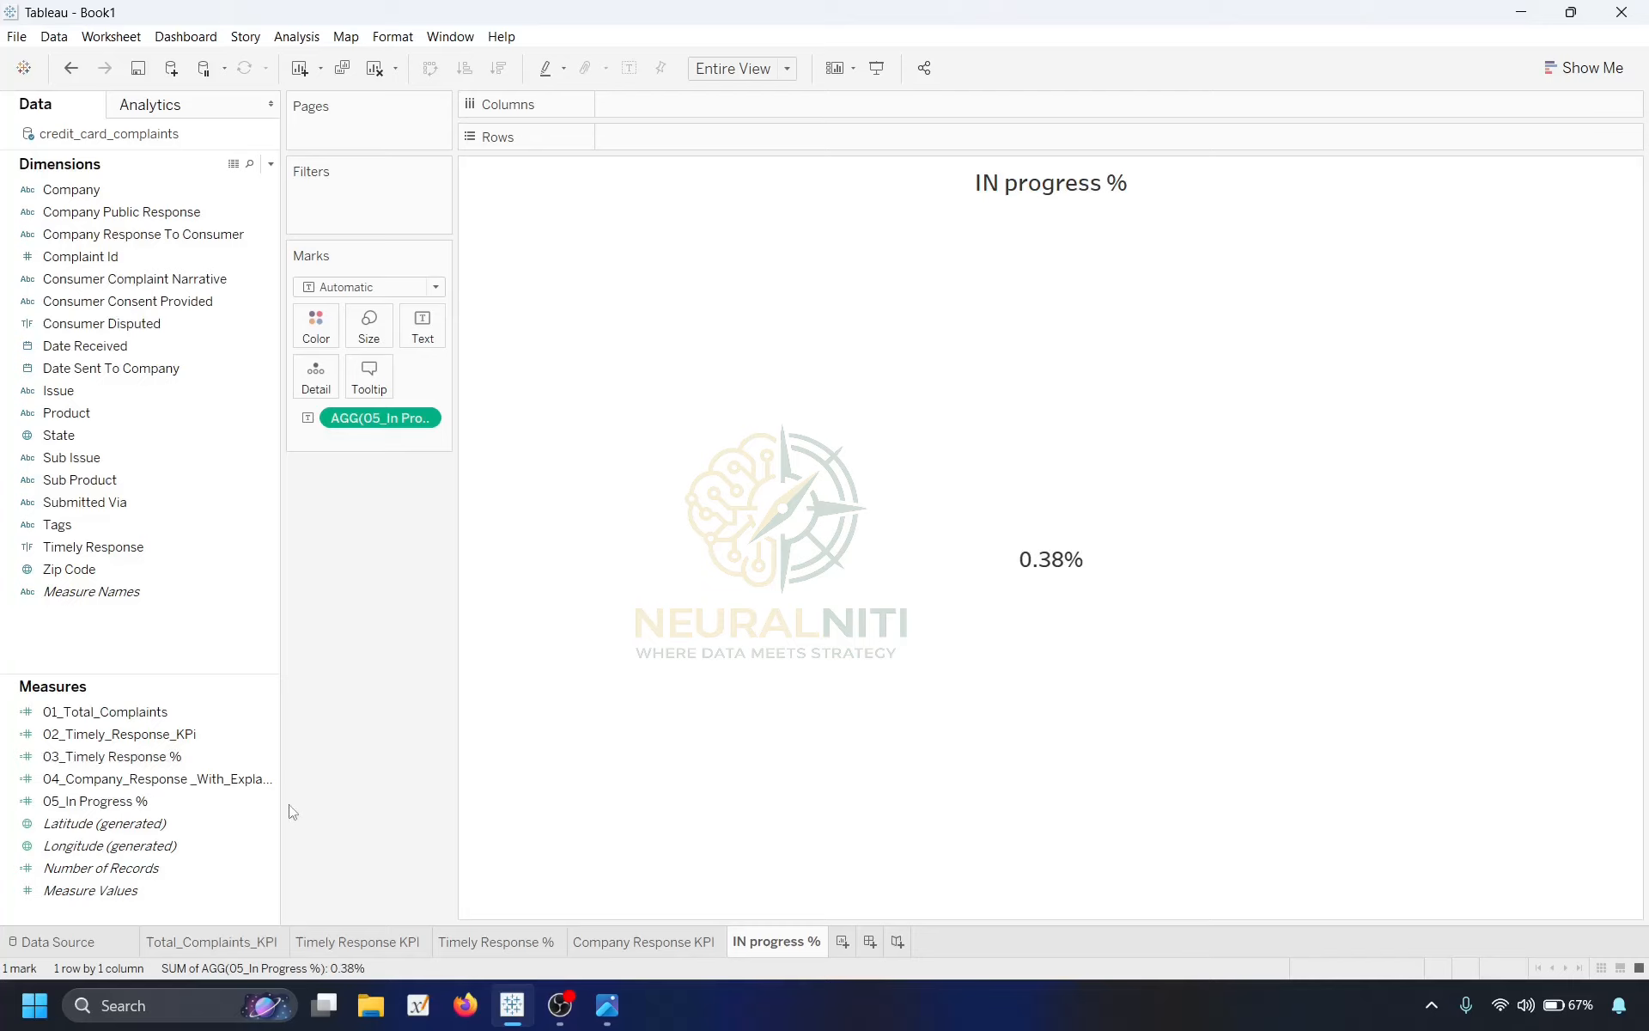
Review the KPI worksheets in order, from Total_Complaints_KPI through IN progress %.
{"action": "left_click", "coordinate": [186, 944]}
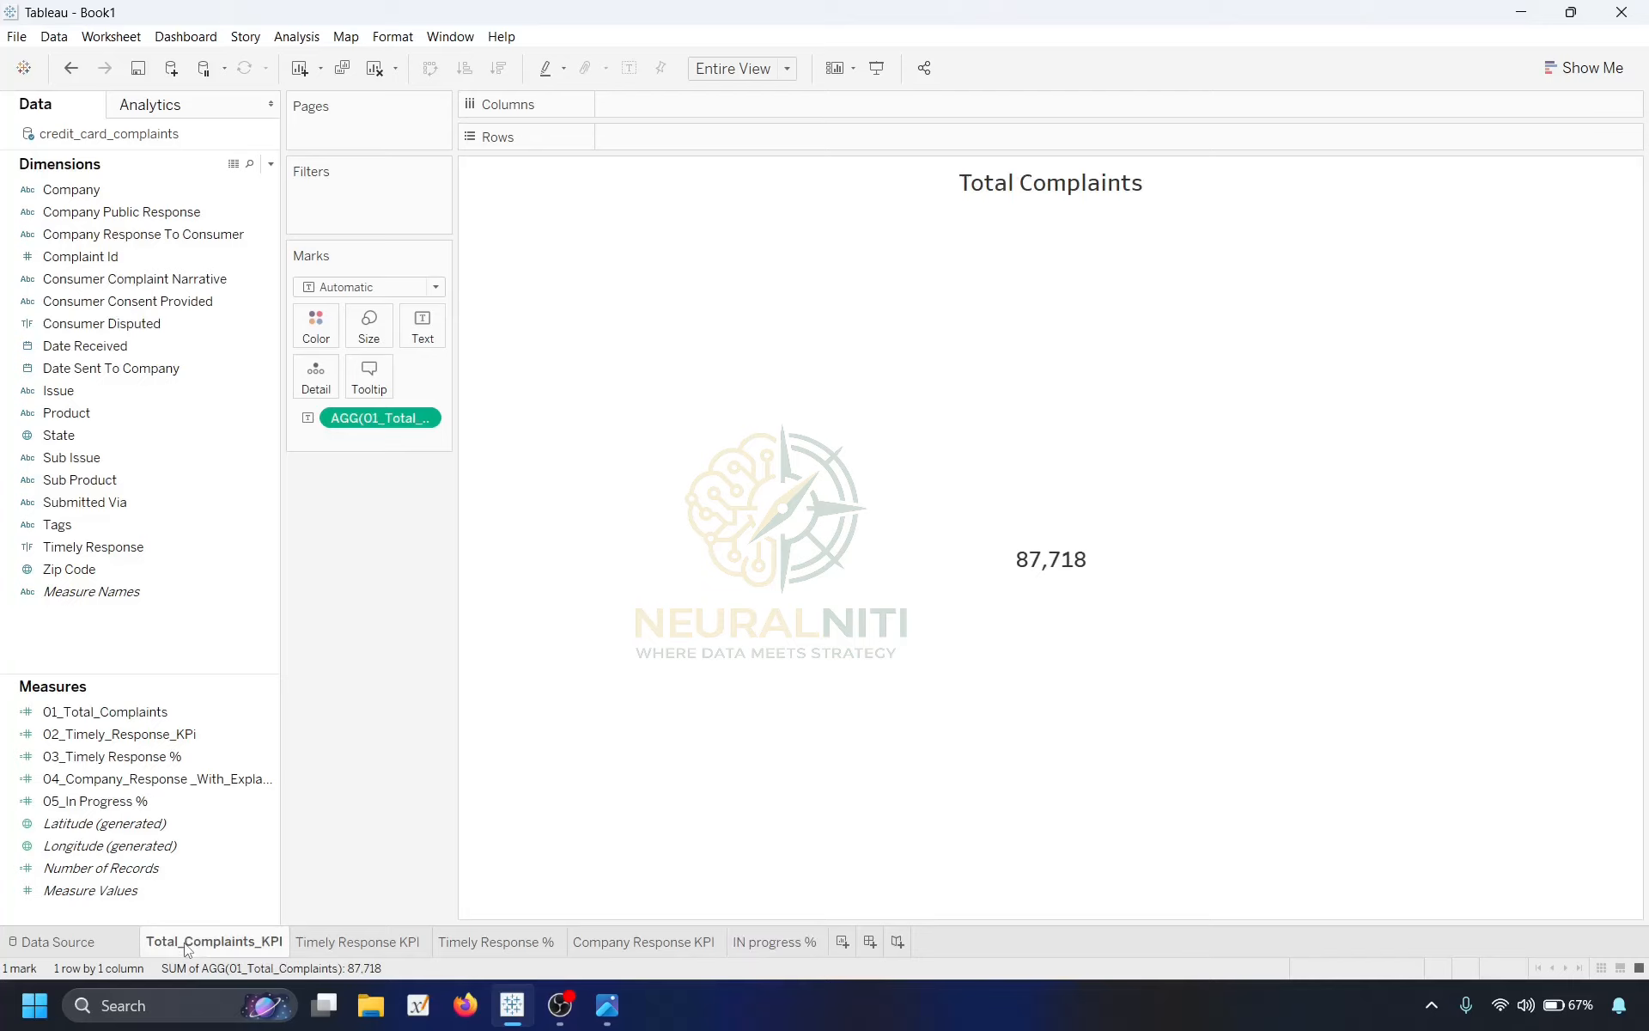
{"action": "left_click", "coordinate": [348, 945]}
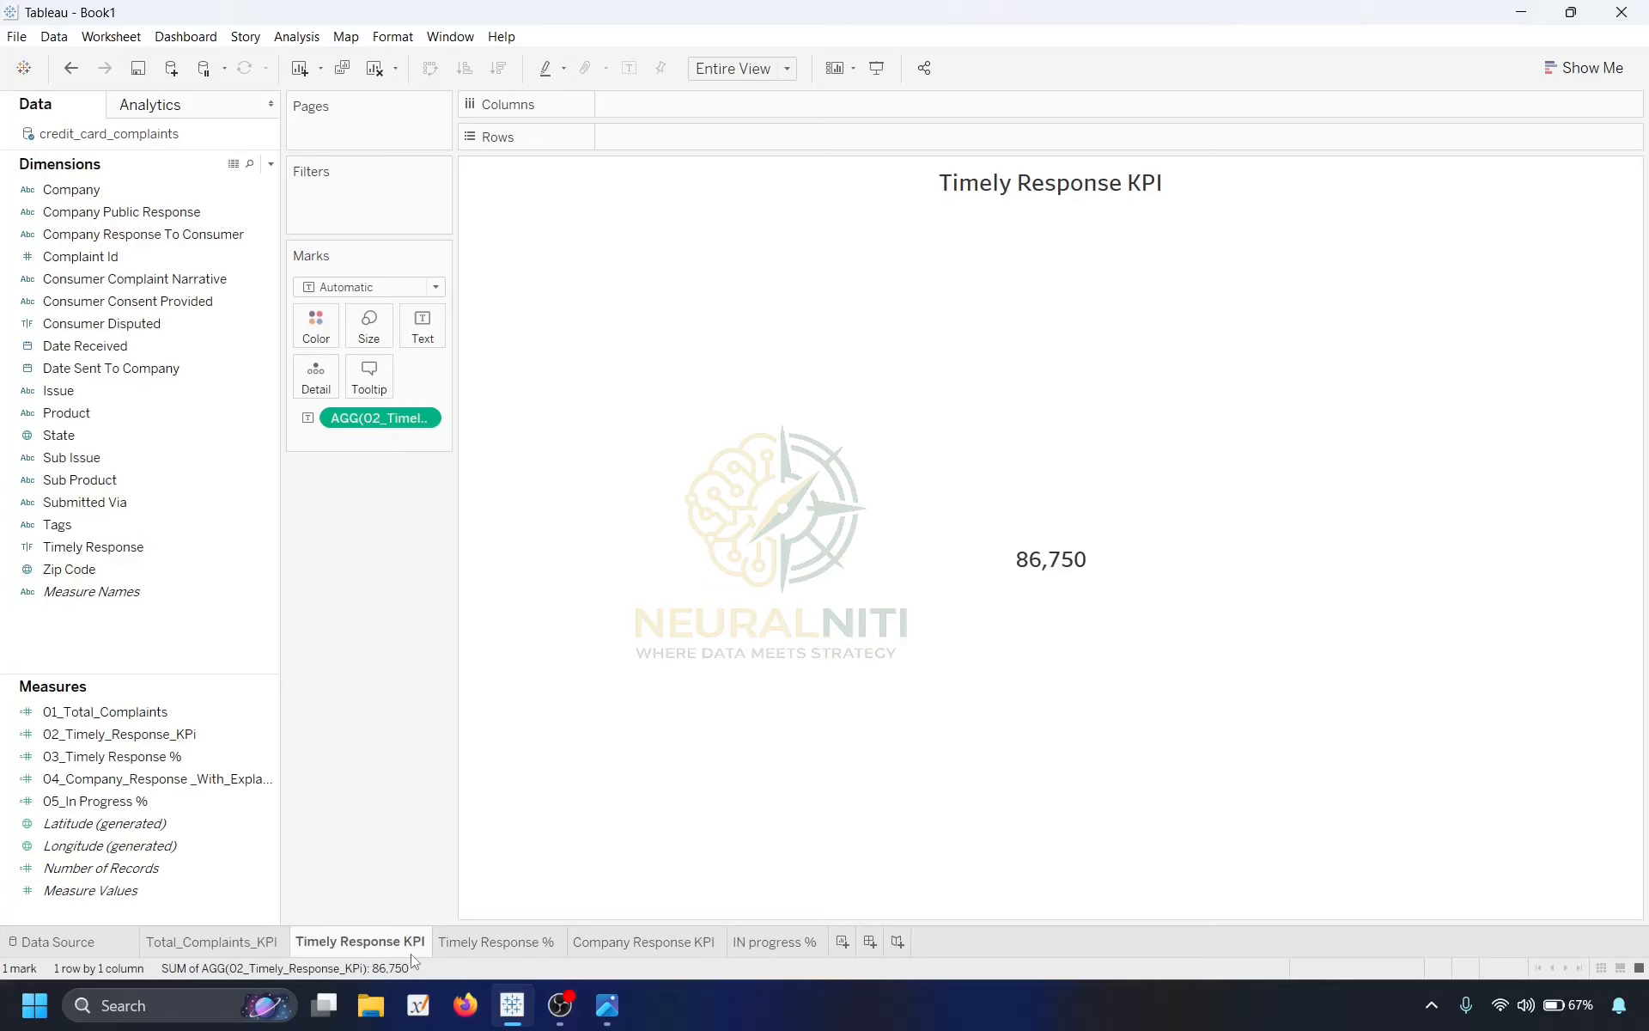
{"action": "left_click", "coordinate": [512, 947]}
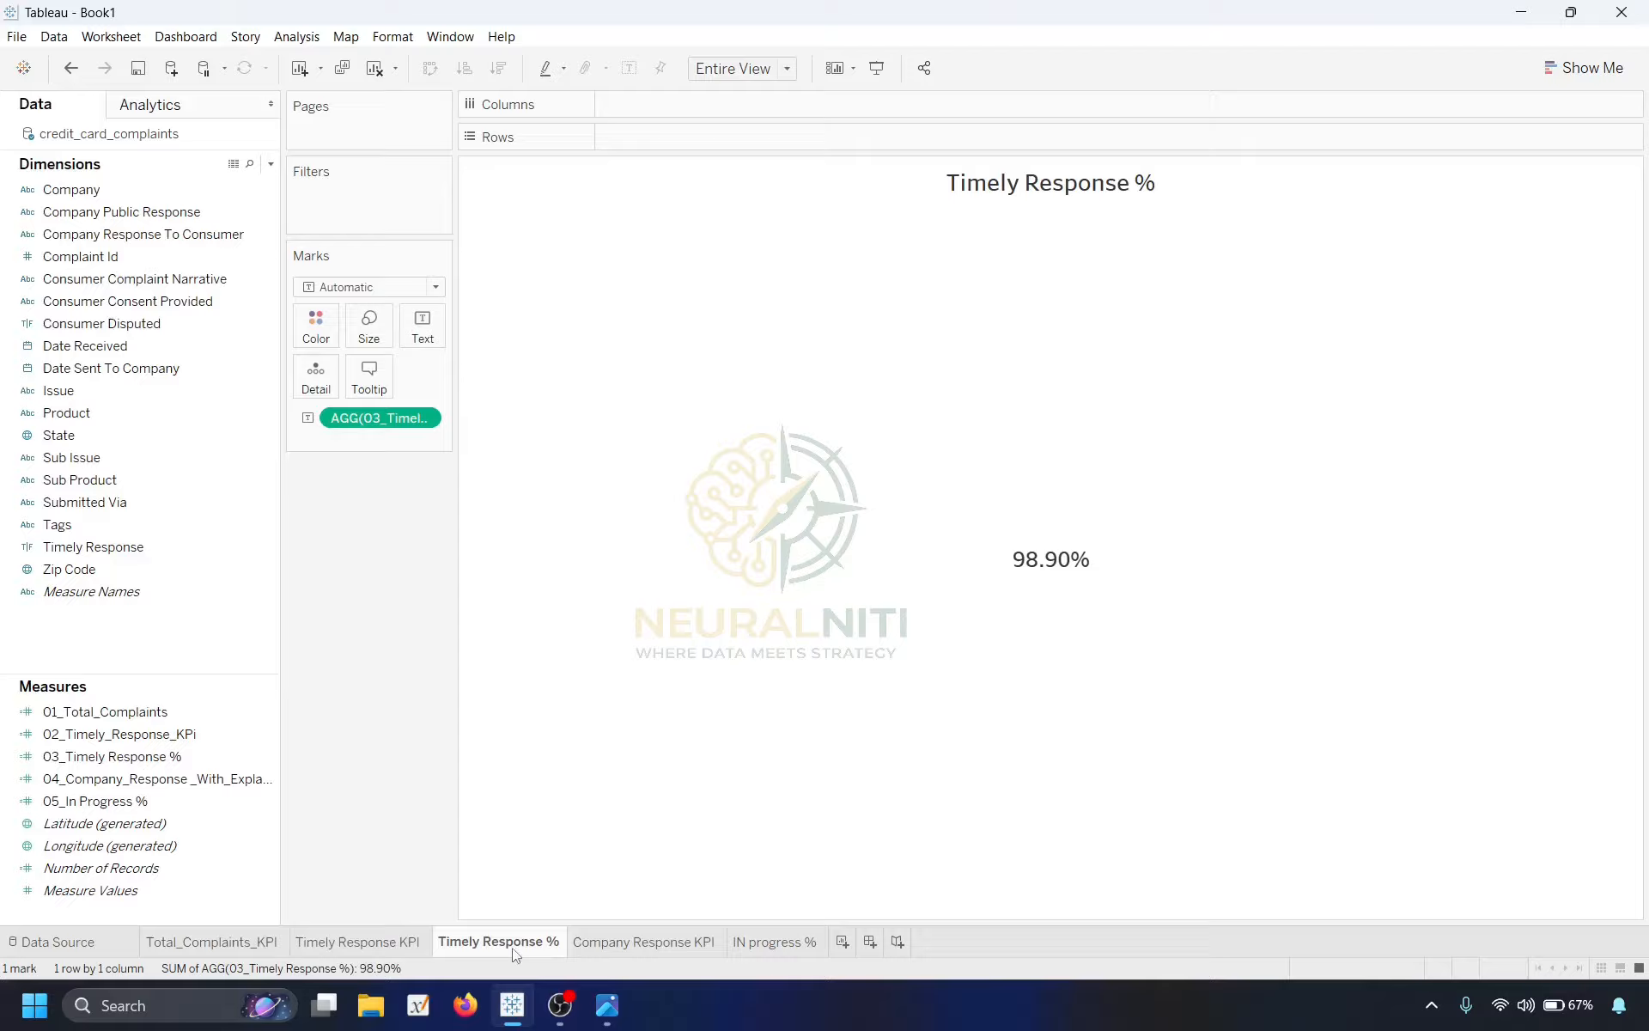
{"action": "left_click", "coordinate": [636, 945]}
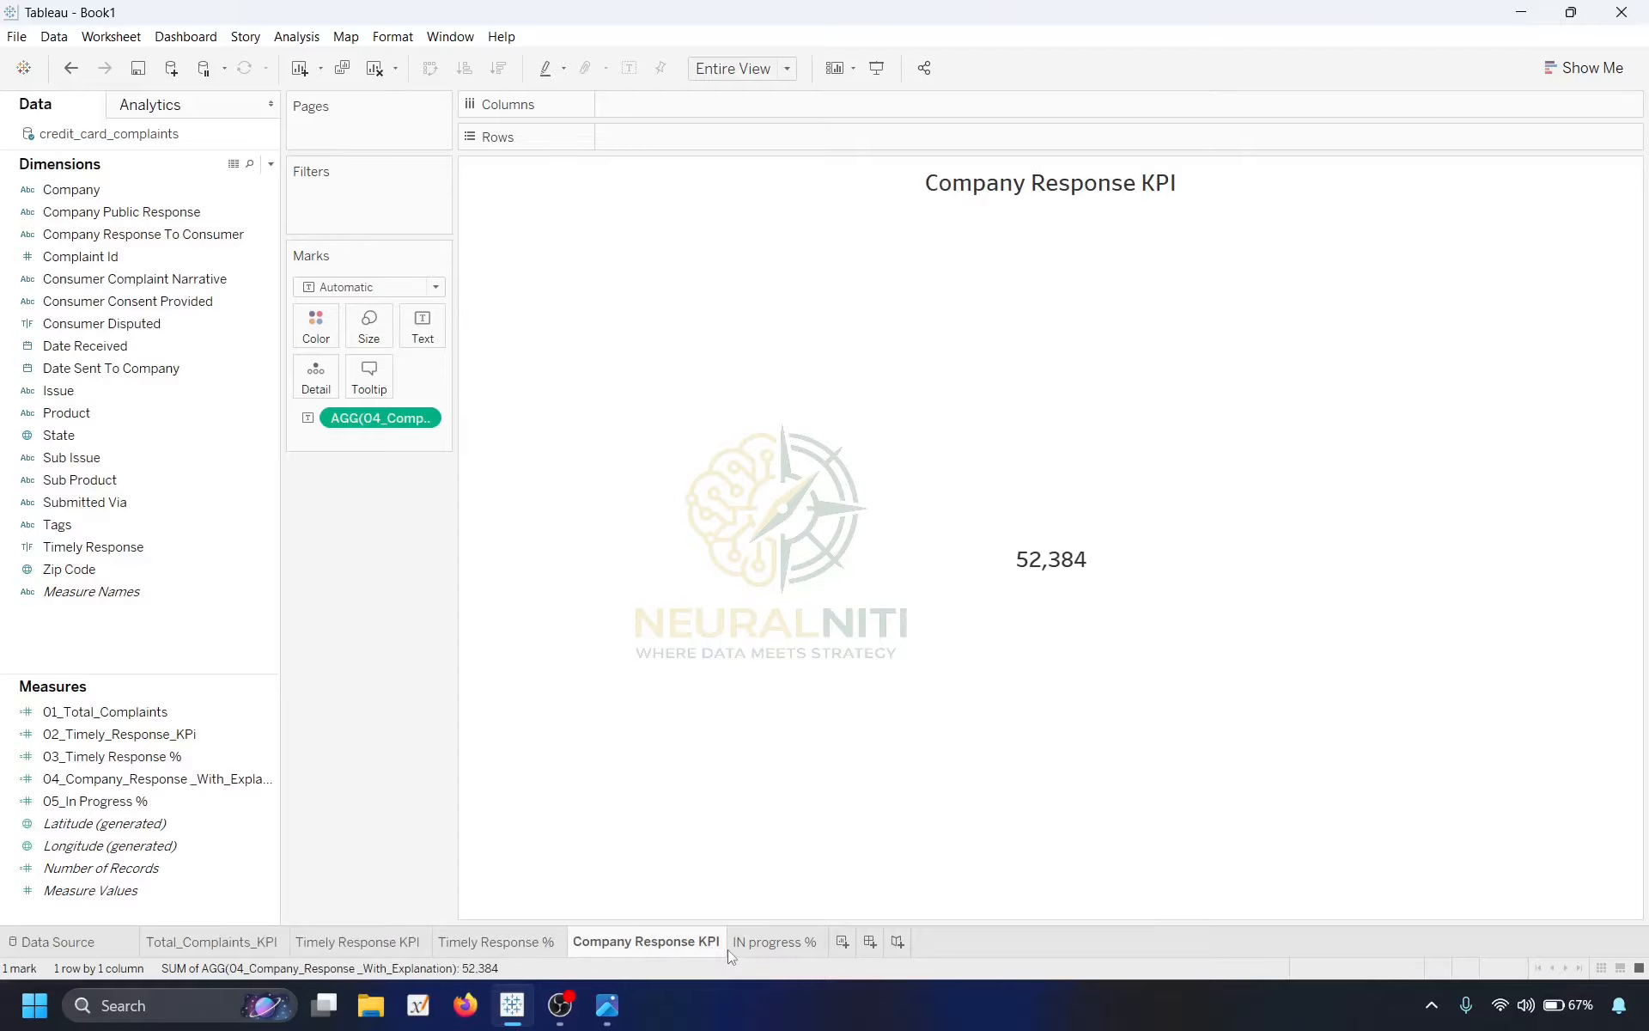
{"action": "left_click", "coordinate": [775, 946]}
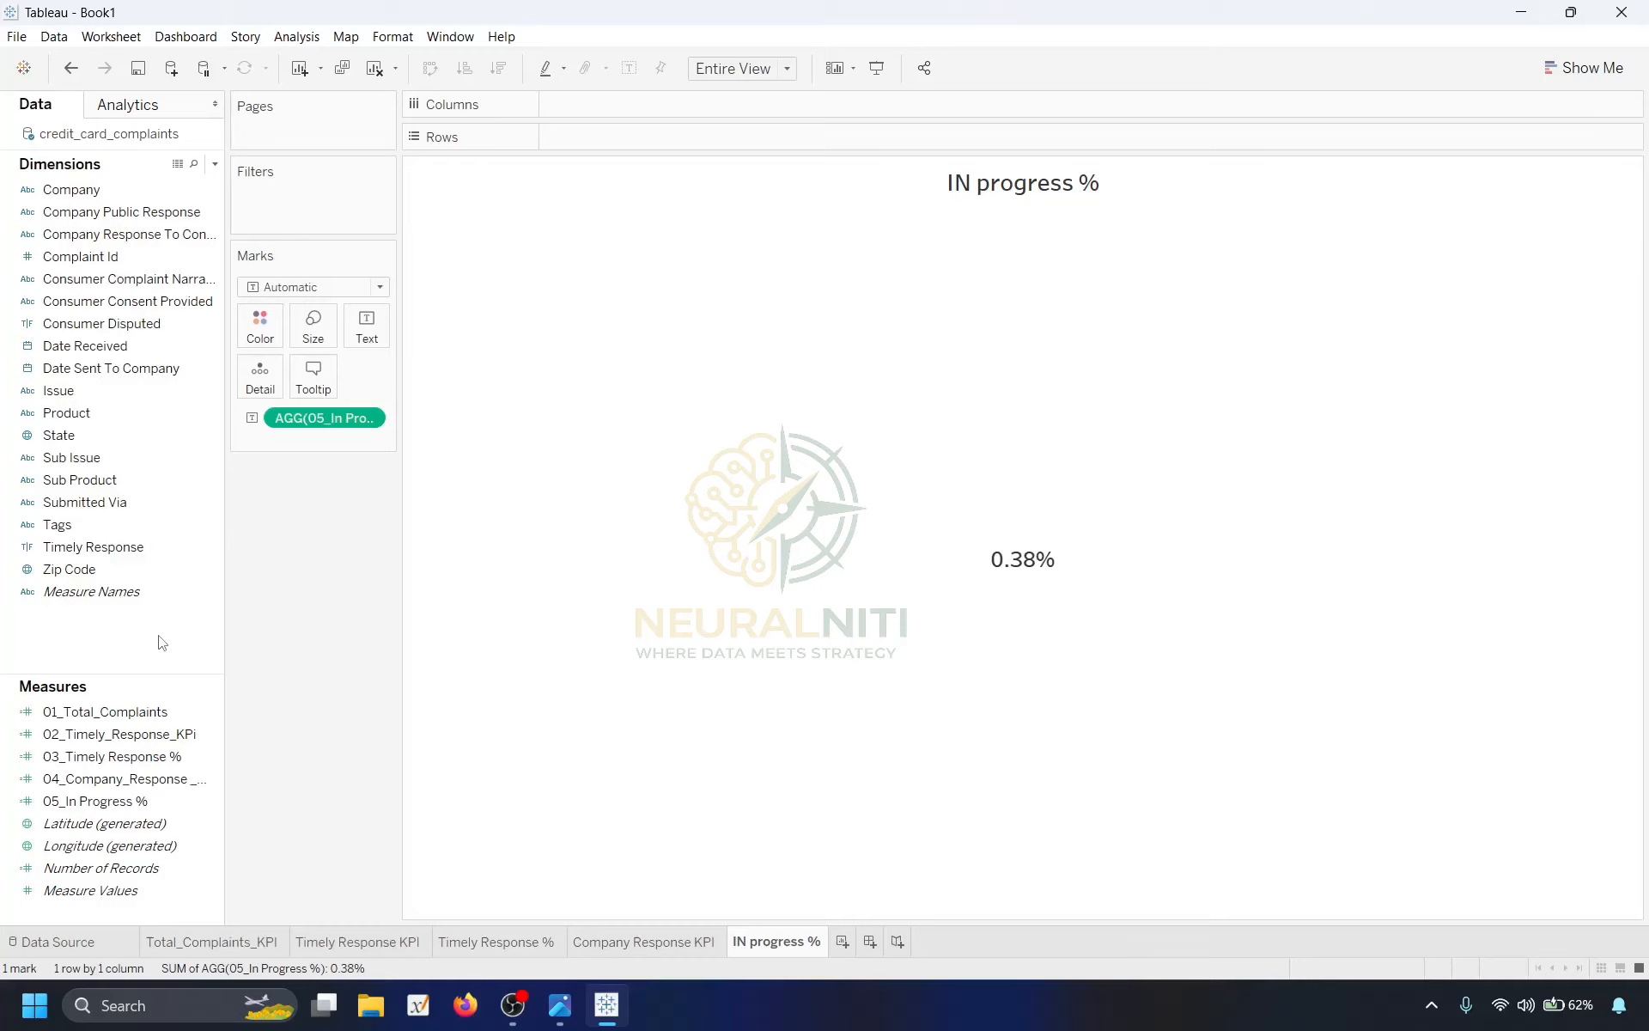
Add a new worksheet after IN progress % and rename it Trend_Plot.
{"action": "left_click", "coordinate": [99, 349]}
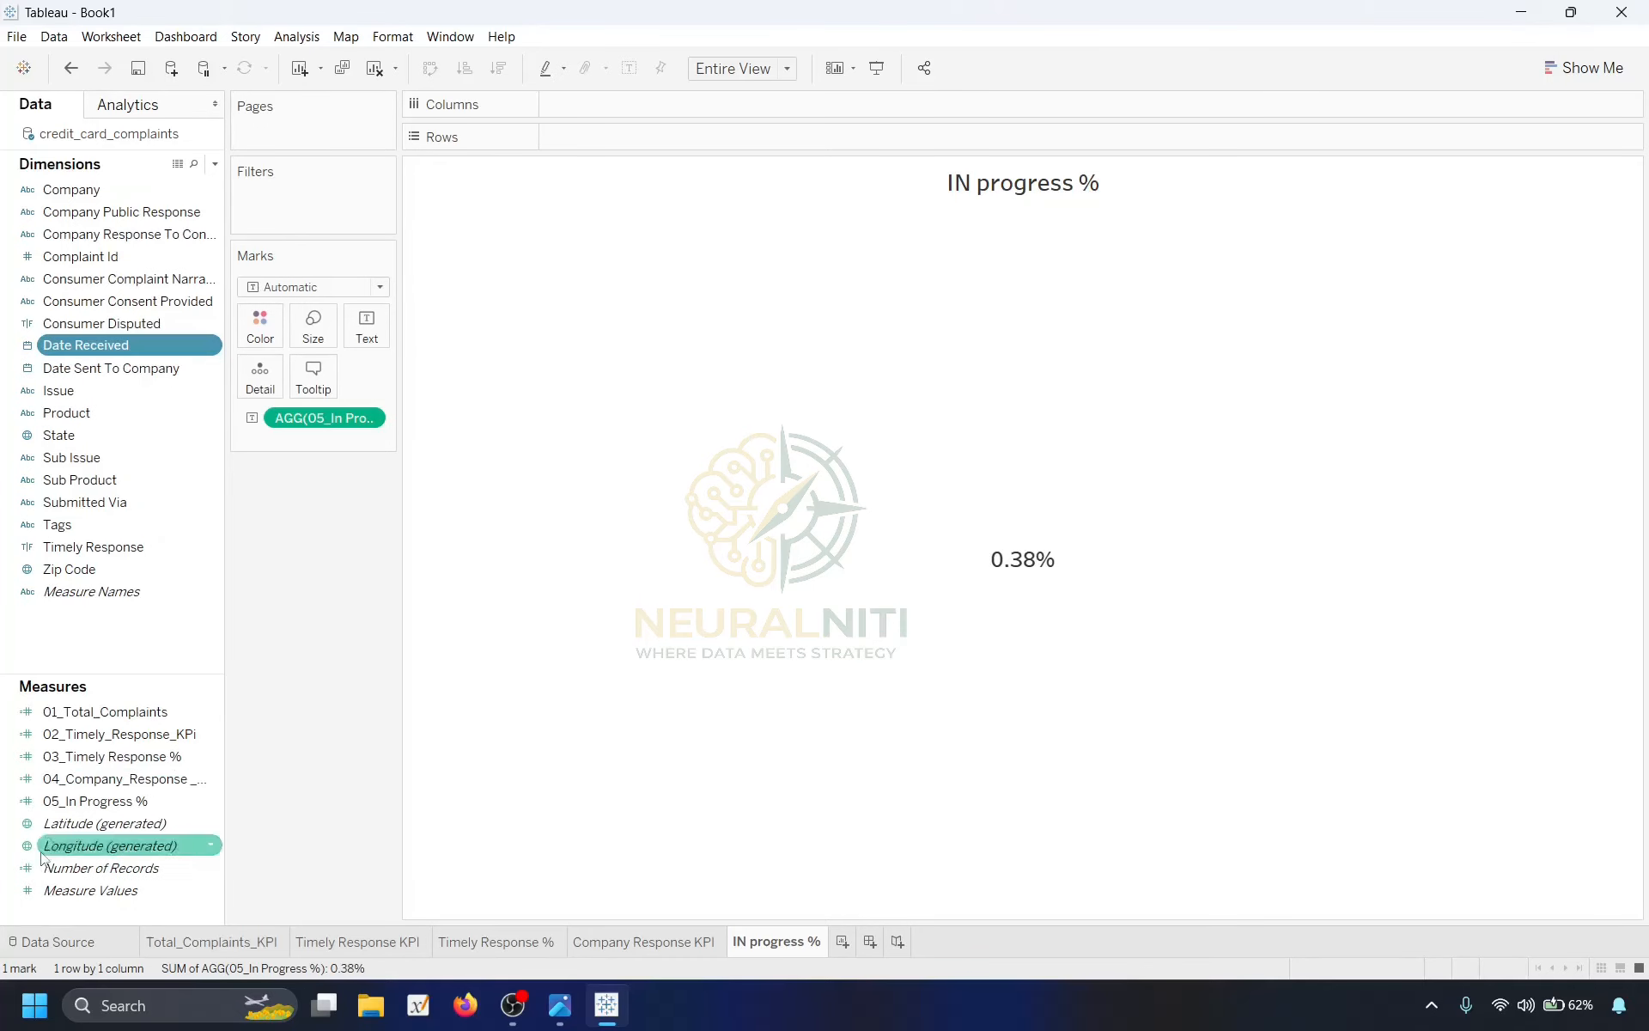
{"action": "left_click", "coordinate": [83, 877]}
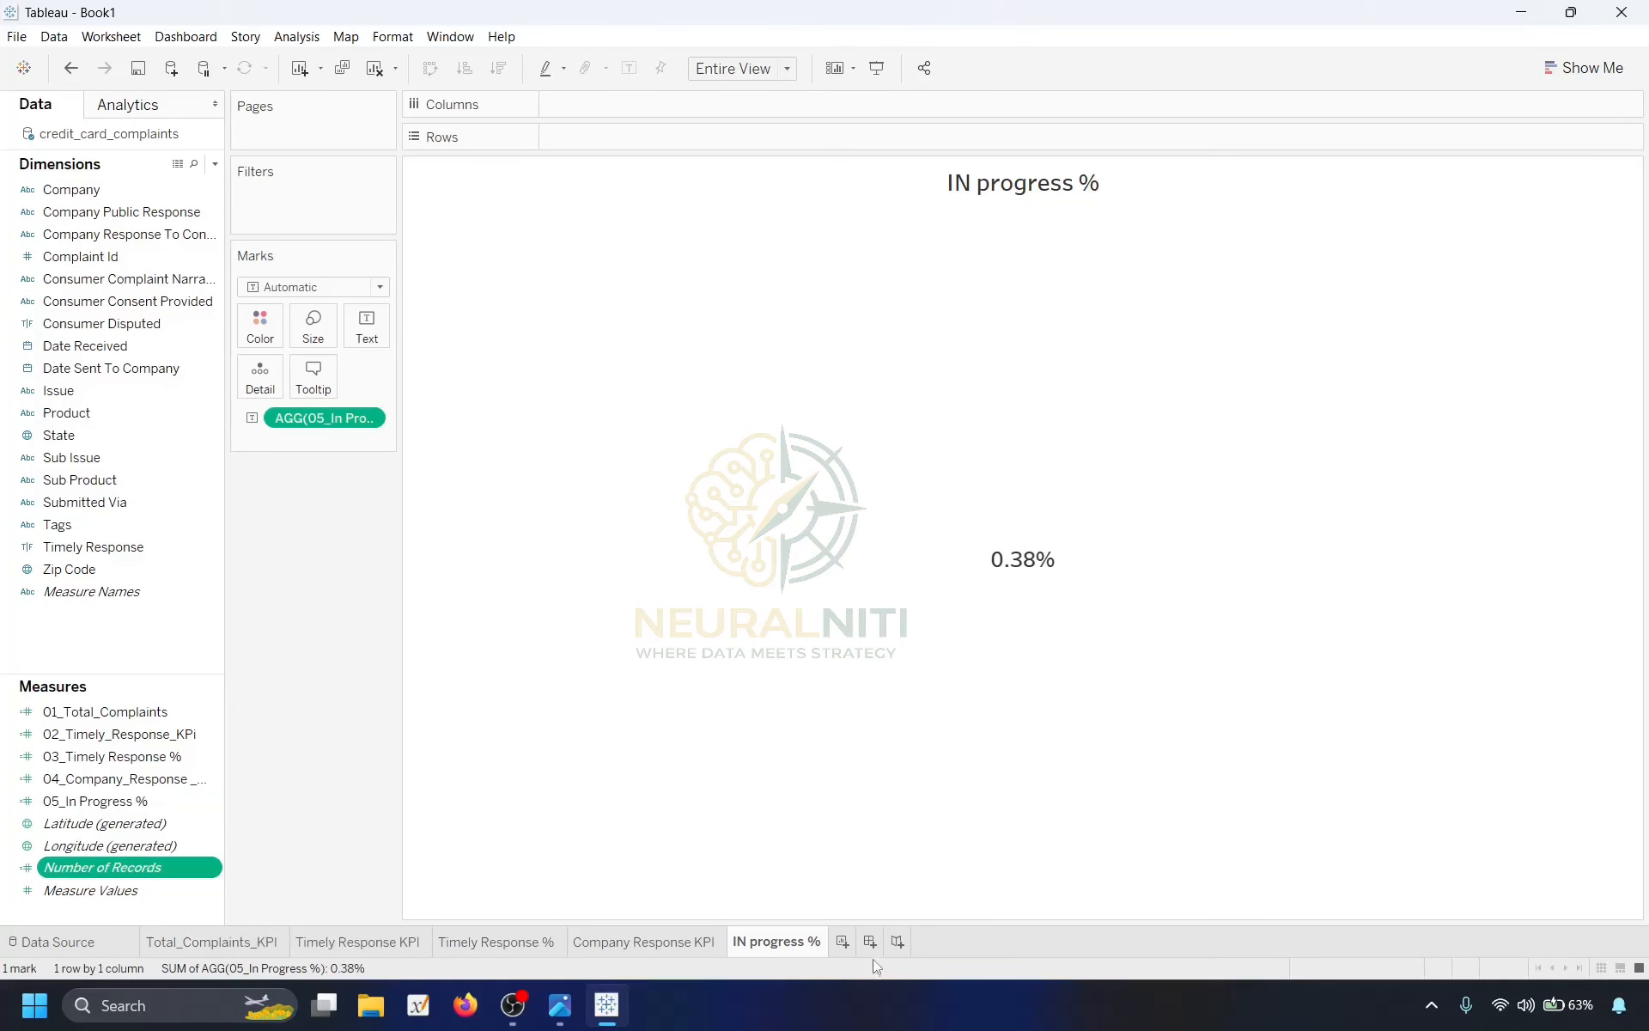
{"action": "left_click", "coordinate": [843, 942]}
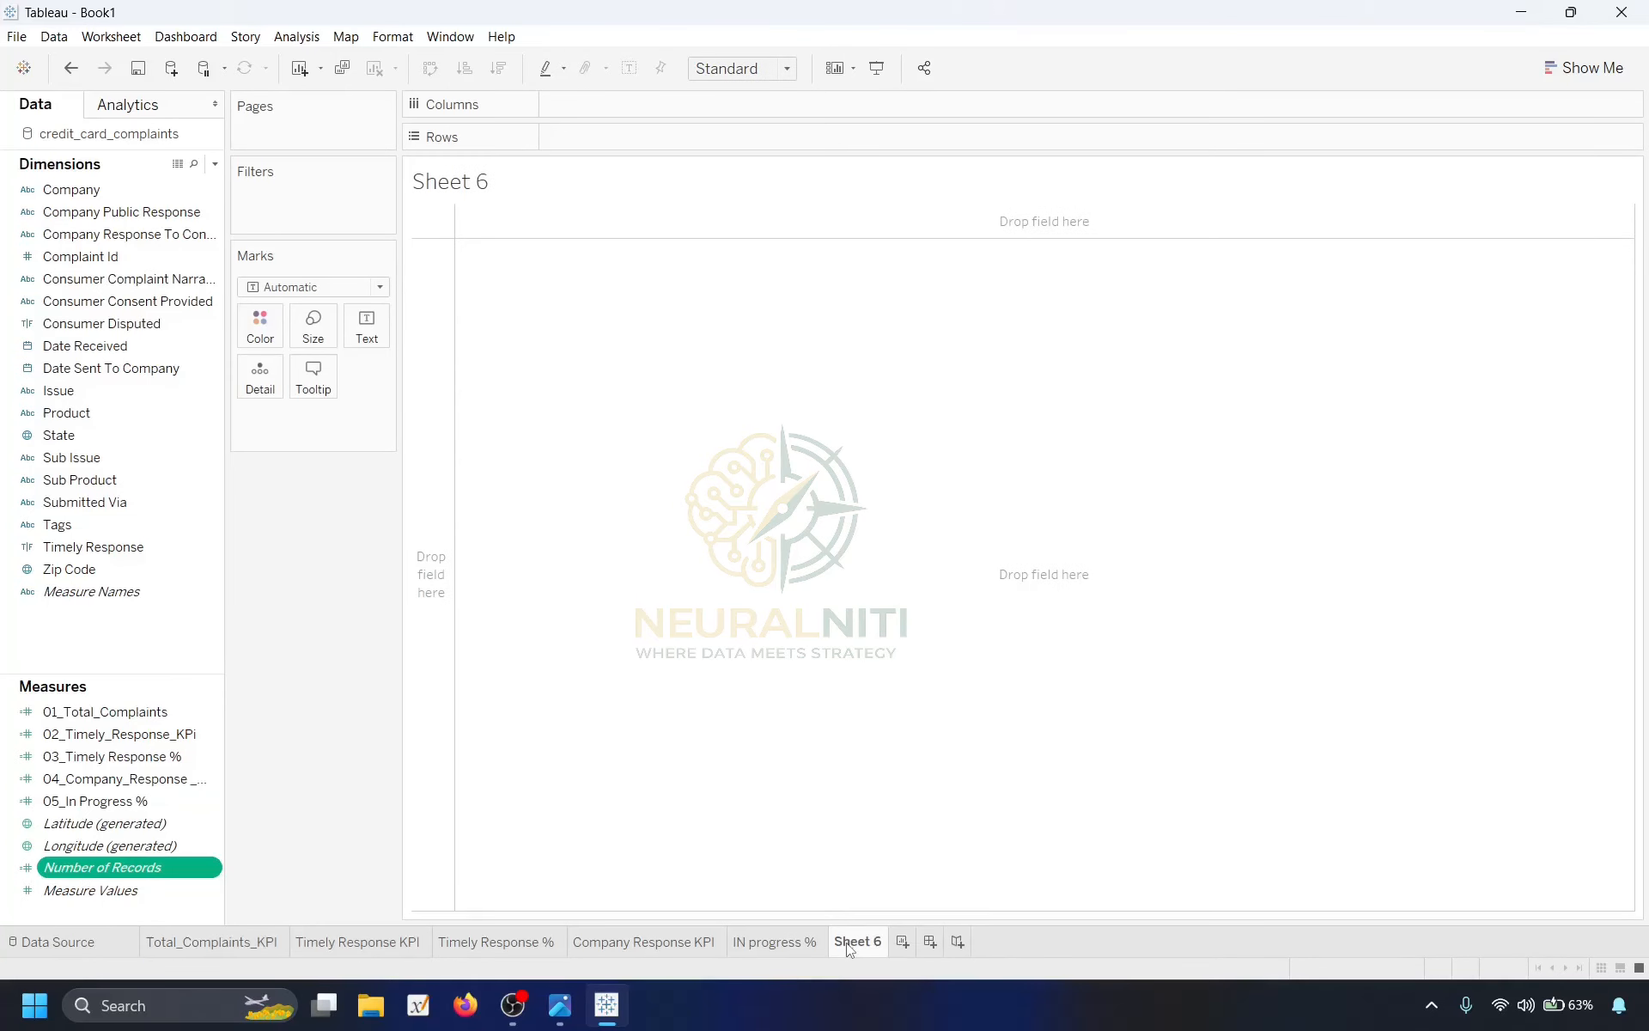
{"action": "right_click", "coordinate": [856, 941]}
{"action": "left_click", "coordinate": [914, 718]}
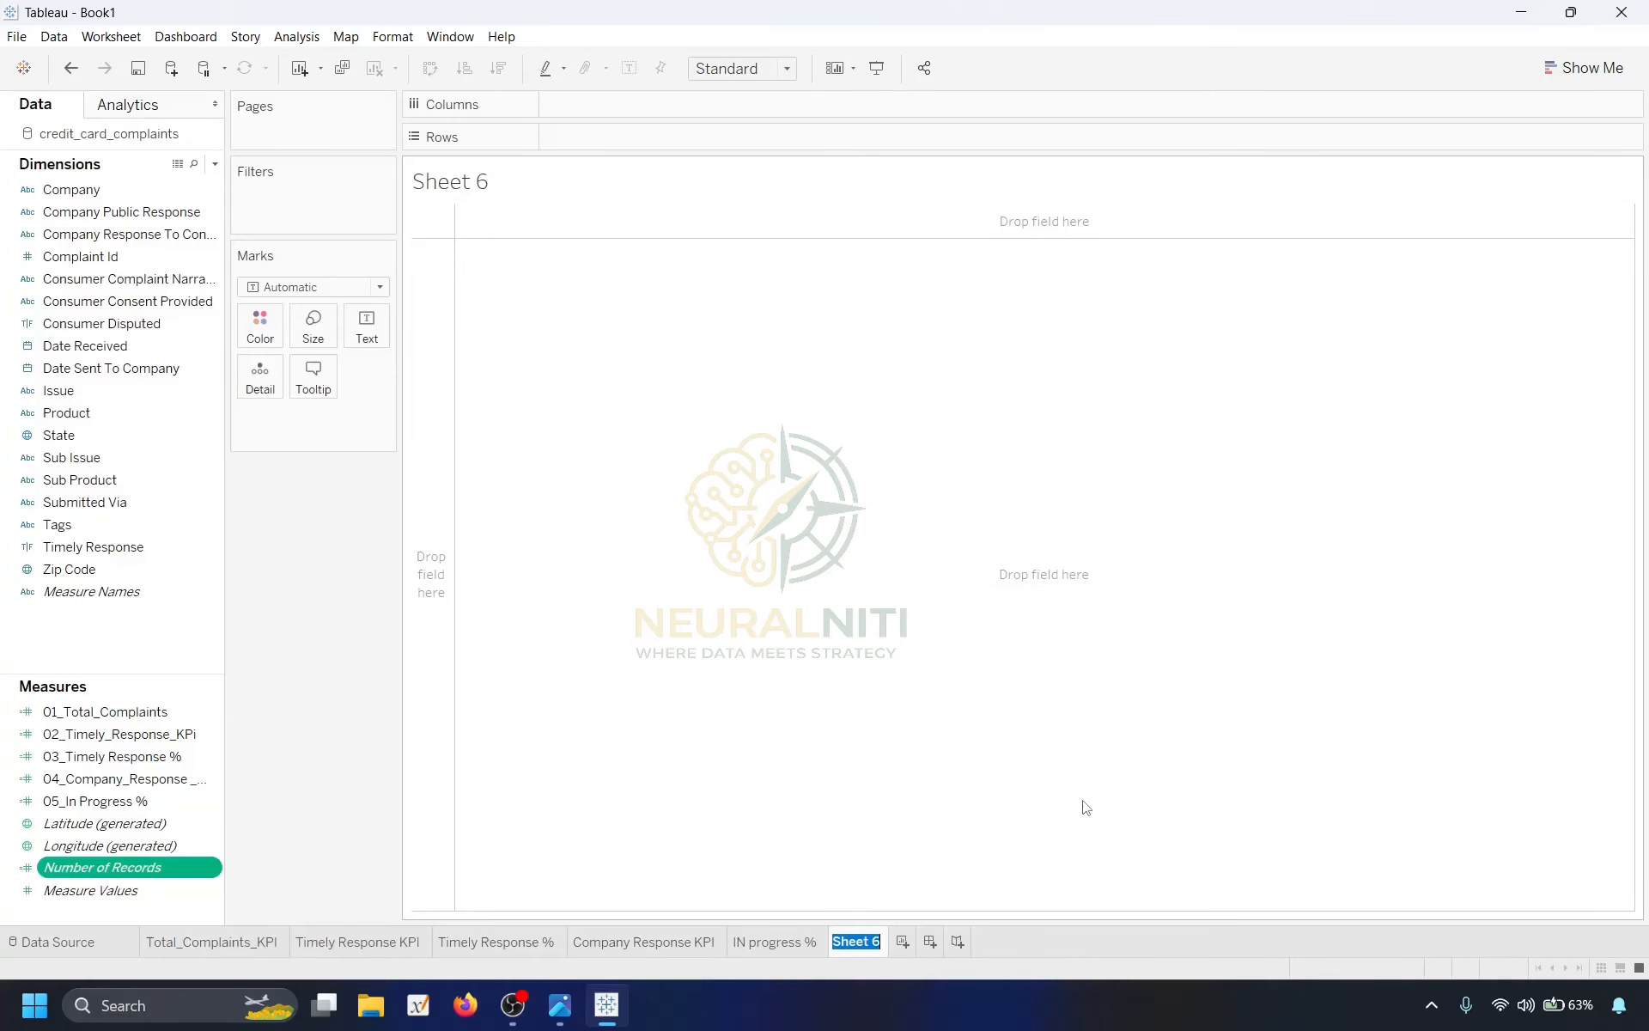
{"action": "type", "text": "Trend_Plot"}
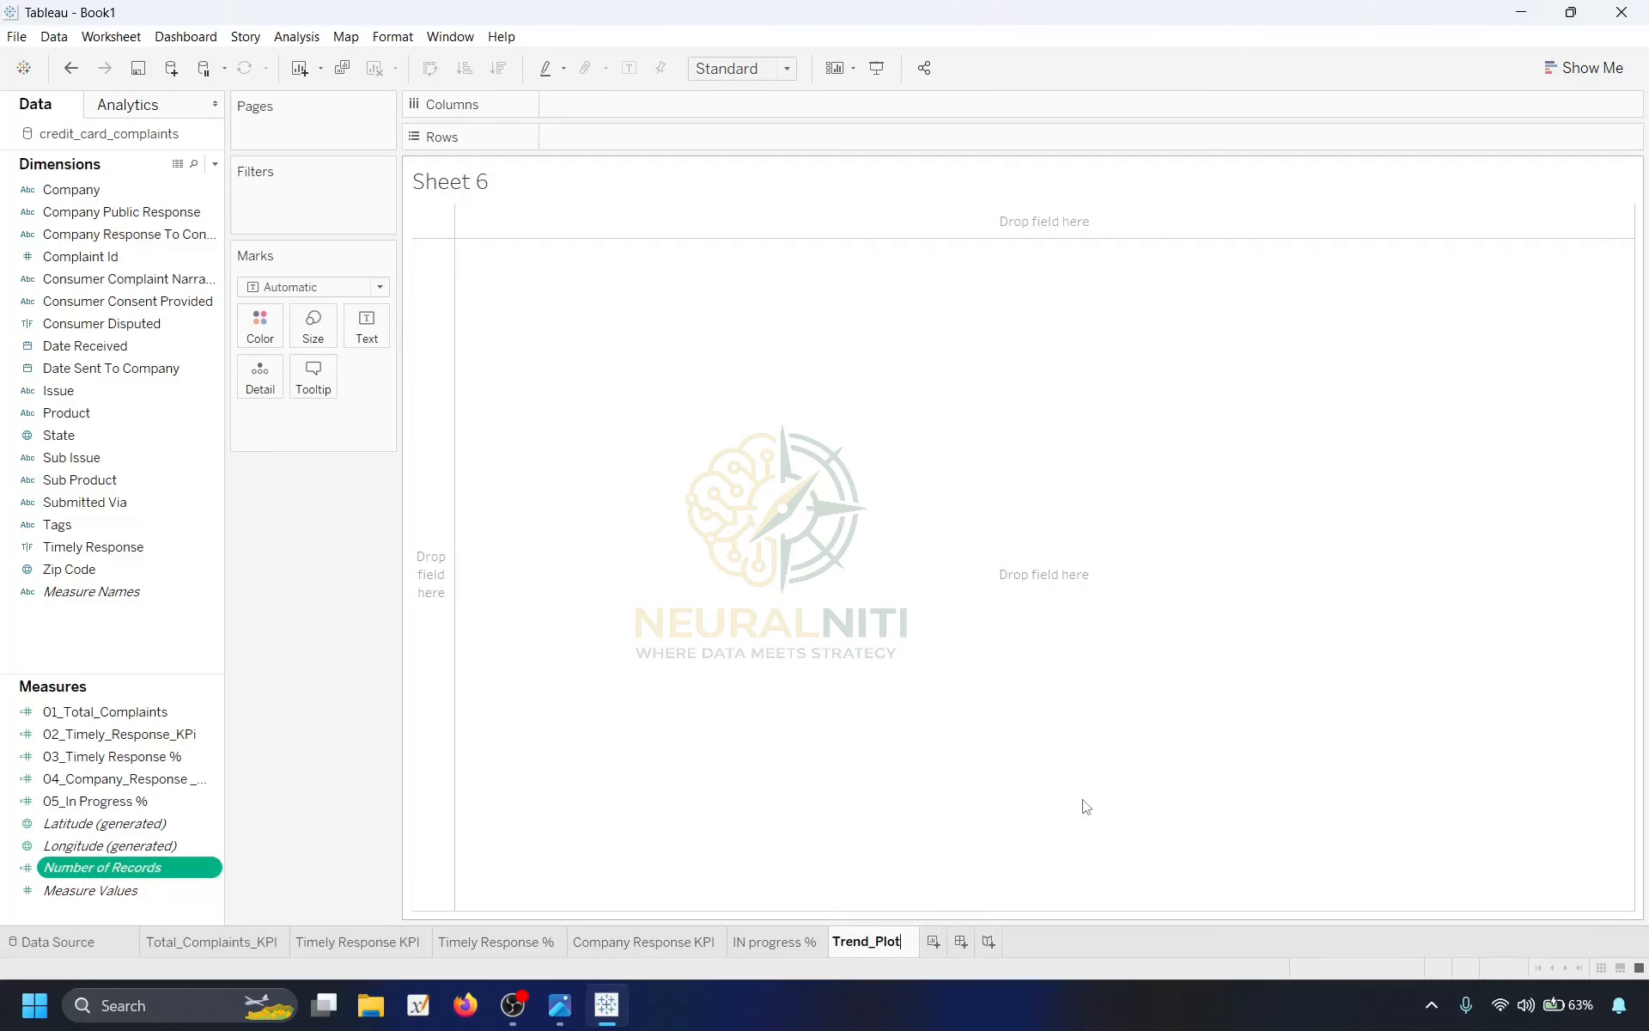
{"action": "key", "text": "Return"}
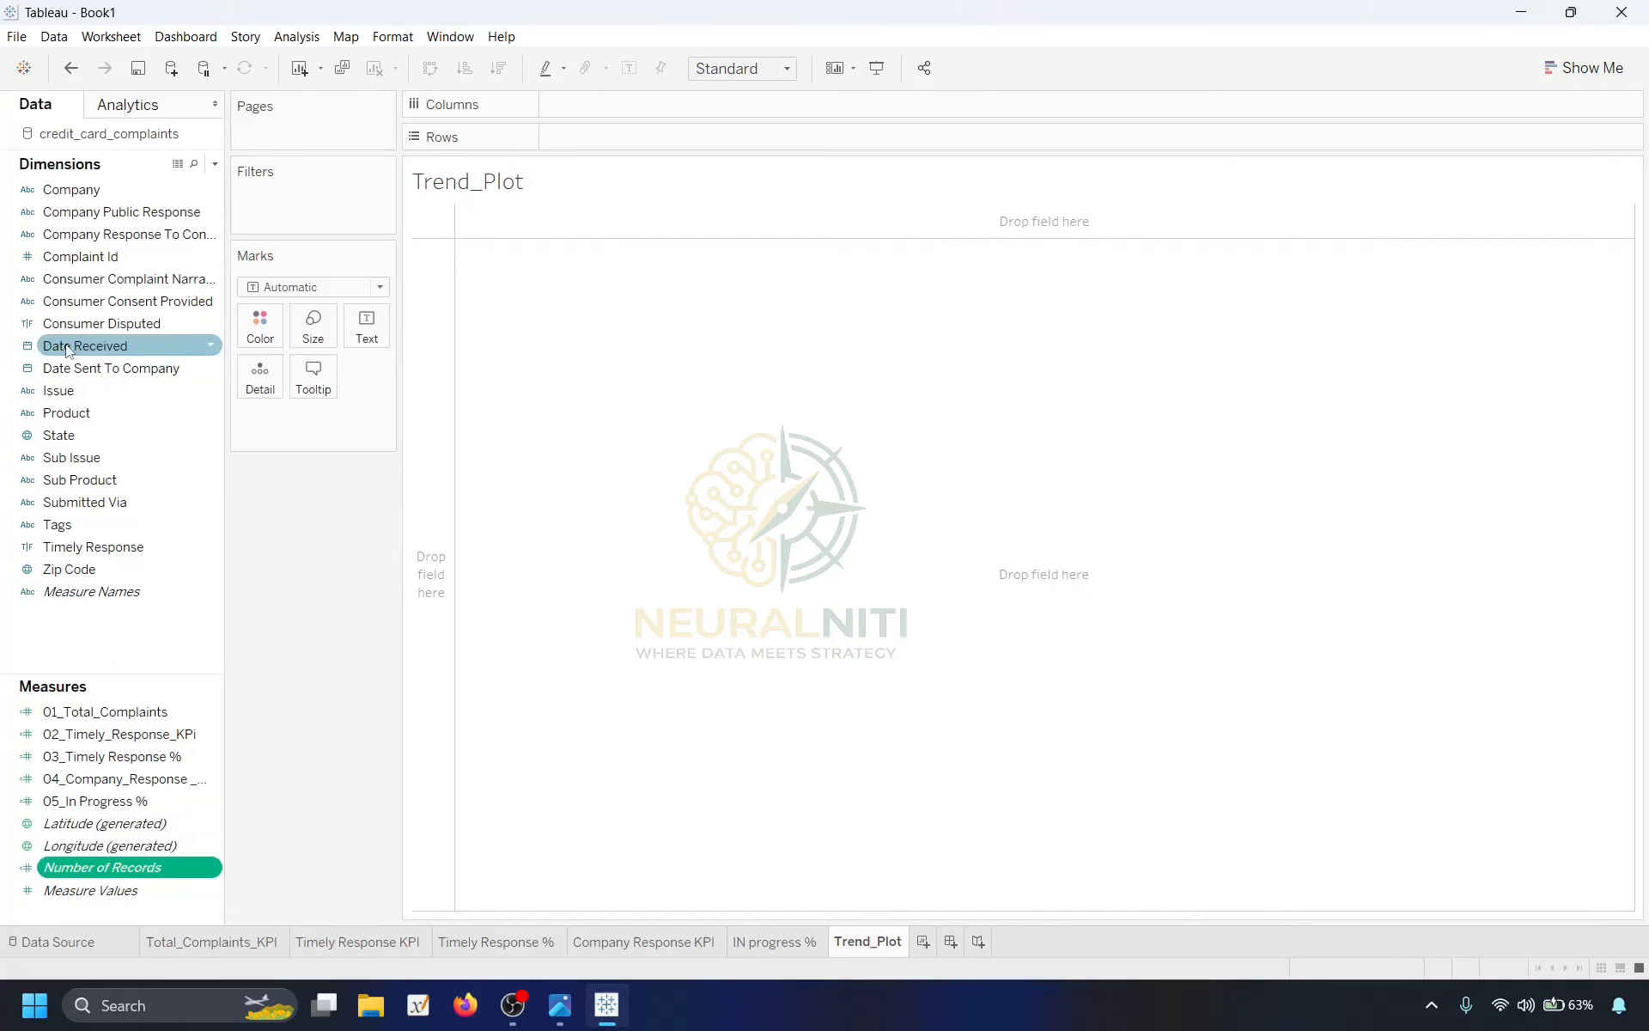
Plot Number of Records on rows against MONTH(Date Received) on columns in Trend_Plot, fitted to Entire View.
{"action": "left_click_drag", "start_coordinate": [67, 350], "coordinate": [584, 110]}
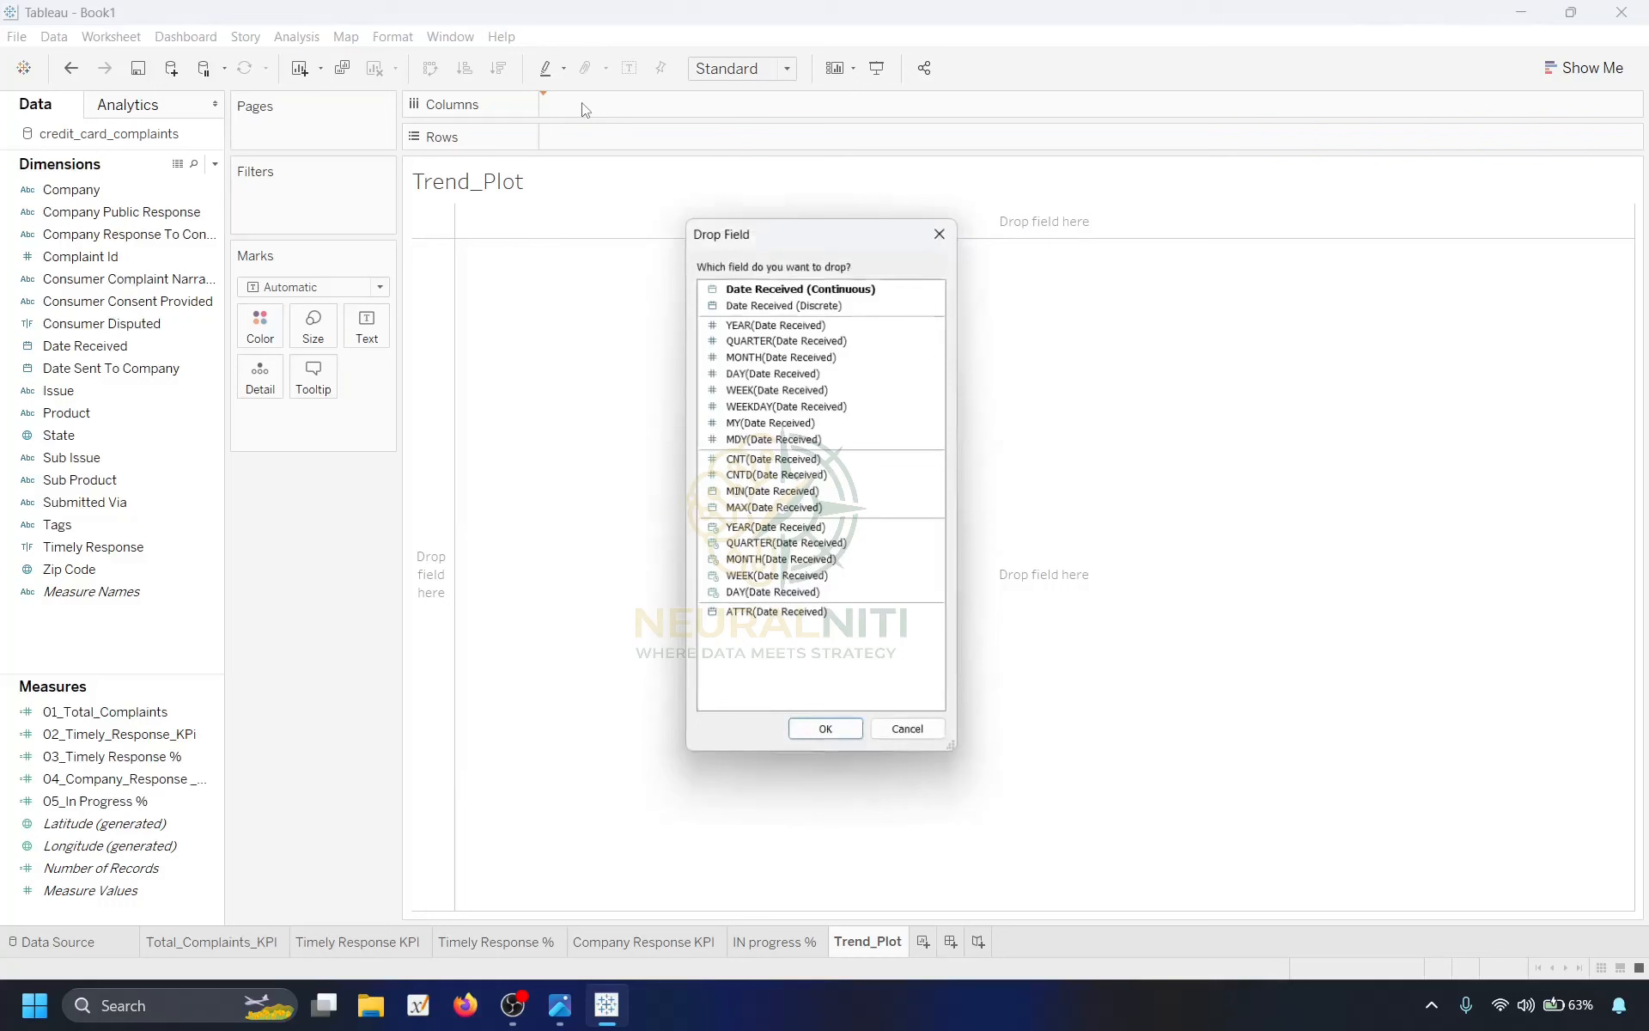
{"action": "left_click", "coordinate": [781, 355]}
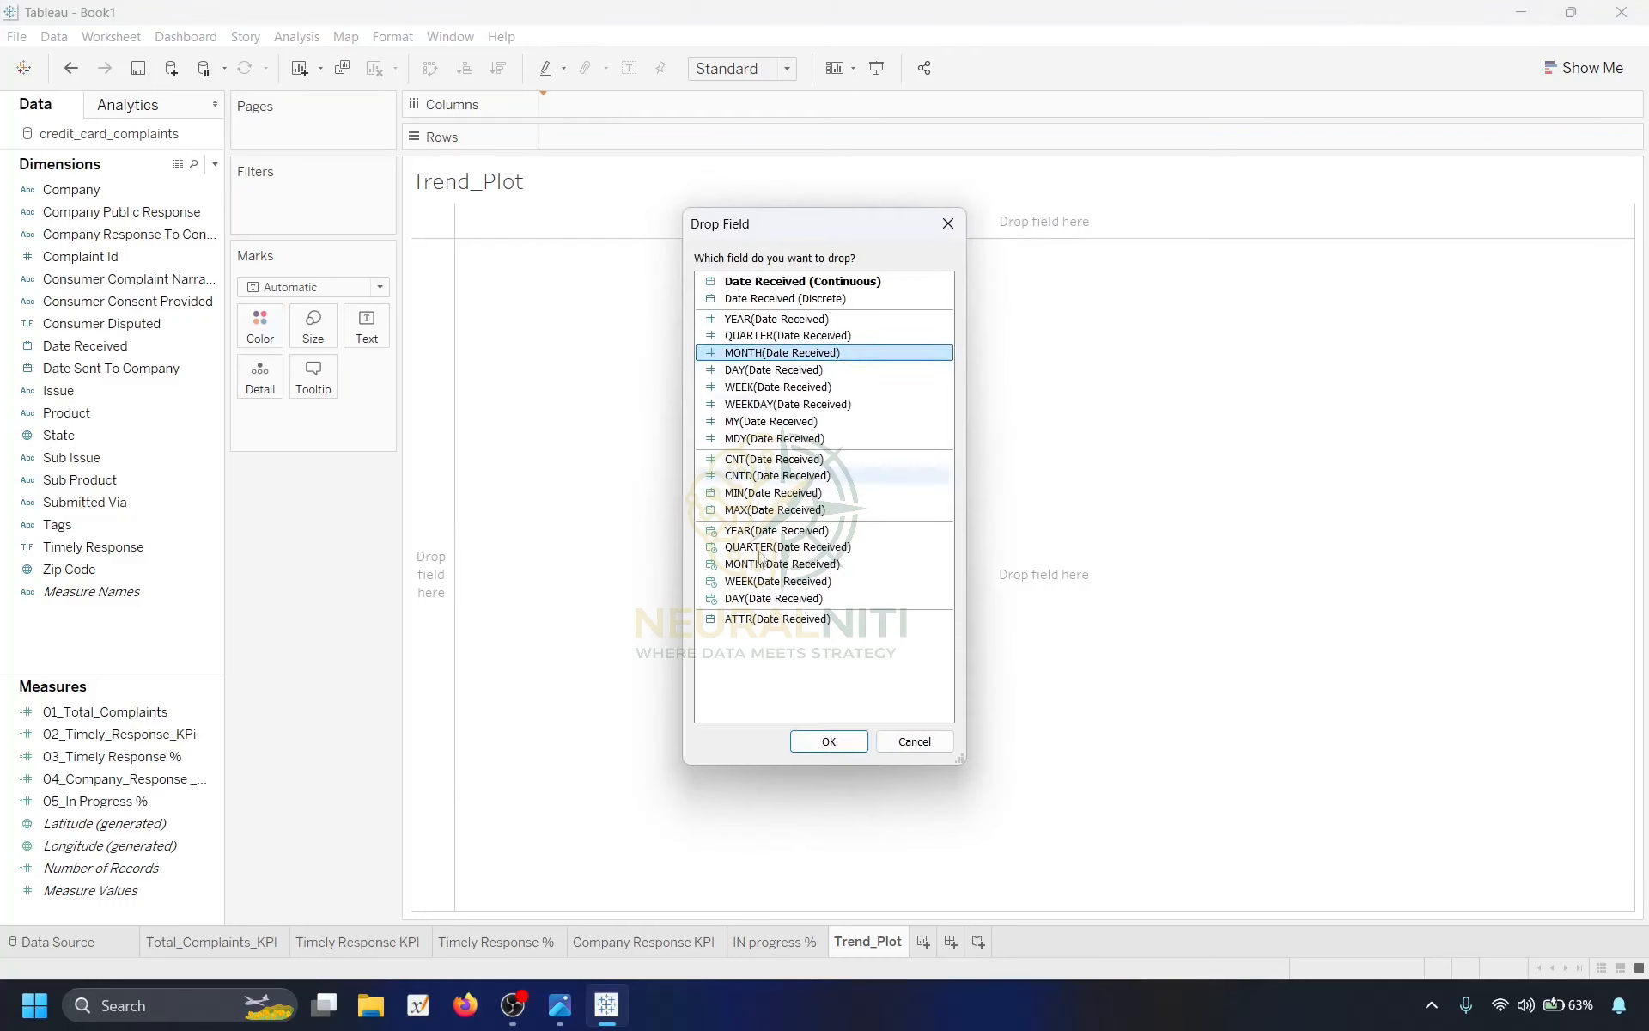
{"action": "left_click", "coordinate": [856, 739]}
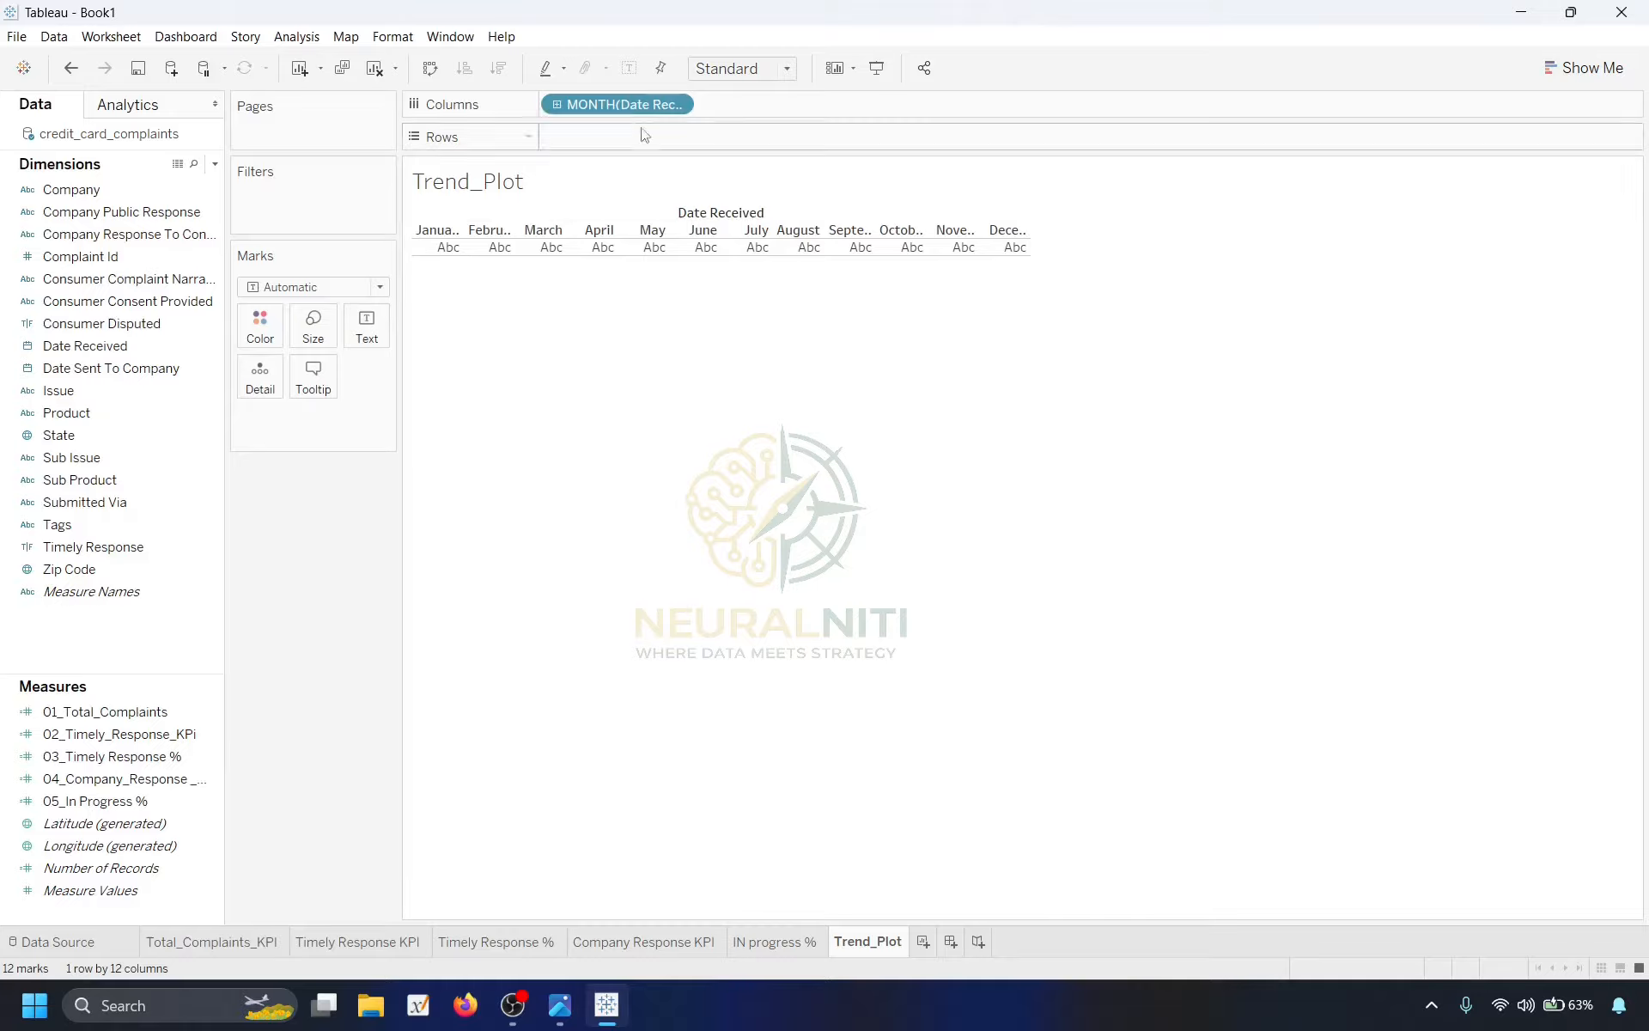
{"action": "left_click", "coordinate": [756, 68]}
{"action": "left_click", "coordinate": [730, 147]}
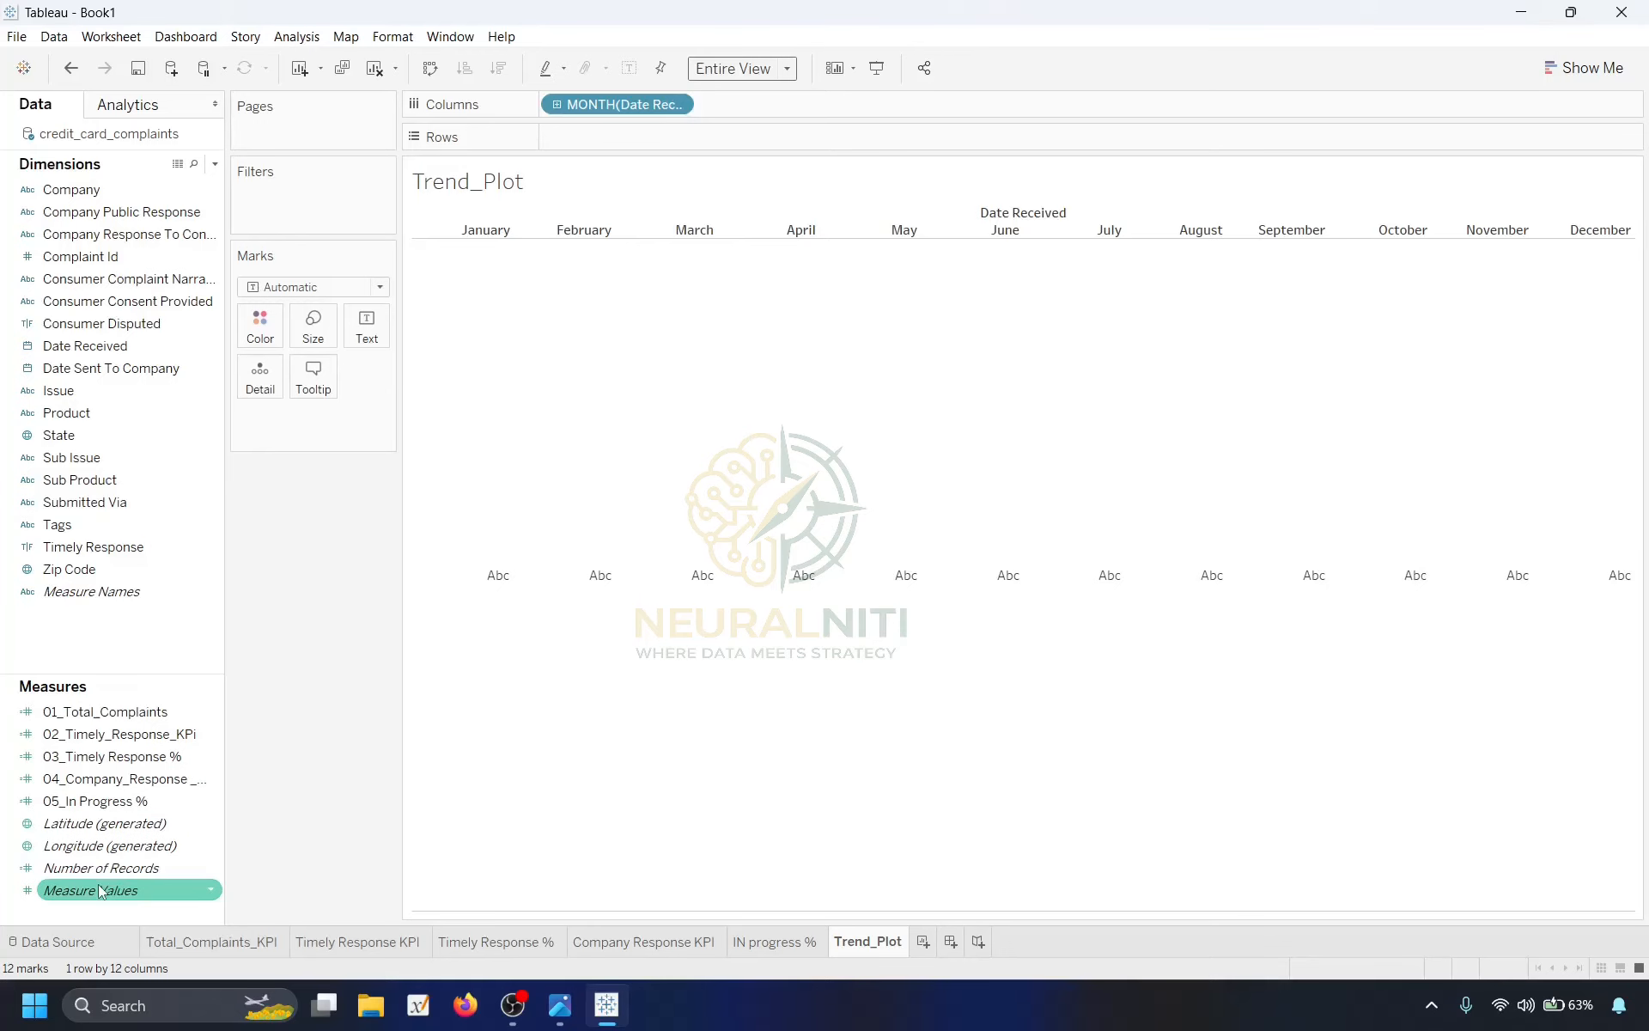
{"action": "left_click_drag", "start_coordinate": [98, 869], "coordinate": [618, 139]}
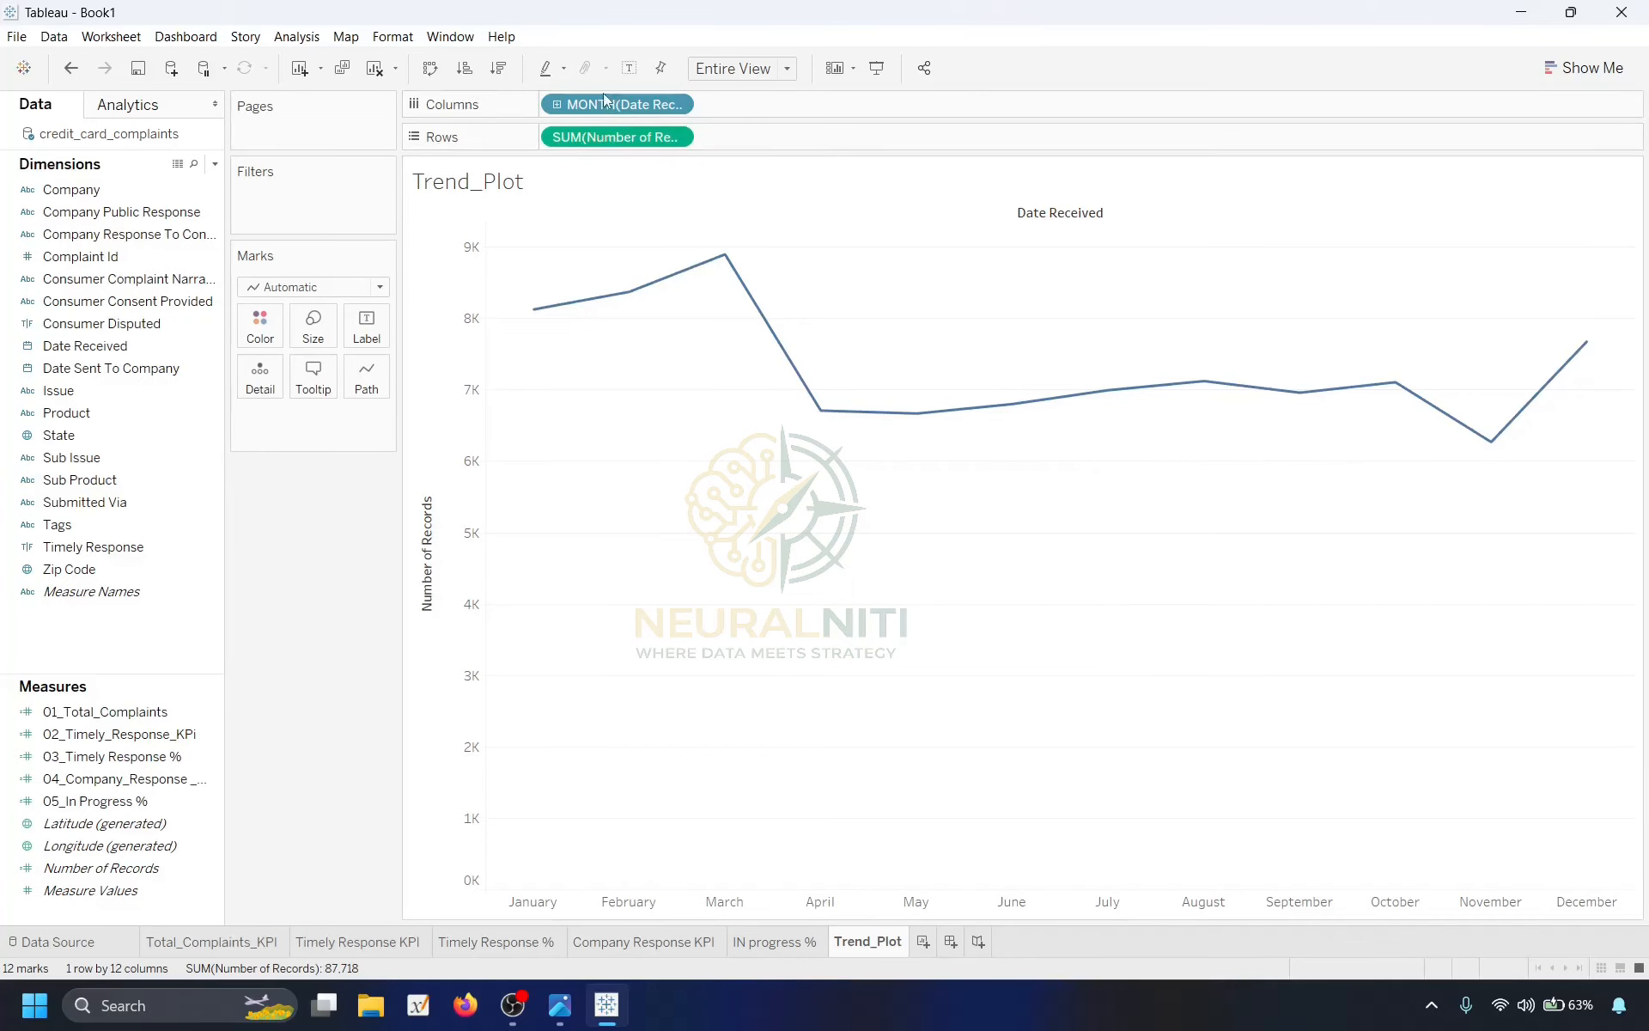
Start a new parameter named Select Trend with the String data type and a list of allowable values.
{"action": "left_click", "coordinate": [215, 165]}
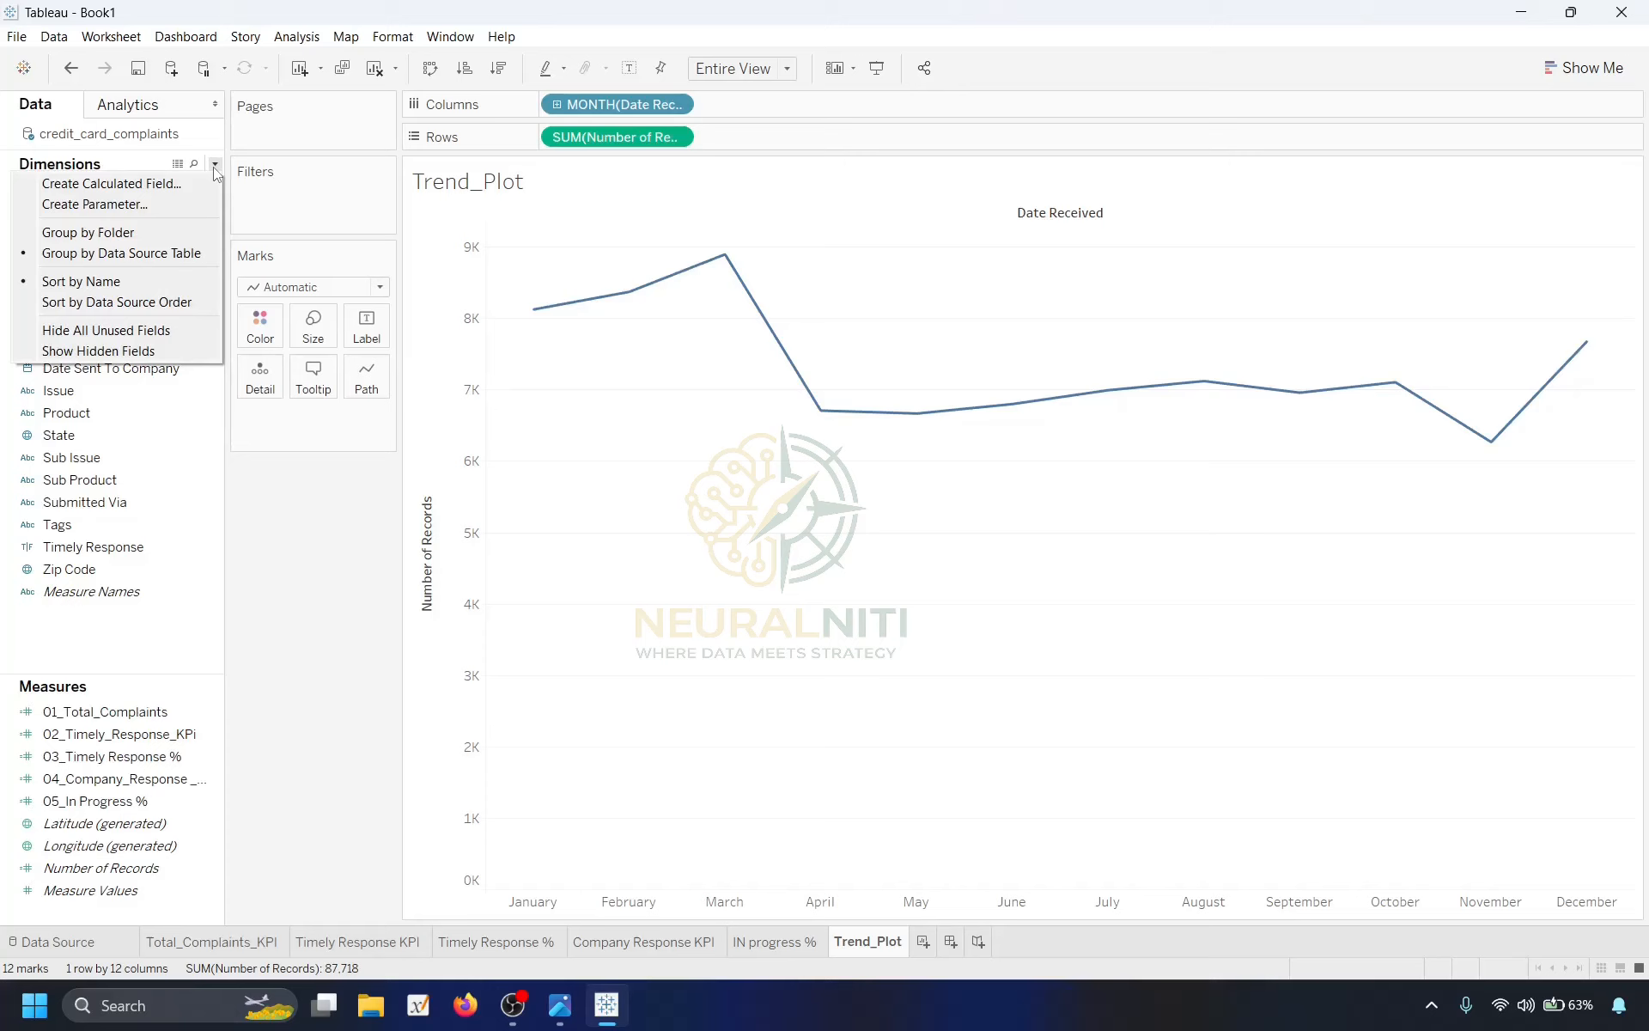
{"action": "left_click", "coordinate": [152, 204]}
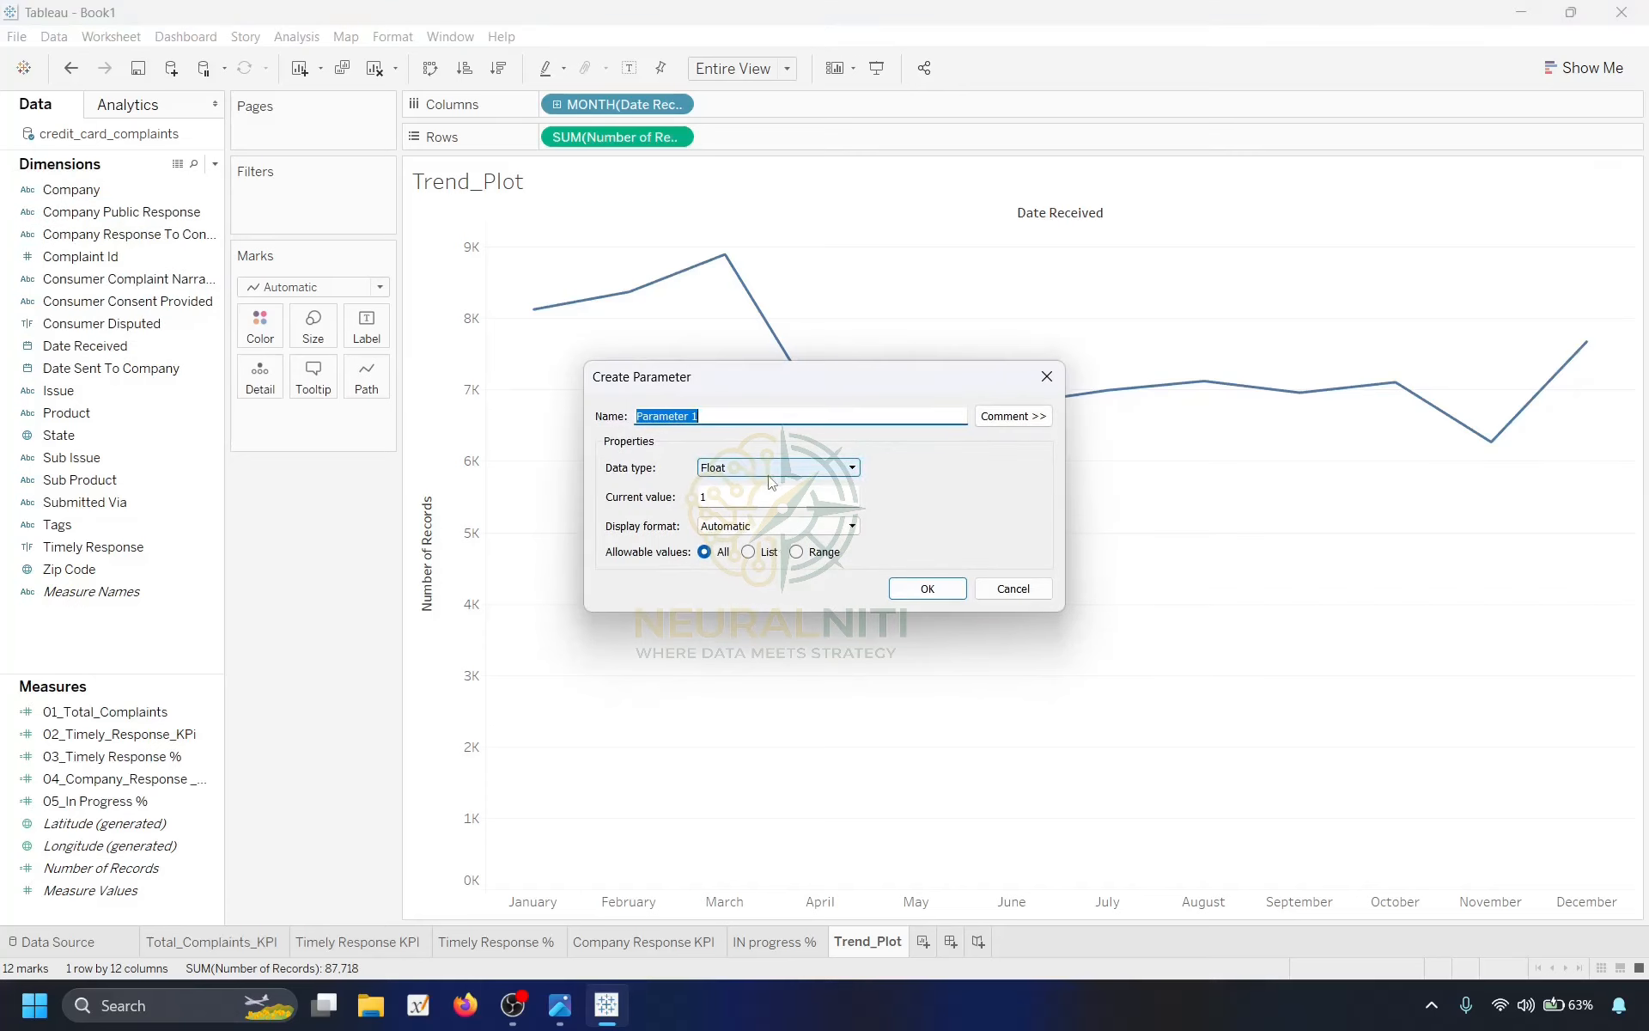
{"action": "type", "text": "Select Trend"}
{"action": "left_click", "coordinate": [773, 469]}
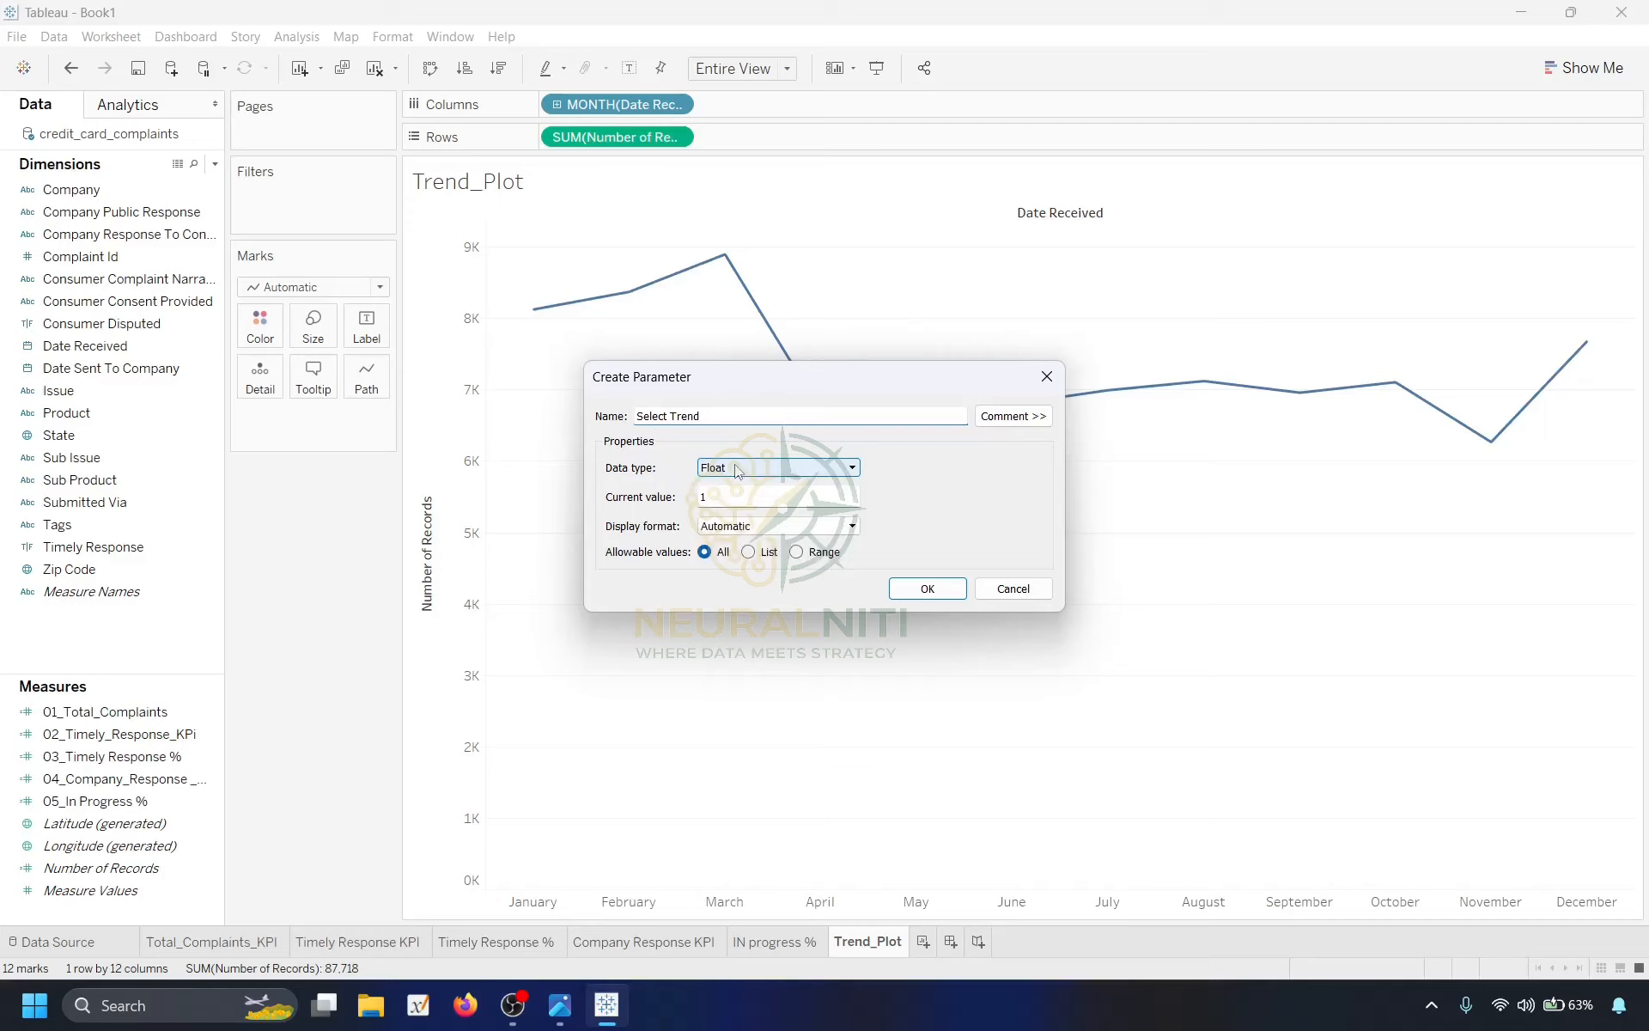
{"action": "left_click", "coordinate": [728, 511]}
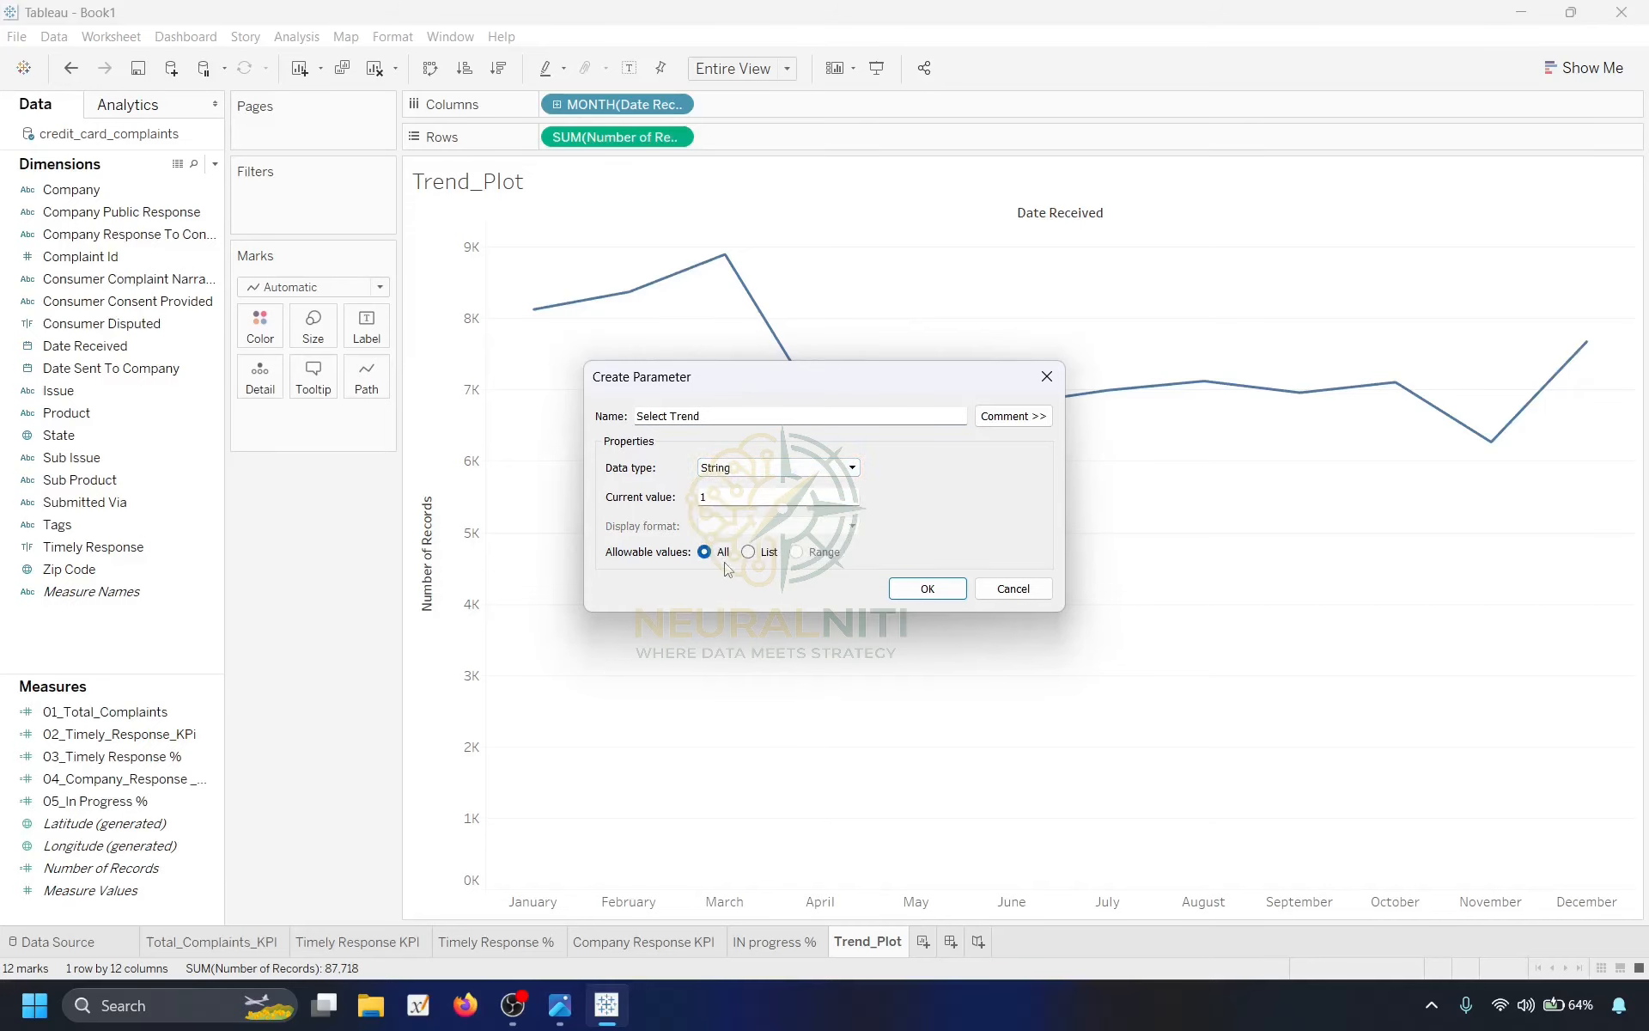
{"action": "left_click", "coordinate": [748, 553]}
Add the values day, displayed as Daily, and week, displayed as Weekly, to the Select Trend parameter's list.
{"action": "left_click", "coordinate": [680, 637]}
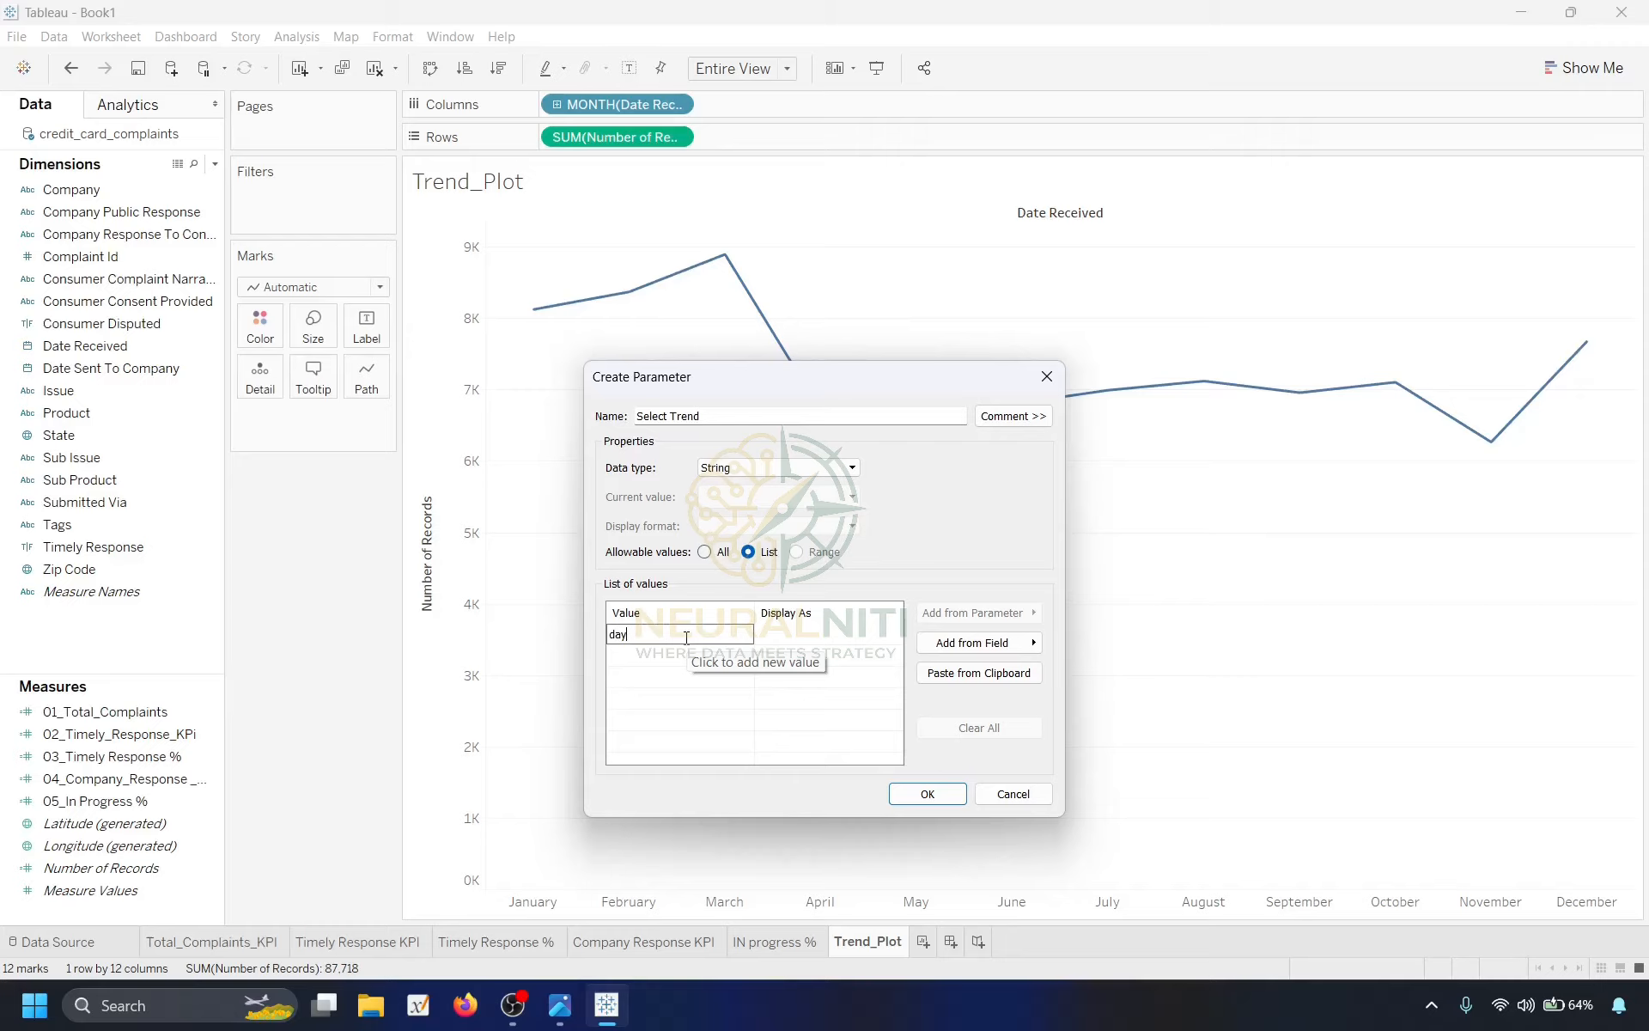
{"action": "type", "text": "day"}
{"action": "key", "text": "Tab"}
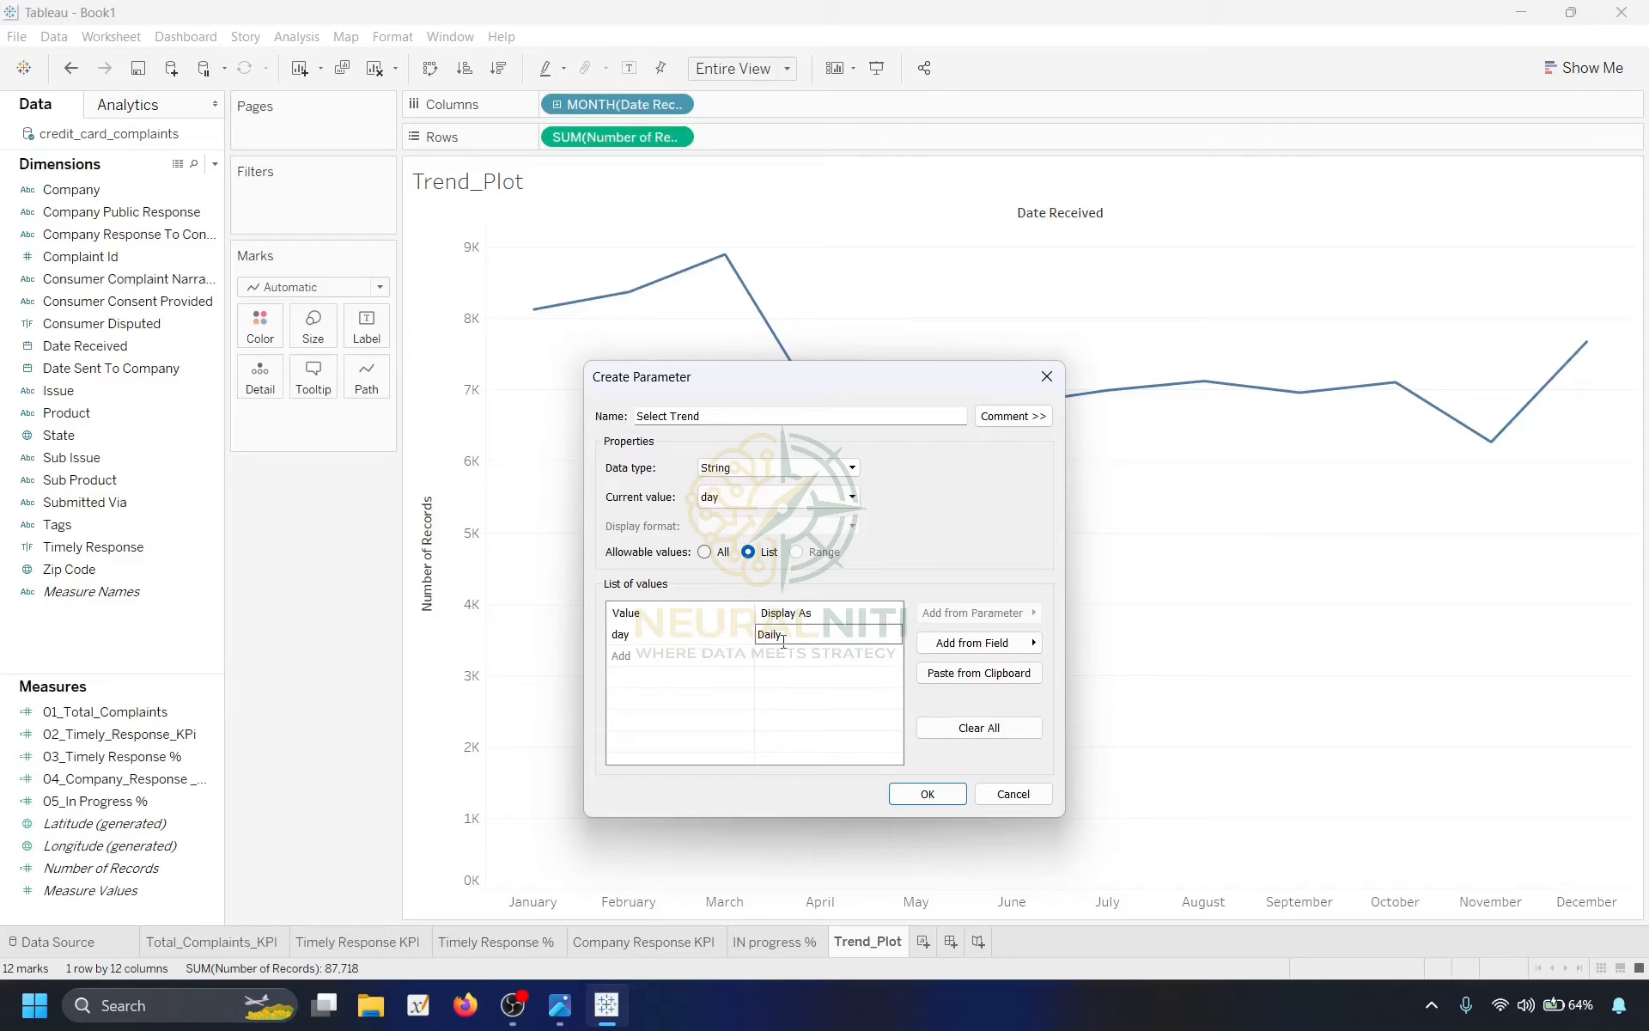
{"action": "left_click", "coordinate": [644, 655]}
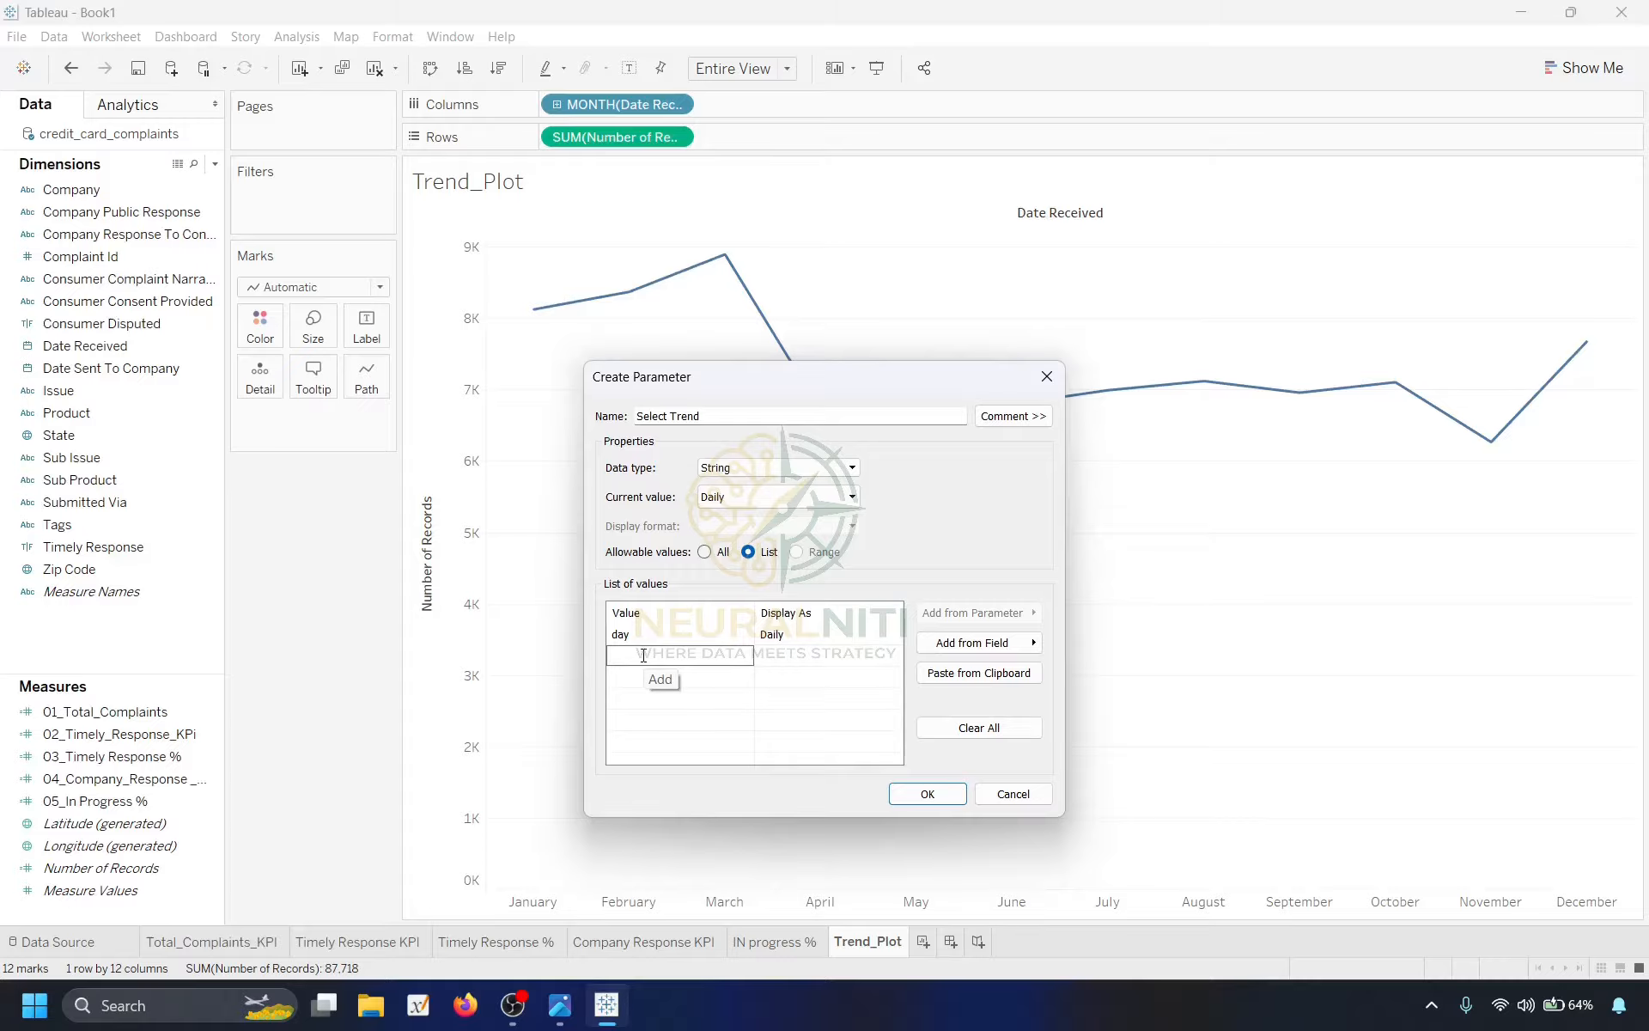
{"action": "left_click", "coordinate": [779, 656]}
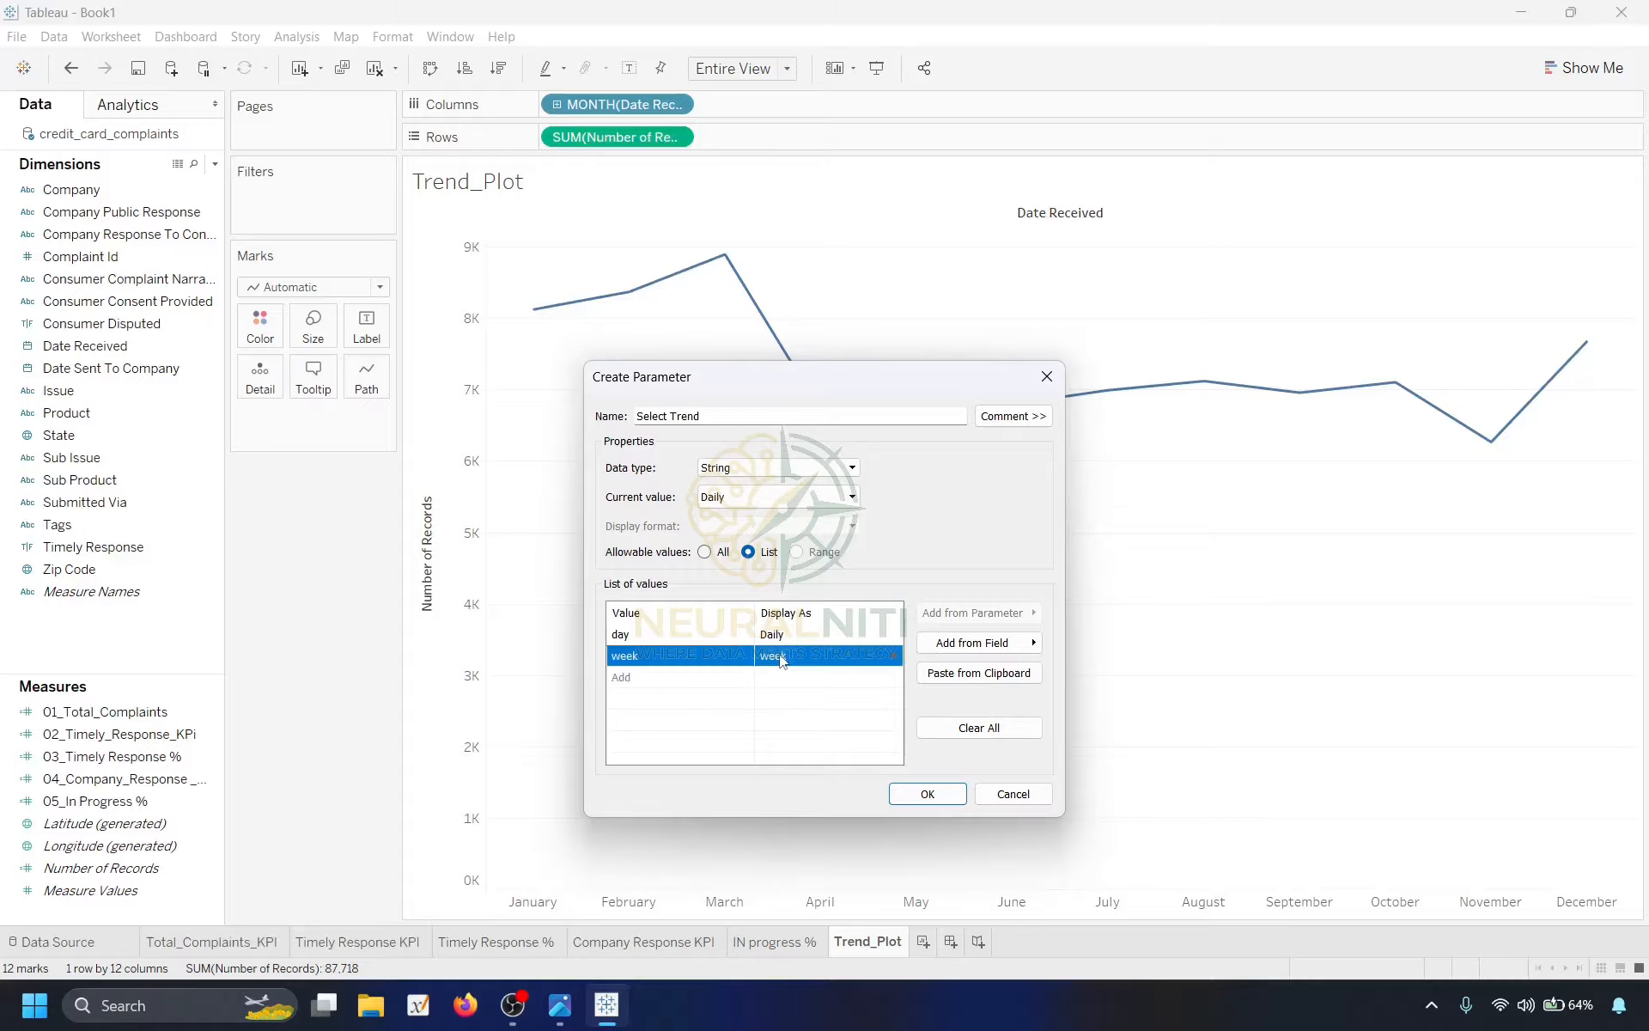
{"action": "left_click", "coordinate": [781, 656]}
{"action": "left_click", "coordinate": [783, 657]}
{"action": "key", "text": "ctrl+a"}
{"action": "key", "text": "BackSpace"}
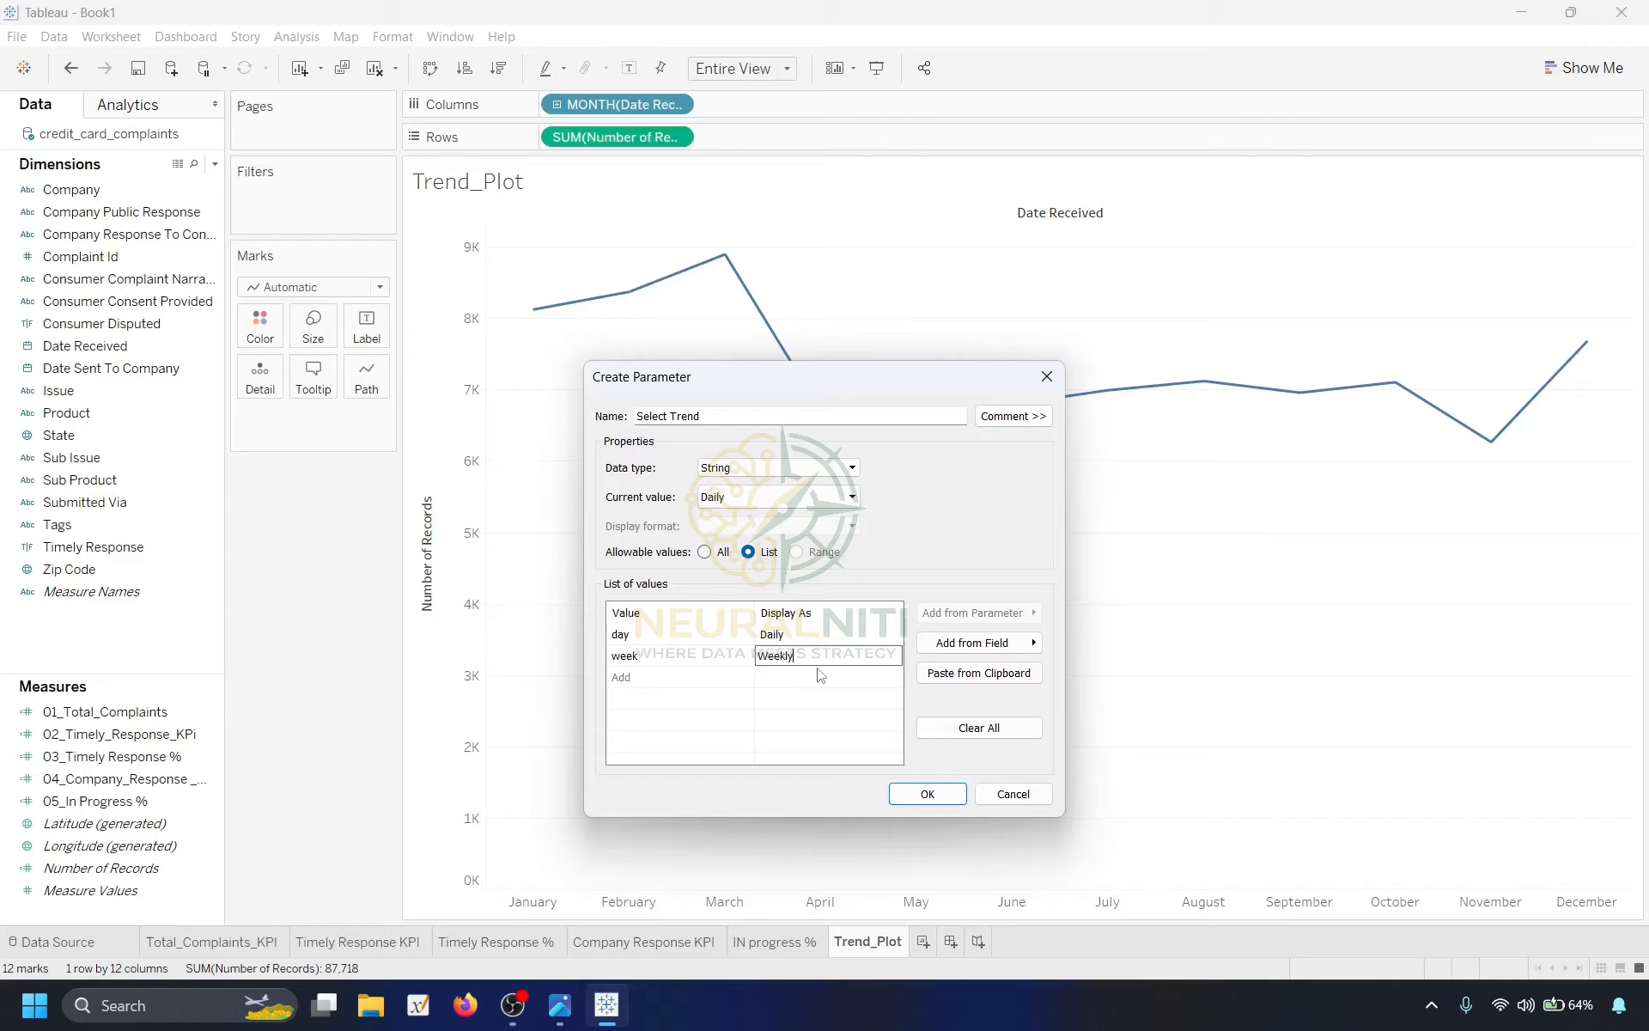
Add the values month, displayed as Monthly, and quarter, displayed as Quarterly, to the Select Trend parameter's list.
{"action": "left_click", "coordinate": [663, 678]}
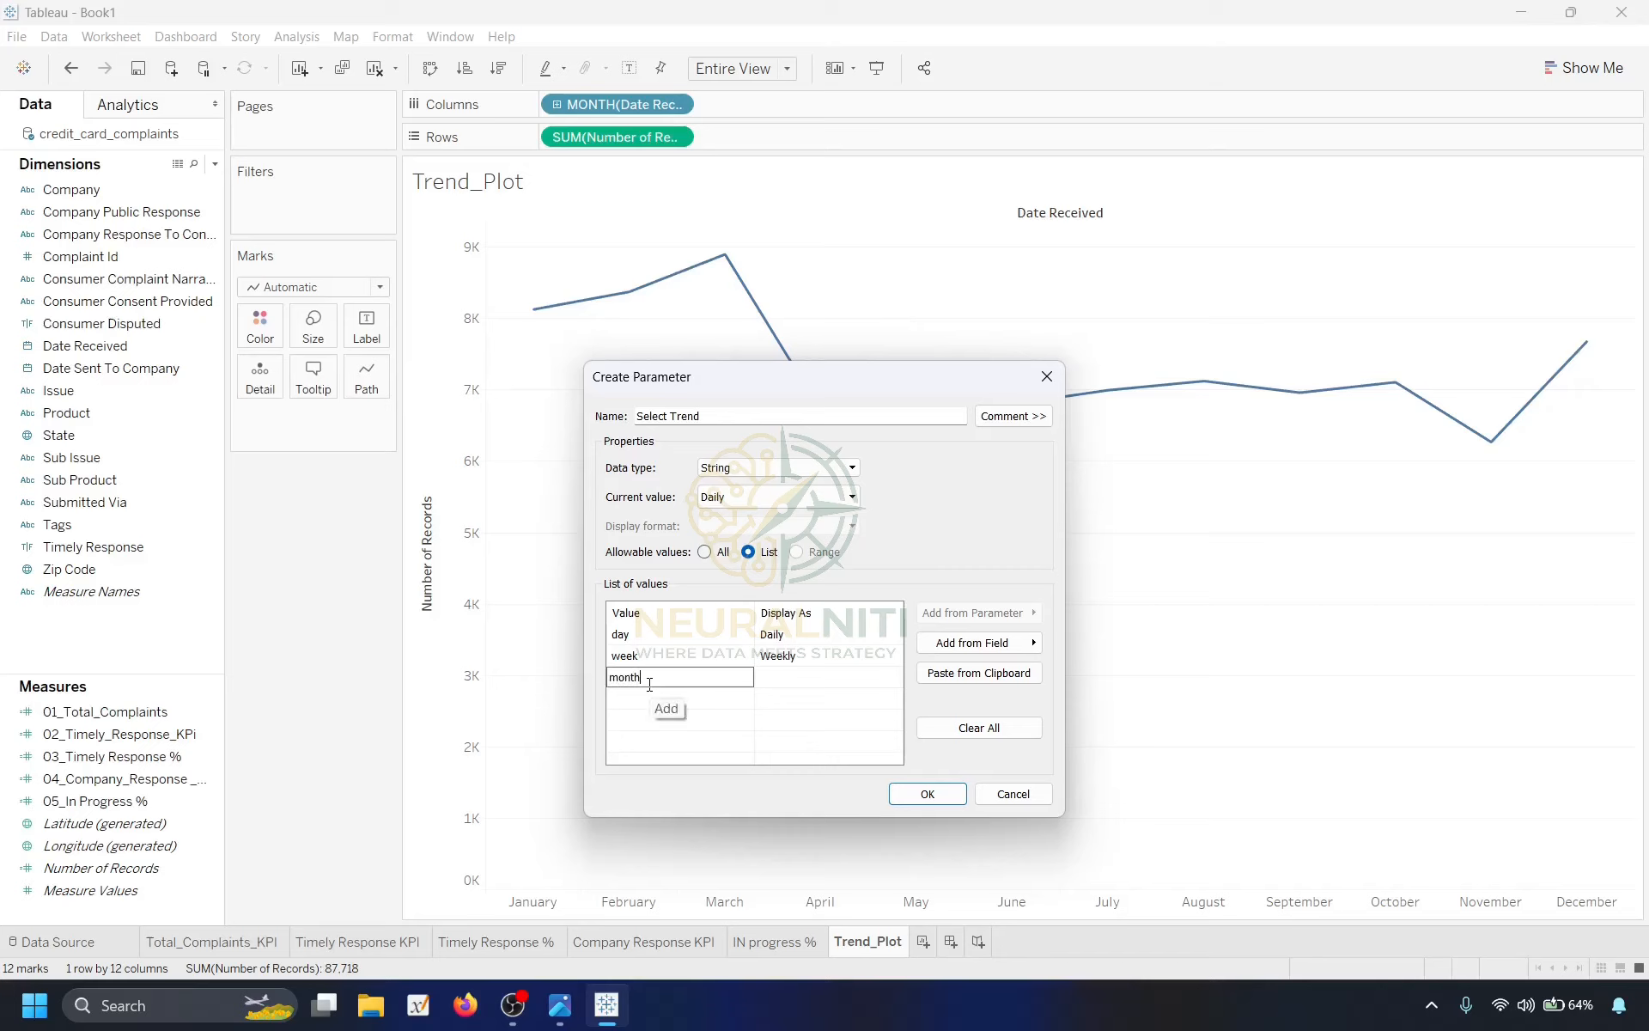
{"action": "key", "text": "Return"}
{"action": "left_click", "coordinate": [796, 677]}
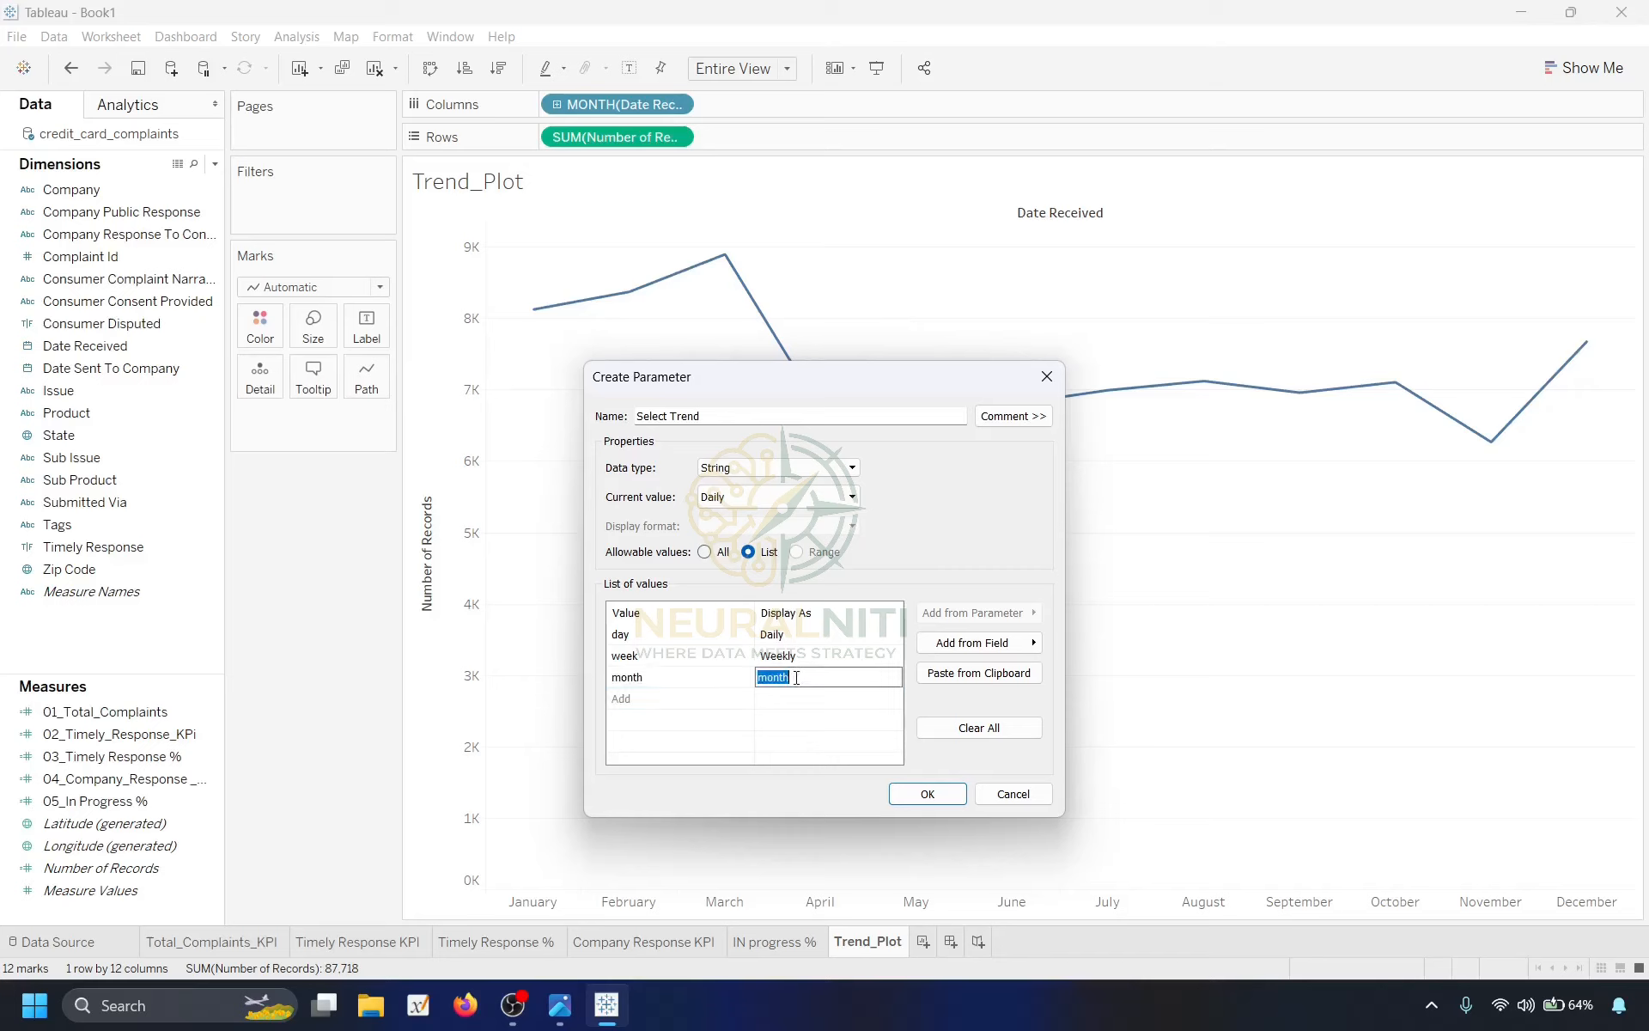
{"action": "key", "text": "BackSpace"}
{"action": "left_click", "coordinate": [683, 703]}
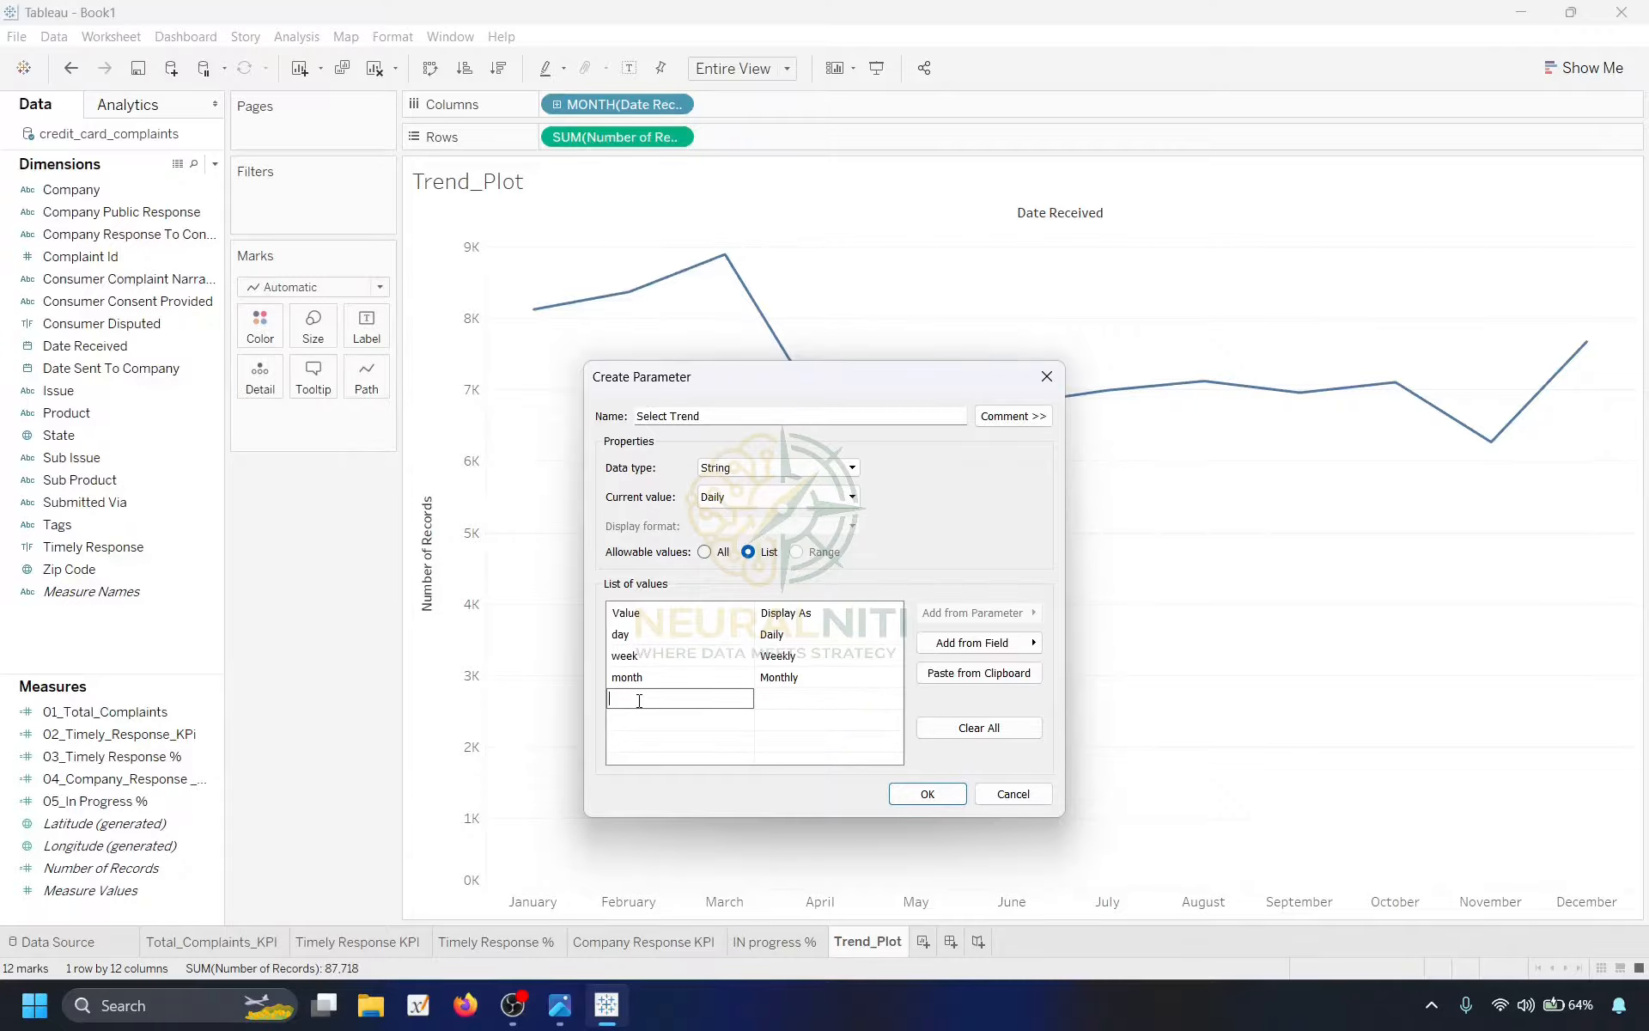
{"action": "left_click", "coordinate": [786, 704]}
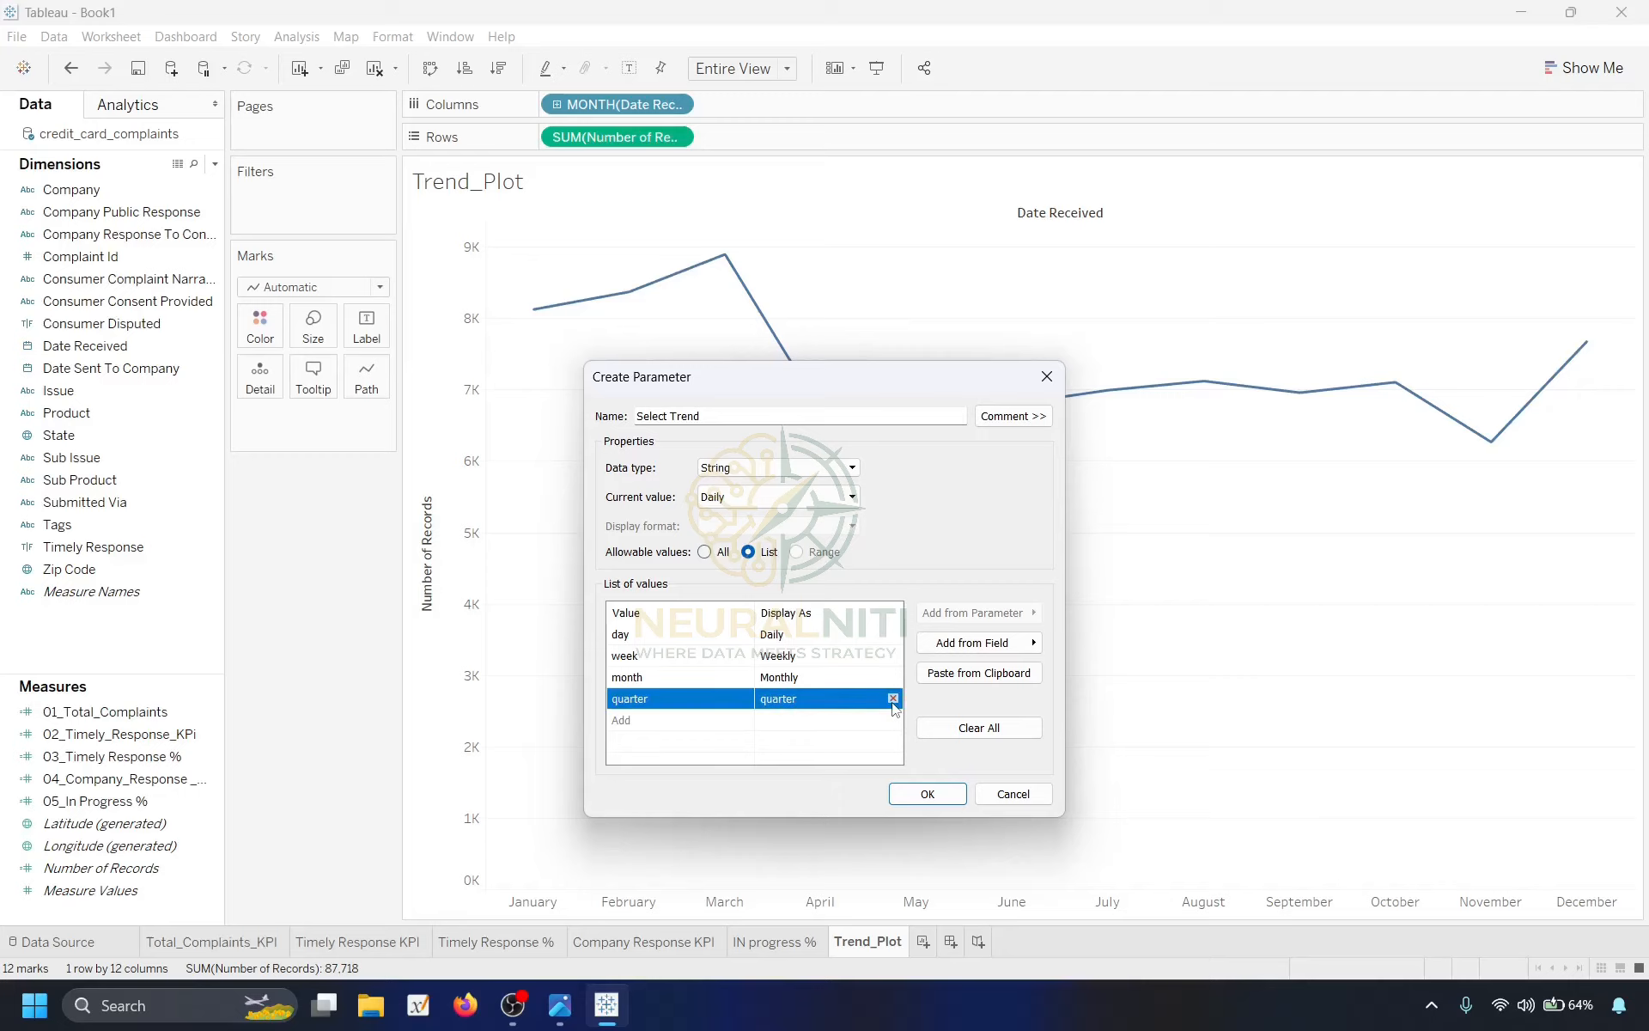
{"action": "left_click", "coordinate": [800, 698]}
{"action": "type", "text": "Q"}
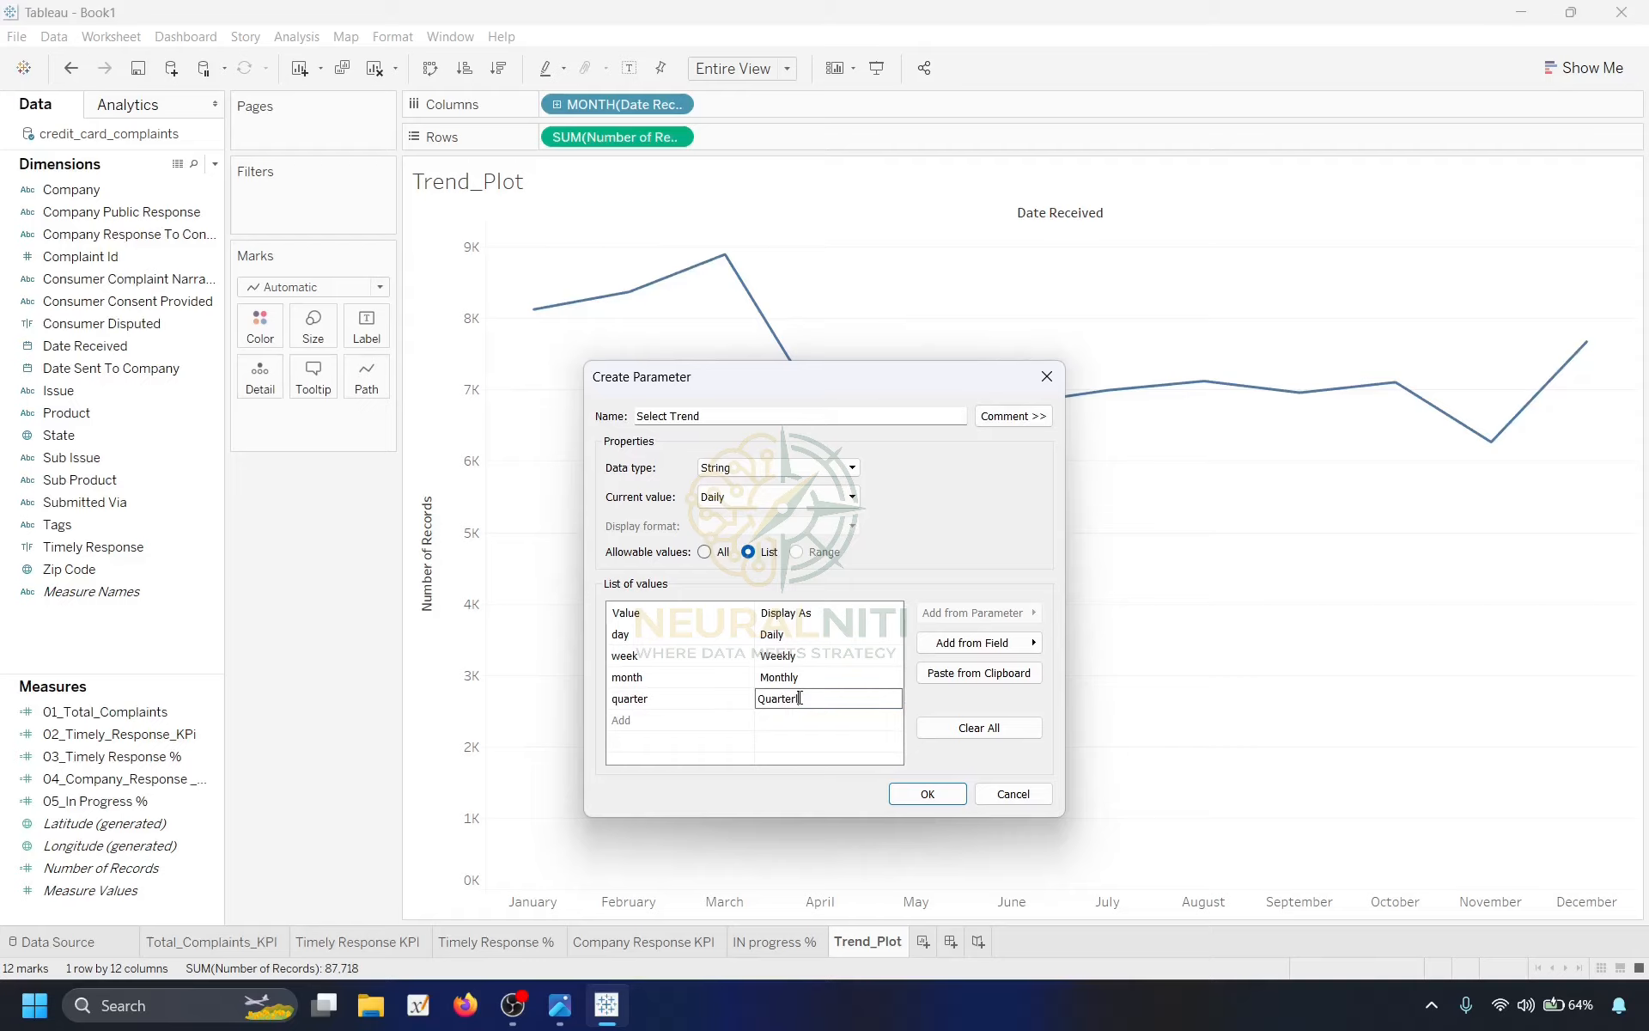
{"action": "type", "text": "uarterly"}
Add the value year, displayed as Yearly, to the list and create the Select Trend parameter.
{"action": "left_click", "coordinate": [701, 720]}
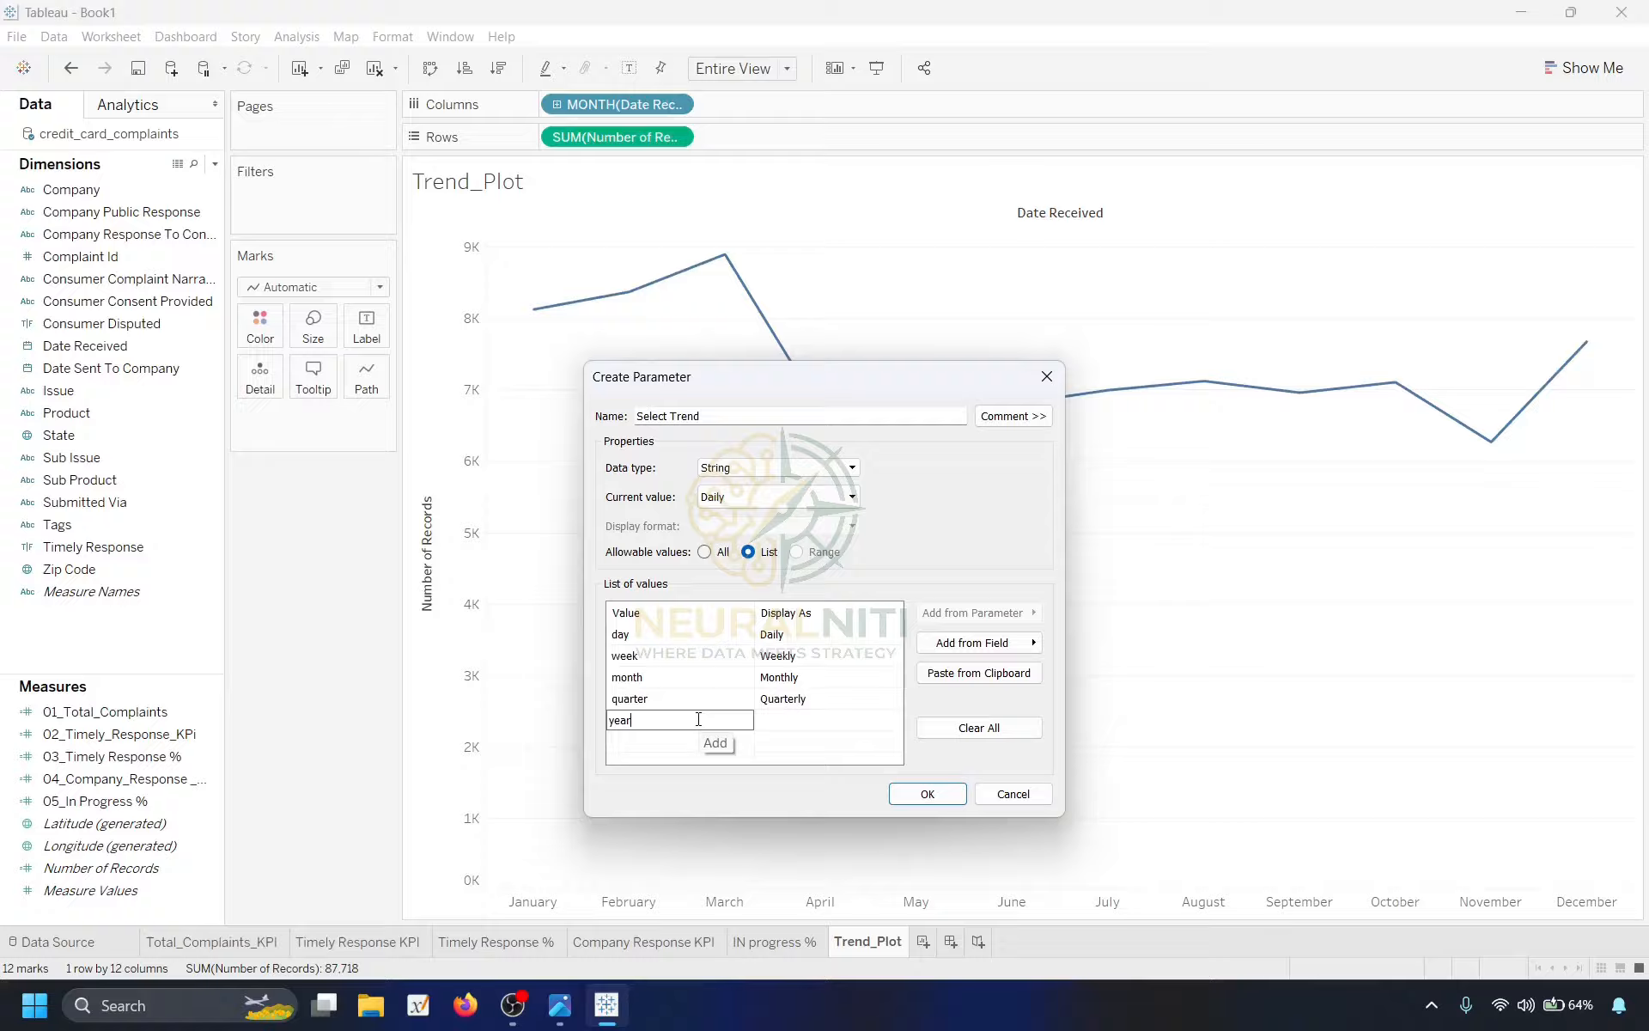
{"action": "left_click", "coordinate": [799, 729]}
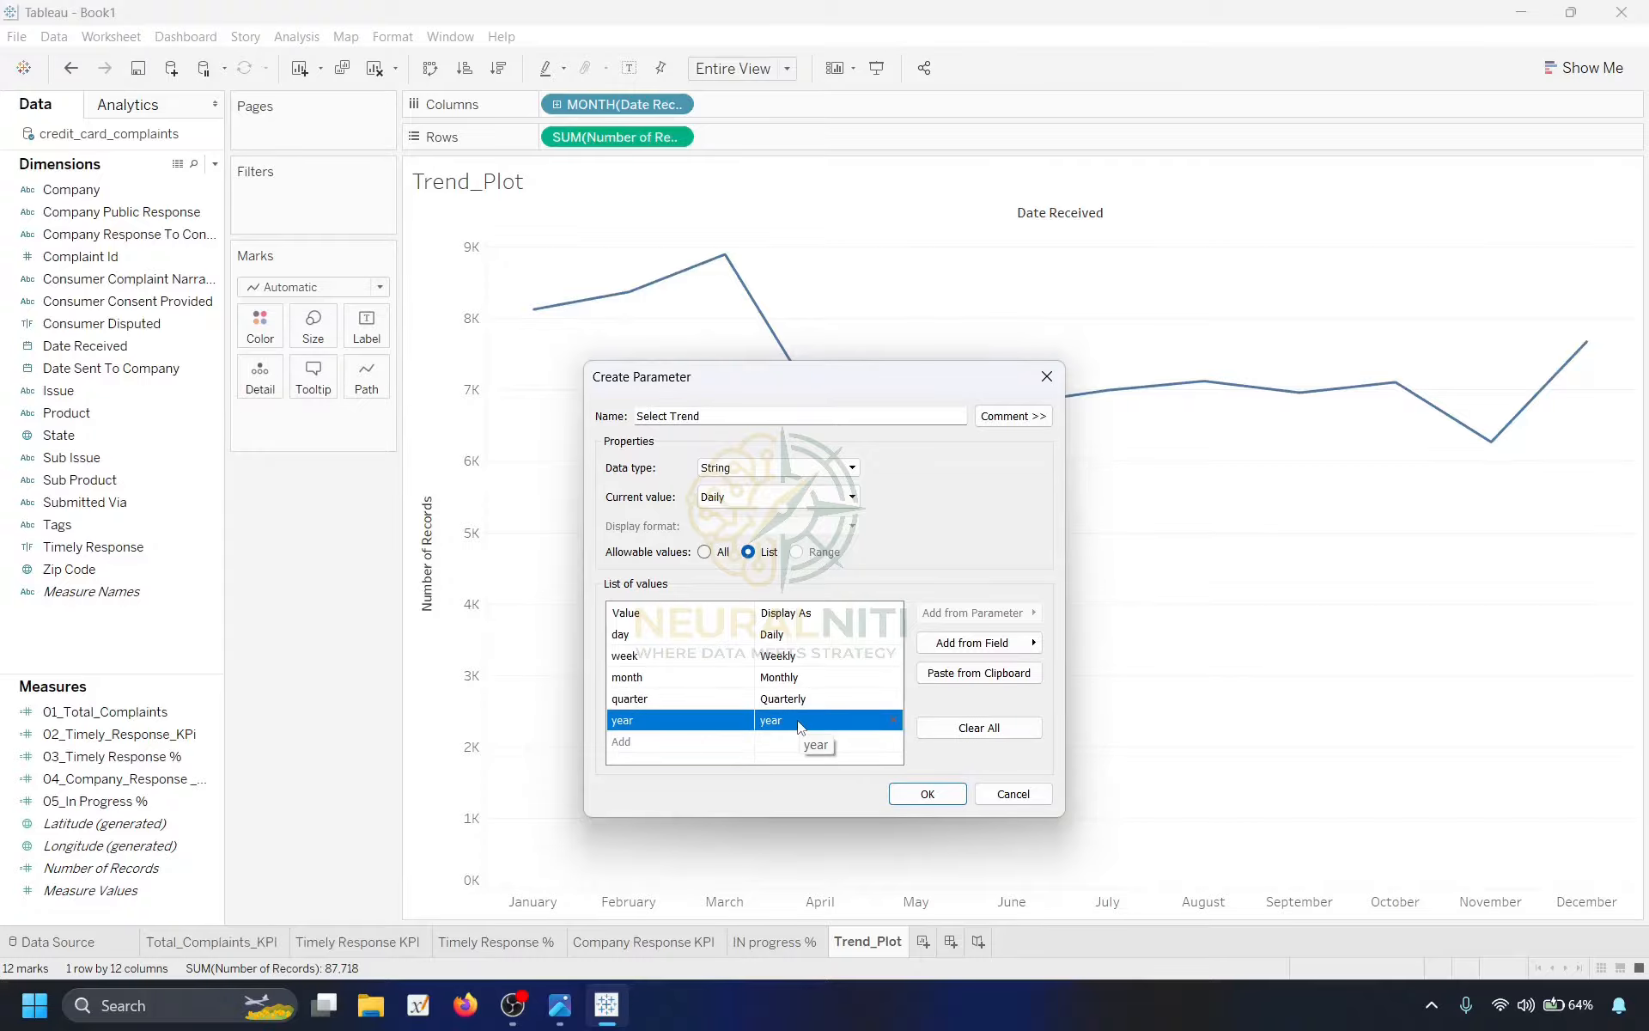
{"action": "left_click", "coordinate": [799, 724]}
{"action": "key", "text": "BackSpace"}
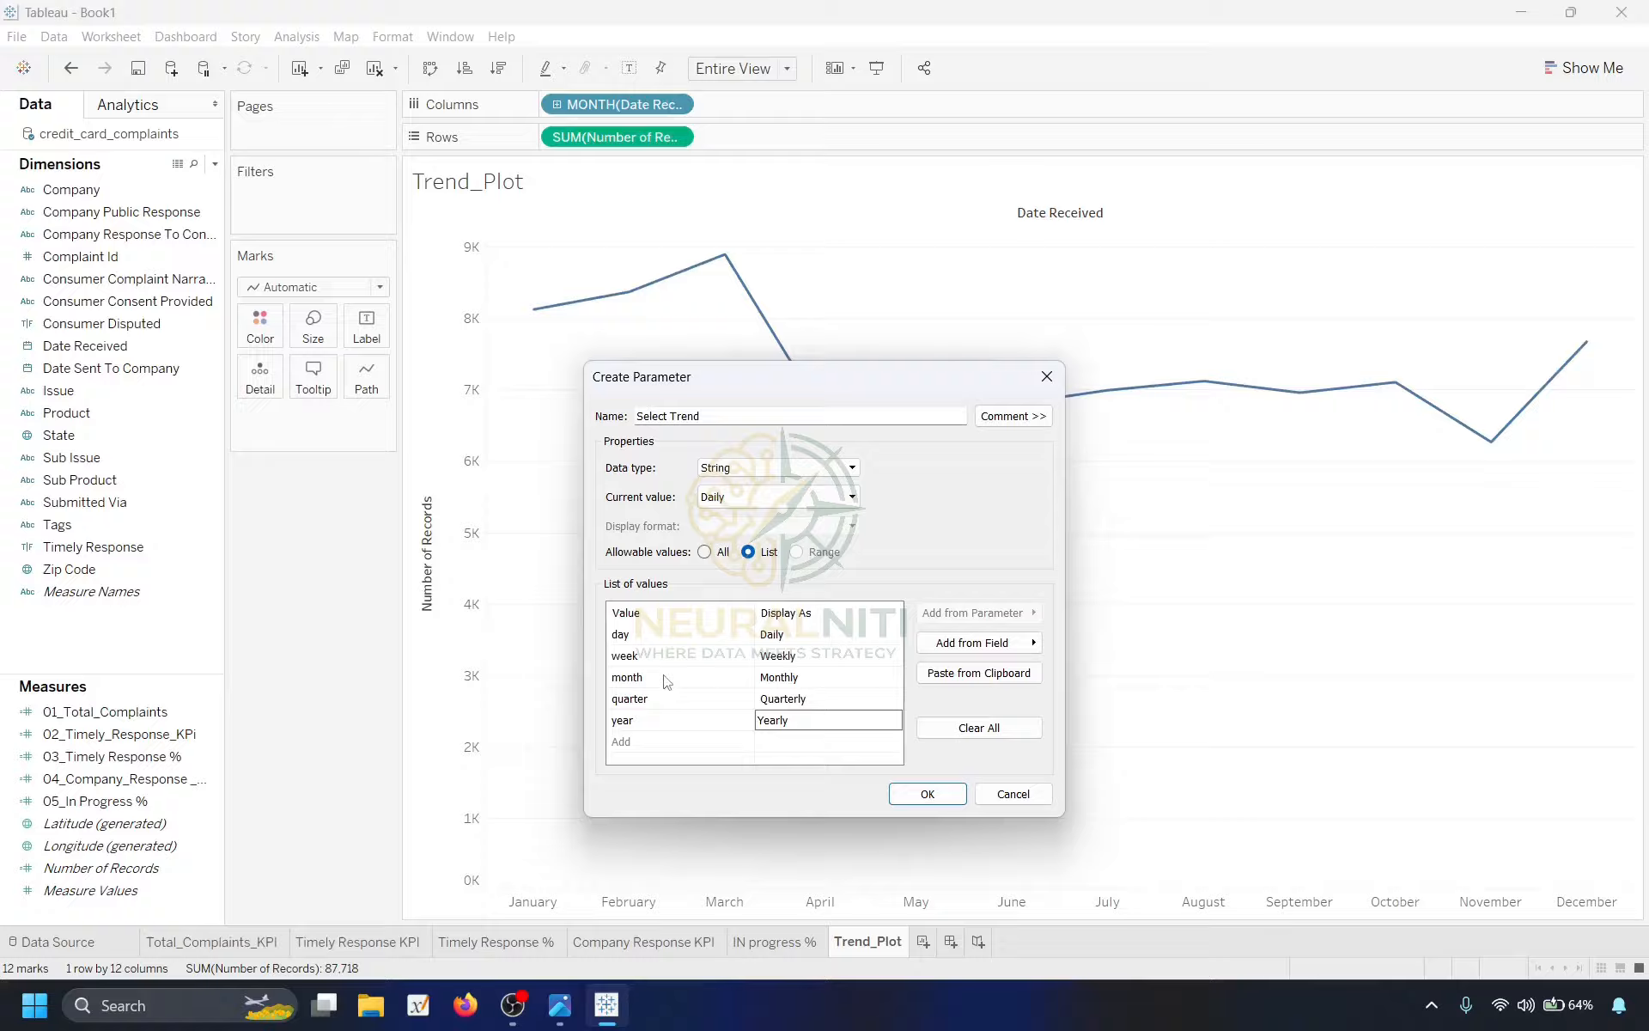
{"action": "left_click", "coordinate": [918, 795]}
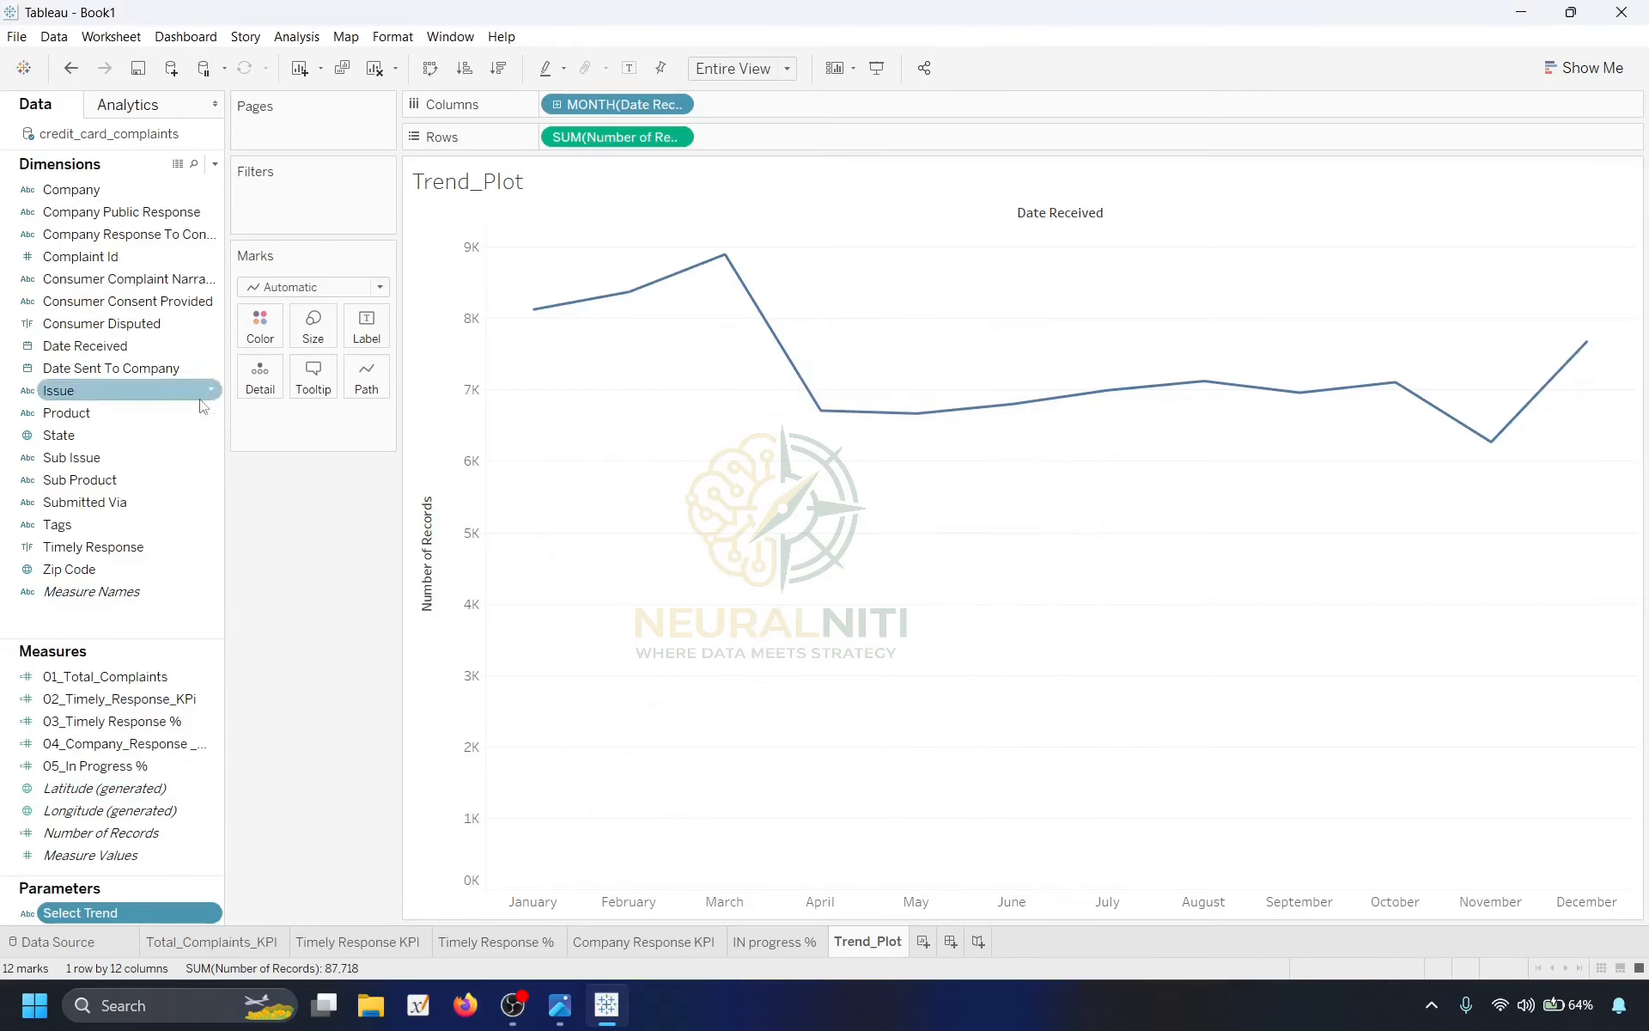
{"action": "left_click_drag", "start_coordinate": [126, 916], "coordinate": [77, 916]}
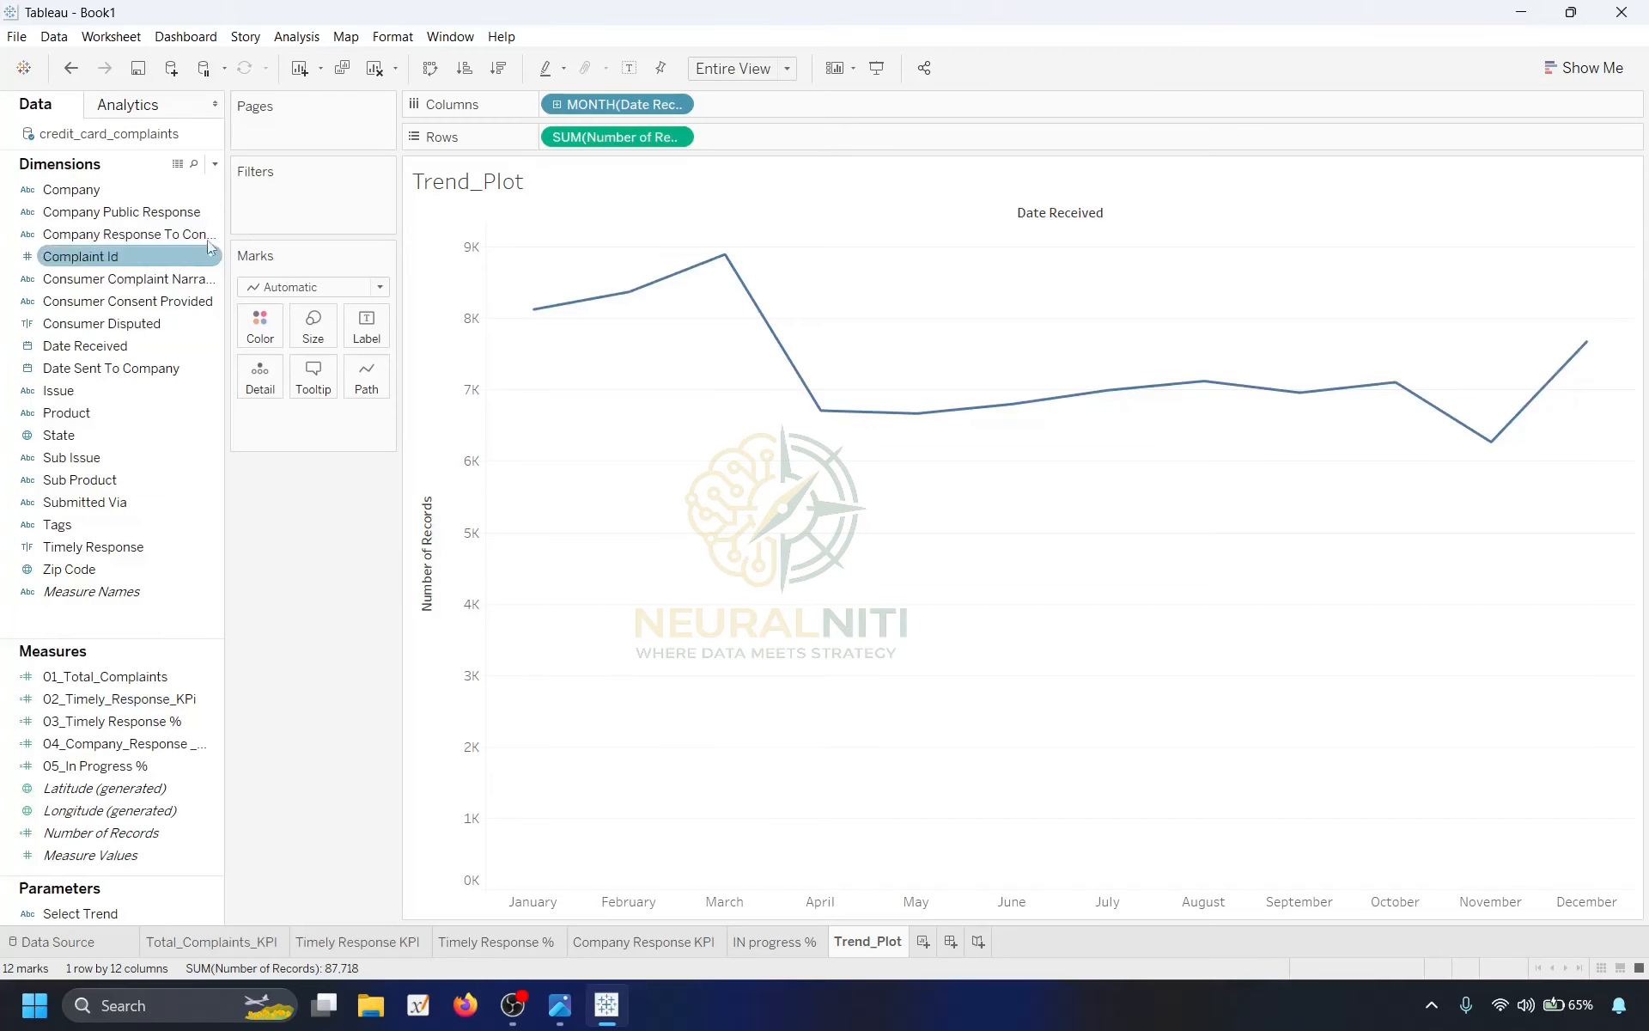
Start a new calculated field named Filter_Date_Trend.
{"action": "left_click", "coordinate": [214, 165]}
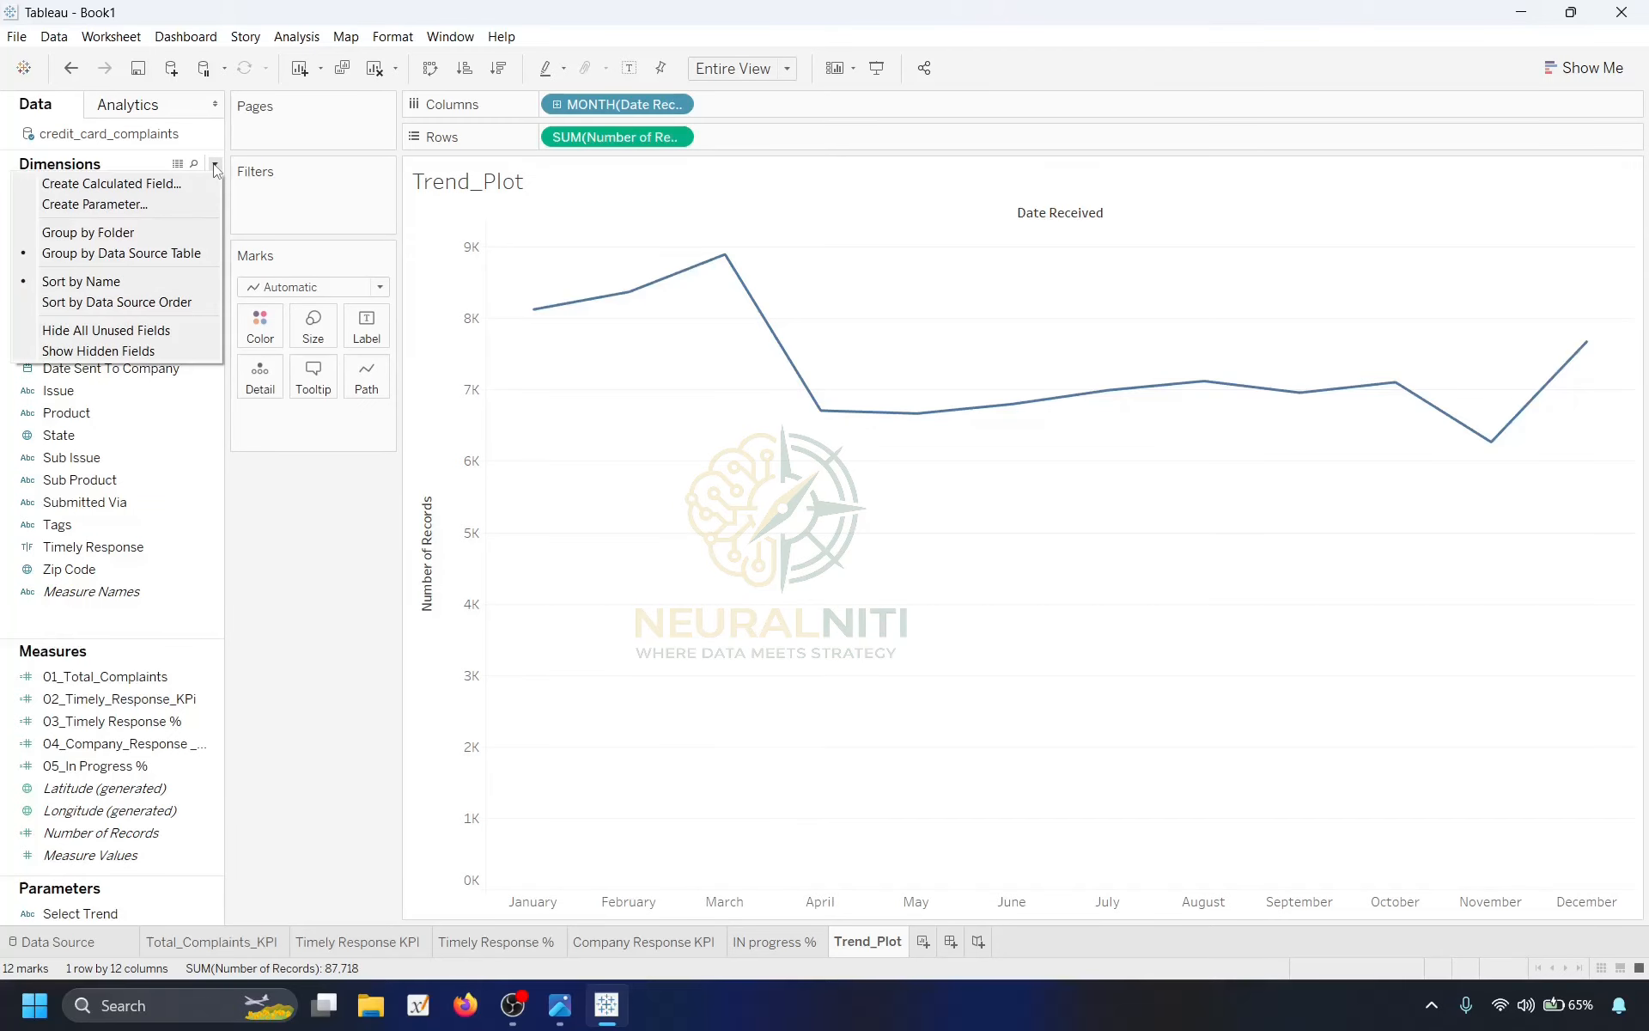
{"action": "left_click", "coordinate": [99, 187]}
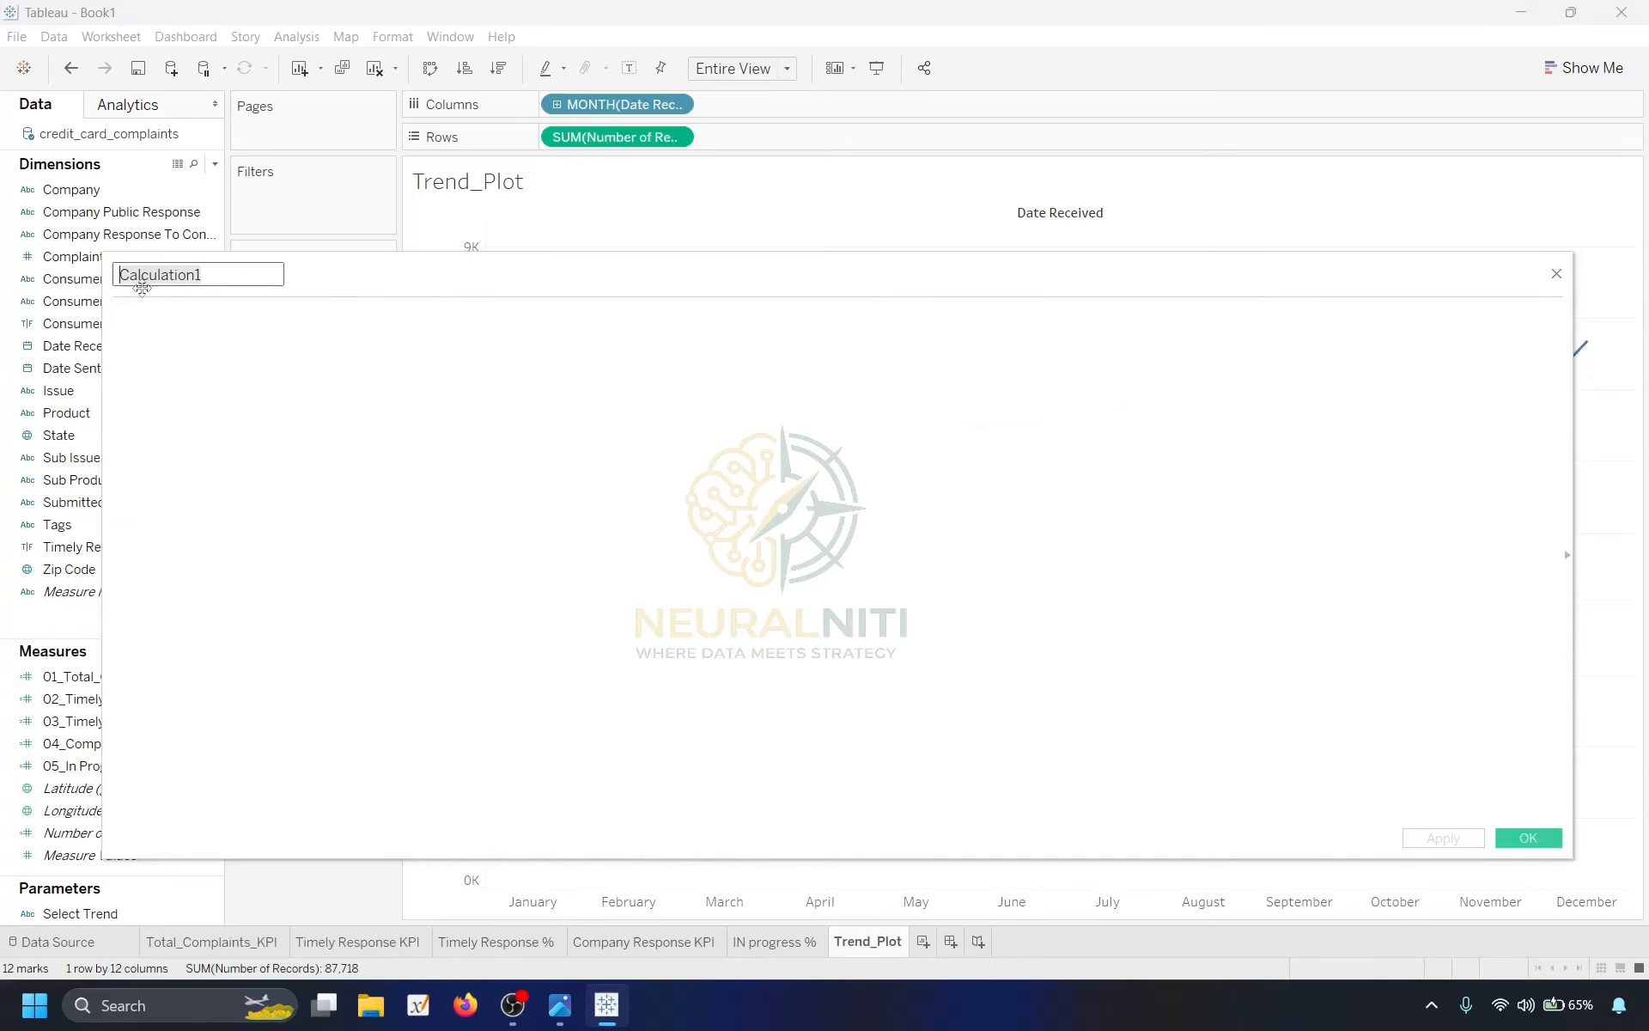
{"action": "key", "text": "BackSpace"}
{"action": "type", "text": "Filter_Date_Trend"}
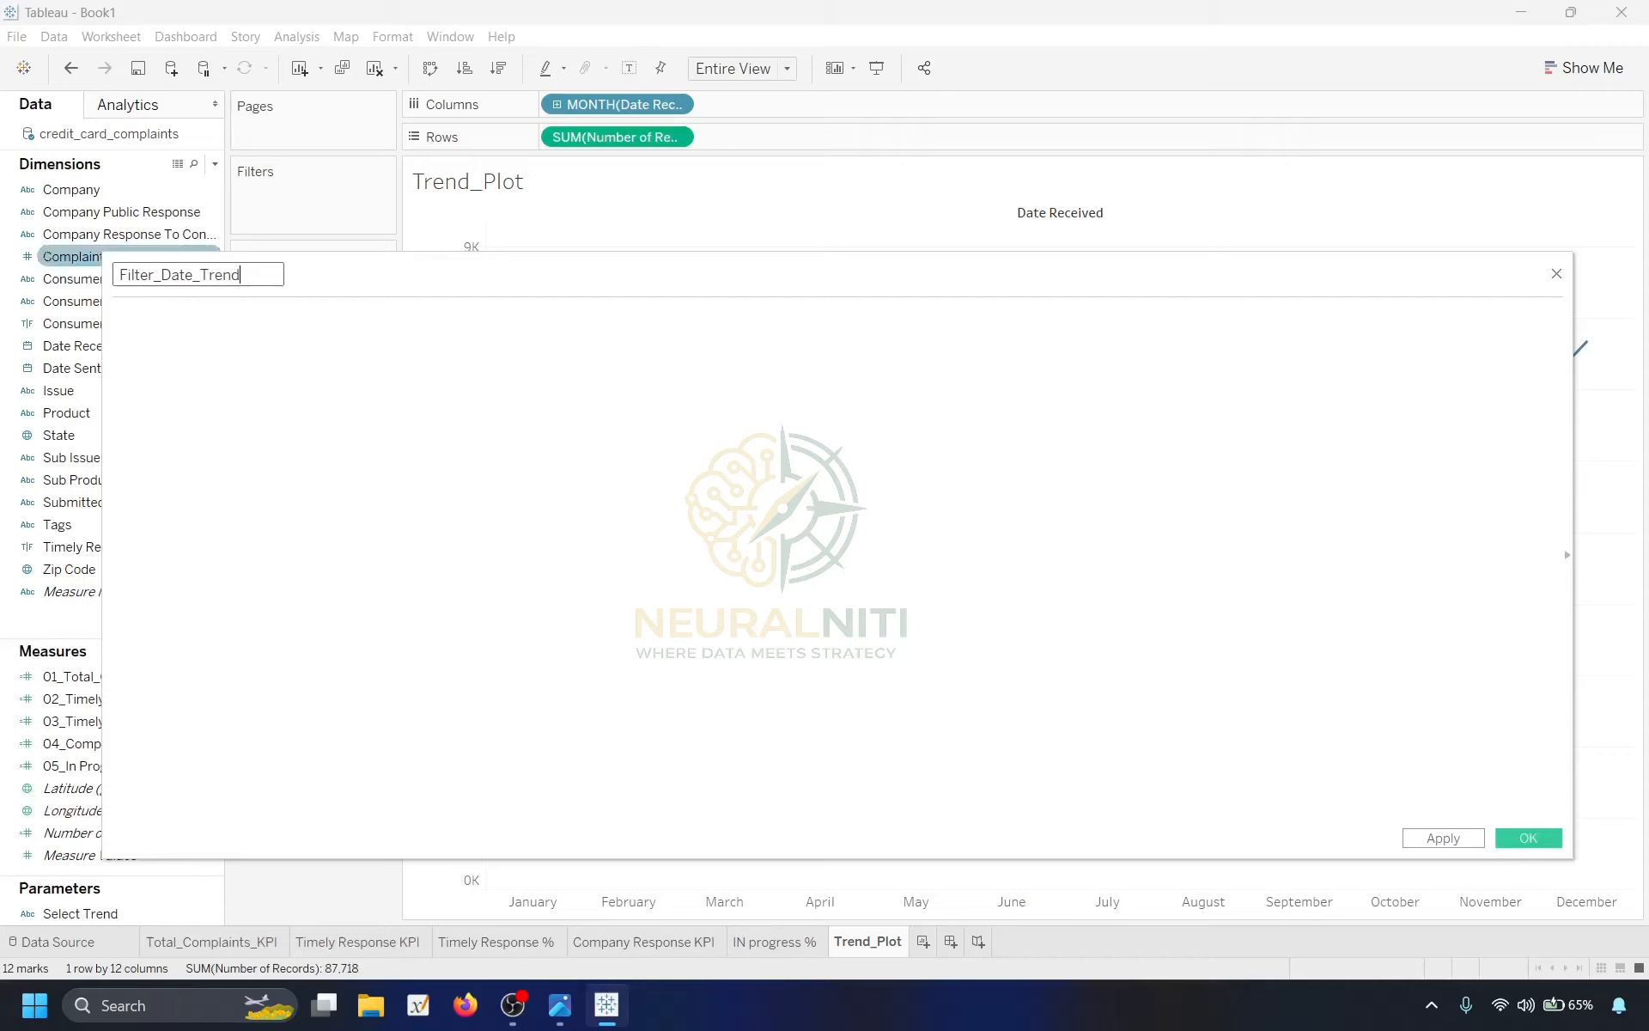
Enter the formula DATETRUNC([Select Trend],[Date Received]) for Filter_Date_Trend, then apply and save the calculation.
{"action": "left_click", "coordinate": [355, 411]}
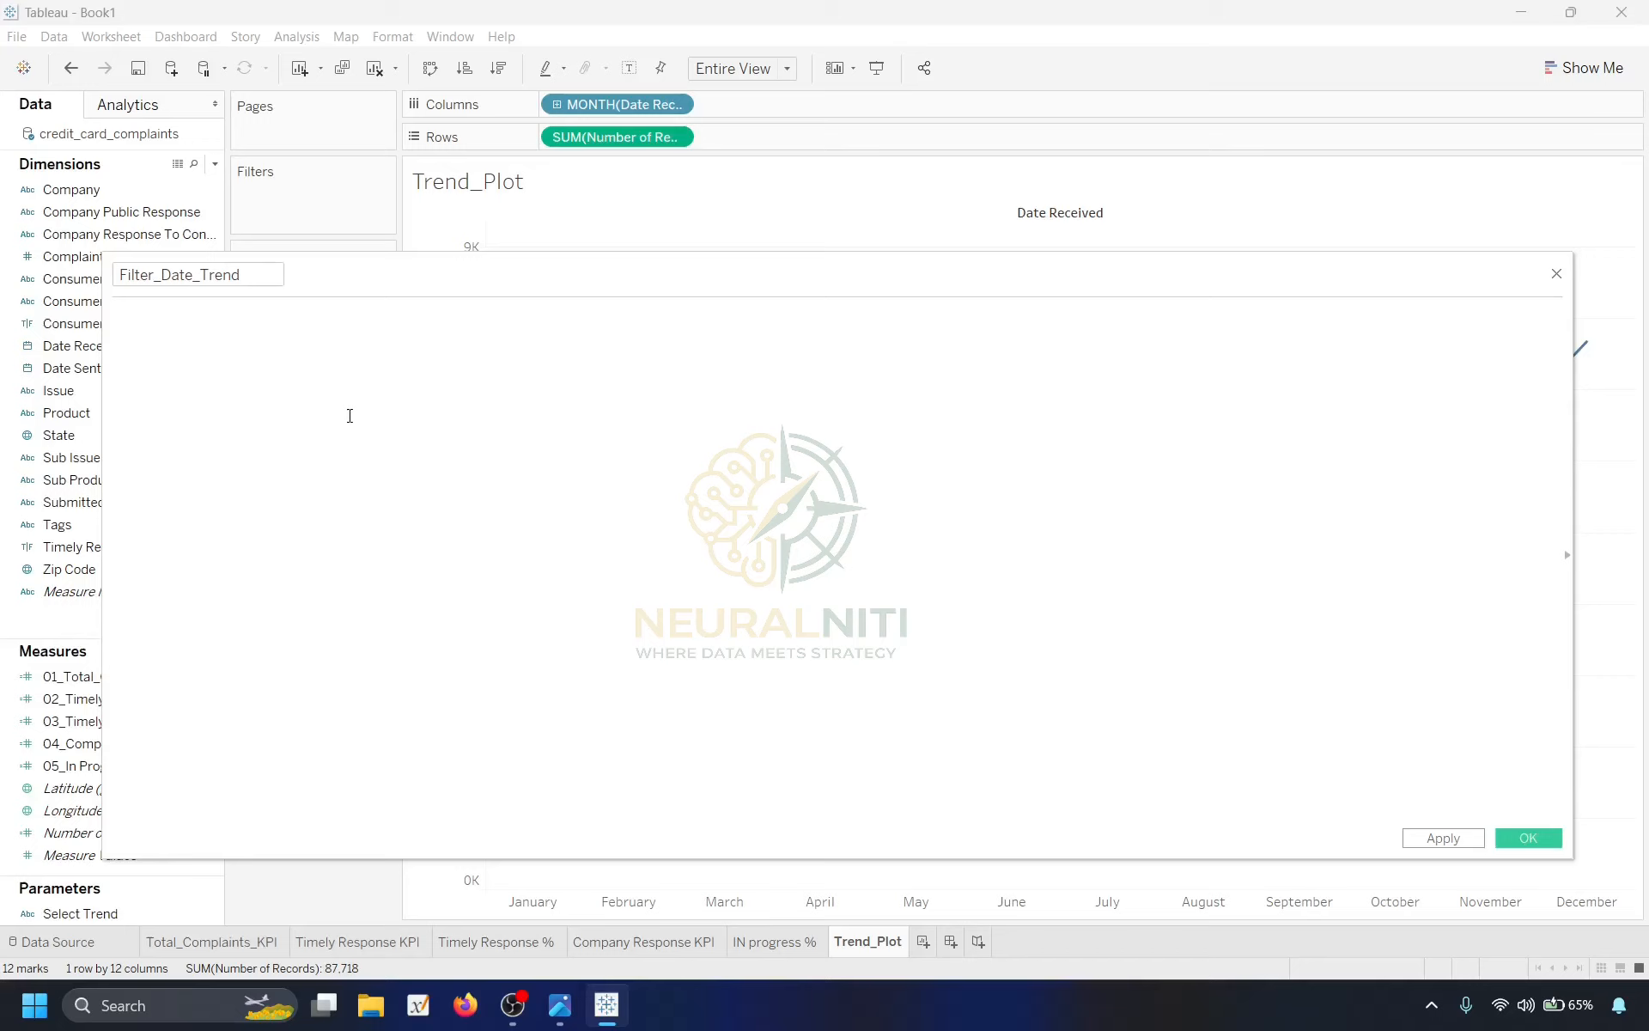
{"action": "type", "text": "Da"}
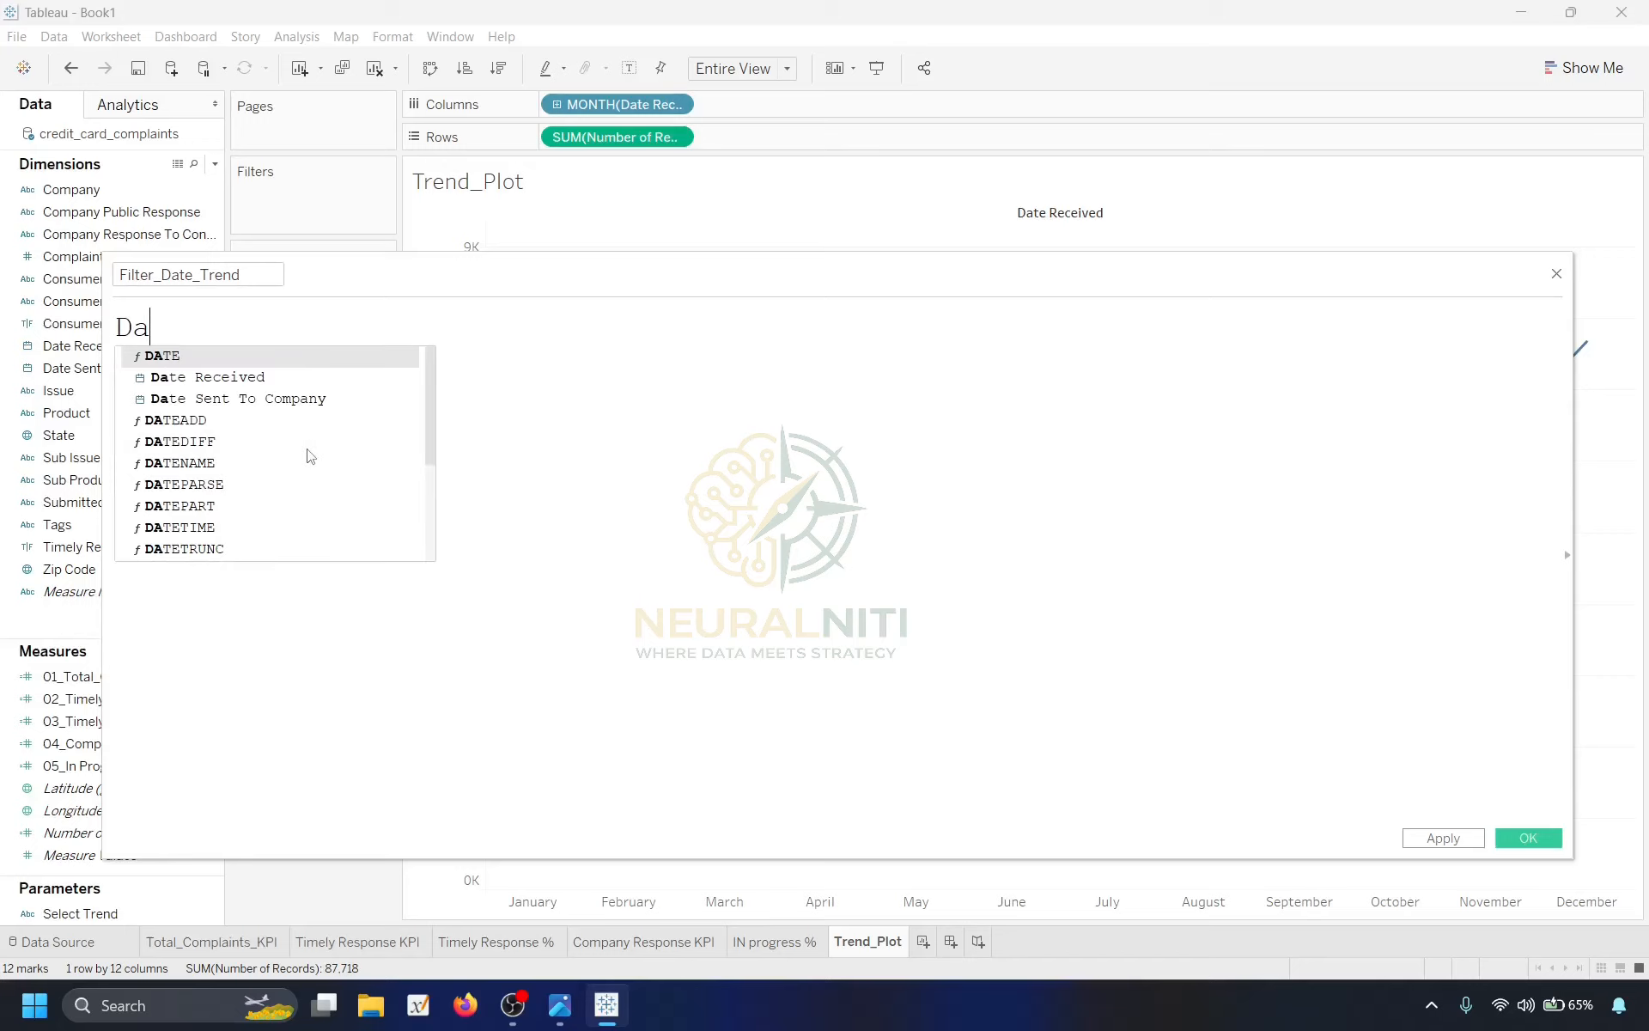
{"action": "type", "text": "te"}
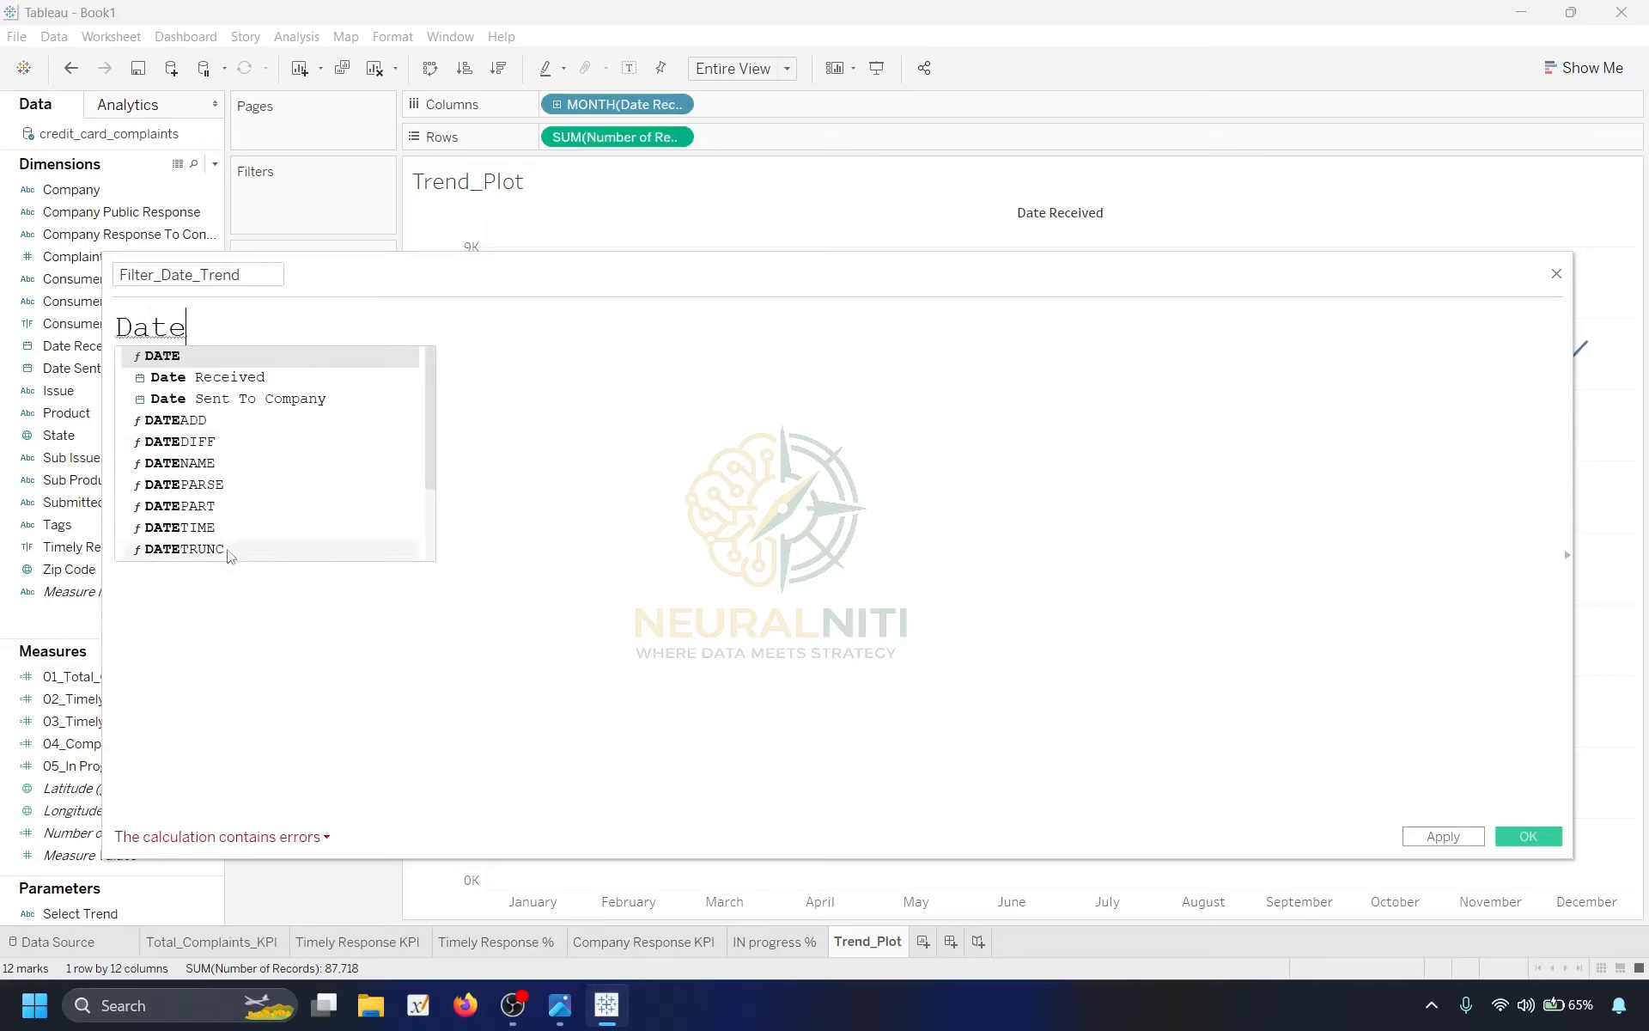
{"action": "double_click", "coordinate": [220, 550]}
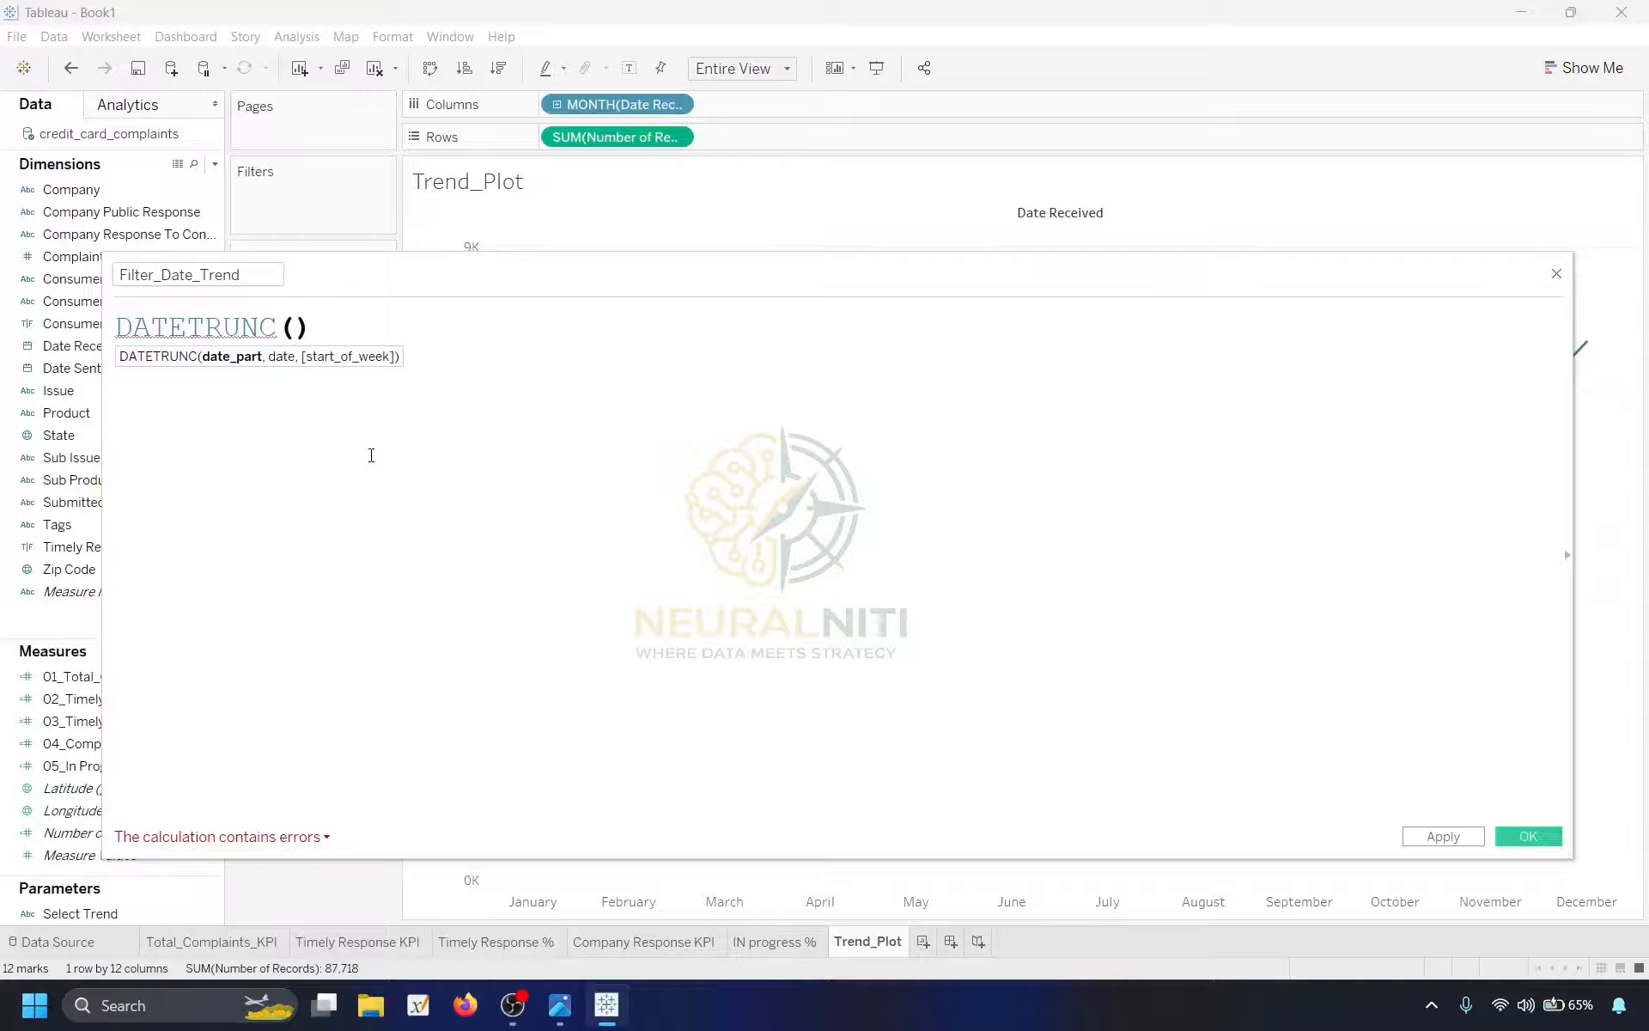
{"action": "type", "text": "sel"}
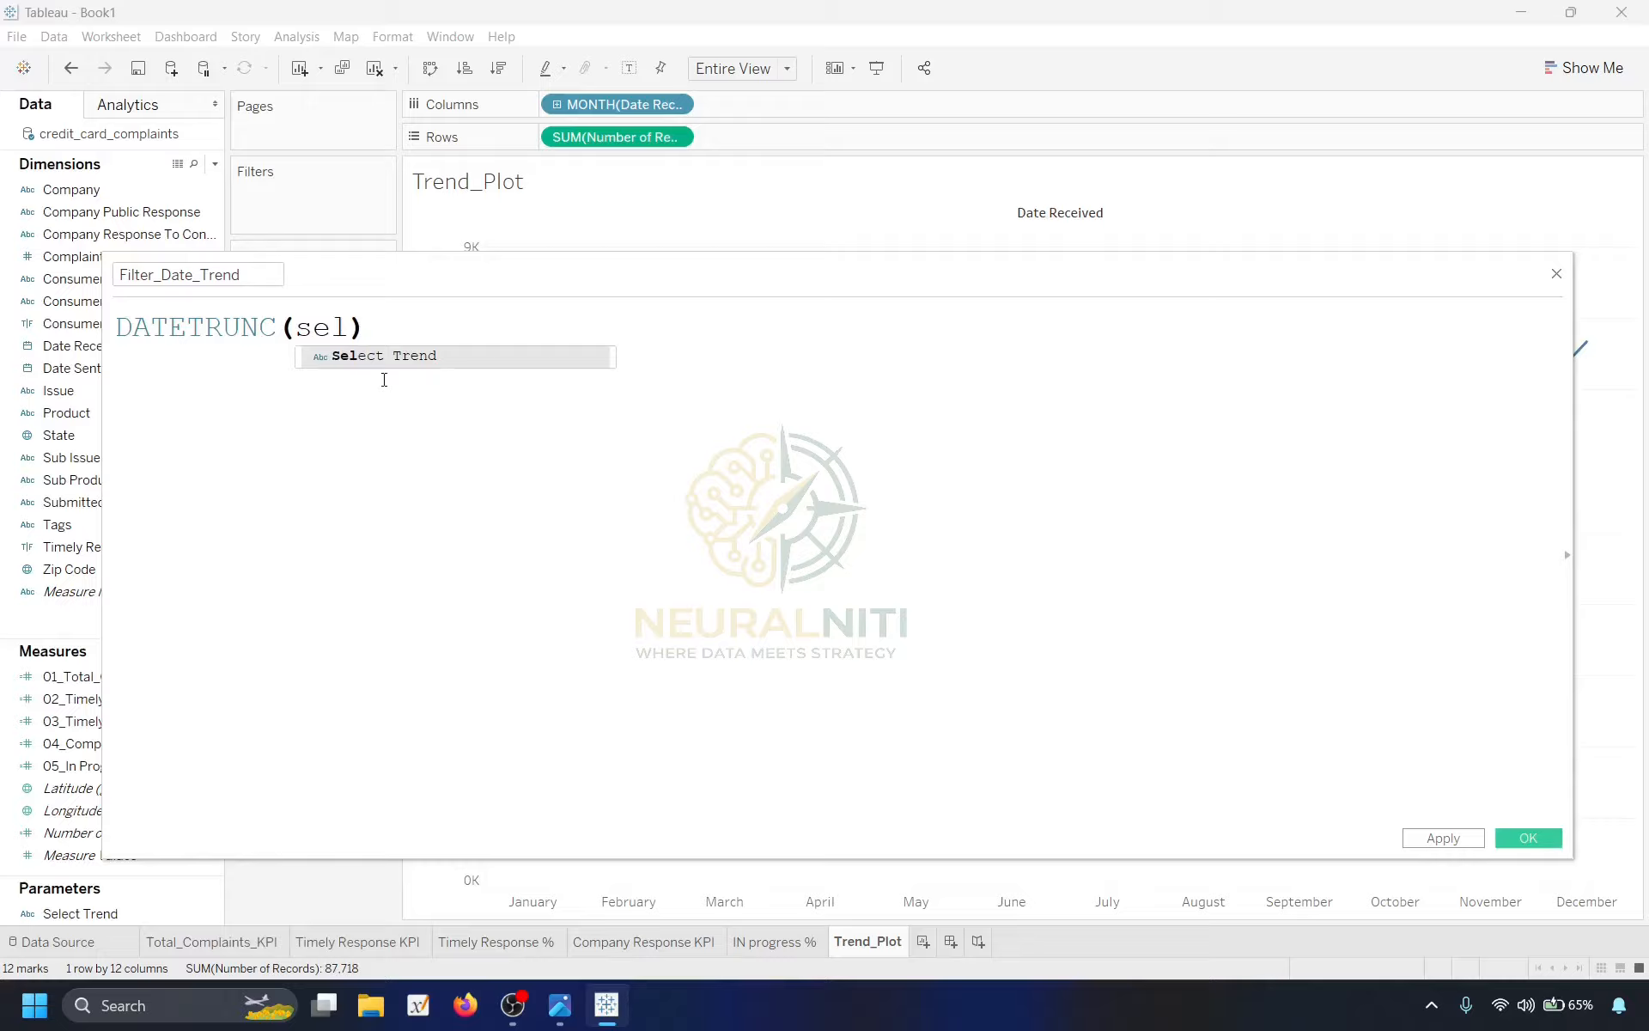
{"action": "double_click", "coordinate": [396, 362]}
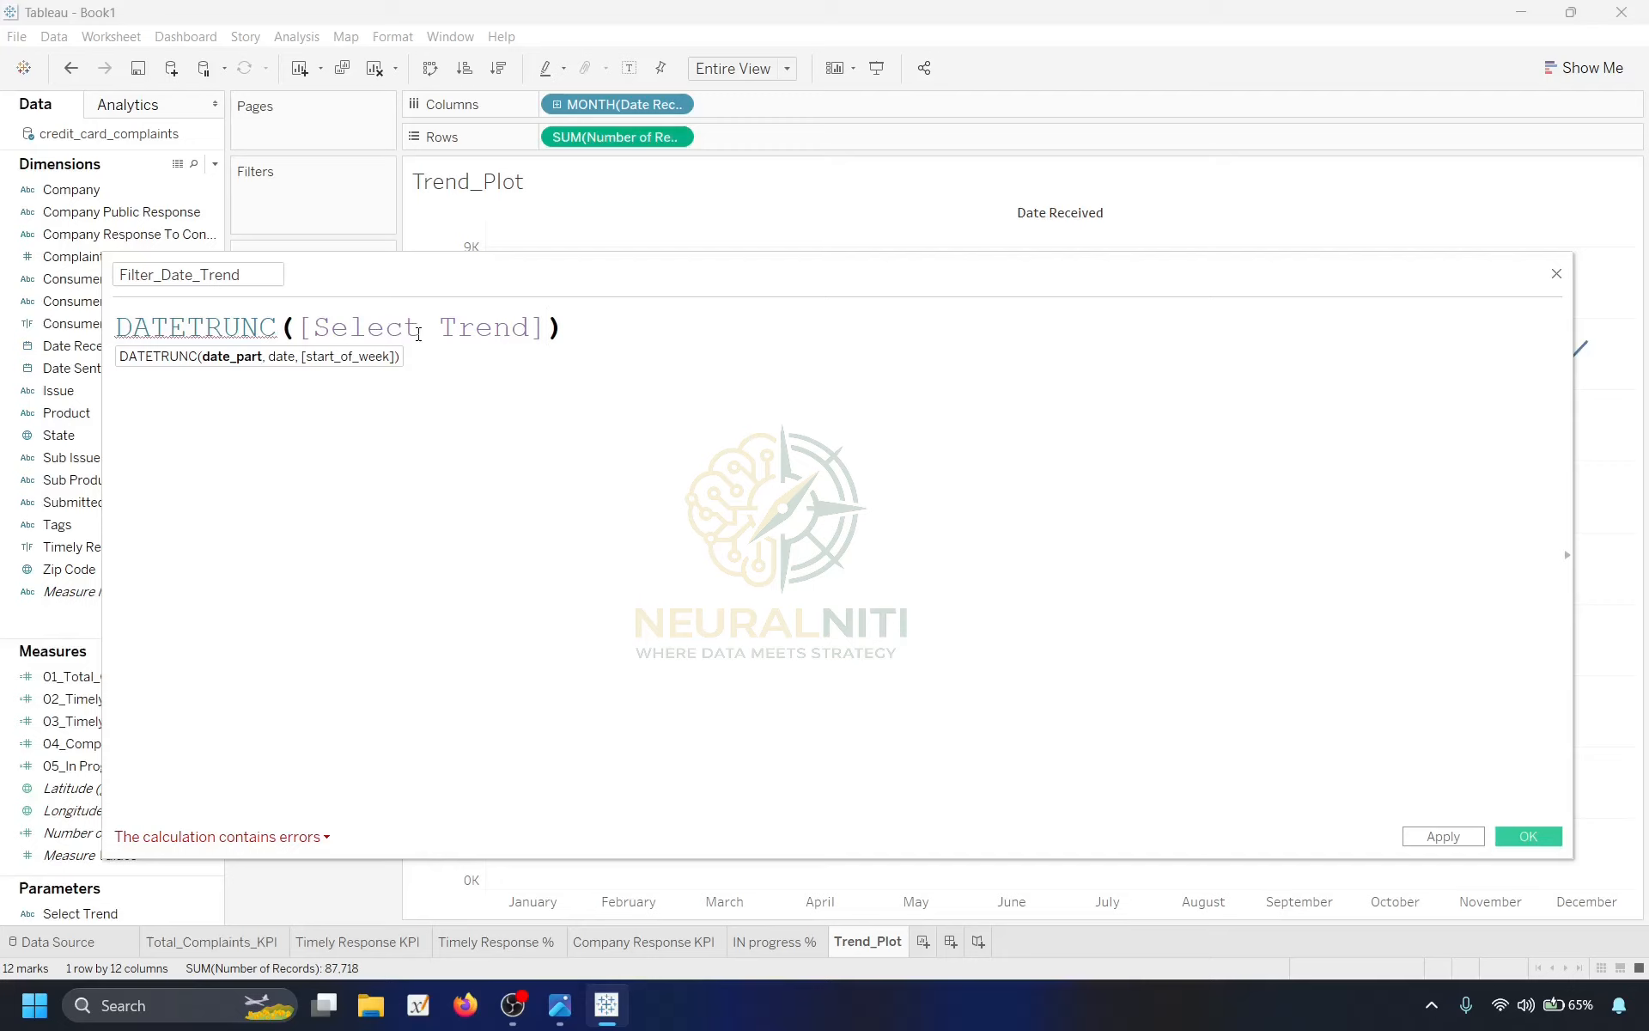
{"action": "type", "text": ","}
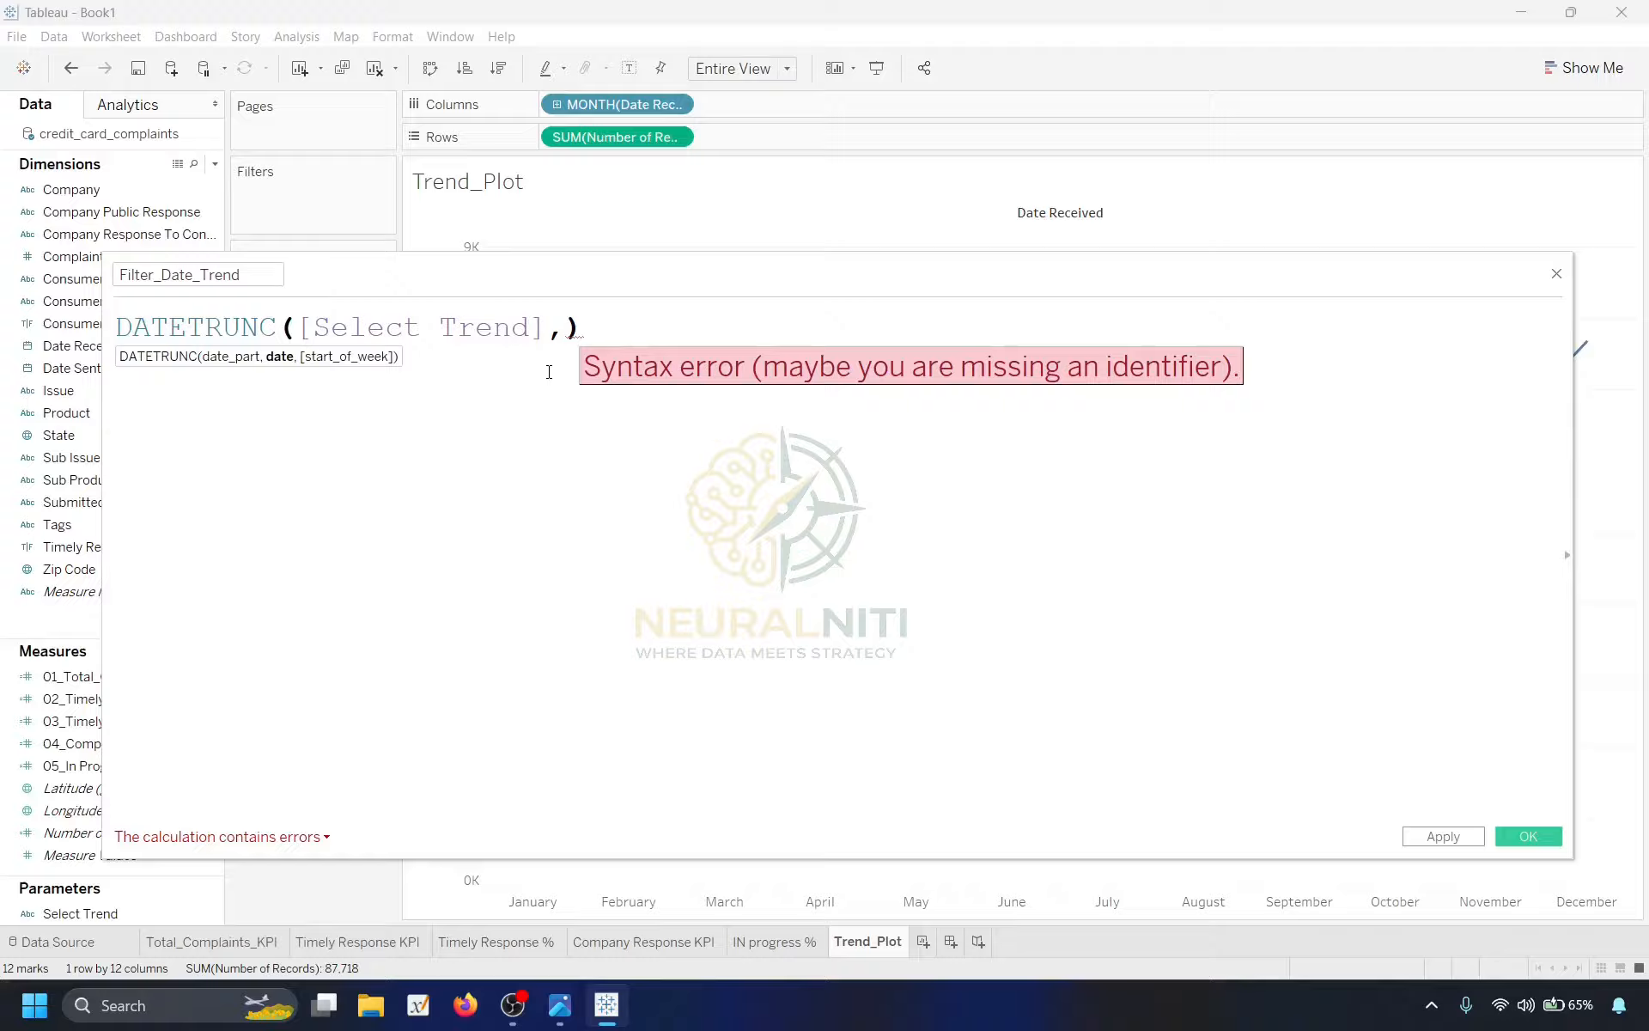
{"action": "type", "text": "dat"}
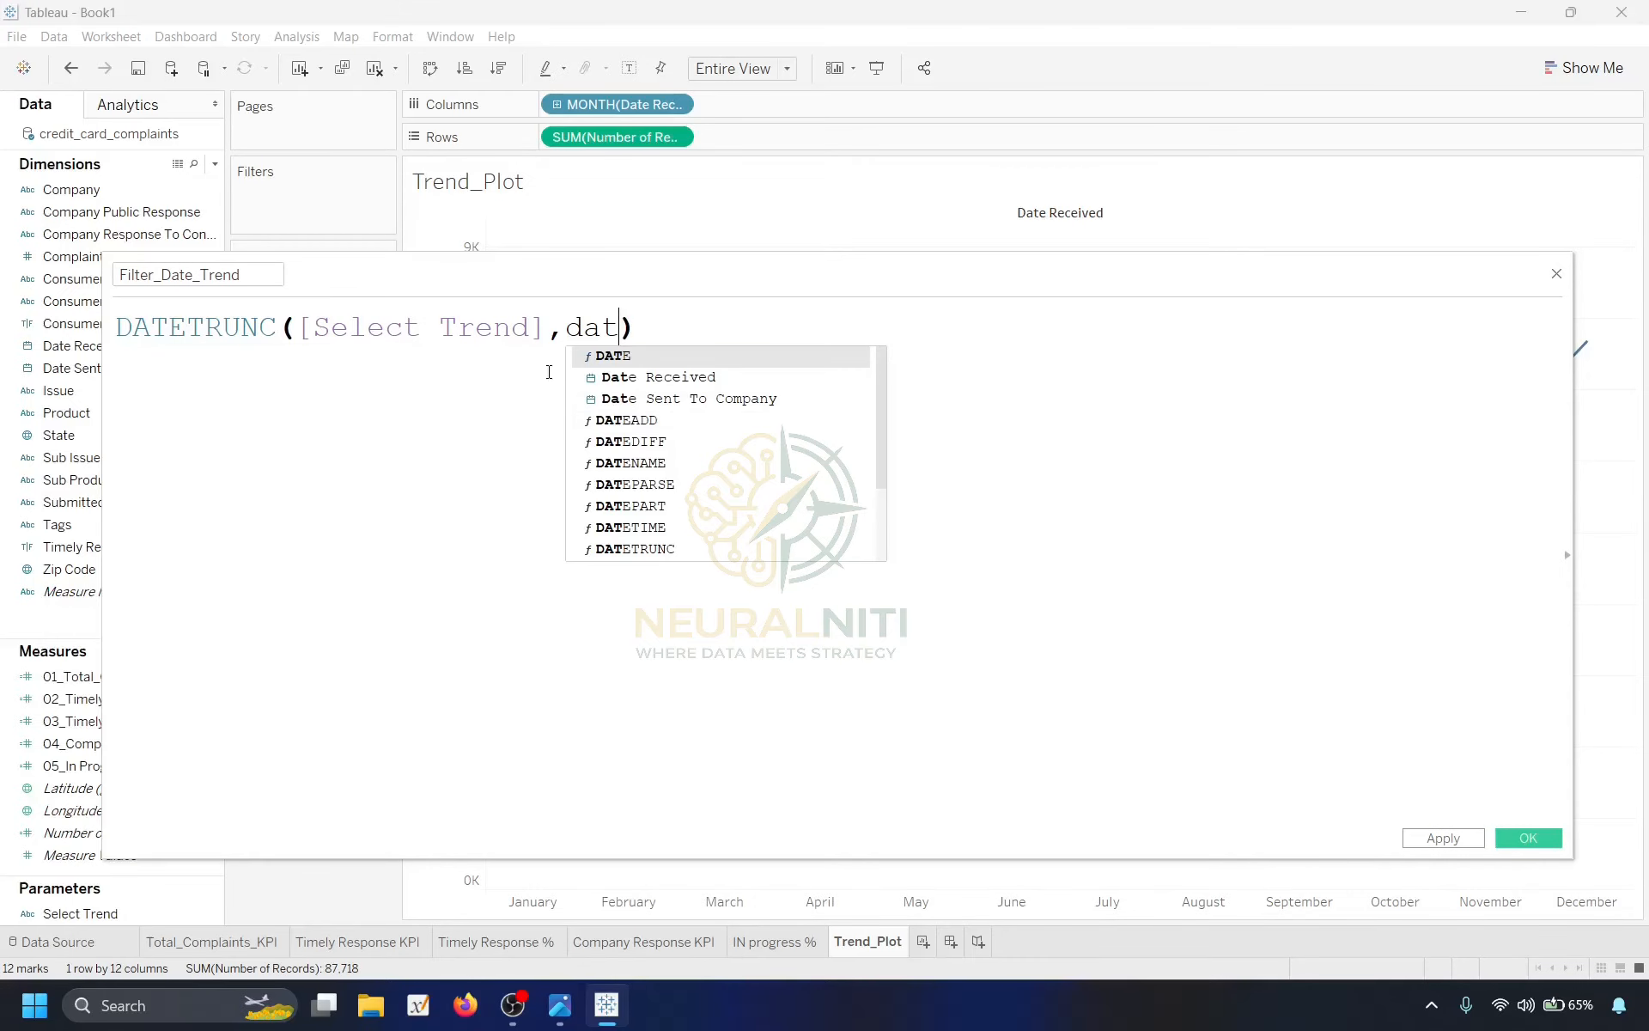
{"action": "left_click", "coordinate": [722, 378]}
{"action": "left_click", "coordinate": [1443, 837]}
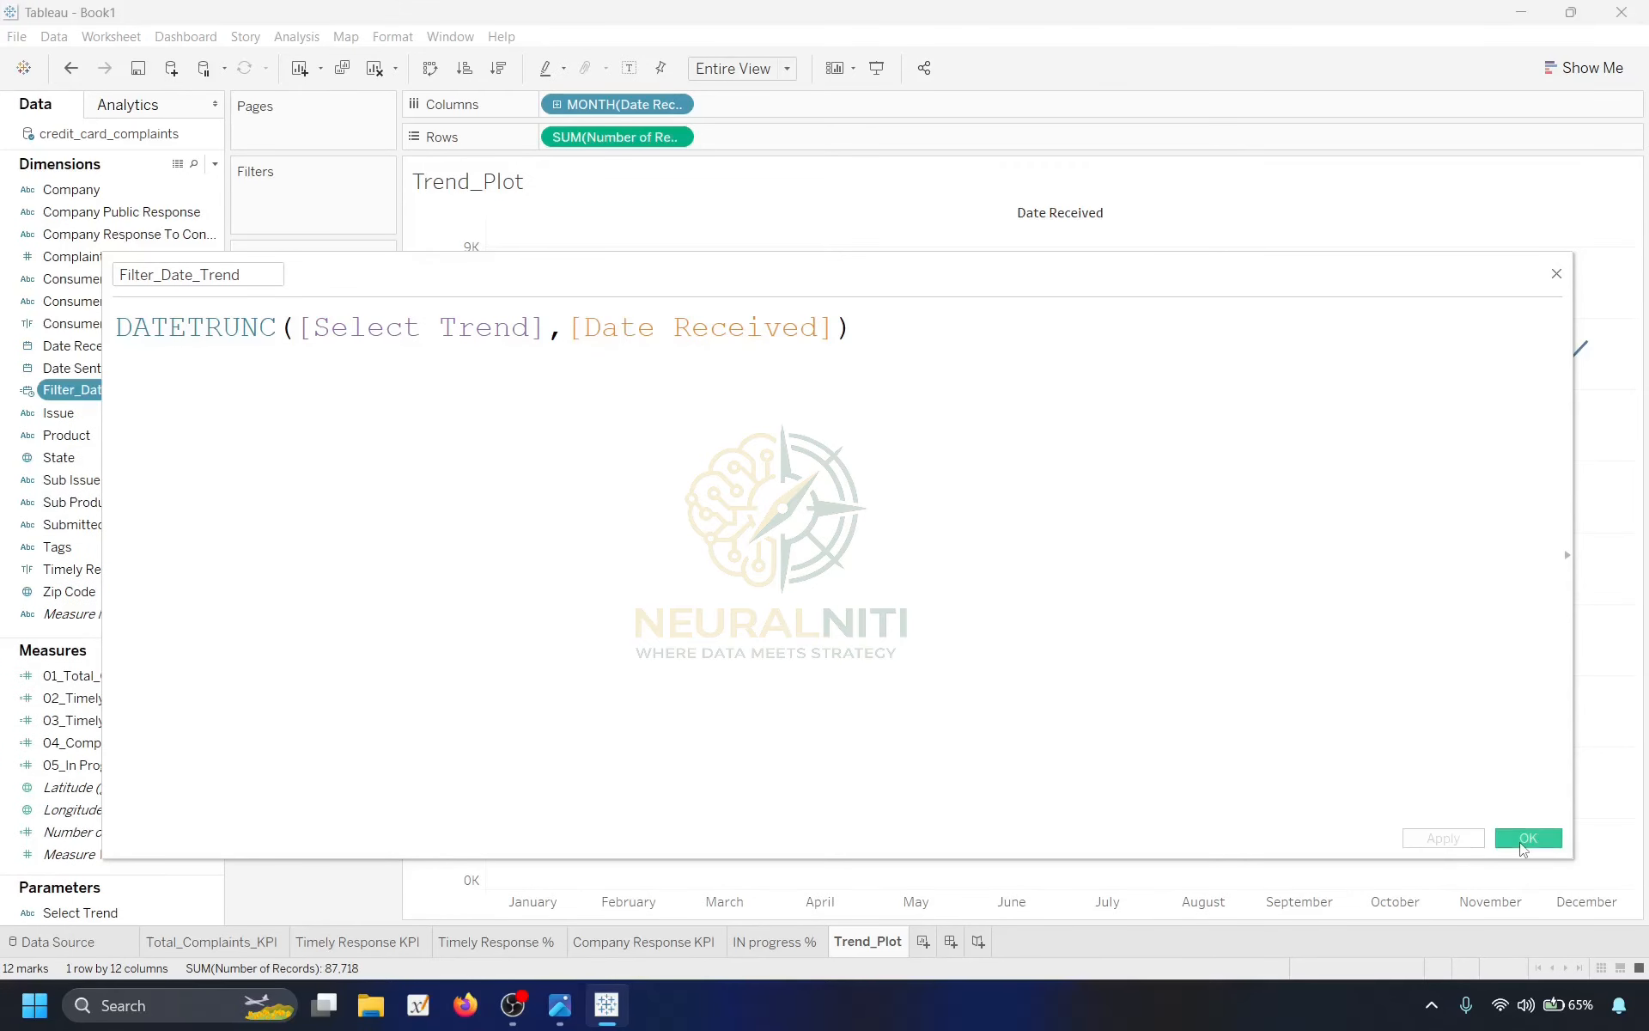
{"action": "left_click", "coordinate": [1528, 837]}
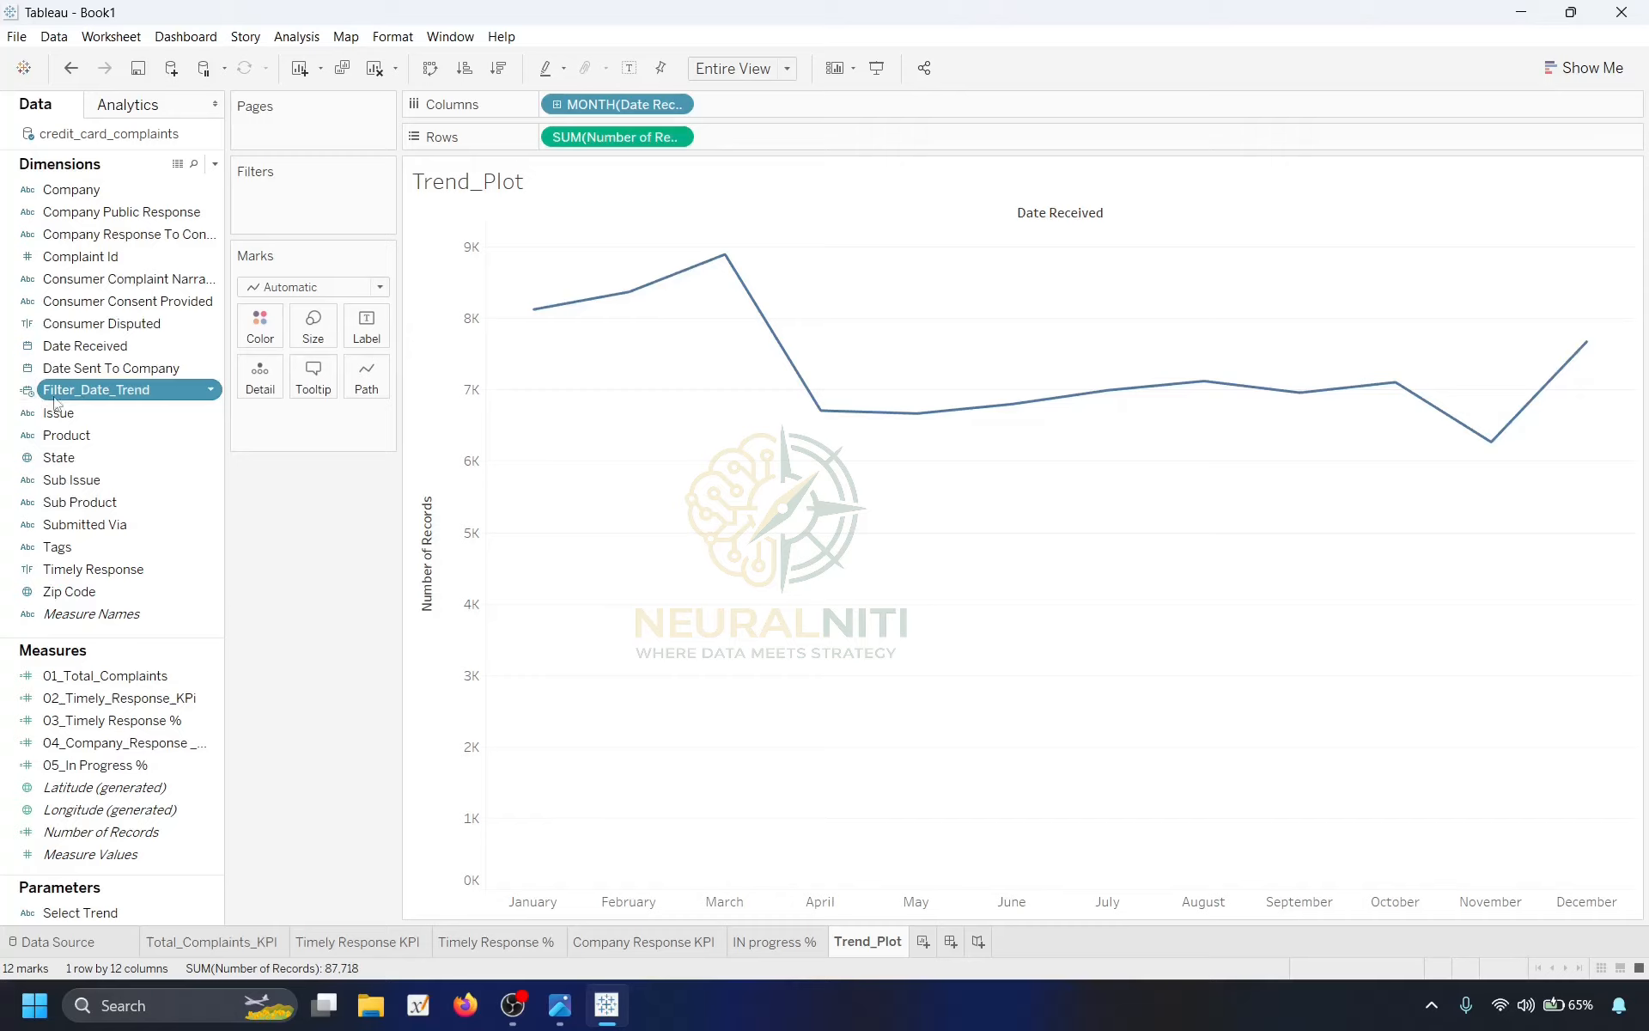
Change the data type of the Filter_Date_Trend field to Date.
{"action": "right_click", "coordinate": [121, 395]}
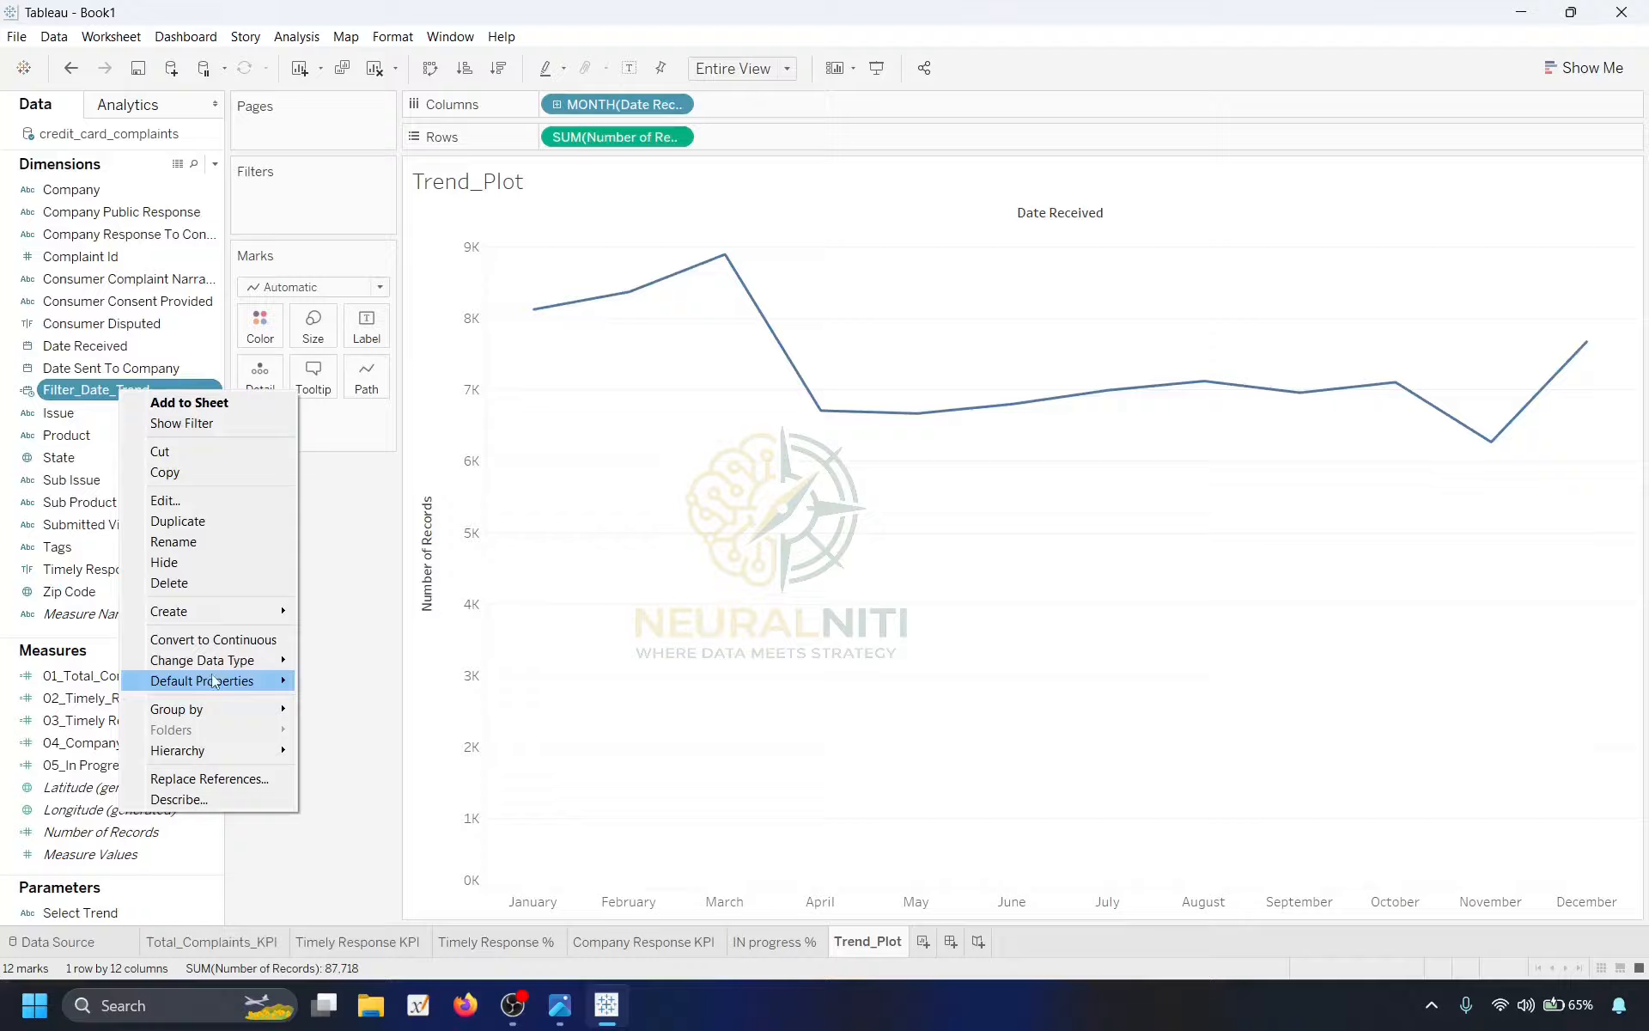
{"action": "mouse_move", "coordinate": [230, 663]}
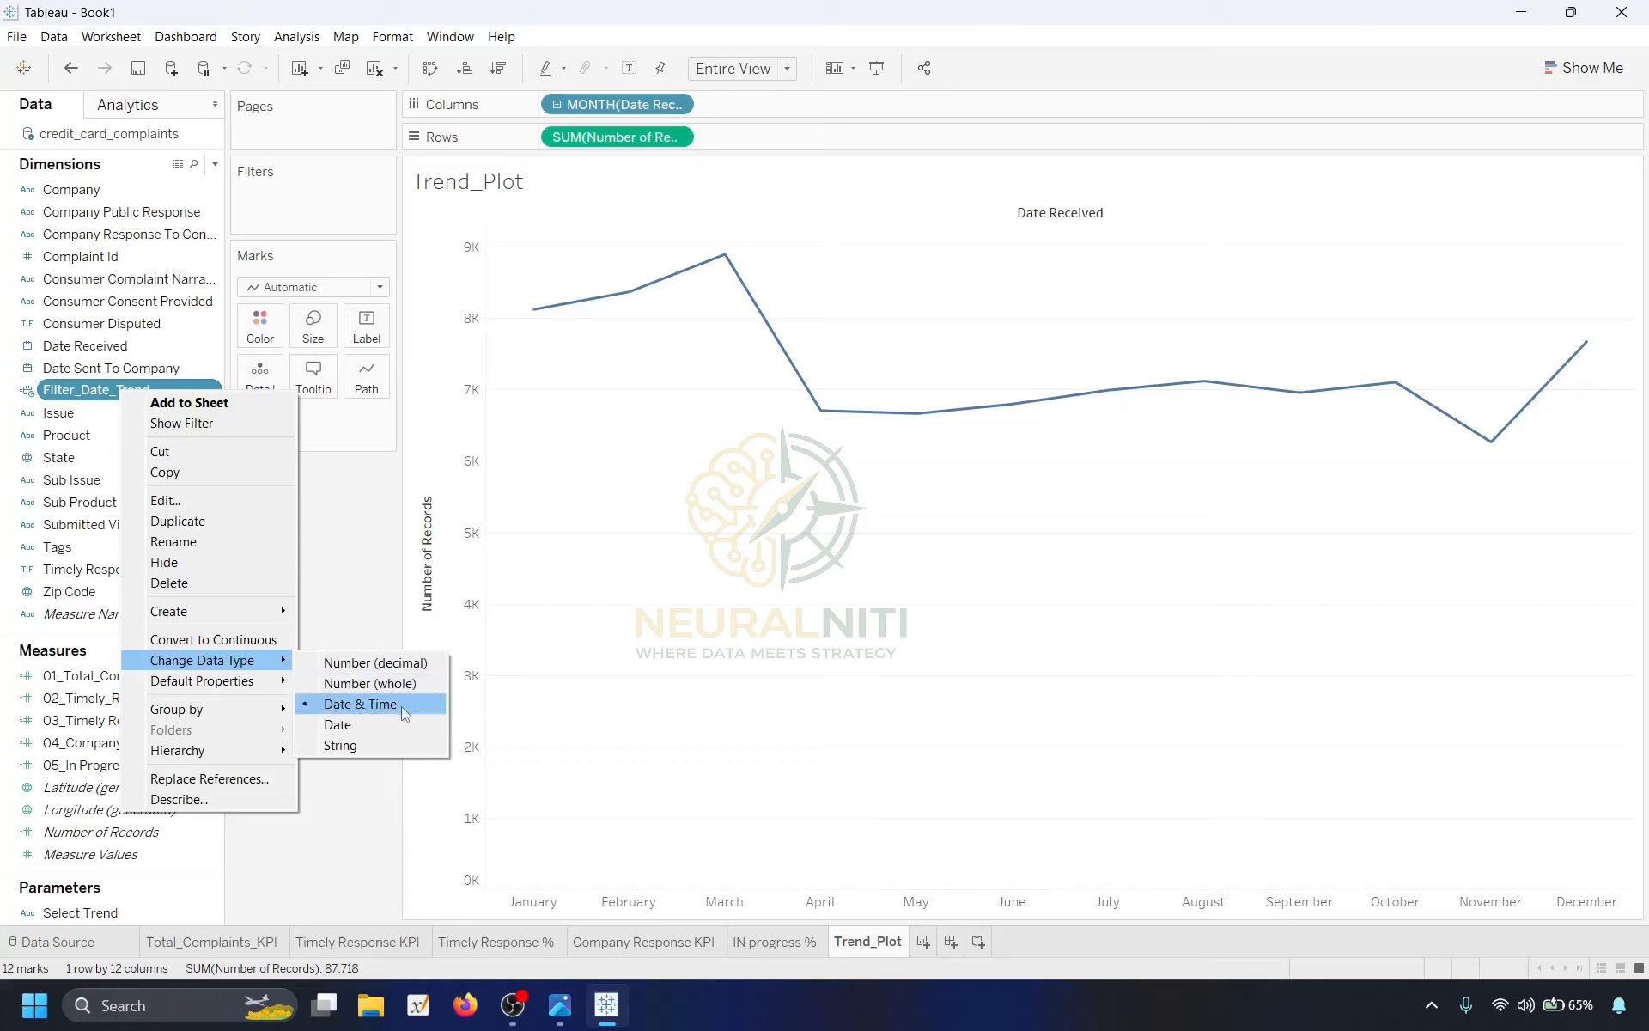
{"action": "left_click", "coordinate": [357, 724]}
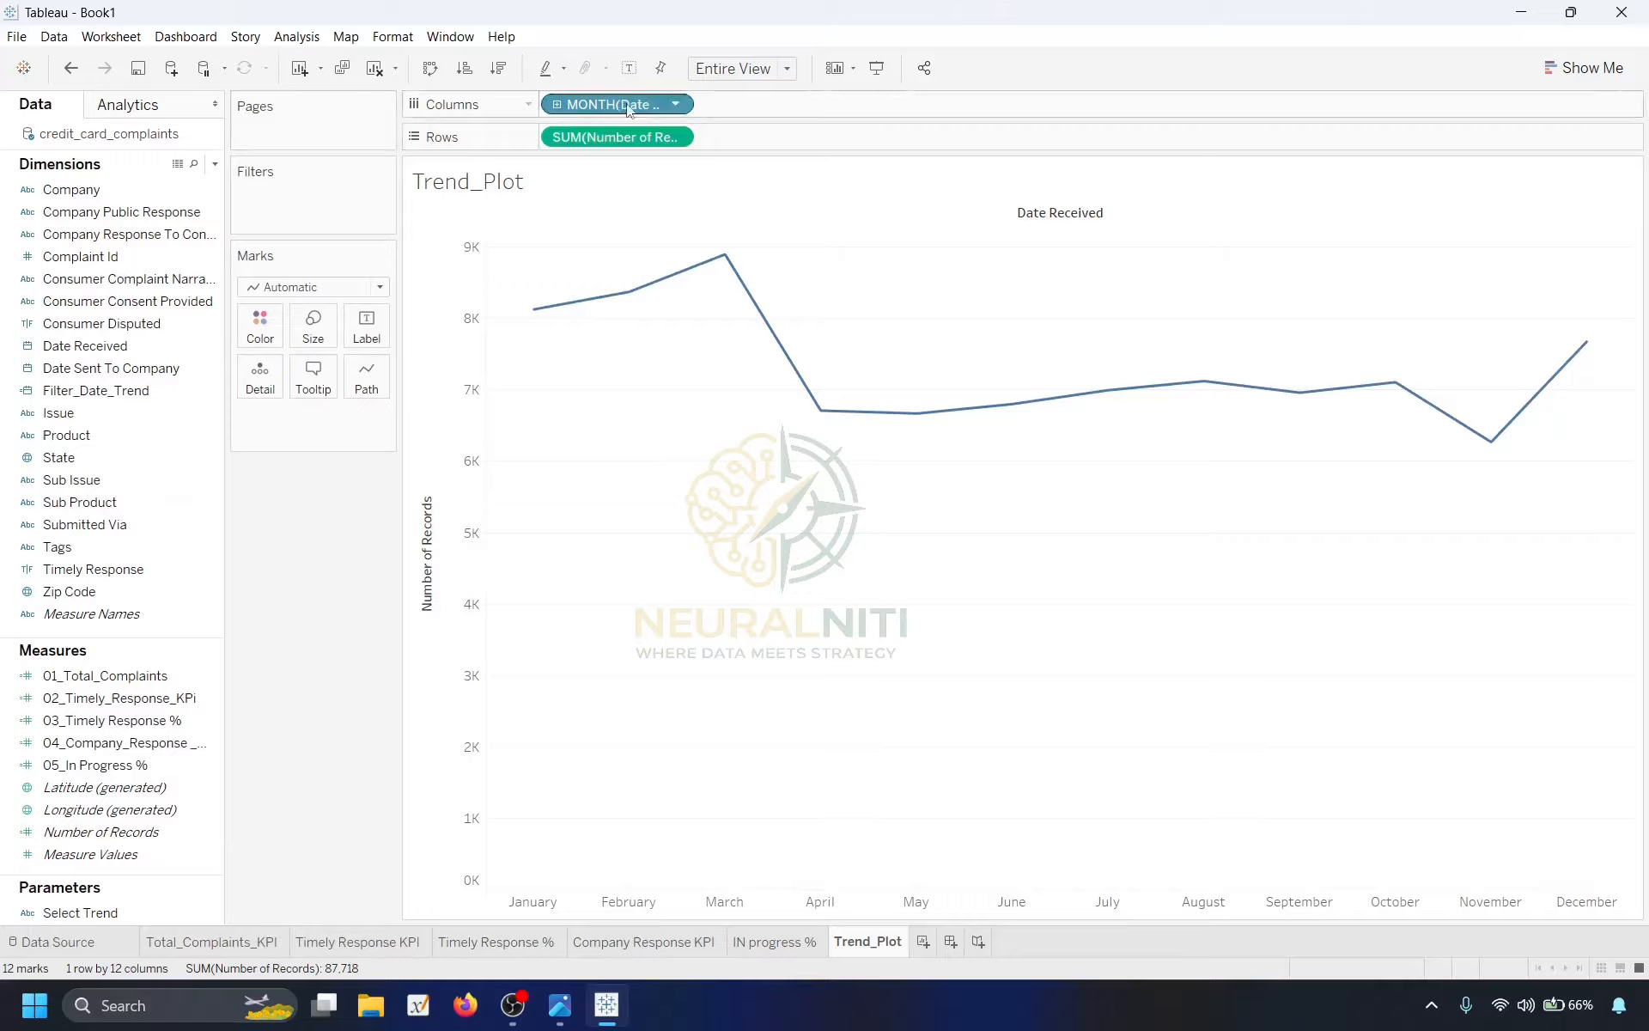
Replace the month of Date Received on Columns with the Filter_Date_Trend field.
{"action": "left_click_drag", "start_coordinate": [628, 111], "coordinate": [327, 507]}
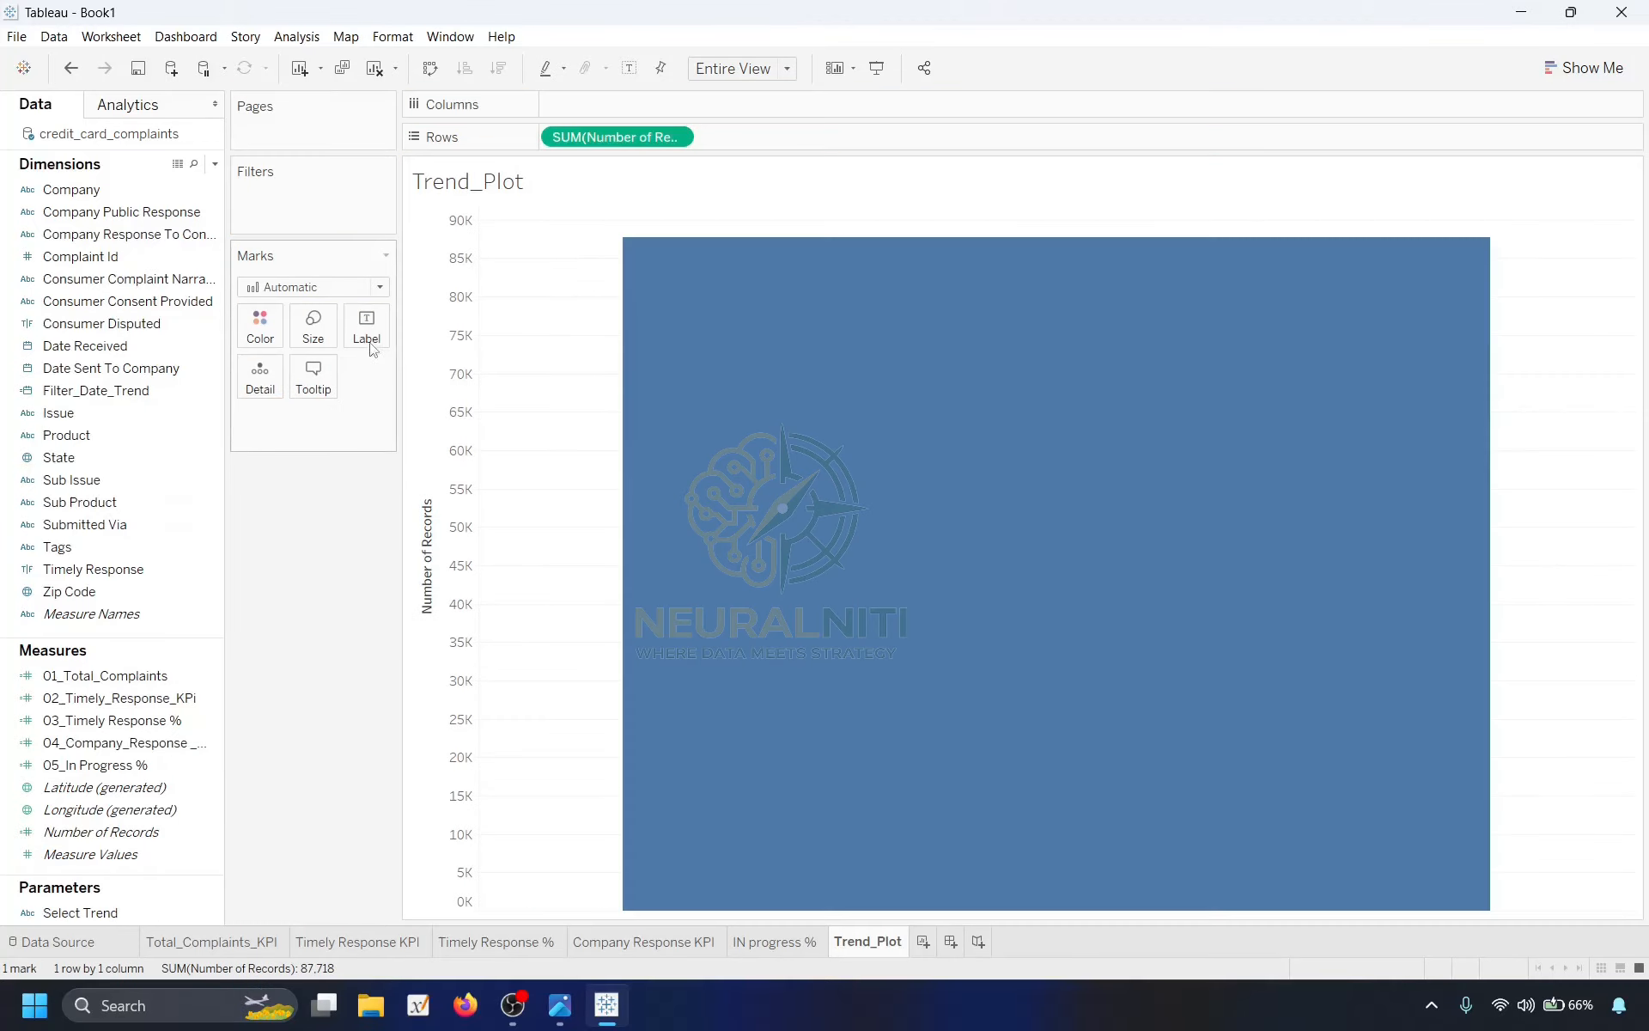
{"action": "left_click", "coordinate": [31, 391]}
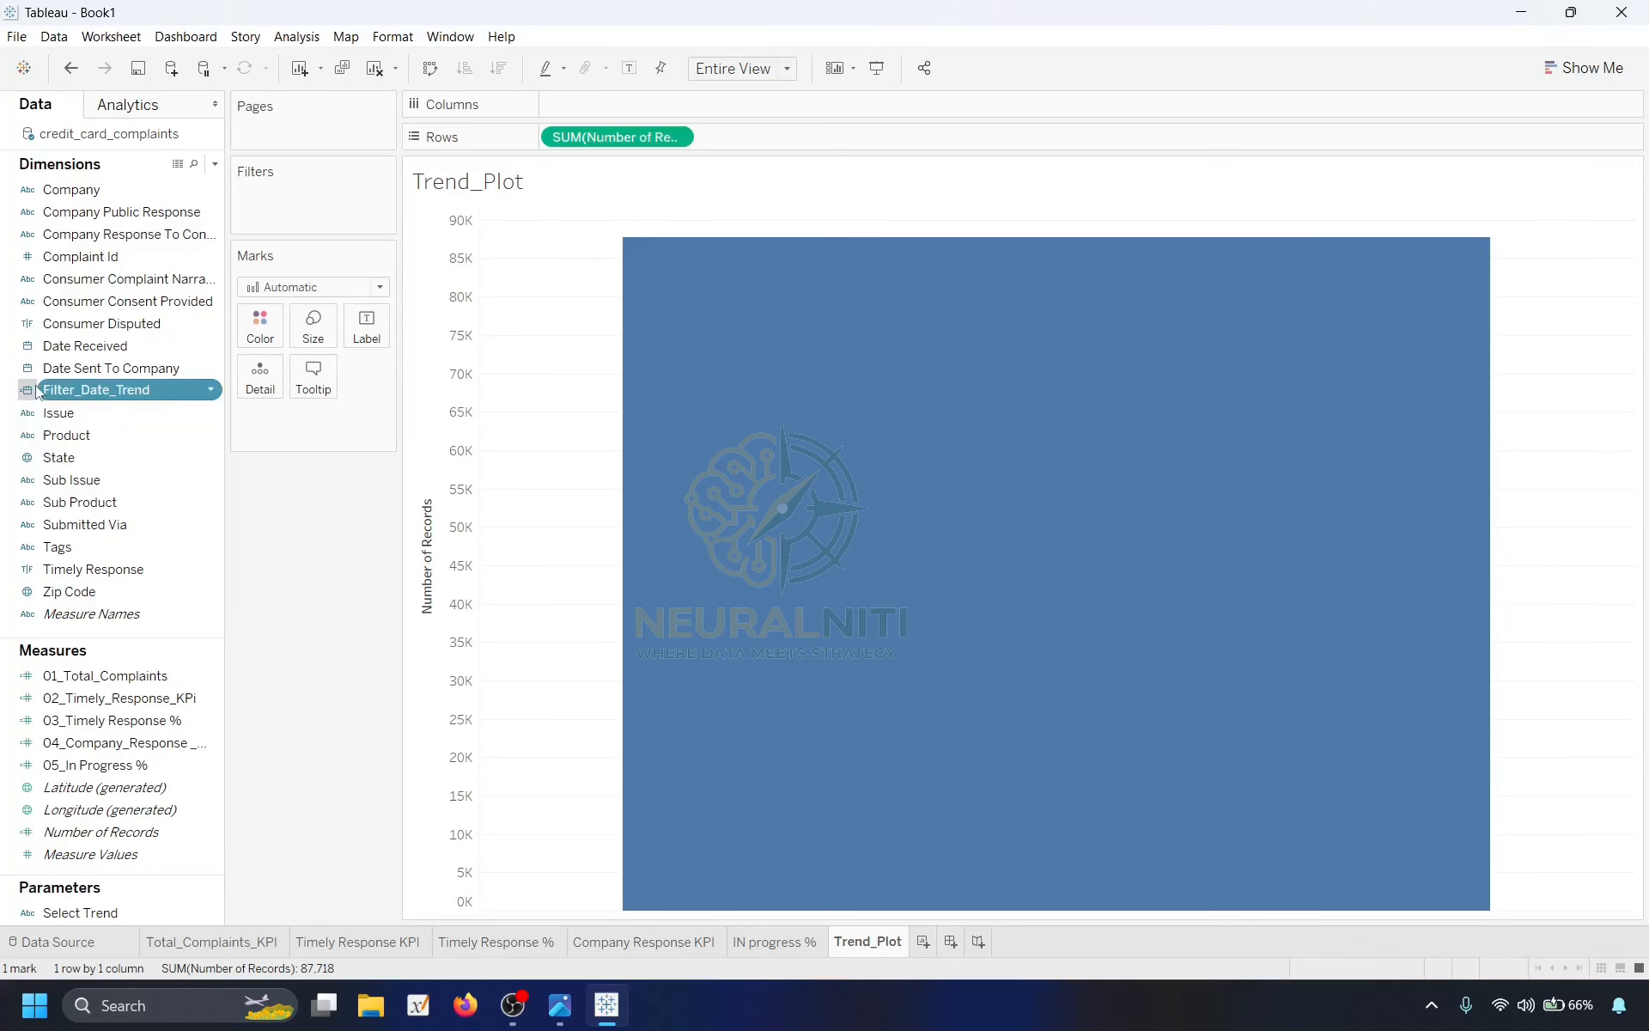
{"action": "left_click", "coordinate": [93, 390]}
{"action": "mouse_move", "coordinate": [94, 393]}
{"action": "left_mouse_down"}
{"action": "mouse_move", "coordinate": [397, 317]}
{"action": "mouse_move", "coordinate": [627, 106]}
{"action": "left_mouse_up"}
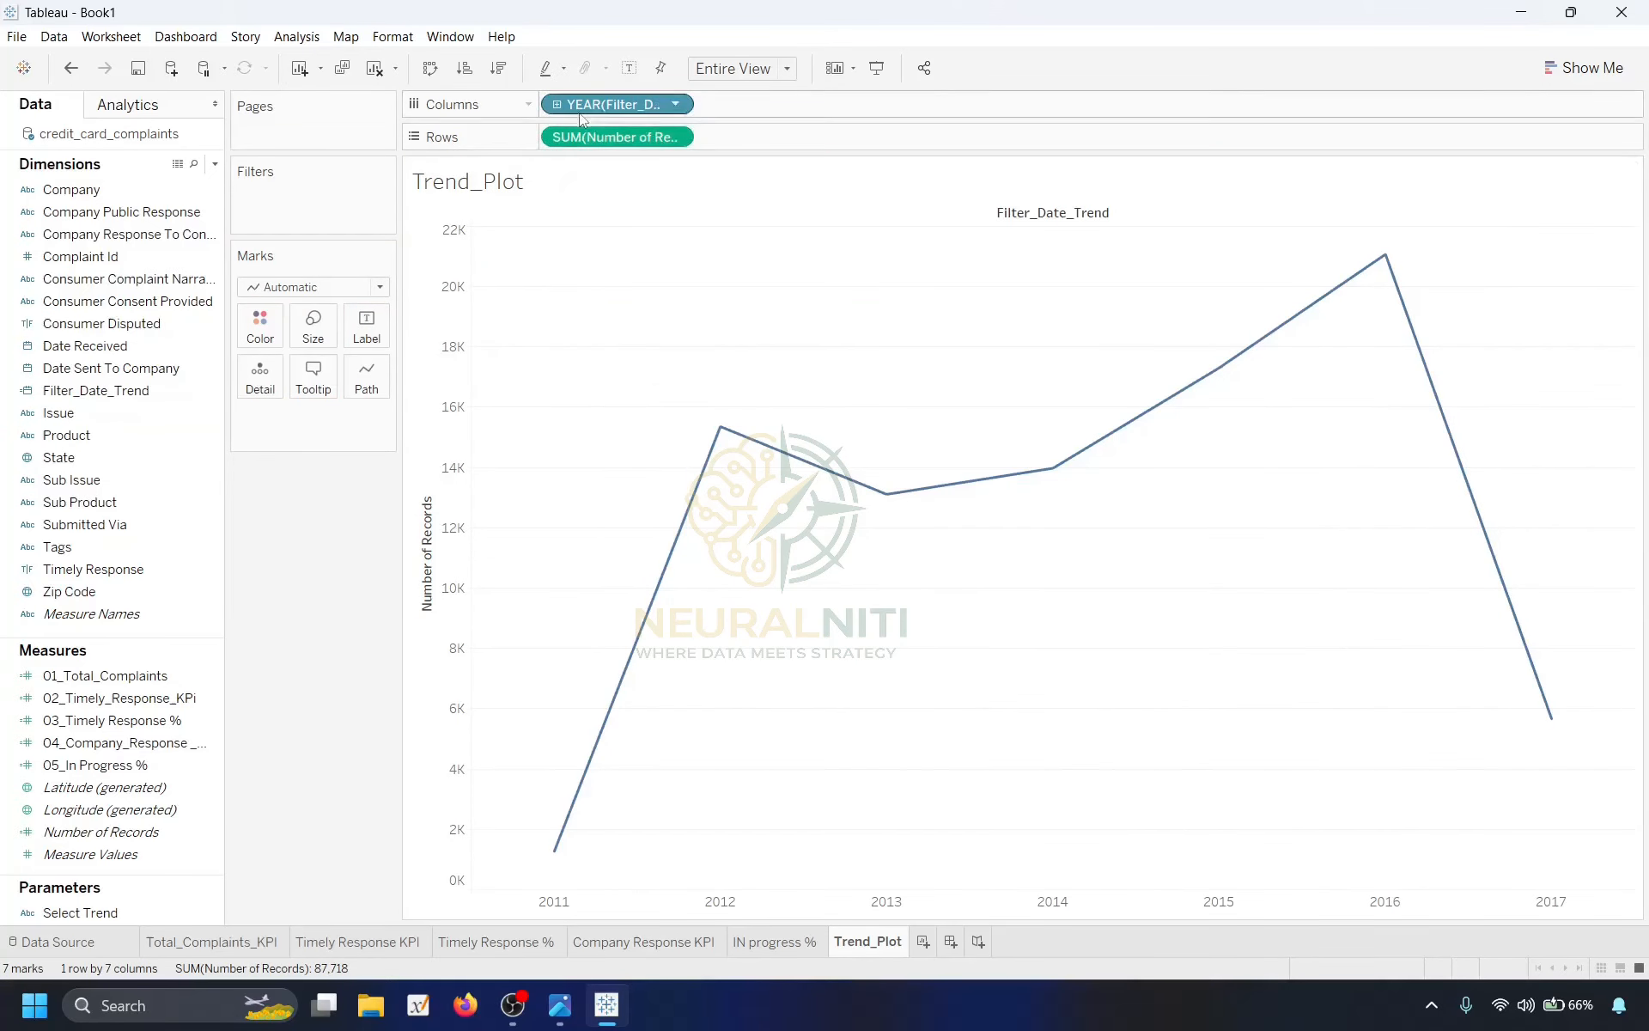
Show the Select Trend parameter control and switch it through Weekly and Monthly to Quarterly.
{"action": "right_click", "coordinate": [89, 912]}
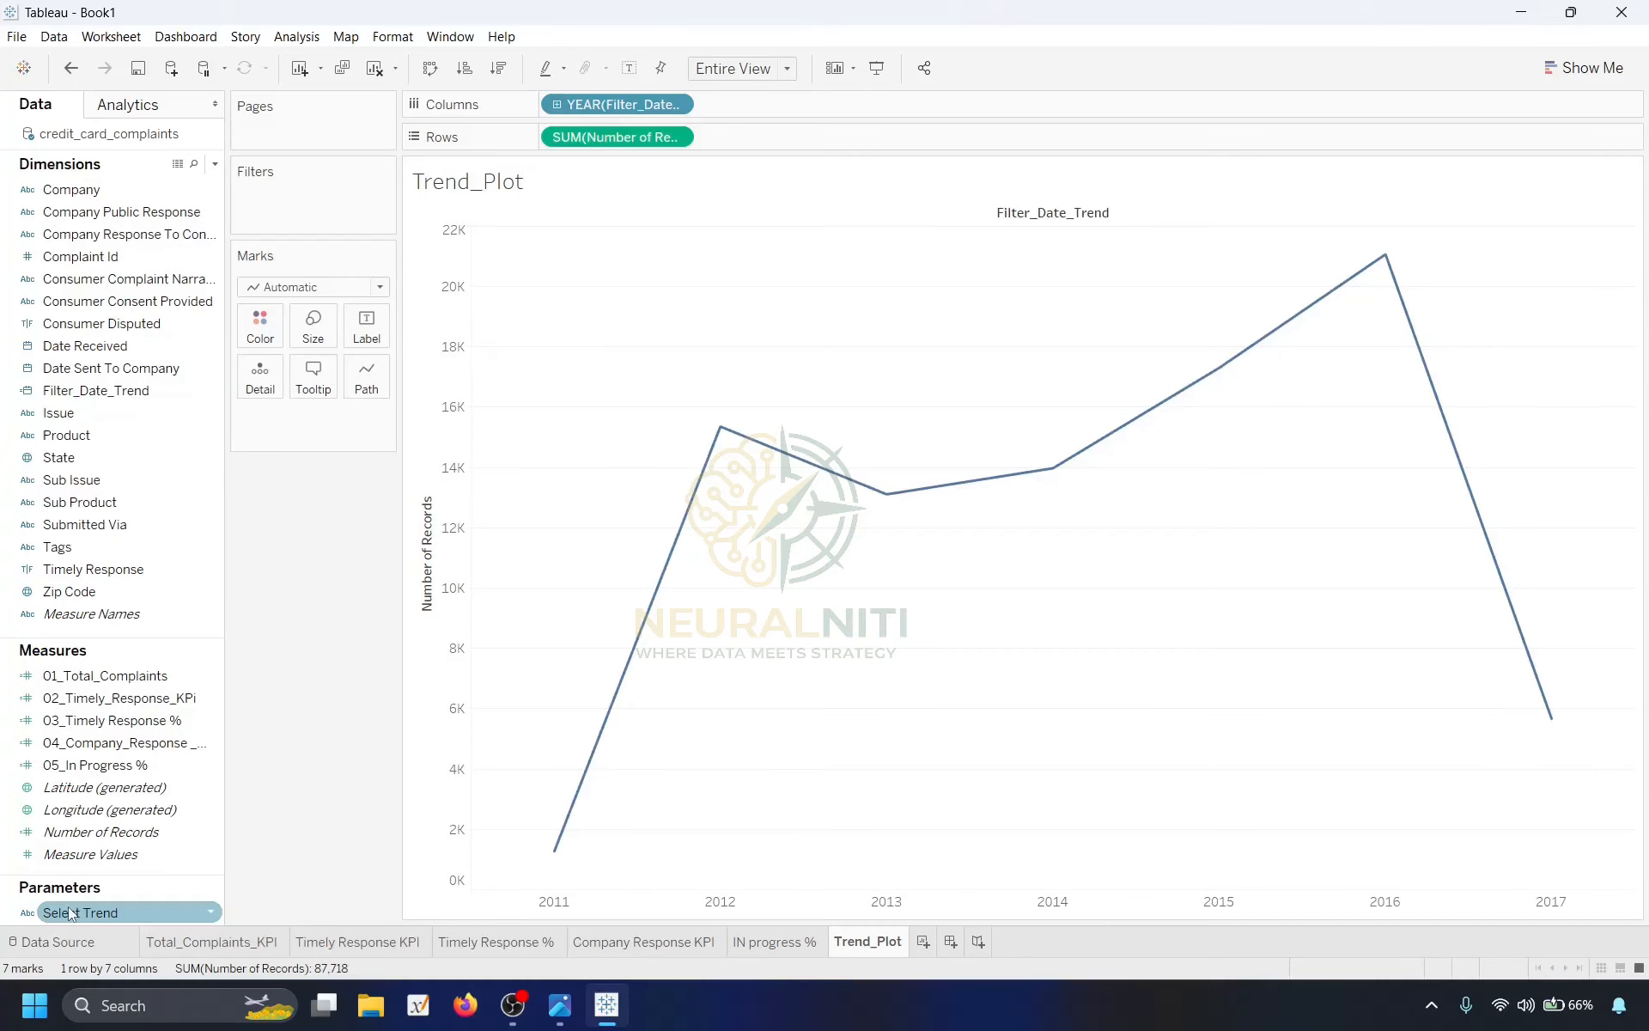
{"action": "left_click", "coordinate": [171, 612]}
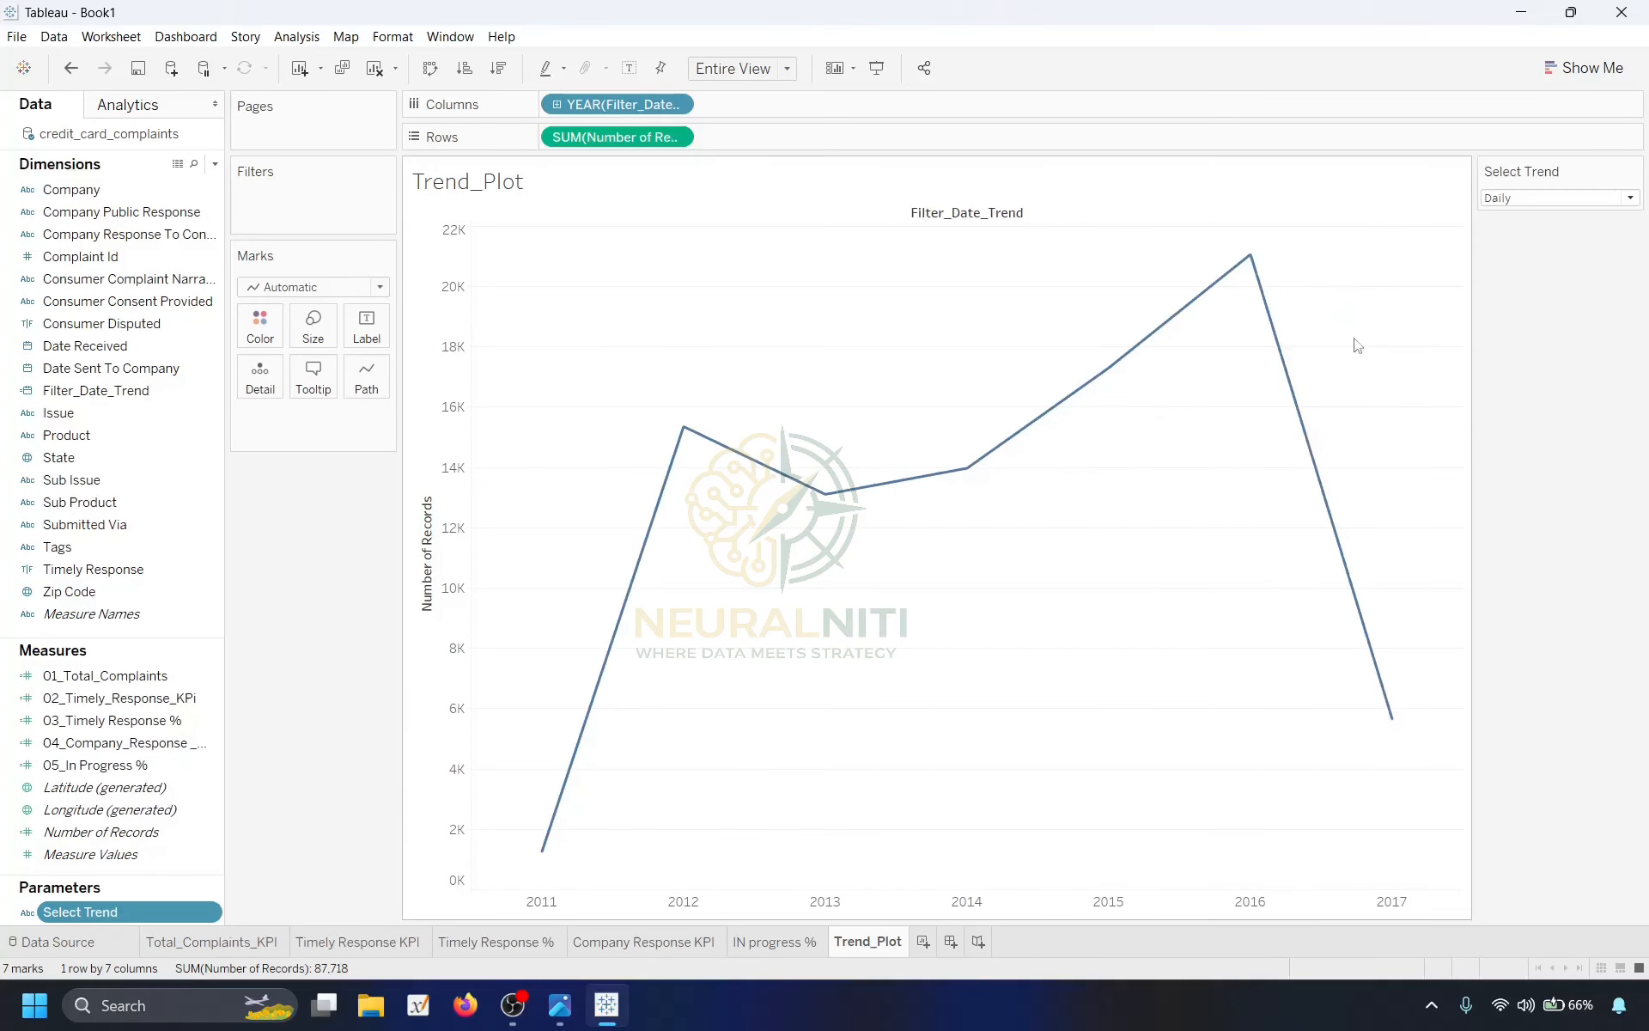
{"action": "left_click", "coordinate": [1547, 196]}
{"action": "left_click", "coordinate": [1533, 233]}
{"action": "left_click", "coordinate": [1535, 201]}
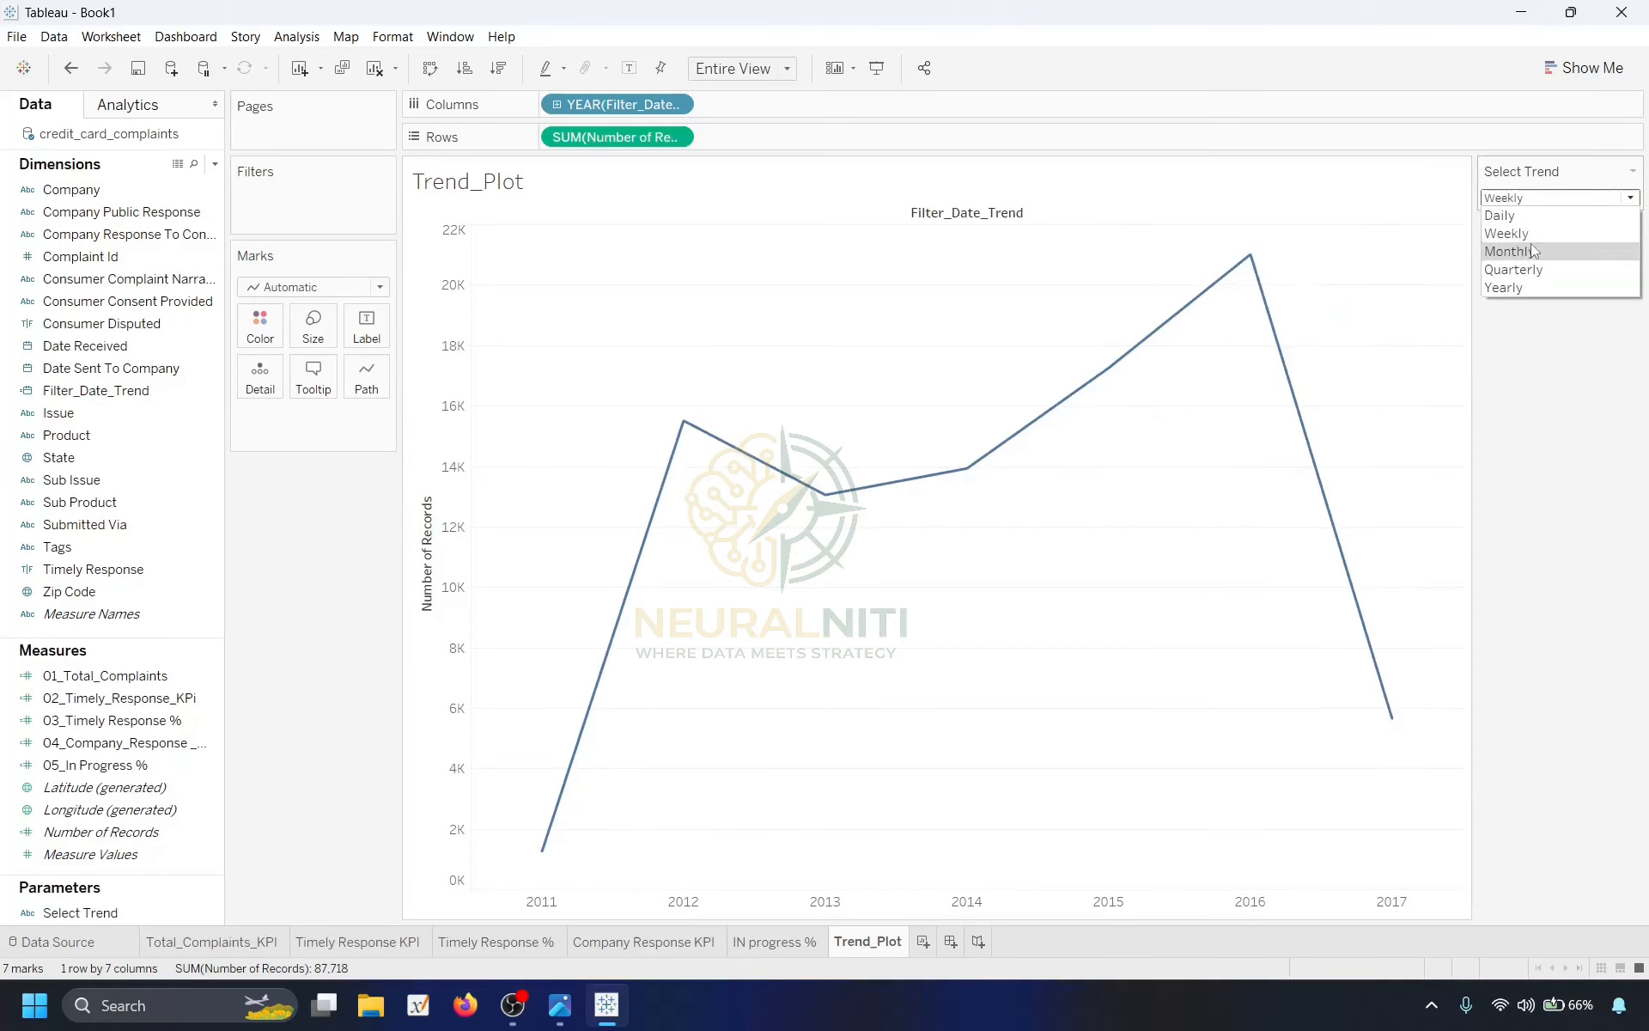
{"action": "left_click", "coordinate": [1535, 250]}
{"action": "left_click", "coordinate": [1535, 201]}
{"action": "left_click", "coordinate": [1559, 269]}
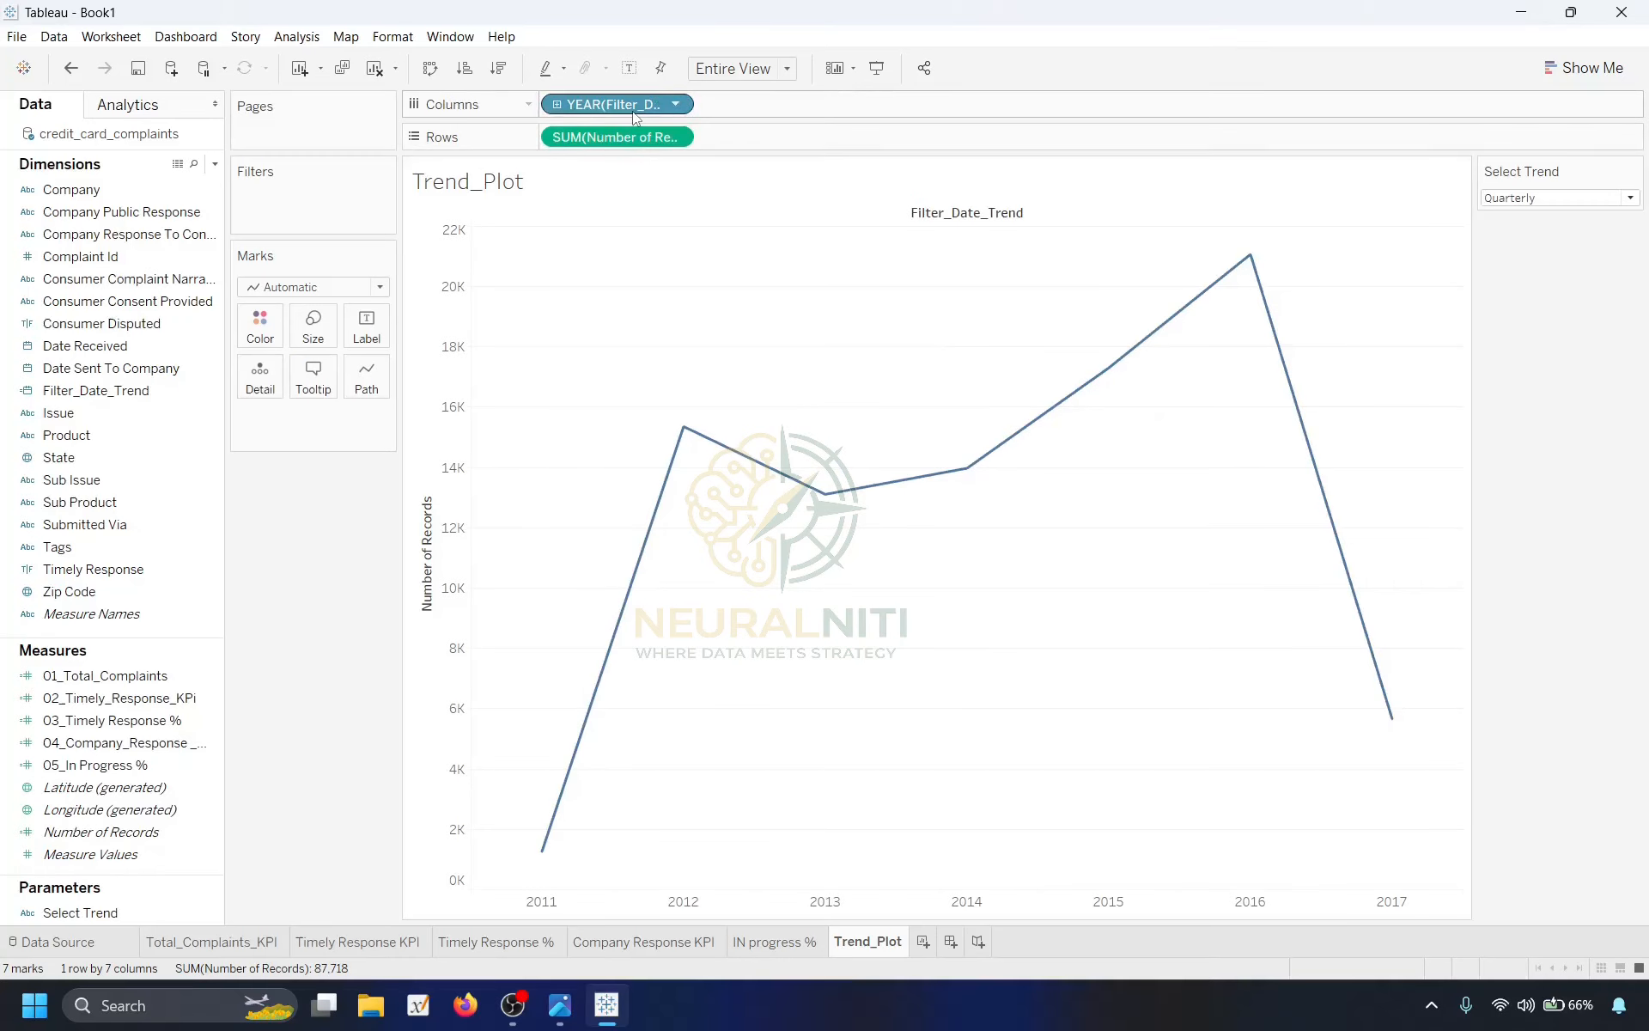
Set Filter_Date_Trend on Columns to use the exact date.
{"action": "left_click", "coordinate": [674, 104]}
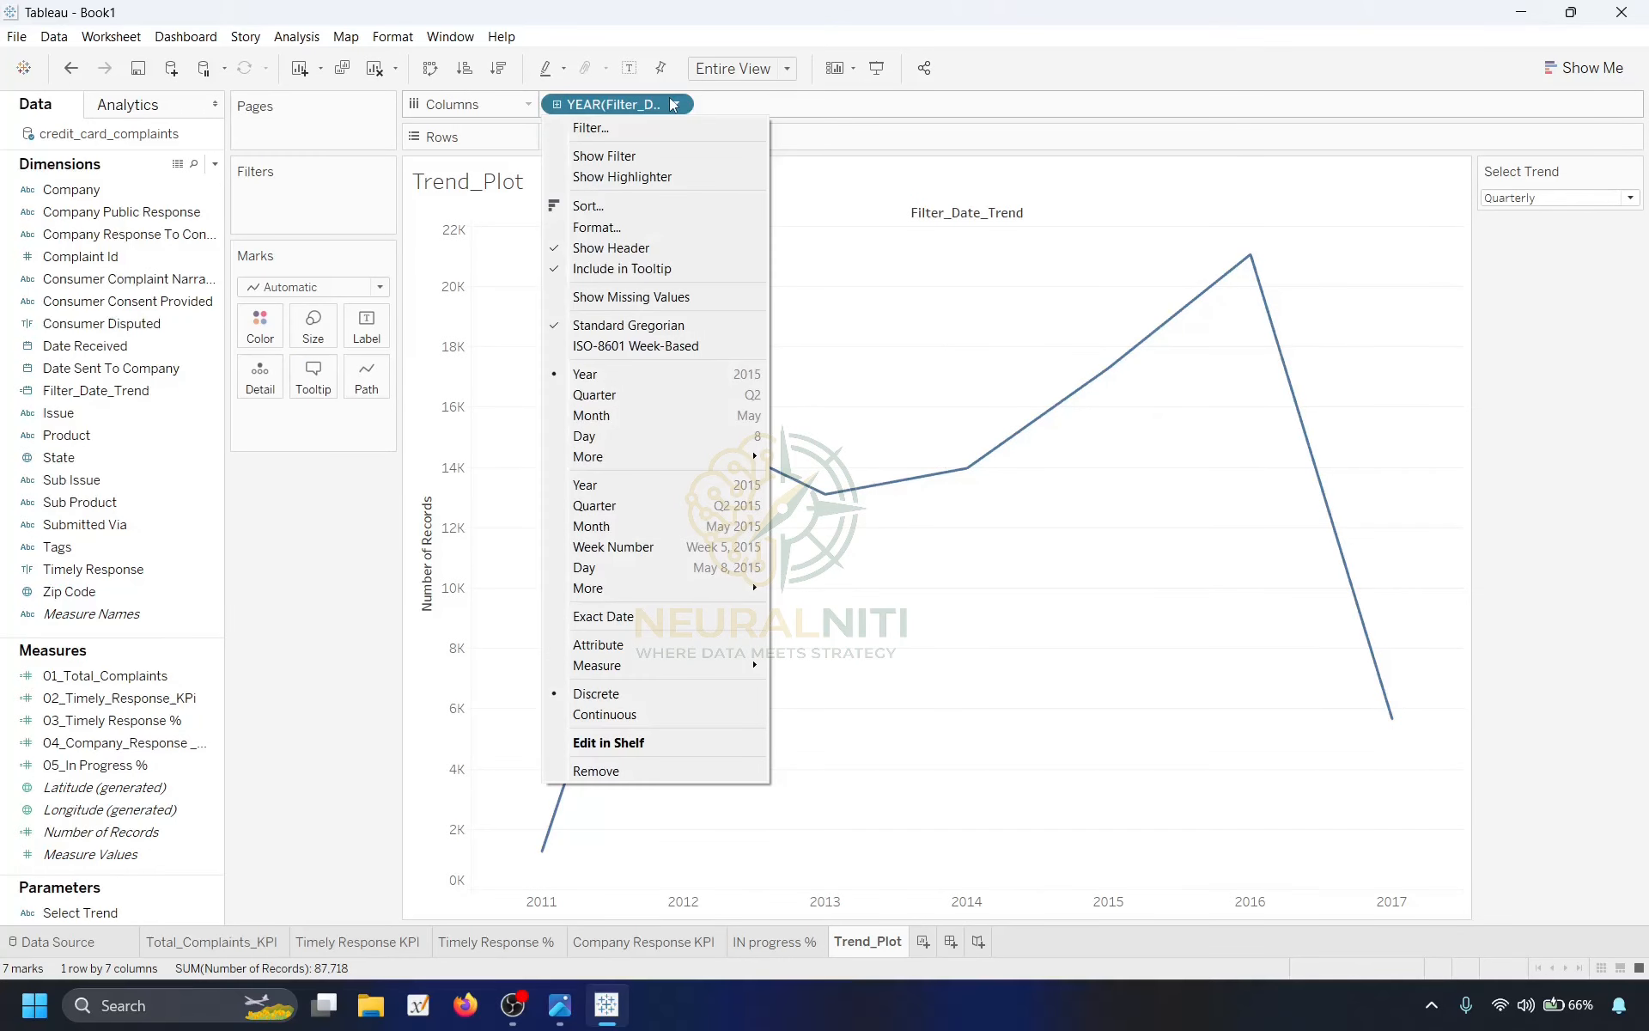
{"action": "left_click", "coordinate": [649, 646]}
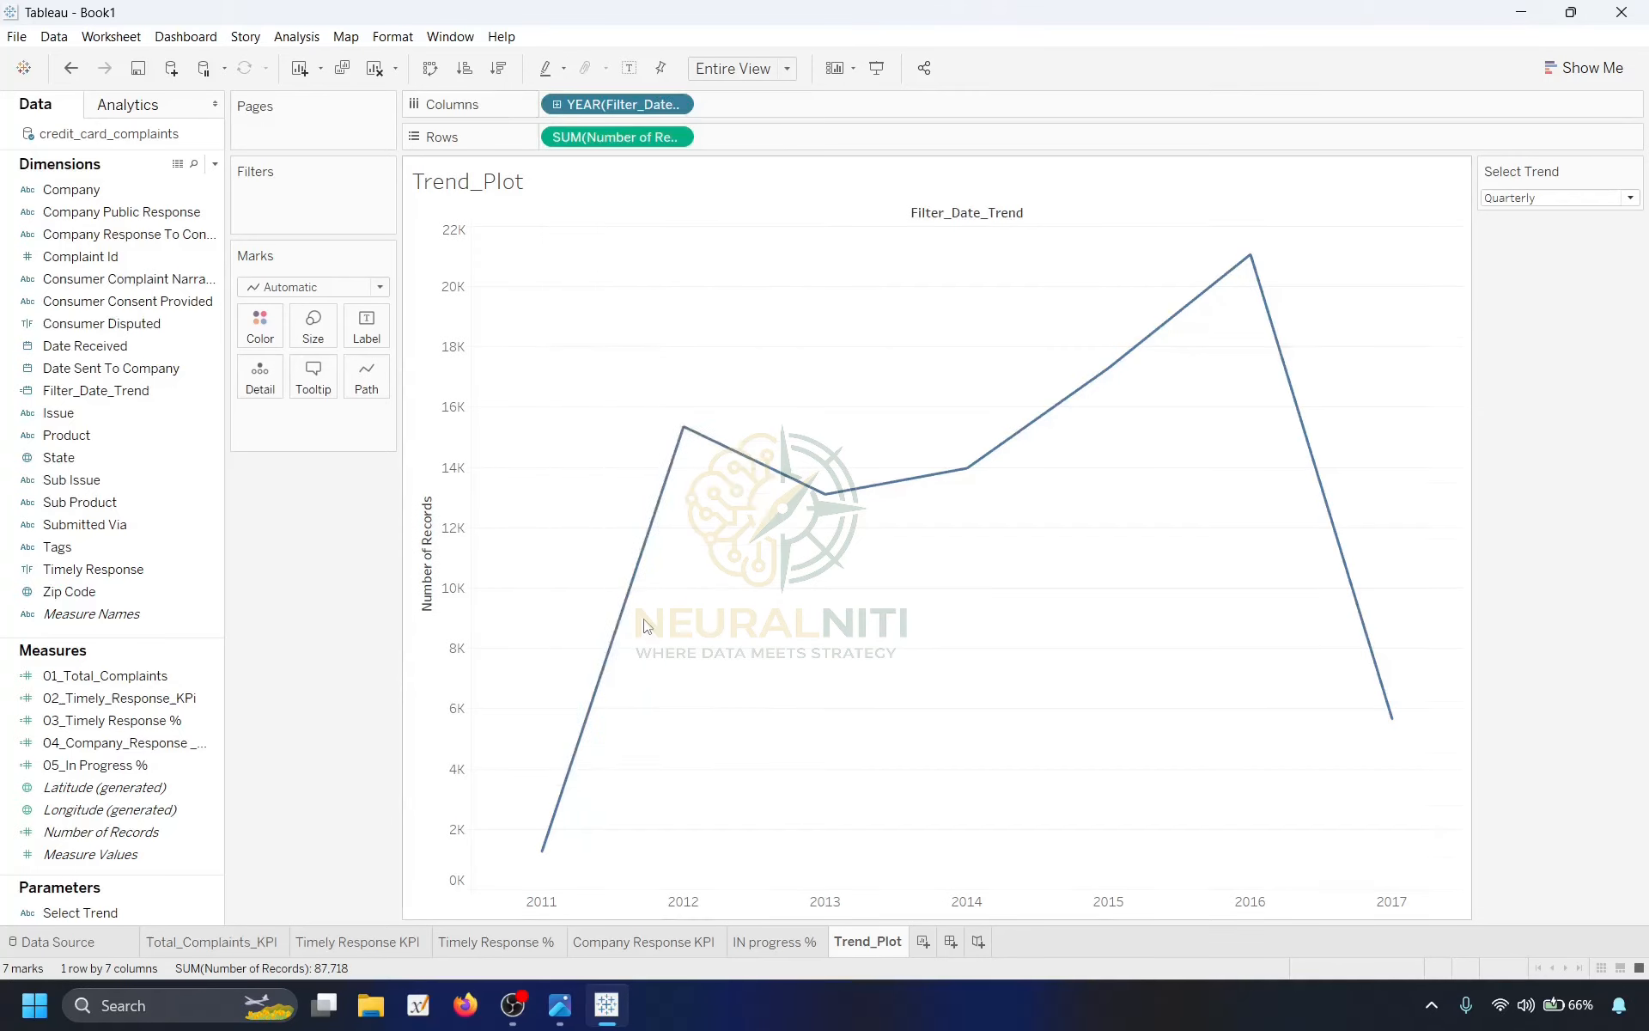
Examine the trend line at the Daily, Weekly, Monthly, Quarterly and Yearly levels of the Select Trend parameter.
{"action": "left_click", "coordinate": [1582, 198]}
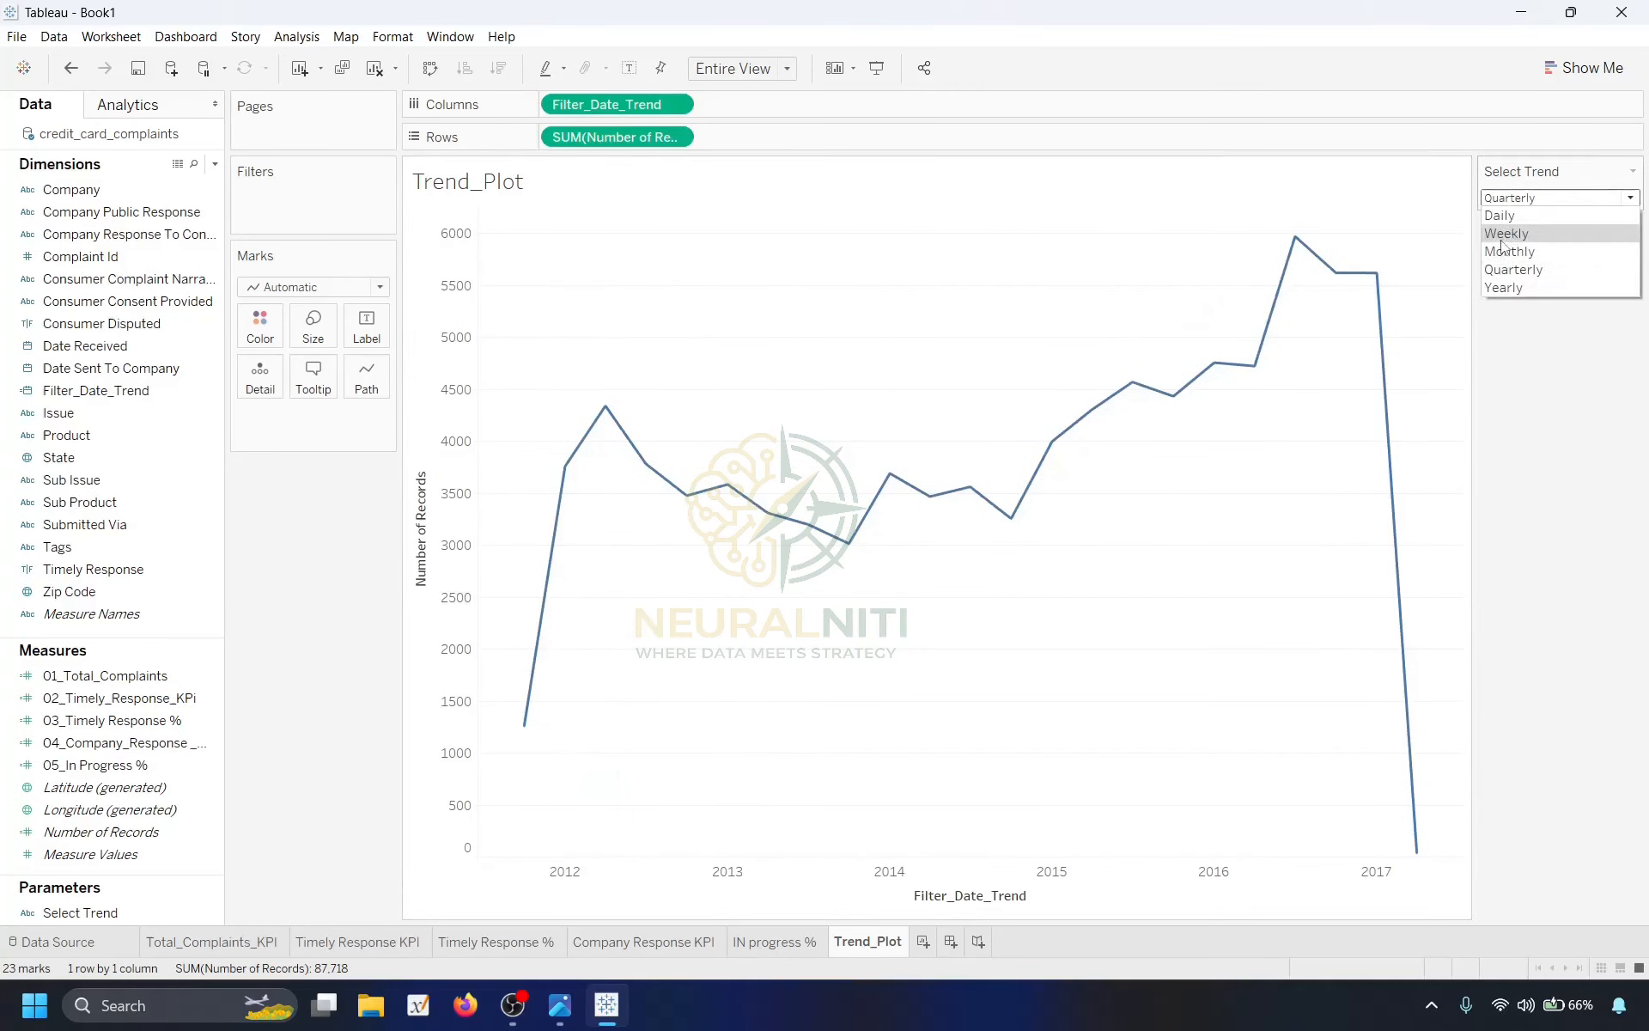
{"action": "left_click", "coordinate": [1538, 211]}
{"action": "left_click", "coordinate": [1533, 199]}
{"action": "left_click", "coordinate": [1524, 229]}
{"action": "left_click", "coordinate": [1536, 201]}
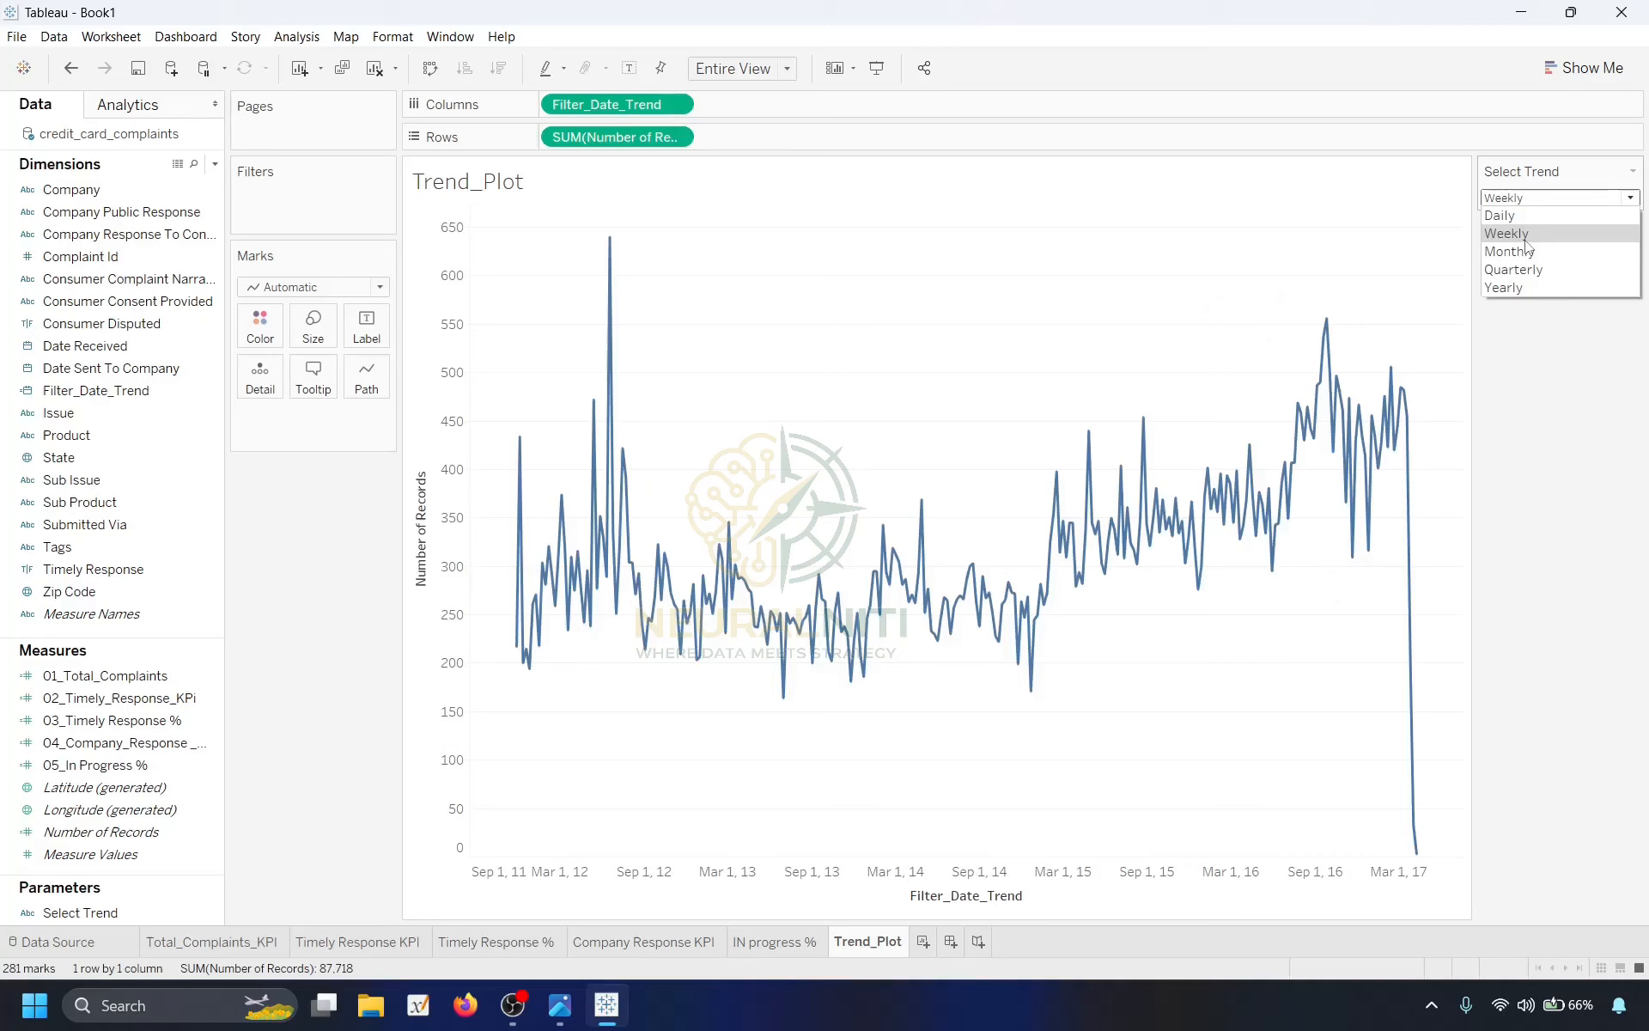
{"action": "left_click", "coordinate": [1531, 251]}
{"action": "left_click", "coordinate": [1534, 201]}
{"action": "left_click", "coordinate": [1535, 270]}
{"action": "left_click", "coordinate": [1538, 198]}
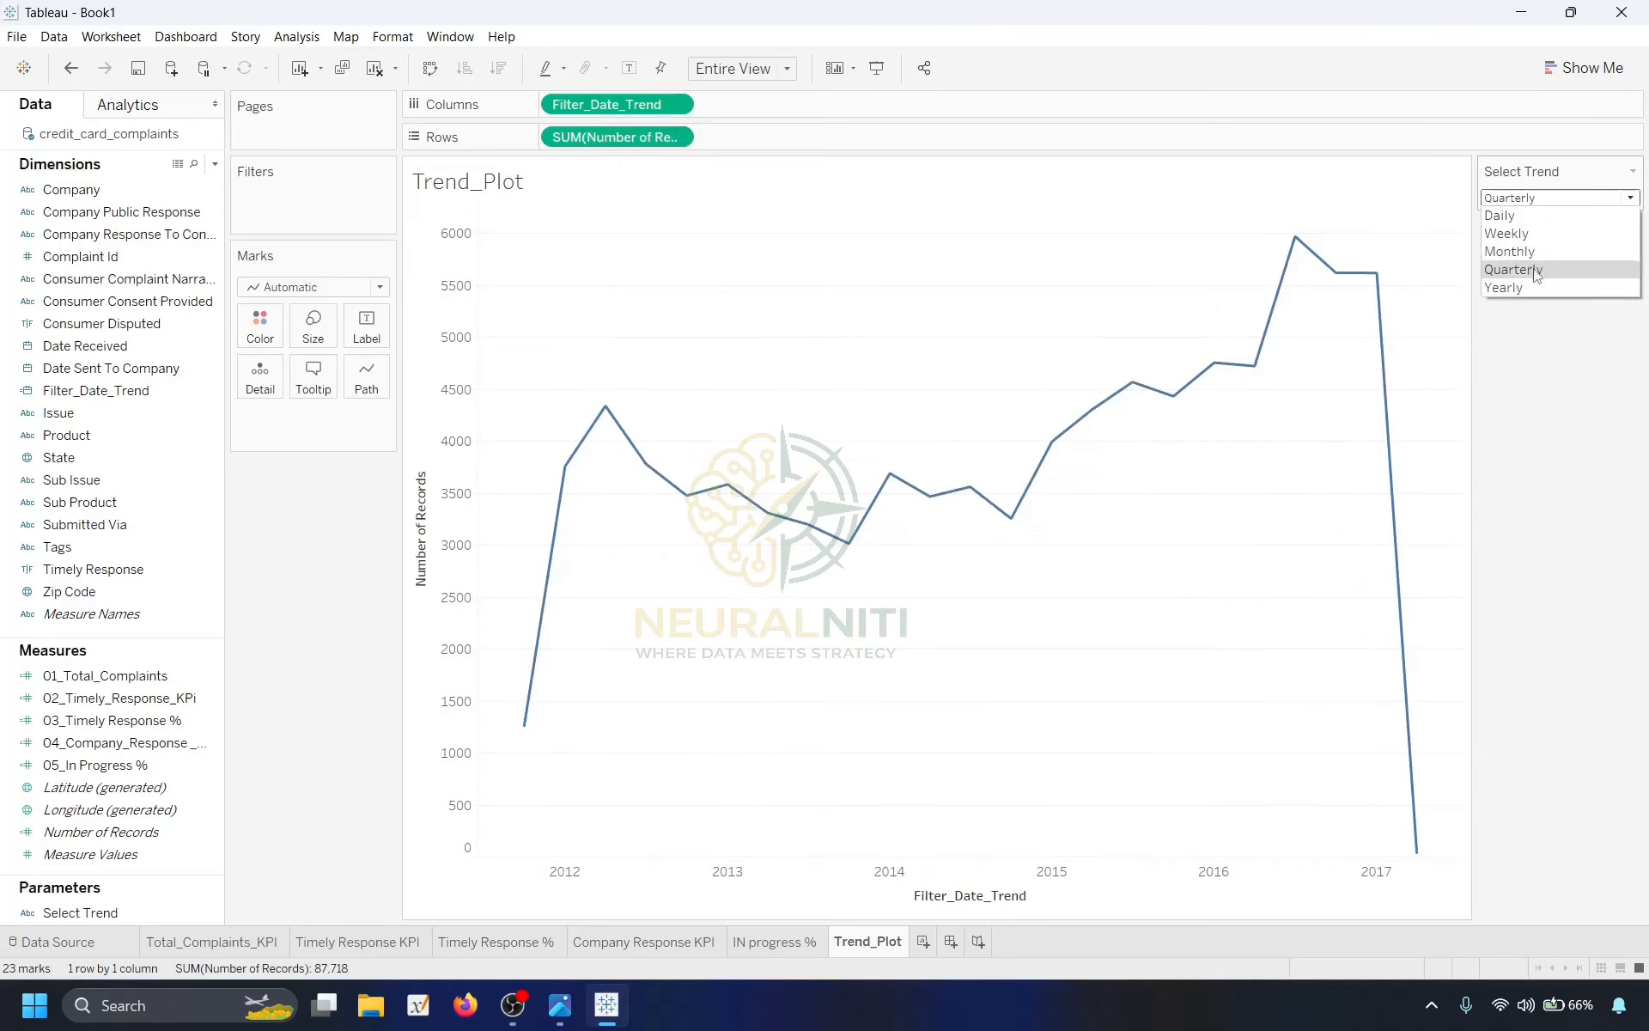
{"action": "left_click", "coordinate": [1535, 289]}
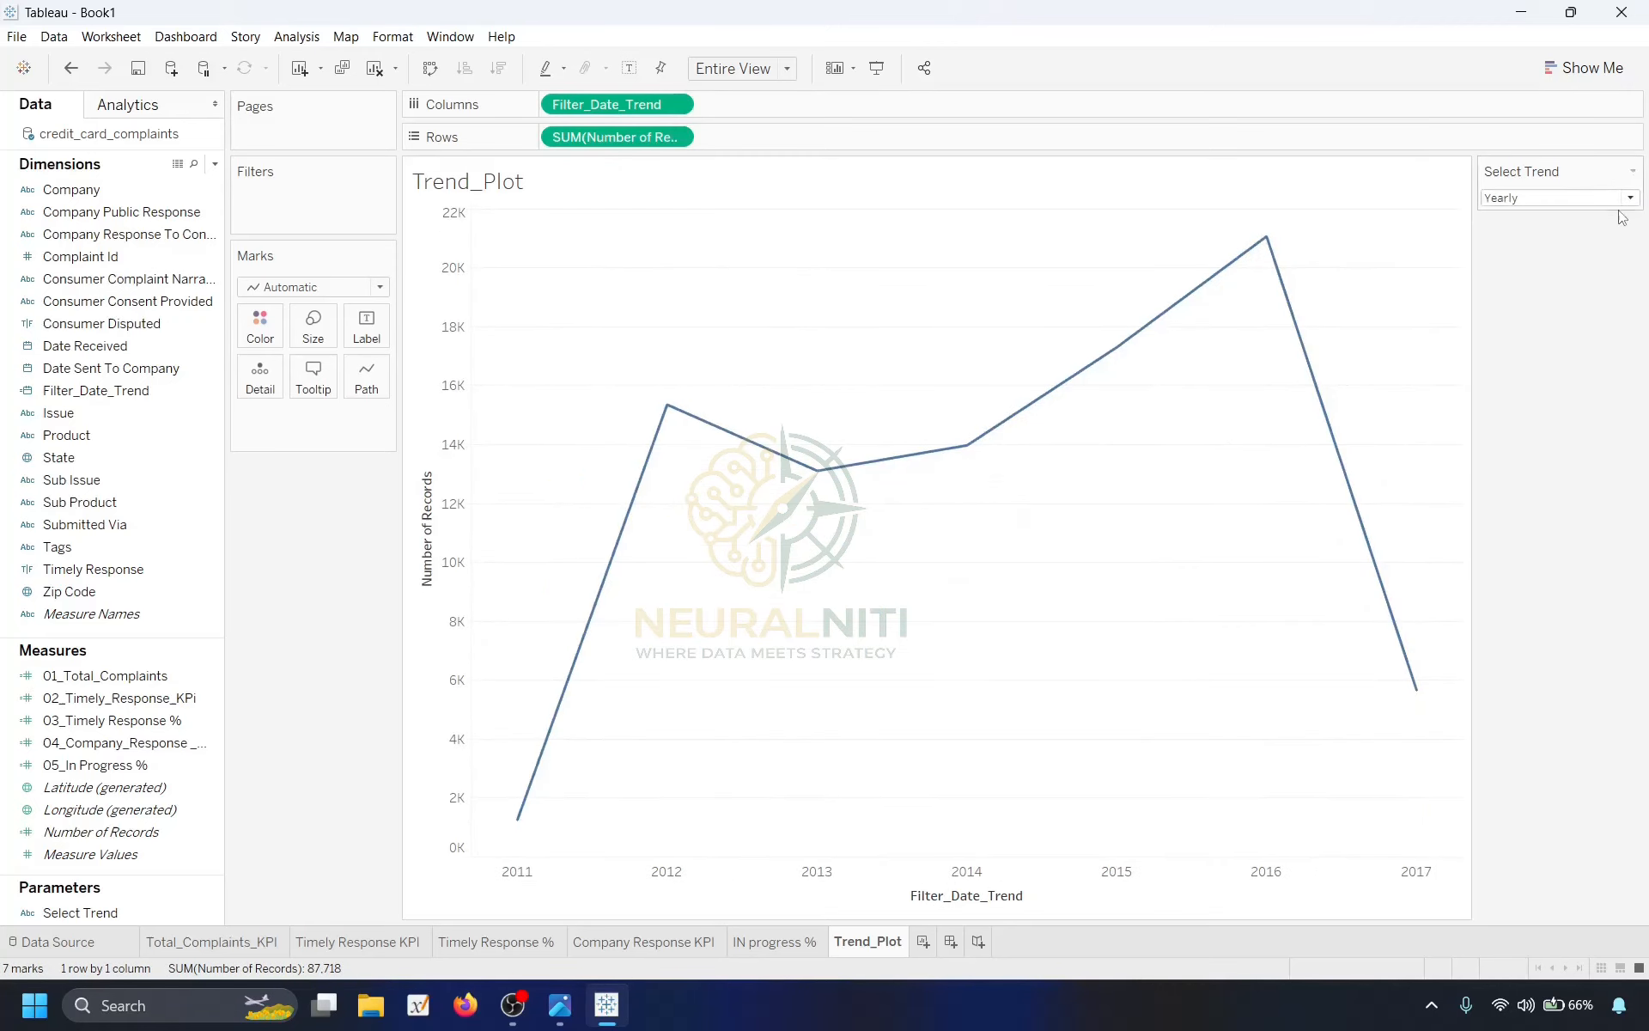
Set the Select Trend parameter to Quarterly and hide its control from the sheet.
{"action": "left_click", "coordinate": [1546, 199]}
{"action": "left_click", "coordinate": [1535, 269]}
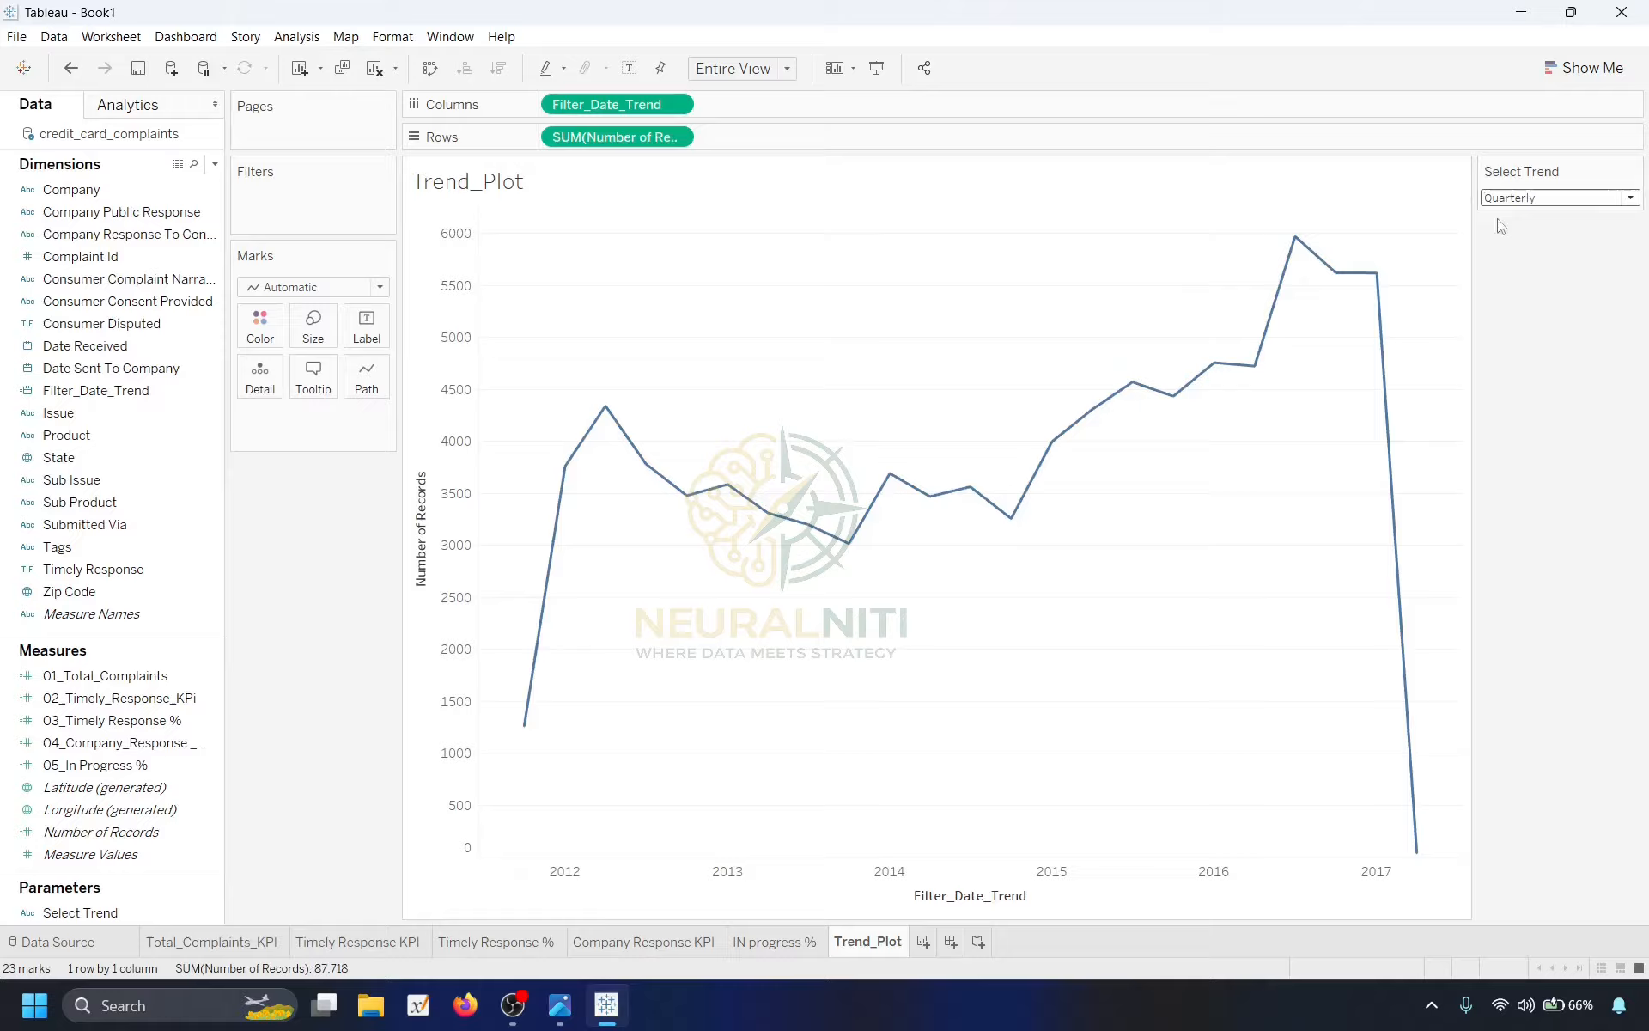
{"action": "left_click", "coordinate": [1632, 170]}
{"action": "left_click", "coordinate": [1563, 374]}
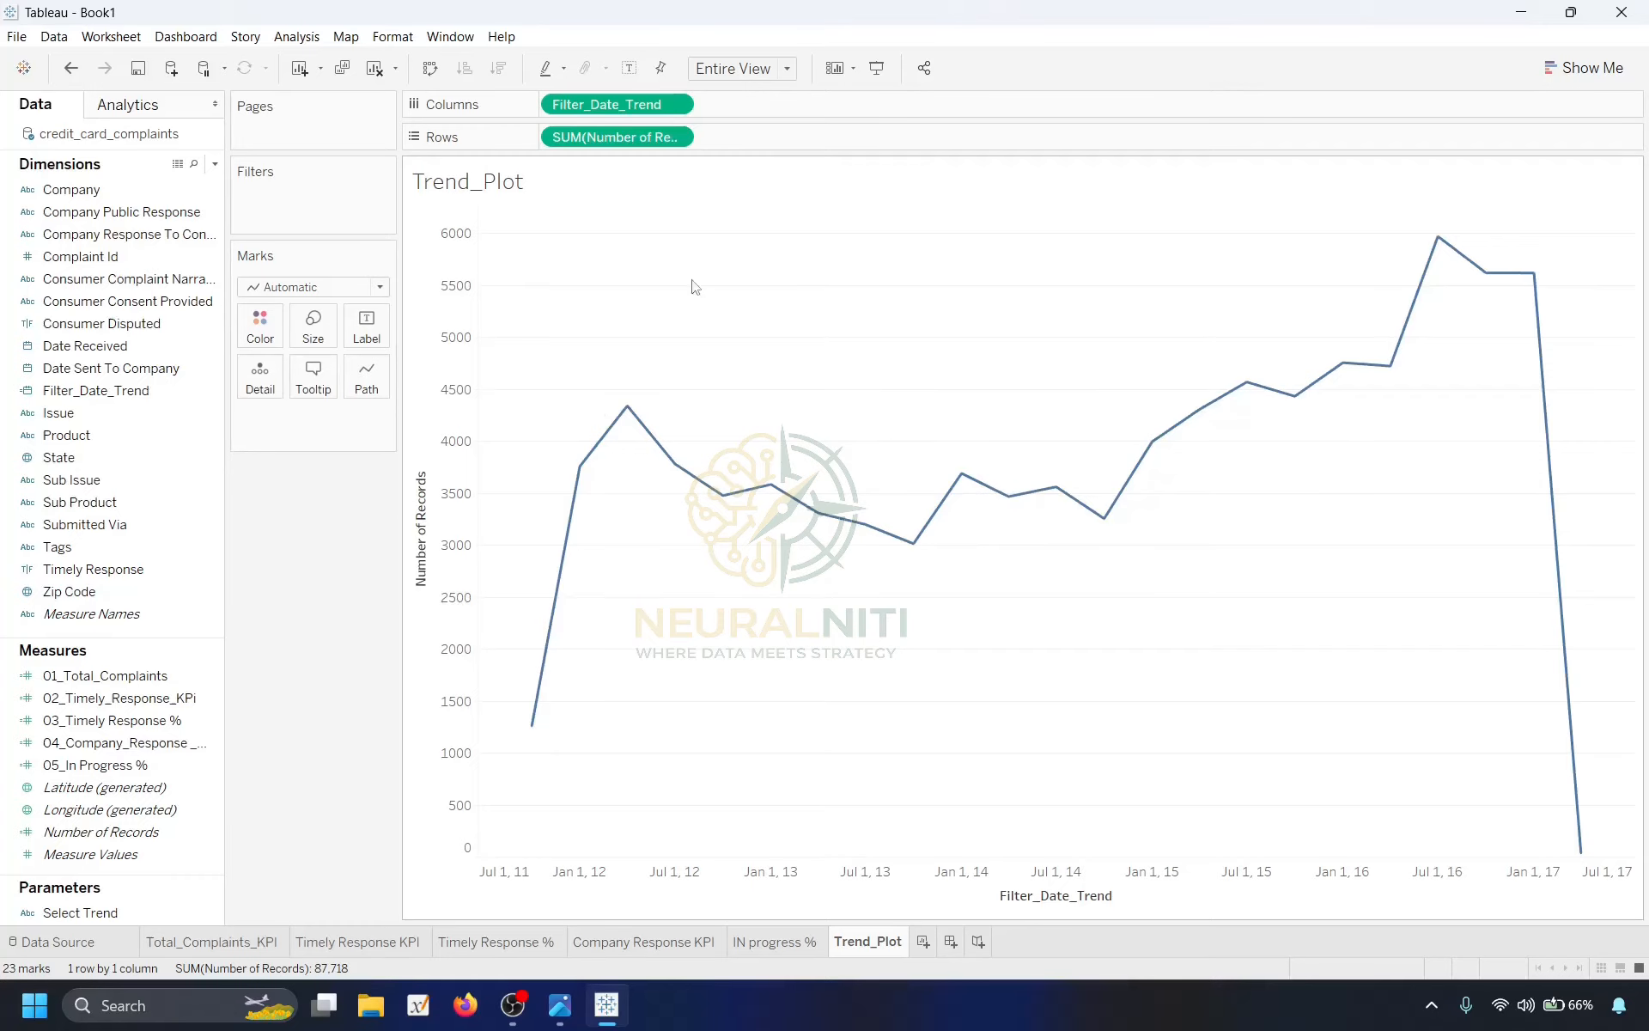
Duplicate SUM(Number of Records) on Rows and combine both copies in a dual-axis chart with synchronized axes.
{"action": "mouse_move", "coordinate": [601, 444]}
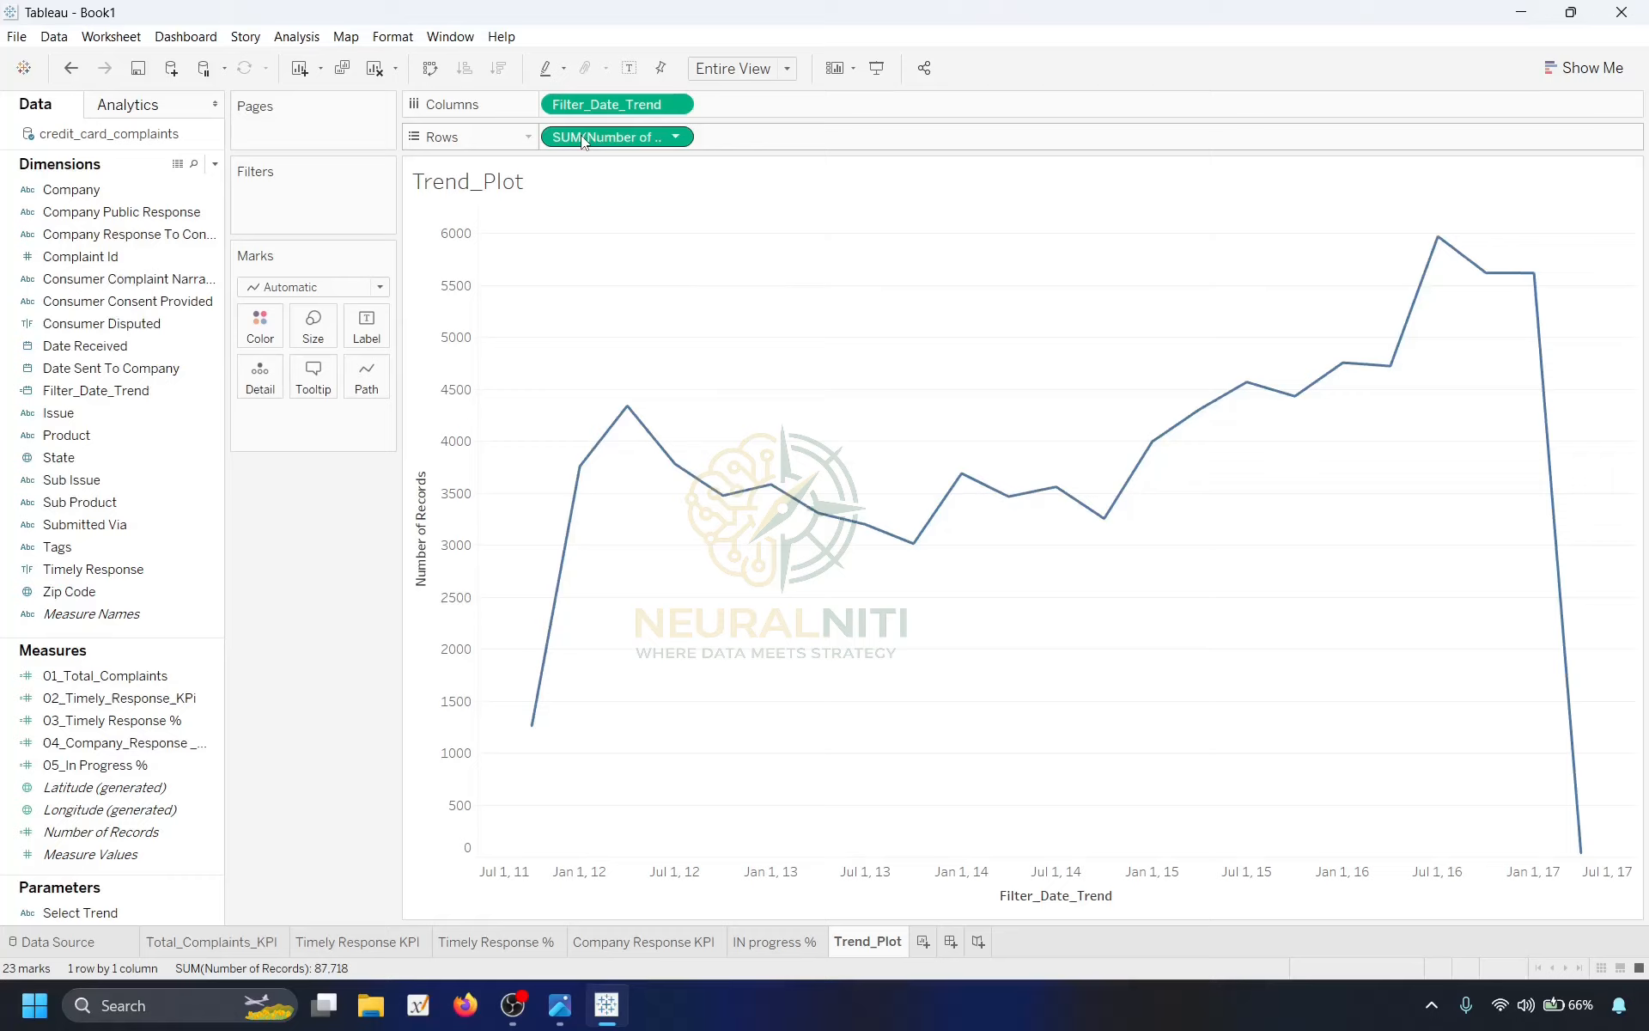
{"action": "left_click_drag", "start_coordinate": [584, 139], "coordinate": [773, 136]}
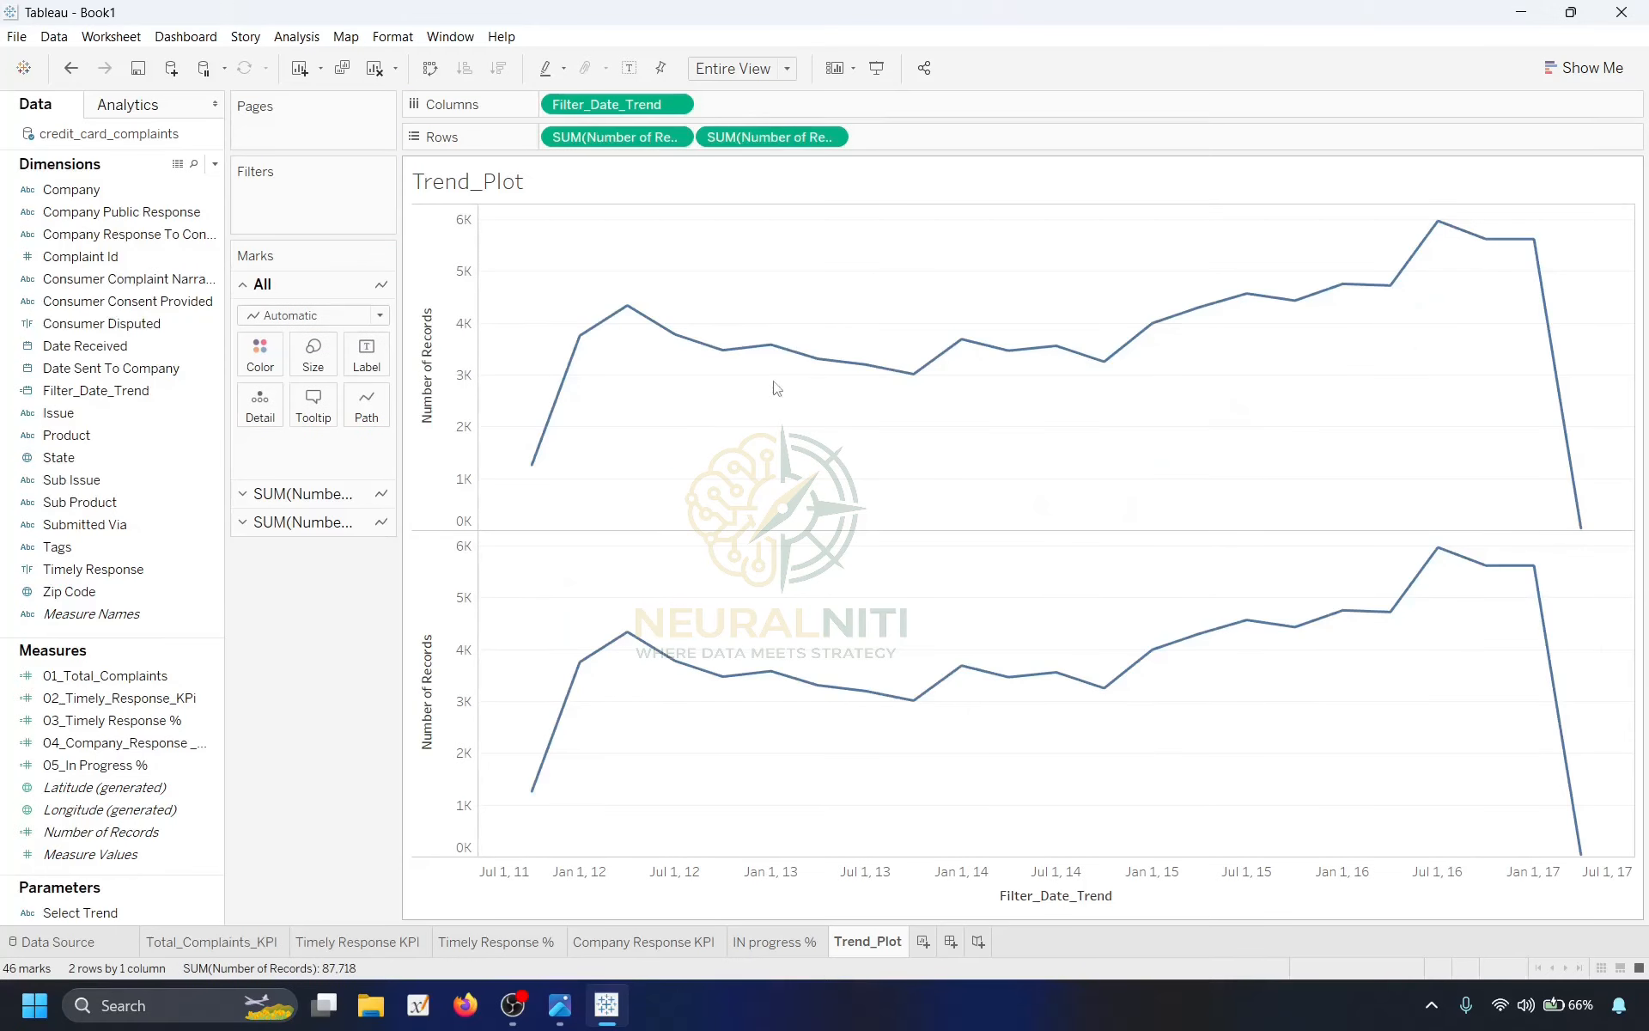
{"action": "left_click", "coordinate": [830, 137]}
{"action": "left_click", "coordinate": [801, 486]}
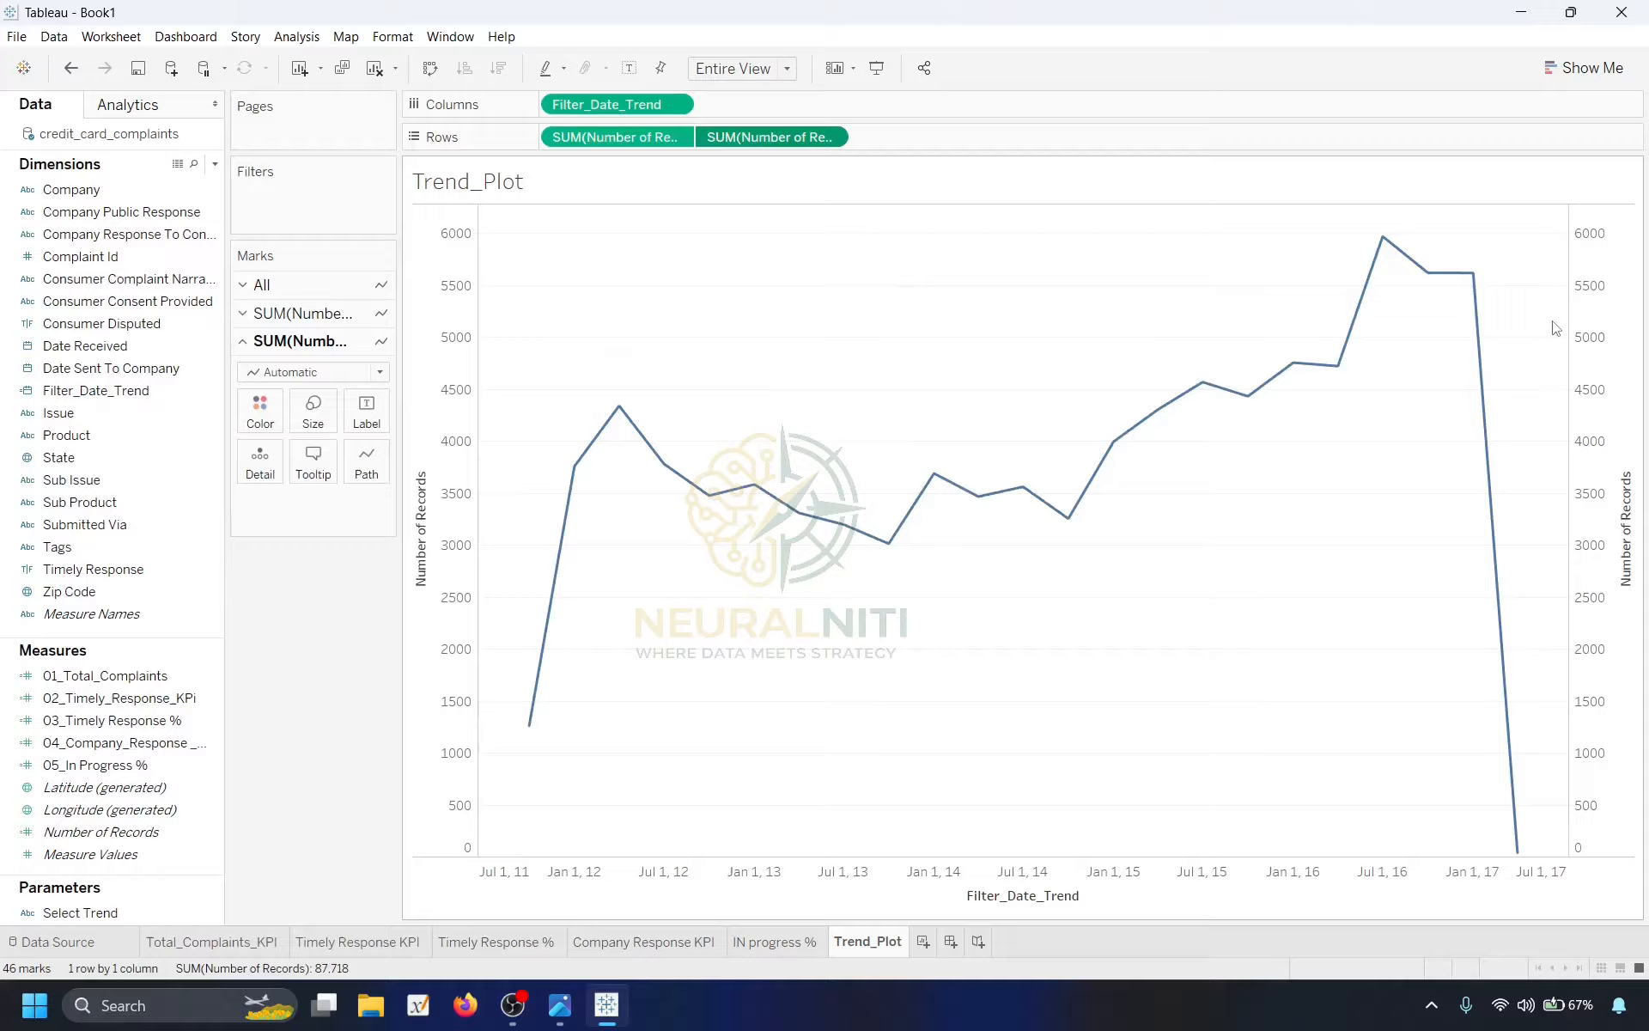
{"action": "right_click", "coordinate": [1580, 302]}
{"action": "left_click", "coordinate": [1555, 412]}
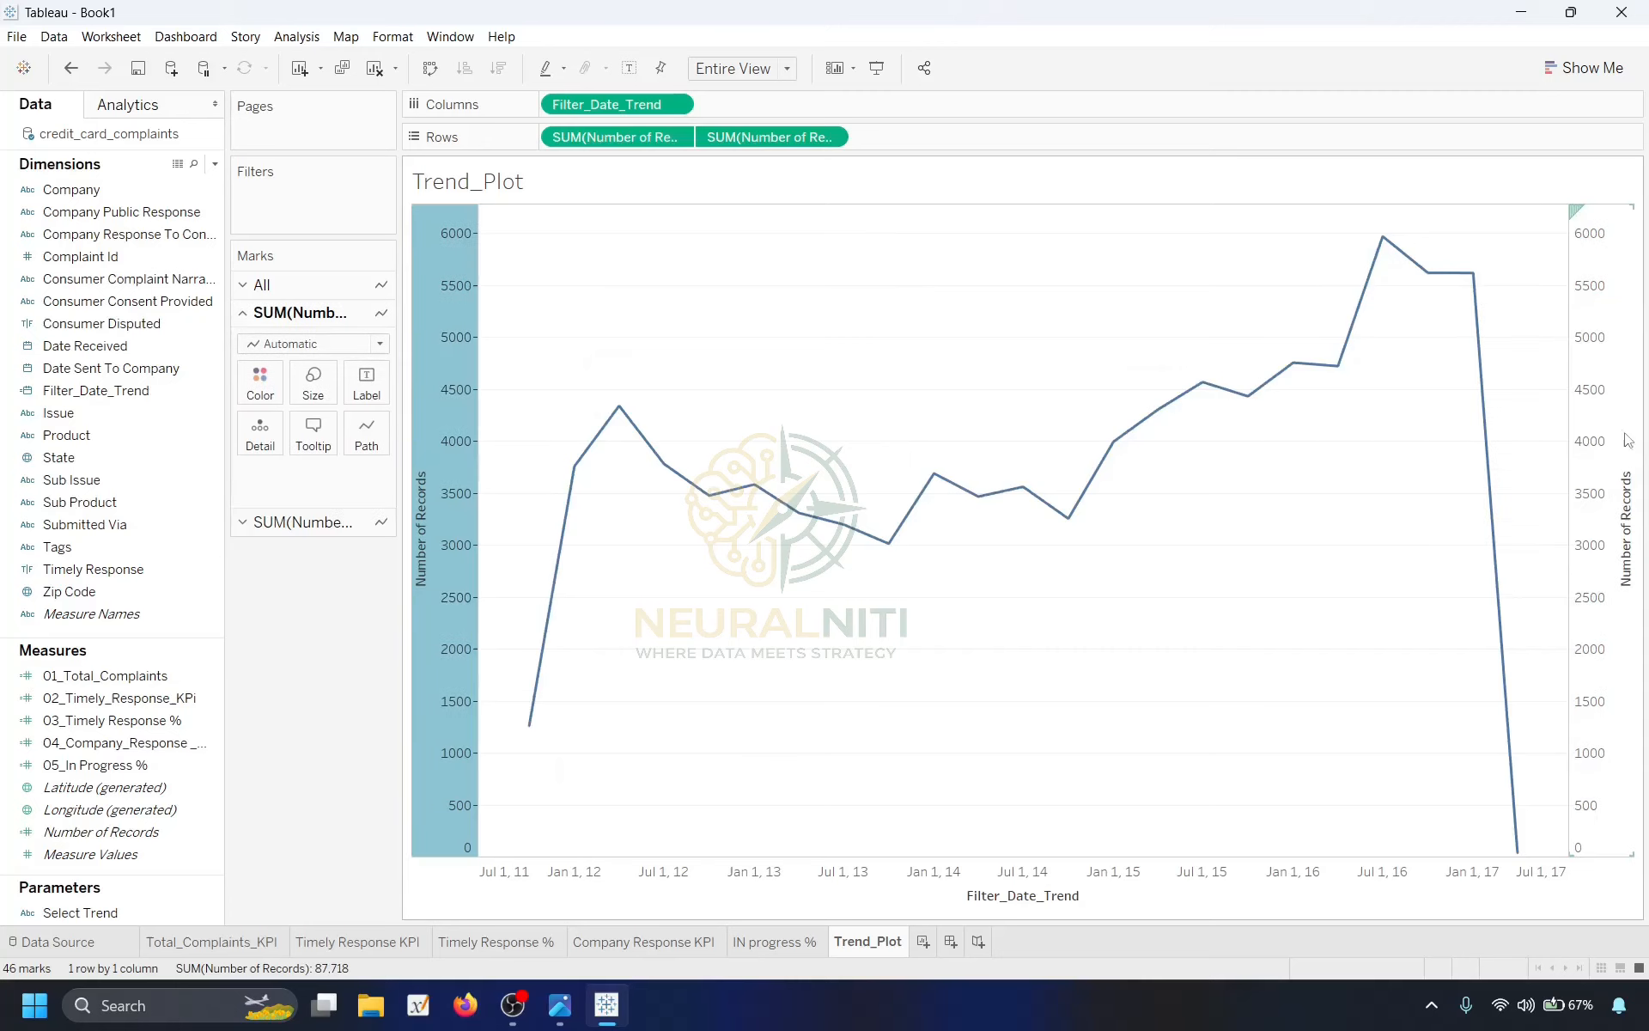
Hide the Number of Records axis headers and change the first SUM(Number of Records) marks to Area.
{"action": "right_click", "coordinate": [440, 400]}
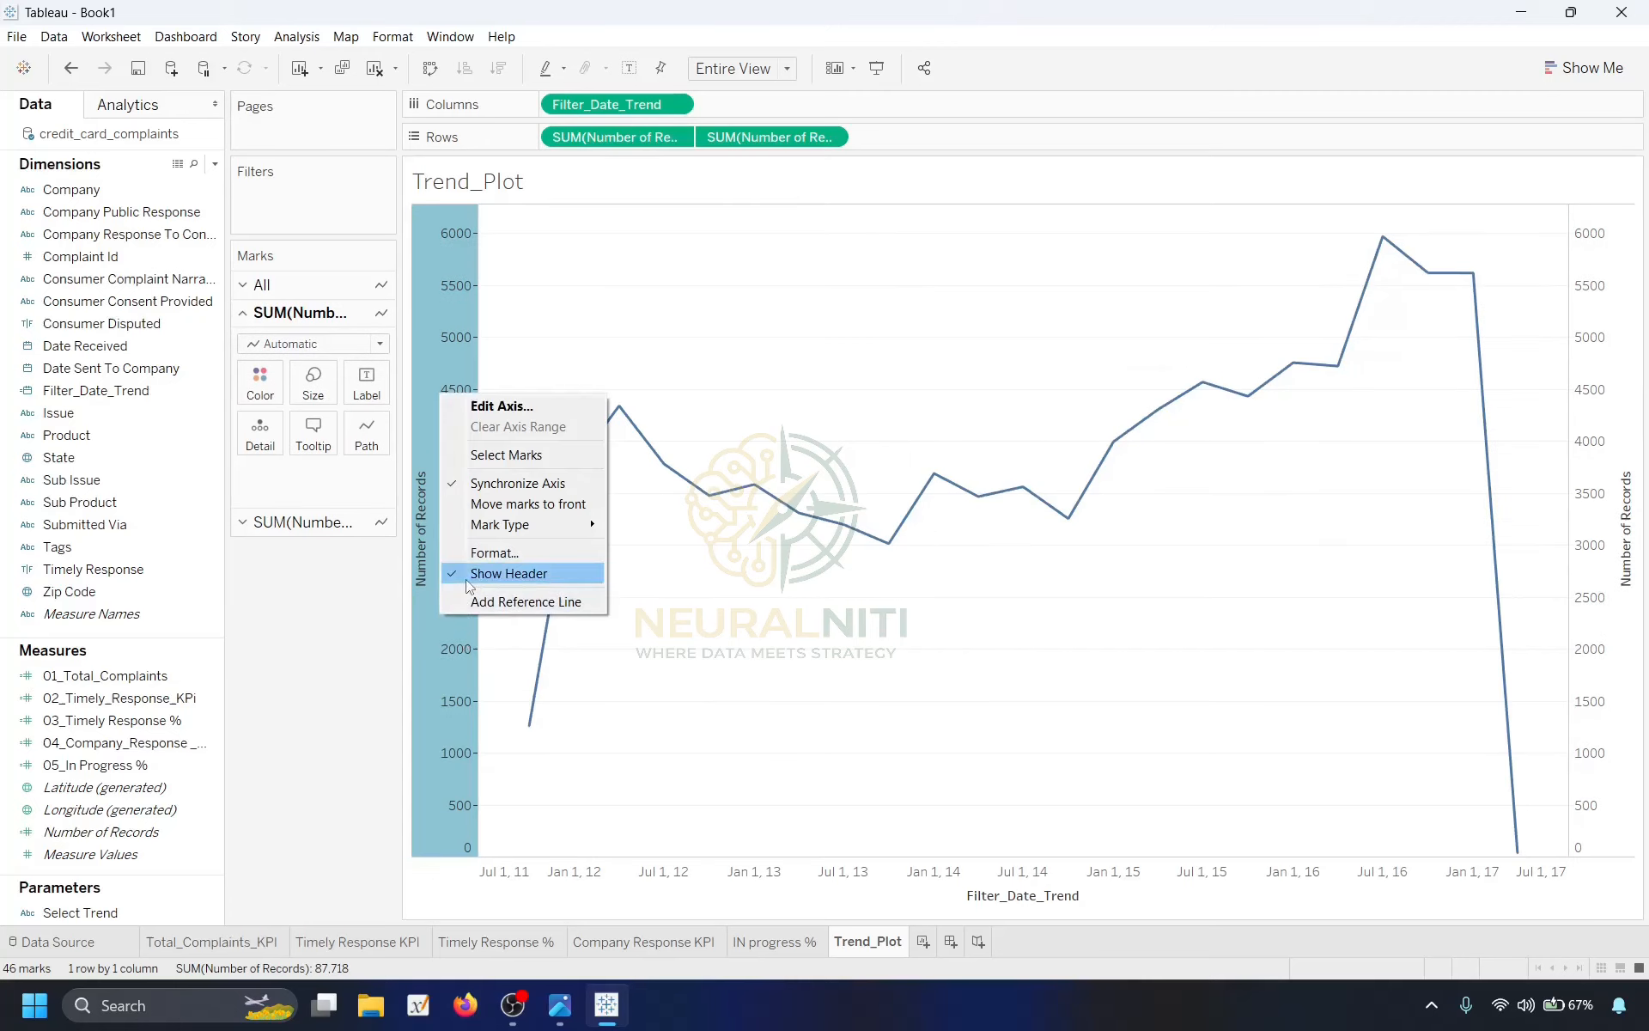
{"action": "left_click", "coordinate": [496, 572]}
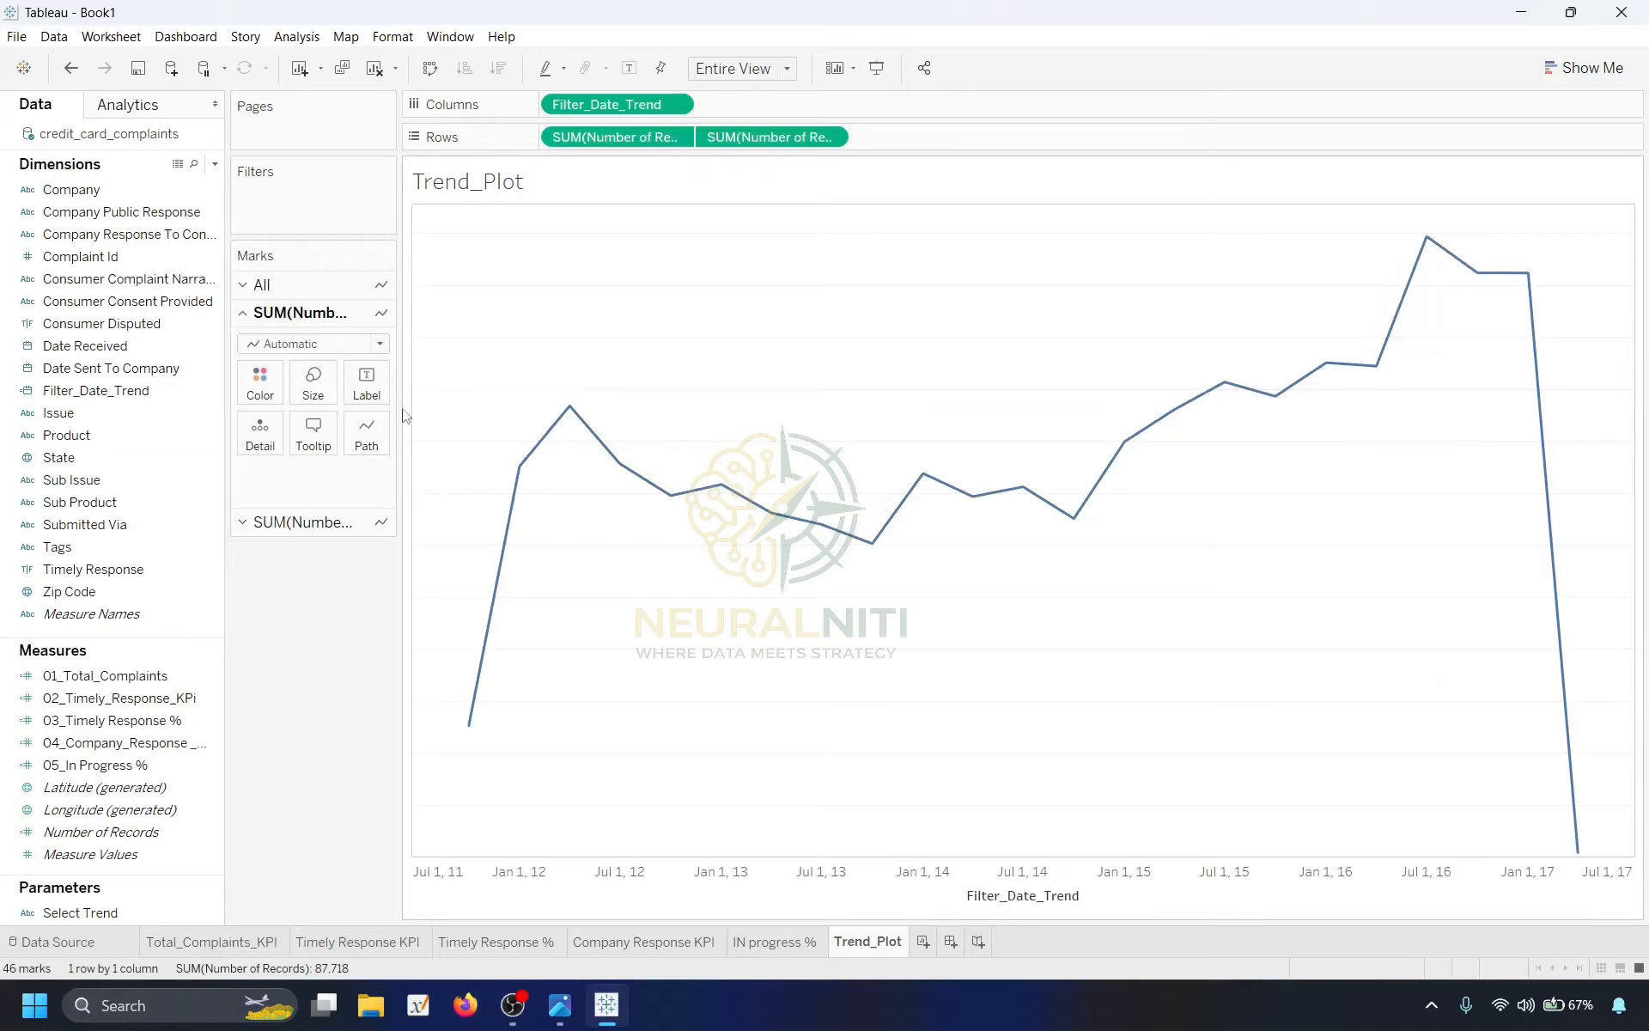
{"action": "left_click", "coordinate": [262, 285]}
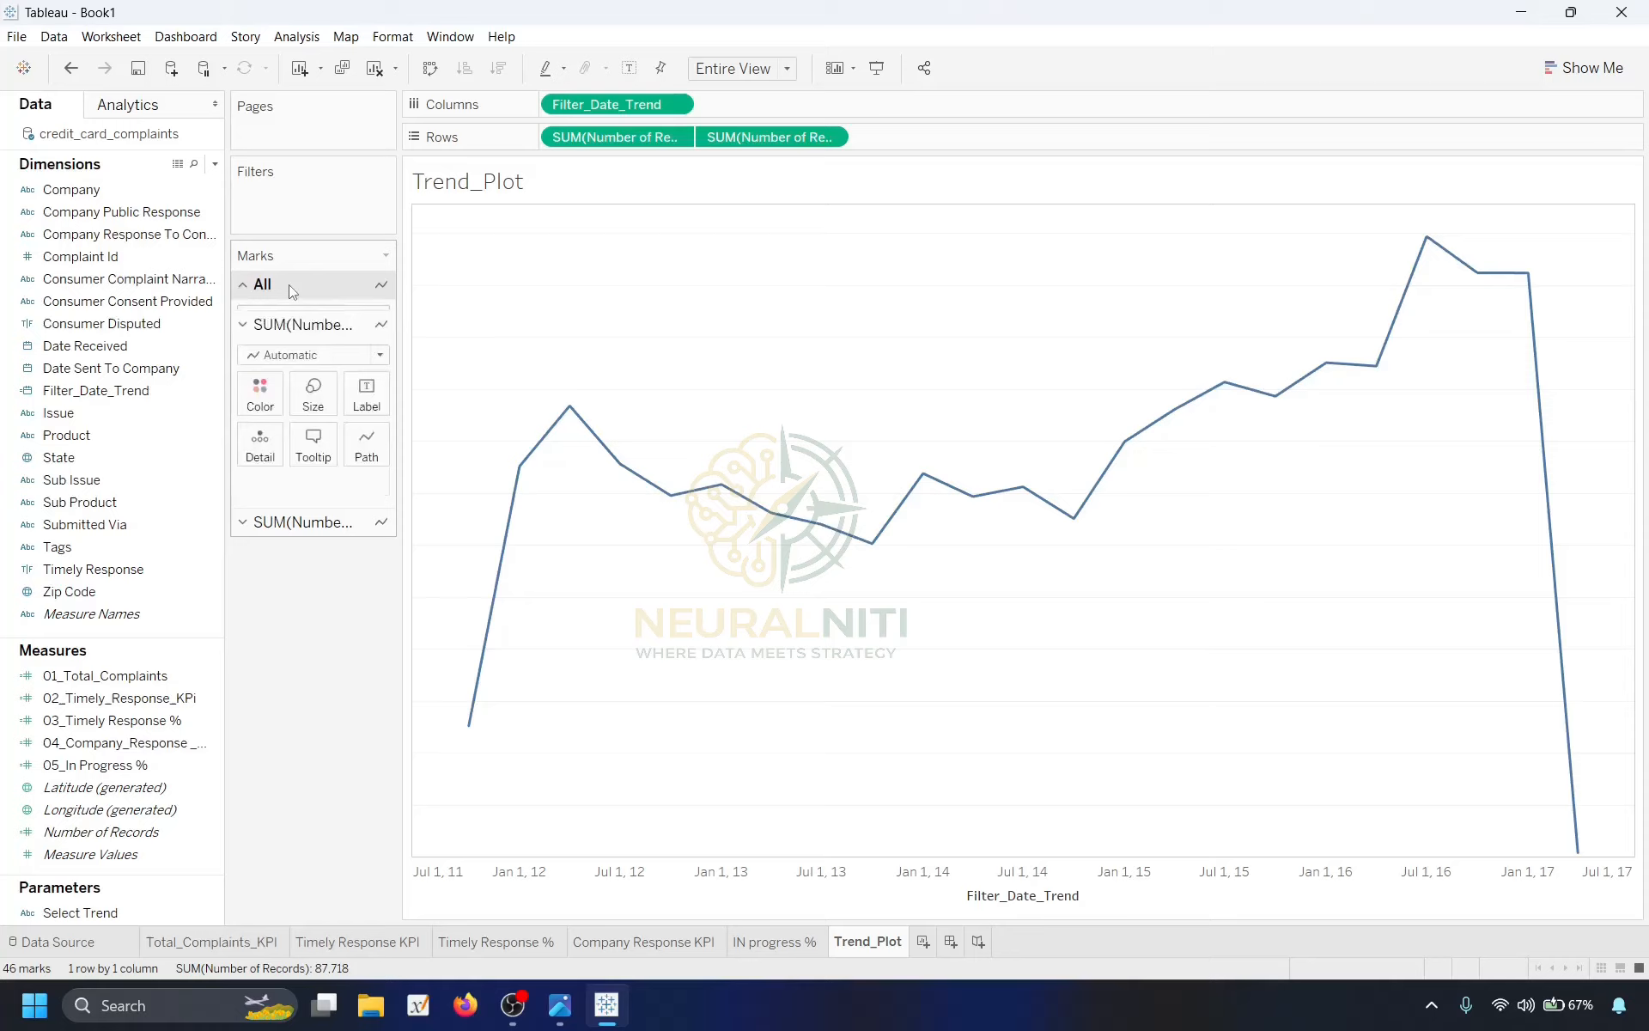
{"action": "left_click", "coordinate": [268, 498]}
{"action": "left_click", "coordinate": [294, 523]}
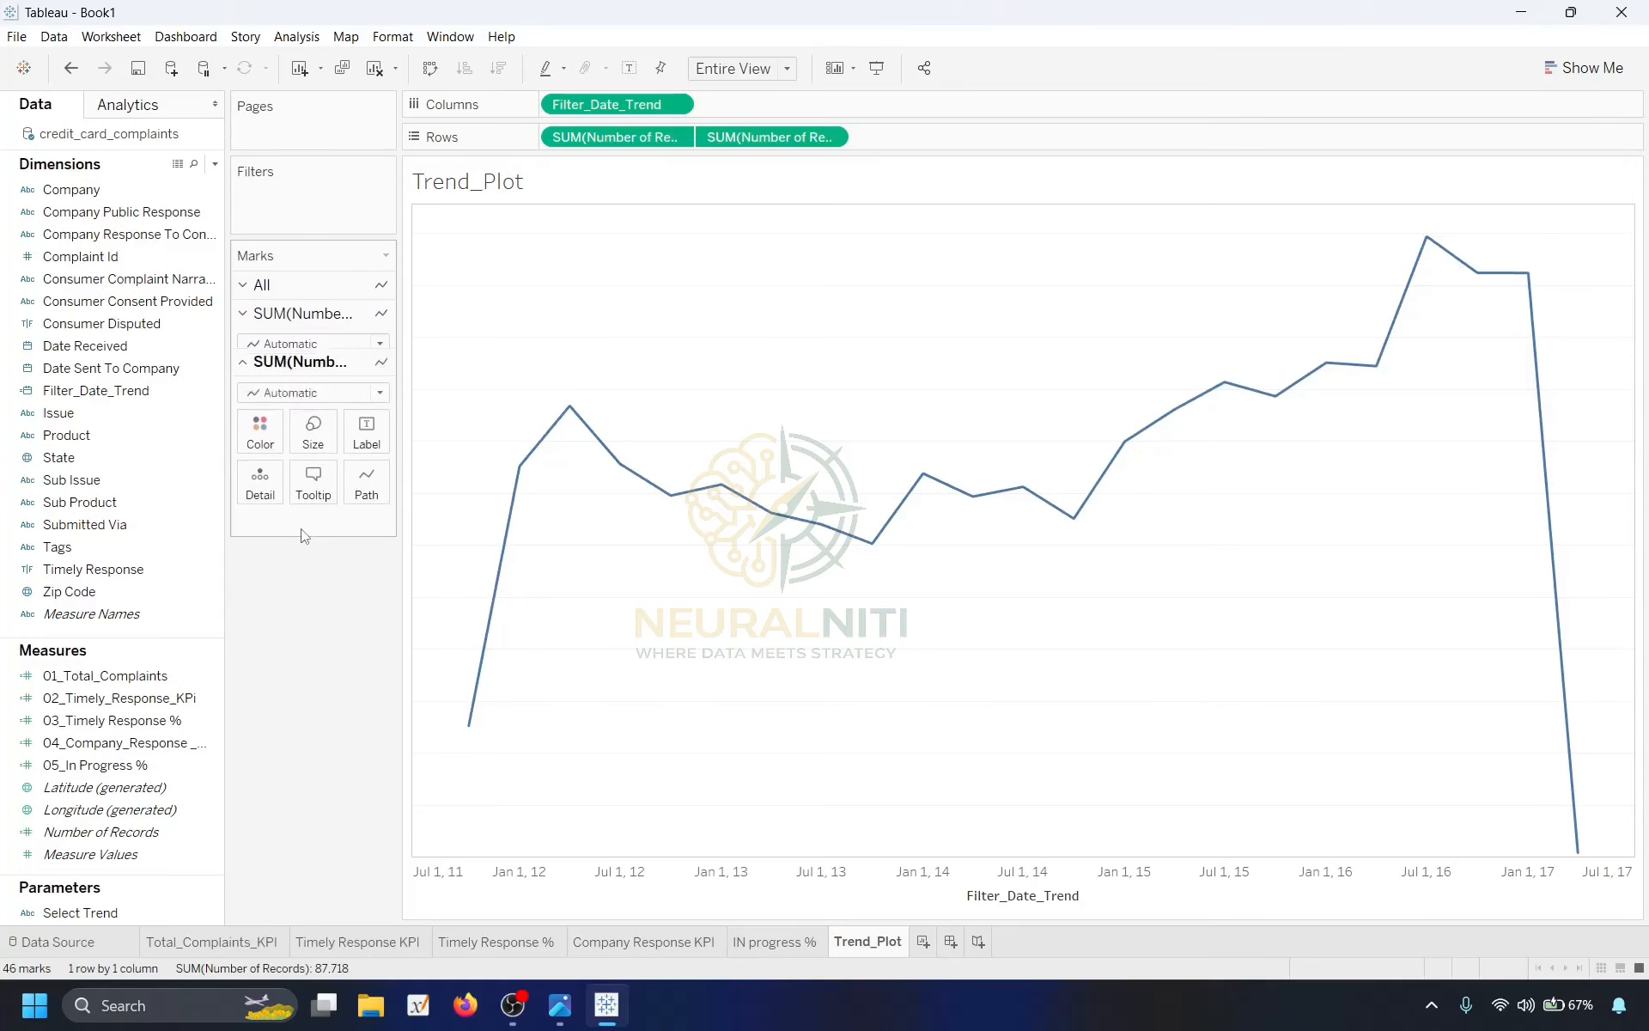
{"action": "left_click", "coordinate": [292, 313]}
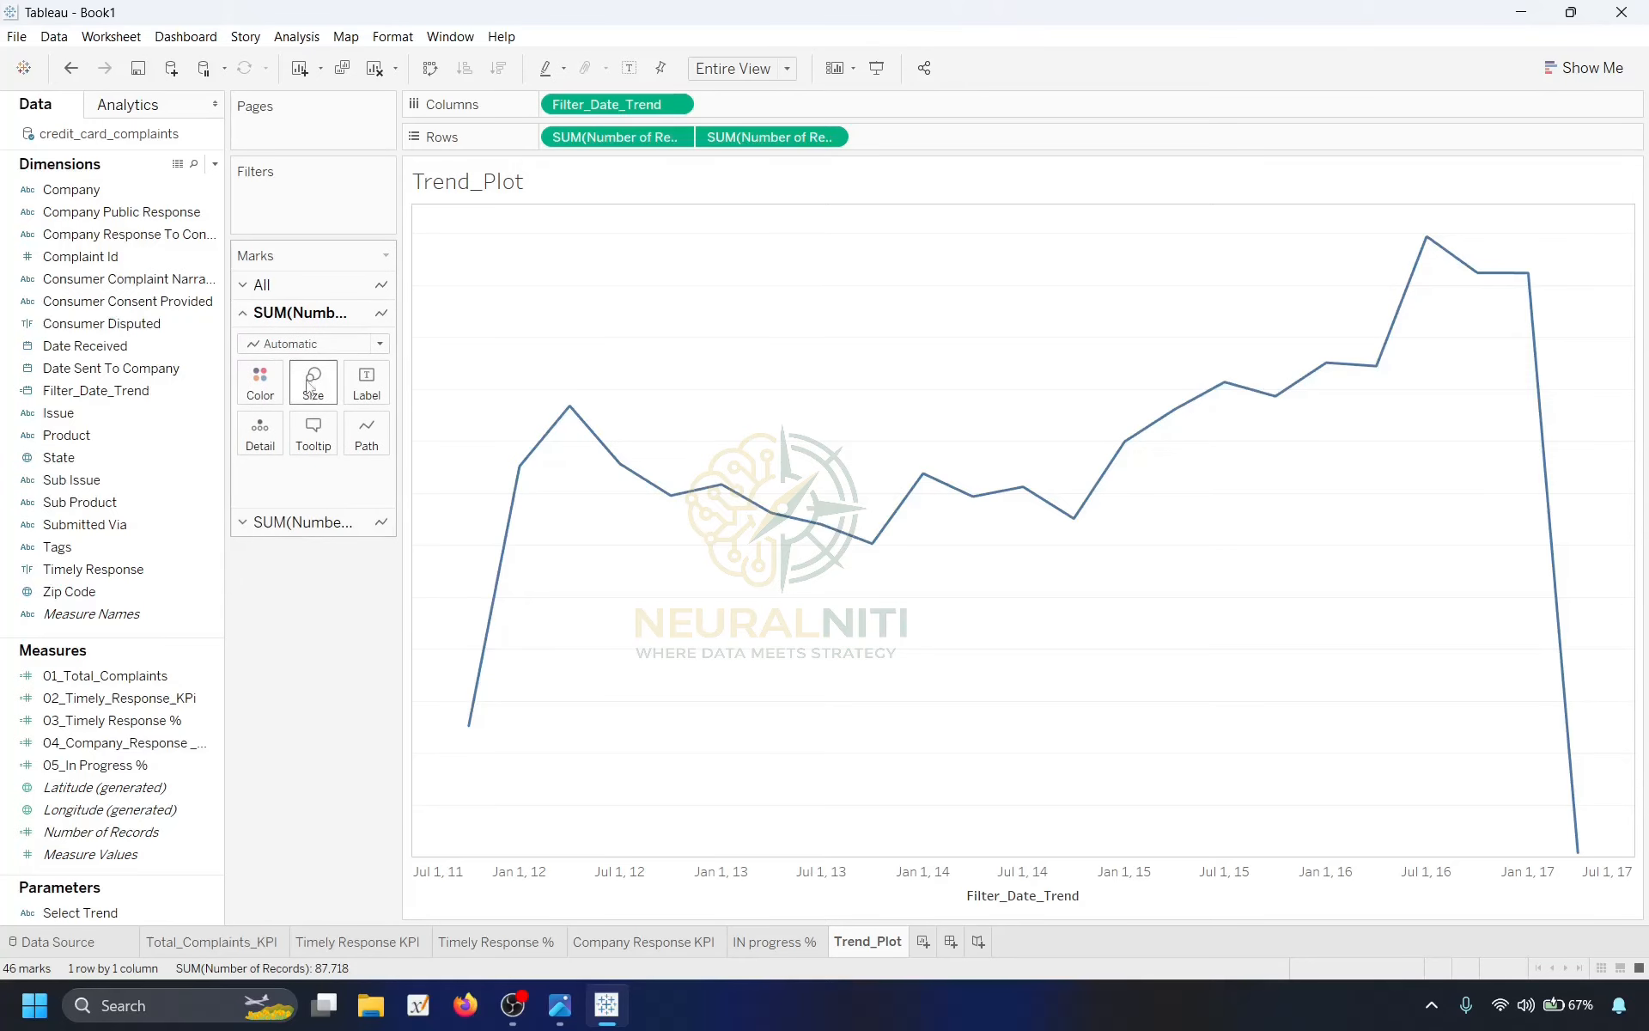
{"action": "left_click", "coordinate": [288, 346]}
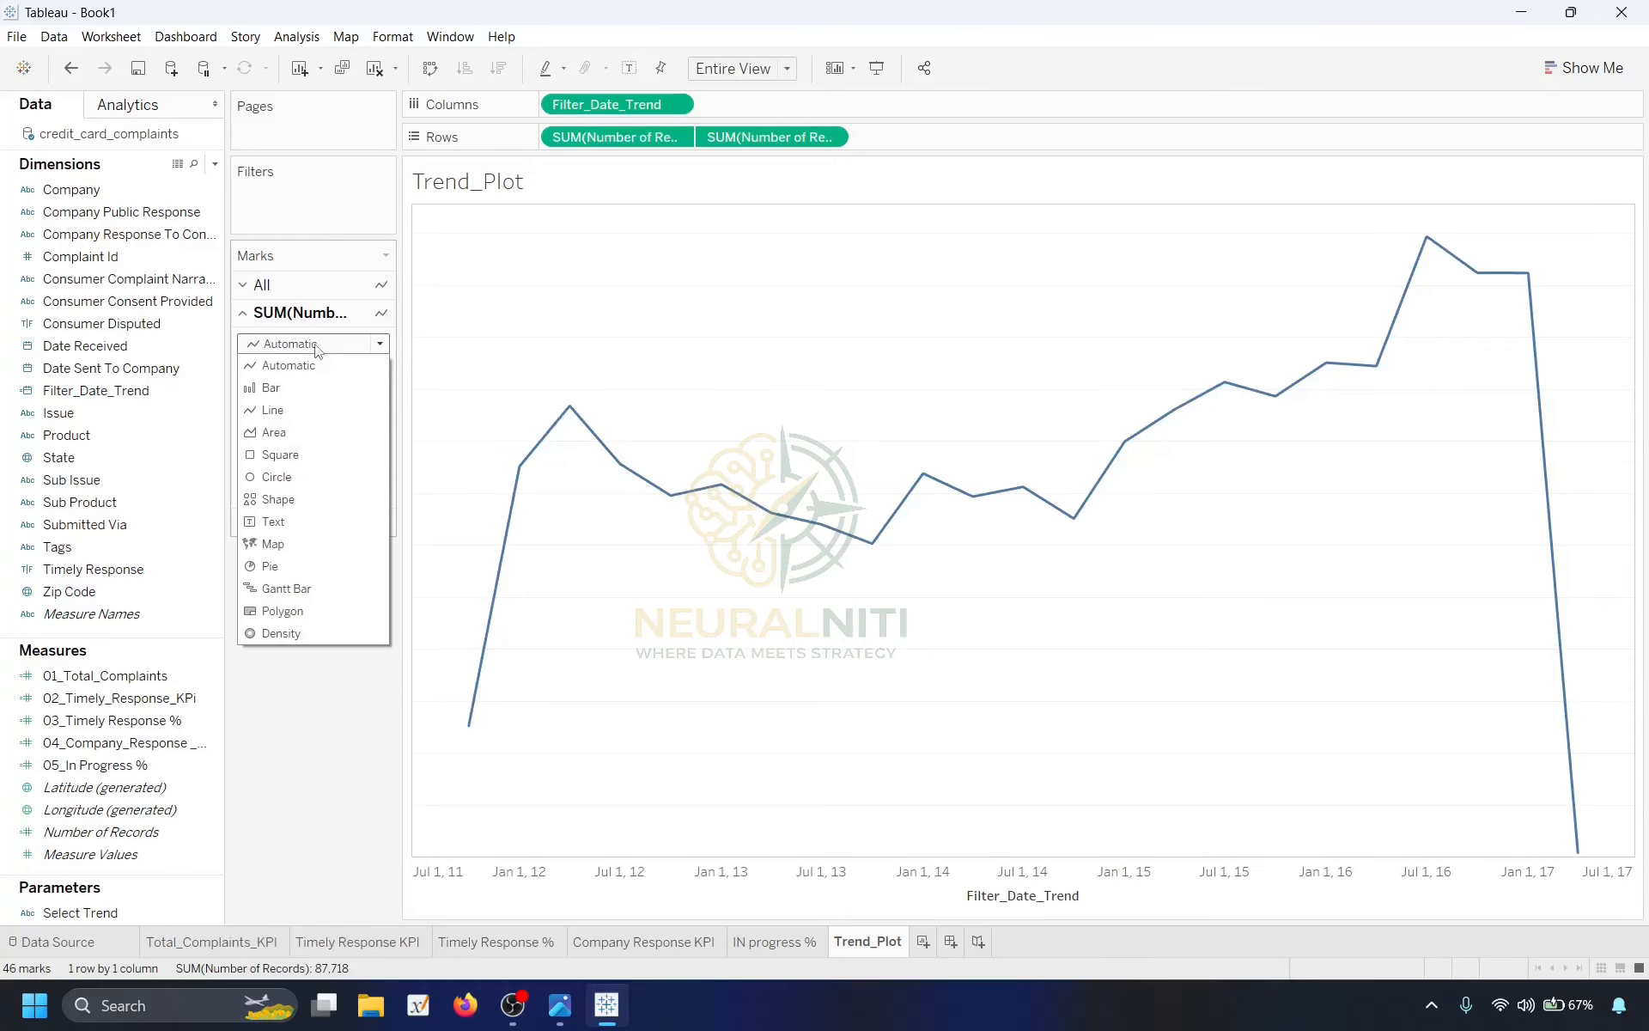
{"action": "left_click", "coordinate": [296, 438]}
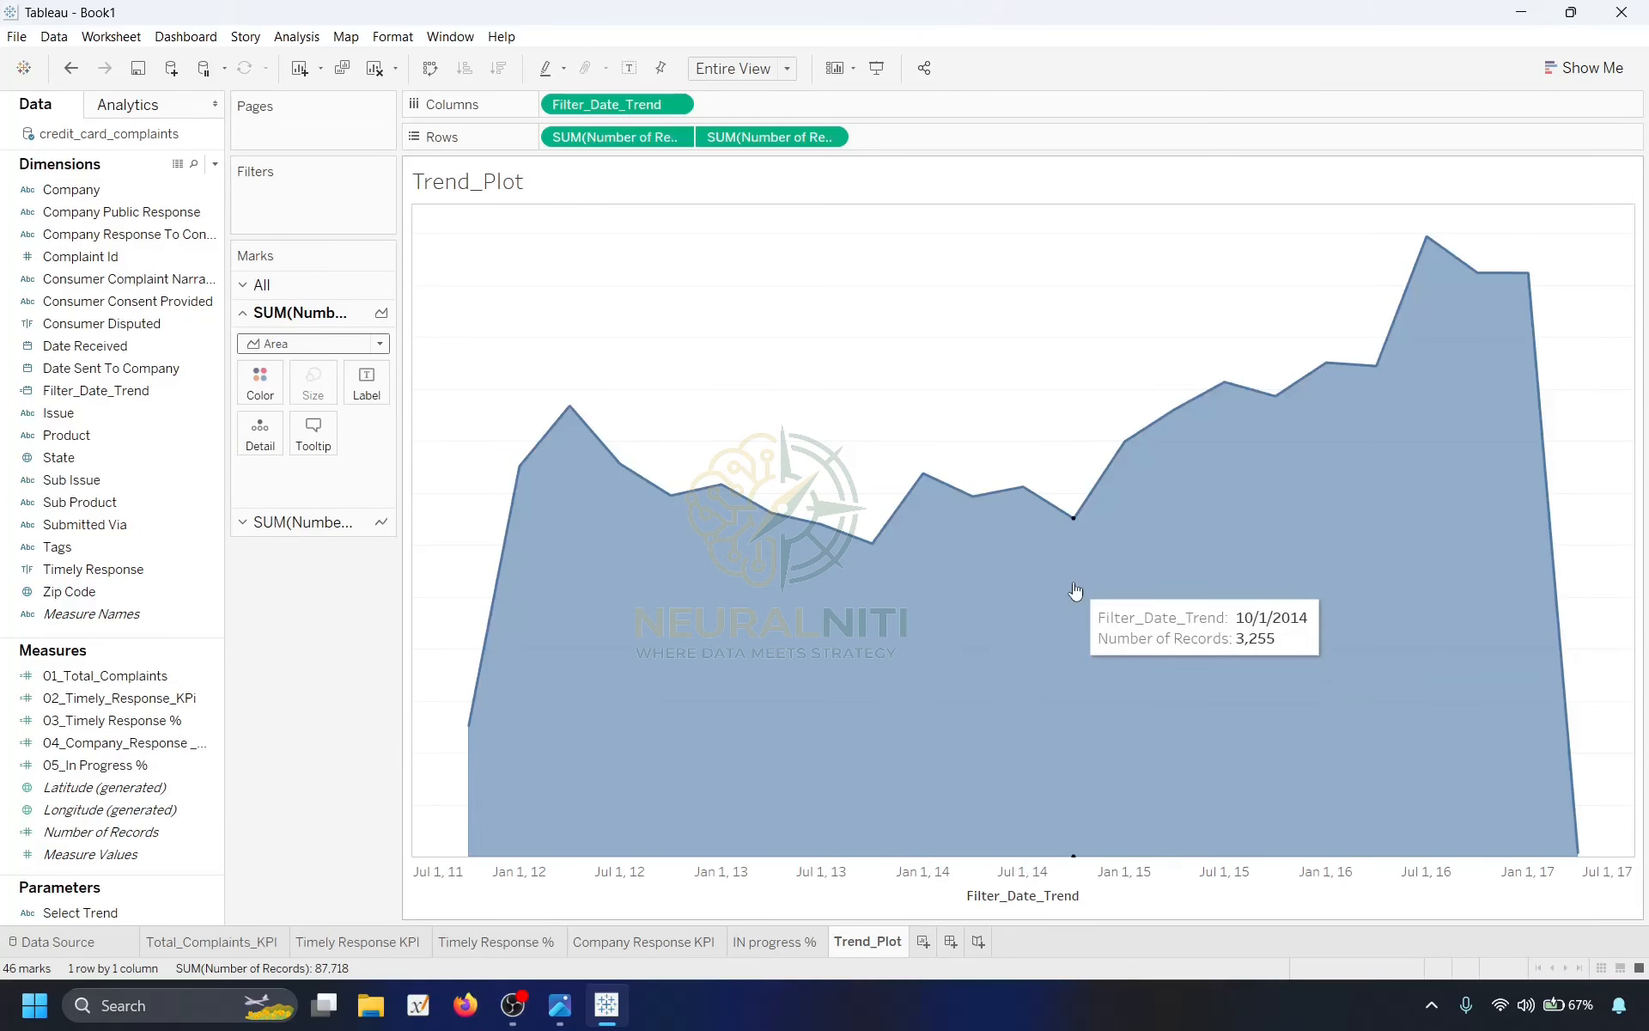
Color the area marks of the first SUM(Number of Records) light gray.
{"action": "left_click", "coordinate": [258, 384]}
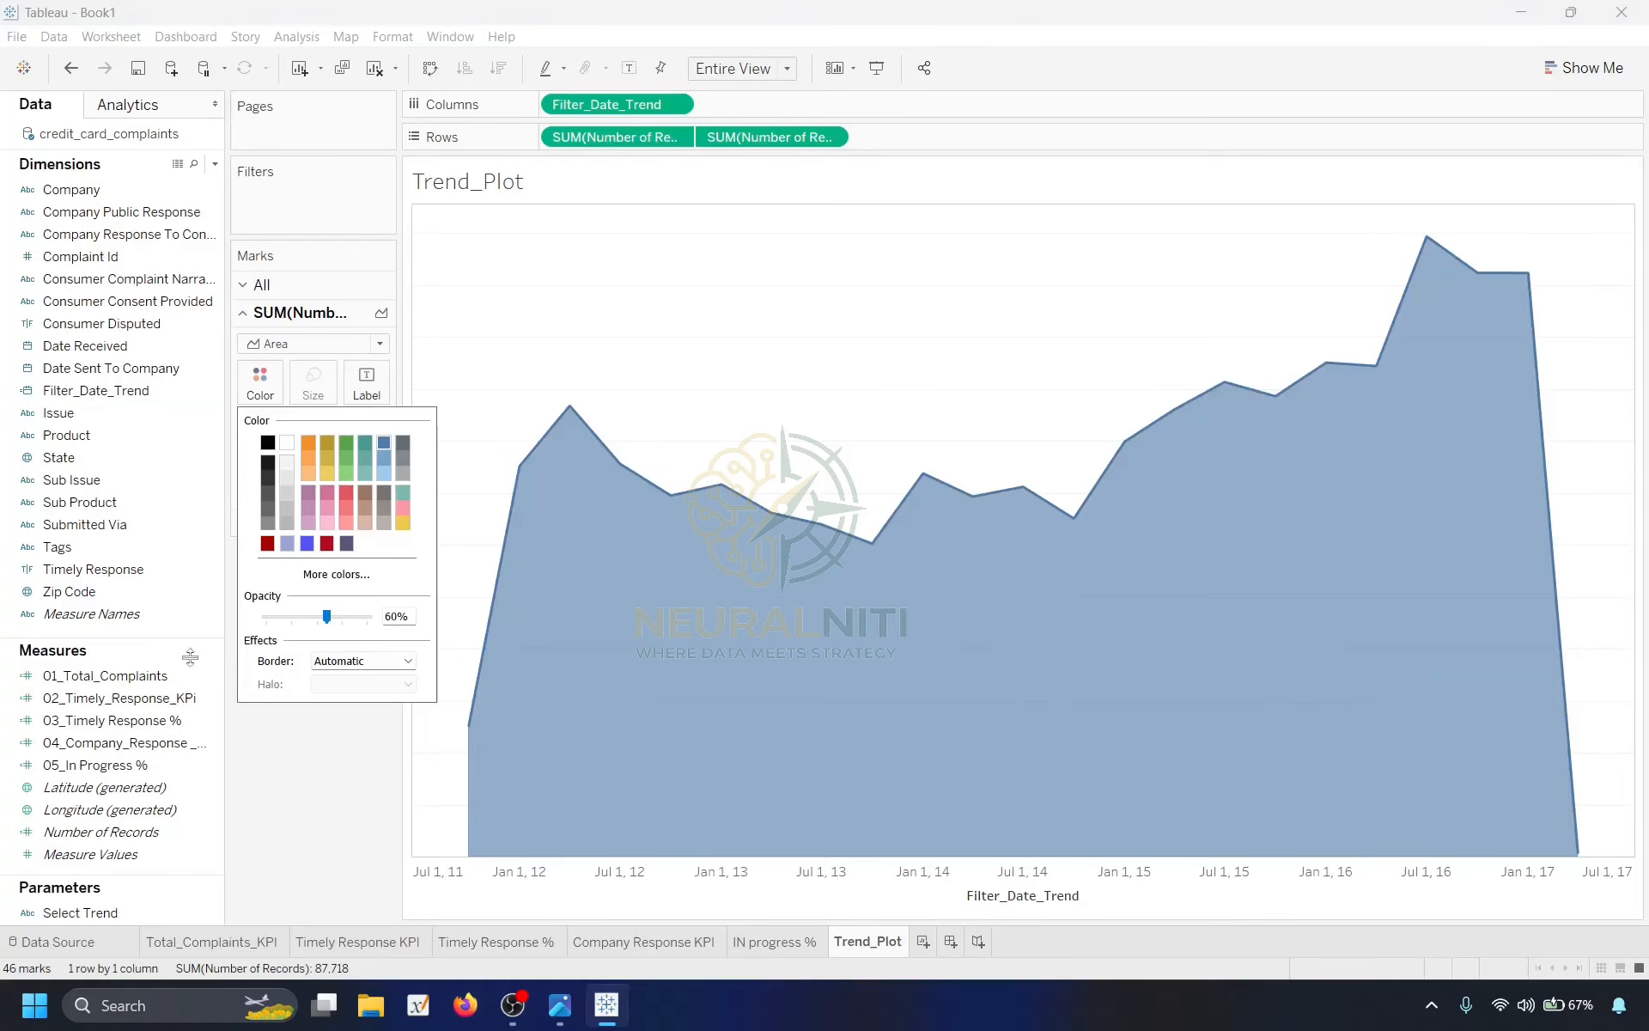
{"action": "left_click", "coordinate": [287, 526]}
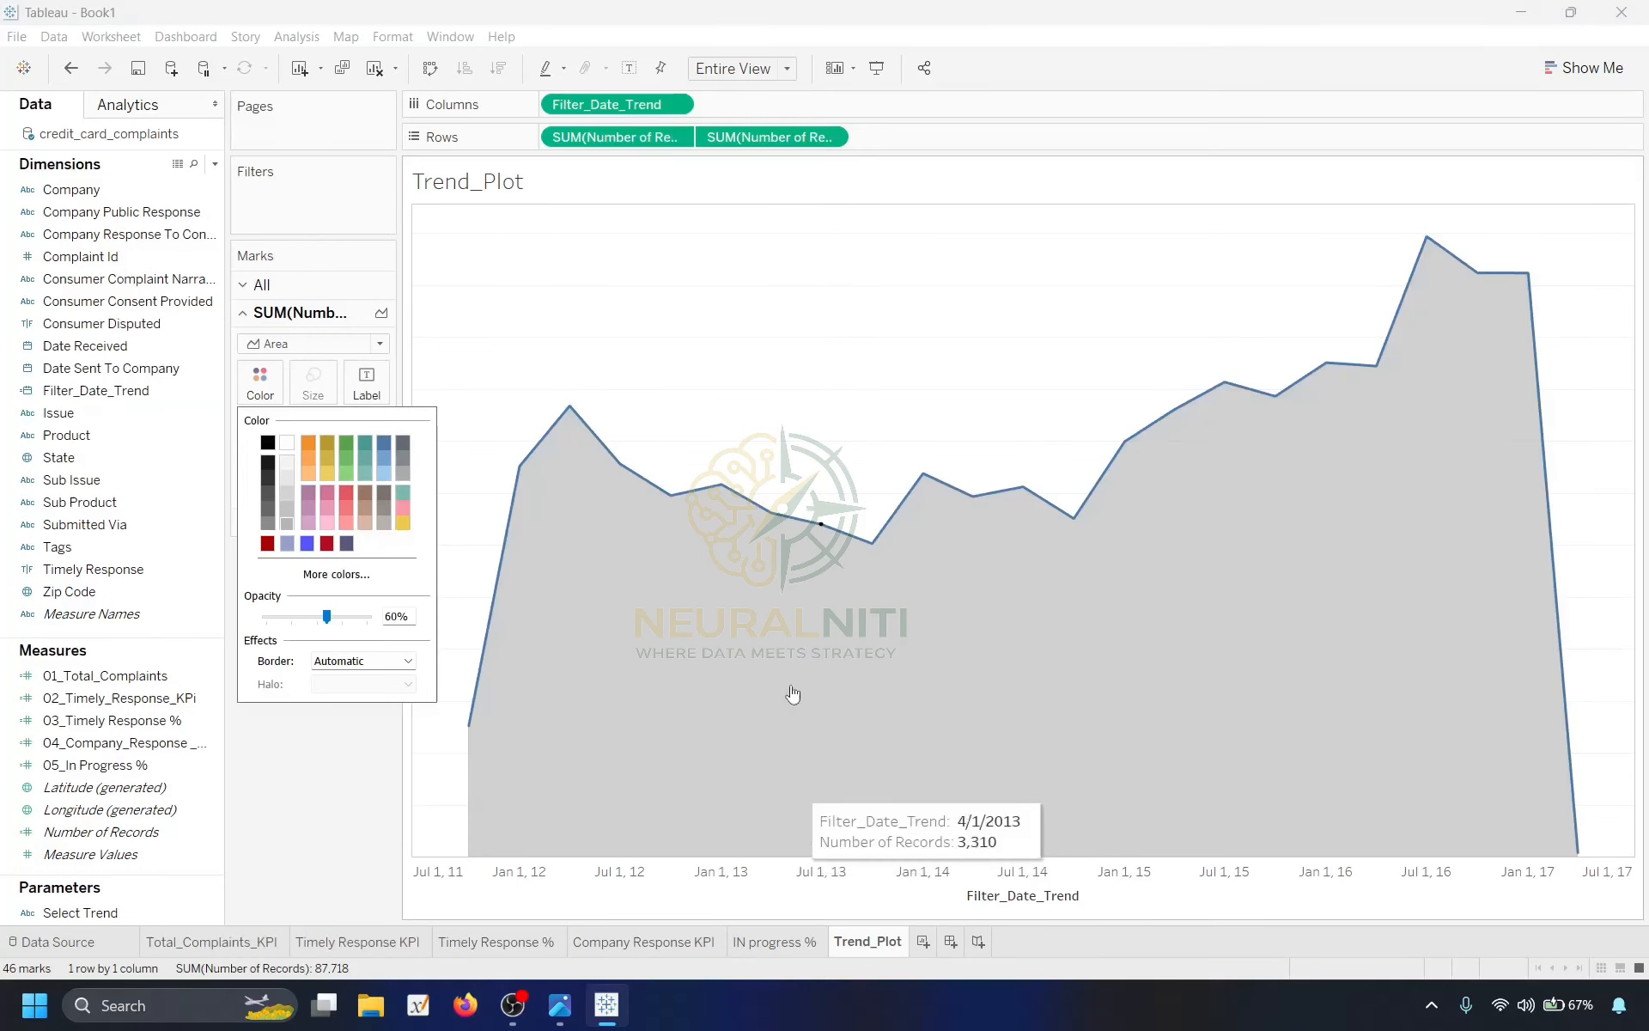
{"action": "left_click", "coordinate": [333, 809]}
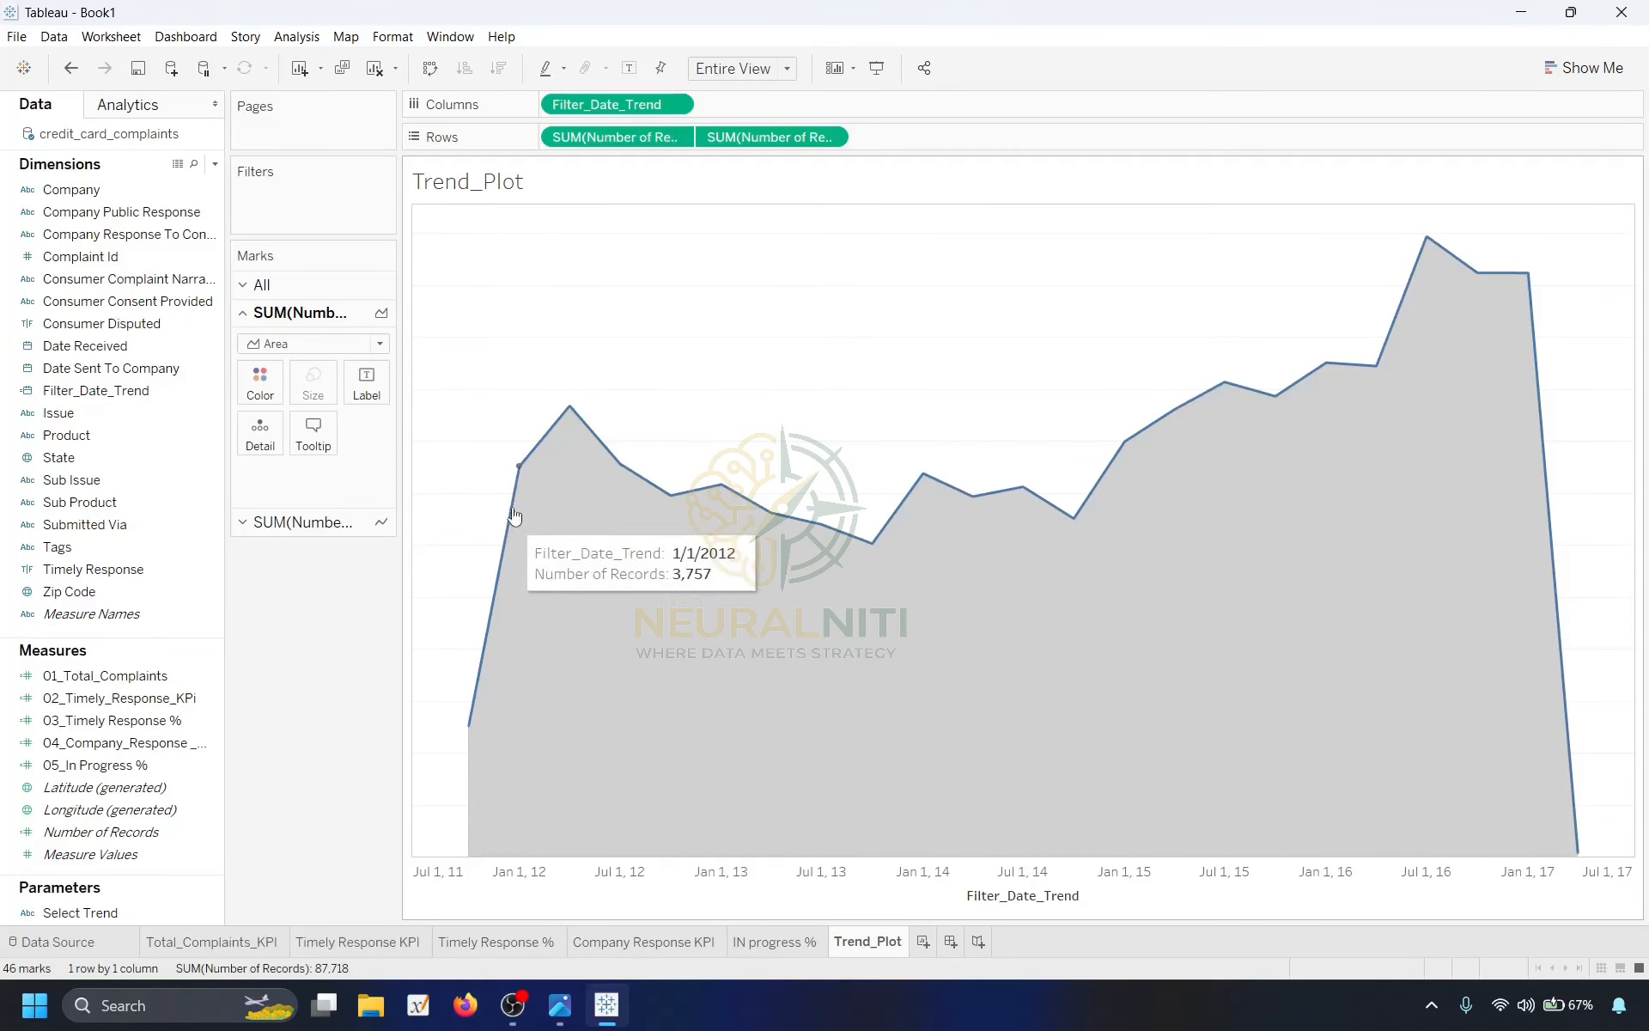
Color the line of the second SUM(Number of Records) dark red.
{"action": "left_click", "coordinate": [287, 522]}
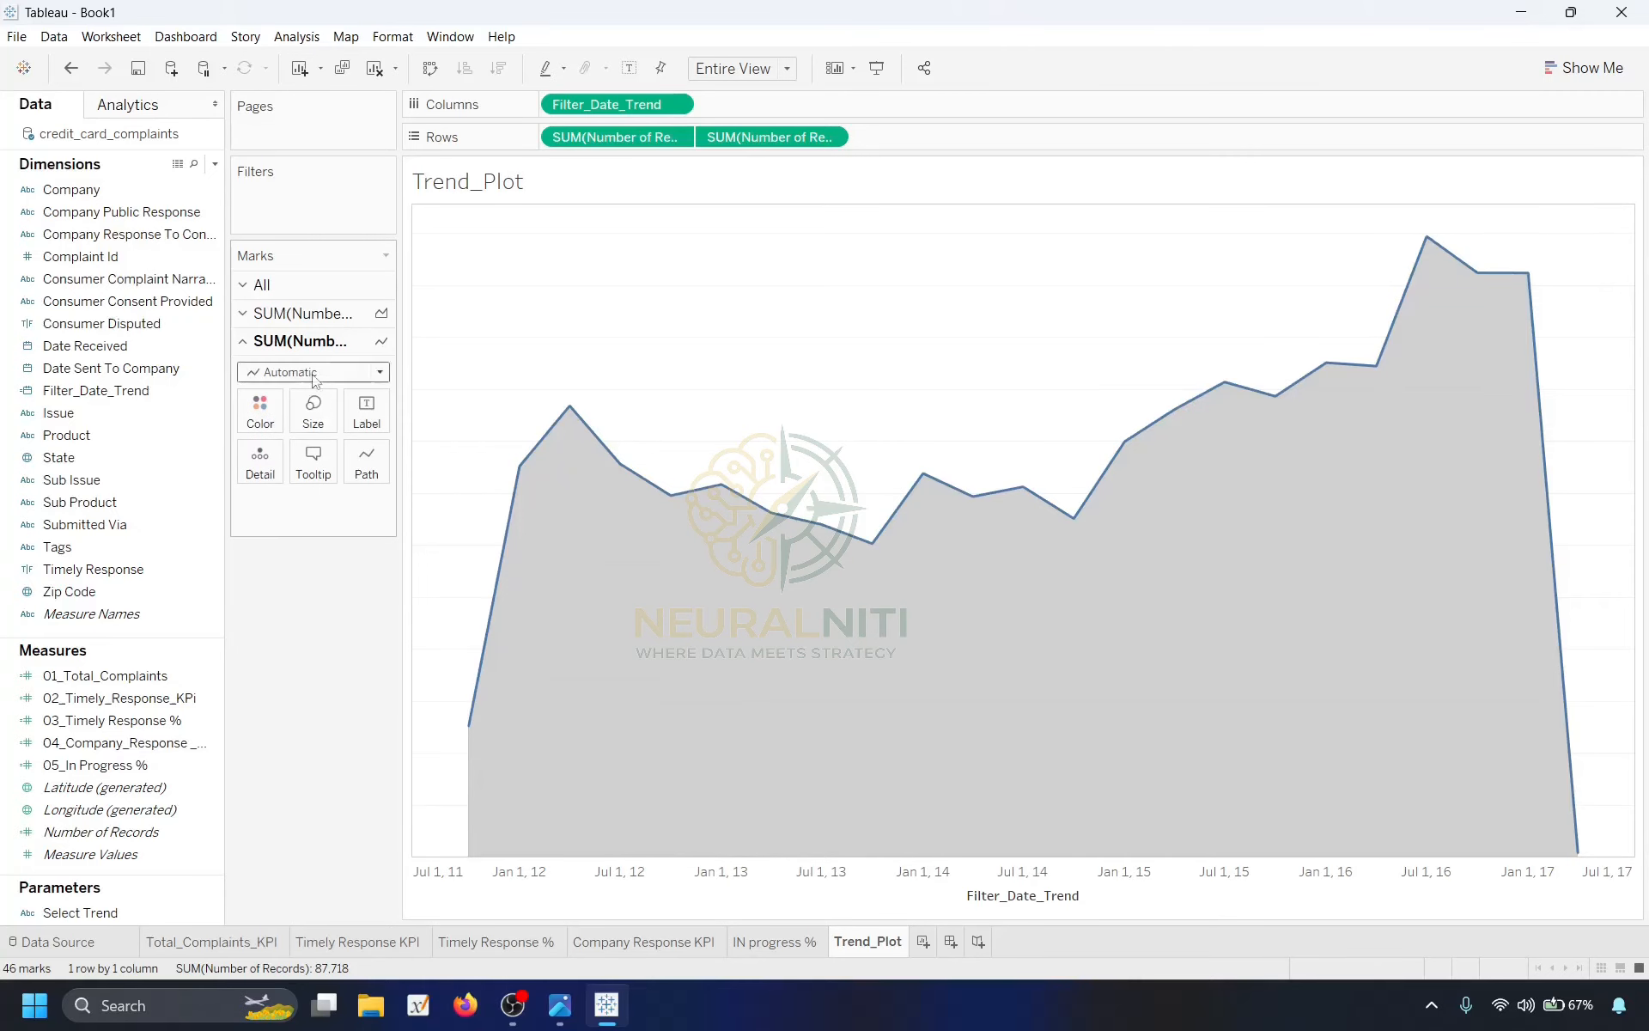
{"action": "left_click", "coordinate": [262, 424]}
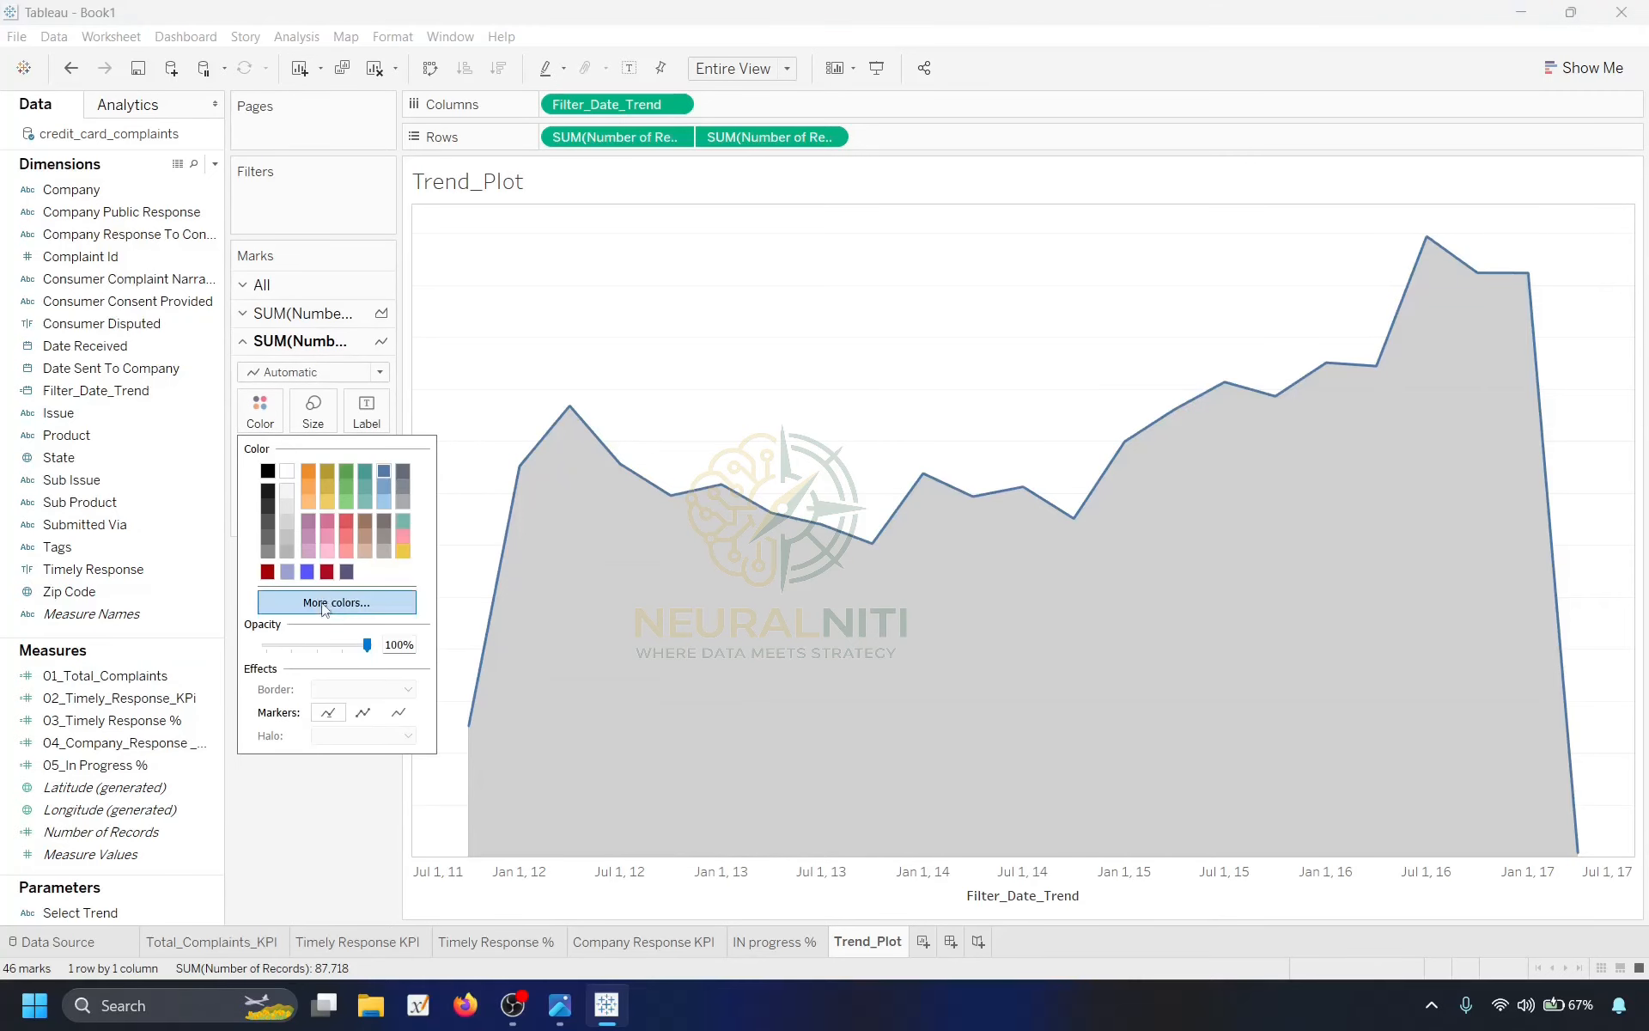
{"action": "left_click", "coordinate": [327, 571]}
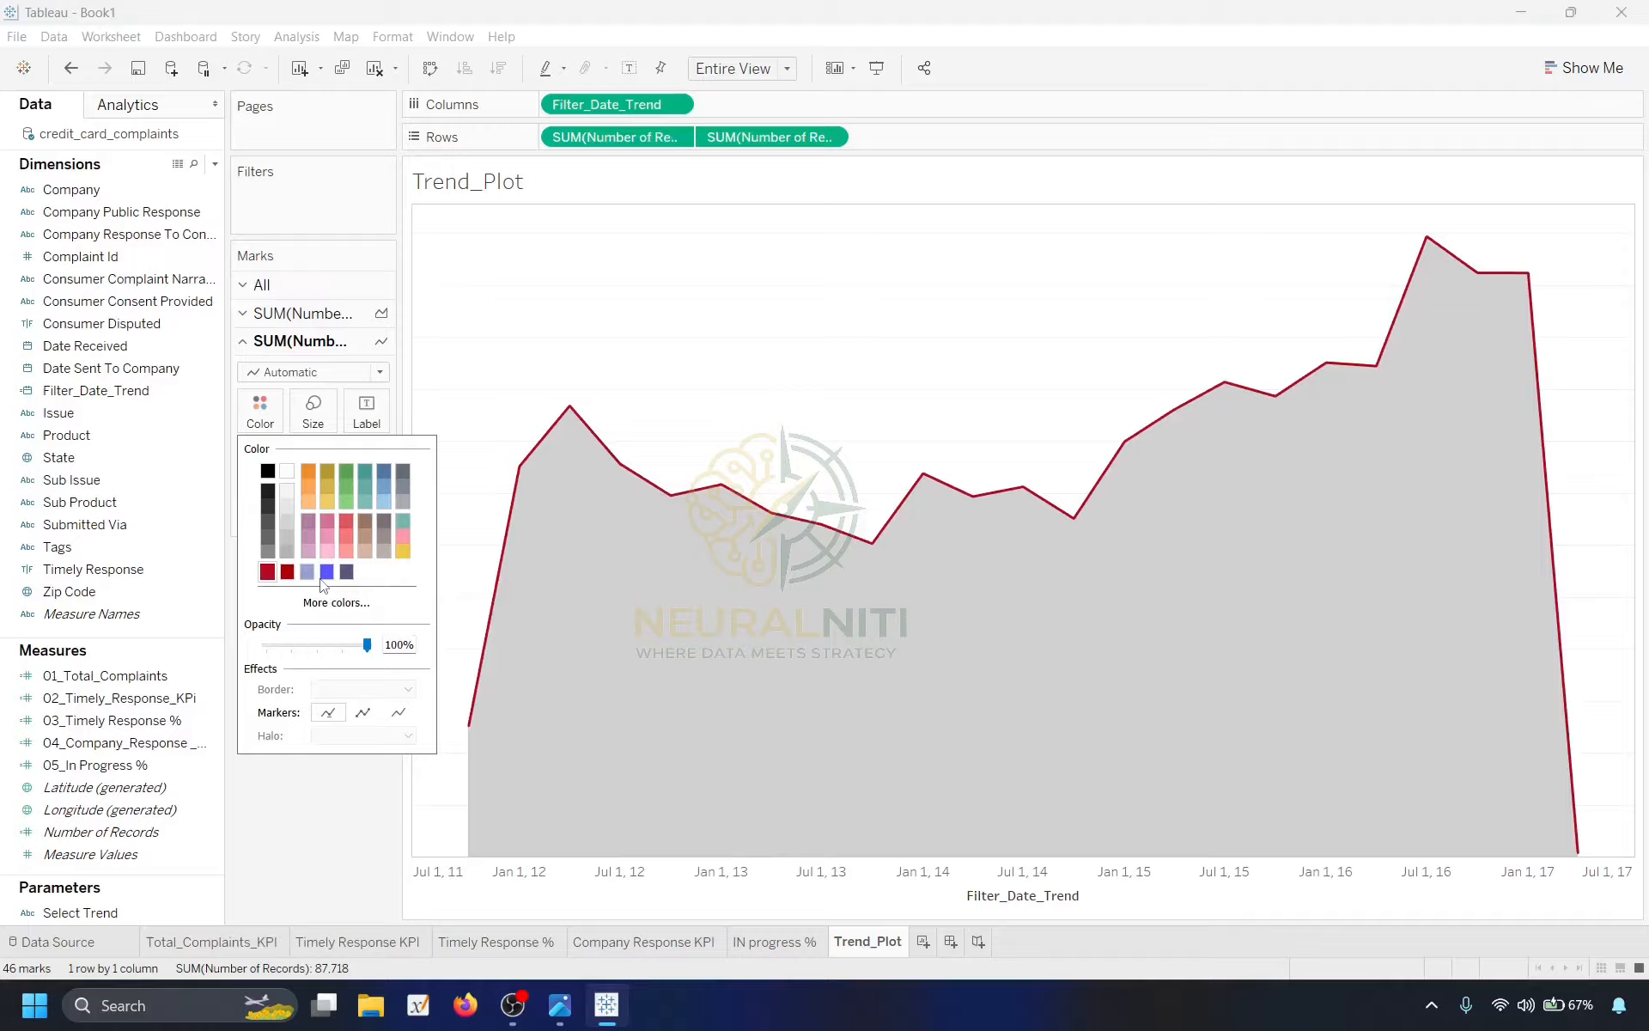
{"action": "left_click", "coordinate": [302, 816]}
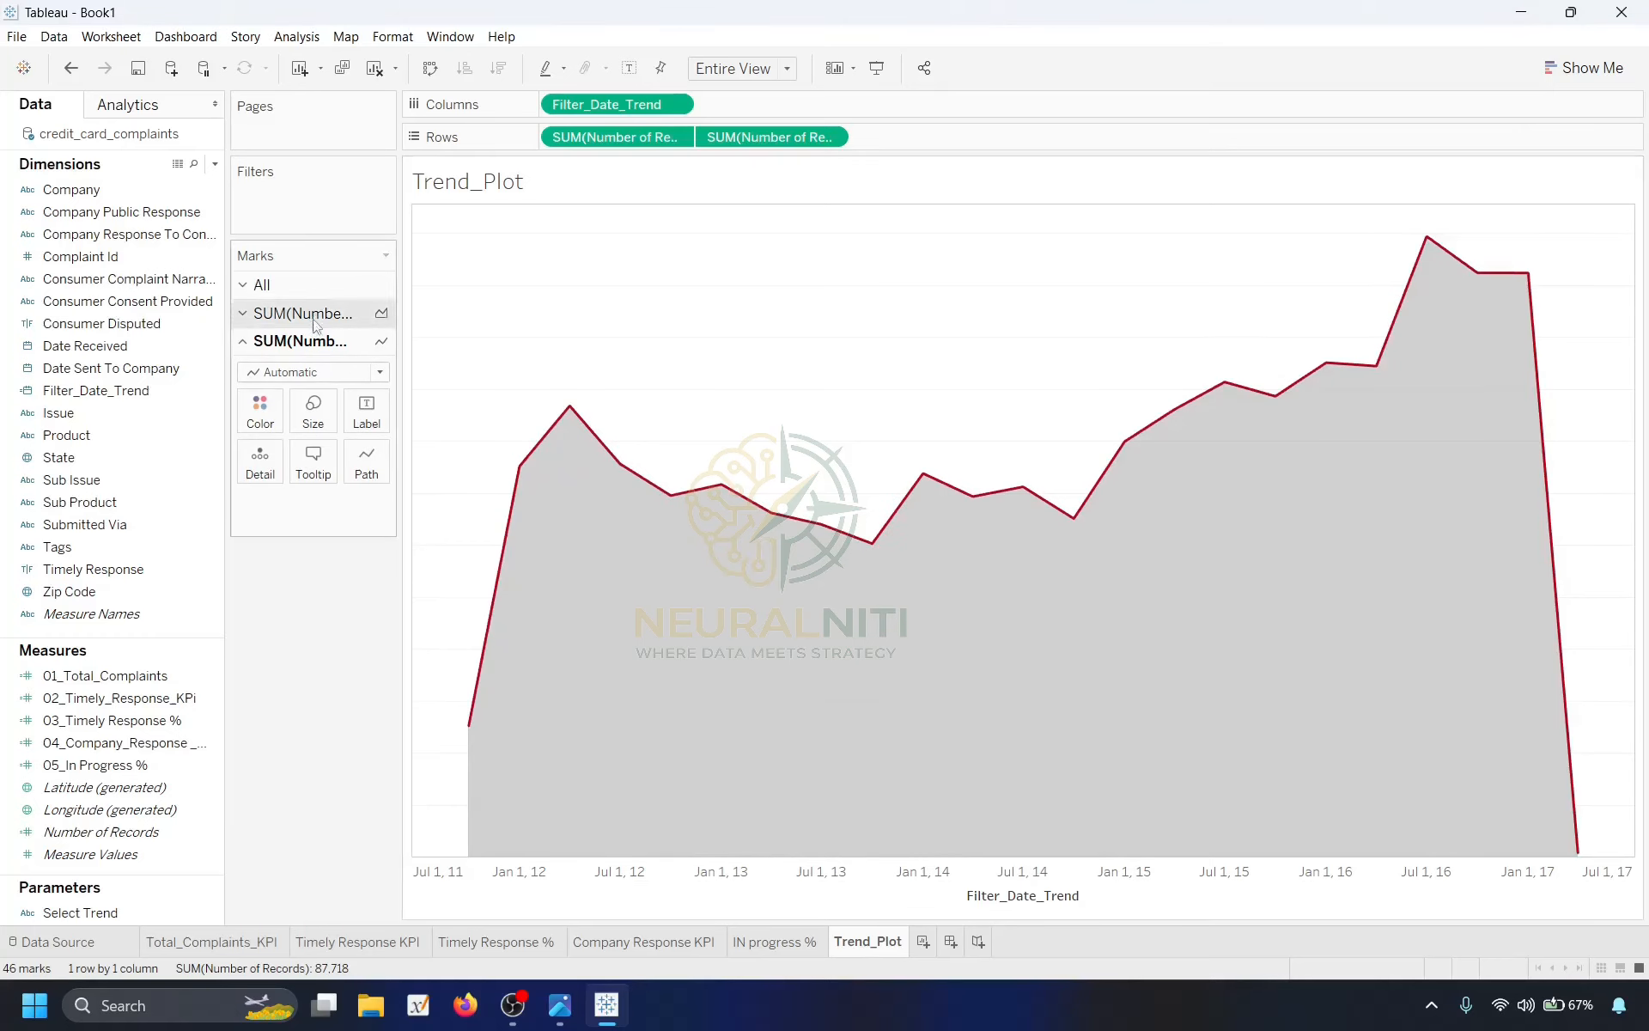
Show mark labels on the red line for only the minimum and maximum values.
{"action": "left_click", "coordinate": [367, 410]}
{"action": "left_click", "coordinate": [407, 457]}
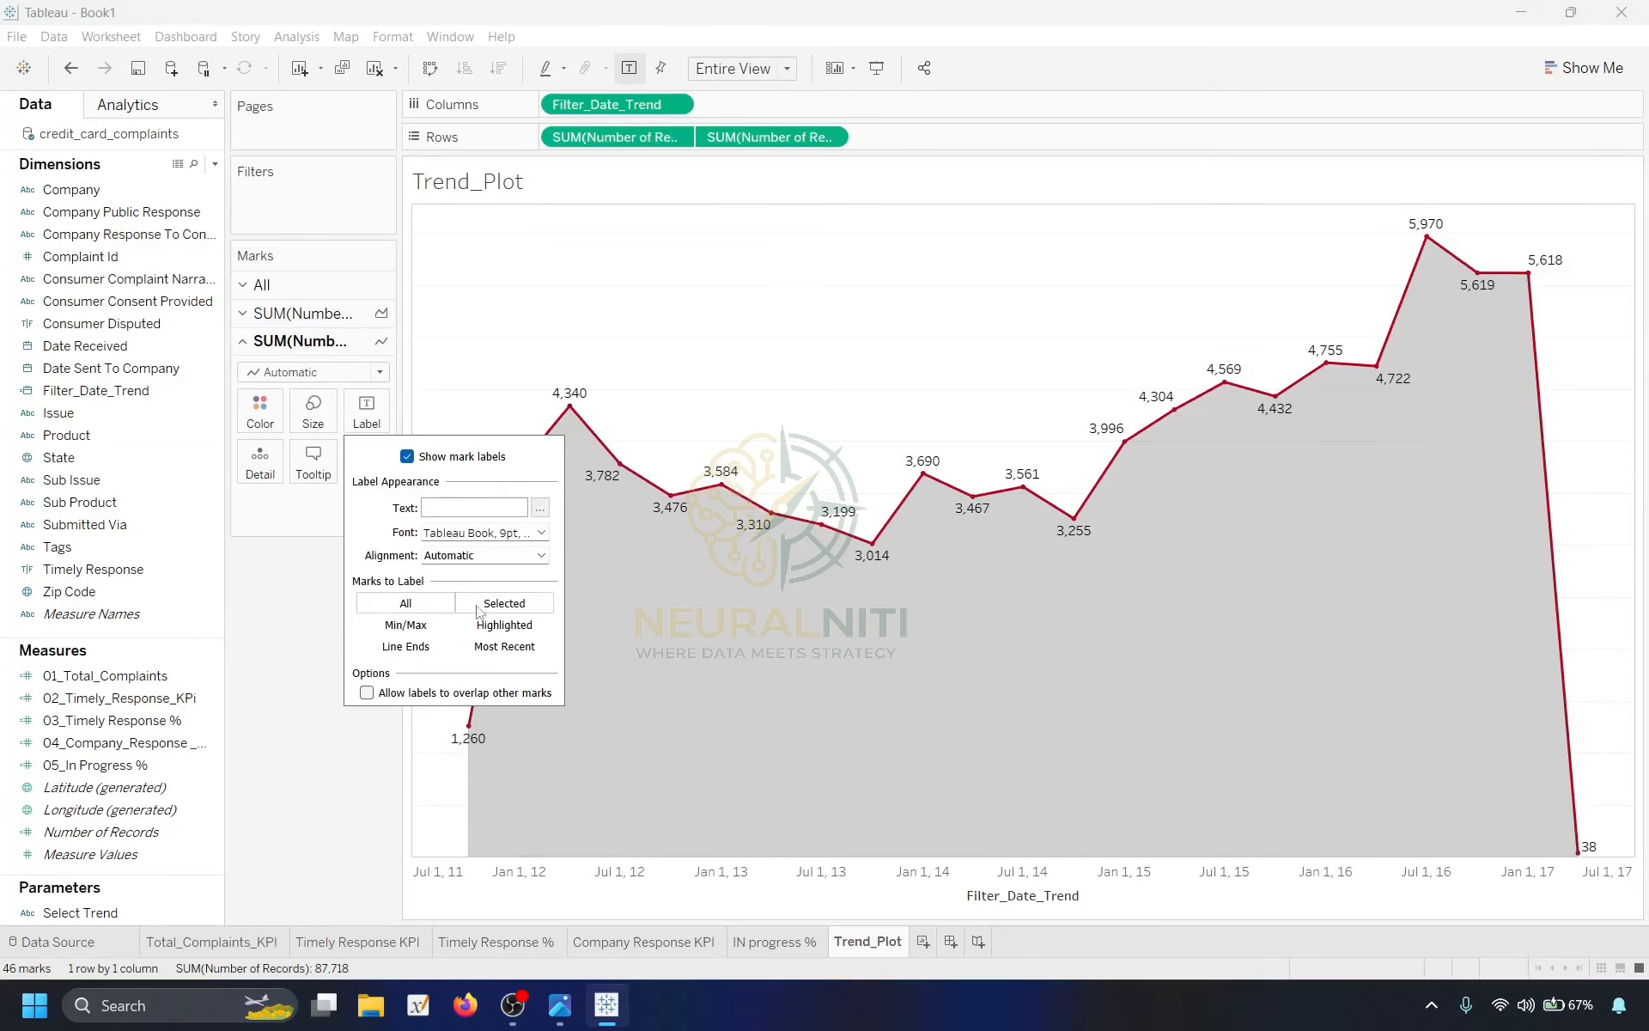
{"action": "left_click", "coordinate": [400, 626]}
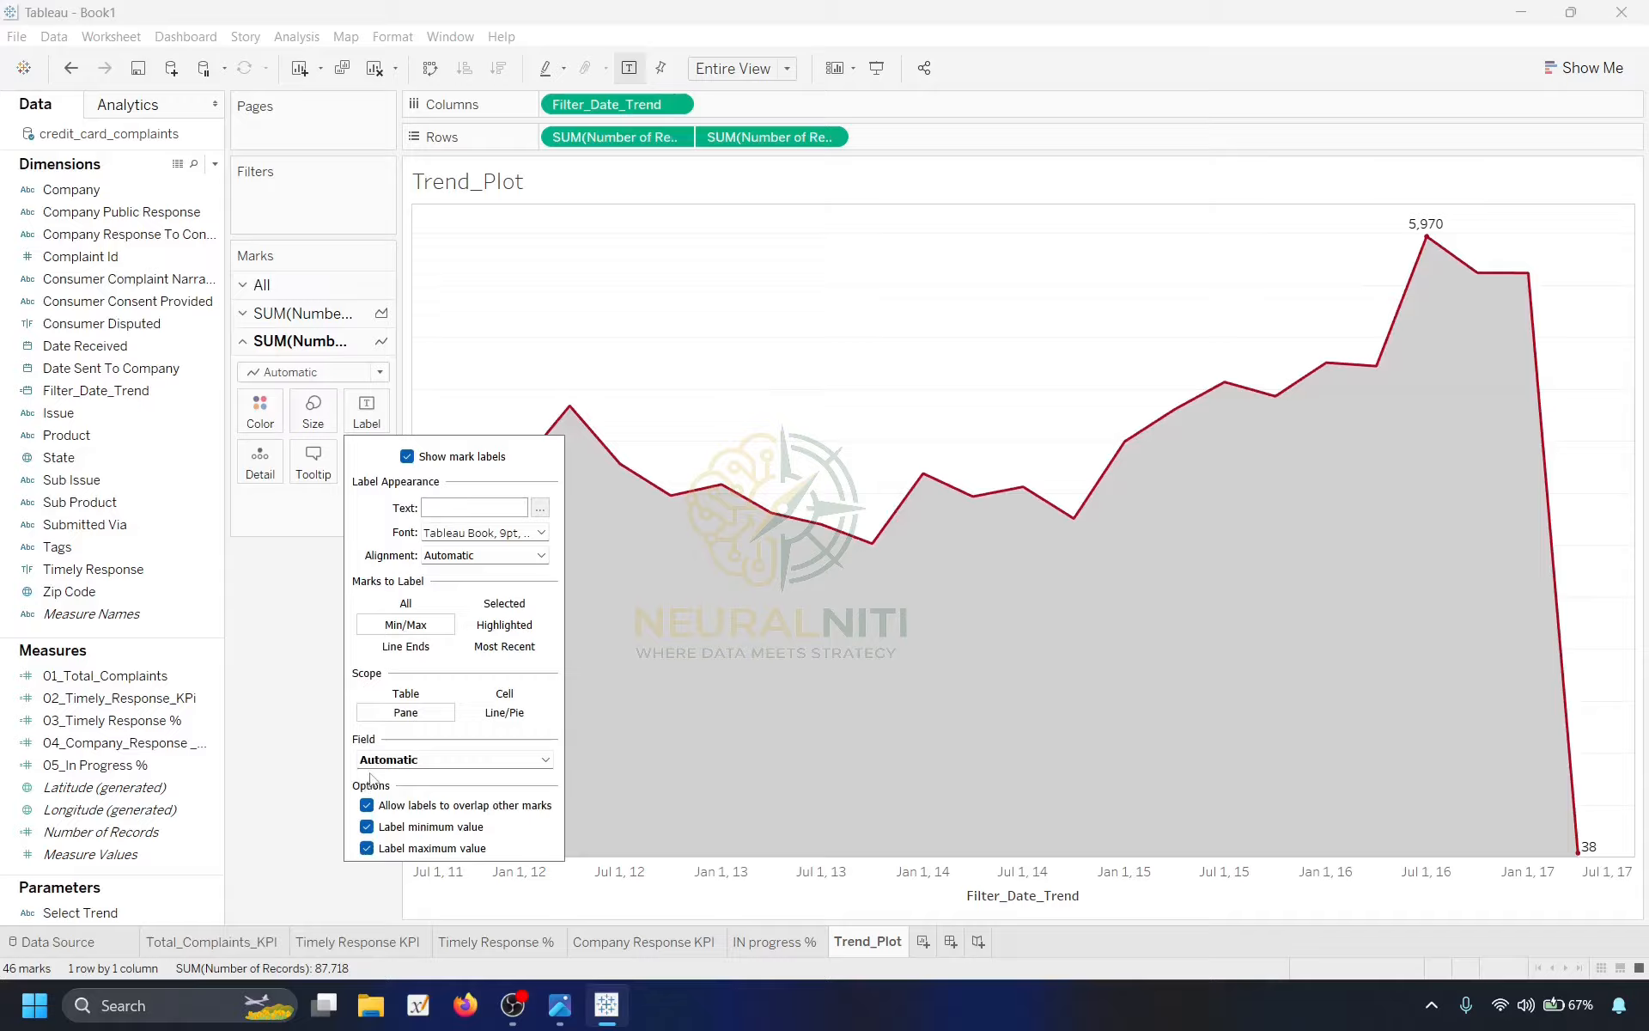
{"action": "left_click", "coordinate": [312, 664]}
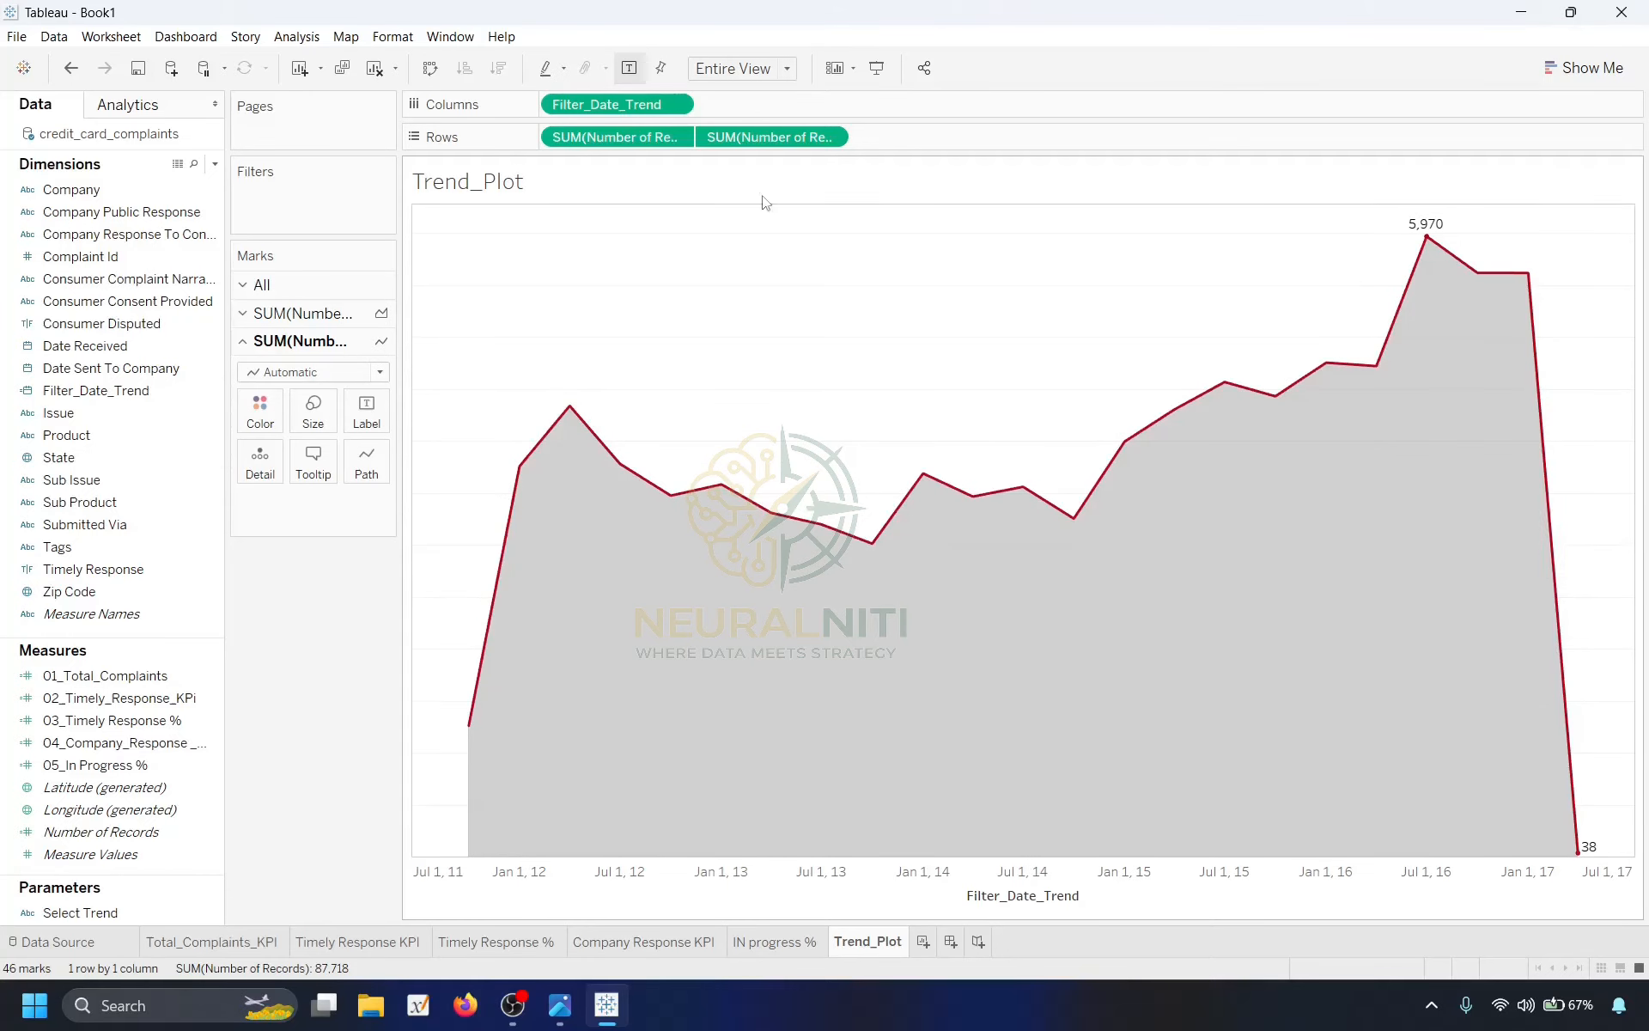
Show the Select Trend parameter control, check the plot at each date level, and leave the parameter set to Weekly.
{"action": "right_click", "coordinate": [82, 913]}
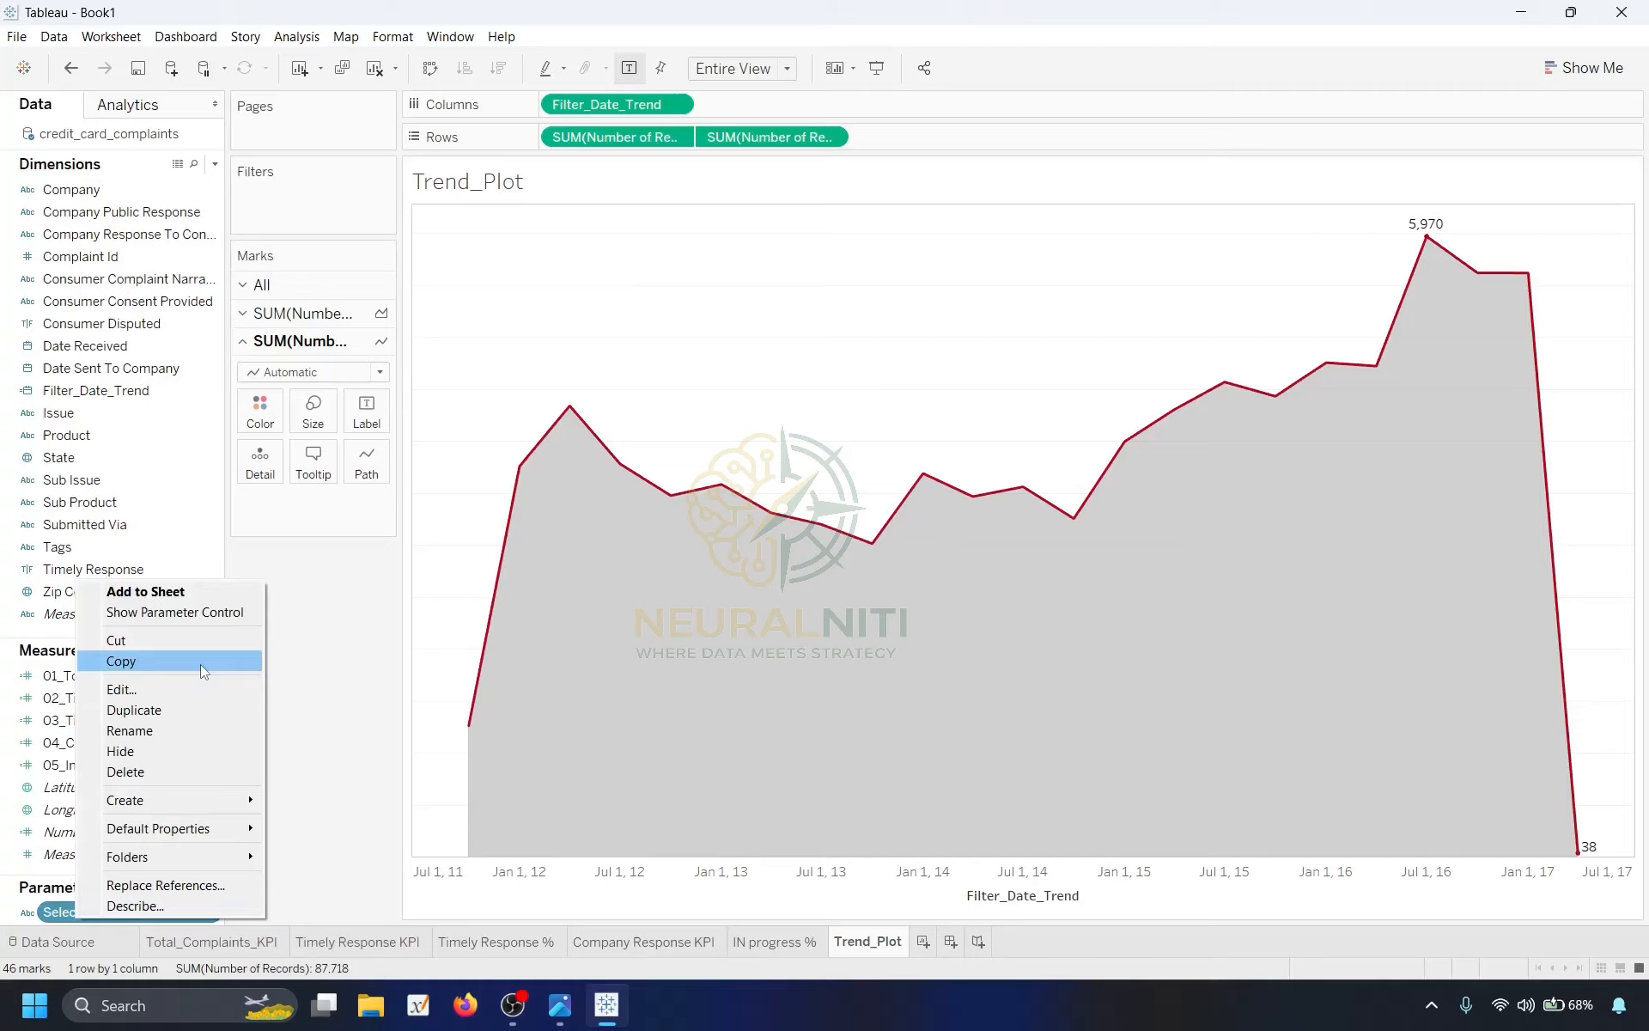
{"action": "left_click", "coordinate": [174, 612]}
{"action": "left_click", "coordinate": [1555, 197]}
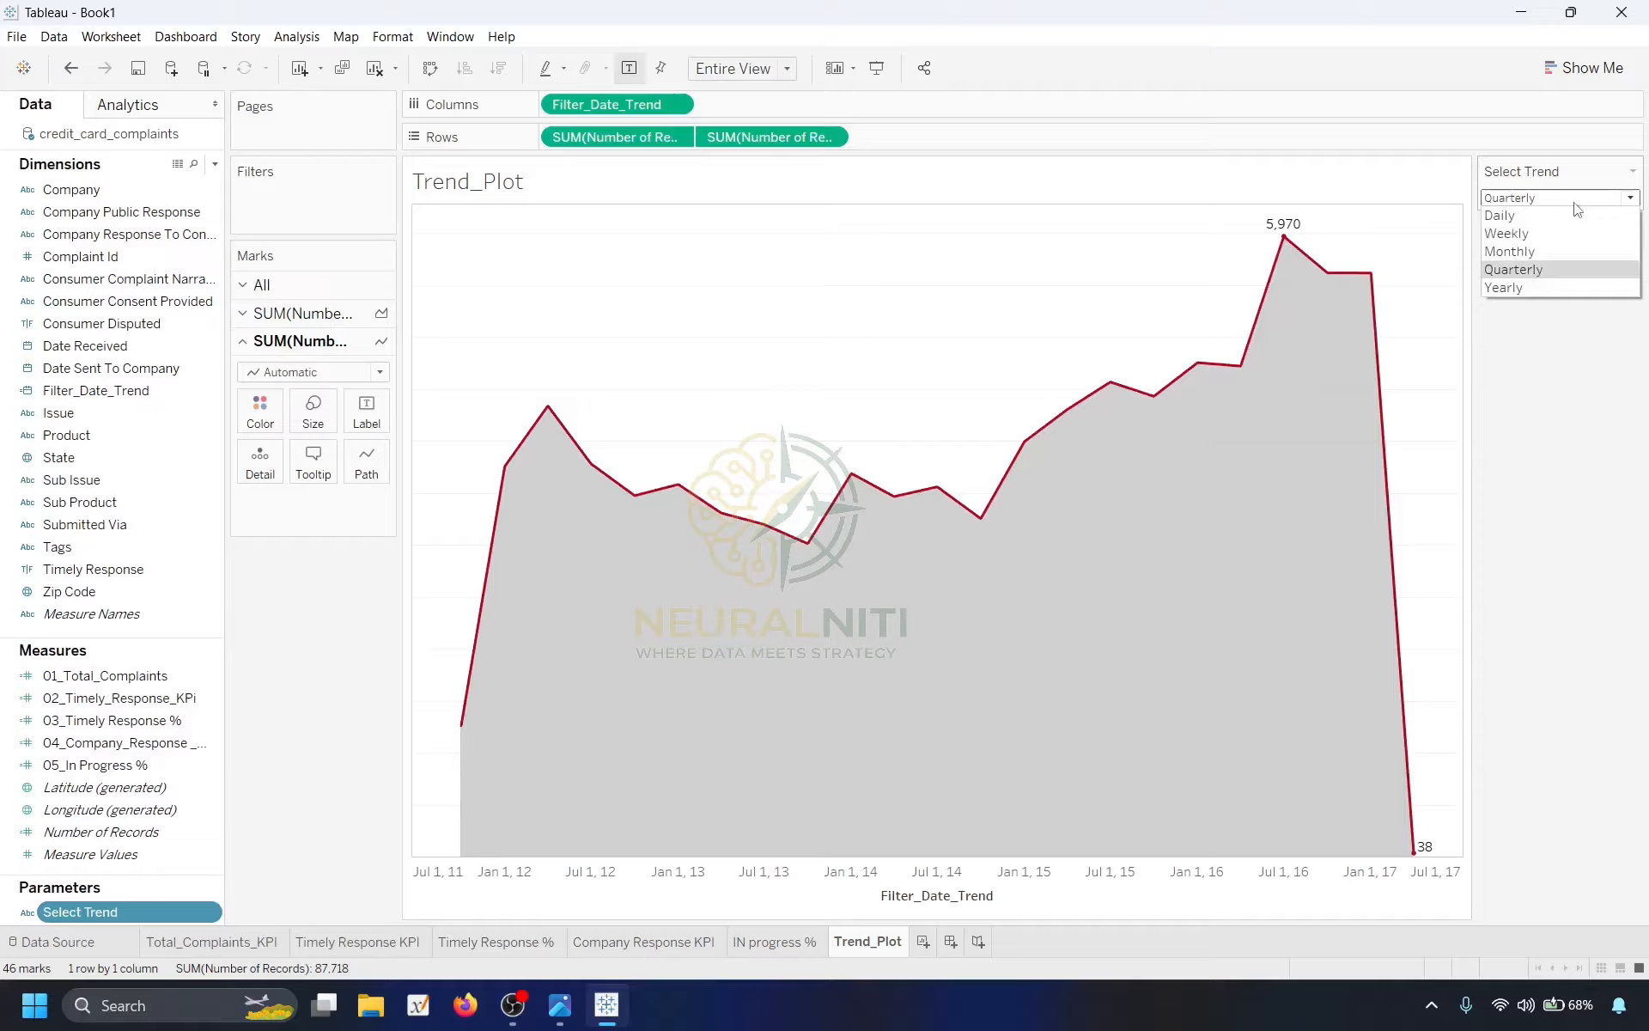
{"action": "left_click", "coordinate": [1512, 234]}
{"action": "left_click", "coordinate": [1554, 198]}
{"action": "left_click", "coordinate": [1516, 251]}
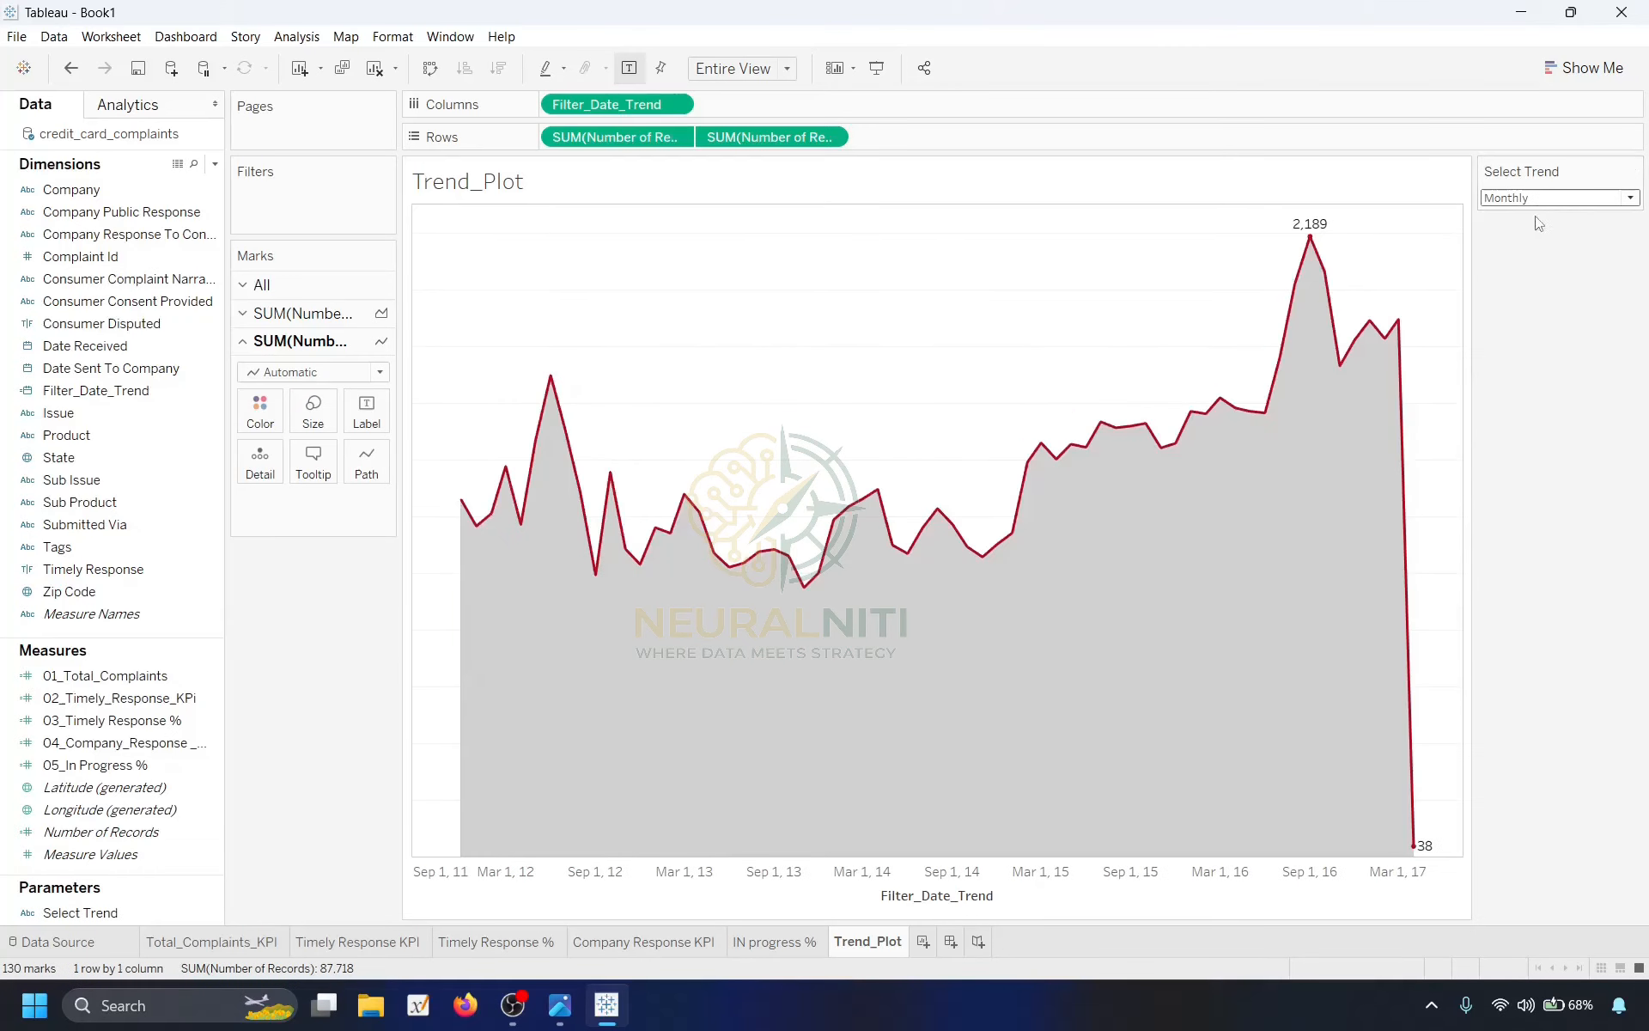
{"action": "left_click", "coordinate": [1544, 204]}
{"action": "left_click", "coordinate": [1533, 269]}
{"action": "left_click", "coordinate": [1546, 198]}
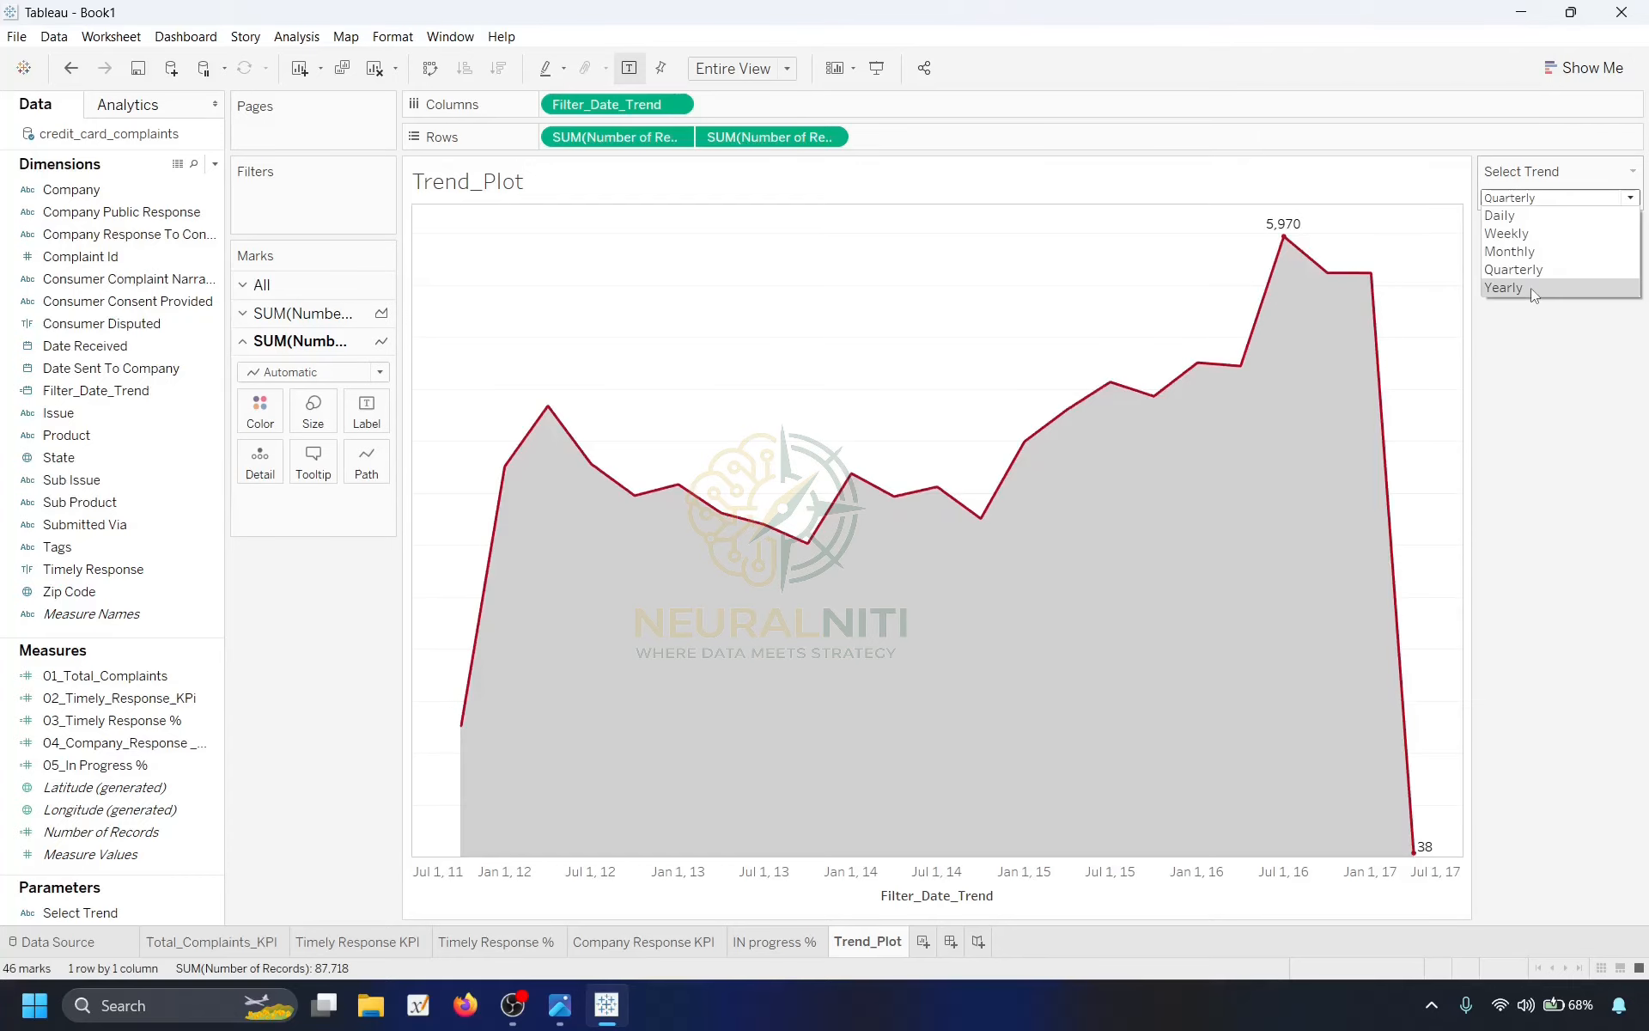
{"action": "left_click", "coordinate": [1531, 287]}
{"action": "left_click", "coordinate": [1546, 197]}
{"action": "left_click", "coordinate": [1516, 215]}
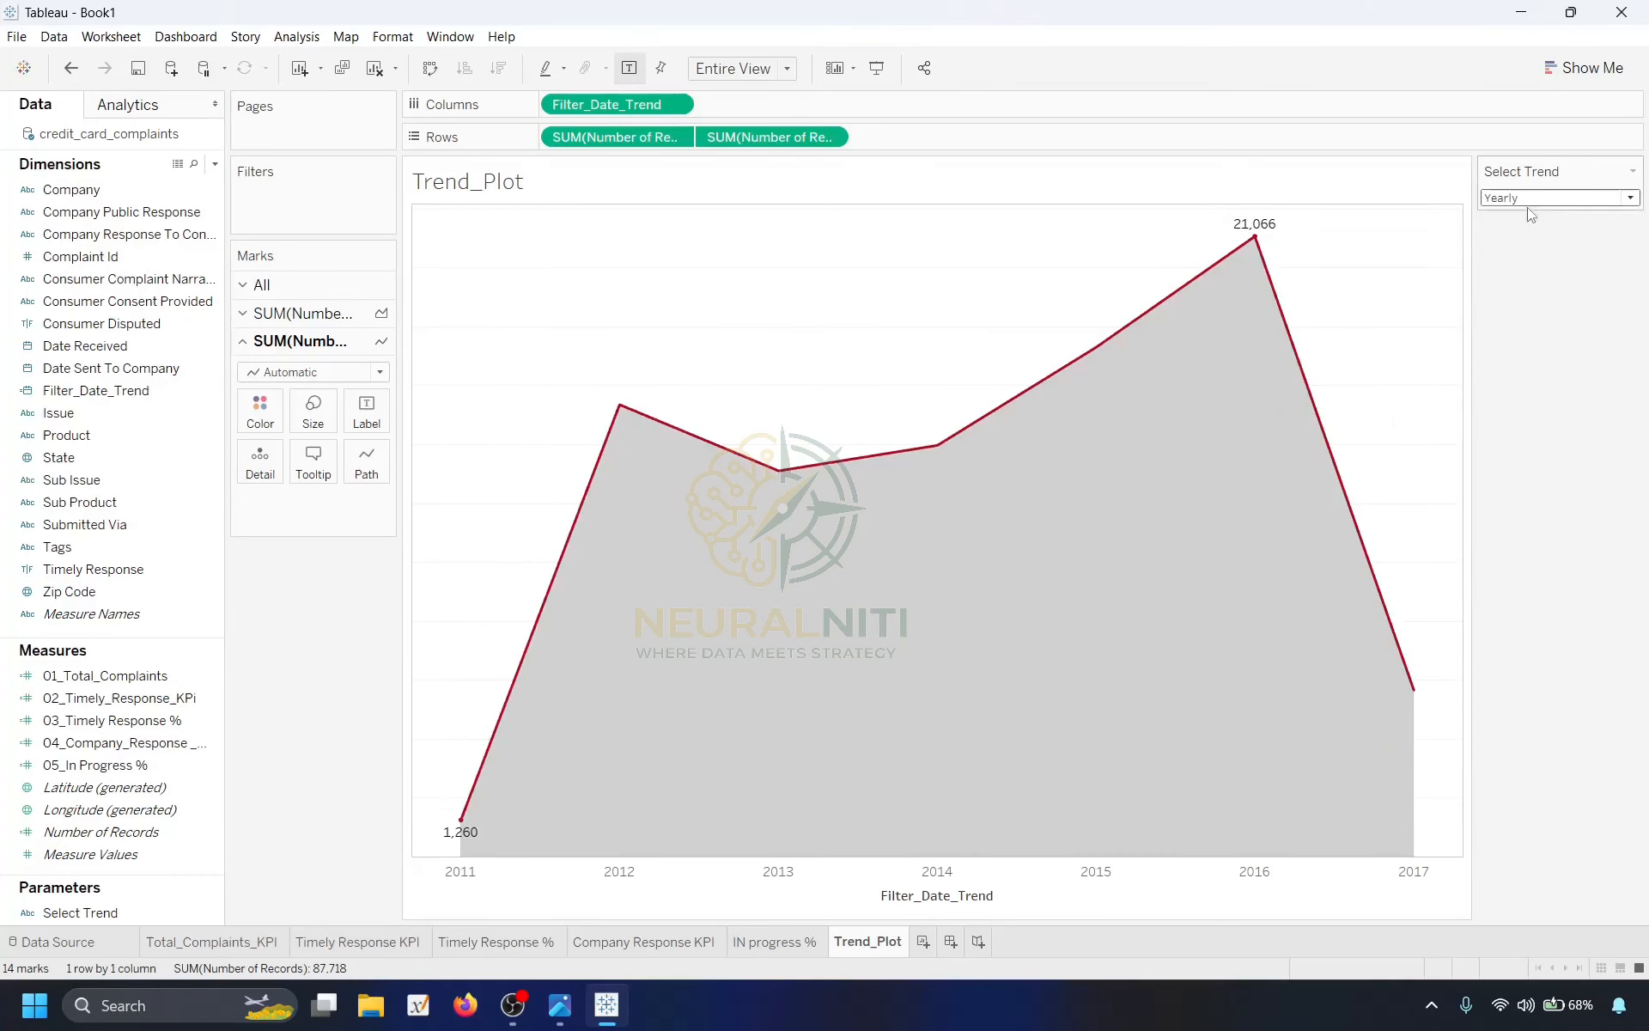
{"action": "left_click", "coordinate": [1528, 198]}
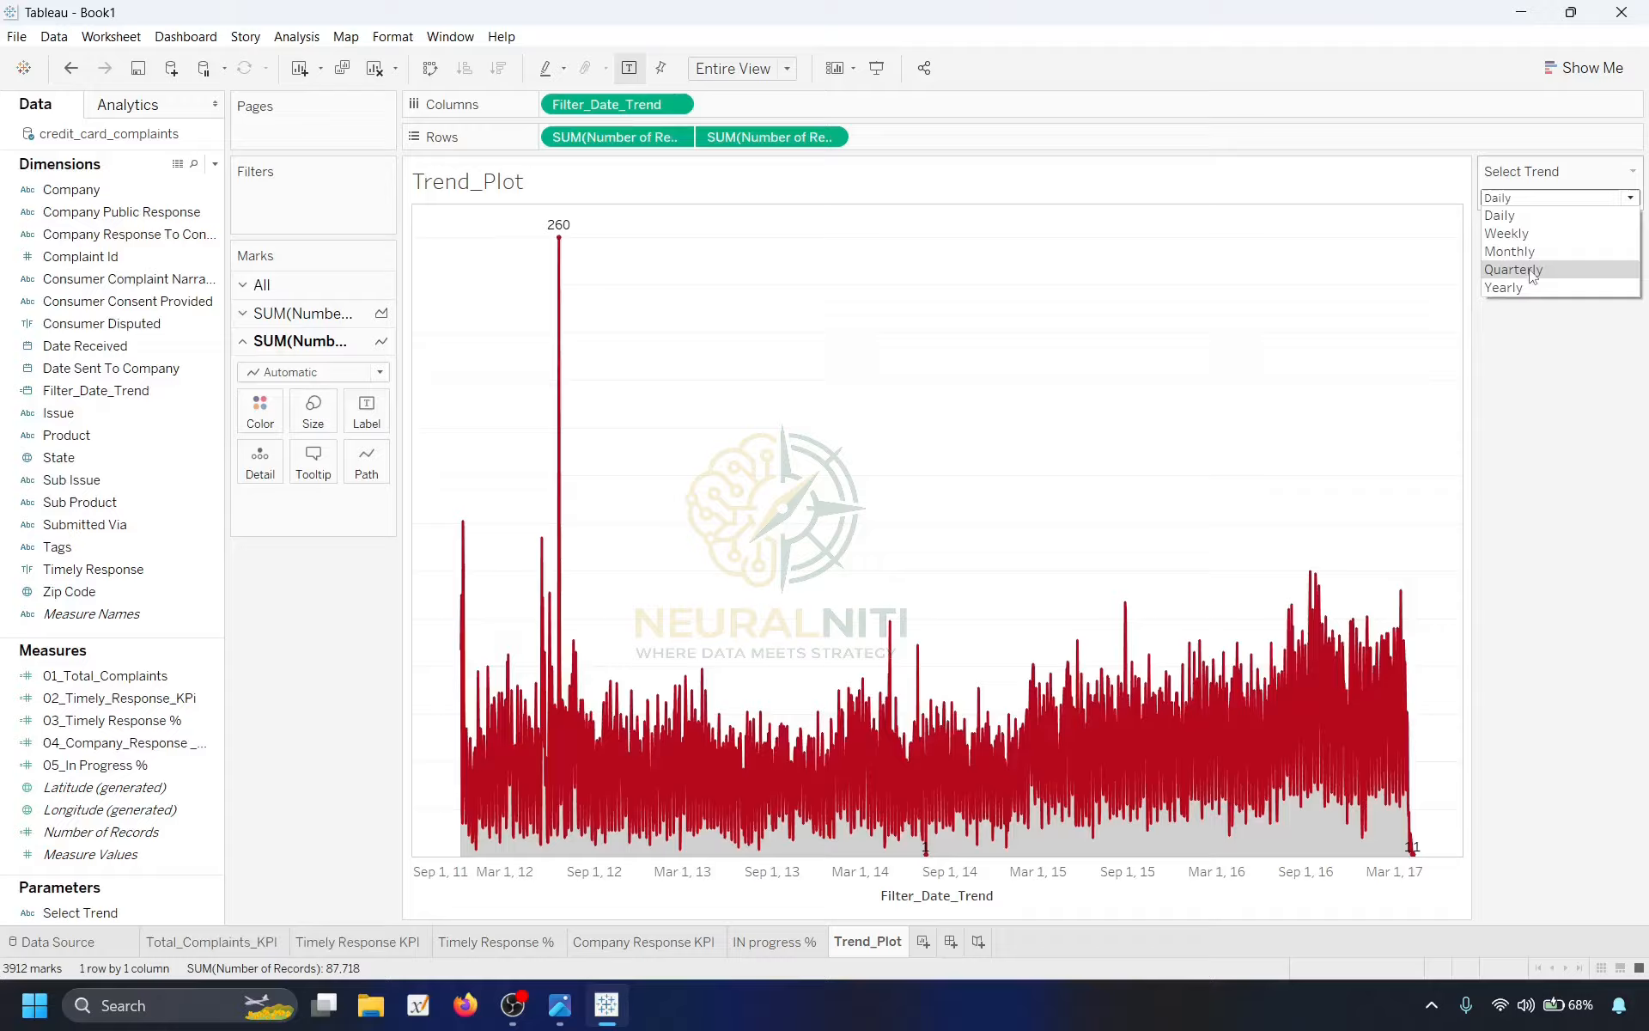
{"action": "left_click", "coordinate": [1511, 234]}
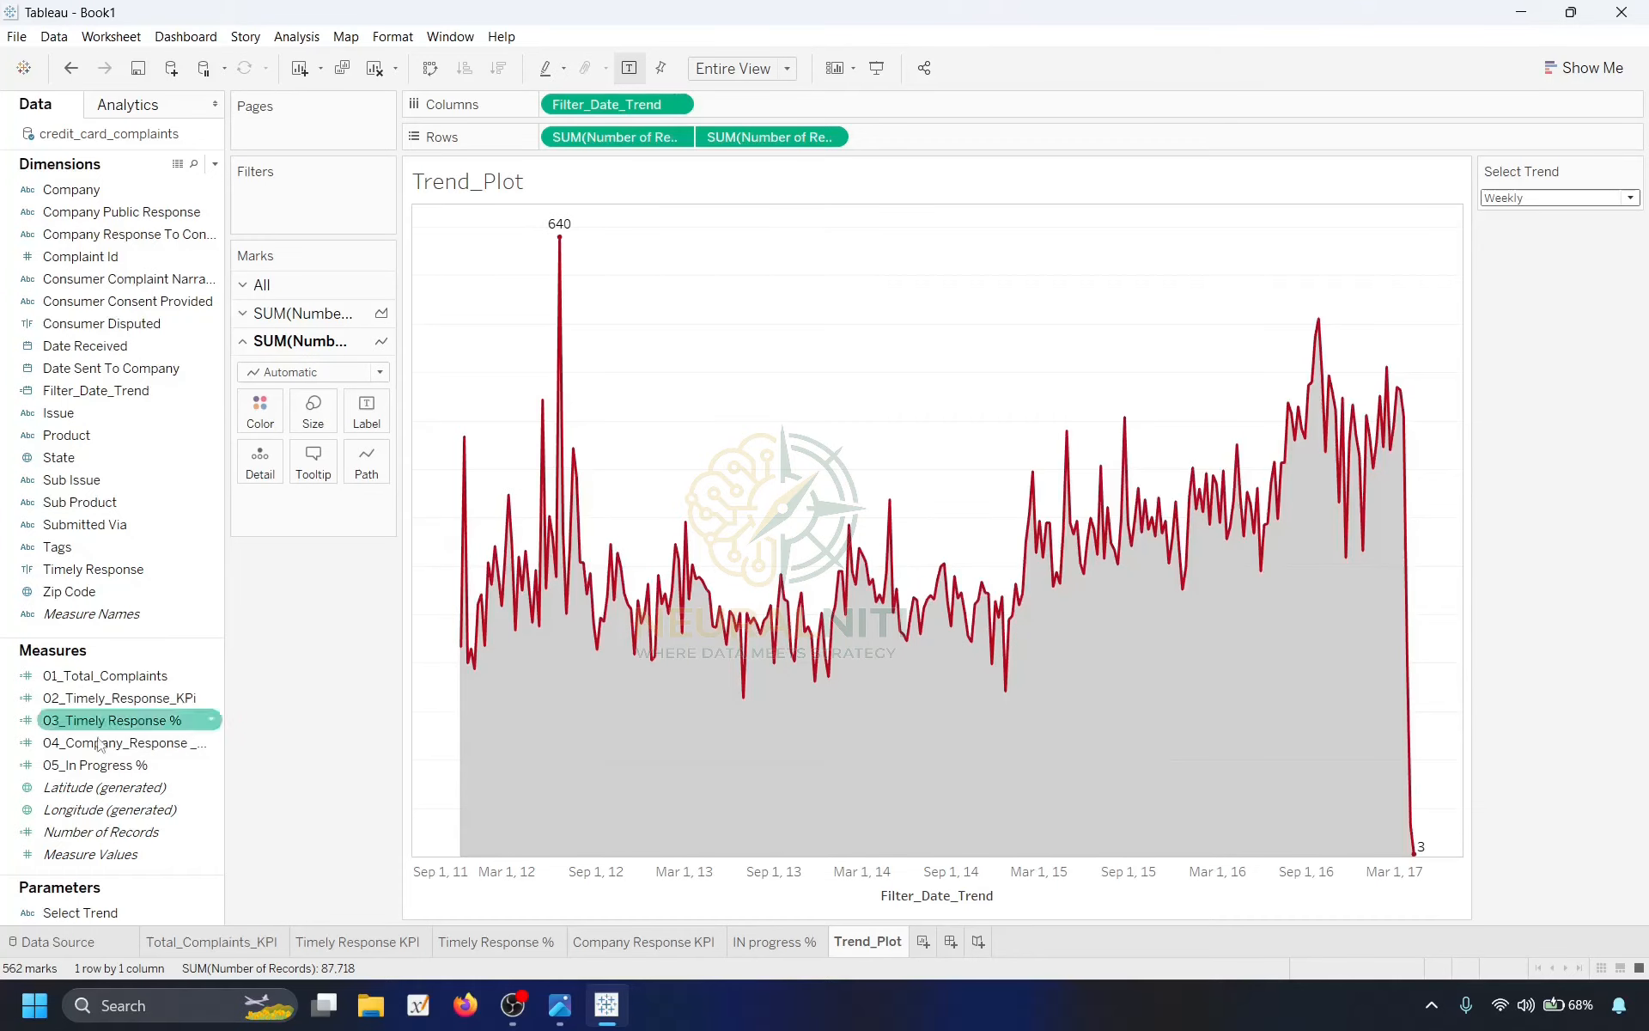
Add an average line to the trend plot and give it the custom label "Avg <Value>".
{"action": "left_click", "coordinate": [131, 106]}
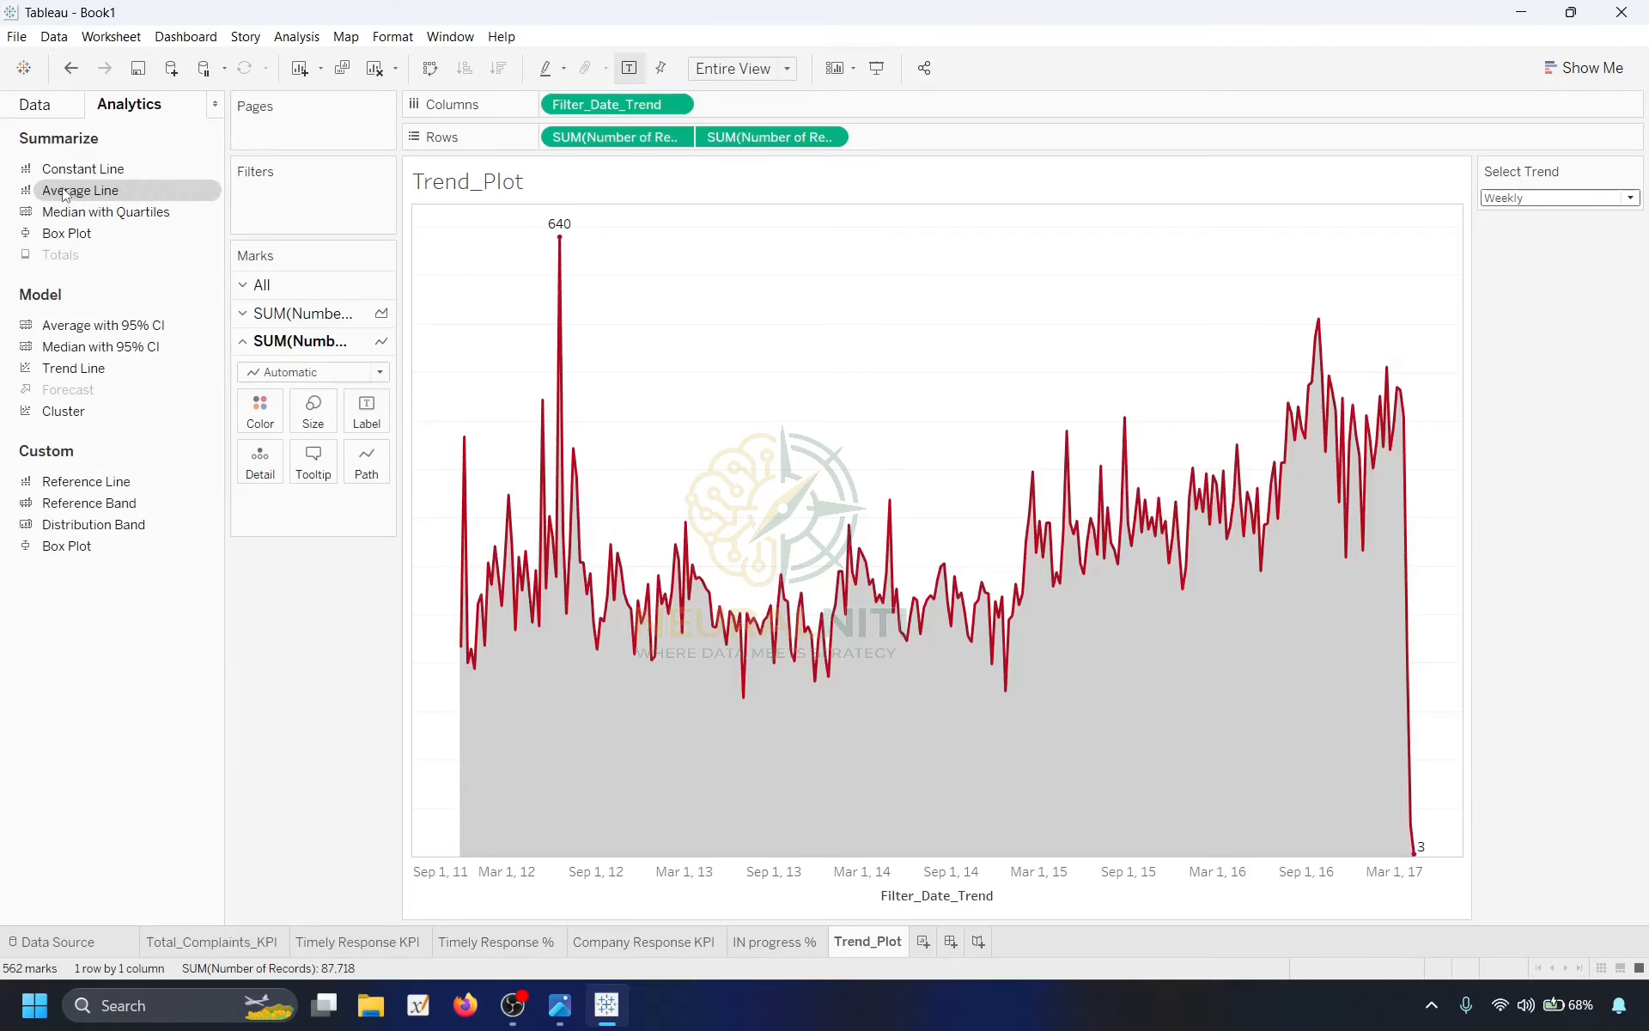
{"action": "left_click_drag", "start_coordinate": [63, 194], "coordinate": [582, 247]}
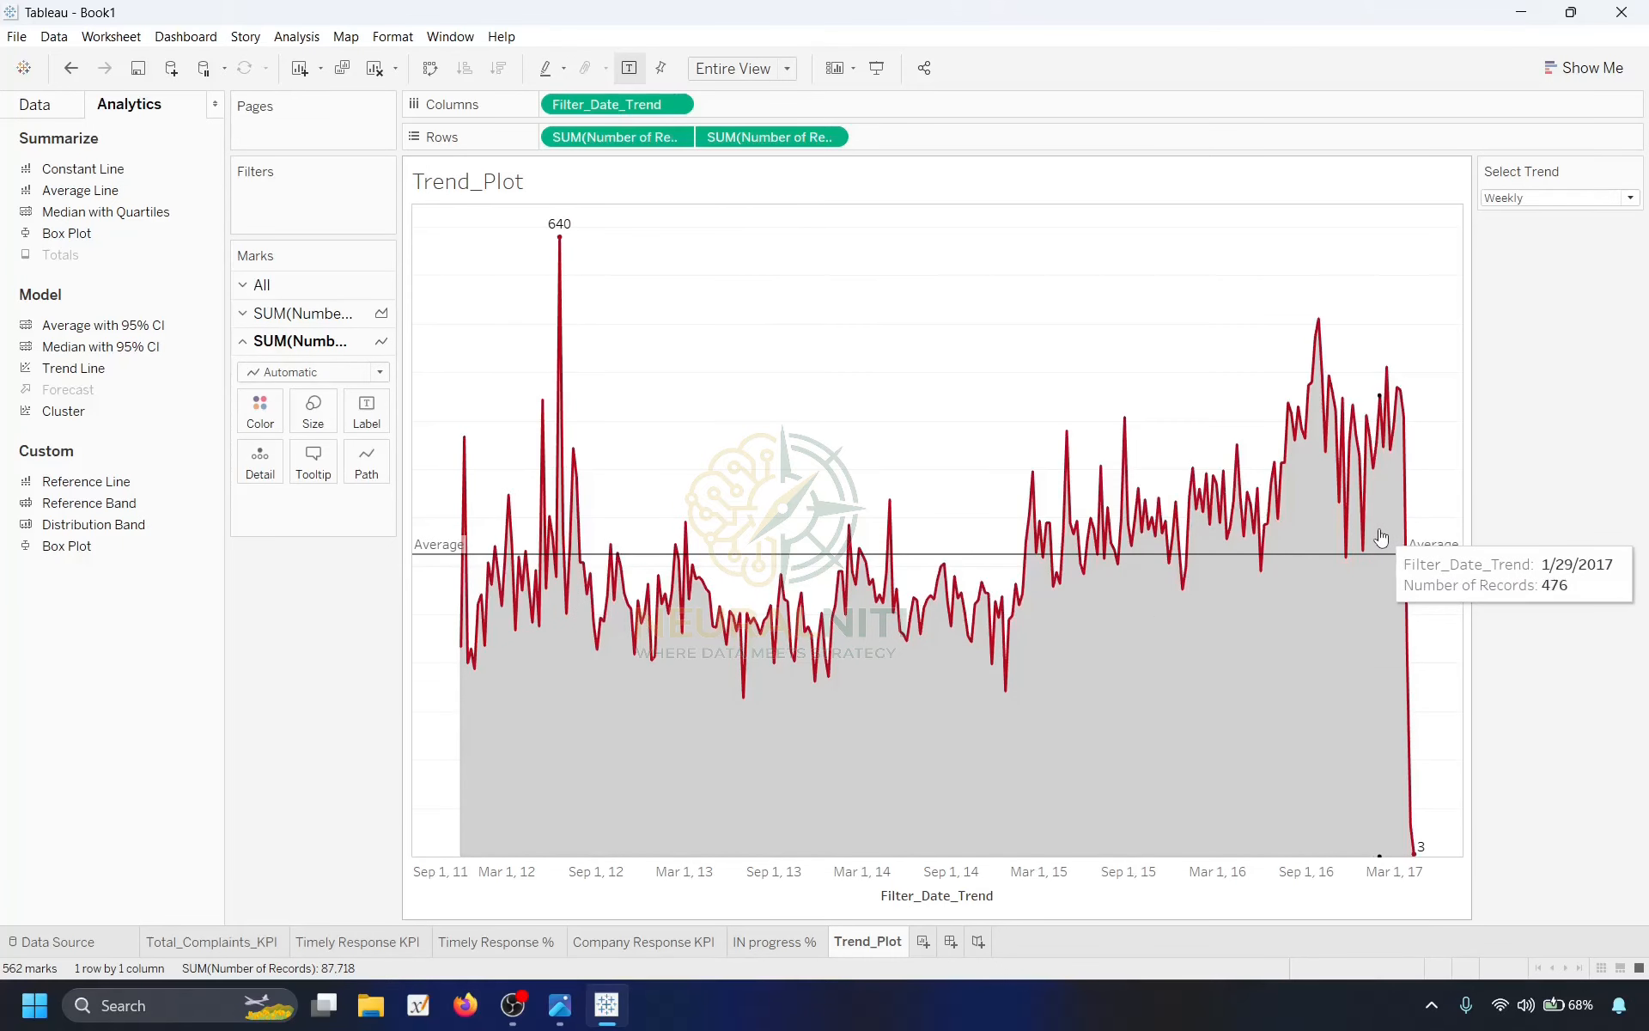
{"action": "mouse_move", "coordinate": [746, 563]}
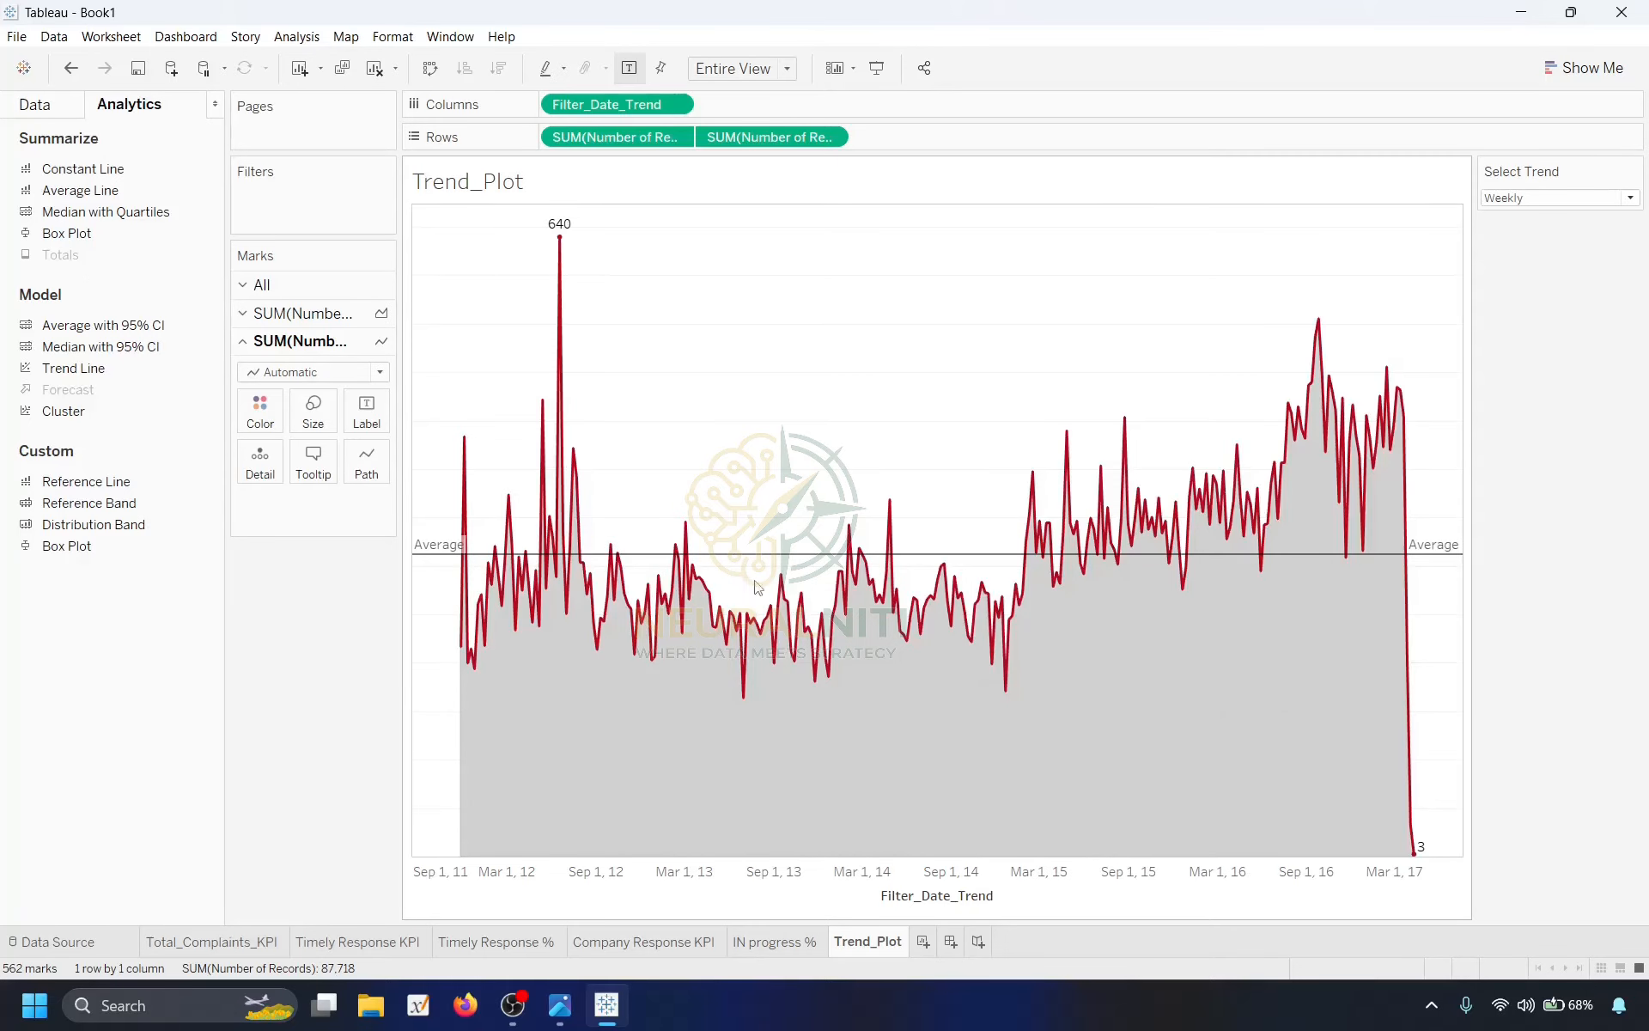
{"action": "right_click", "coordinate": [765, 555]}
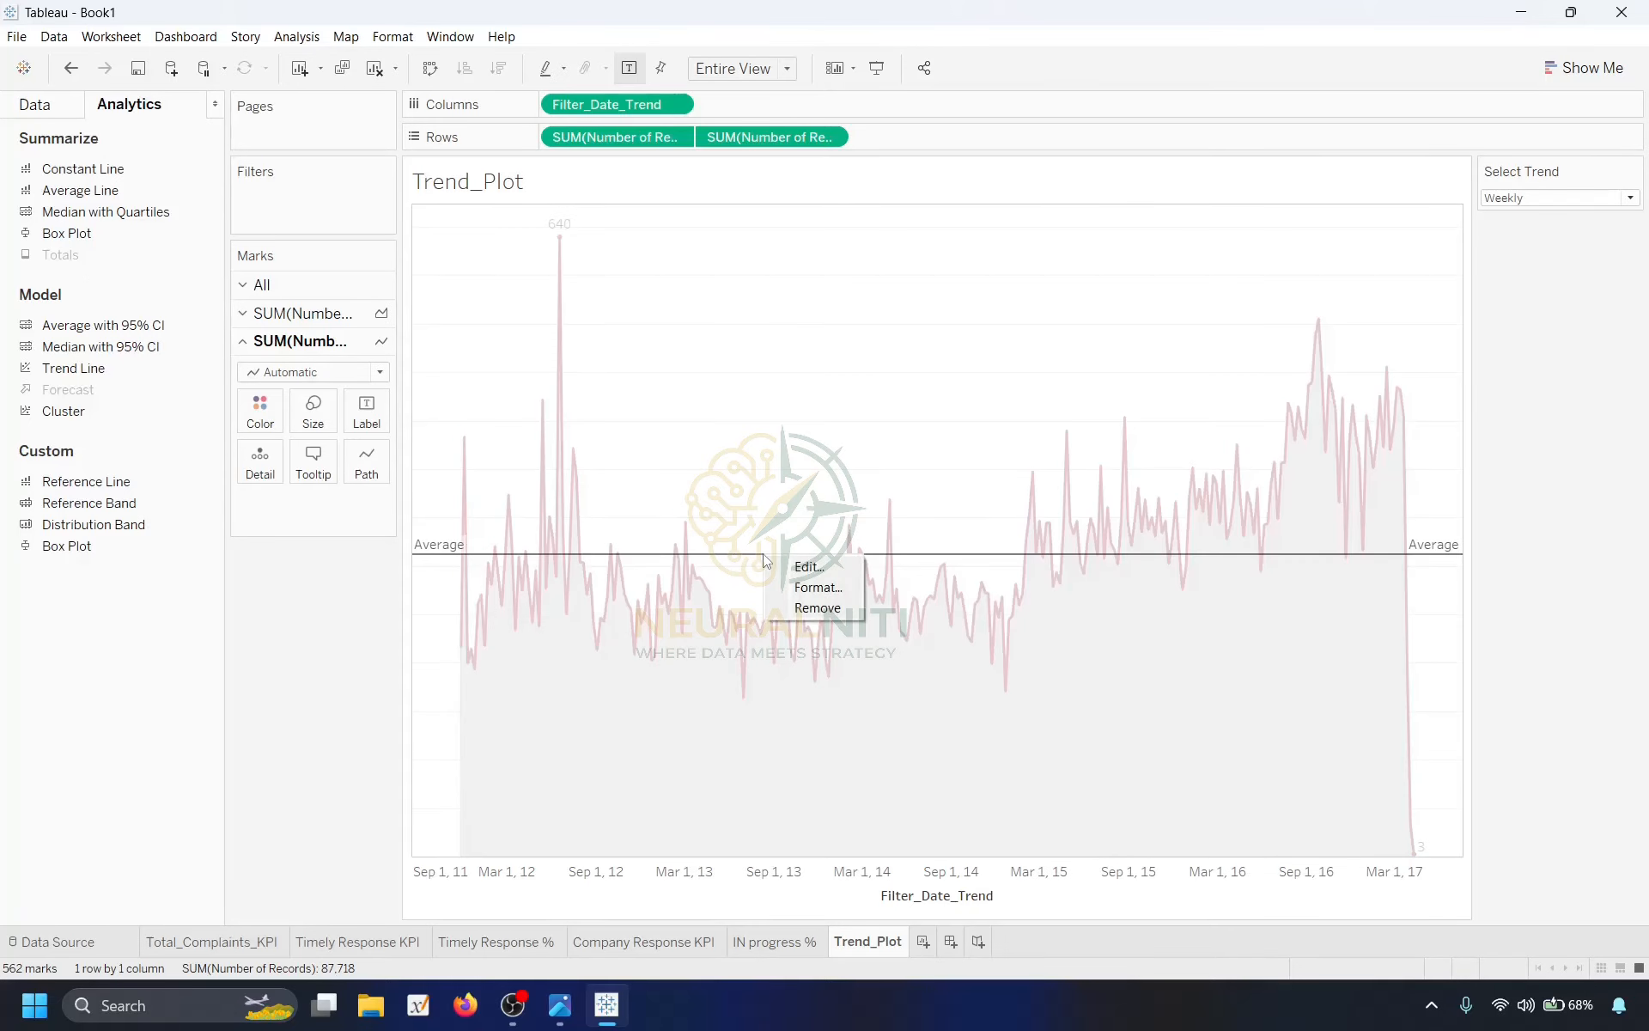
{"action": "left_click", "coordinate": [811, 568]}
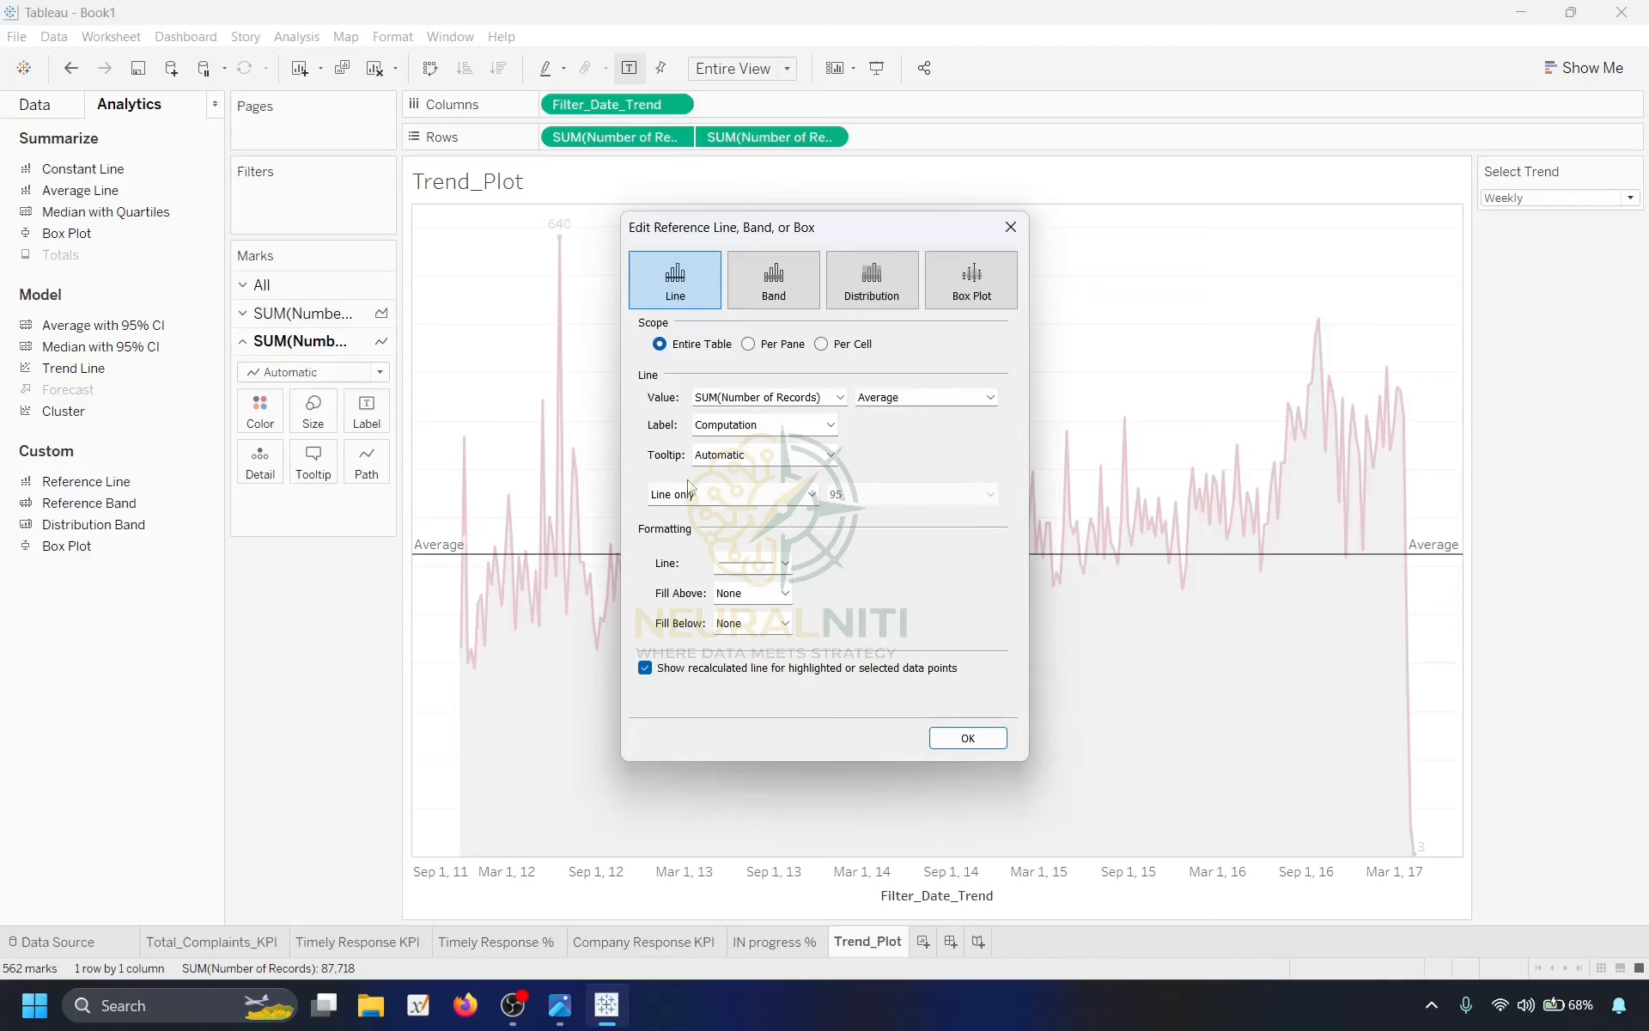
{"action": "left_click", "coordinate": [739, 427]}
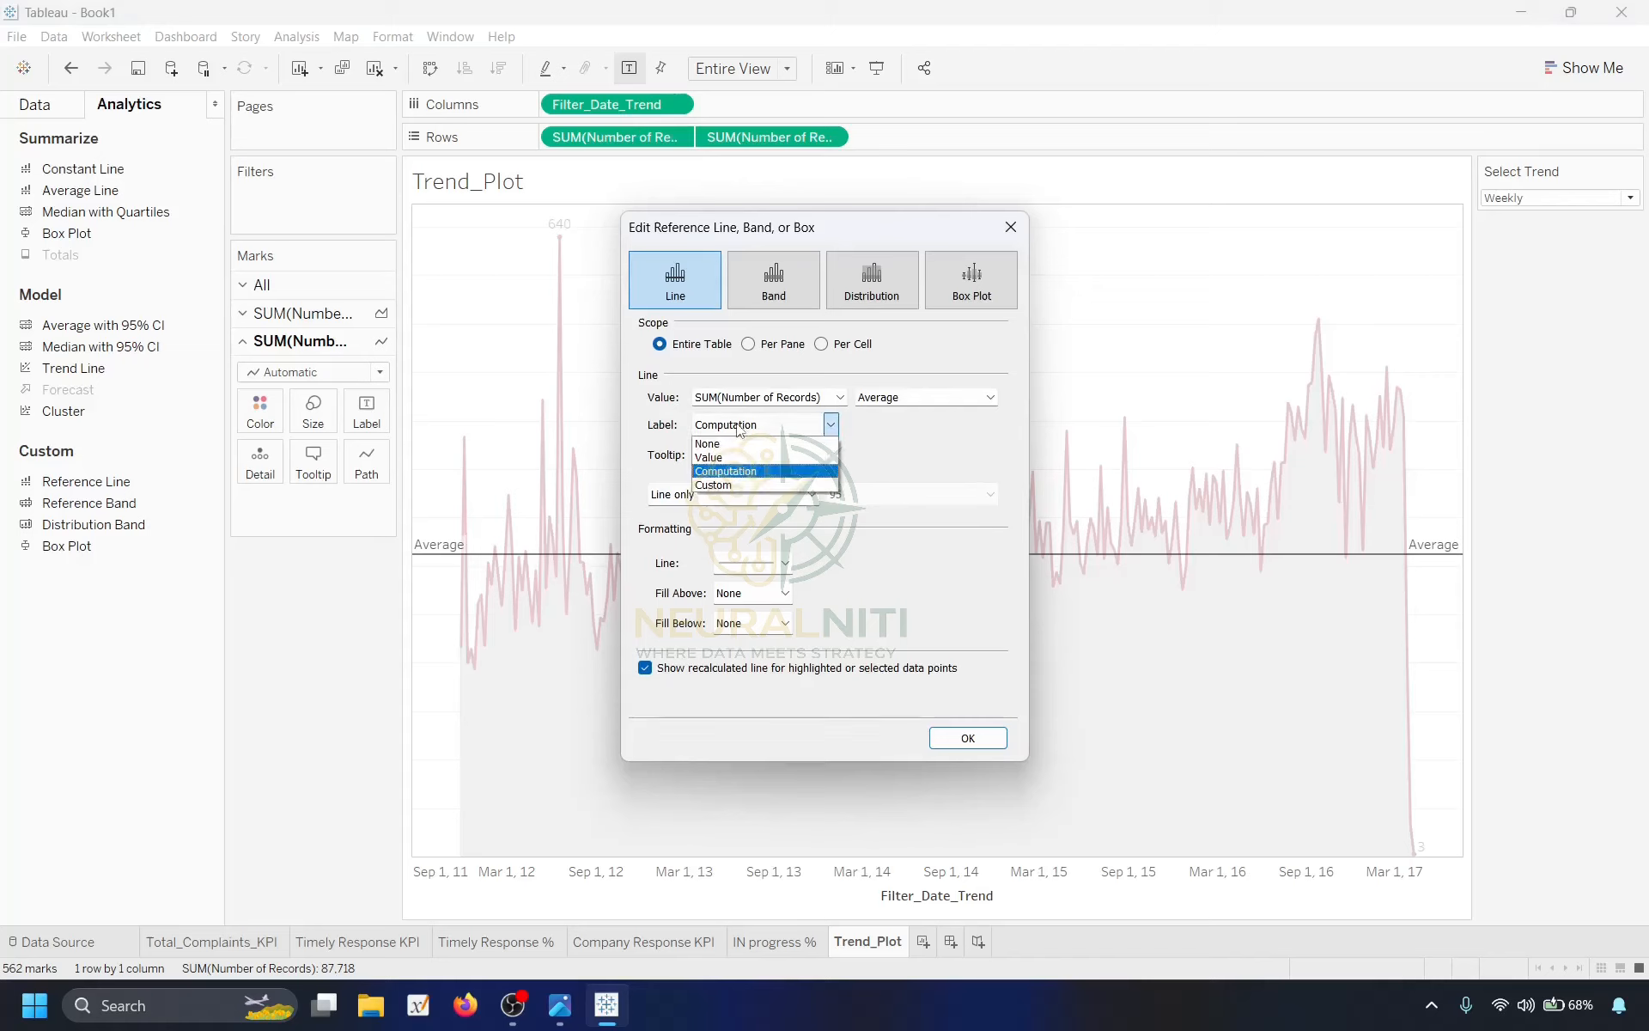
{"action": "left_click", "coordinate": [723, 485]}
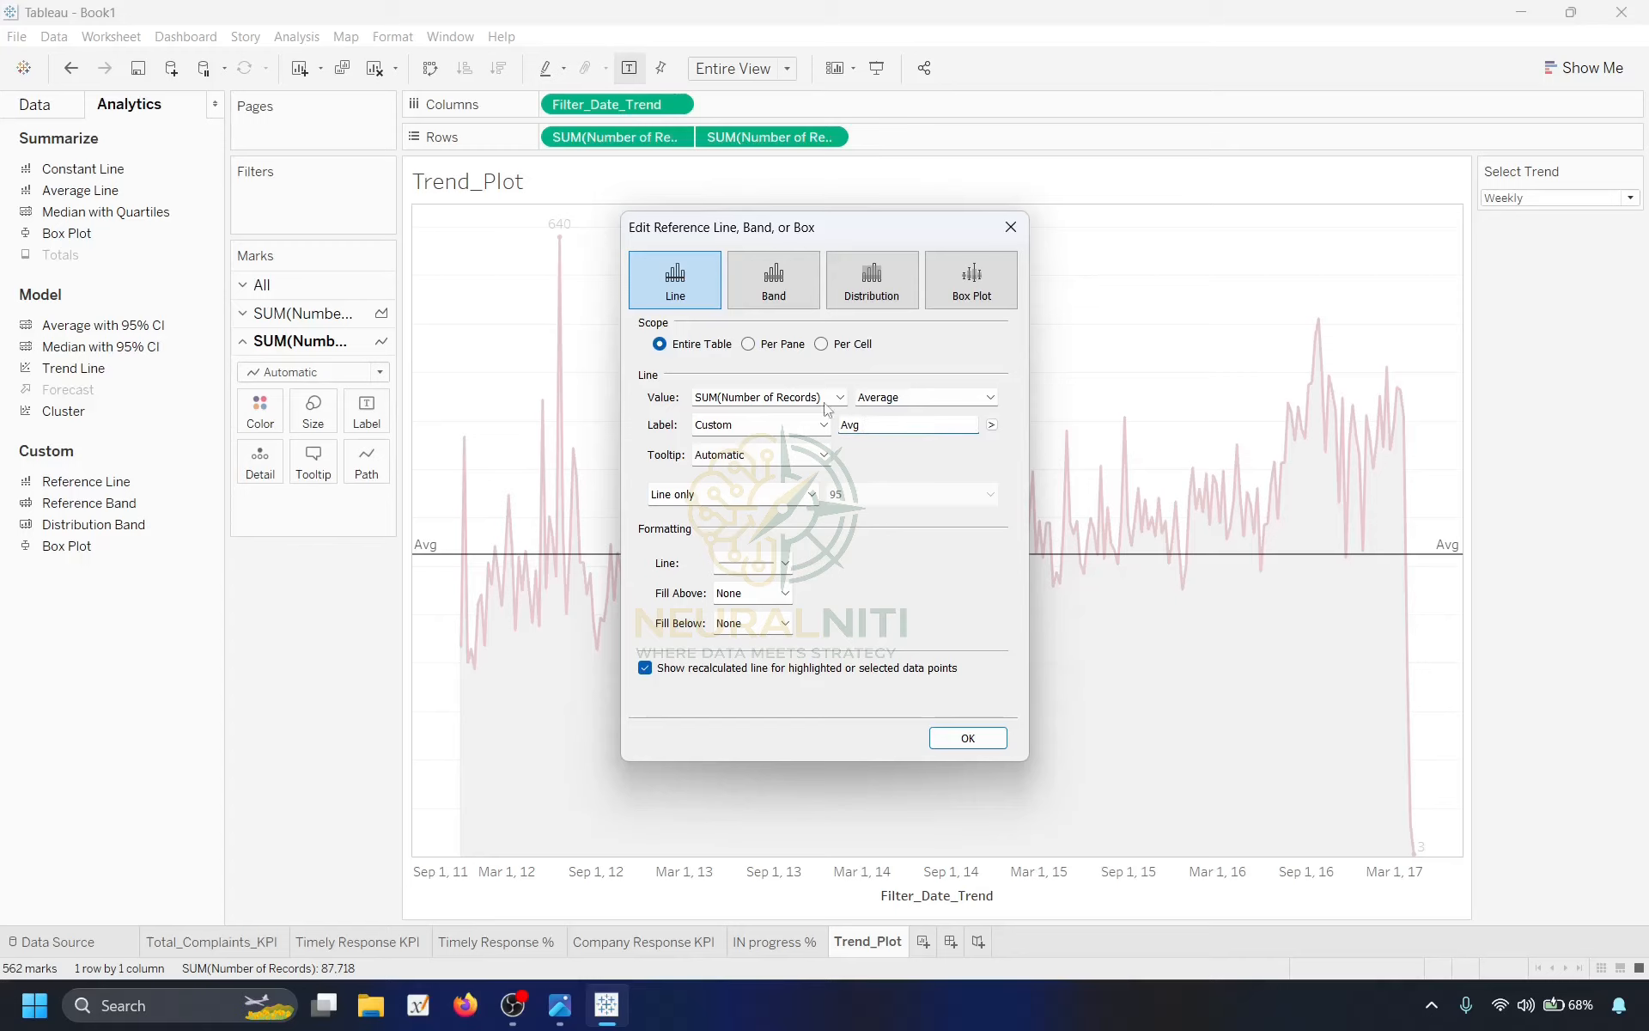
{"action": "left_click", "coordinate": [992, 427]}
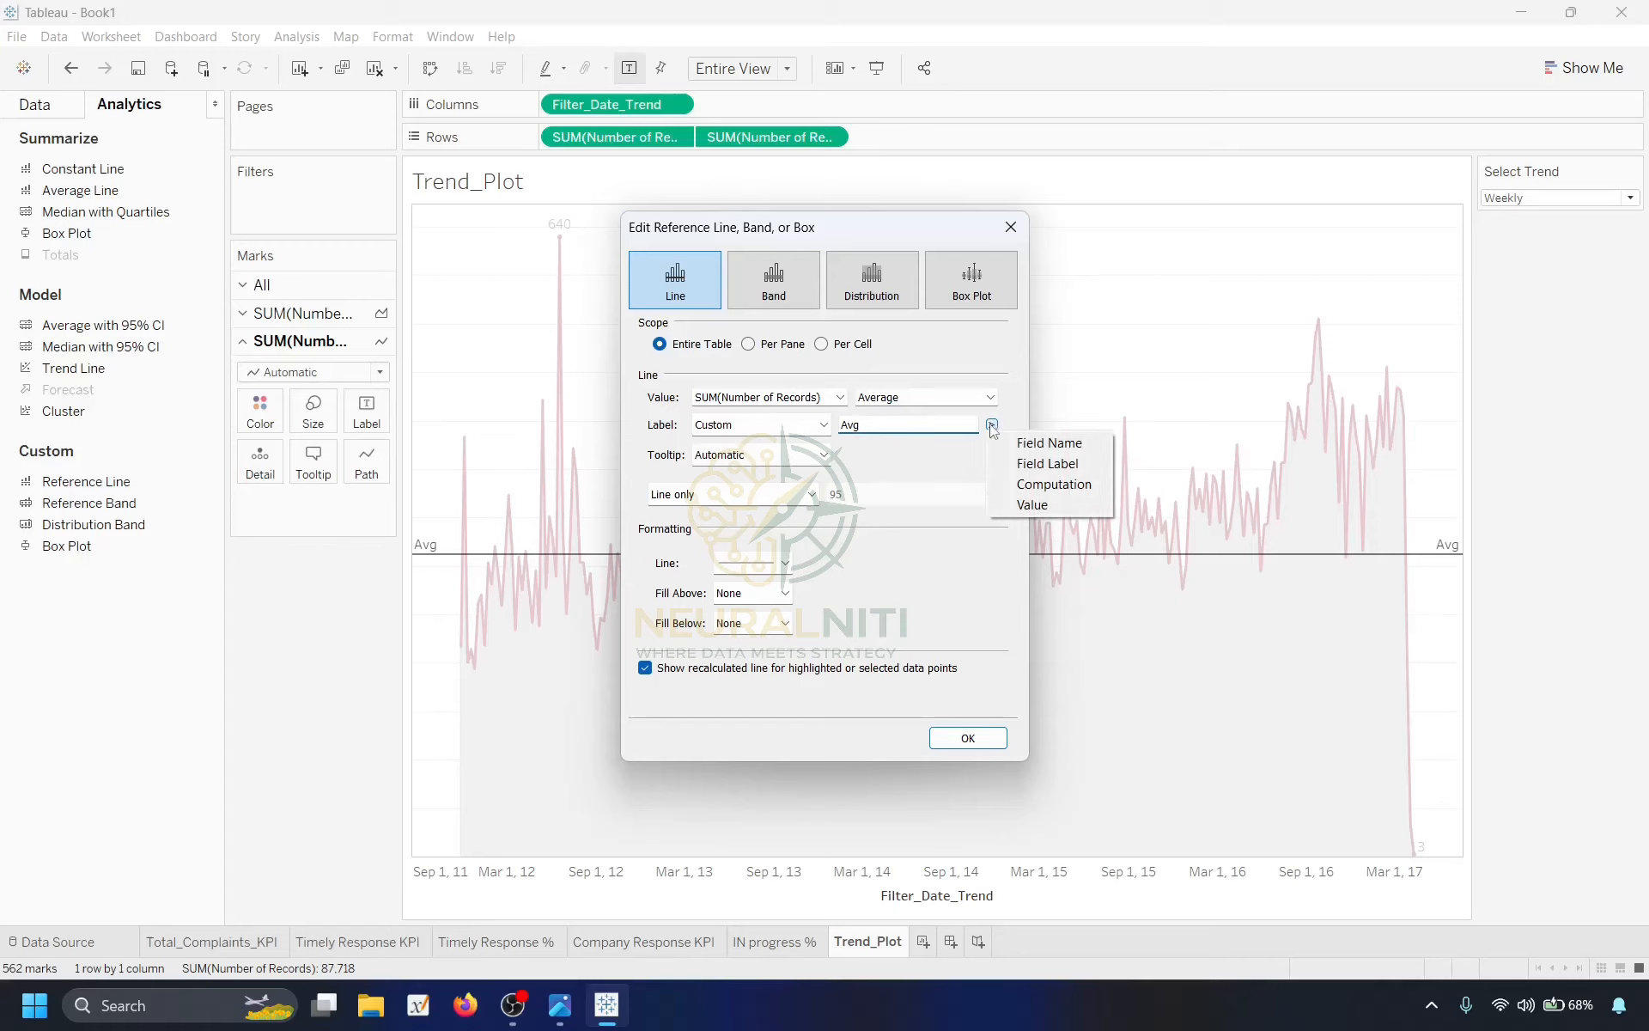
{"action": "left_click", "coordinate": [1007, 514]}
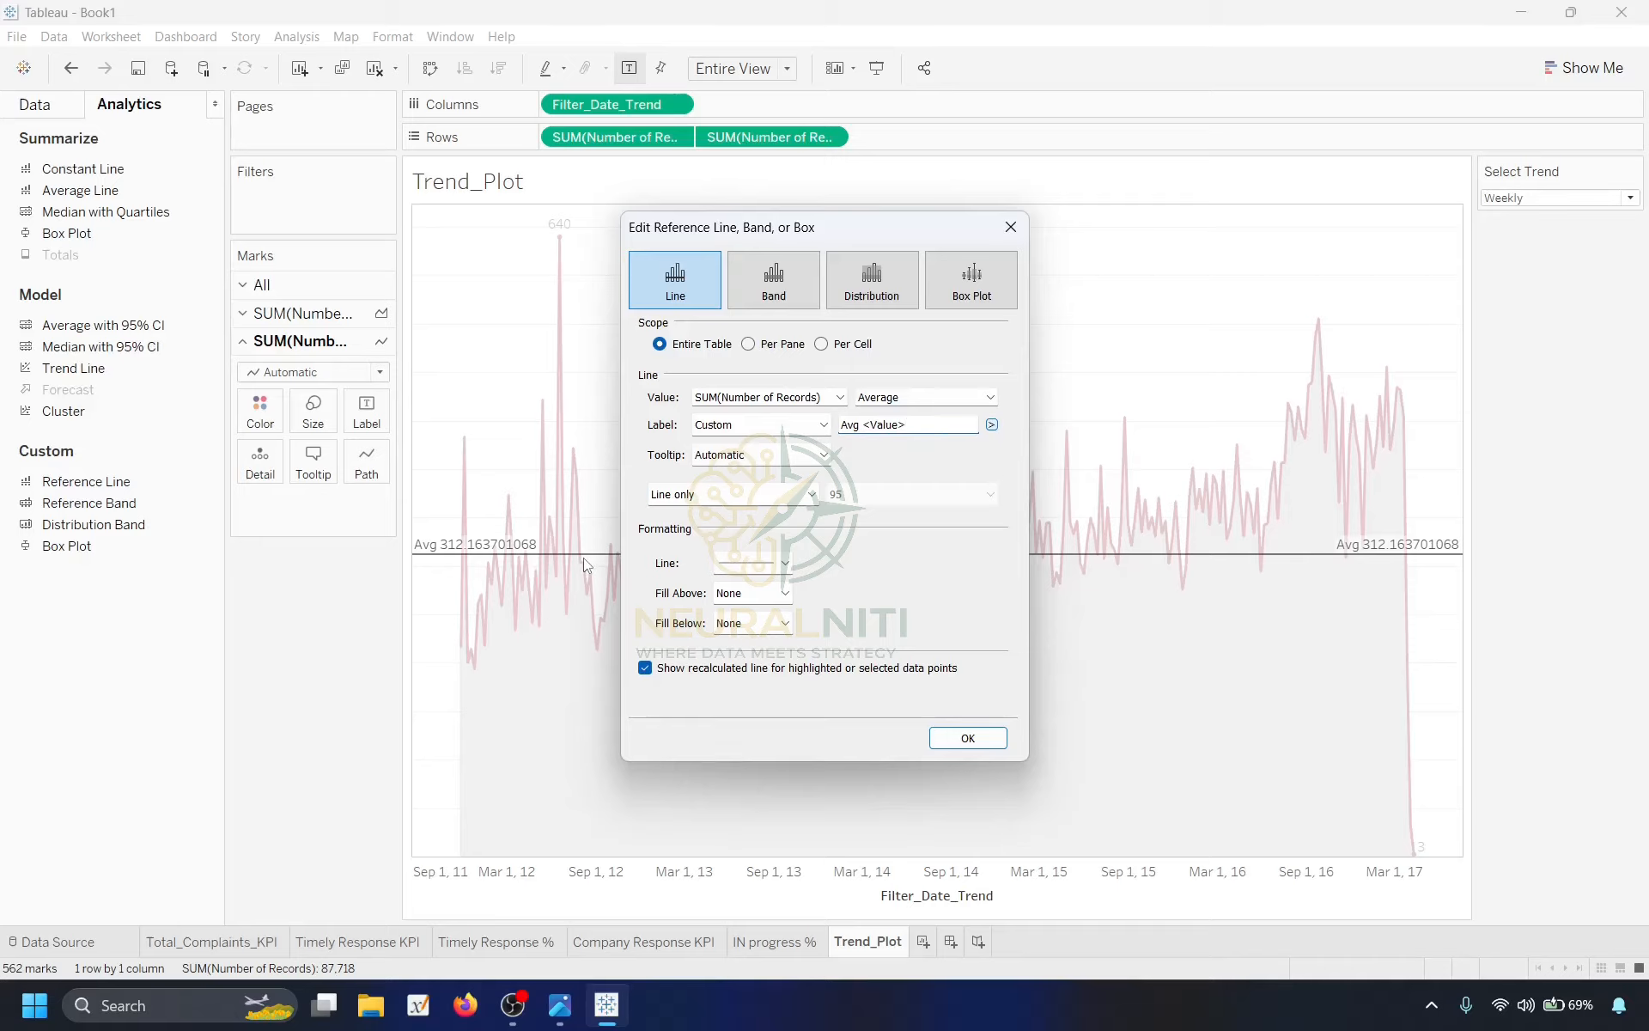
{"action": "left_click", "coordinate": [969, 737]}
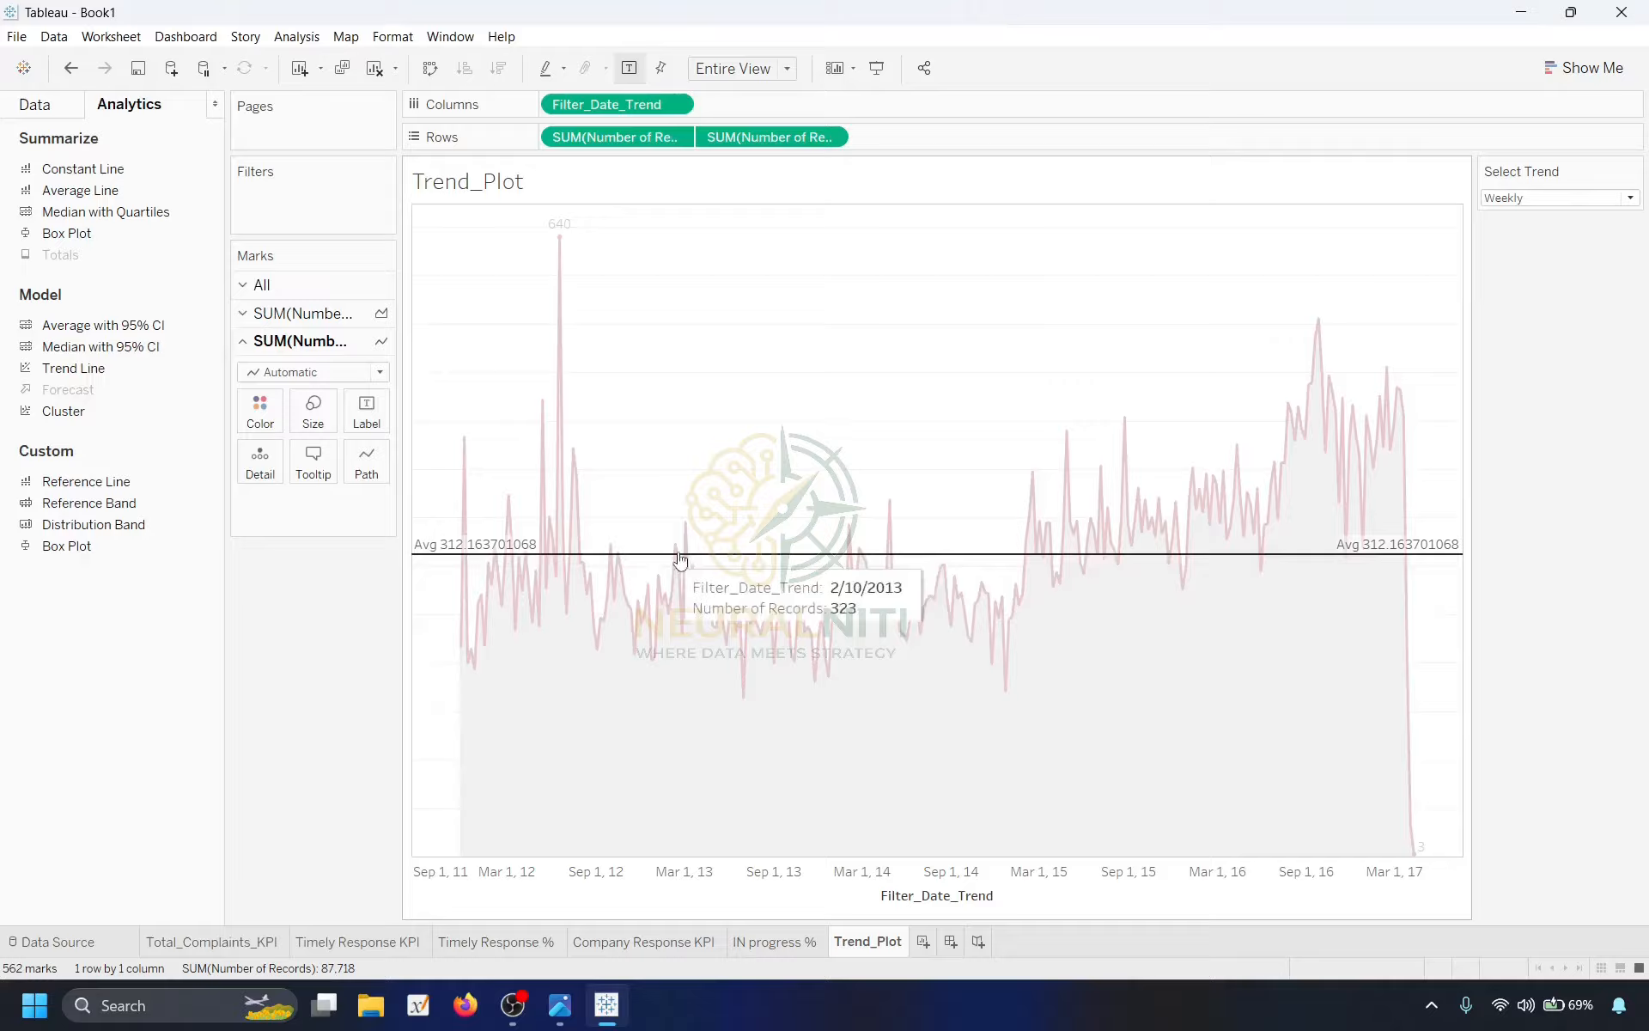
Format the average line's label as a custom number with 2 decimal places.
{"action": "right_click", "coordinate": [724, 554]}
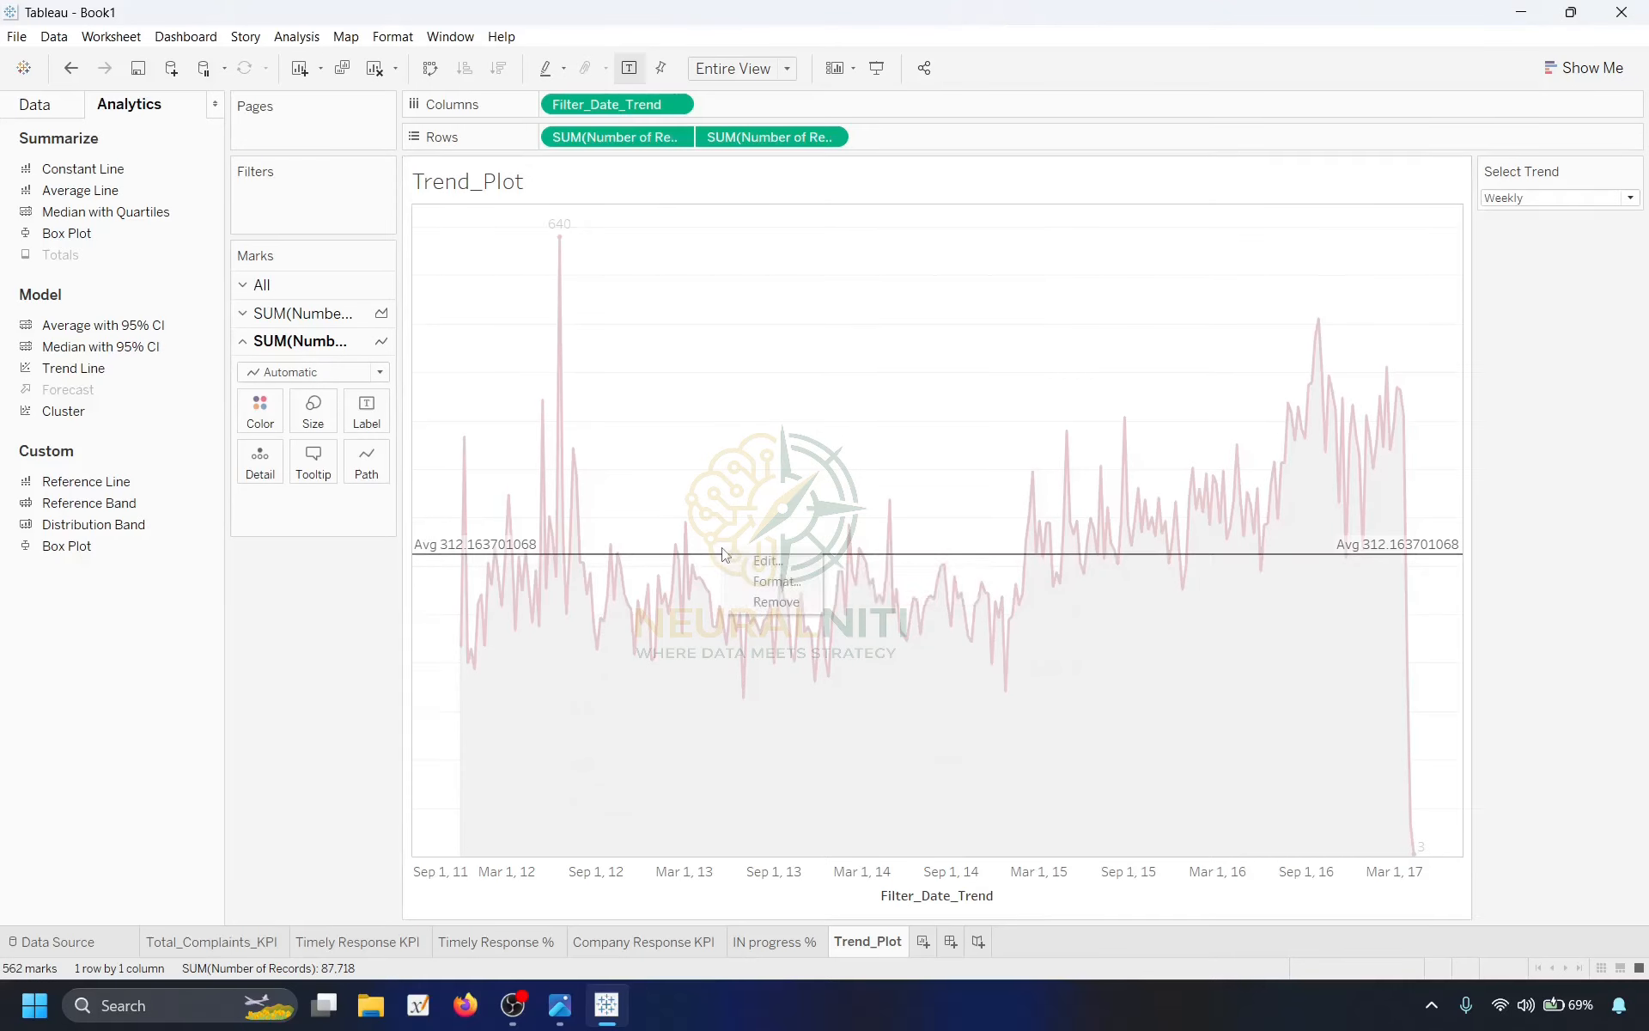
{"action": "left_click", "coordinate": [757, 582]}
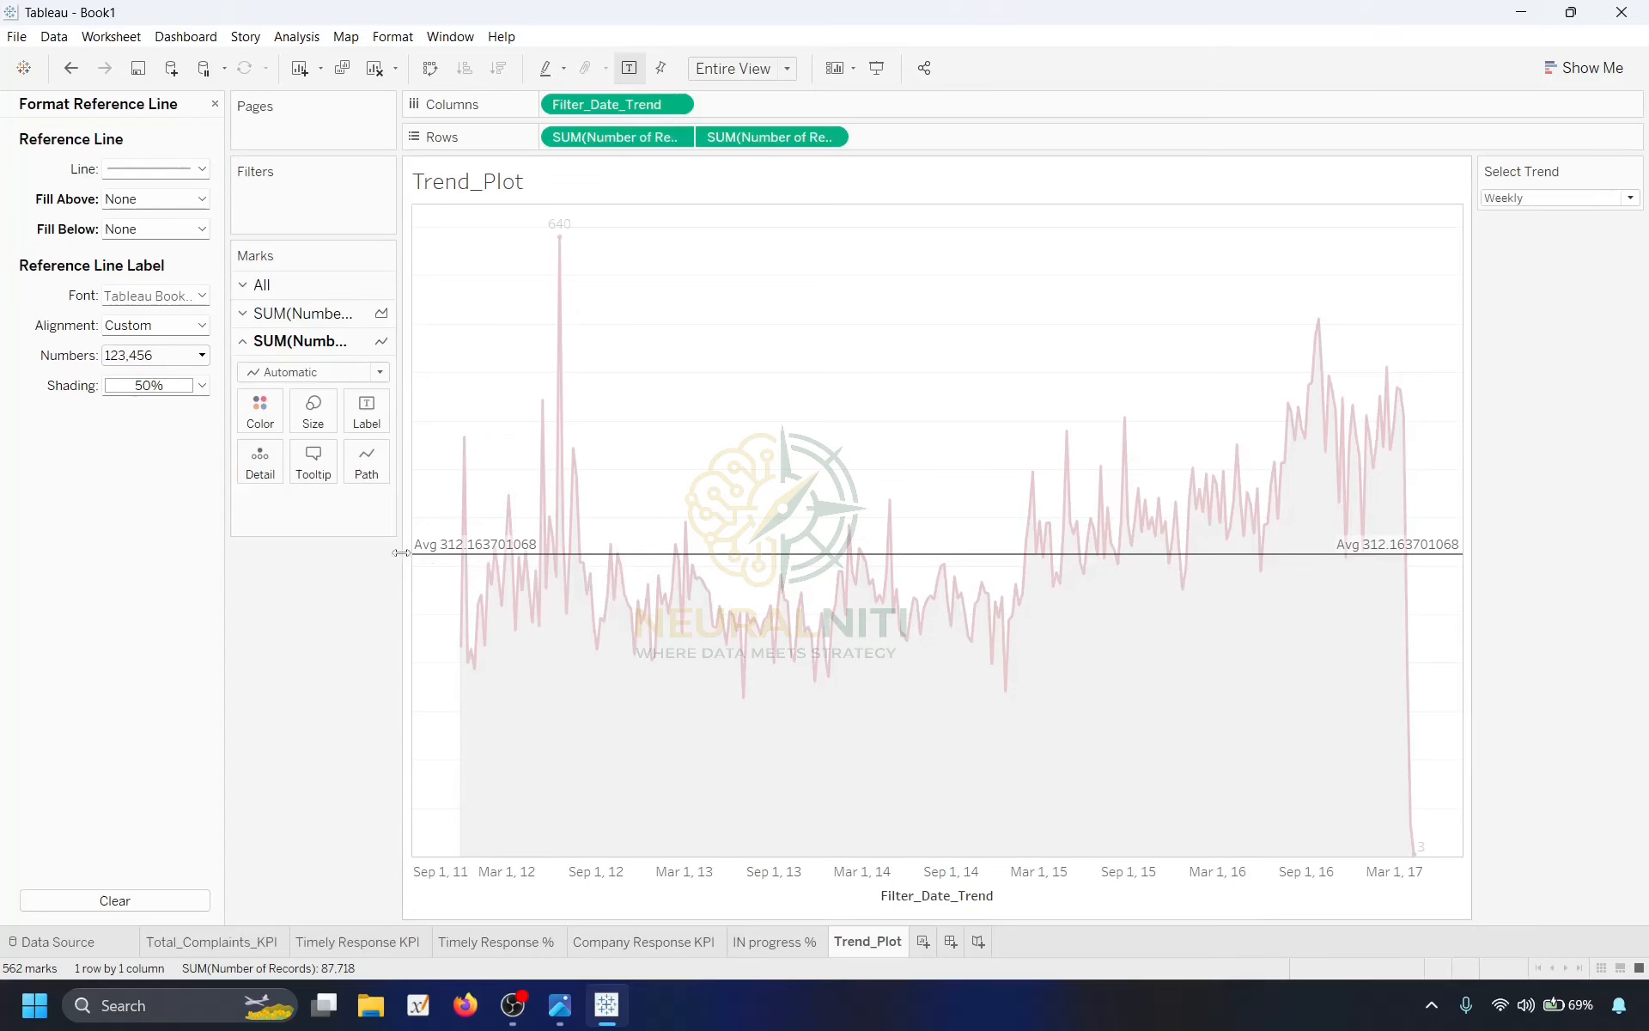
{"action": "left_click", "coordinate": [166, 356]}
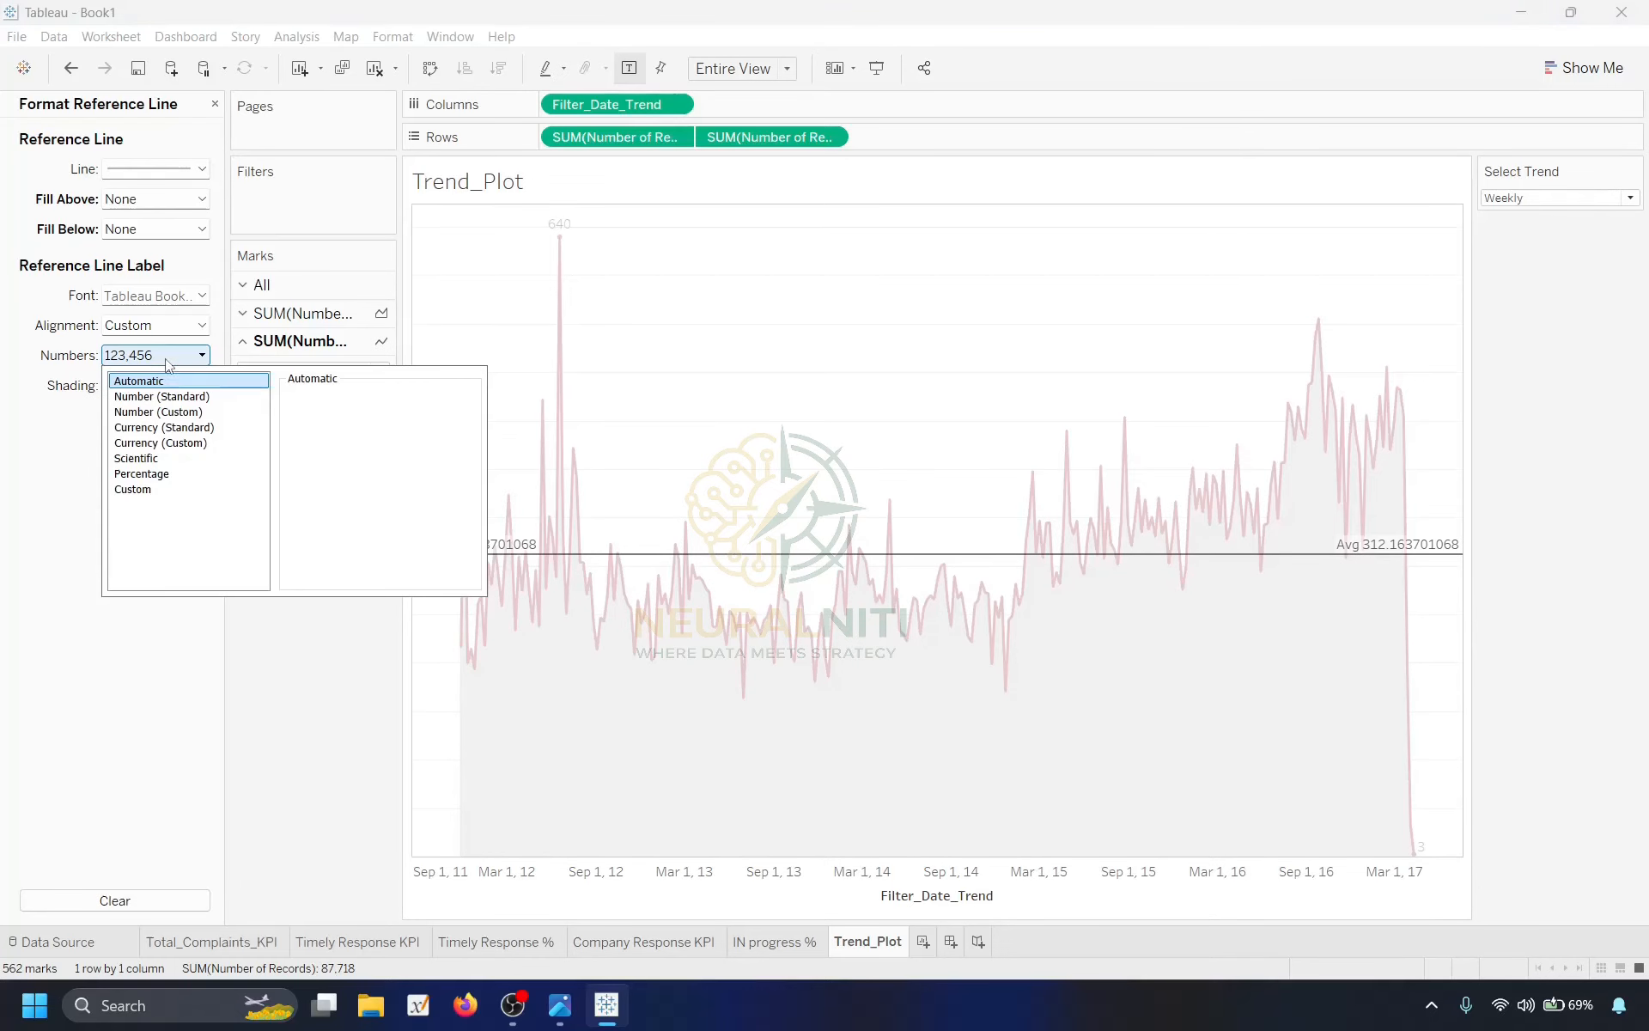
{"action": "left_click", "coordinate": [167, 412]}
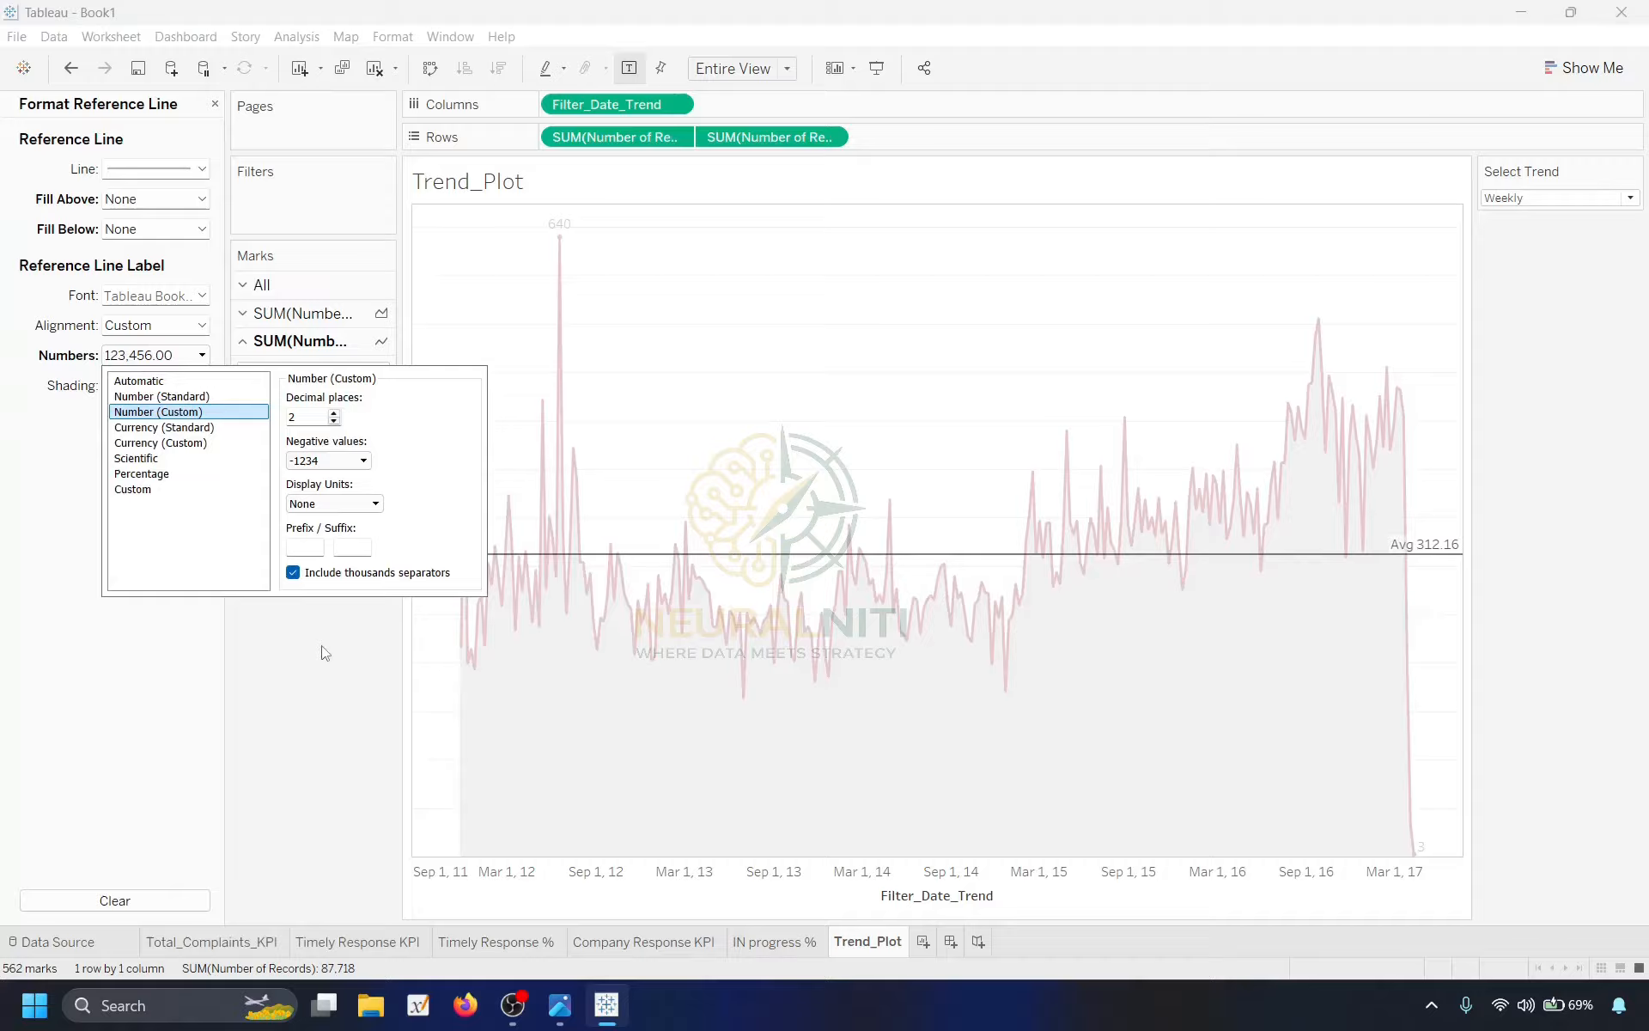
{"action": "left_click", "coordinate": [286, 656]}
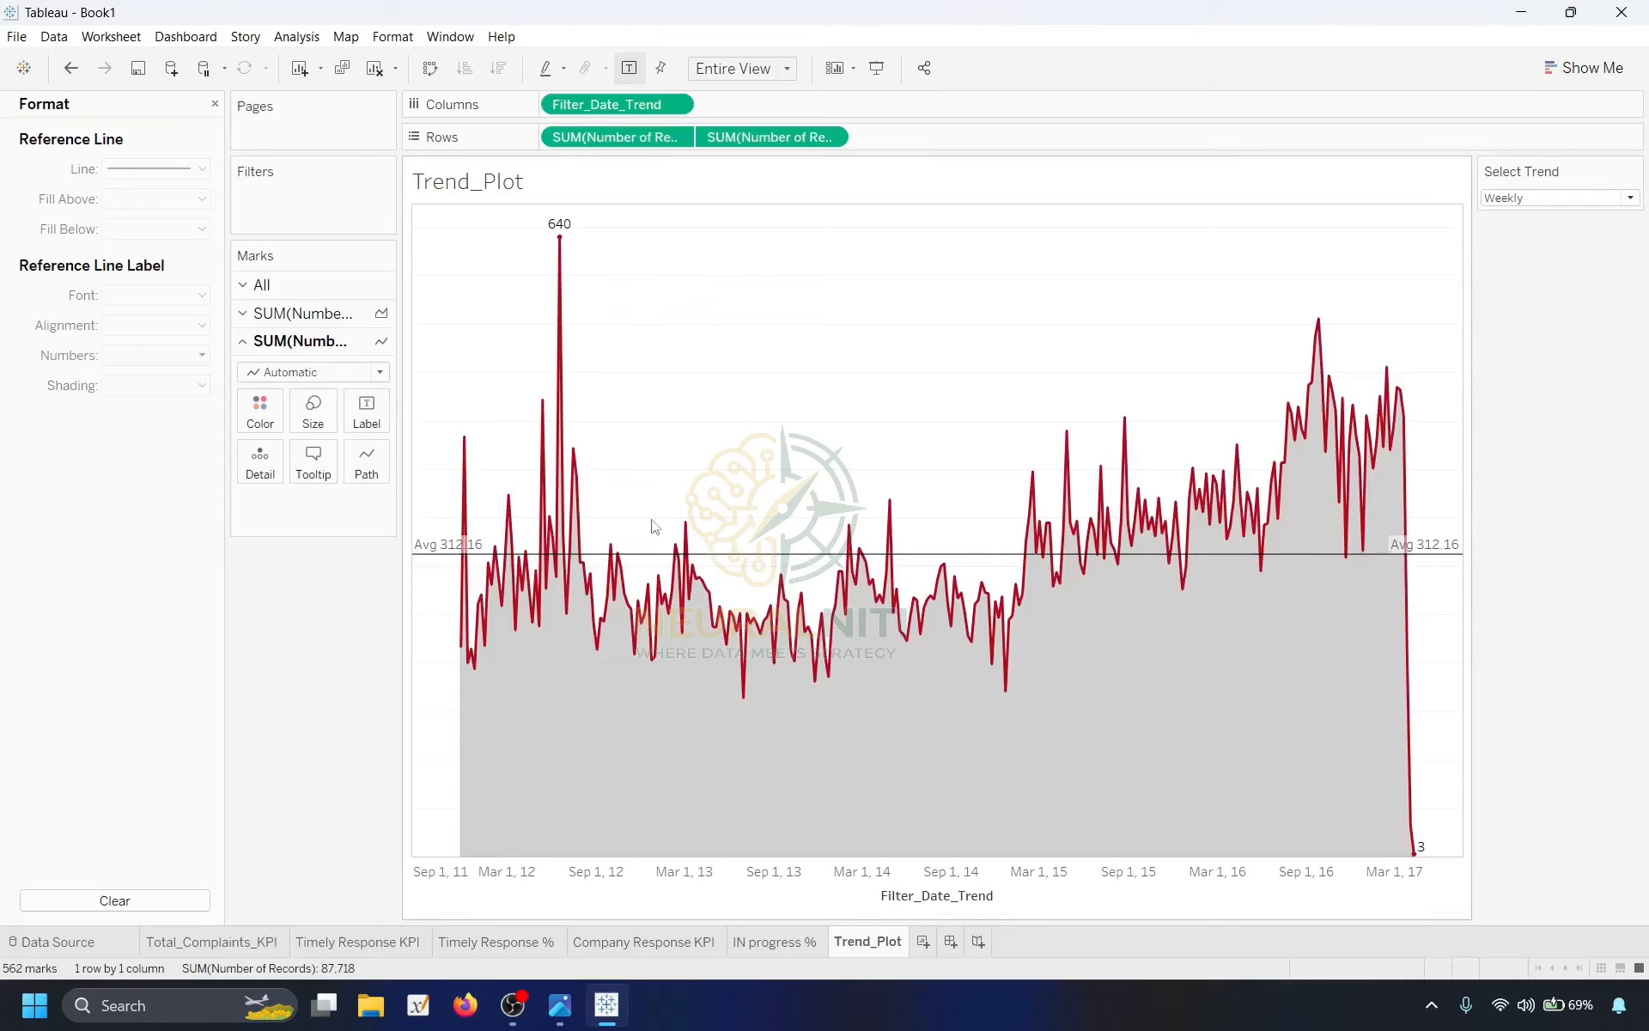
Center the average line's label horizontally along the line.
{"action": "right_click", "coordinate": [726, 557]}
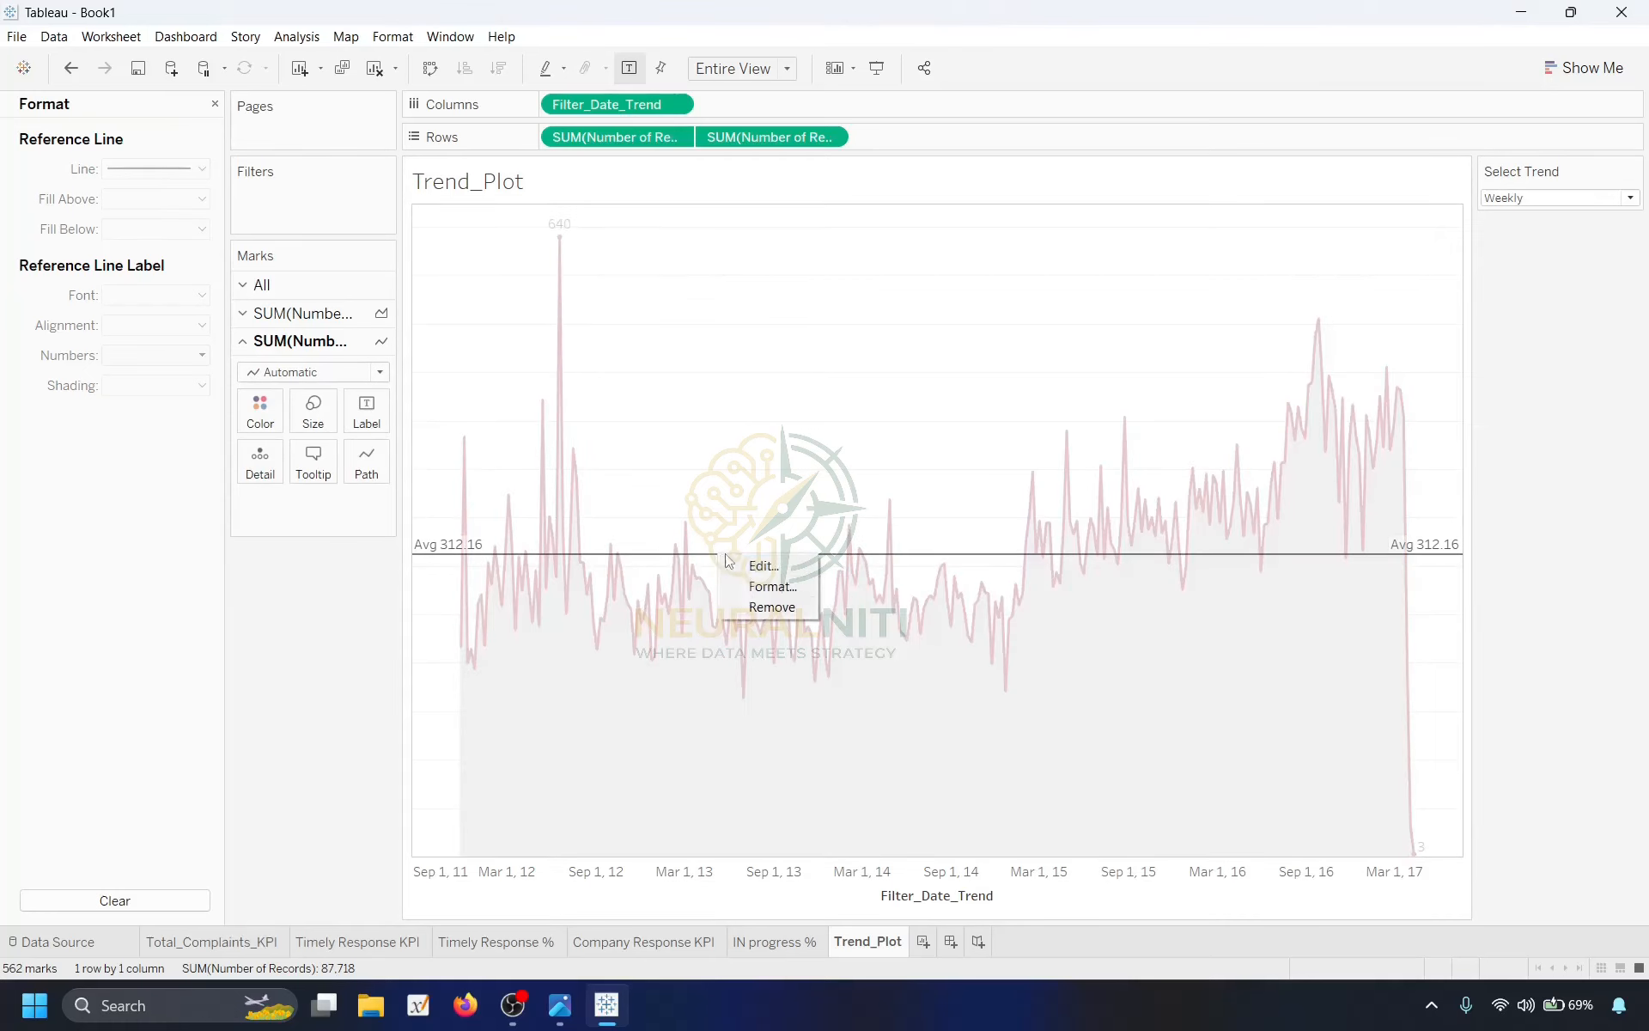
{"action": "left_click", "coordinate": [772, 587]}
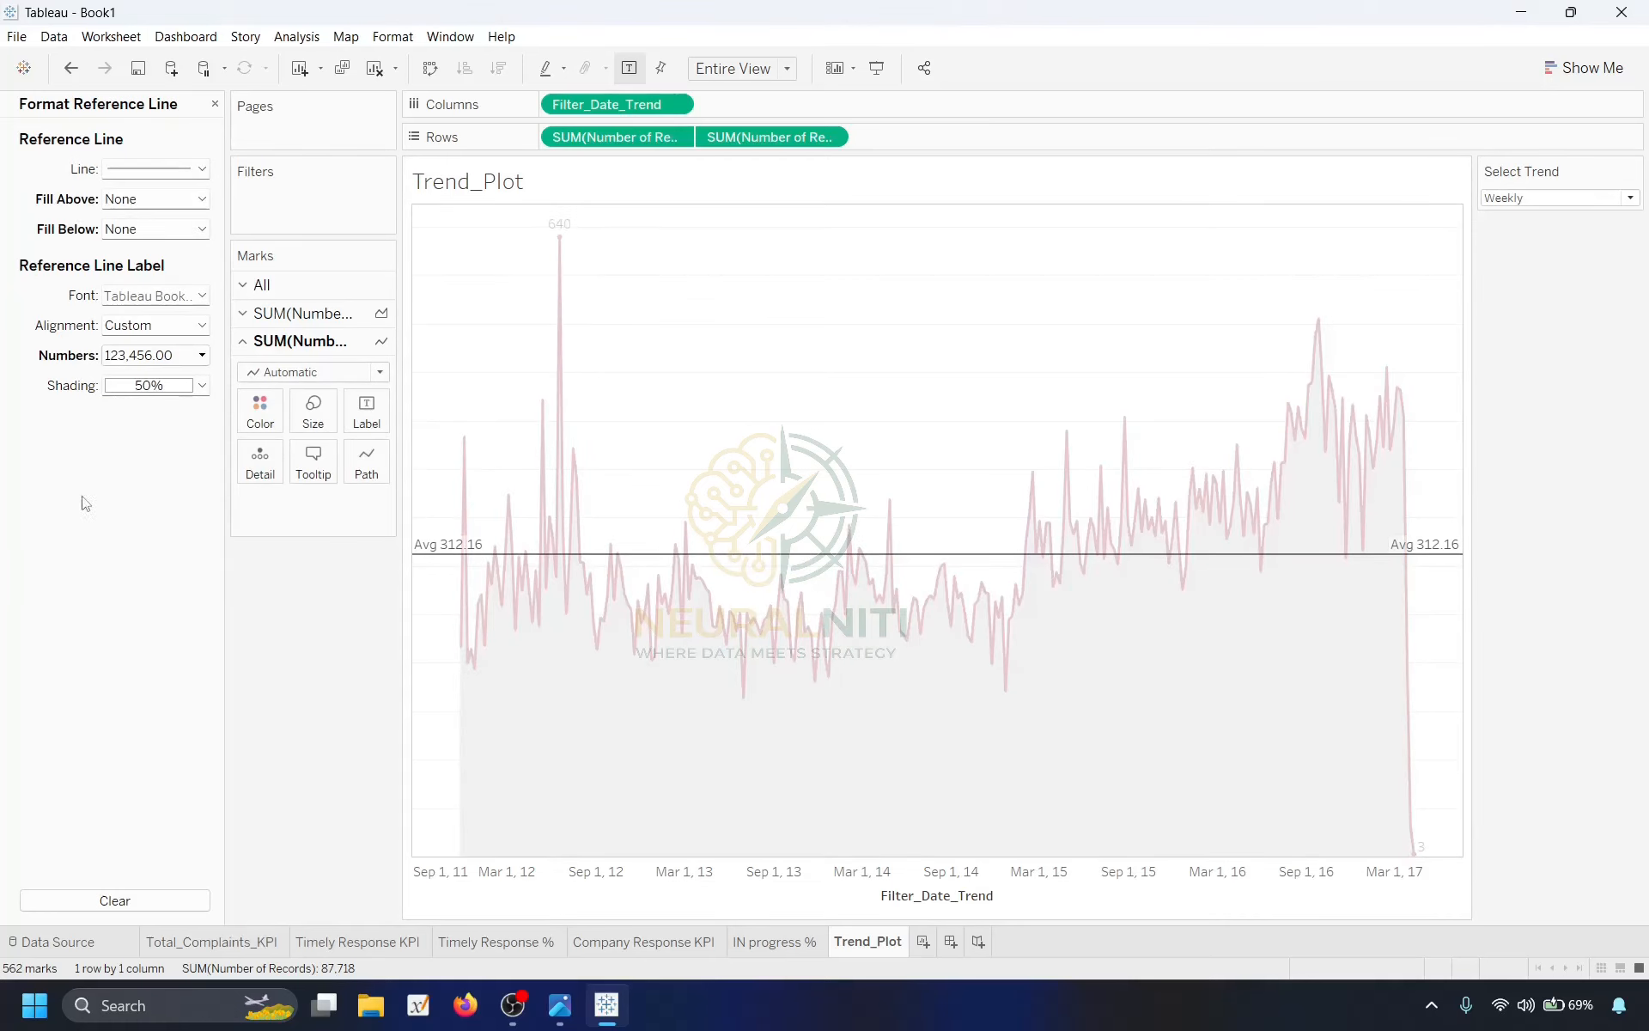
{"action": "left_click", "coordinate": [145, 326]}
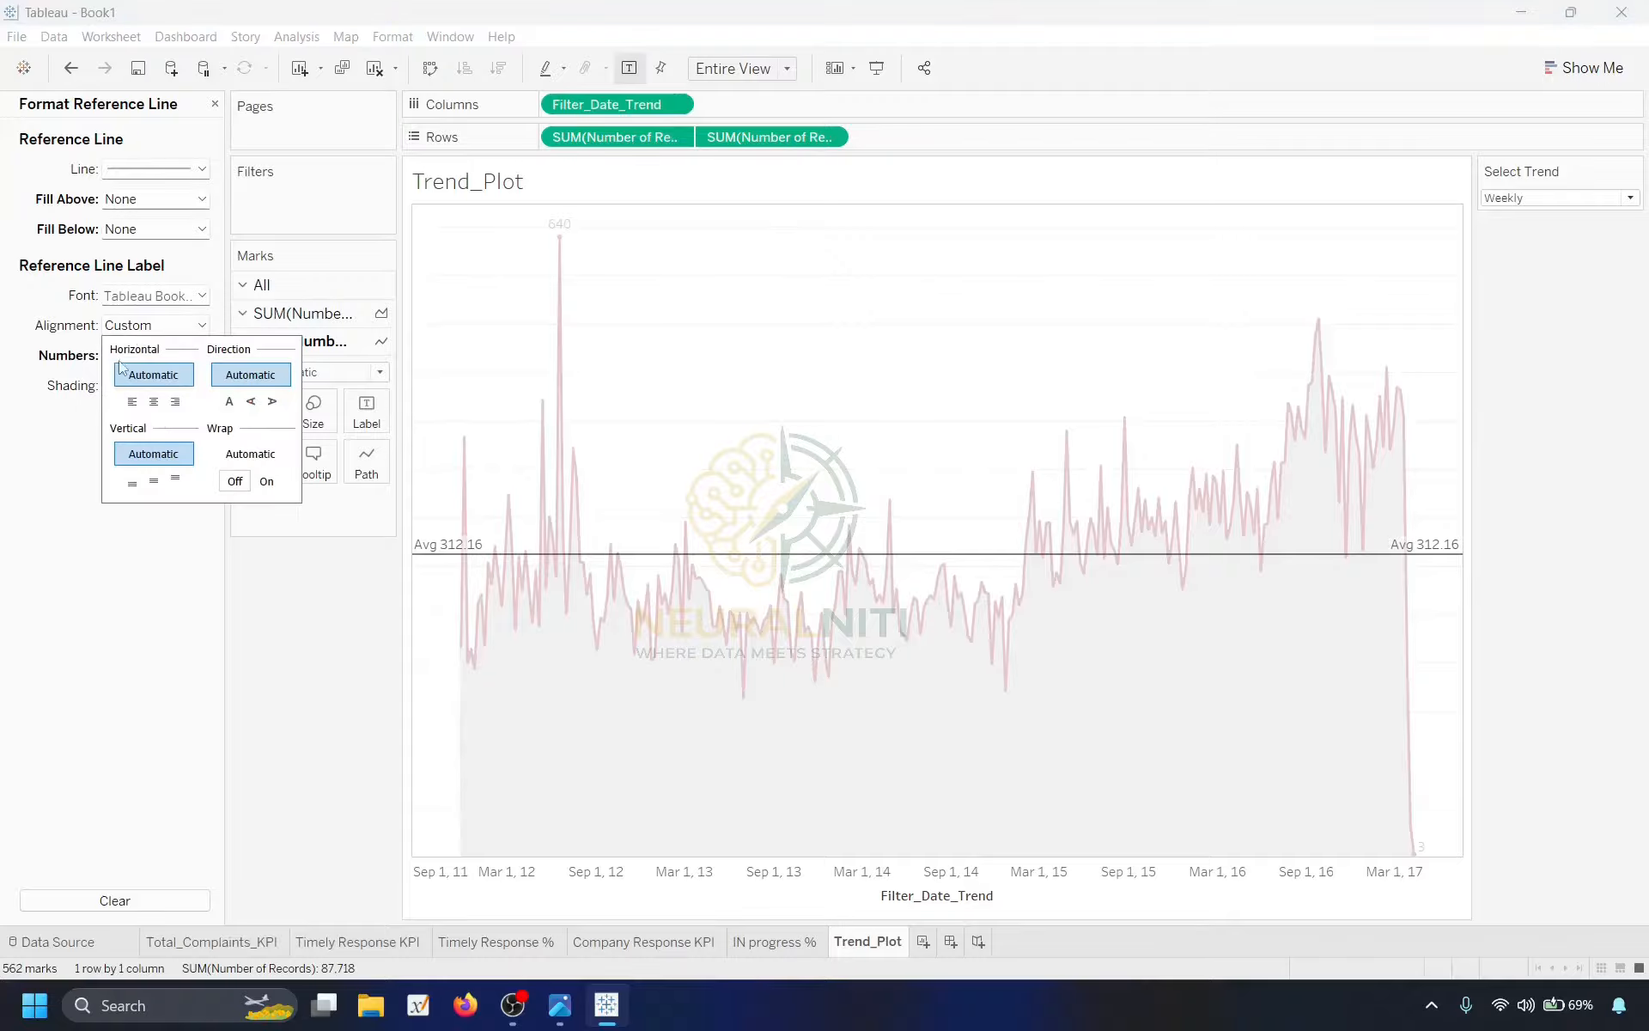
{"action": "left_click", "coordinate": [155, 401]}
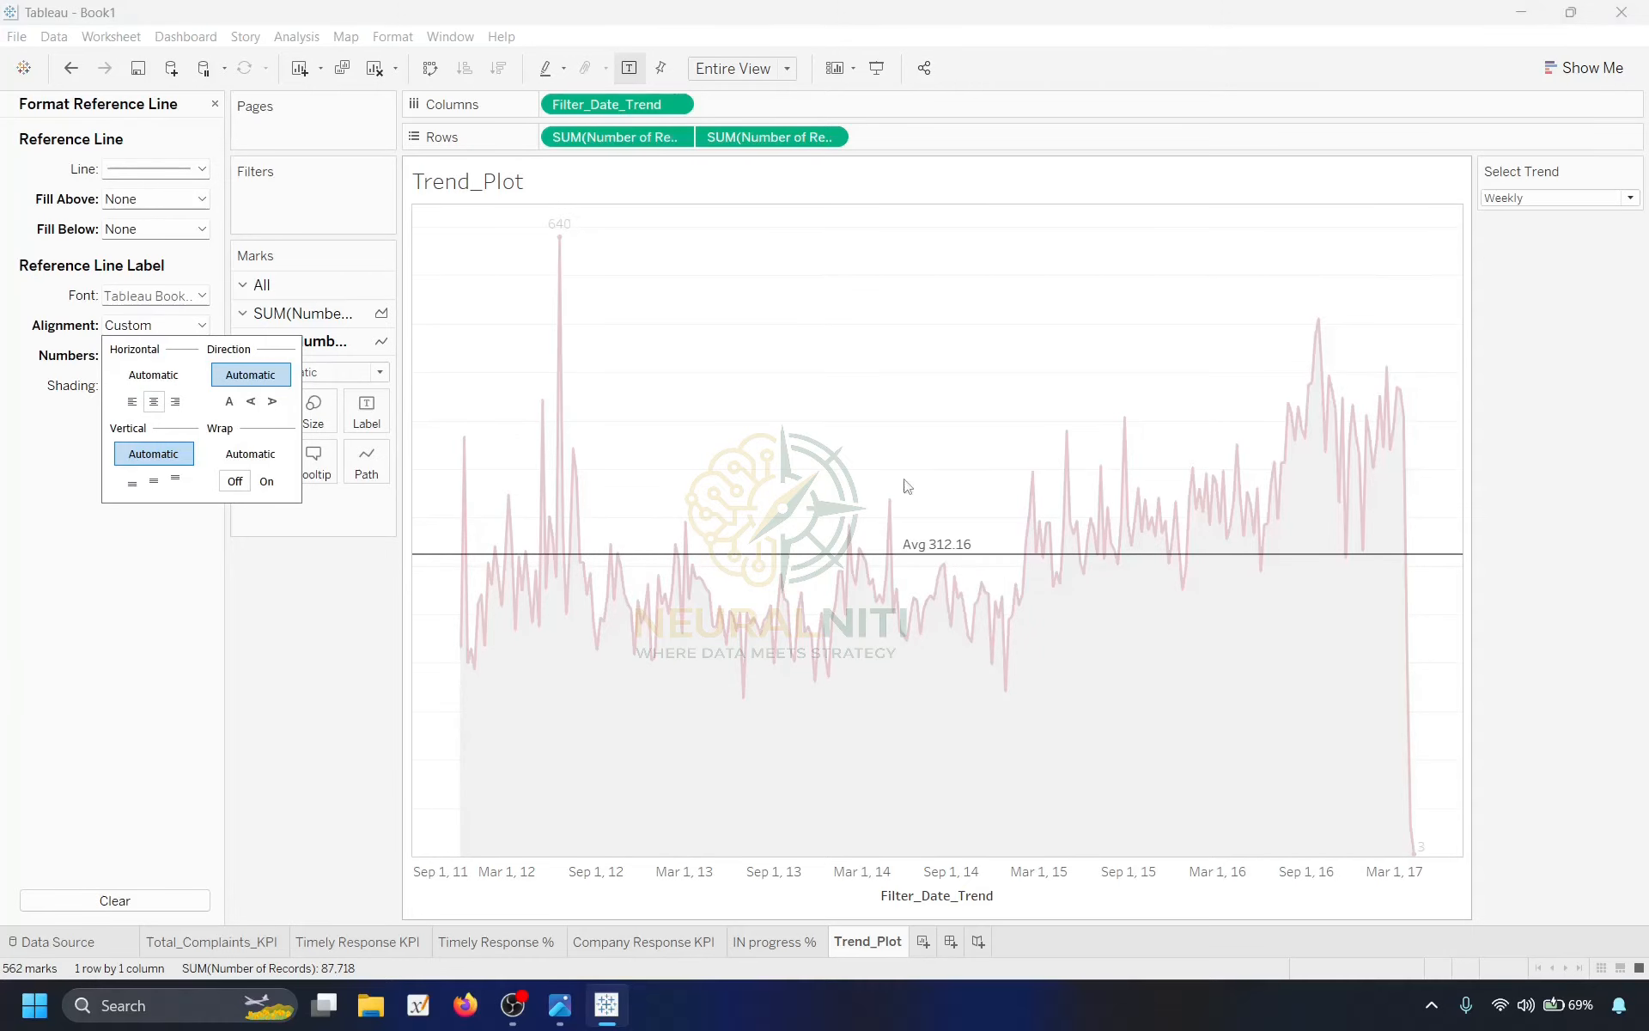
{"action": "left_click", "coordinate": [17, 606]}
Set the average line label's font to Tableau Bold, size 12.
{"action": "left_click", "coordinate": [194, 295]}
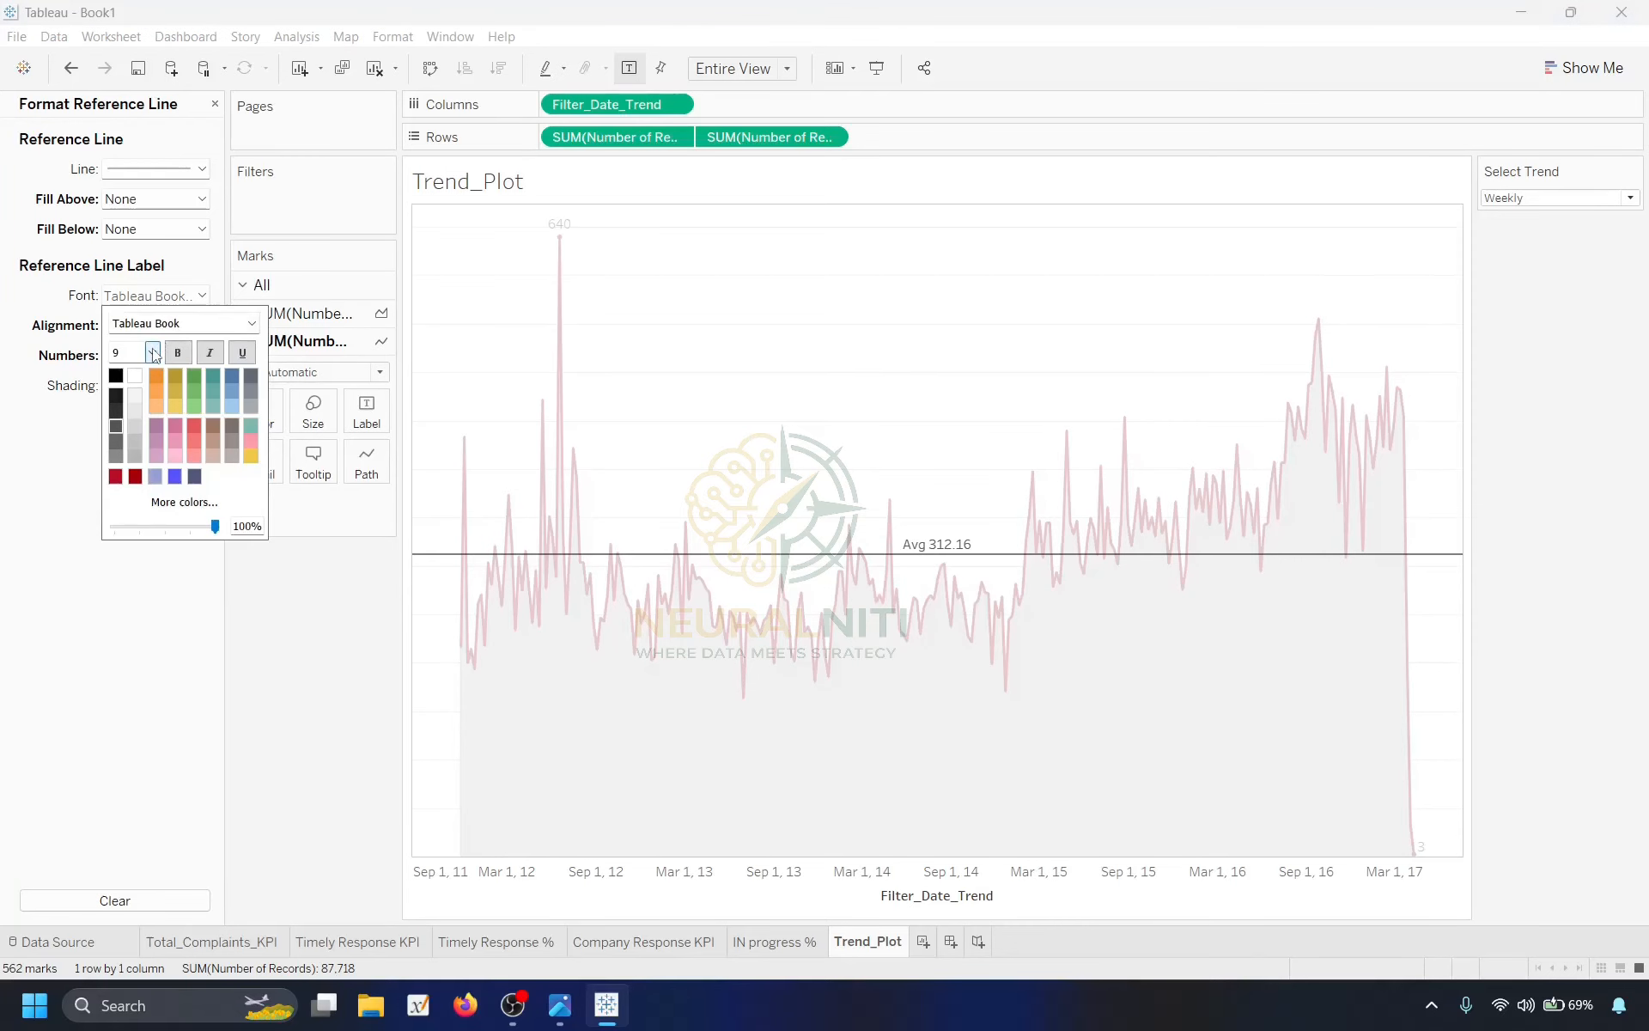
{"action": "left_click", "coordinate": [154, 353]}
{"action": "left_click", "coordinate": [137, 429]}
{"action": "left_click", "coordinate": [252, 323]}
{"action": "left_click", "coordinate": [198, 352]}
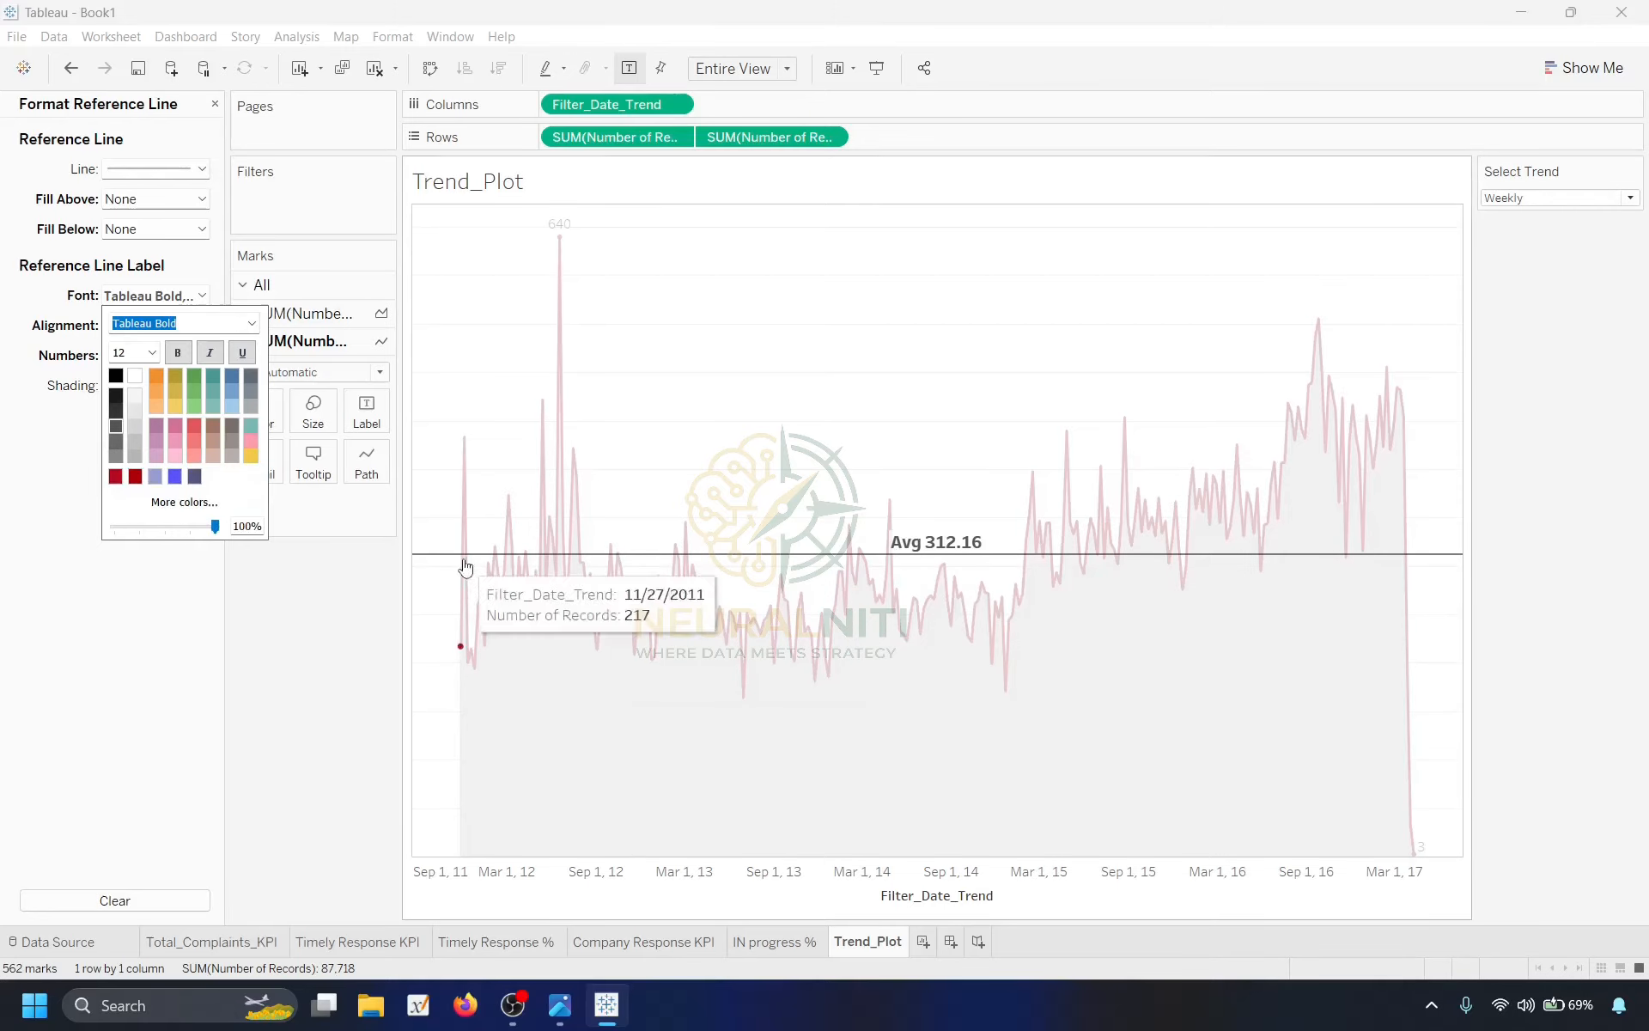
Make the average line dashed with 17% opacity and finish formatting the reference line.
{"action": "left_click", "coordinate": [158, 170]}
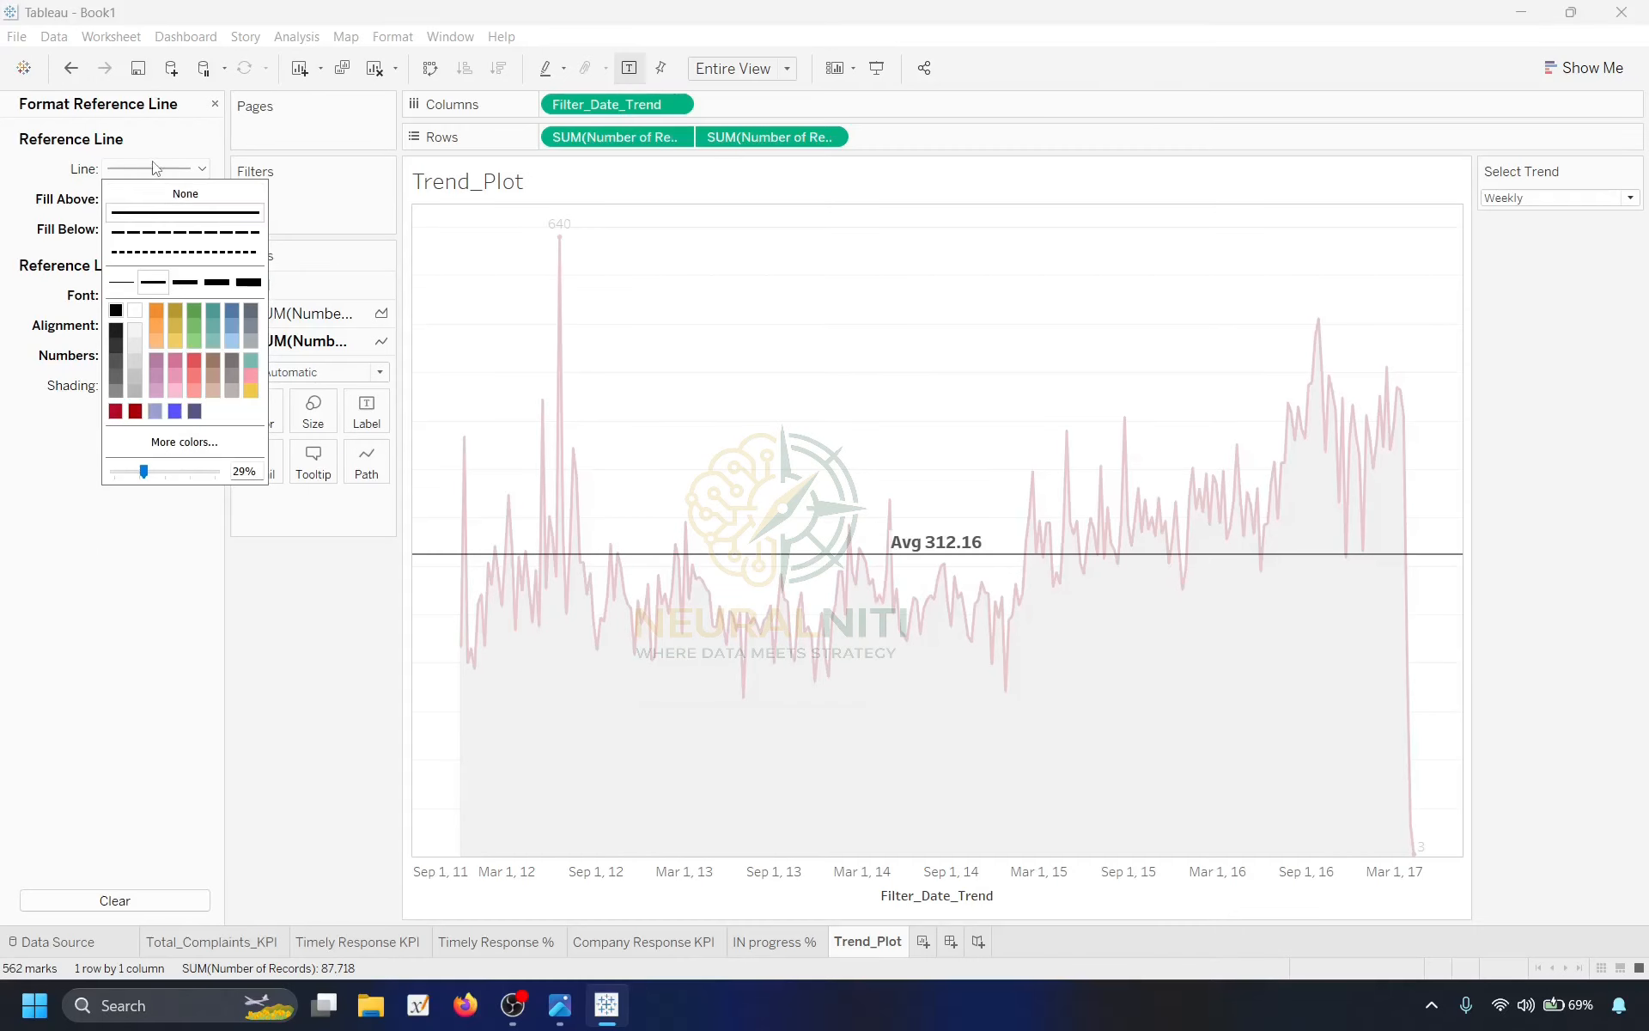
{"action": "left_click", "coordinate": [171, 233]}
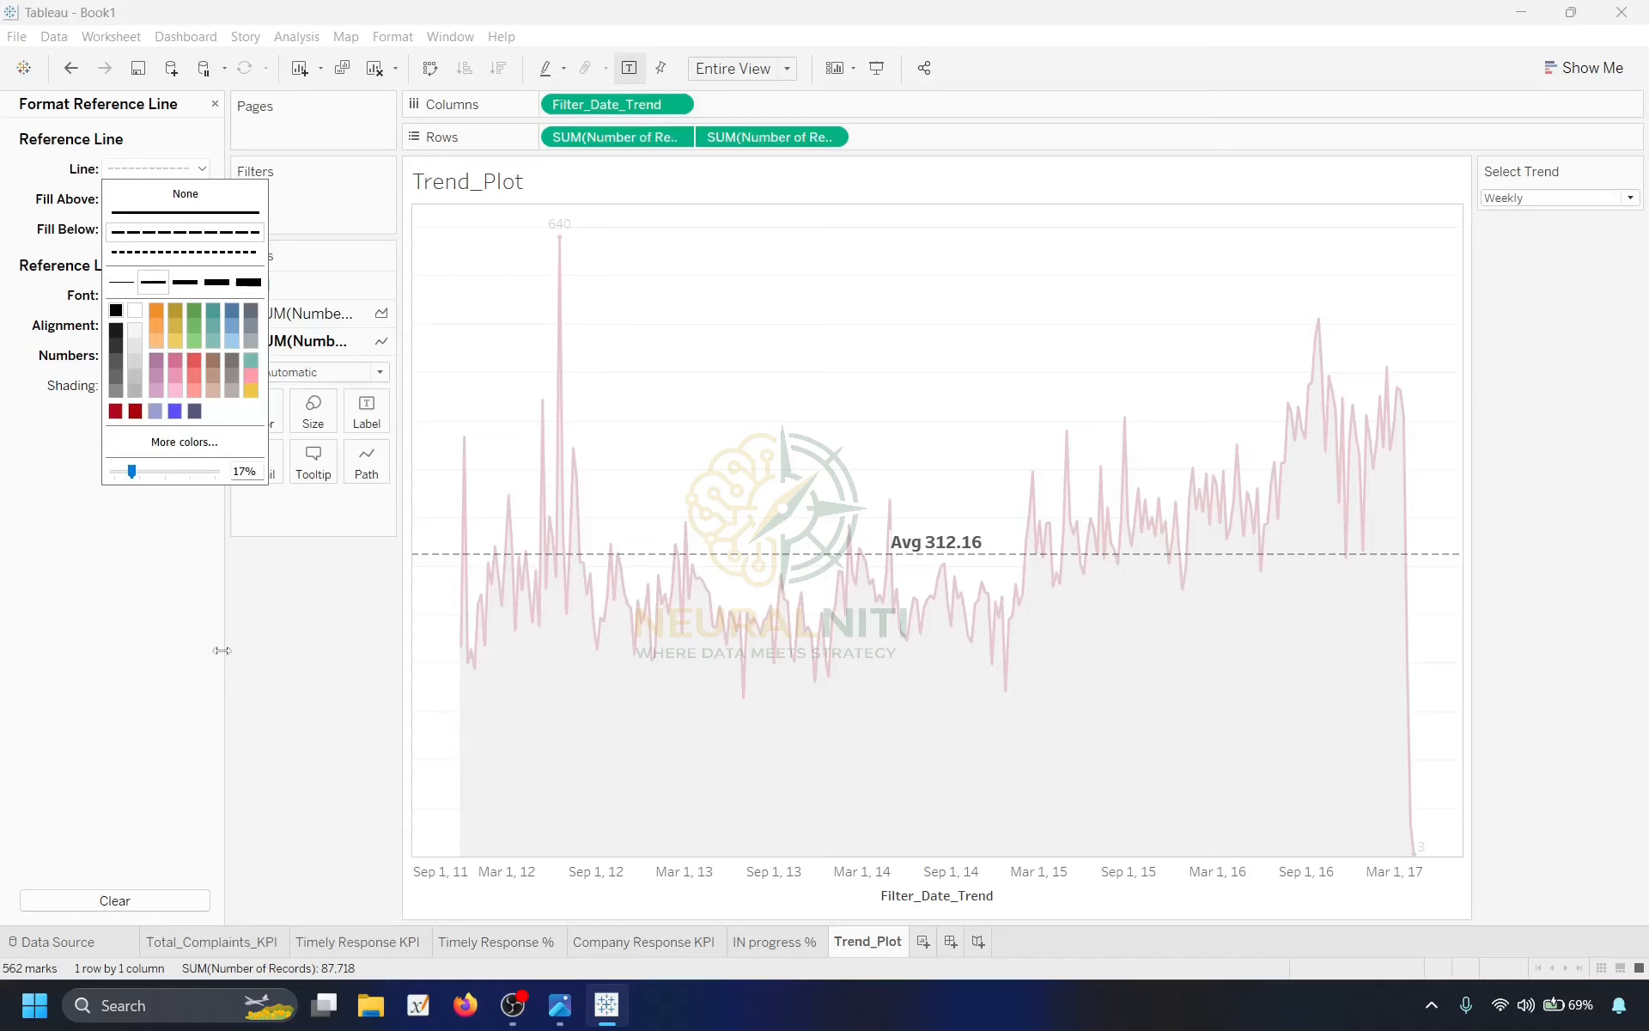
{"action": "double_click", "coordinate": [244, 472]}
{"action": "left_click", "coordinate": [275, 608]}
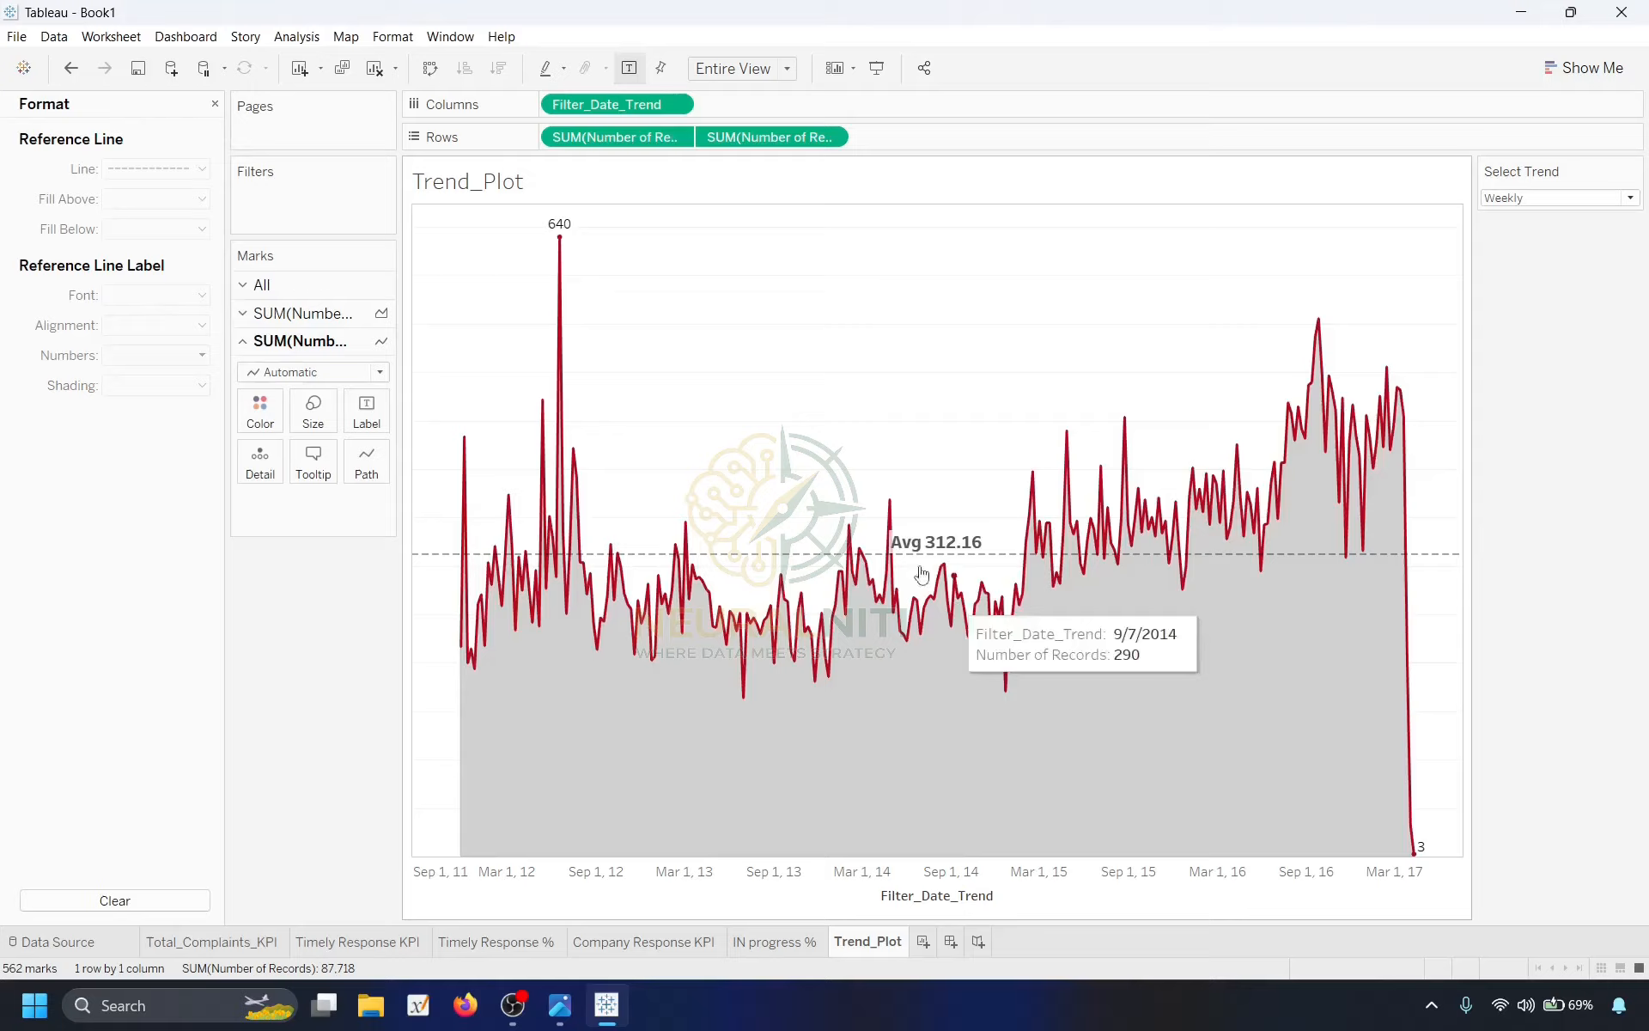
{"action": "left_click", "coordinate": [215, 105]}
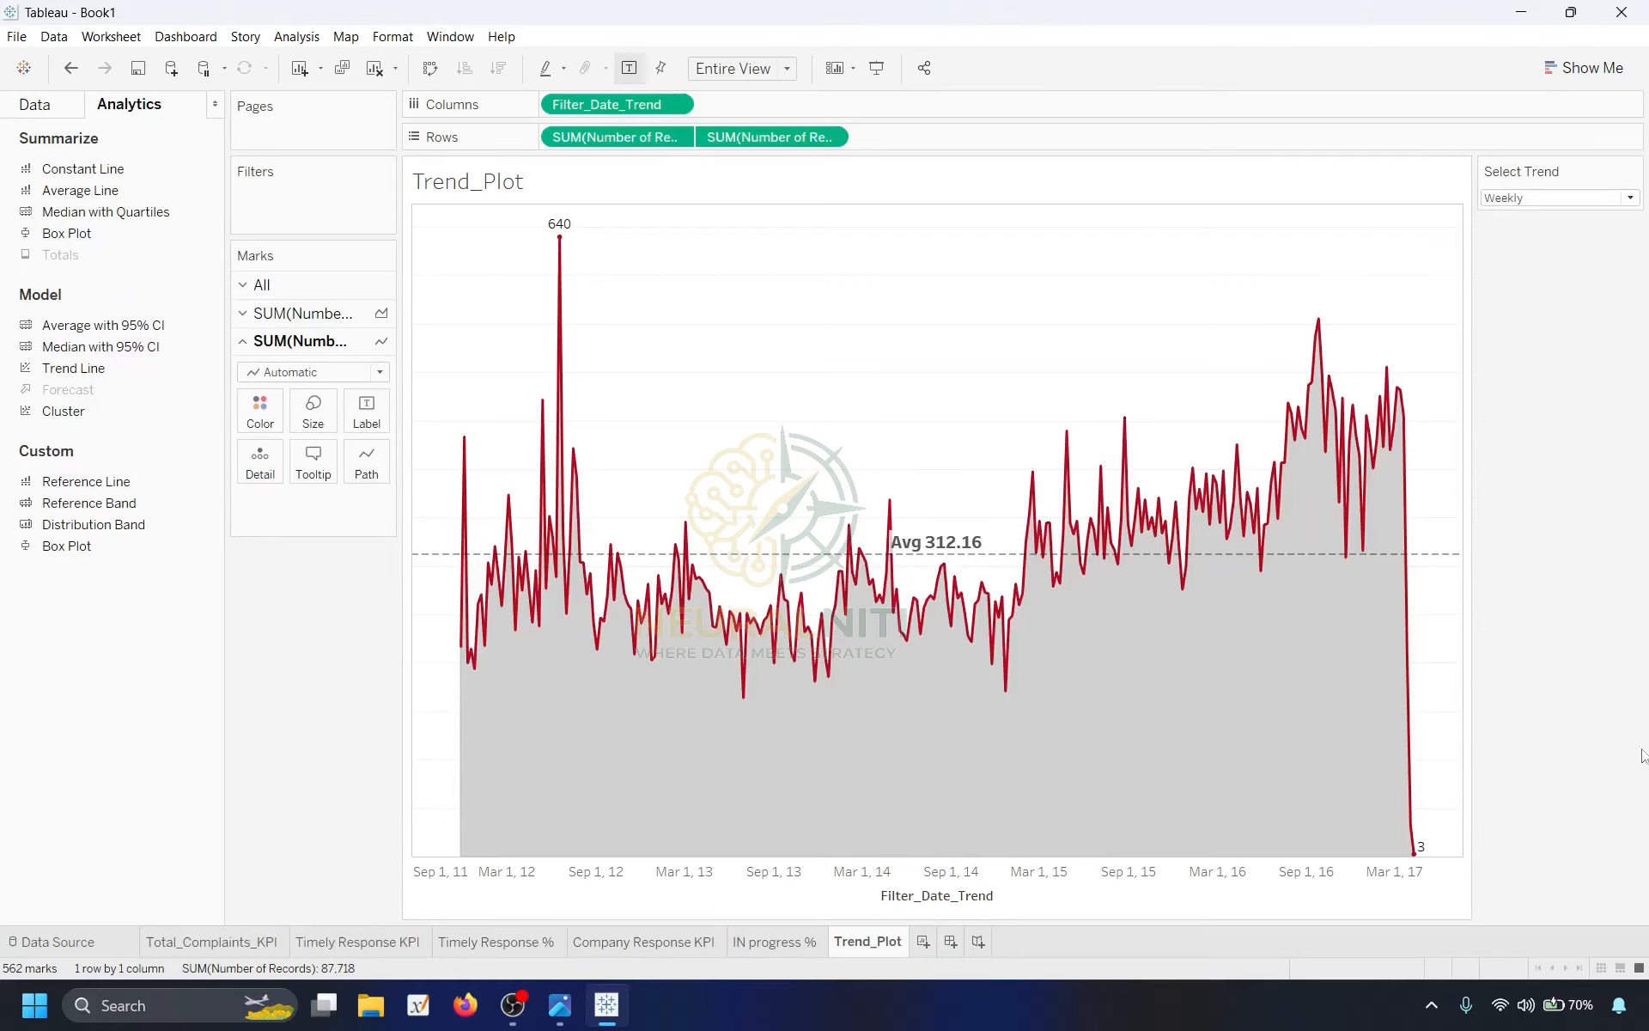
Remove the title from the Filter_Date_Trend axis of the trend plot.
{"action": "right_click", "coordinate": [906, 908]}
{"action": "left_click", "coordinate": [948, 765]}
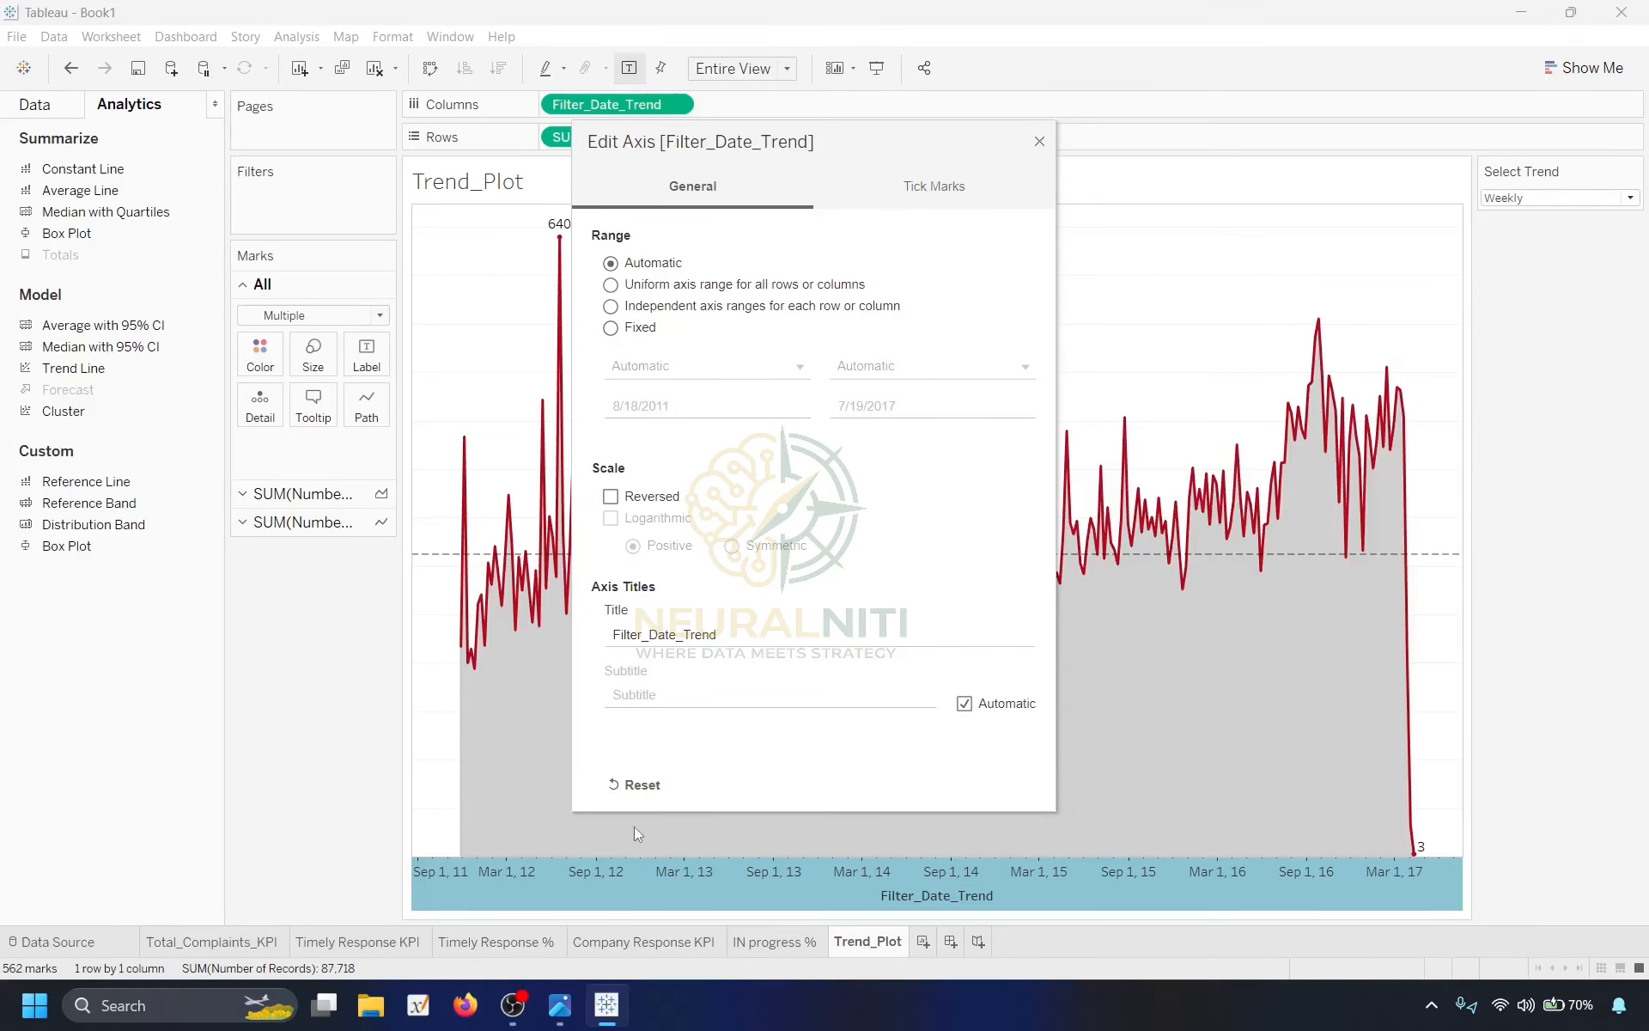
{"action": "double_click", "coordinate": [751, 633]}
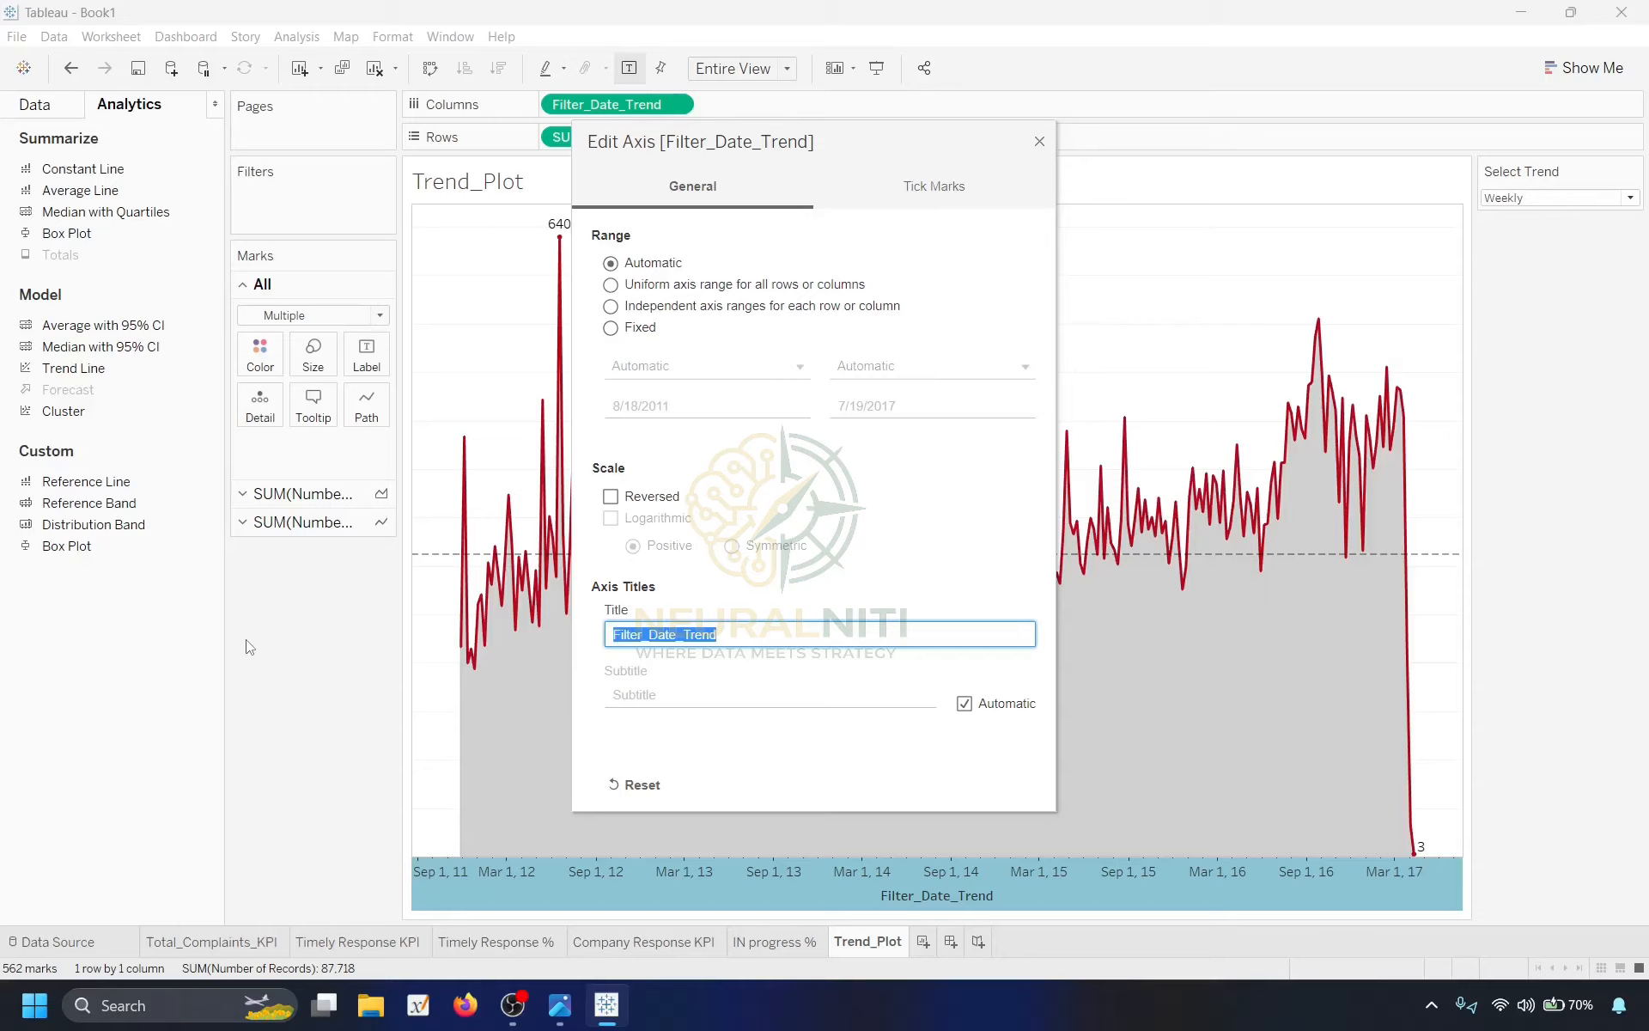
{"action": "key", "text": "BackSpace"}
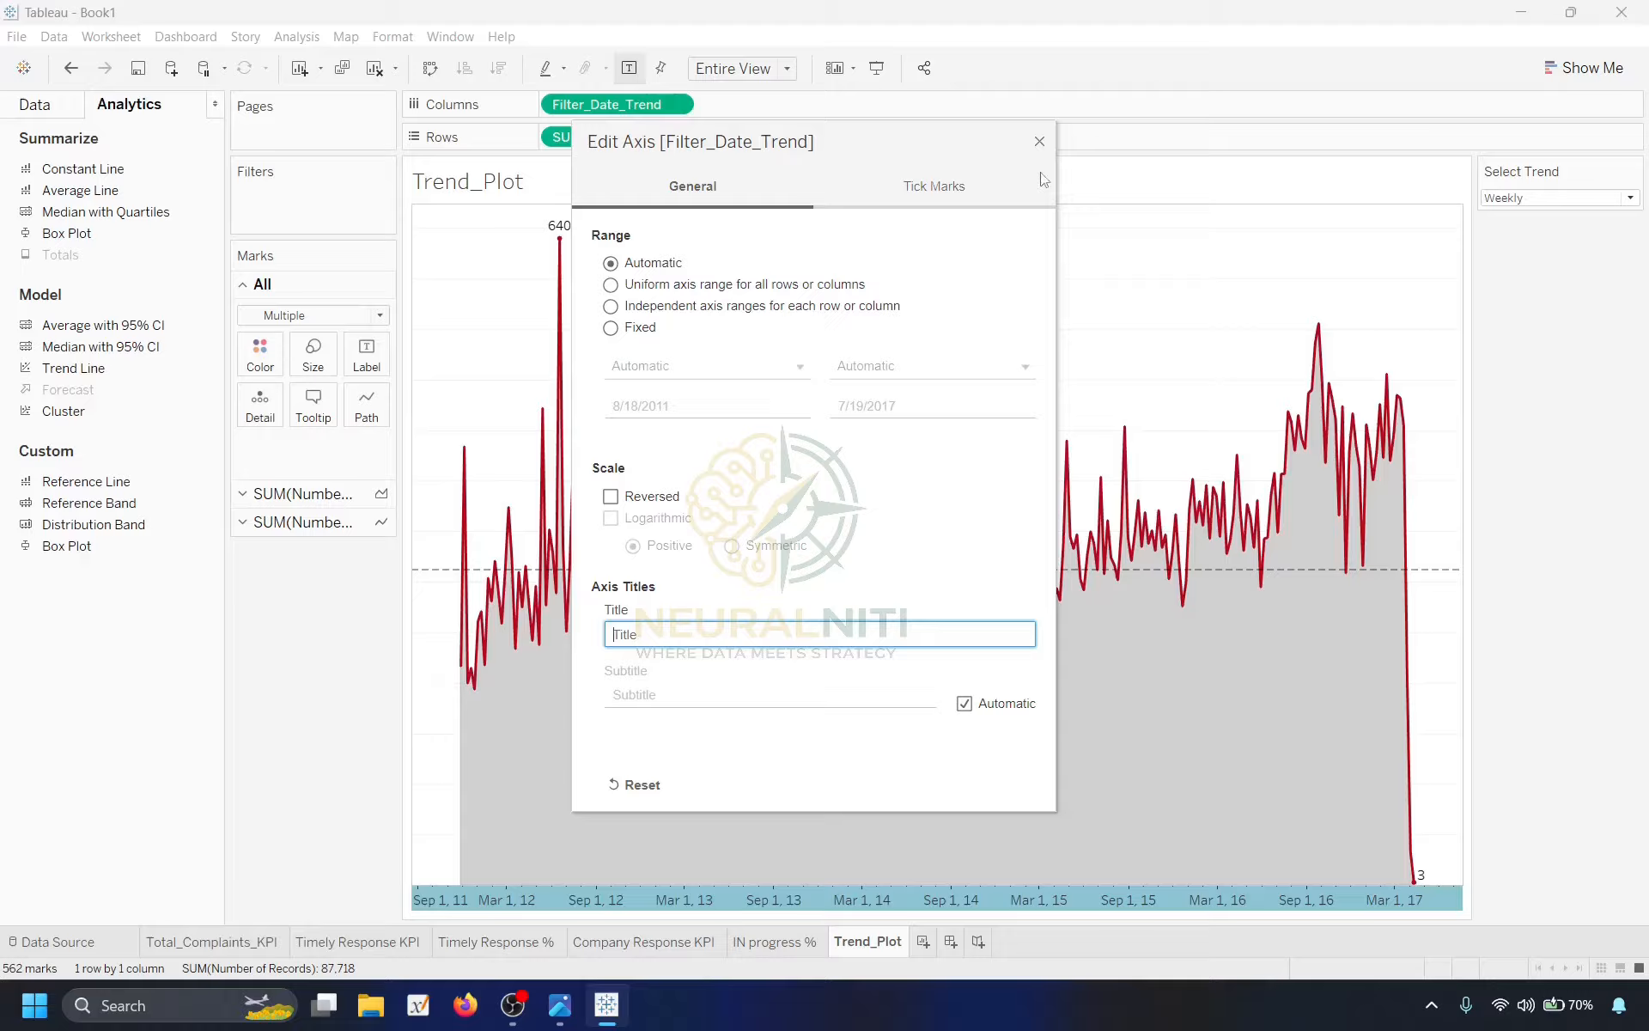
{"action": "left_click", "coordinate": [1040, 141]}
Check the reference image of the Credit card Complaints Dashboard and add a new worksheet named Density_Plot.
{"action": "left_click", "coordinate": [35, 105]}
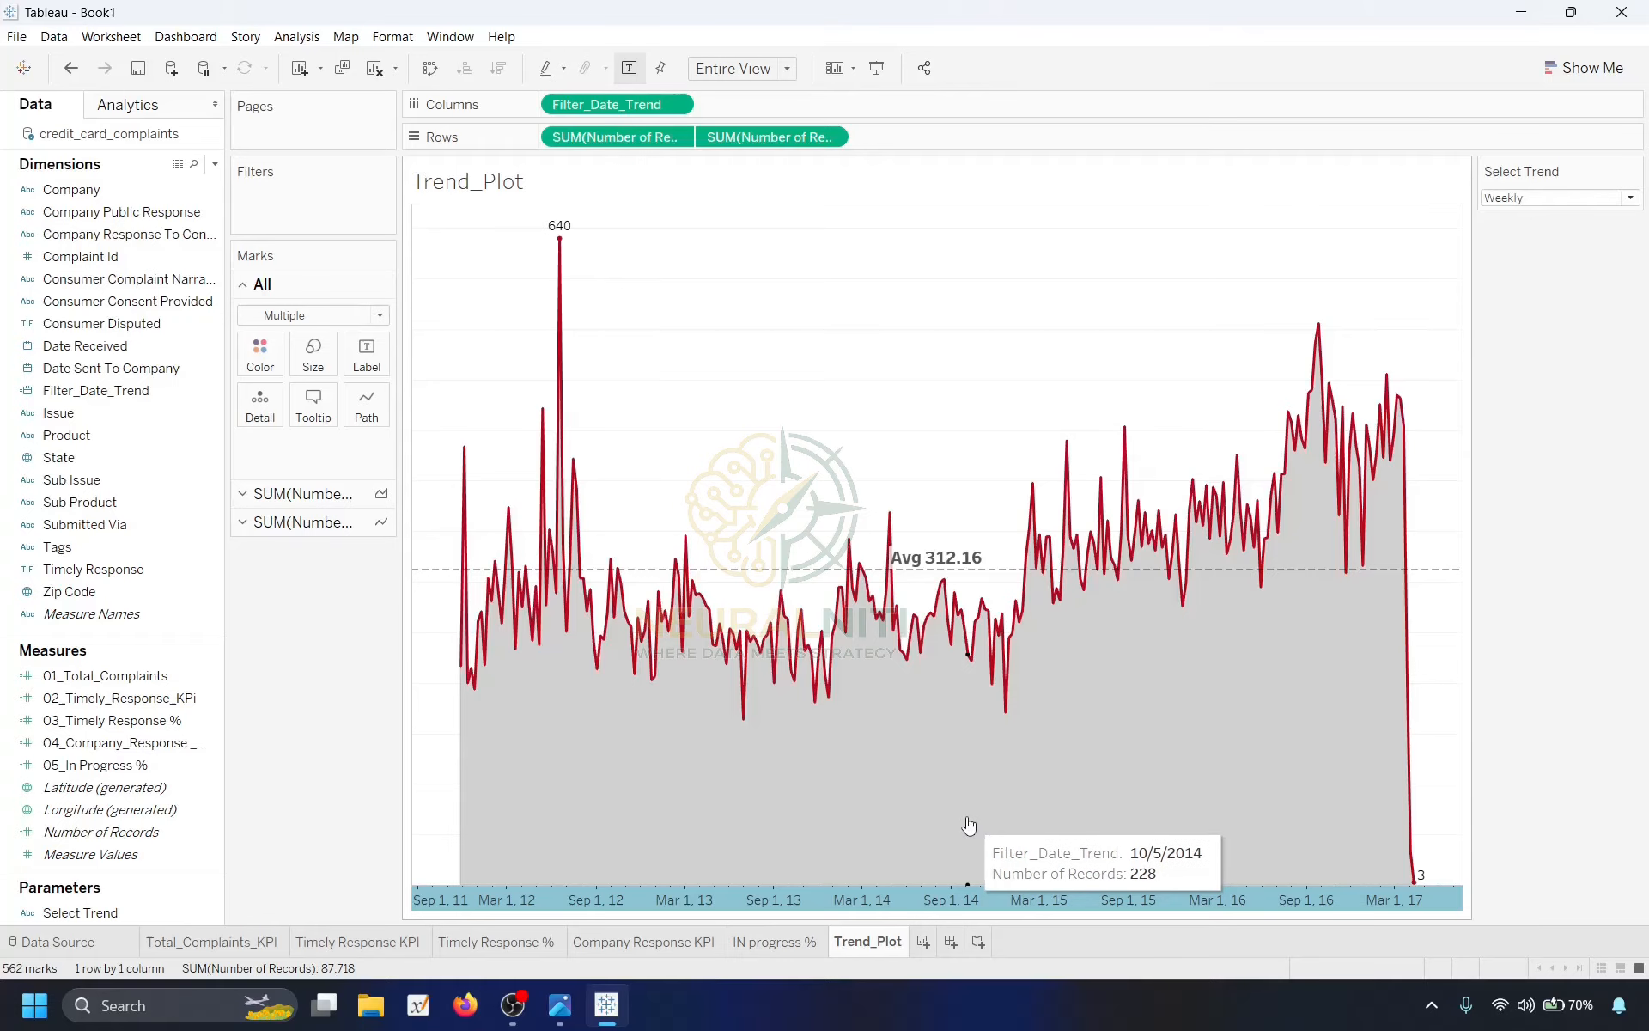
{"action": "key", "text": "alt+Tab"}
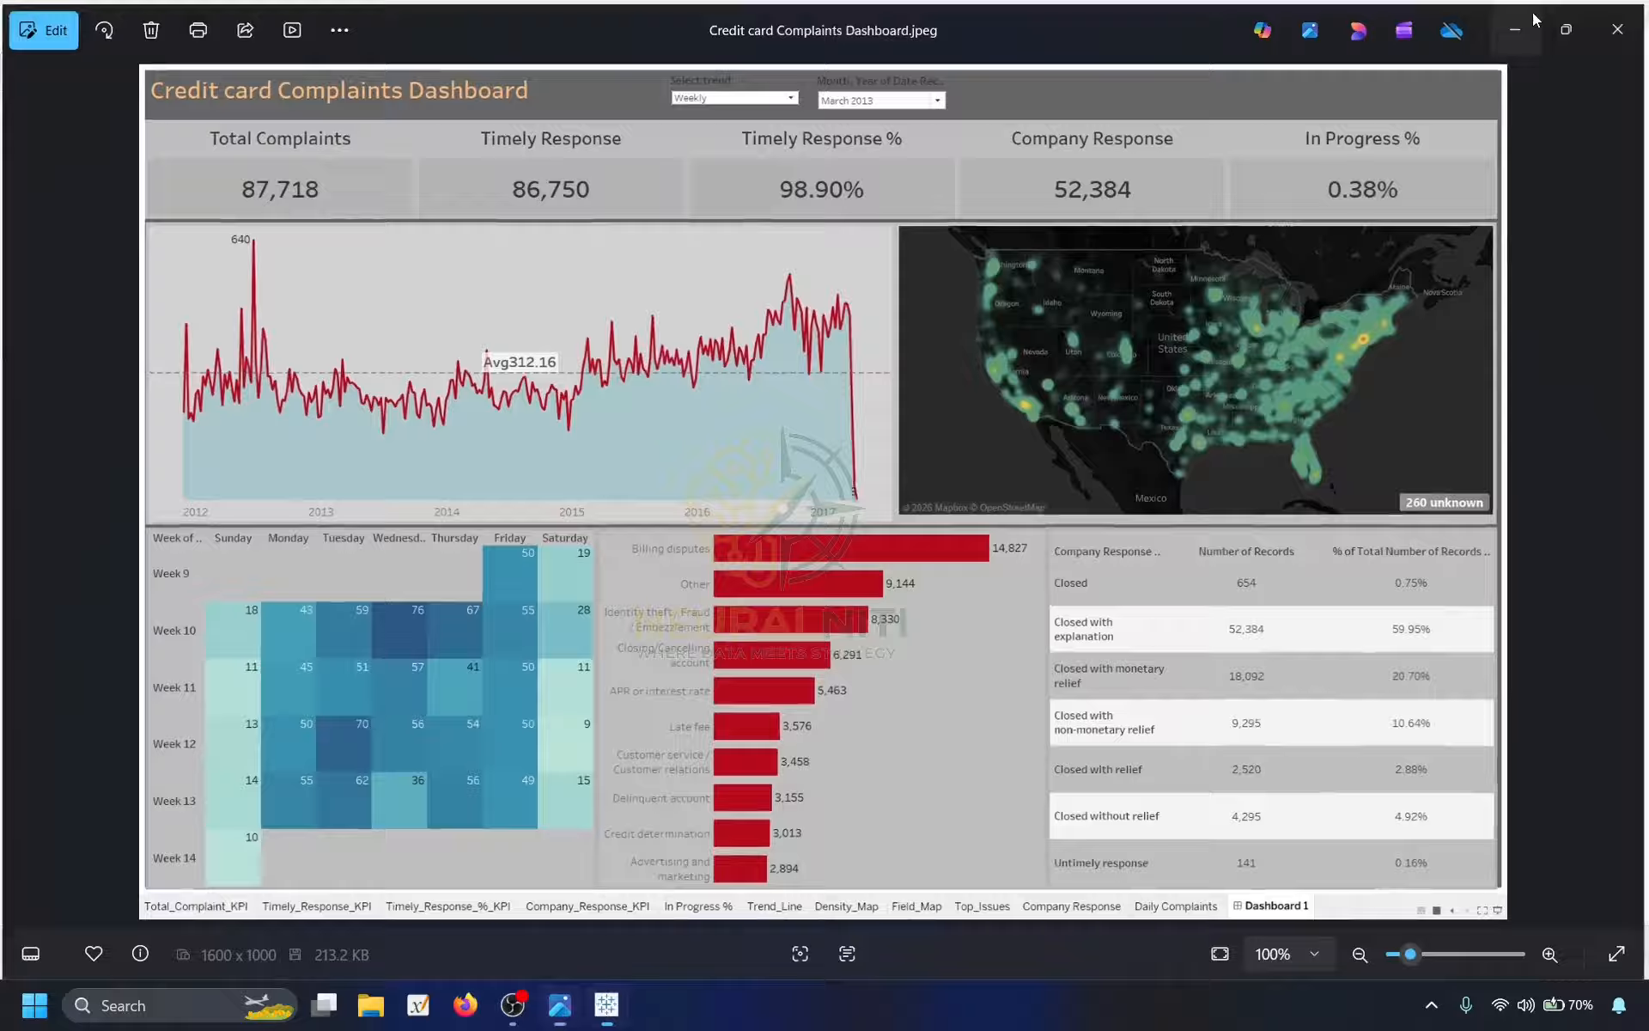
{"action": "key", "text": "alt+Tab"}
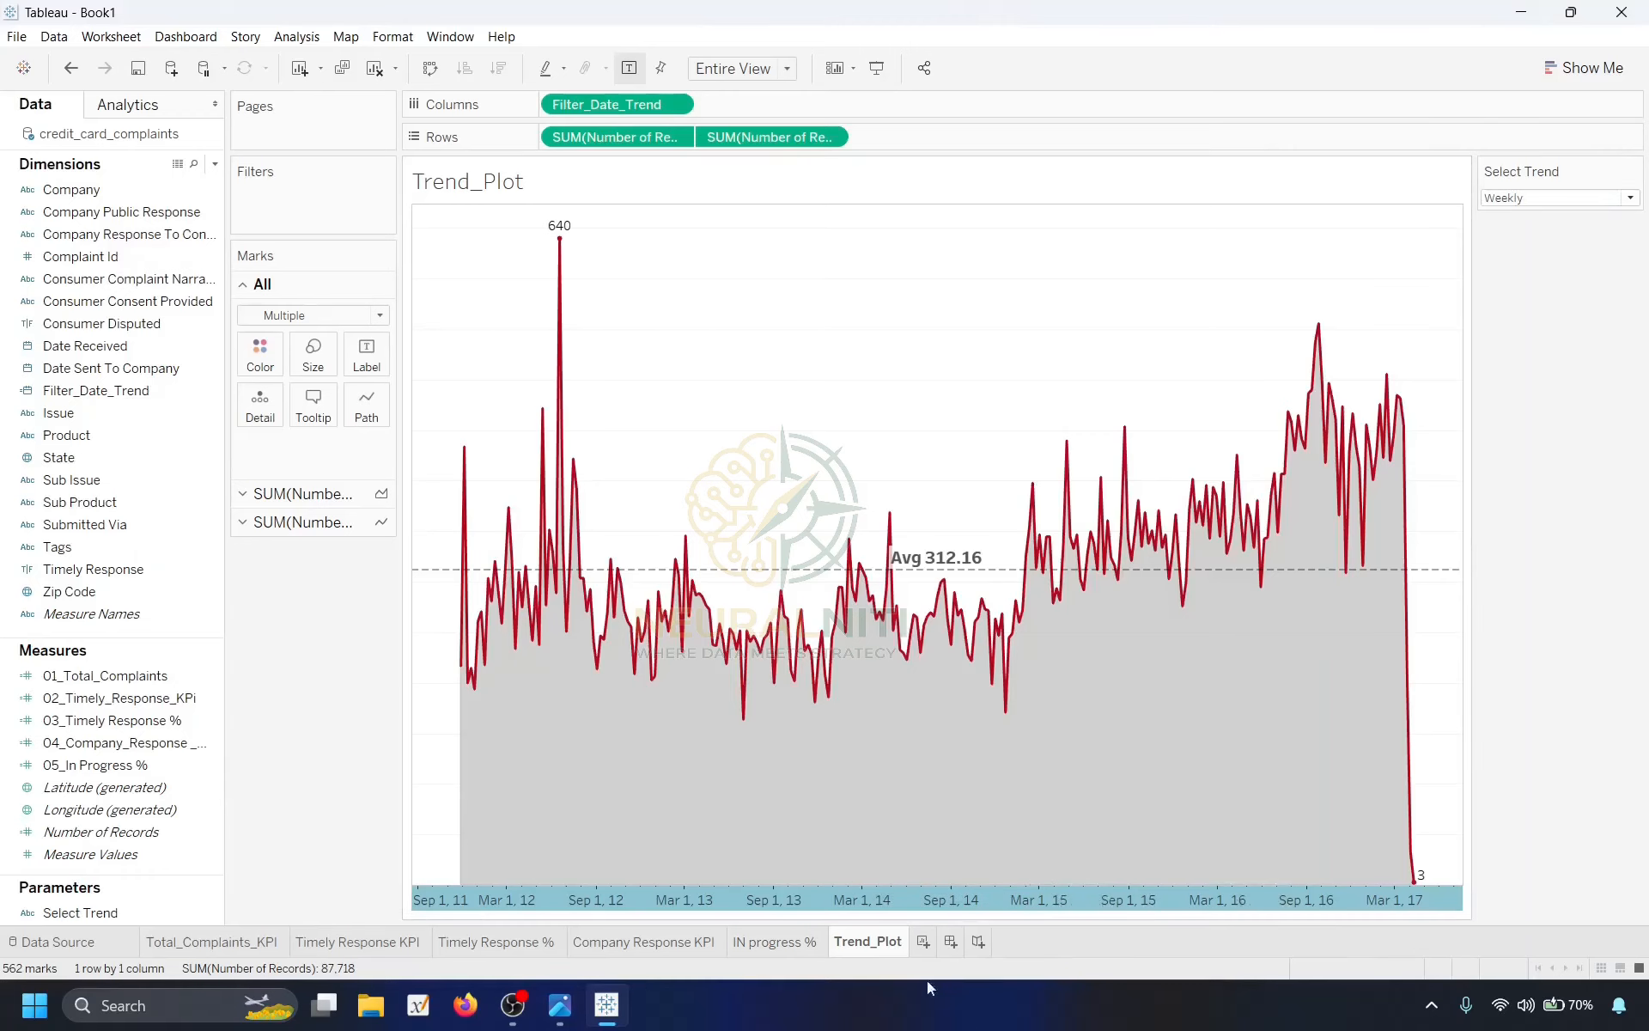
{"action": "left_click", "coordinate": [922, 945]}
{"action": "right_click", "coordinate": [932, 943]}
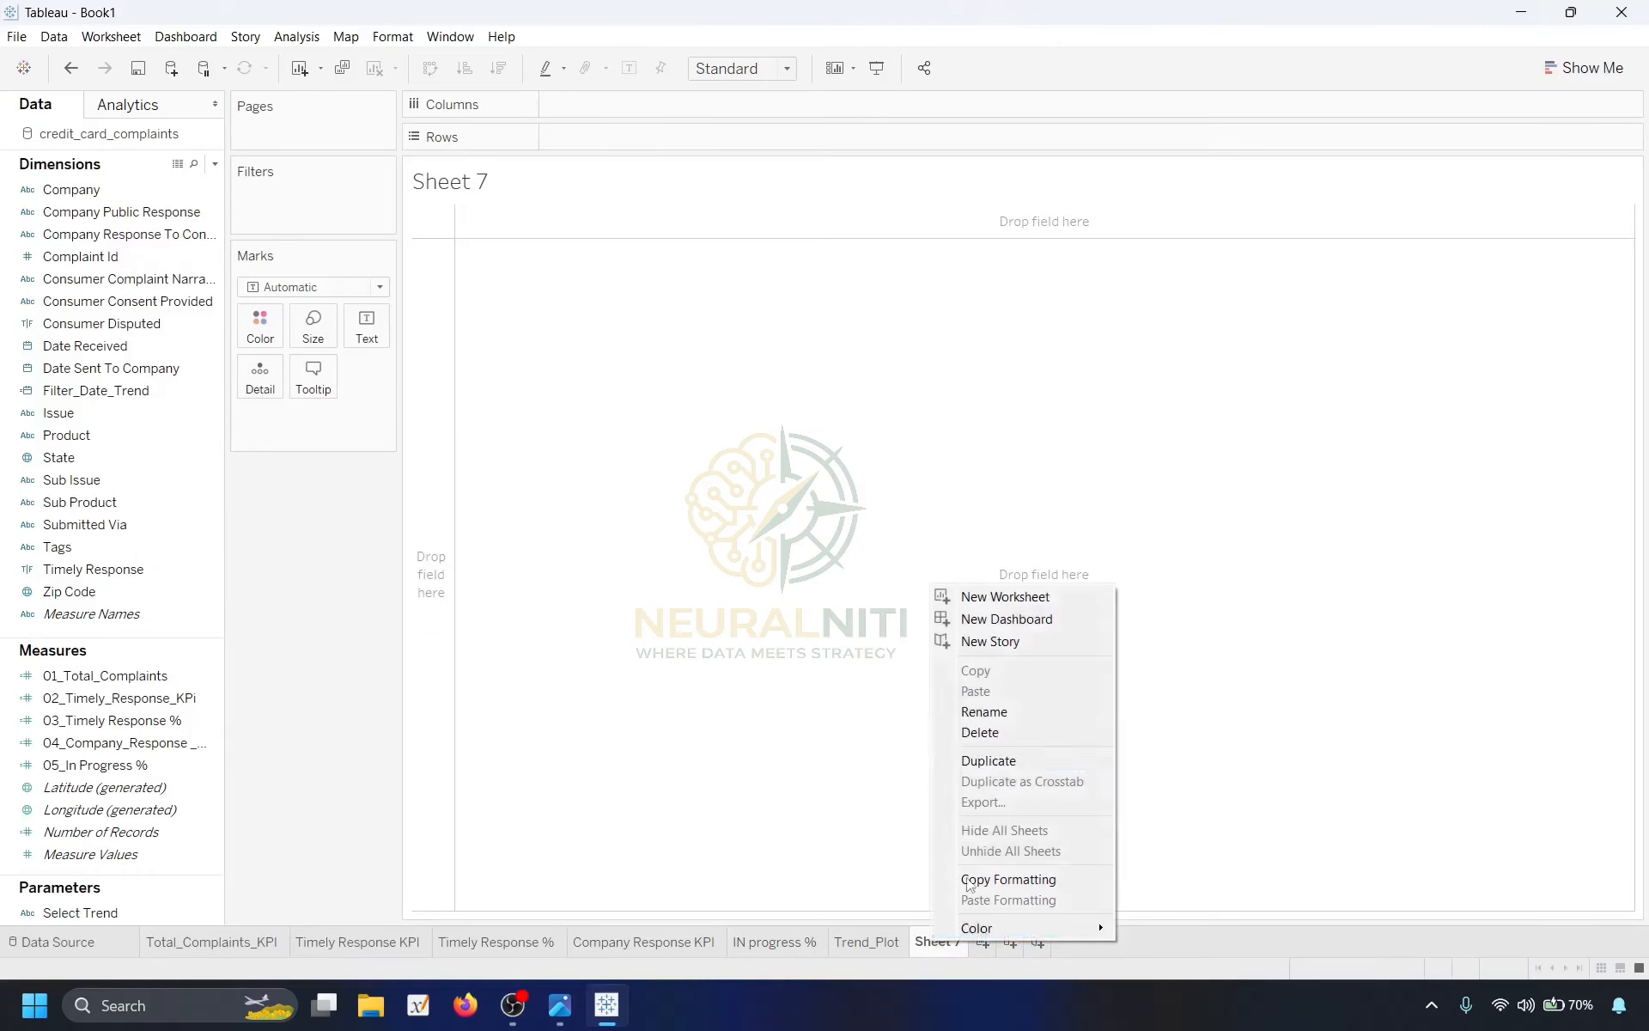
{"action": "left_click", "coordinate": [984, 711]}
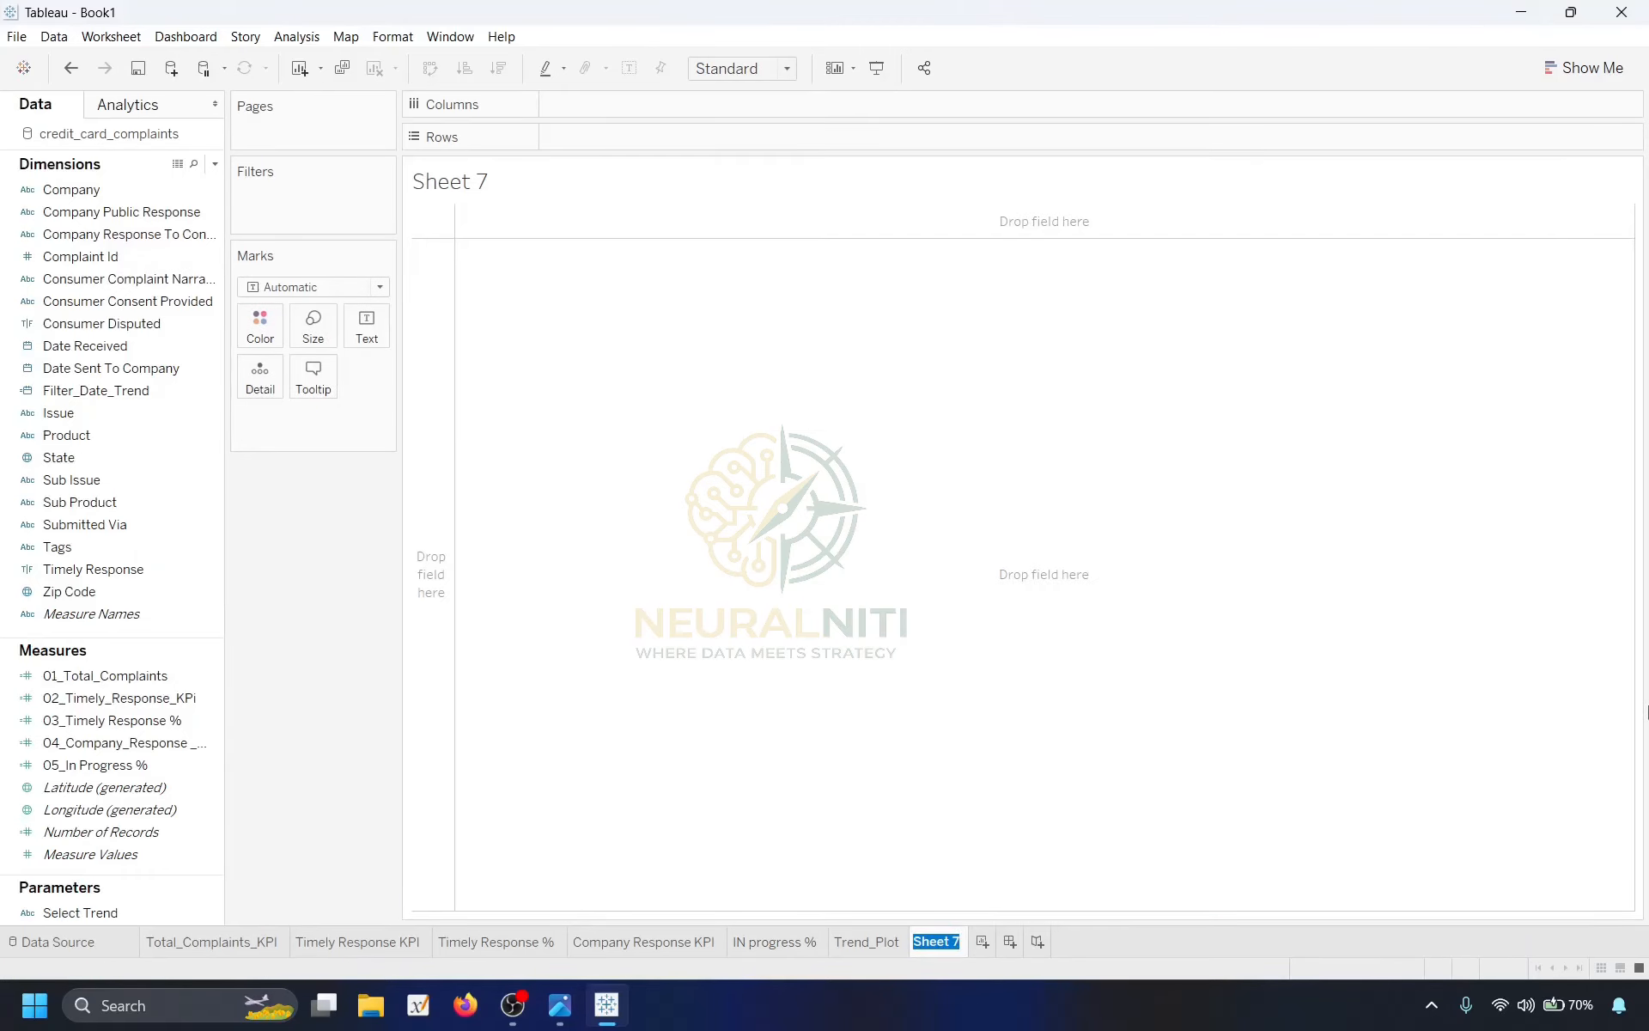
{"action": "type", "text": "Density"}
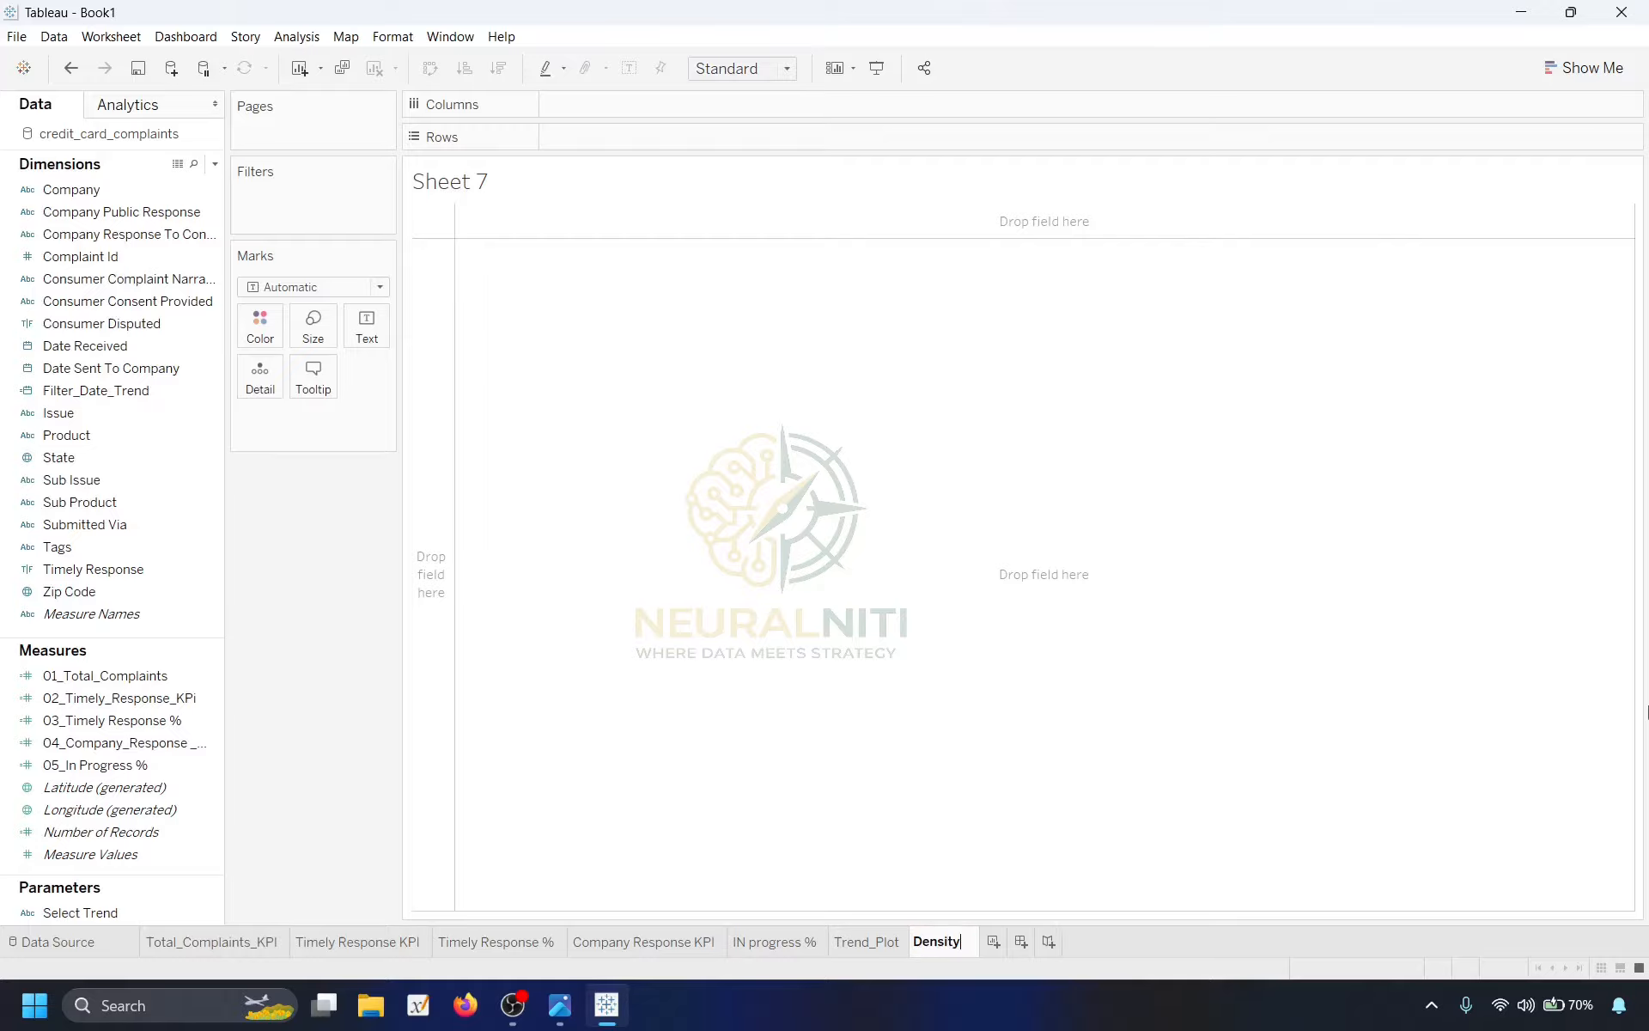
{"action": "type", "text": "_Plot"}
{"action": "key", "text": "Return"}
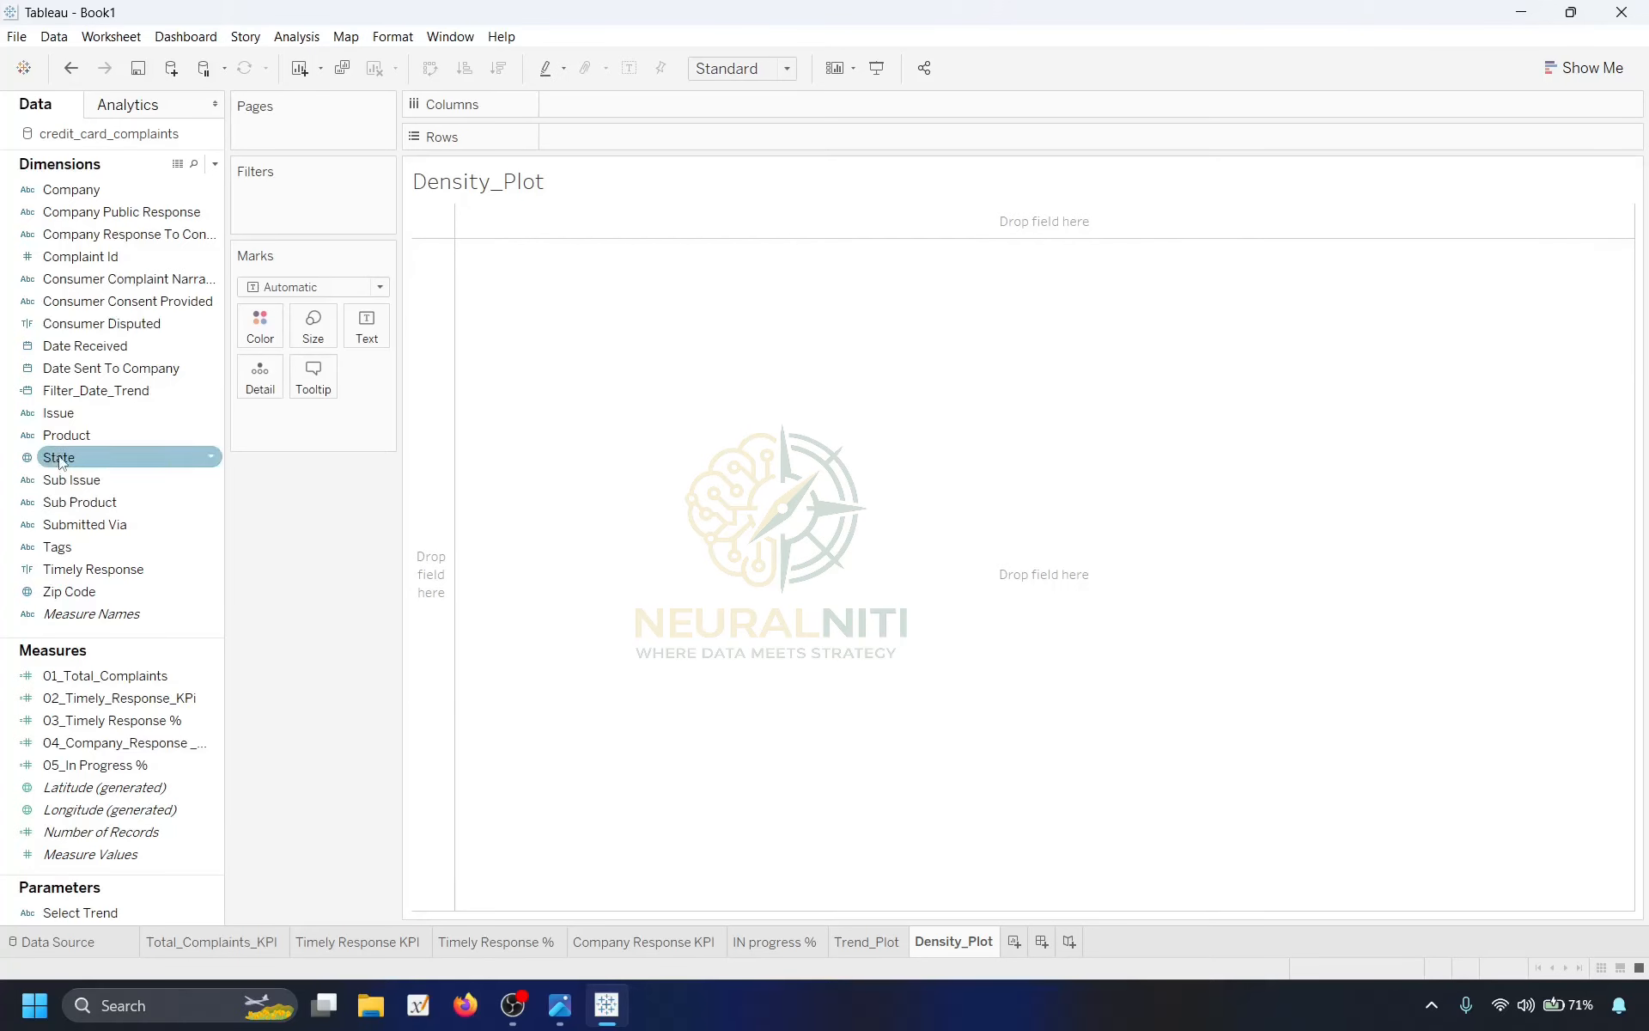
Build a map on the Density_Plot sheet from State, with Zip Code added as a further level of detail.
{"action": "left_click_drag", "start_coordinate": [59, 458], "coordinate": [975, 580]}
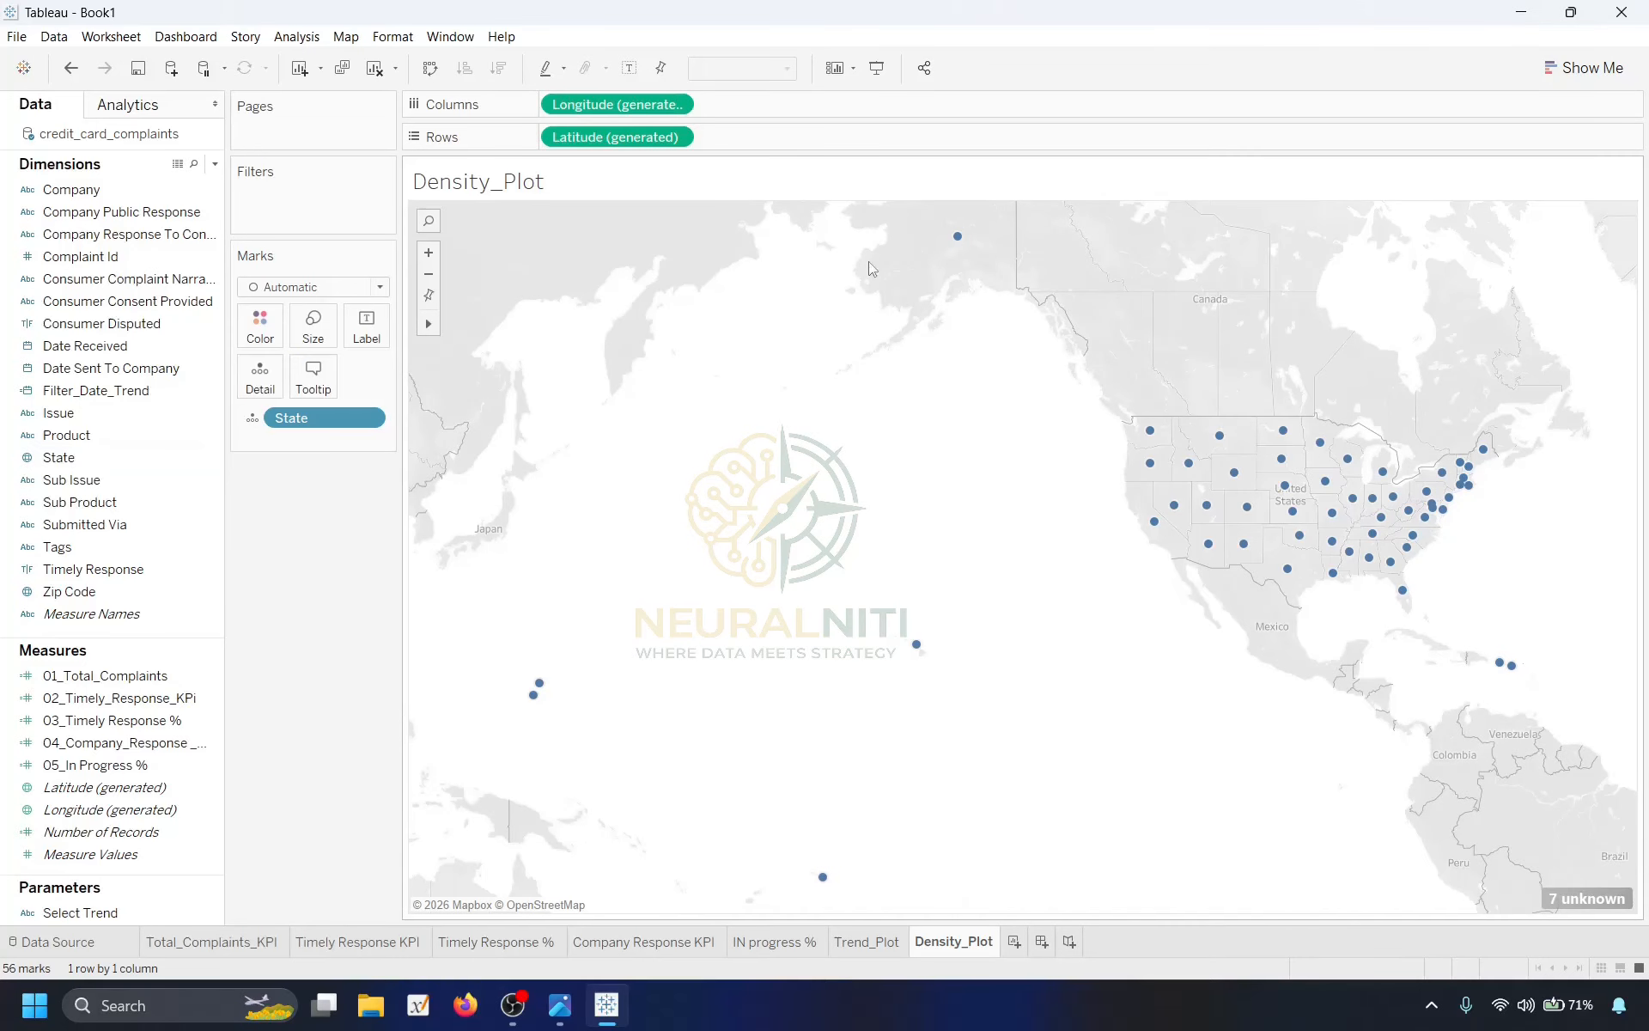
{"action": "left_click", "coordinate": [63, 596]}
{"action": "left_click_drag", "start_coordinate": [63, 598], "coordinate": [261, 375]}
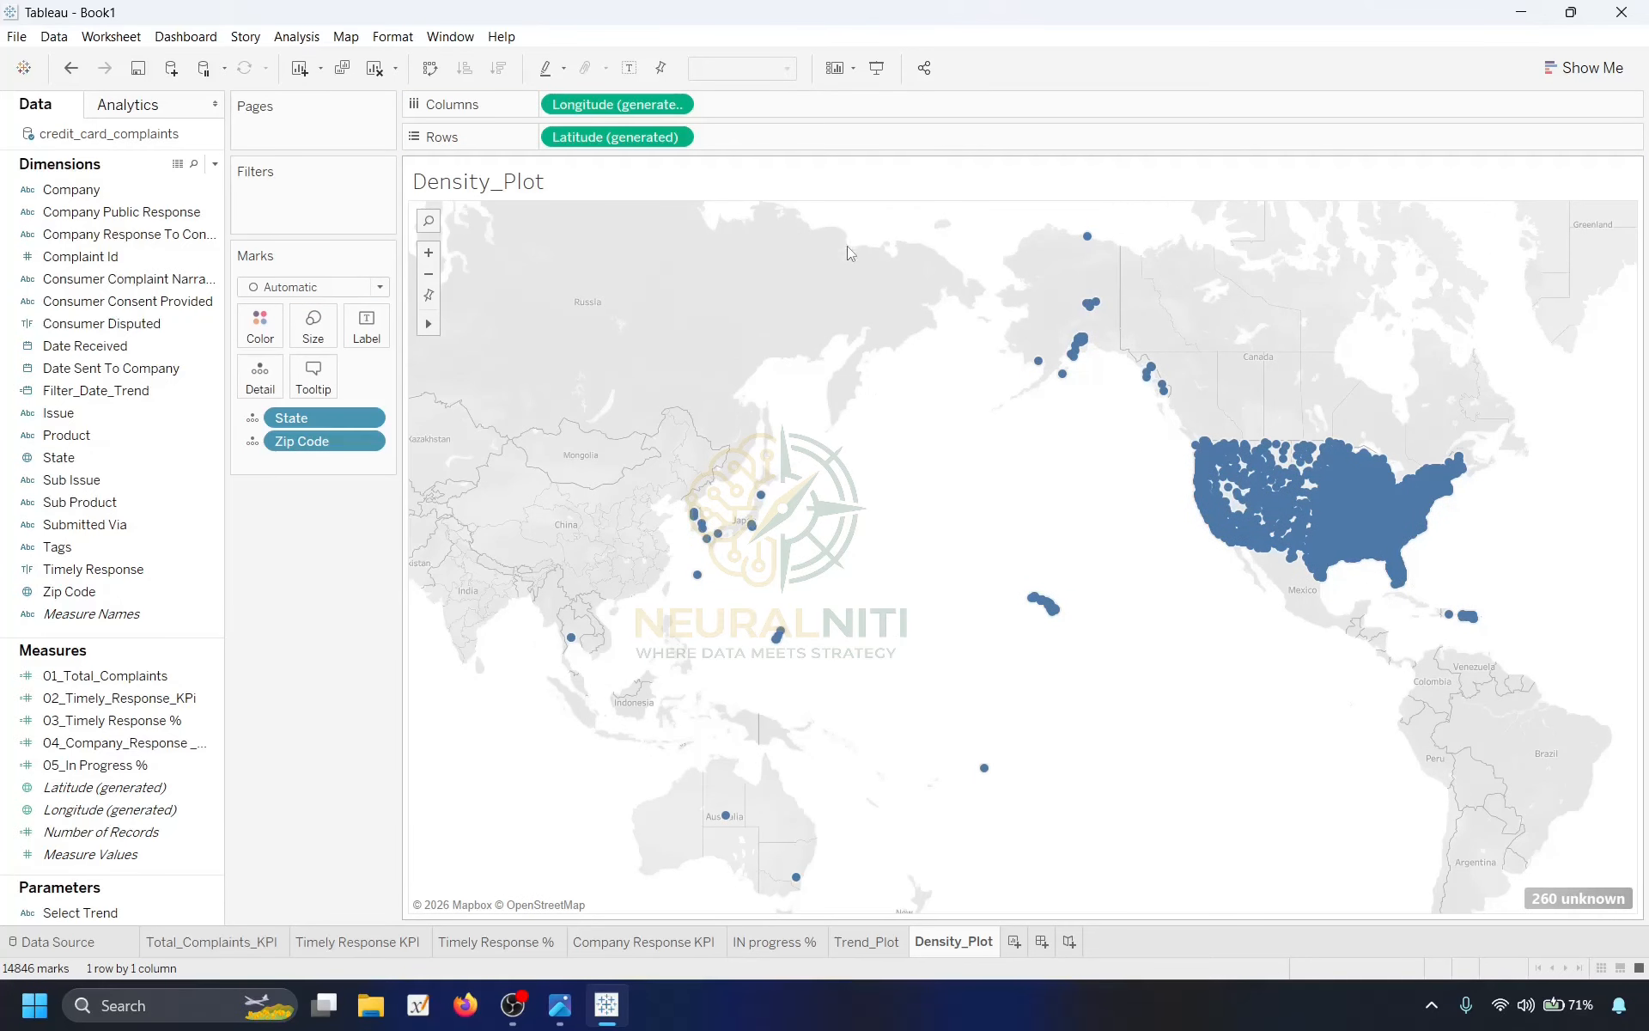
Exclude the map points in Alaska, across the Pacific, Asia and Australia, and around Puerto Rico from the Density_Plot sheet.
{"action": "left_click_drag", "start_coordinate": [904, 224], "coordinate": [1227, 425]}
{"action": "right_click", "coordinate": [1065, 362]}
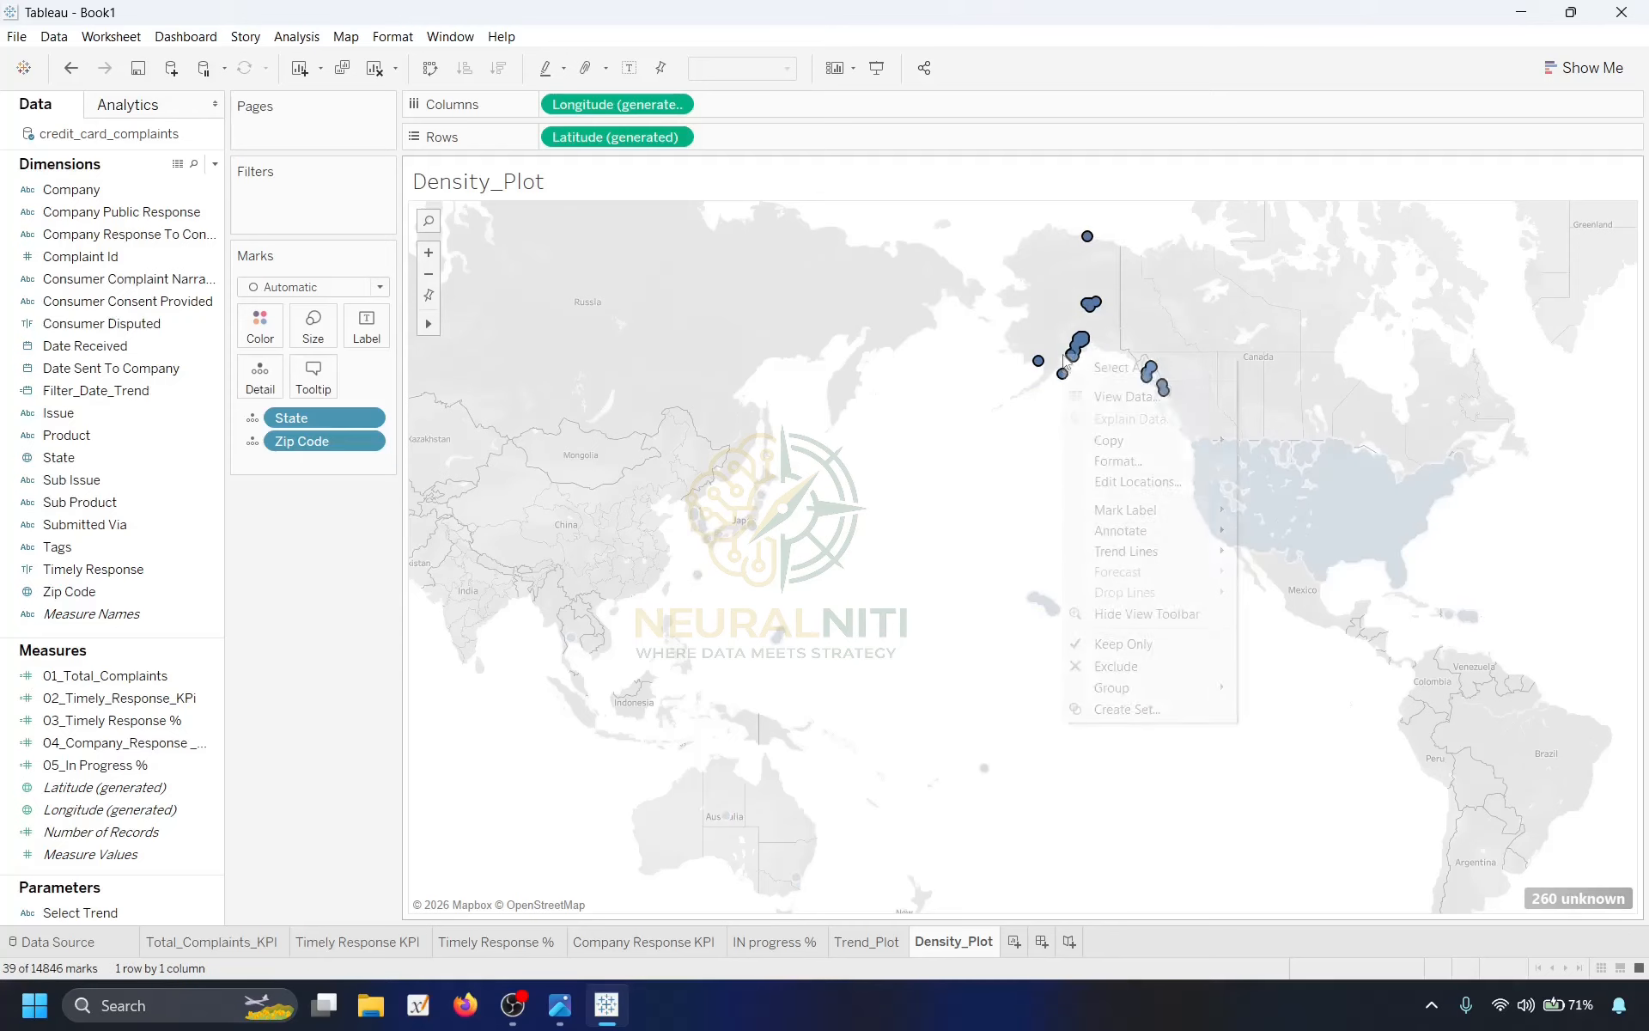
{"action": "left_click", "coordinate": [1125, 664]}
{"action": "left_click_drag", "start_coordinate": [1228, 882], "coordinate": [169, 352]}
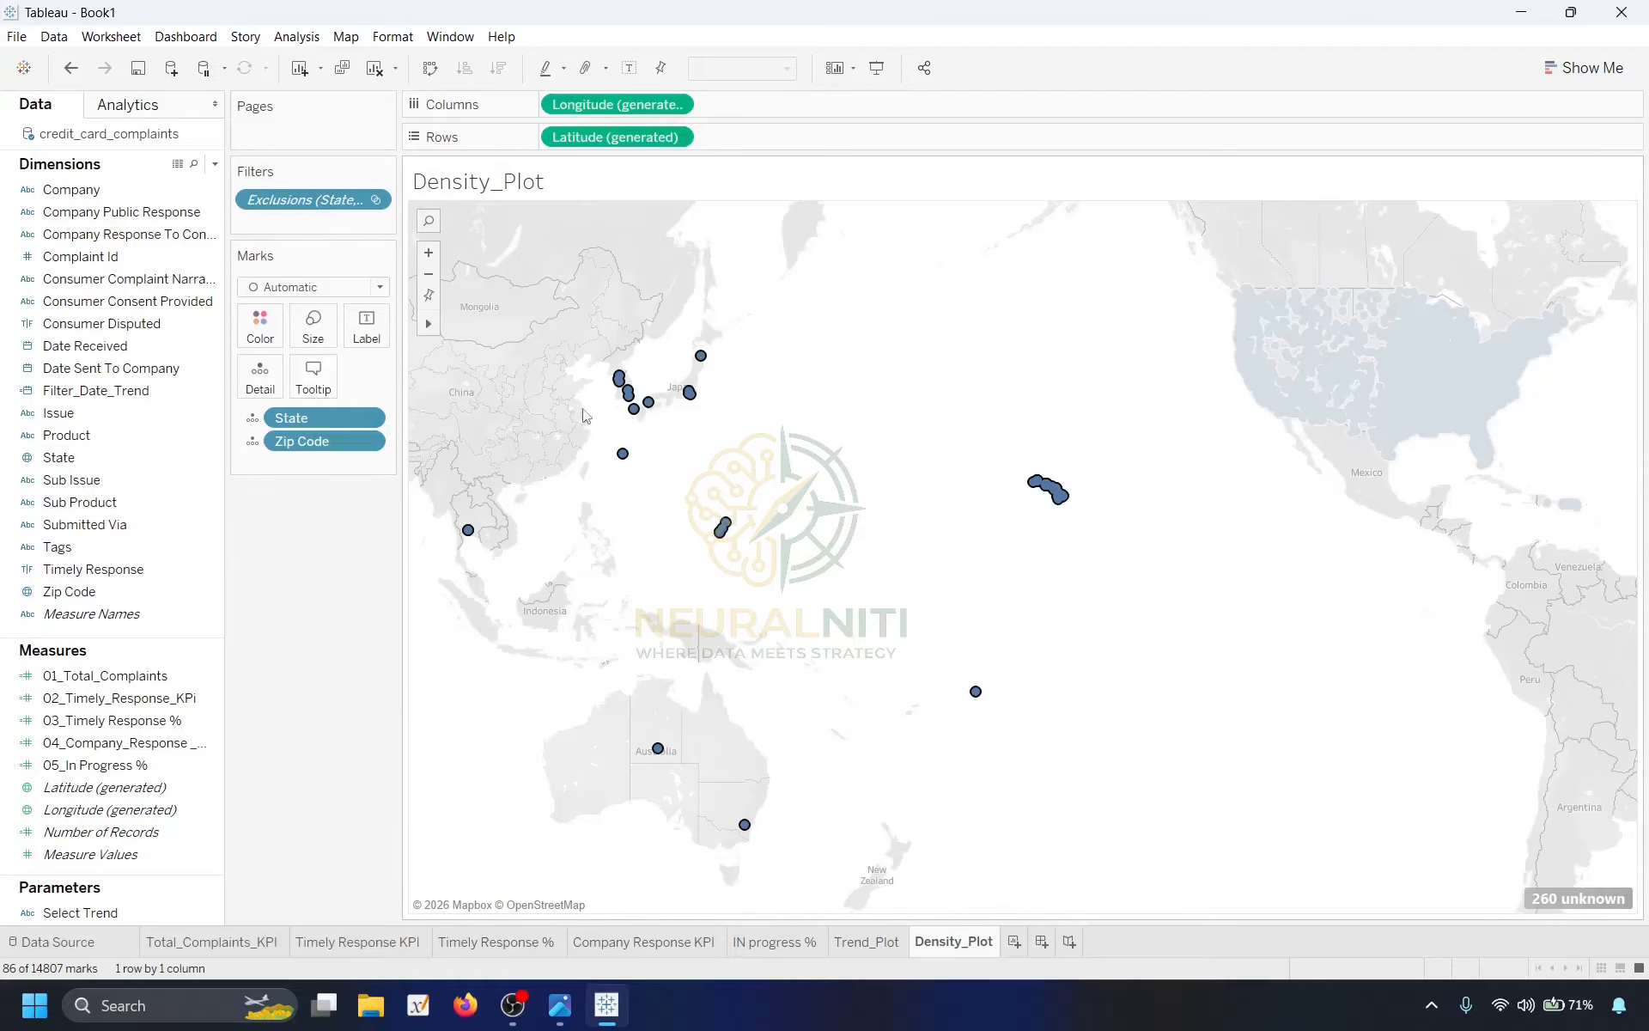
{"action": "right_click", "coordinate": [619, 380]}
{"action": "left_click", "coordinate": [704, 692]}
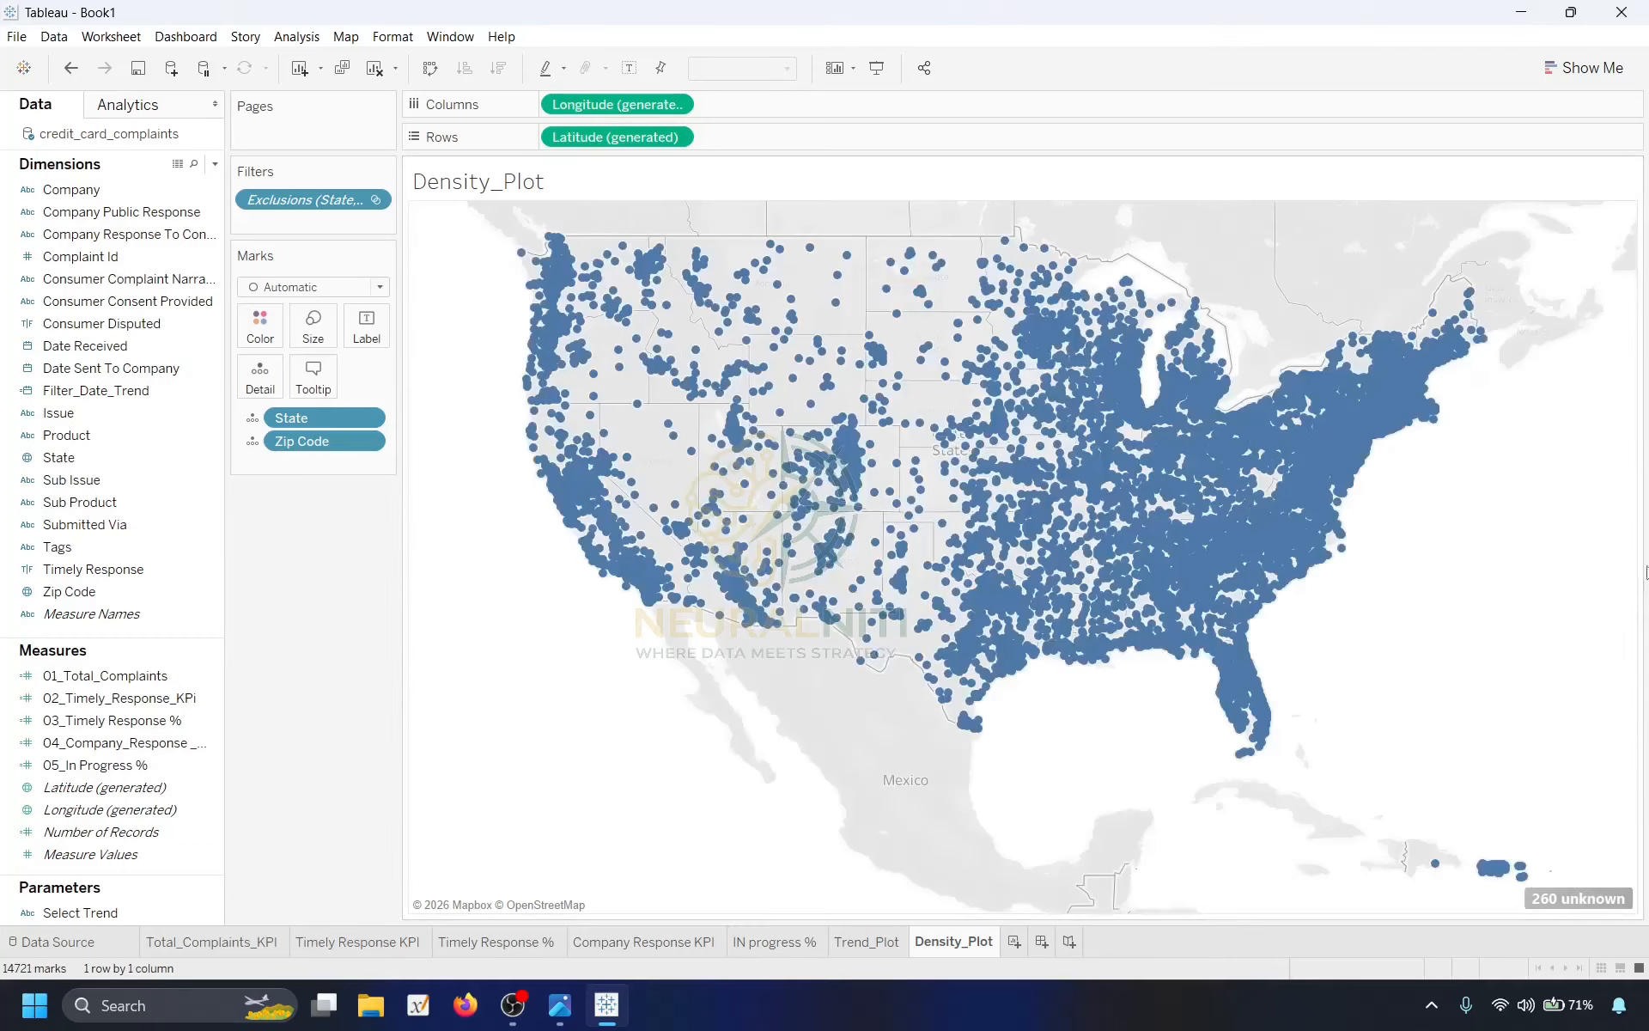
{"action": "left_click_drag", "start_coordinate": [1393, 796], "coordinate": [1638, 910]}
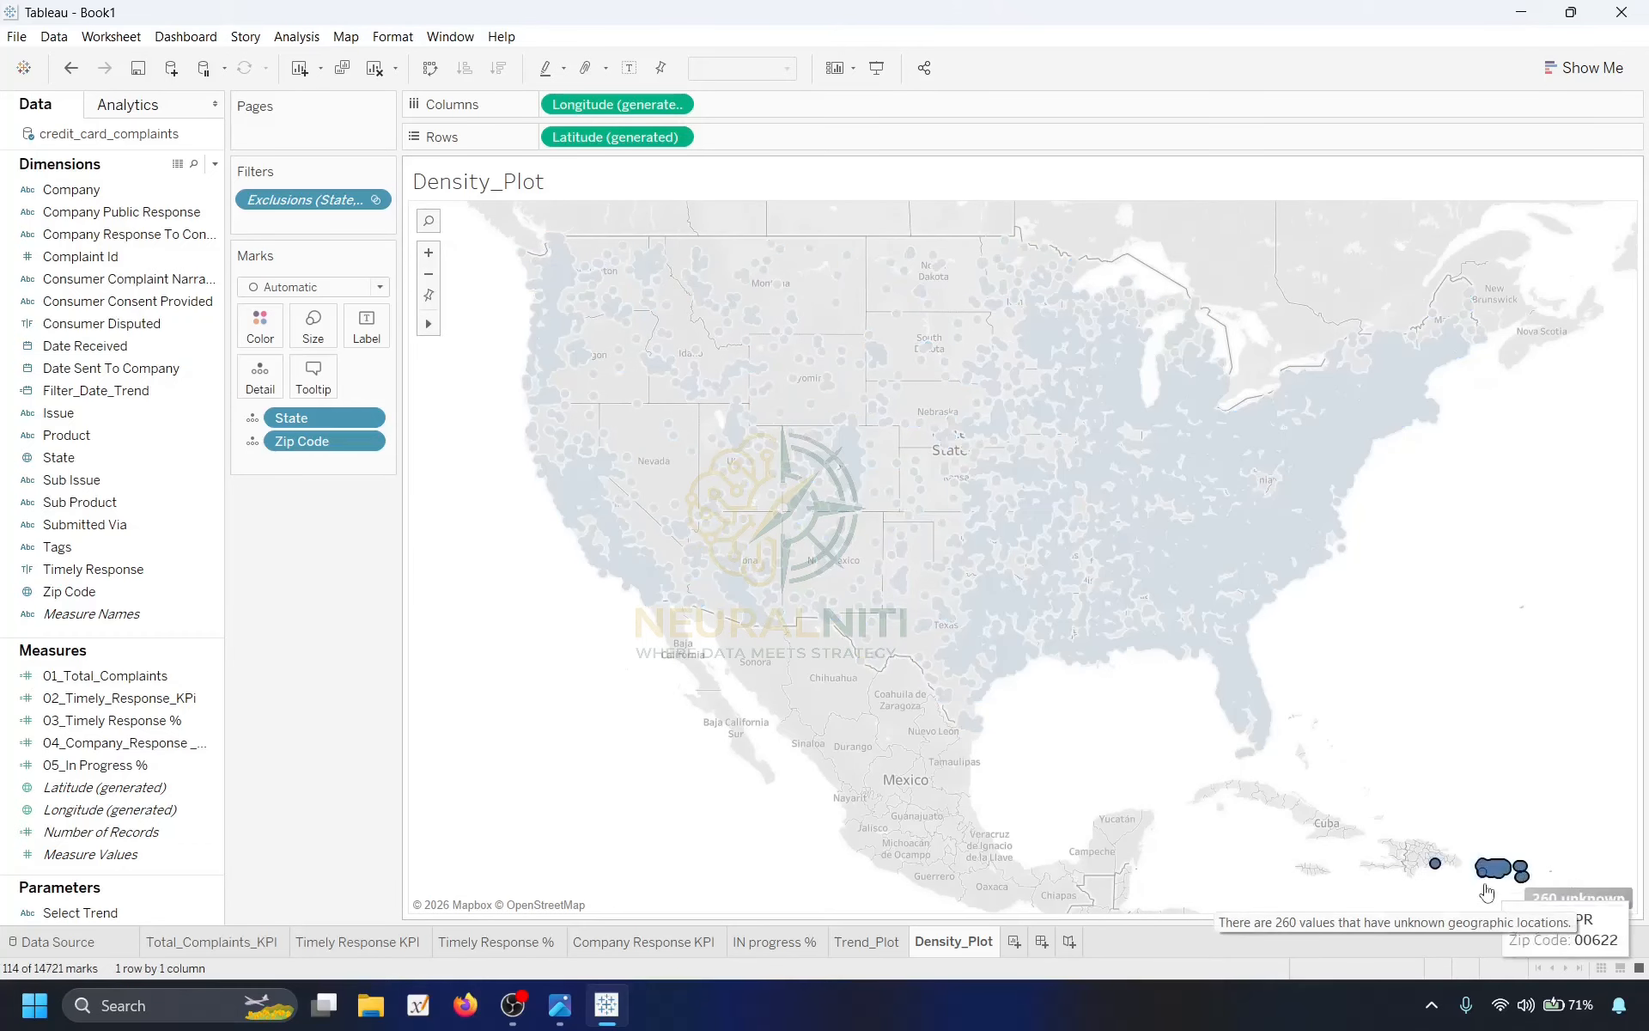
{"action": "right_click", "coordinate": [1492, 868]}
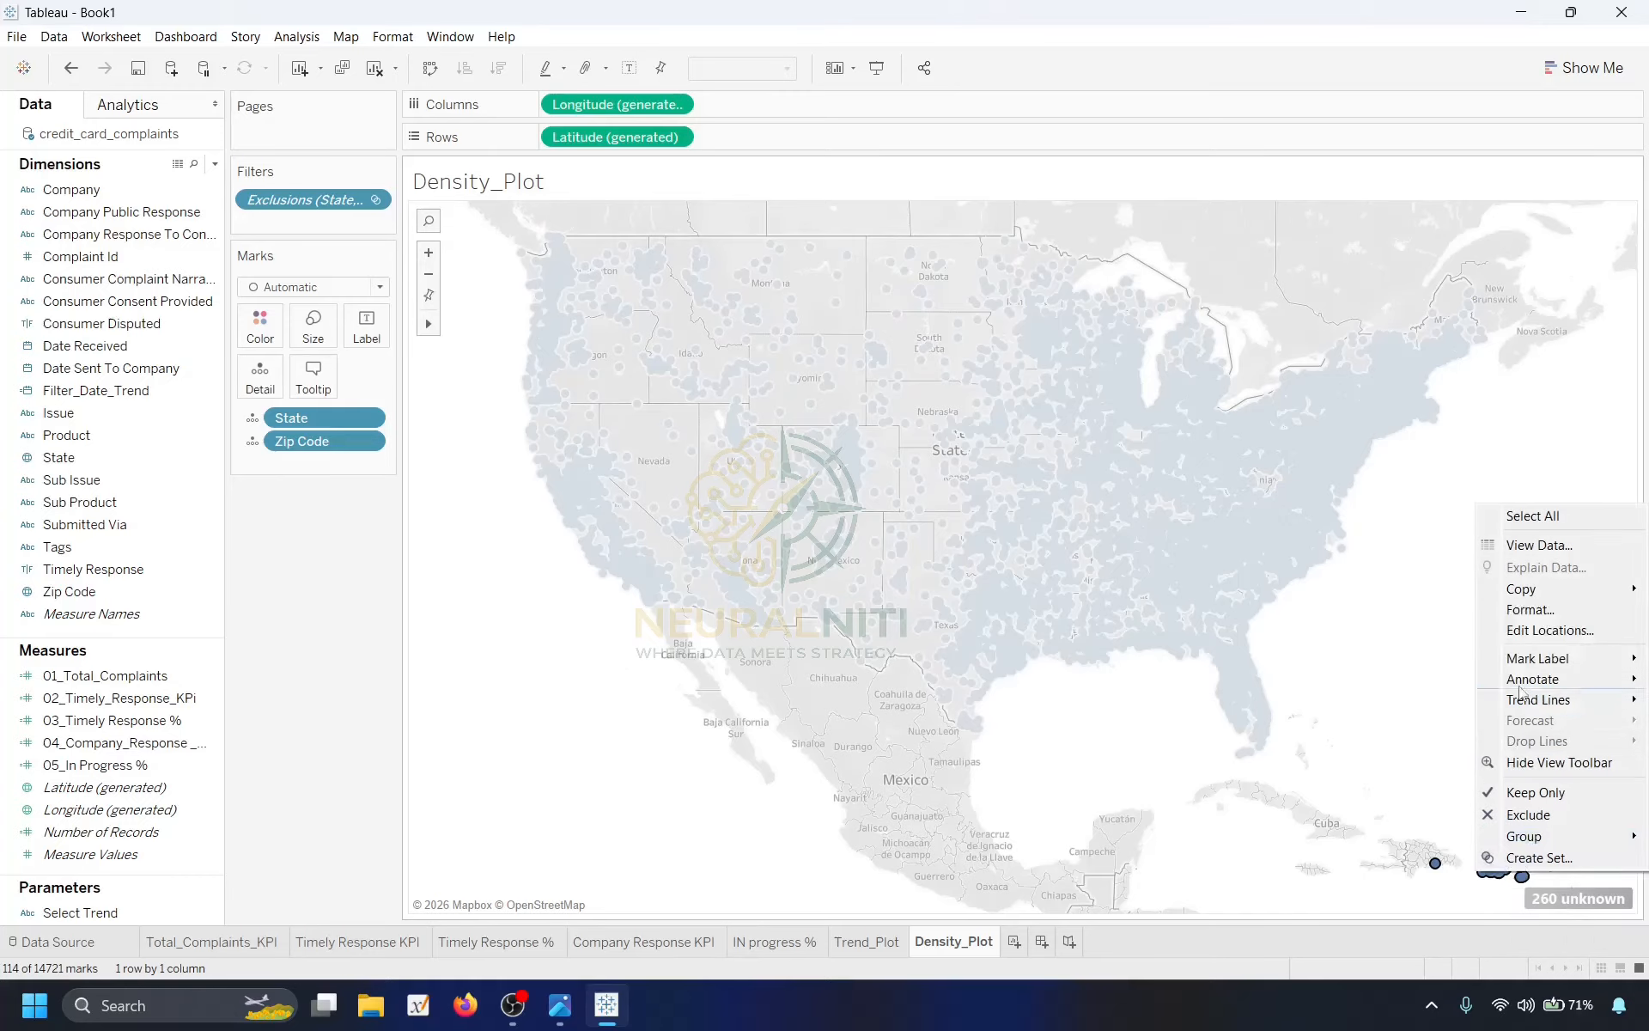
{"action": "left_click", "coordinate": [1533, 815]}
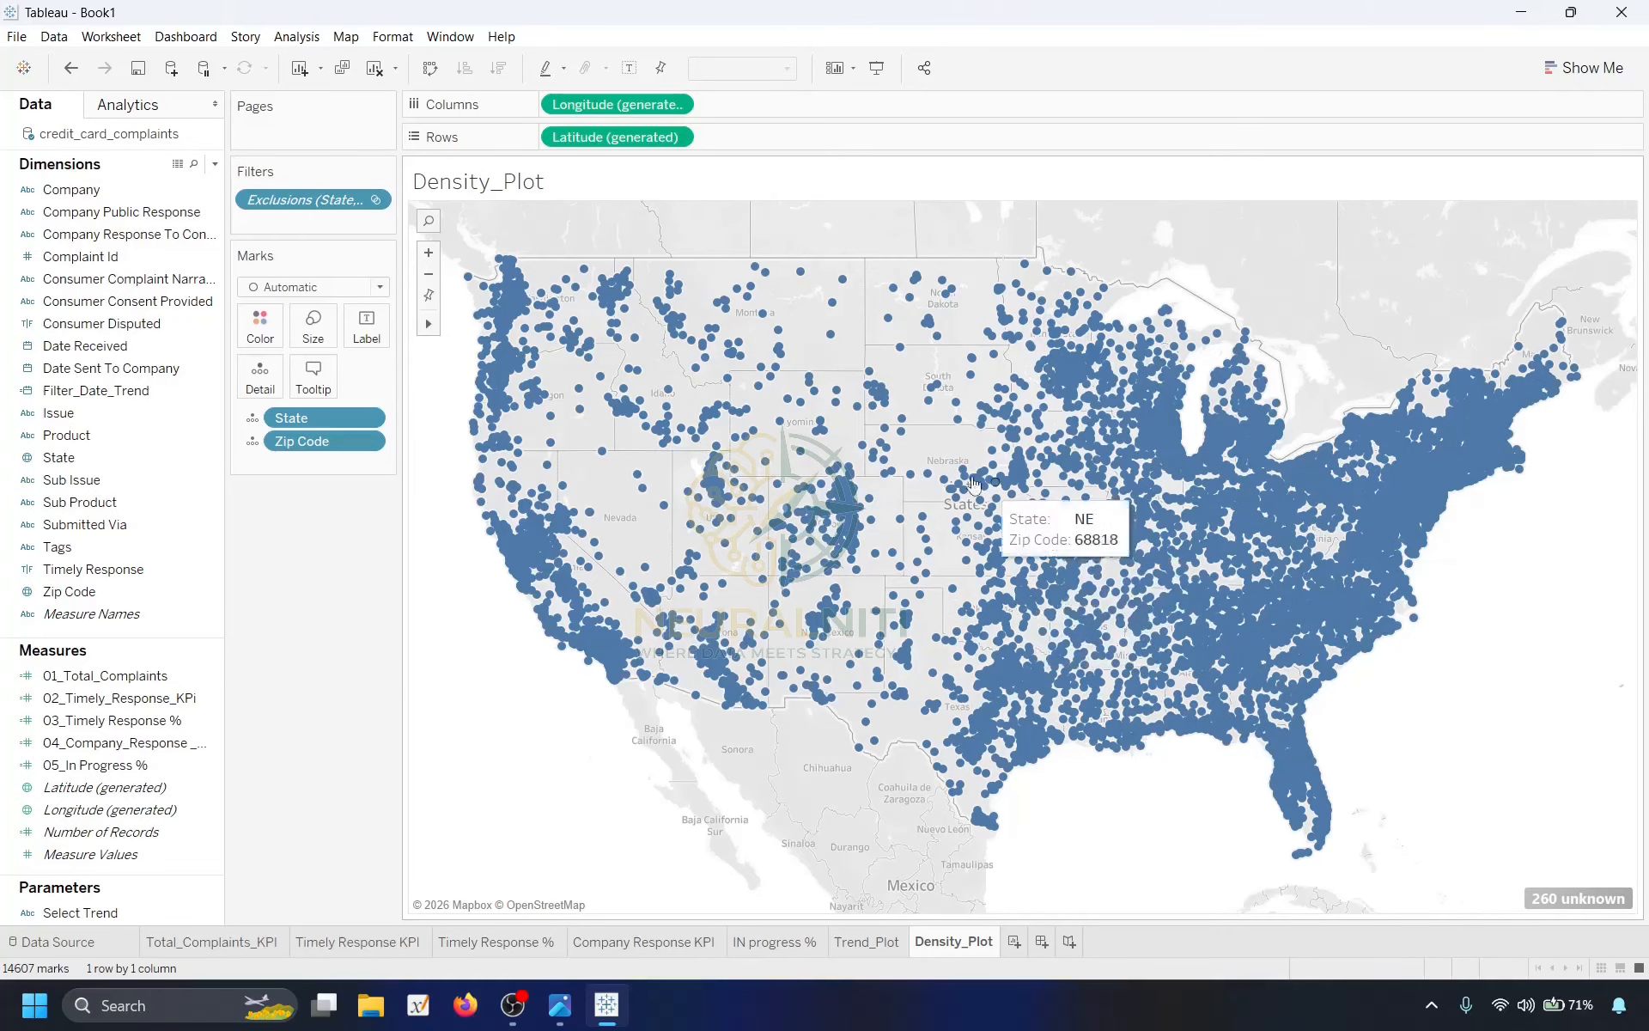
Change the map's mark type to Density and color it with the Temperature Diverging palette at 70% intensity.
{"action": "left_click", "coordinate": [292, 291]}
{"action": "left_click", "coordinate": [277, 575]}
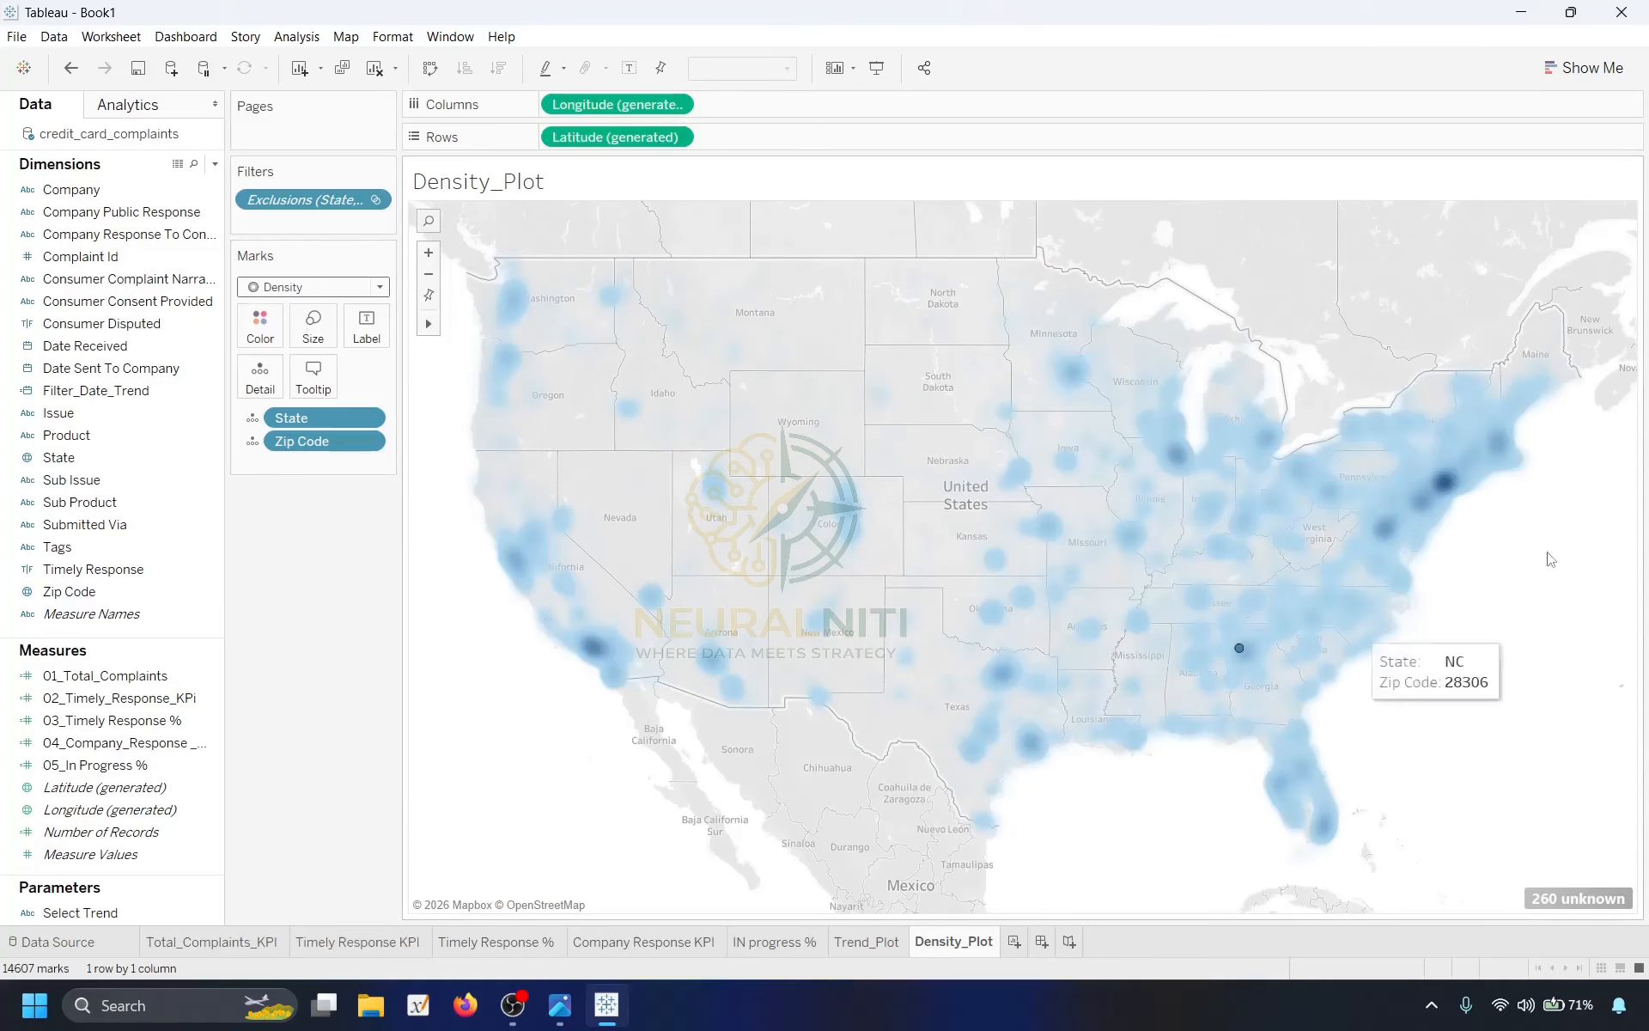
{"action": "left_click", "coordinate": [260, 331]}
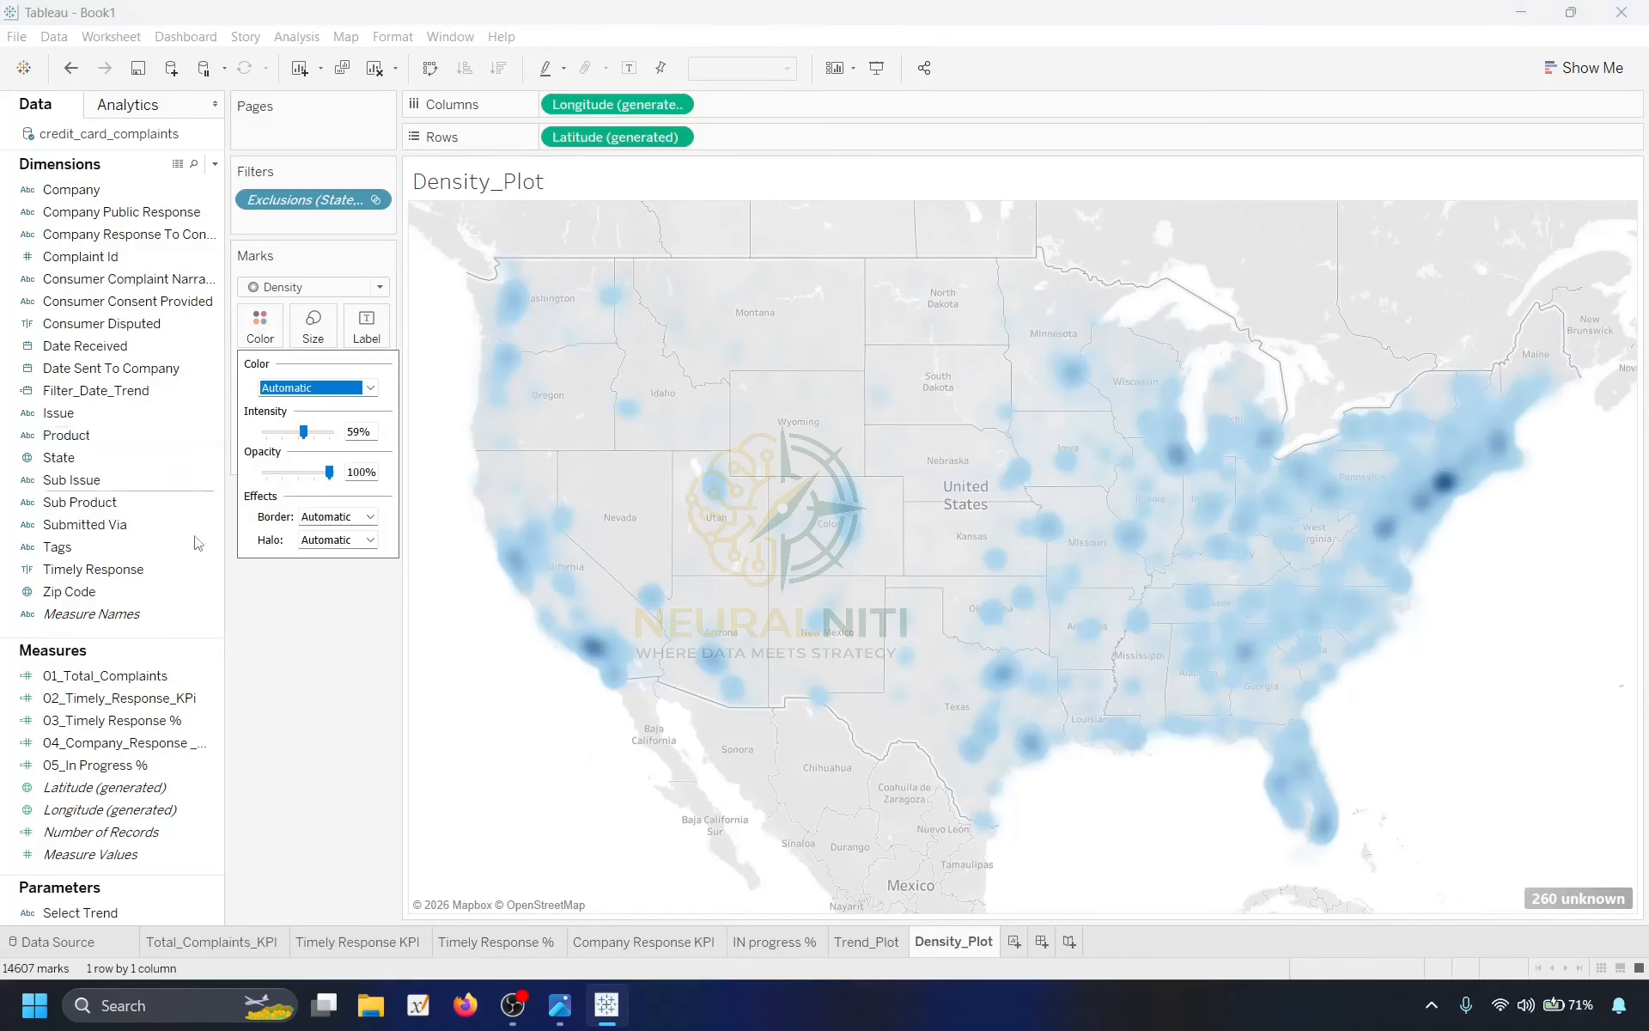
{"action": "left_click", "coordinate": [371, 390]}
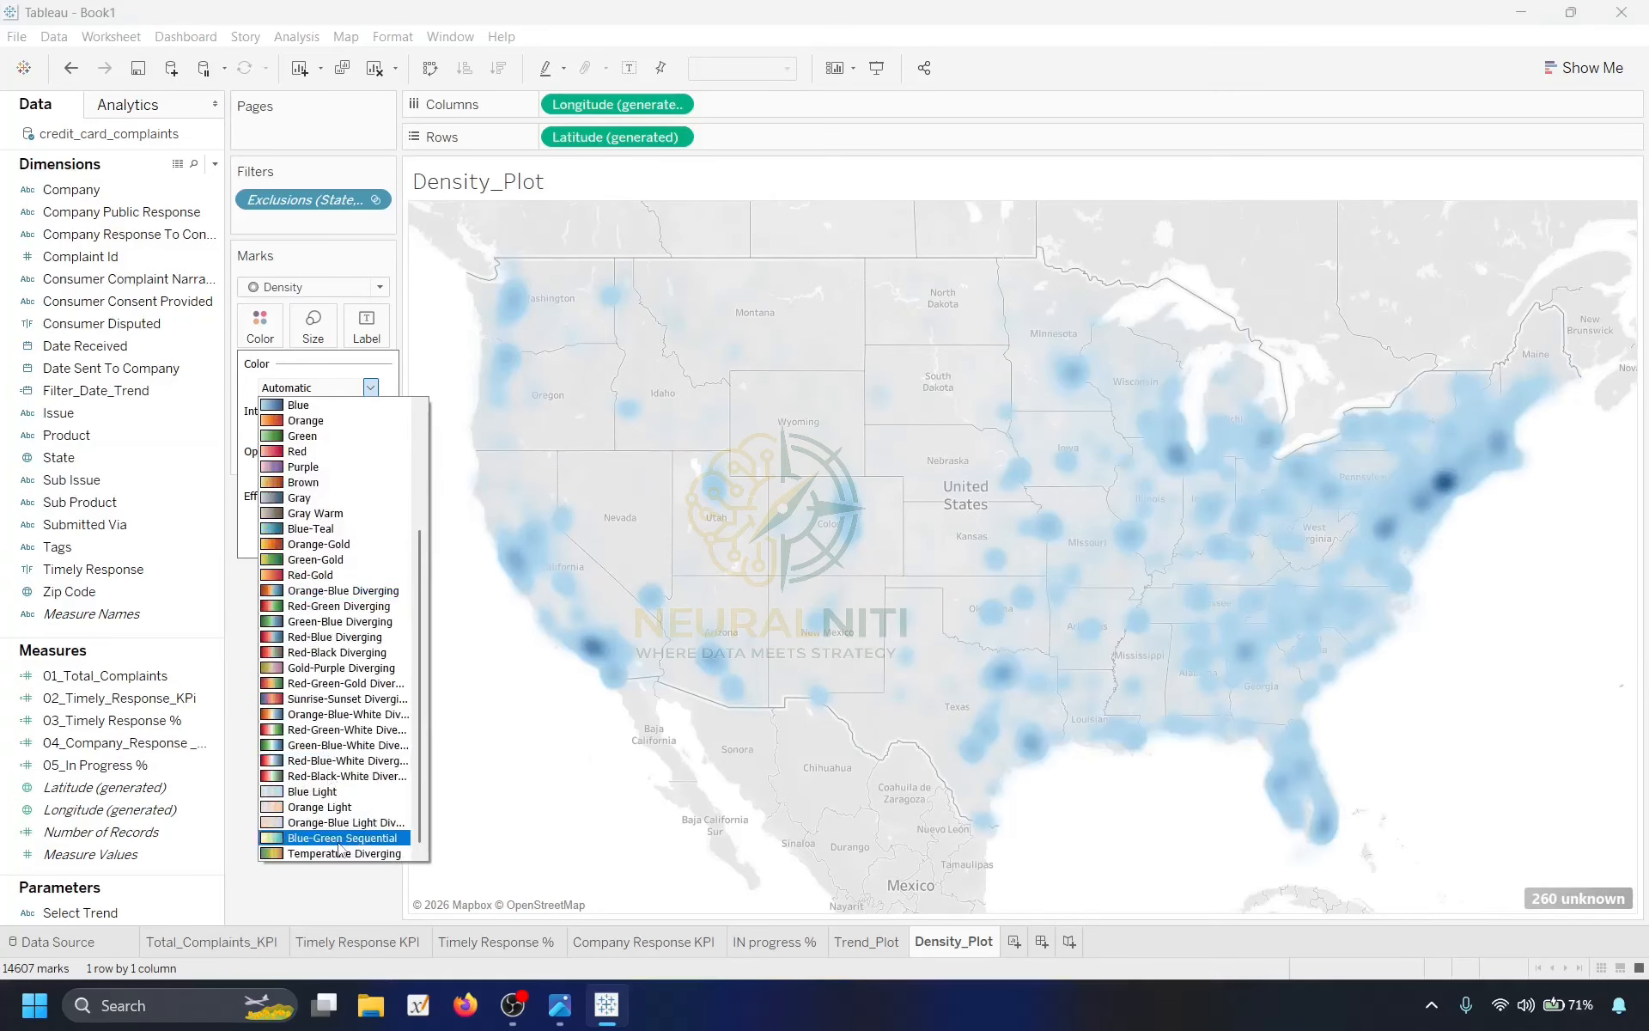
{"action": "left_click", "coordinate": [347, 852]}
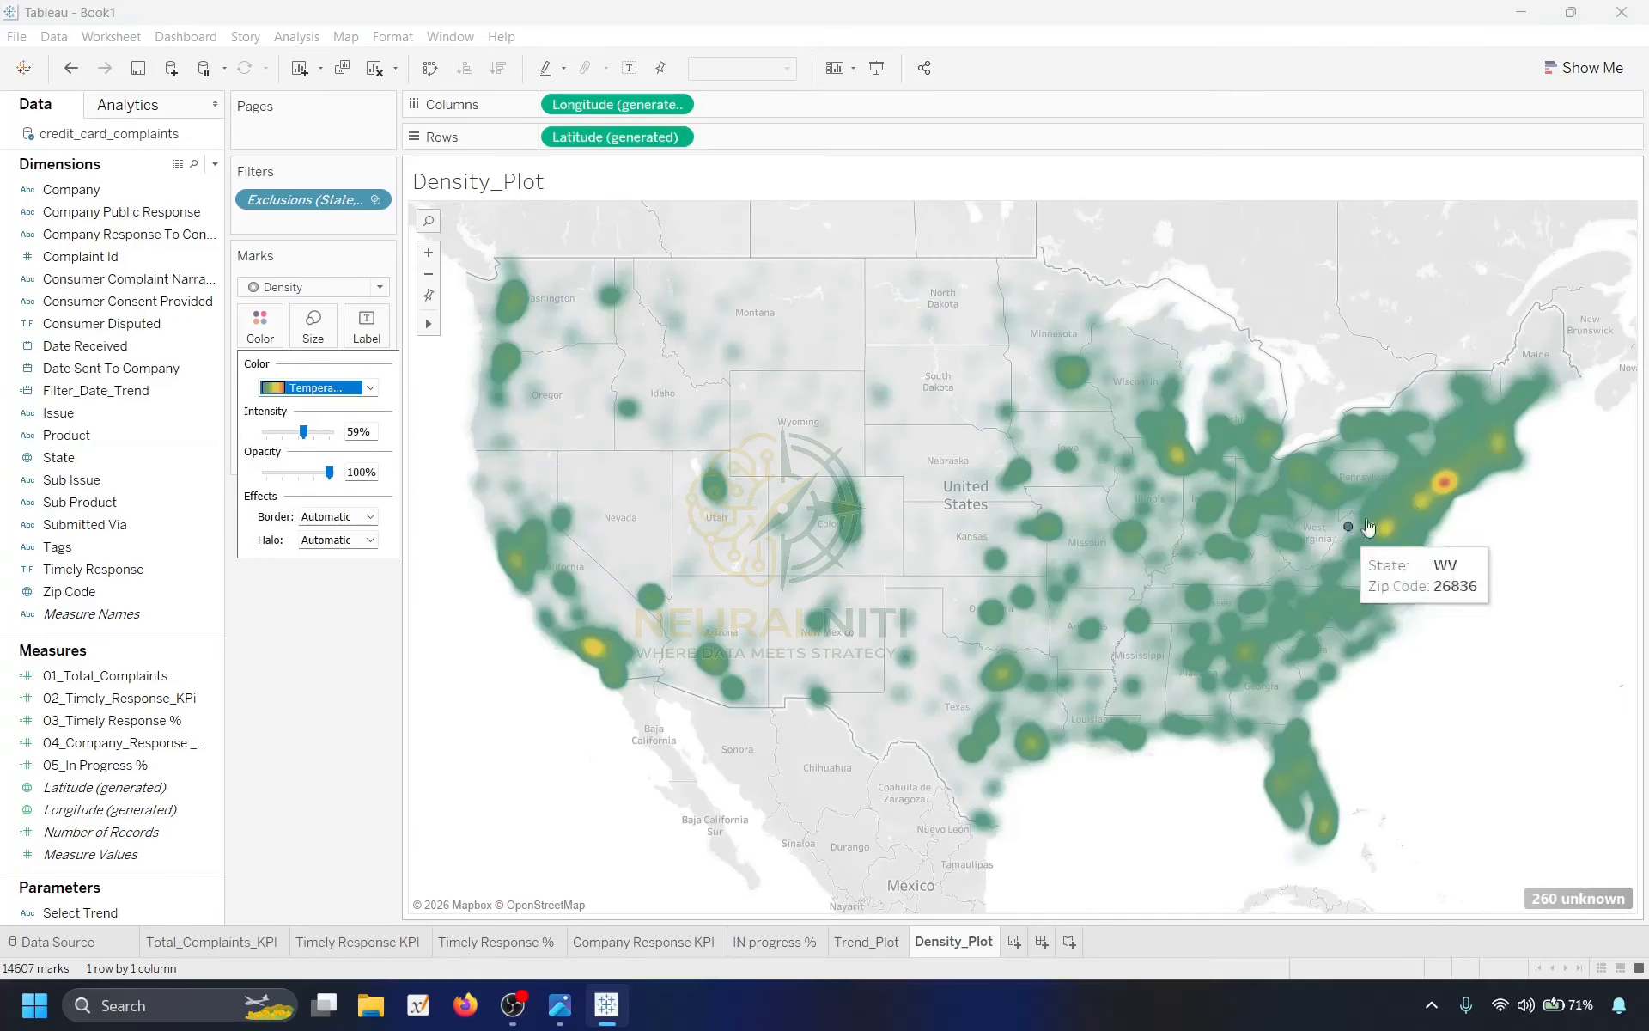
{"action": "double_click", "coordinate": [358, 432]}
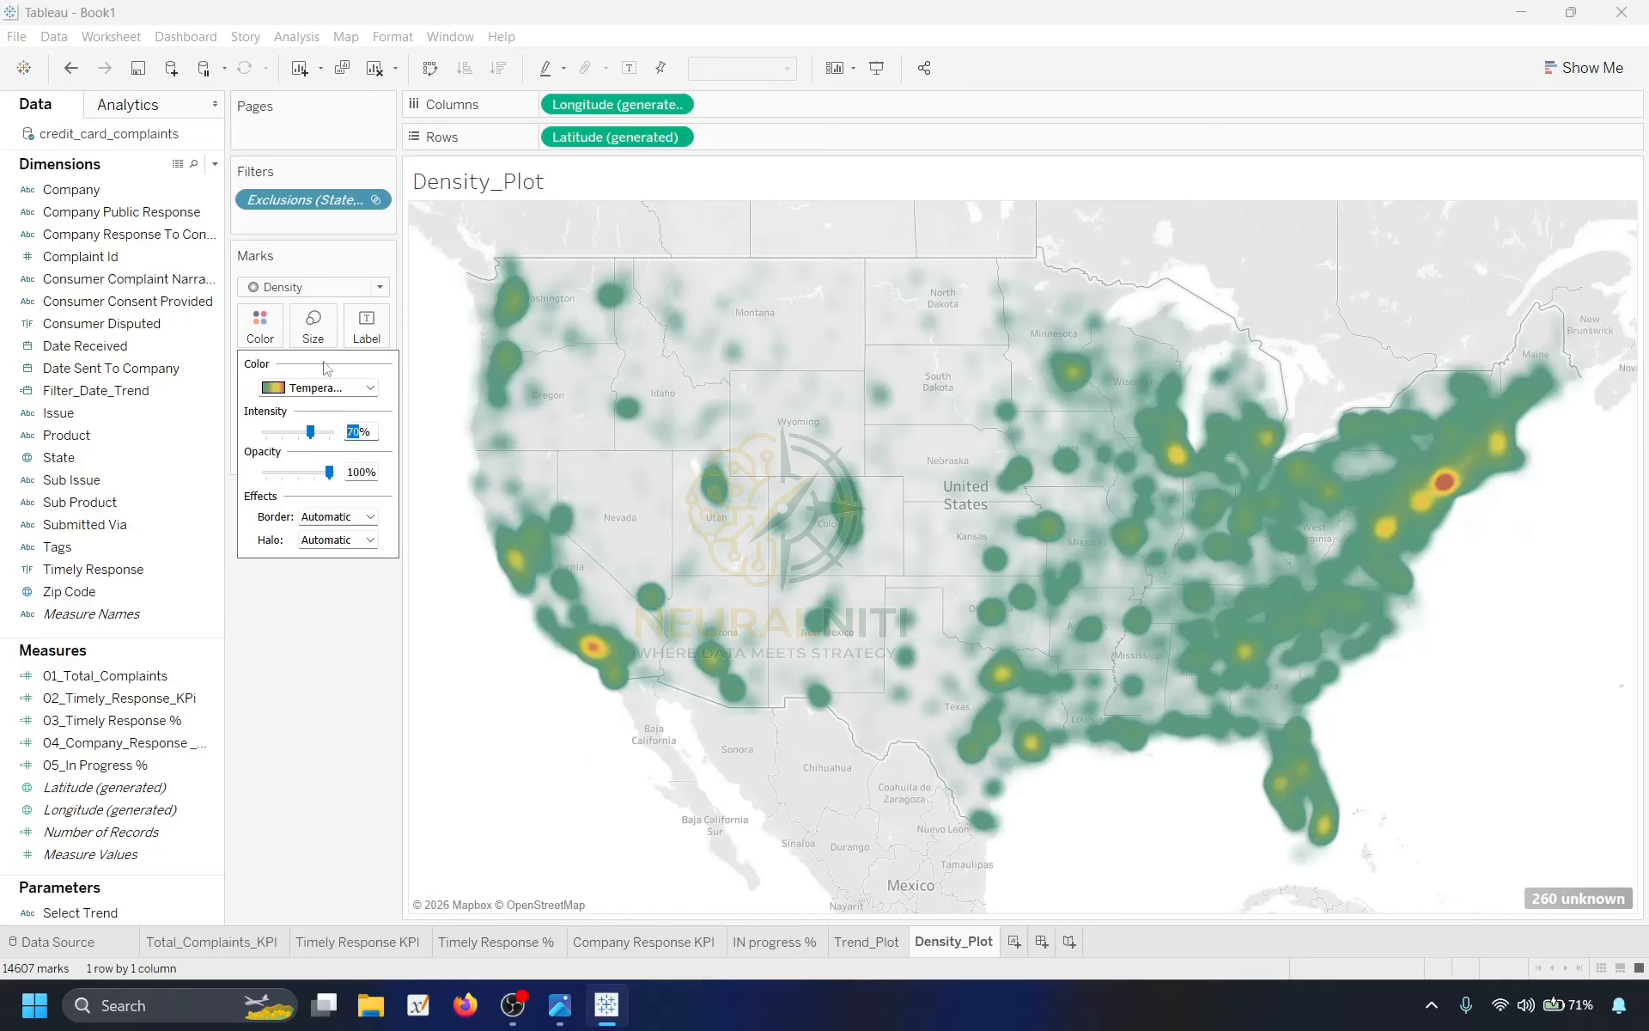
{"action": "left_click", "coordinate": [255, 676]}
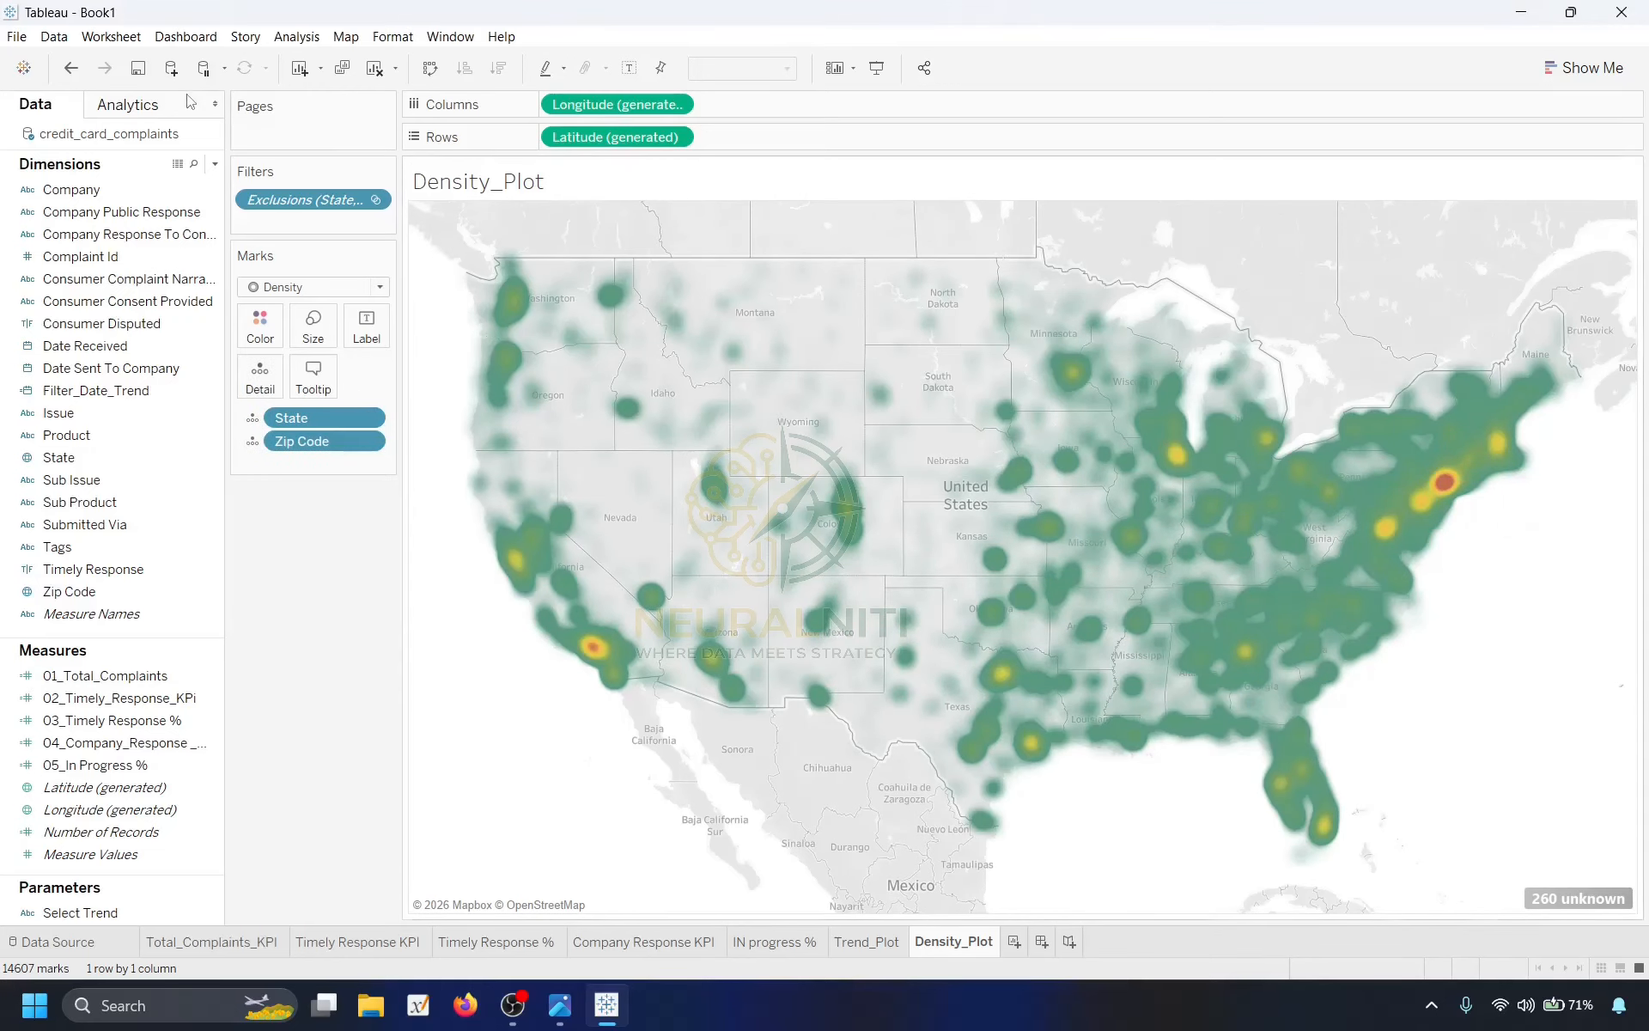
Set the background map style of the density plot to Dark.
{"action": "left_click", "coordinate": [346, 36]}
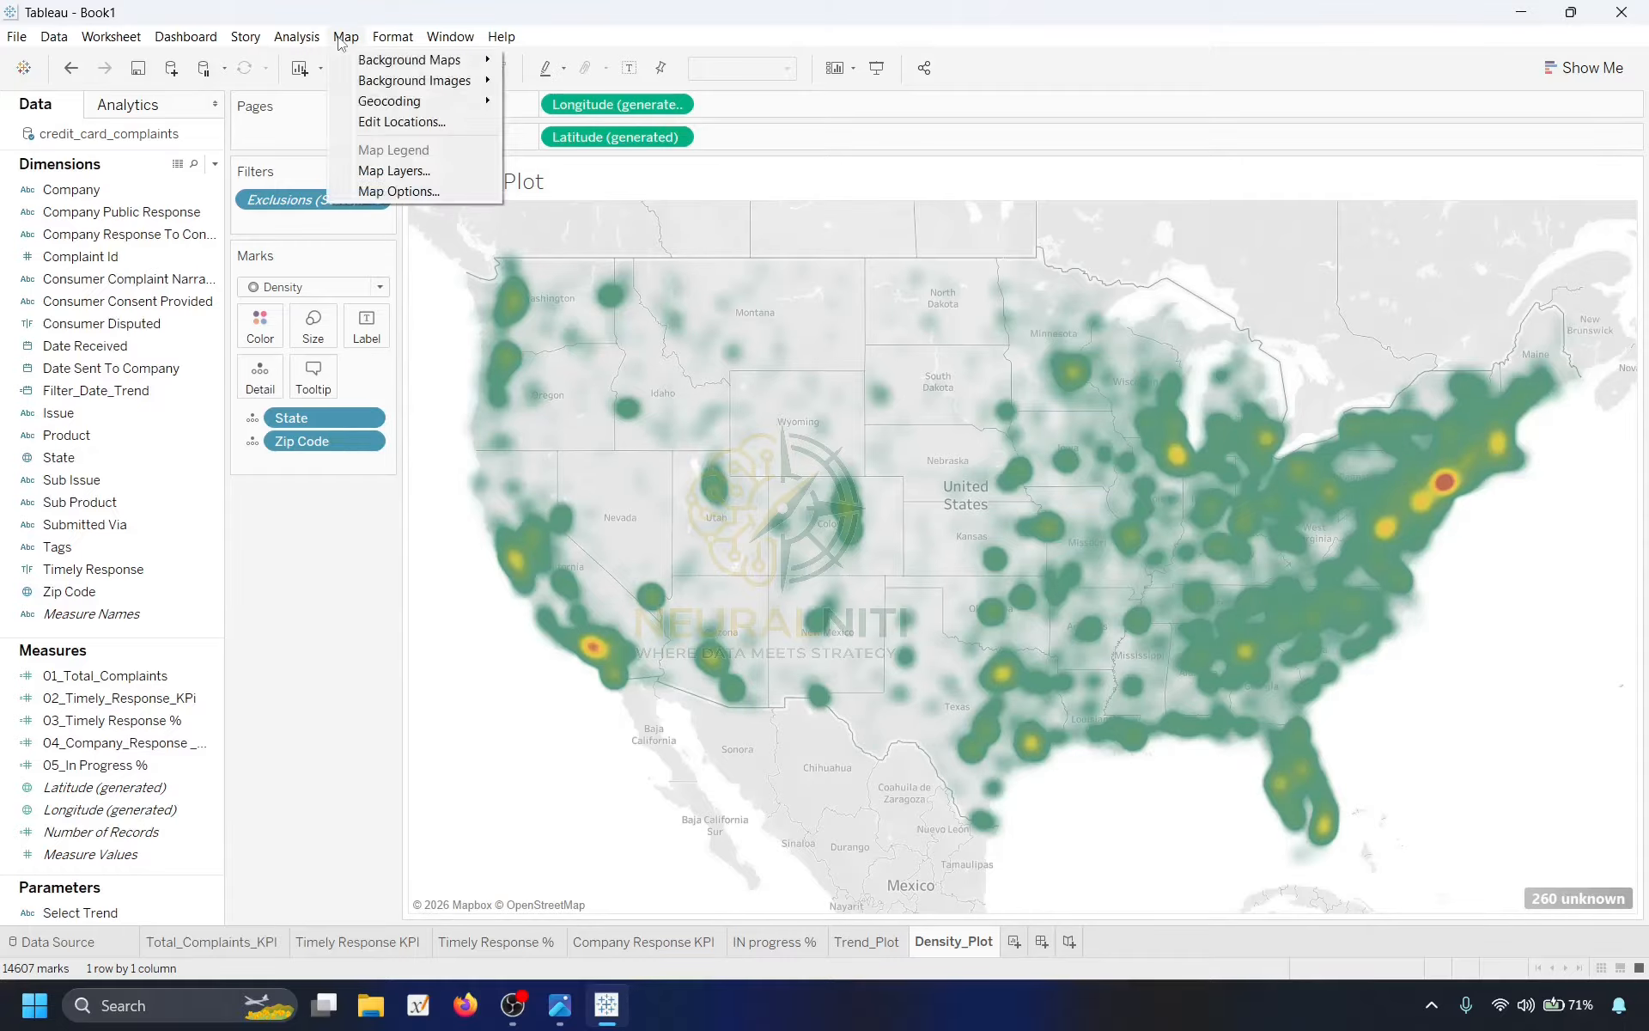
{"action": "mouse_move", "coordinate": [395, 66]}
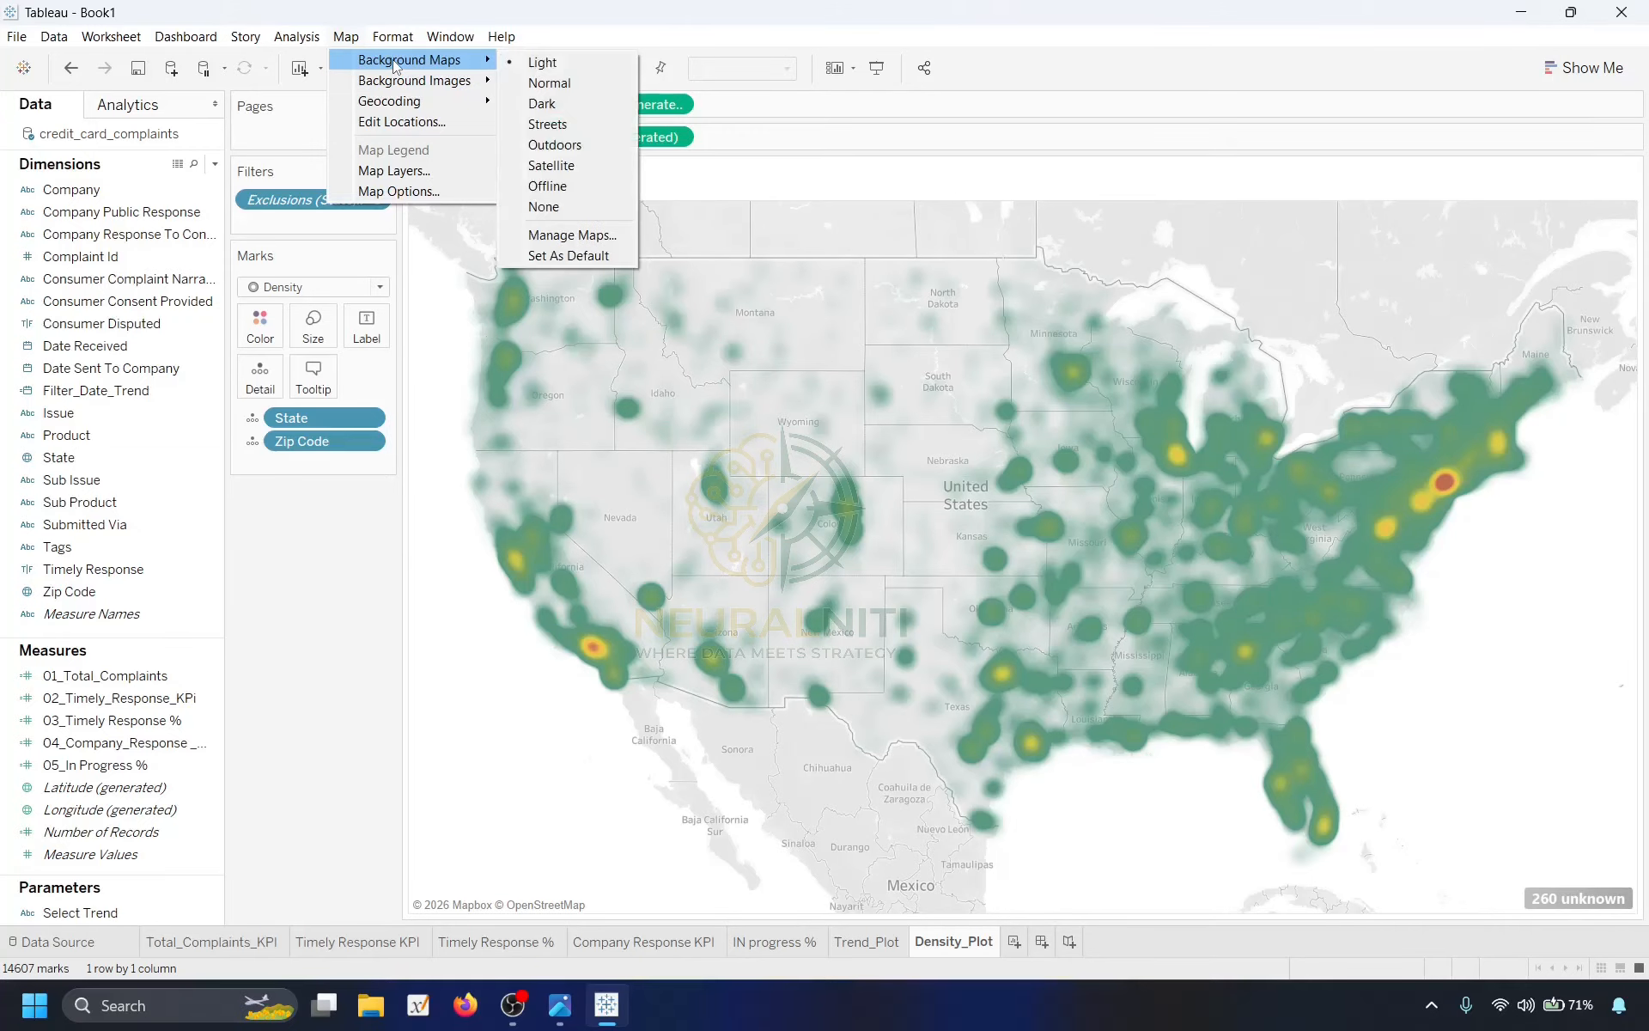
{"action": "left_click", "coordinate": [556, 104]}
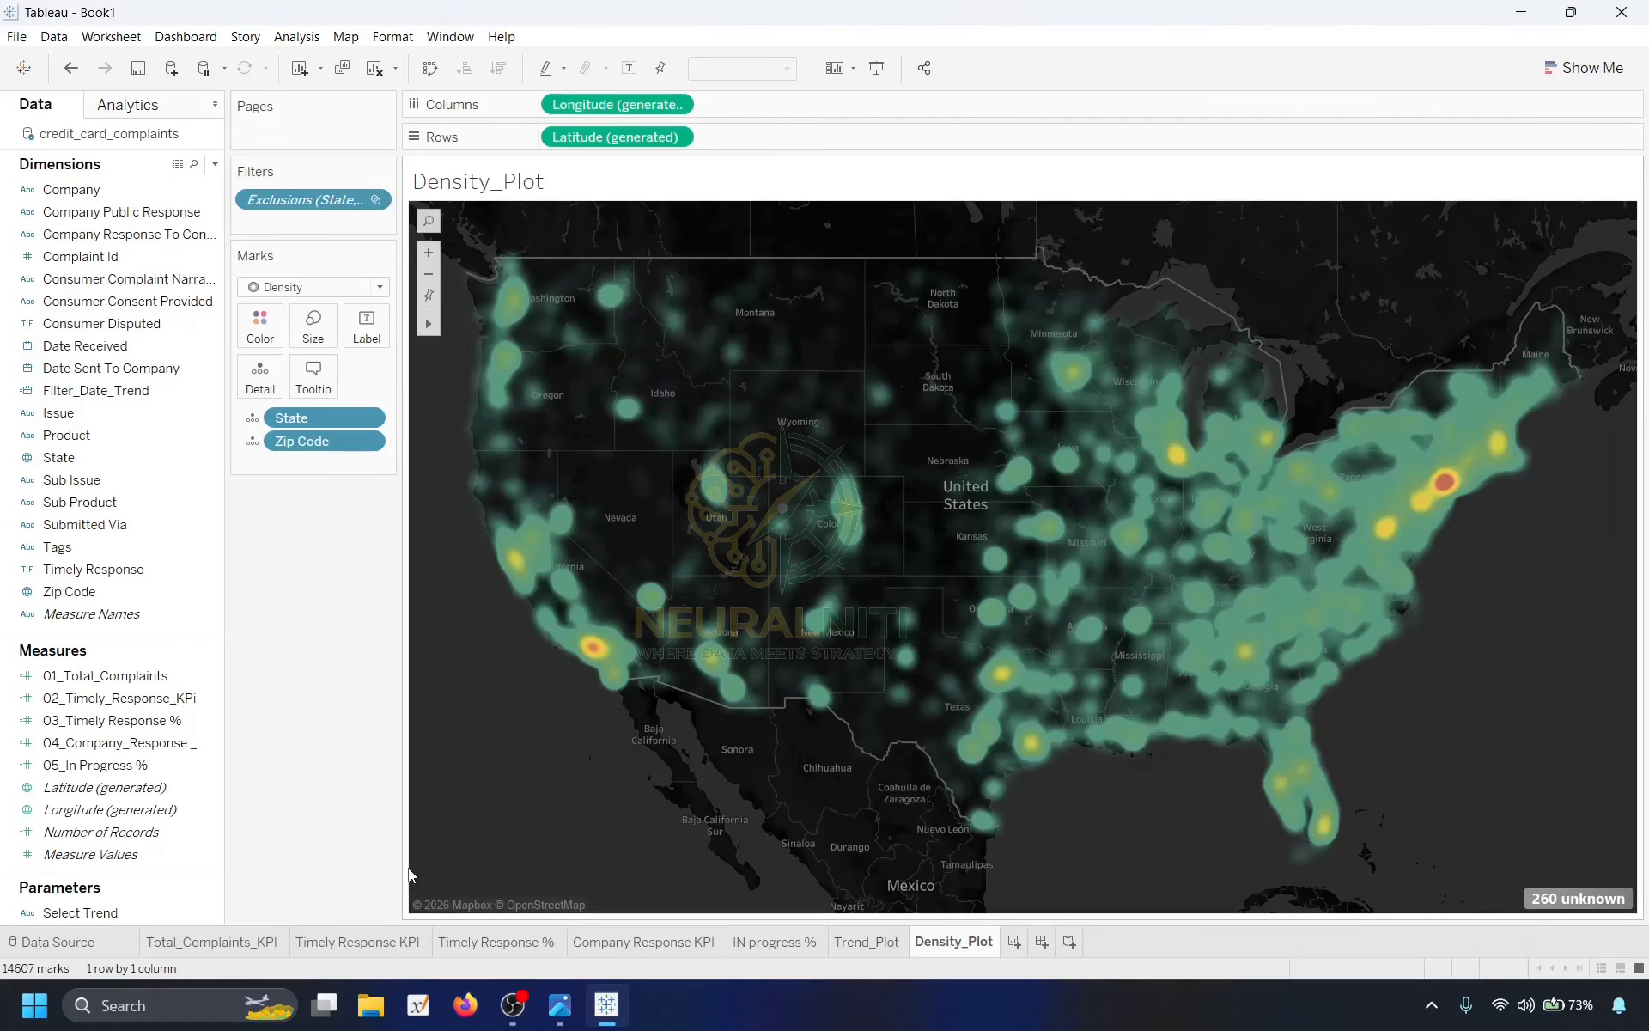
Check the reference dashboard image, return to the workbook and add a new worksheet named Top_Issues.
{"action": "left_click", "coordinate": [576, 1011]}
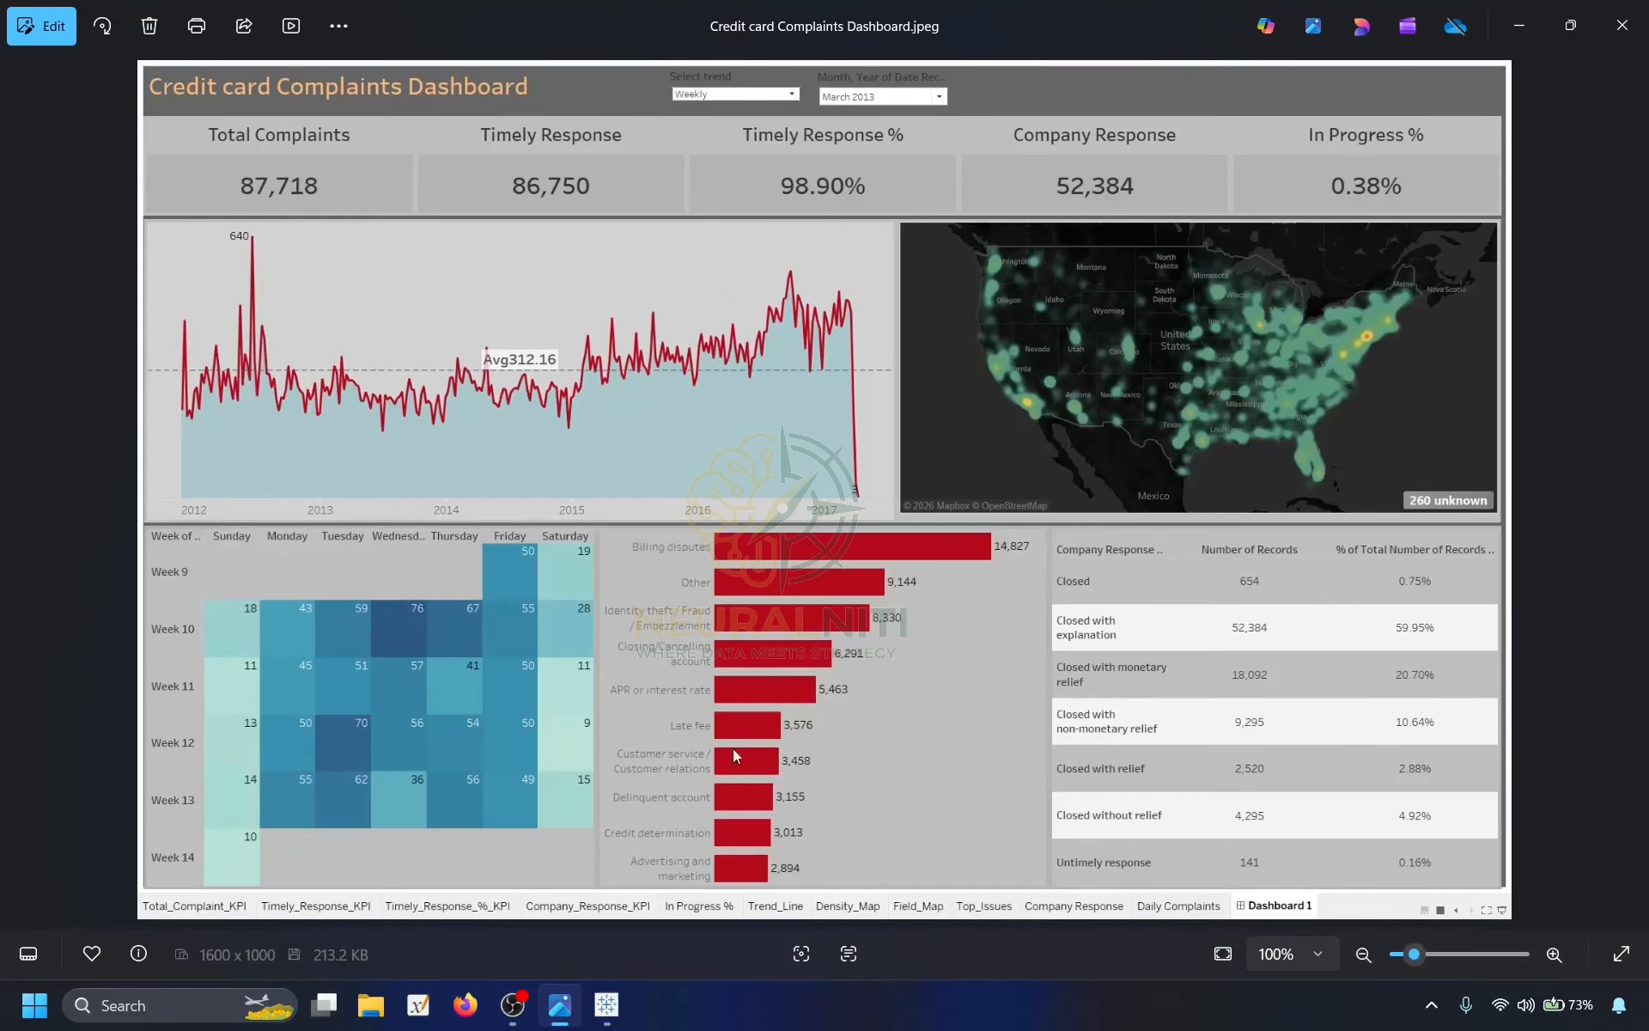
{"action": "left_click", "coordinate": [1533, 21]}
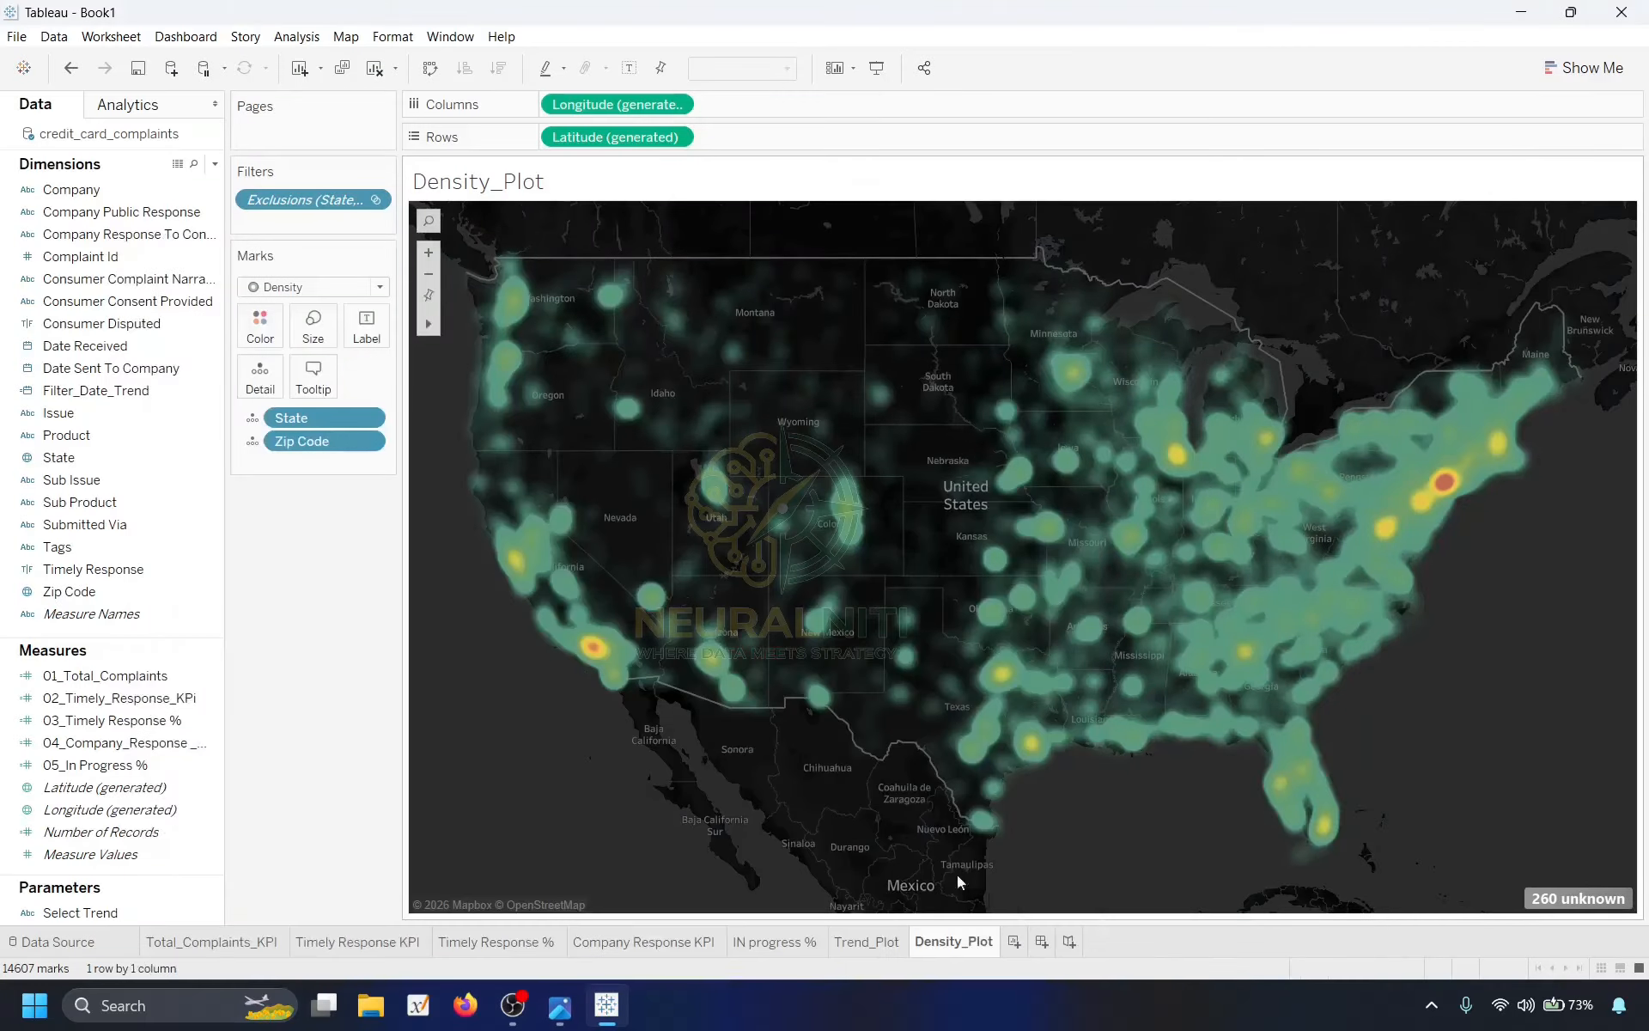
{"action": "left_click", "coordinate": [1014, 943]}
{"action": "right_click", "coordinate": [1017, 945]}
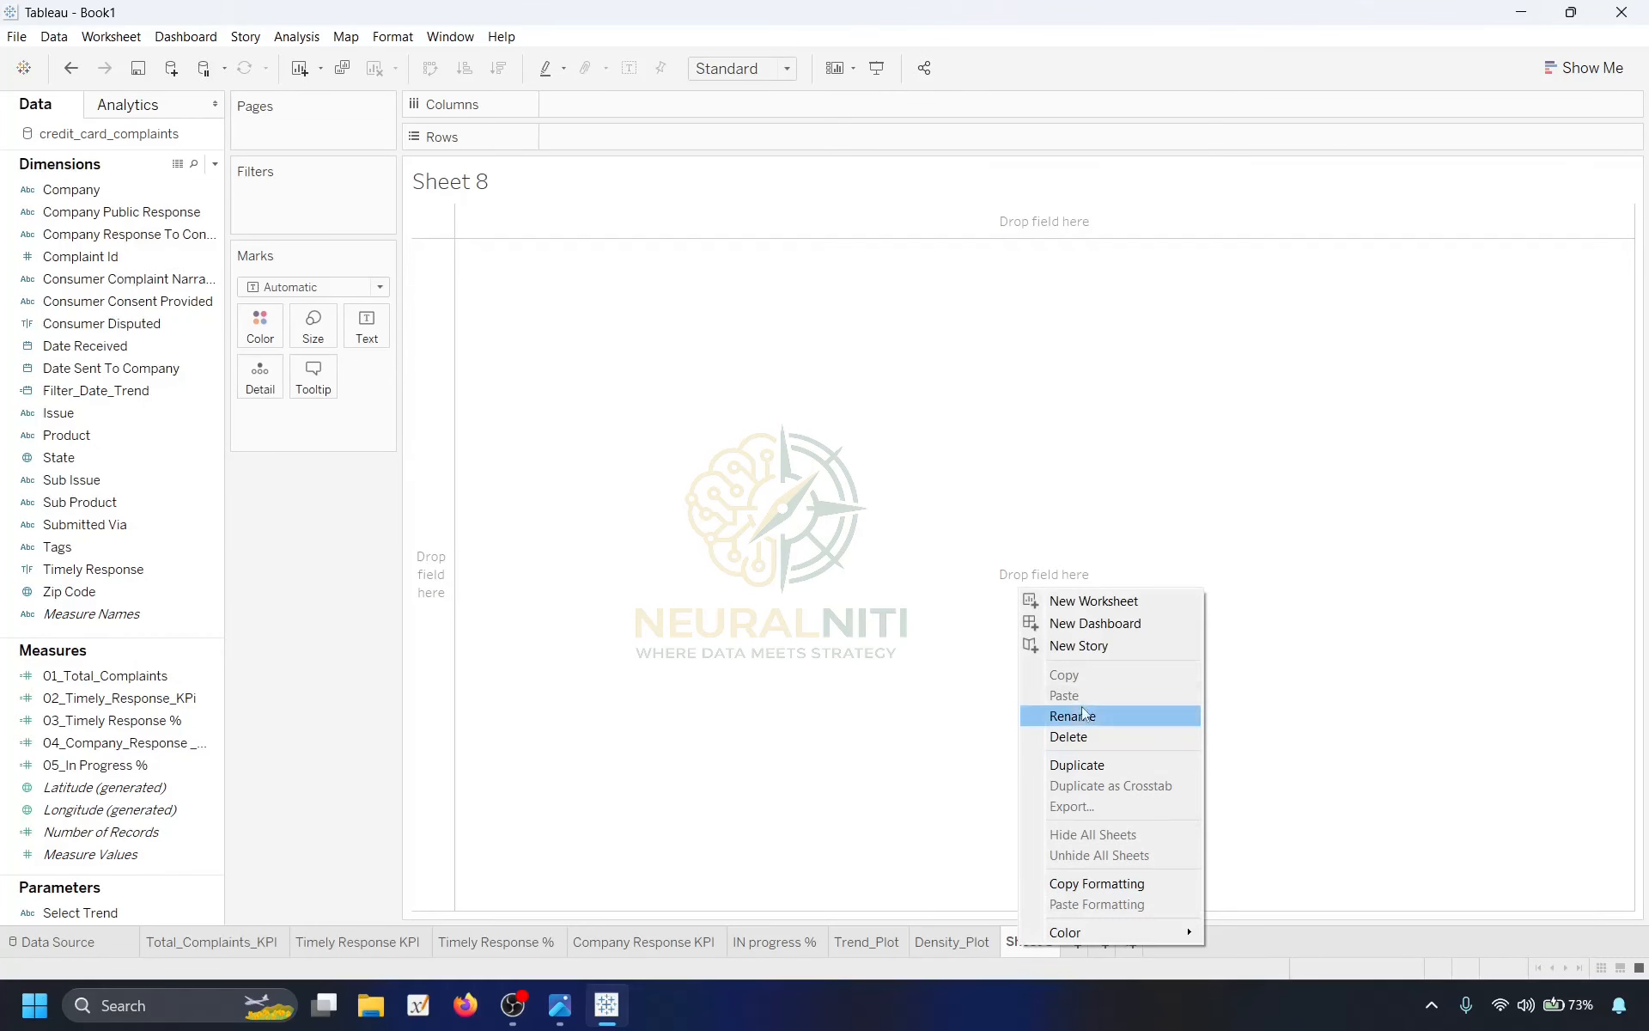
{"action": "left_click", "coordinate": [1082, 715]}
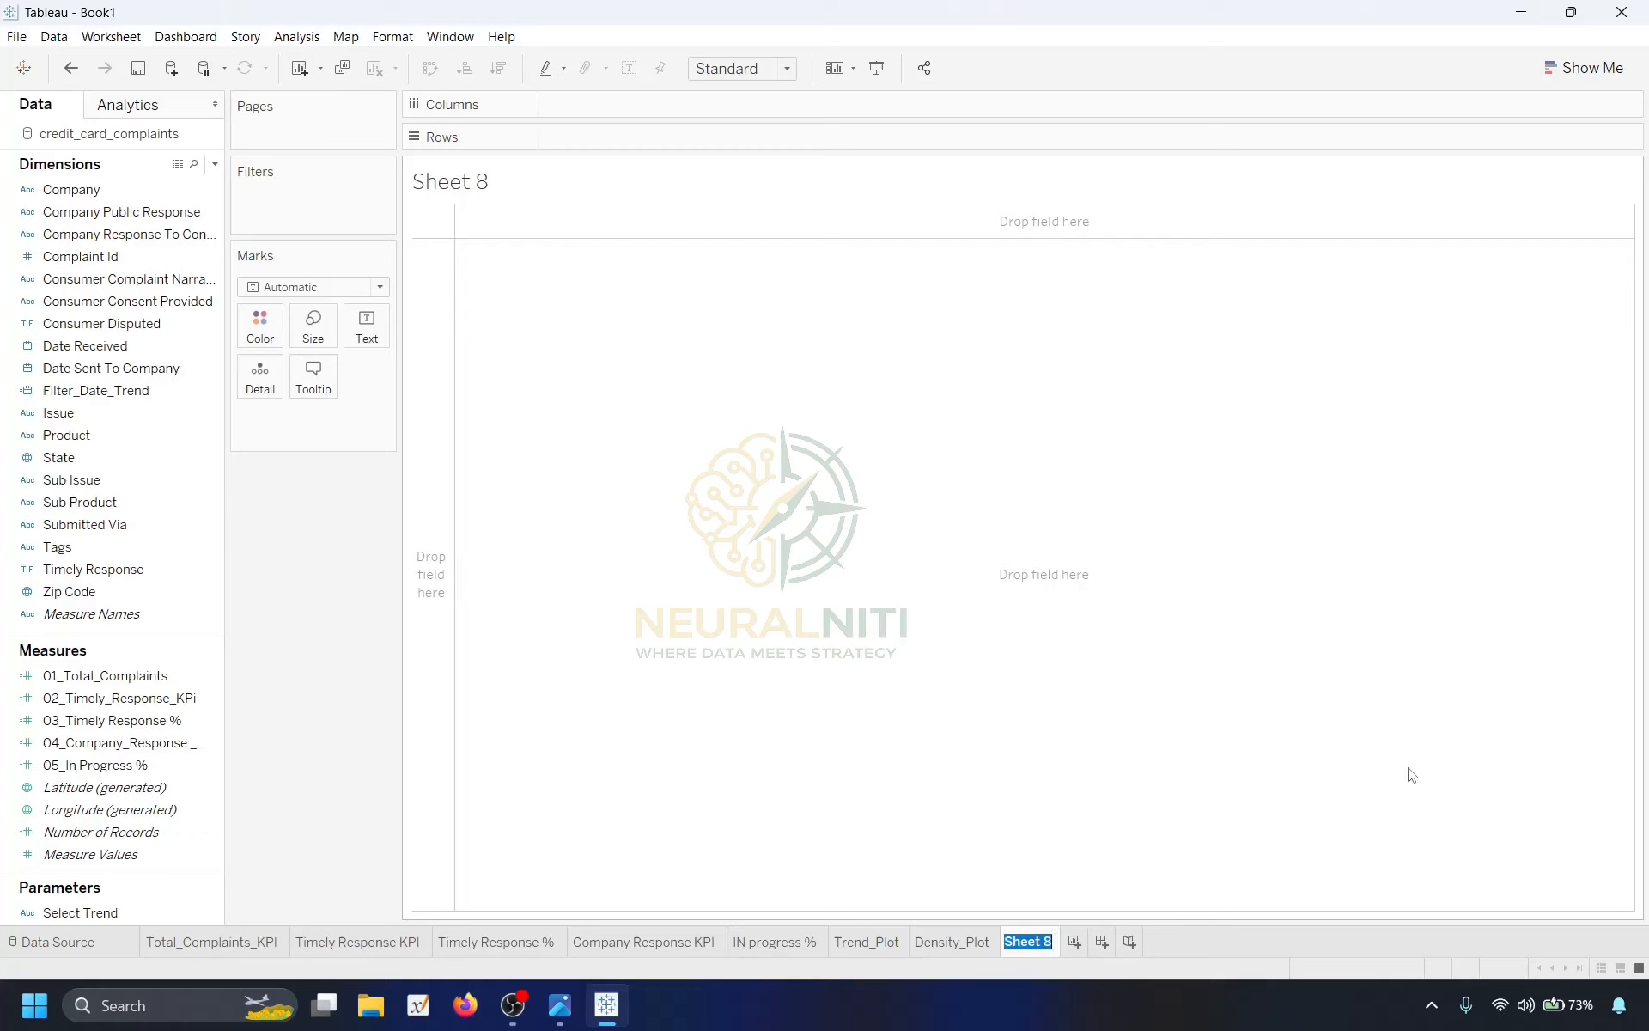
{"action": "type", "text": "Top_Issues"}
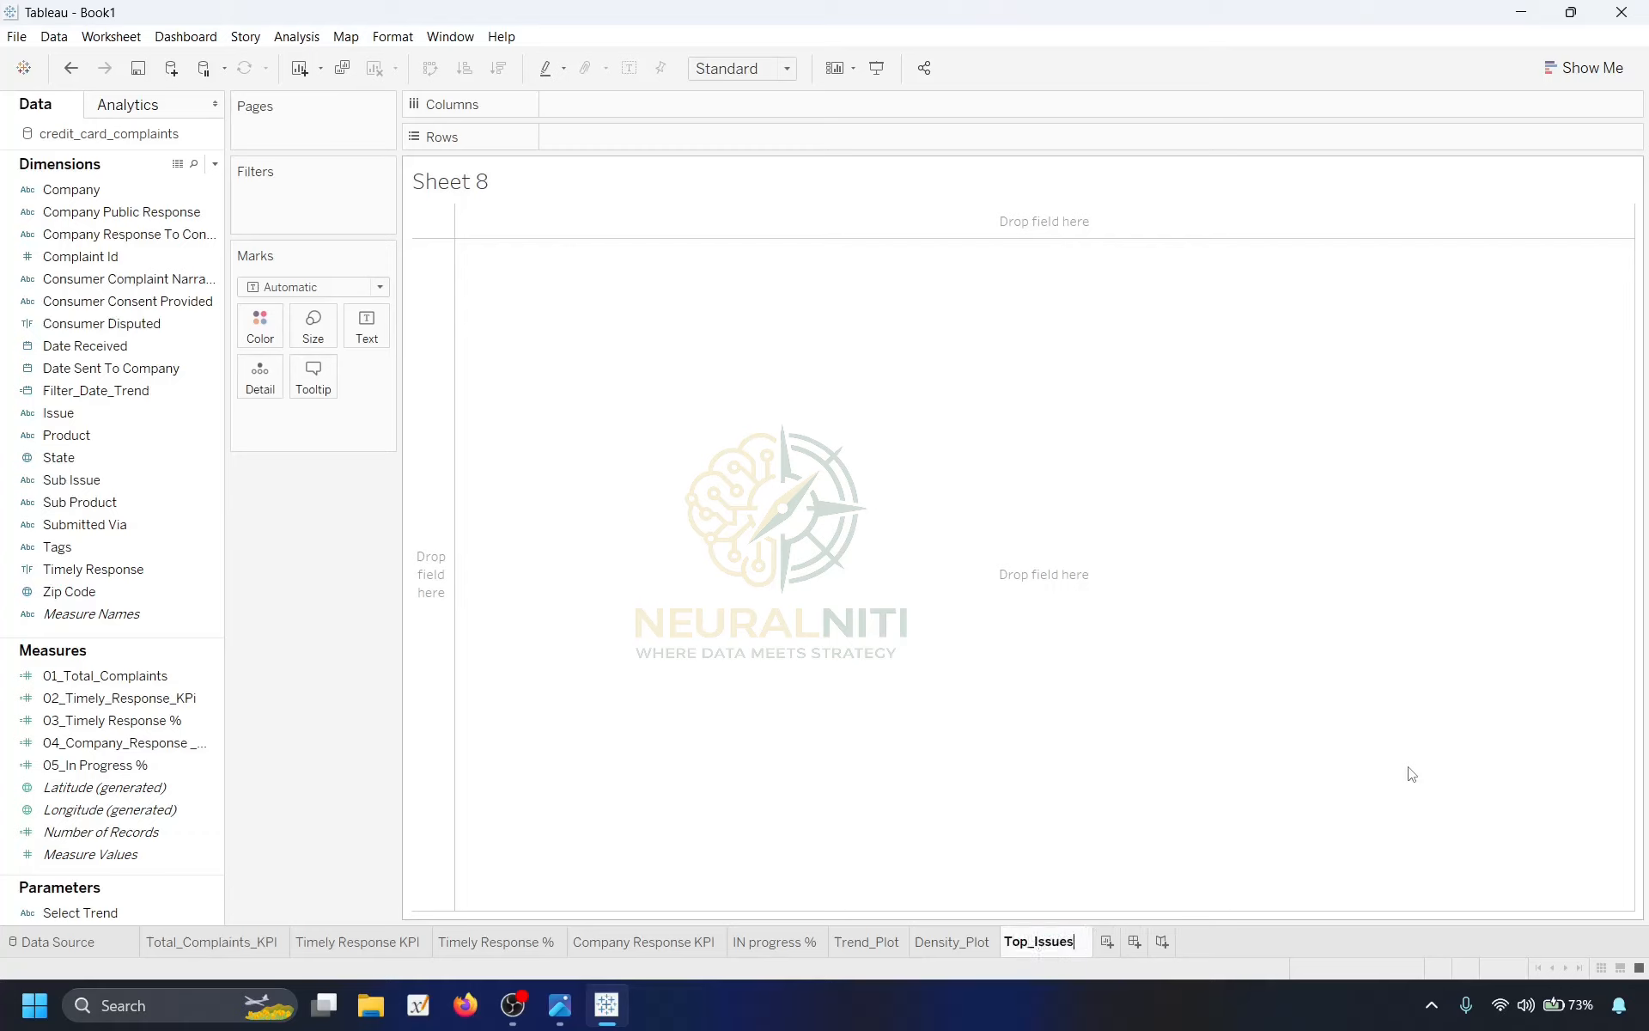
{"action": "key", "text": "Return"}
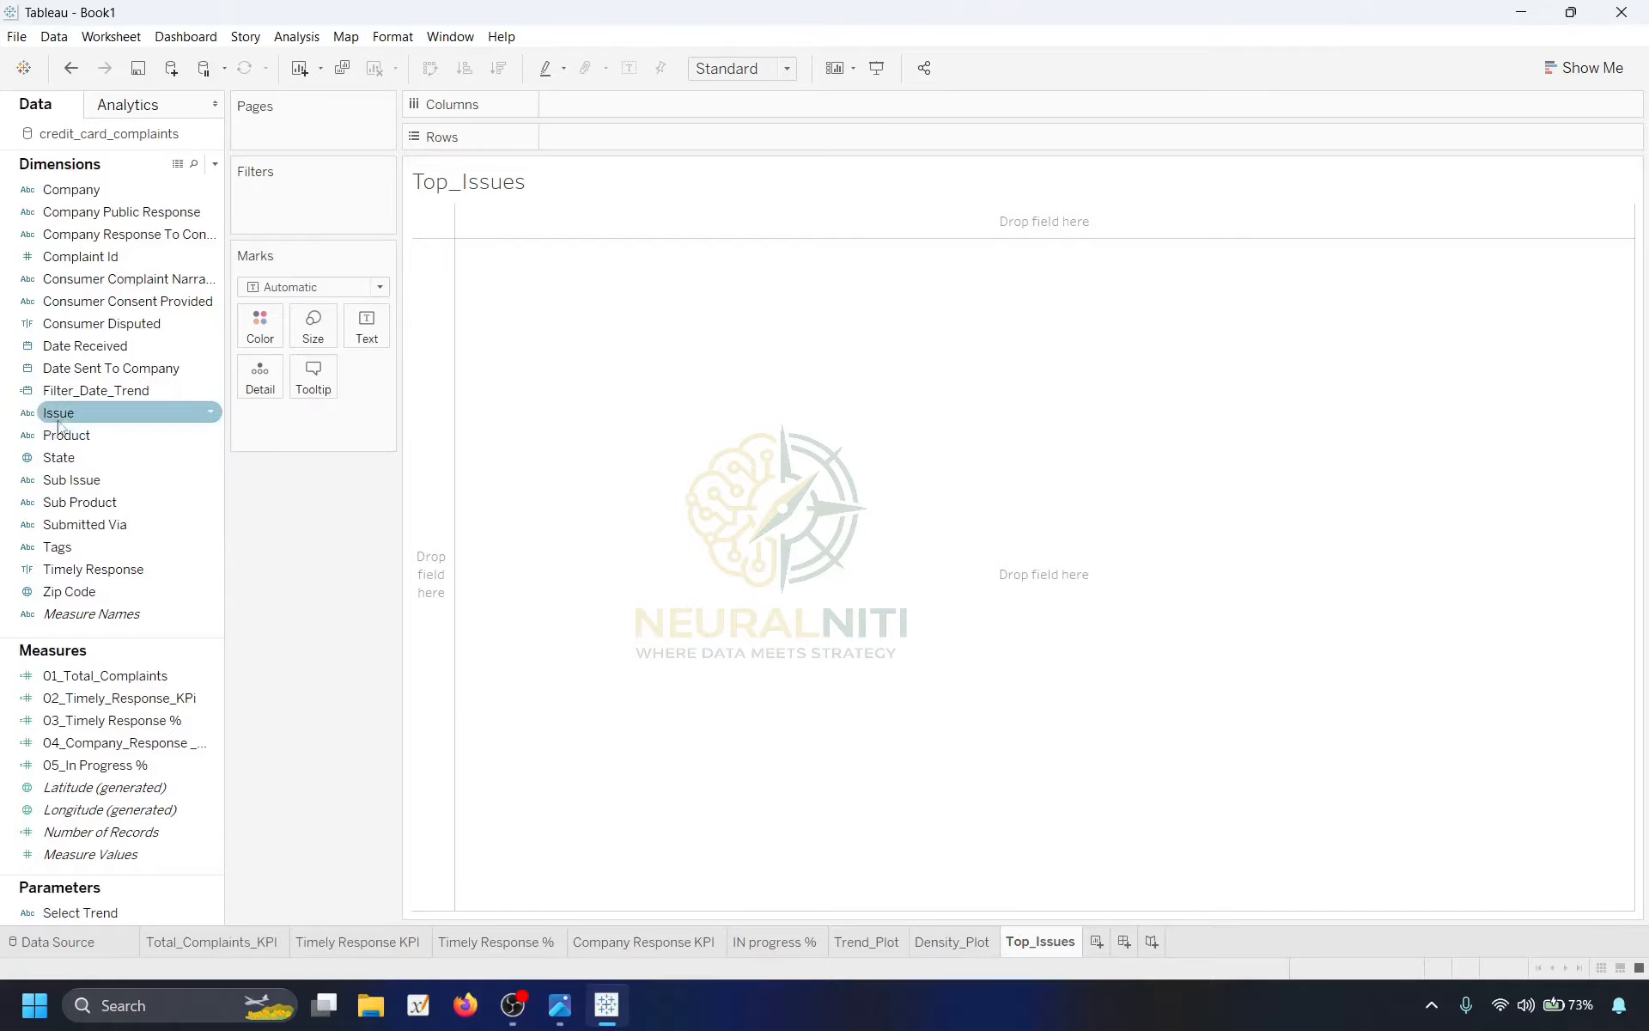
Build a horizontal bar chart with Issue on the rows and the sum of Number of Records on the columns.
{"action": "left_click_drag", "start_coordinate": [61, 419], "coordinate": [584, 146]}
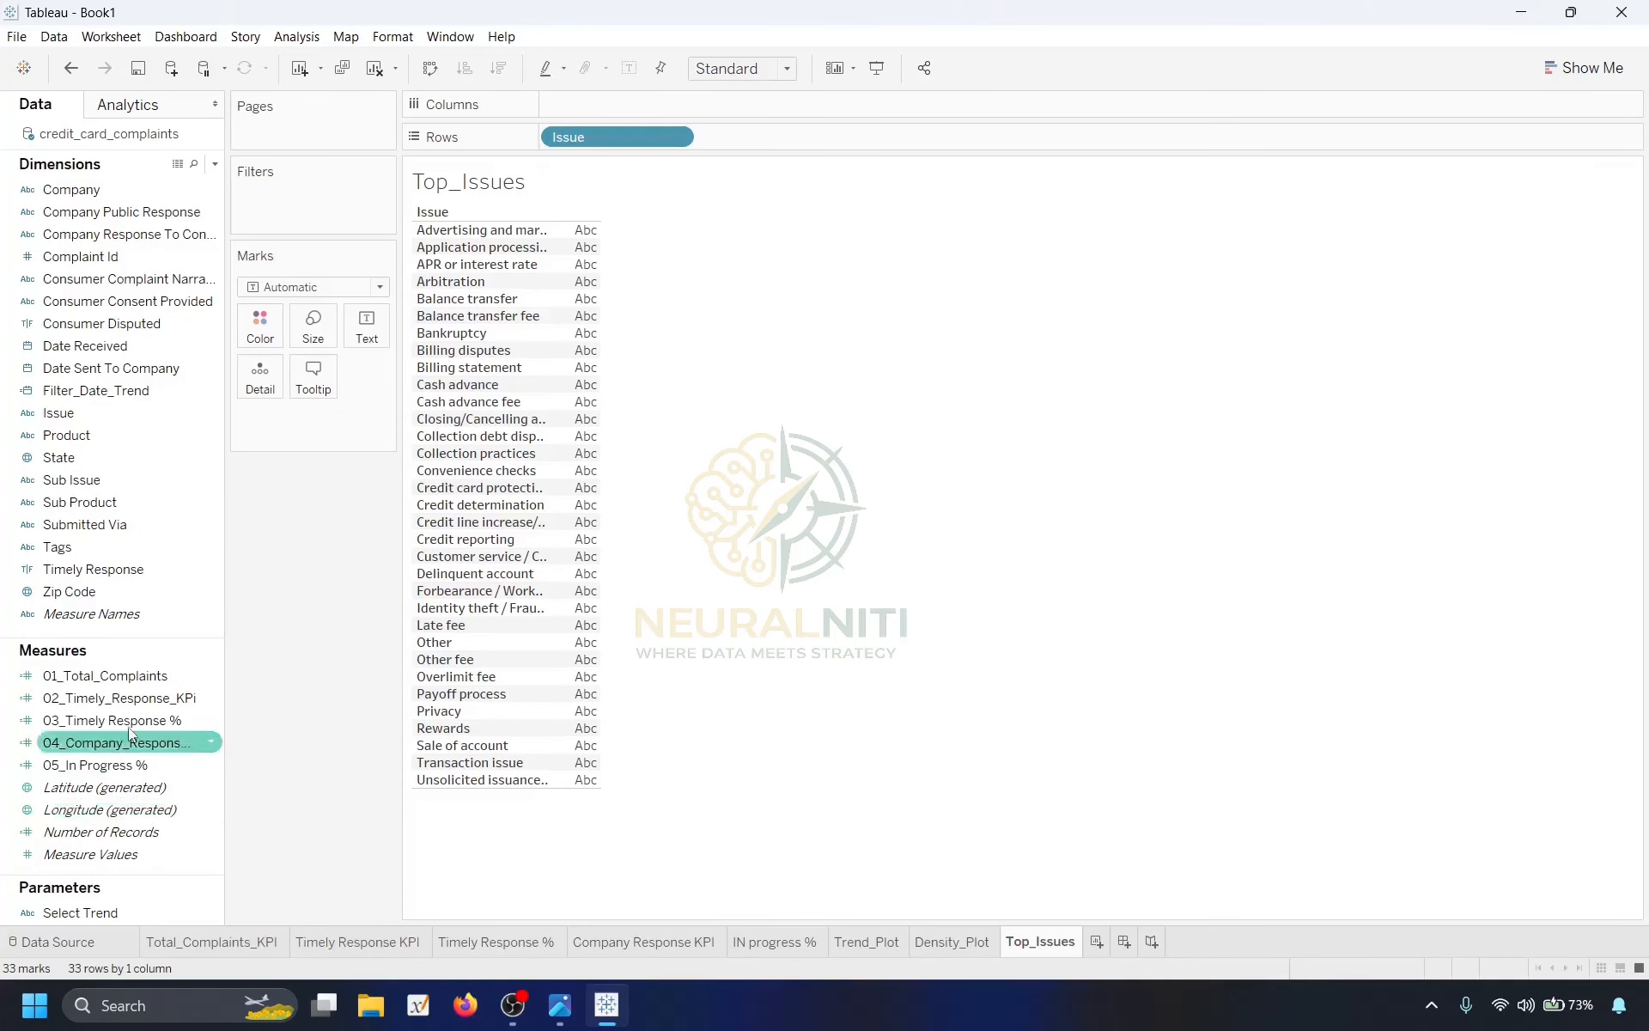
{"action": "left_click_drag", "start_coordinate": [106, 838], "coordinate": [623, 113]}
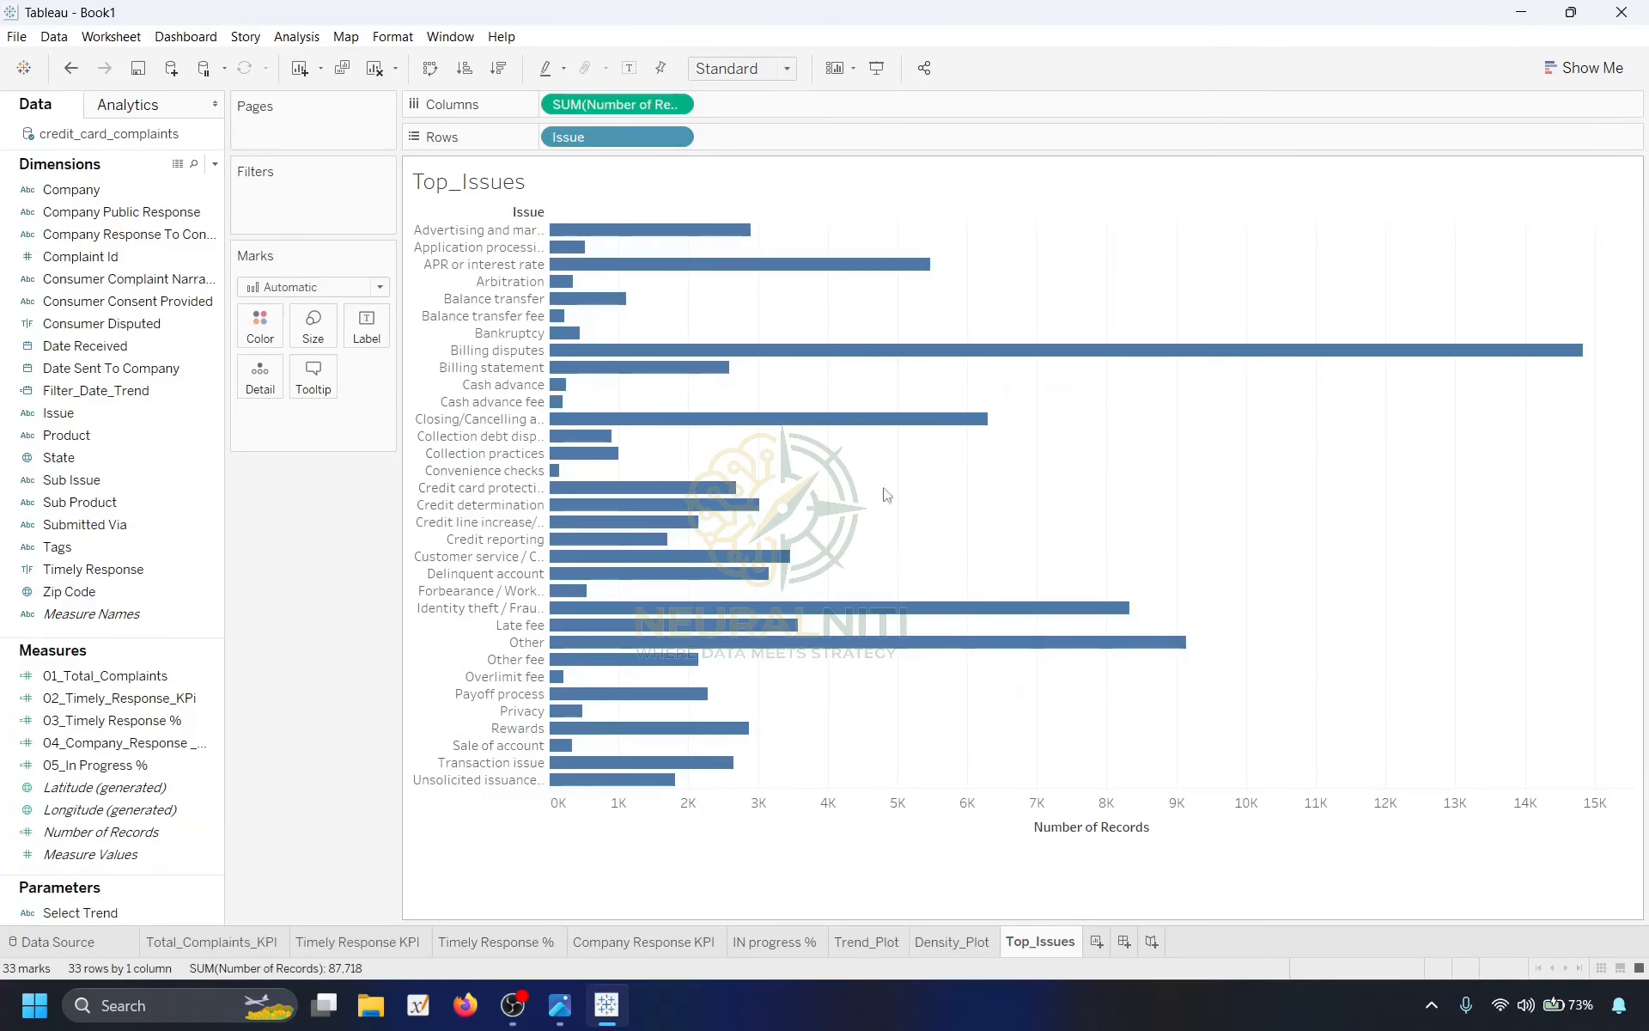
{"action": "mouse_move", "coordinate": [615, 352]}
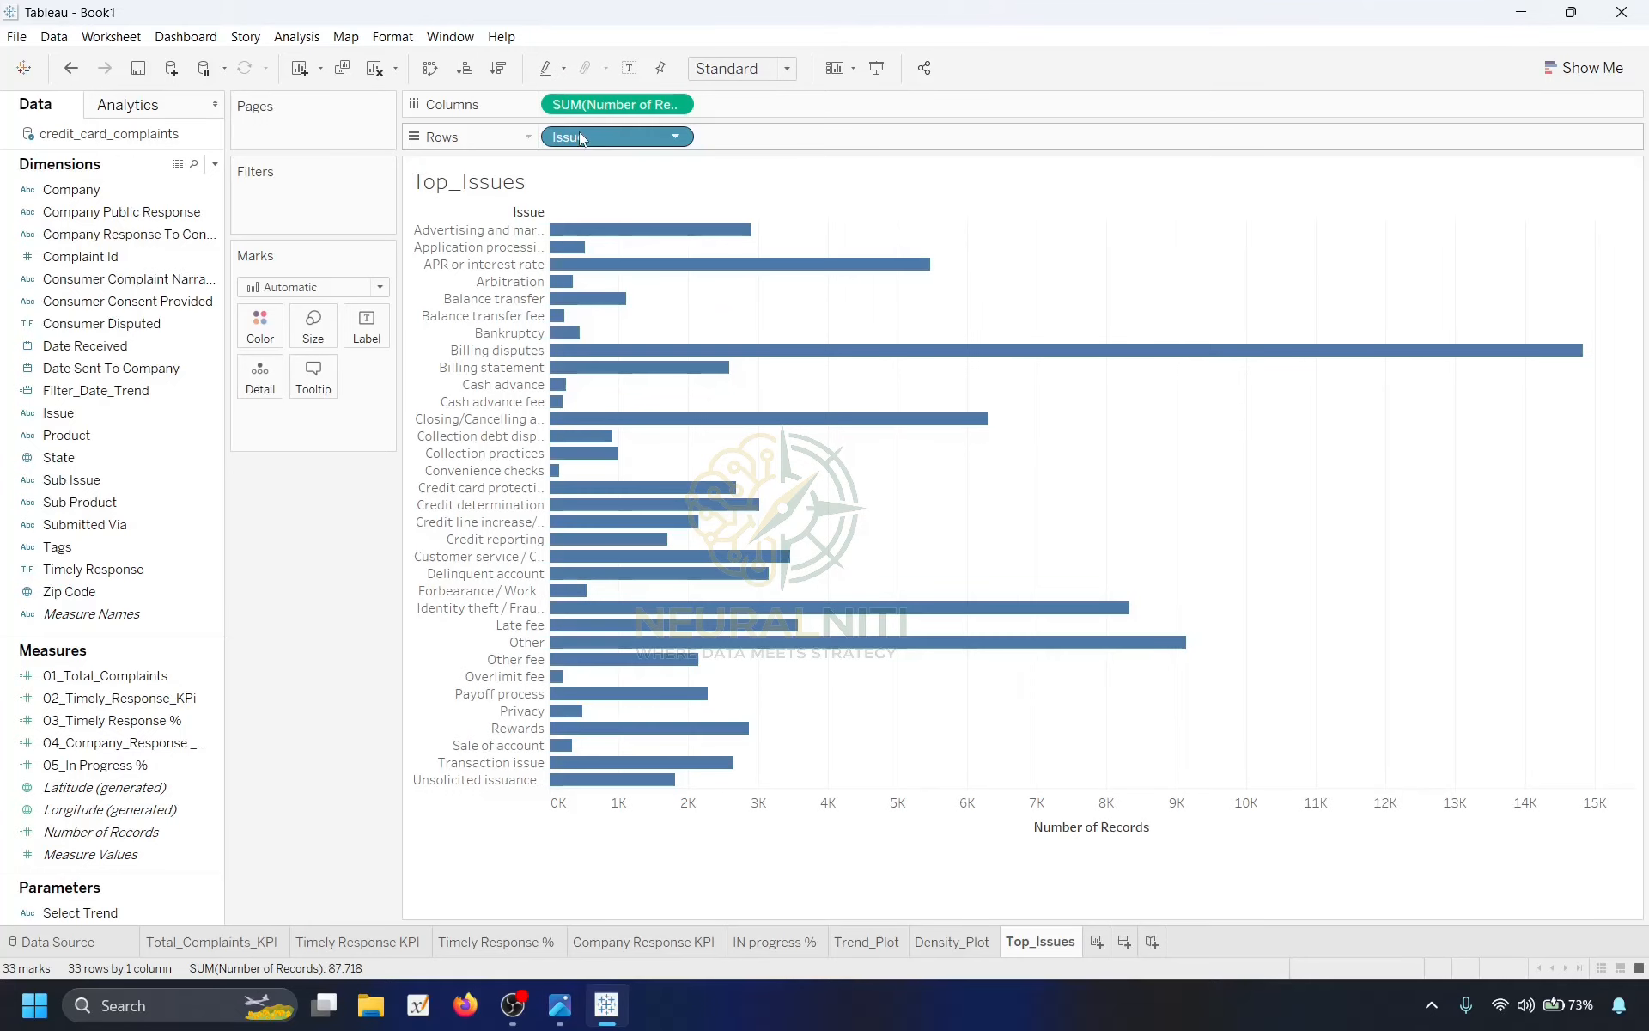
Filter Issue to the top 10 values by the sum of Number of Records, keeping Issue on the rows.
{"action": "left_click_drag", "start_coordinate": [590, 136], "coordinate": [318, 200]}
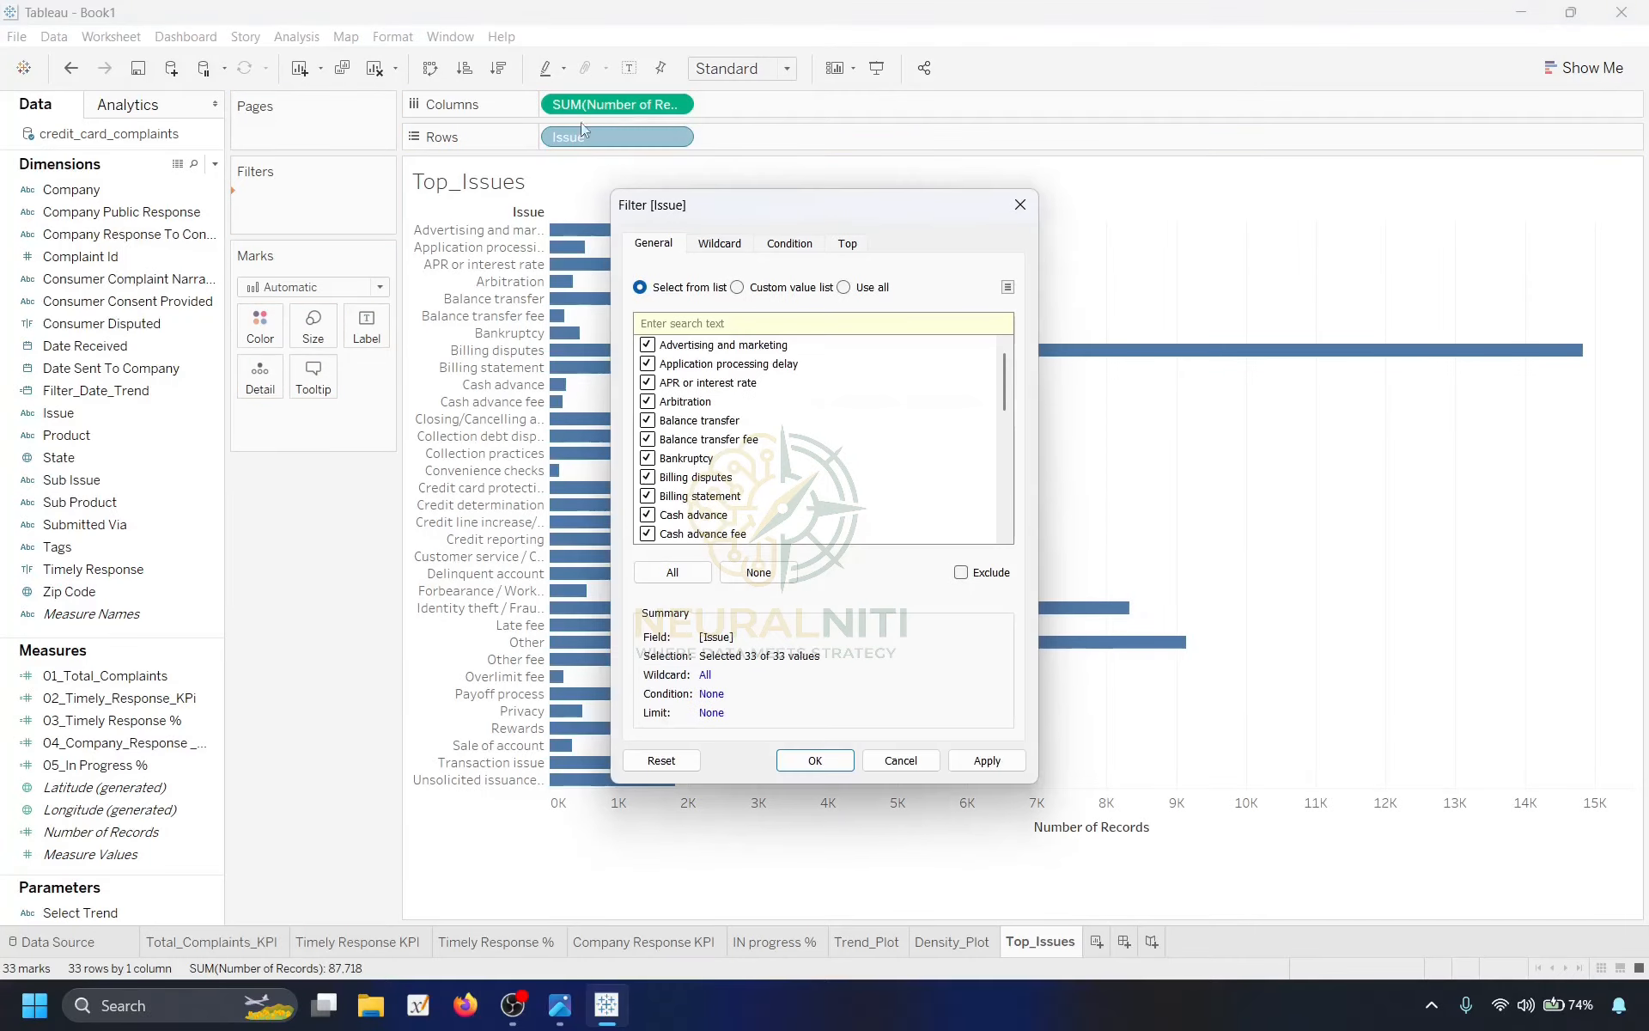
{"action": "left_click", "coordinate": [847, 244]}
{"action": "left_click", "coordinate": [642, 296]}
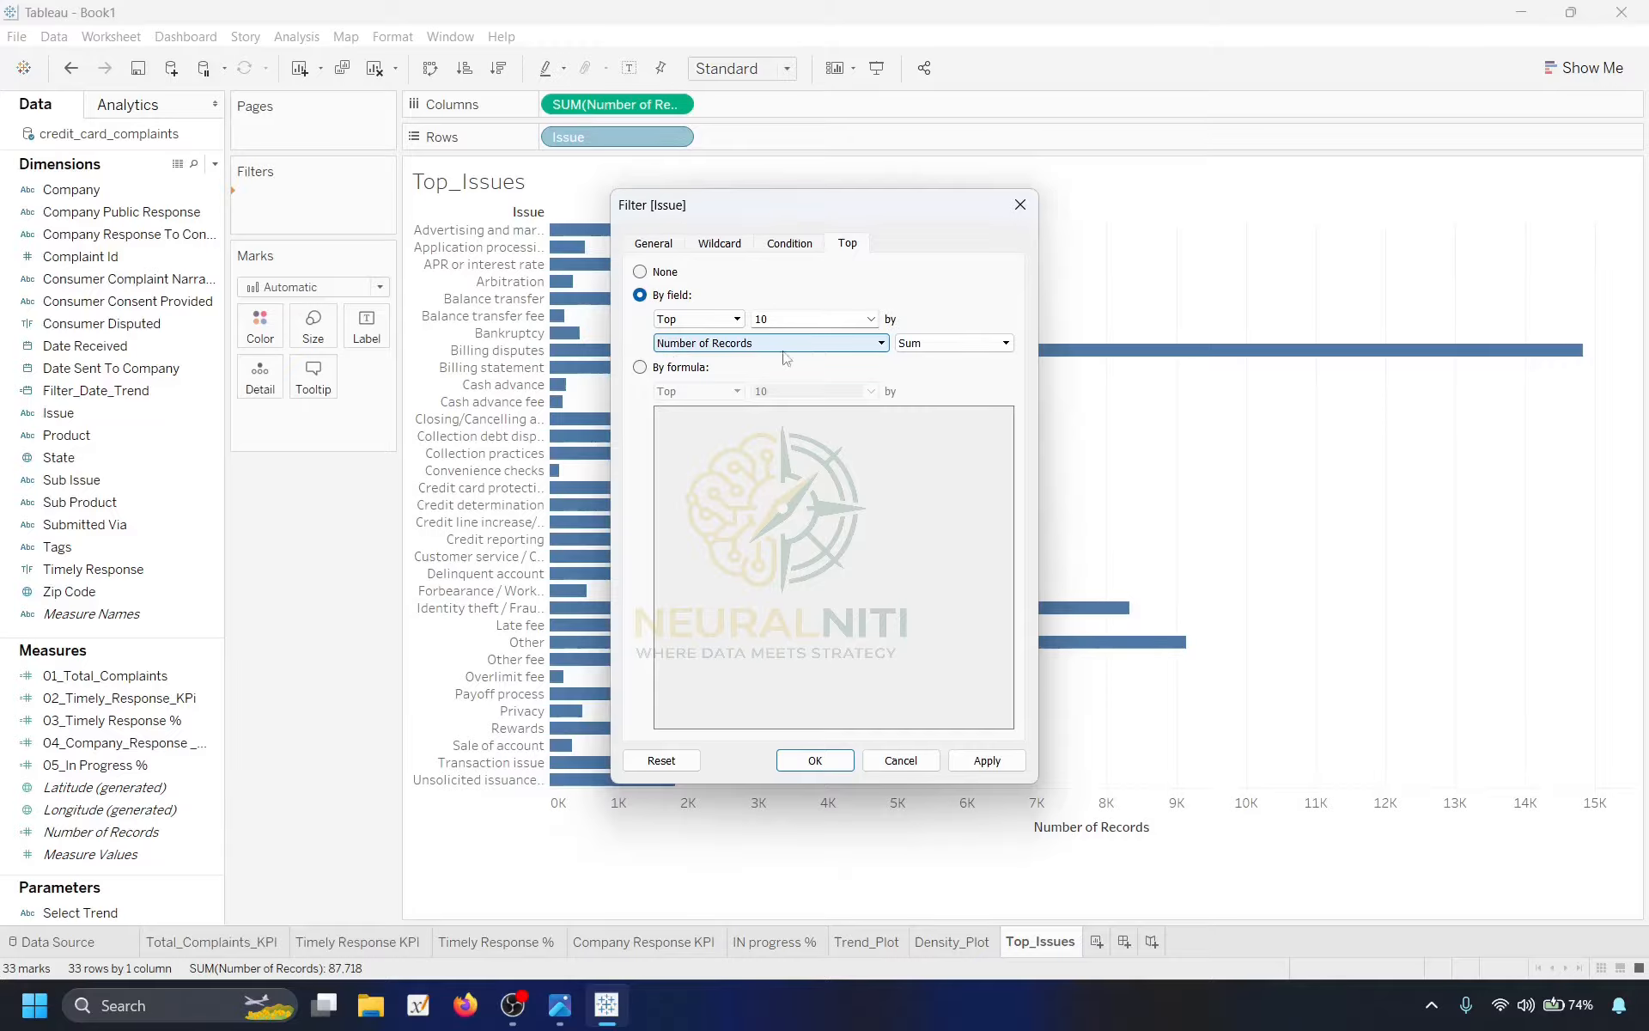
{"action": "left_click", "coordinate": [987, 761]}
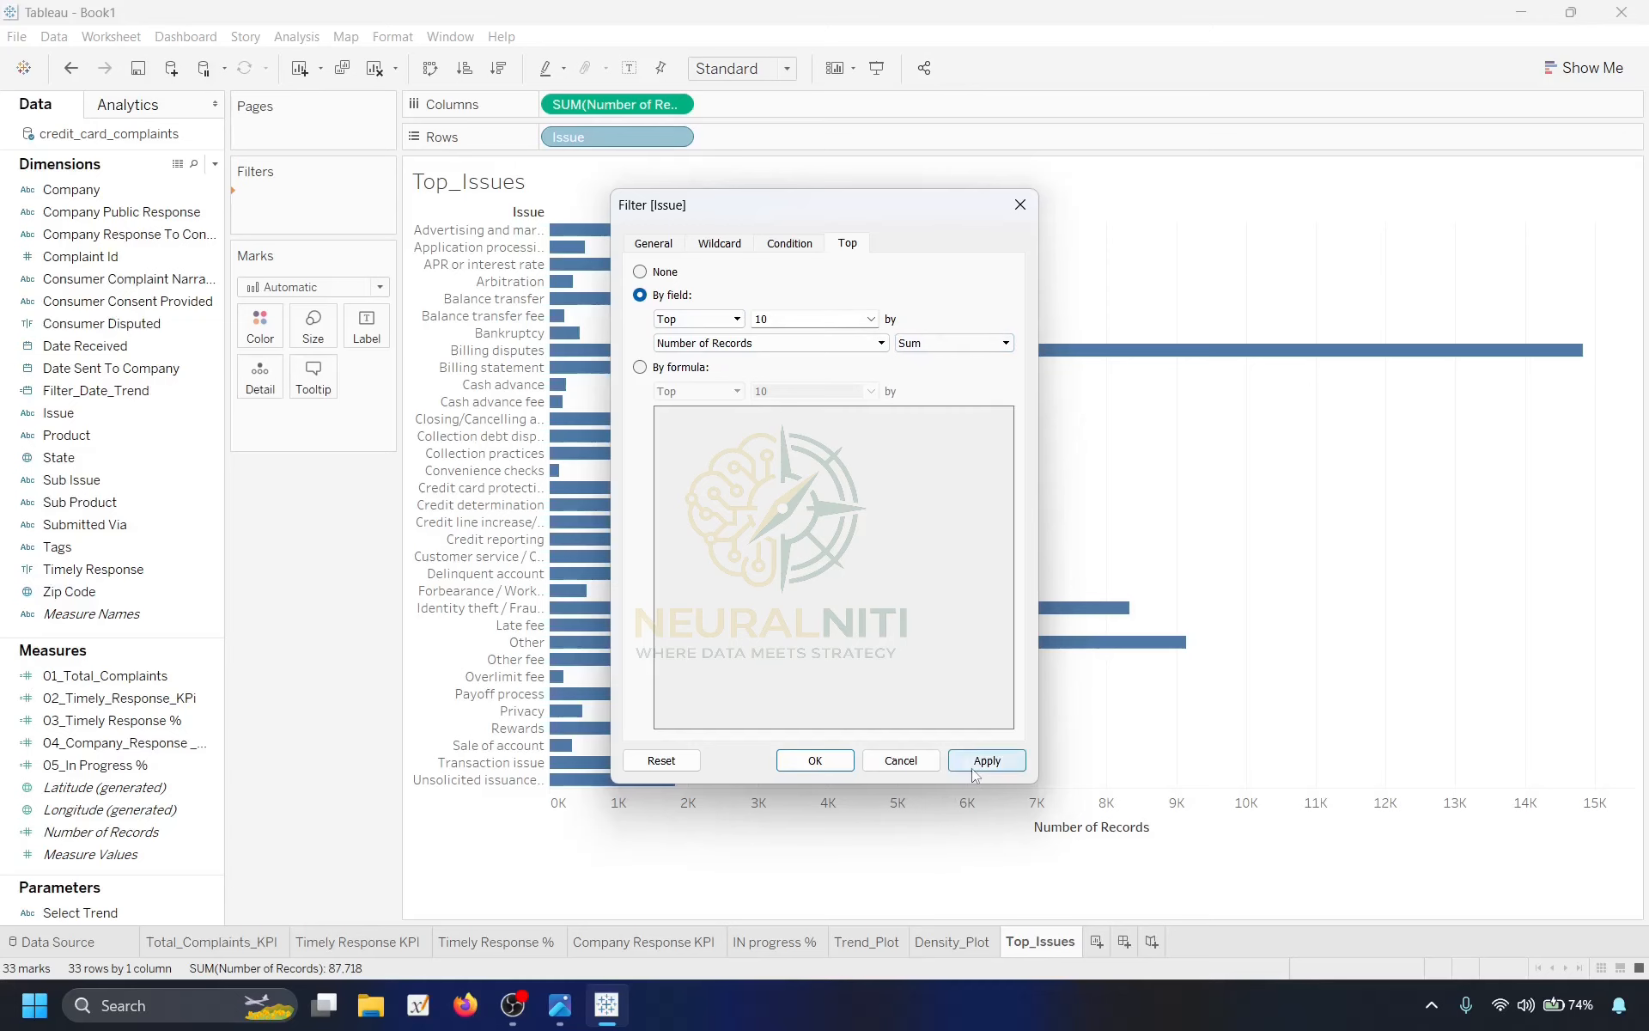
{"action": "left_click", "coordinate": [827, 768]}
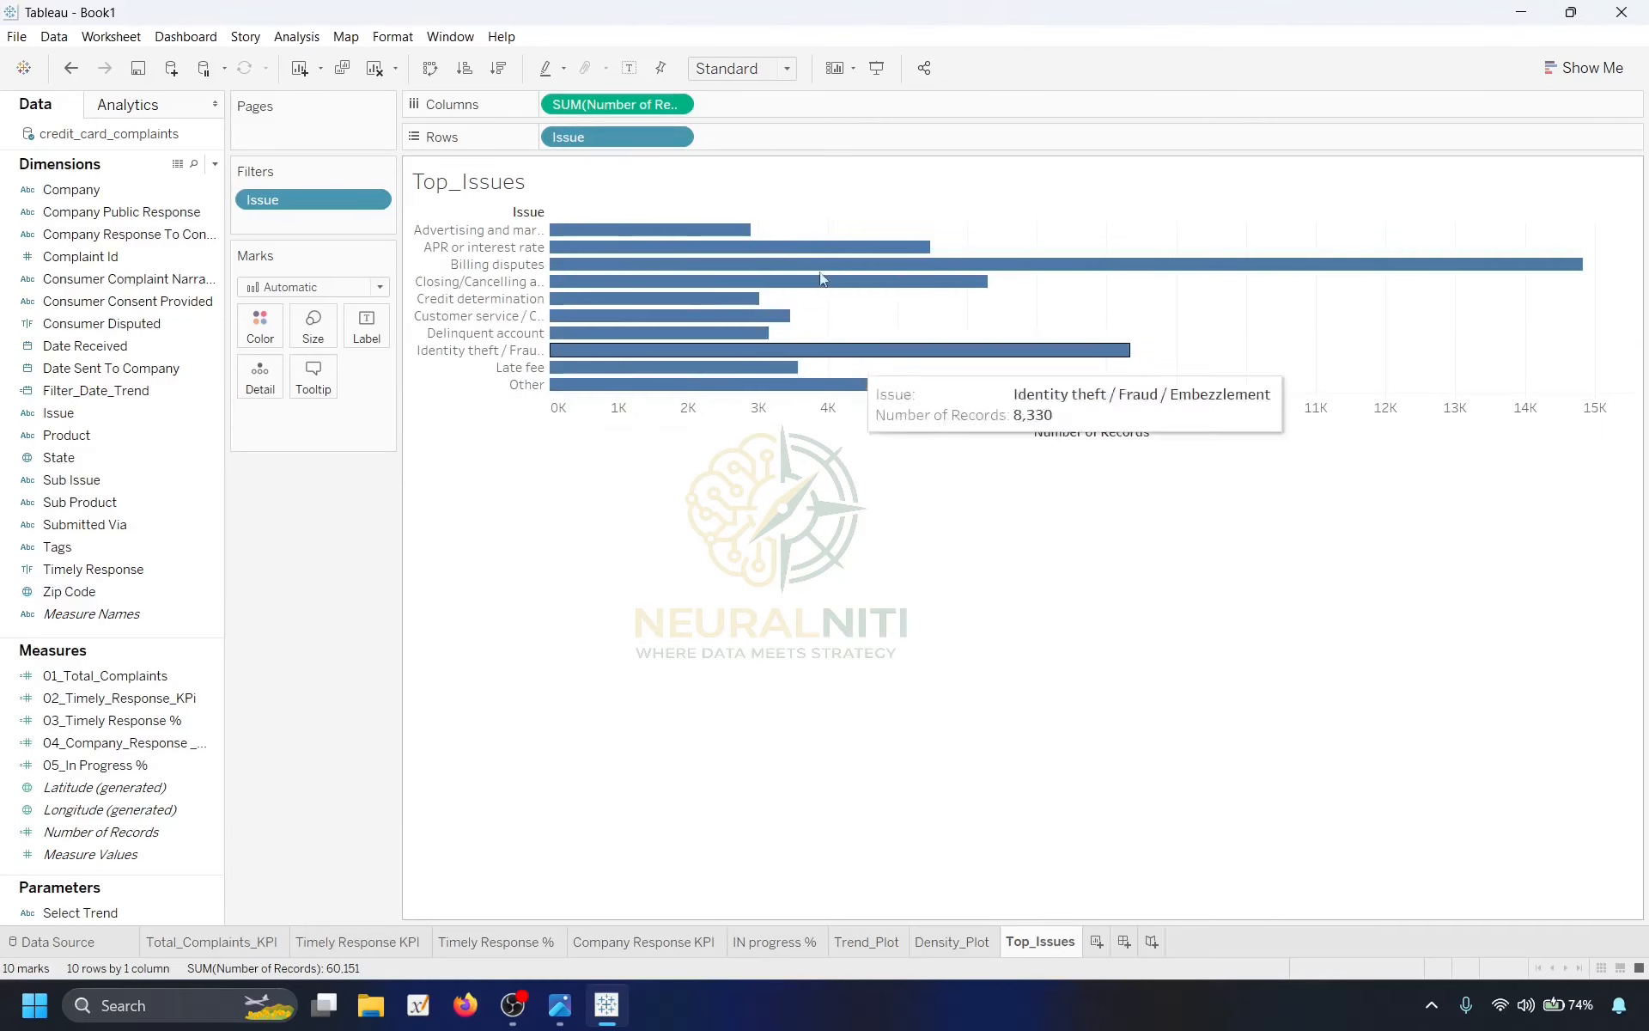
Fit the bar chart to Entire View and sort the issues in descending order by Number of Records.
{"action": "left_click", "coordinate": [759, 71]}
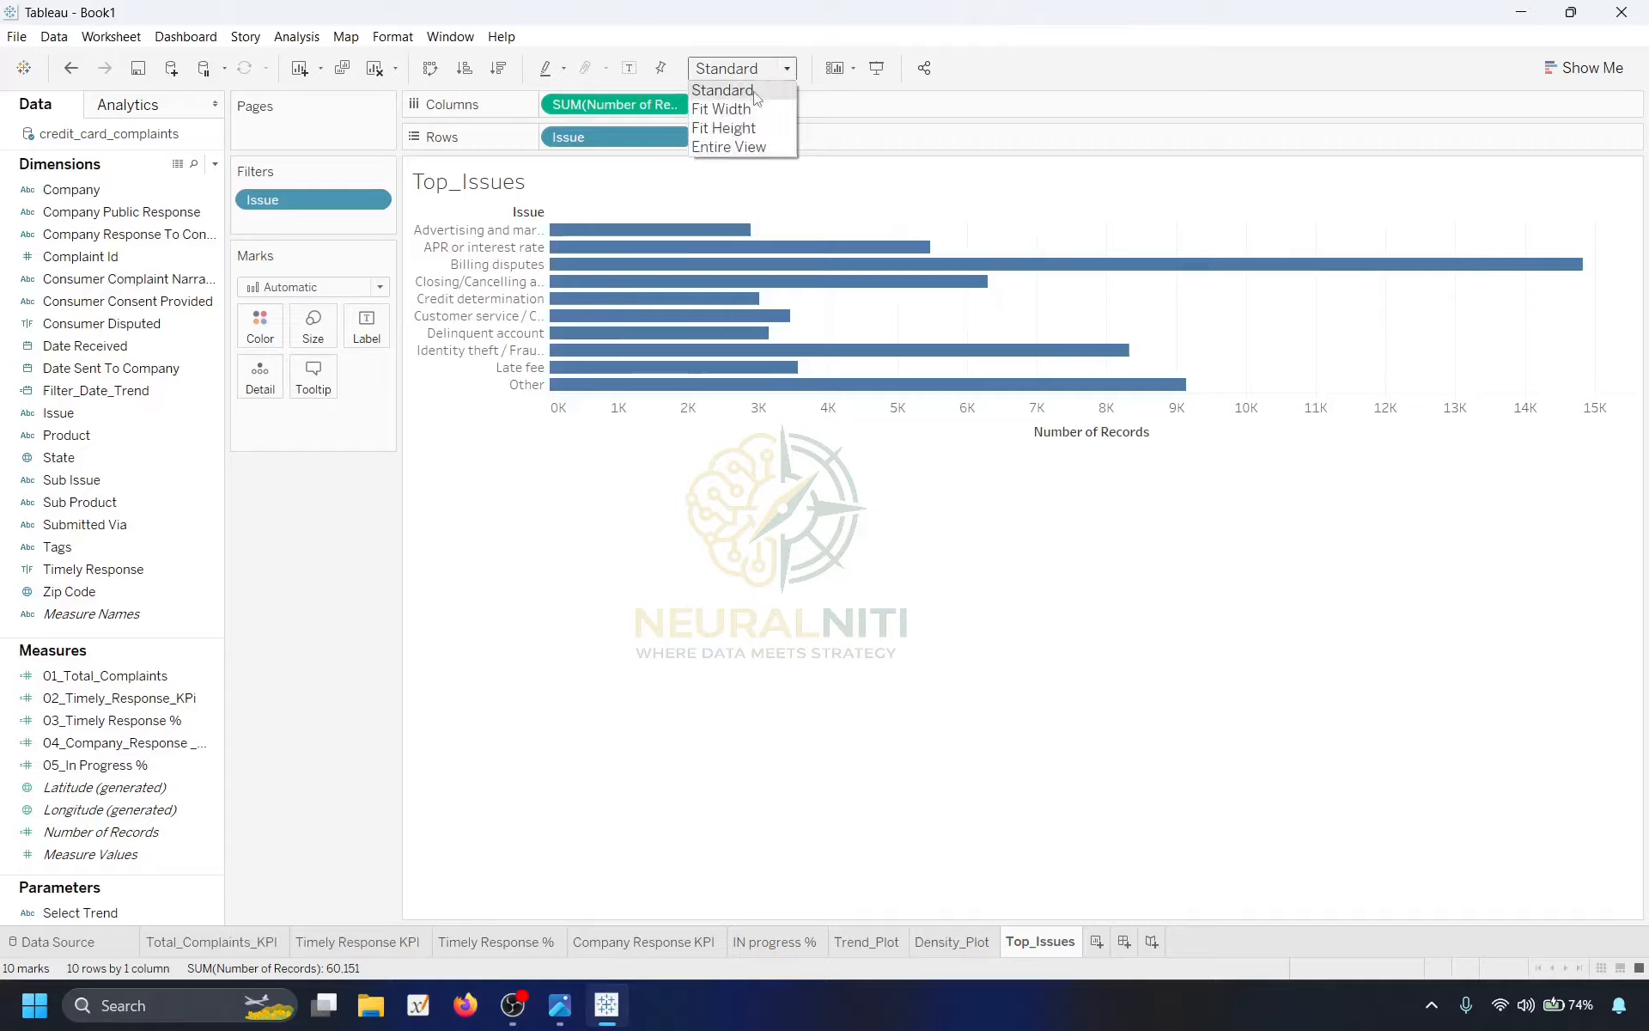
{"action": "left_click", "coordinate": [728, 147]}
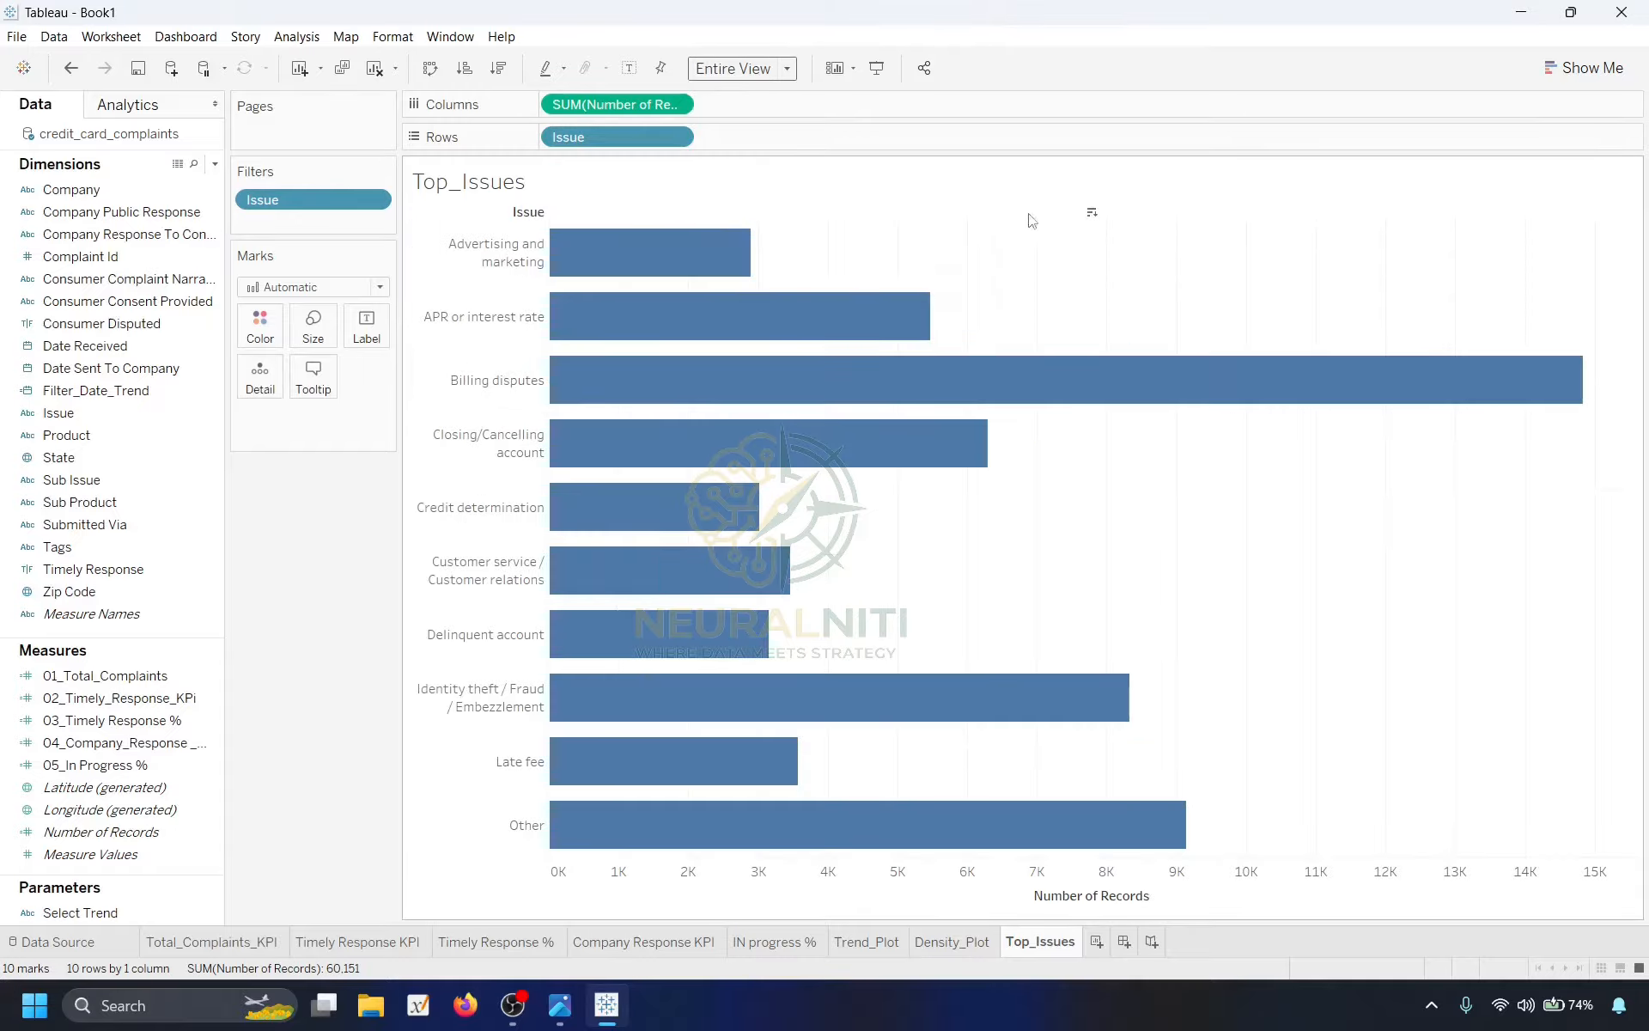
{"action": "left_click", "coordinate": [1091, 214]}
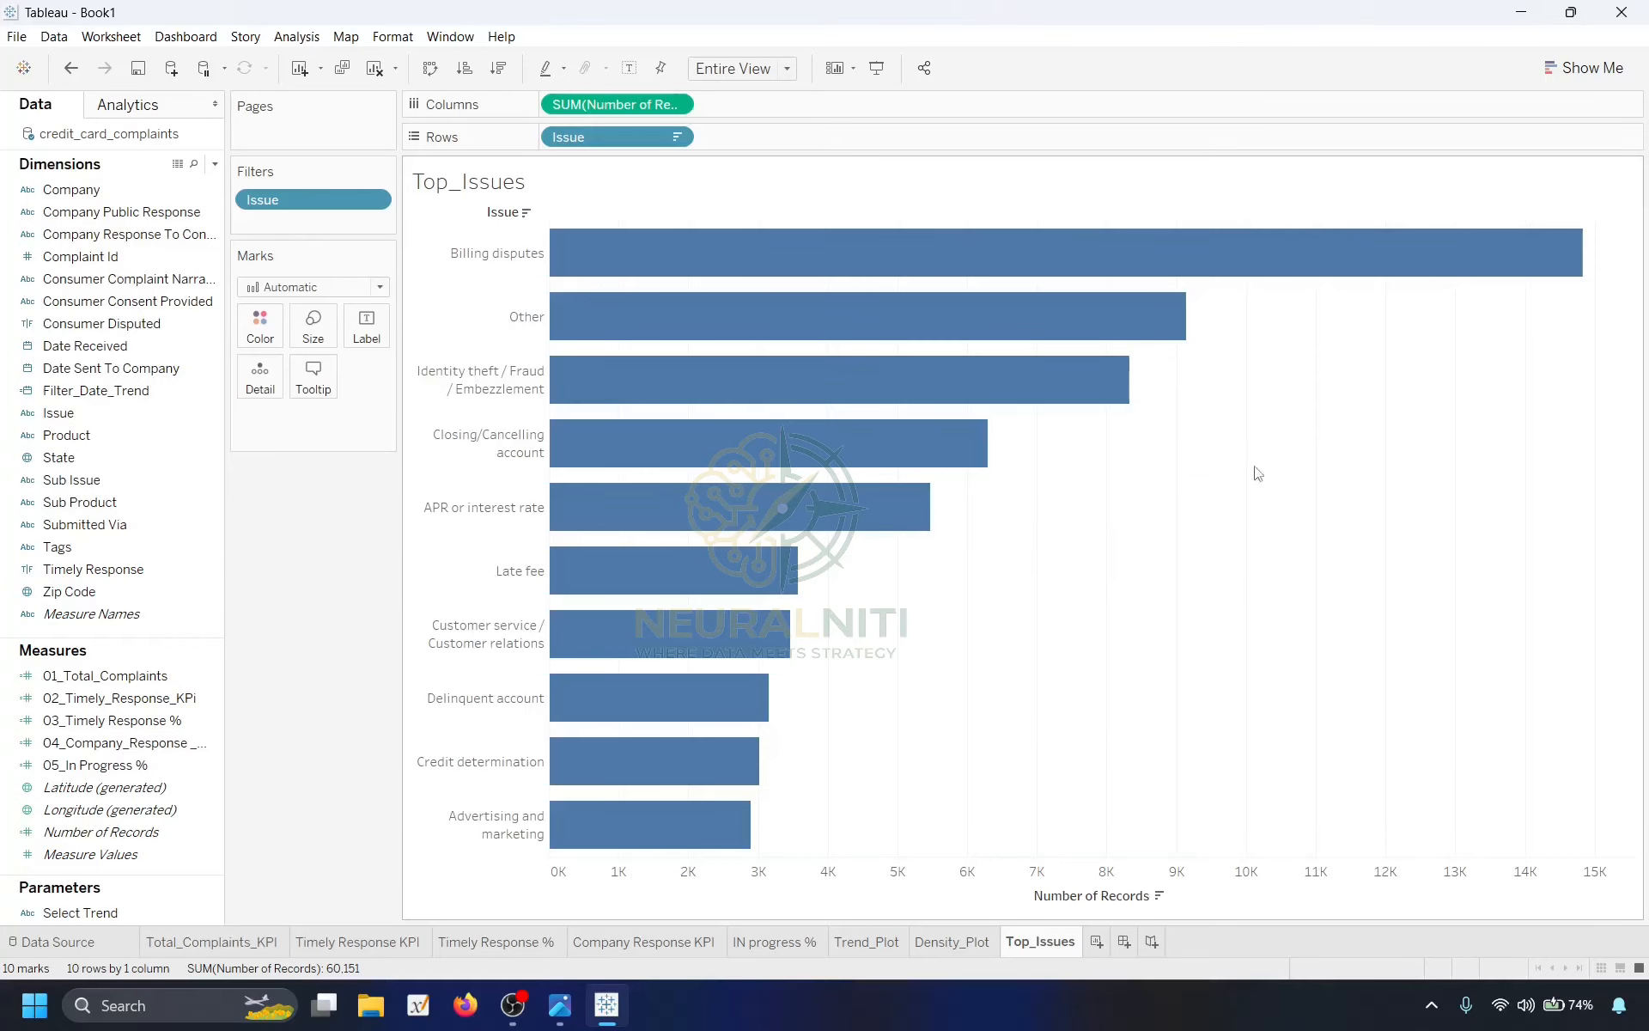
Show mark labels with the record values on the Top_Issues bars.
{"action": "mouse_move", "coordinate": [639, 645]}
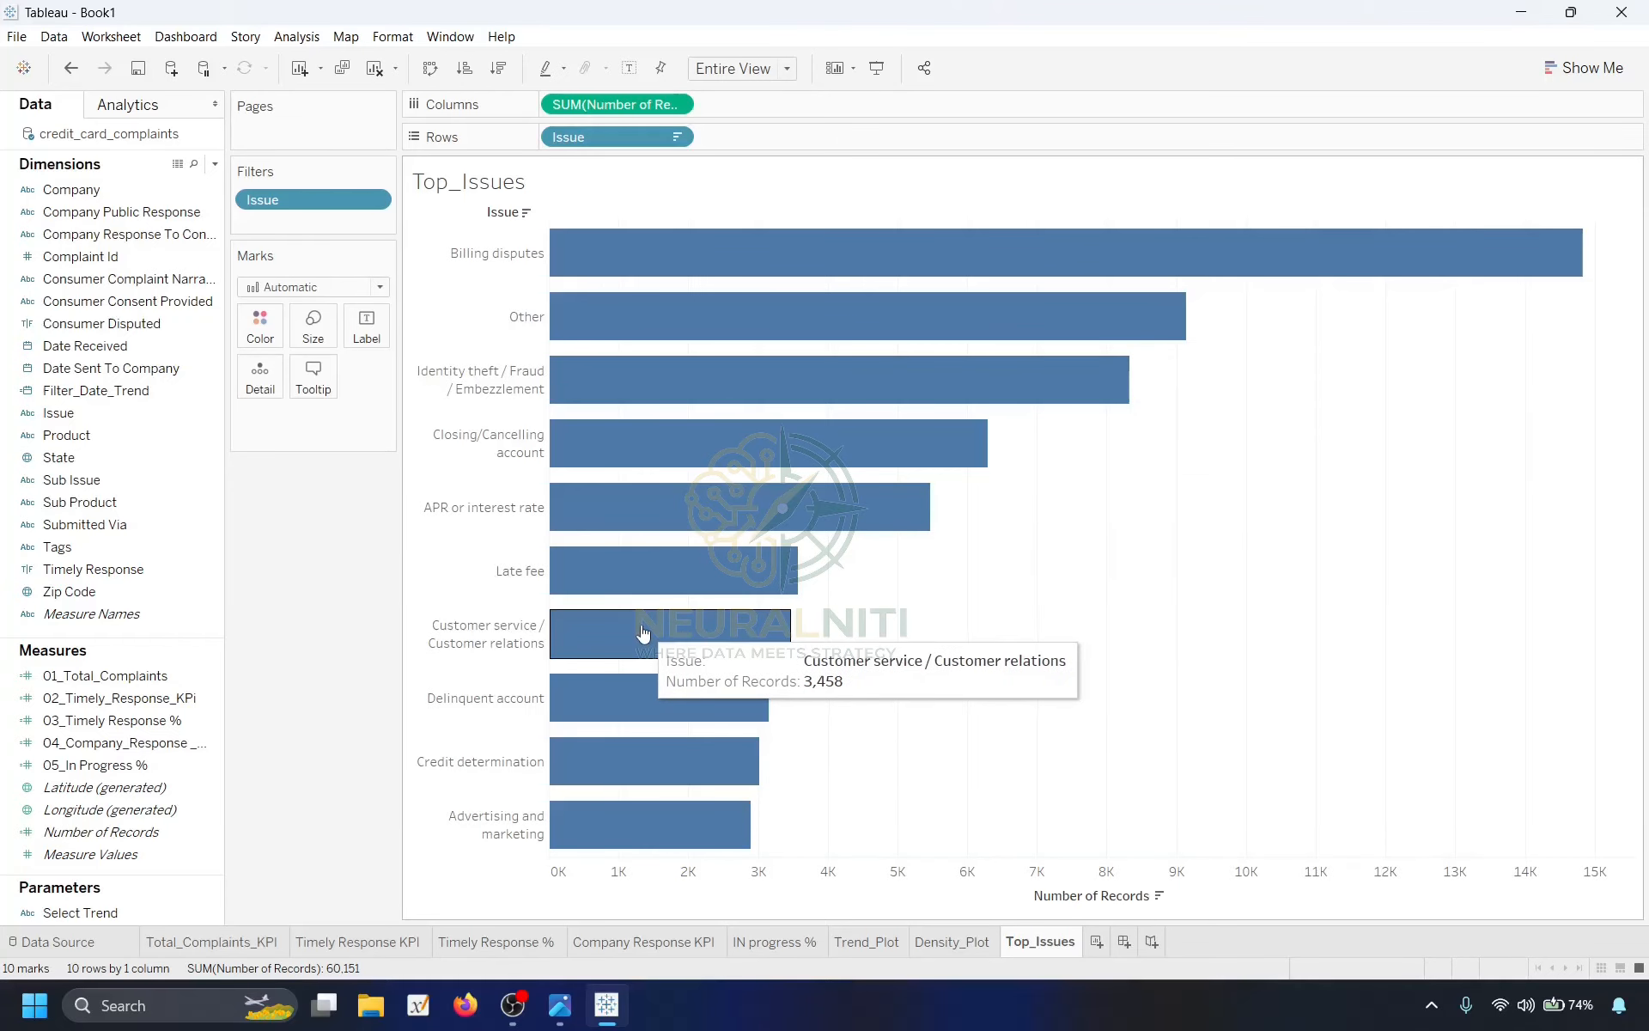
{"action": "mouse_move", "coordinate": [804, 323]}
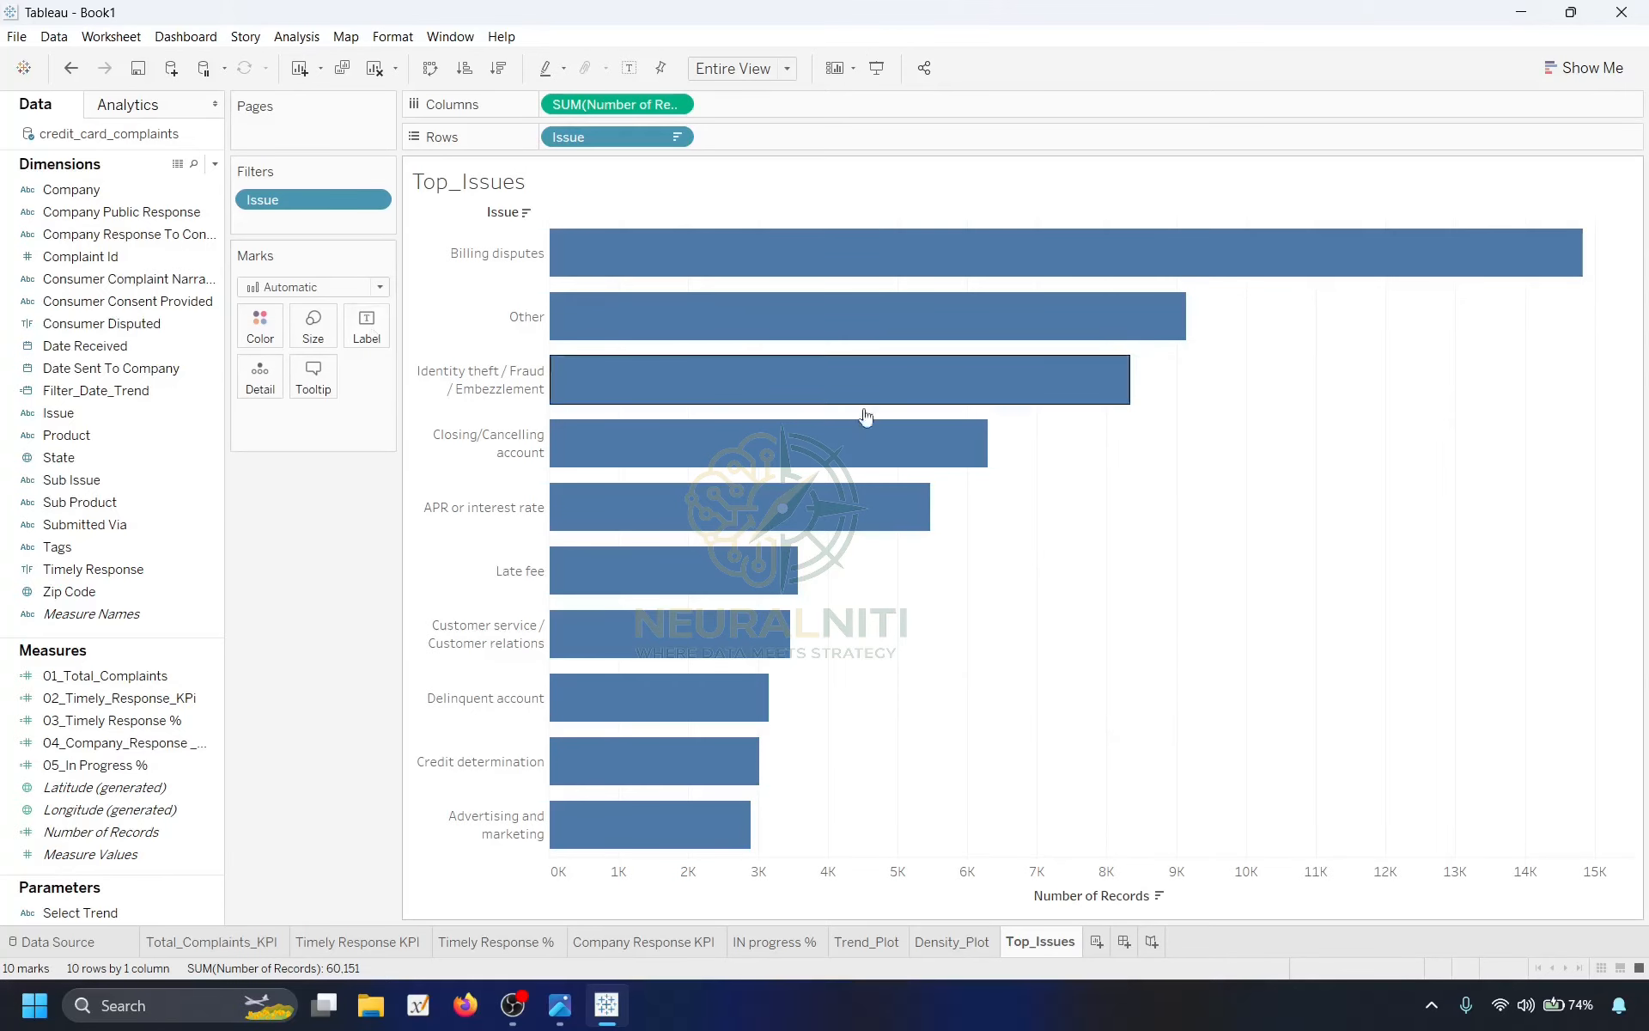
{"action": "left_click", "coordinate": [368, 330]}
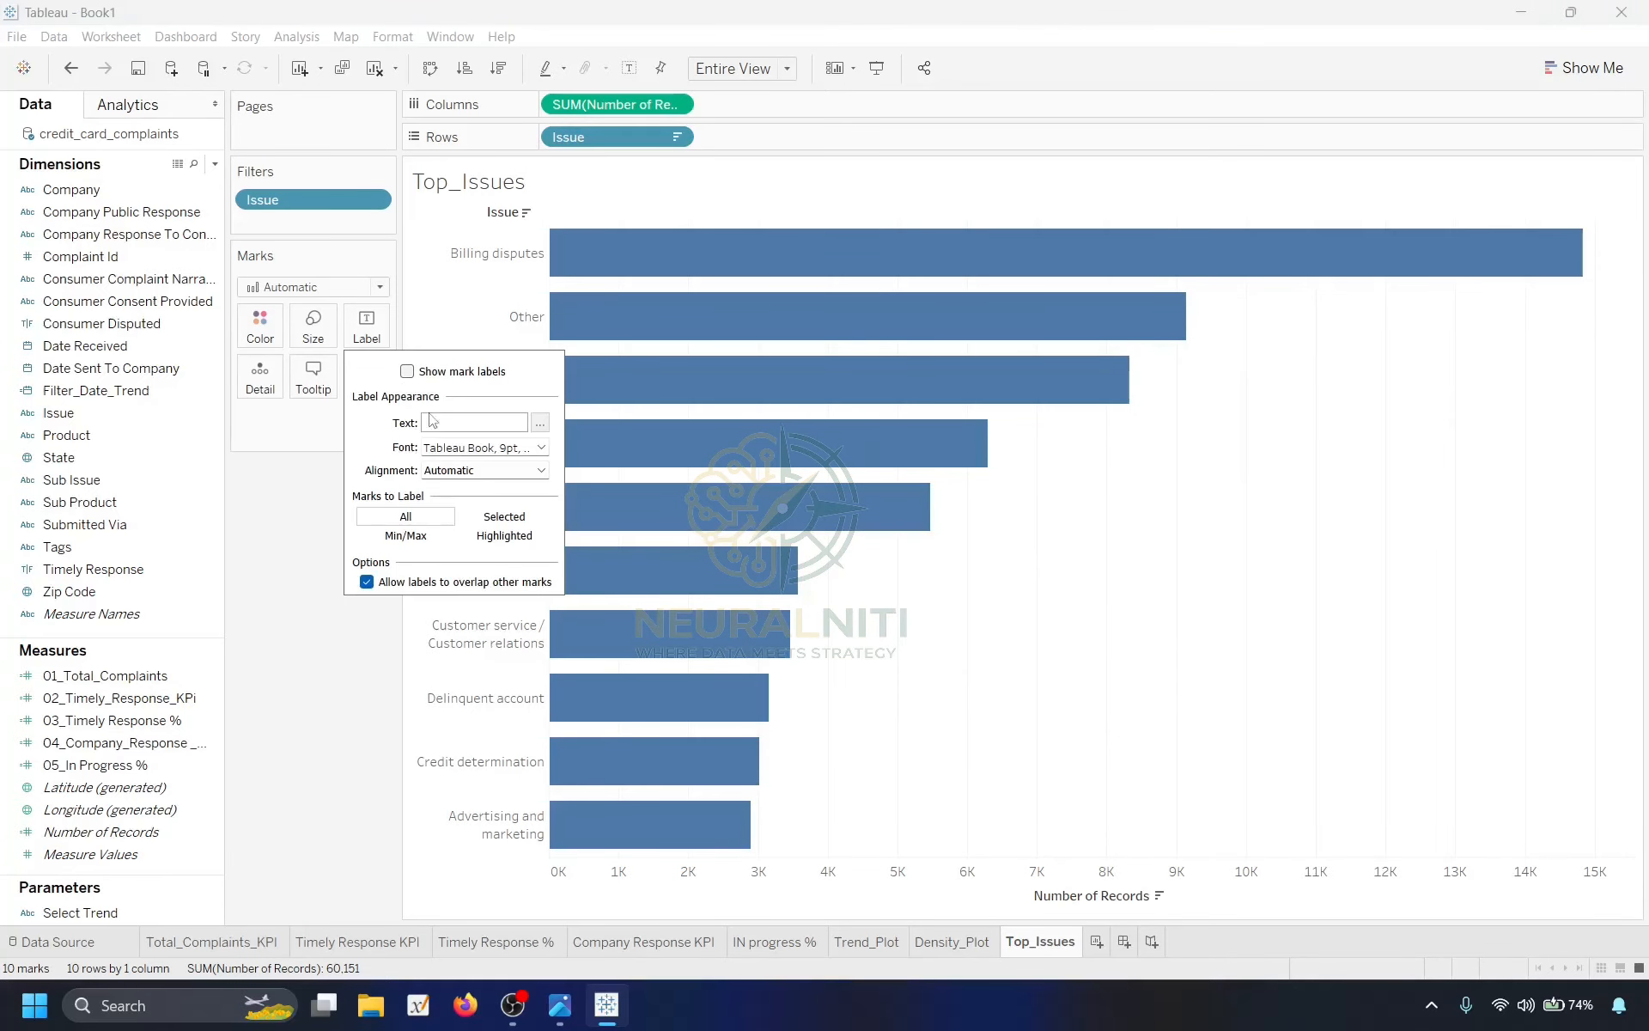
{"action": "left_click", "coordinate": [407, 372]}
{"action": "left_click", "coordinate": [255, 501]}
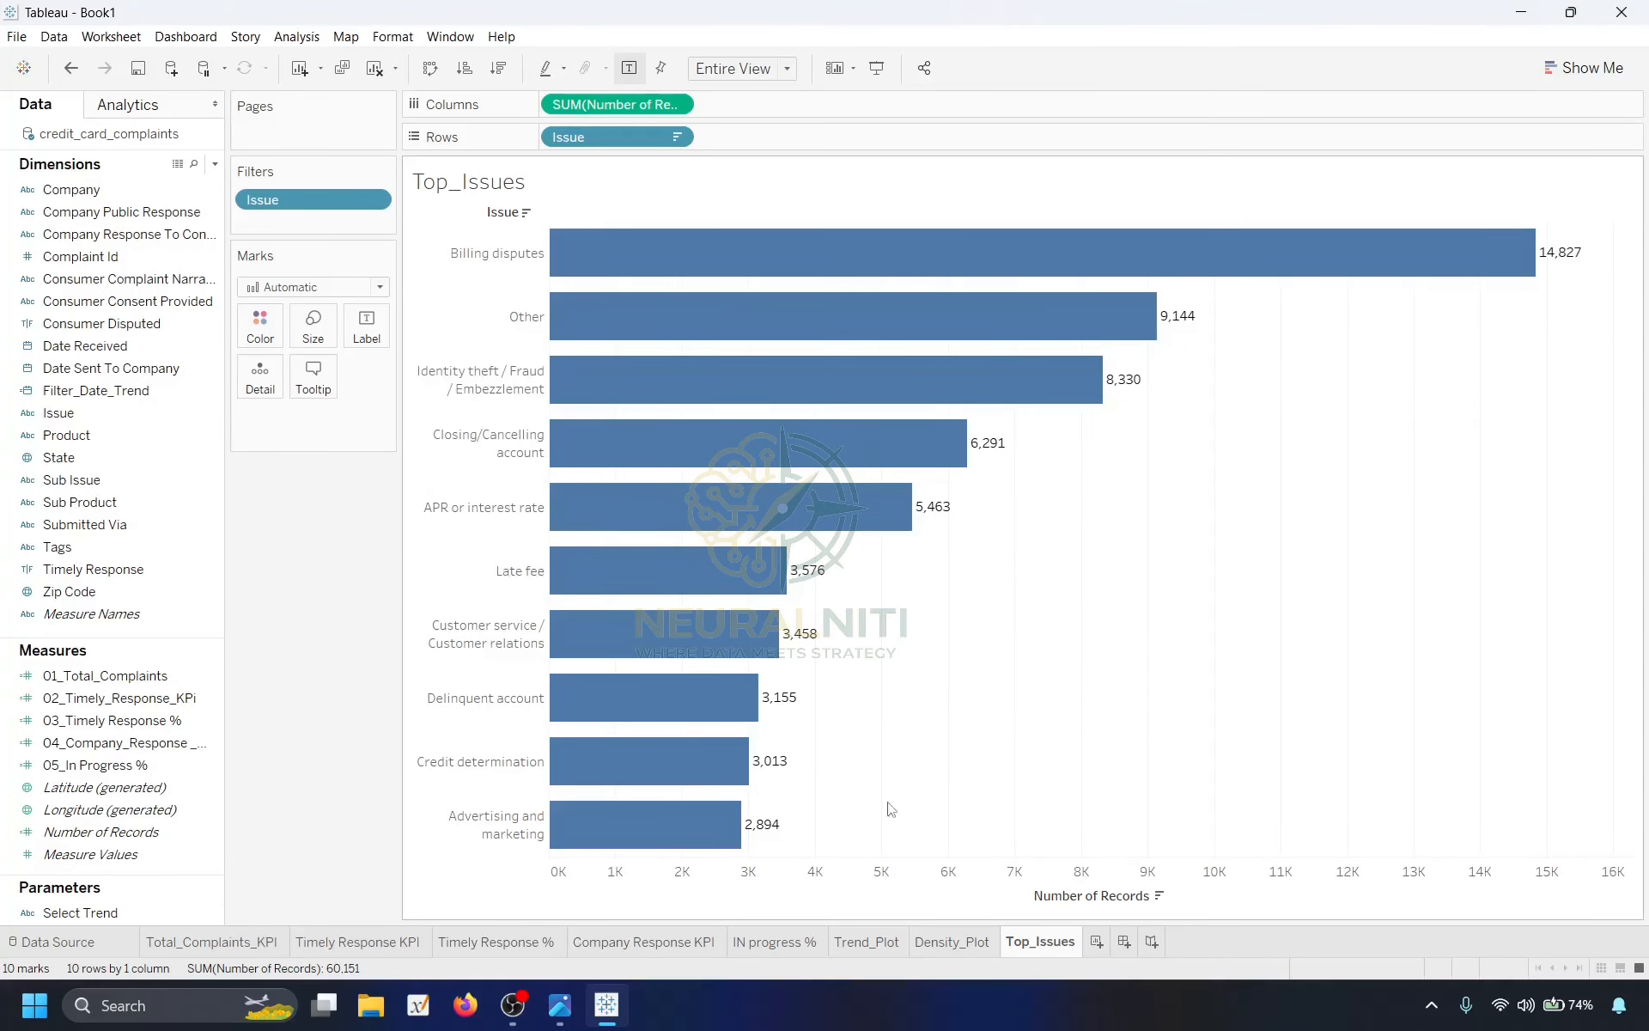
Hide the Number of Records axis header and the Issue field label on the Top_Issues bar chart.
{"action": "right_click", "coordinate": [1067, 909]}
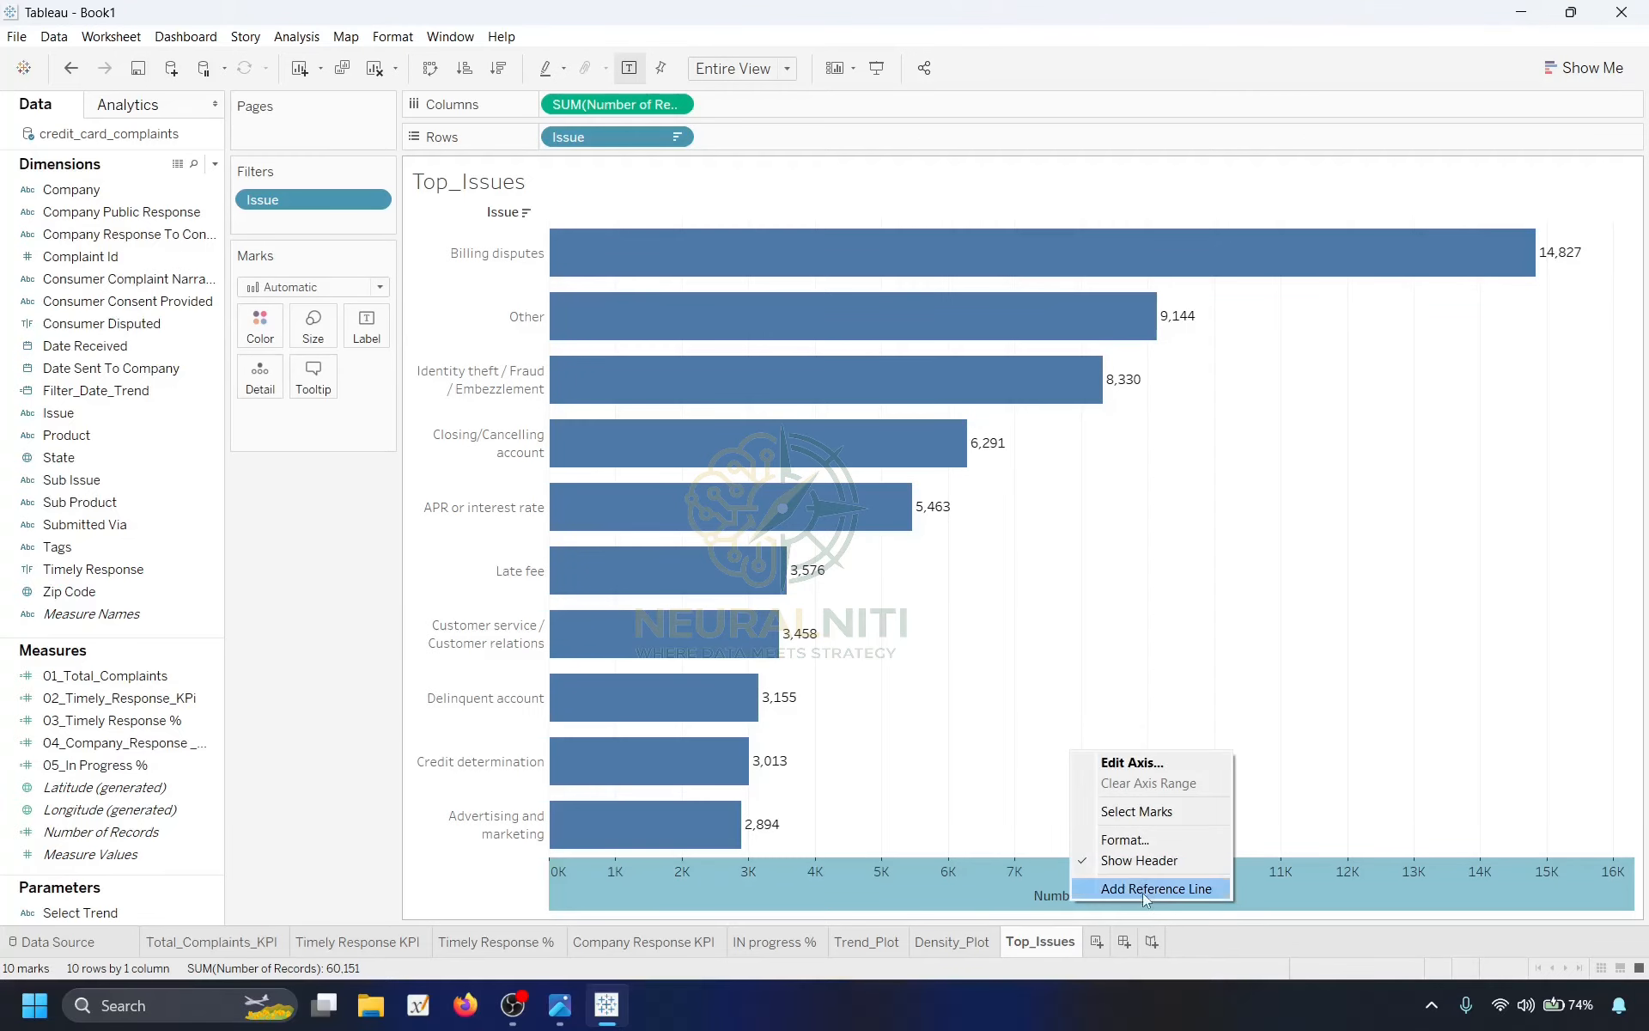
{"action": "left_click", "coordinate": [1109, 858]}
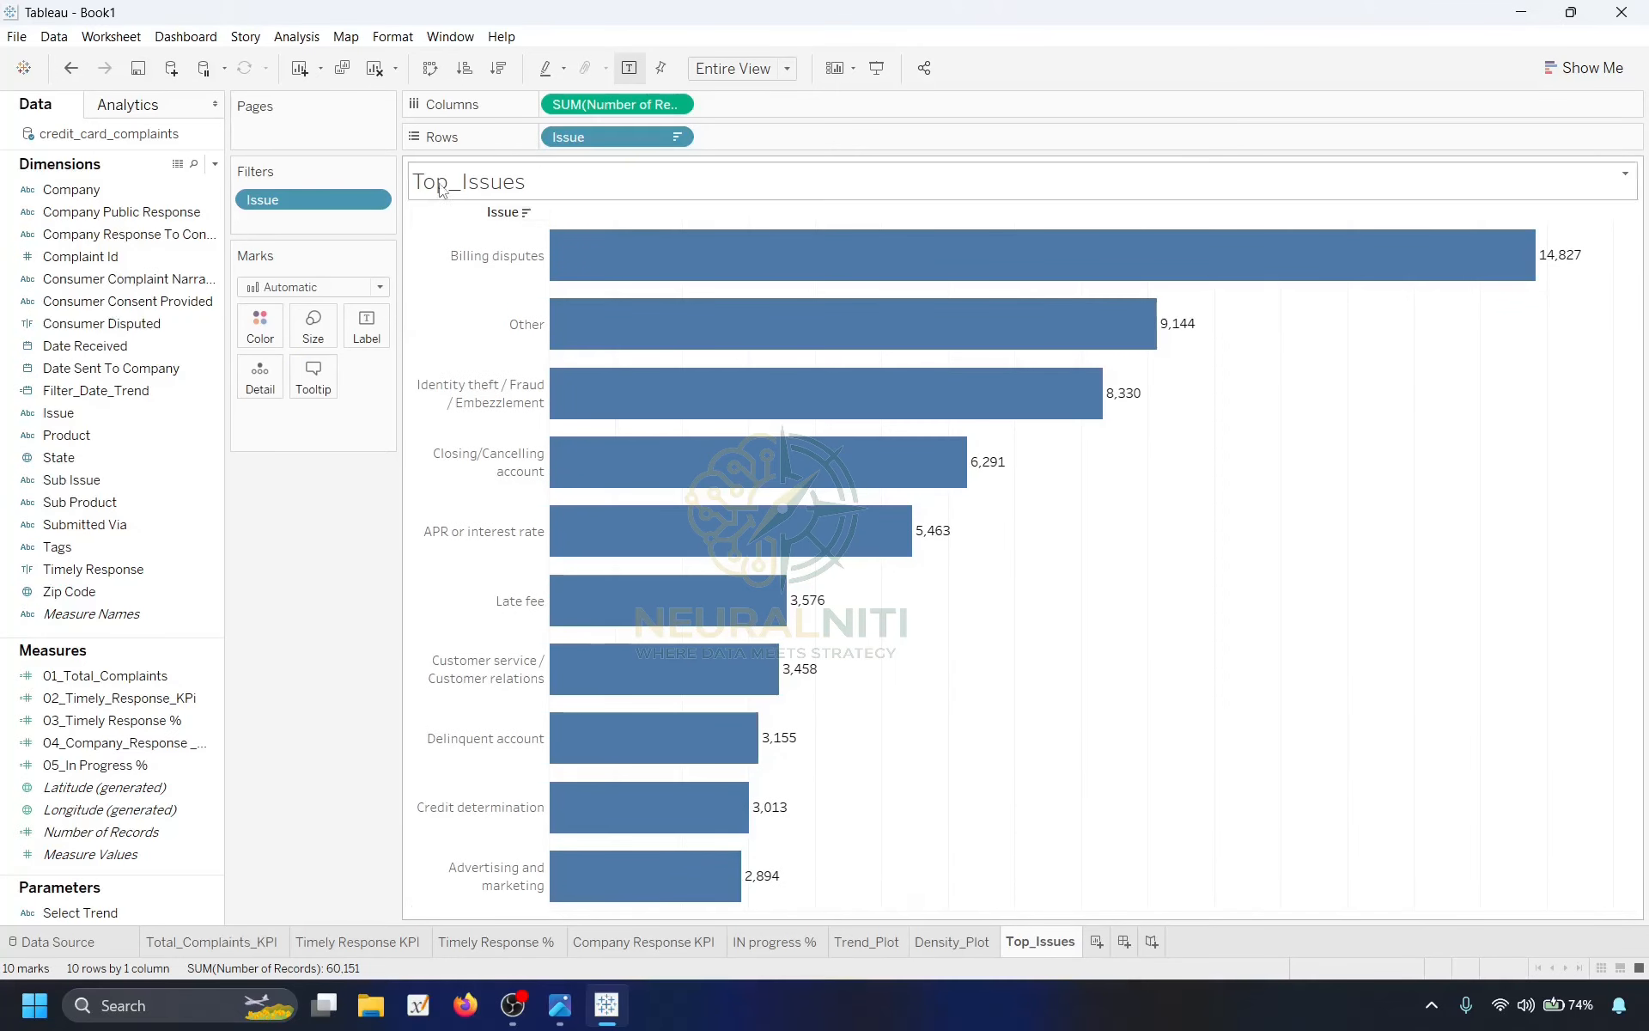
{"action": "right_click", "coordinate": [505, 215]}
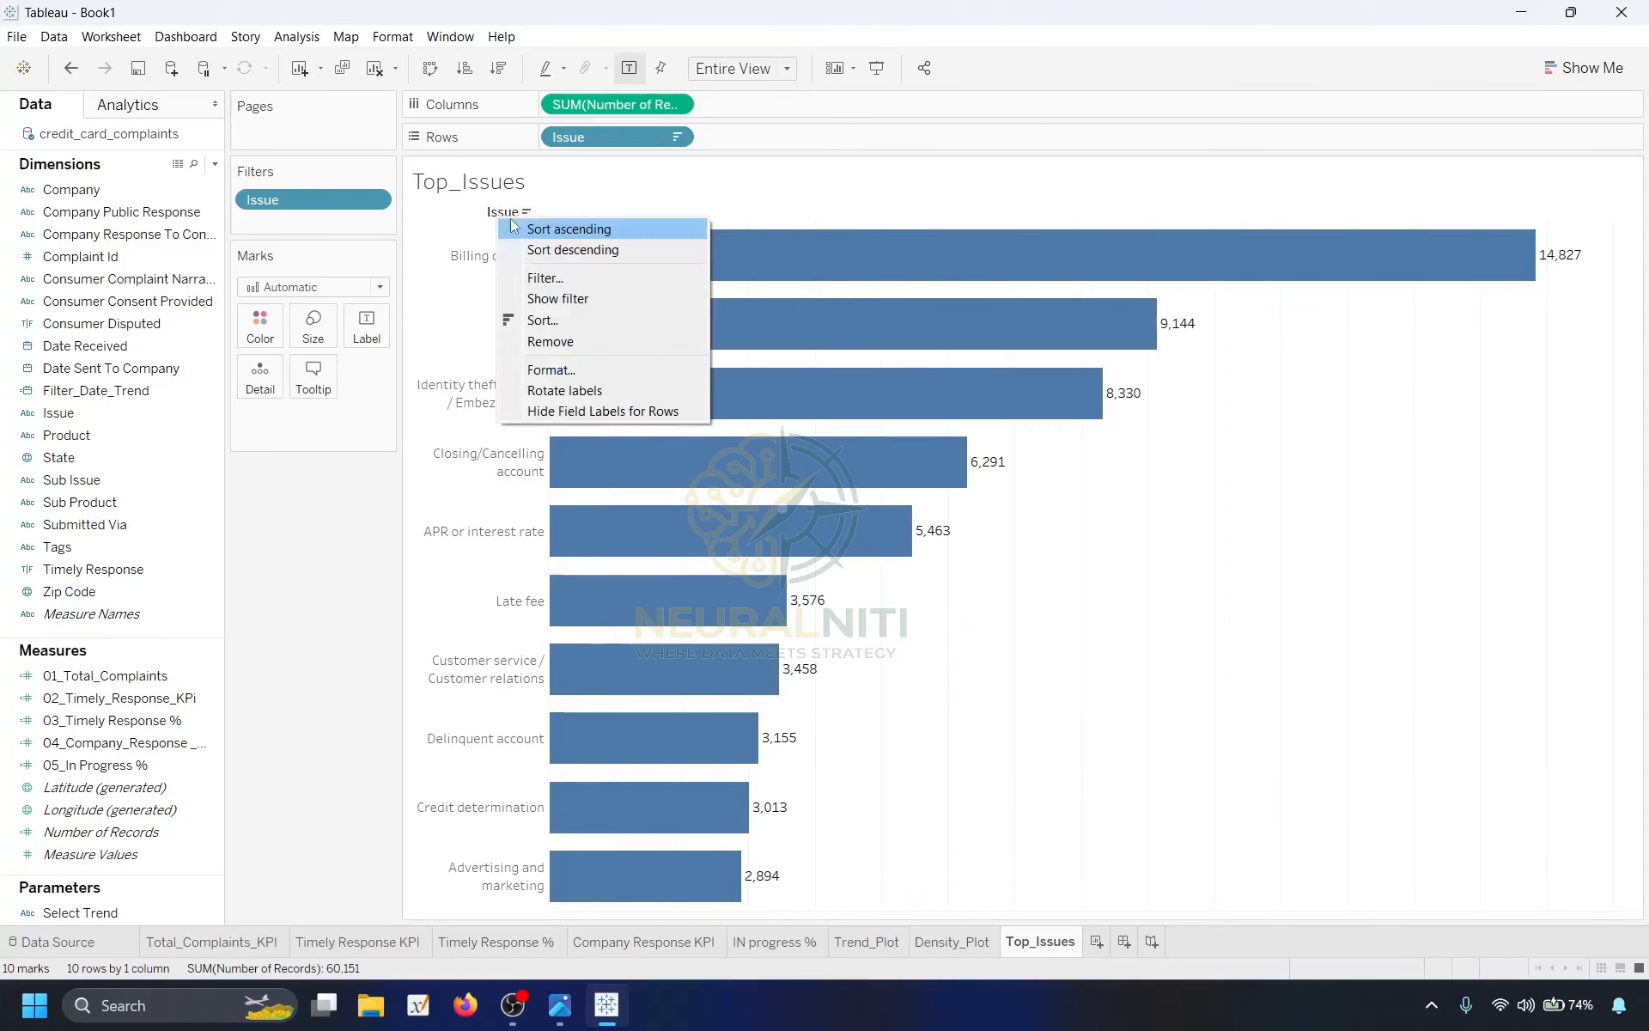
{"action": "left_click", "coordinate": [586, 409]}
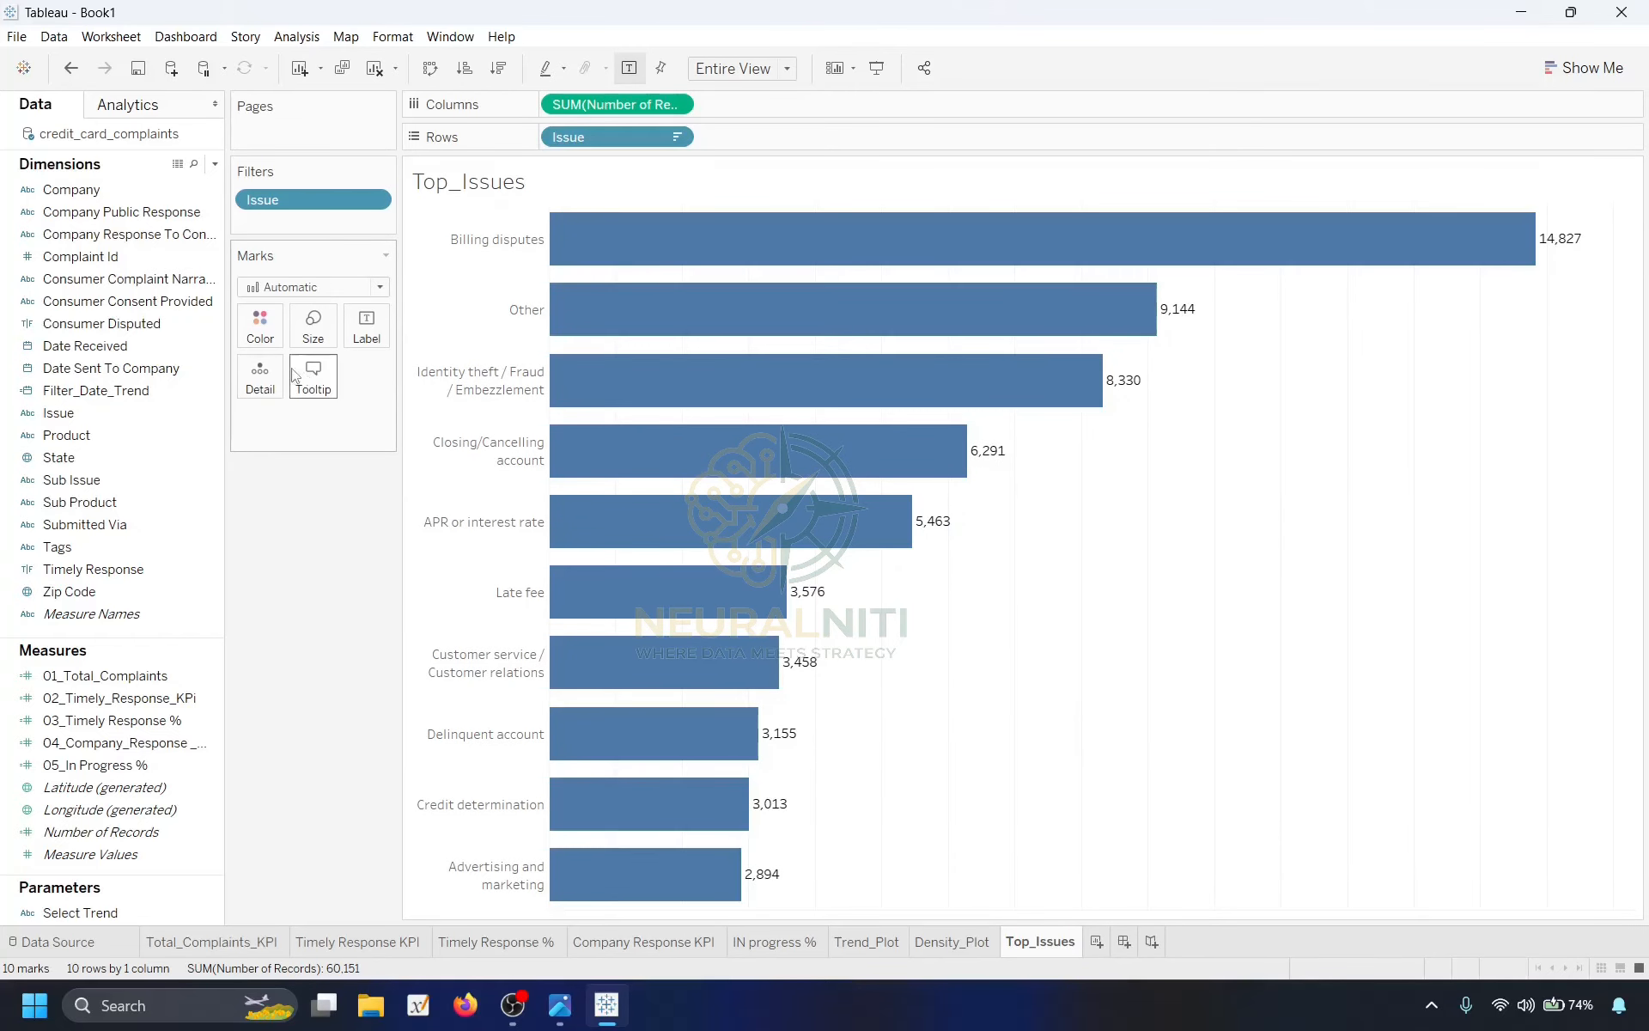
Color the Top_Issues bars dark red and set their opacity to 79%.
{"action": "left_click", "coordinate": [263, 326]}
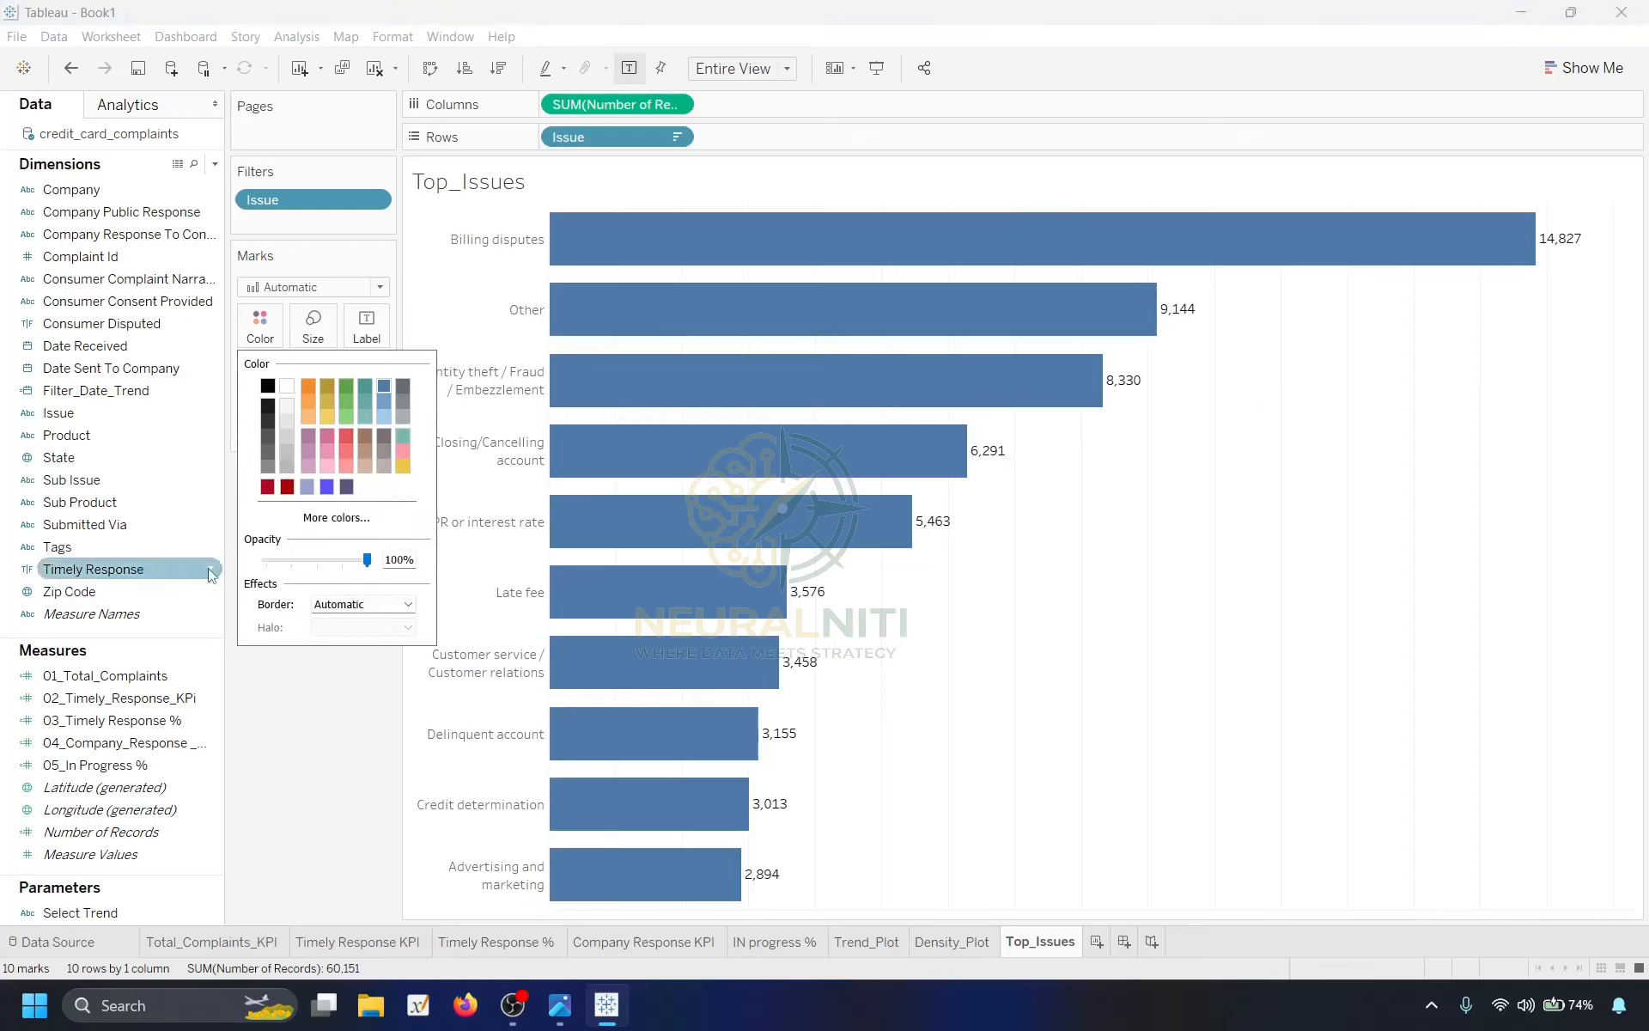
{"action": "left_click", "coordinate": [268, 487]}
{"action": "left_click_drag", "start_coordinate": [358, 568], "coordinate": [348, 561]}
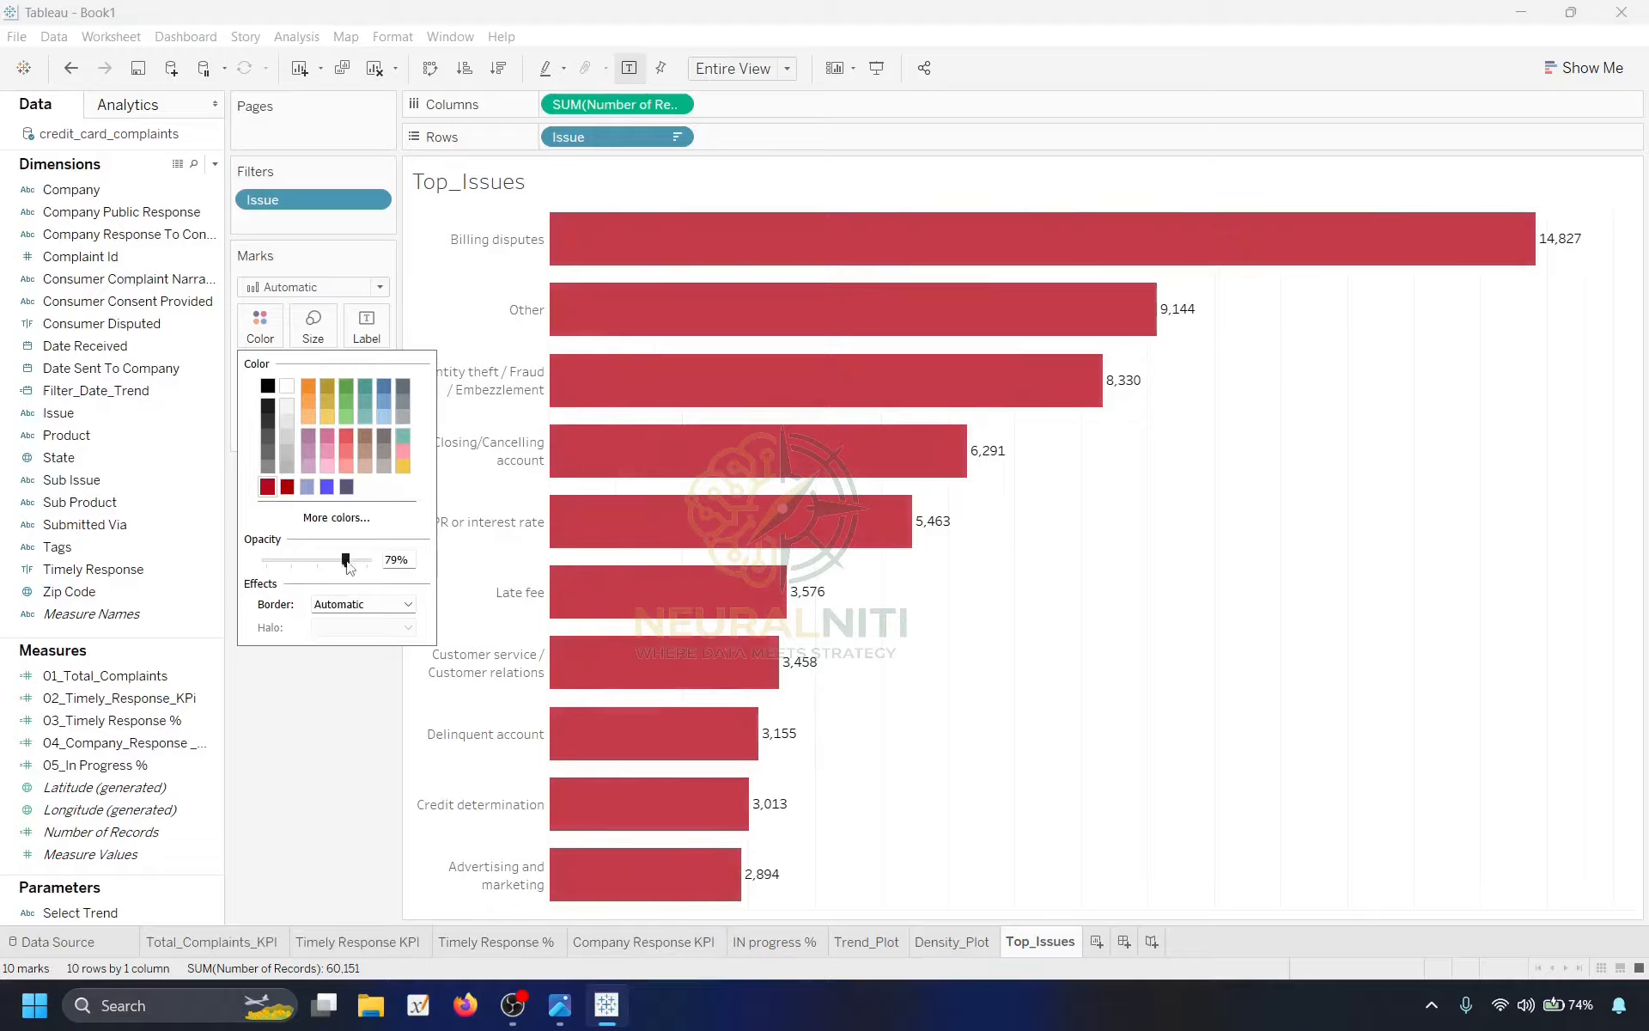
{"action": "left_click", "coordinate": [344, 724]}
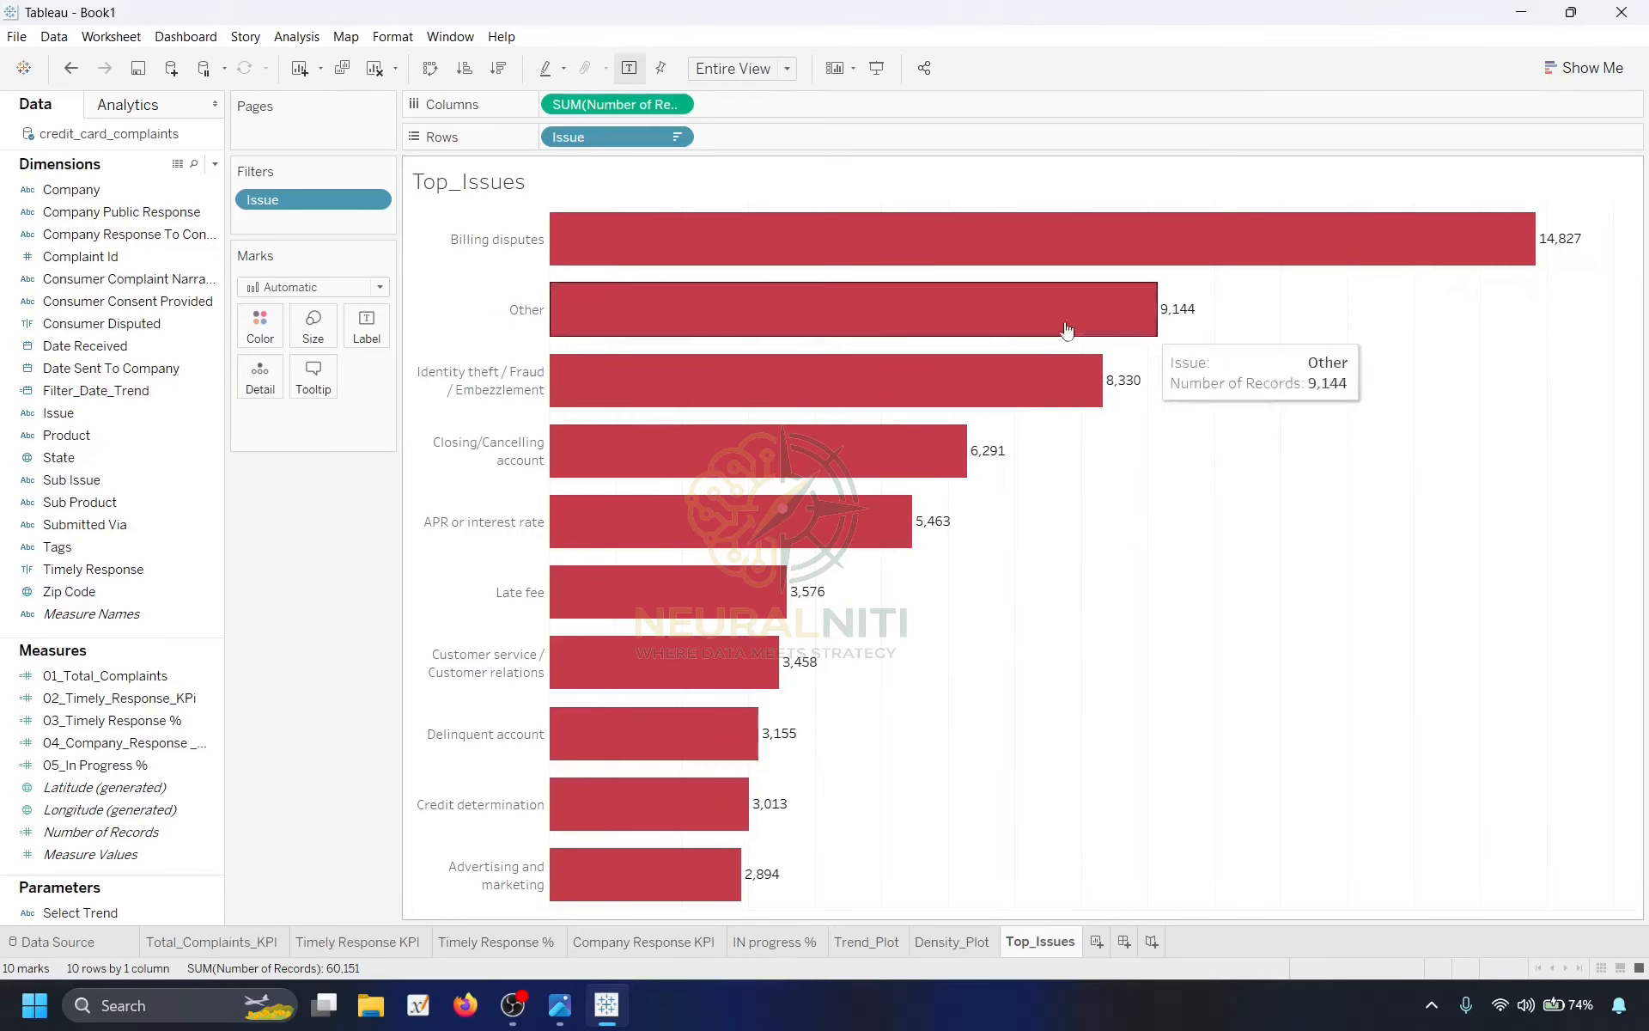
Format the bar chart's mark labels as 12 pt bold black text.
{"action": "left_click", "coordinate": [366, 327]}
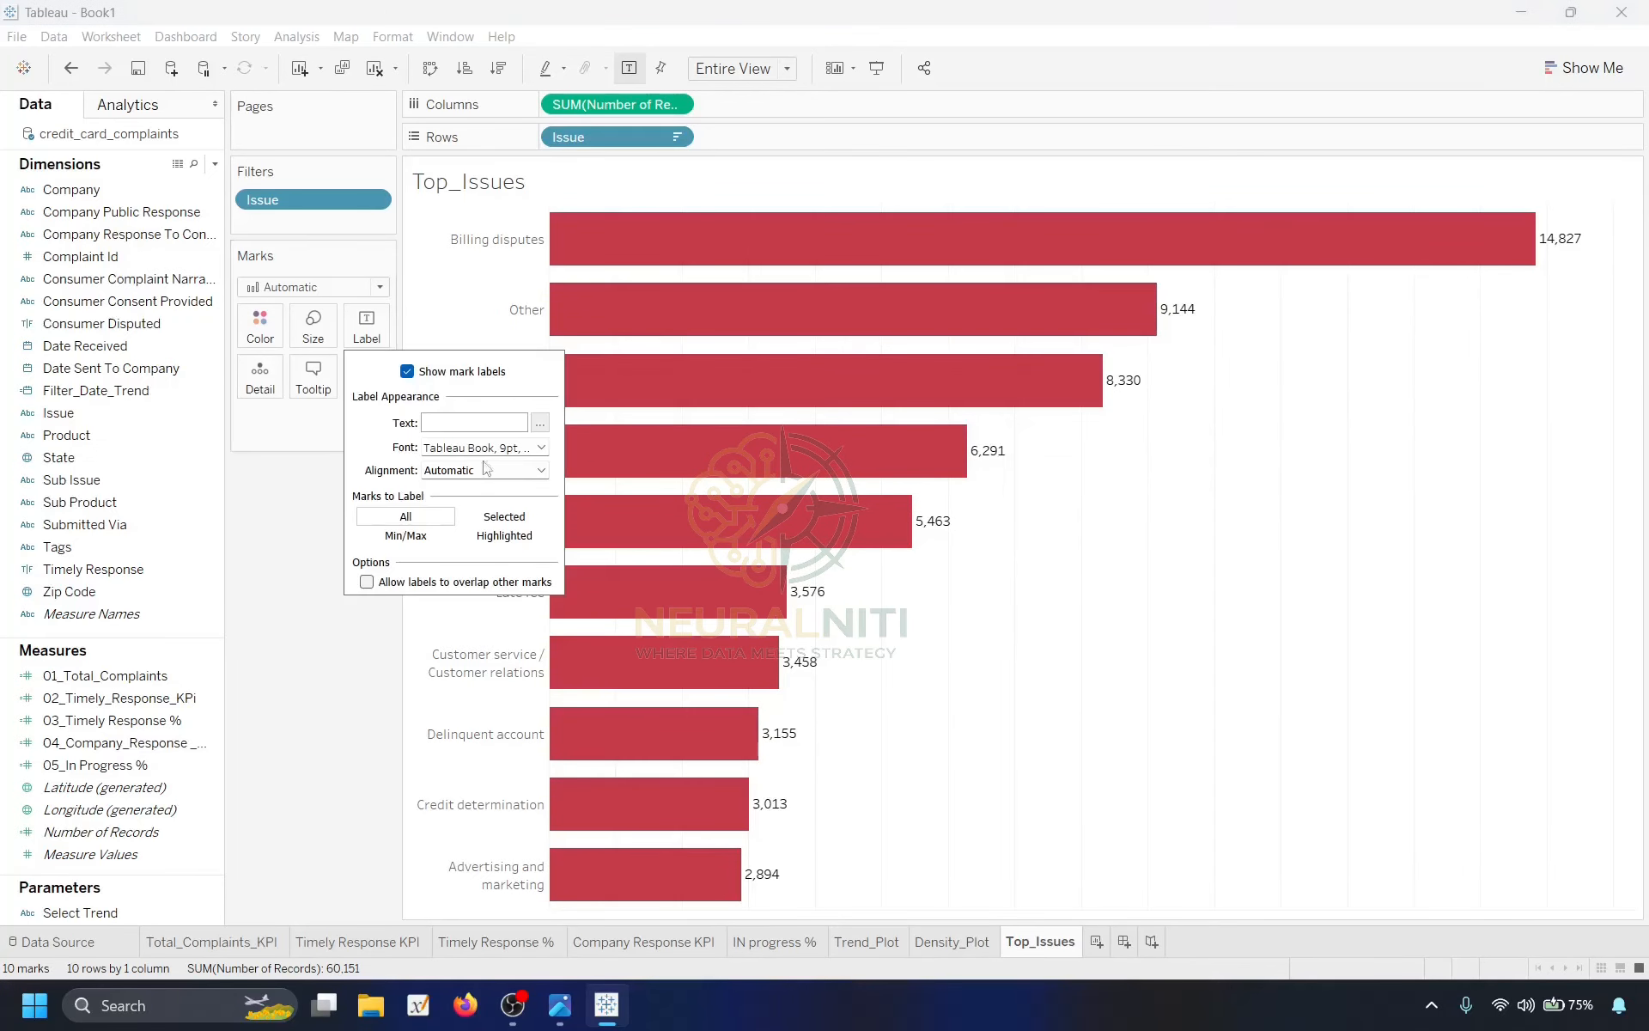
{"action": "left_click", "coordinate": [542, 447]}
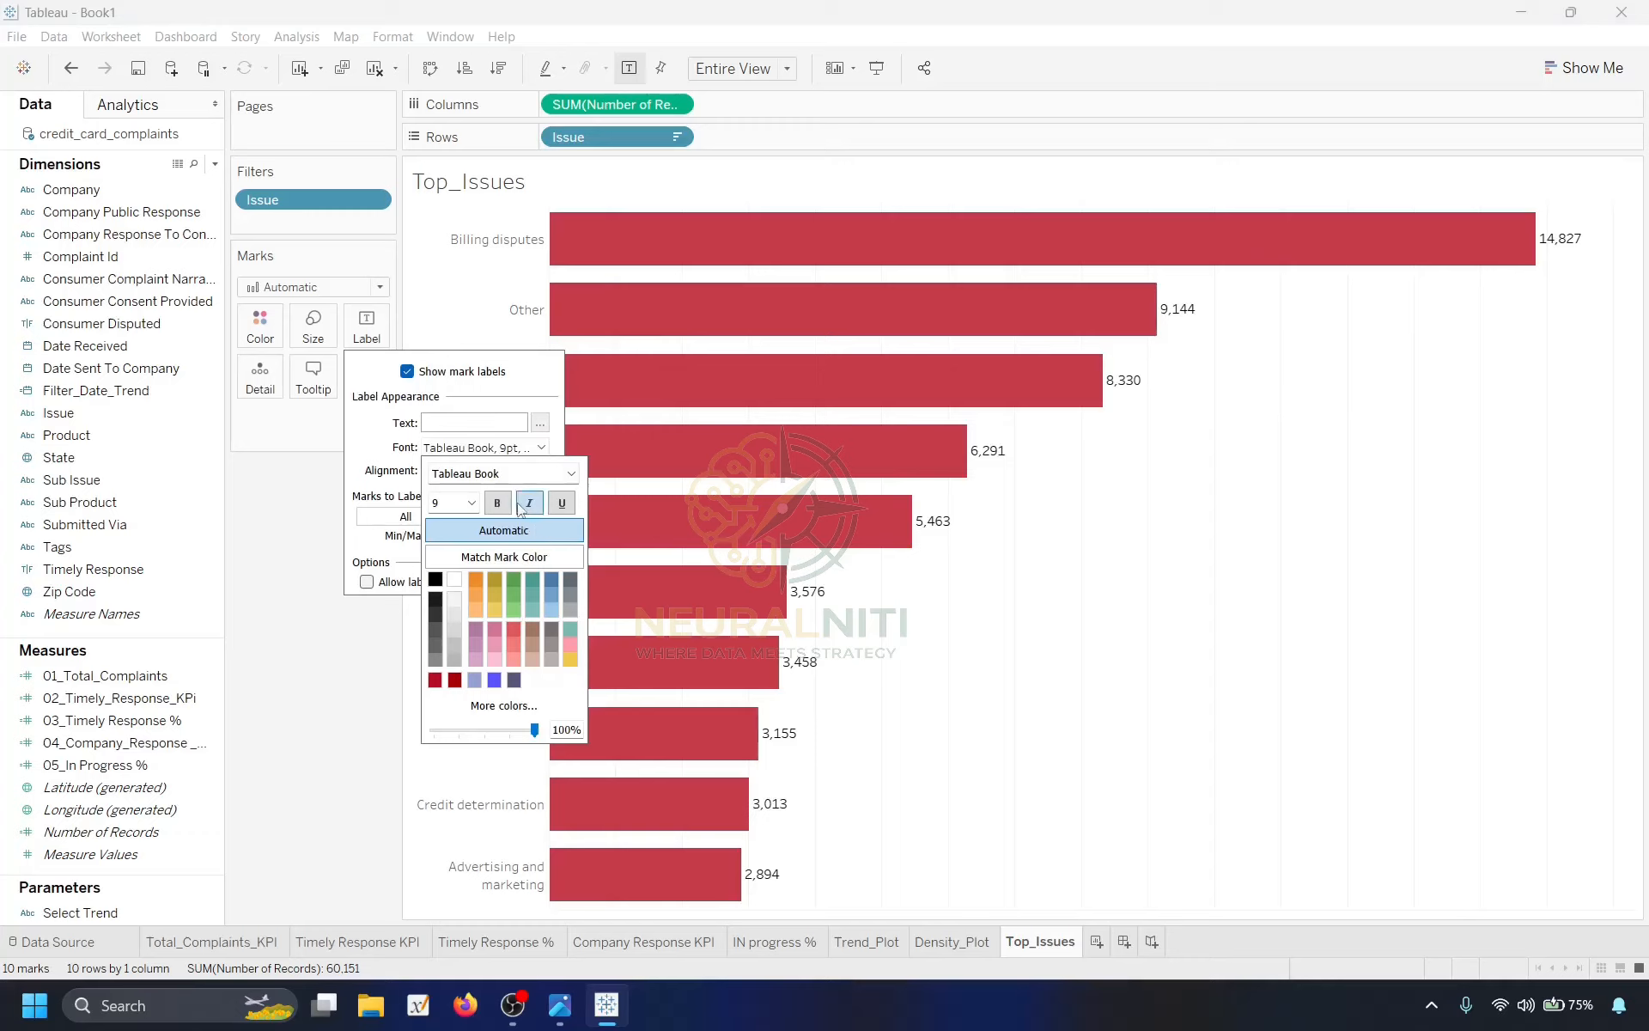
{"action": "left_click", "coordinate": [471, 503]}
{"action": "left_click", "coordinate": [453, 573]}
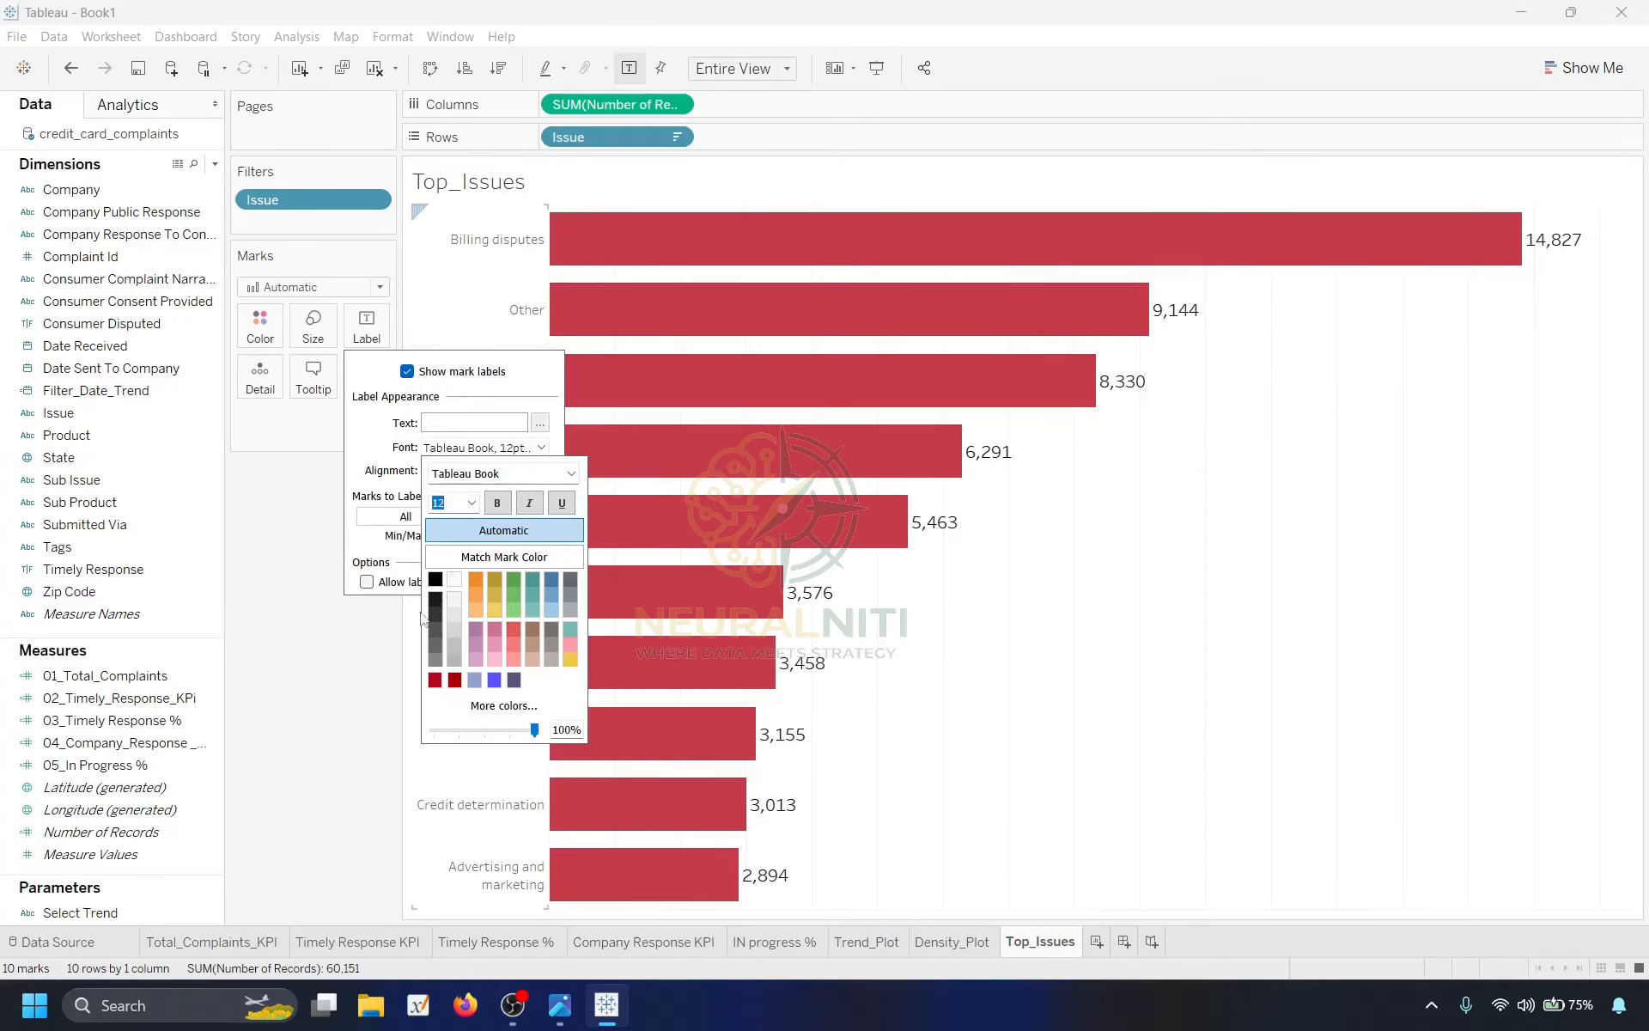
{"action": "left_click", "coordinate": [438, 581]}
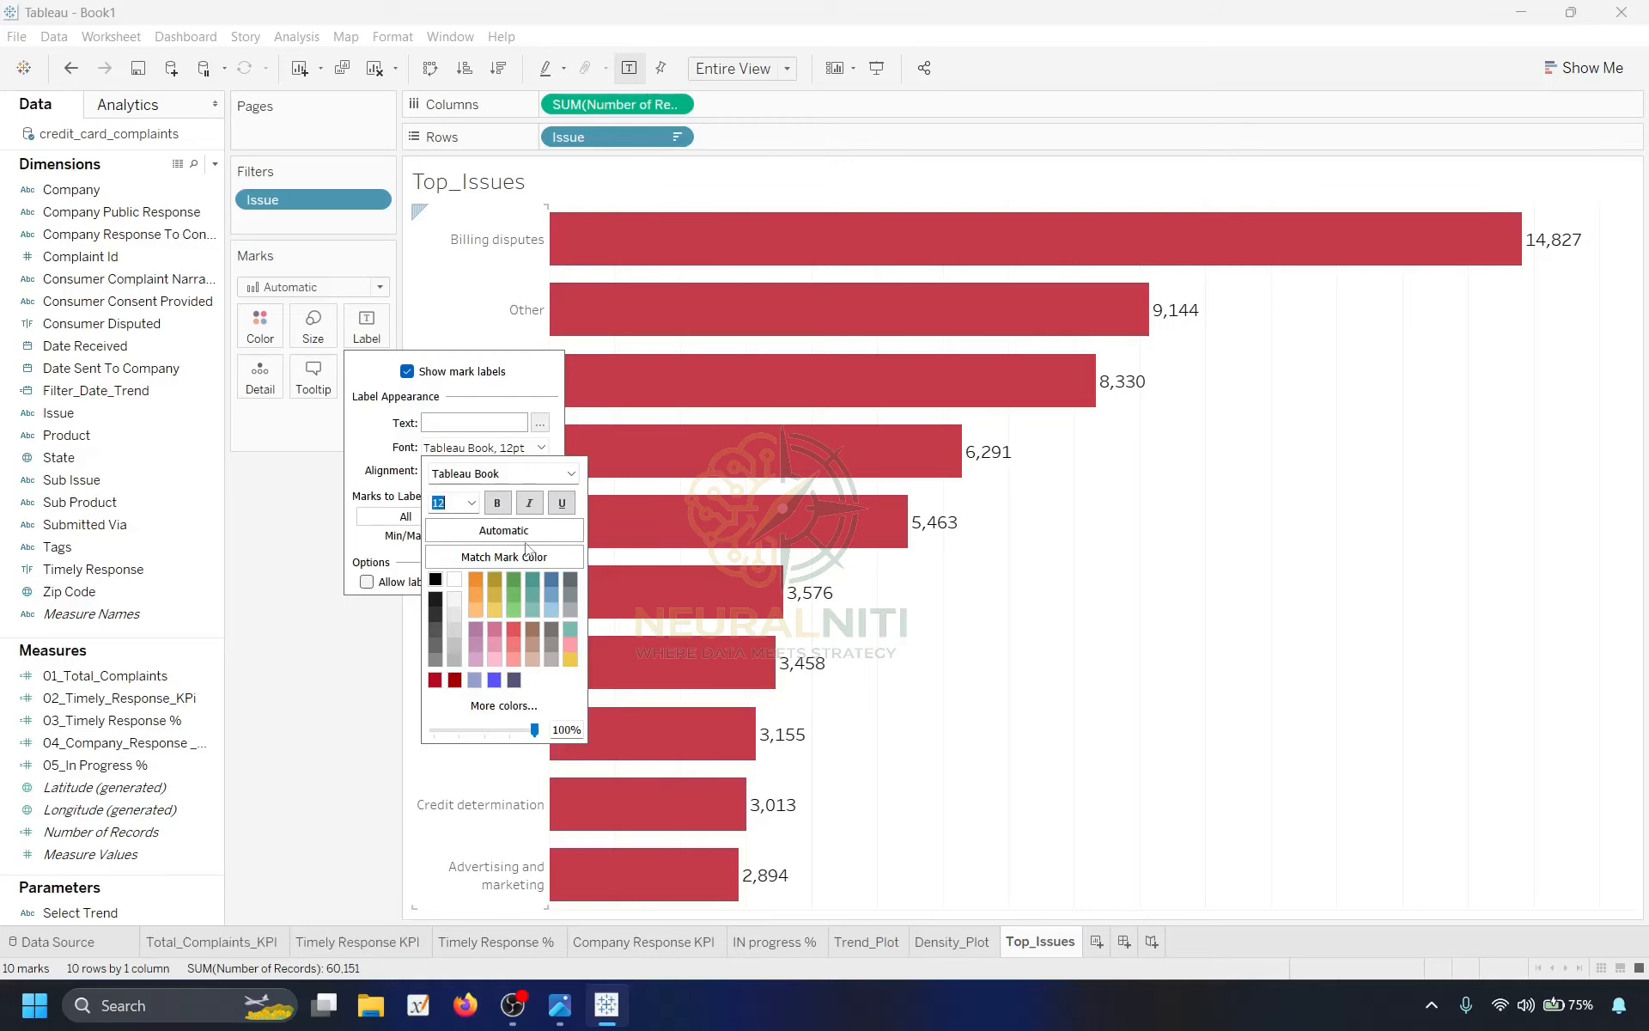
{"action": "left_click", "coordinate": [496, 502]}
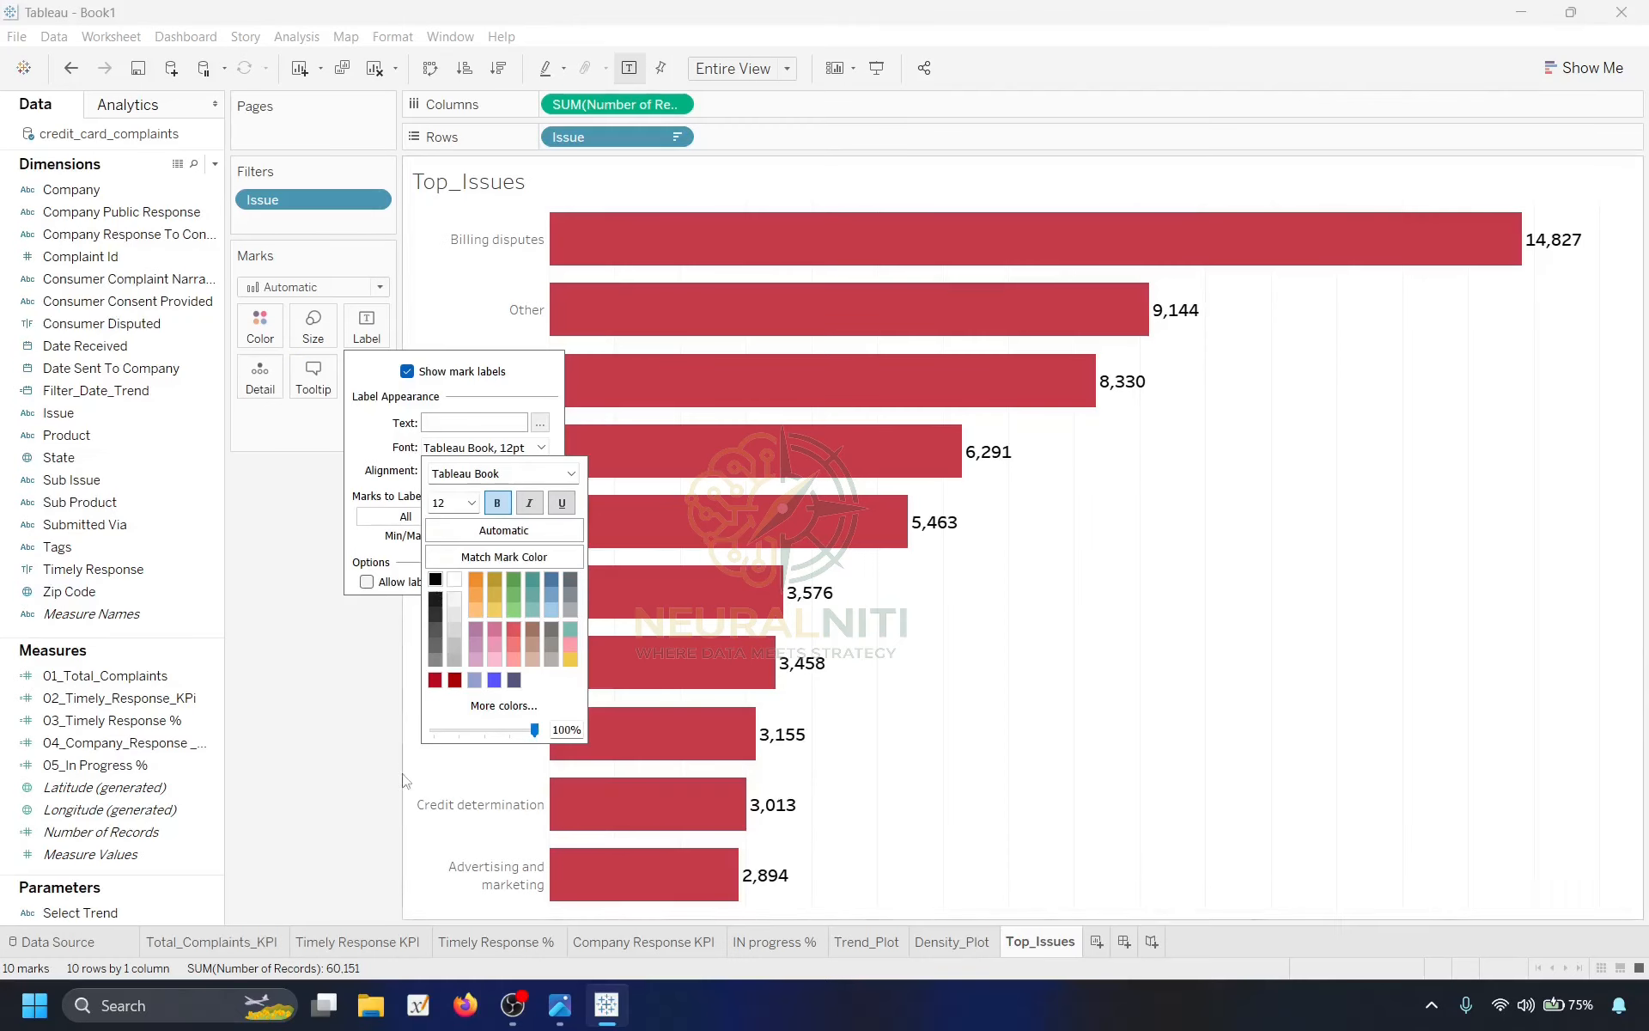
{"action": "left_click", "coordinate": [354, 763]}
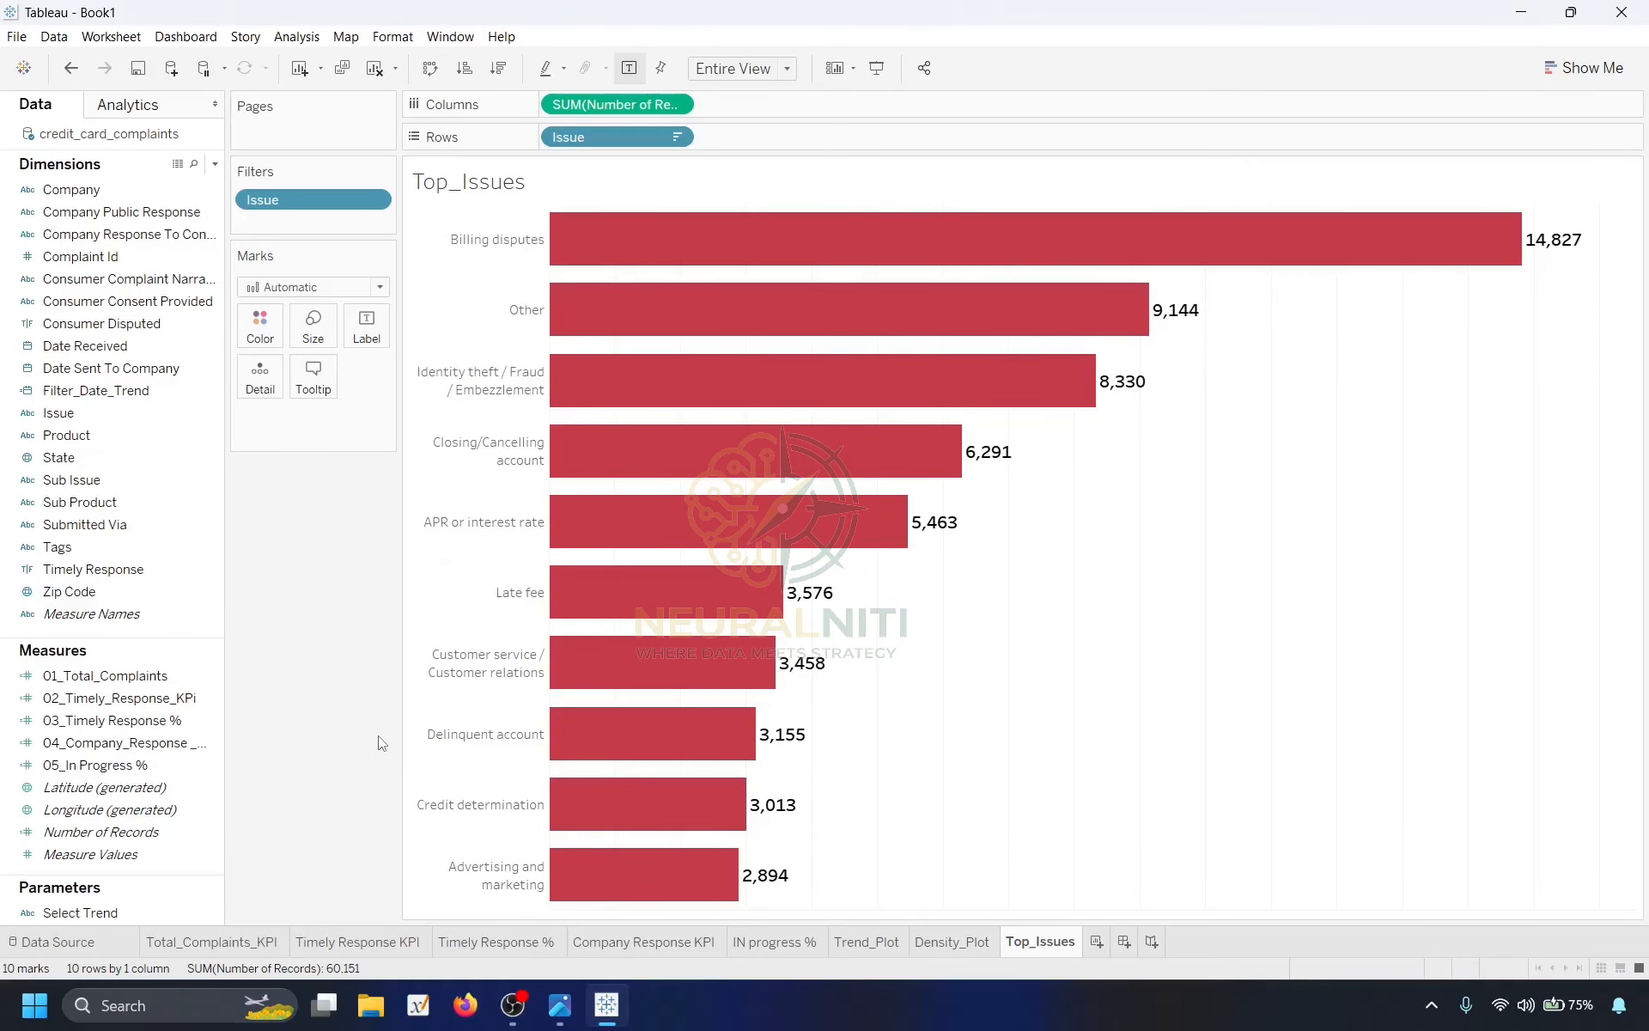
{"action": "mouse_move", "coordinate": [696, 554]}
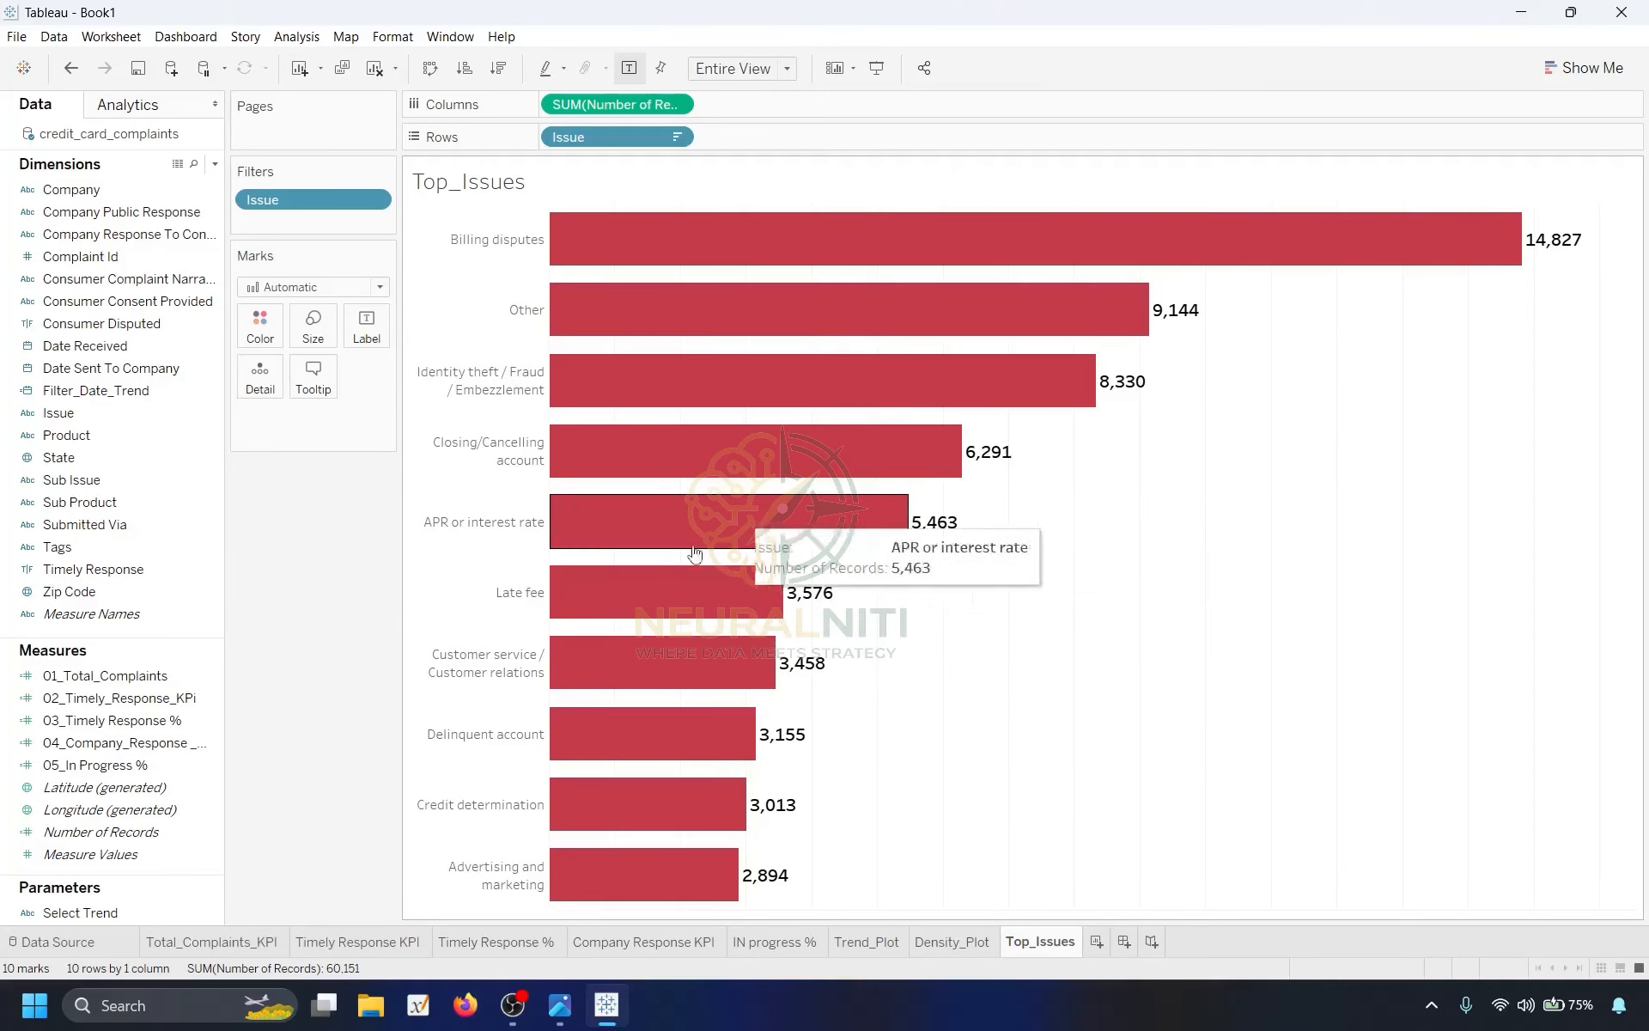
{"action": "mouse_move", "coordinate": [739, 670]}
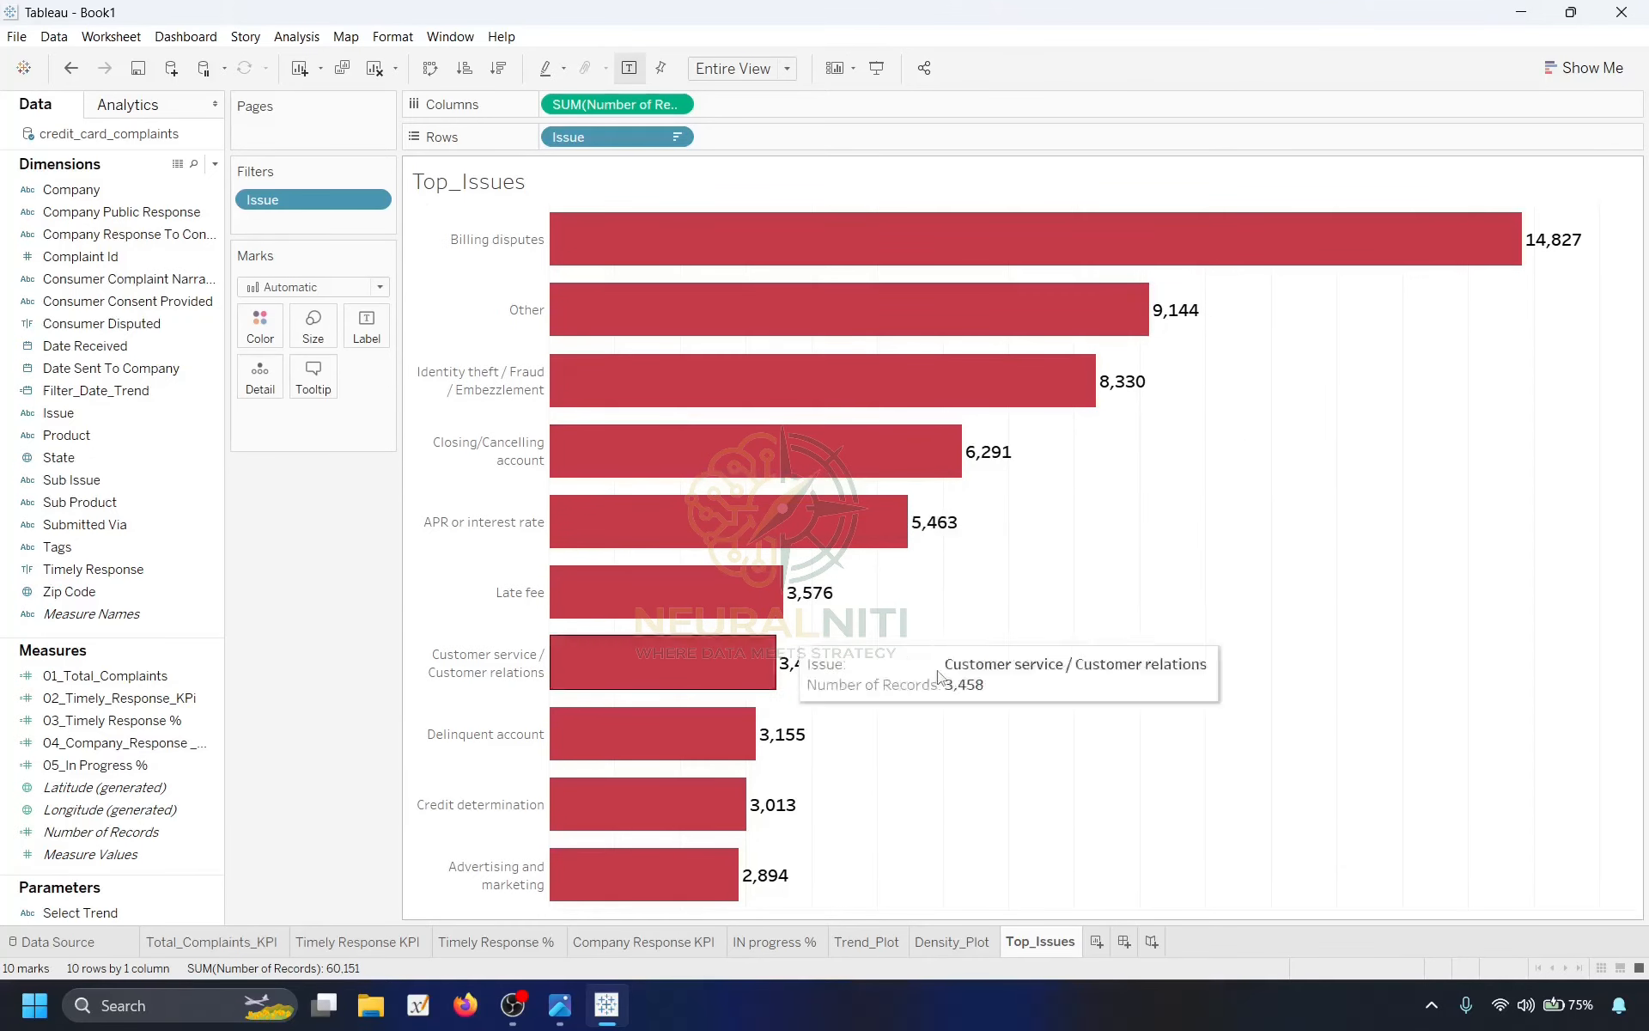
Consult the reference dashboard image and add a new worksheet named Company_Response.
{"action": "left_click", "coordinate": [559, 1021]}
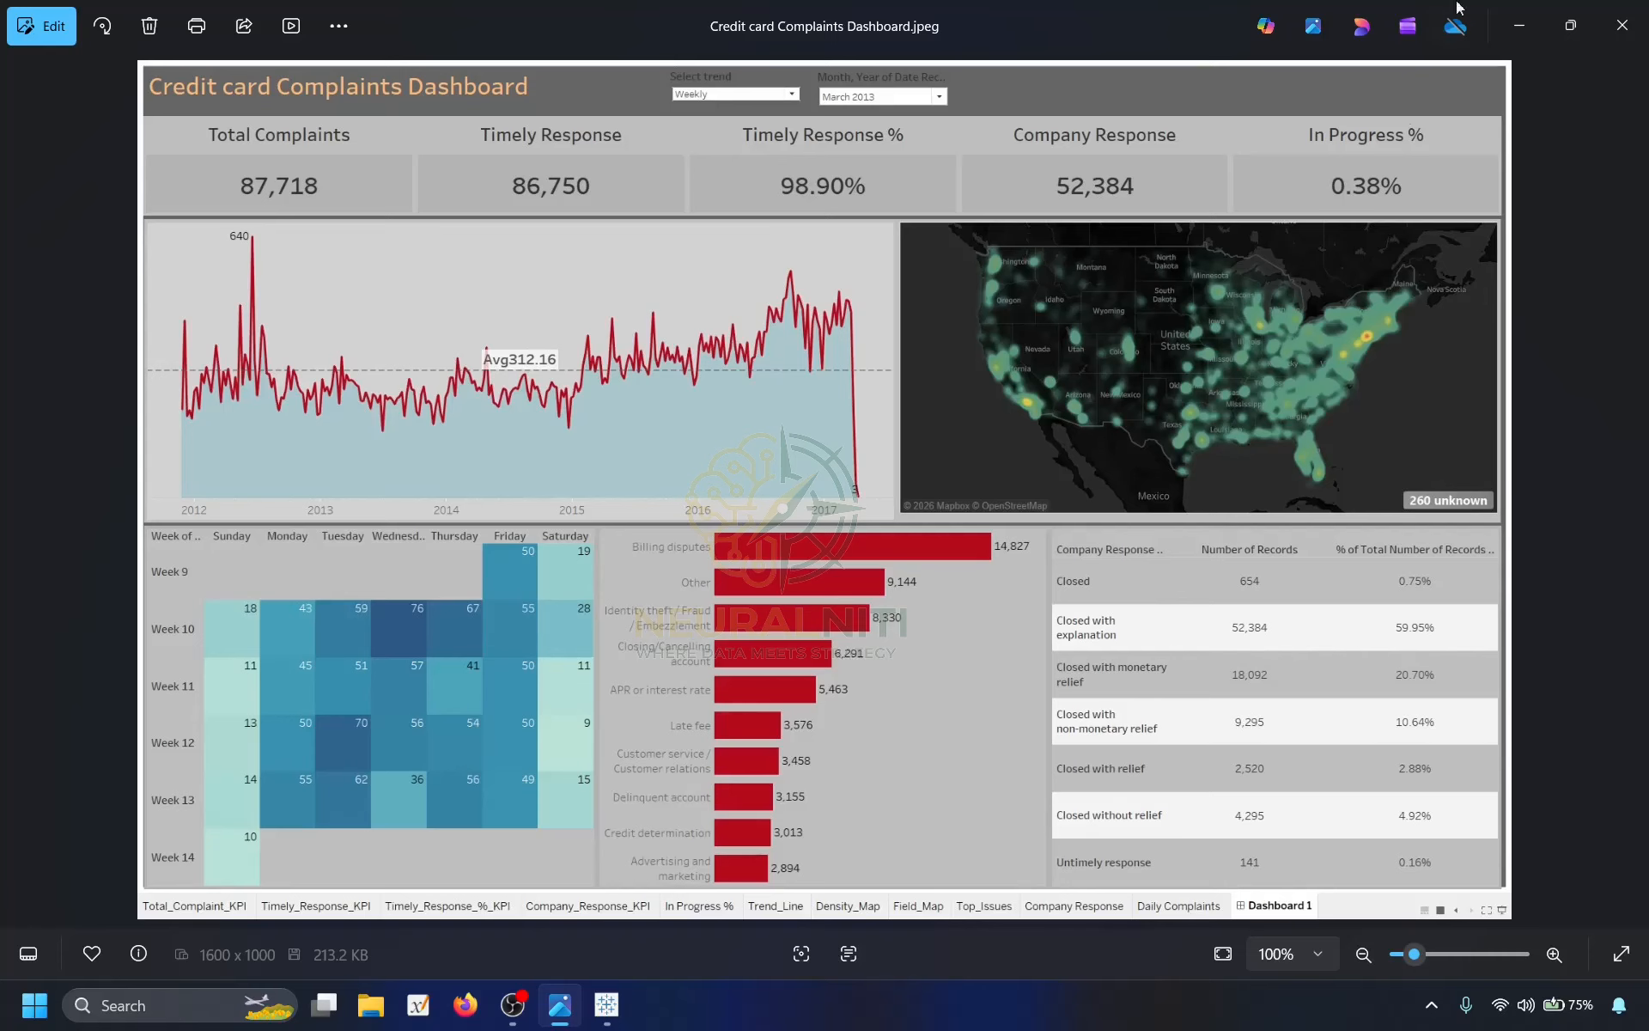
{"action": "left_click", "coordinate": [1518, 25]}
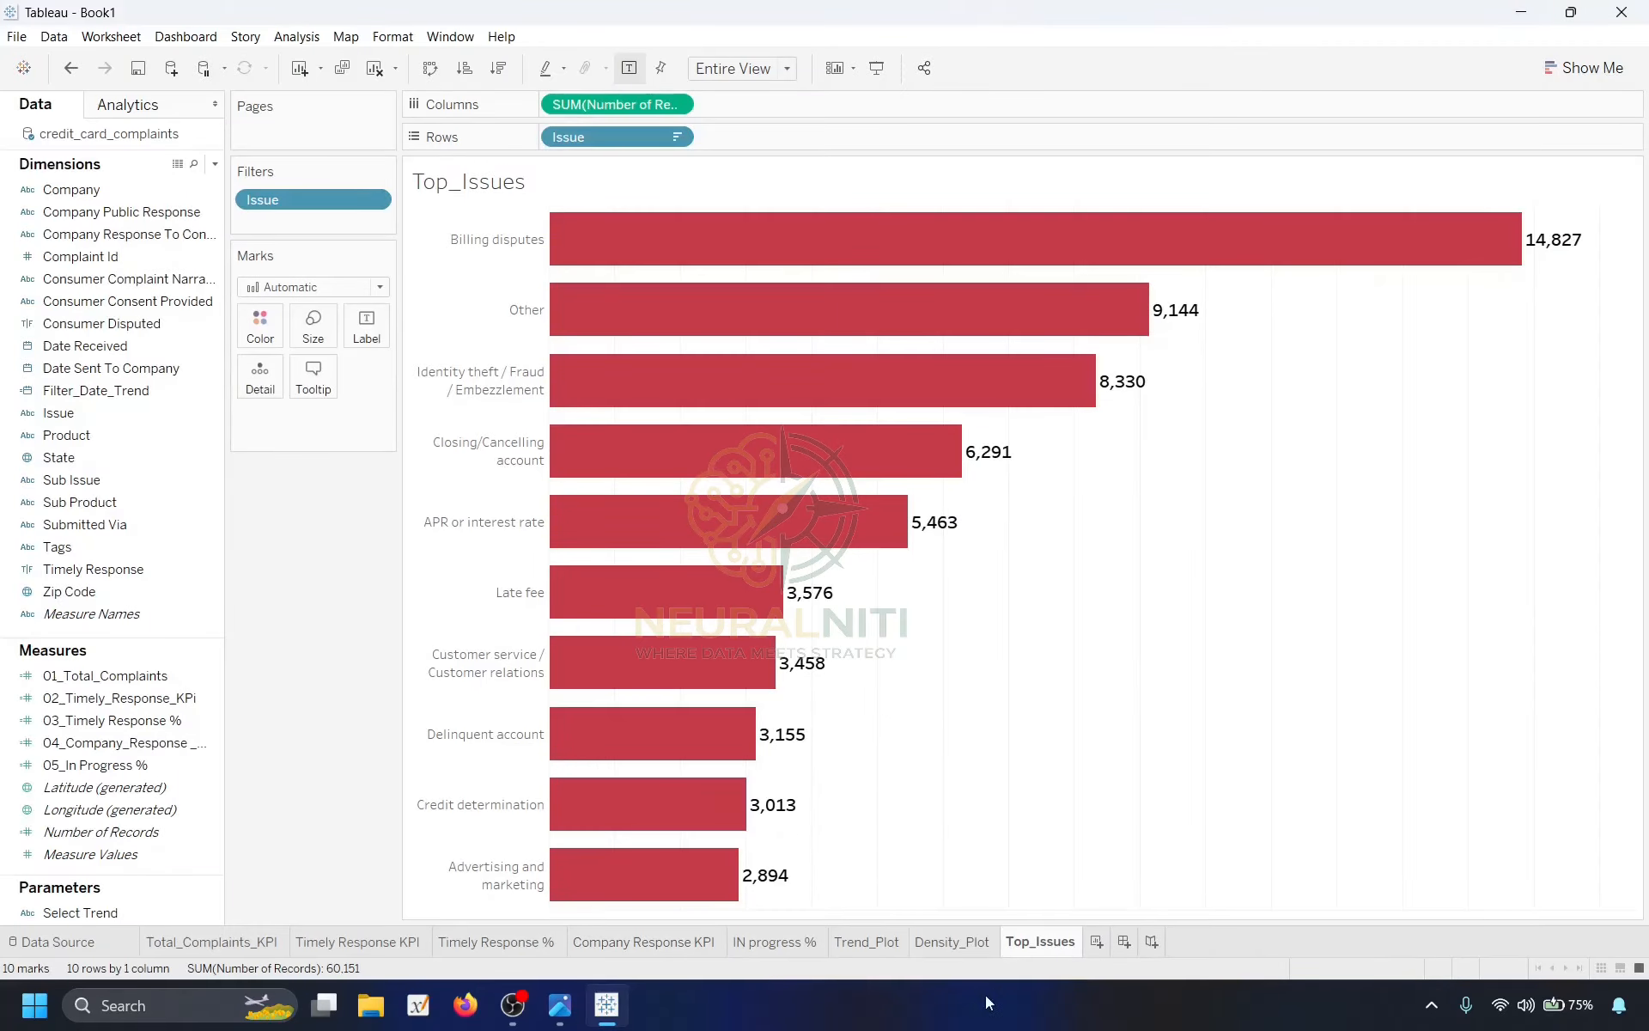
{"action": "left_click", "coordinate": [1097, 942]}
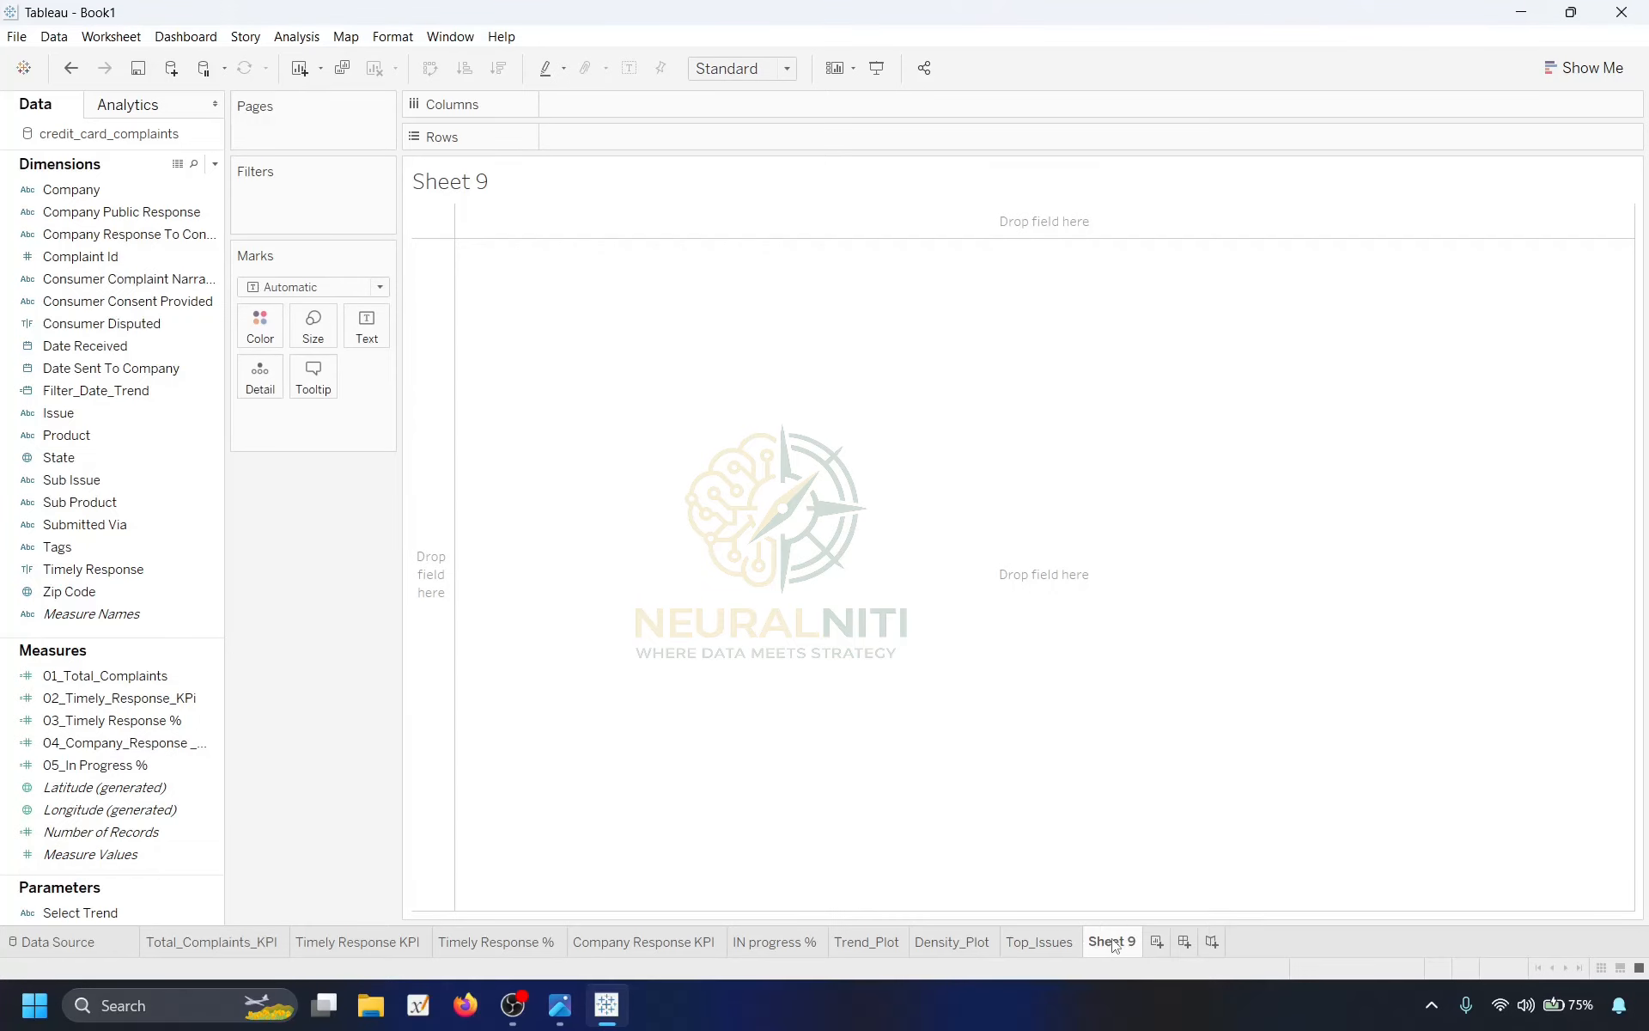
{"action": "right_click", "coordinate": [1114, 944]}
{"action": "left_click", "coordinate": [1168, 709]}
{"action": "type", "text": "Company_Re"}
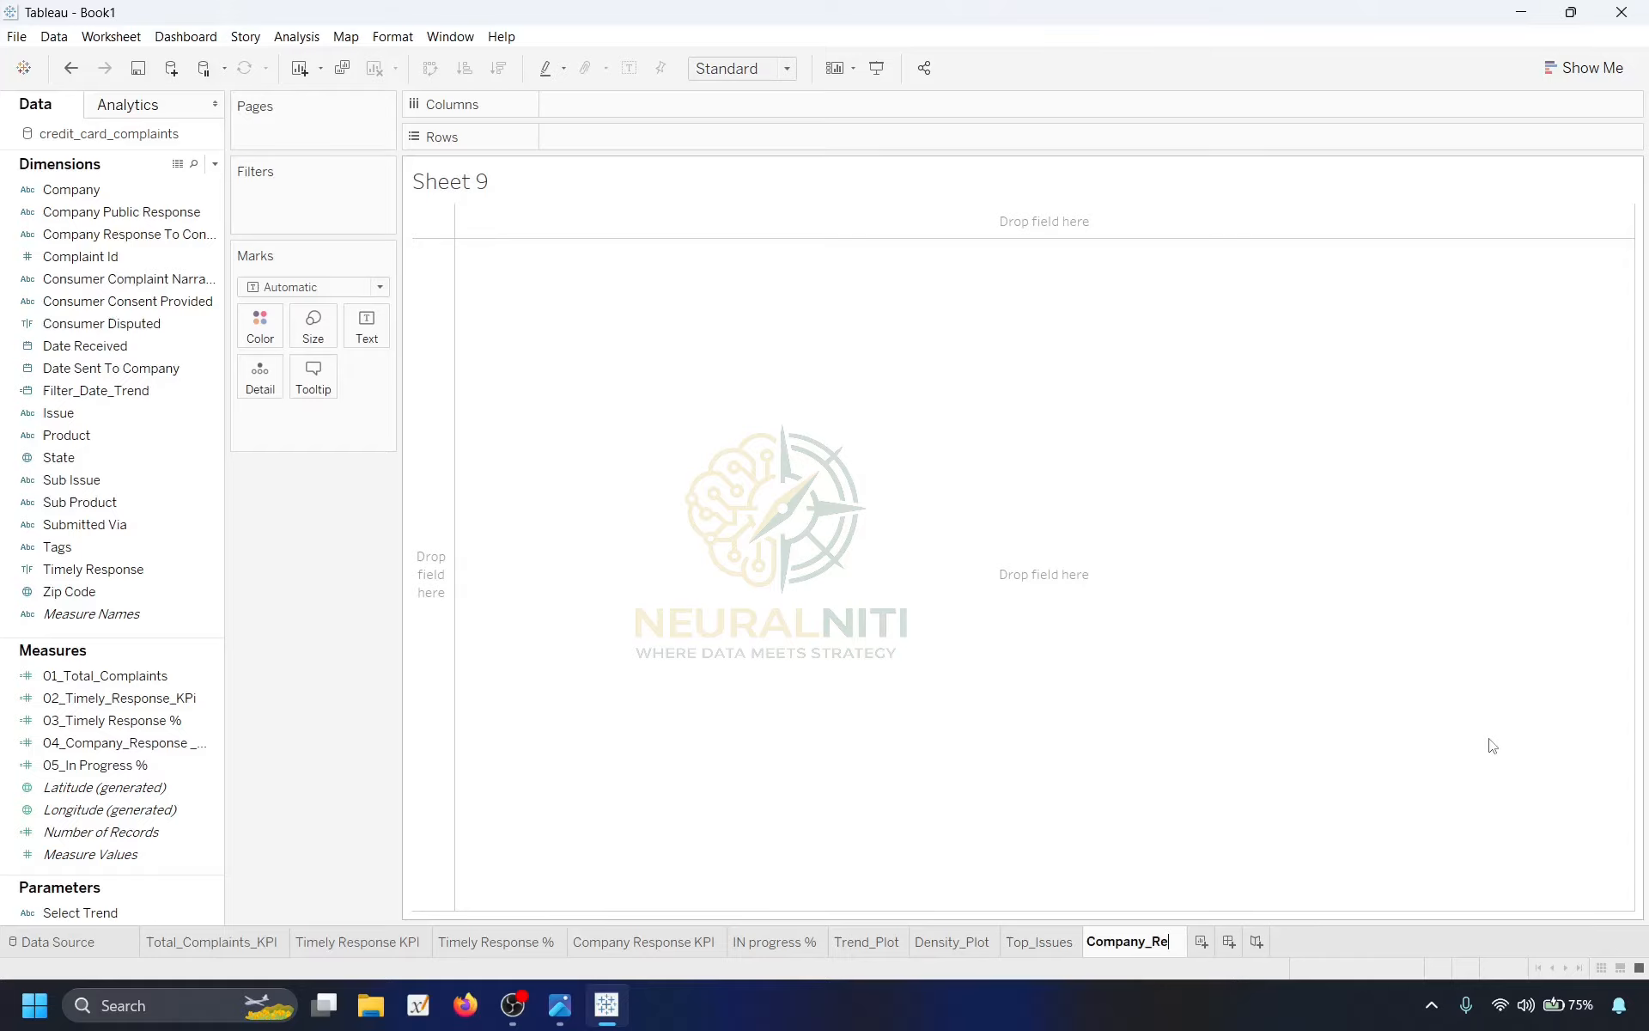
{"action": "type", "text": "sponse"}
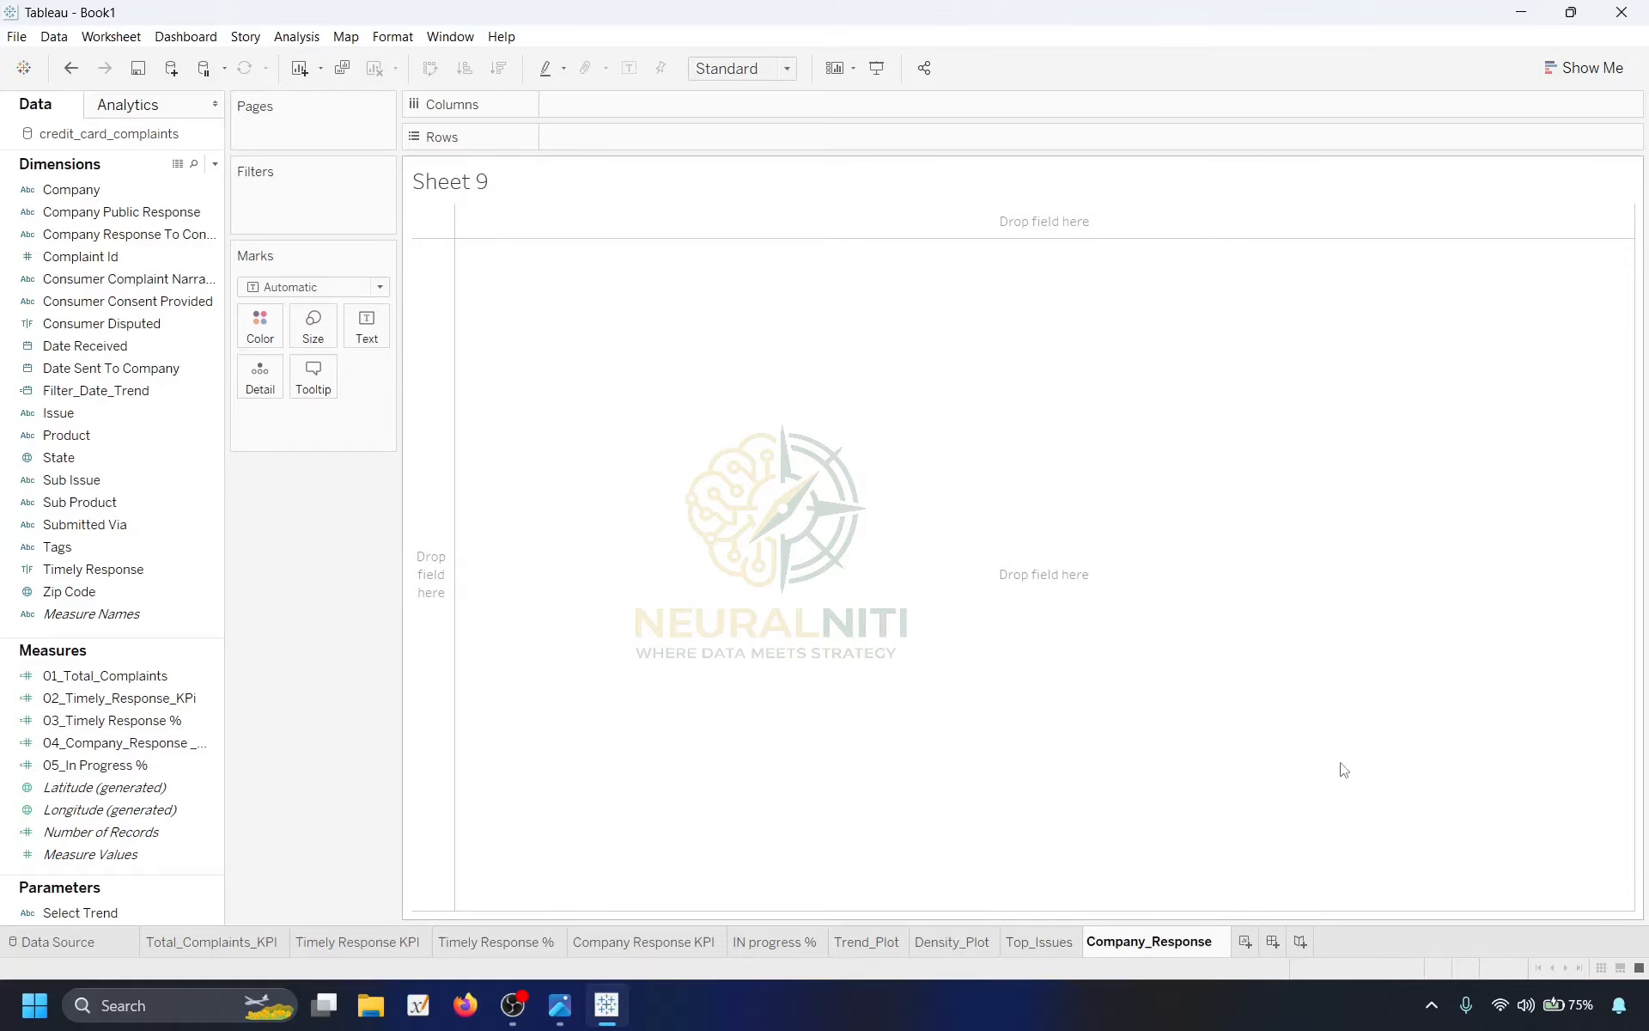
{"action": "key", "text": "Return"}
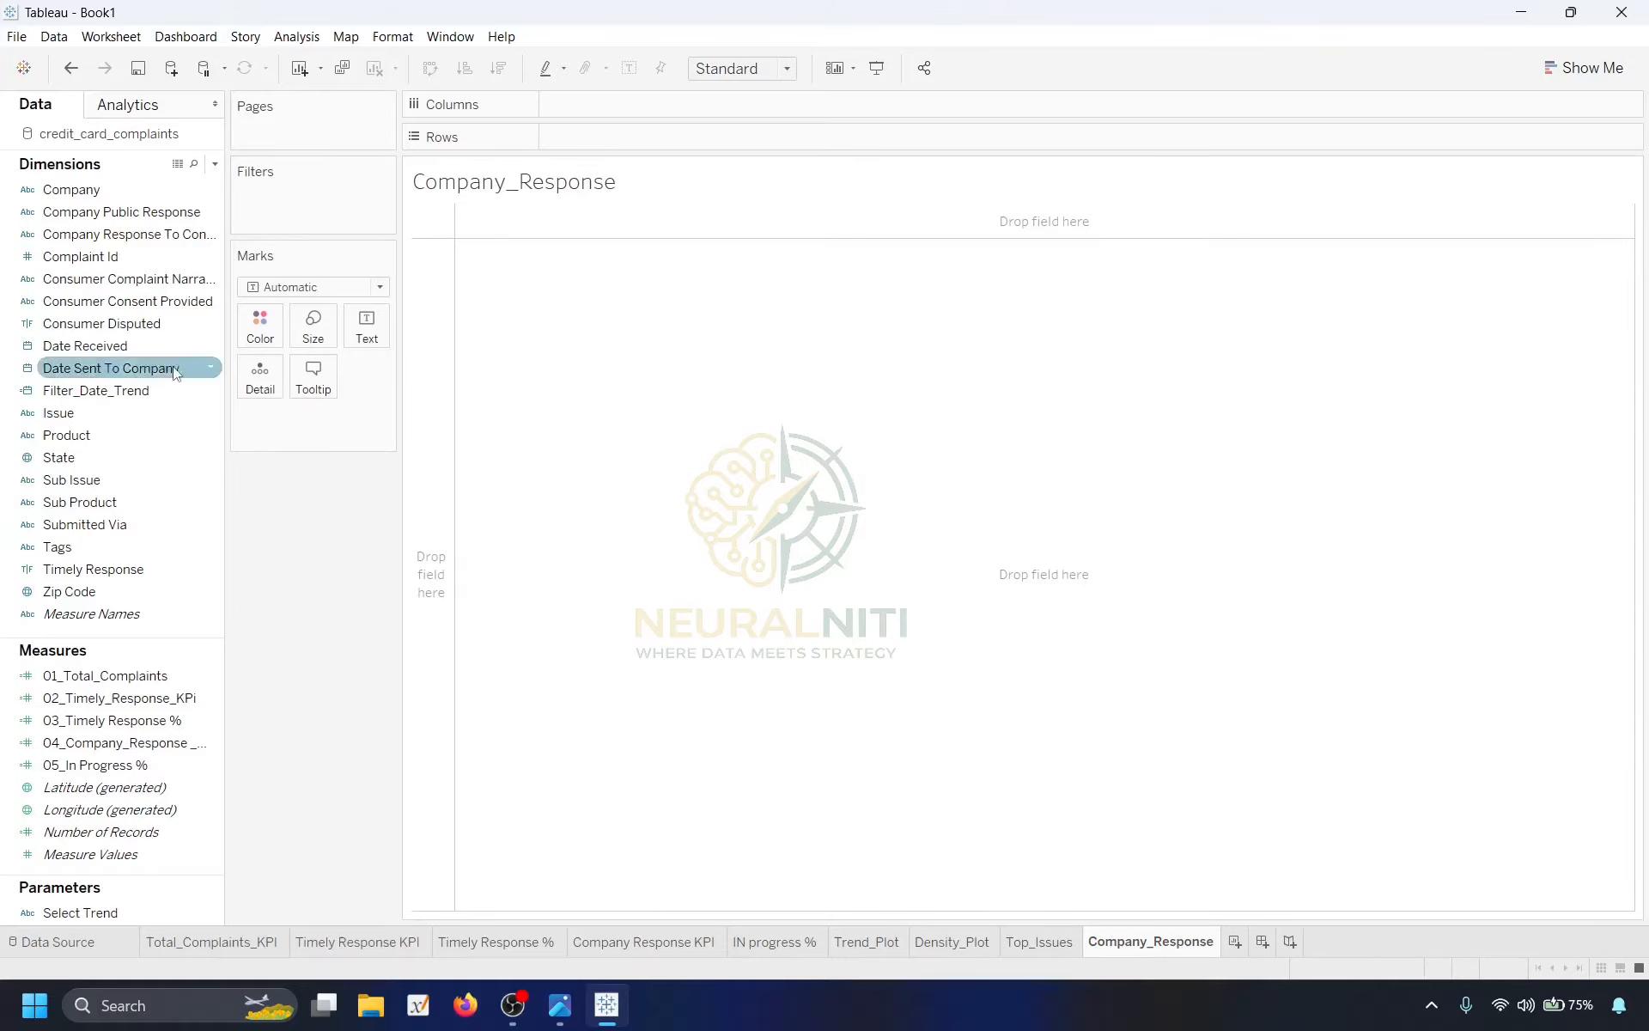
Place Company Response To Consumer on the rows and filter it to every value except In progress.
{"action": "left_click", "coordinate": [170, 240]}
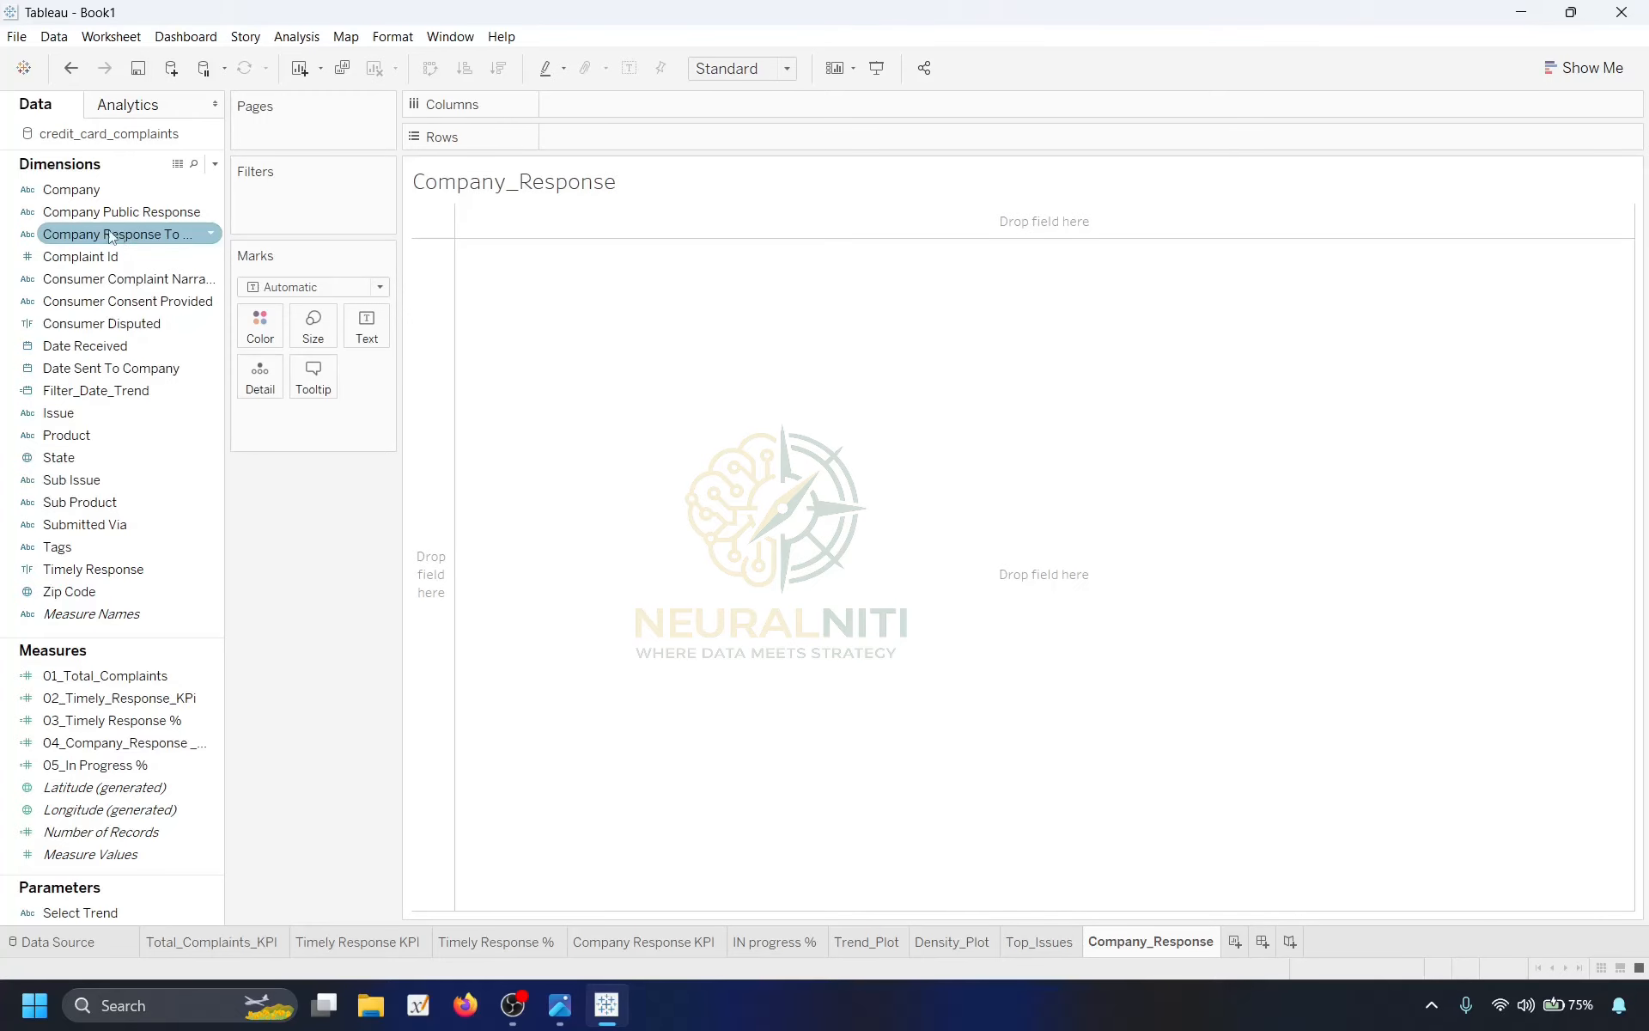
{"action": "left_click_drag", "start_coordinate": [90, 234], "coordinate": [634, 138]}
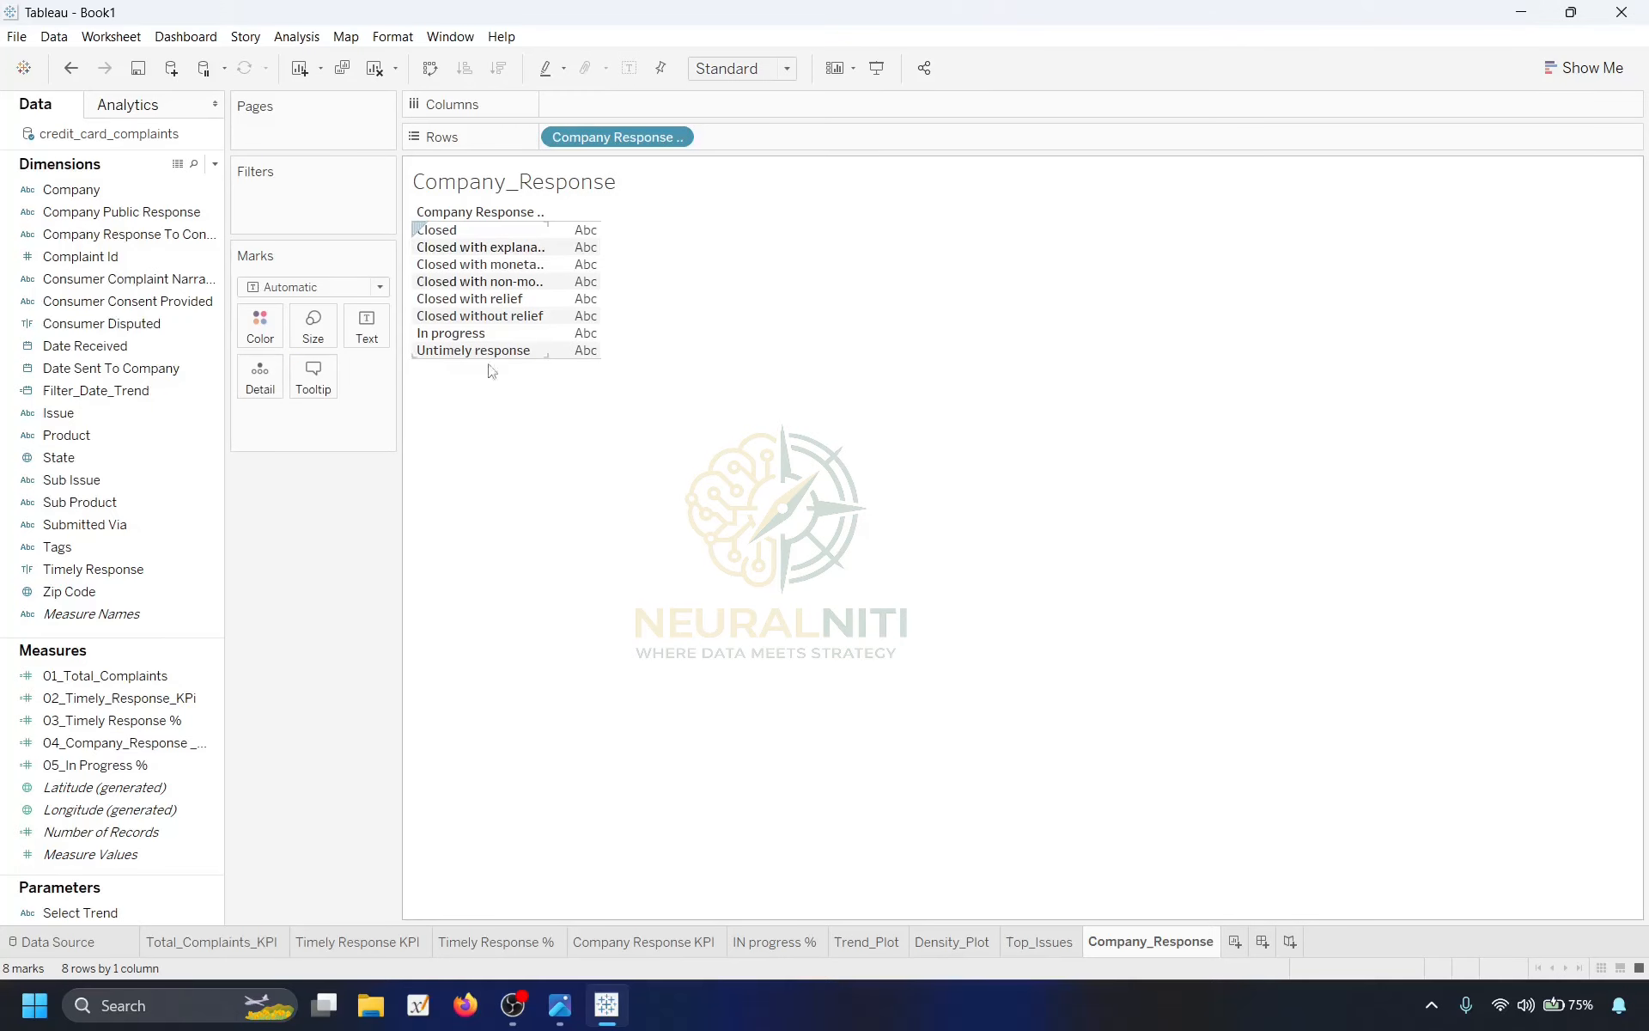
{"action": "left_click_drag", "start_coordinate": [624, 141], "coordinate": [309, 200]}
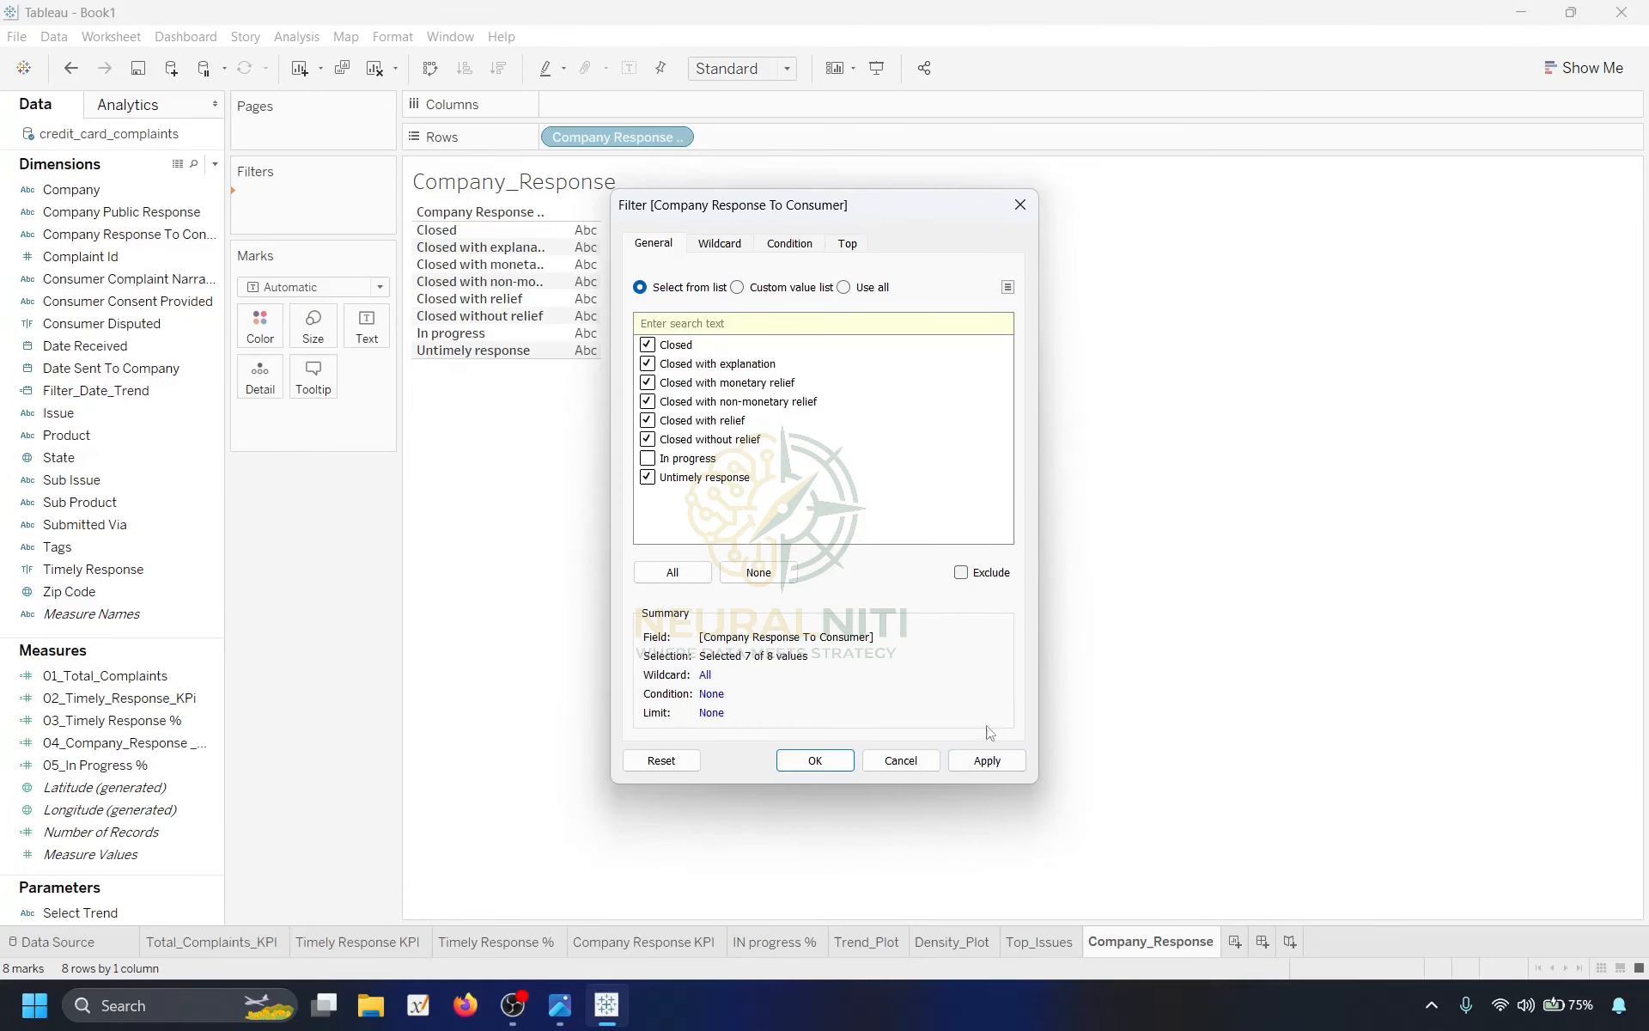
{"action": "left_click", "coordinate": [987, 760]}
{"action": "left_click", "coordinate": [814, 760]}
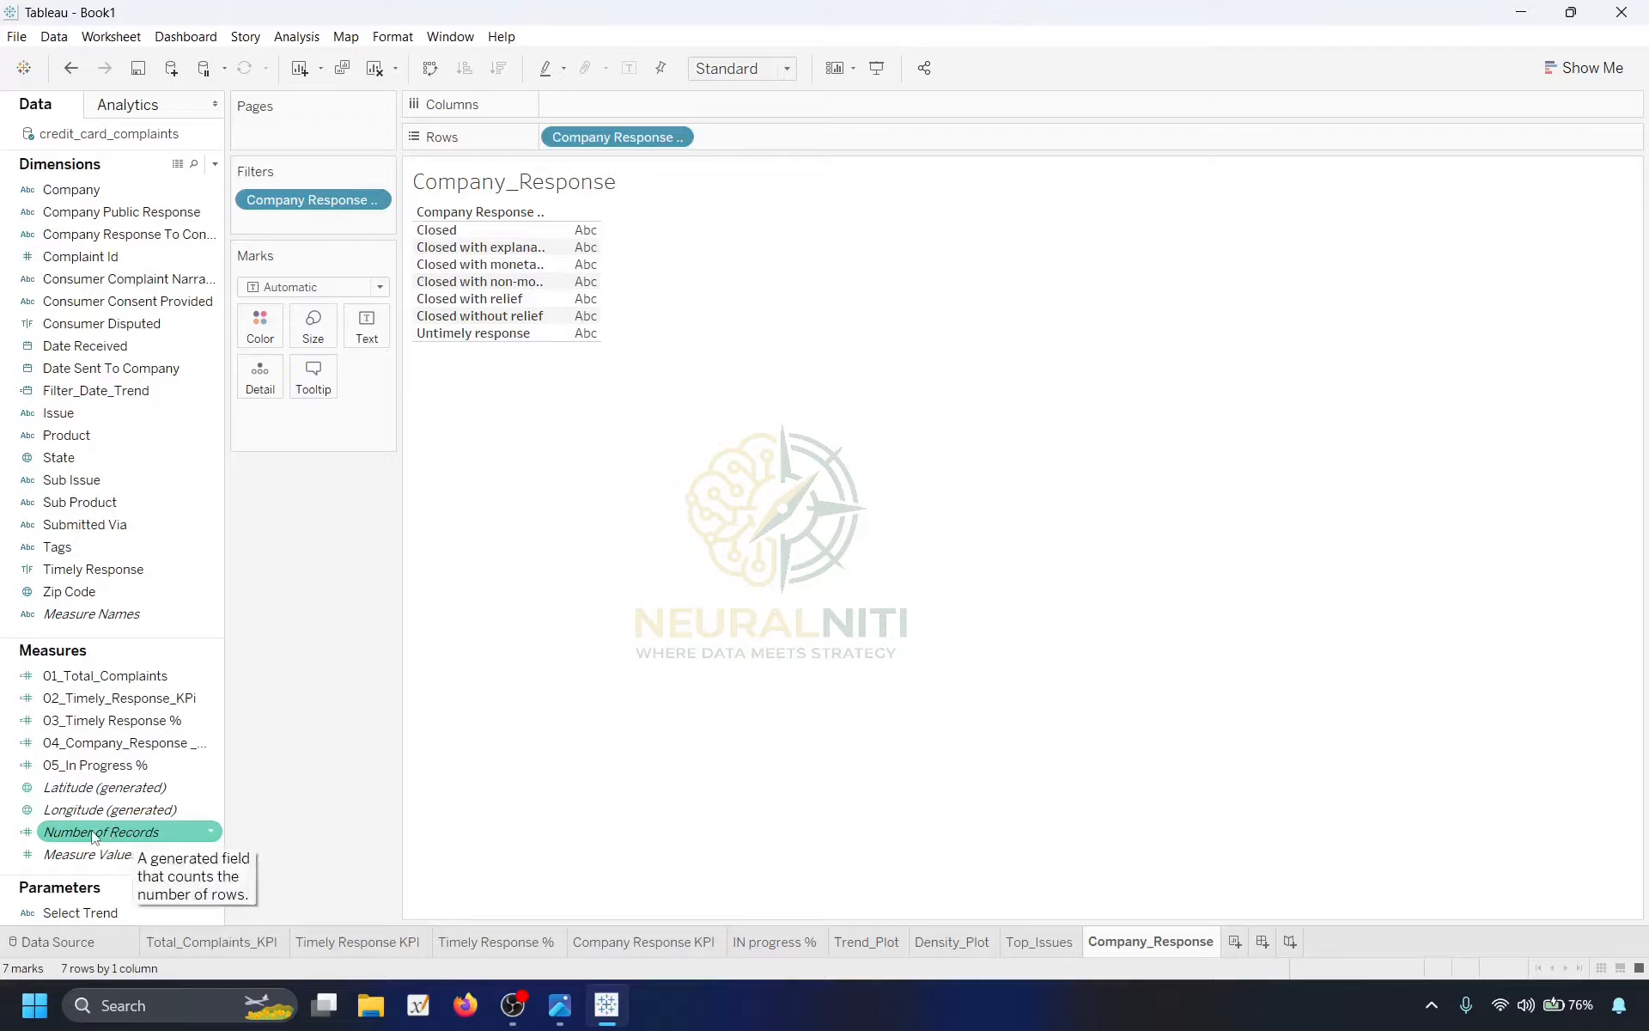
Show the sum of Number of Records as text for each response and fit the table to Entire View.
{"action": "left_click_drag", "start_coordinate": [95, 836], "coordinate": [599, 259]}
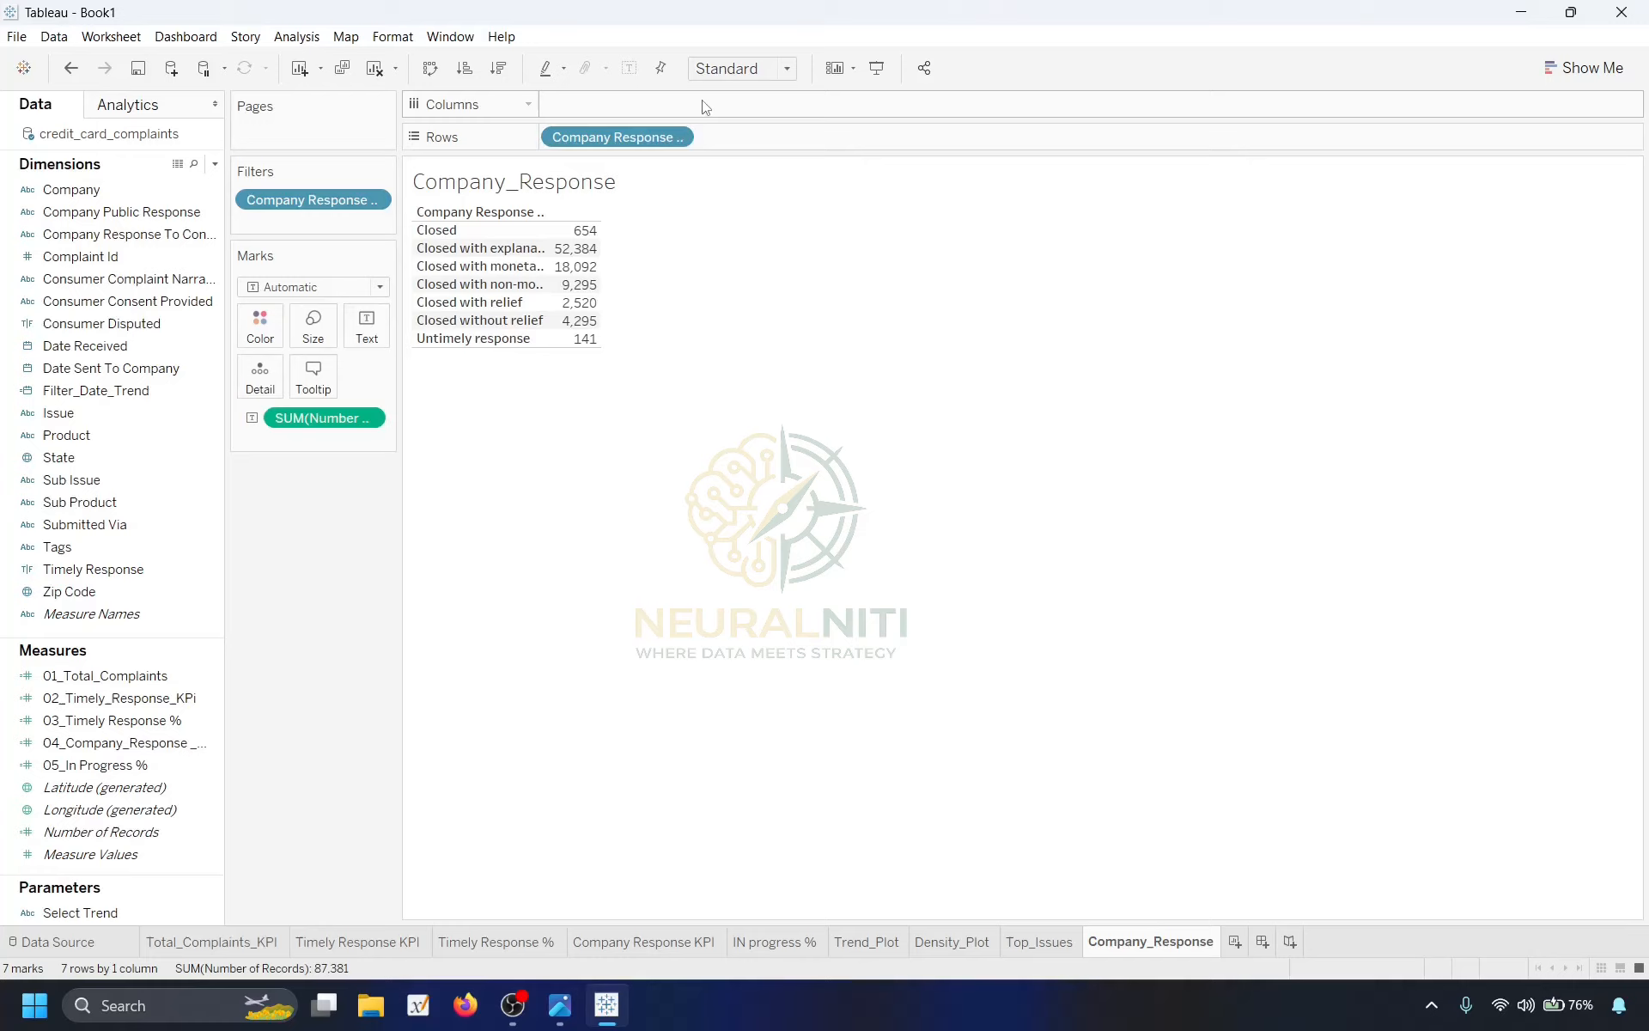
{"action": "left_click", "coordinate": [776, 68]}
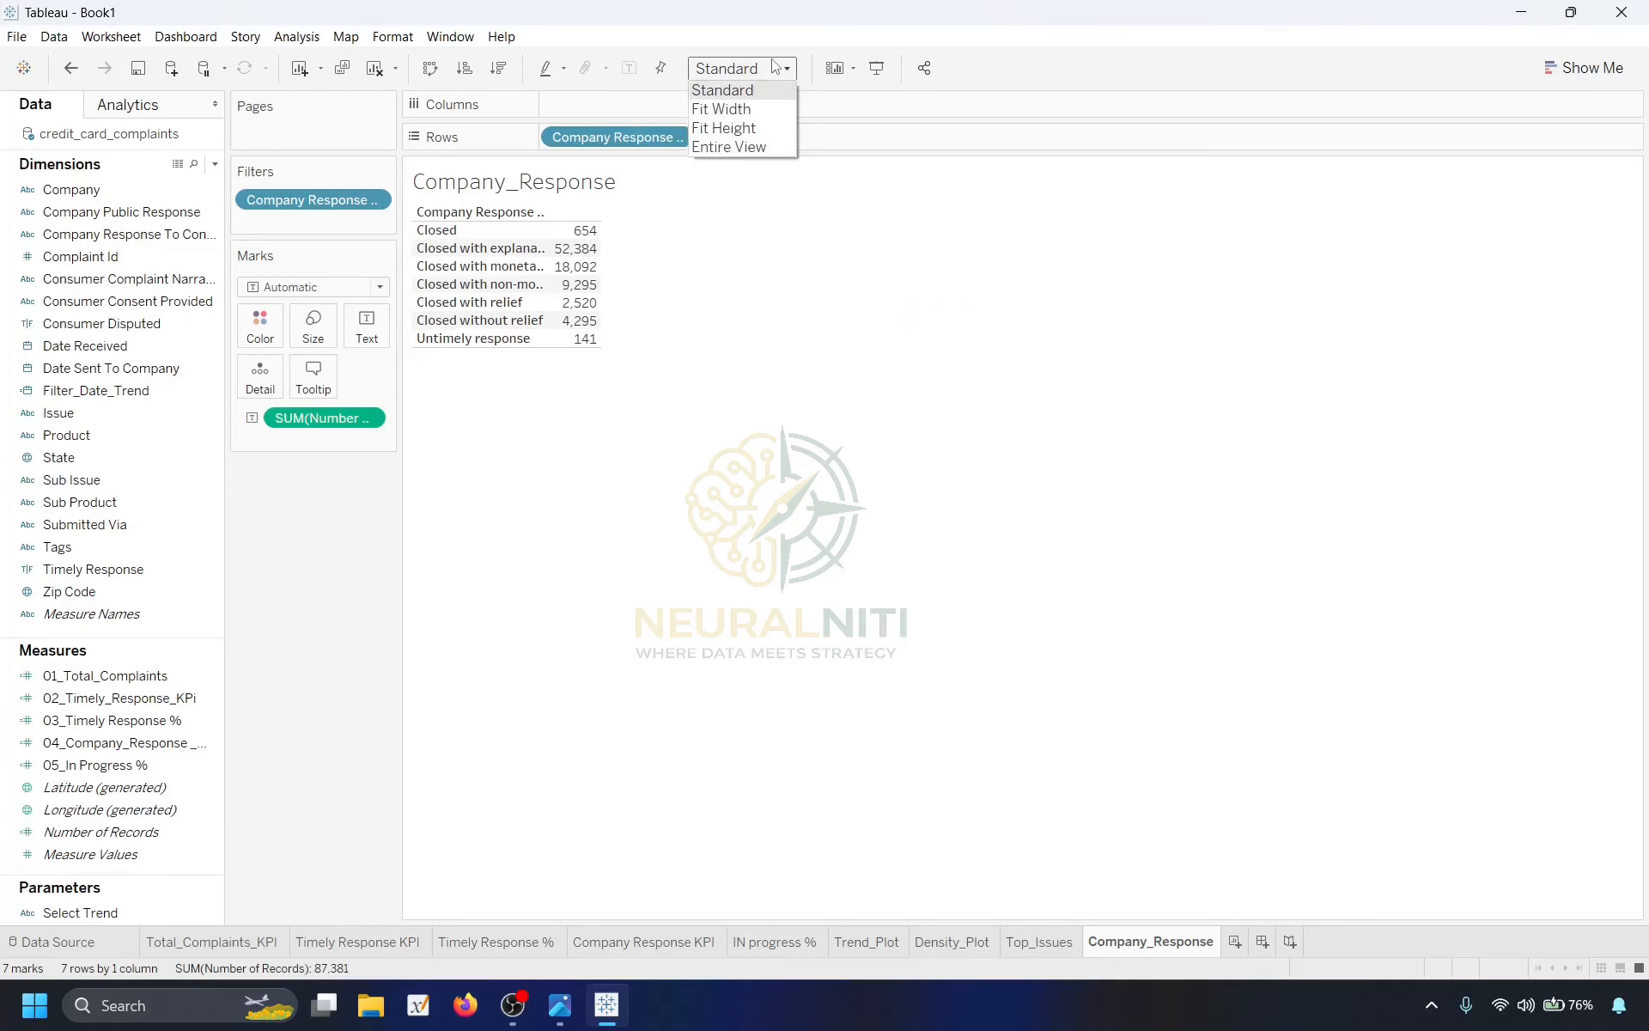
{"action": "left_click", "coordinate": [750, 148]}
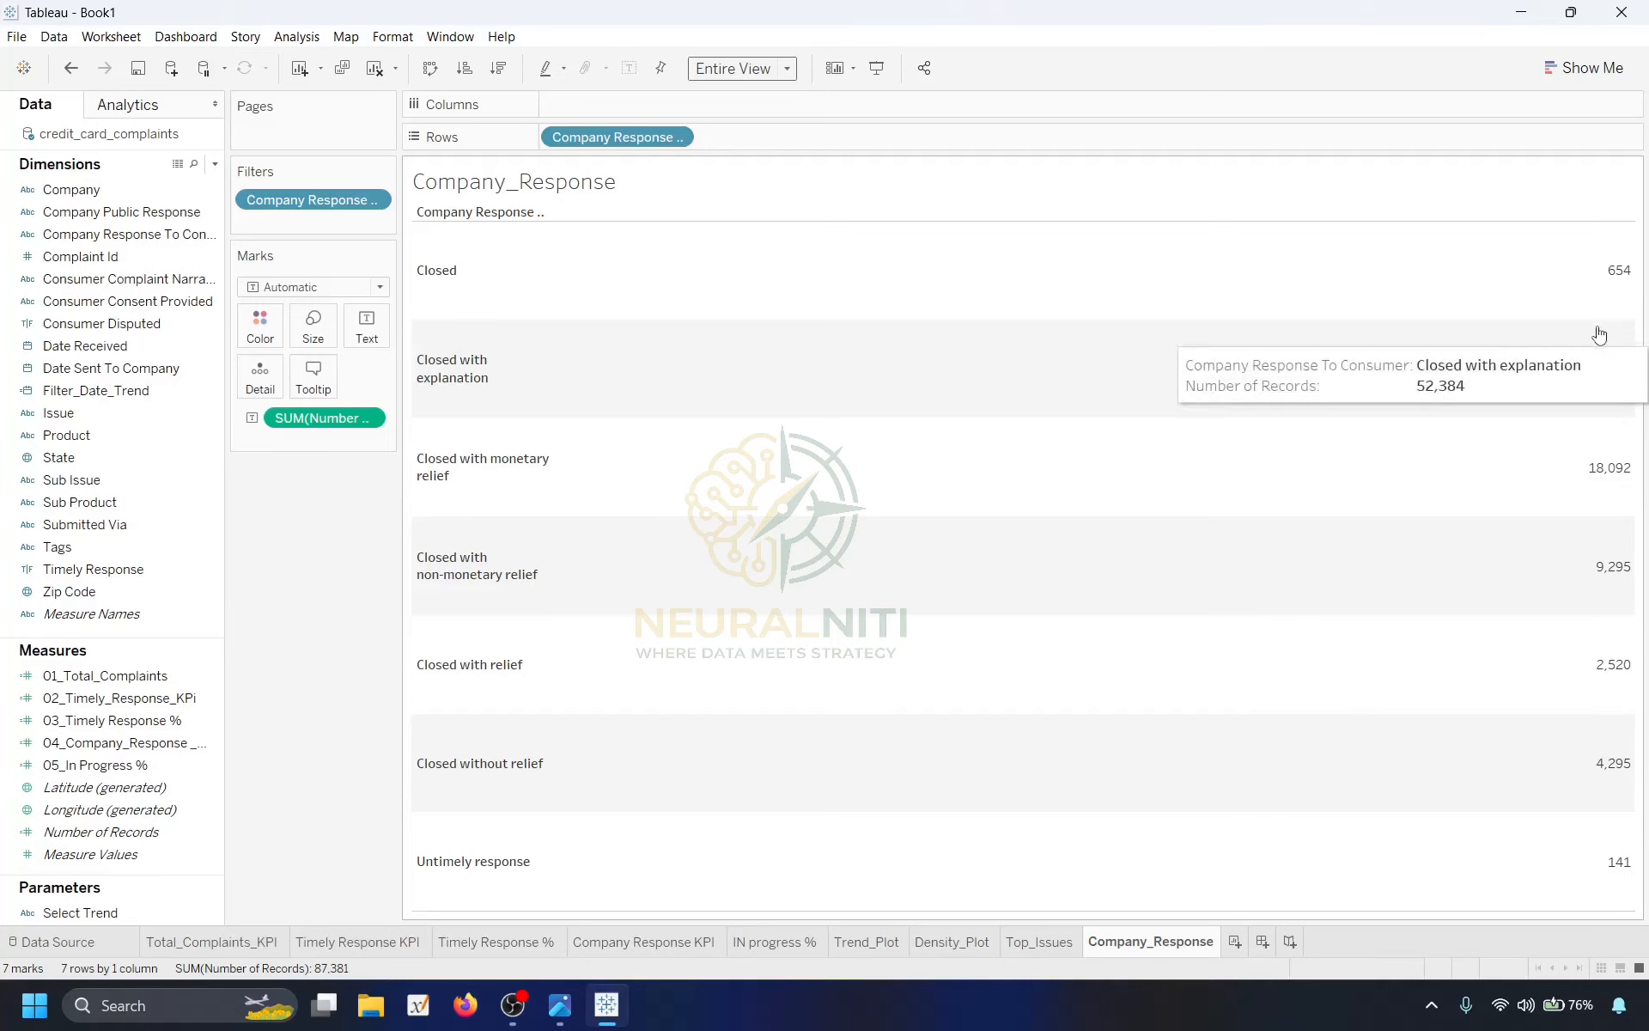
Apply the Percent of Total quick table calculation to the sum of Number of Records.
{"action": "right_click", "coordinate": [307, 424]}
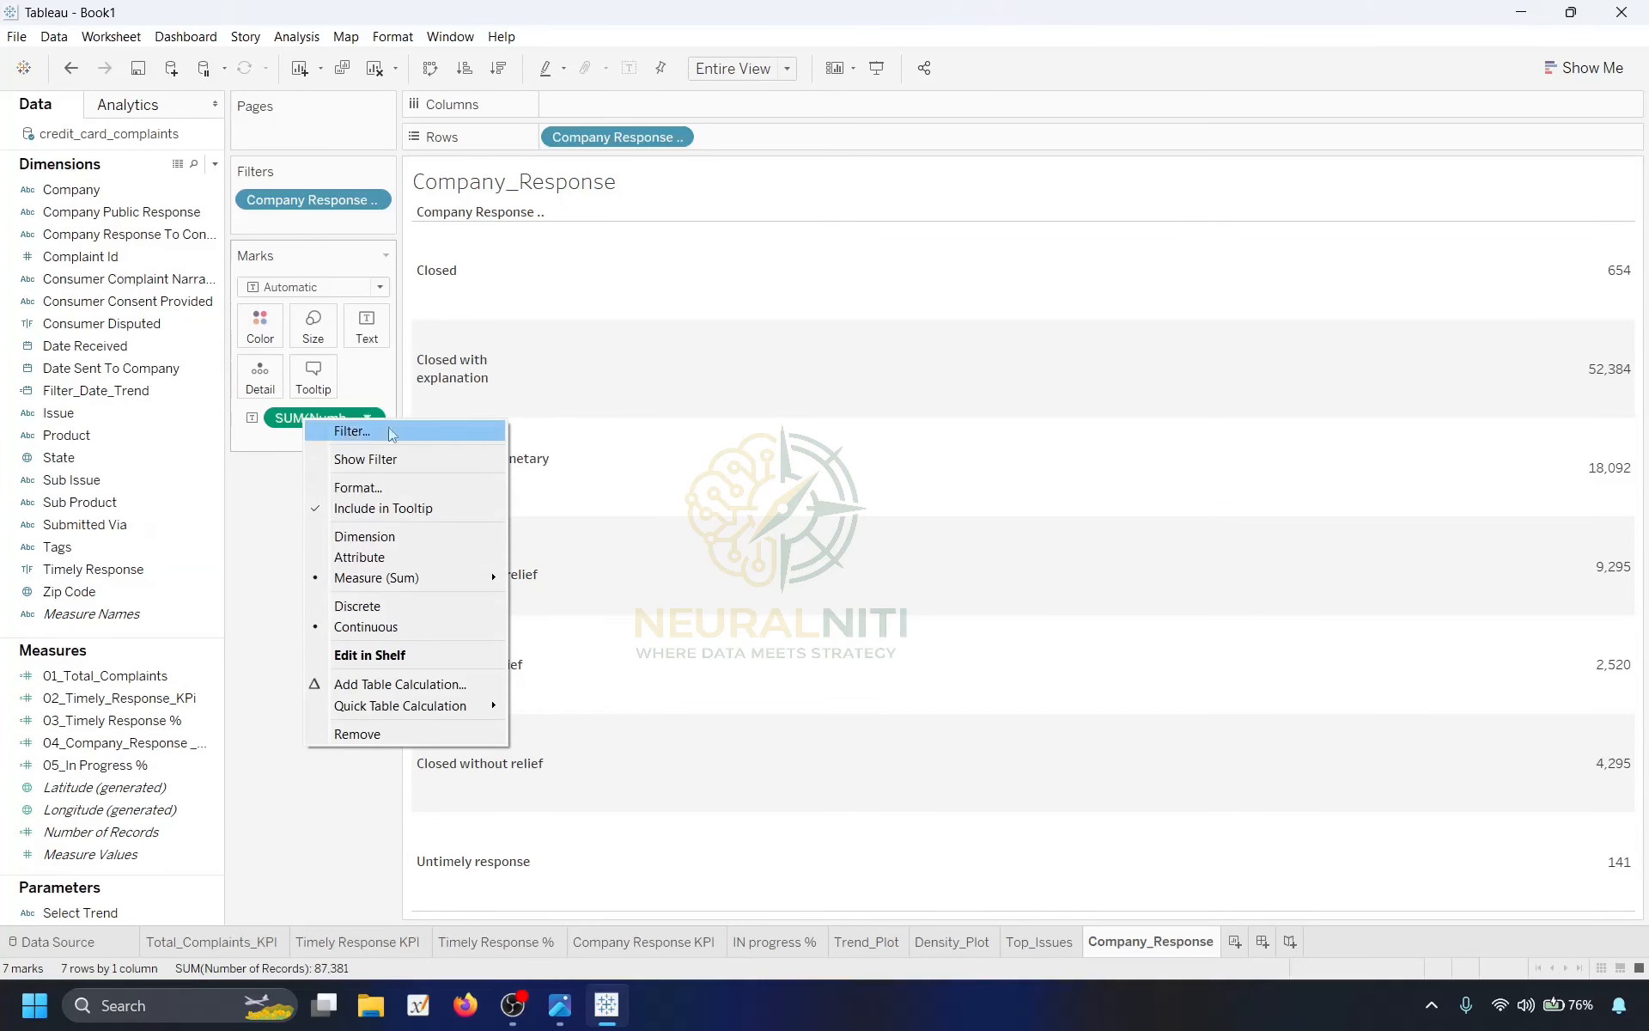
{"action": "mouse_move", "coordinate": [400, 708]}
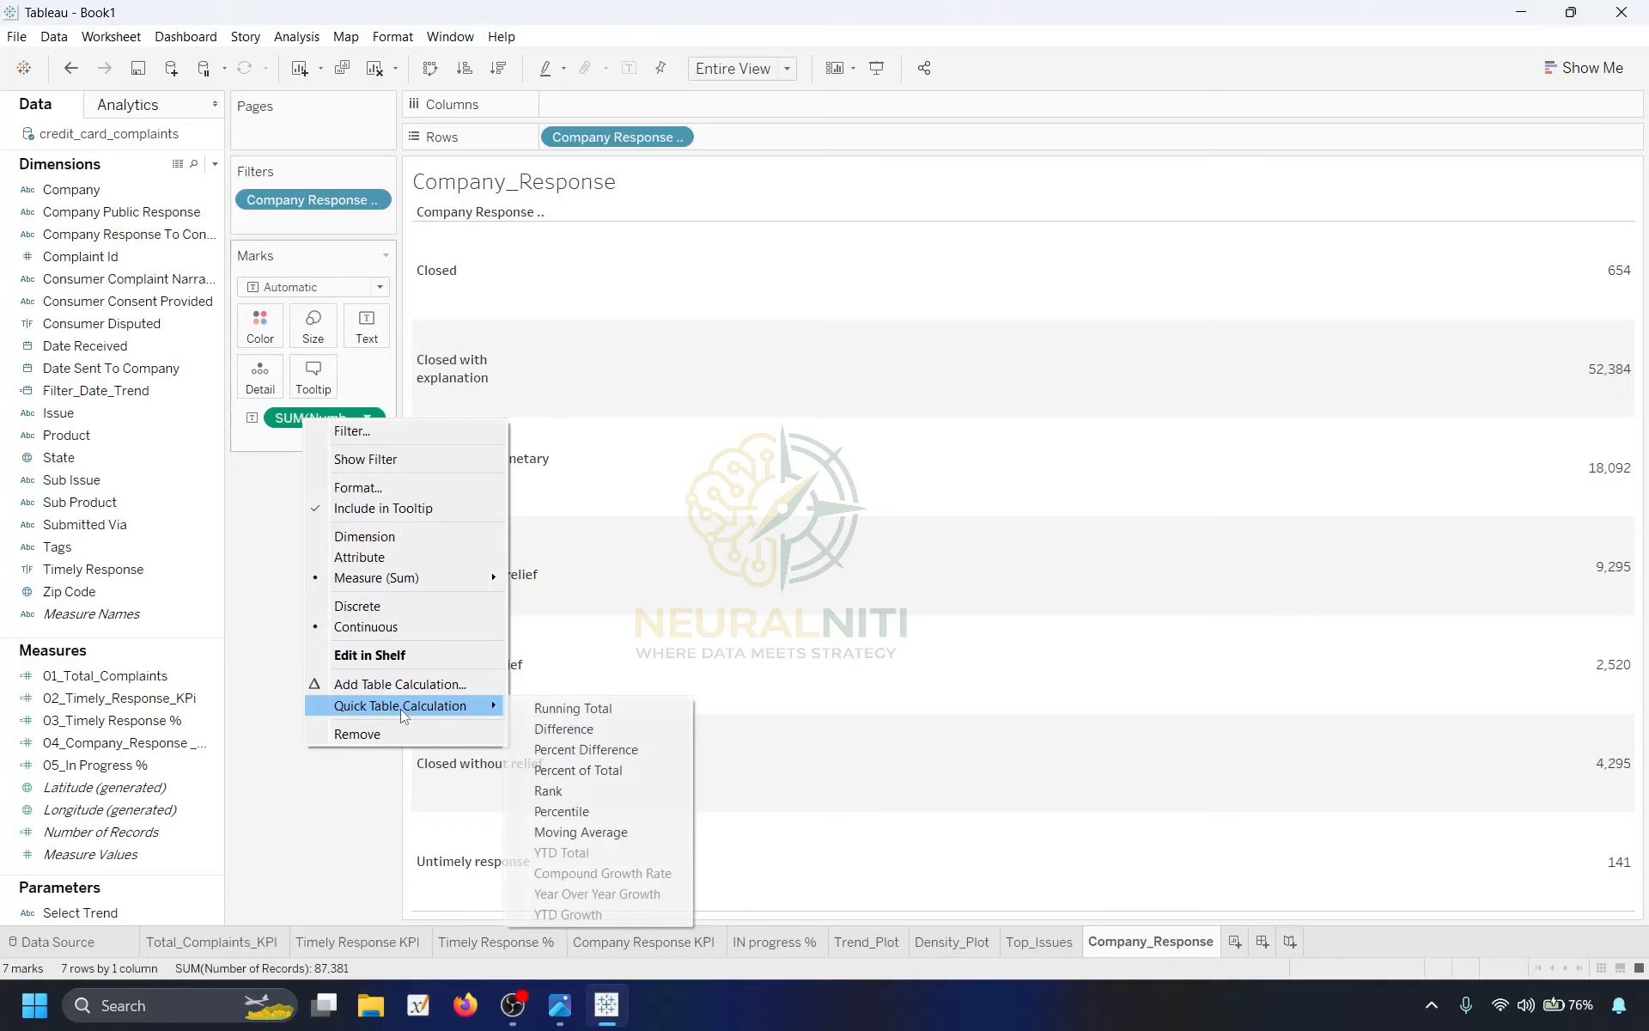
{"action": "left_click", "coordinate": [607, 771]}
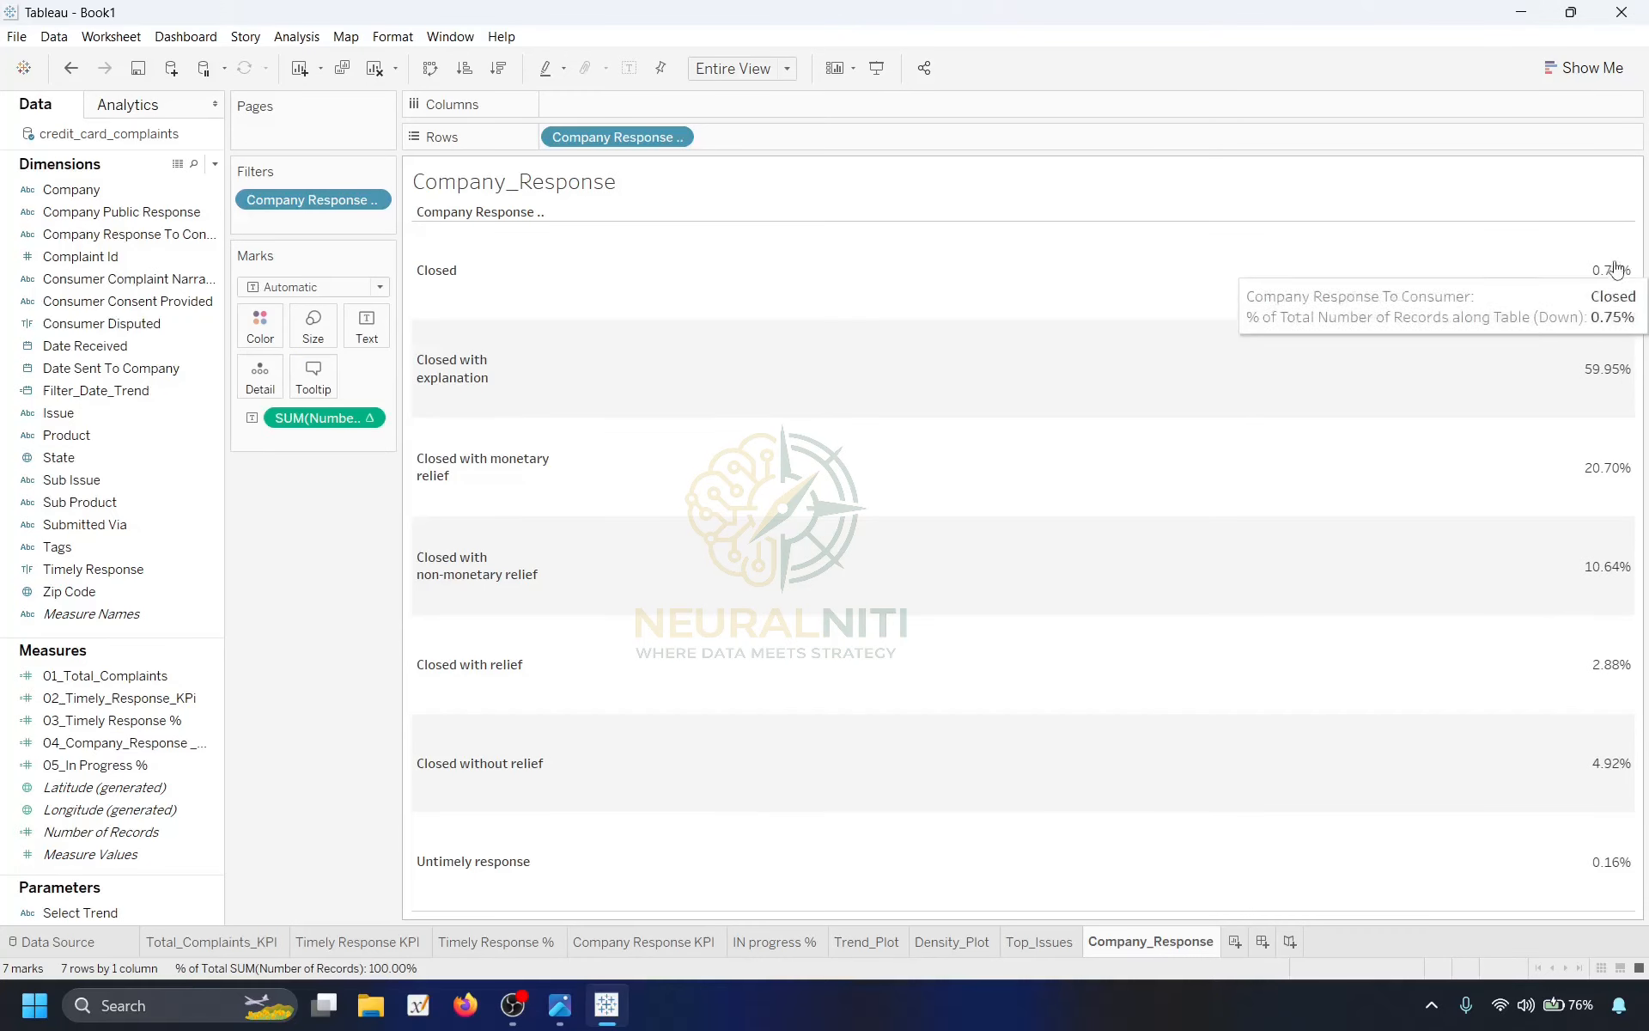
{"action": "mouse_move", "coordinate": [1623, 378]}
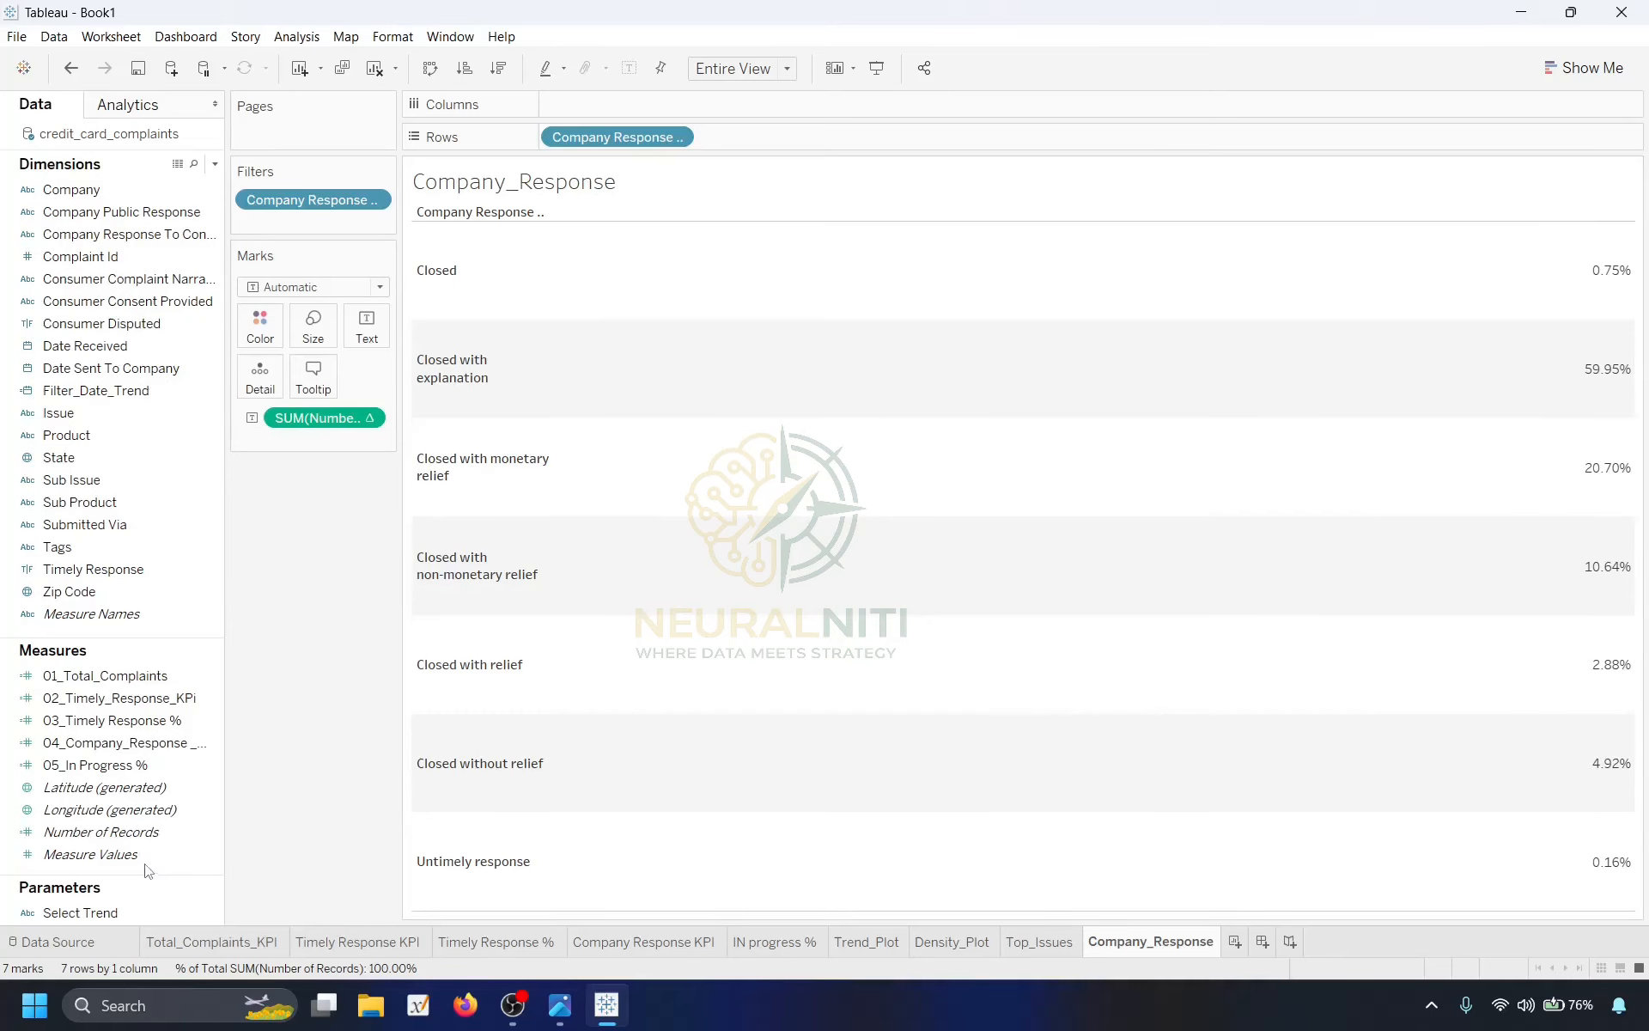
Add Number of Records as a second measure and order its column before the percent of total column.
{"action": "double_click", "coordinate": [96, 833]}
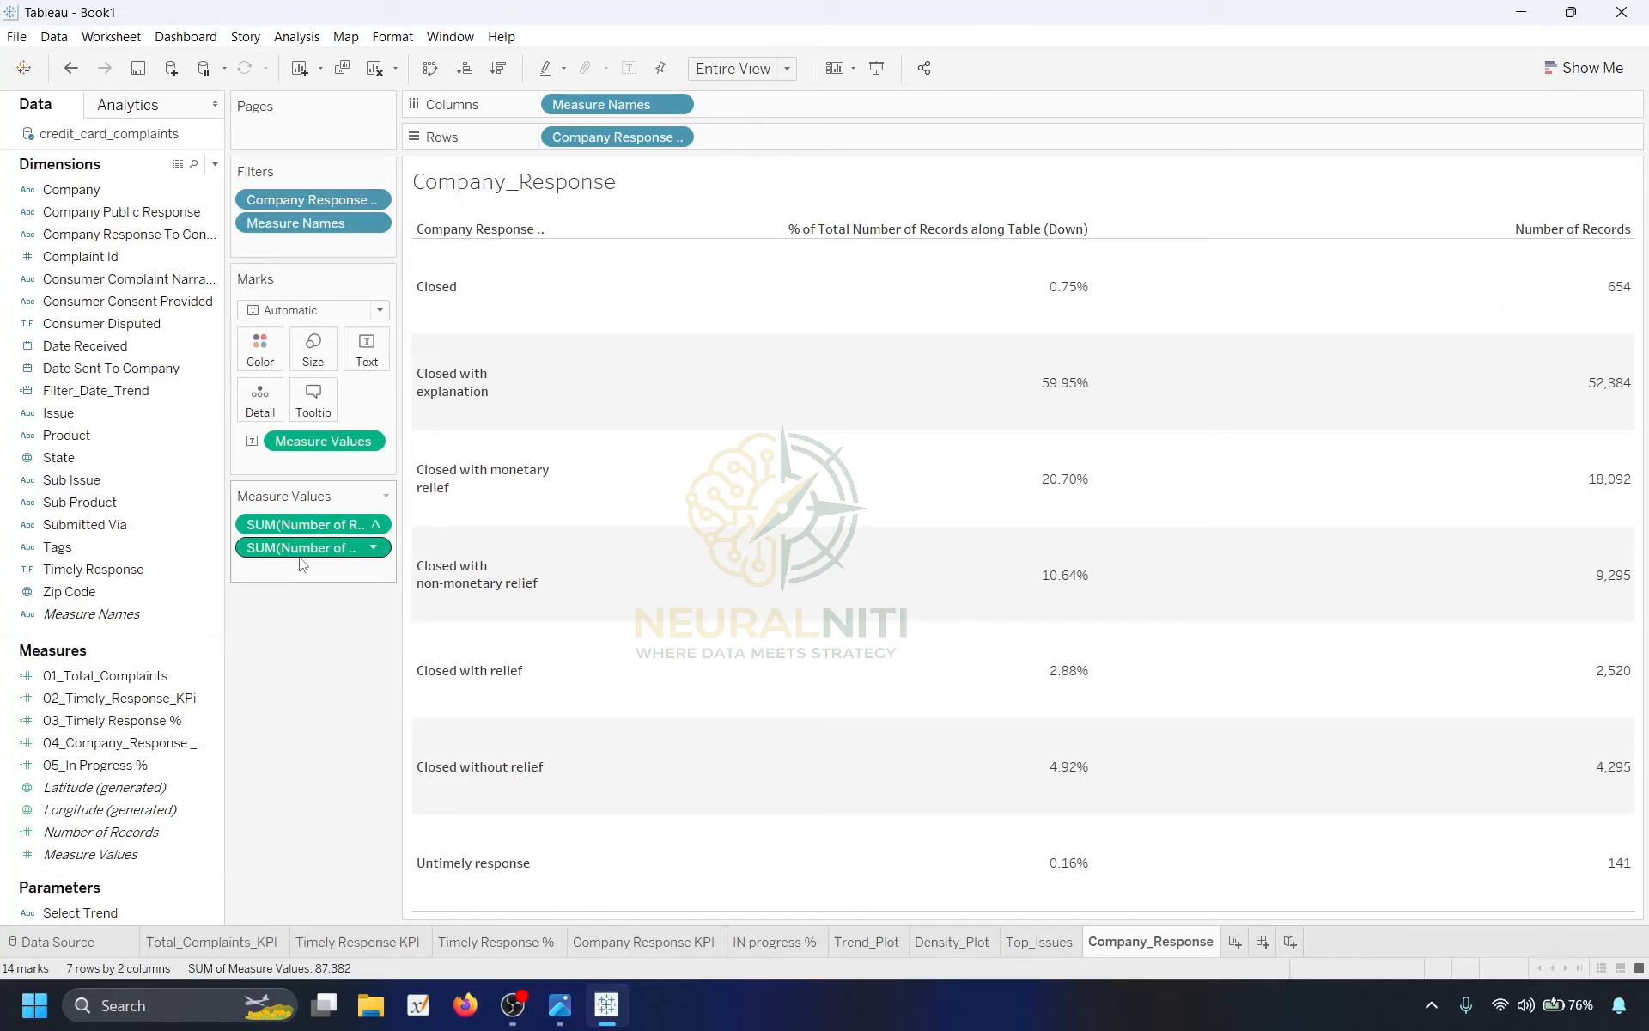
{"action": "left_click_drag", "start_coordinate": [295, 534], "coordinate": [306, 571]}
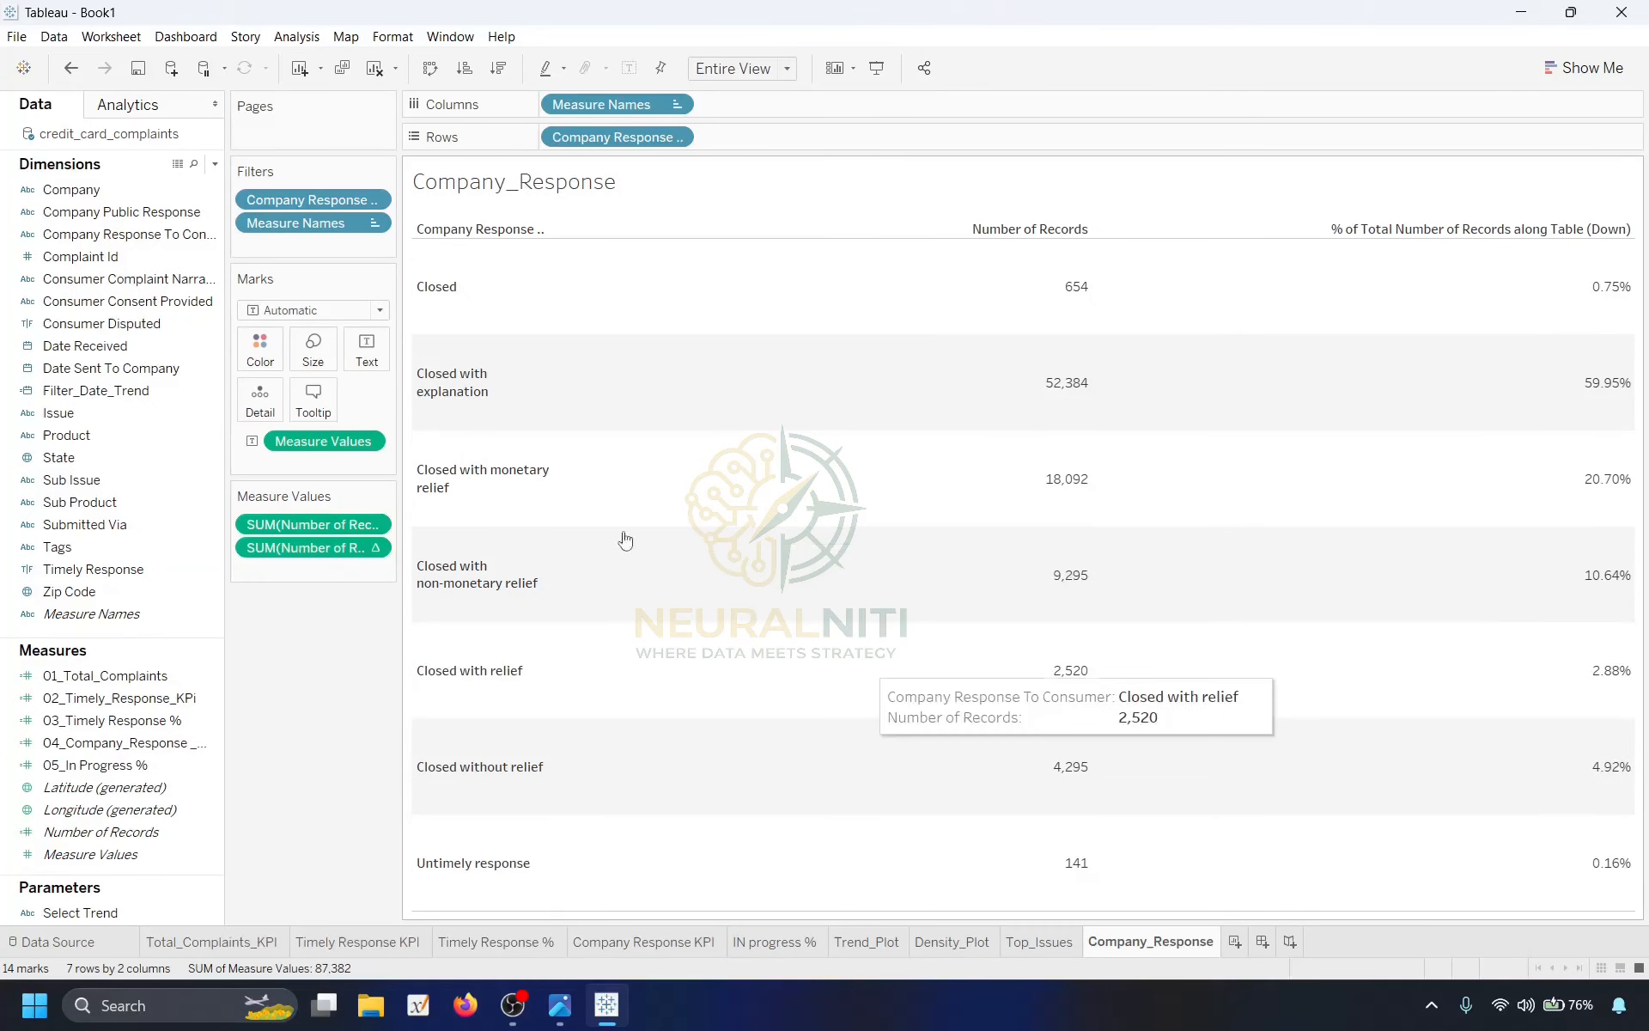
Set the response table's pane font size to 12 and its horizontal pane alignment to center.
{"action": "right_click", "coordinate": [906, 313]}
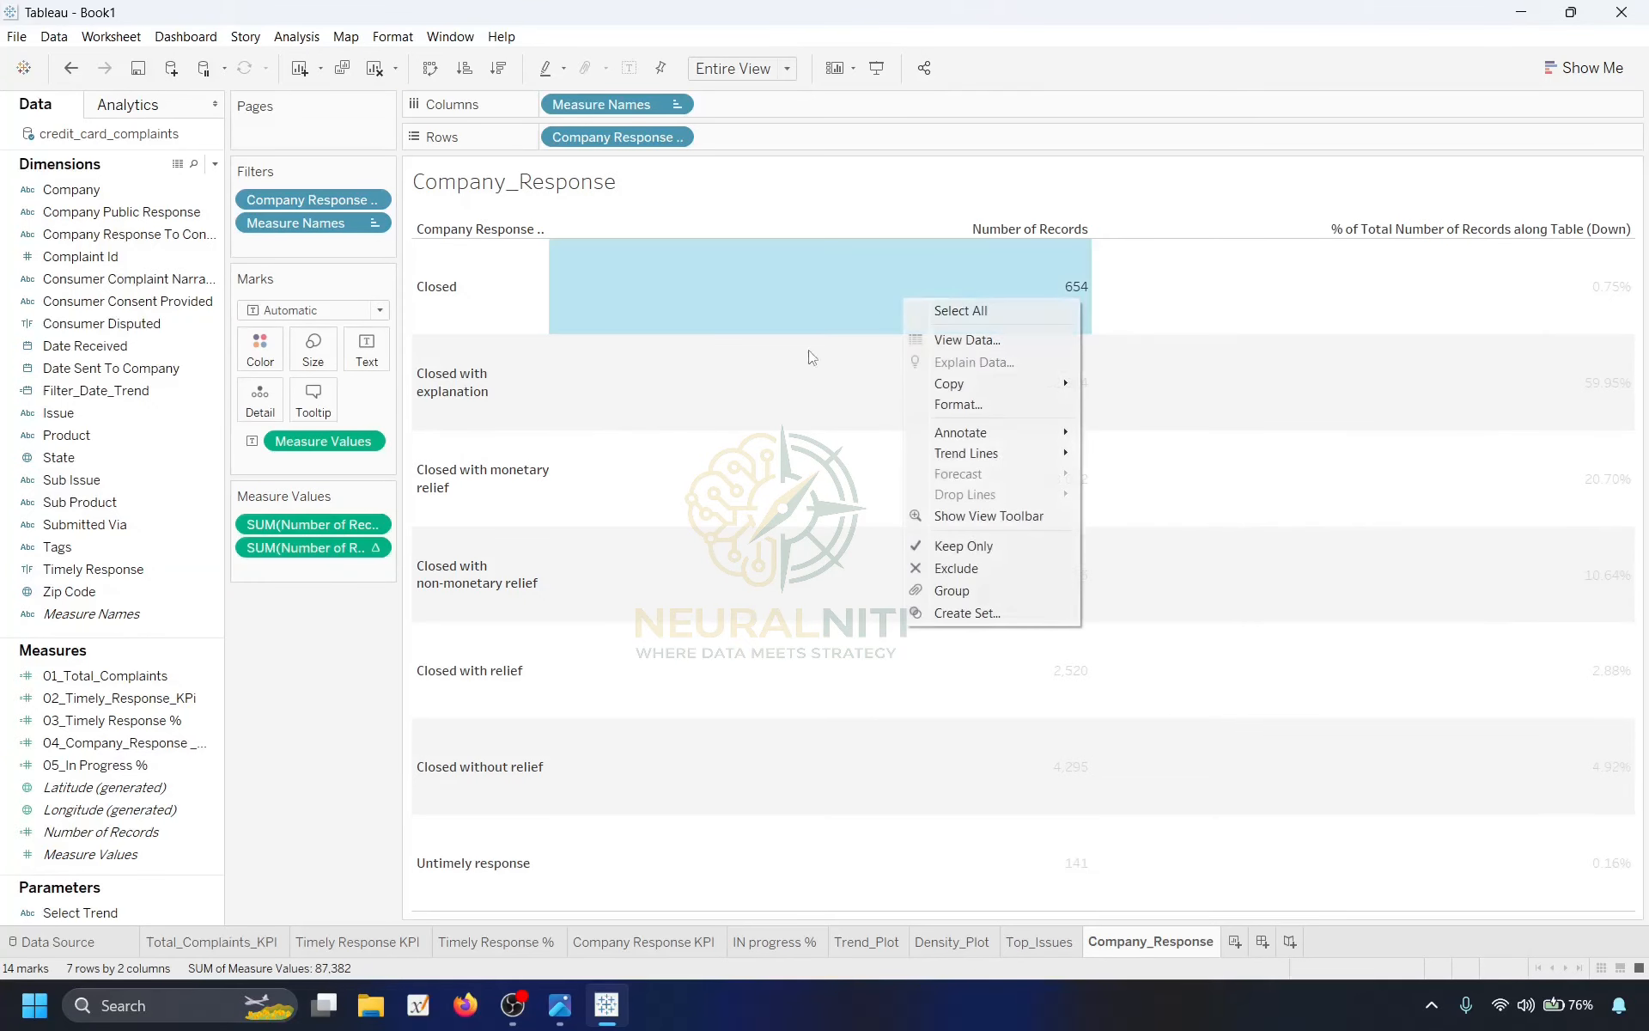
{"action": "left_click", "coordinate": [957, 407]}
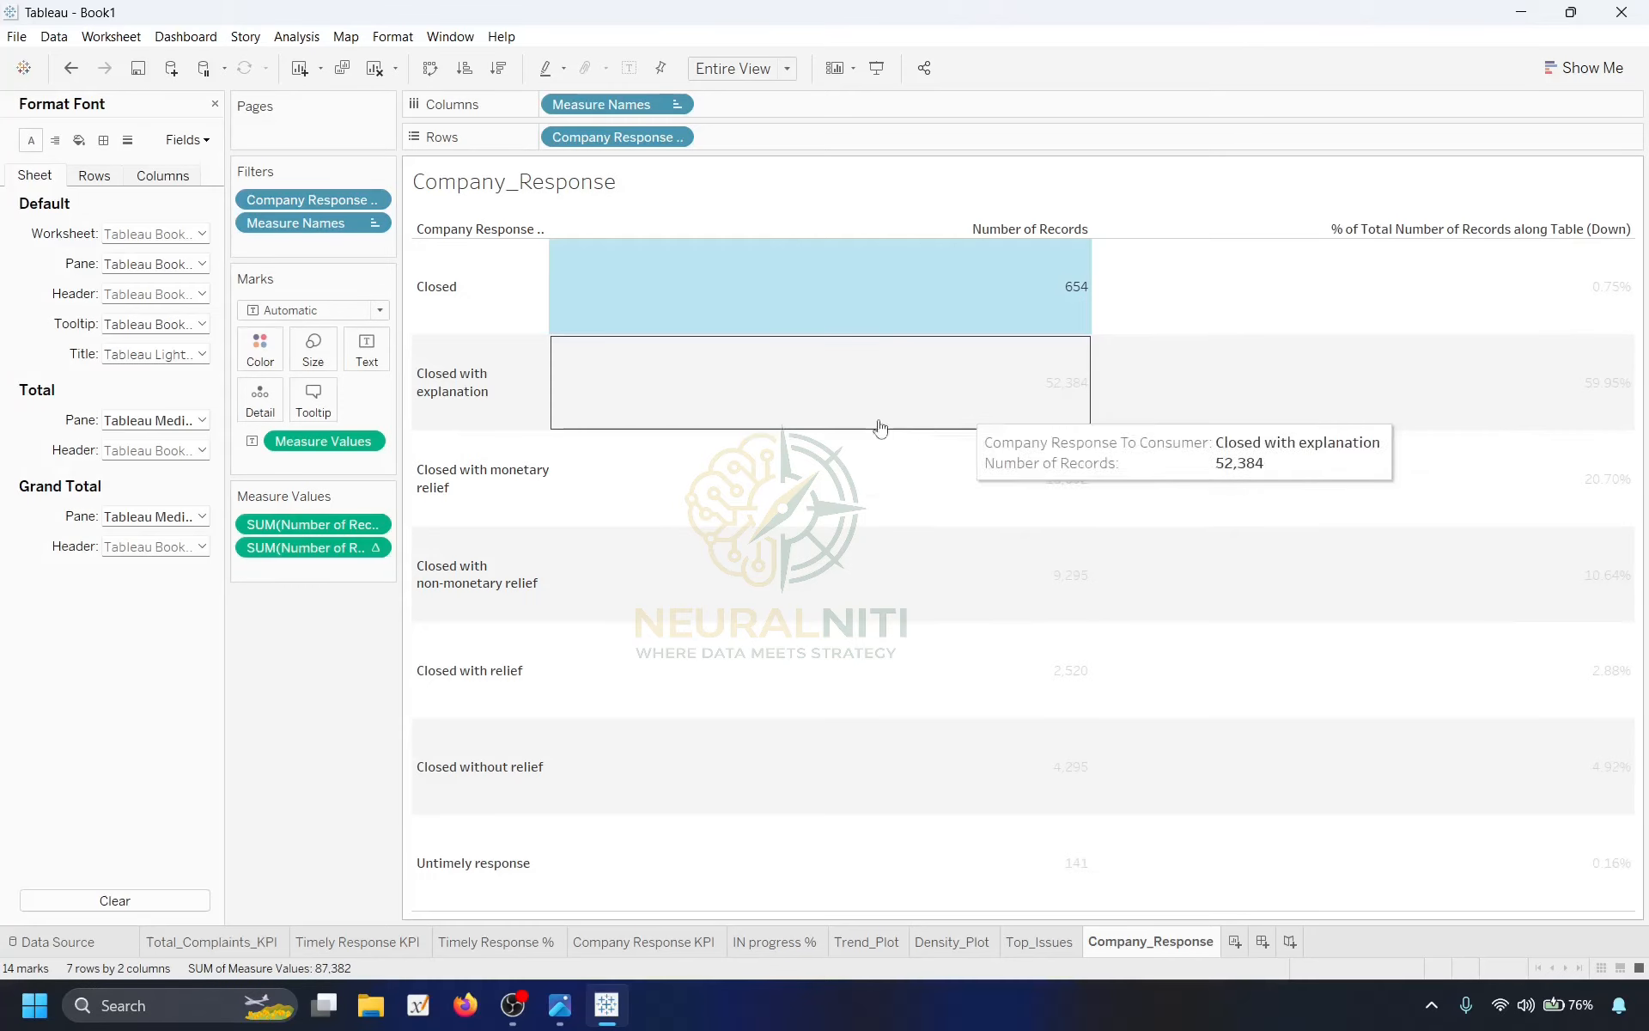
{"action": "left_click", "coordinate": [138, 264]}
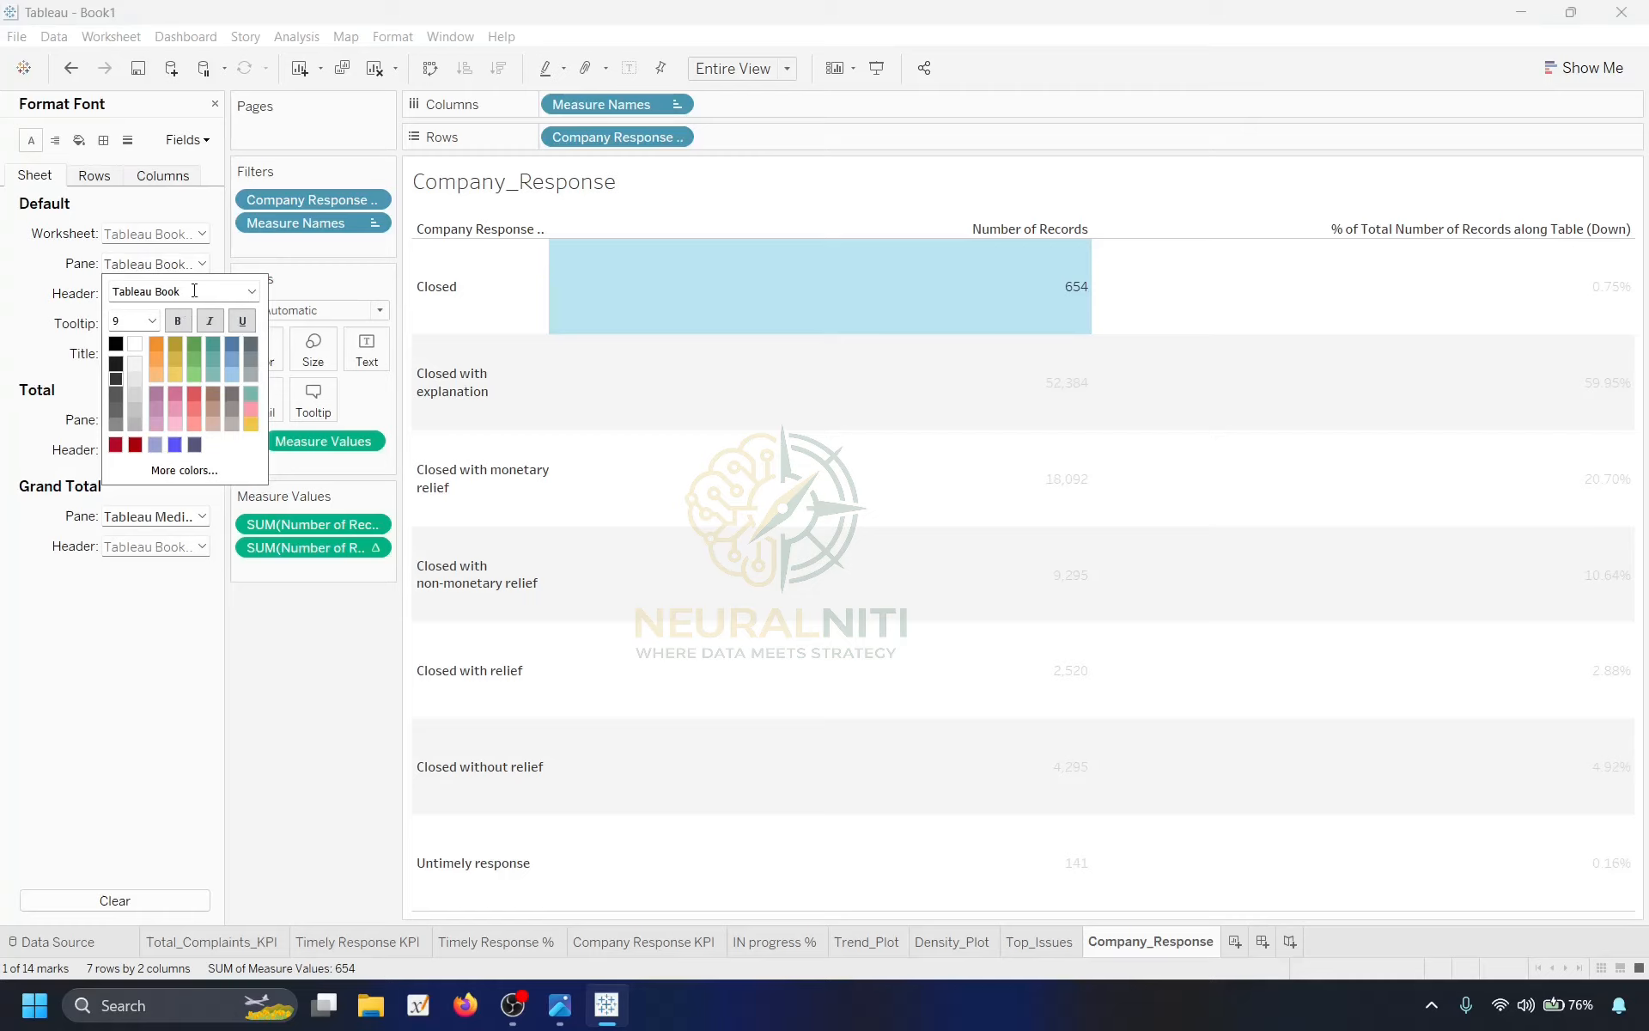
{"action": "left_click", "coordinate": [146, 322]}
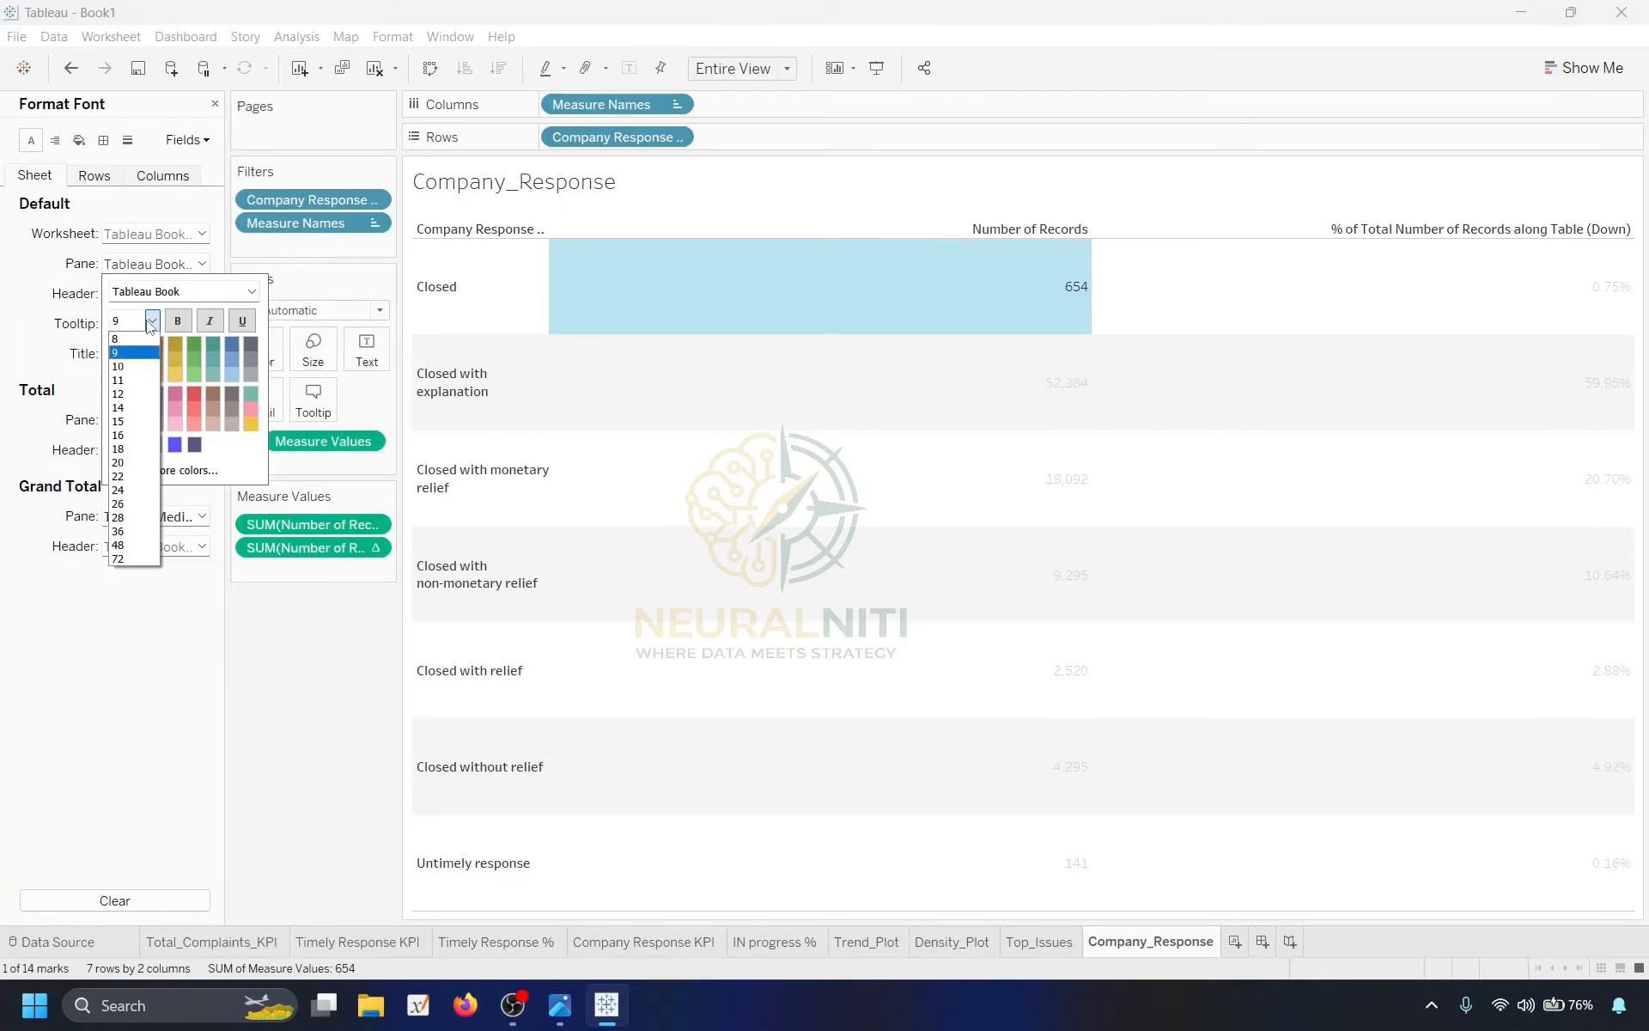
{"action": "left_click", "coordinate": [129, 395]}
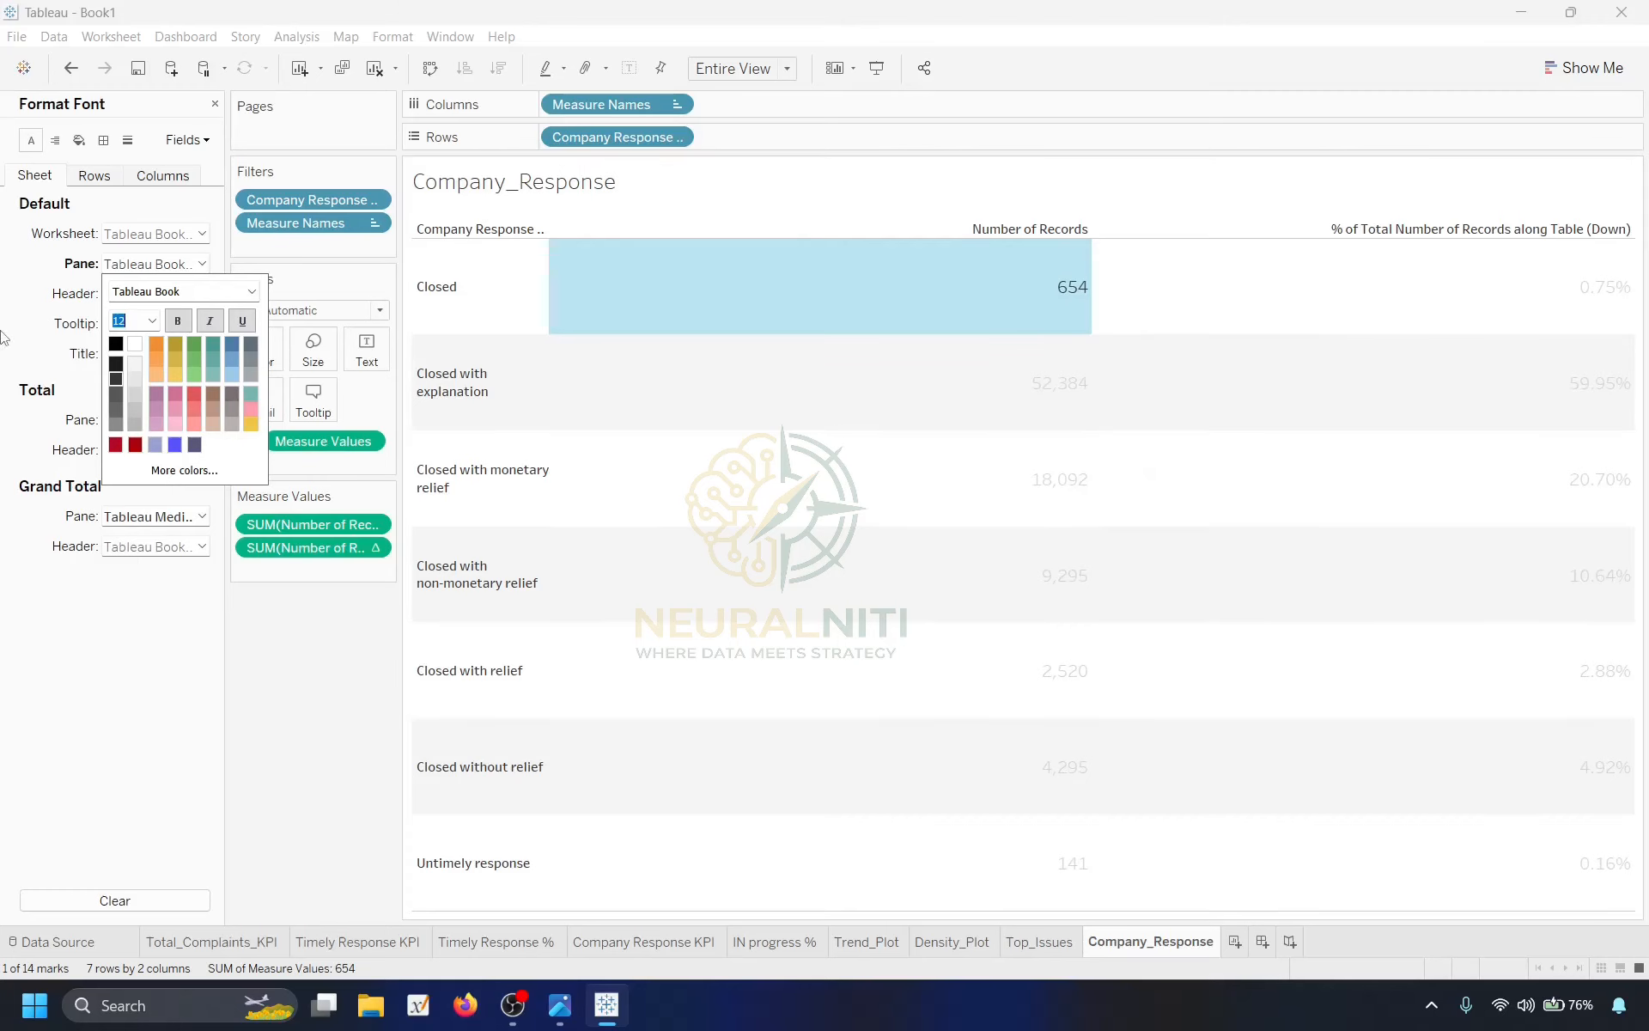
{"action": "left_click", "coordinate": [24, 427]}
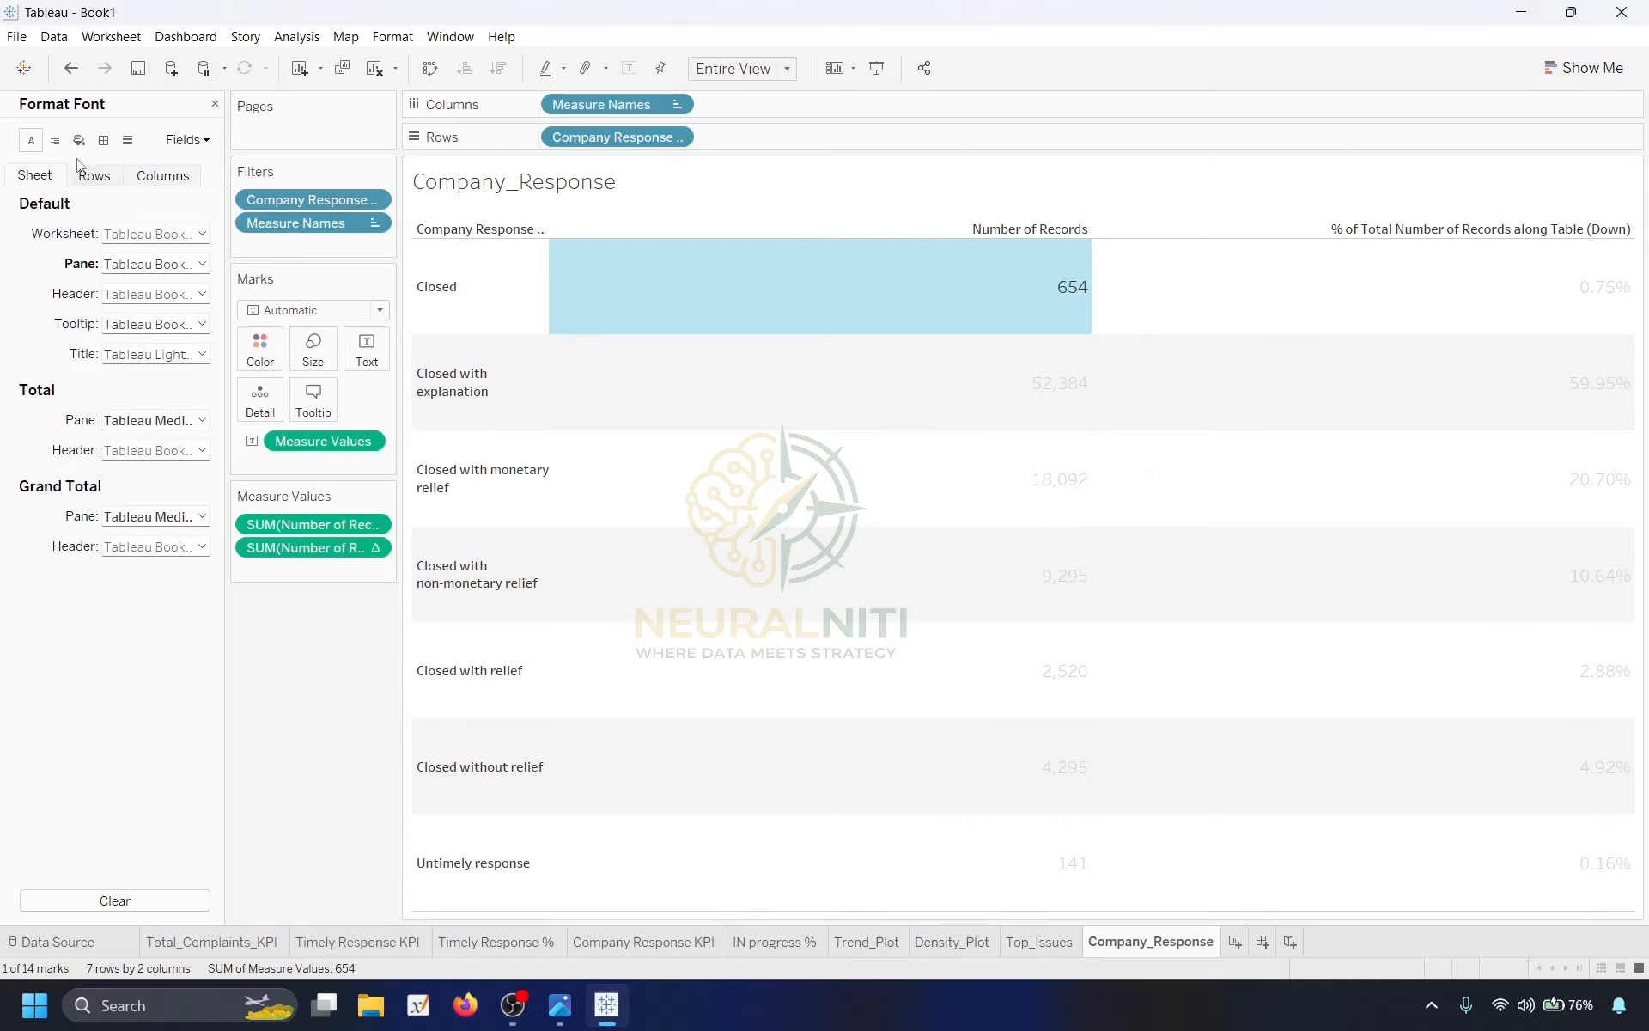
{"action": "left_click", "coordinate": [55, 141]}
{"action": "left_click", "coordinate": [143, 237]}
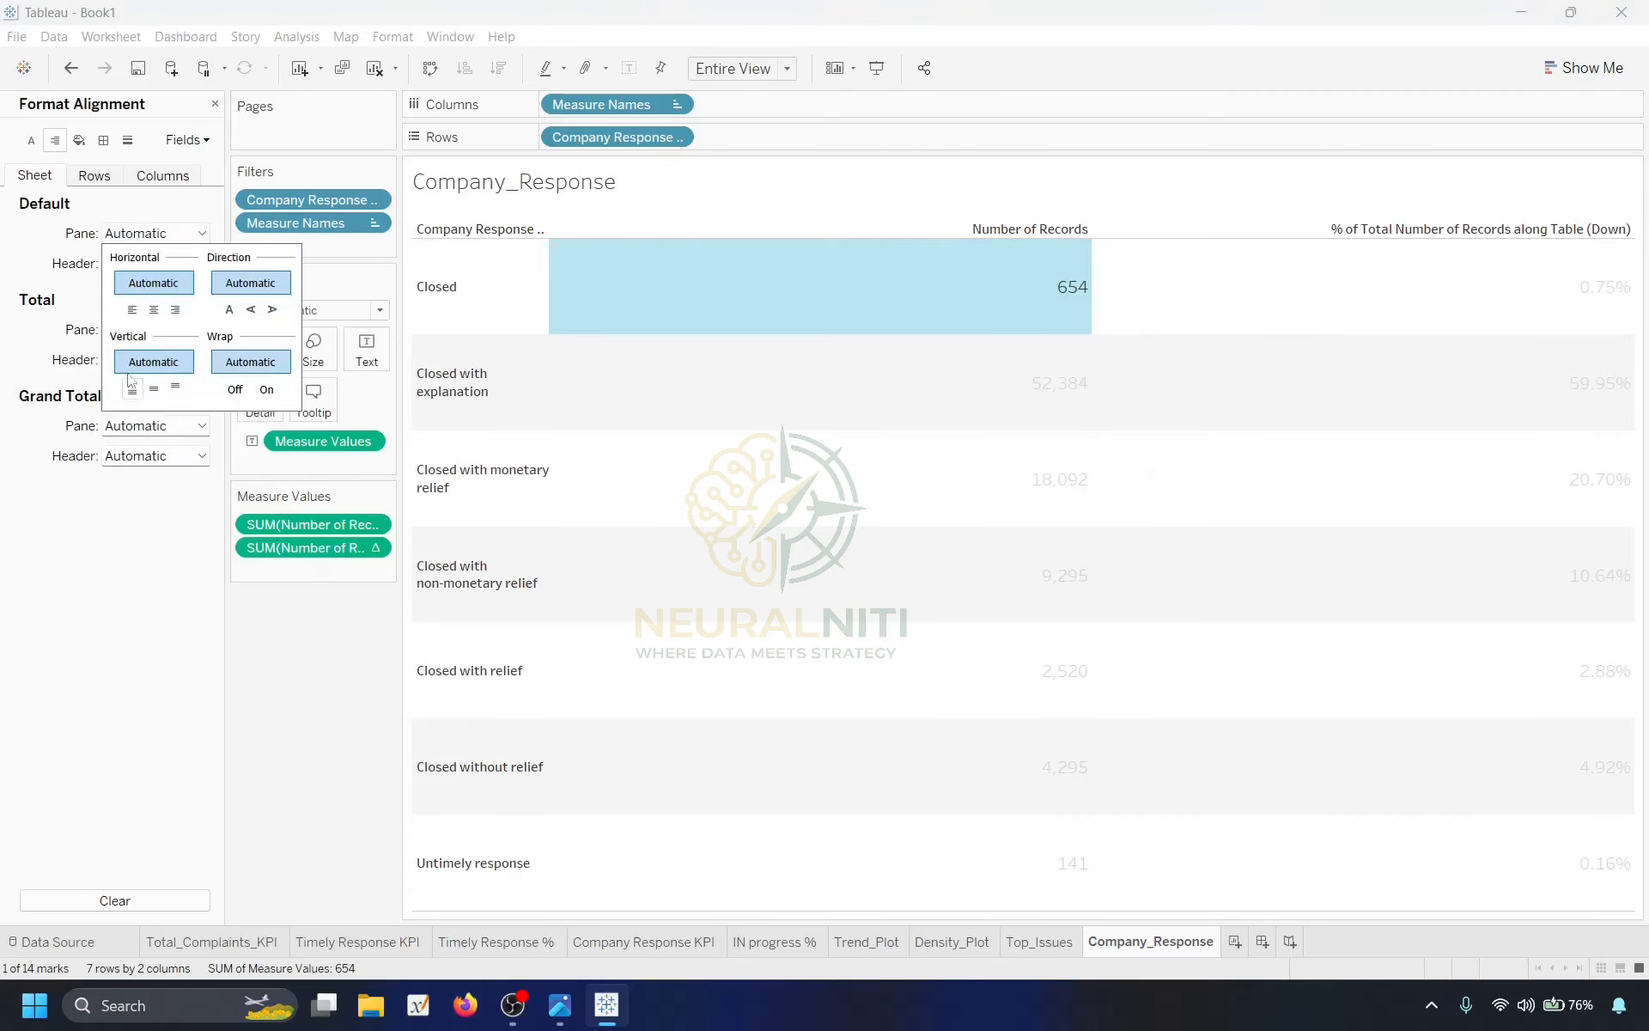
{"action": "left_click", "coordinate": [154, 310]}
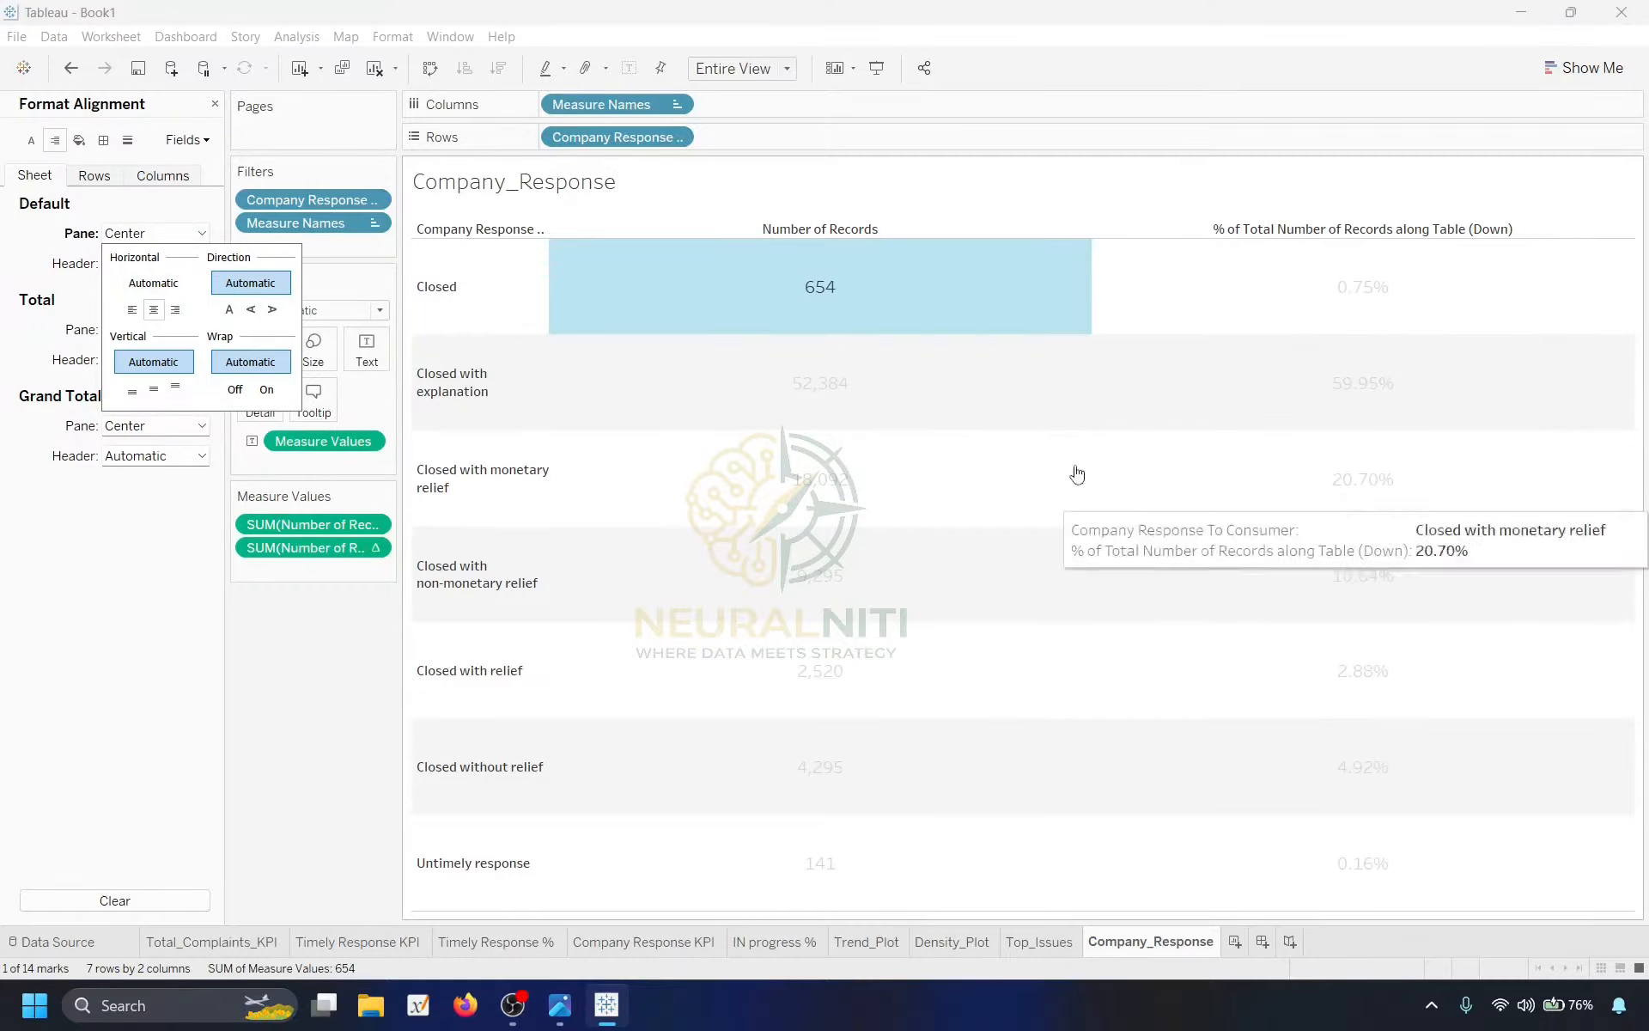
Make the response table's pane text bold at font size 11 and finish formatting.
{"action": "left_click", "coordinate": [32, 140]}
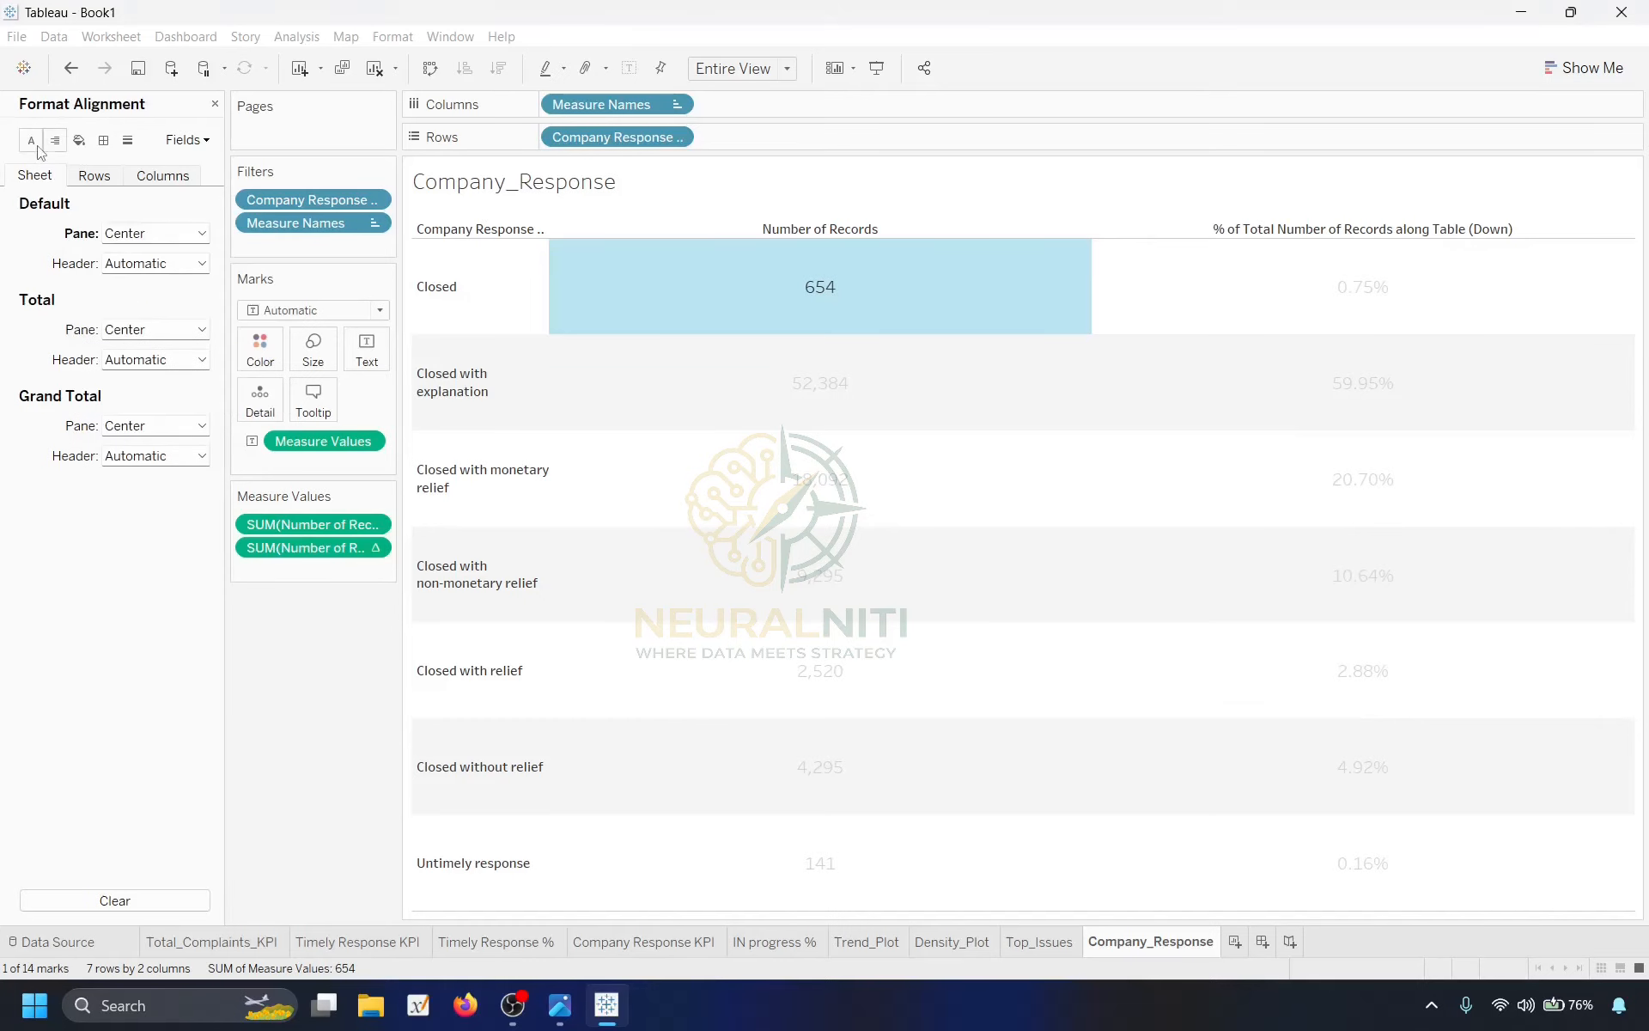
{"action": "left_click", "coordinate": [131, 263]}
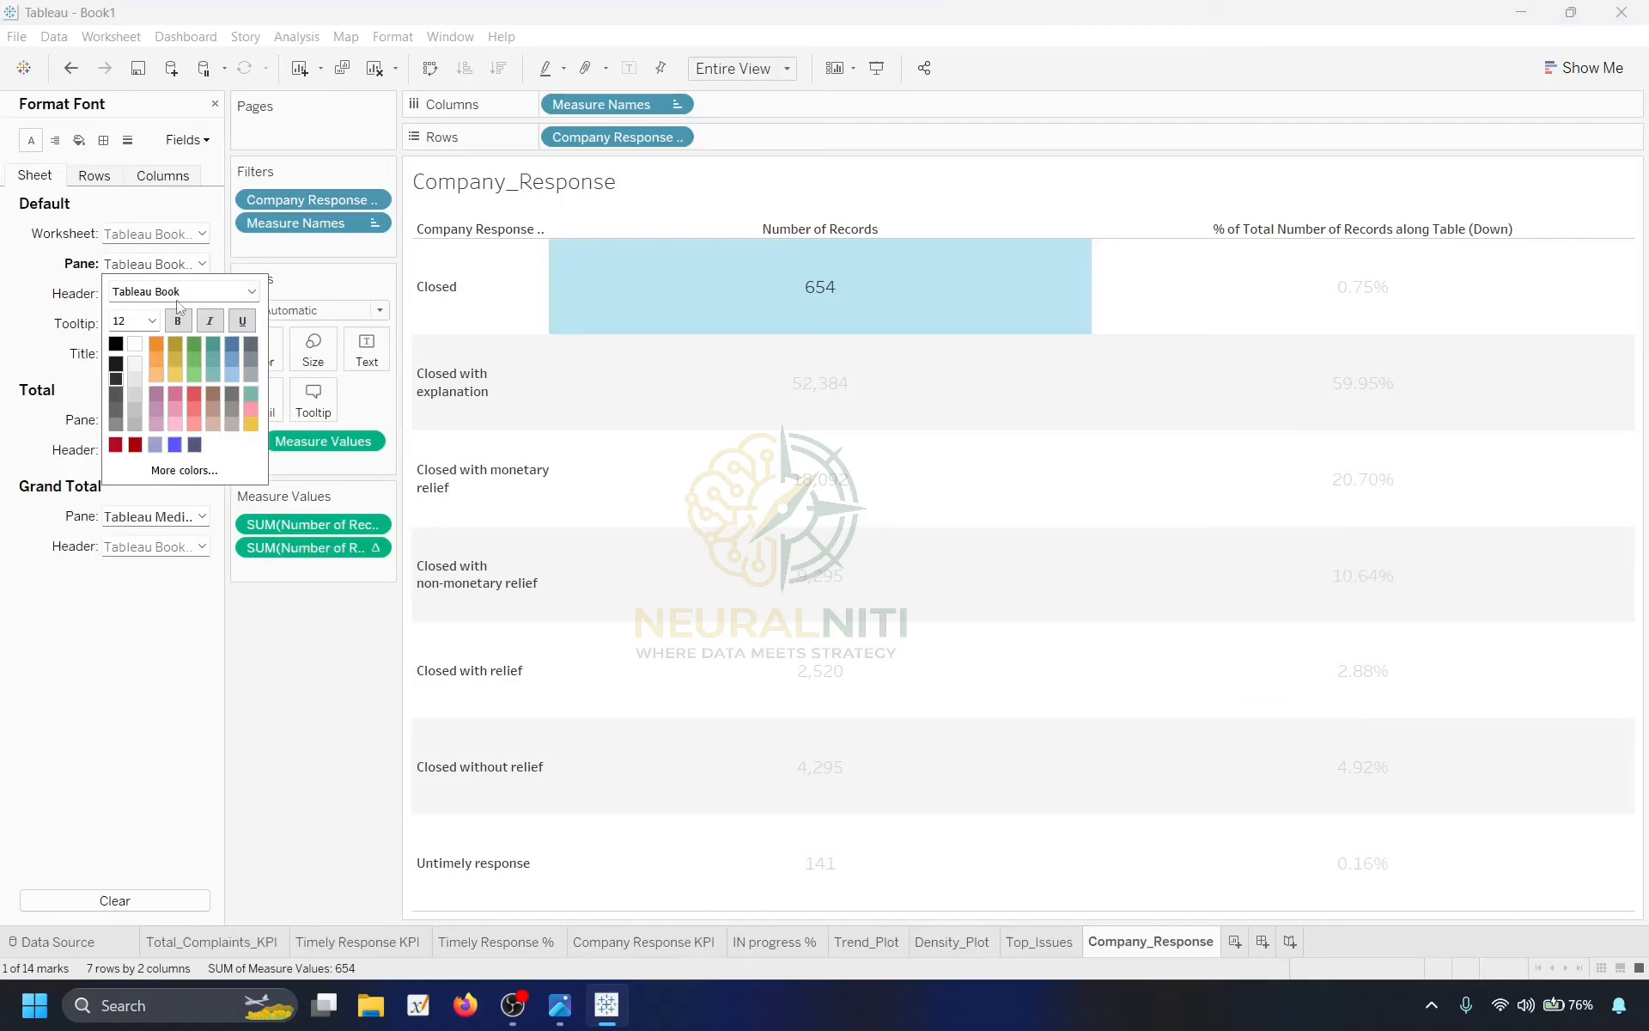
{"action": "left_click", "coordinate": [185, 323]}
{"action": "left_click", "coordinate": [196, 692]}
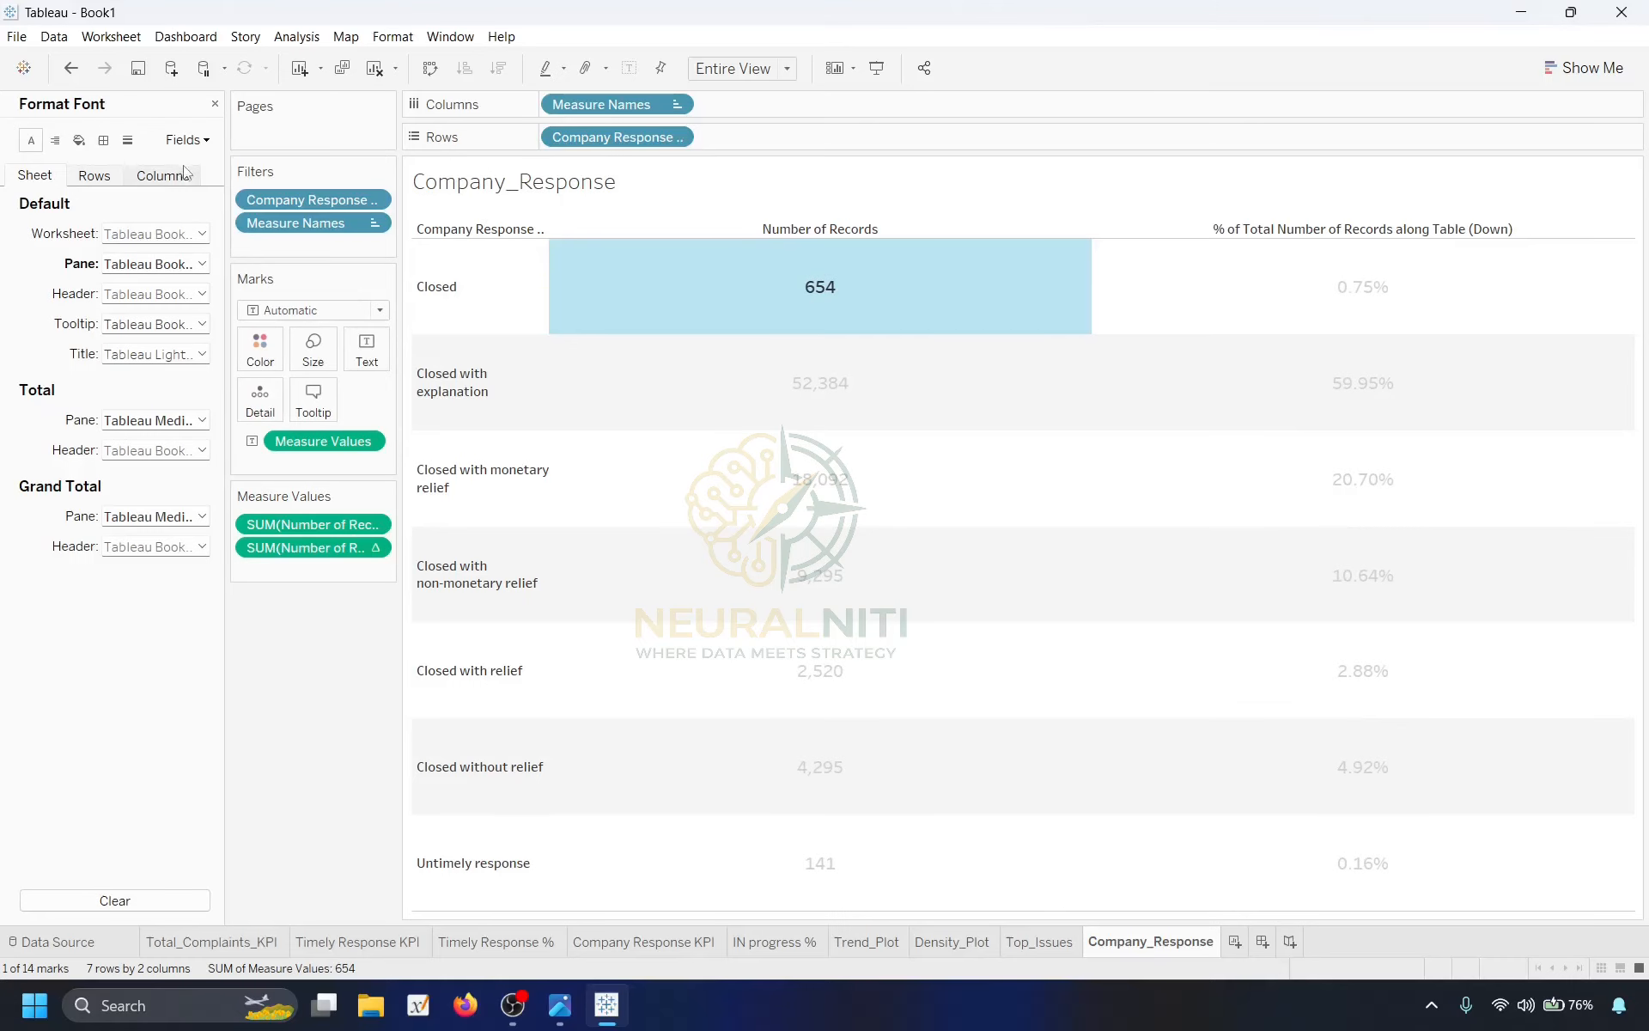
{"action": "left_click", "coordinate": [122, 270]}
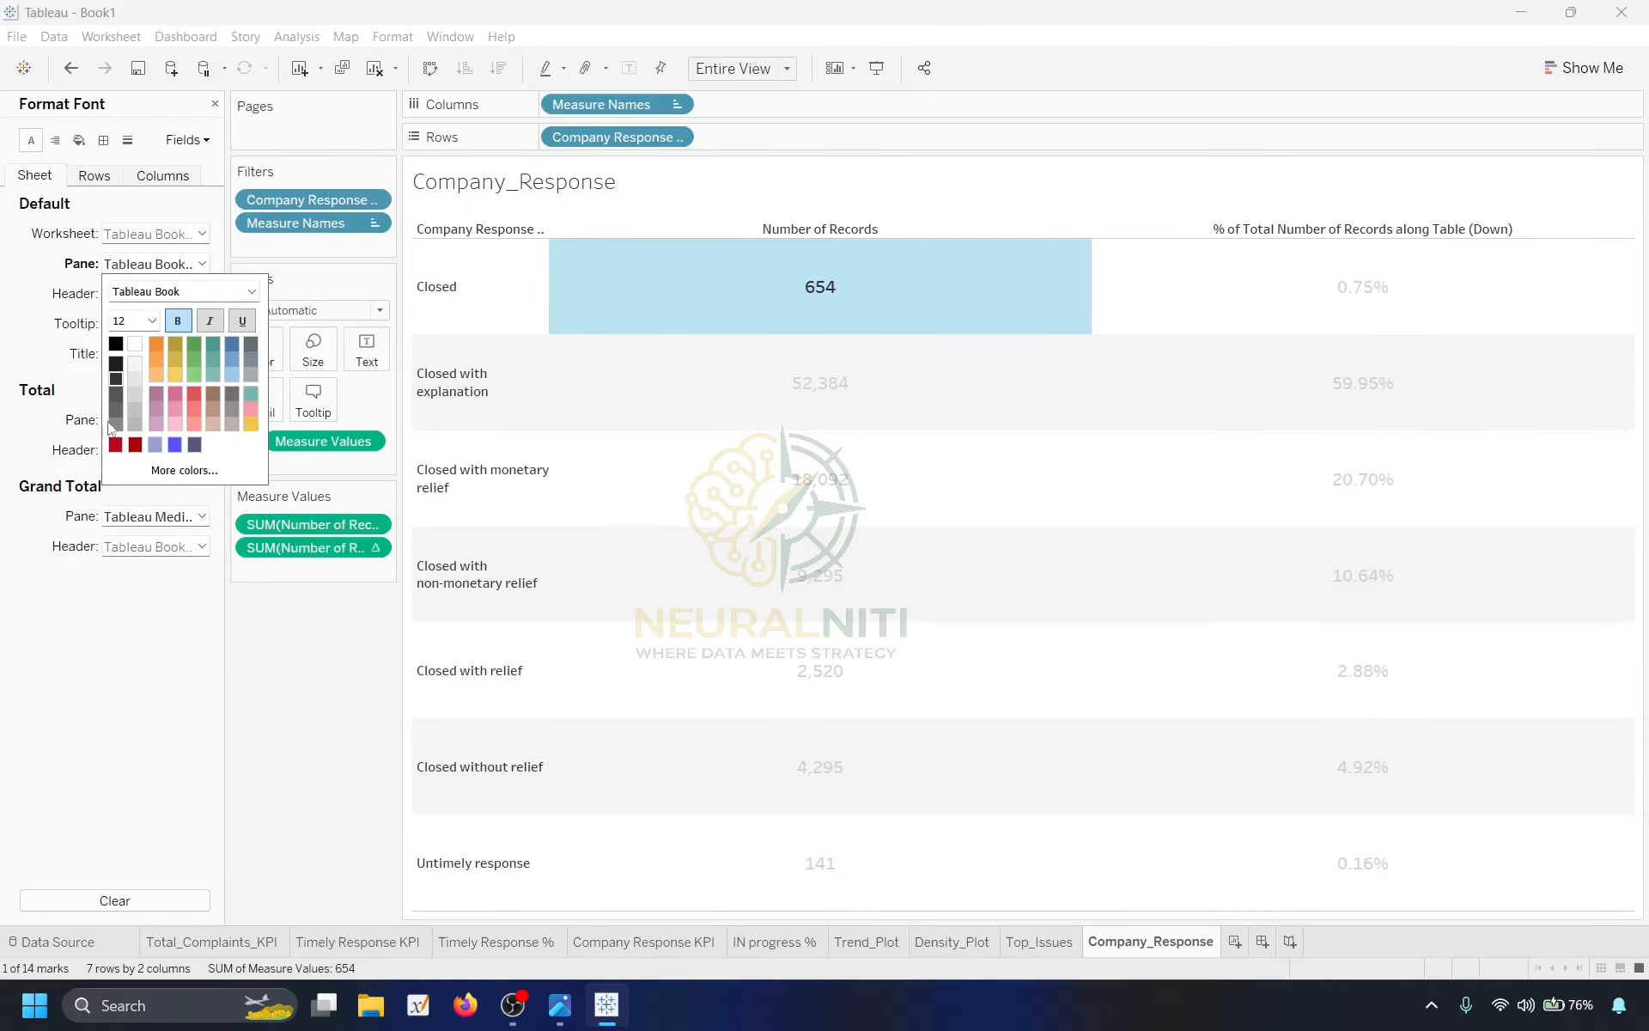
{"action": "left_click", "coordinate": [152, 323]}
{"action": "left_click", "coordinate": [129, 381]}
{"action": "left_click", "coordinate": [310, 646]}
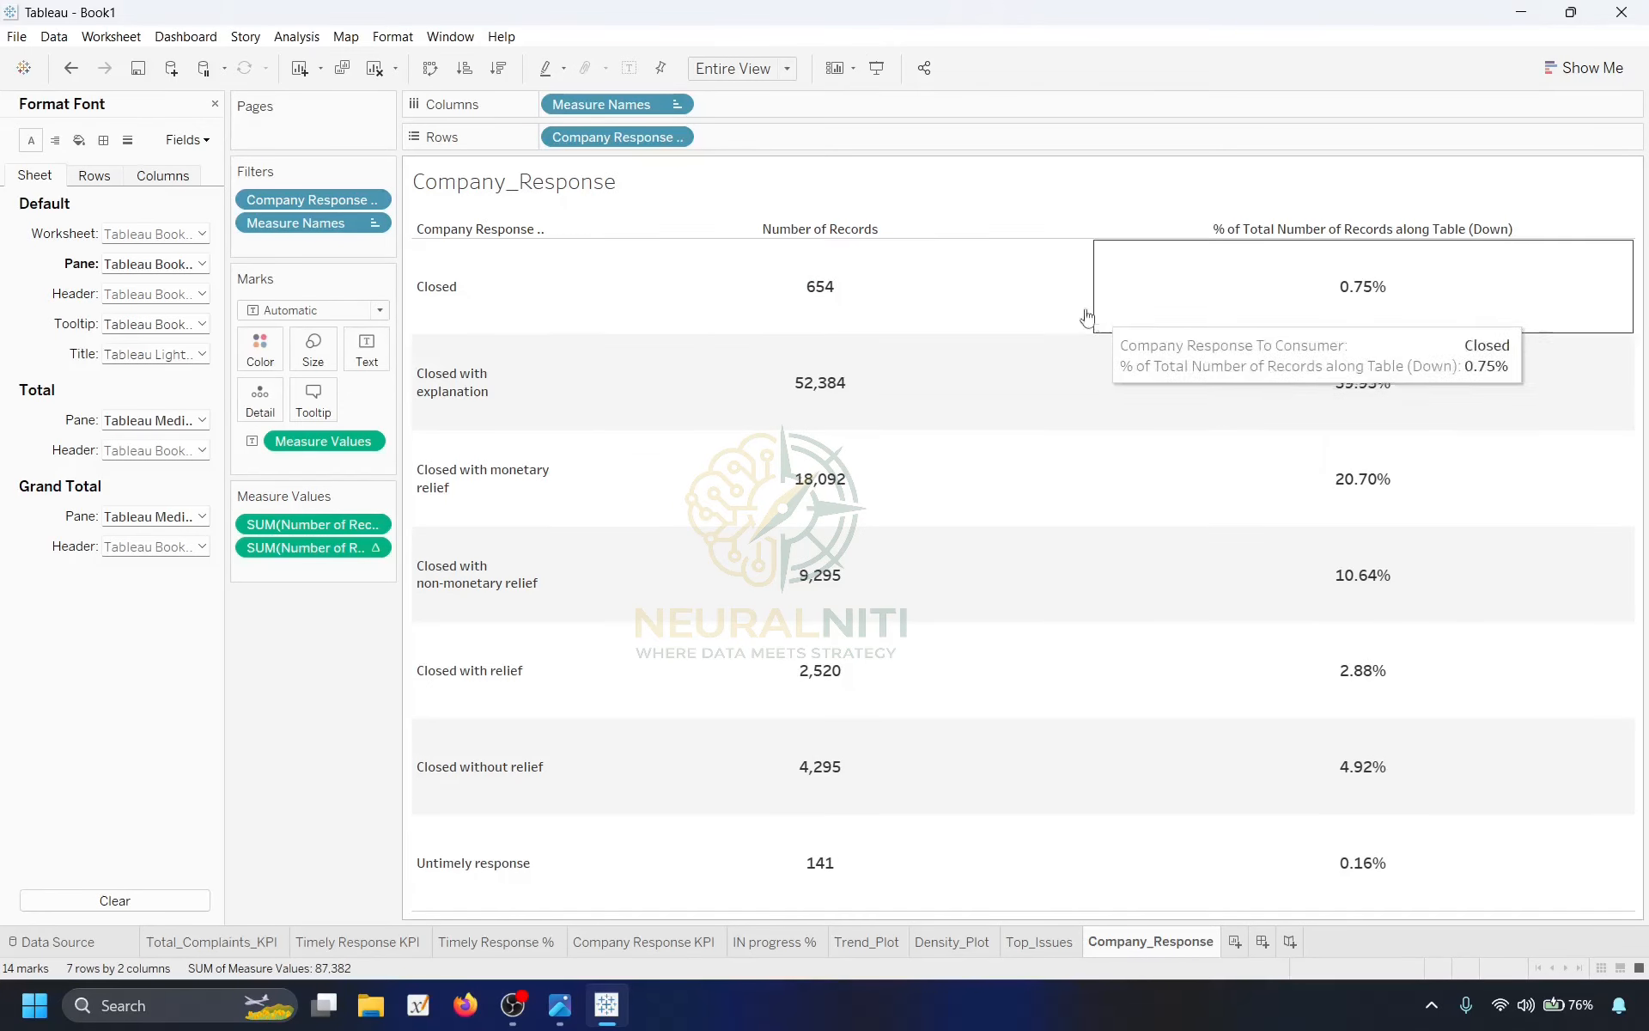
{"action": "left_click", "coordinate": [215, 103]}
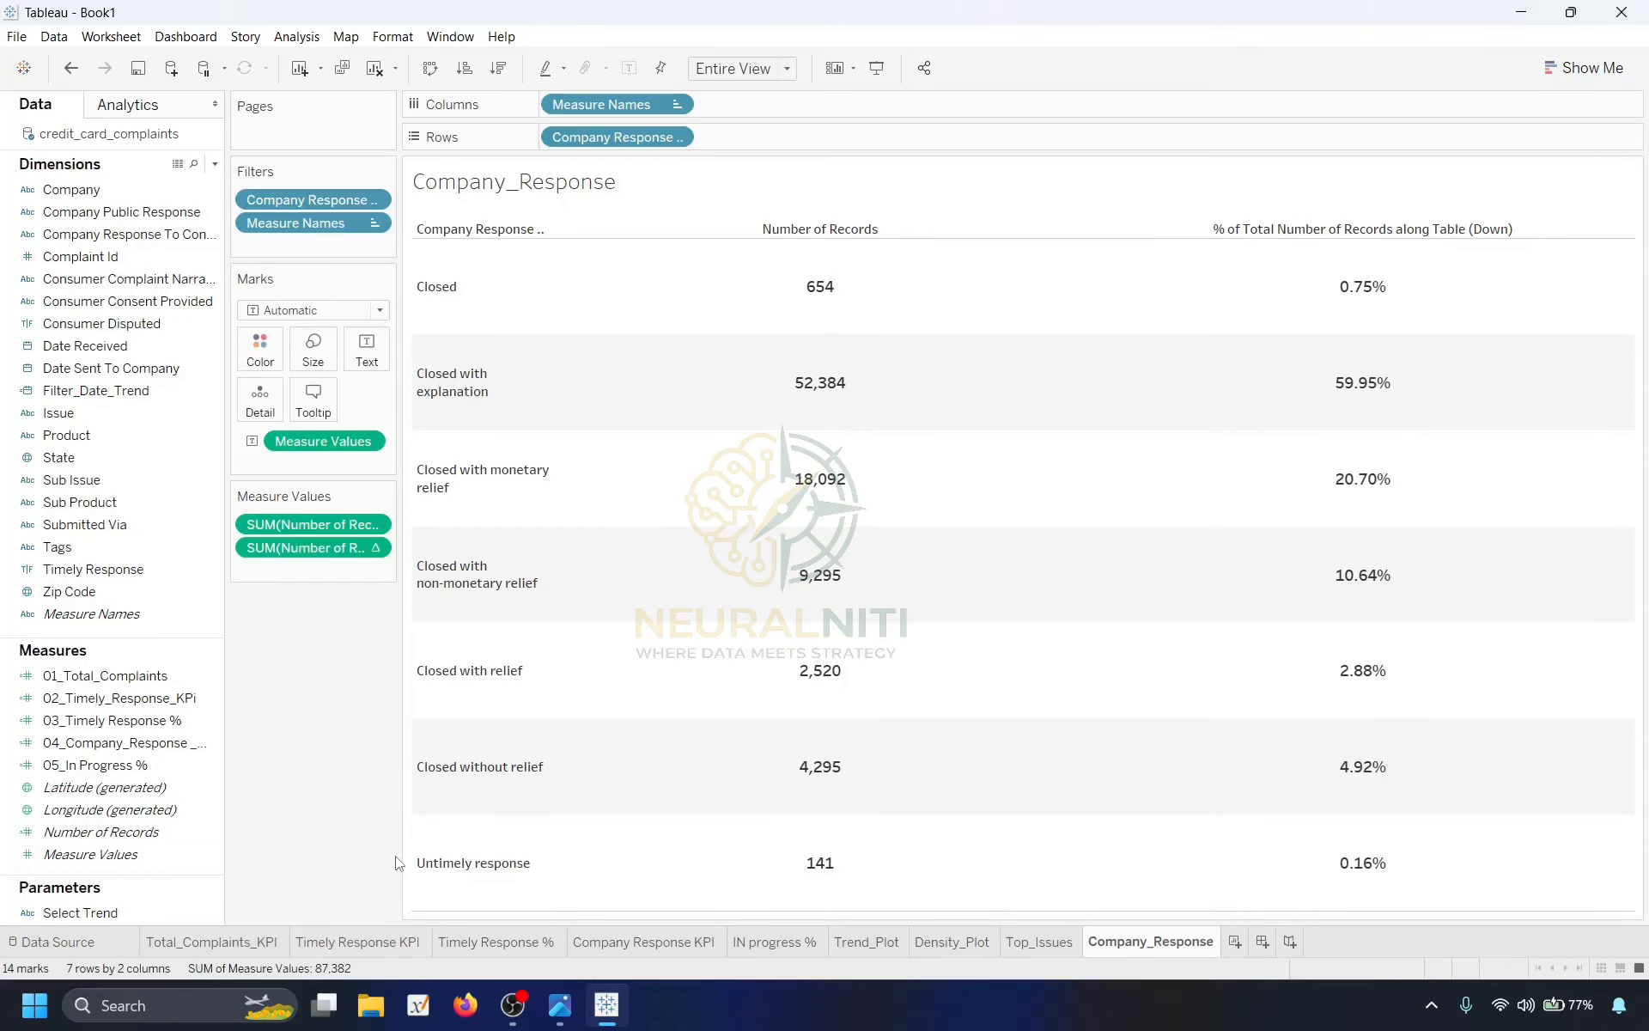
Check the reference dashboard image and add a new worksheet named Daily_Complaints.
{"action": "left_click", "coordinate": [559, 1005]}
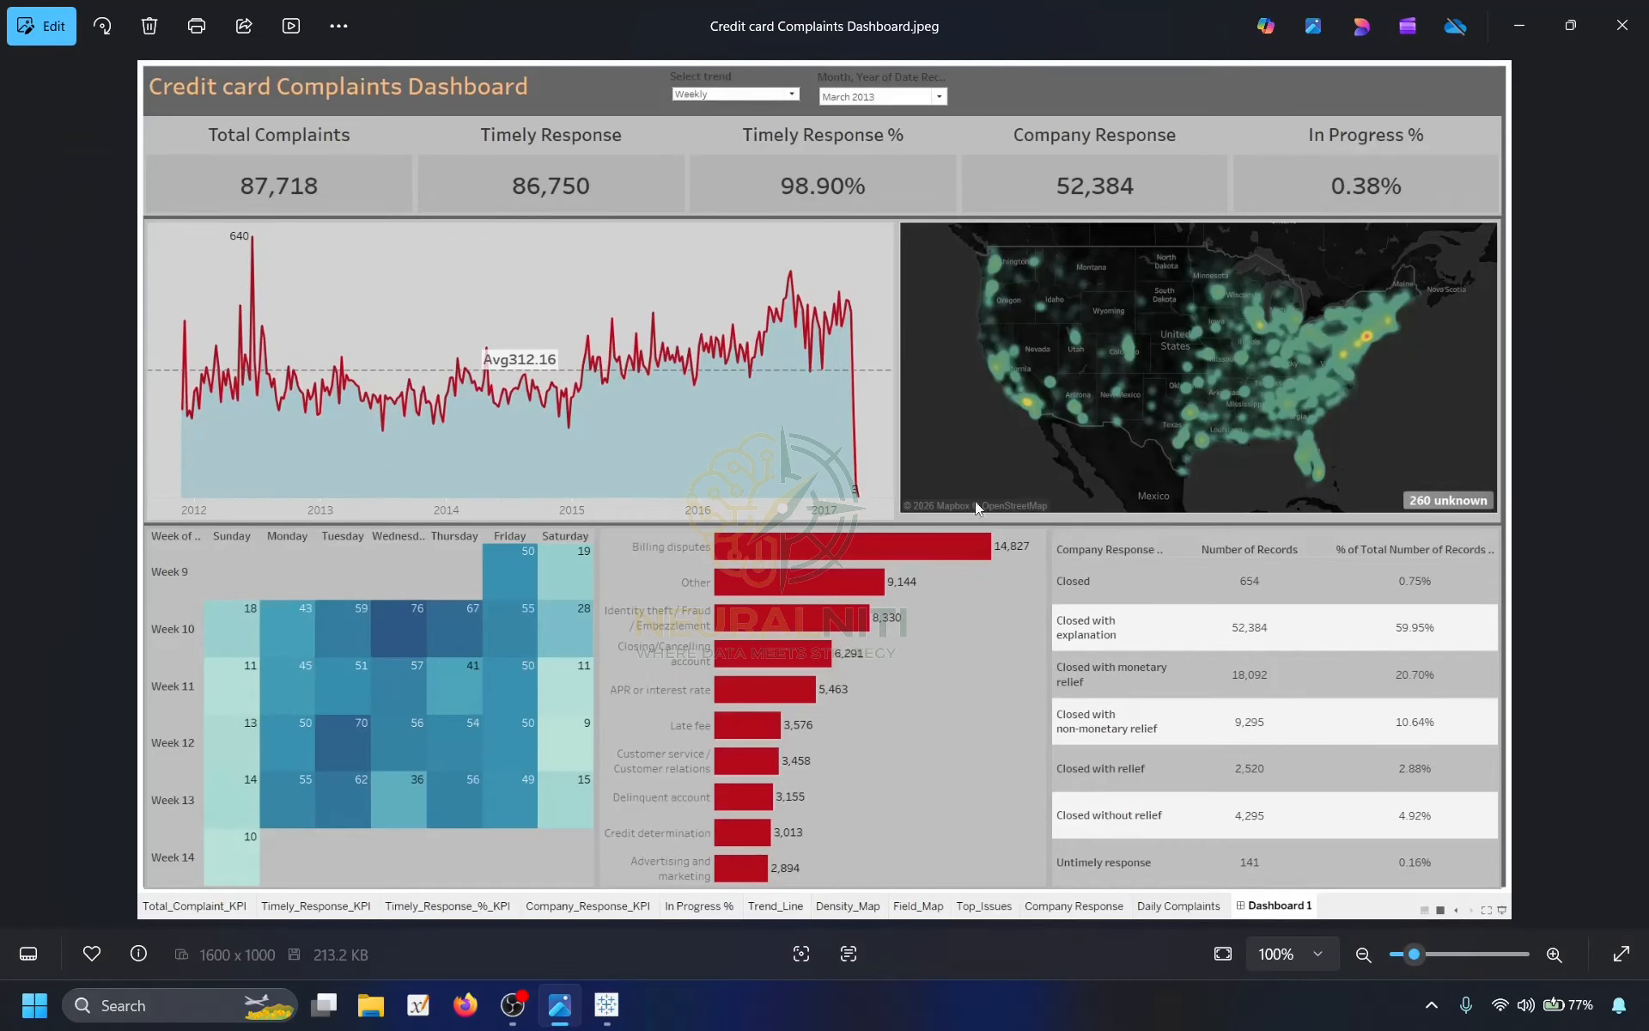
{"action": "left_click", "coordinate": [1519, 25]}
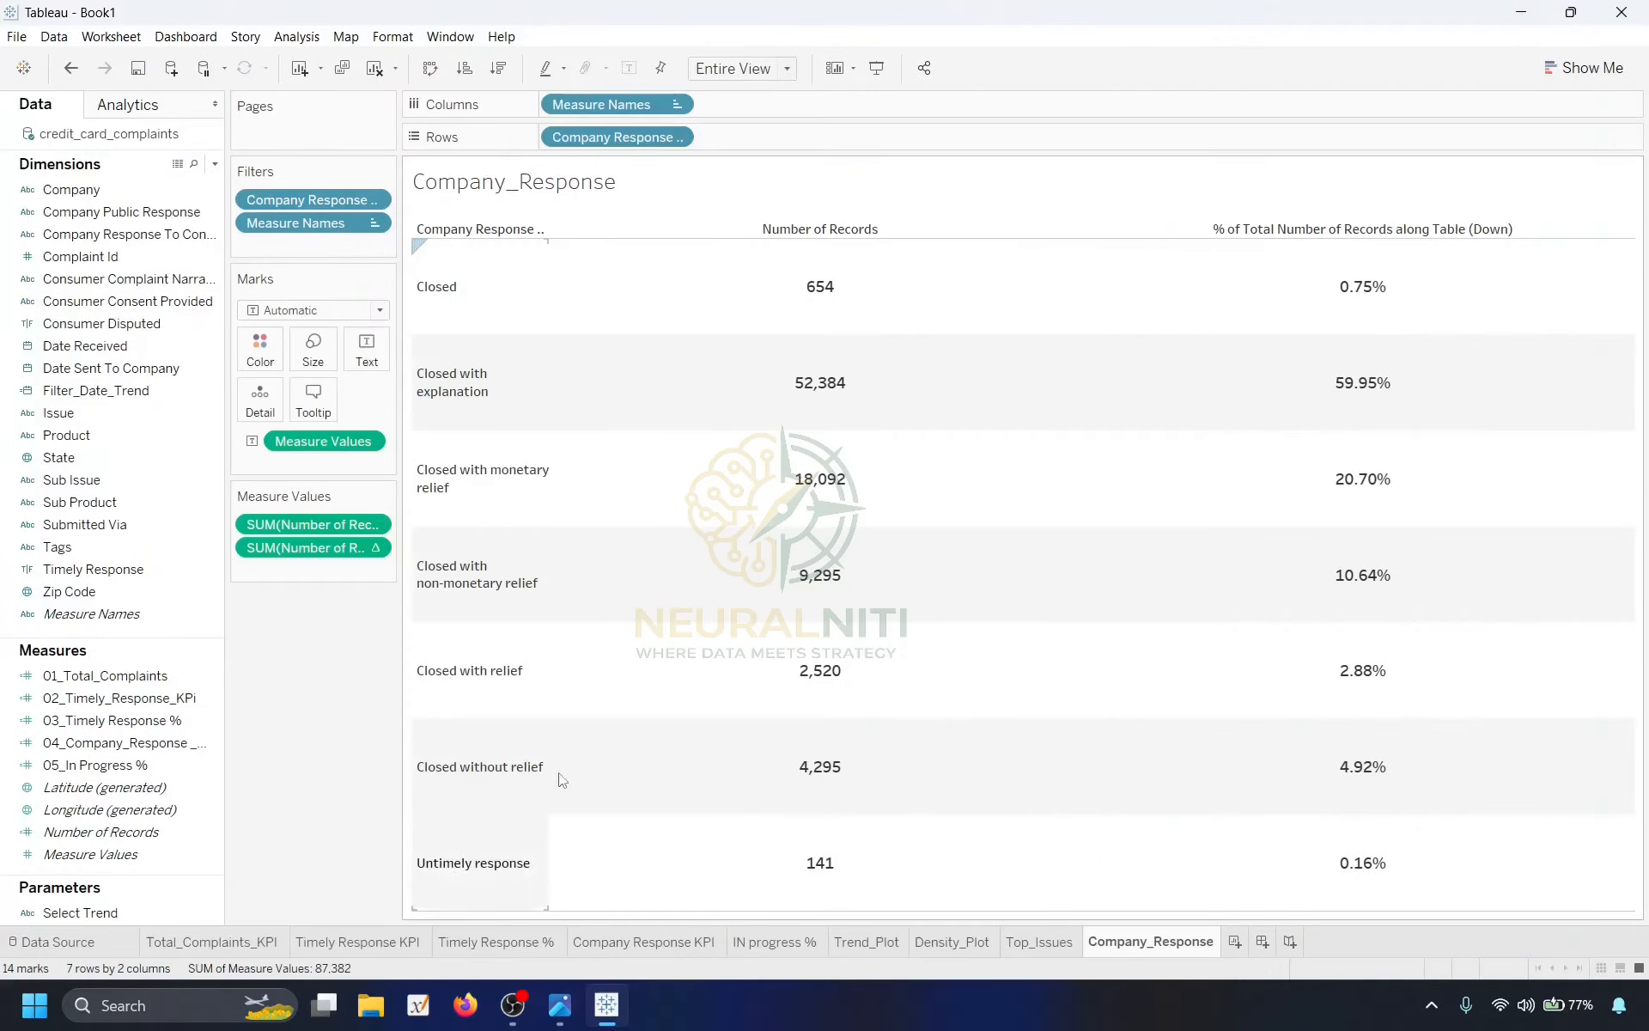
{"action": "left_click", "coordinate": [1234, 942]}
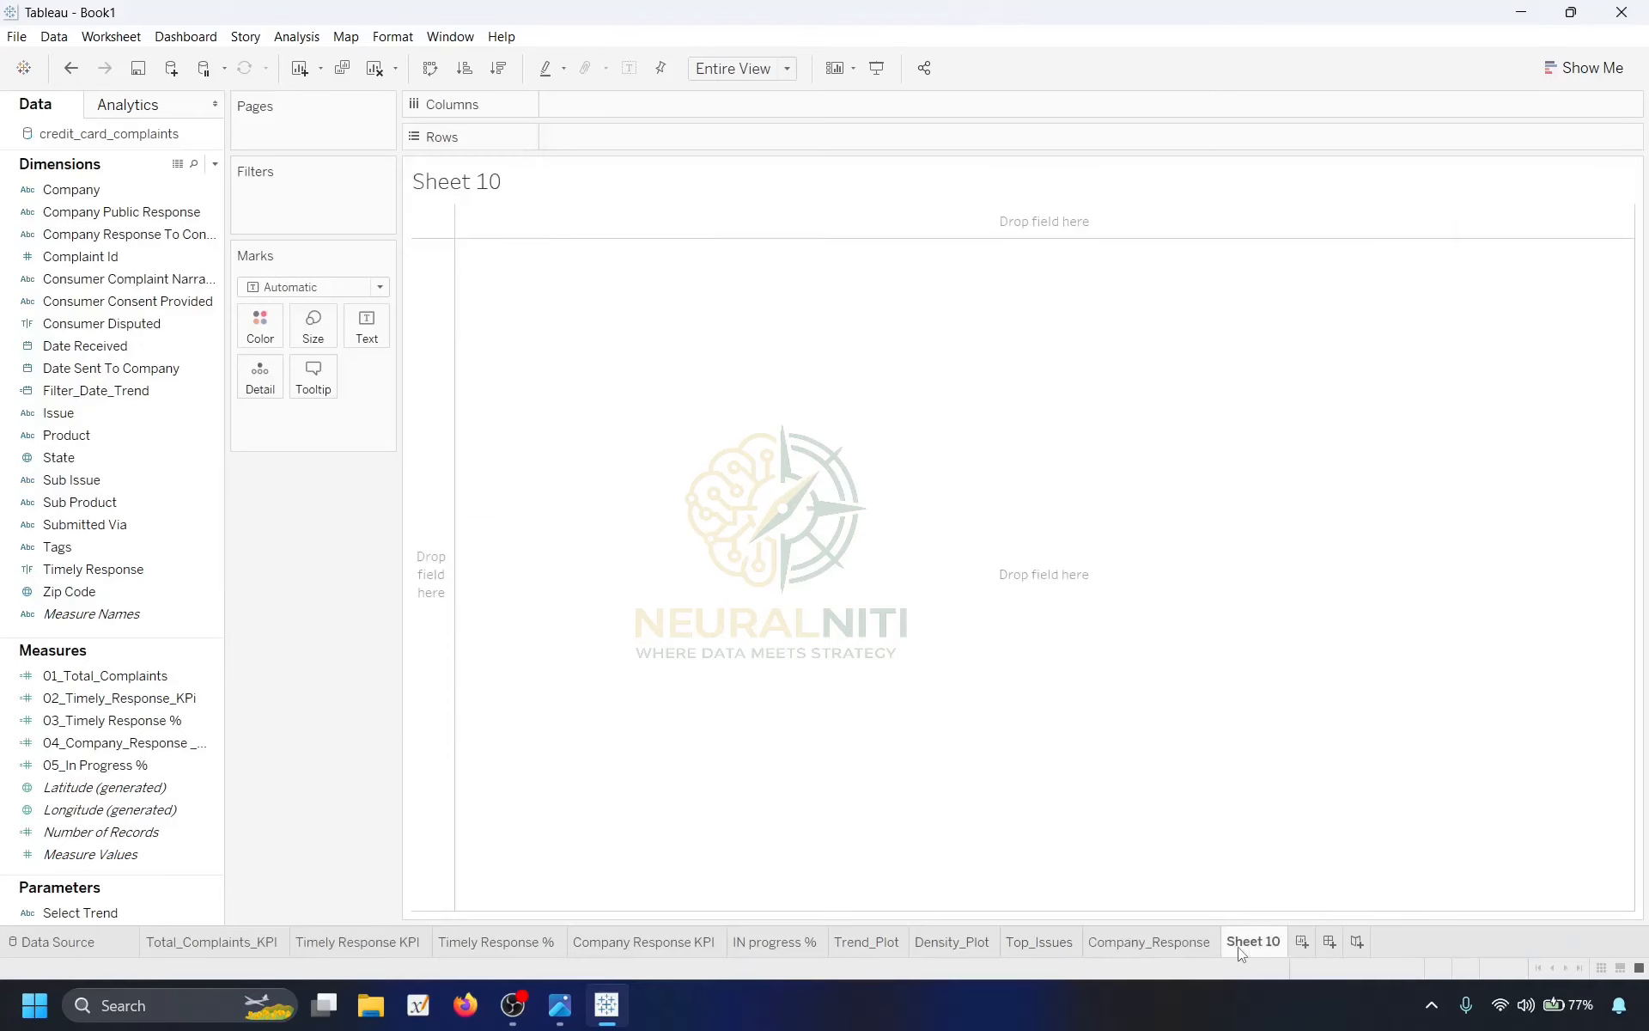
{"action": "right_click", "coordinate": [1254, 945]}
{"action": "left_click", "coordinate": [1289, 707]}
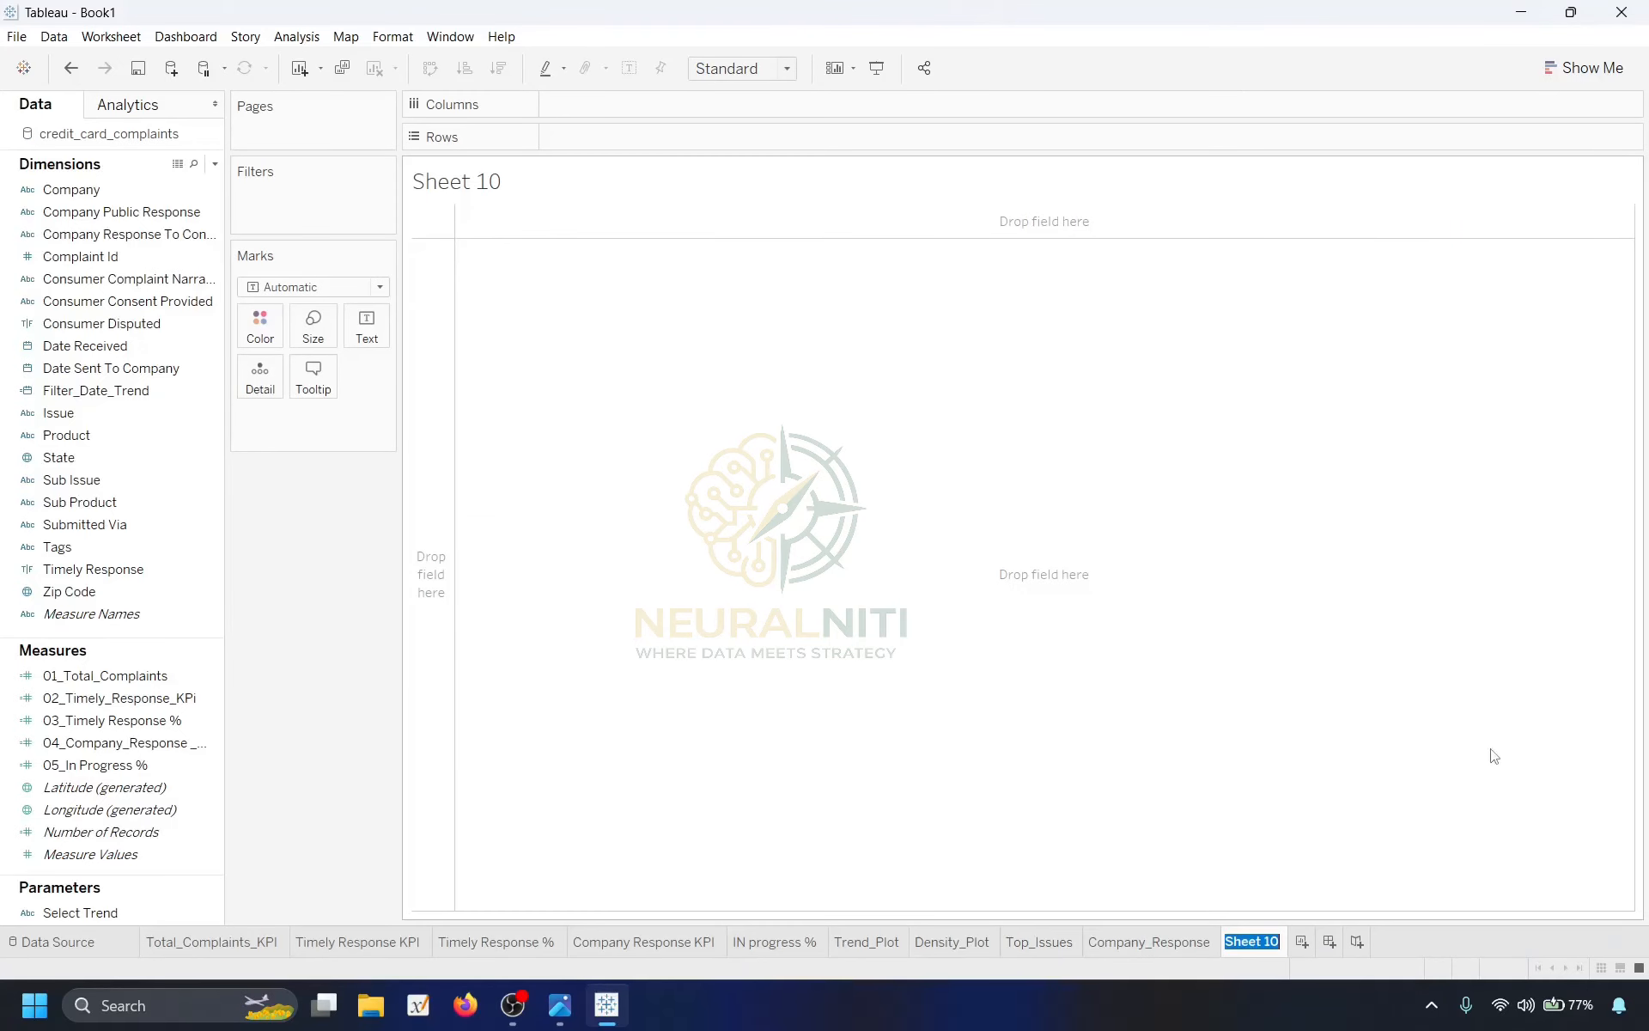
{"action": "type", "text": "Daily_Complaints"}
{"action": "key", "text": "Return"}
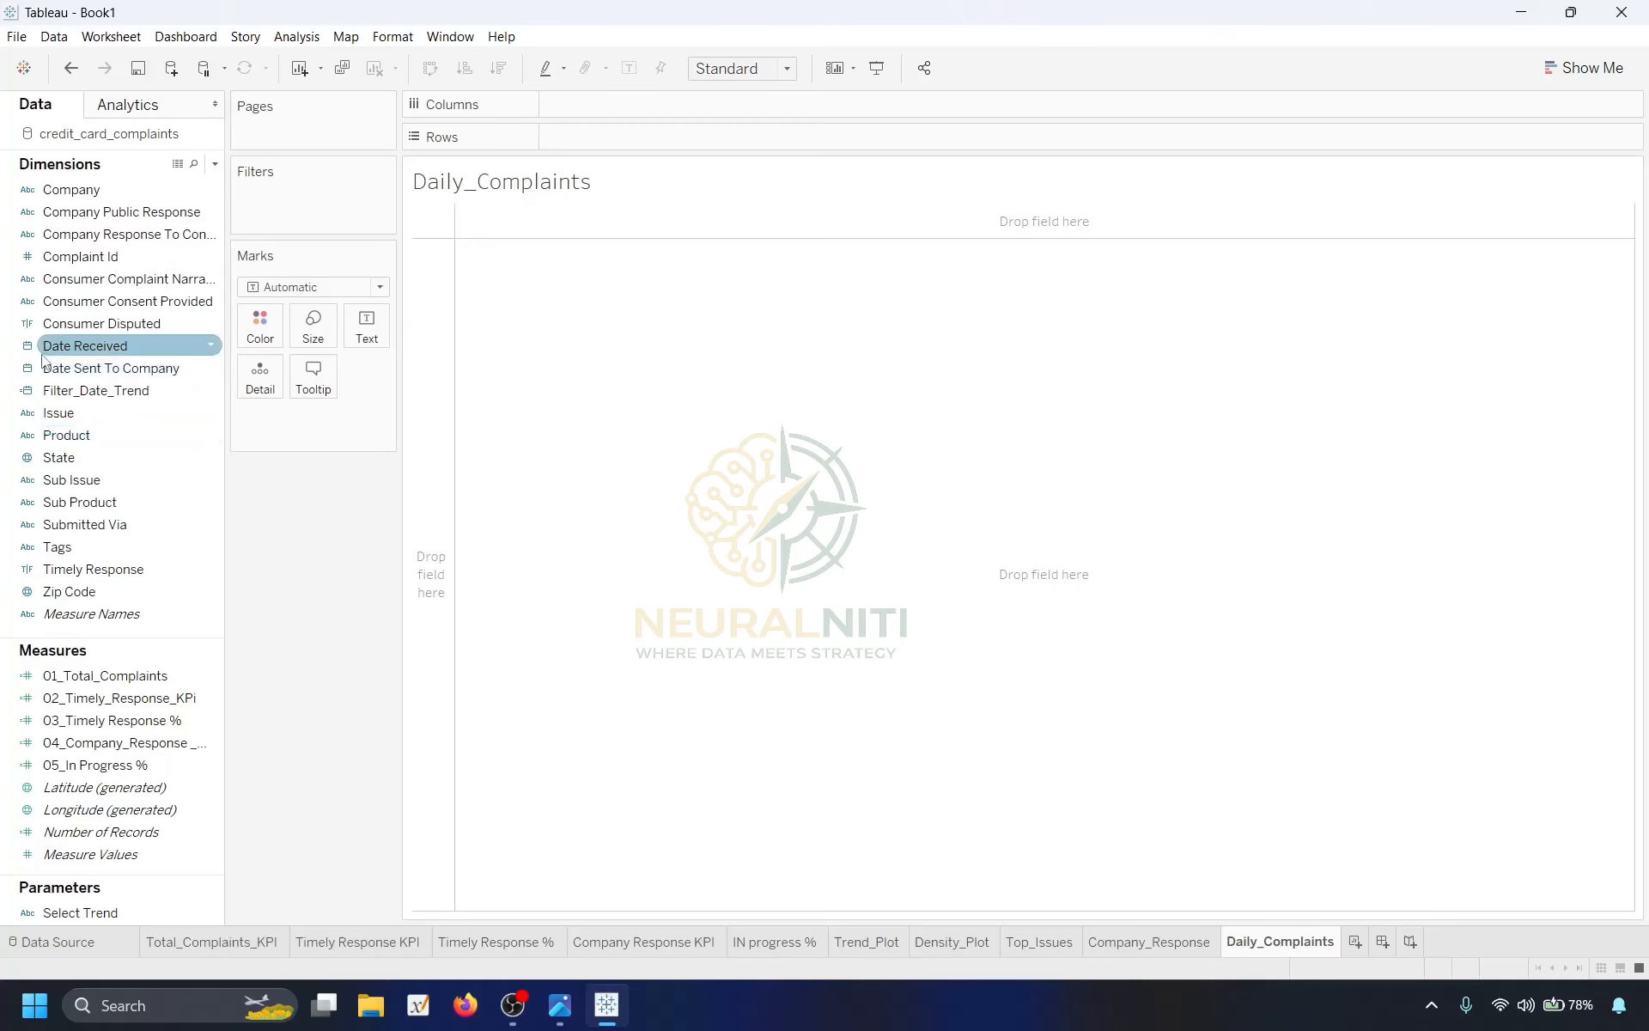
Filter the sheet on the Month / Year of Date Received, keeping only May 2012.
{"action": "left_click_drag", "start_coordinate": [62, 354], "coordinate": [268, 220]}
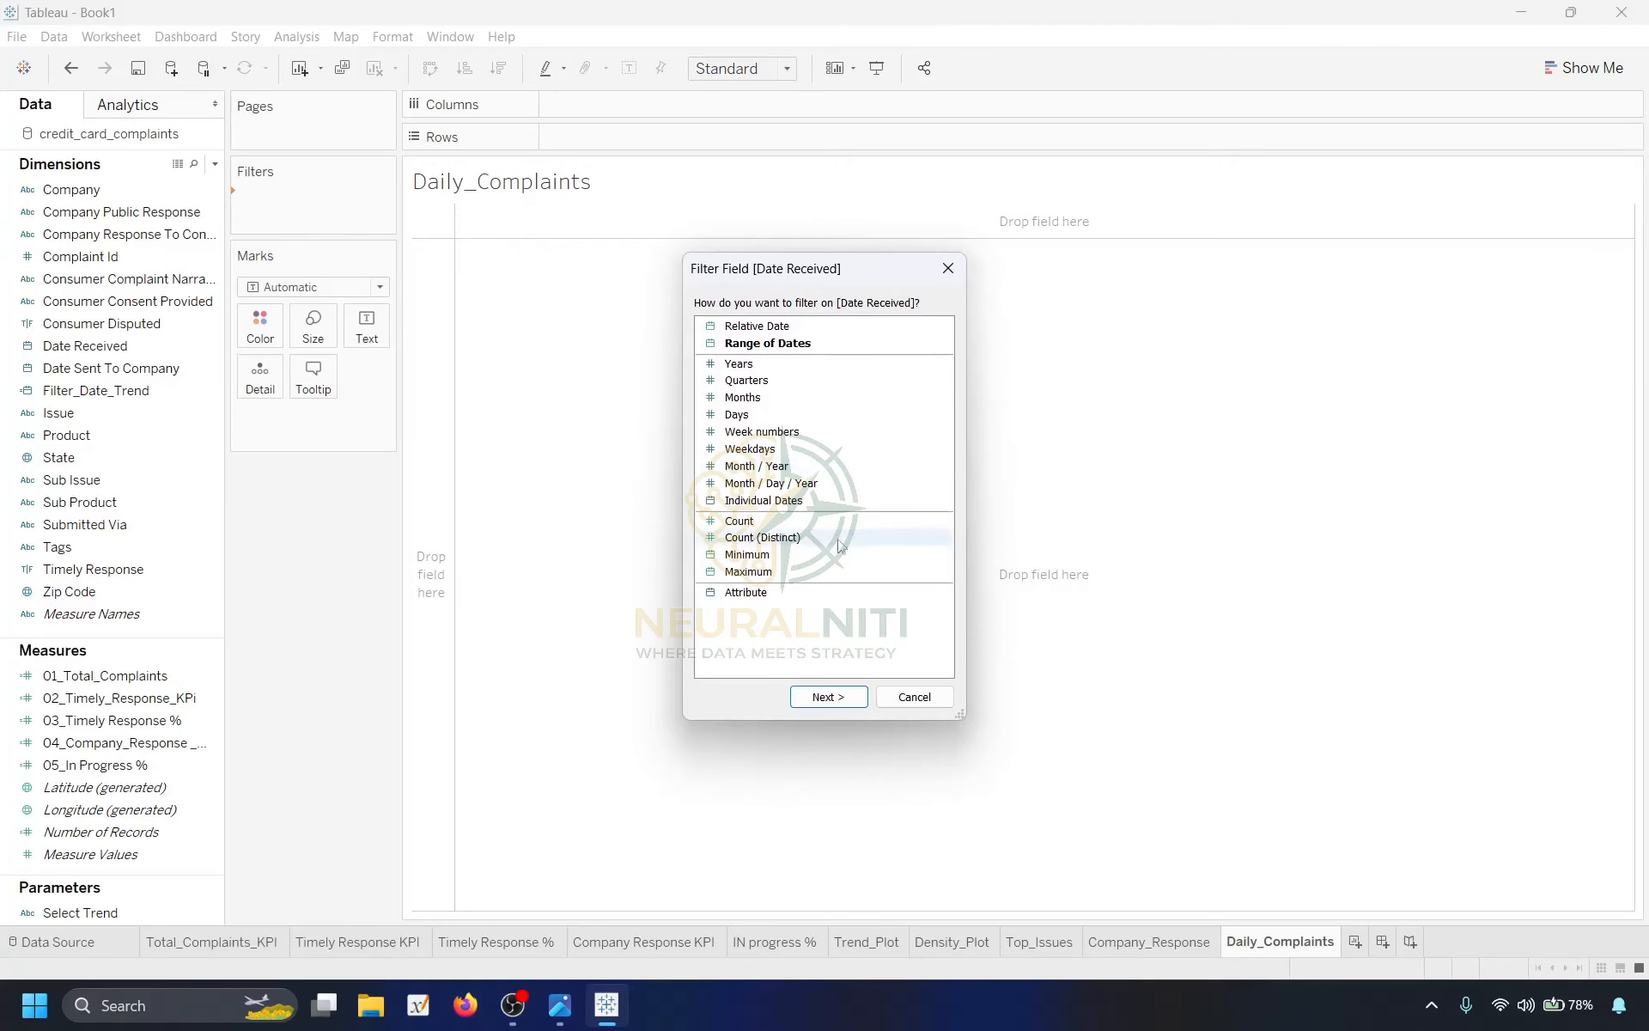
{"action": "left_click", "coordinate": [780, 471]}
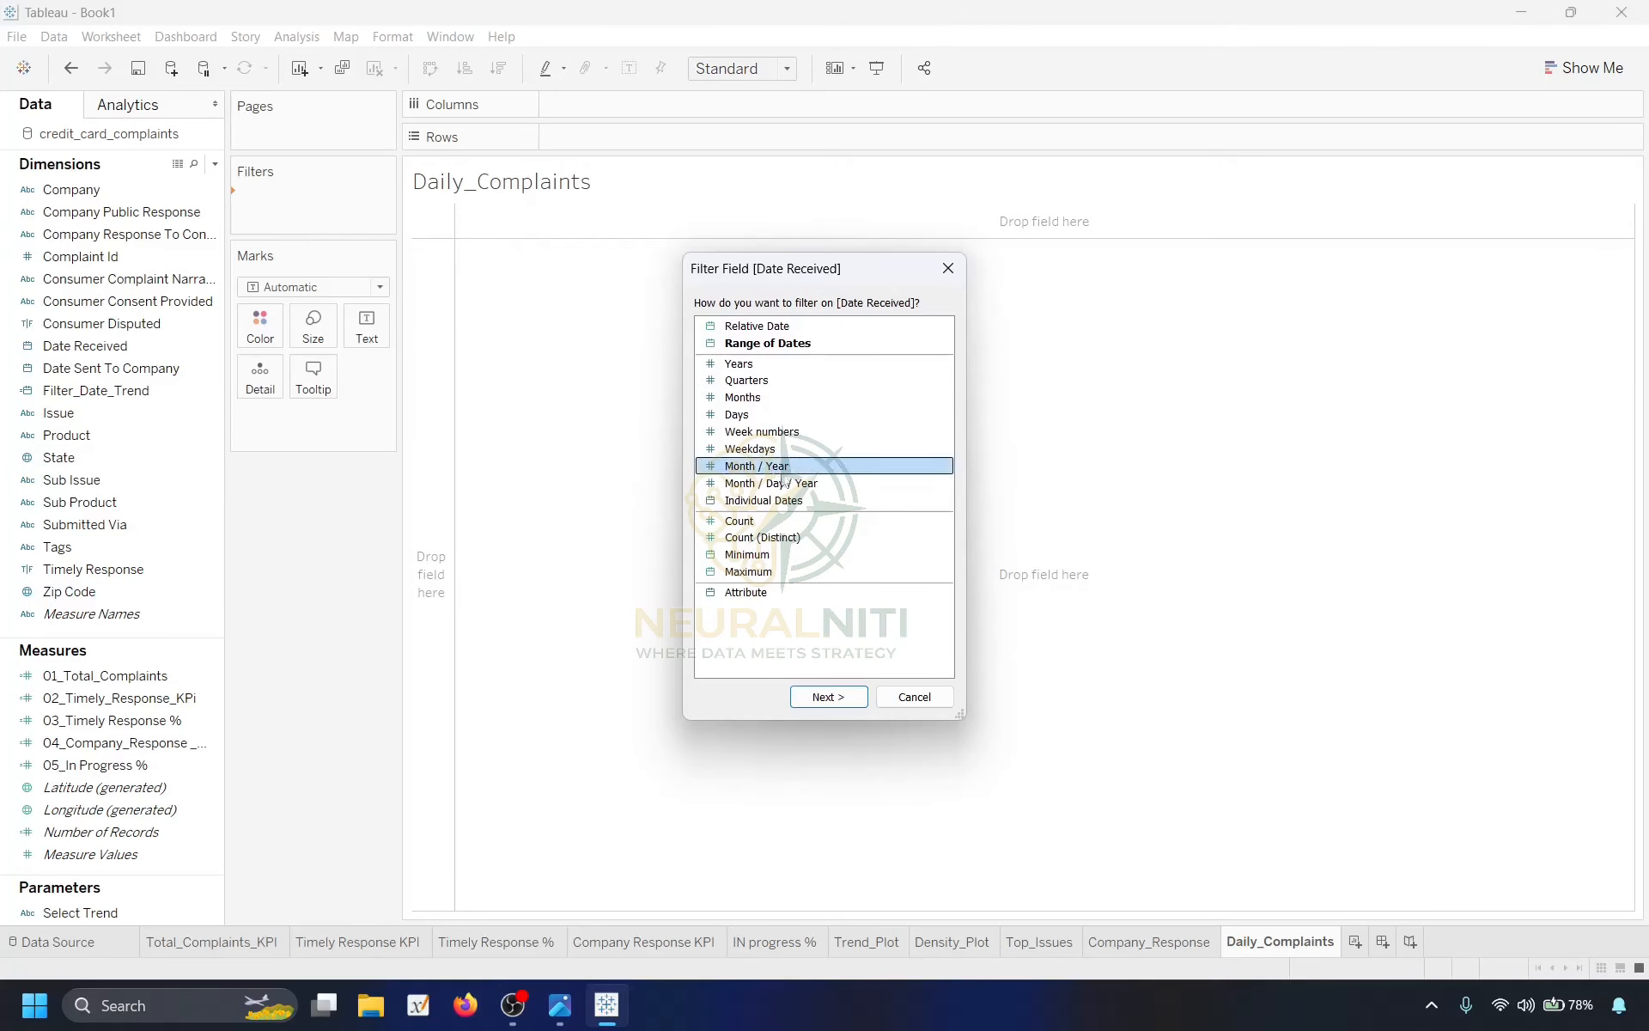
{"action": "left_click", "coordinate": [835, 698]}
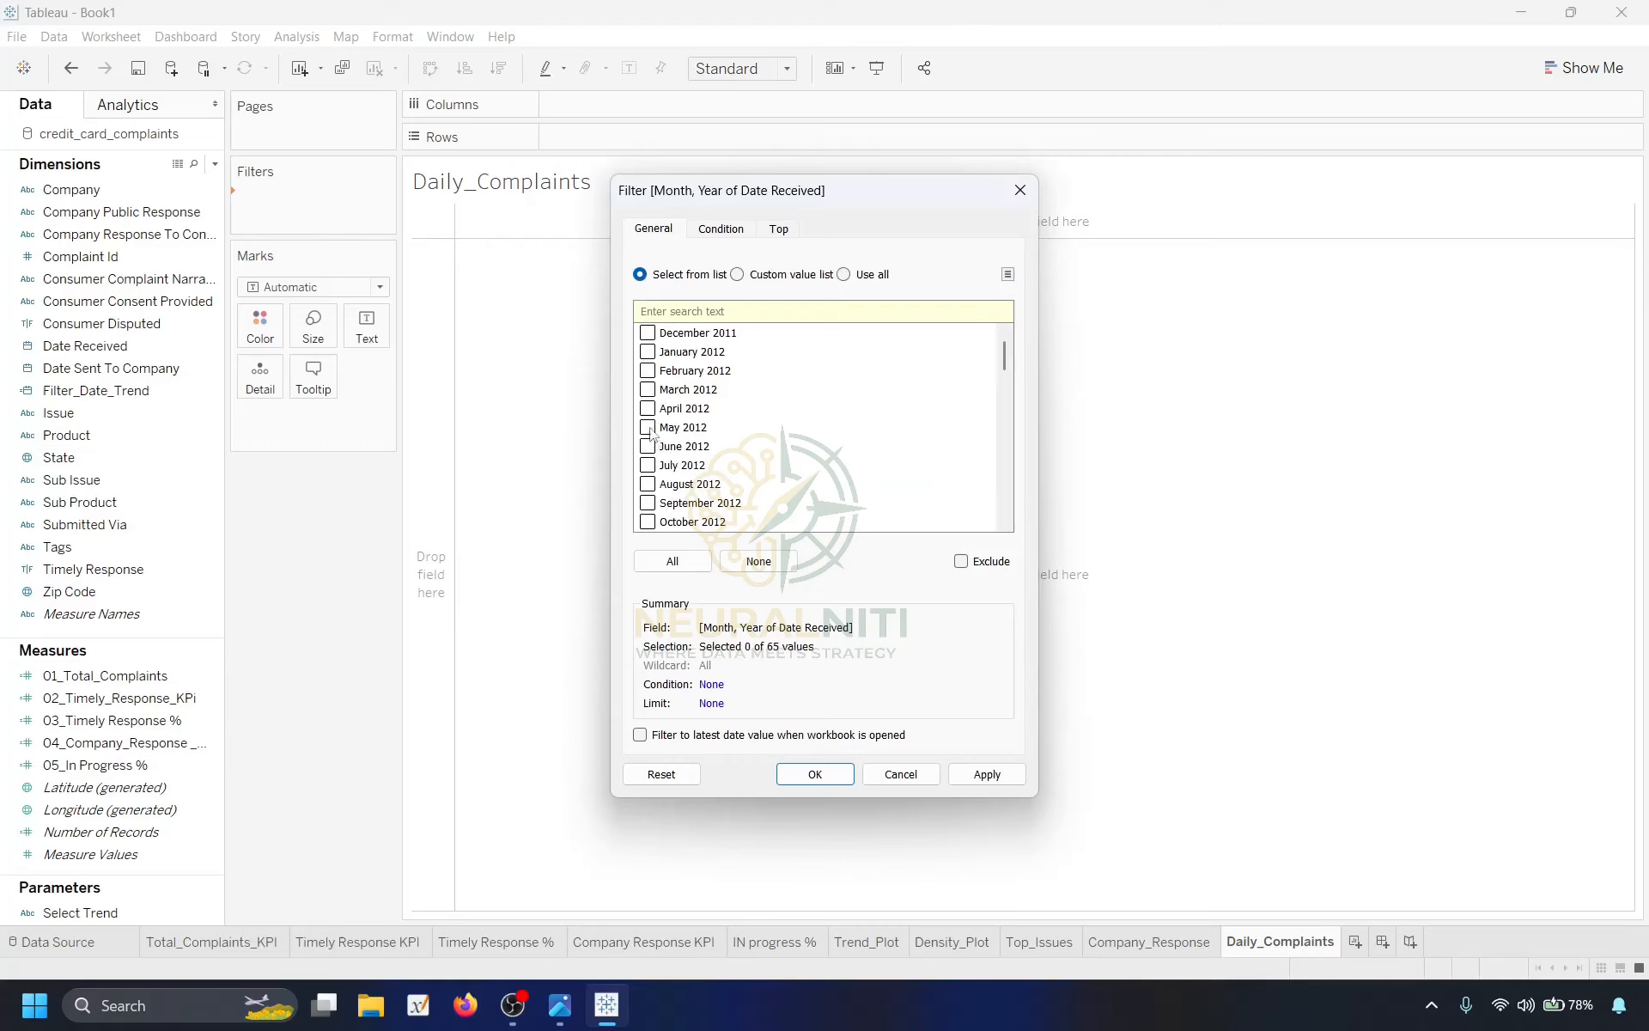
{"action": "left_click", "coordinate": [987, 774]}
{"action": "left_click", "coordinate": [842, 776]}
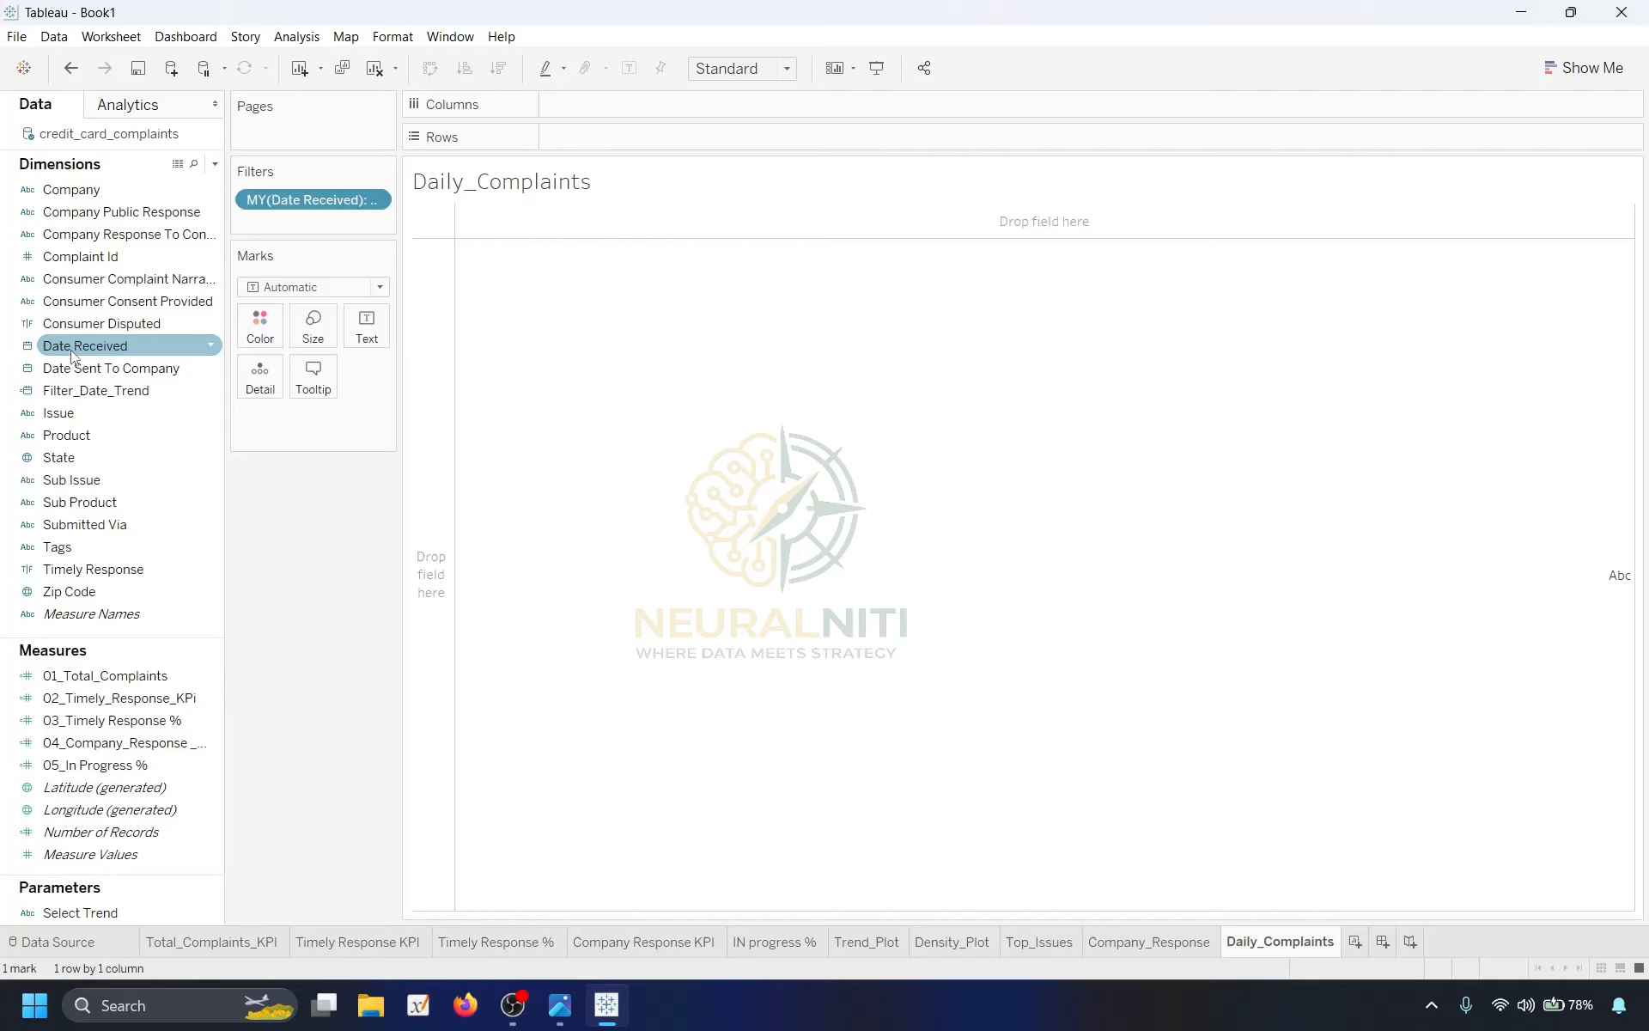
Place the WEEKDAY of Date Received on the columns and fit the sheet to Entire View.
{"action": "left_click_drag", "start_coordinate": [73, 354], "coordinate": [593, 118]}
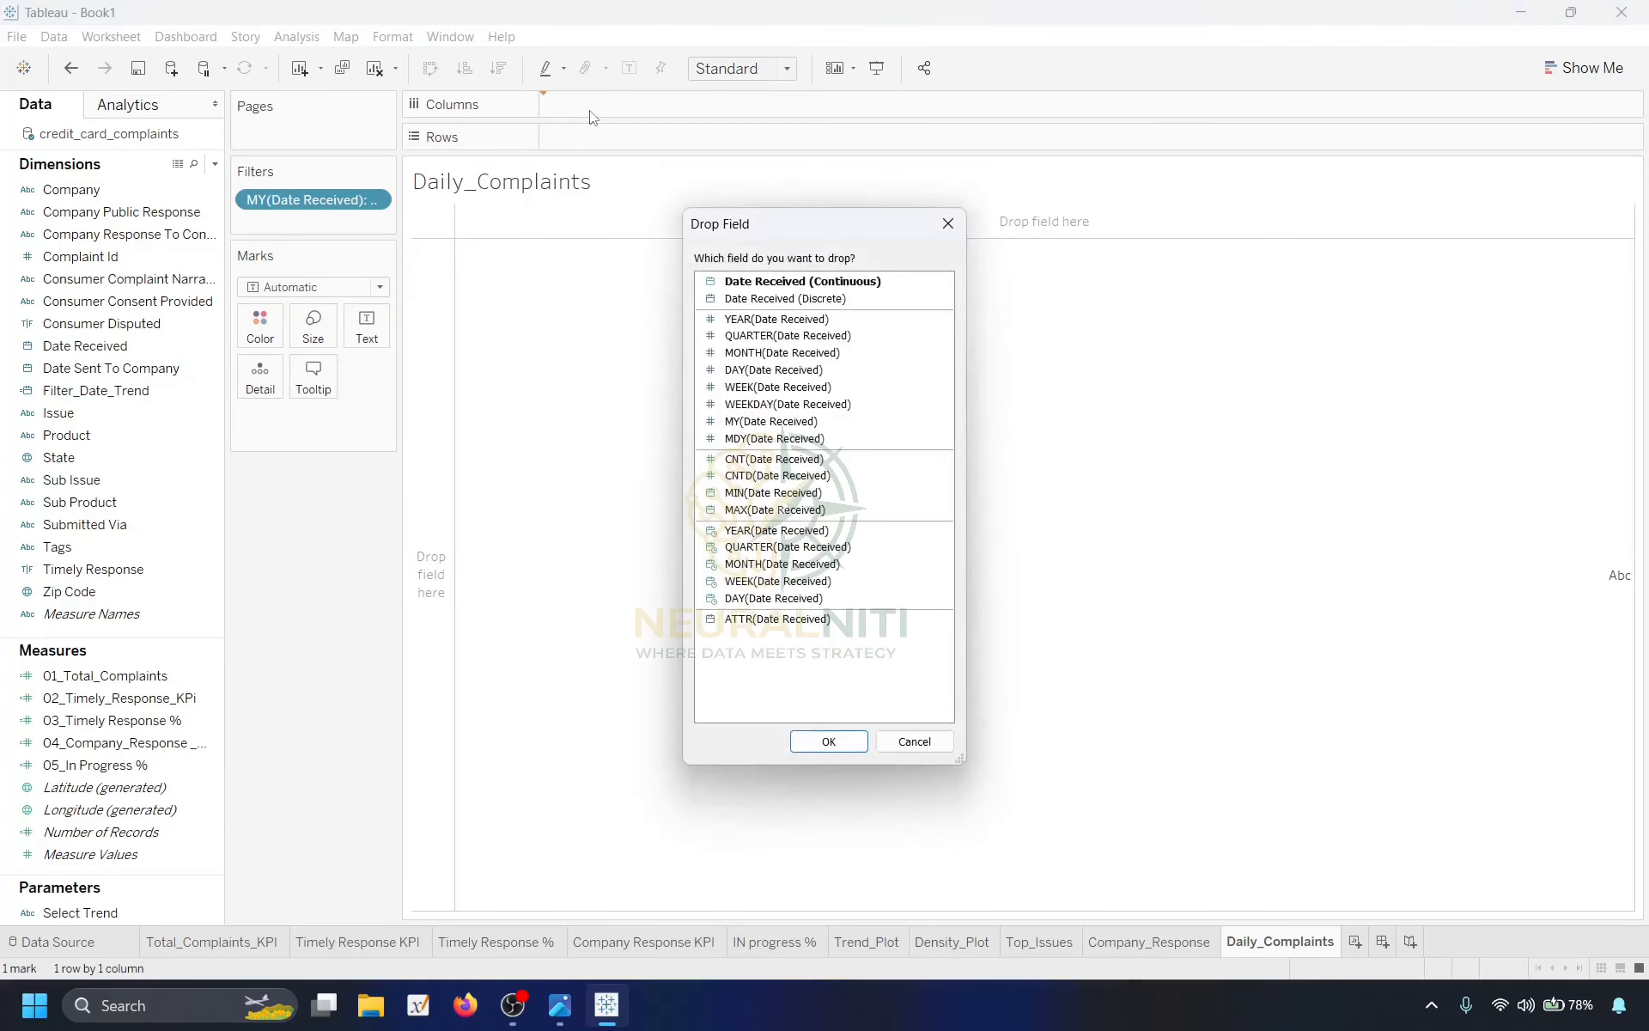
{"action": "left_click", "coordinate": [783, 404]}
{"action": "left_click", "coordinate": [837, 743]}
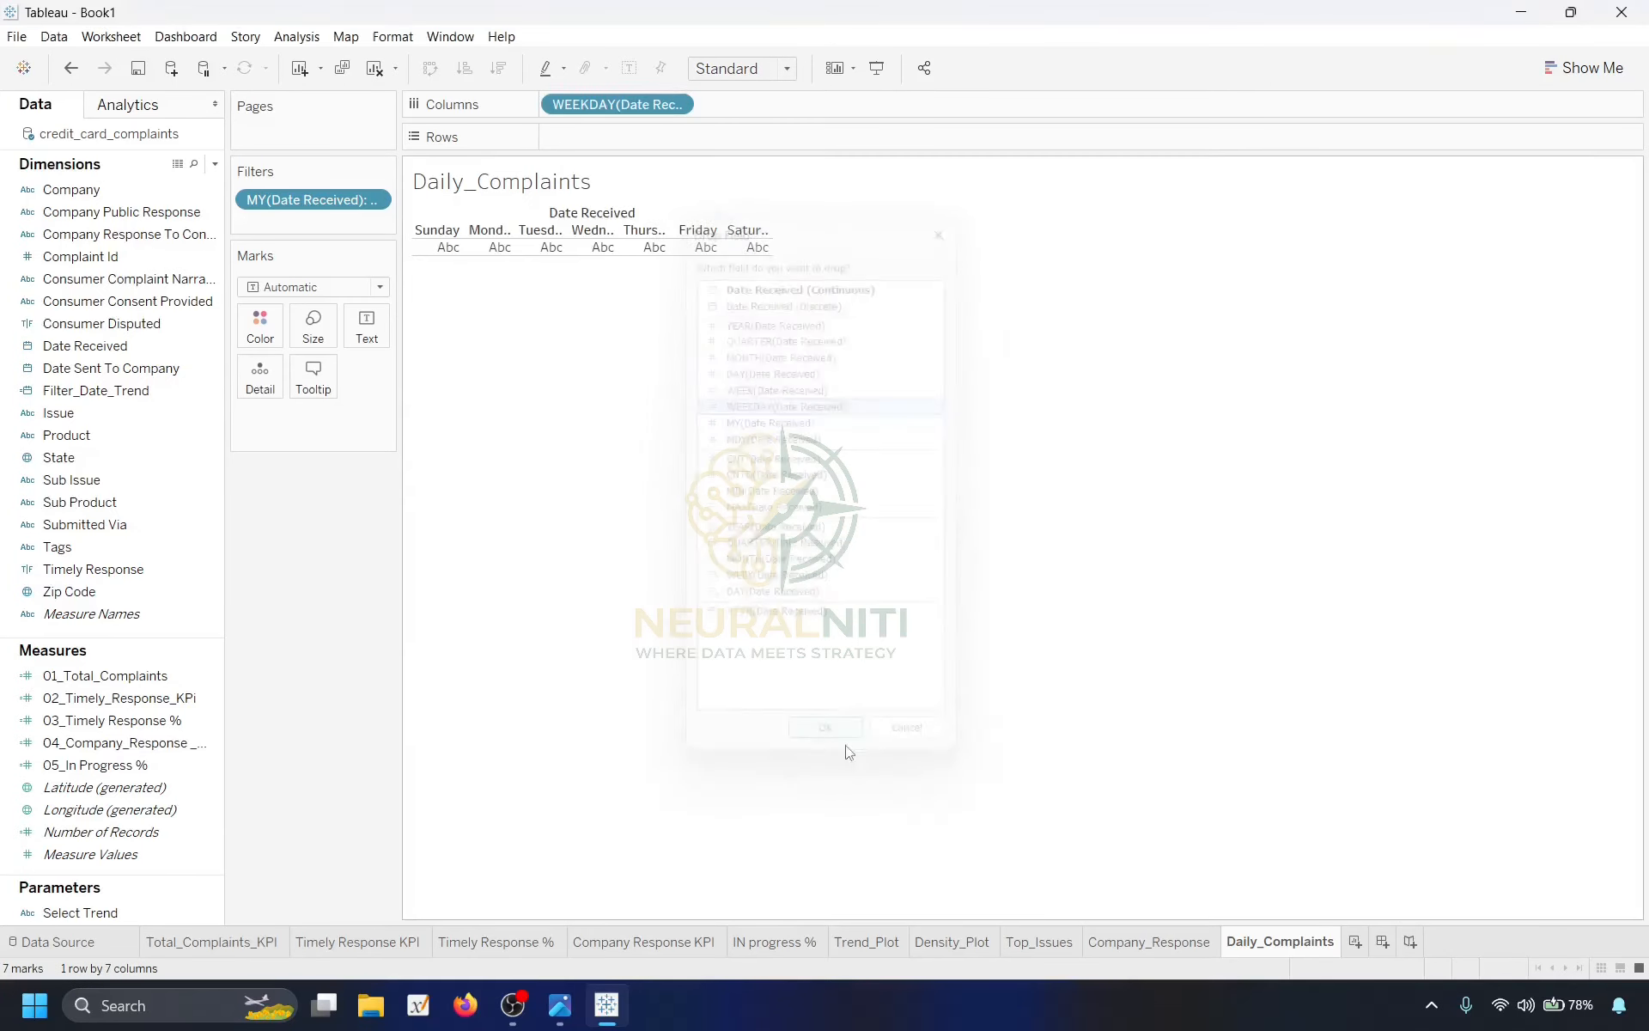
{"action": "left_click", "coordinate": [786, 69]}
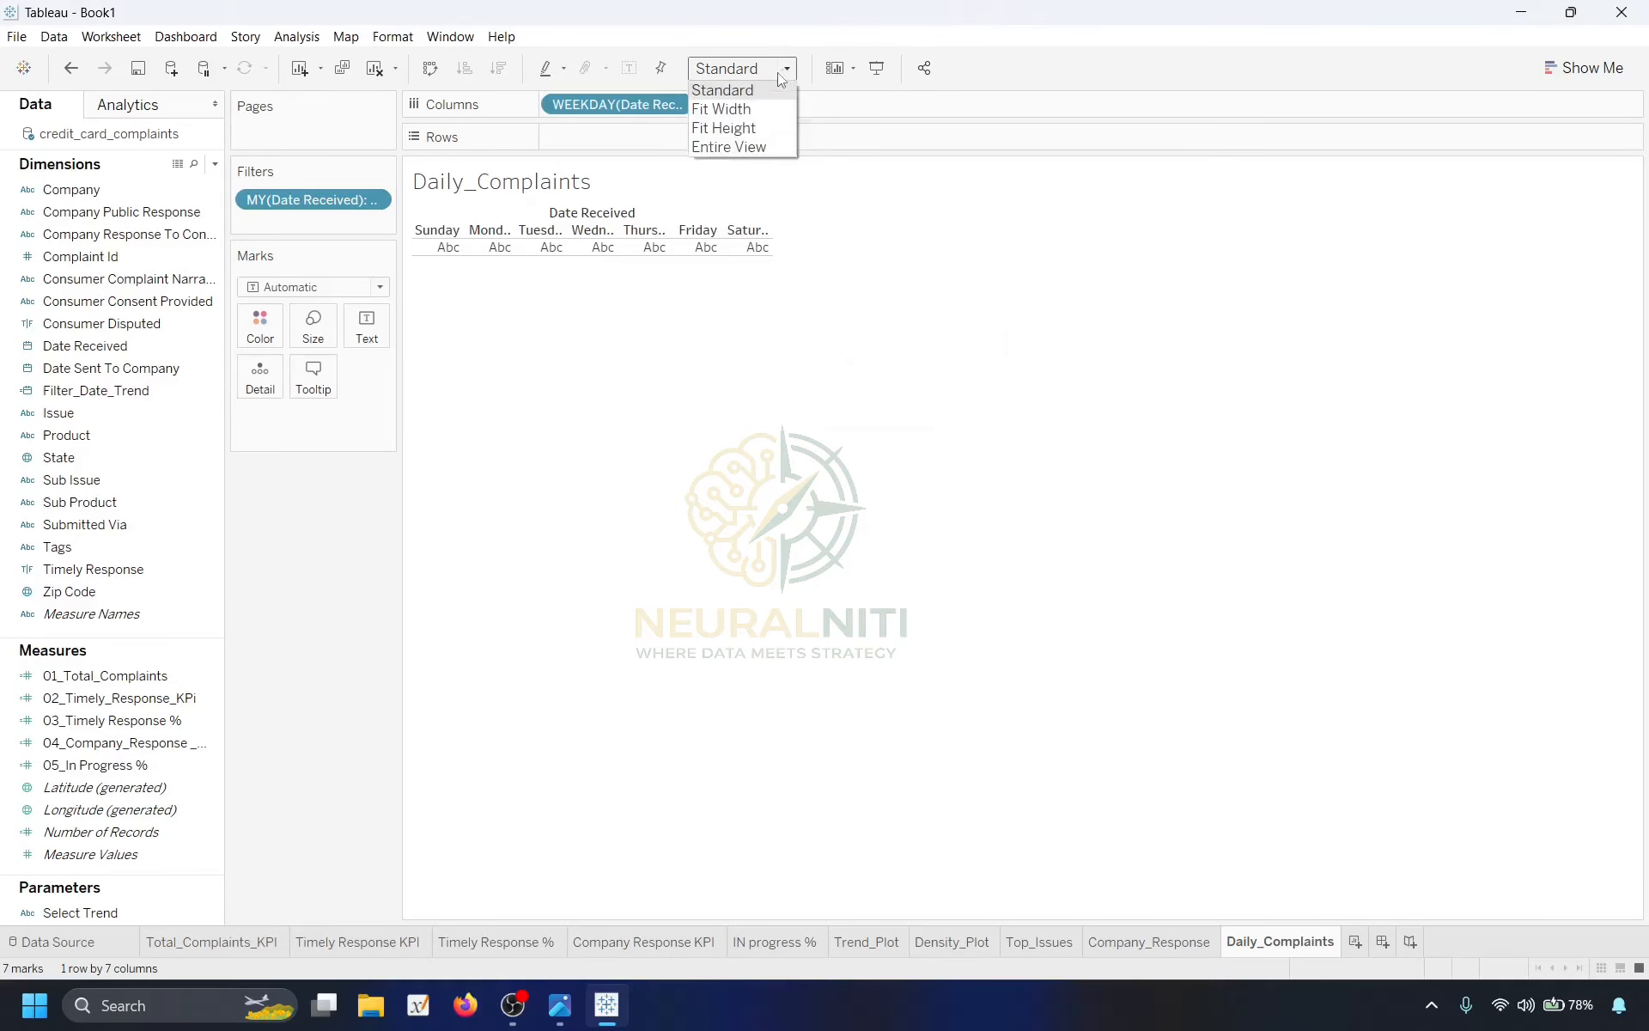
{"action": "left_click", "coordinate": [752, 148]}
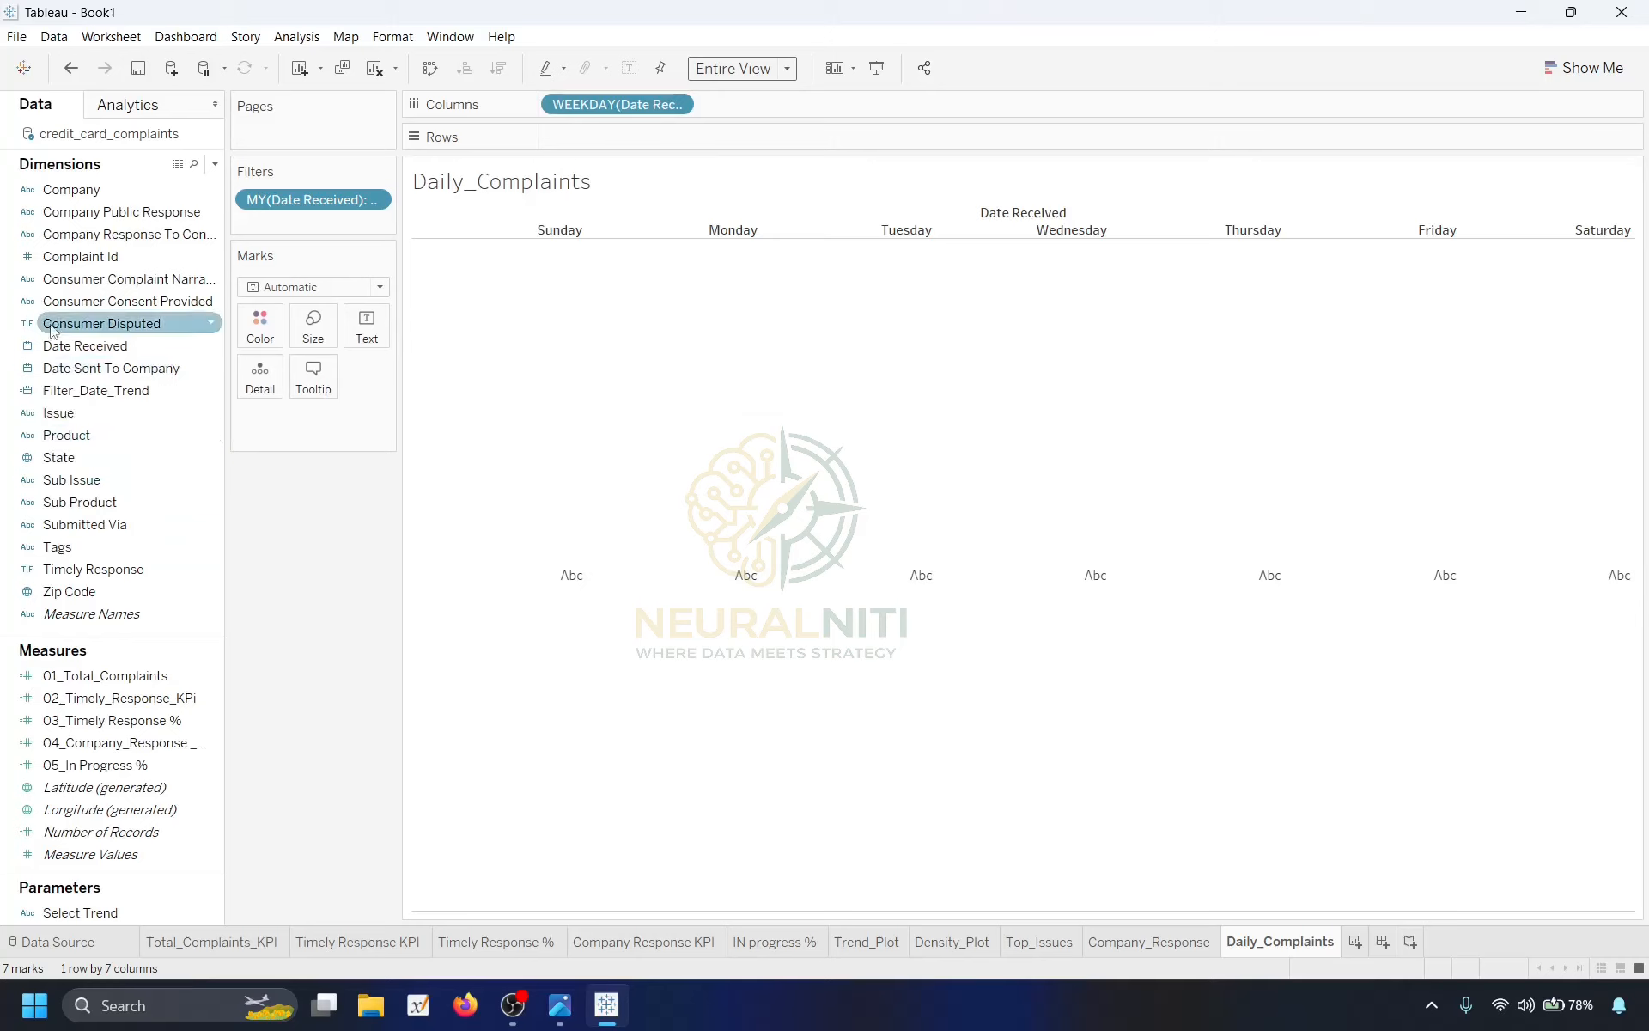
Place the discrete WEEK of Date Received on the rows.
{"action": "left_click_drag", "start_coordinate": [68, 352], "coordinate": [593, 139]}
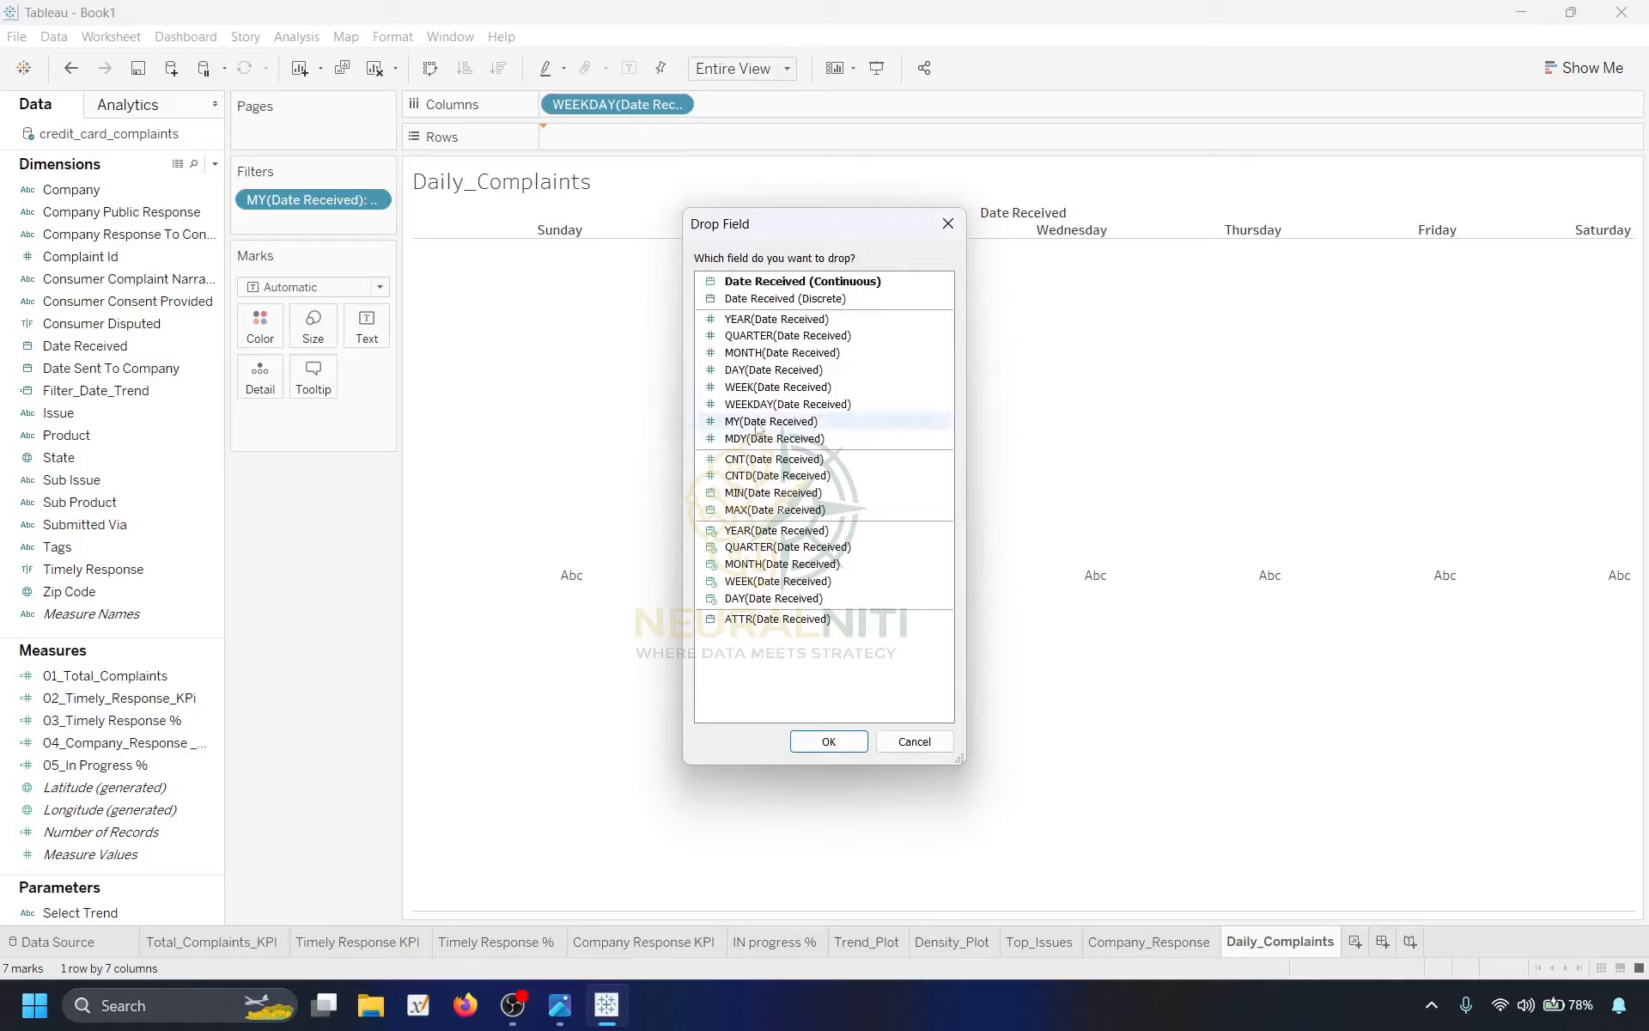
{"action": "left_click", "coordinate": [753, 388]}
{"action": "left_click", "coordinate": [829, 742]}
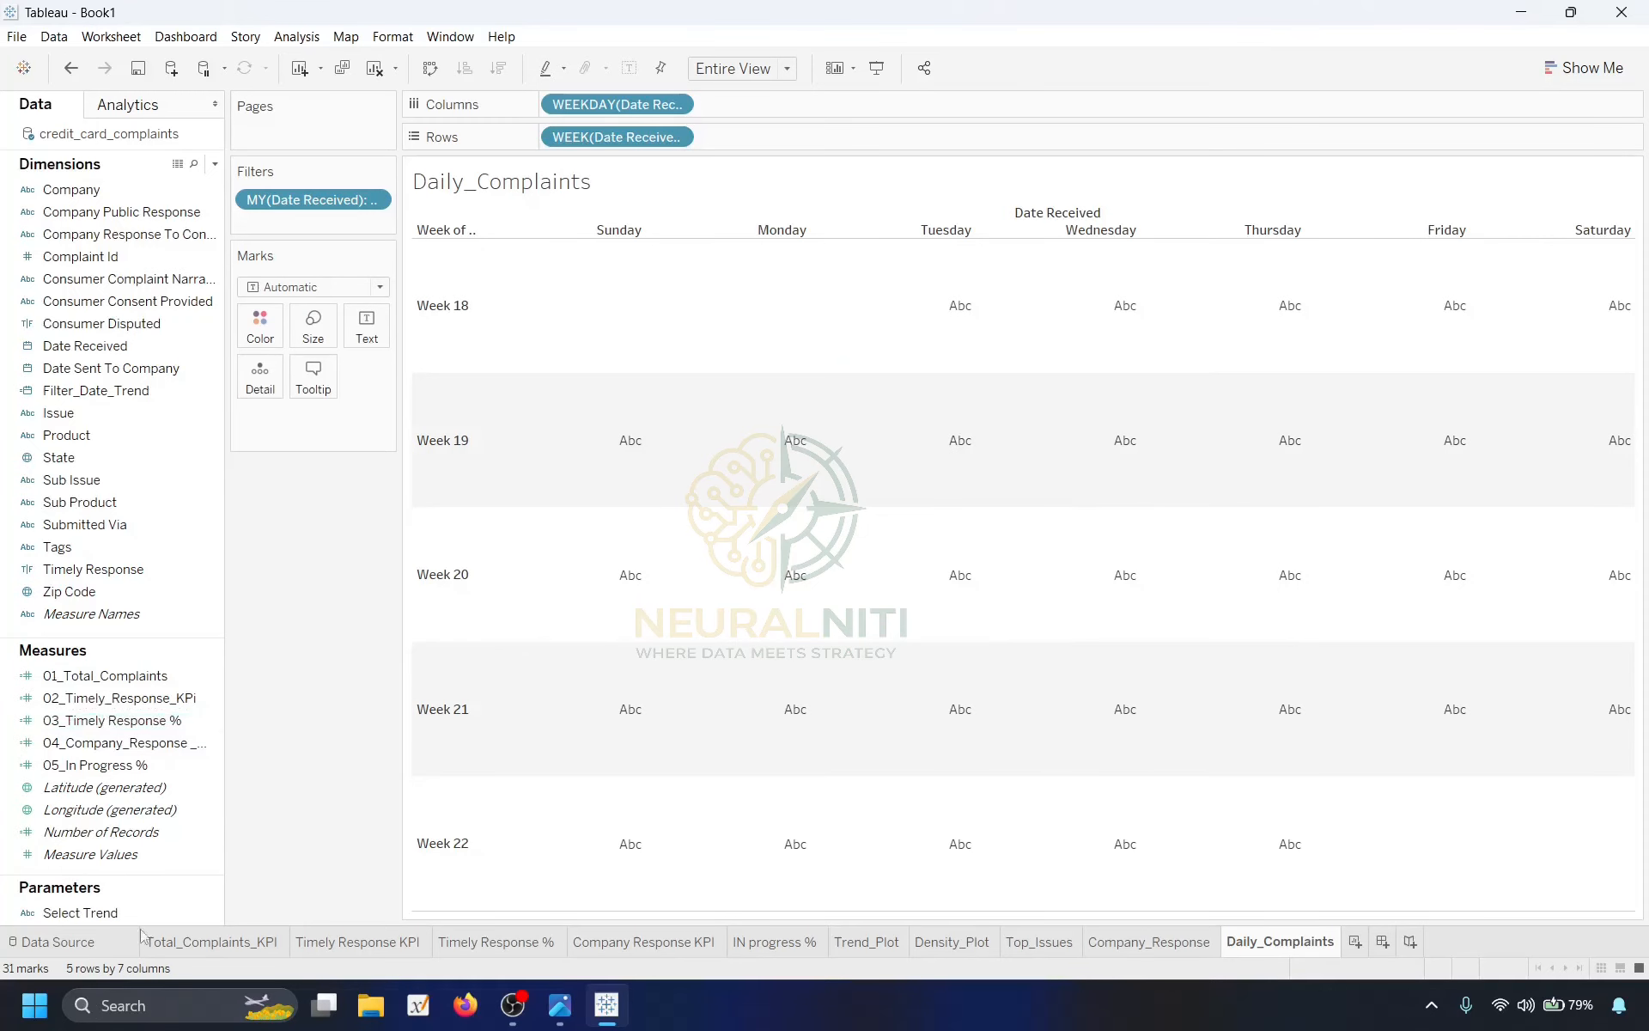
Color the calendar cells by the sum of Number of Records and show mark labels on them.
{"action": "left_click", "coordinate": [124, 852]}
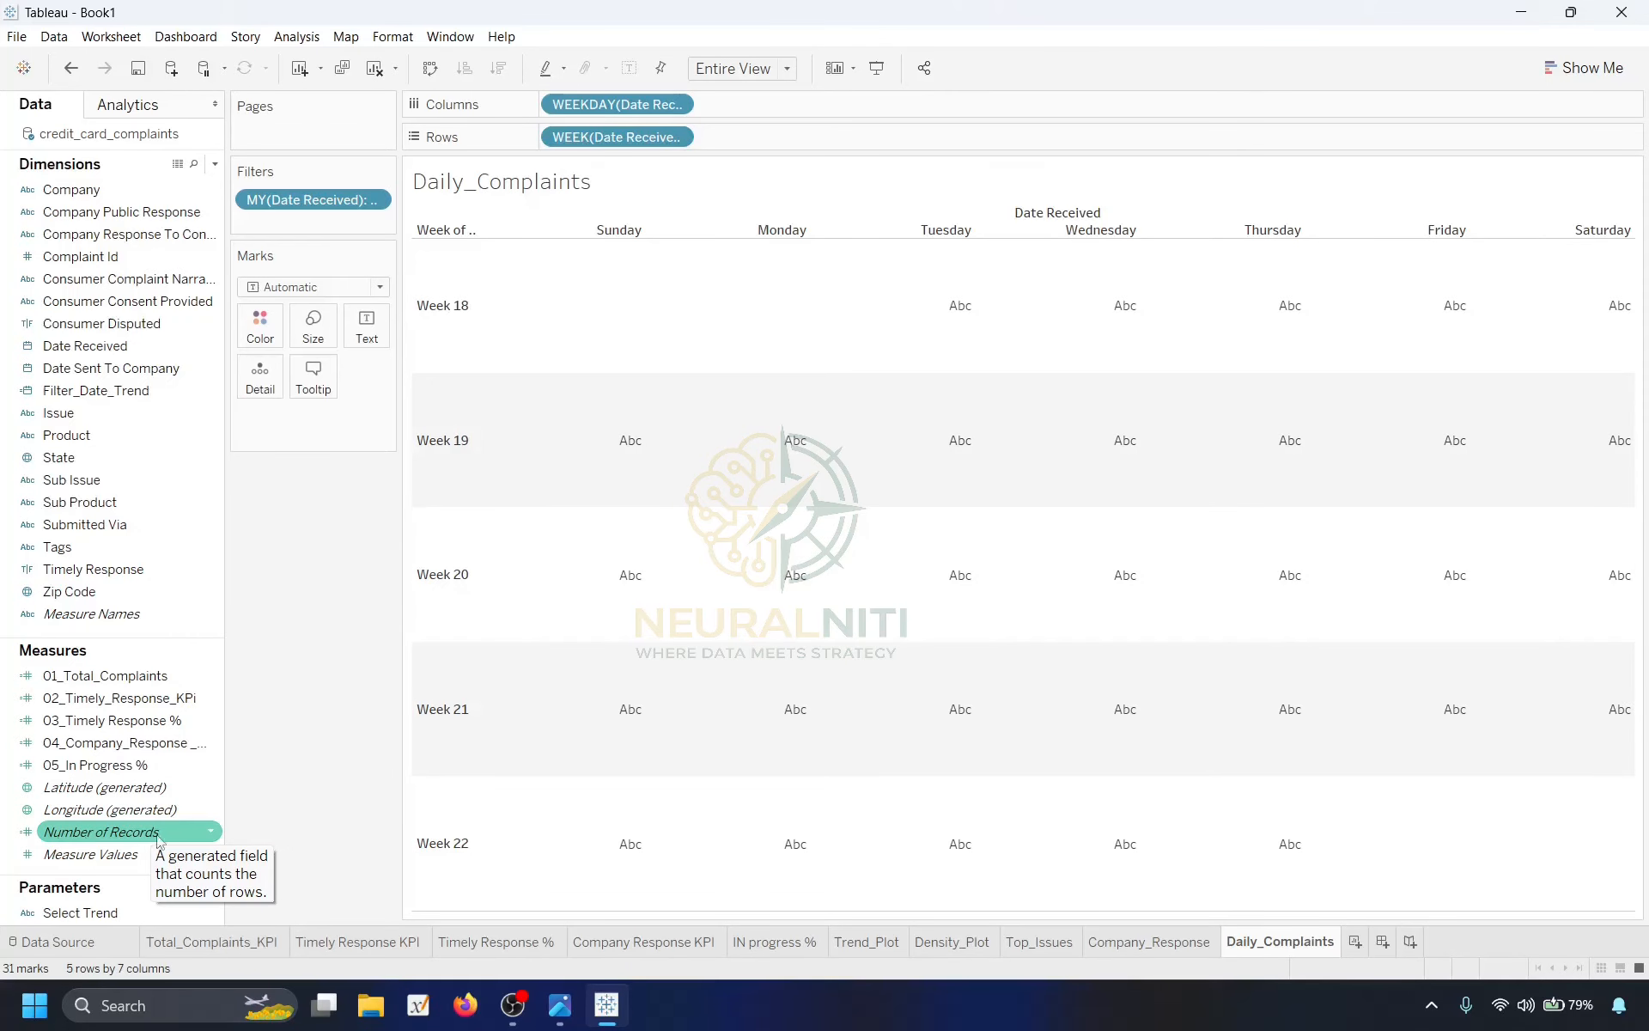
{"action": "left_click_drag", "start_coordinate": [95, 840], "coordinate": [256, 345]}
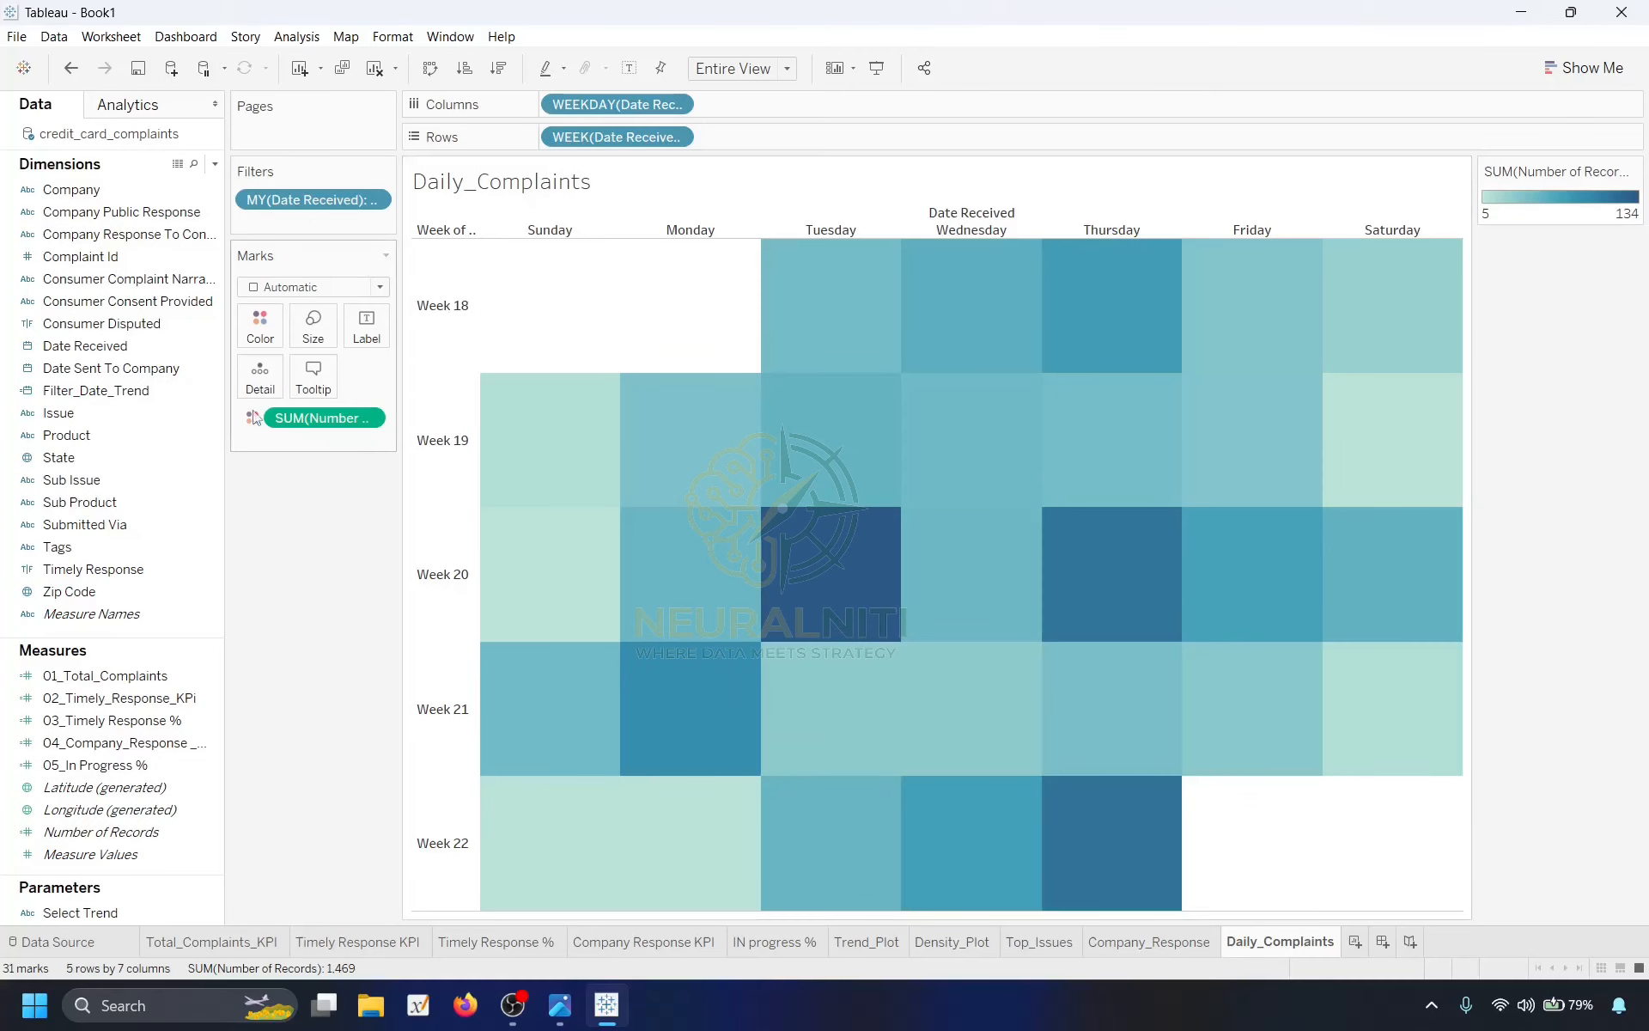
{"action": "left_click", "coordinate": [366, 327]}
{"action": "left_click", "coordinate": [409, 372]}
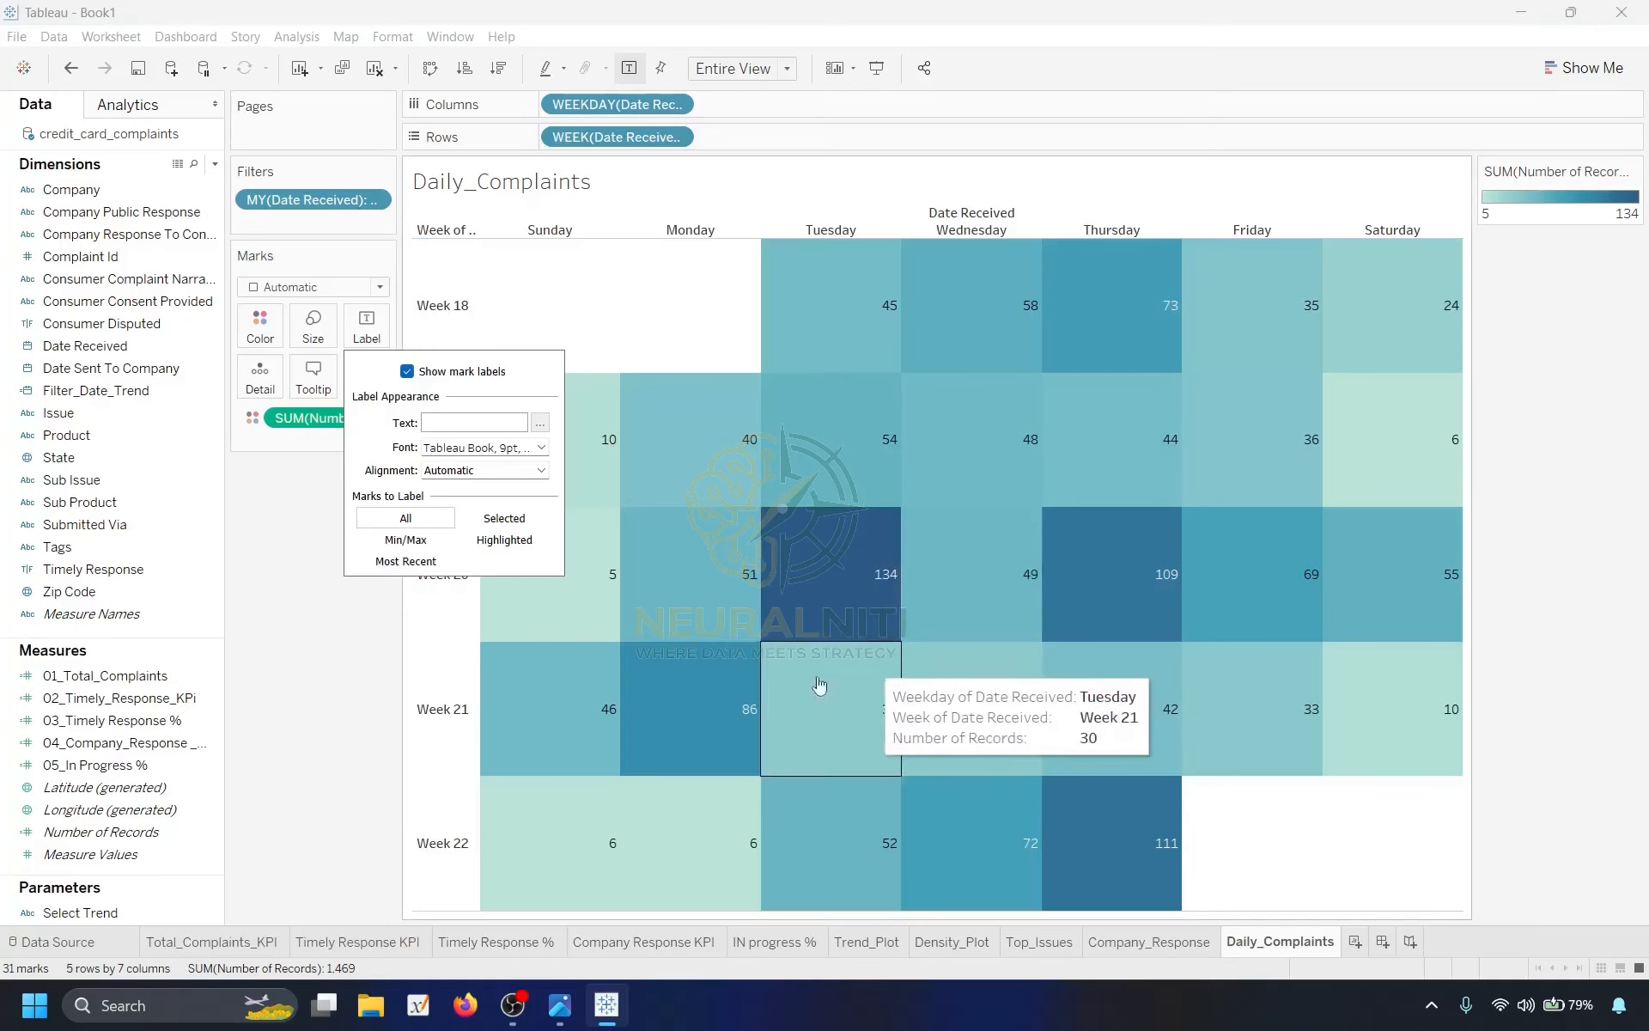
{"action": "left_click", "coordinate": [345, 680]}
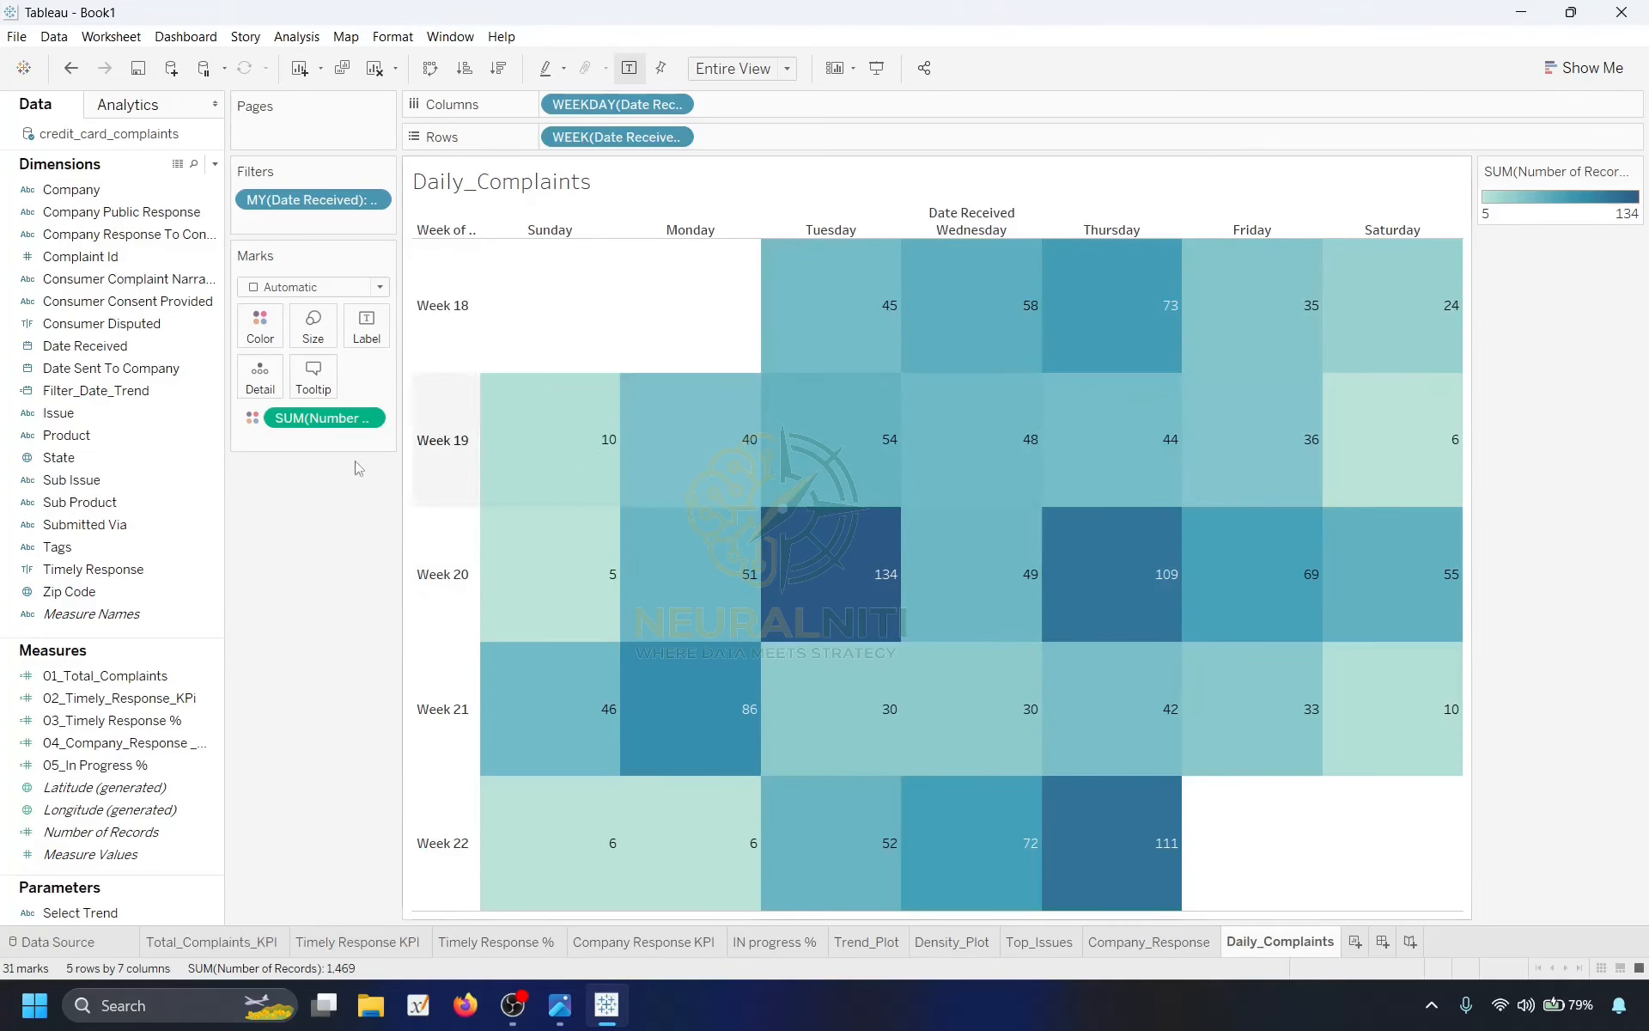
Align the calendar's mark labels to the top of the cells and set their font to bold, size 11.
{"action": "left_click", "coordinate": [366, 326]}
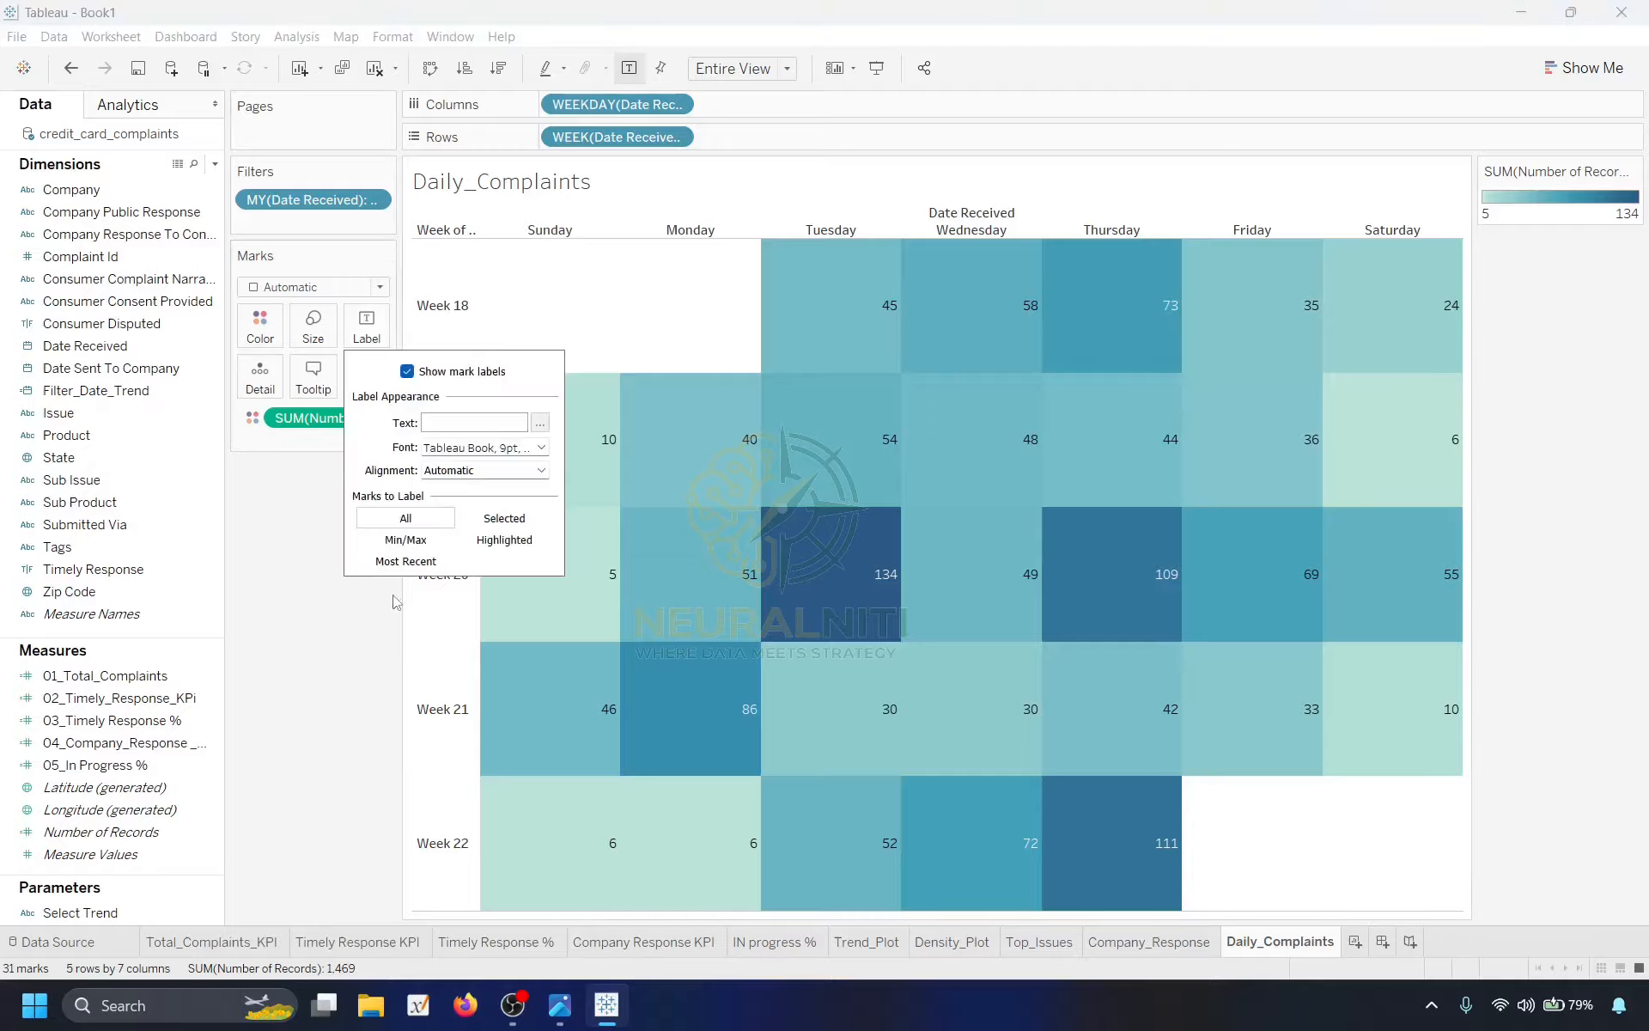
{"action": "left_click", "coordinate": [541, 470]}
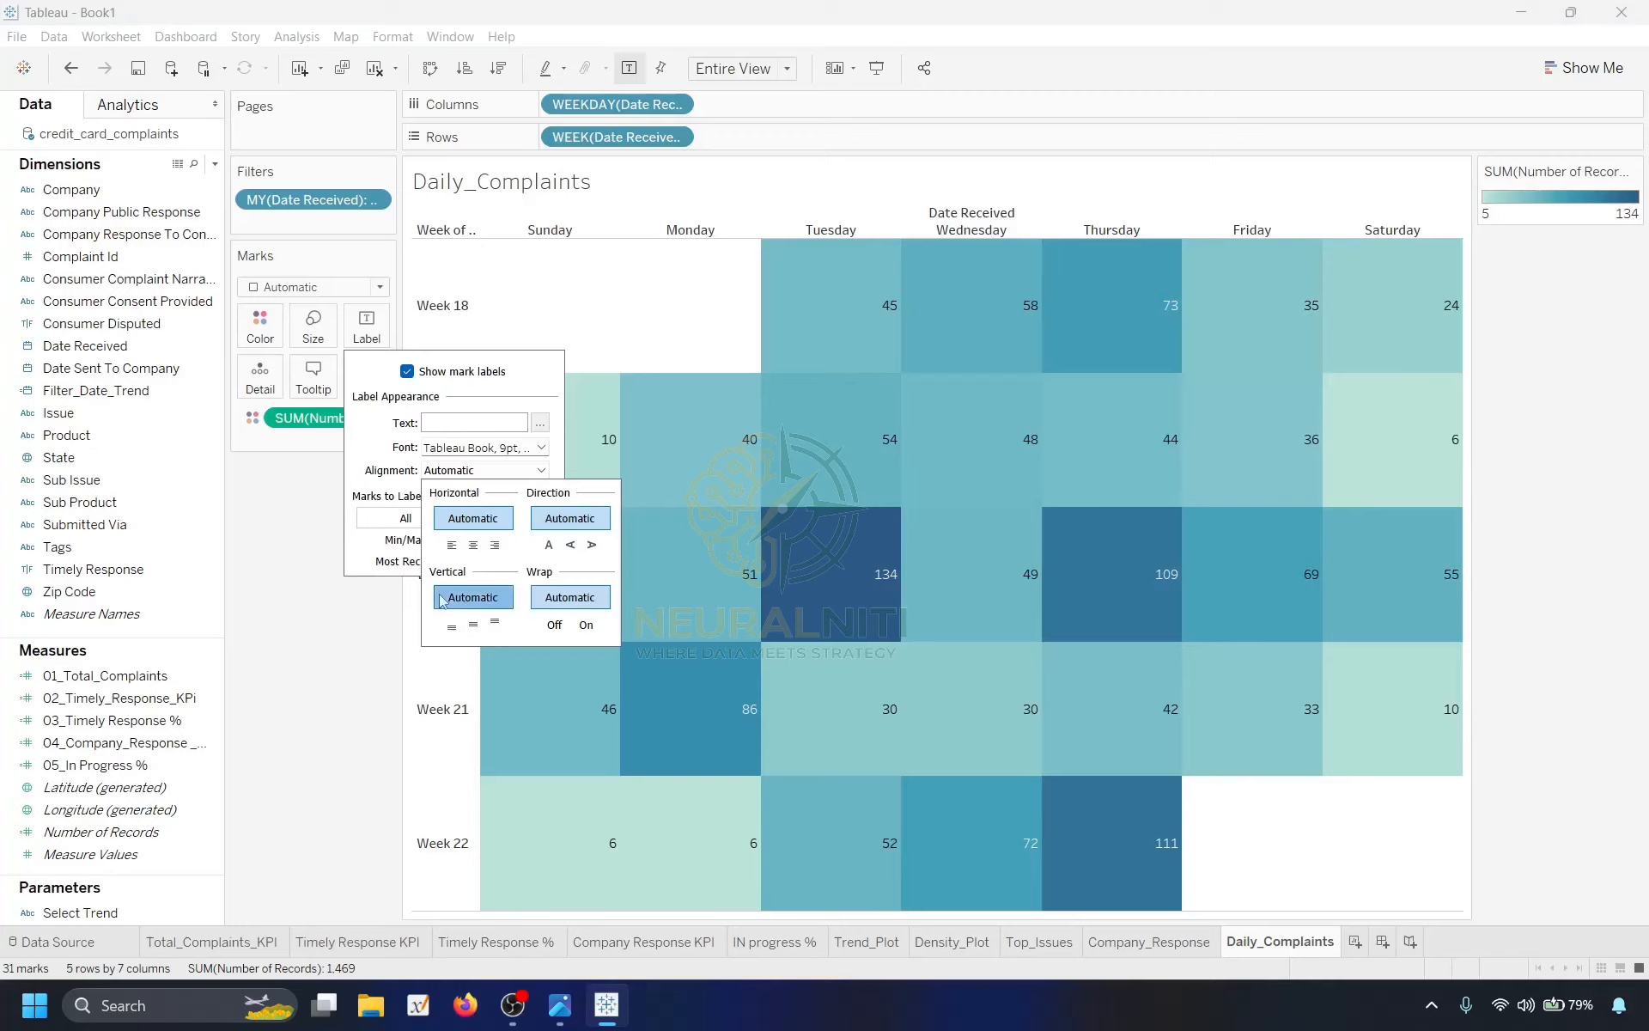
{"action": "left_click", "coordinate": [496, 626]}
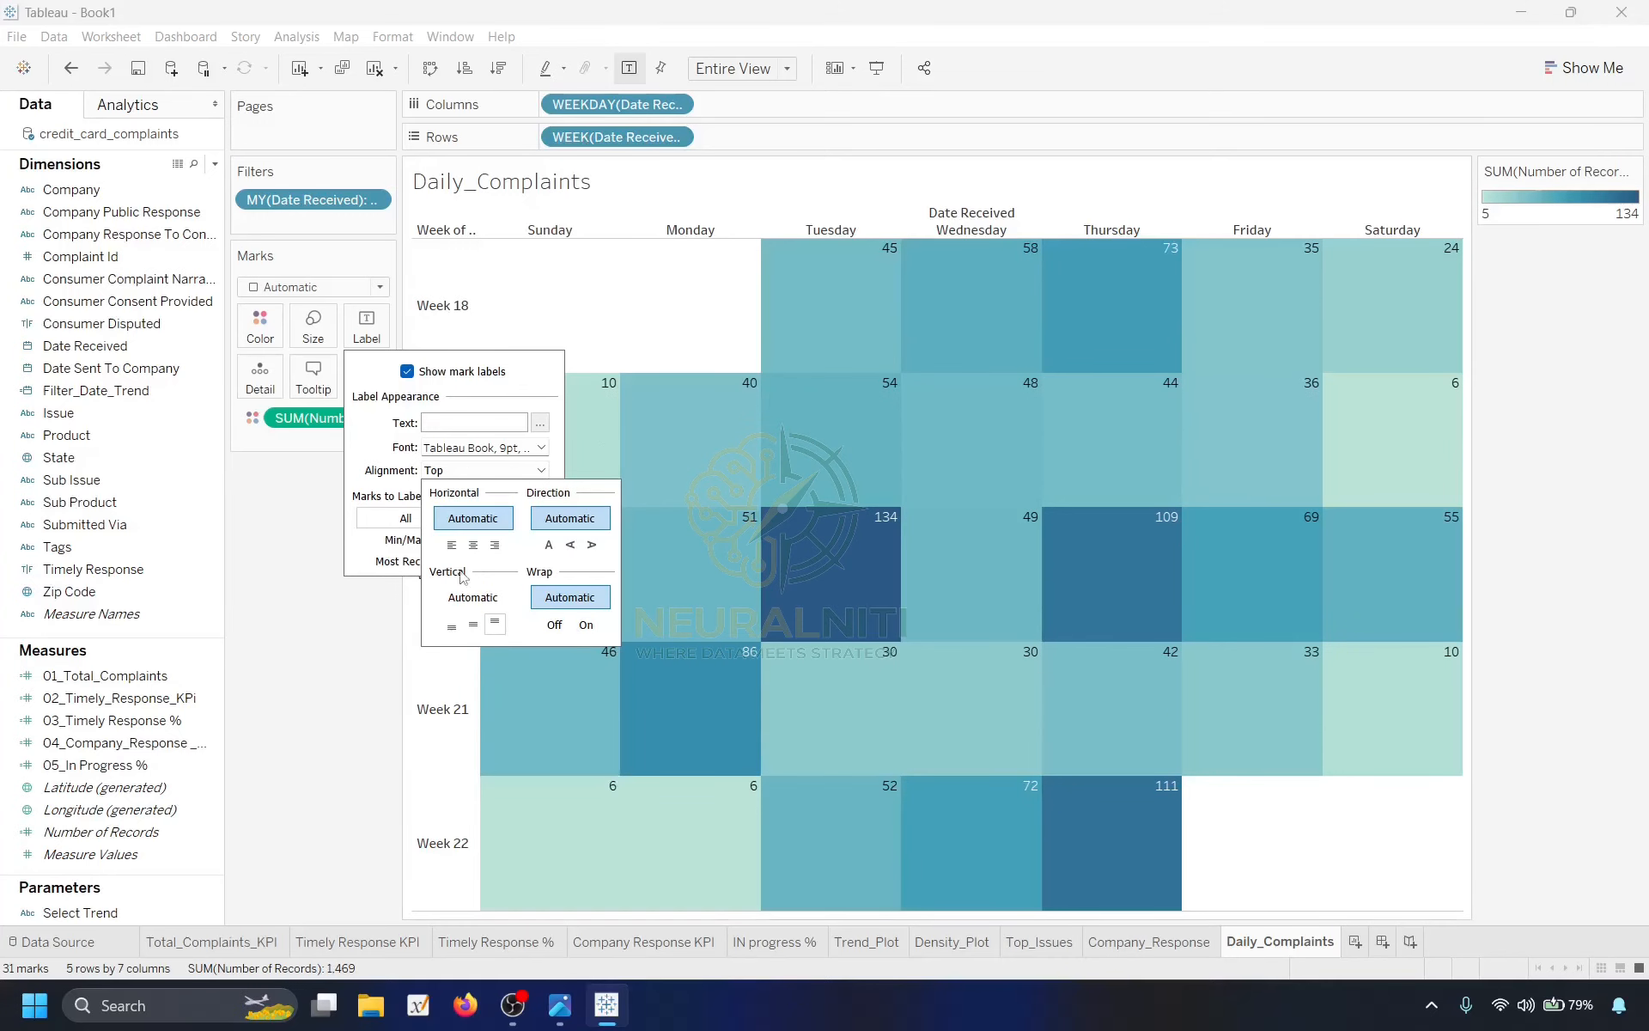
{"action": "left_click", "coordinate": [541, 447]}
{"action": "left_click", "coordinate": [541, 448]}
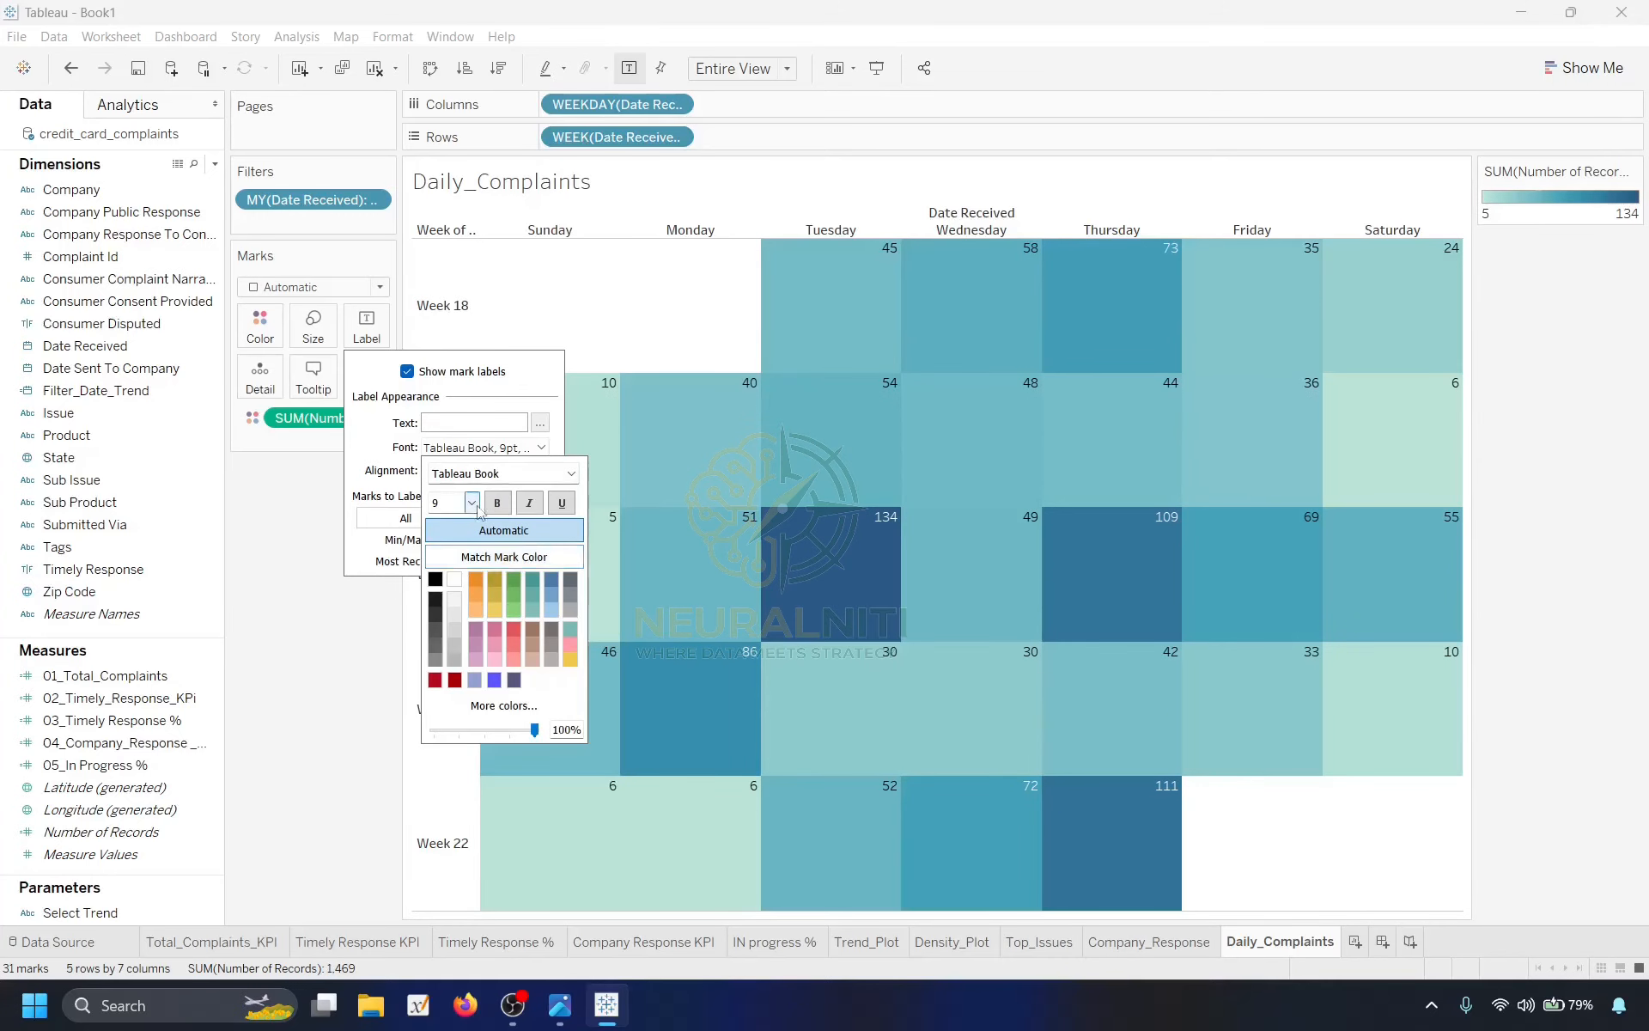
{"action": "left_click", "coordinate": [471, 502]}
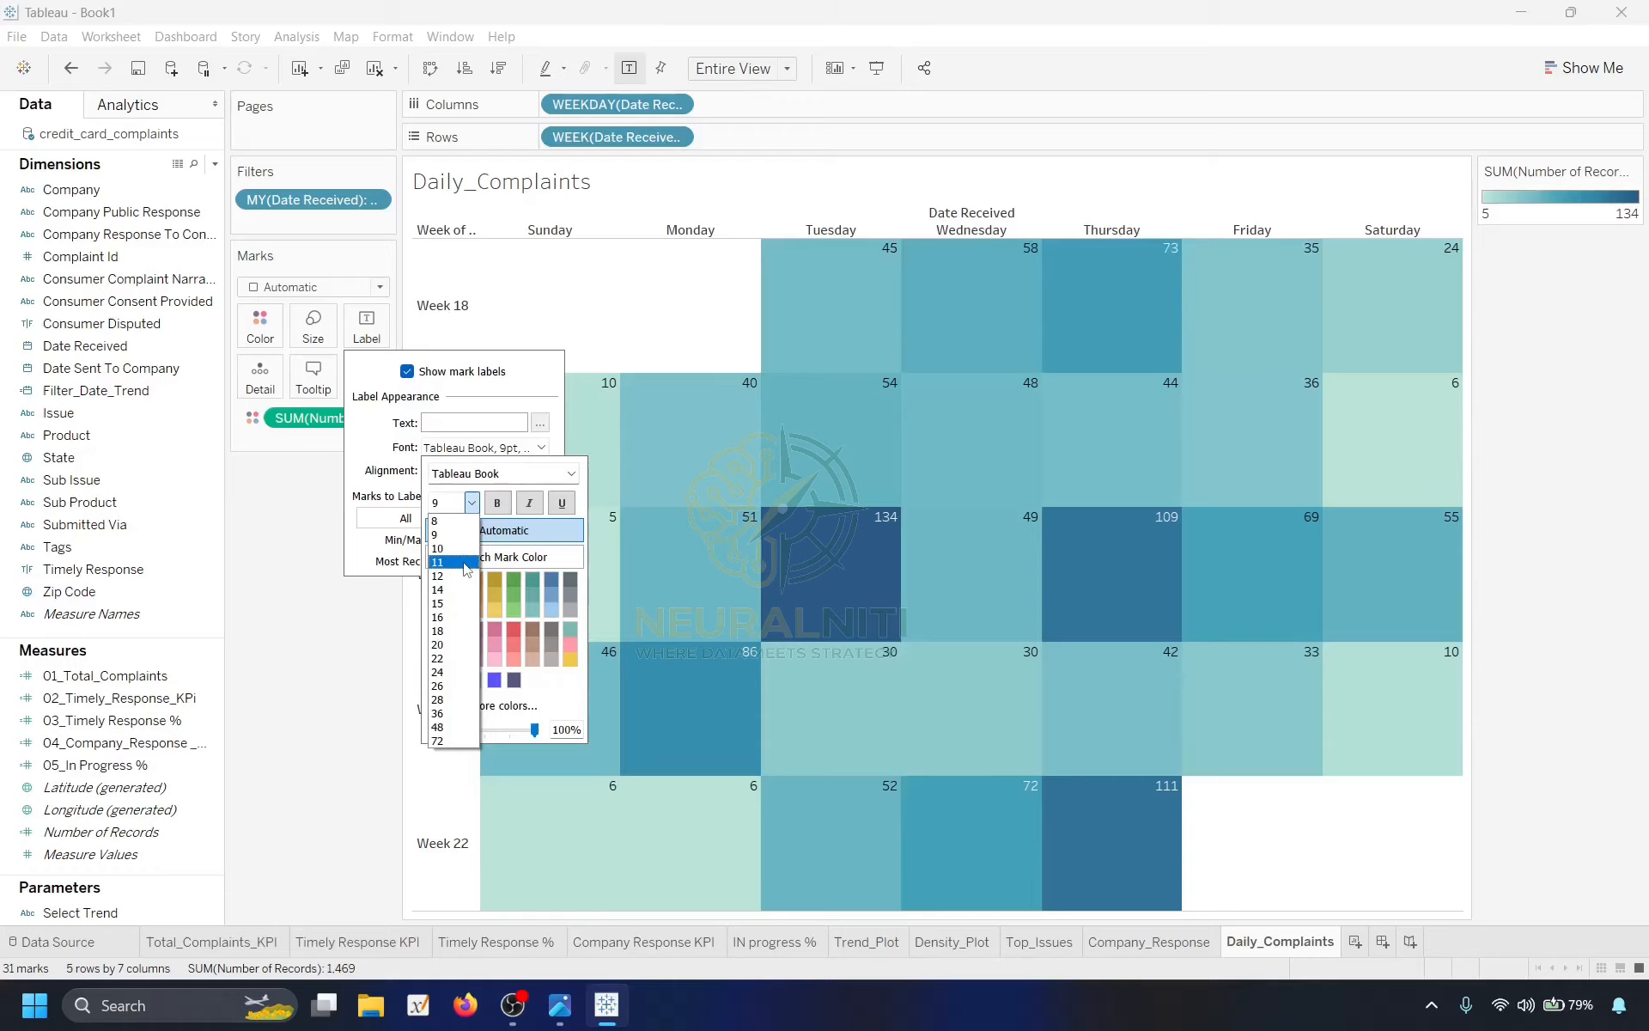
{"action": "left_click", "coordinate": [458, 568]}
{"action": "left_click", "coordinate": [496, 503]}
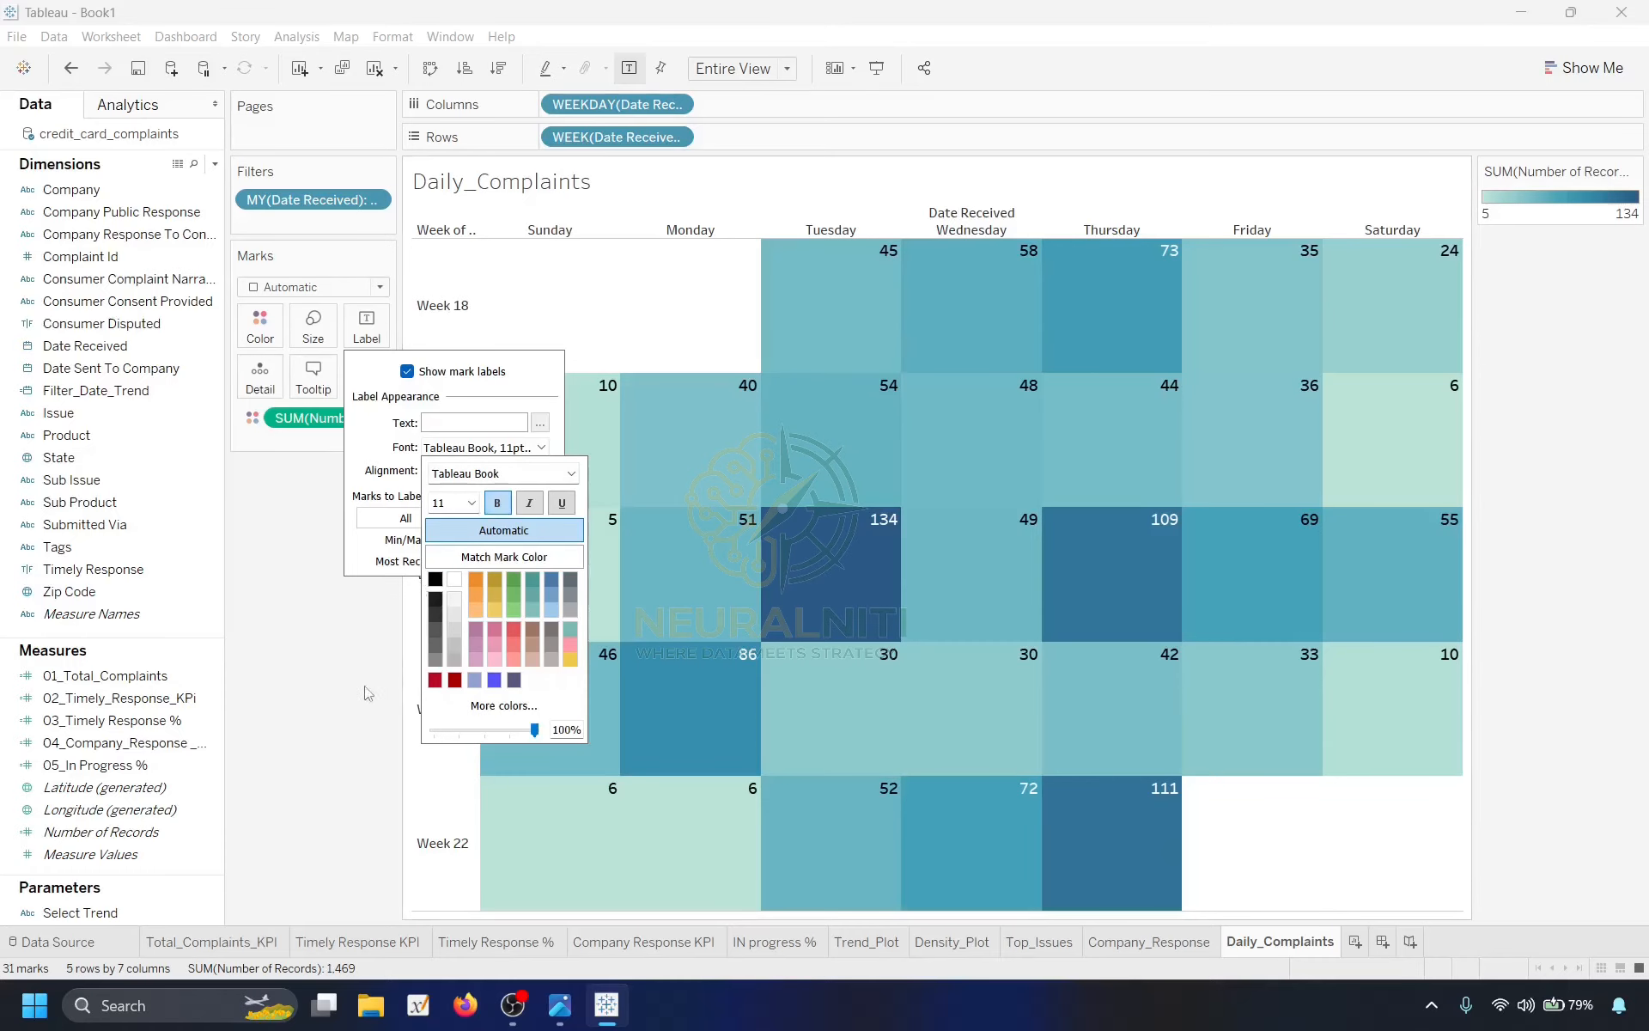
{"action": "left_click", "coordinate": [311, 699]}
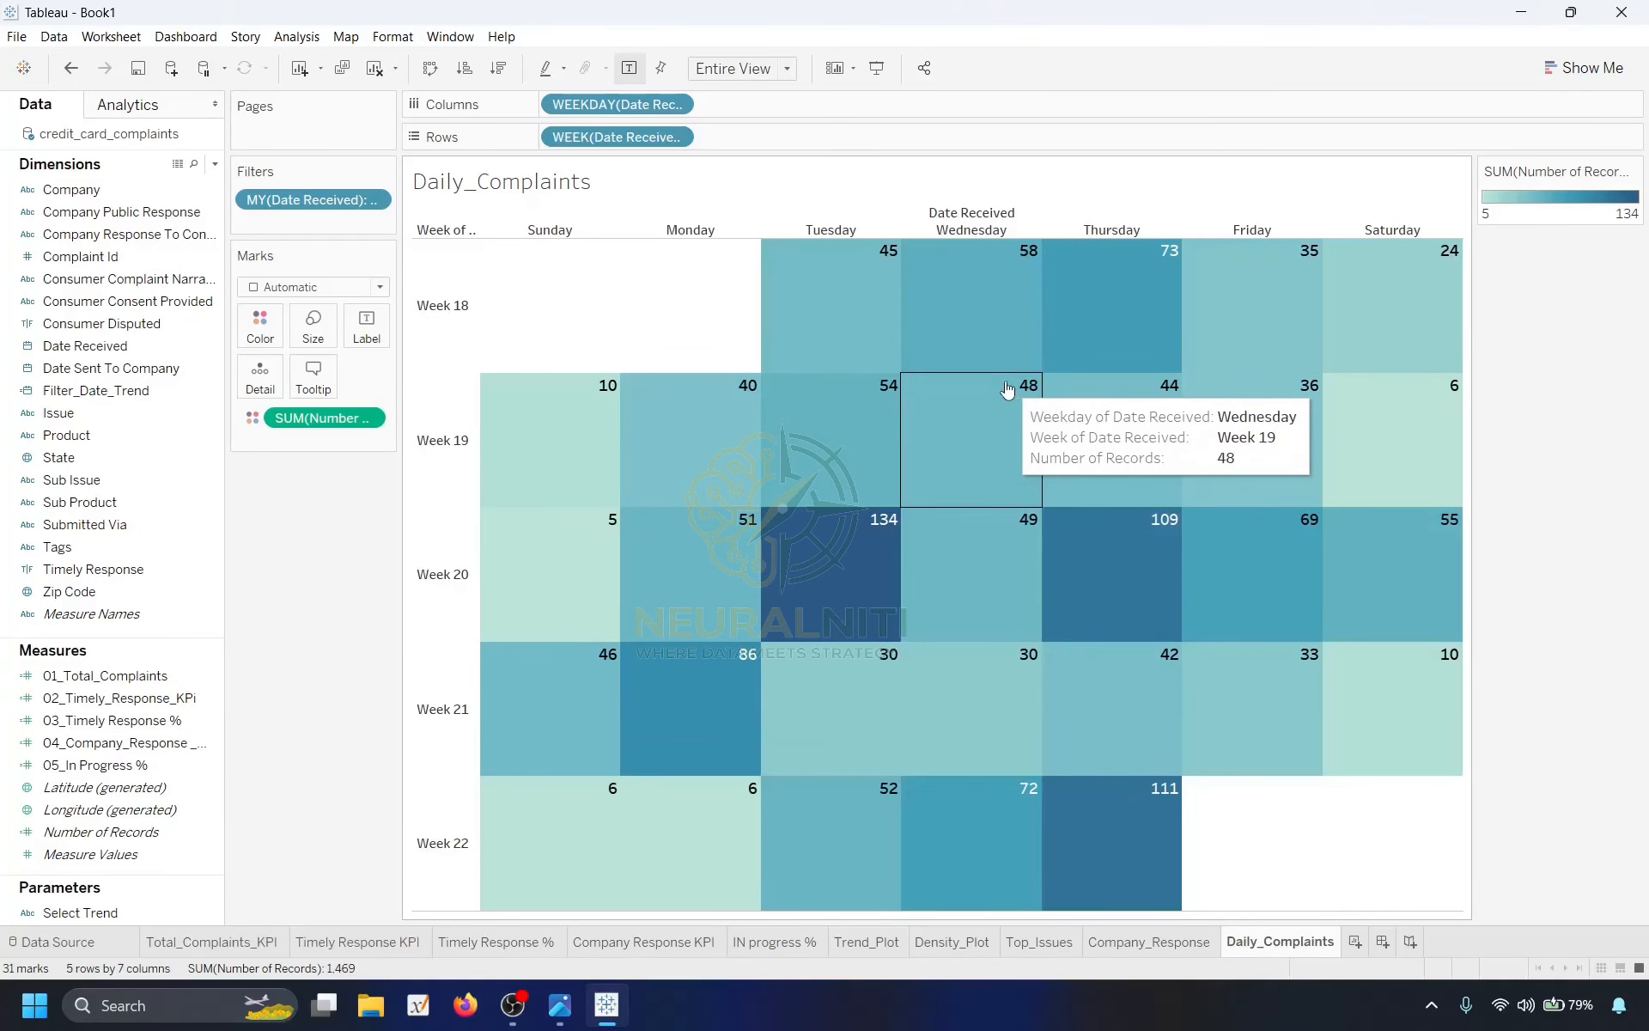
Show the Month / Year of Date Received filter beside the calendar and select only June 2012 in place of May 2012.
{"action": "left_click", "coordinate": [375, 201]}
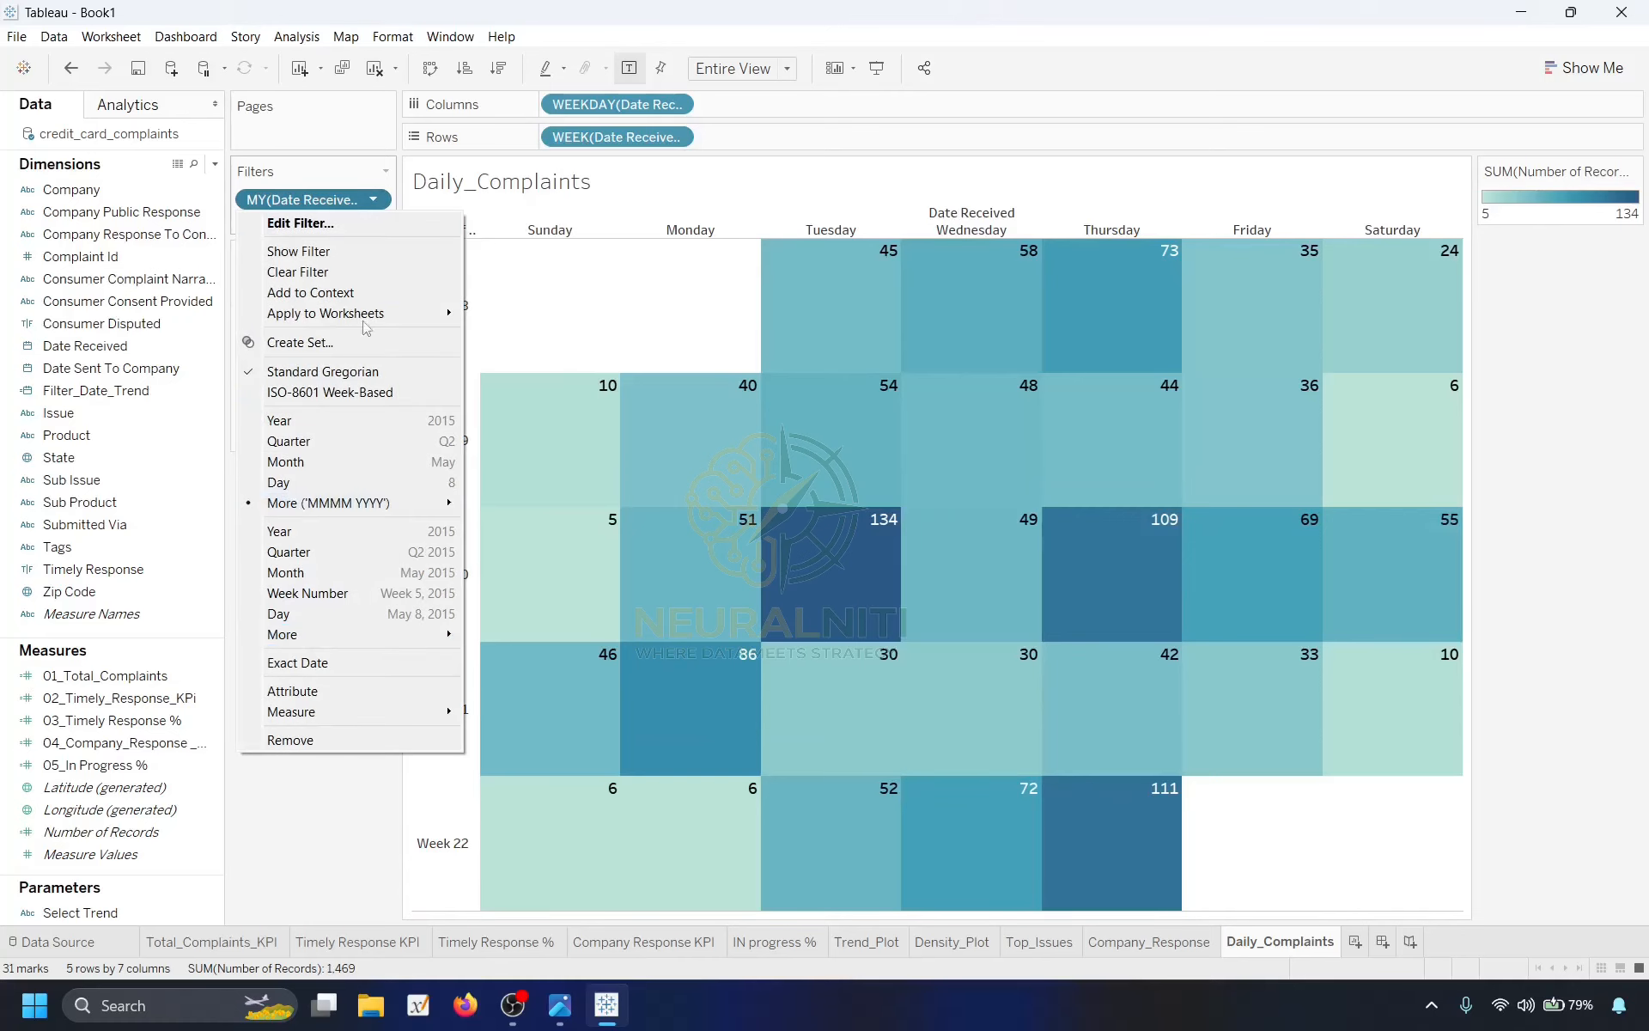
{"action": "left_click", "coordinate": [362, 248]}
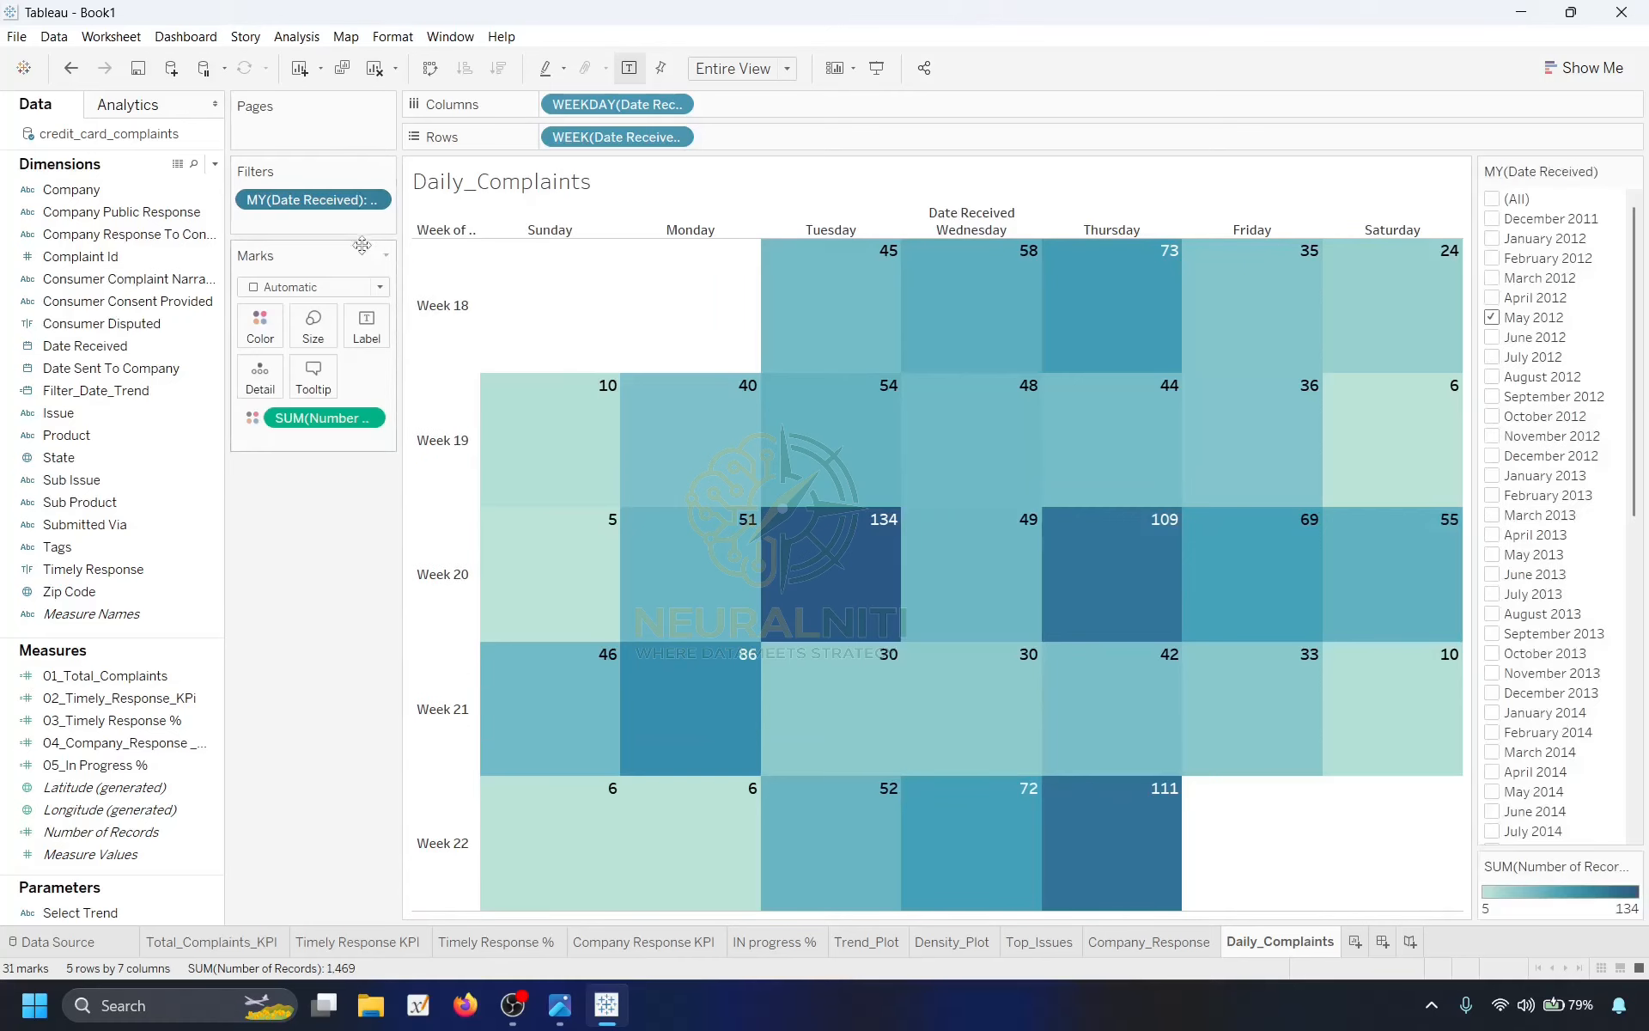
{"action": "left_click", "coordinate": [1493, 336]}
{"action": "left_click", "coordinate": [1493, 319]}
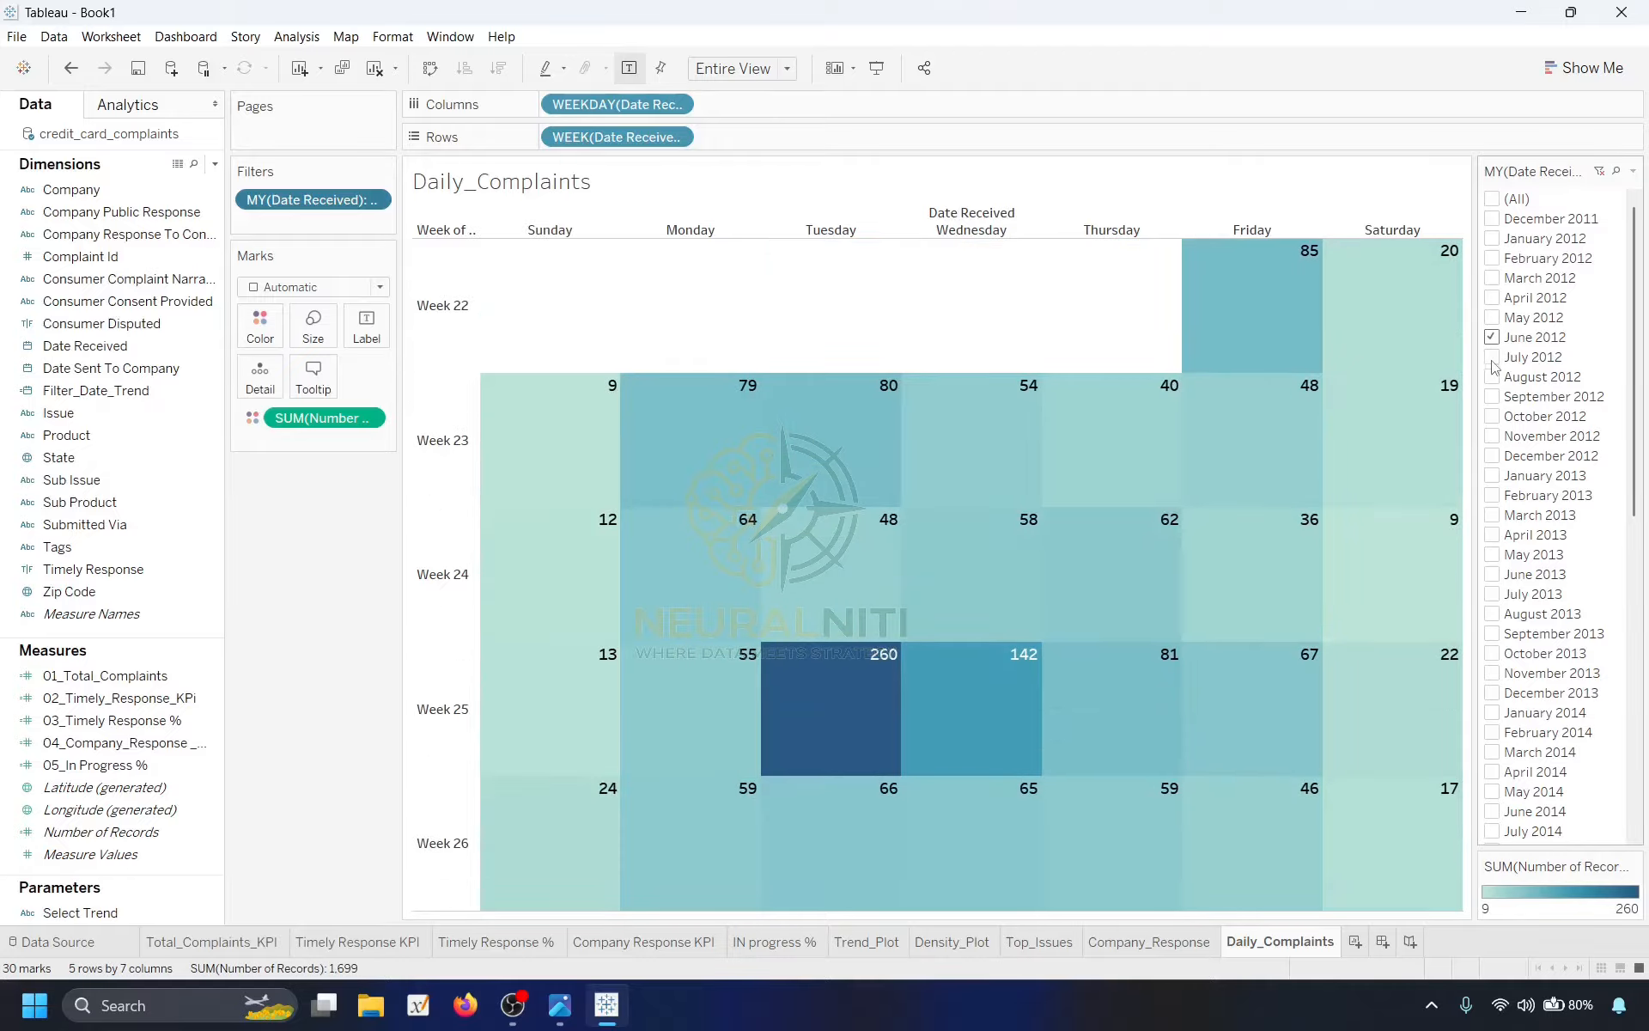
Try adding July 2012 and August 2012 to the month filter, and return it to June 2012 alone.
{"action": "left_click", "coordinate": [1493, 359]}
{"action": "left_click", "coordinate": [1493, 377]}
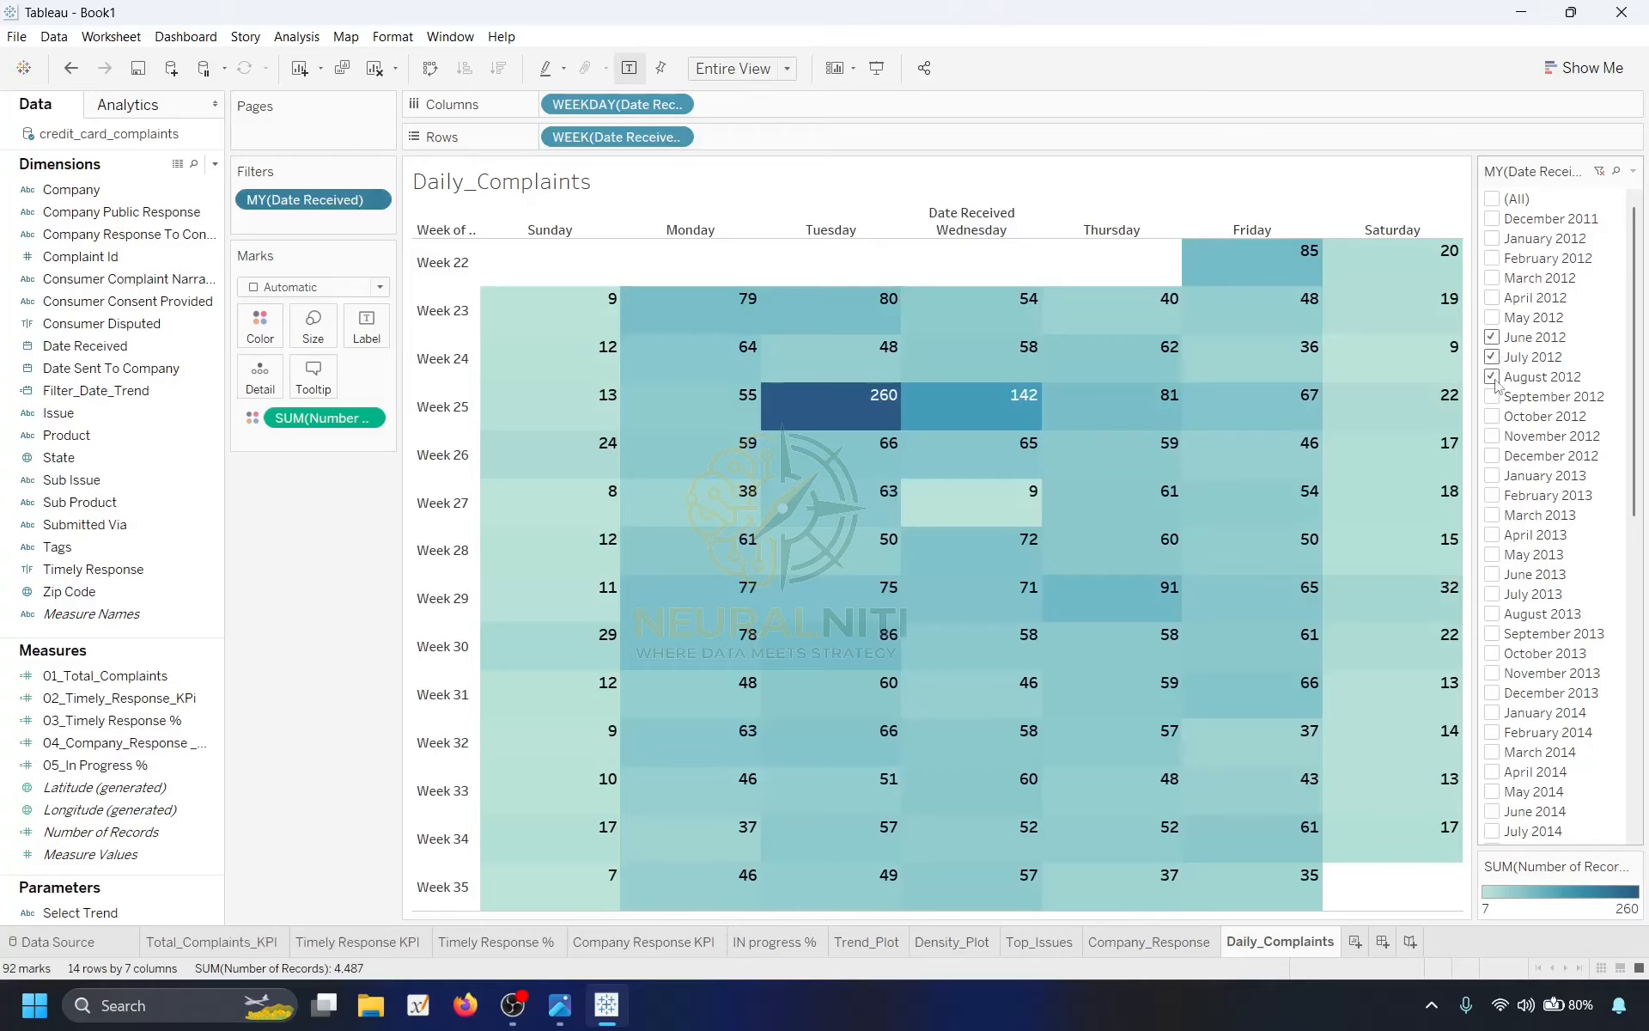
{"action": "left_click", "coordinate": [1493, 377]}
{"action": "left_click", "coordinate": [1493, 357]}
{"action": "left_click", "coordinate": [1492, 338]}
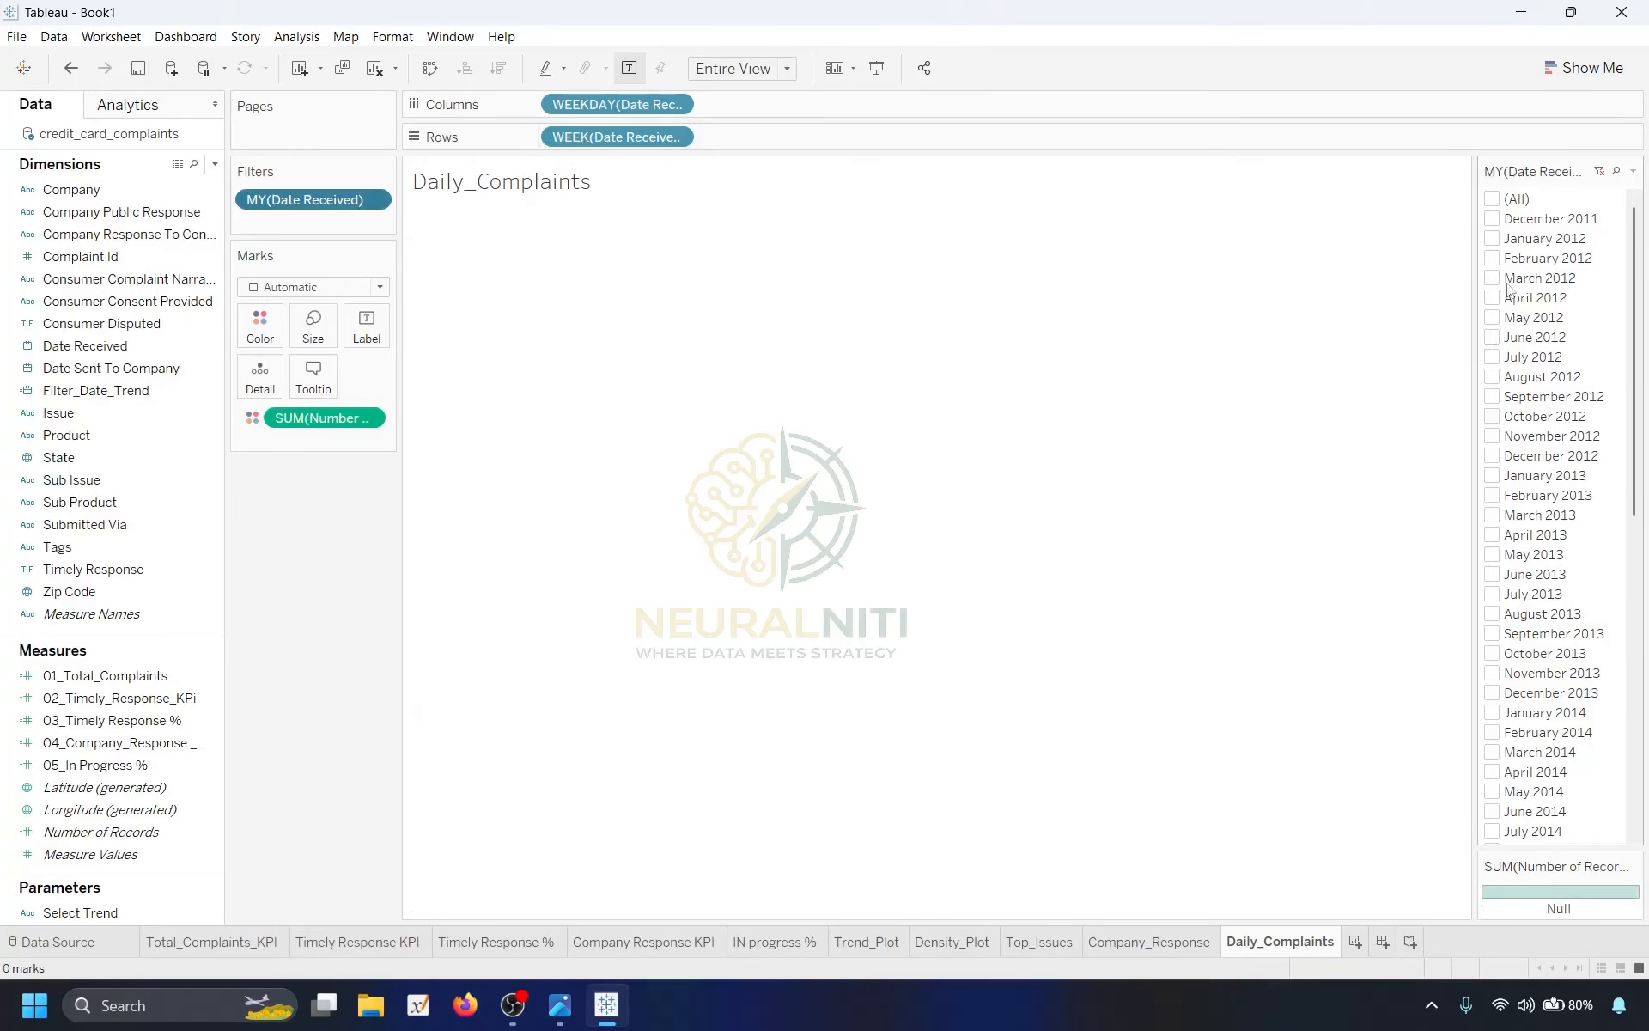
{"action": "left_click", "coordinate": [1493, 337]}
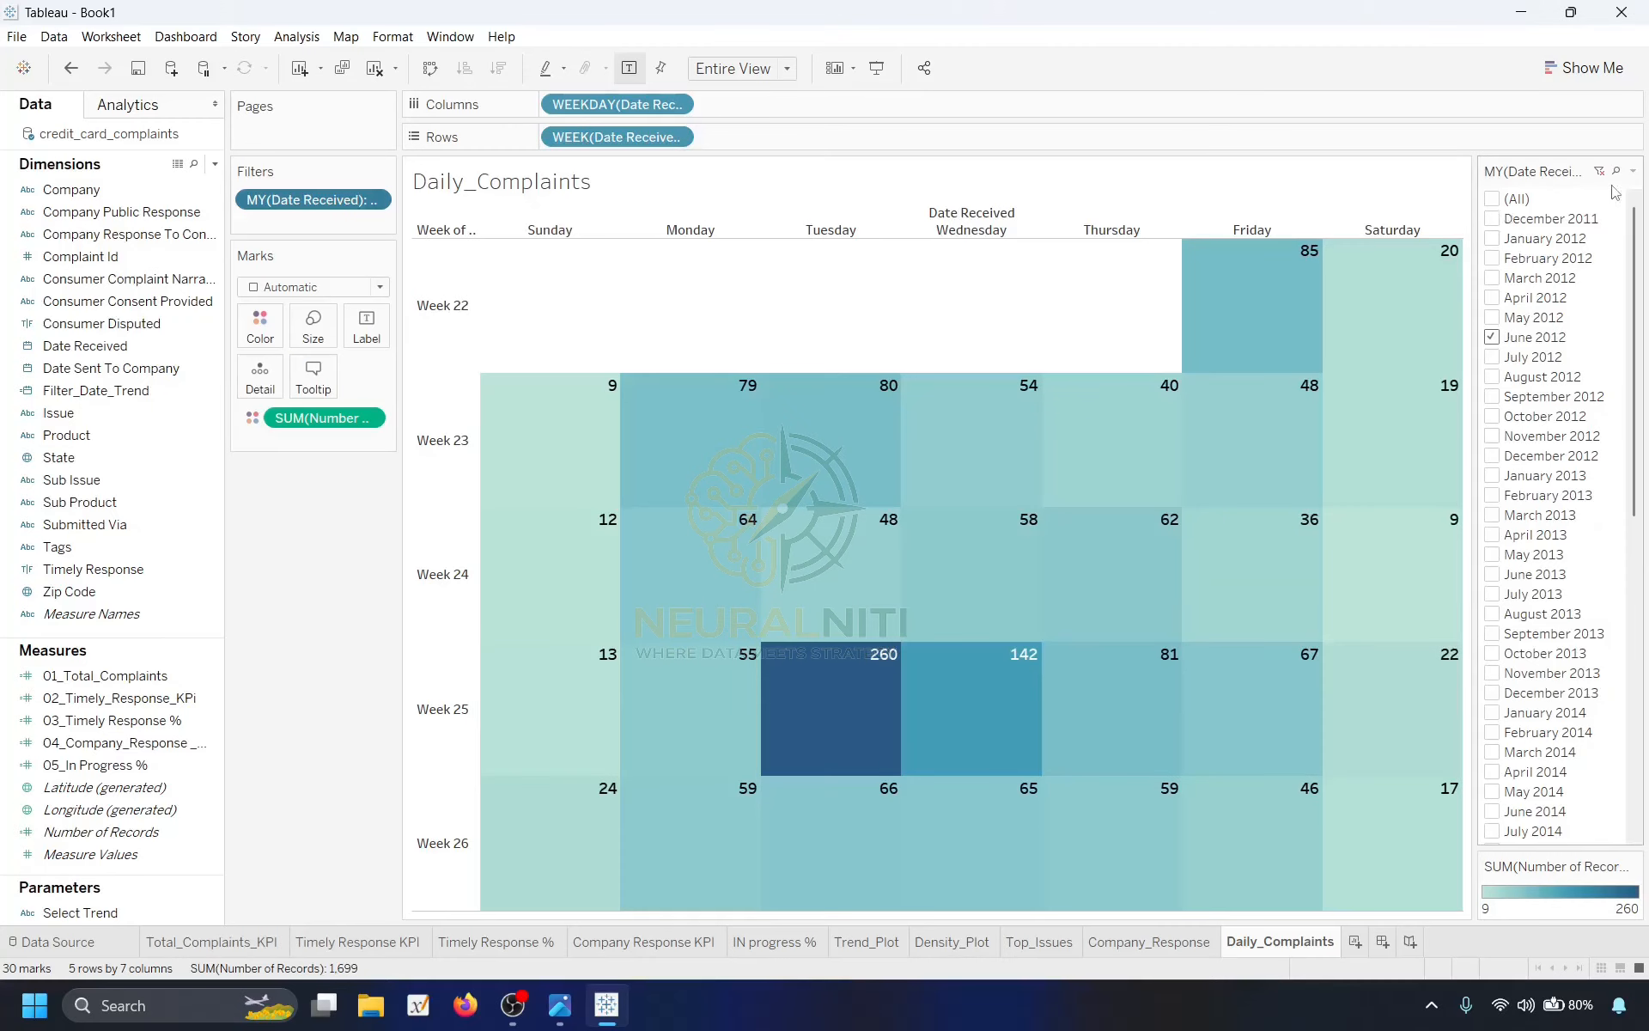
Change the month filter to a single-value dropdown and choose December 2011.
{"action": "left_click", "coordinate": [1633, 172]}
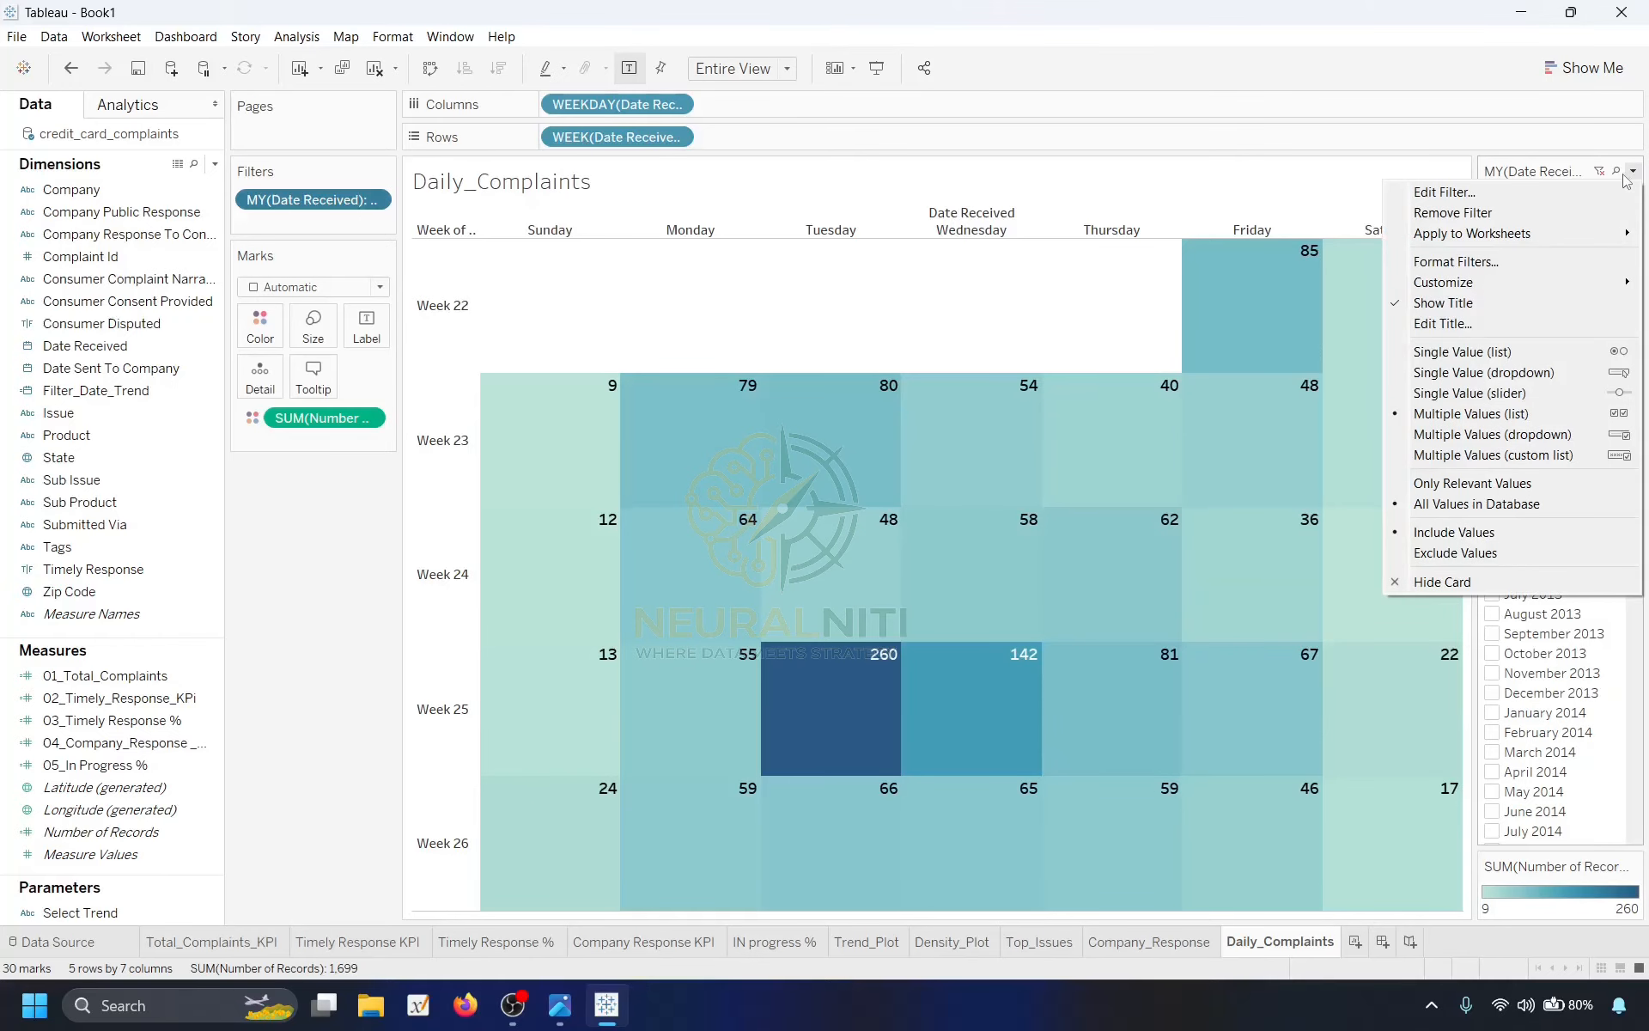
{"action": "left_click", "coordinate": [1499, 382]}
{"action": "left_click", "coordinate": [1528, 205]}
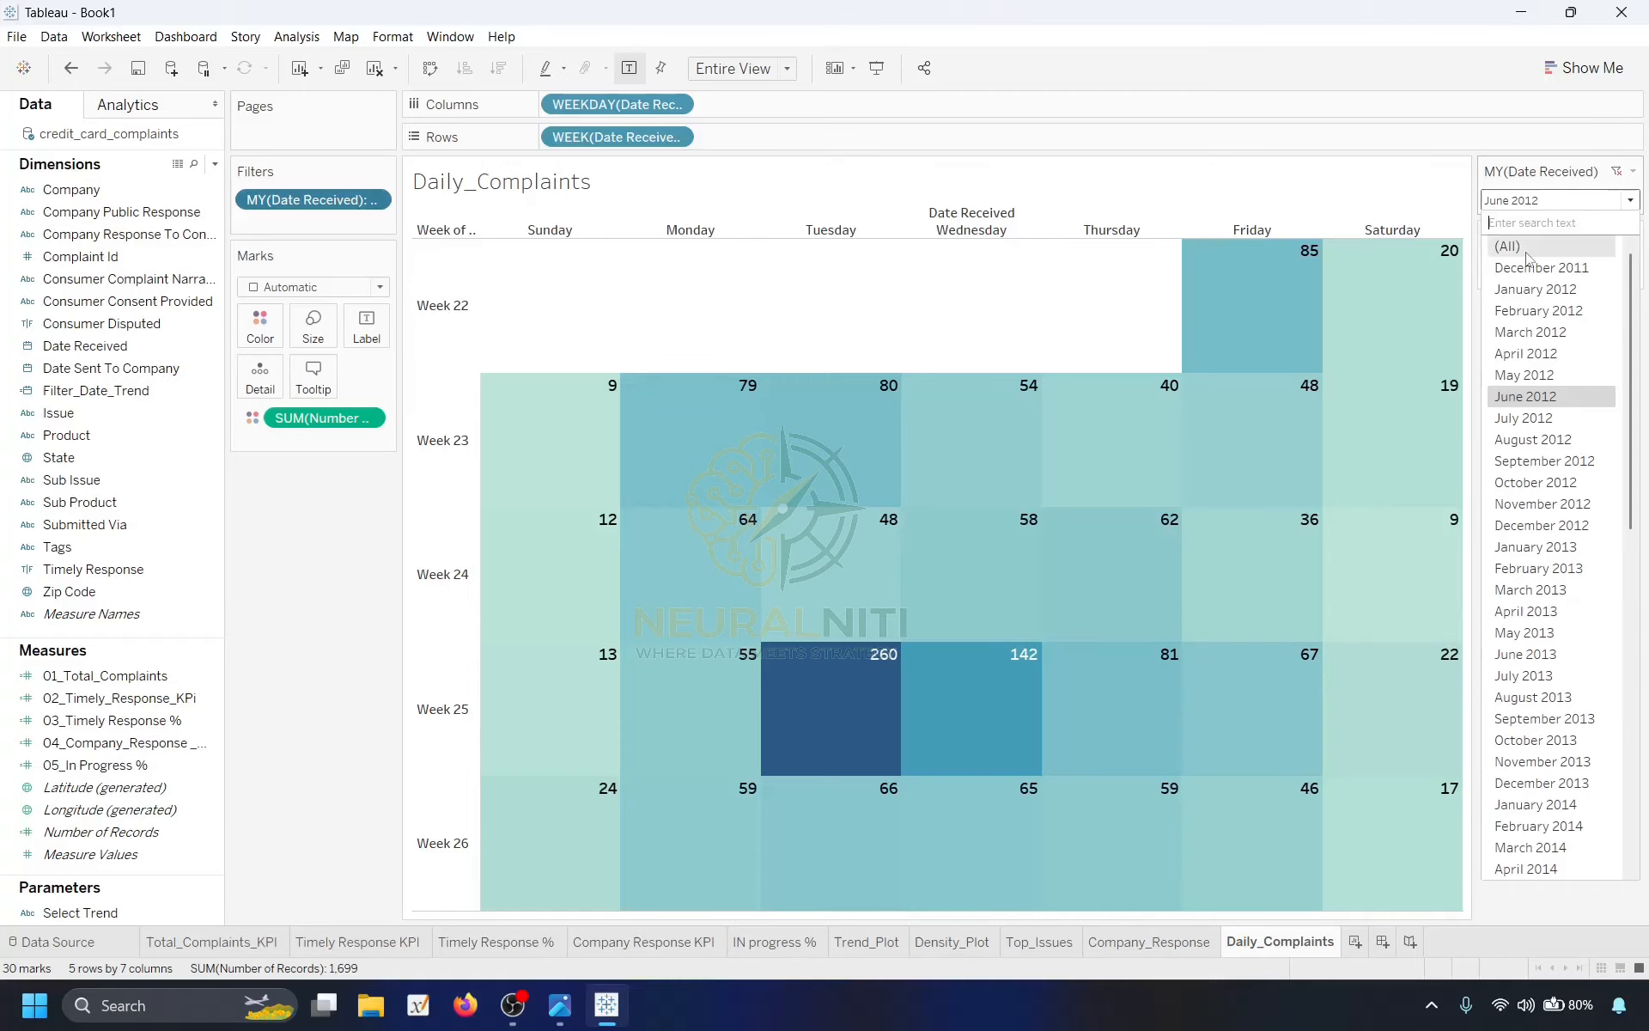
{"action": "left_click", "coordinate": [1524, 268]}
Switch the month filter through February, April, July and September 2012, ending on February 2013.
{"action": "left_click", "coordinate": [1534, 202]}
{"action": "left_click", "coordinate": [1538, 310]}
{"action": "left_click", "coordinate": [1542, 202]}
{"action": "left_click", "coordinate": [1526, 353]}
{"action": "left_click", "coordinate": [1537, 217]}
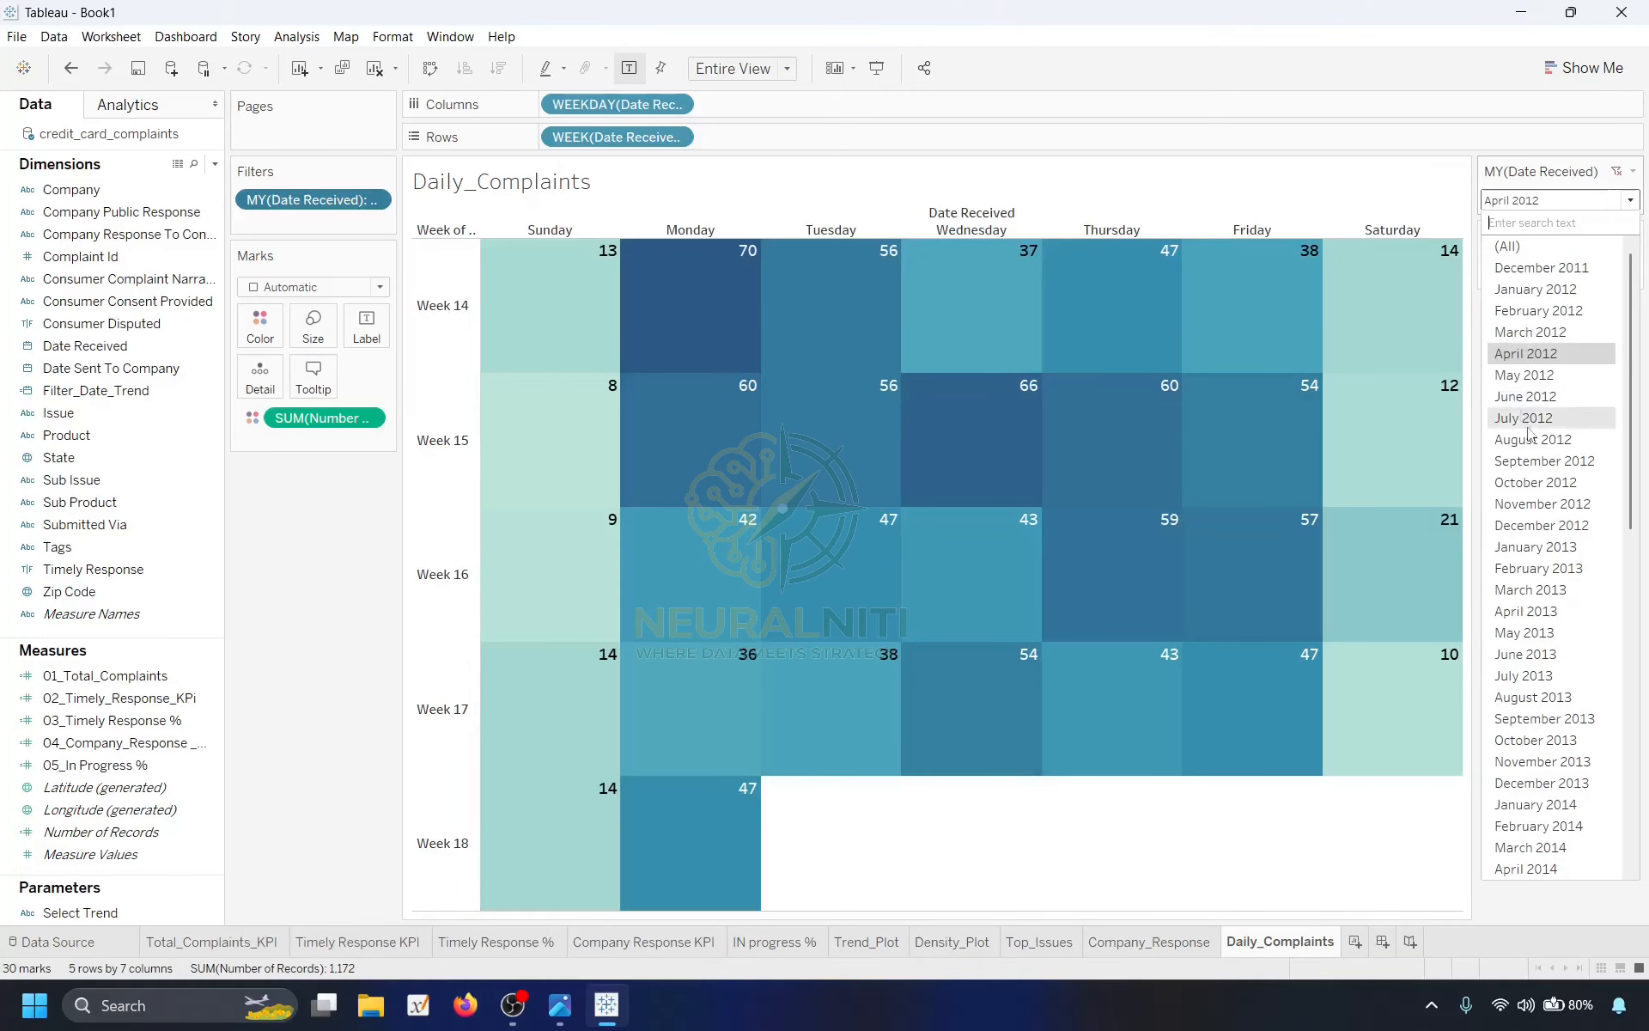
{"action": "left_click", "coordinate": [1524, 418]}
{"action": "left_click", "coordinate": [1545, 206]}
{"action": "left_click", "coordinate": [1544, 461]}
{"action": "left_click", "coordinate": [1538, 206]}
{"action": "left_click", "coordinate": [1539, 568]}
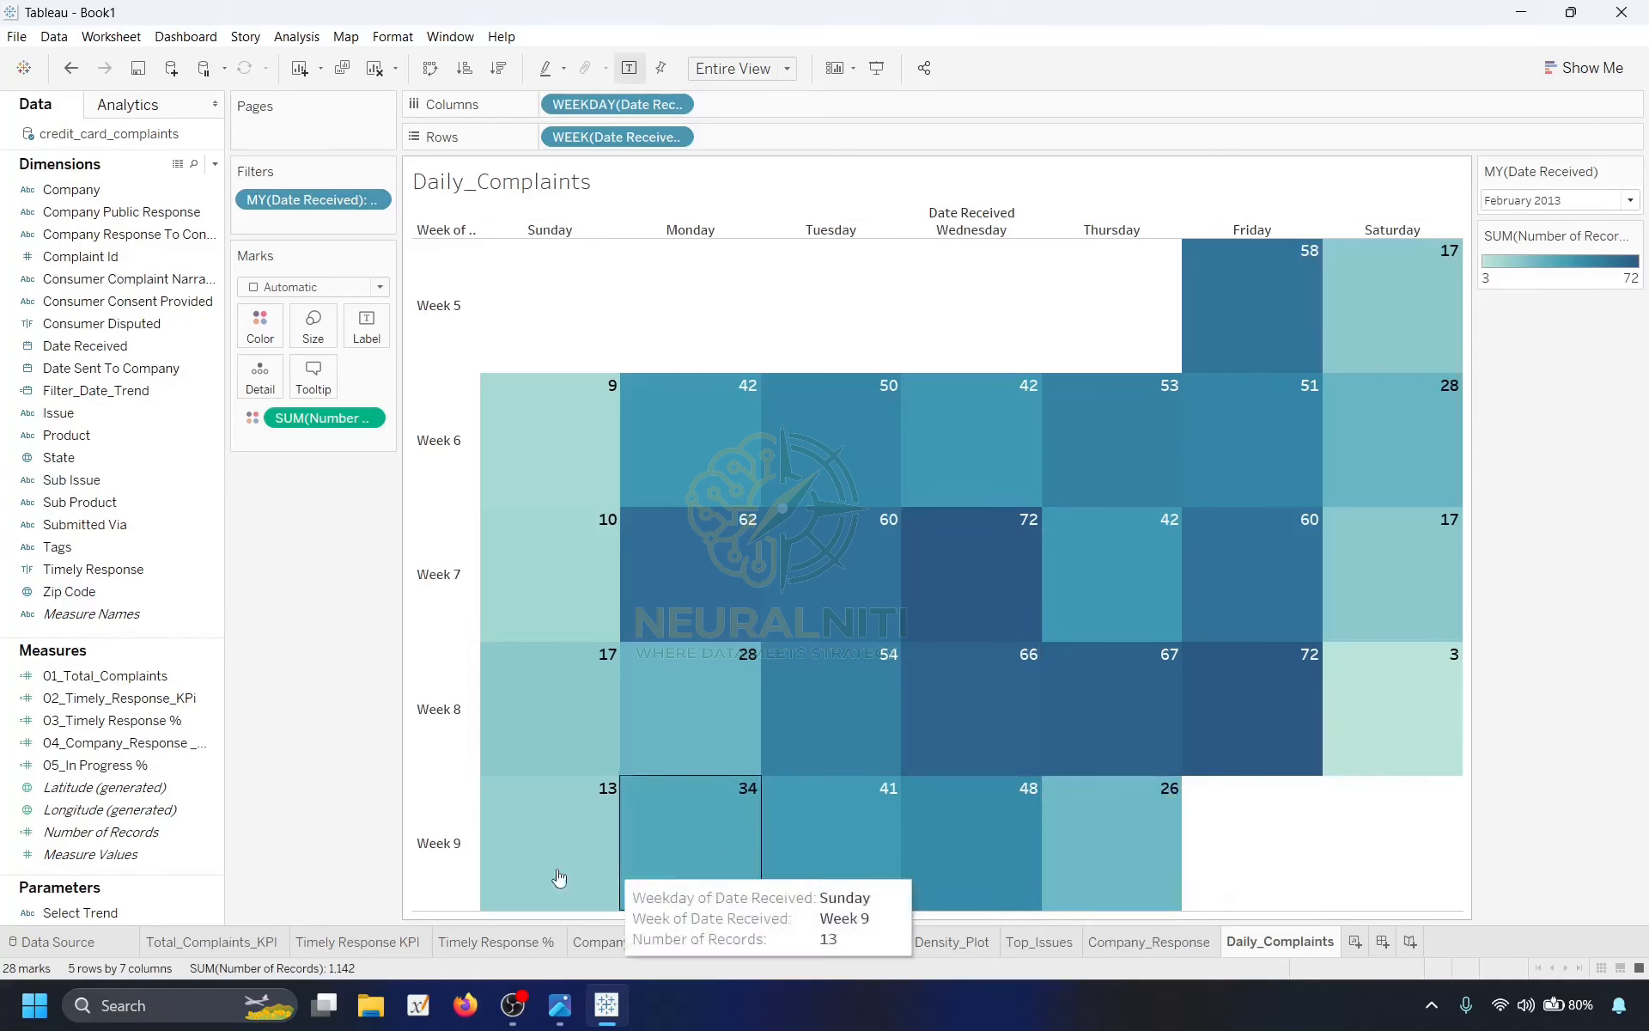
Consult the reference dashboard image, and create a new dashboard with its size set to Automatic.
{"action": "left_click", "coordinate": [559, 1005]}
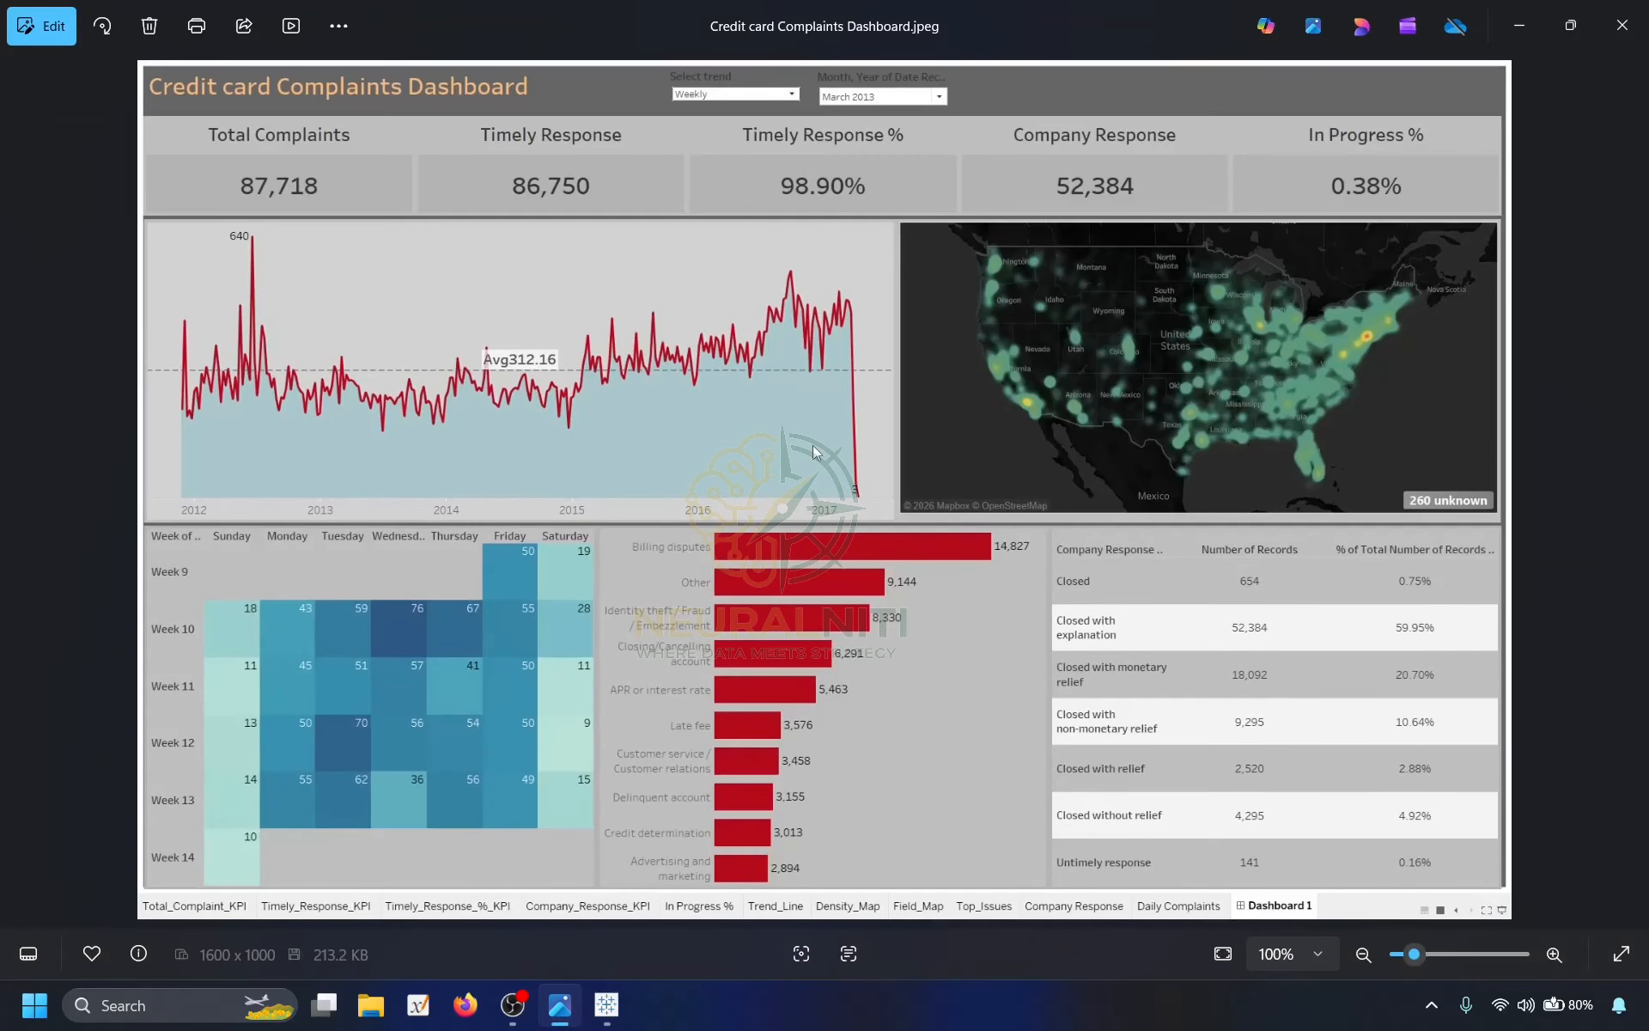
{"action": "left_click", "coordinate": [1525, 27]}
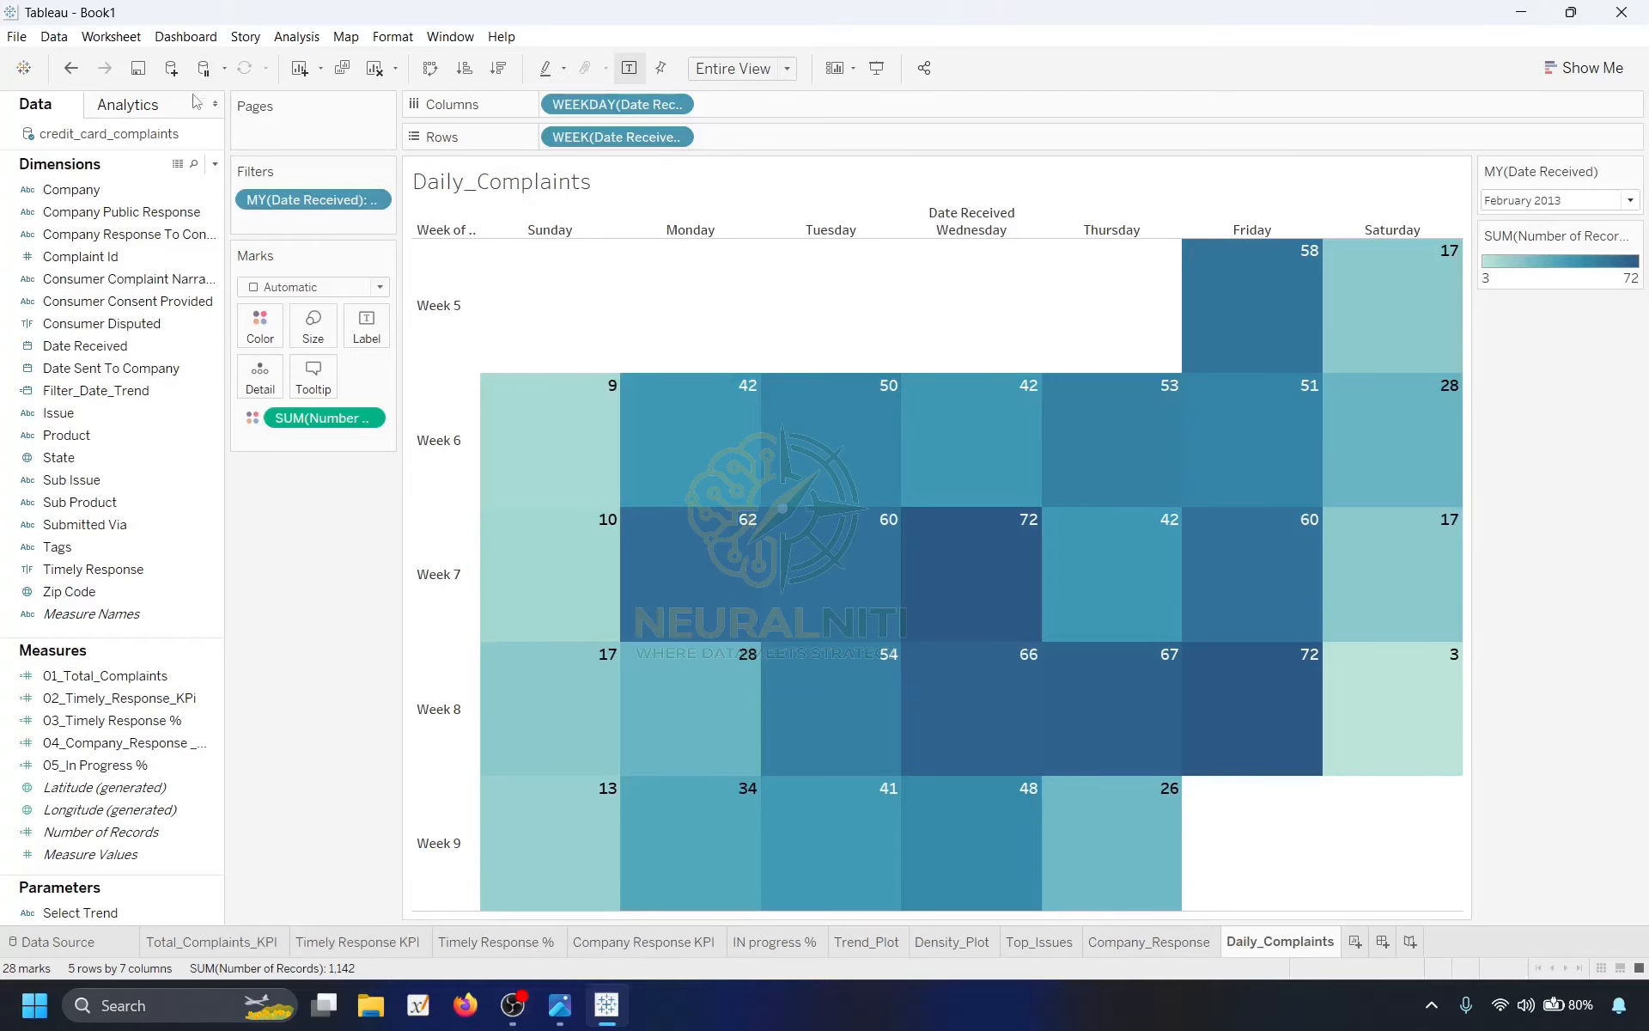
{"action": "left_click", "coordinate": [179, 41]}
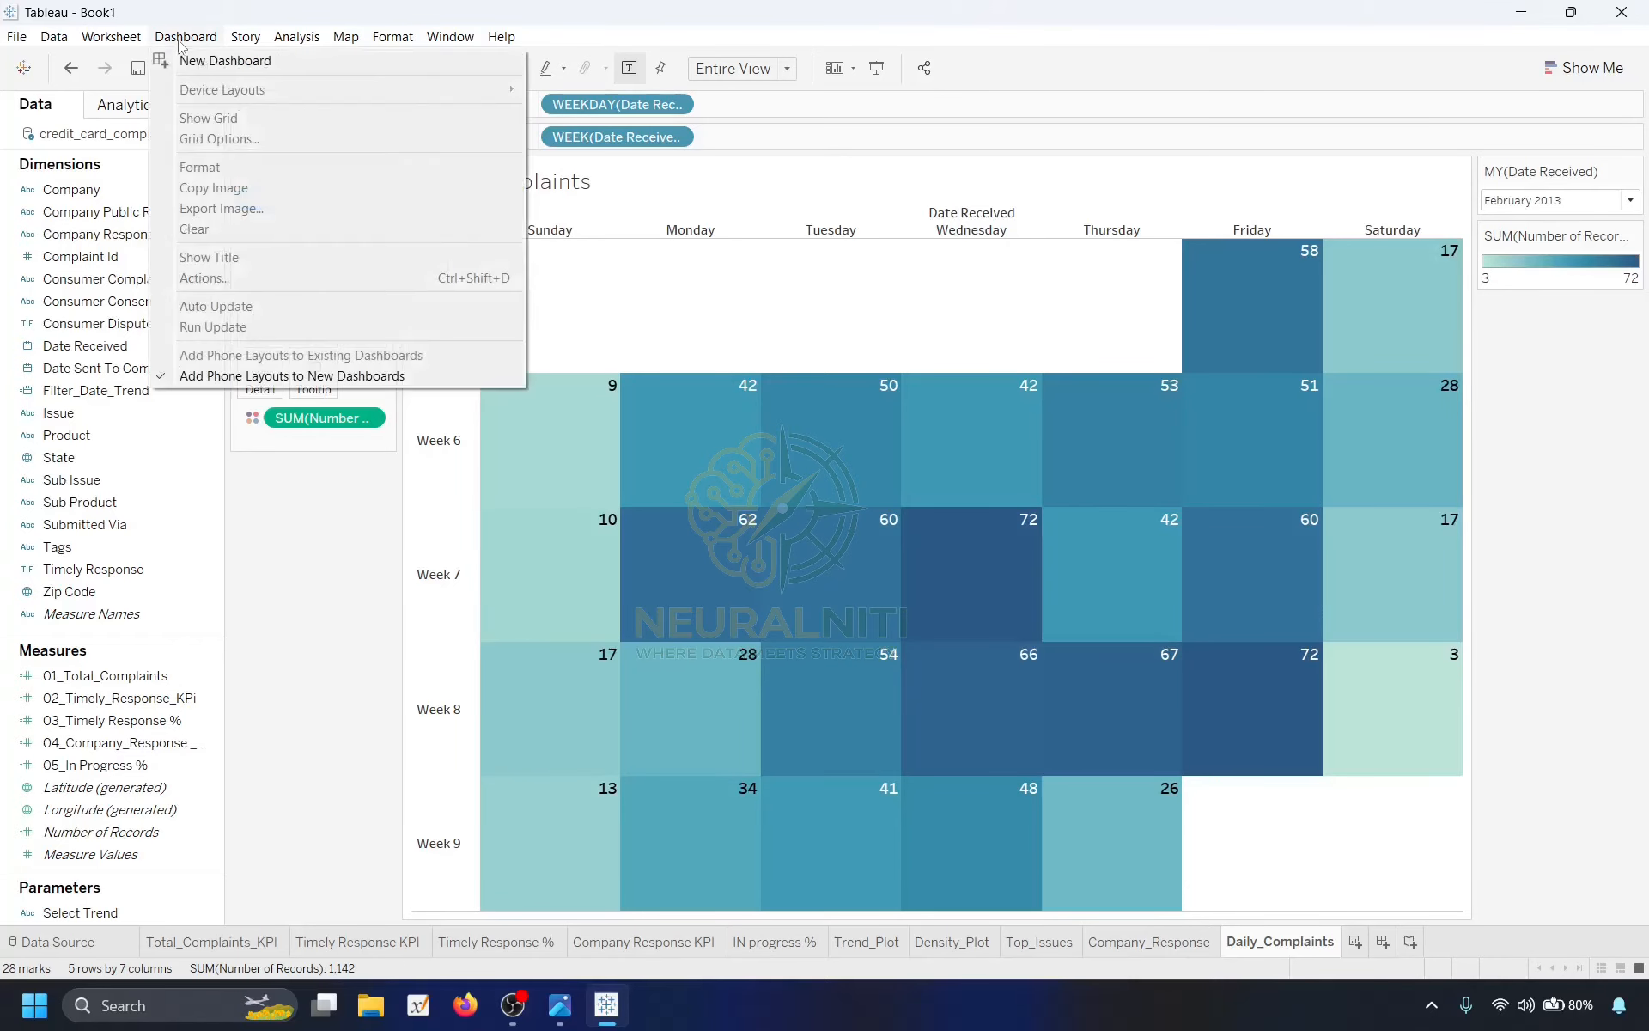
{"action": "left_click", "coordinate": [225, 60]}
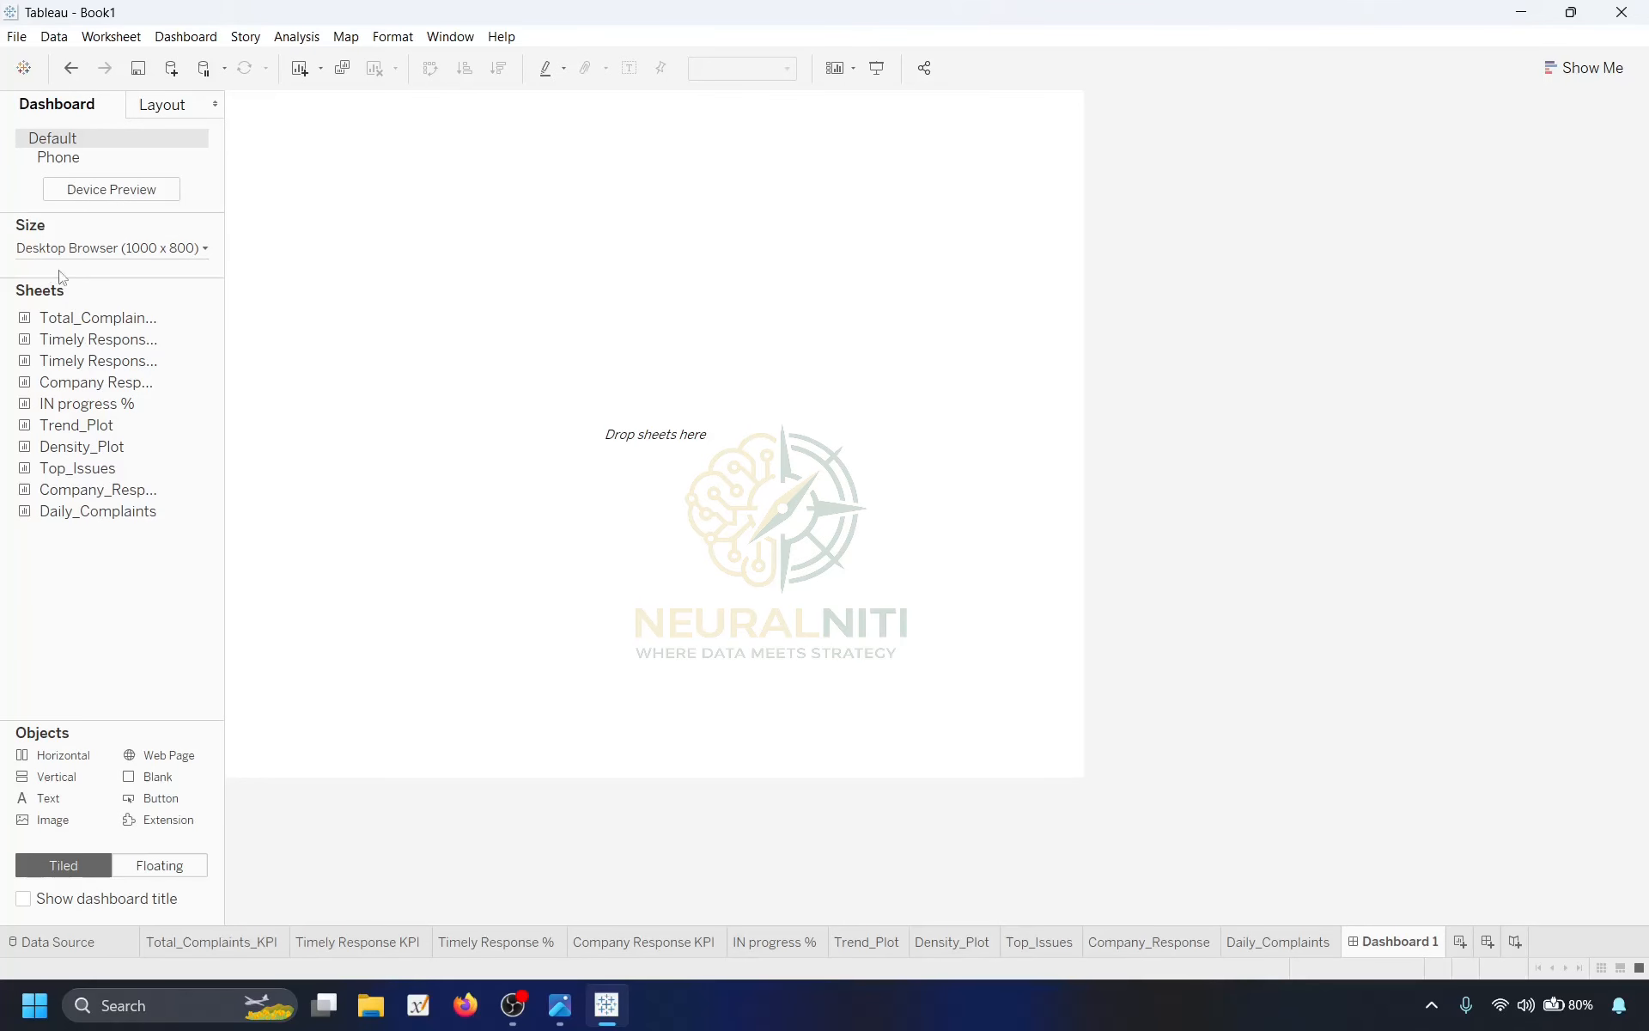
{"action": "left_click", "coordinate": [75, 249]}
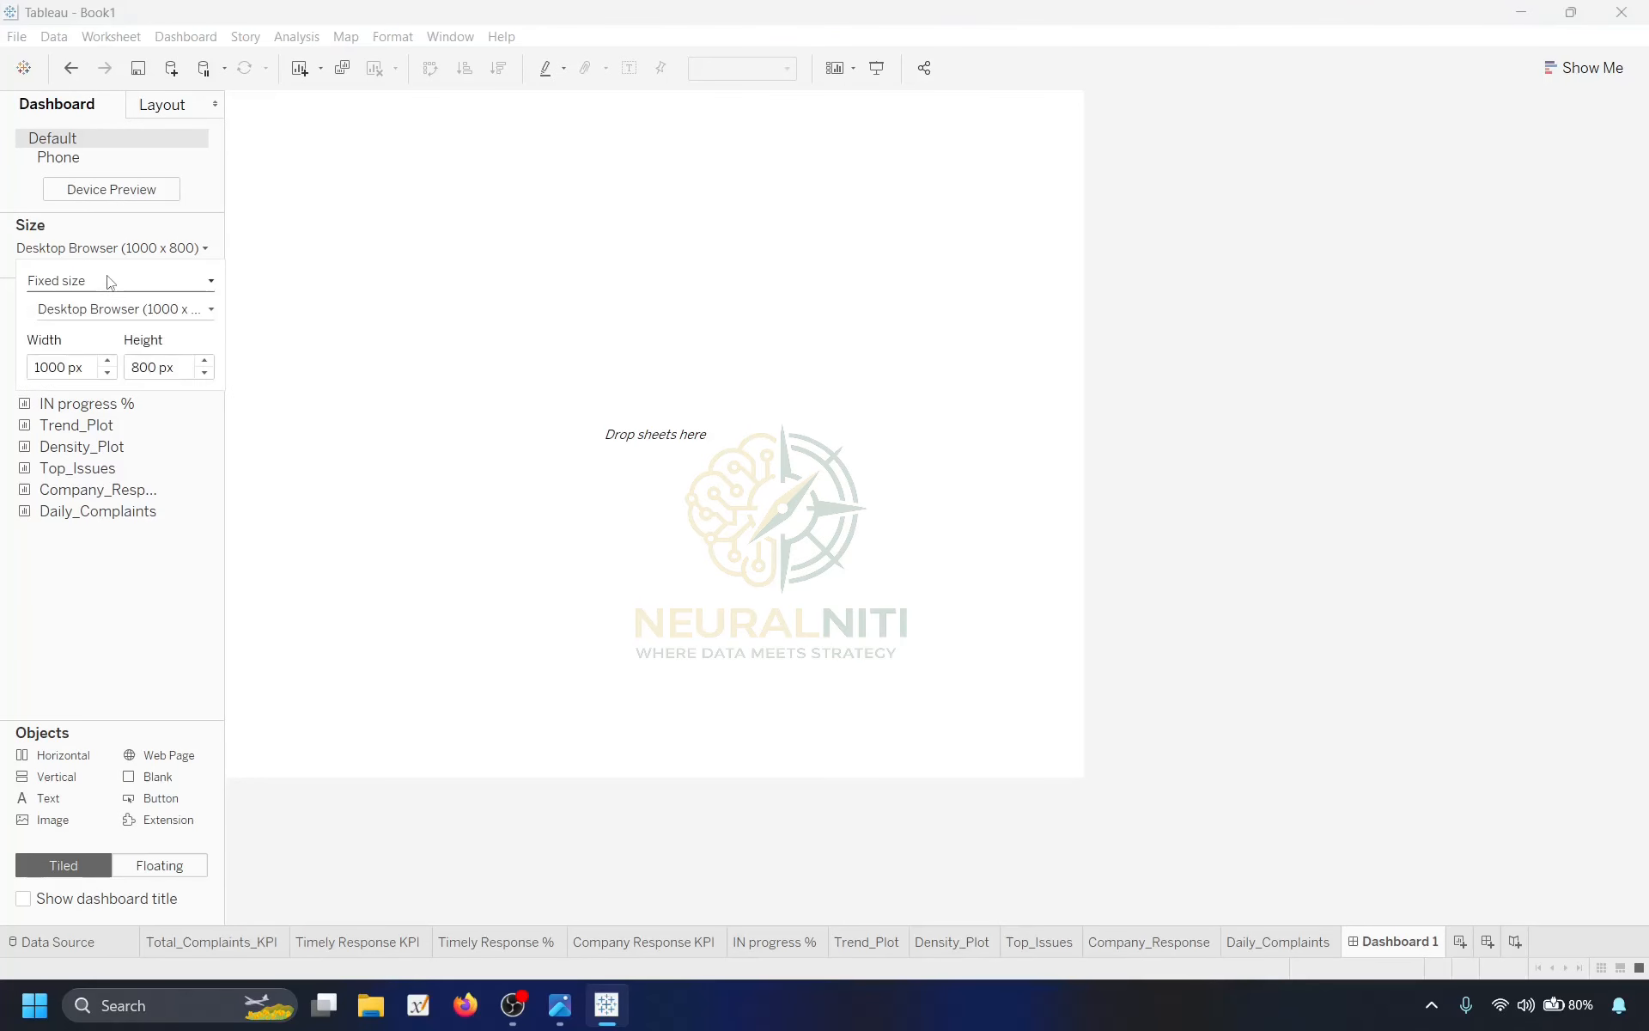
{"action": "left_click", "coordinate": [141, 283]}
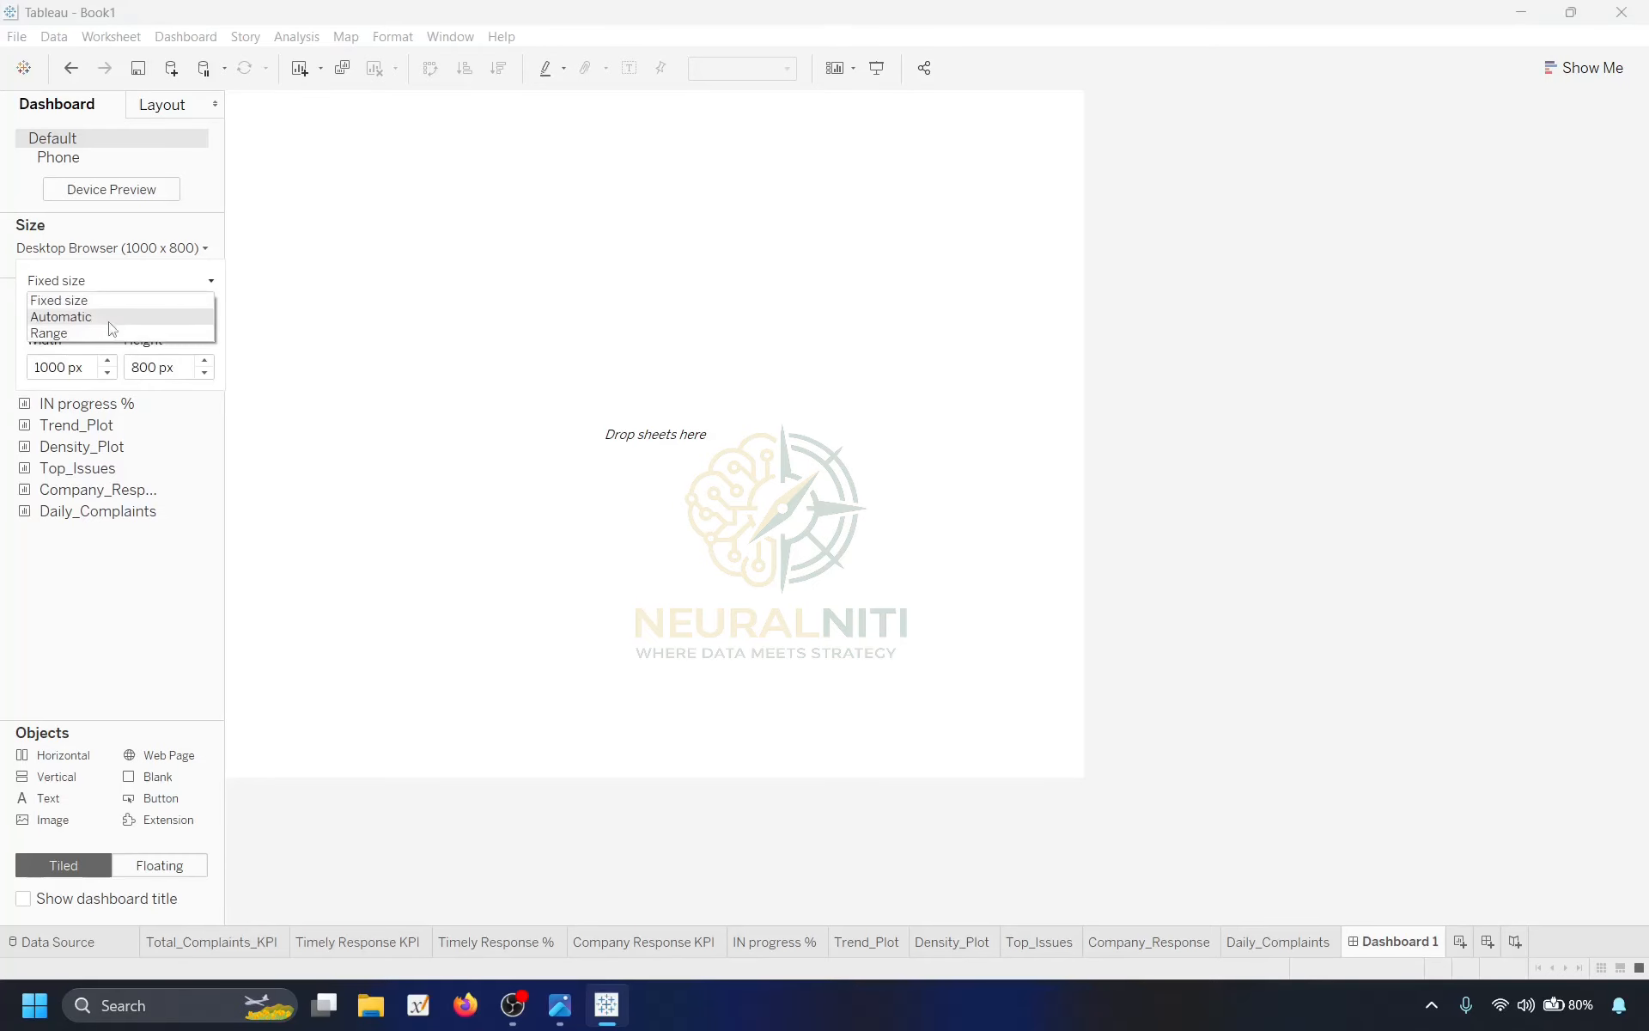
{"action": "left_click", "coordinate": [111, 319]}
{"action": "left_click", "coordinate": [639, 398]}
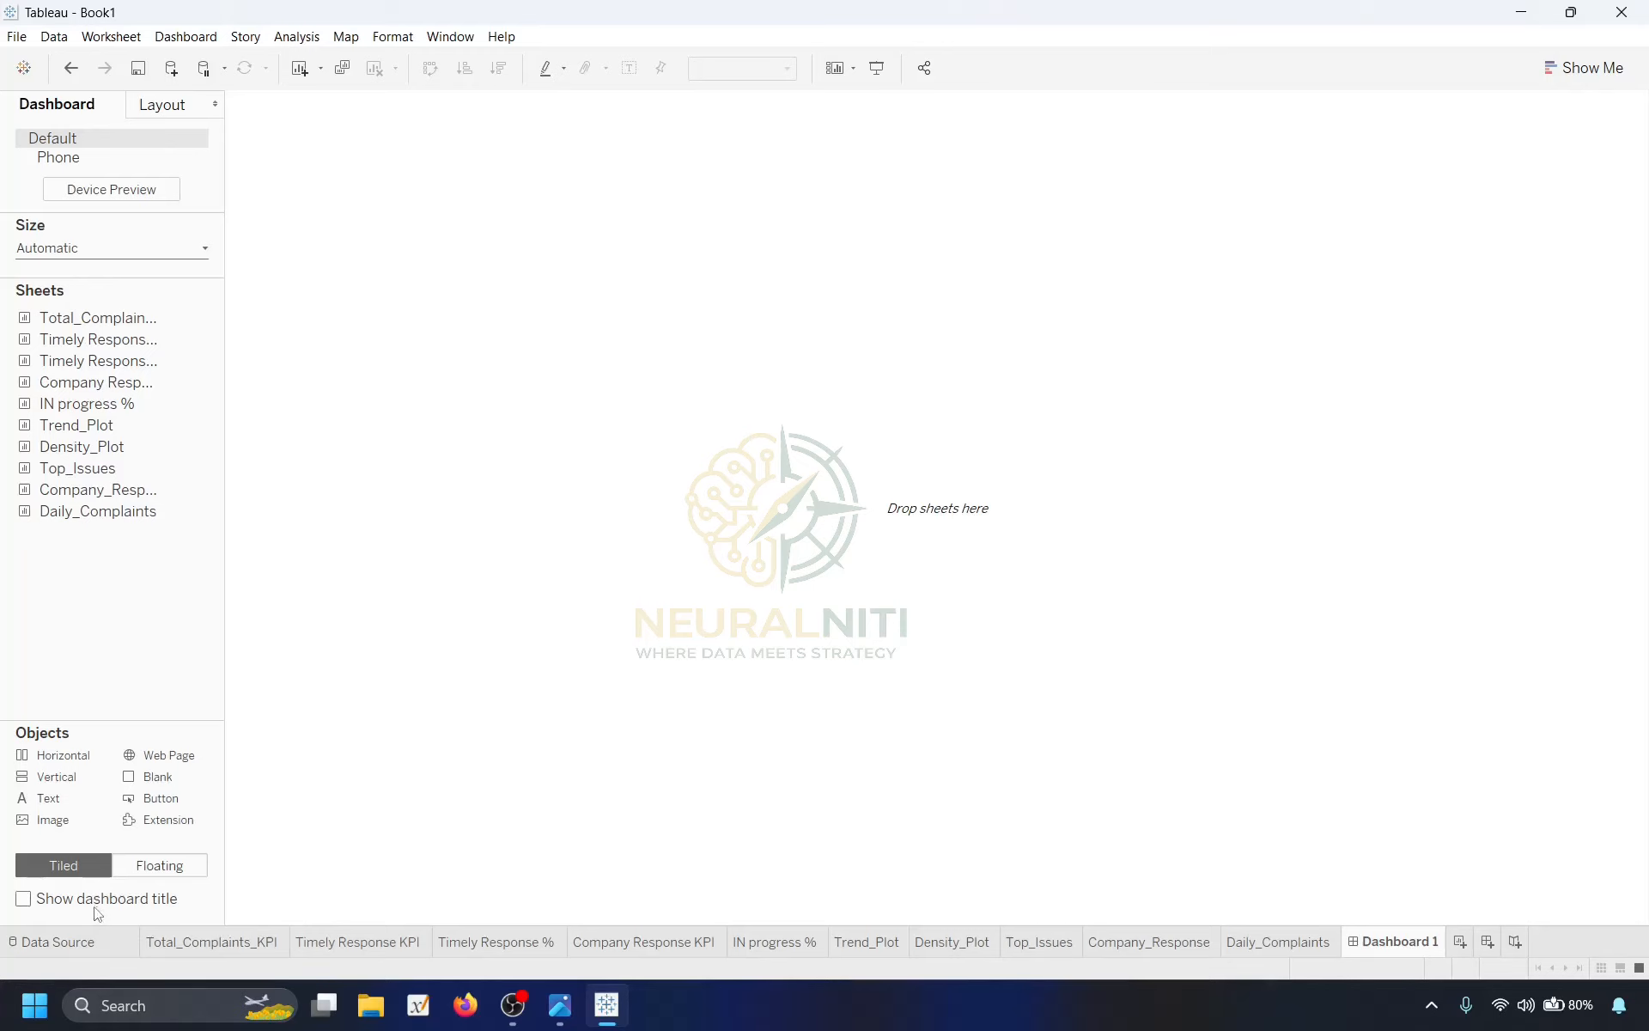
Show the dashboard title and replace its text with "Credit Card Complaints Dashboard", following the reference image.
{"action": "left_click", "coordinate": [560, 1009]}
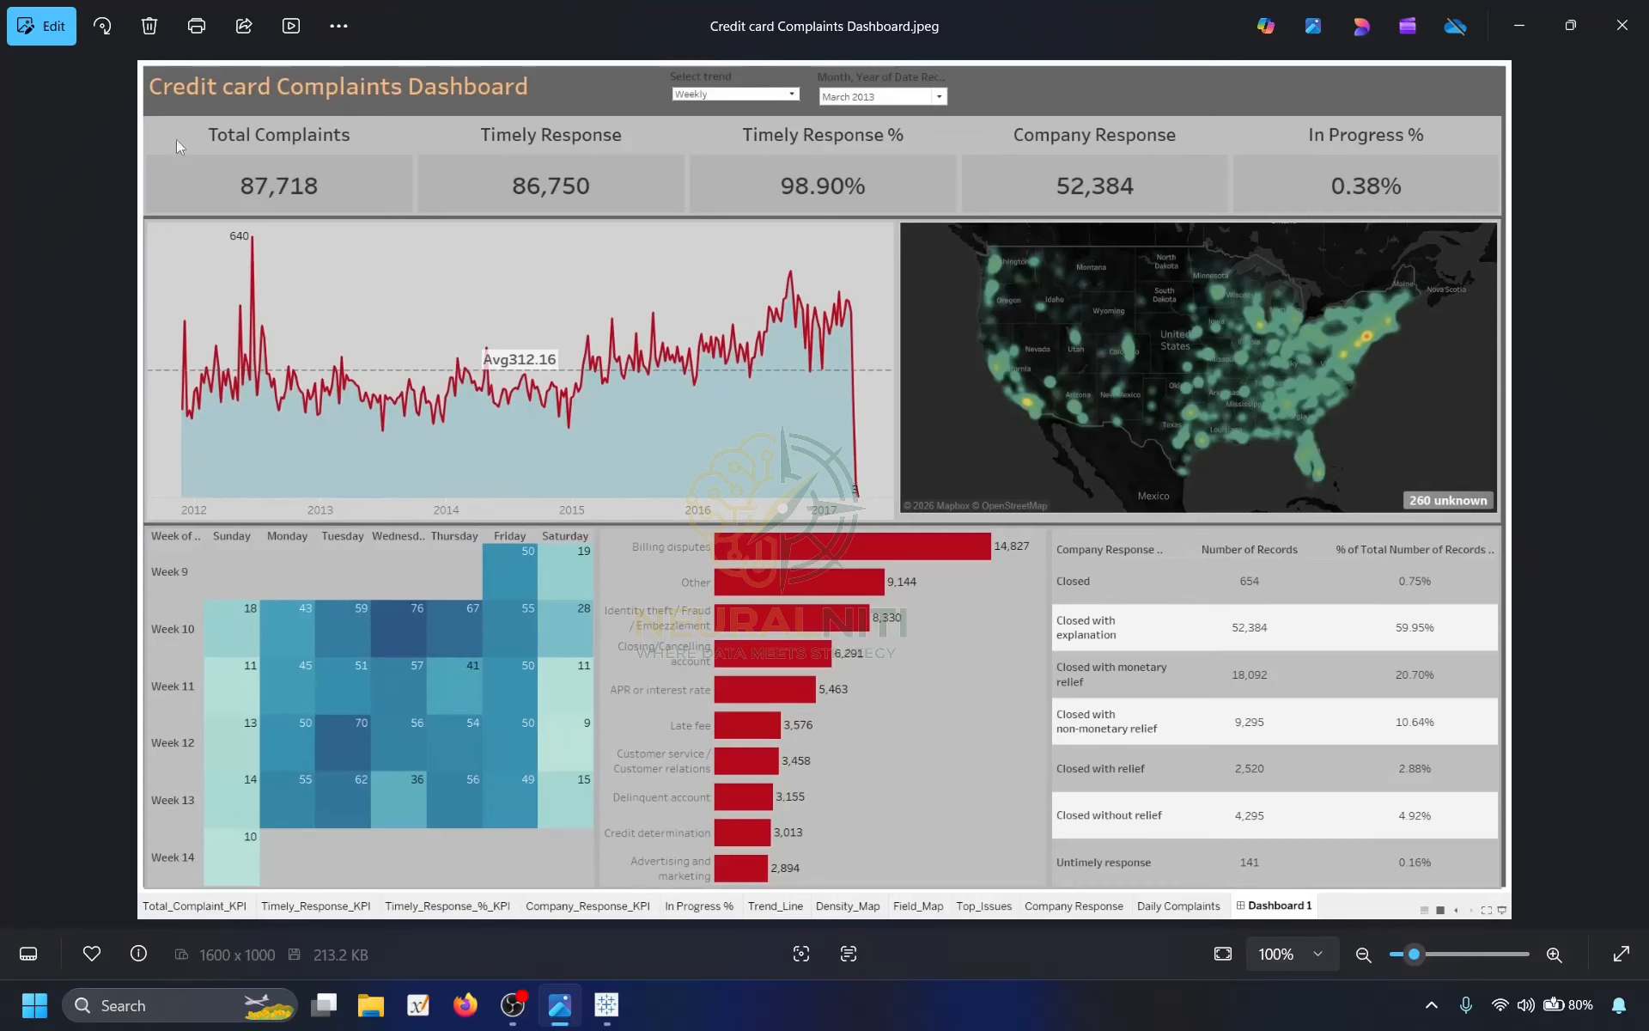
{"action": "left_click", "coordinate": [1519, 25]}
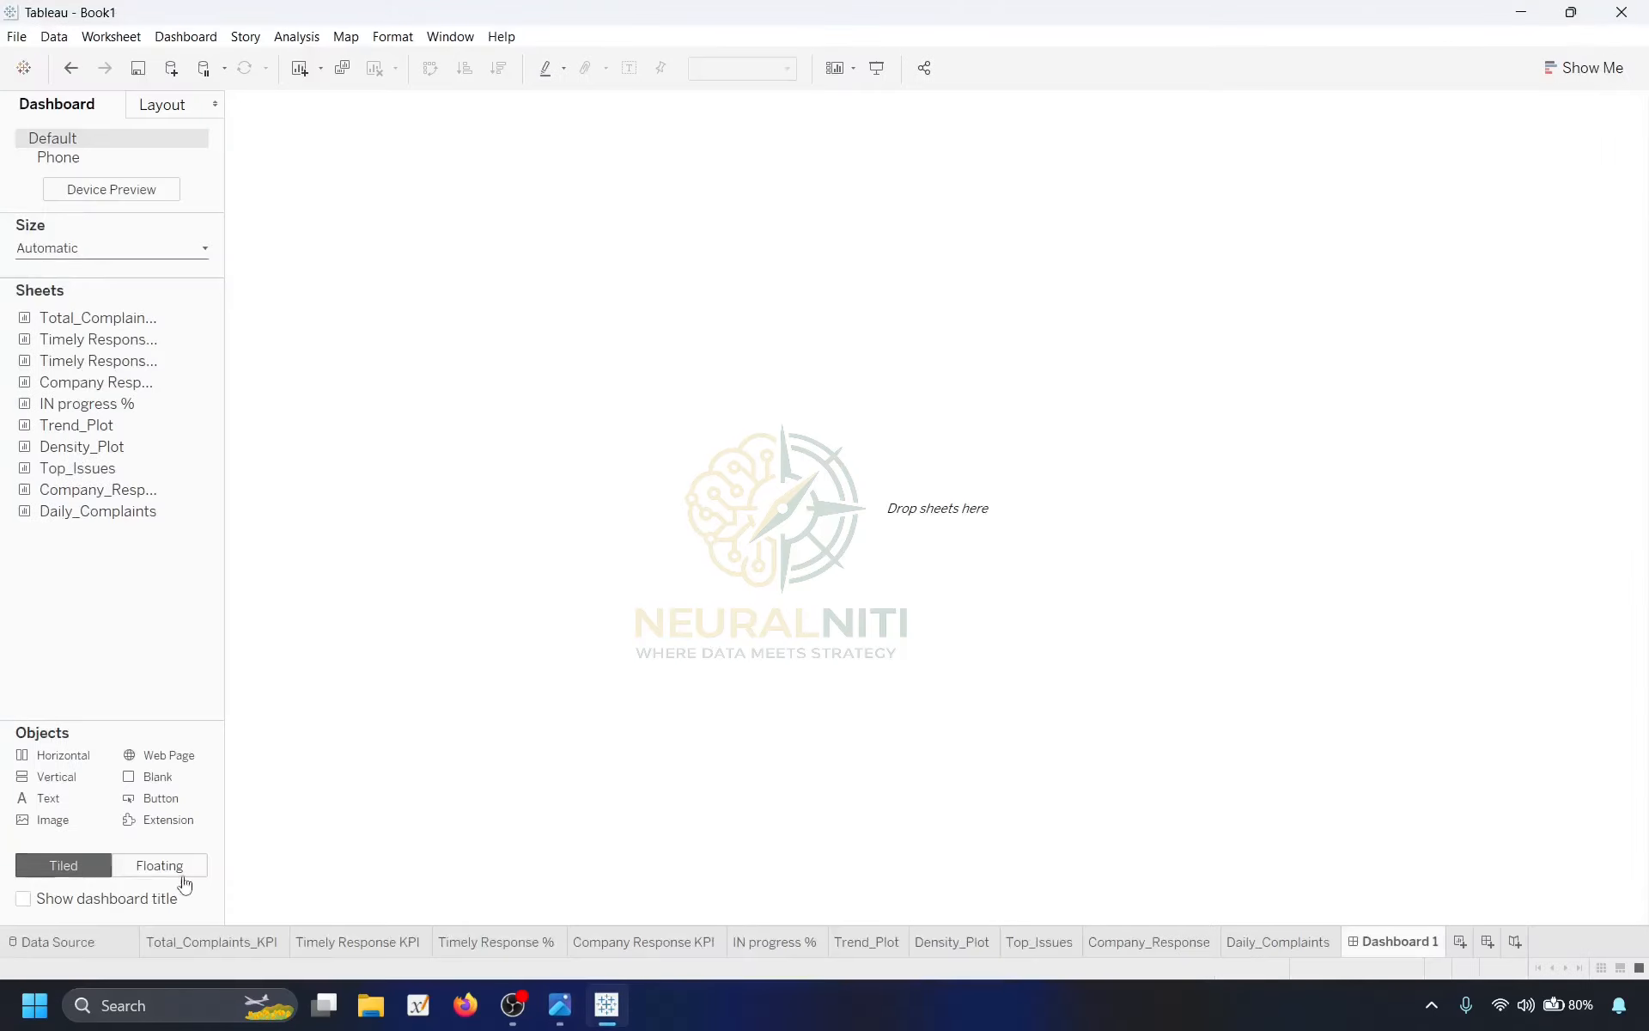
{"action": "left_click", "coordinate": [24, 899]}
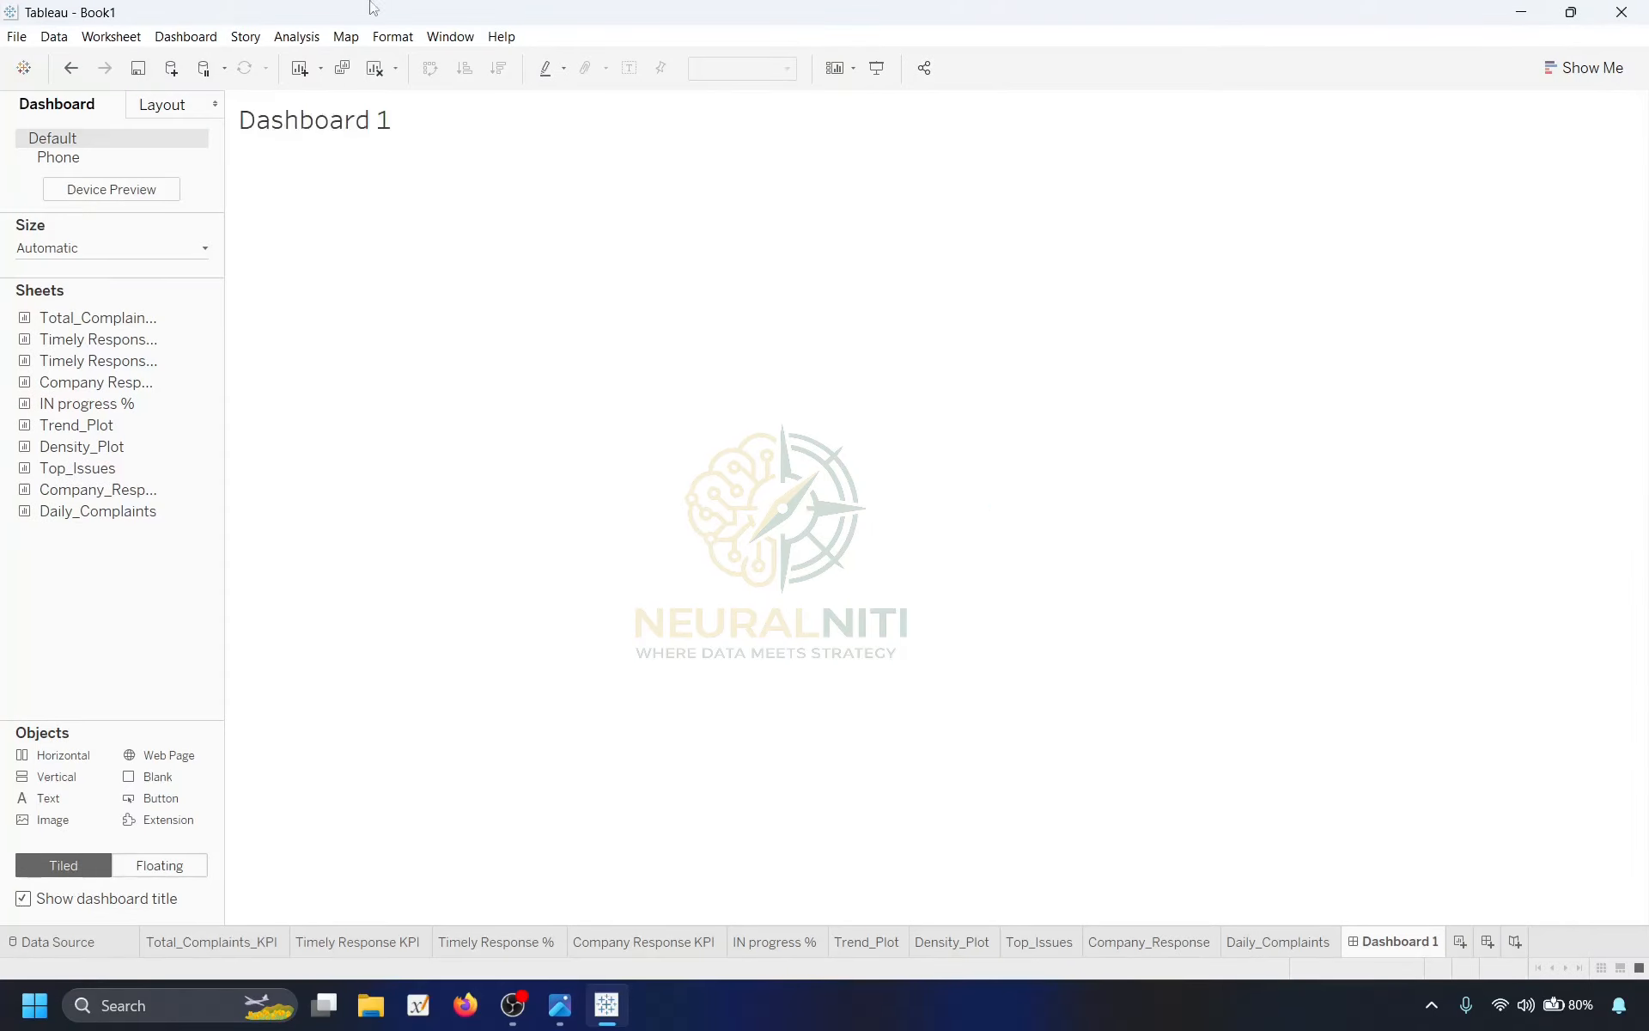
{"action": "double_click", "coordinate": [342, 123]}
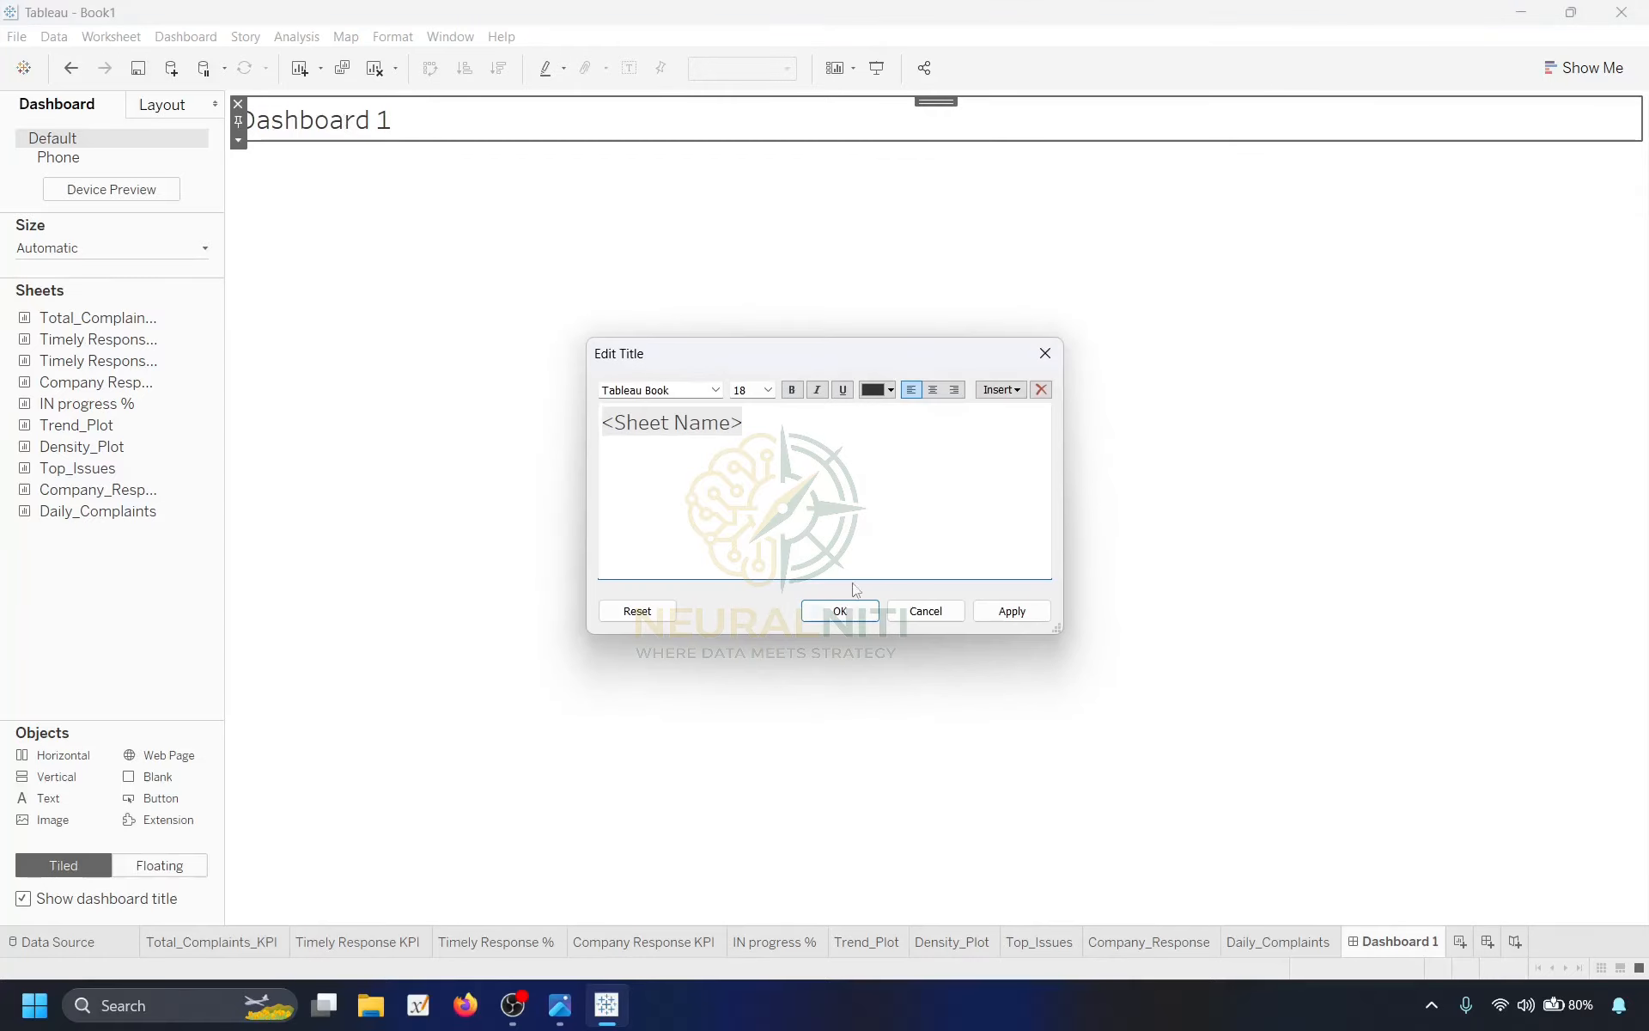
{"action": "key", "text": "ctrl+a"}
{"action": "key", "text": "BackSpace"}
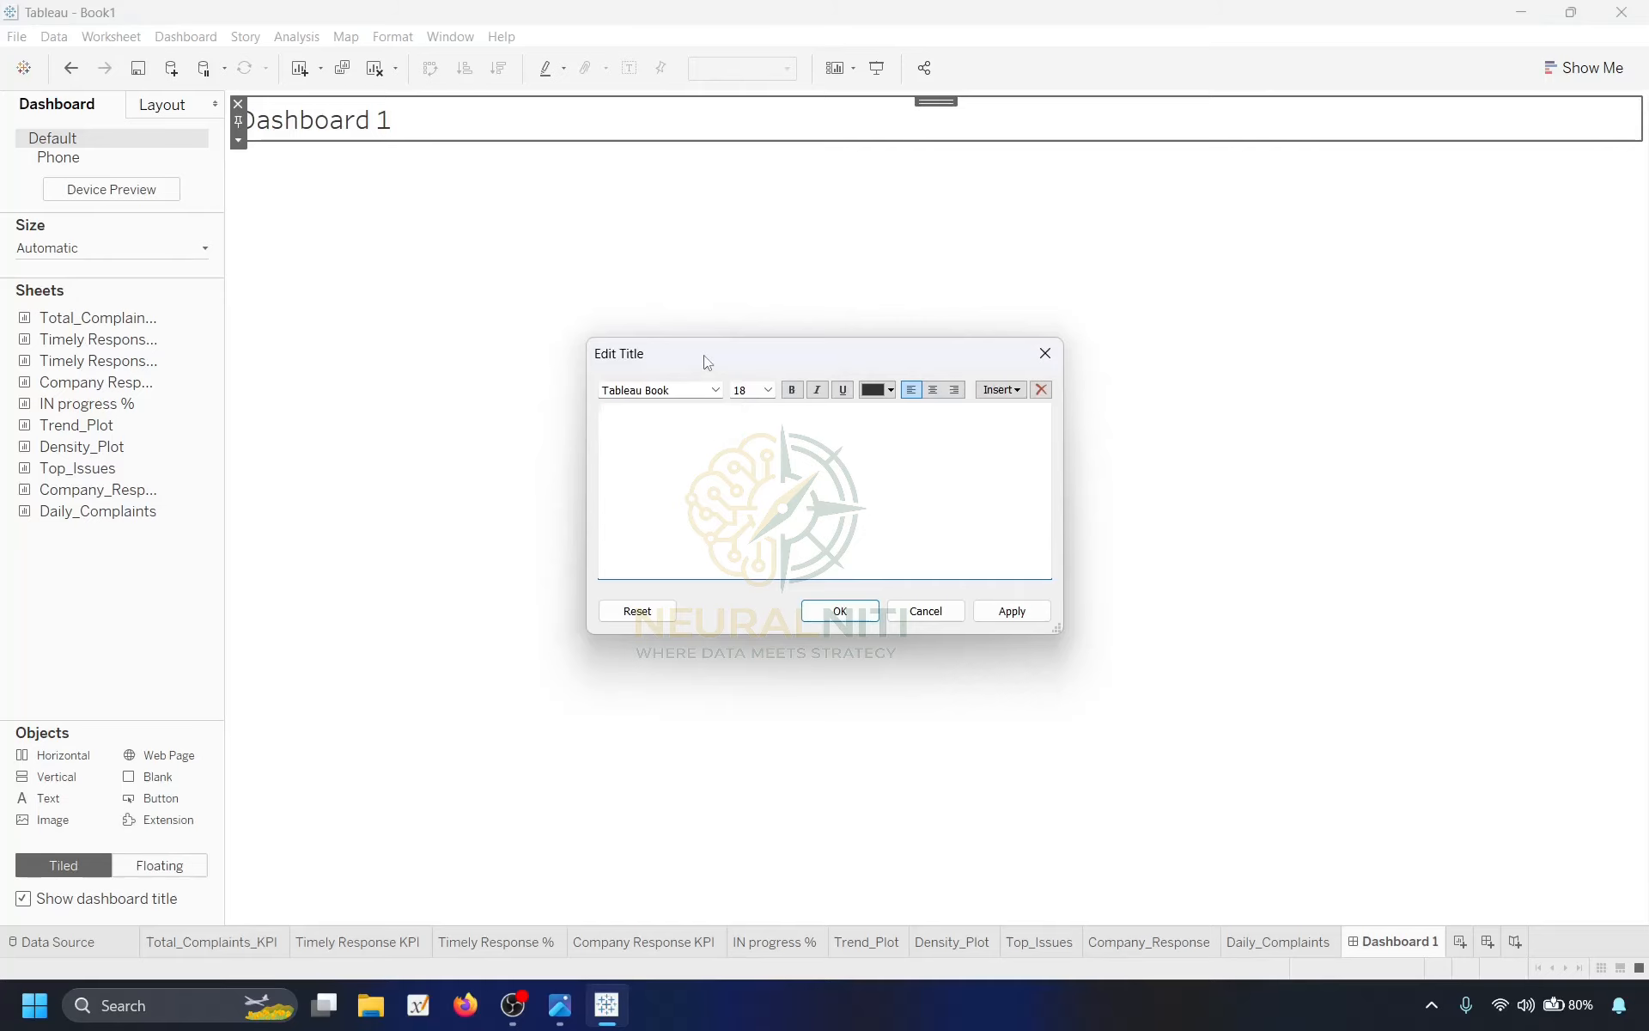
{"action": "type", "text": "Credit Card Co"}
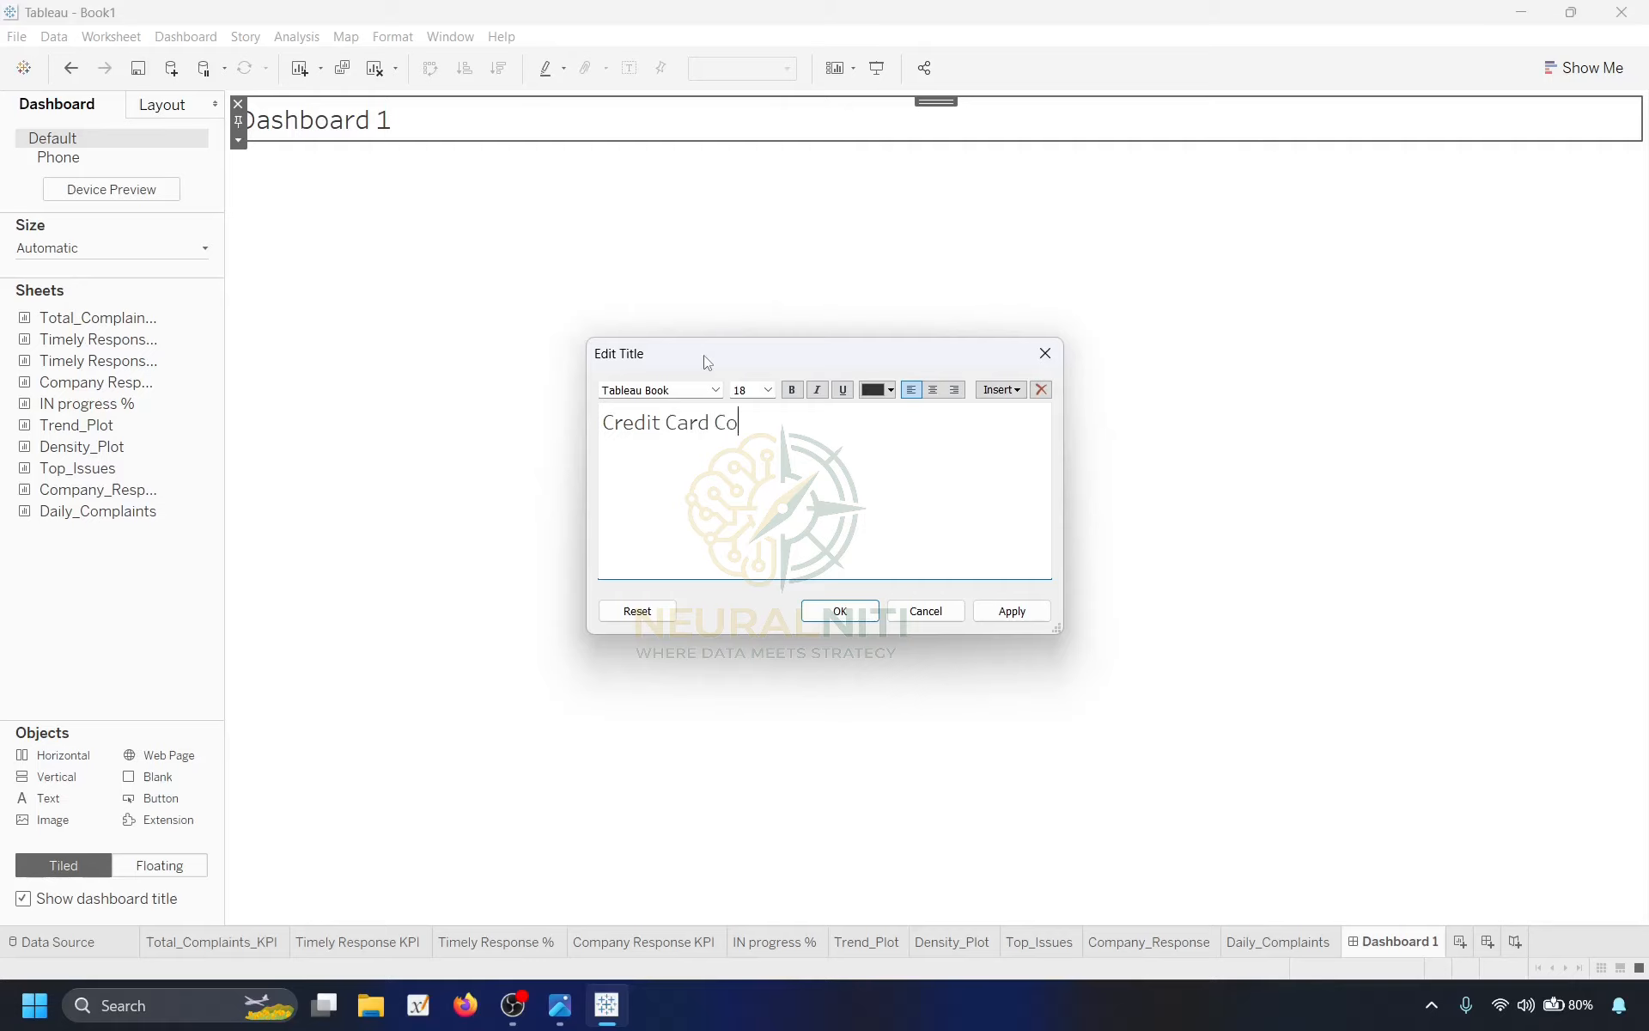
{"action": "type", "text": "mplaints Dashboard"}
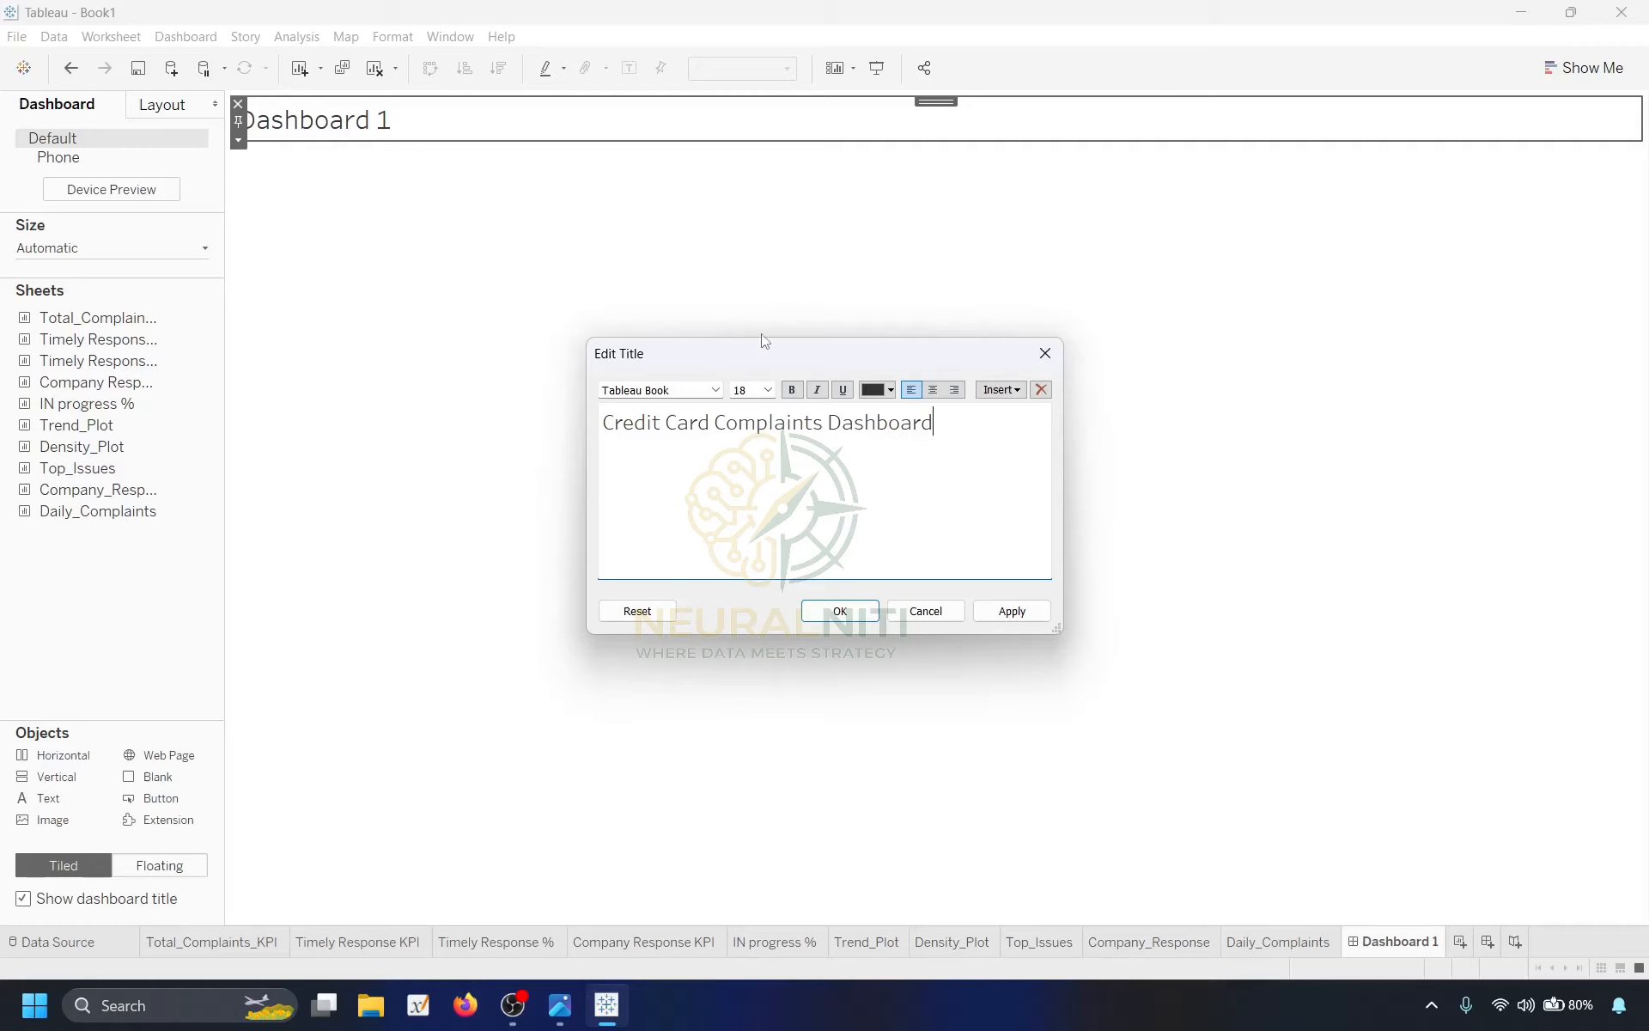
Format the whole dashboard title as bold, size 20 and orange, and apply the changes.
{"action": "key", "text": "ctrl+a"}
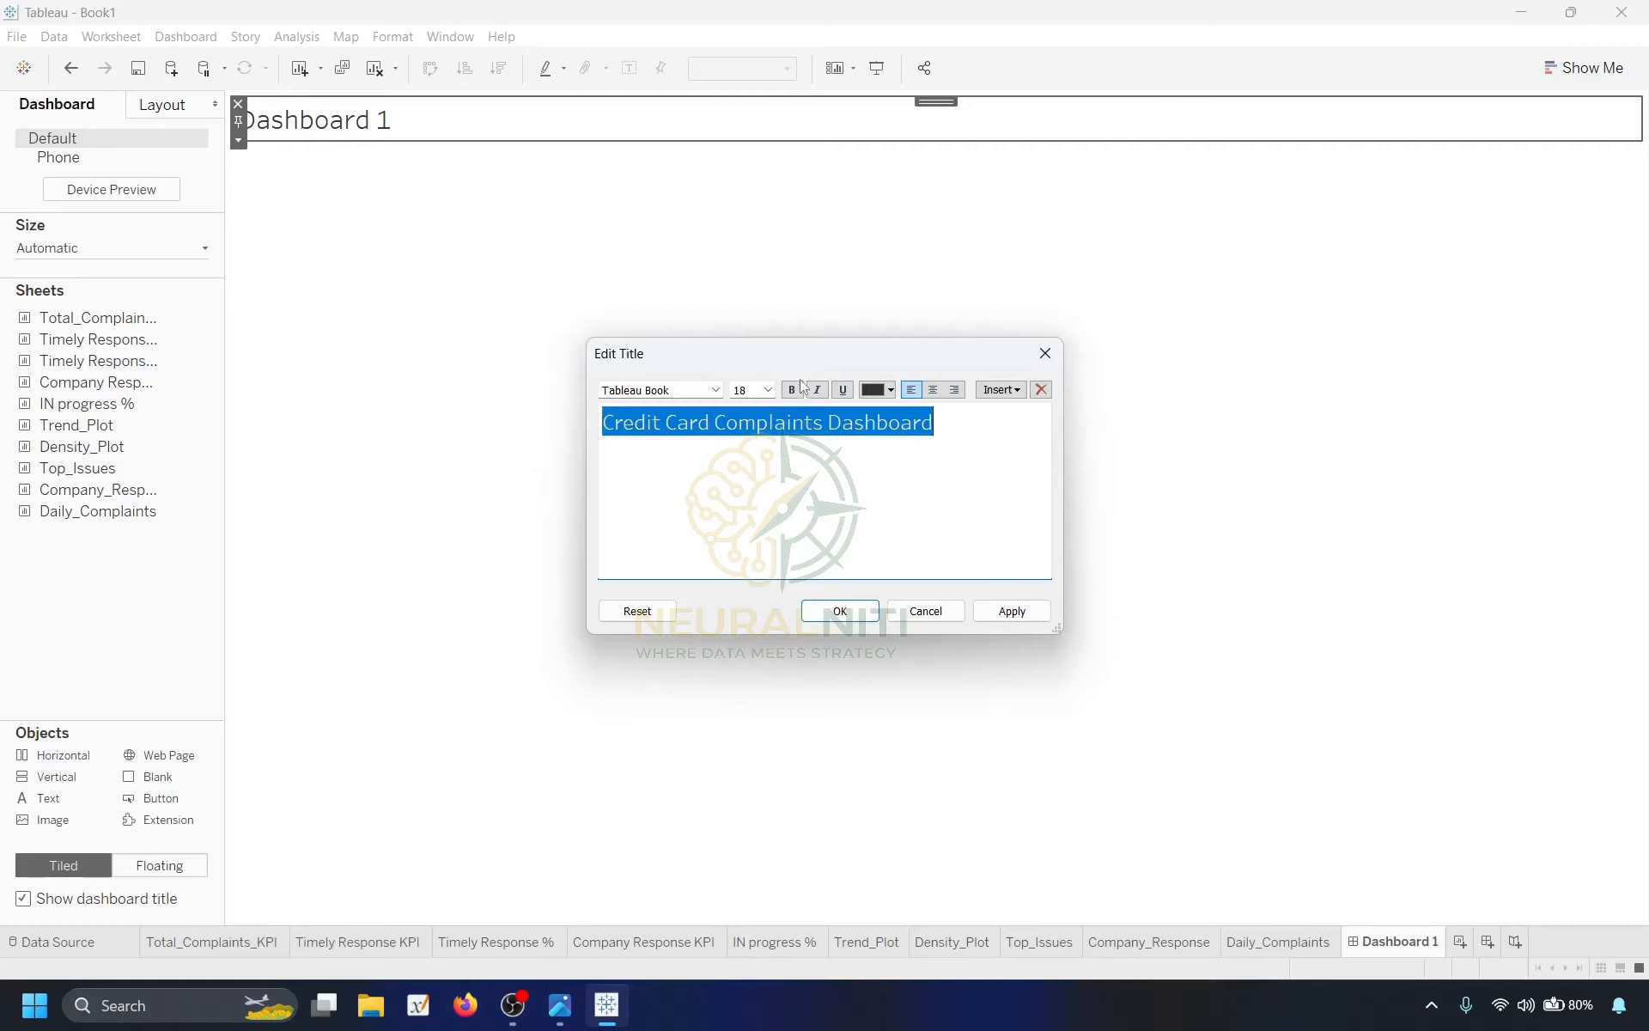
{"action": "left_click", "coordinate": [784, 407]}
{"action": "key", "text": "End"}
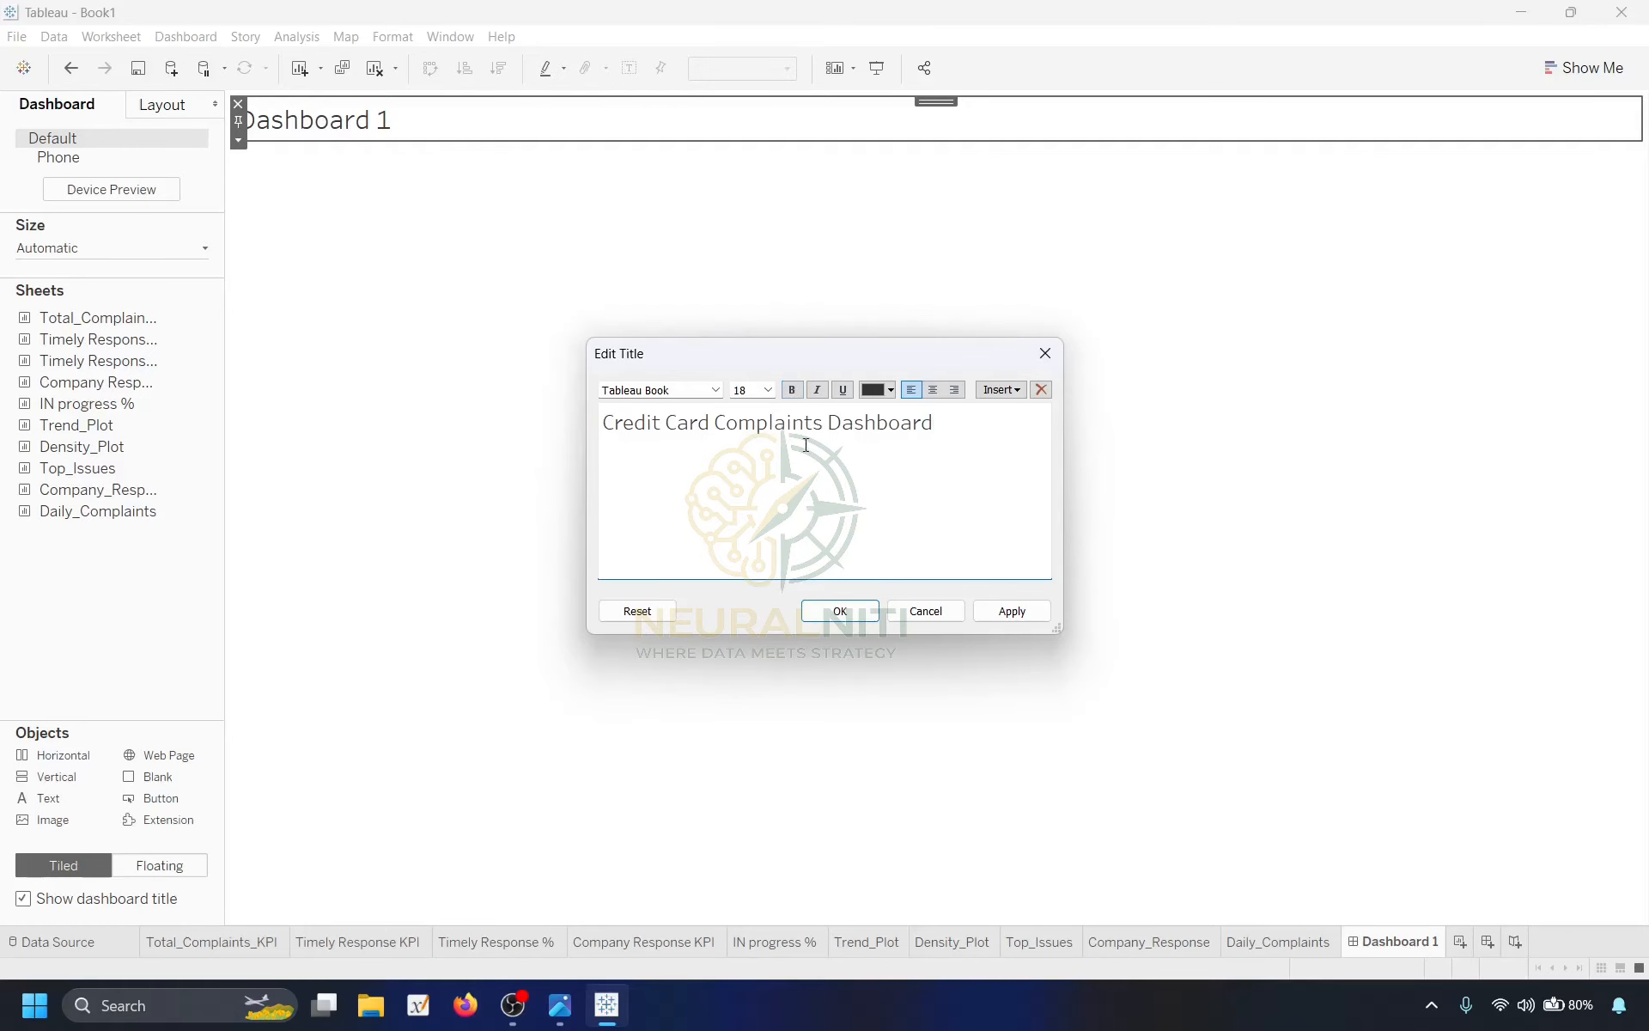
{"action": "key", "text": "ctrl+a"}
{"action": "left_click", "coordinate": [792, 391]}
{"action": "left_click", "coordinate": [768, 390]}
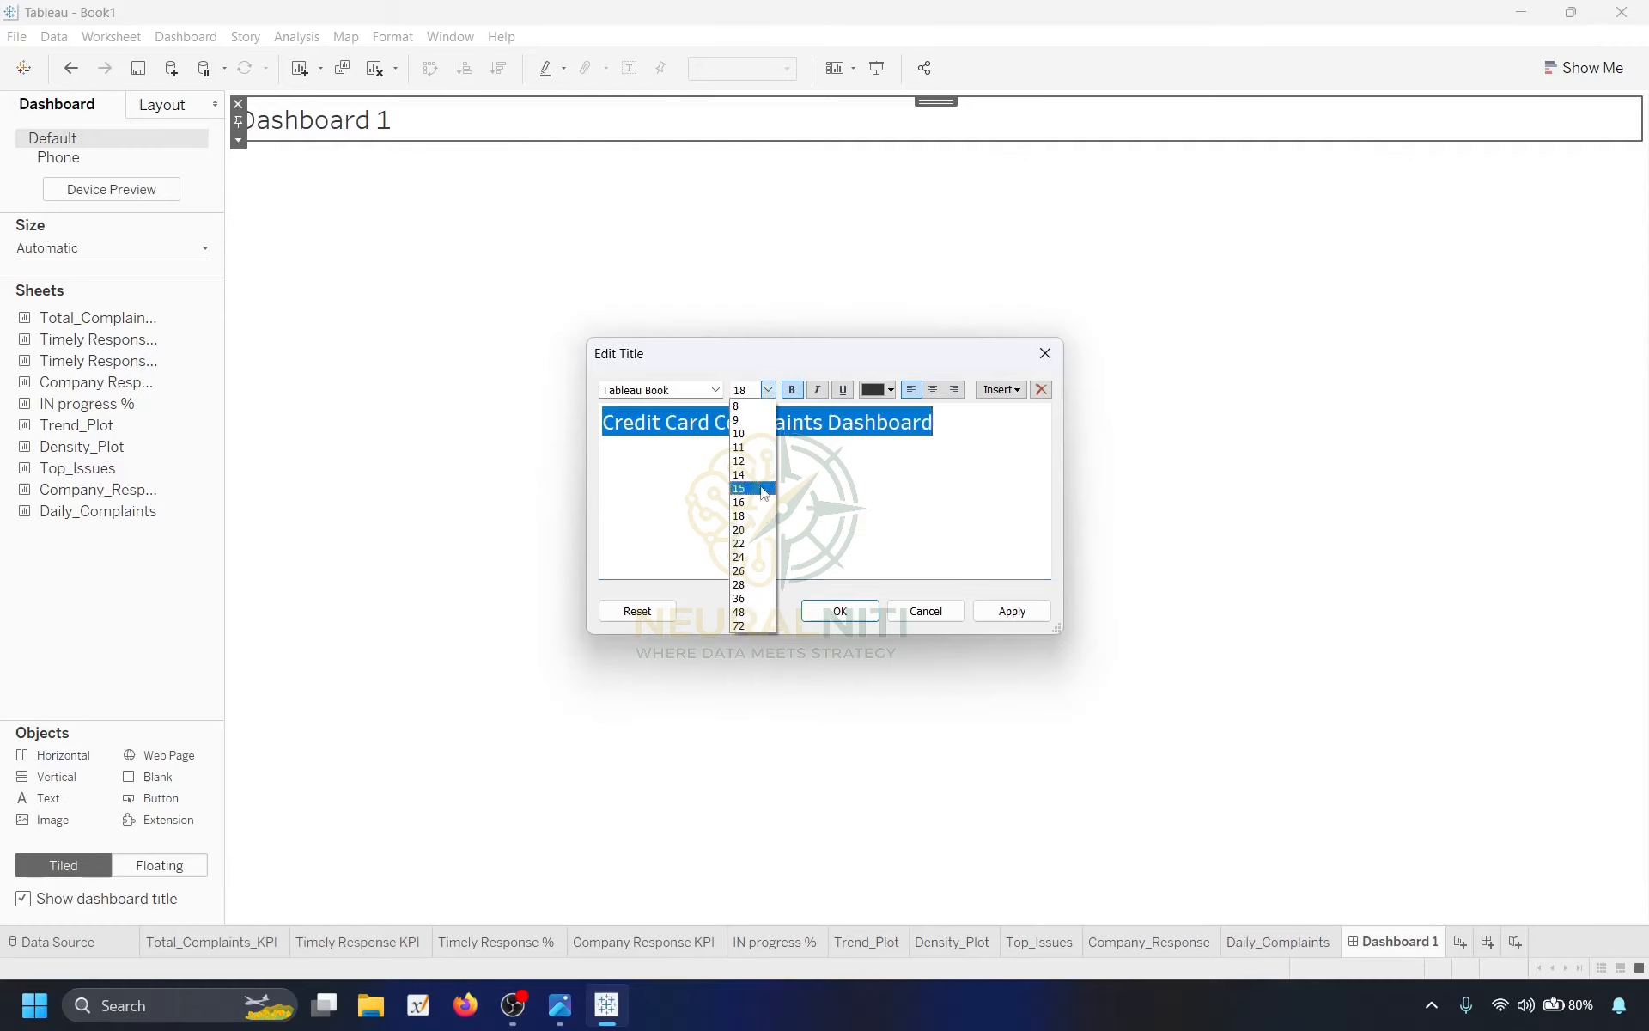
{"action": "left_click", "coordinate": [751, 501]}
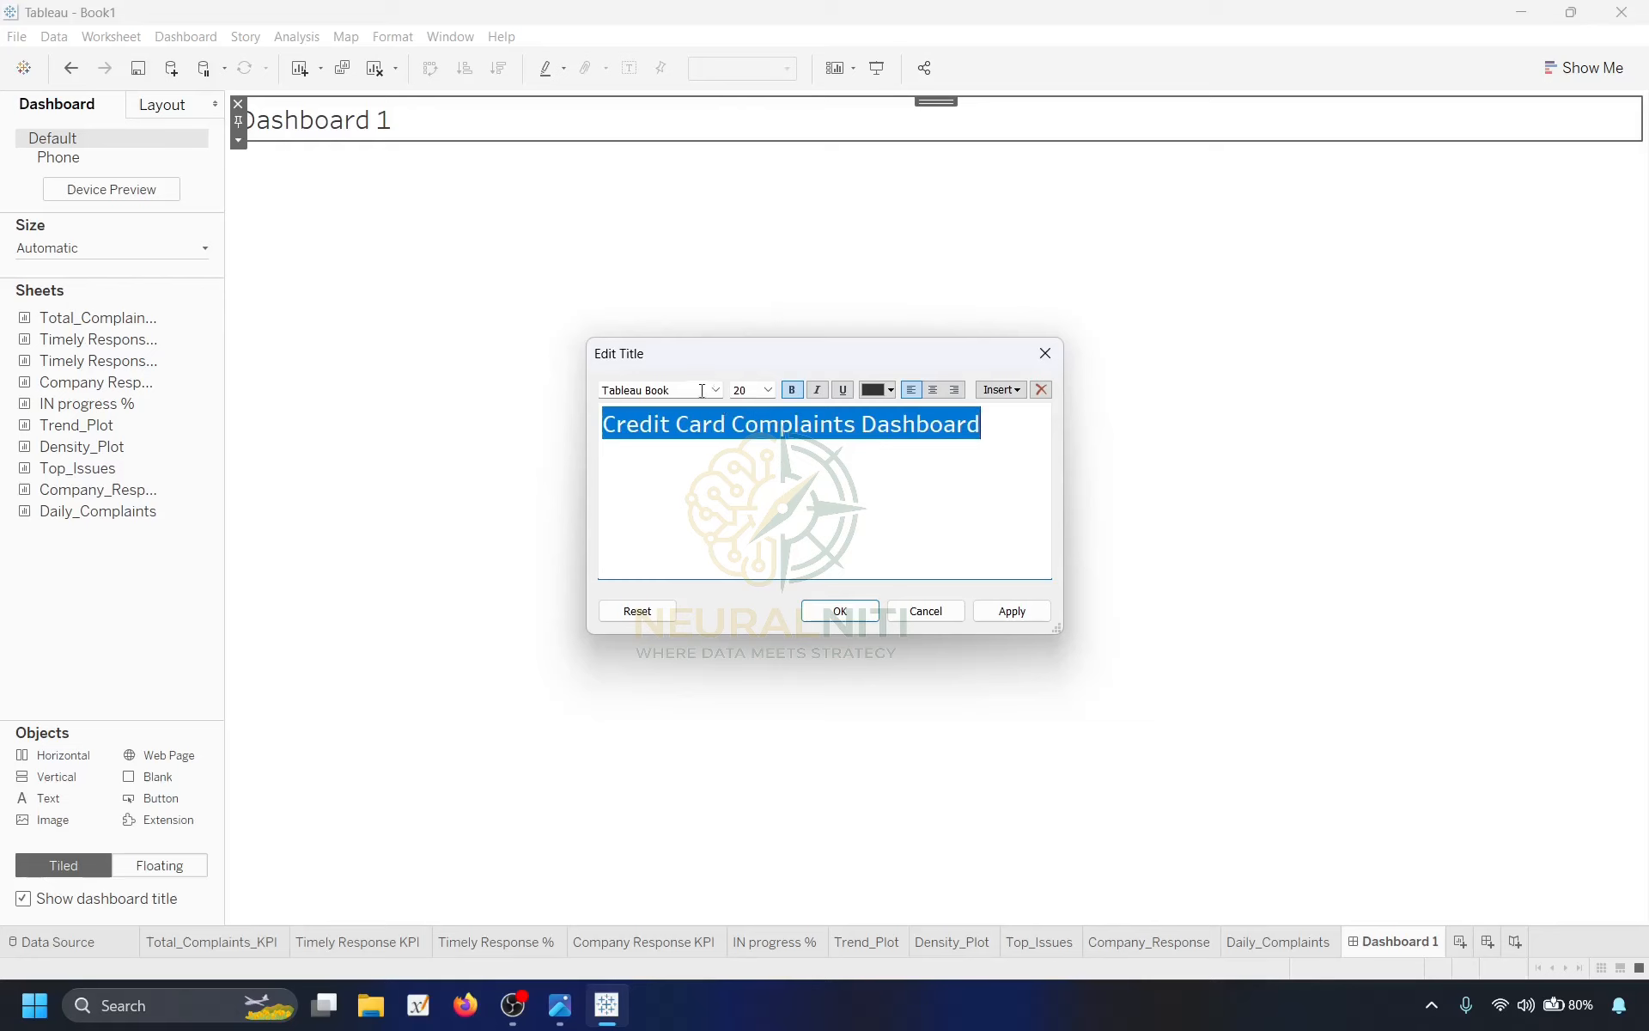
{"action": "left_click", "coordinate": [891, 390]}
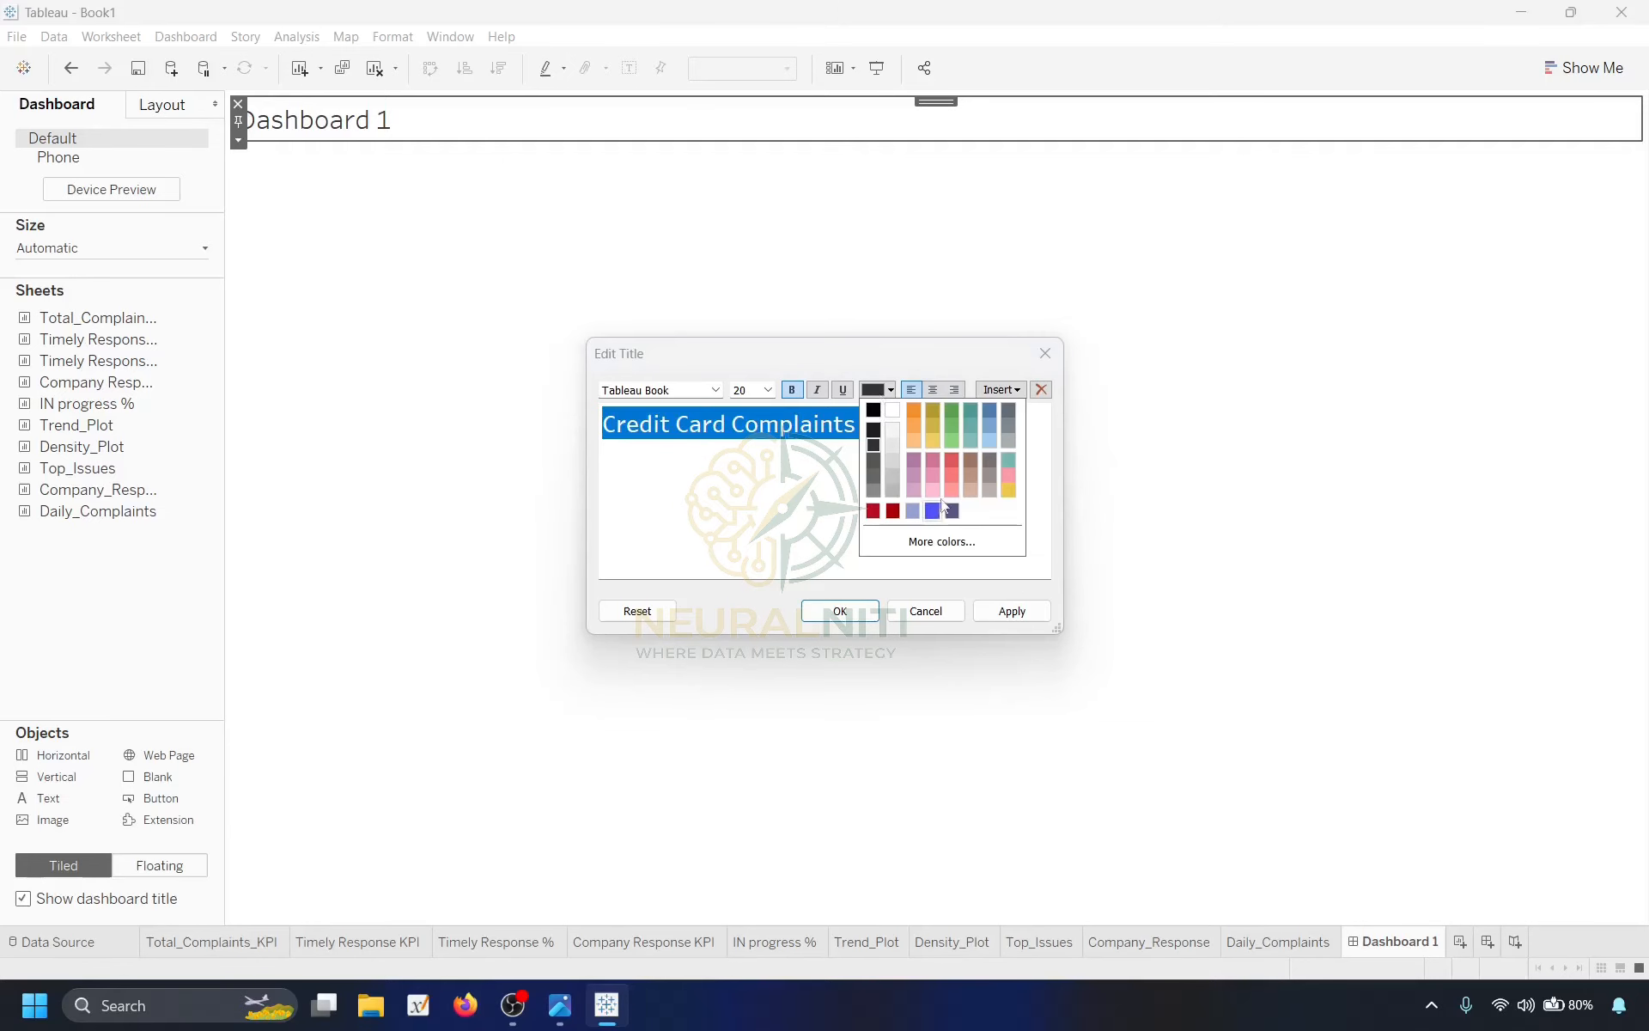
{"action": "left_click", "coordinate": [915, 413]}
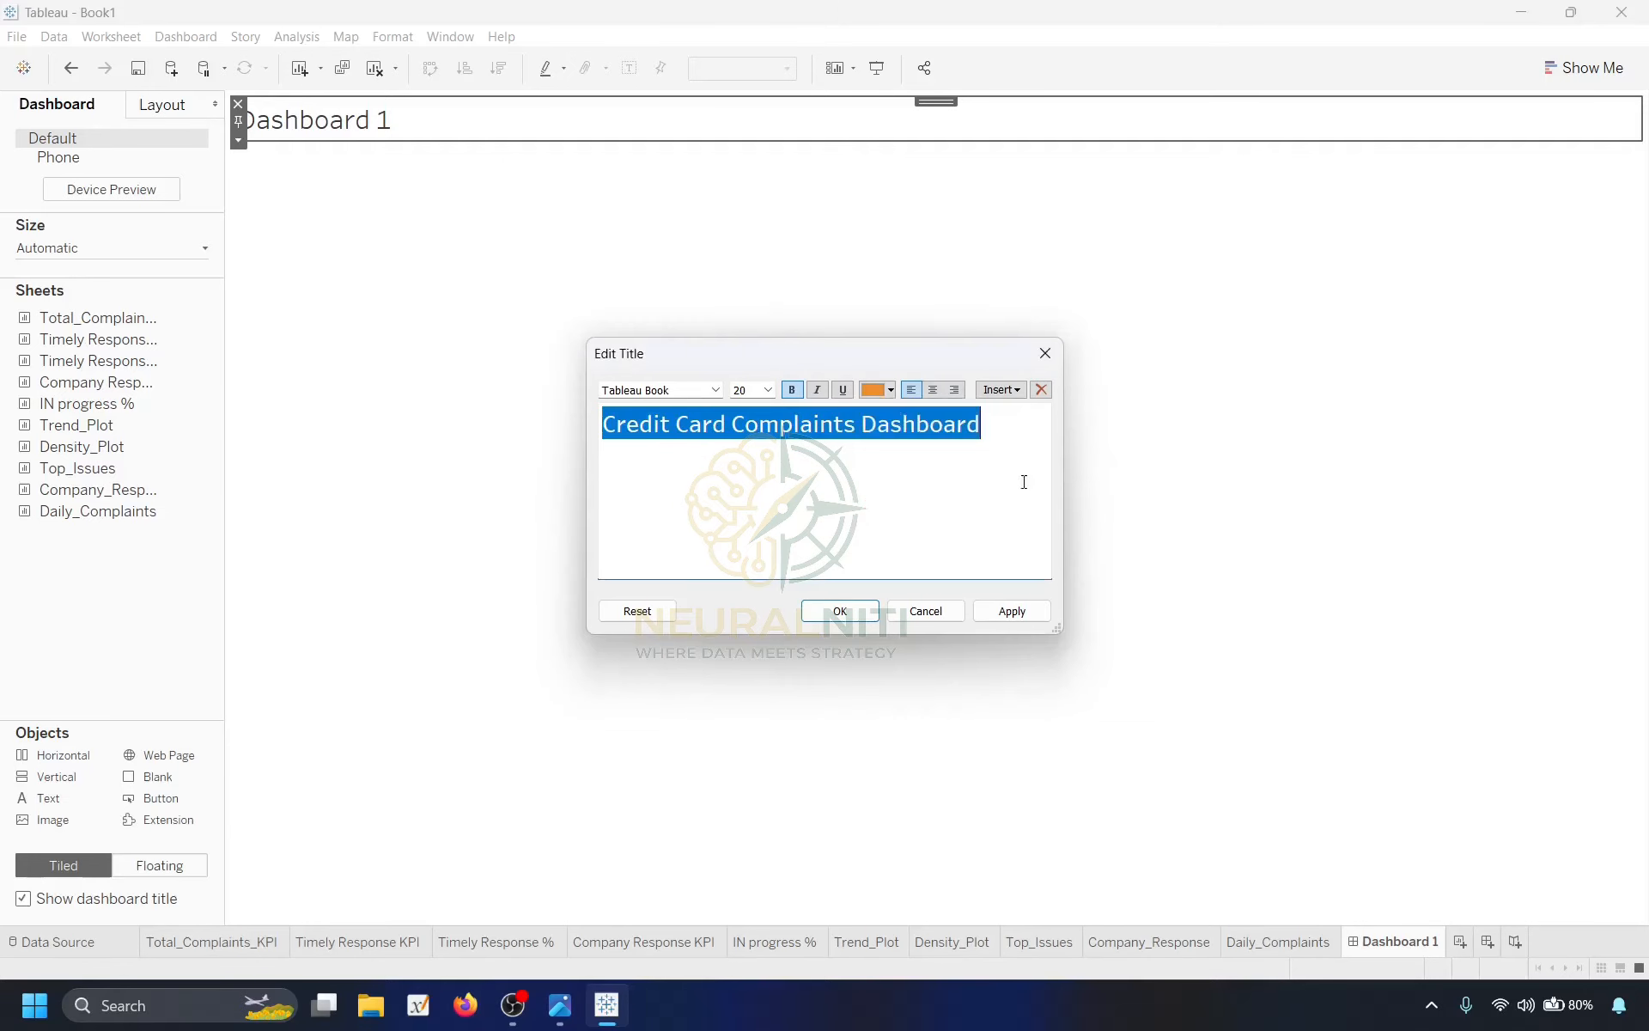
{"action": "left_click", "coordinate": [1012, 610]}
{"action": "left_click", "coordinate": [840, 611]}
{"action": "left_click", "coordinate": [829, 434]}
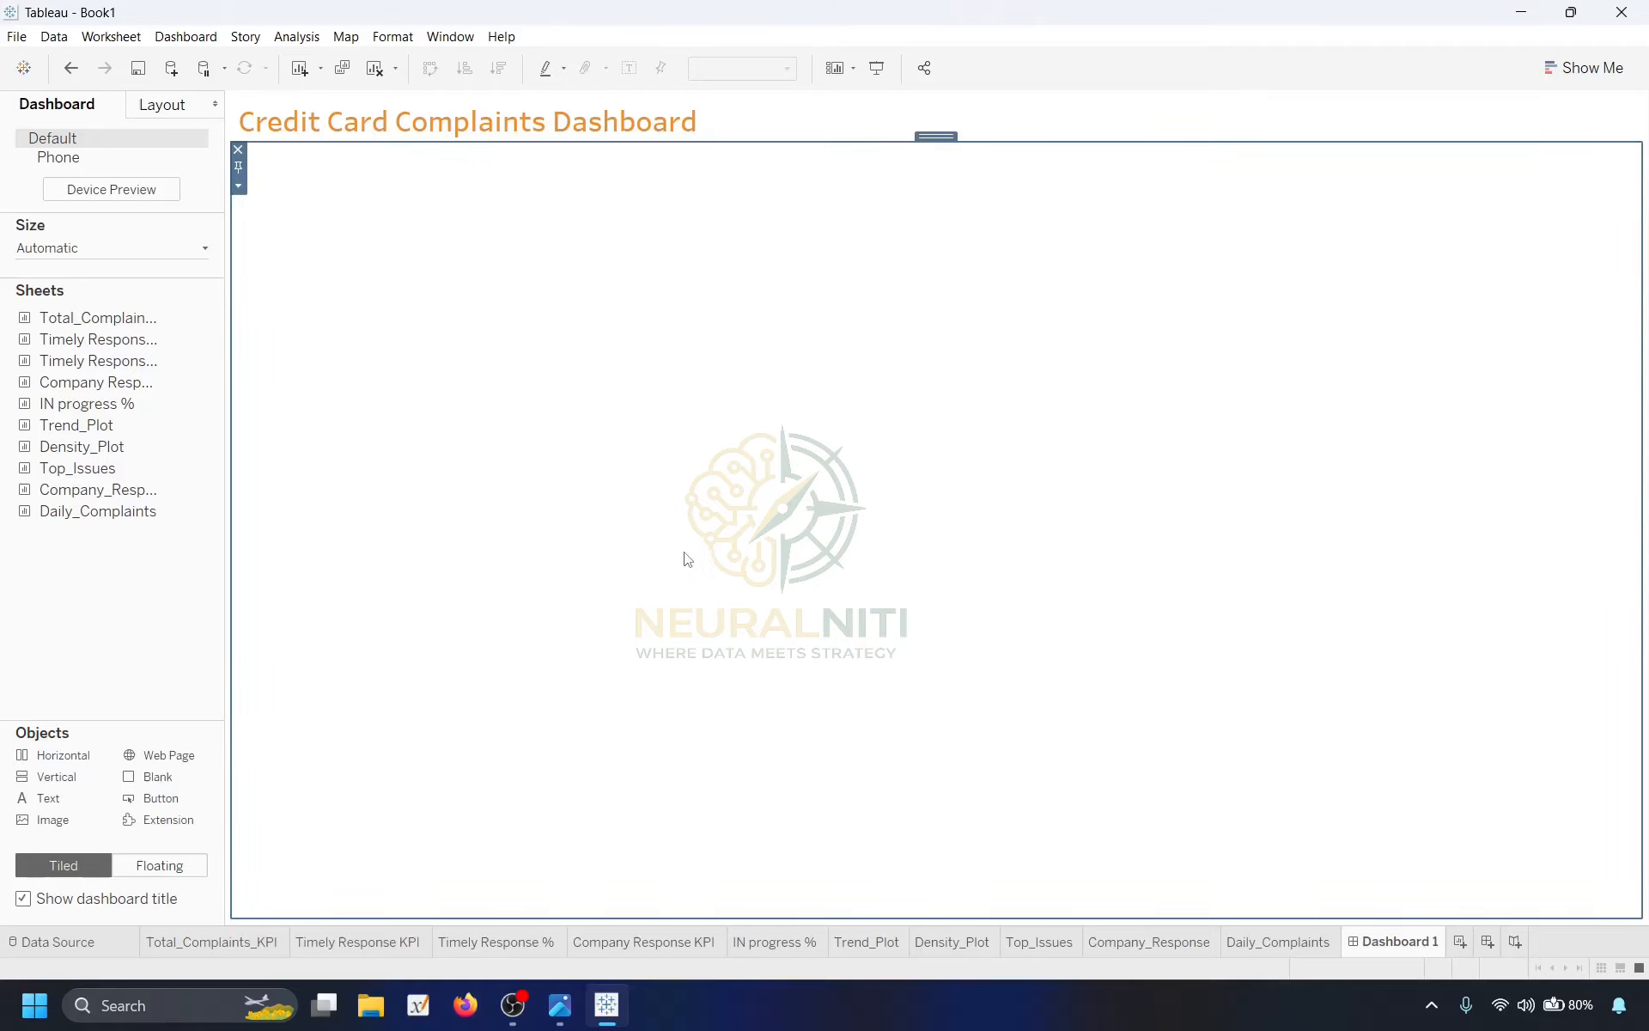
Following the reference image, place a floating horizontal container directly below the title, about 1,649 px wide and 323 px high, spanning the dashboard.
{"action": "left_click", "coordinate": [559, 1005]}
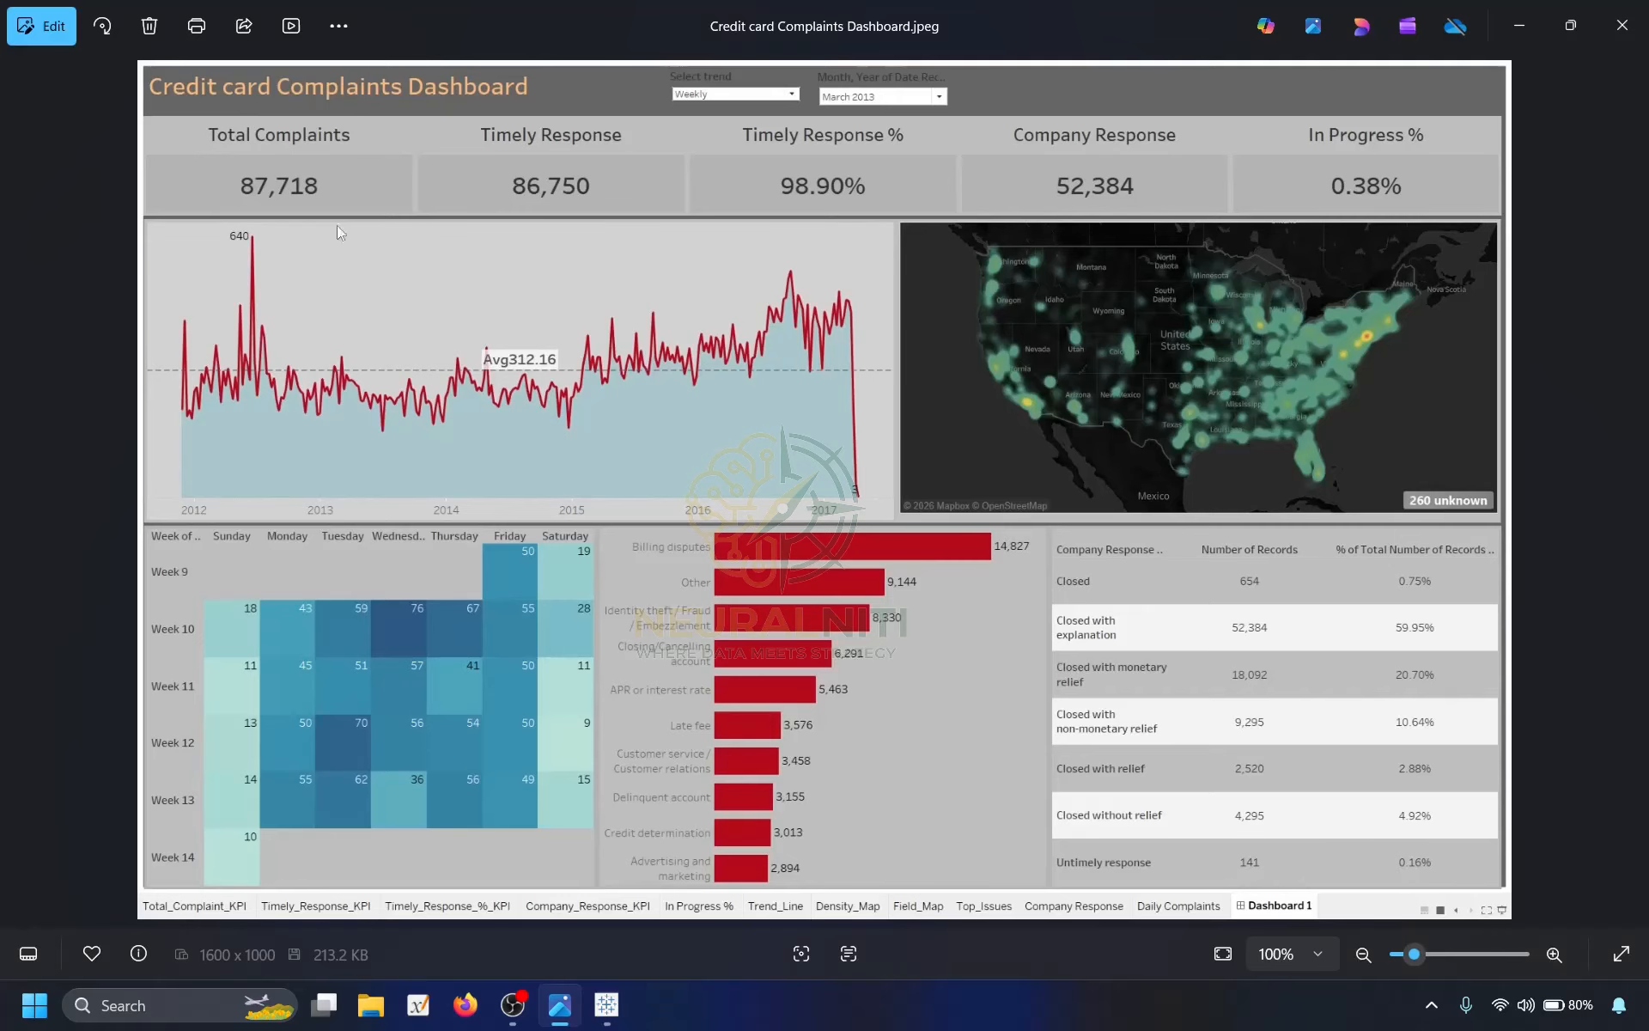
{"action": "left_click", "coordinate": [1520, 25]}
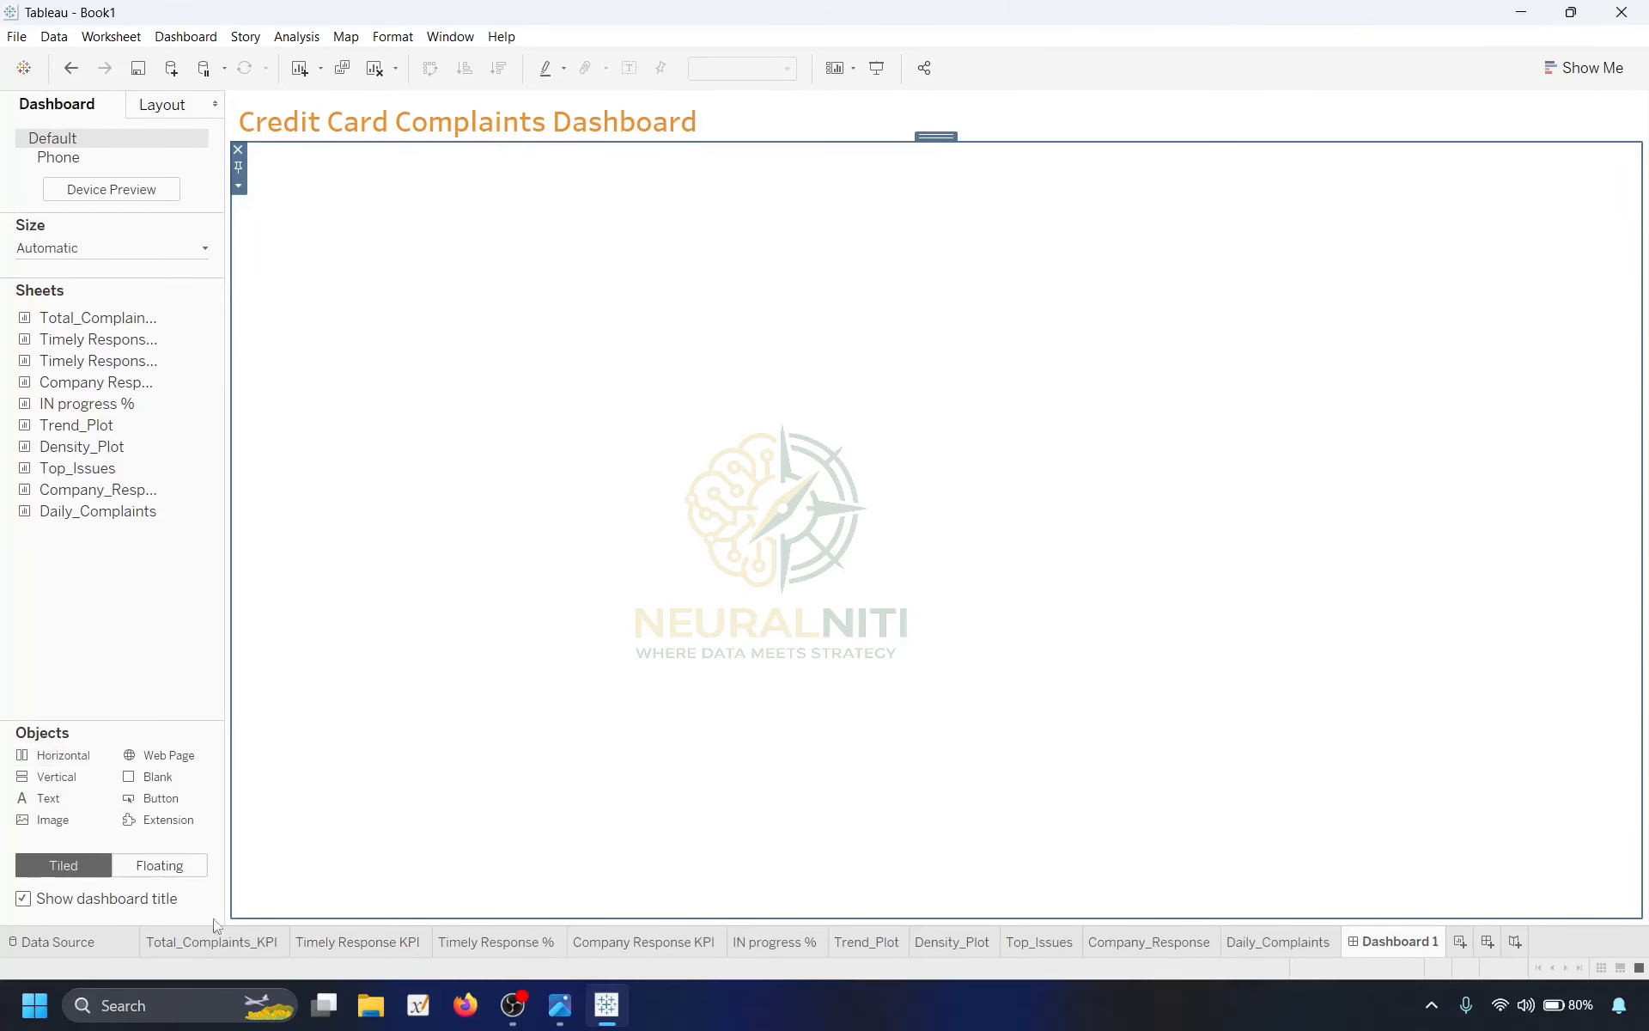
{"action": "left_click", "coordinate": [143, 867]}
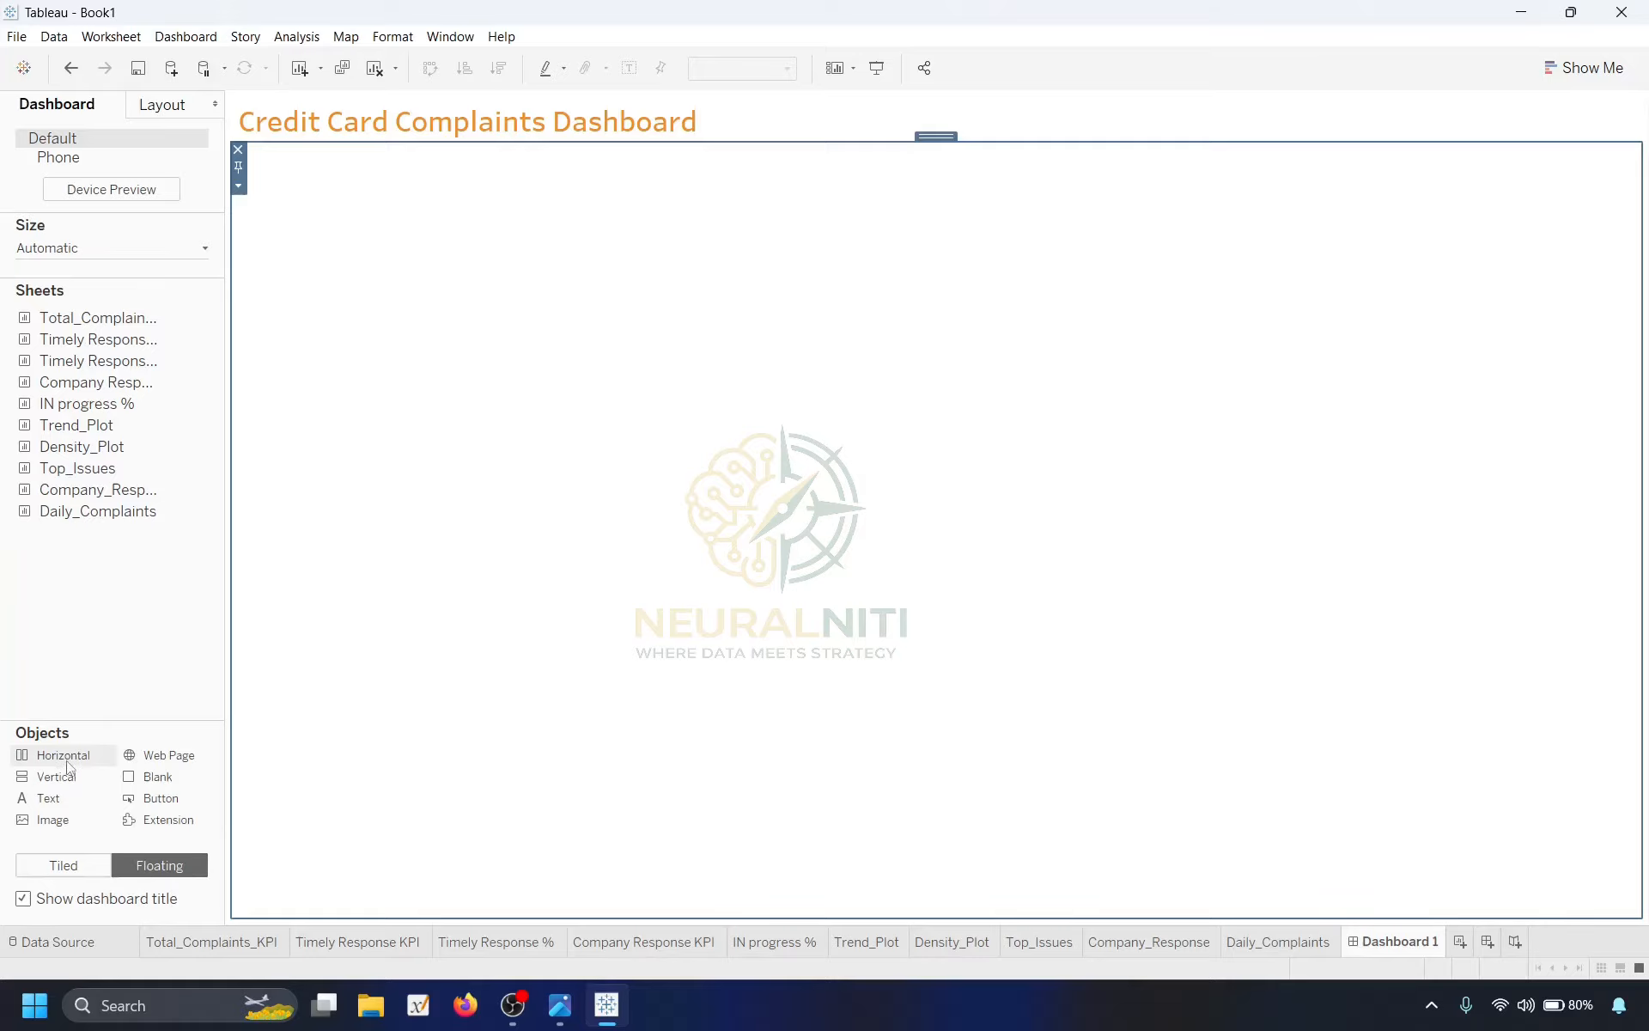
{"action": "left_click_drag", "start_coordinate": [114, 766], "coordinate": [234, 156]}
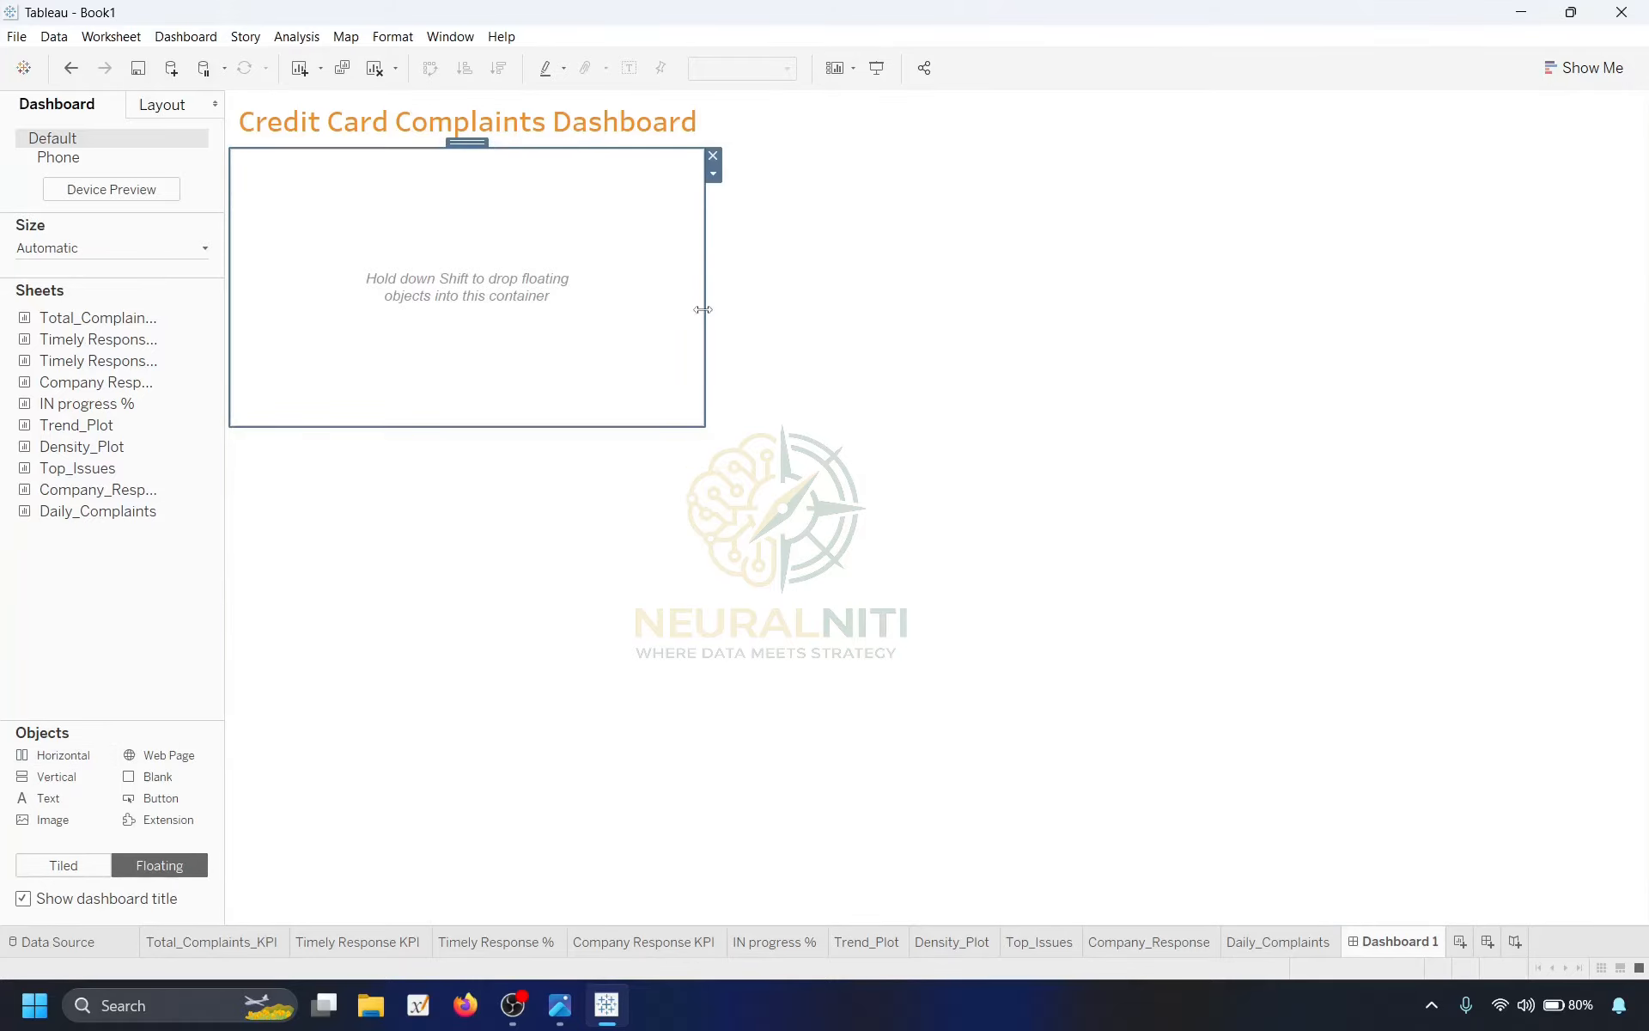
{"action": "left_click_drag", "start_coordinate": [704, 315], "coordinate": [1589, 297]}
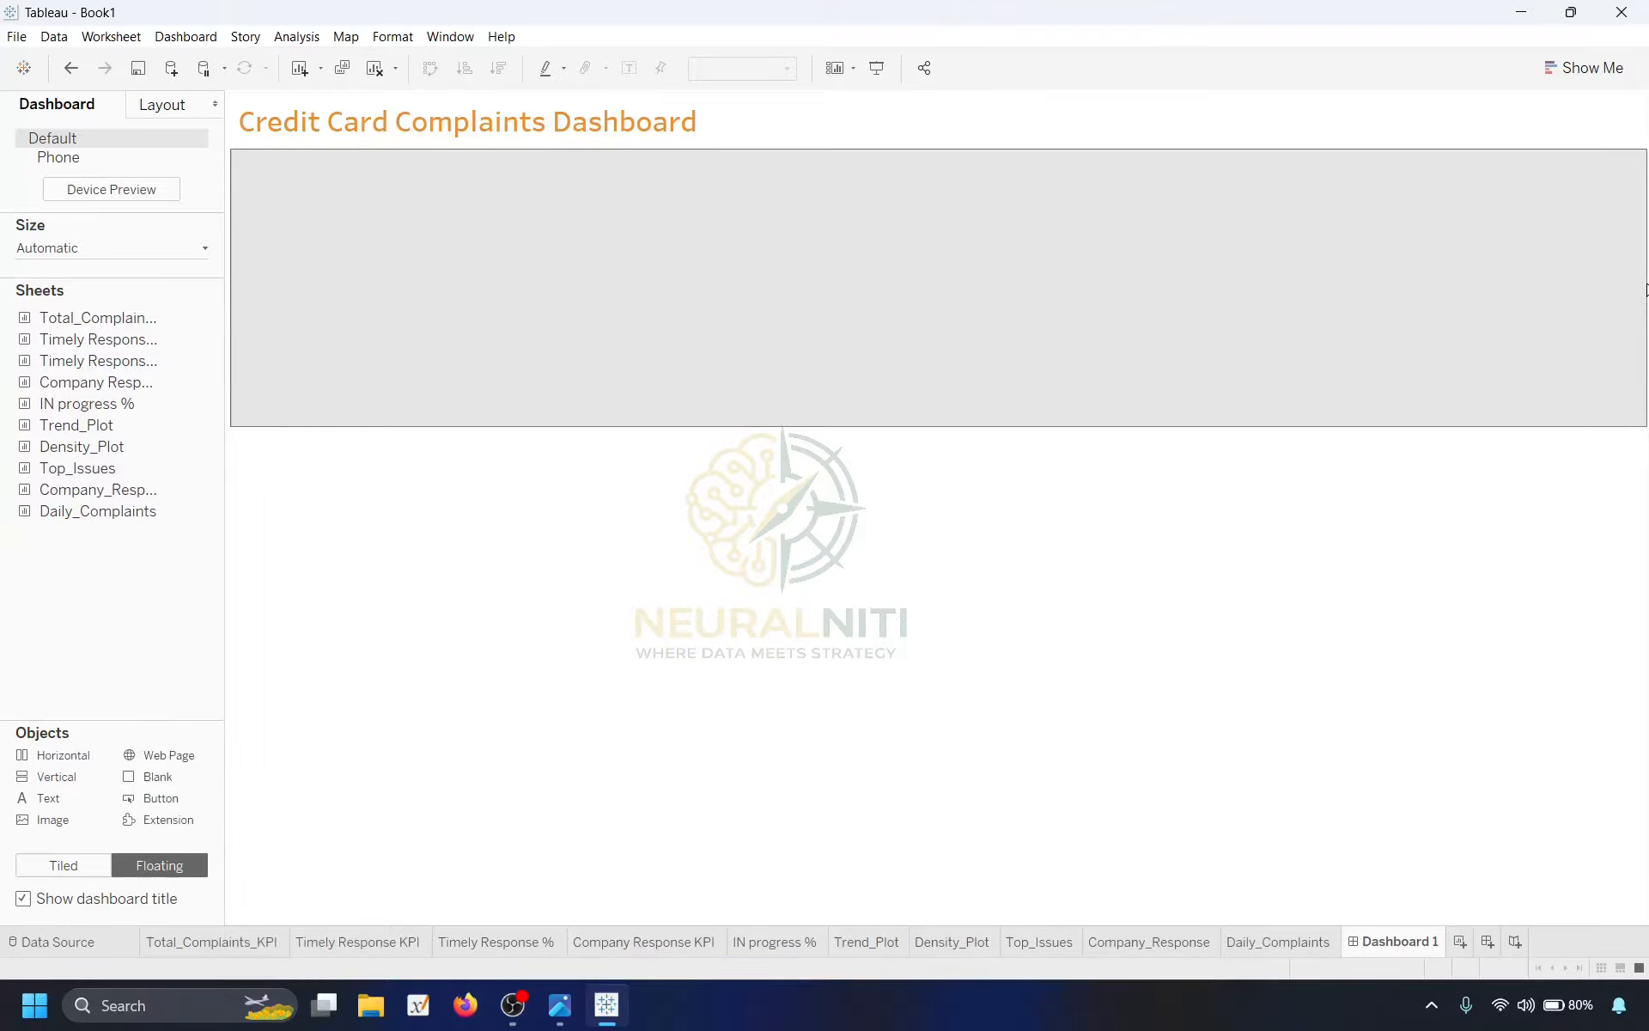
{"action": "left_click", "coordinate": [1641, 292]}
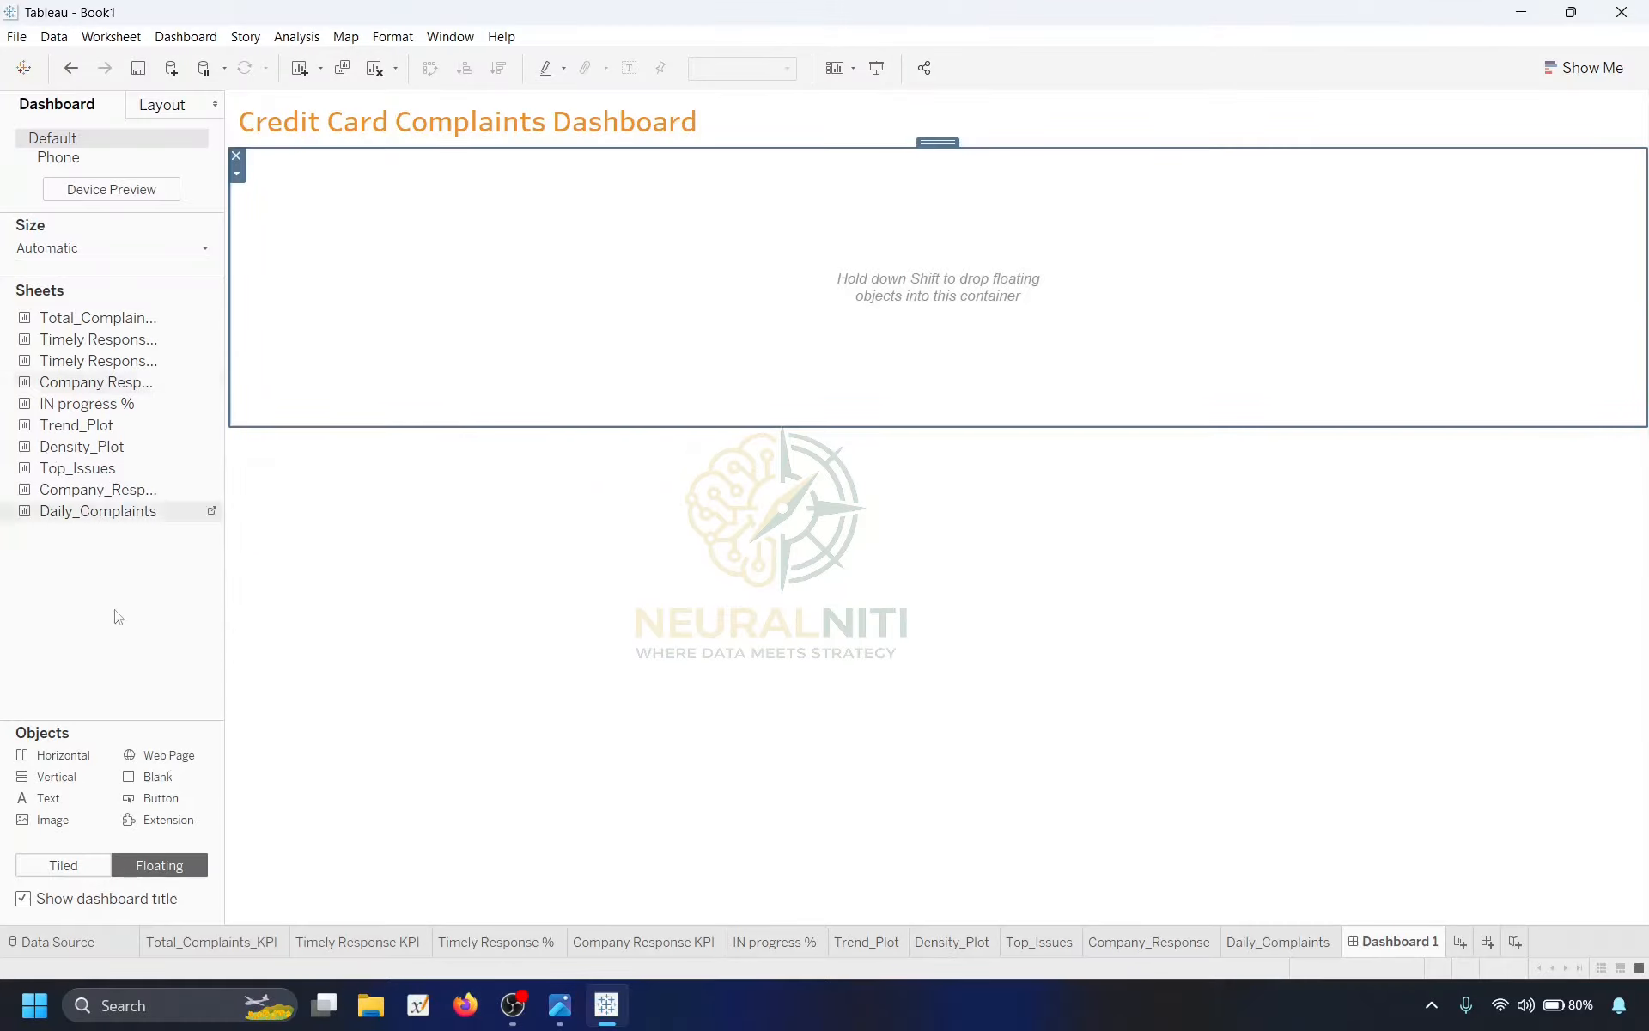
Add the Total Complaints, Timely Response KPI, Timely Response %, Company Response KPI and IN progress % sheets side by side as tiled items in the container.
{"action": "left_click", "coordinate": [52, 875]}
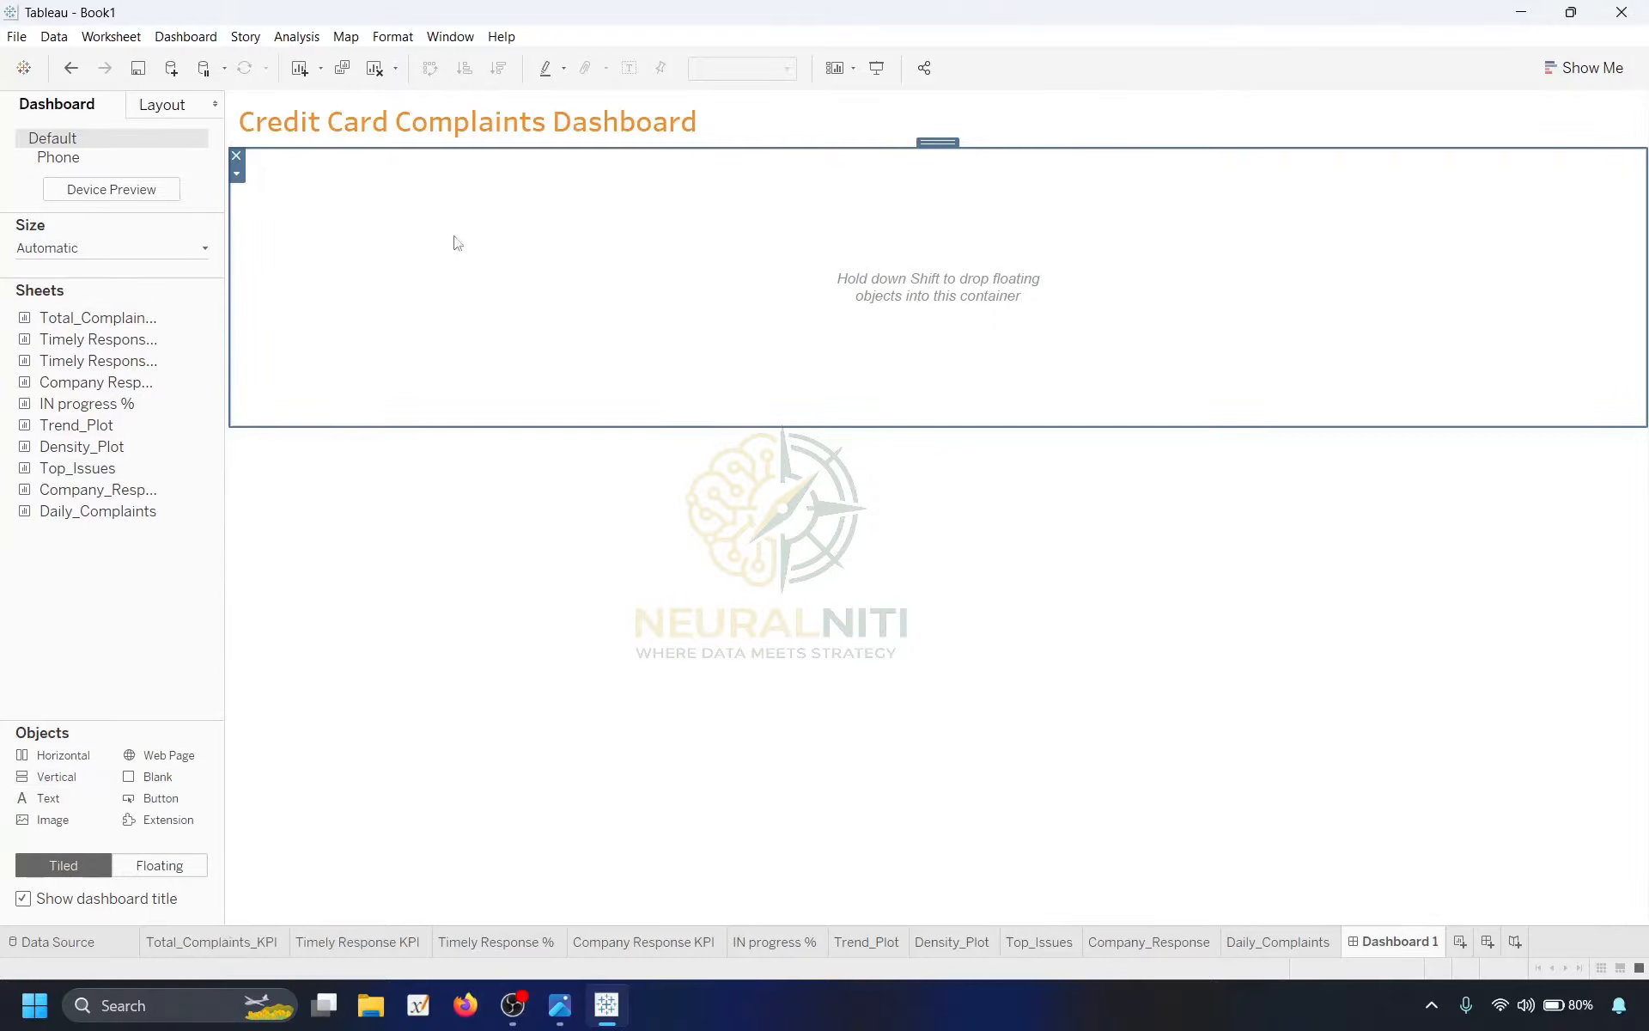
{"action": "left_click_drag", "start_coordinate": [75, 325], "coordinate": [430, 279]}
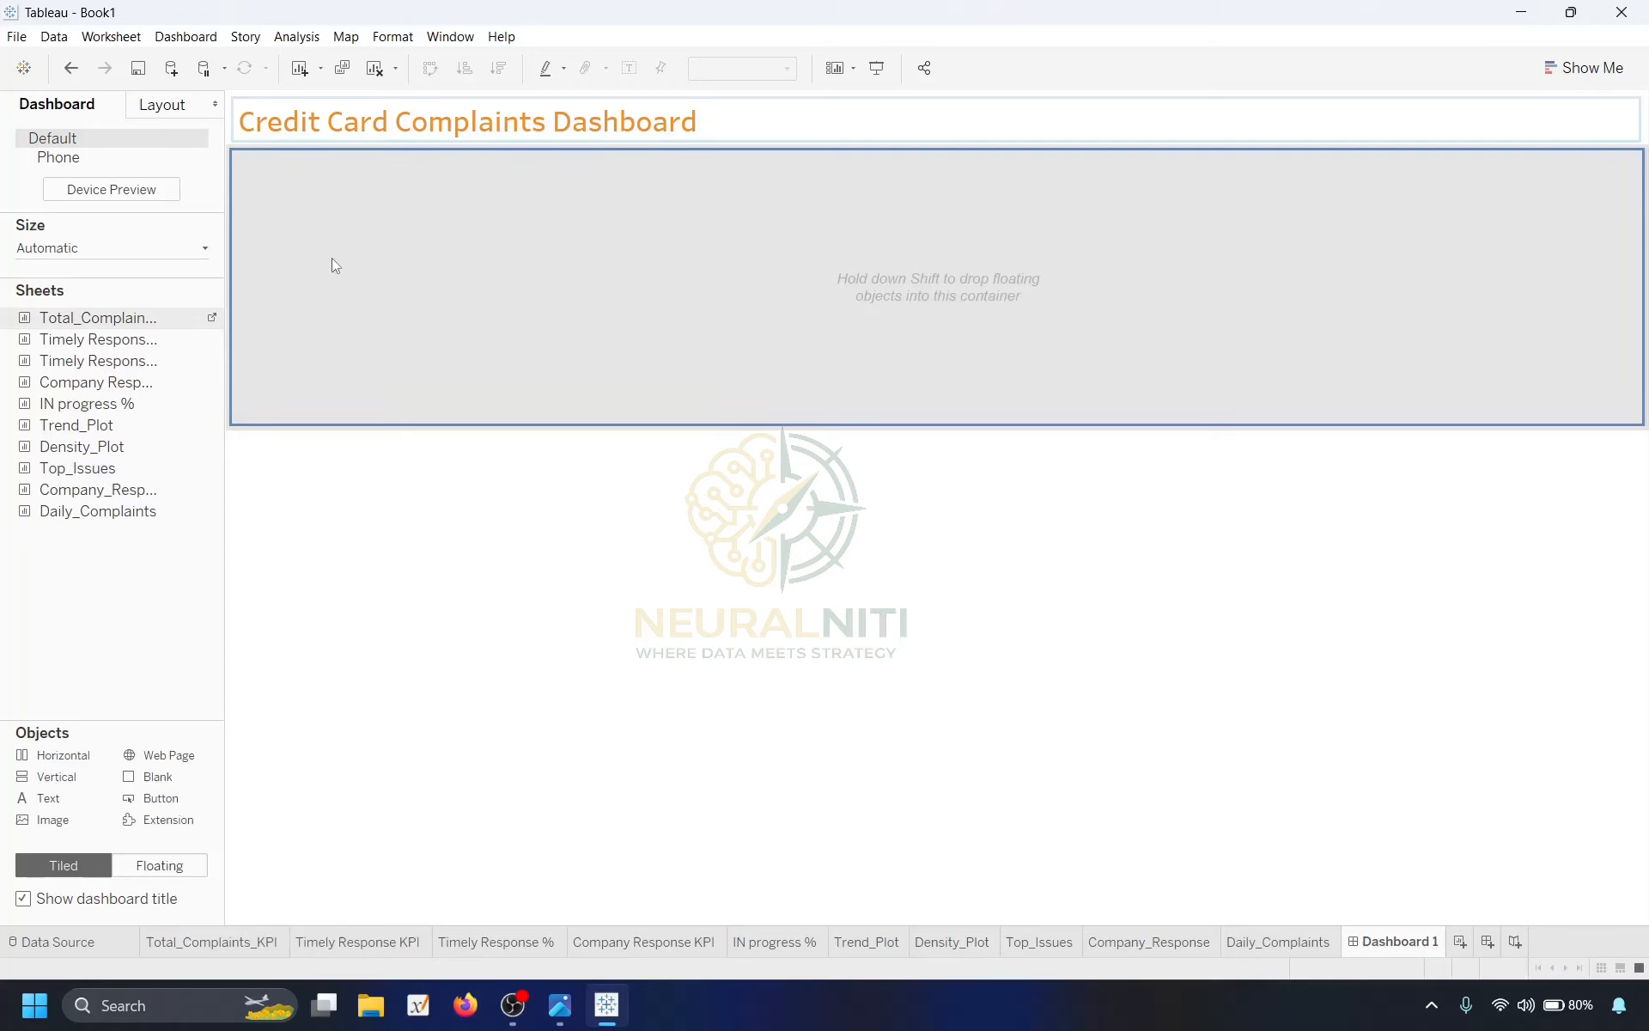
{"action": "left_click_drag", "start_coordinate": [332, 256], "coordinate": [339, 266]}
{"action": "left_click_drag", "start_coordinate": [95, 339], "coordinate": [1630, 249]}
{"action": "left_click_drag", "start_coordinate": [78, 371], "coordinate": [1619, 306]}
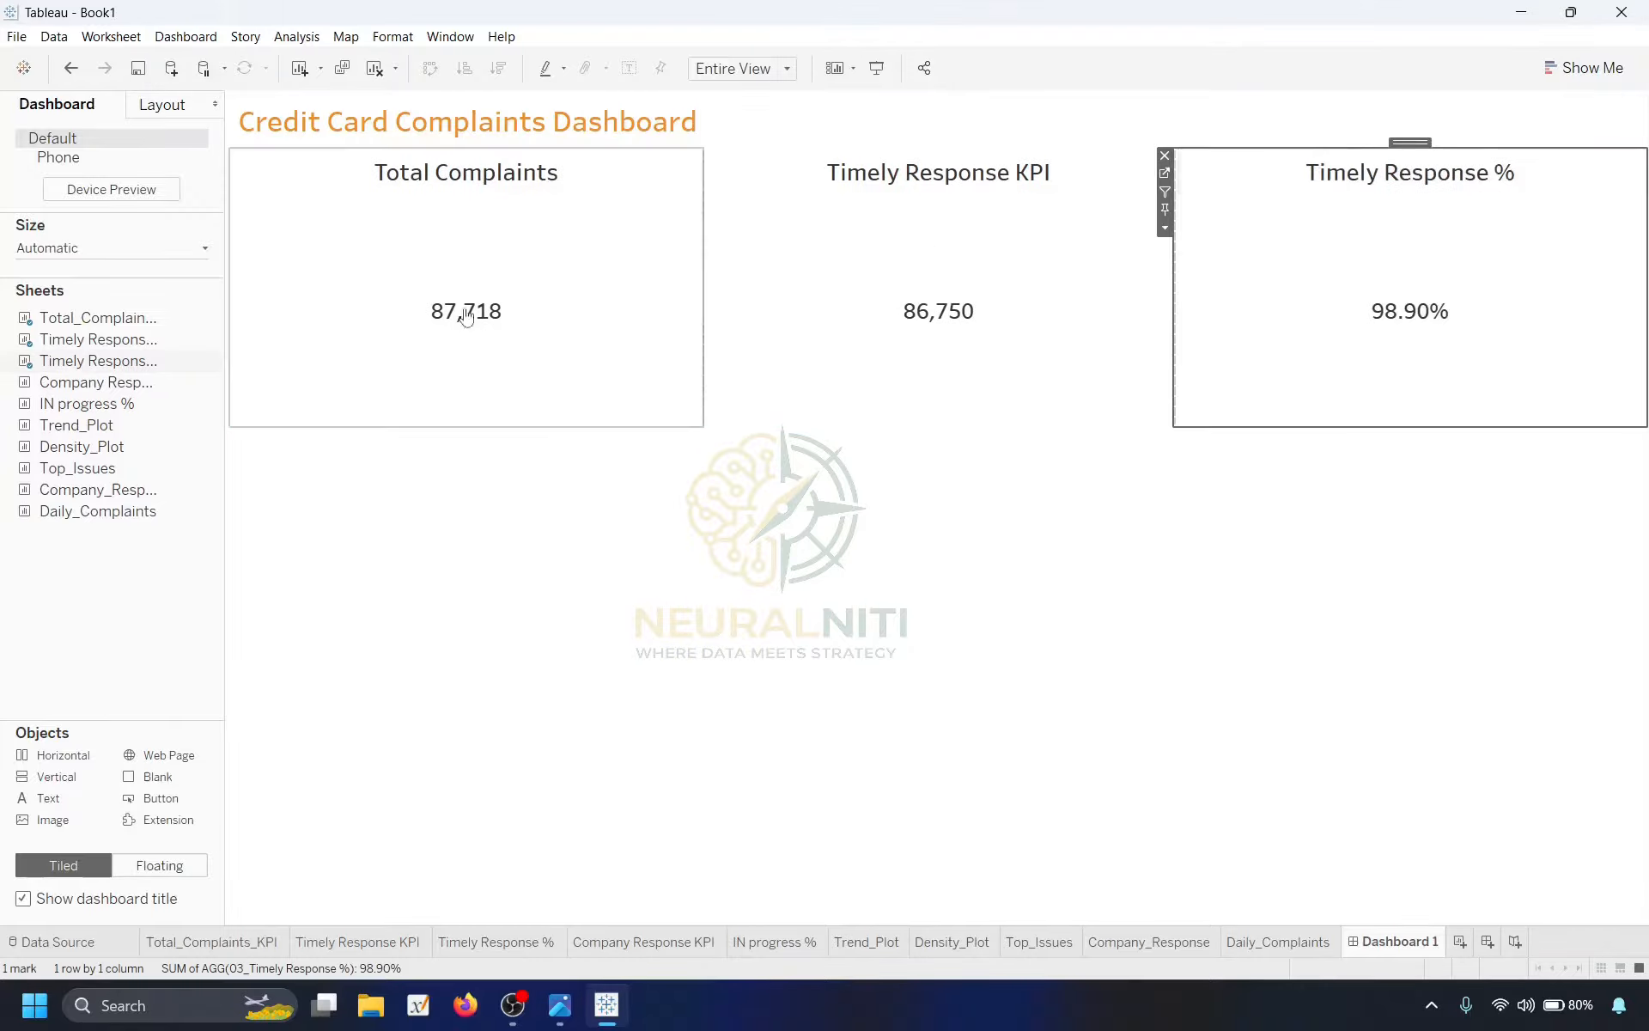
{"action": "left_click_drag", "start_coordinate": [77, 389], "coordinate": [1495, 262]}
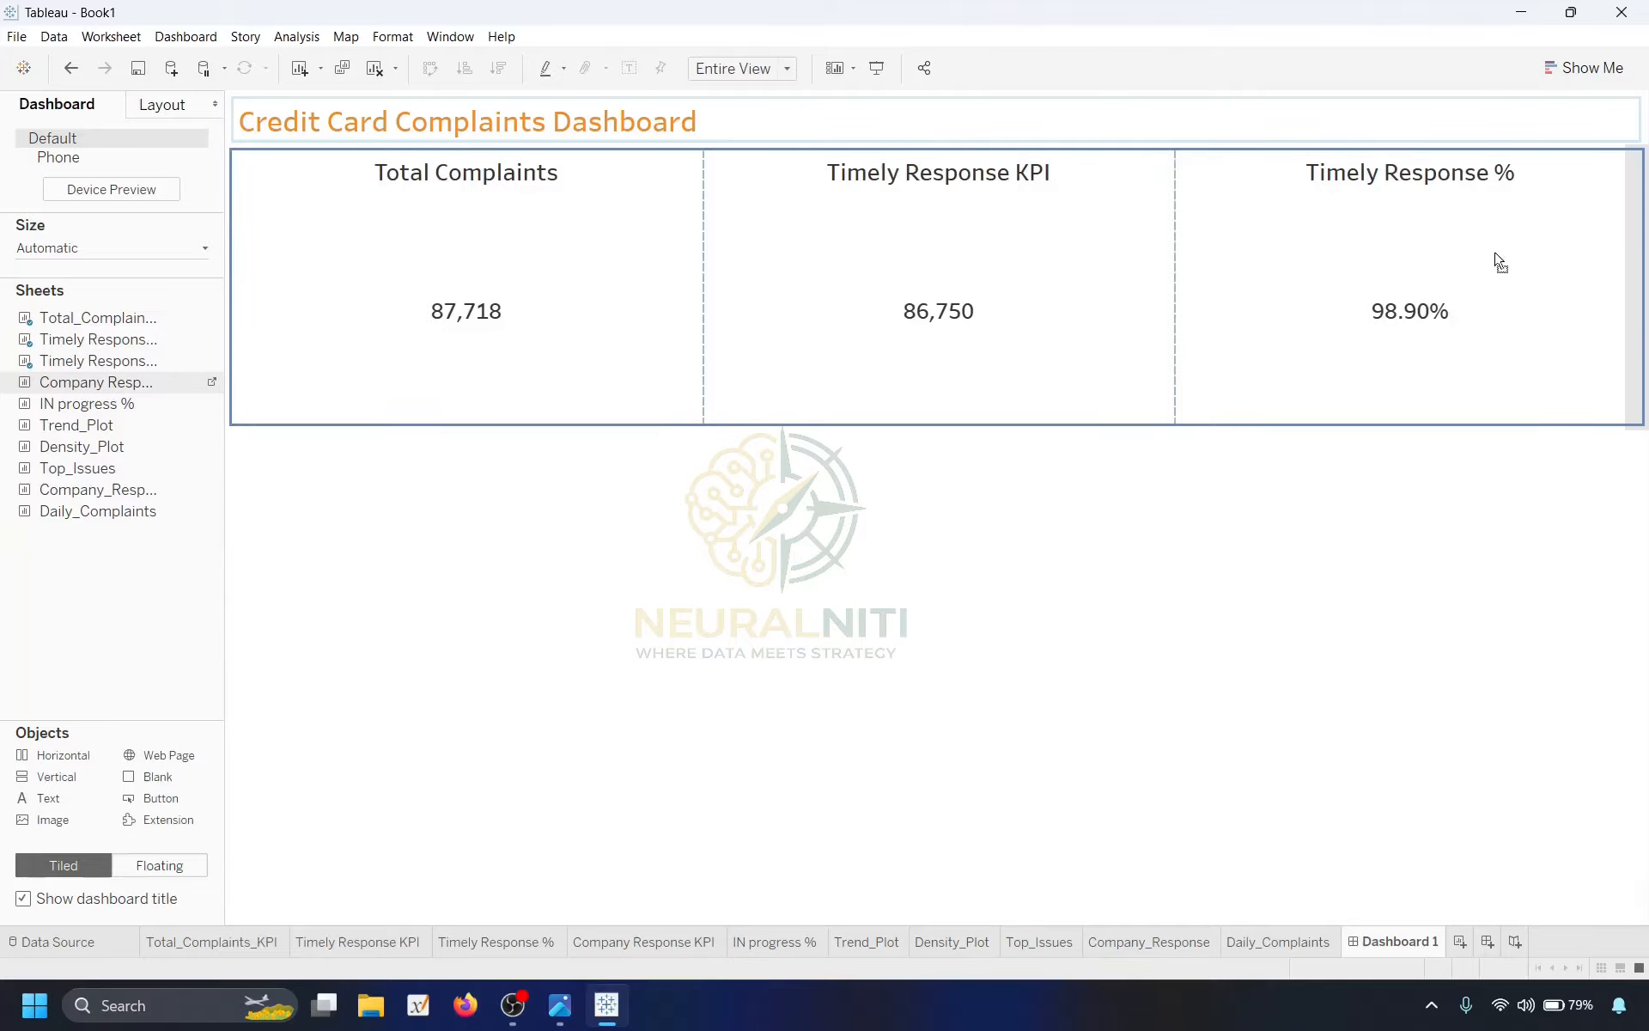
{"action": "left_click_drag", "start_coordinate": [1593, 256], "coordinate": [1594, 256]}
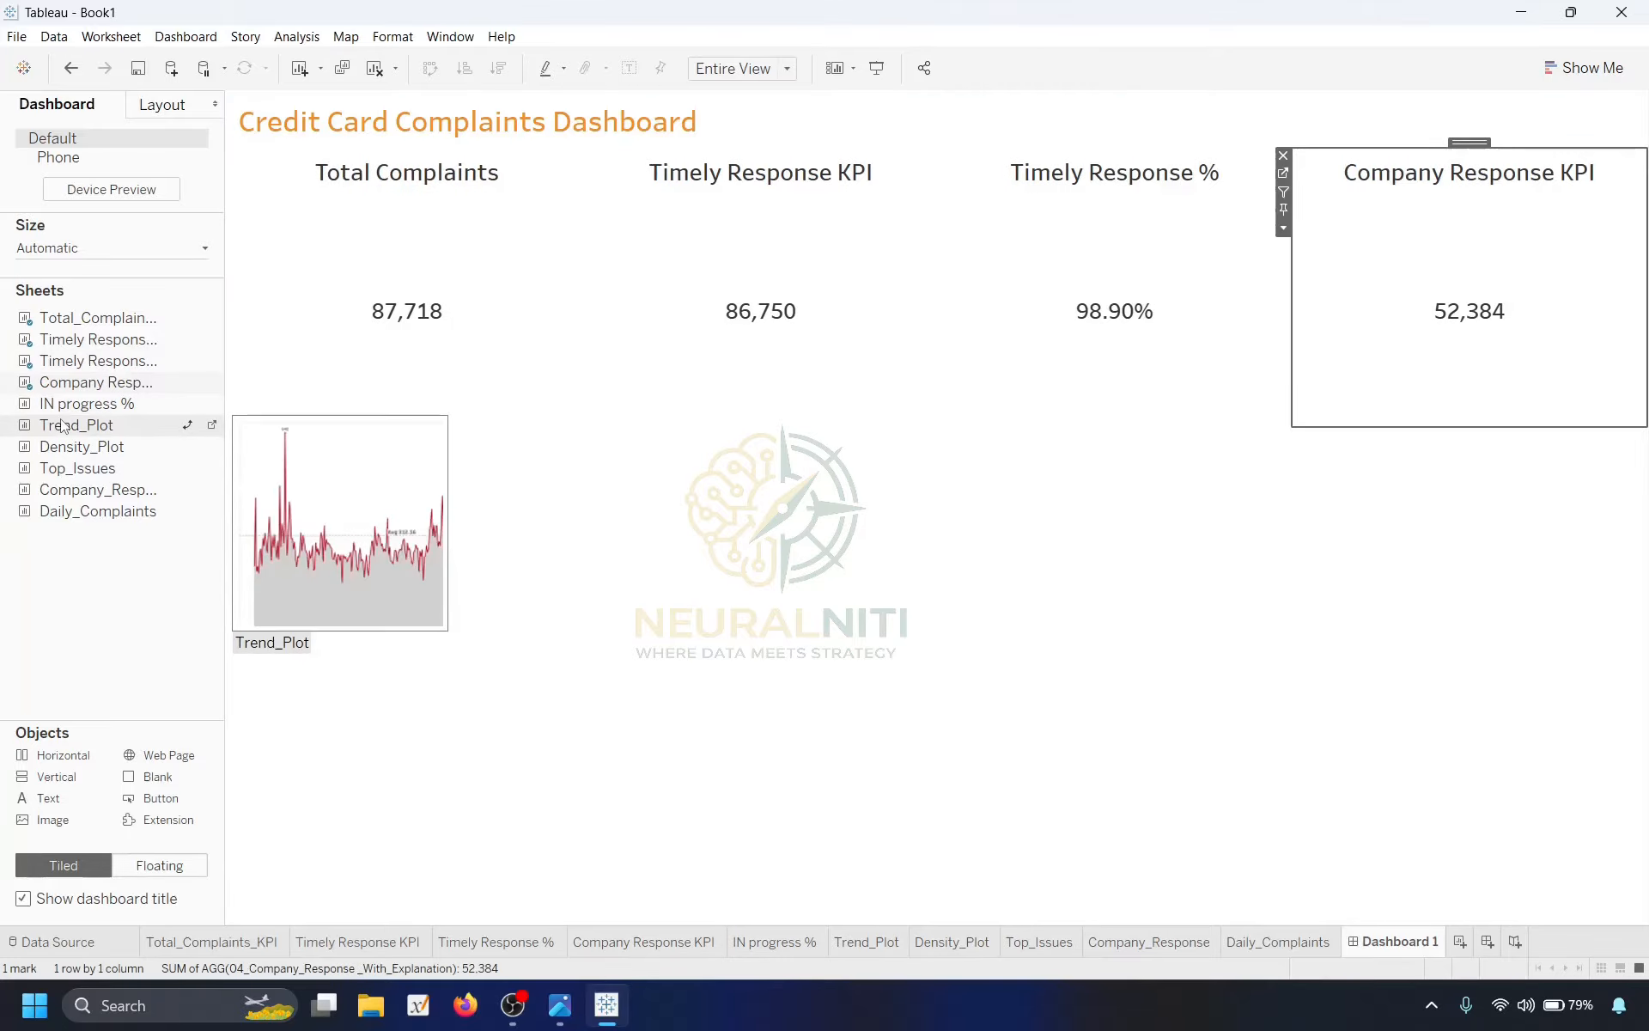
{"action": "left_click_drag", "start_coordinate": [69, 410], "coordinate": [1583, 246]}
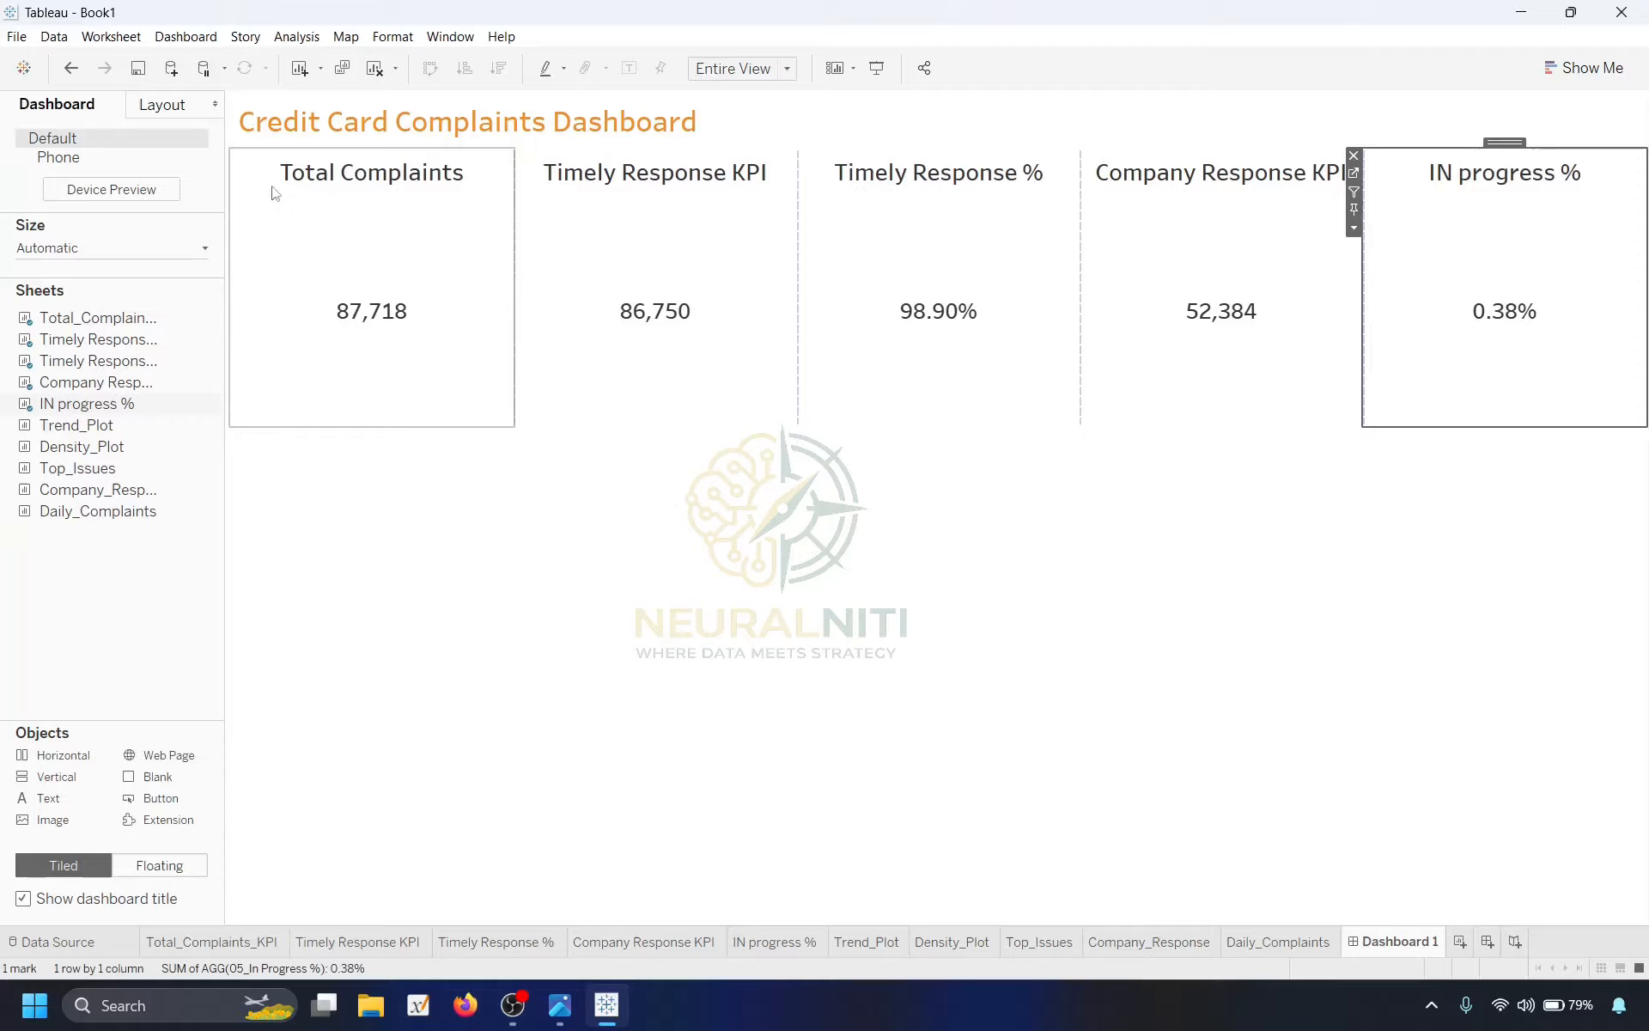
Distribute the KPI container's contents evenly and reduce the container's height to about 102 px.
{"action": "left_click", "coordinate": [163, 105]}
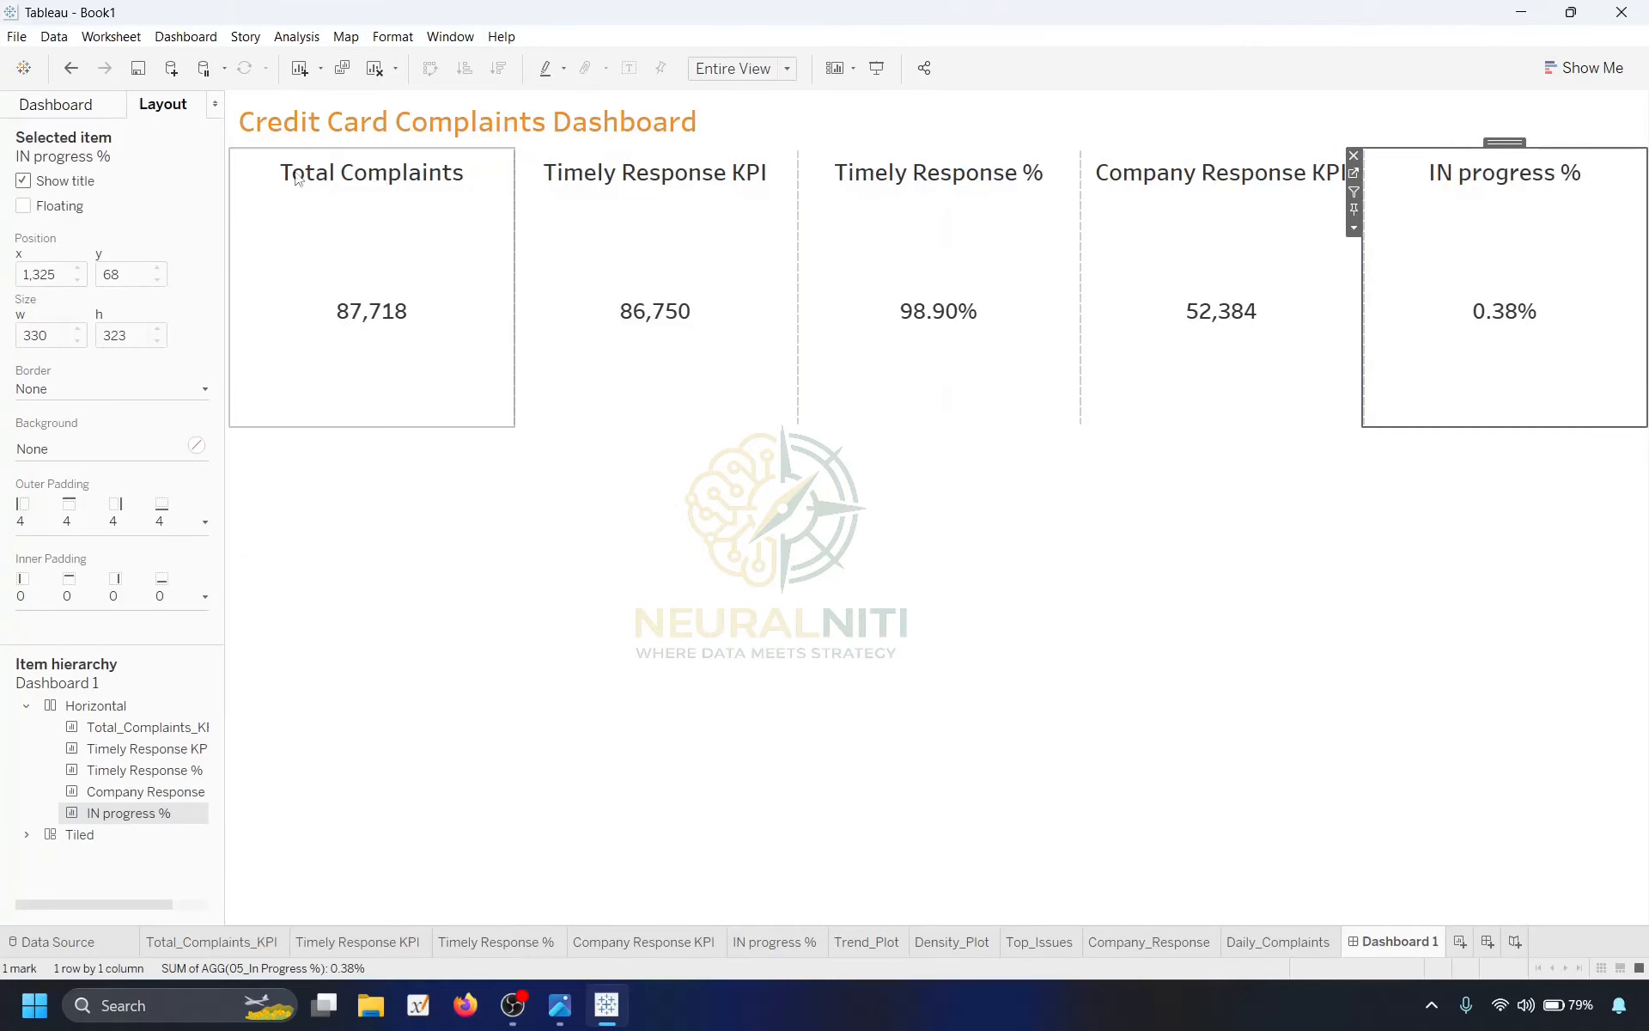
{"action": "left_click", "coordinate": [124, 709]}
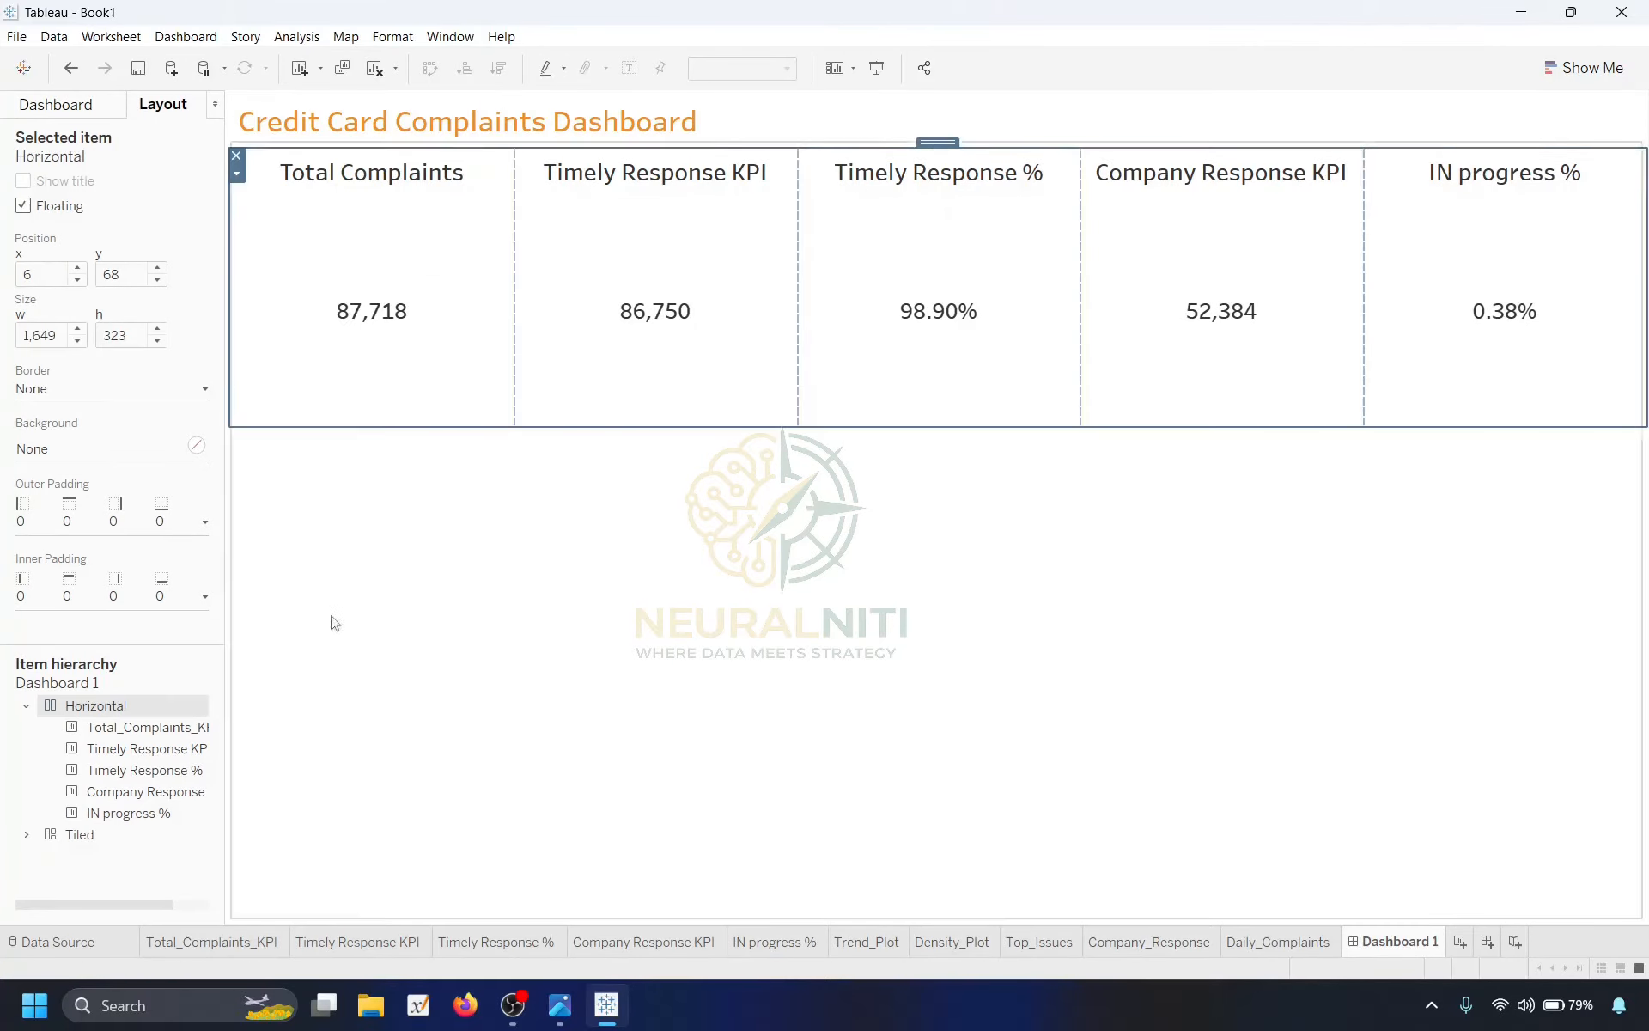
{"action": "left_click", "coordinate": [236, 175]}
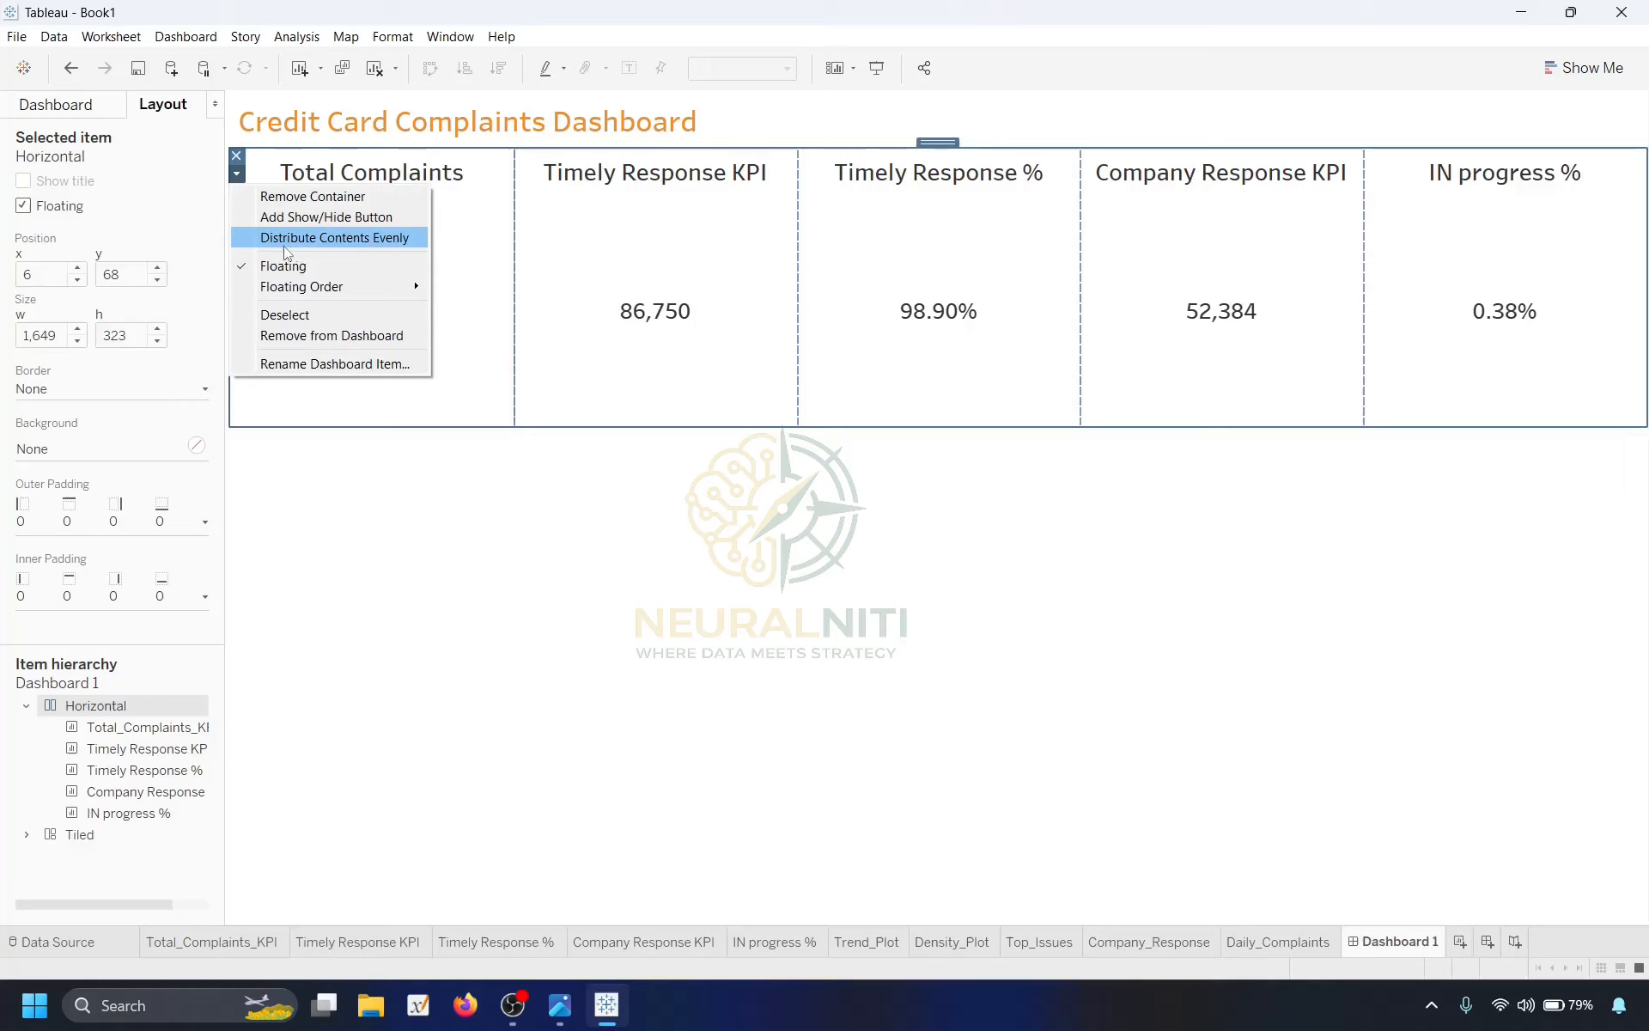
{"action": "left_click", "coordinate": [374, 238]}
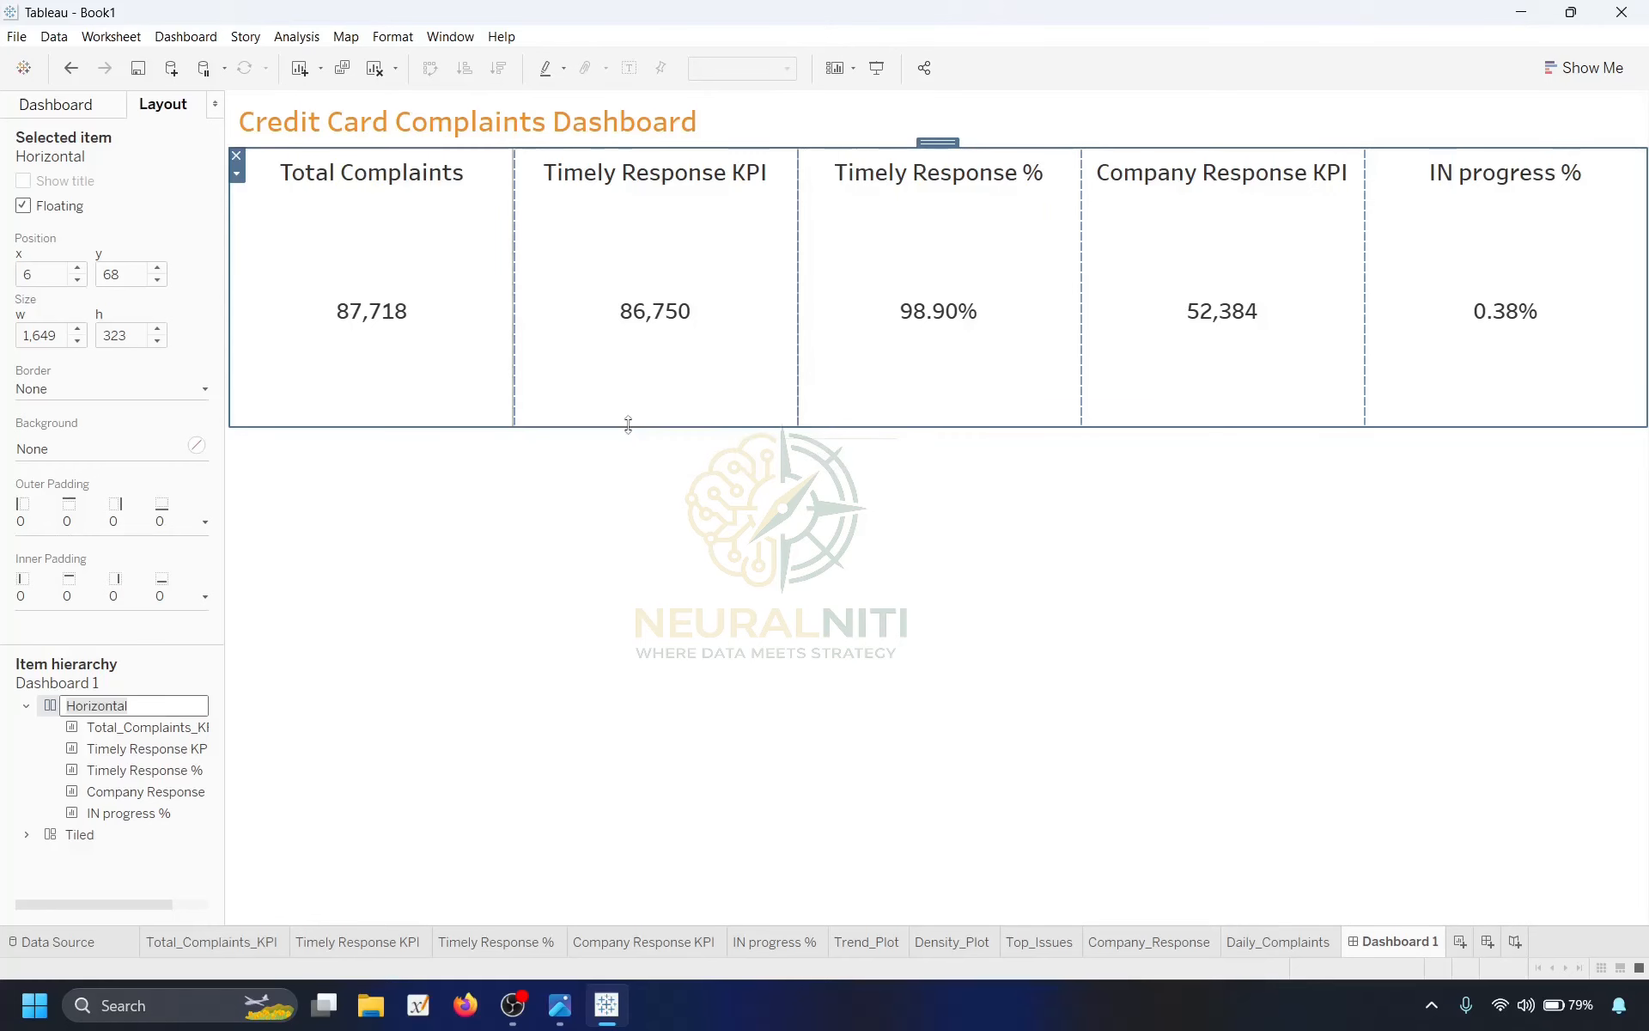
{"action": "left_click_drag", "start_coordinate": [626, 424], "coordinate": [628, 243]}
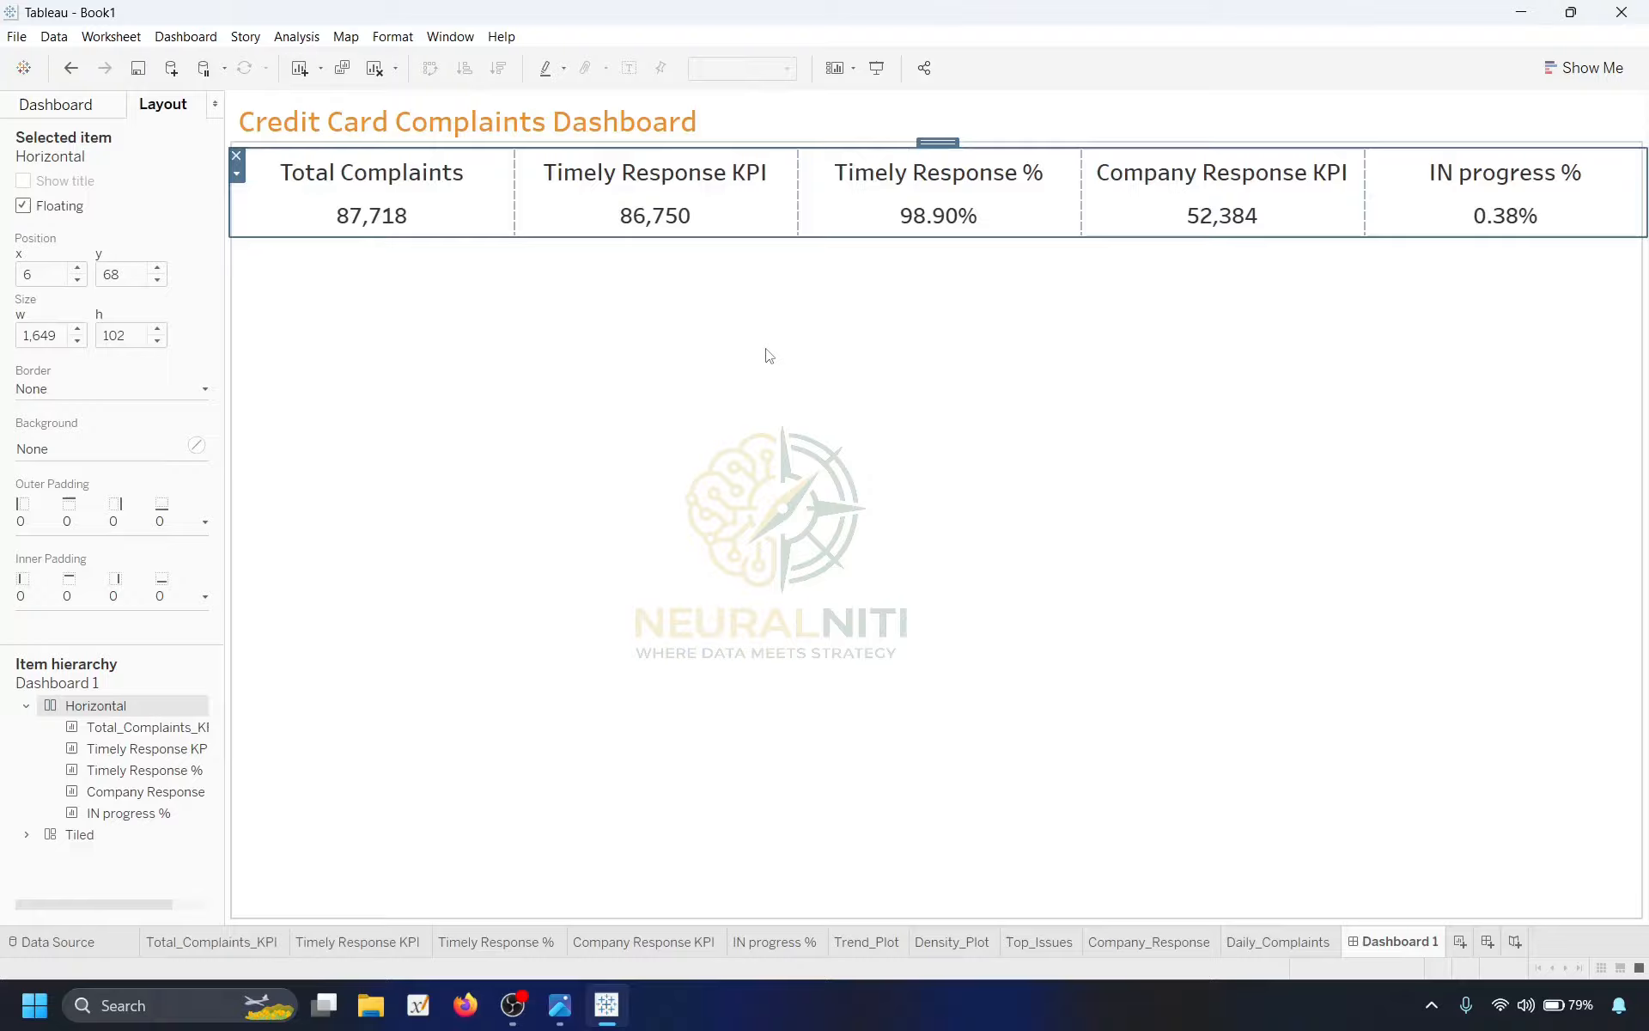
{"action": "left_click", "coordinate": [759, 408]}
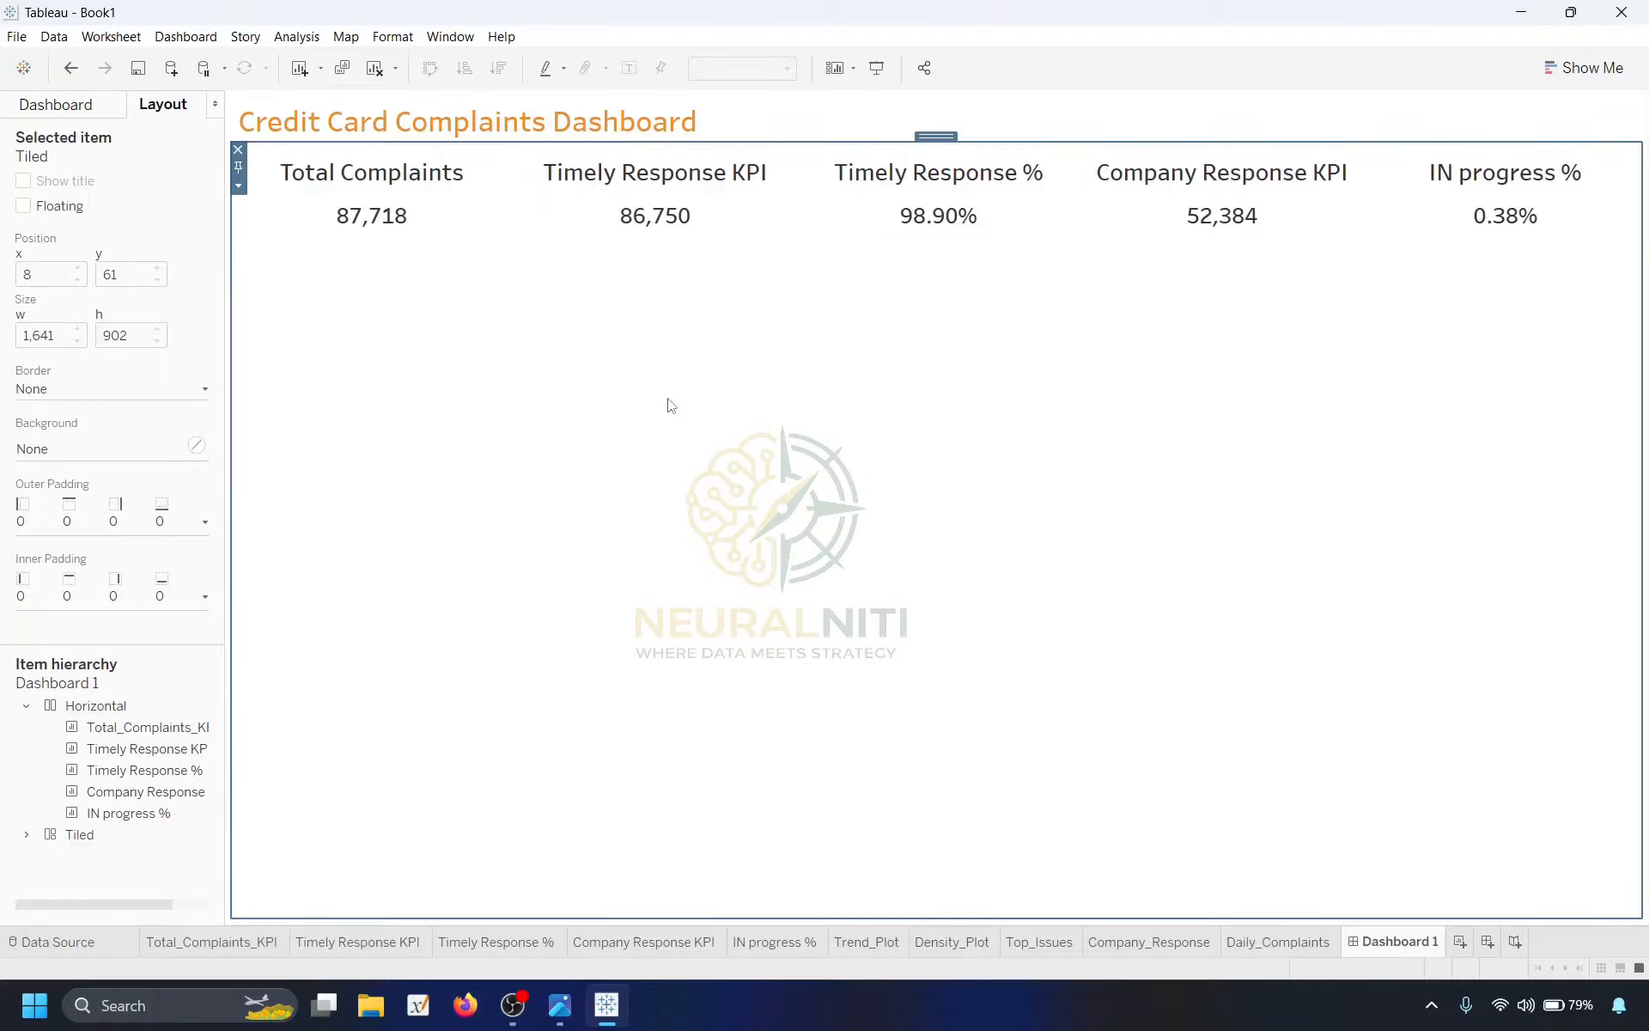
Following the reference image, add a second floating horizontal container below the KPI row, about 1,651 px wide and 323 px high.
{"action": "left_click", "coordinate": [57, 105]}
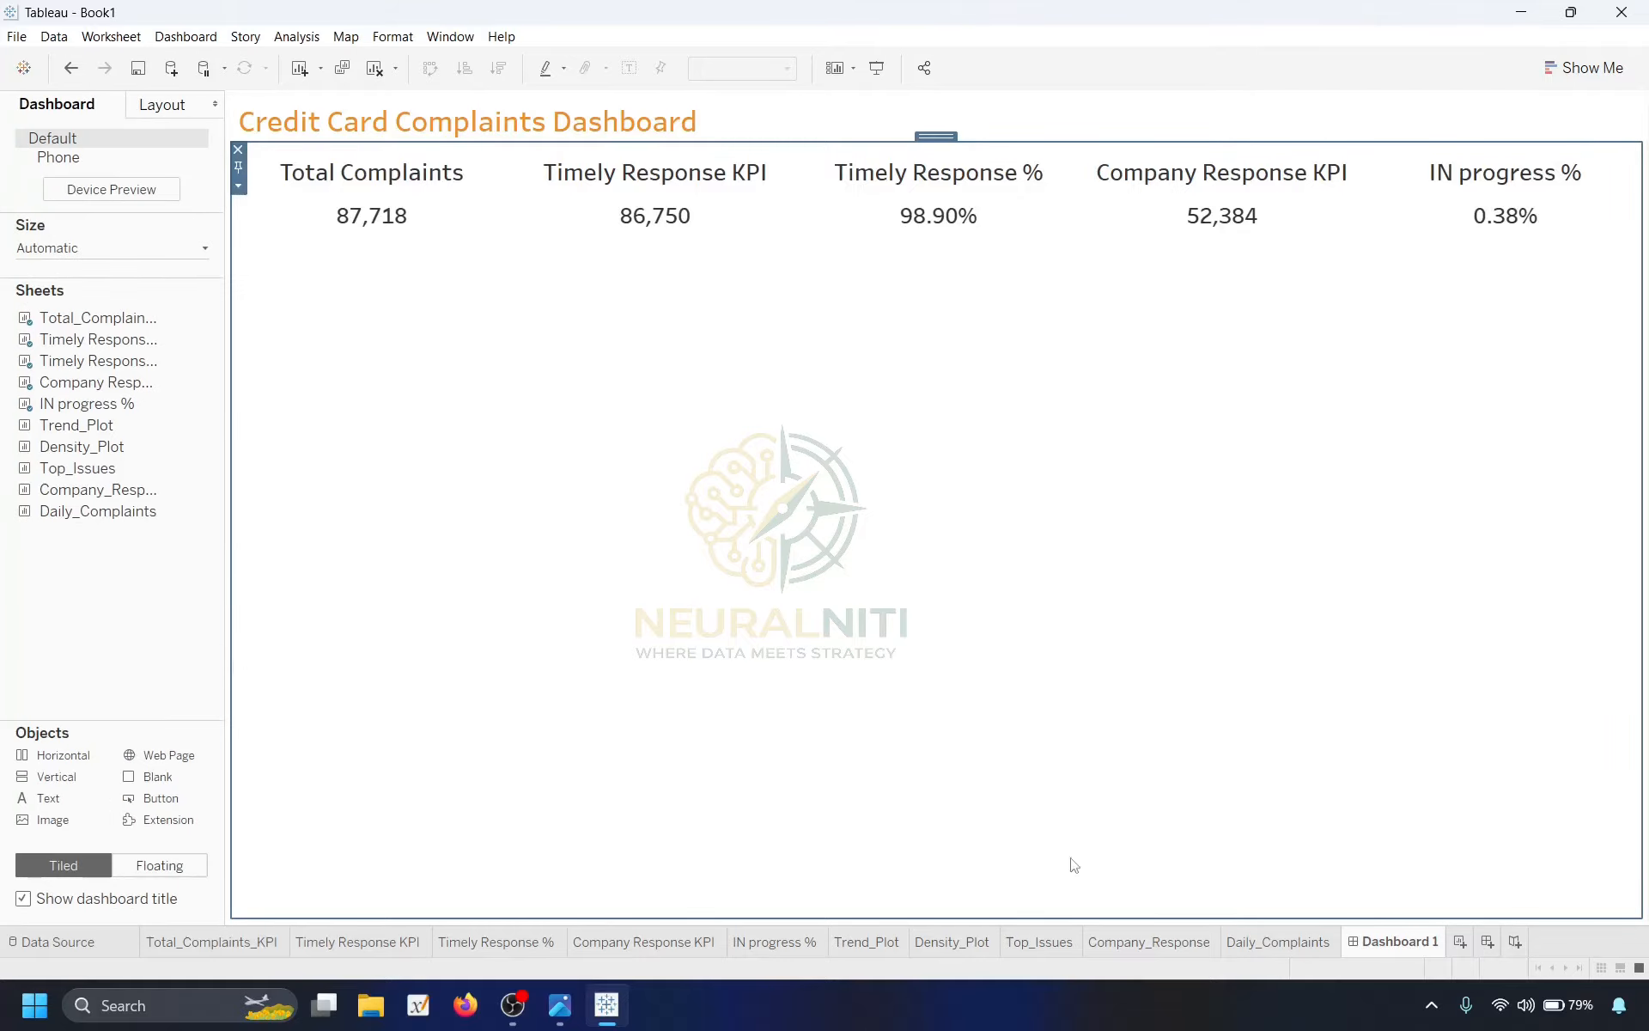
{"action": "left_click", "coordinate": [559, 1002]}
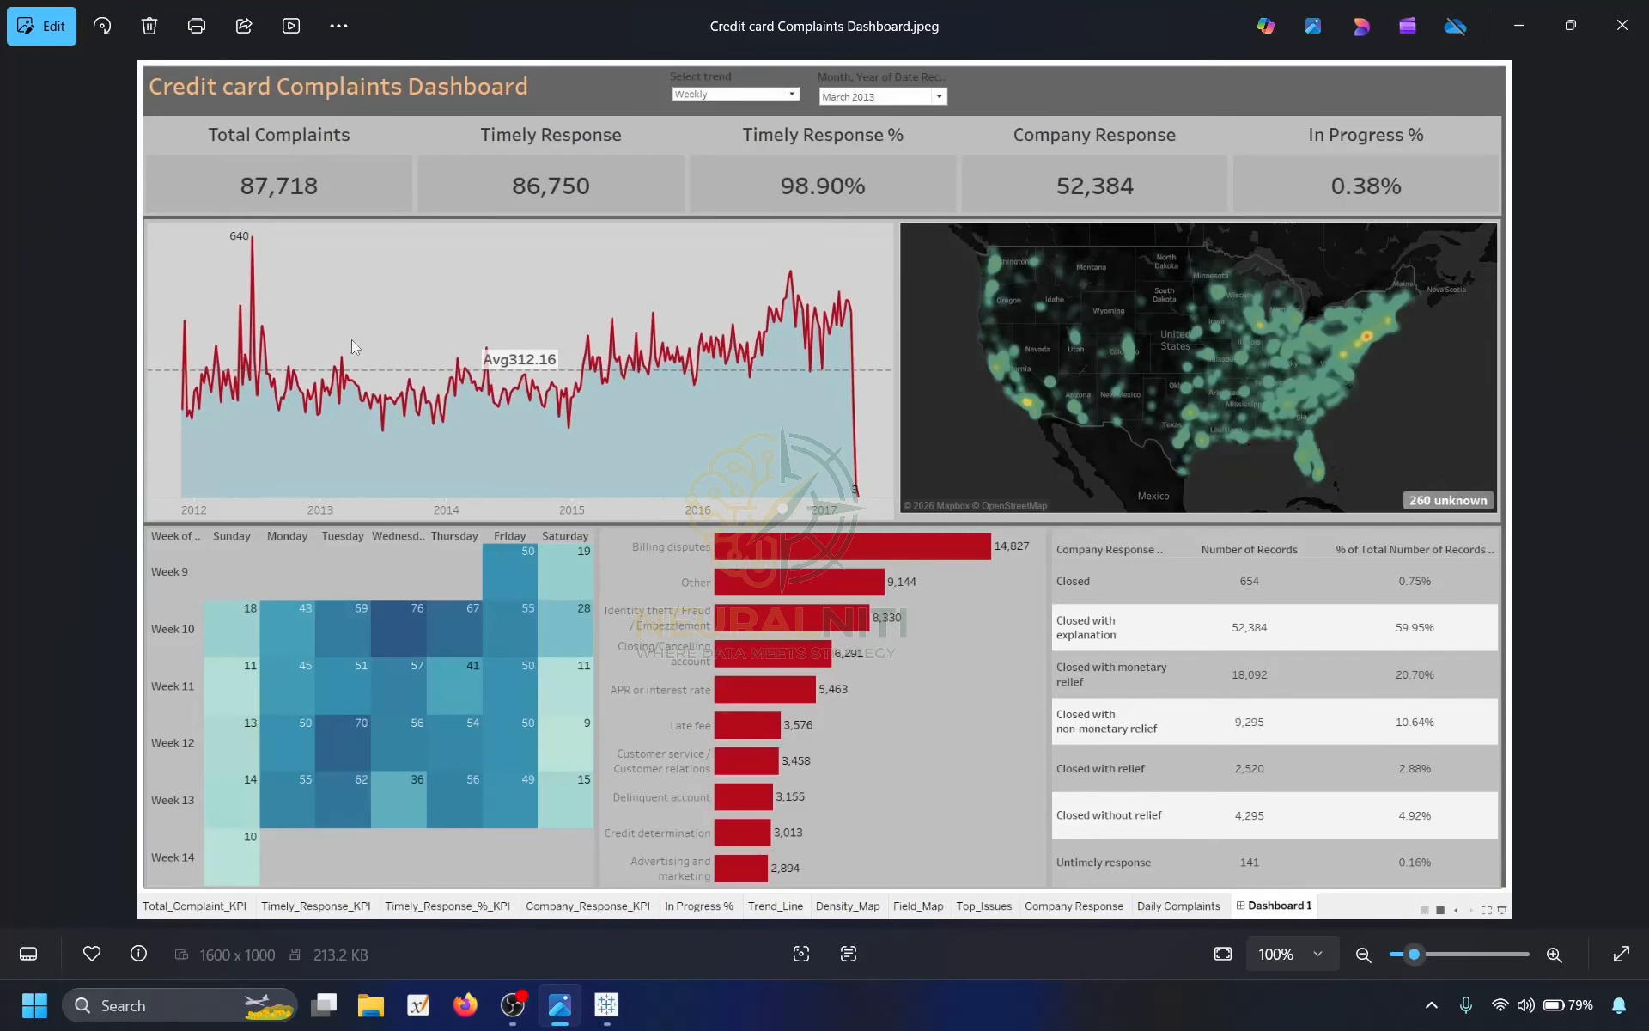
{"action": "left_click", "coordinate": [1519, 26]}
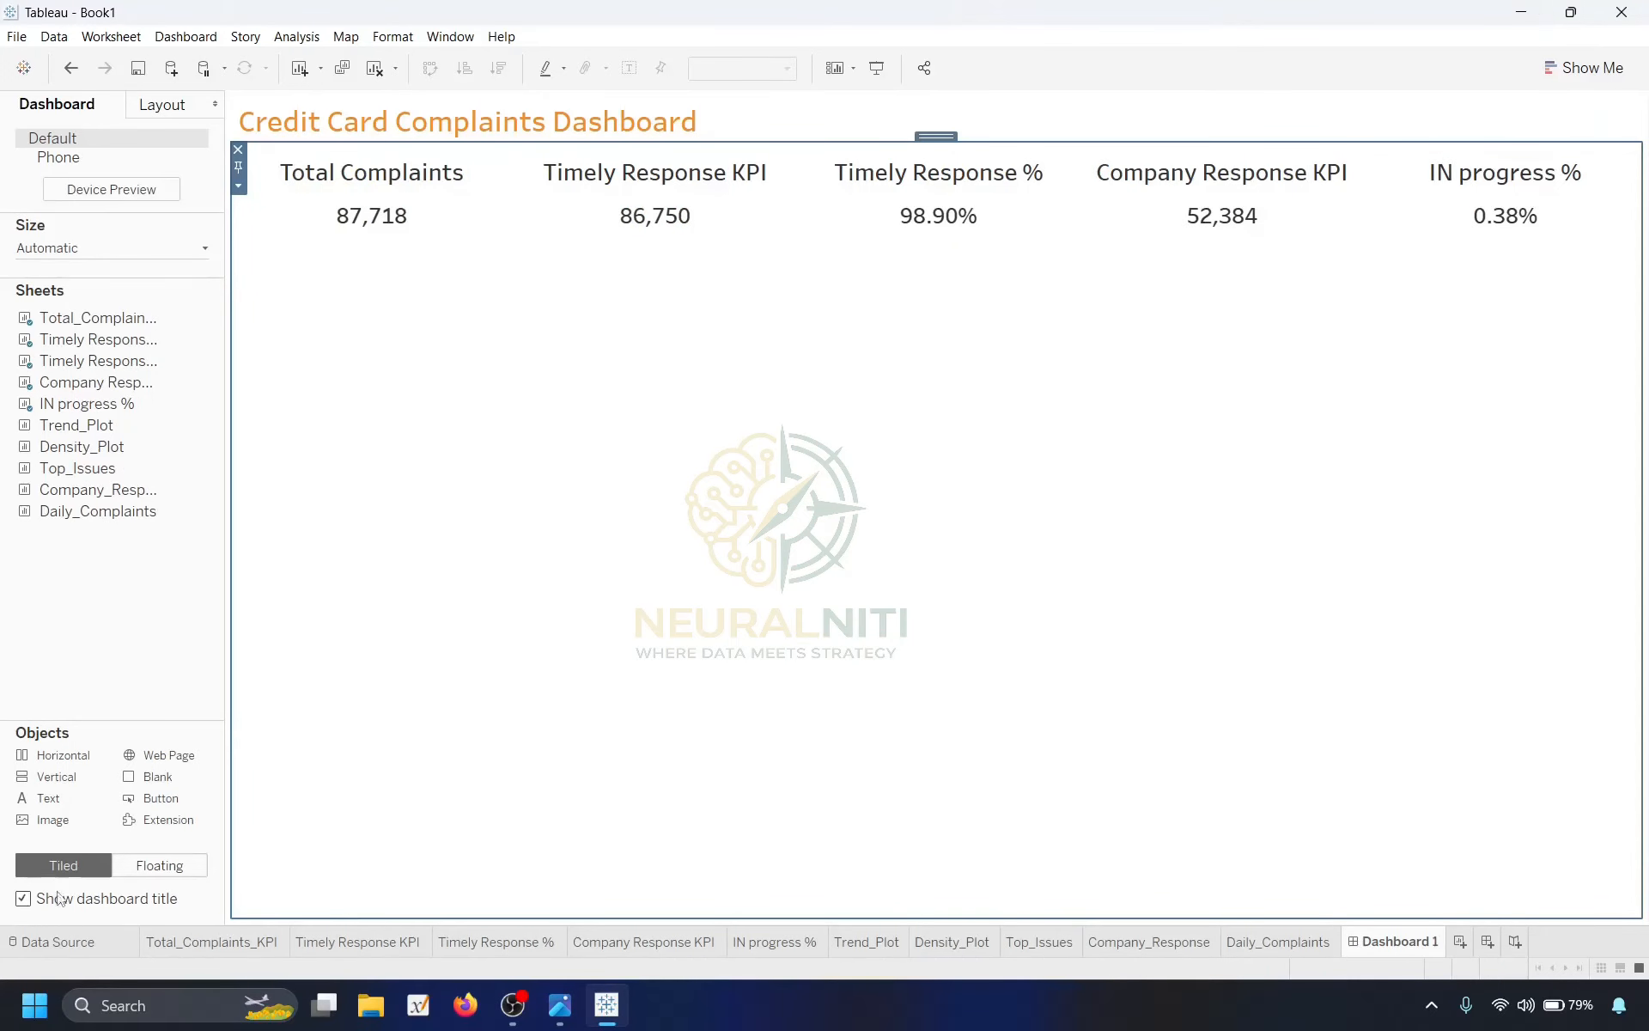
{"action": "left_click", "coordinate": [159, 865]}
{"action": "left_click_drag", "start_coordinate": [45, 761], "coordinate": [233, 253]}
{"action": "left_click_drag", "start_coordinate": [702, 374], "coordinate": [1642, 290]}
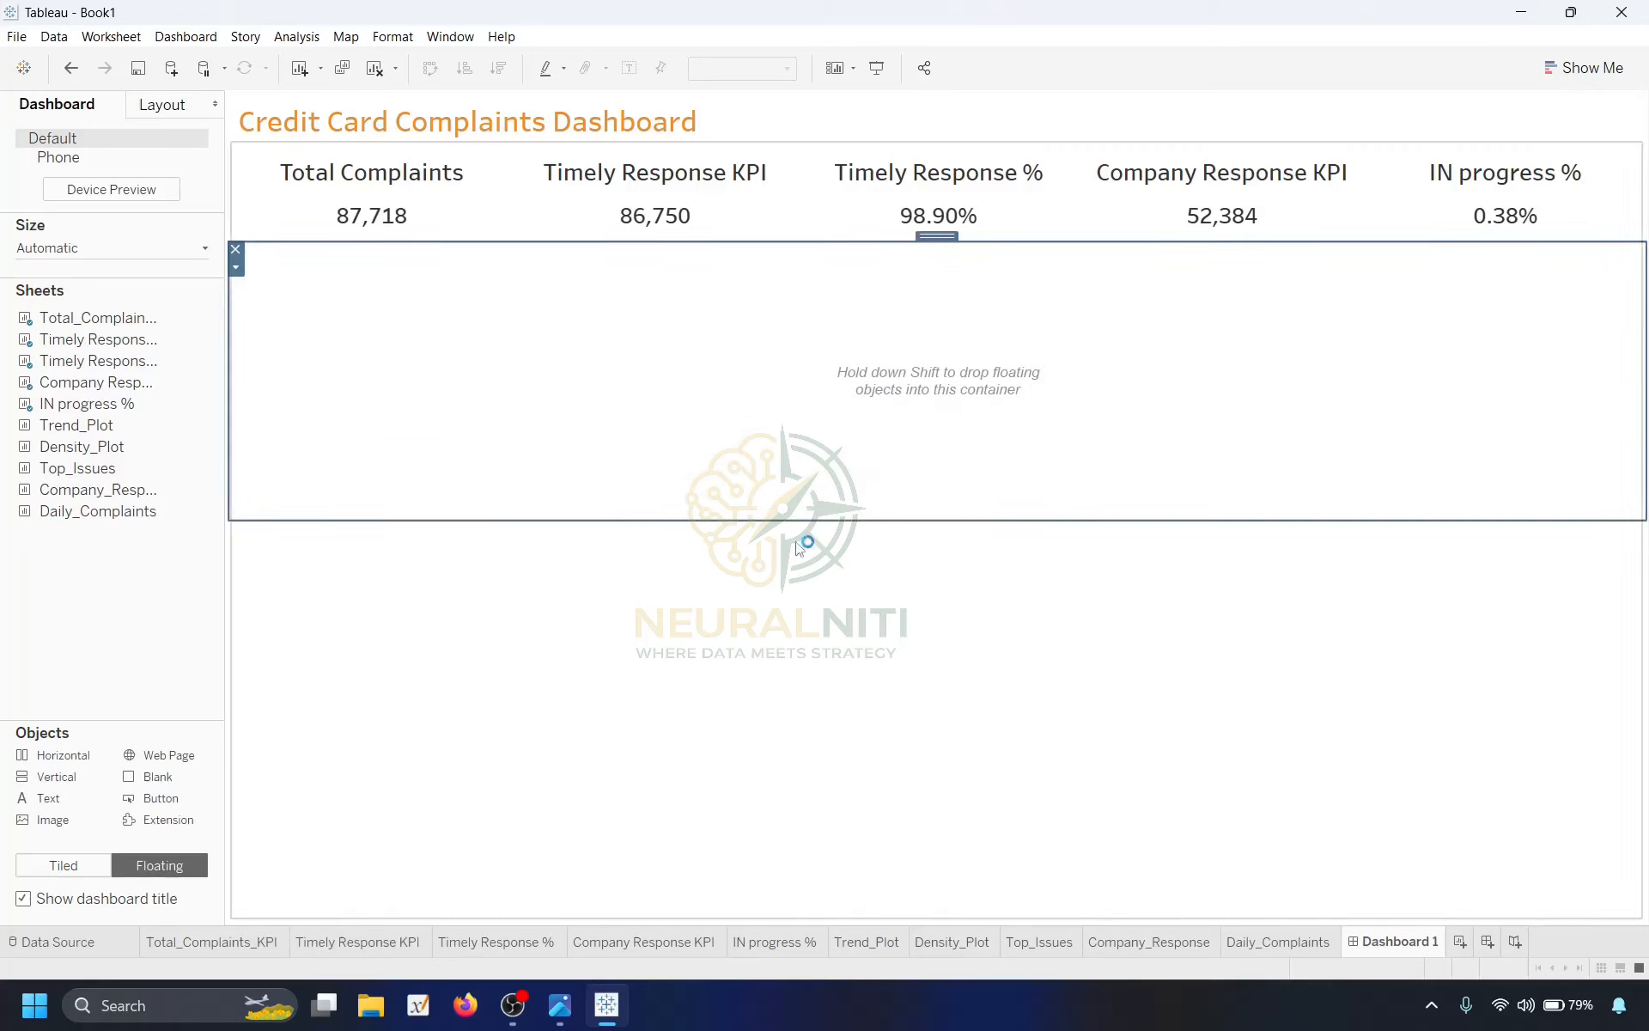
Add Trend_Plot and Density_Plot side by side as tiled items in the second horizontal container.
{"action": "left_click_drag", "start_coordinate": [86, 404], "coordinate": [101, 415]}
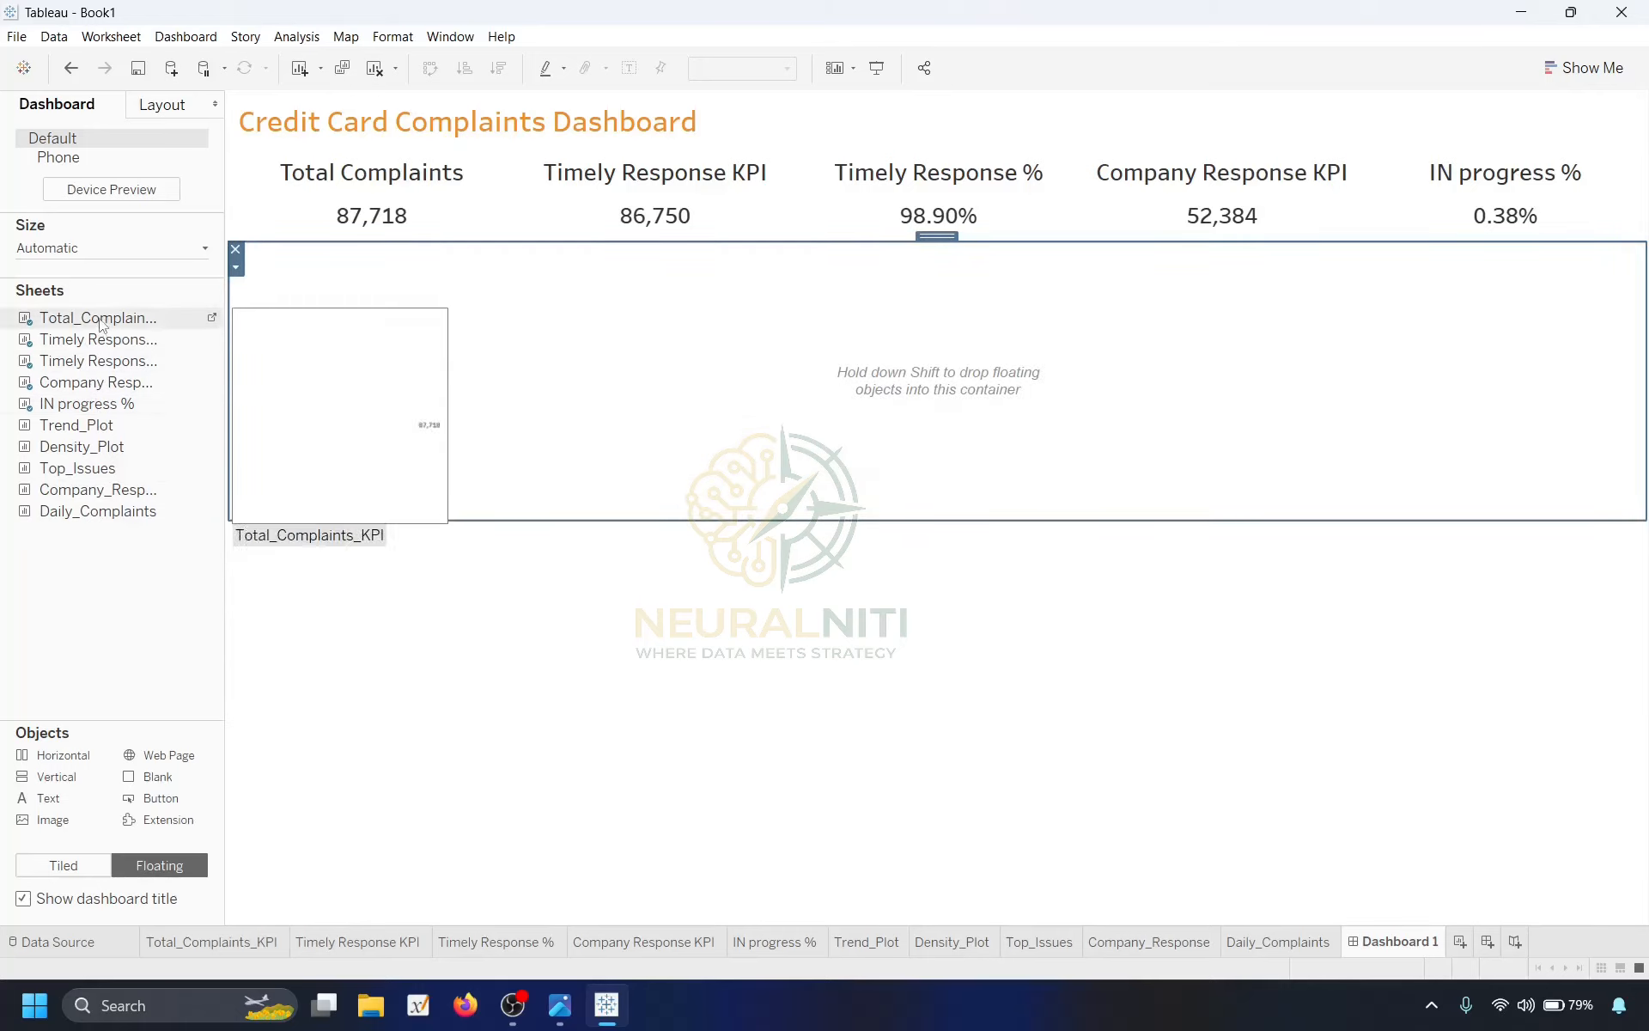
{"action": "left_click", "coordinate": [62, 868]}
{"action": "left_click_drag", "start_coordinate": [67, 430], "coordinate": [456, 313]}
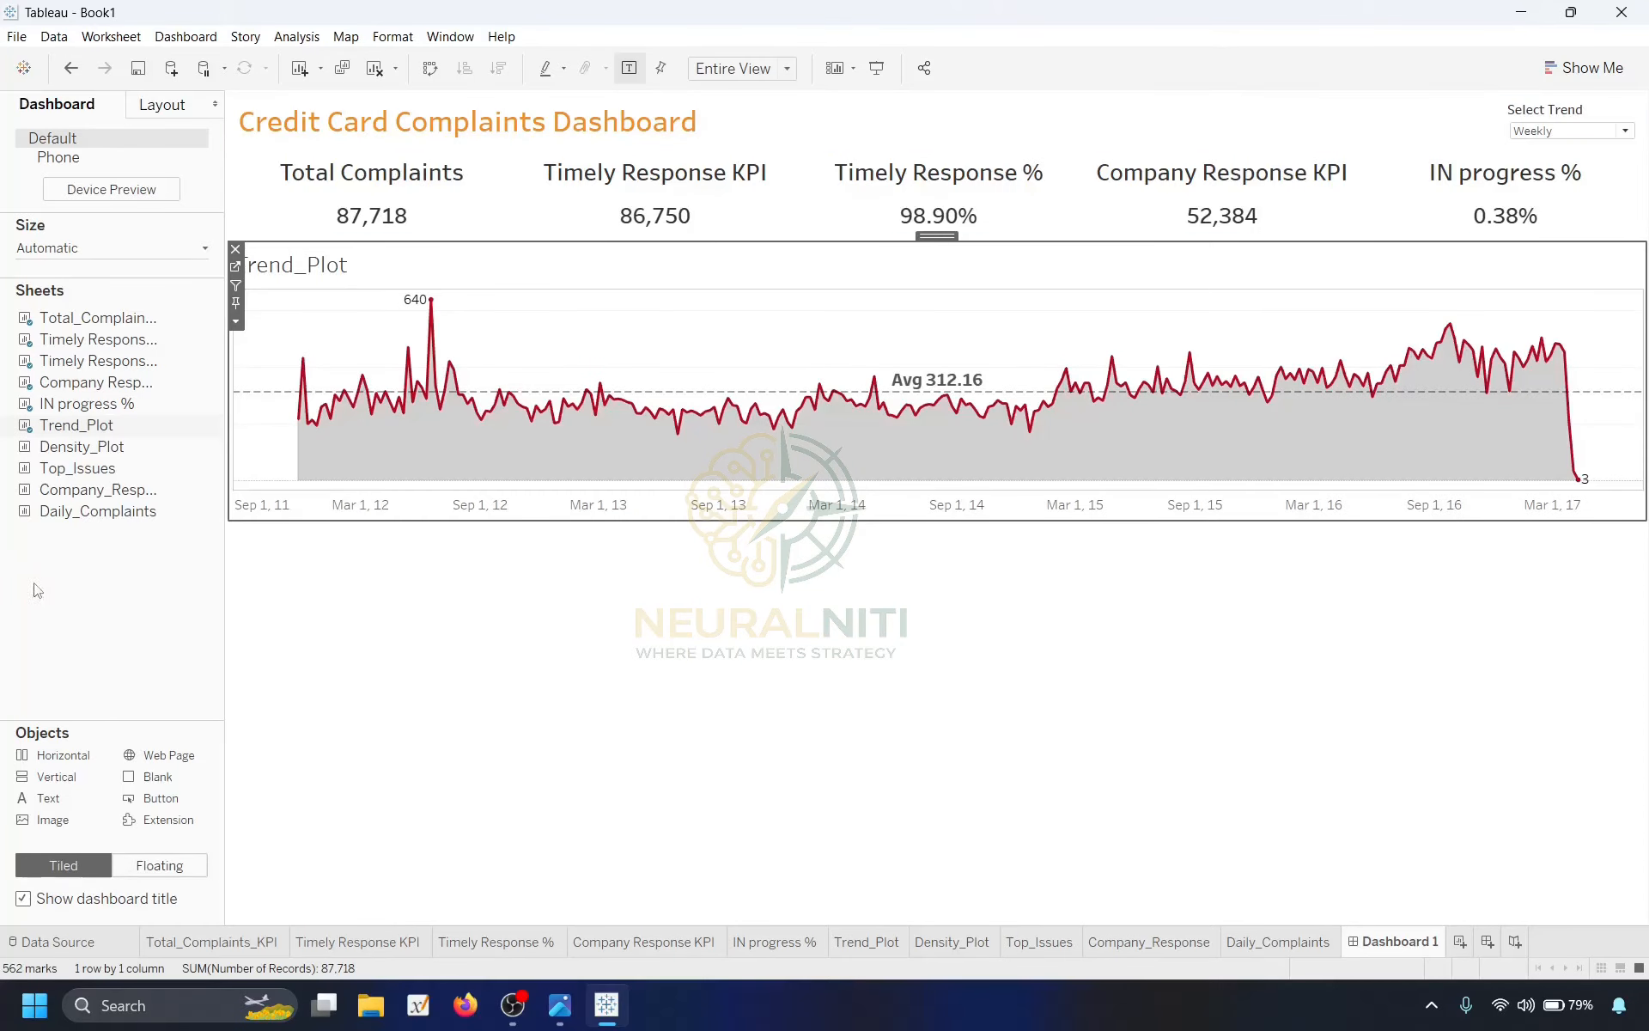
{"action": "left_click_drag", "start_coordinate": [75, 449], "coordinate": [1303, 342]}
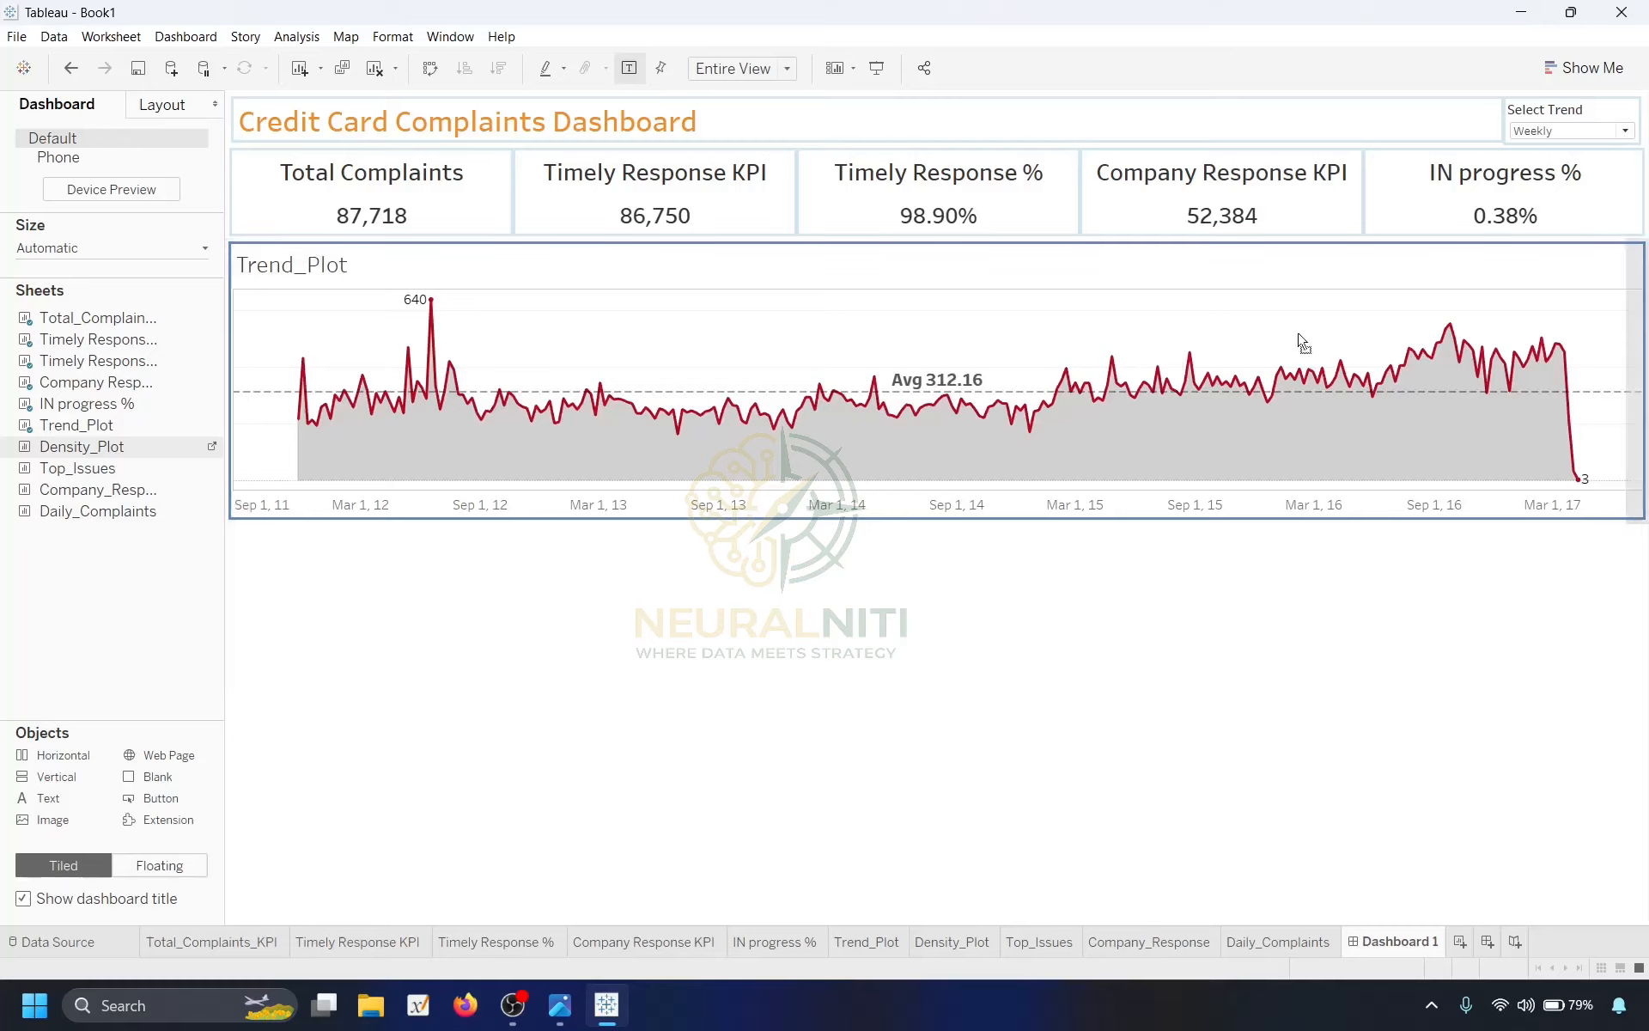
{"action": "left_click_drag", "start_coordinate": [1527, 366], "coordinate": [1524, 360]}
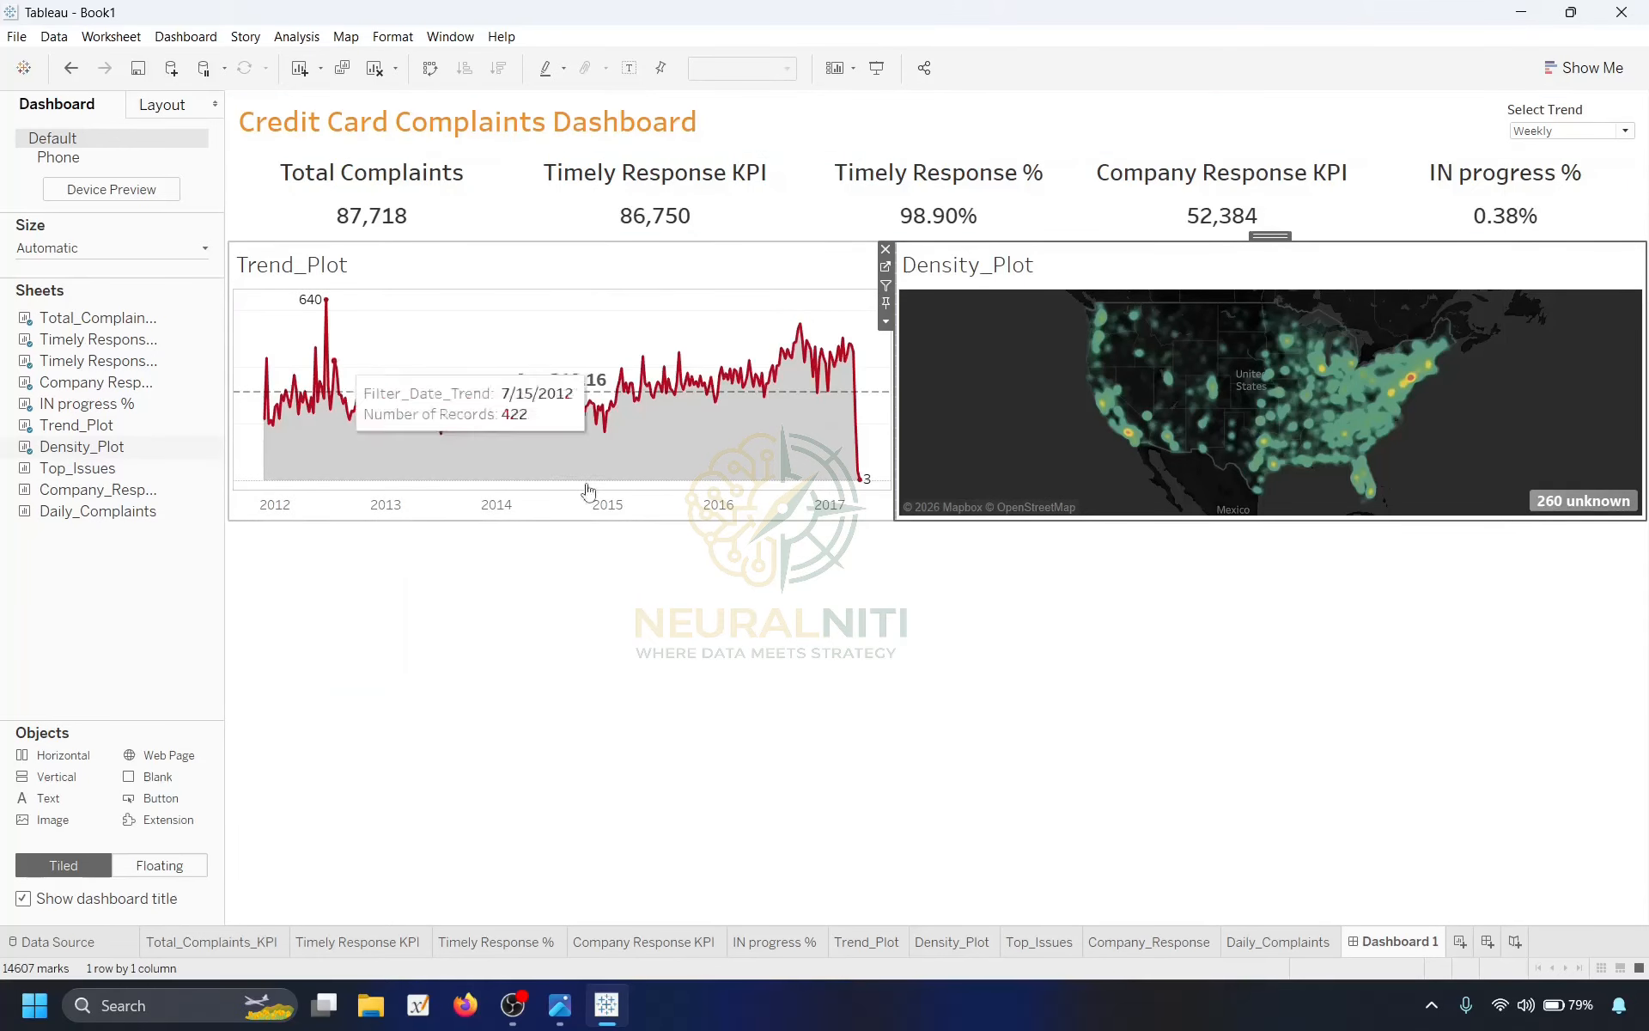
Distribute the contents of the horizontal container holding Trend_Plot and Density_Plot evenly.
{"action": "left_click", "coordinate": [163, 105]}
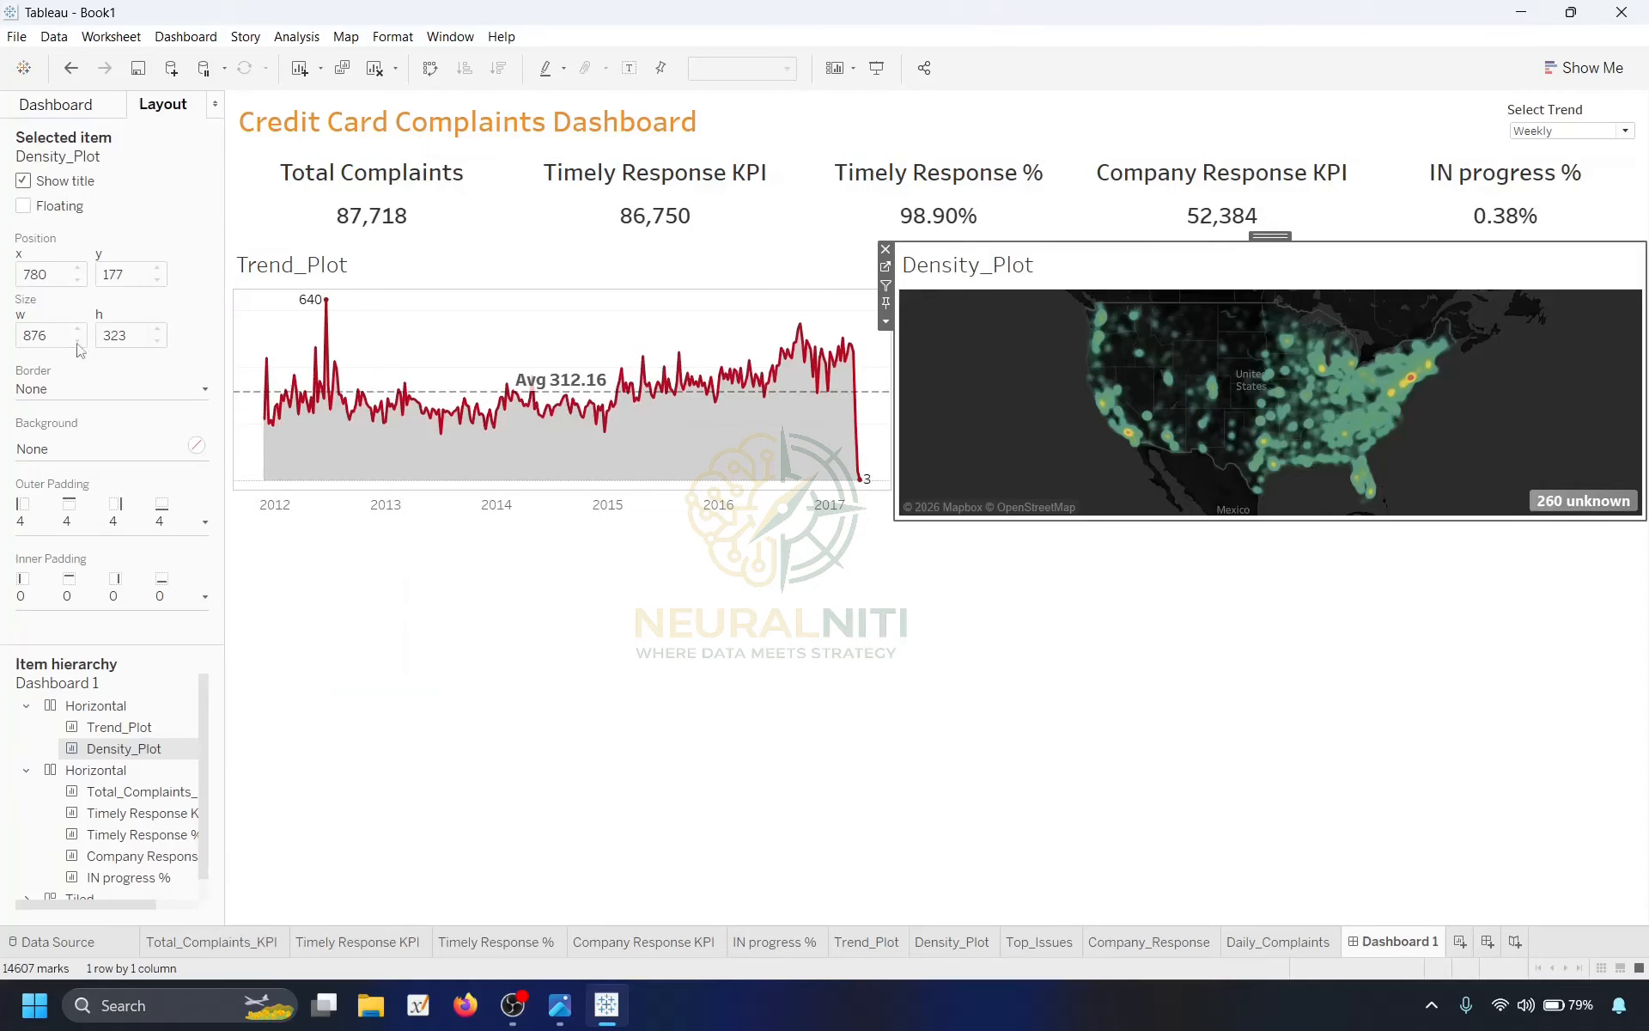
{"action": "left_click", "coordinate": [81, 706]}
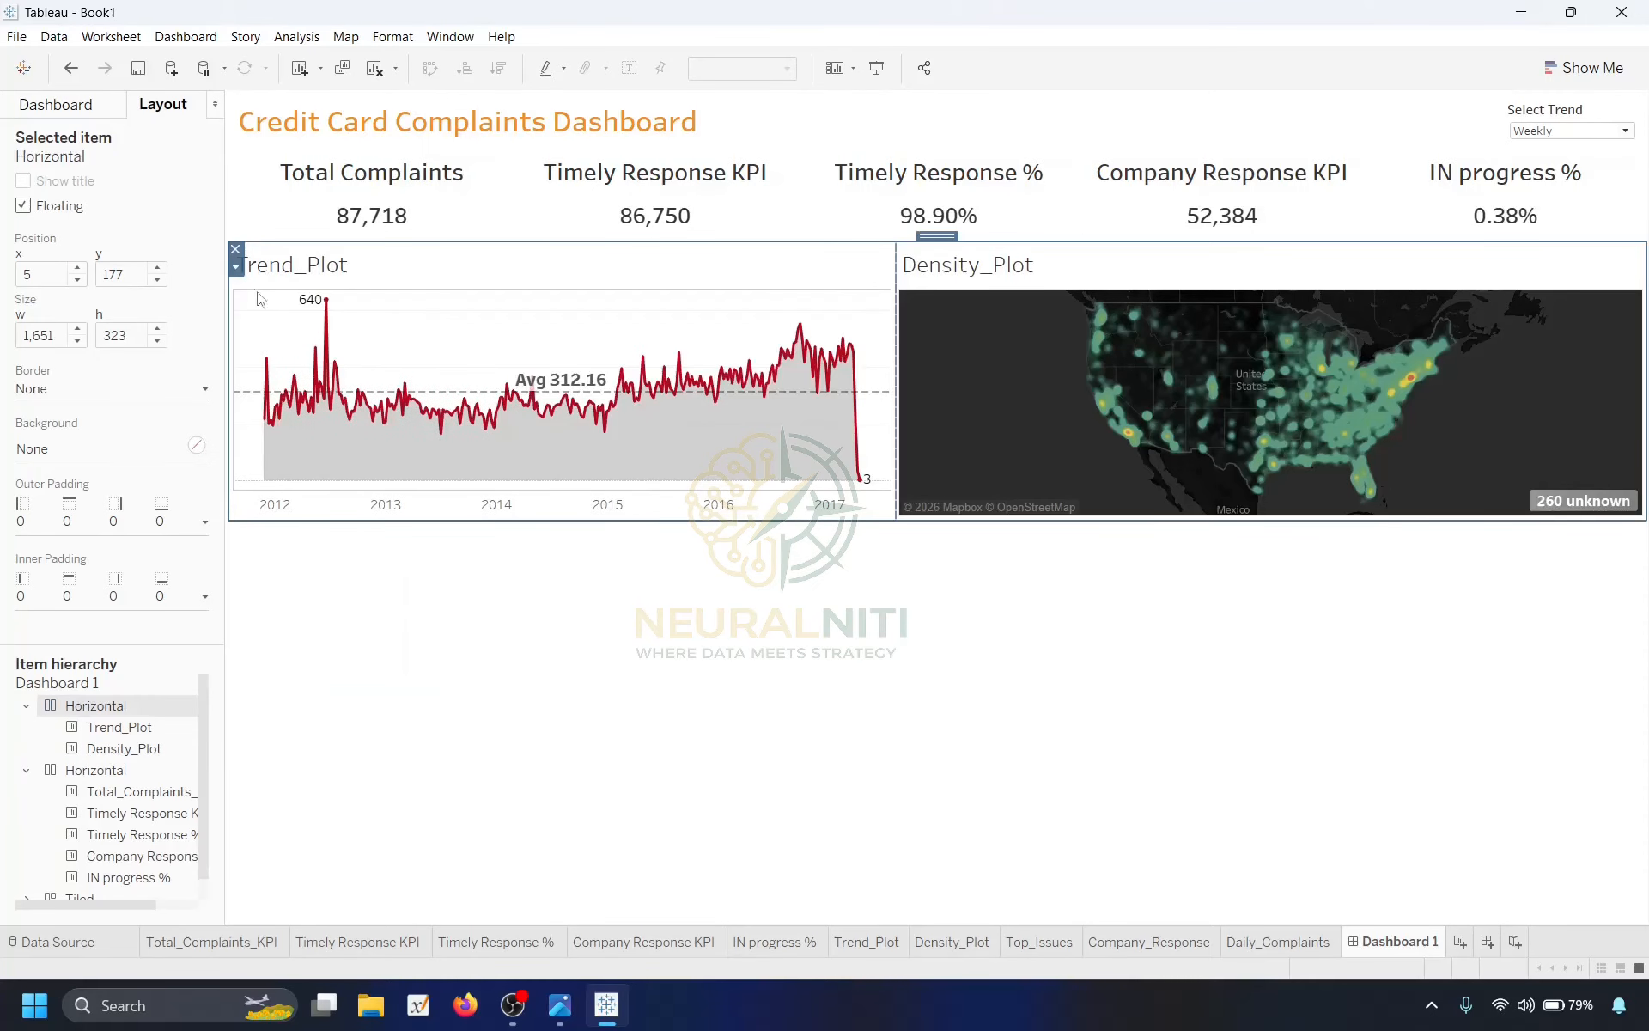
{"action": "left_click", "coordinate": [235, 267]}
{"action": "left_click", "coordinate": [328, 359]}
Hide the titles of the Trend_Plot and Density_Plot sheets on the dashboard.
{"action": "right_click", "coordinate": [268, 273]}
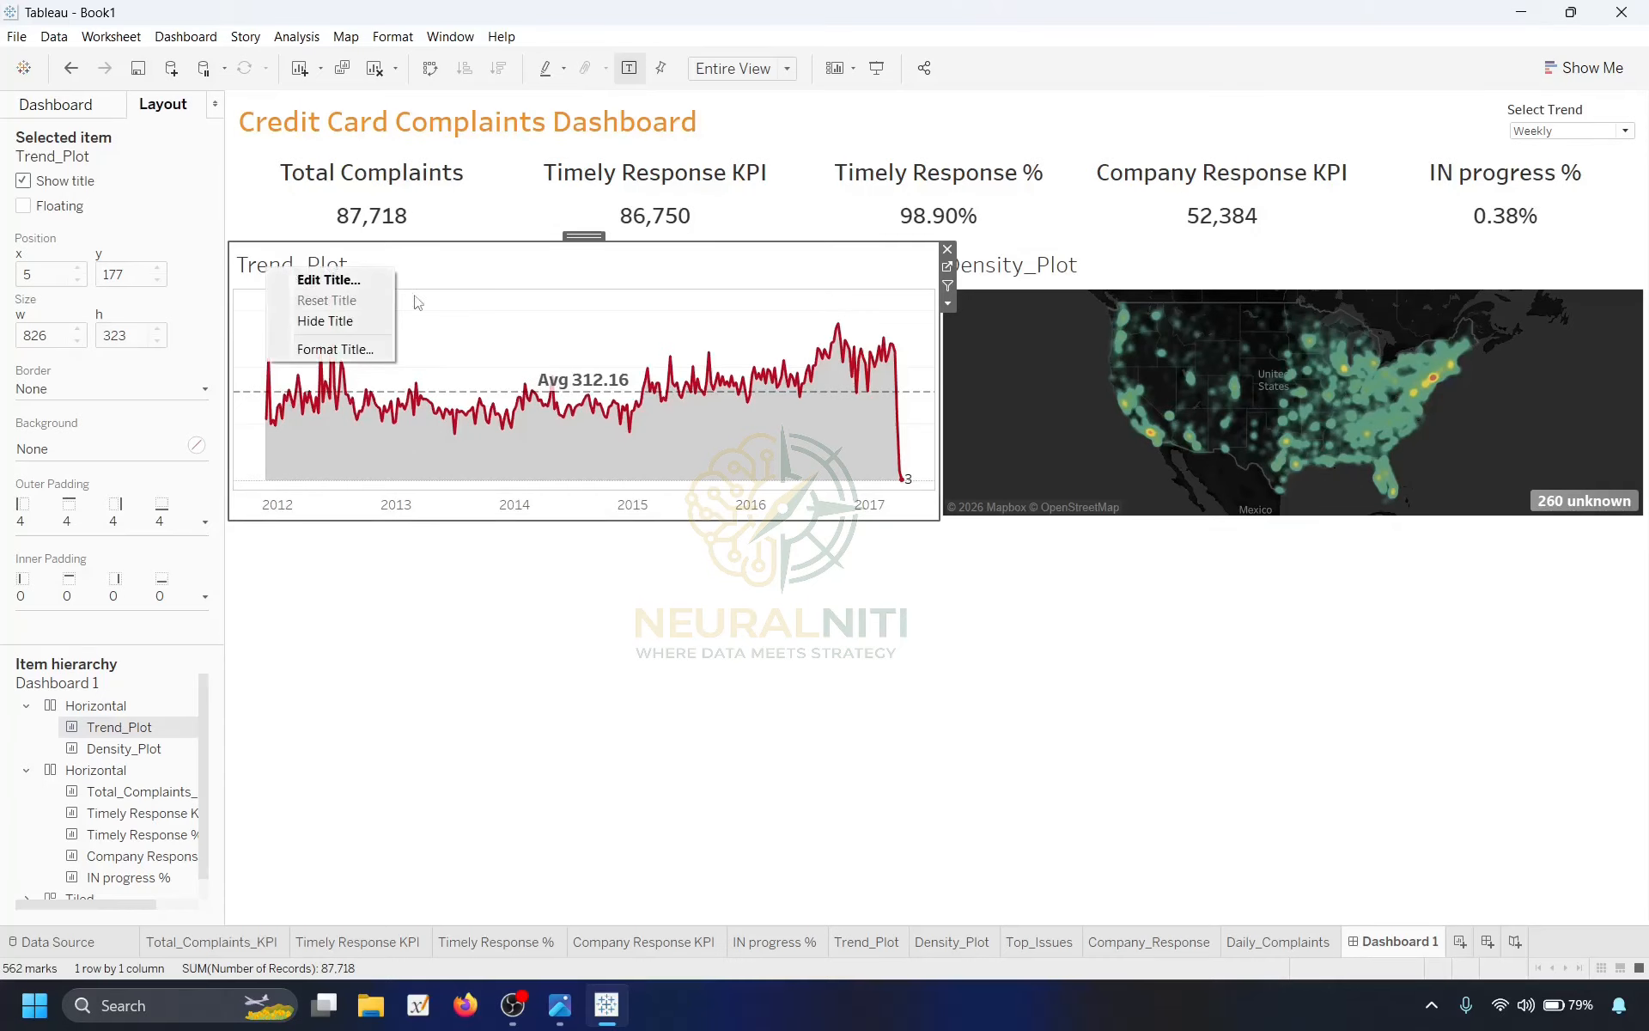
{"action": "left_click", "coordinate": [344, 322]}
{"action": "right_click", "coordinate": [1049, 272]}
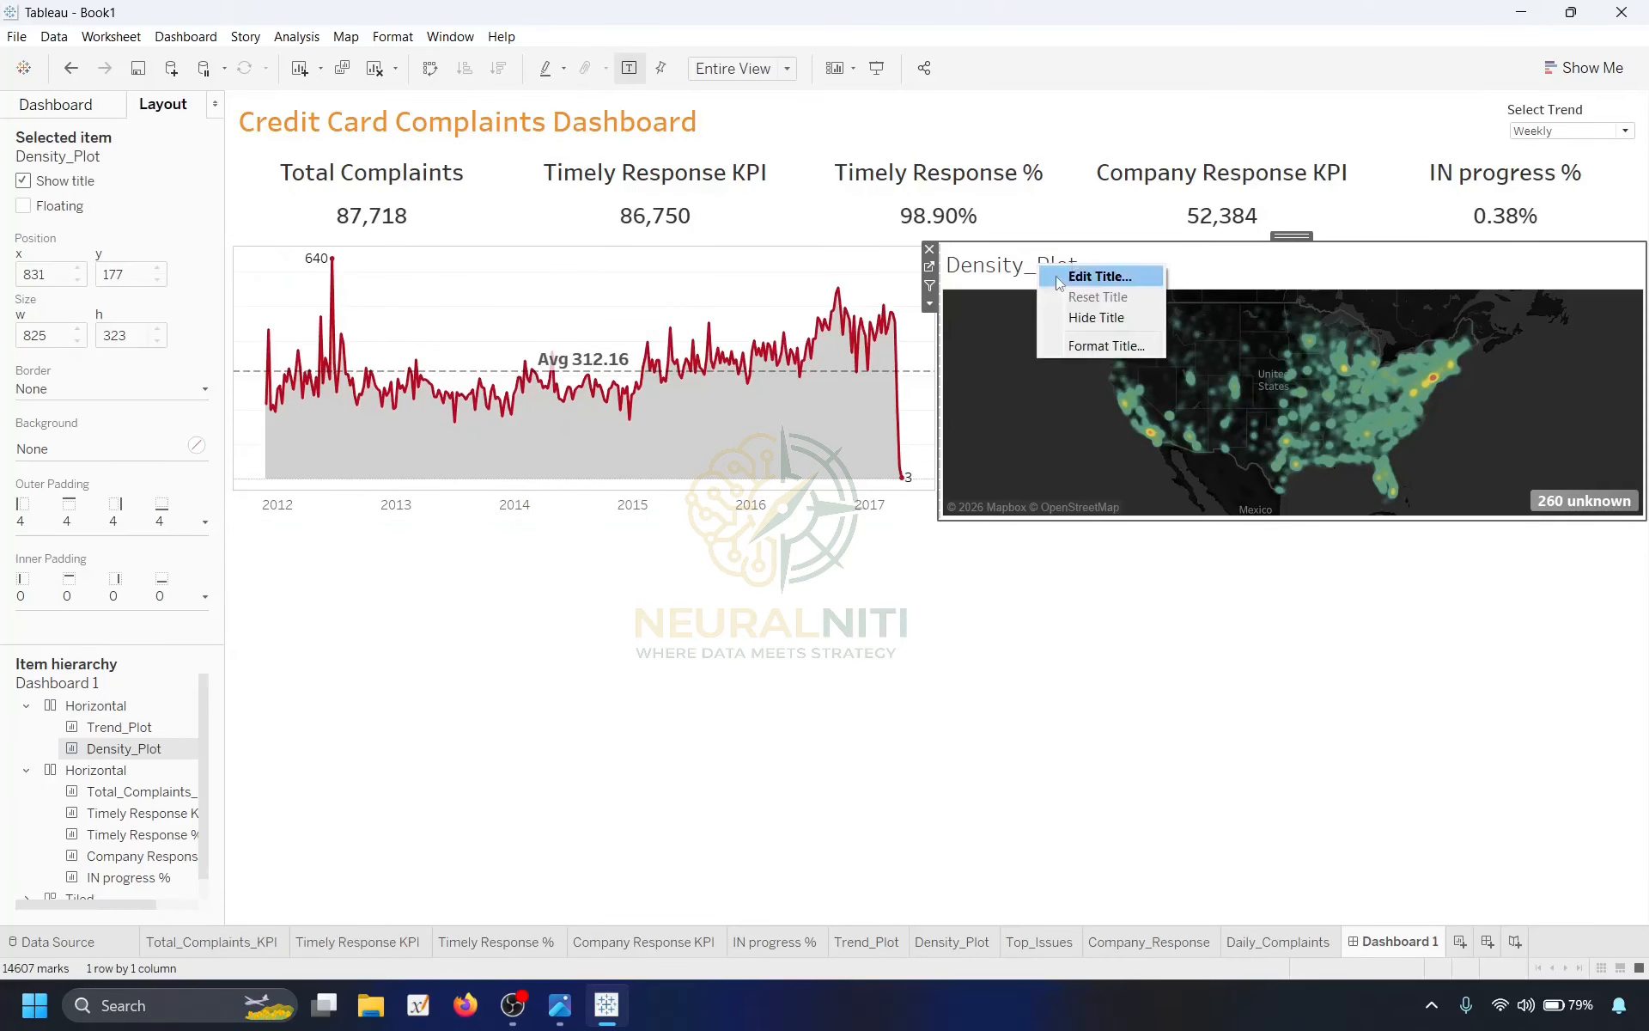
{"action": "left_click", "coordinate": [1096, 317]}
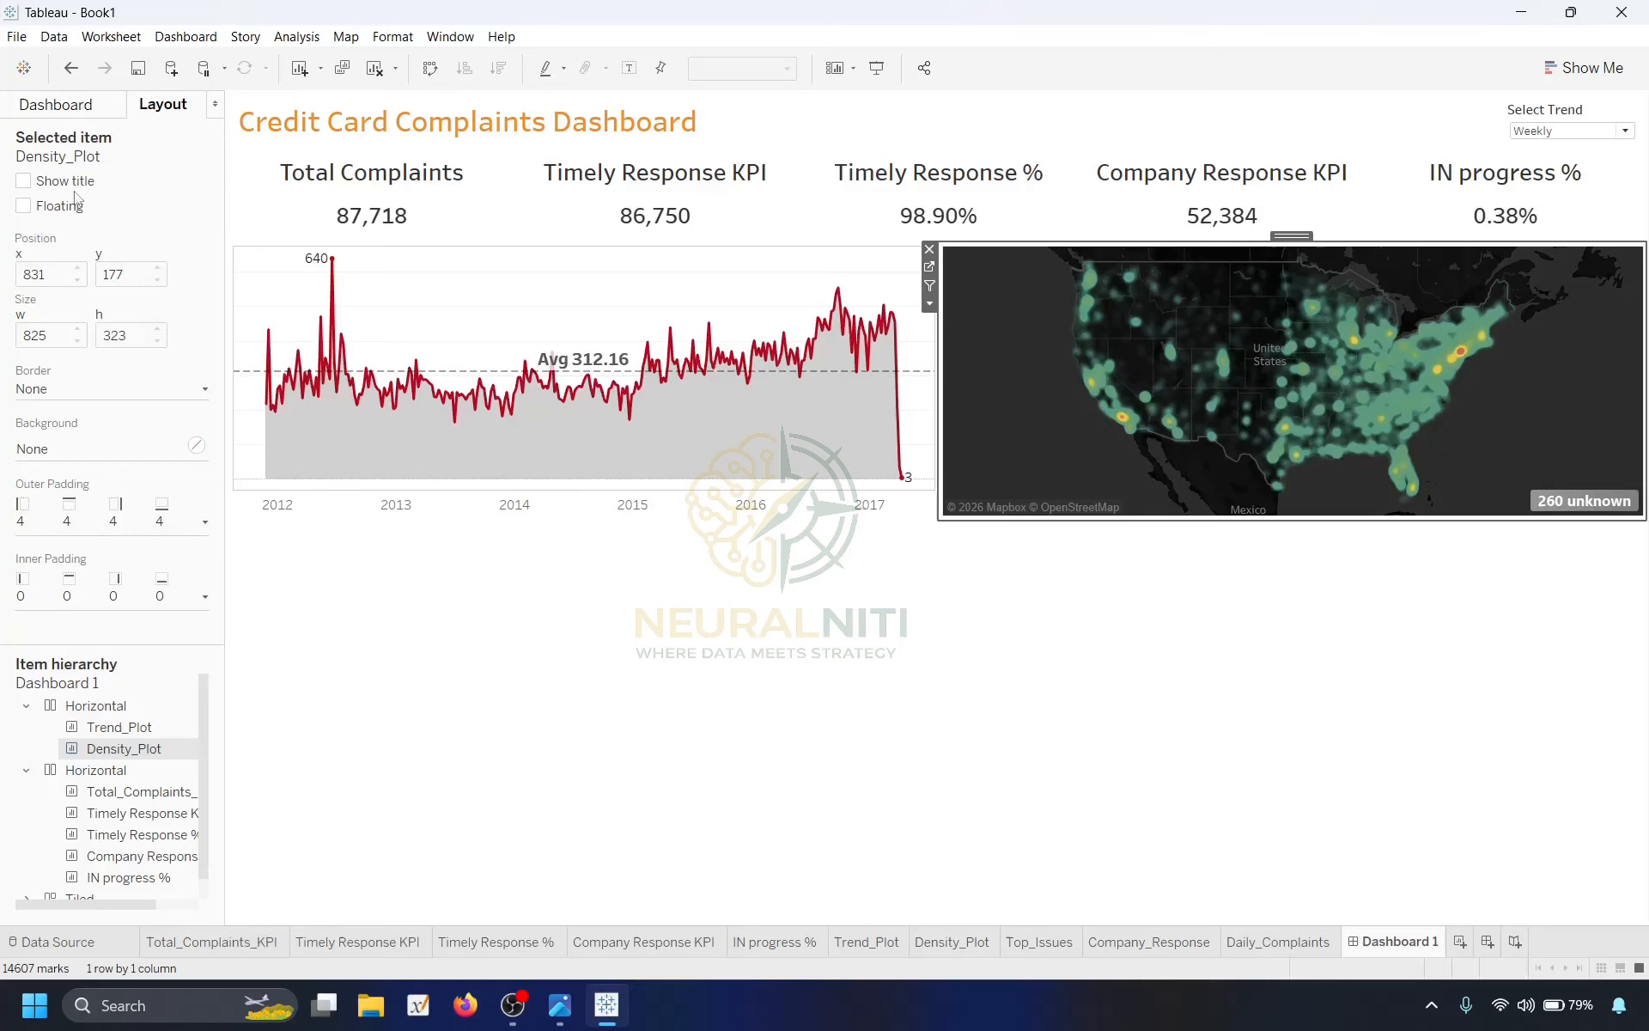
Increase the height of the trend and density map container so it extends slightly past the dashboard's vertical middle.
{"action": "left_click", "coordinate": [114, 707]}
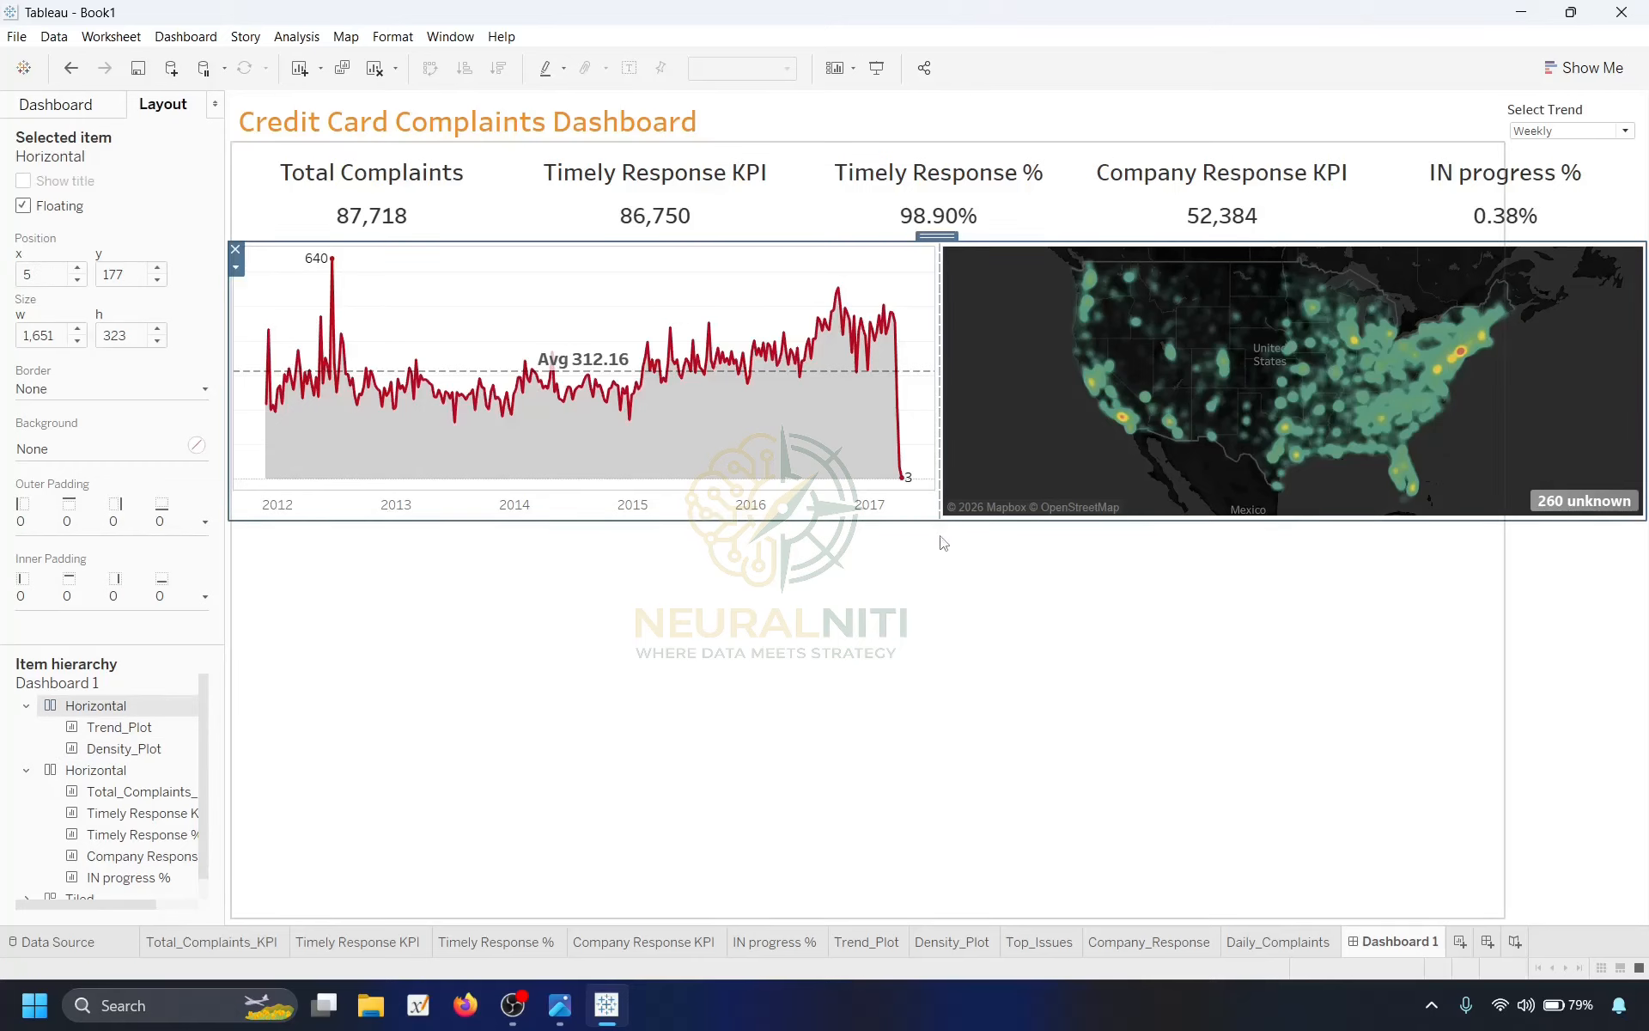
{"action": "left_click_drag", "start_coordinate": [935, 519], "coordinate": [932, 556]}
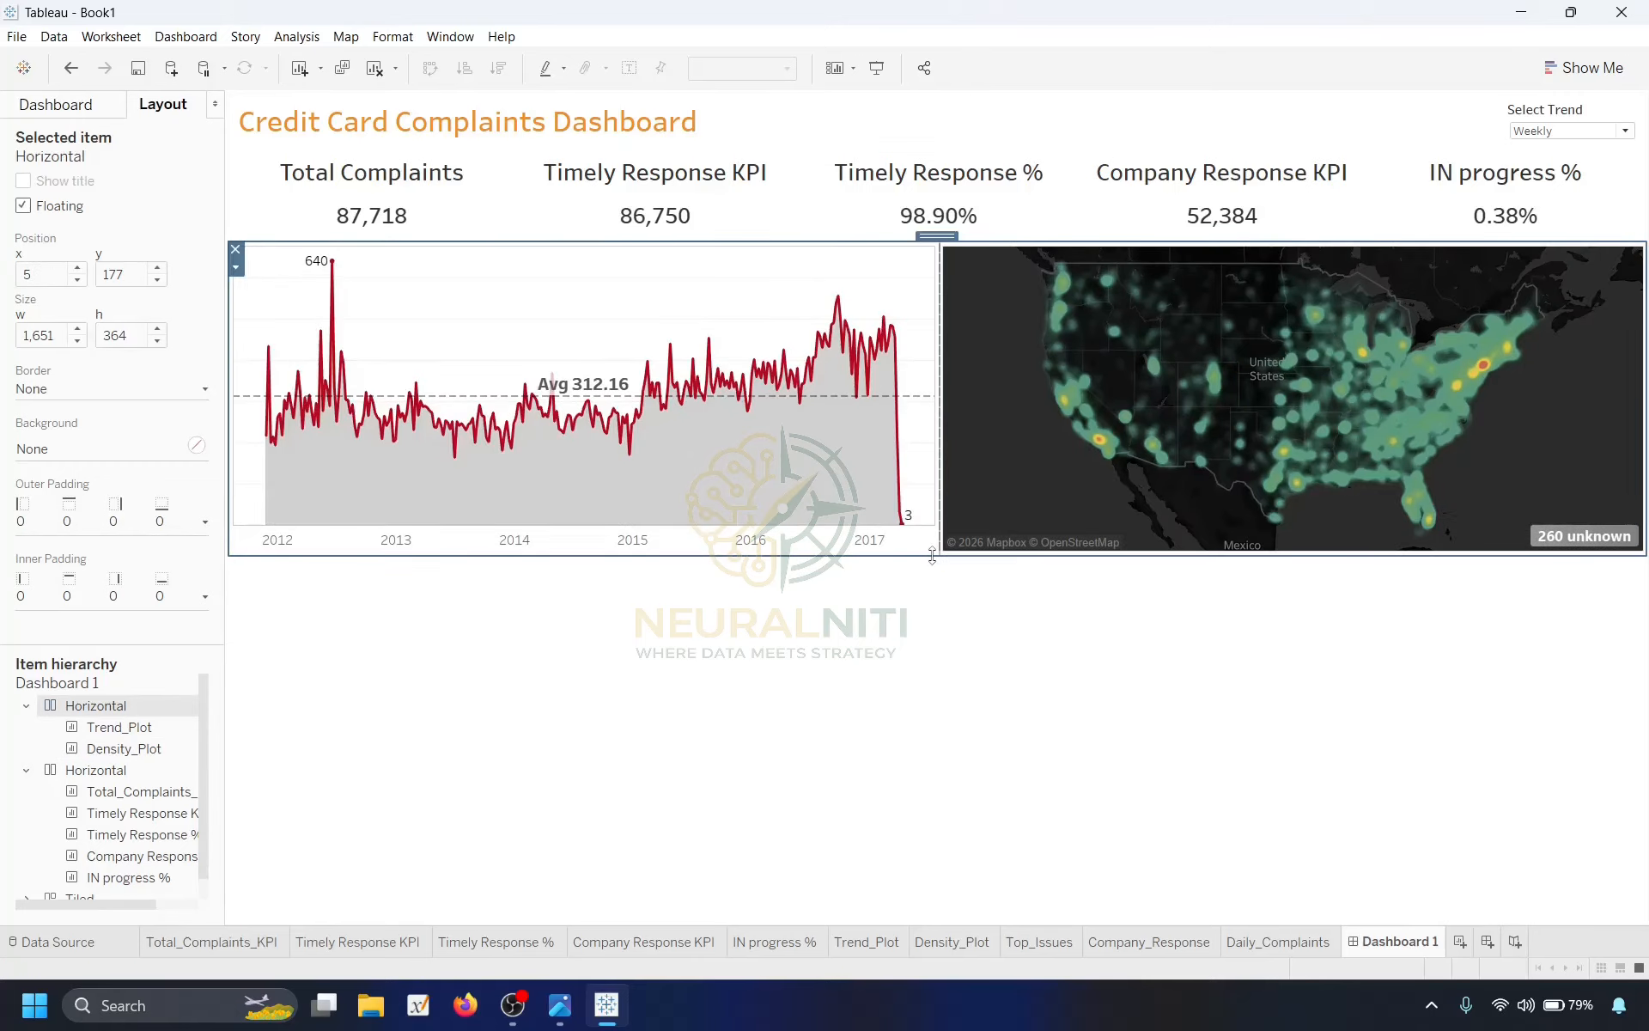
{"action": "left_click", "coordinate": [859, 736]}
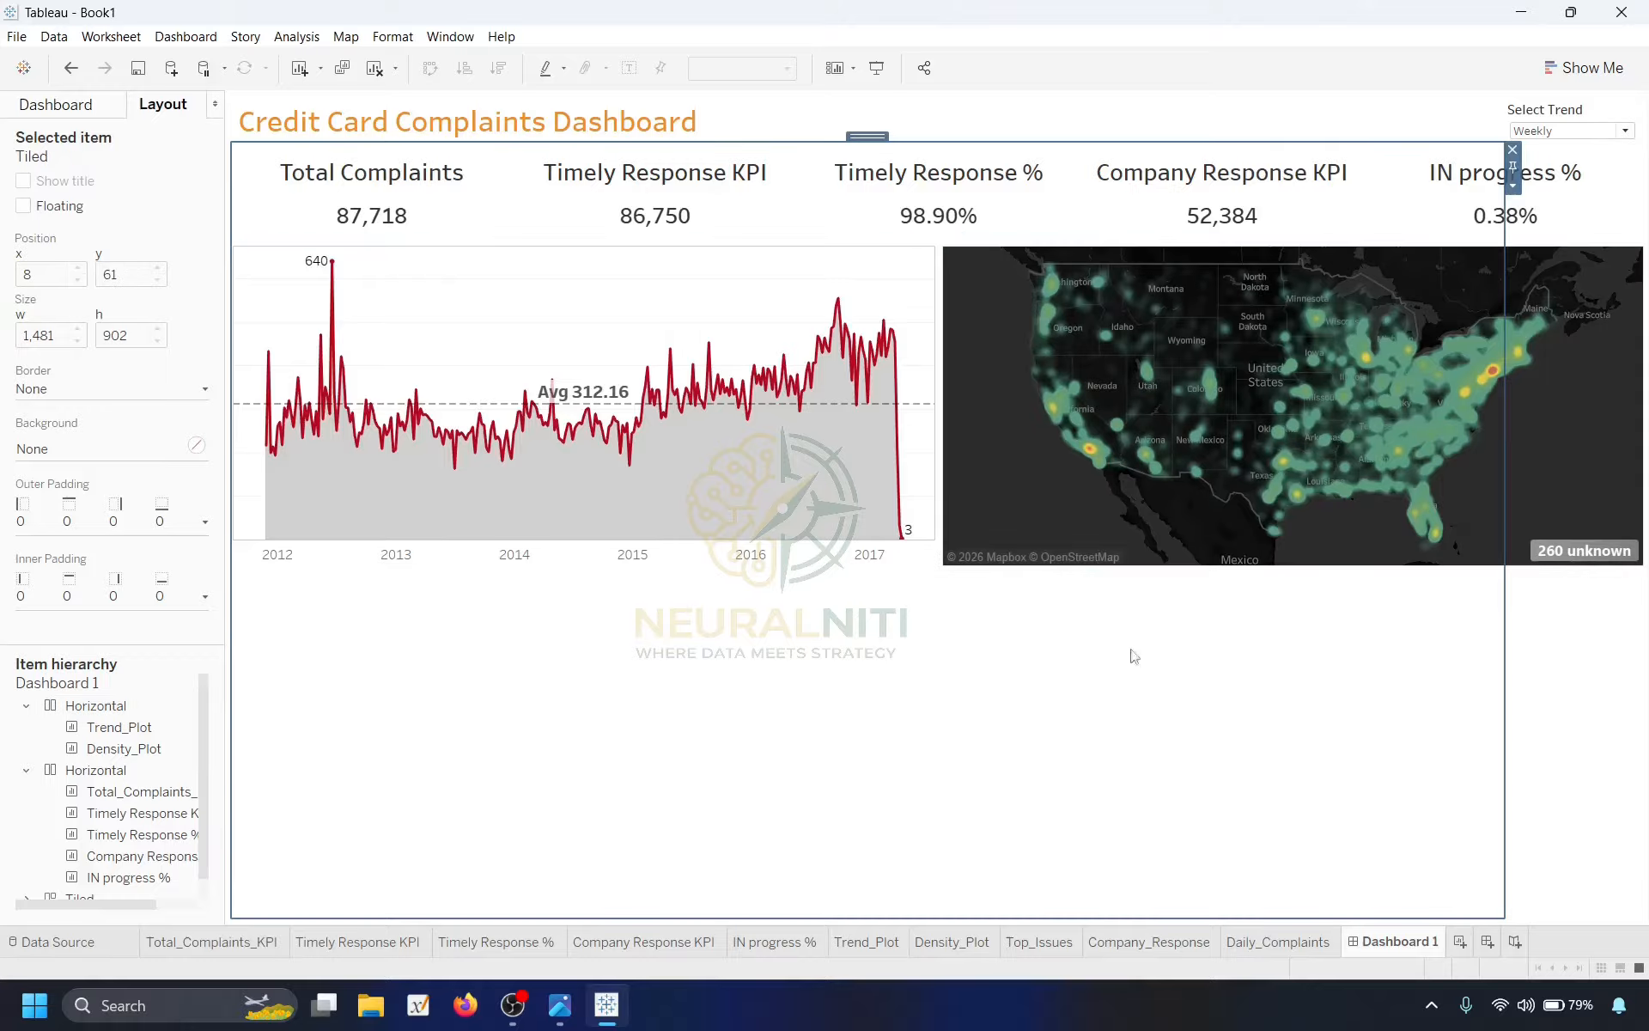
Delete the vertical layout container beside the dashboard content together with the Select Trend control inside it.
{"action": "left_click", "coordinate": [1589, 754]}
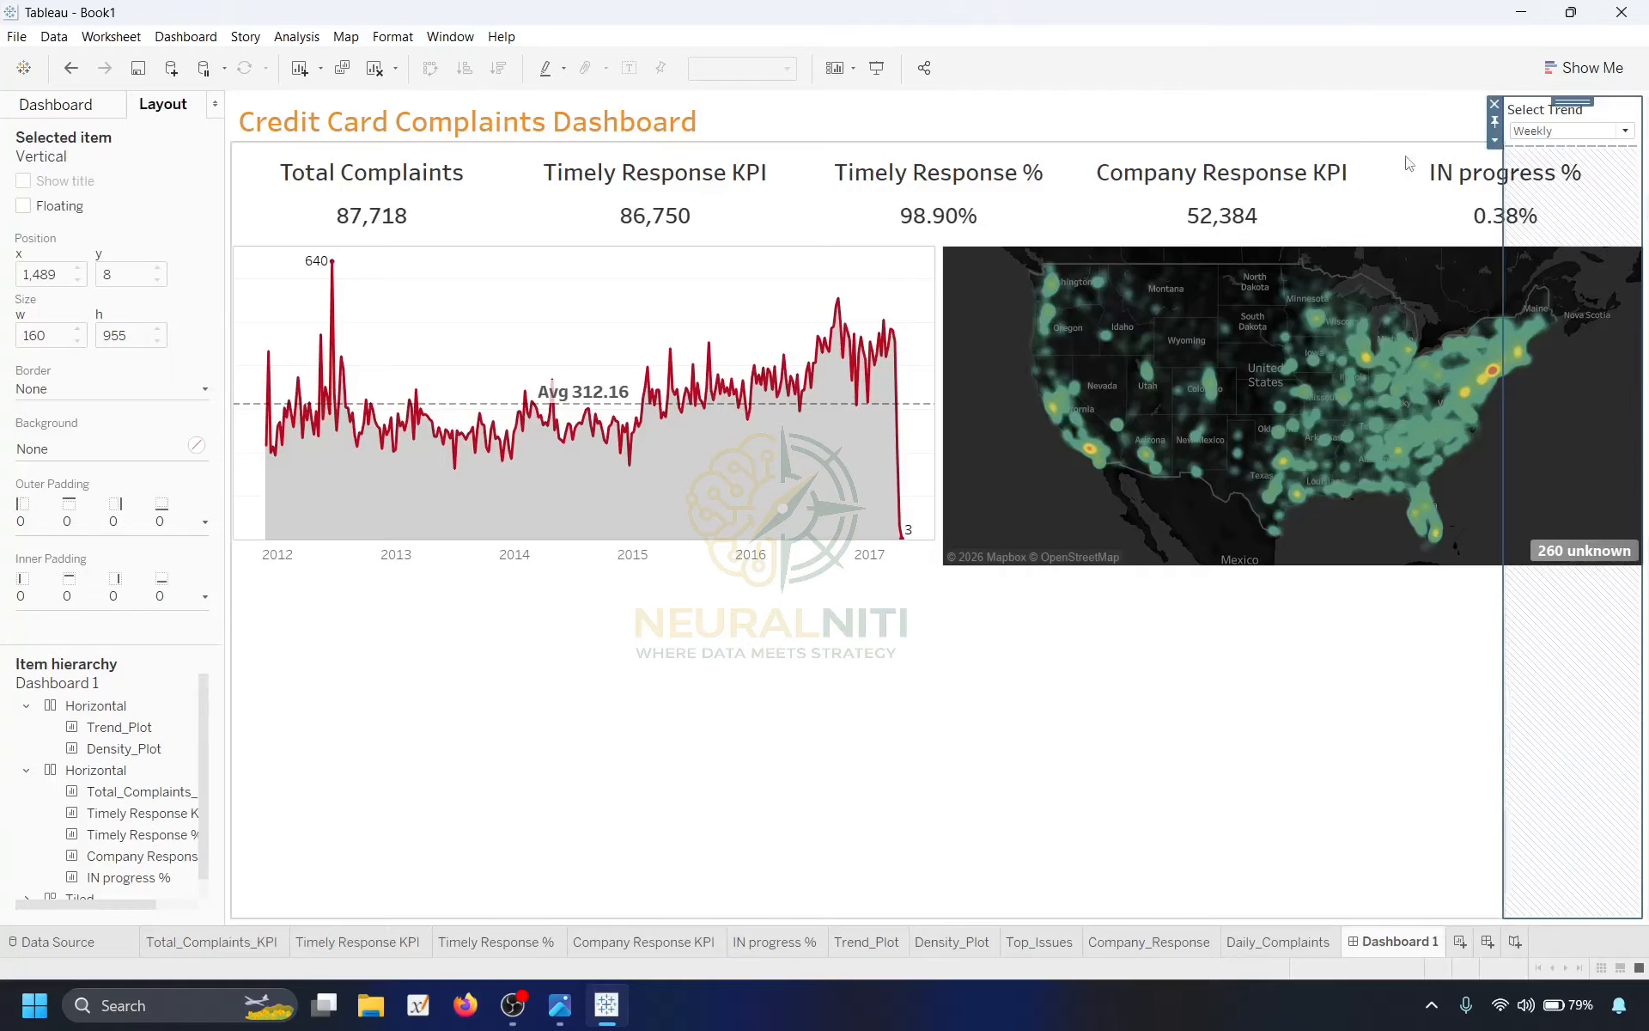
{"action": "left_click", "coordinate": [1494, 104]}
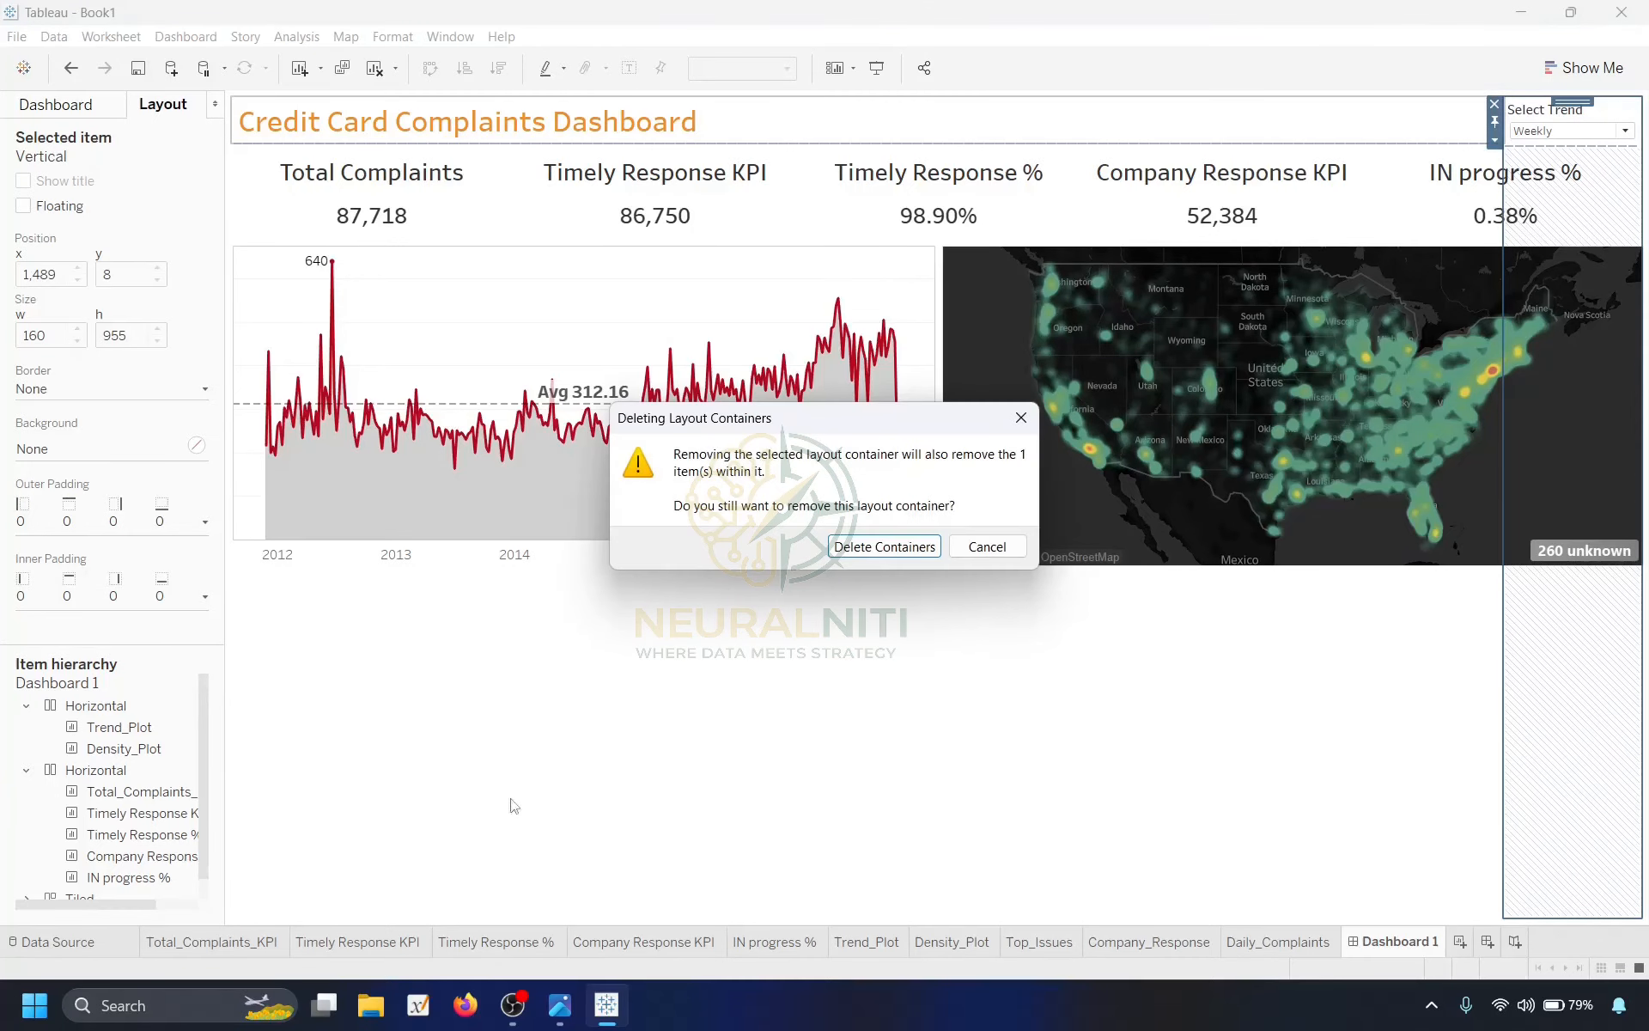
{"action": "left_click", "coordinate": [884, 546]}
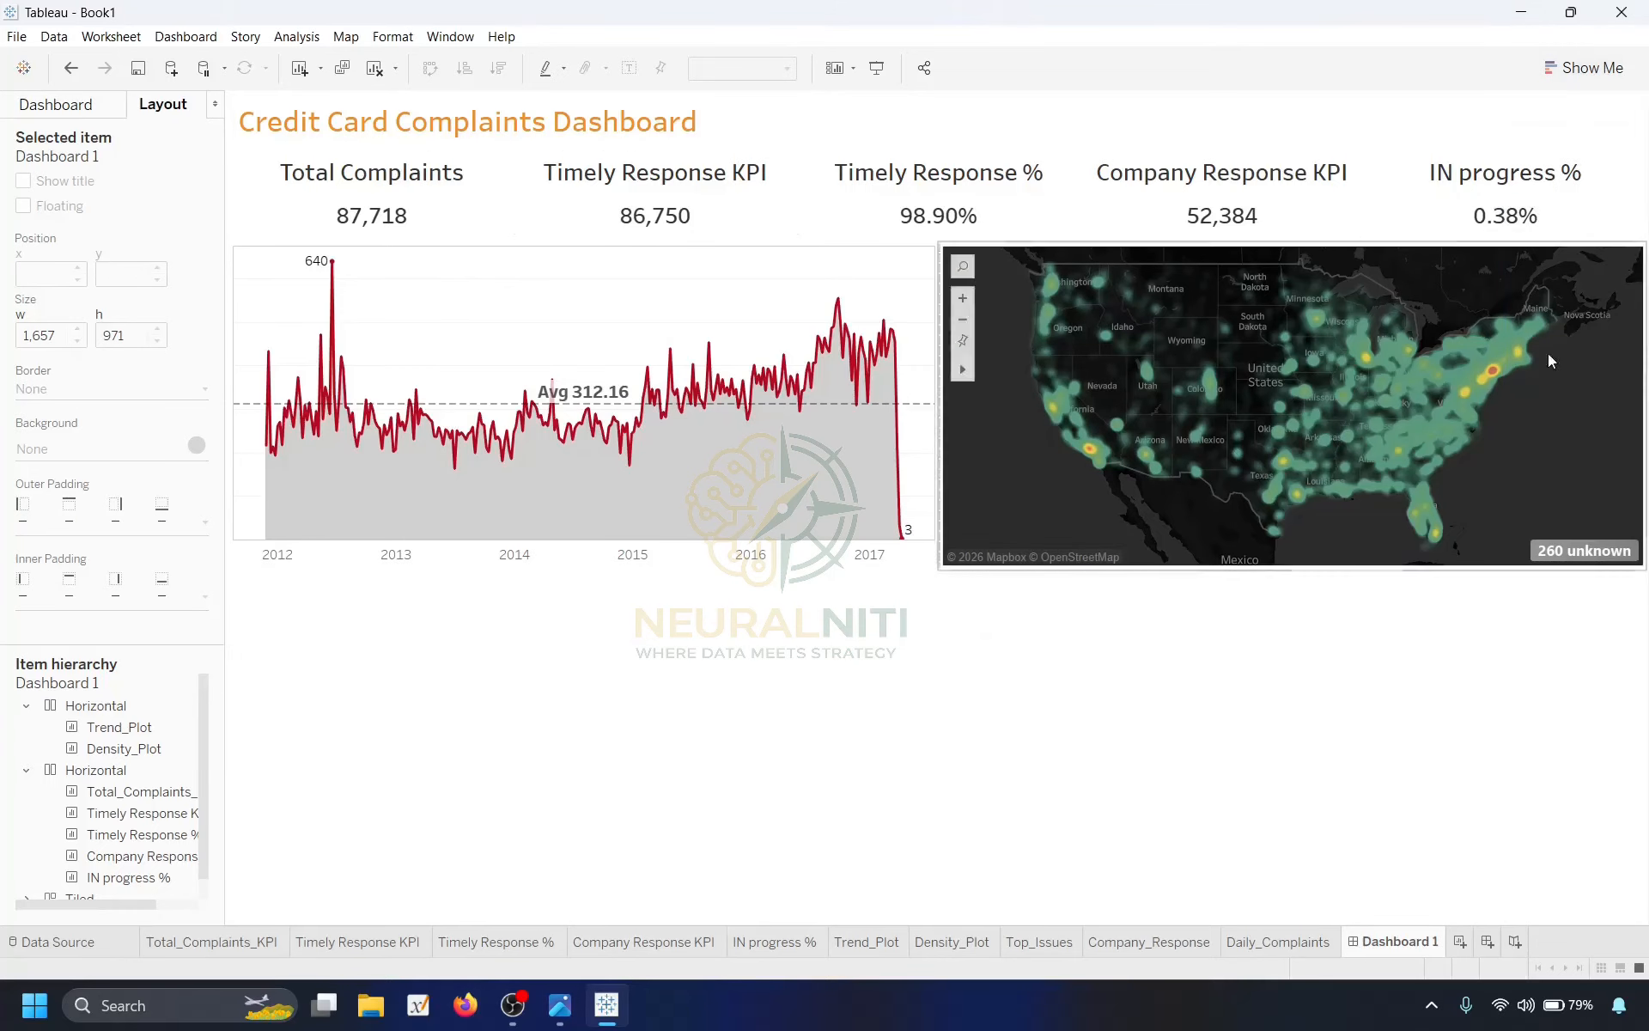
{"action": "left_click", "coordinate": [893, 850]}
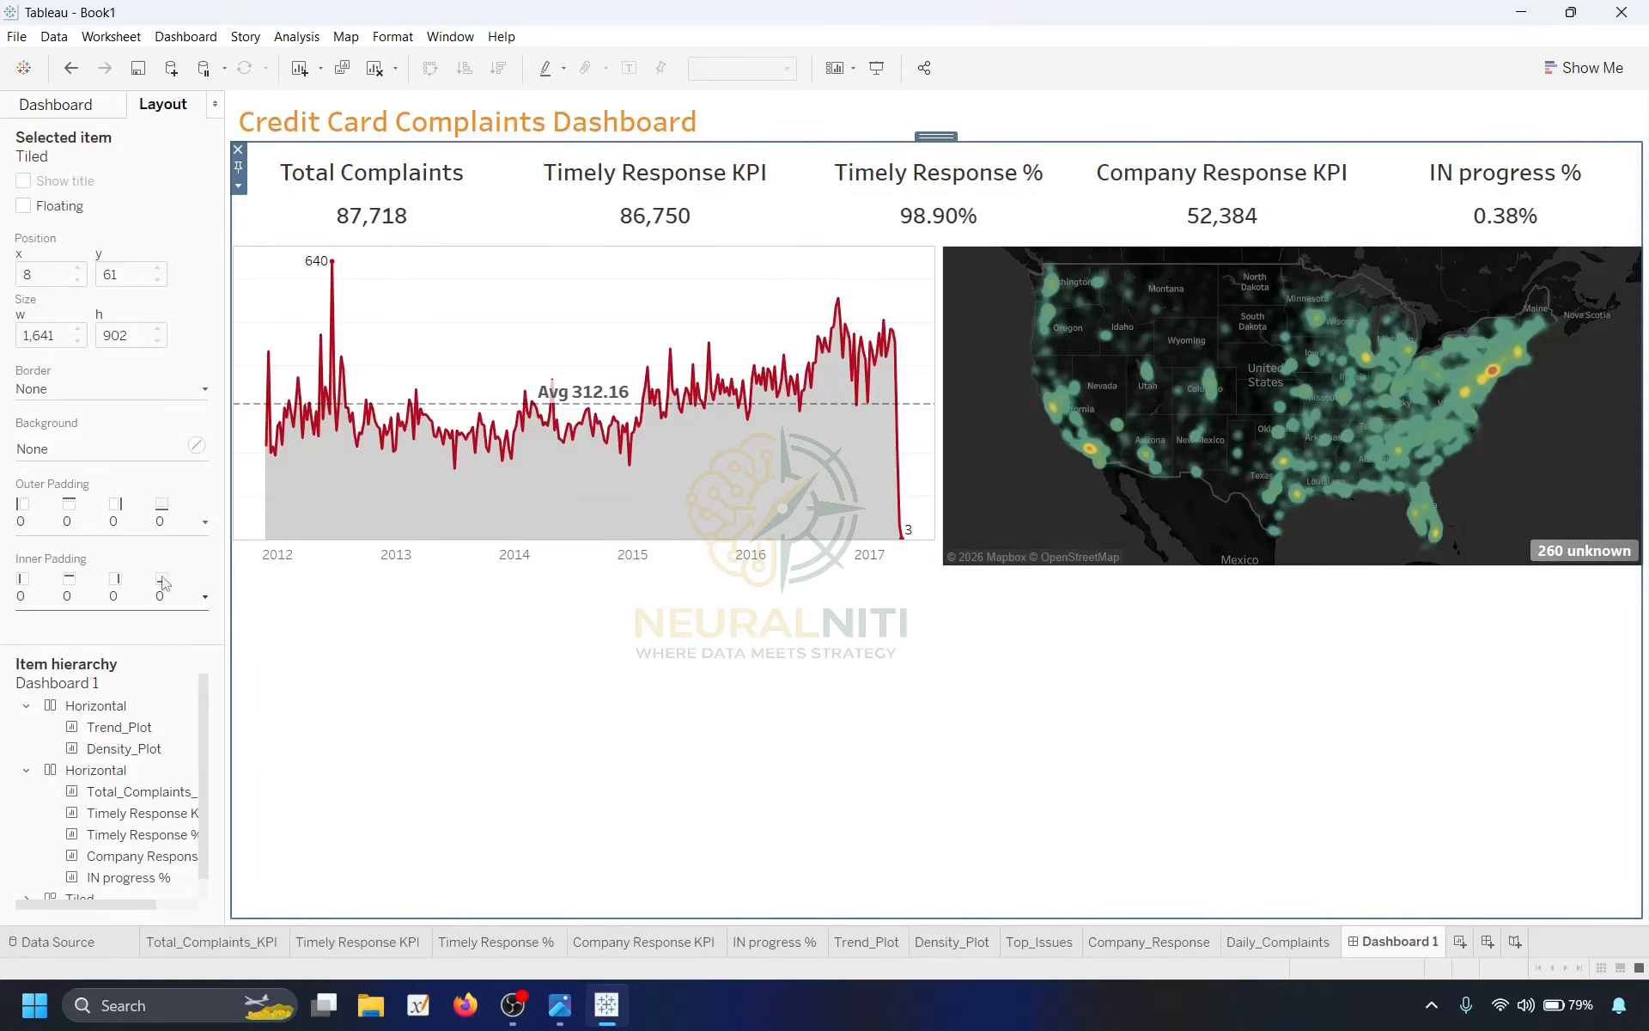
Following the reference image, add a third floating horizontal container below the trend and map row, about 1,645 px wide and 408 px high.
{"action": "left_click", "coordinate": [47, 112]}
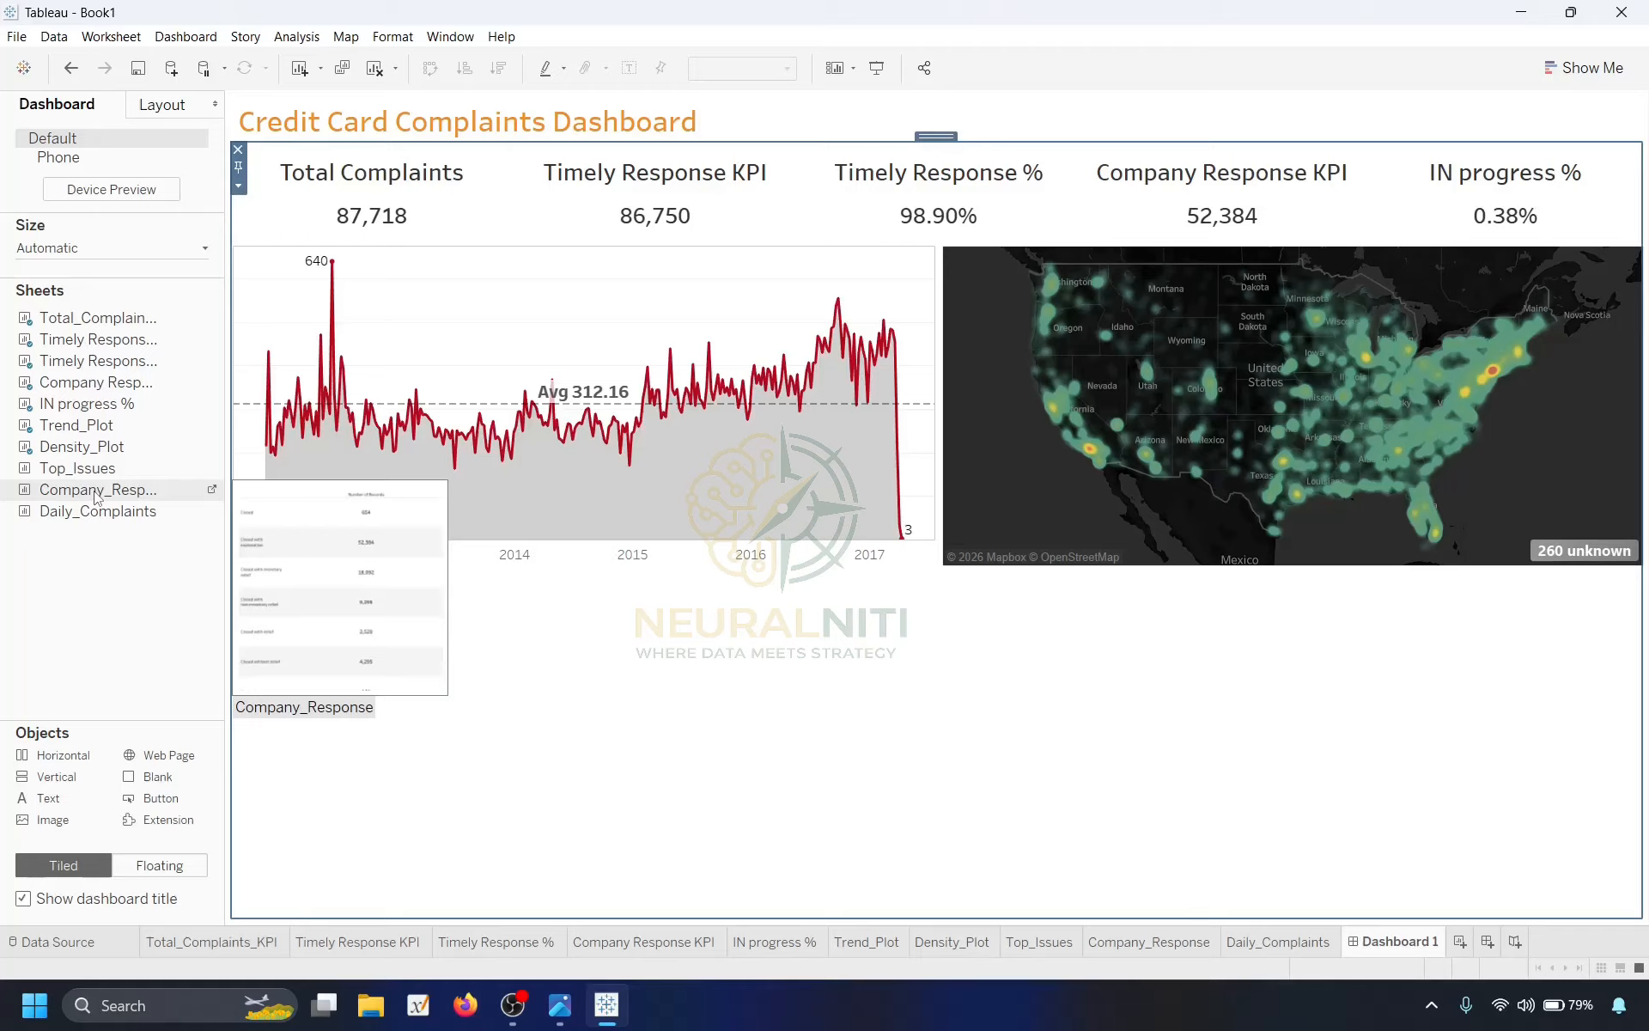
{"action": "mouse_move", "coordinate": [94, 514]}
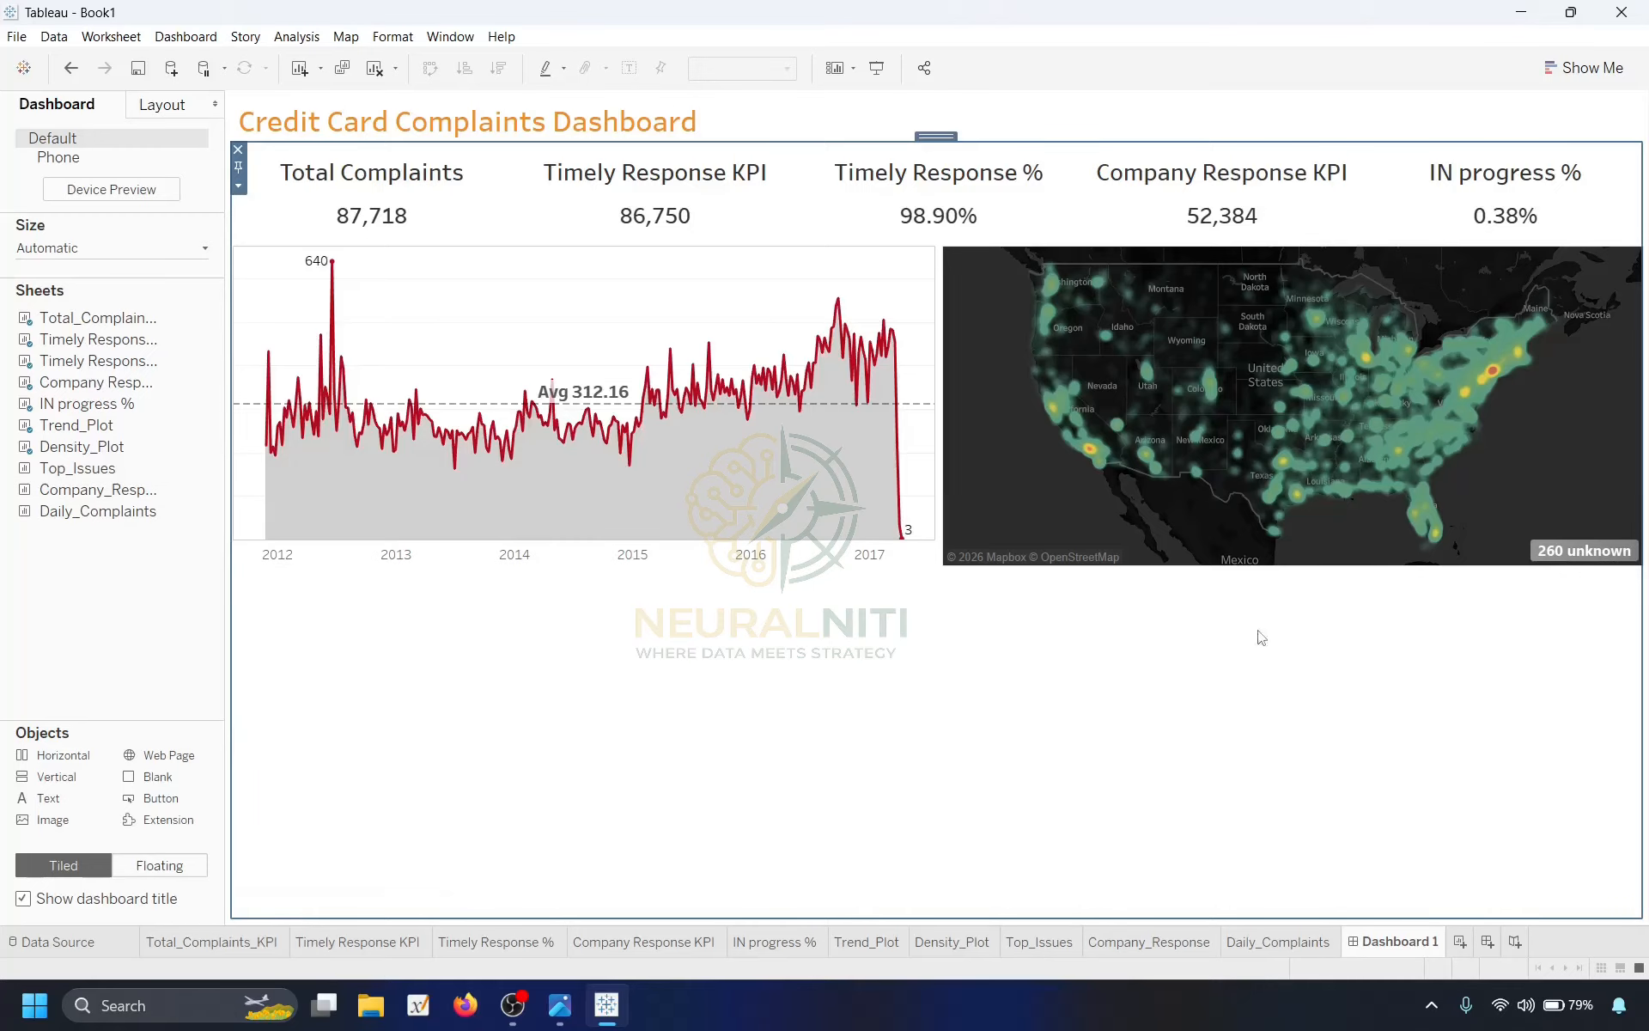
{"action": "left_click", "coordinate": [159, 866]}
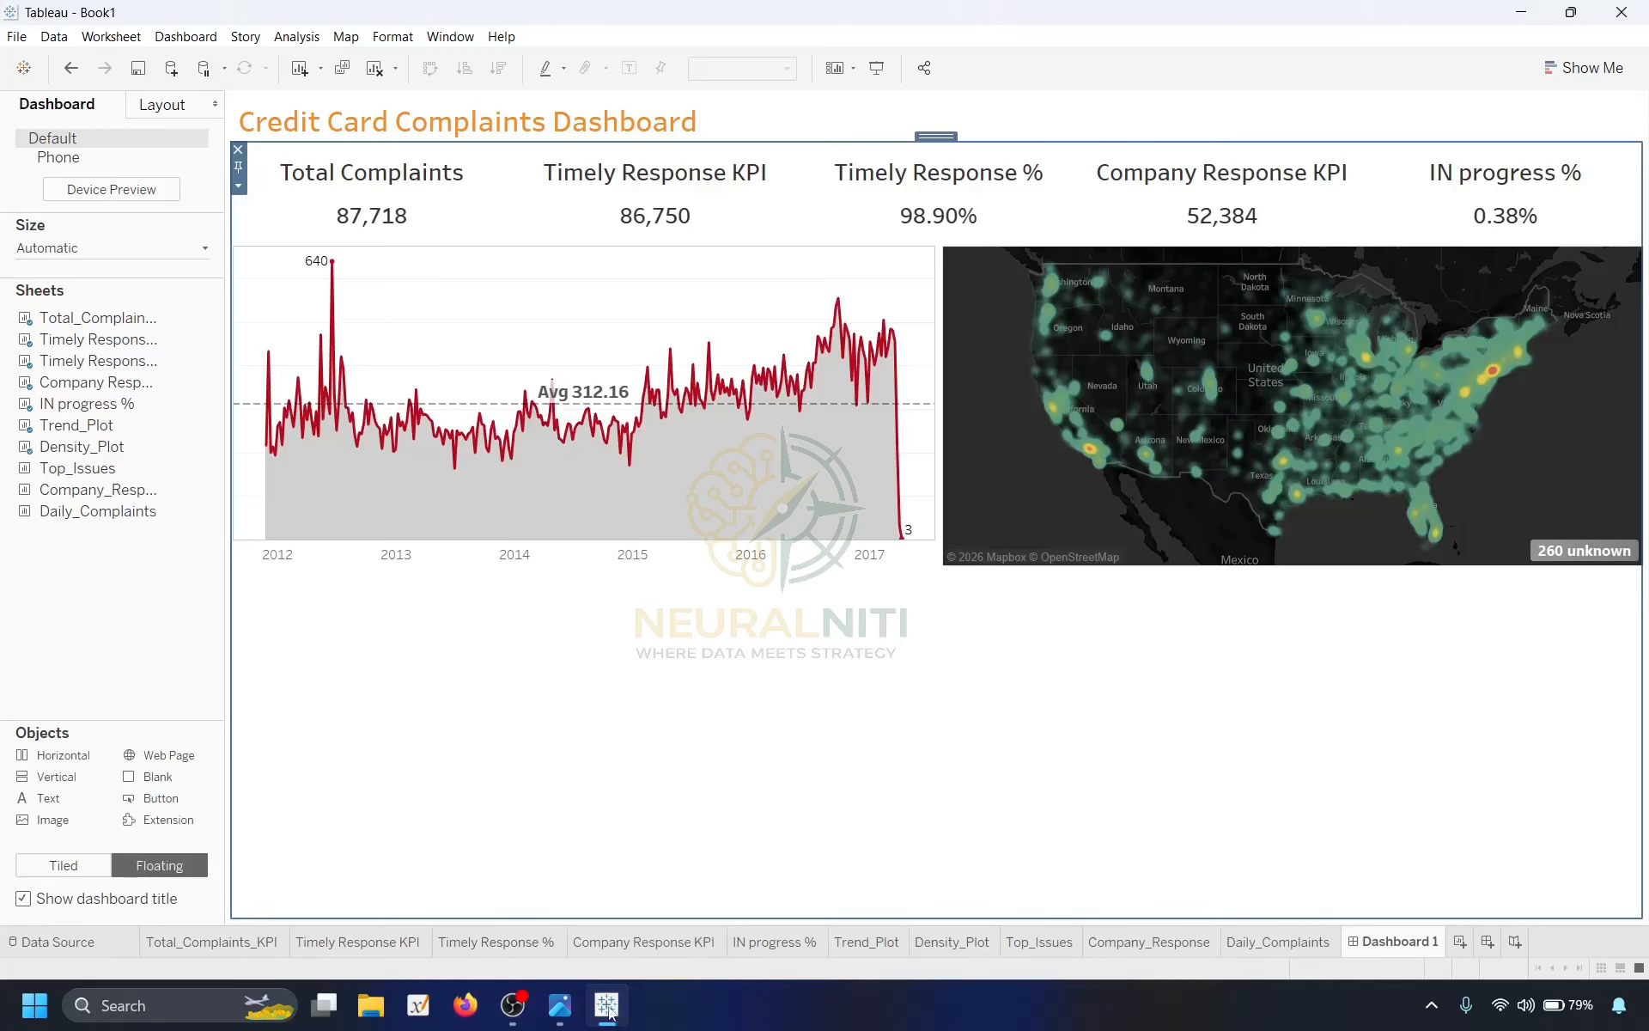
{"action": "left_click", "coordinate": [559, 1005]}
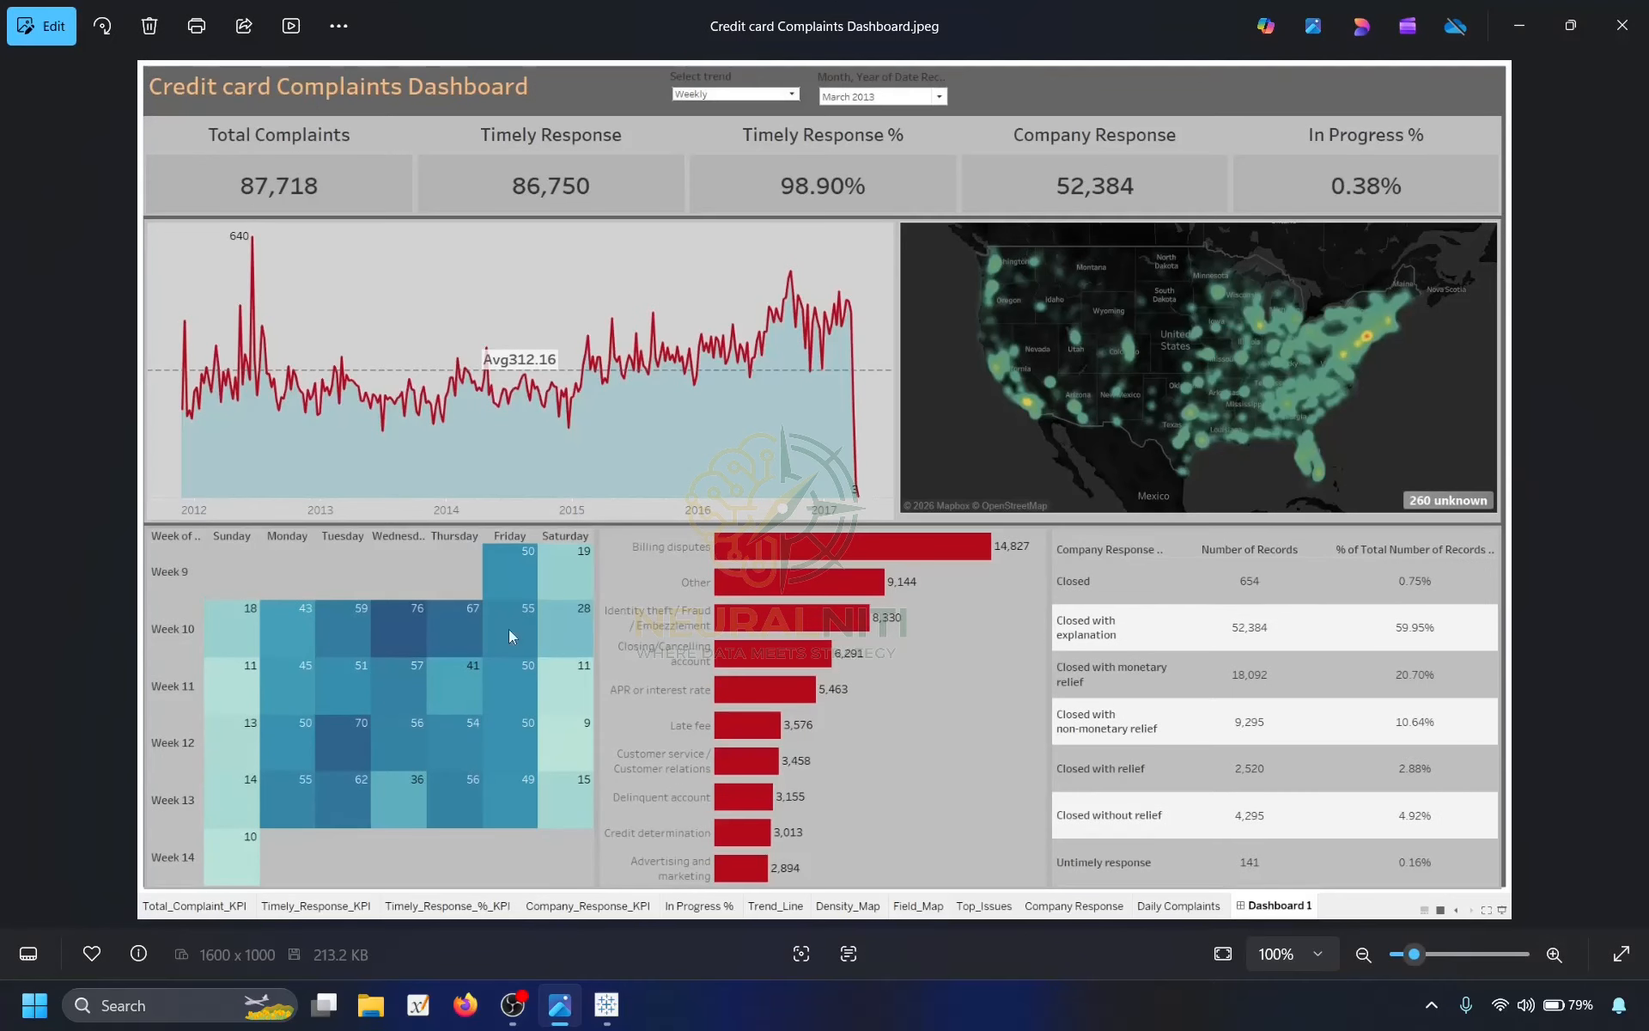
{"action": "left_click", "coordinate": [1508, 35]}
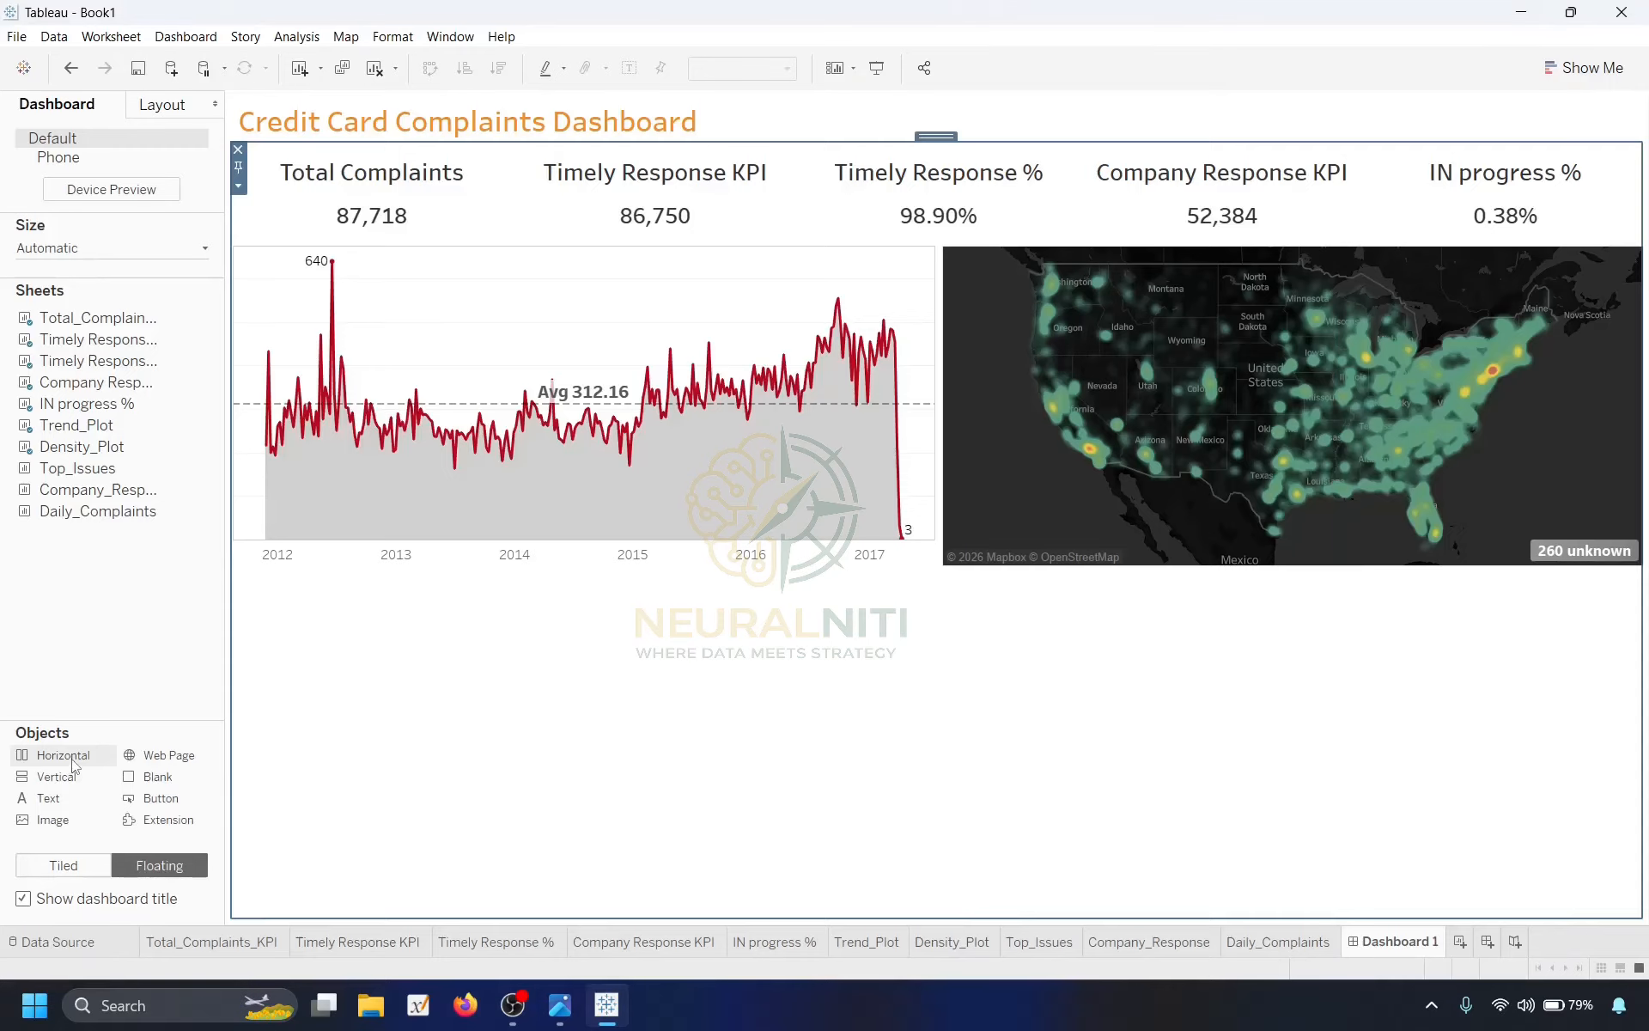
{"action": "left_click_drag", "start_coordinate": [74, 762], "coordinate": [229, 569]}
{"action": "left_click_drag", "start_coordinate": [419, 847], "coordinate": [416, 917]}
{"action": "left_click_drag", "start_coordinate": [705, 764], "coordinate": [1641, 761]}
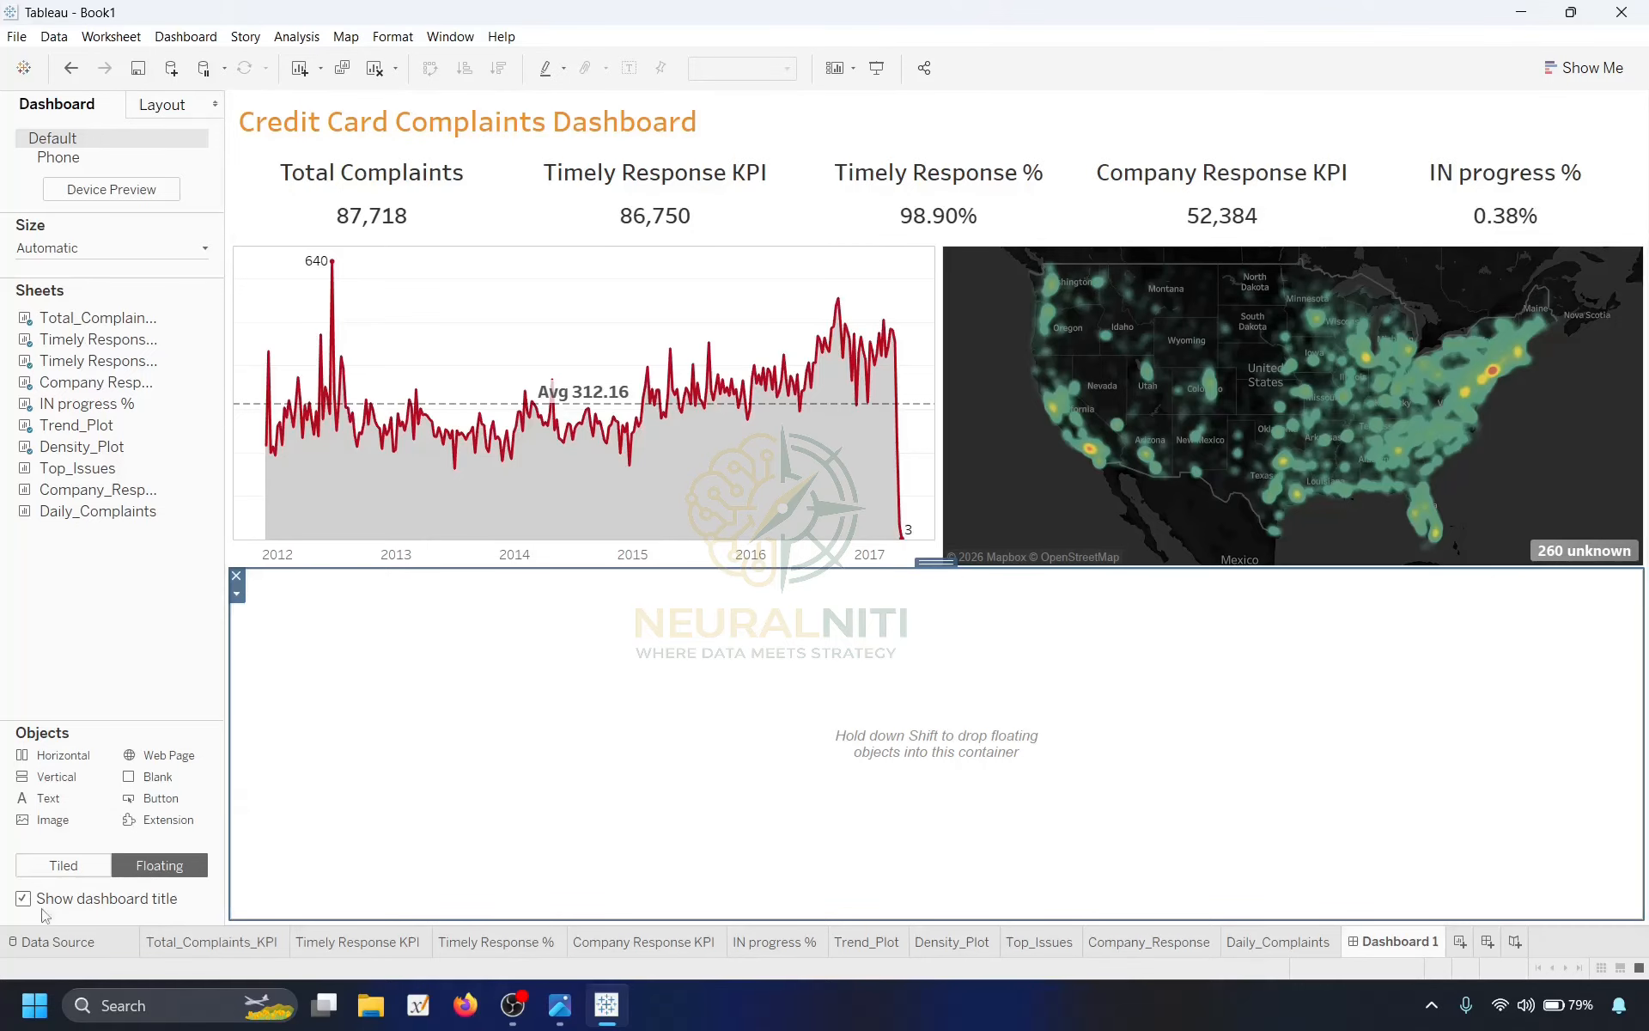
Add Top_Issues, Company_Response and Daily_Complaints side by side as tiled items in the third horizontal container.
{"action": "left_click", "coordinate": [61, 871]}
{"action": "mouse_move", "coordinate": [66, 477]}
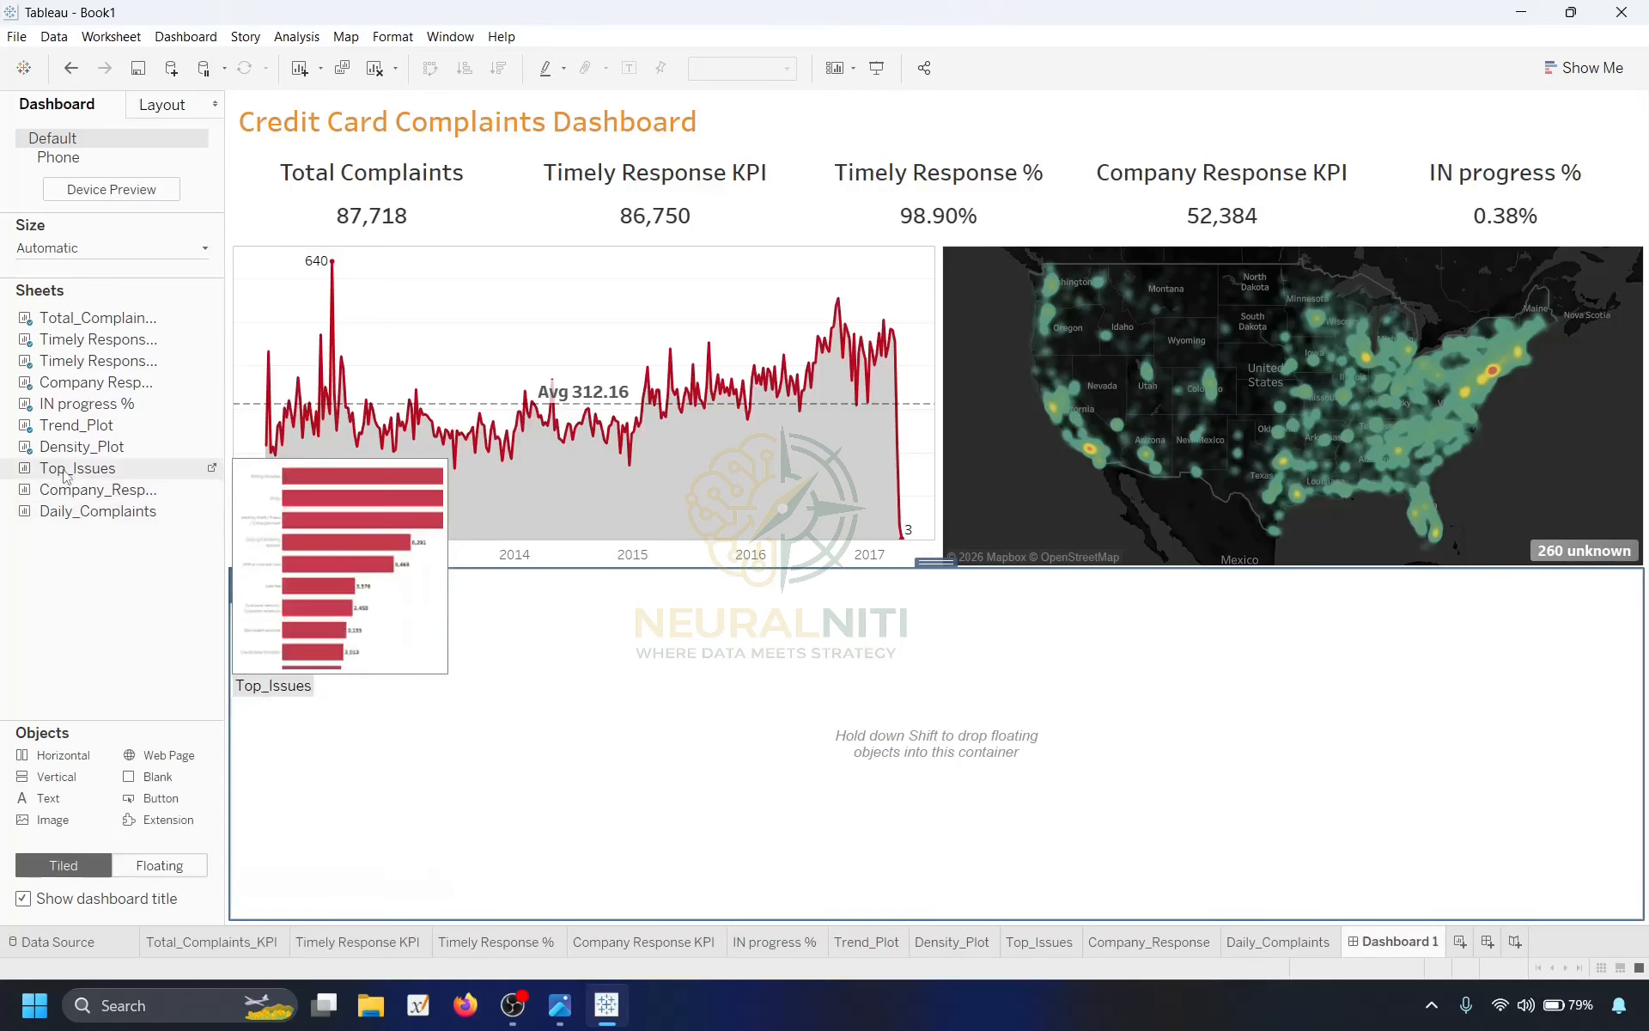
{"action": "mouse_move", "coordinate": [66, 471]}
{"action": "left_mouse_down"}
{"action": "mouse_move", "coordinate": [411, 684]}
{"action": "mouse_move", "coordinate": [398, 680]}
{"action": "left_mouse_up"}
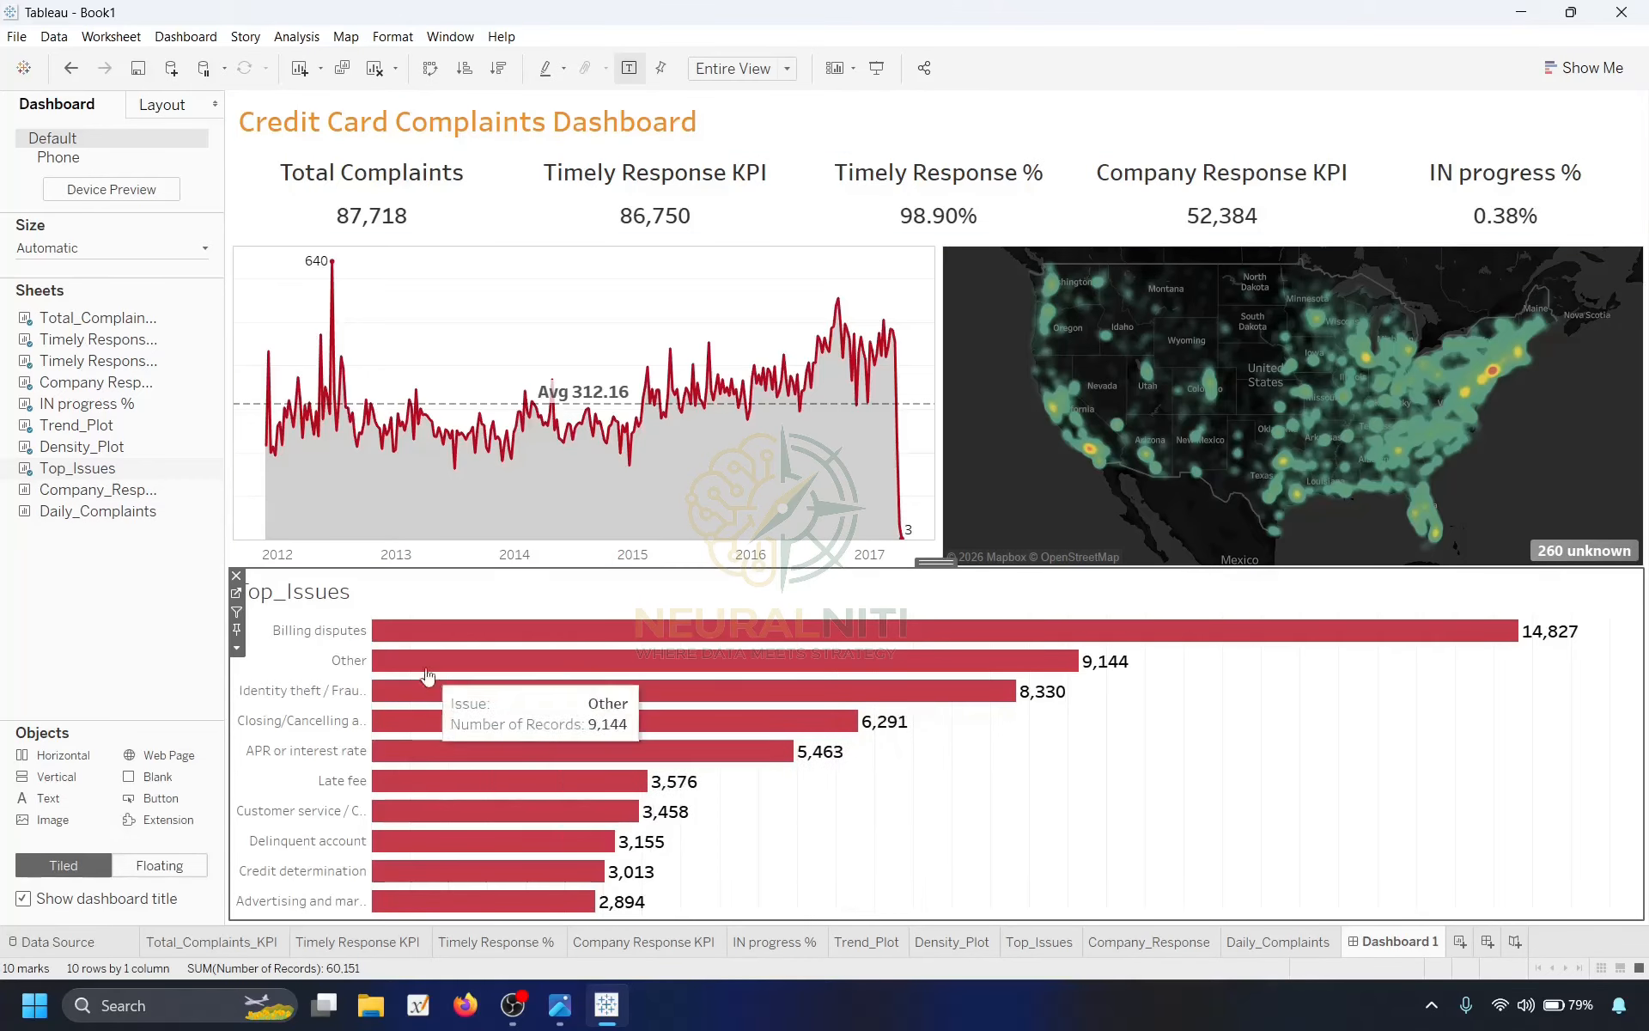
{"action": "mouse_move", "coordinate": [84, 458]}
{"action": "mouse_move", "coordinate": [71, 493]}
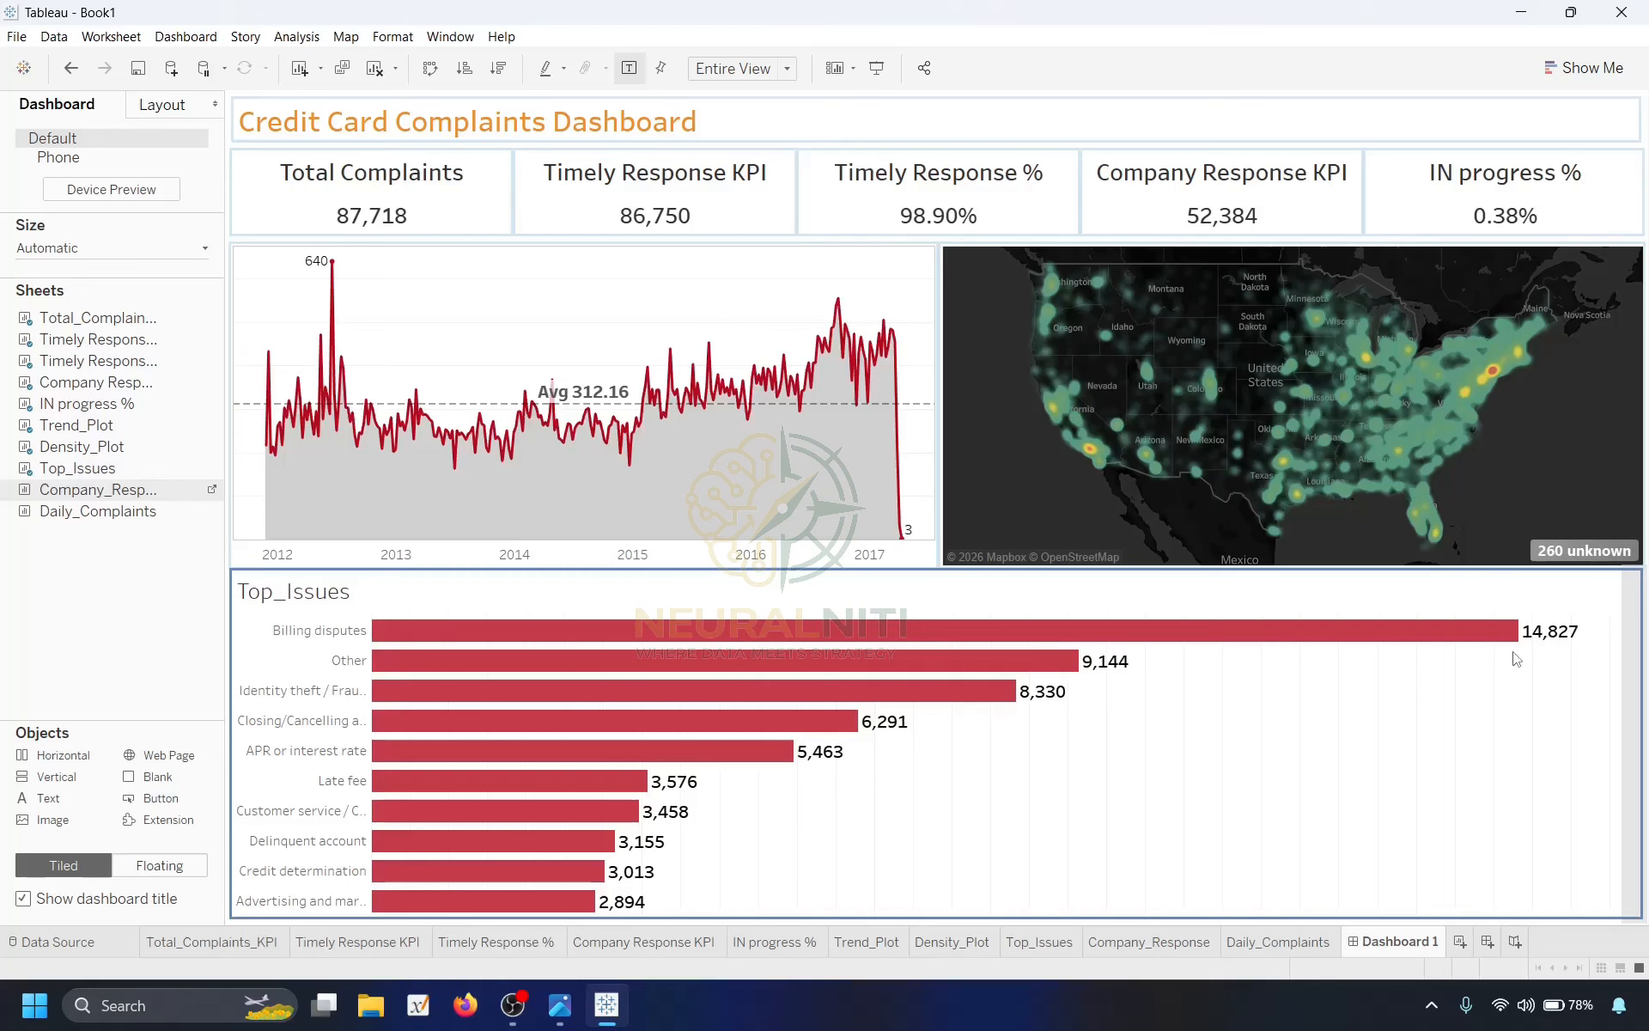
{"action": "left_click_drag", "start_coordinate": [1516, 658], "coordinate": [1517, 659]}
{"action": "mouse_move", "coordinate": [90, 520]}
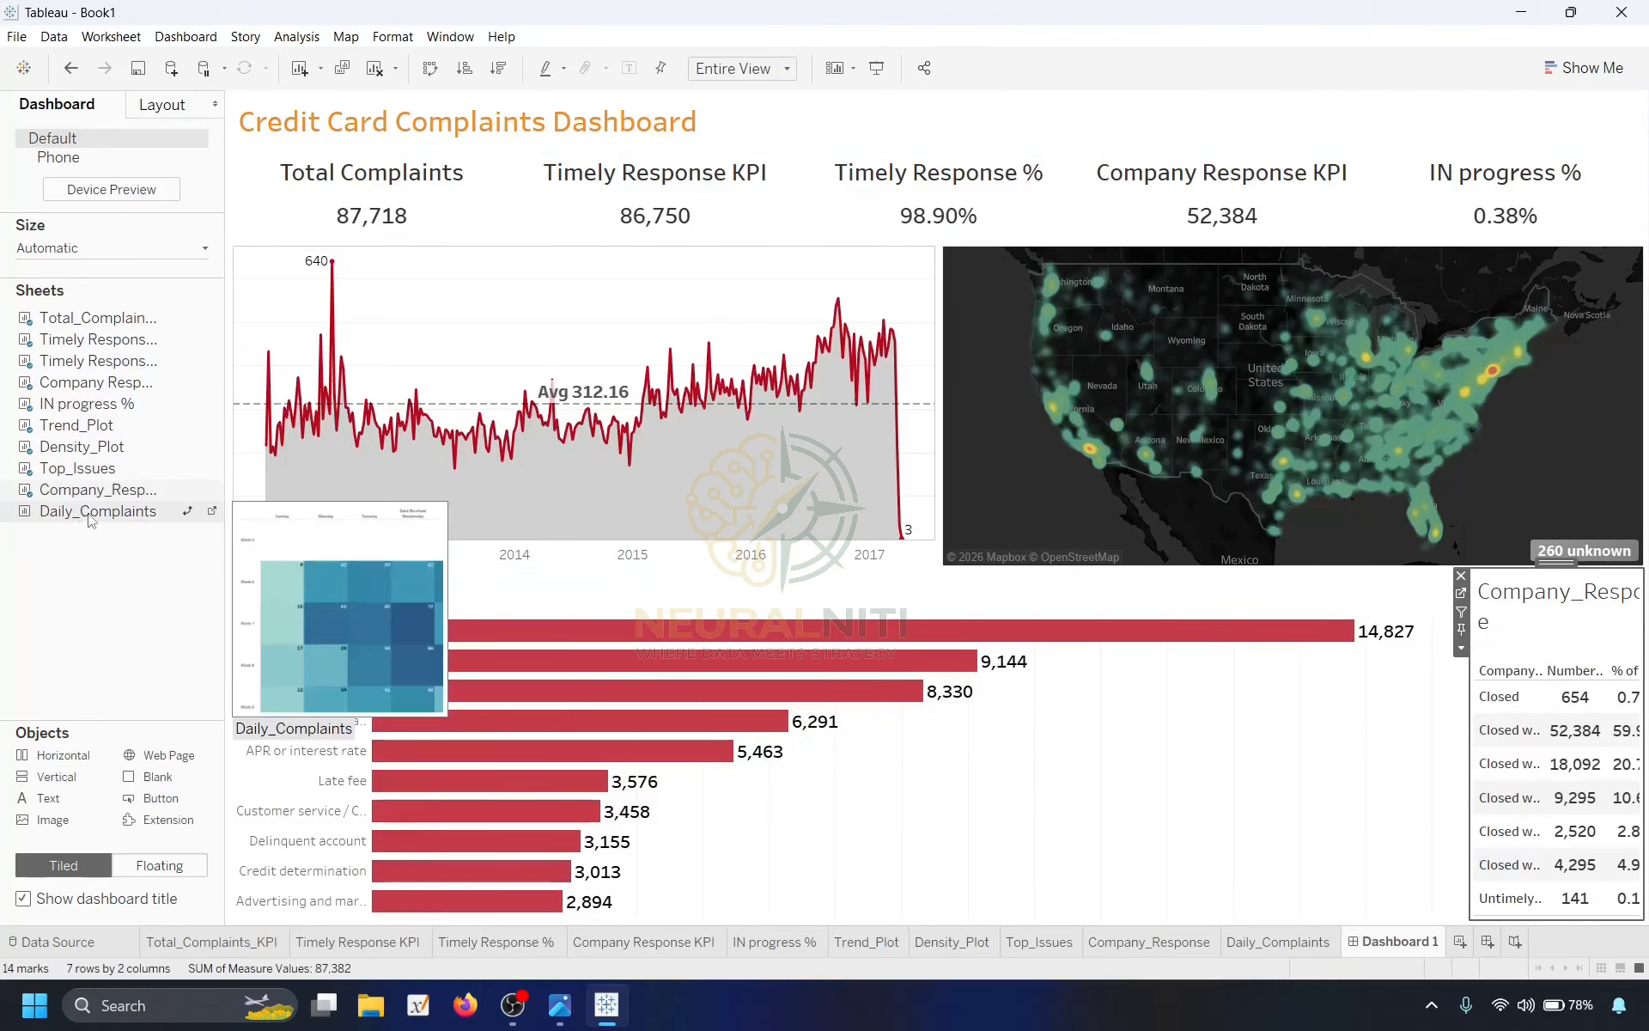
{"action": "left_click_drag", "start_coordinate": [89, 514], "coordinate": [1638, 688]}
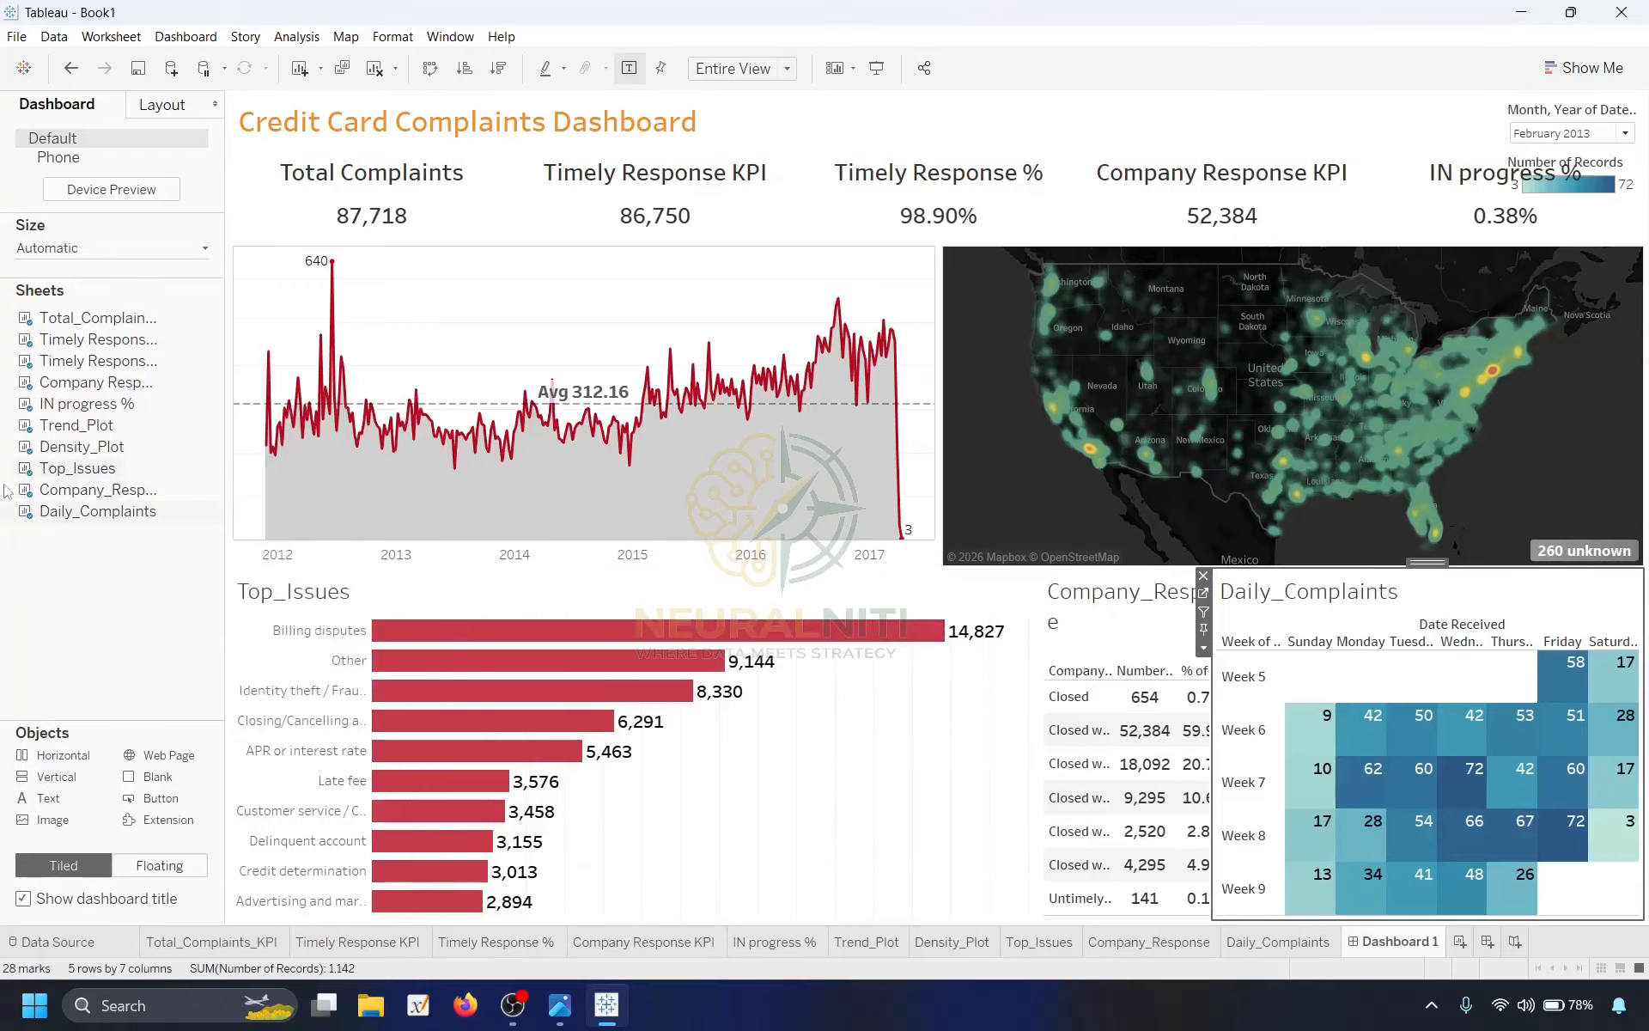
Distribute the contents of the container holding Top_Issues, Company_Response and Daily_Complaints evenly.
{"action": "left_click", "coordinate": [159, 105]}
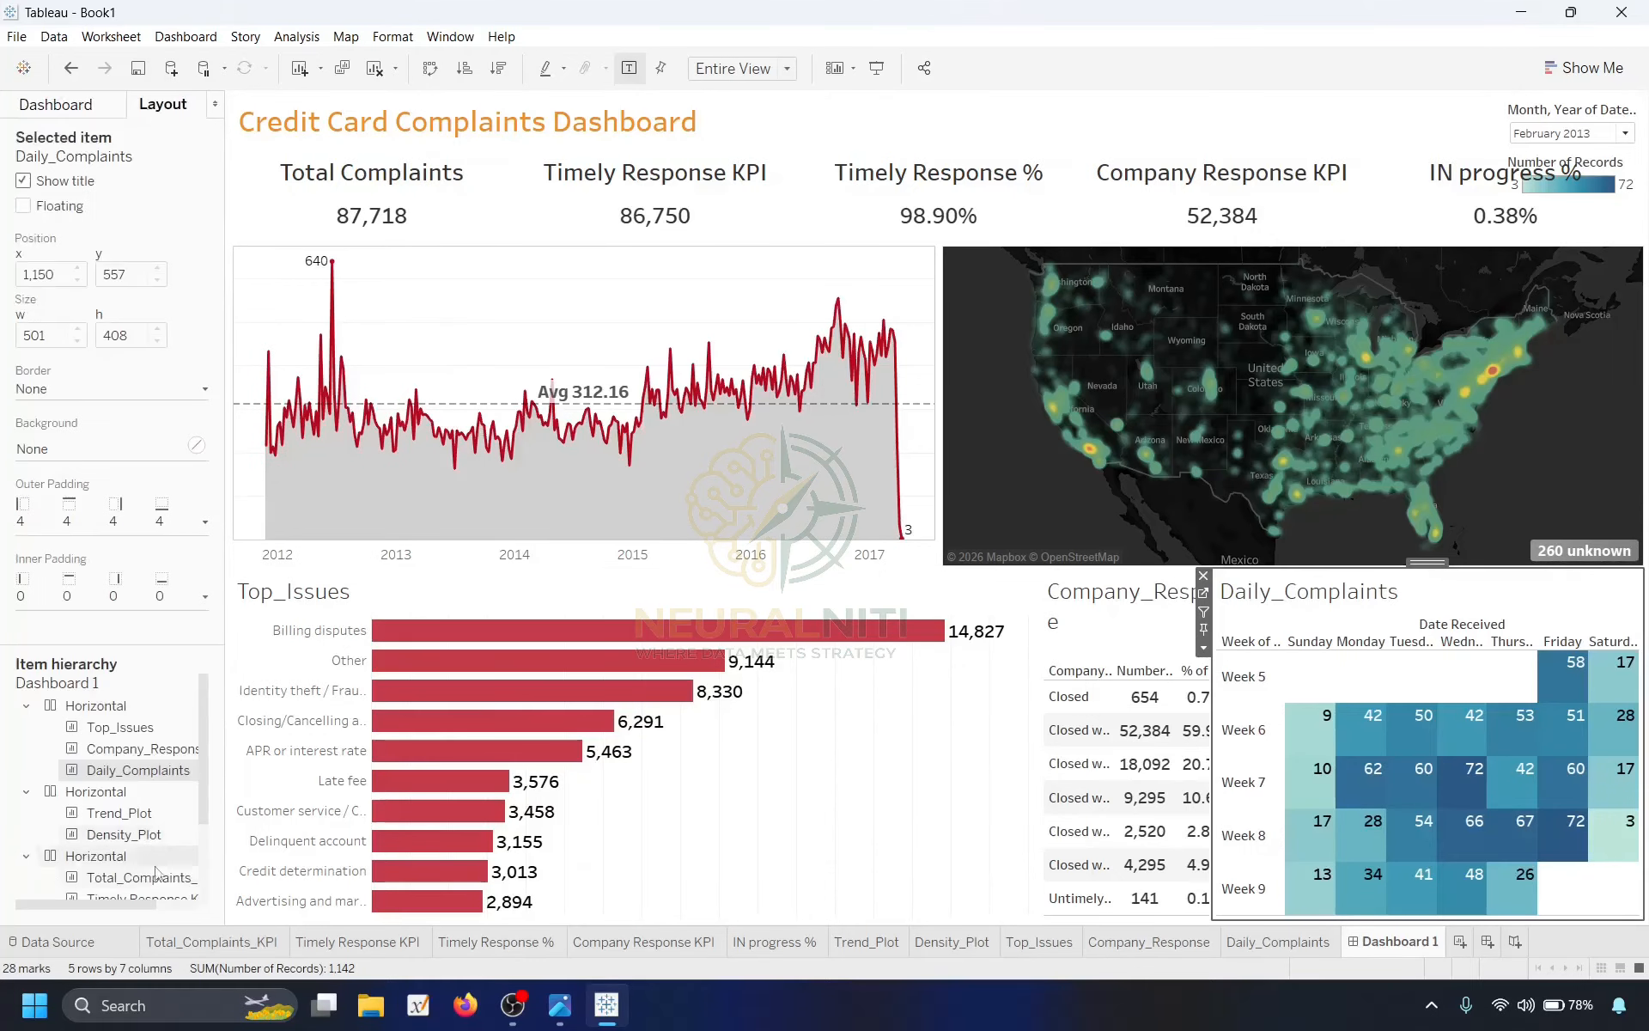
{"action": "left_click", "coordinate": [93, 708]}
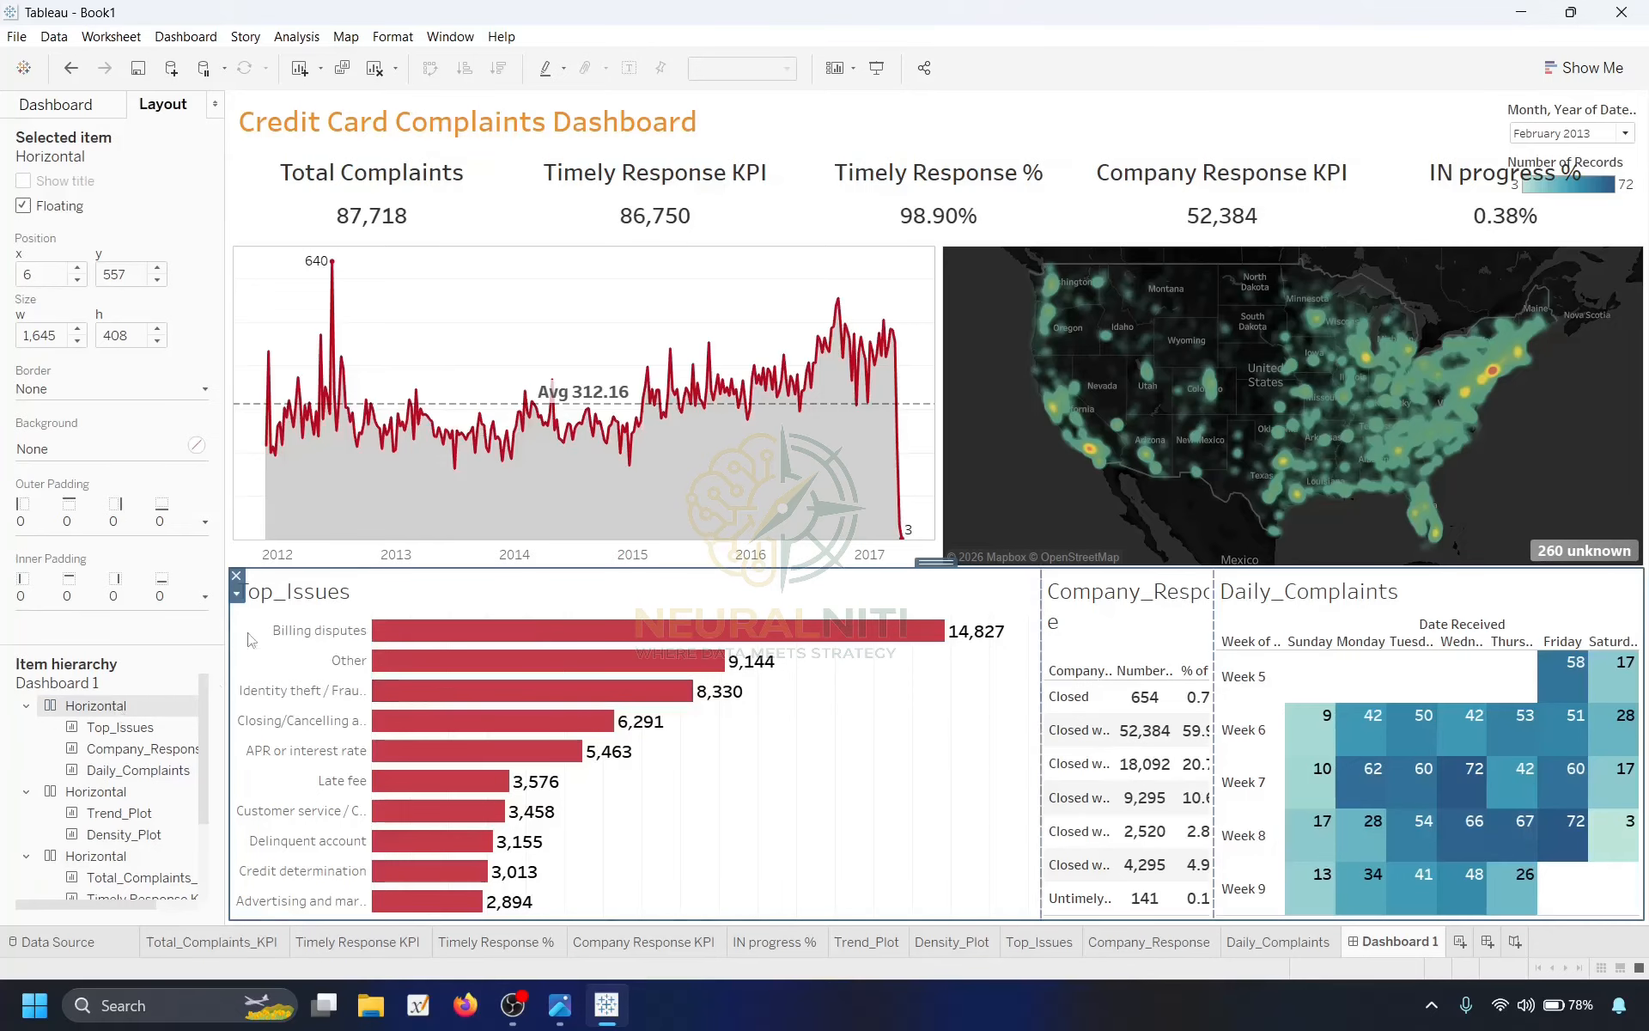
{"action": "left_click", "coordinate": [236, 599]}
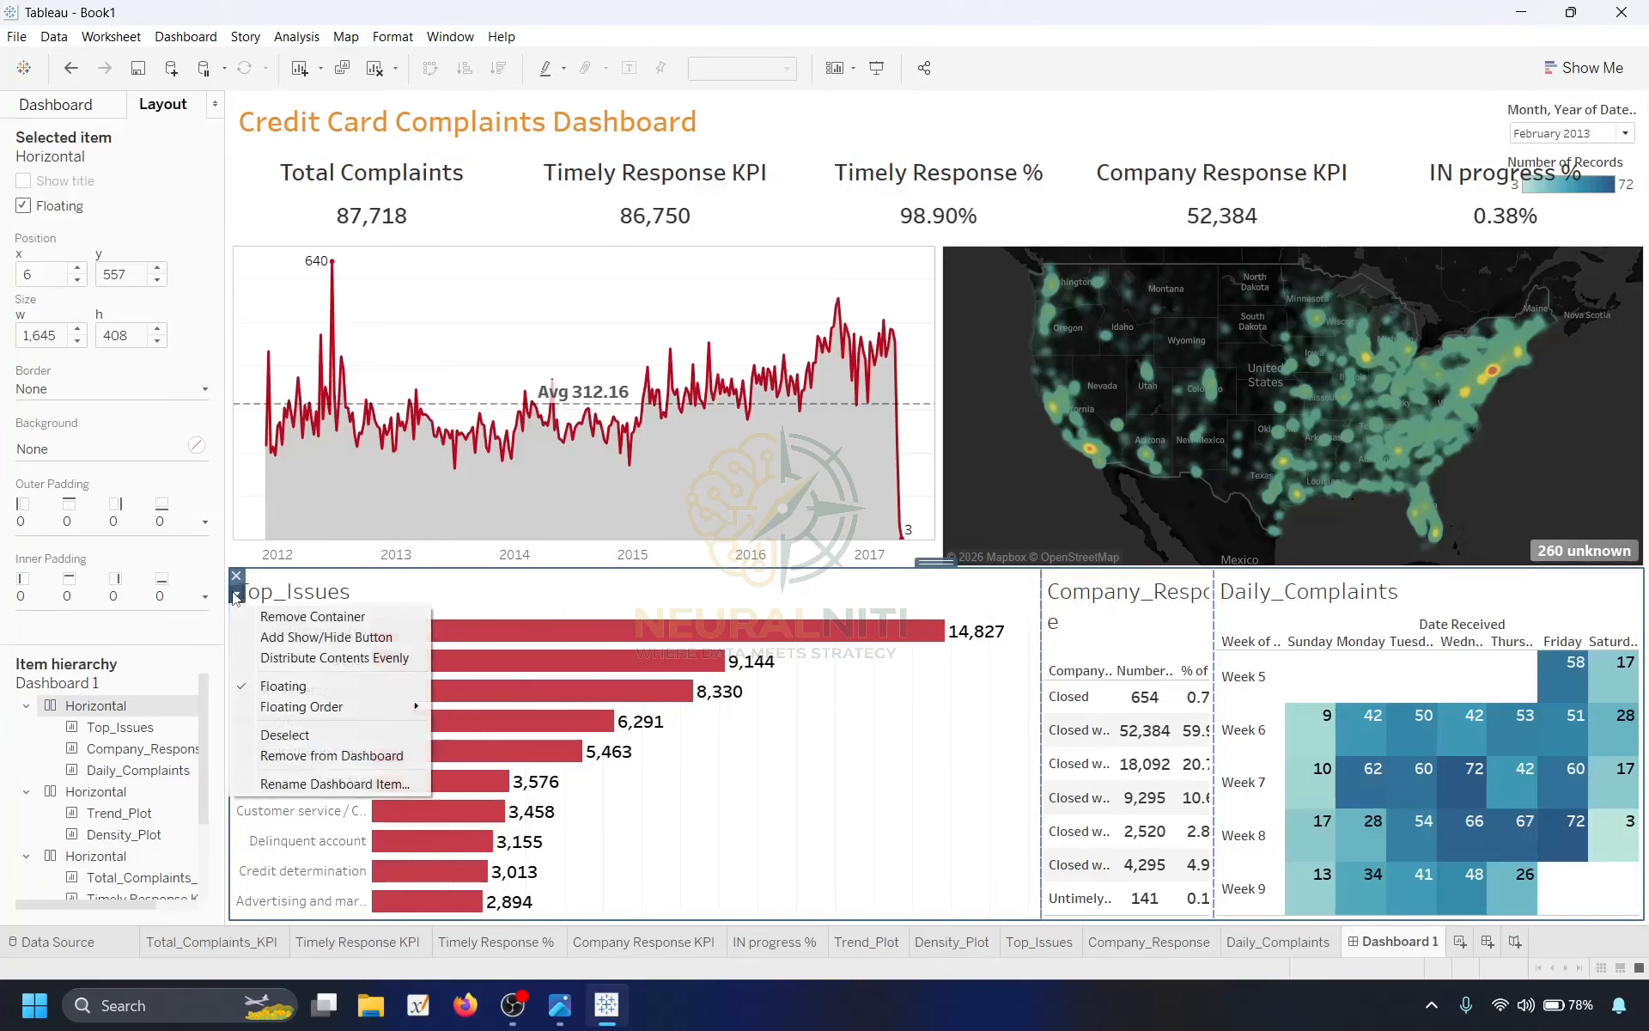
{"action": "left_click", "coordinate": [307, 660]}
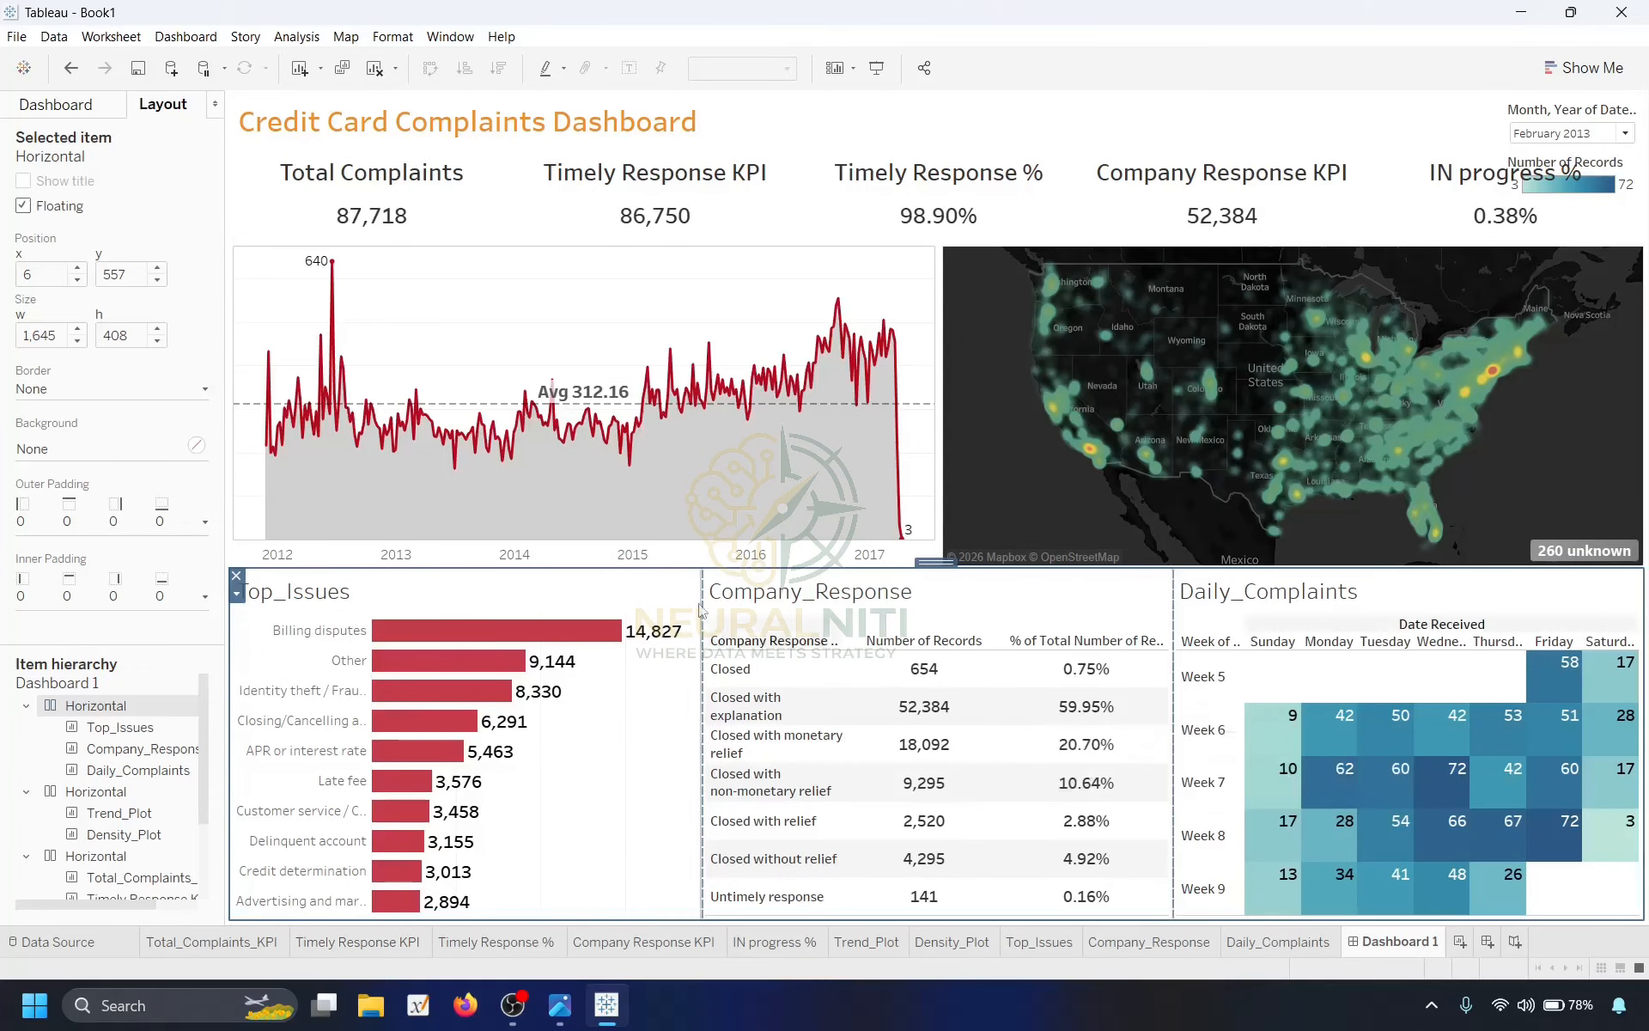
Hide the titles of the Top_Issues, Company_Response and Daily_Complaints sheets on the dashboard.
{"action": "left_click", "coordinate": [293, 598]}
{"action": "right_click", "coordinate": [293, 599]}
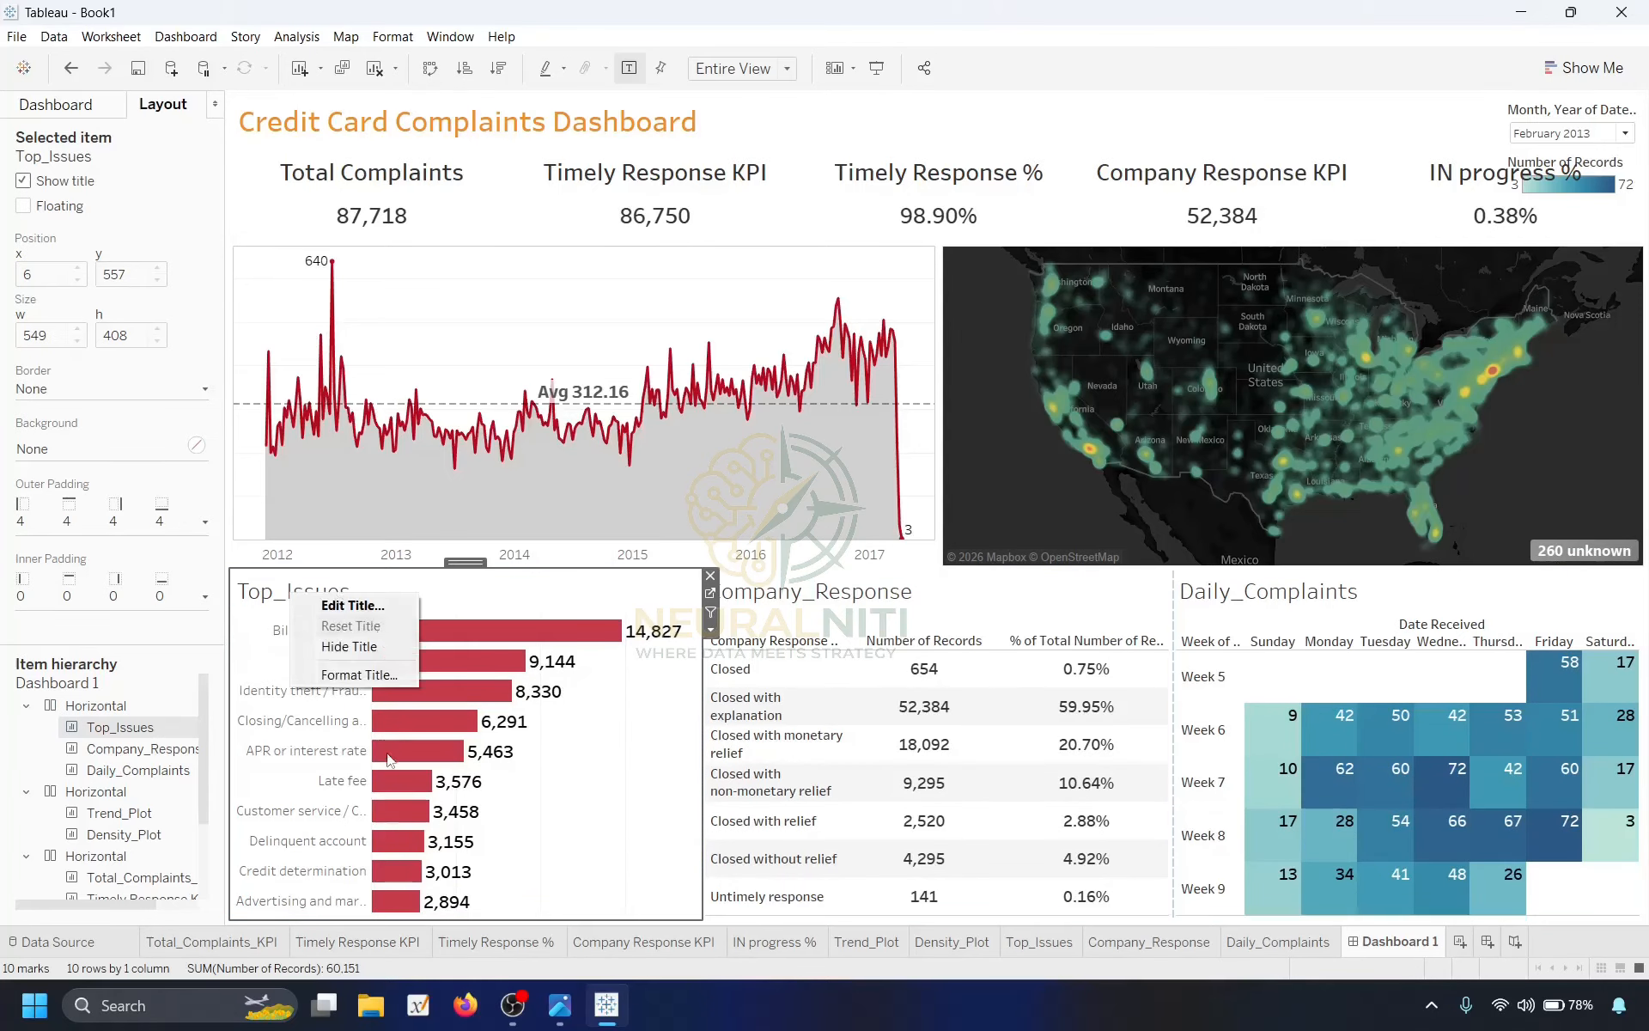
{"action": "left_click", "coordinate": [343, 650]}
{"action": "right_click", "coordinate": [808, 601]}
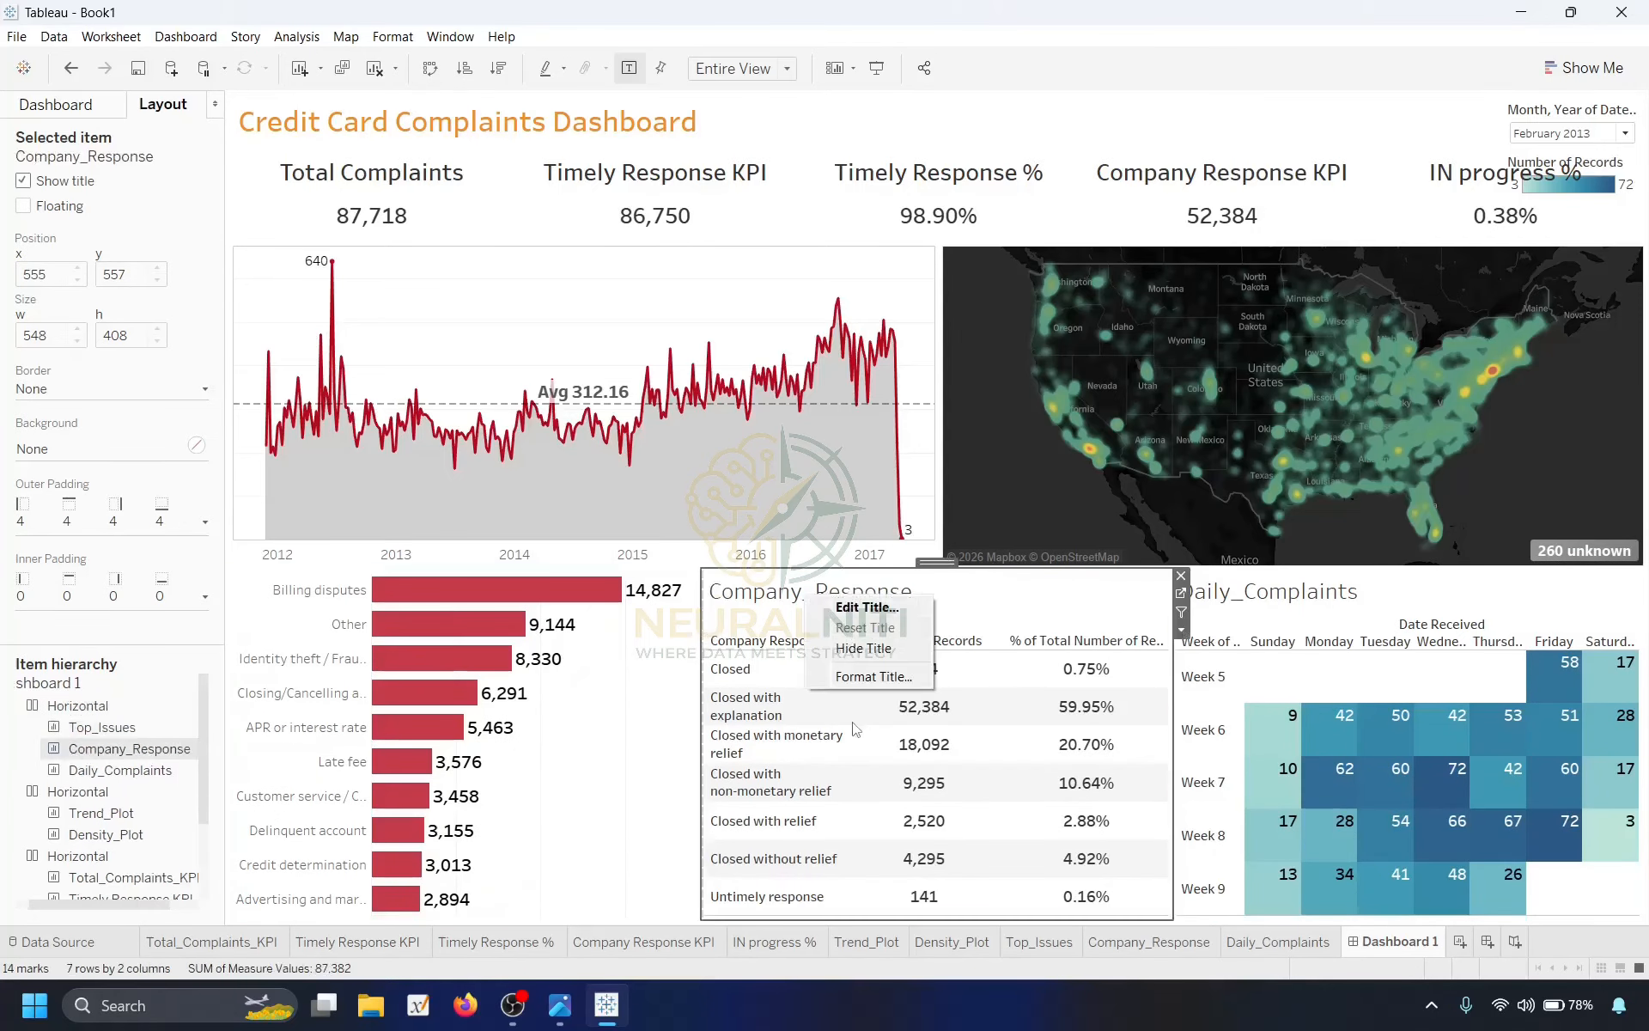
{"action": "left_click", "coordinate": [866, 646]}
{"action": "left_click", "coordinate": [1225, 589]}
{"action": "right_click", "coordinate": [1235, 590]}
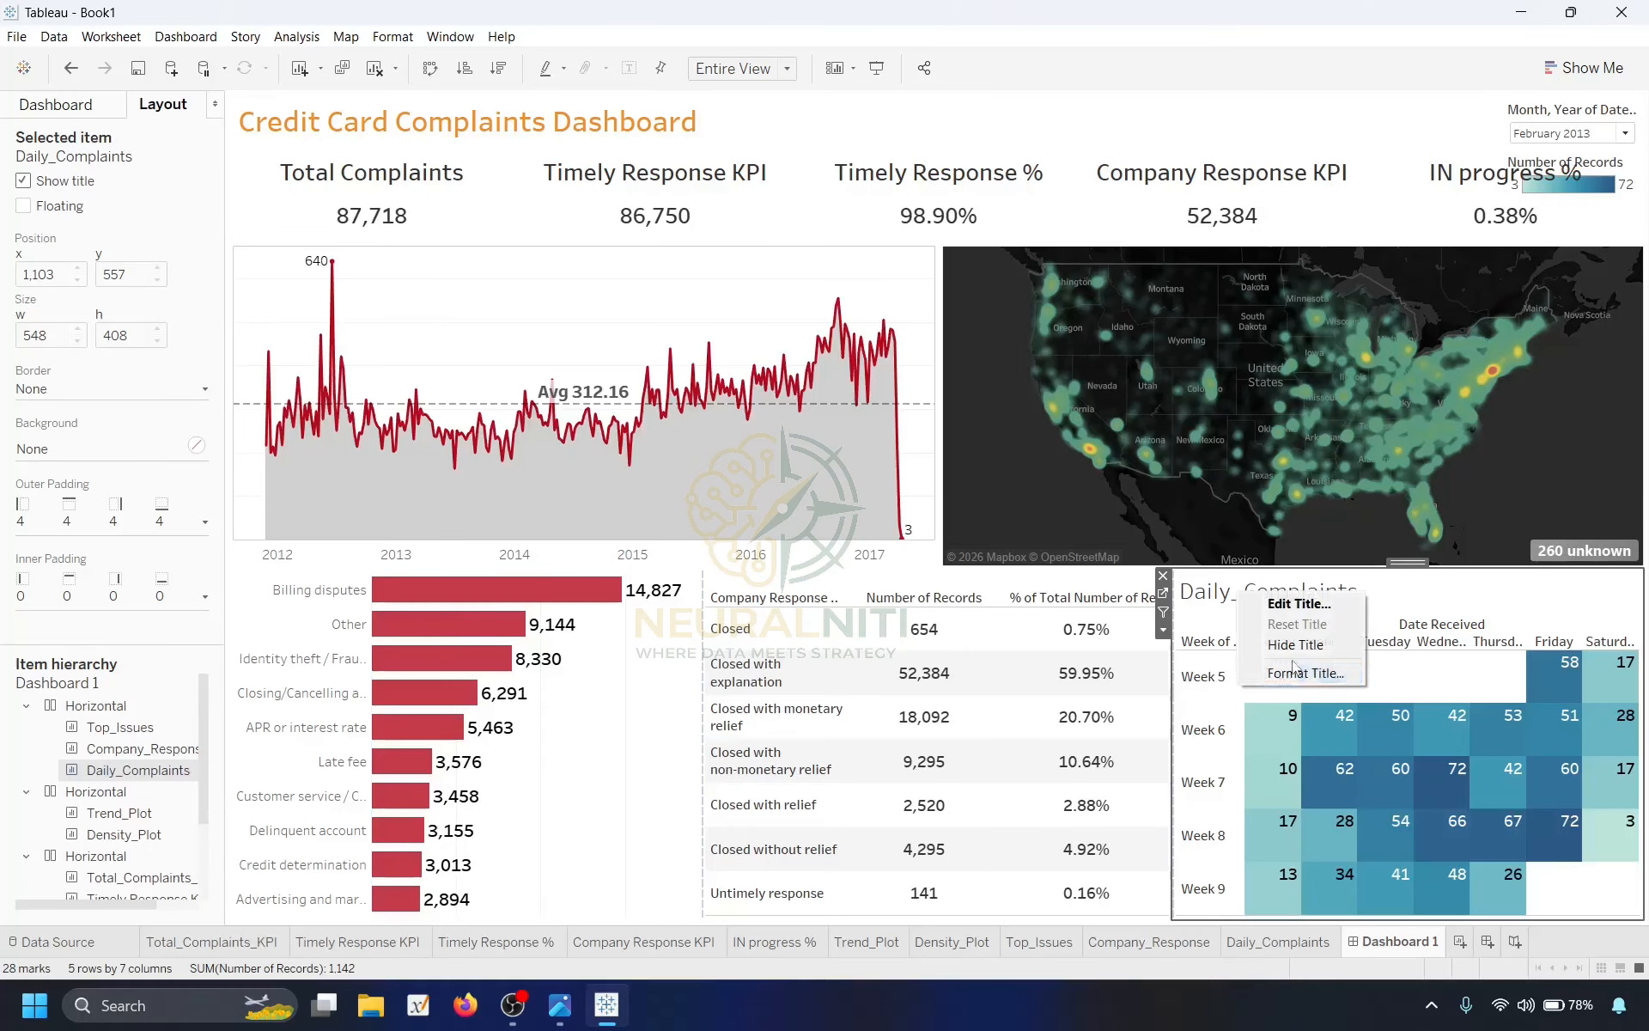
{"action": "left_click", "coordinate": [1288, 641]}
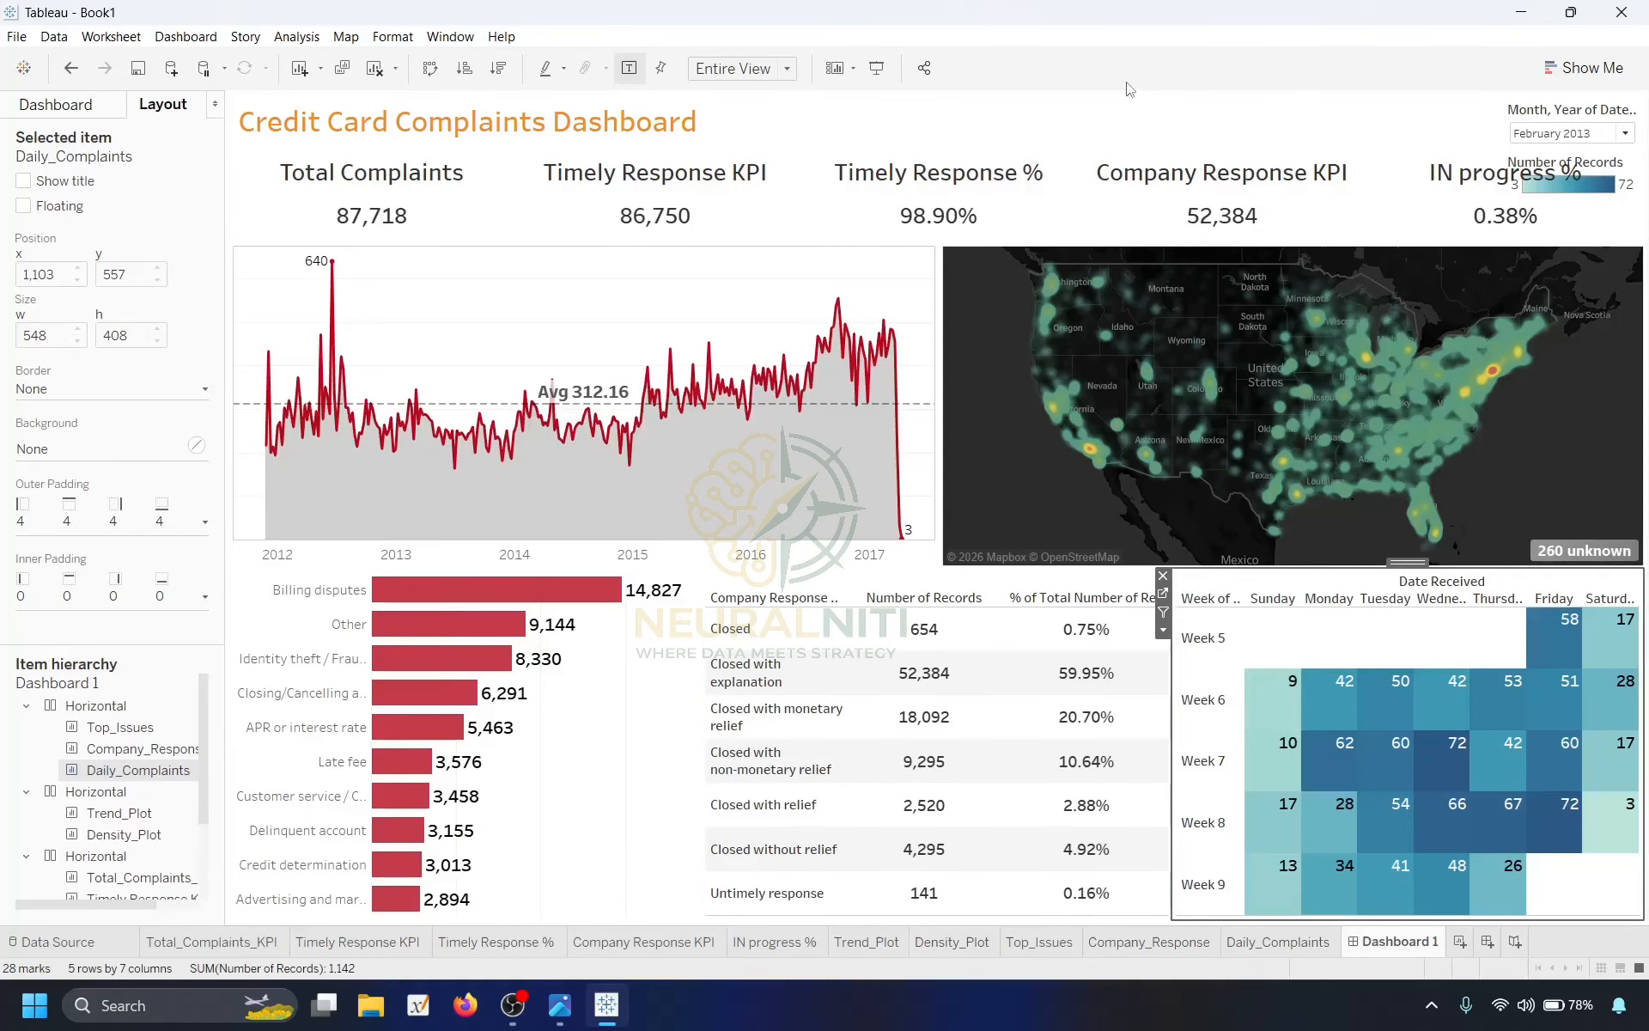
Set the Month, Year of Date Received filter to March 2013, then to the first December in its list.
{"action": "left_click", "coordinate": [1559, 116]}
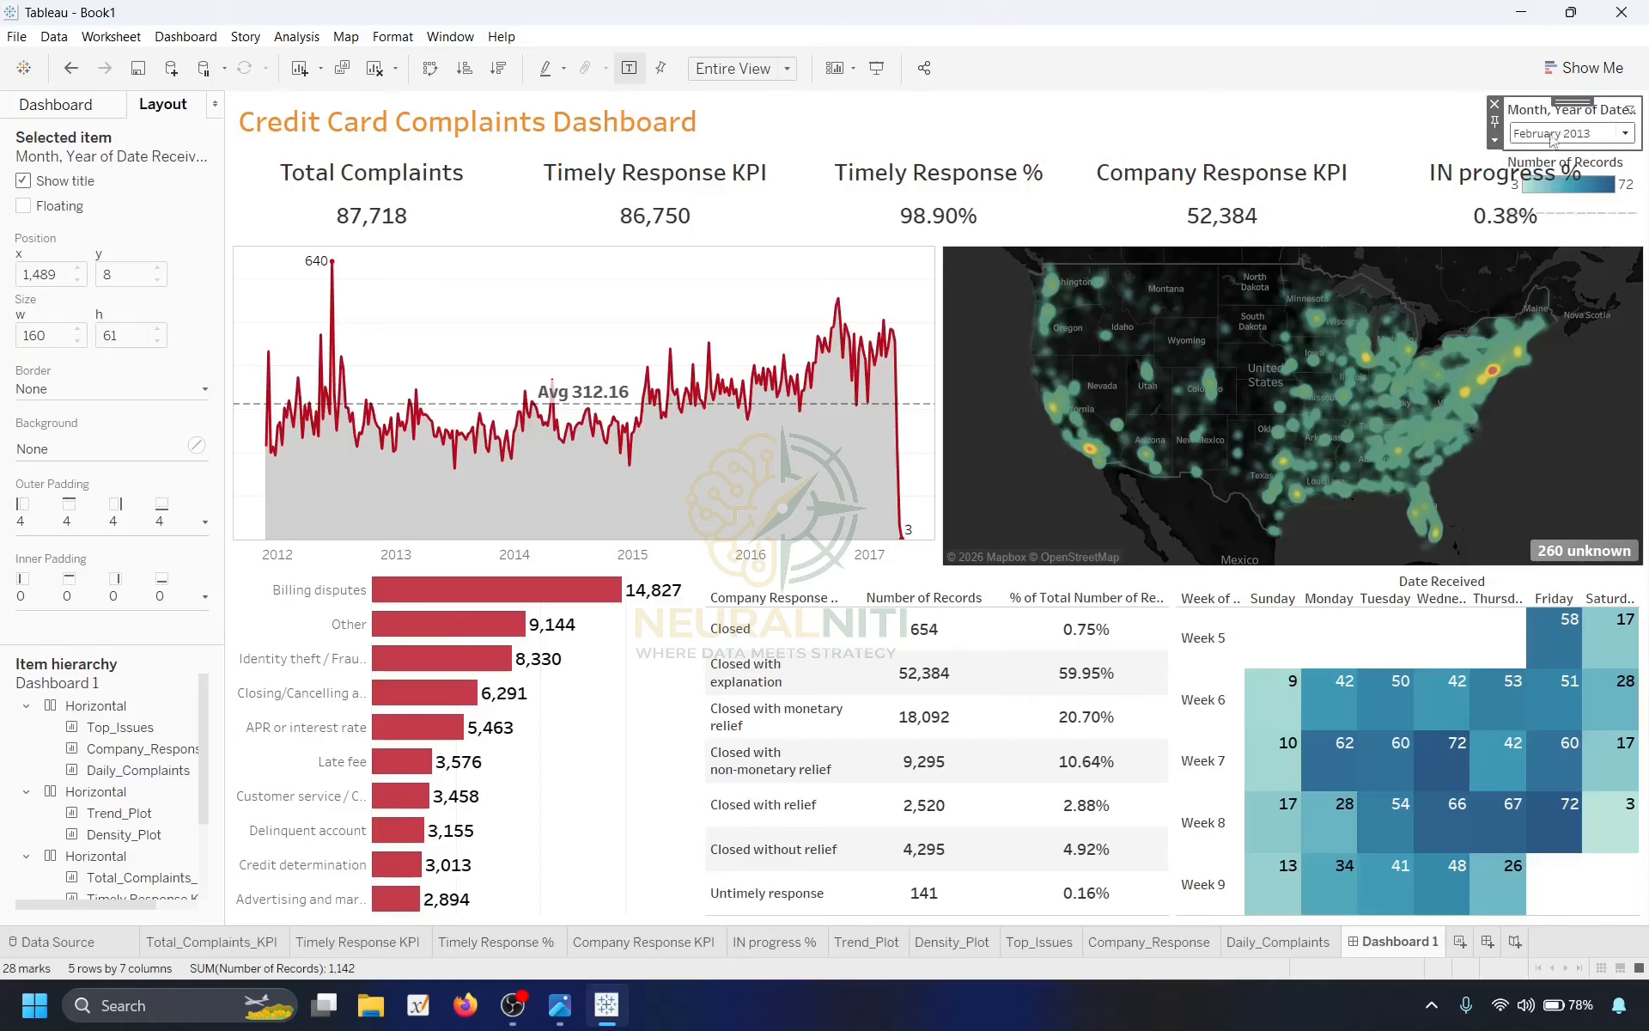
{"action": "left_click", "coordinate": [1588, 138]}
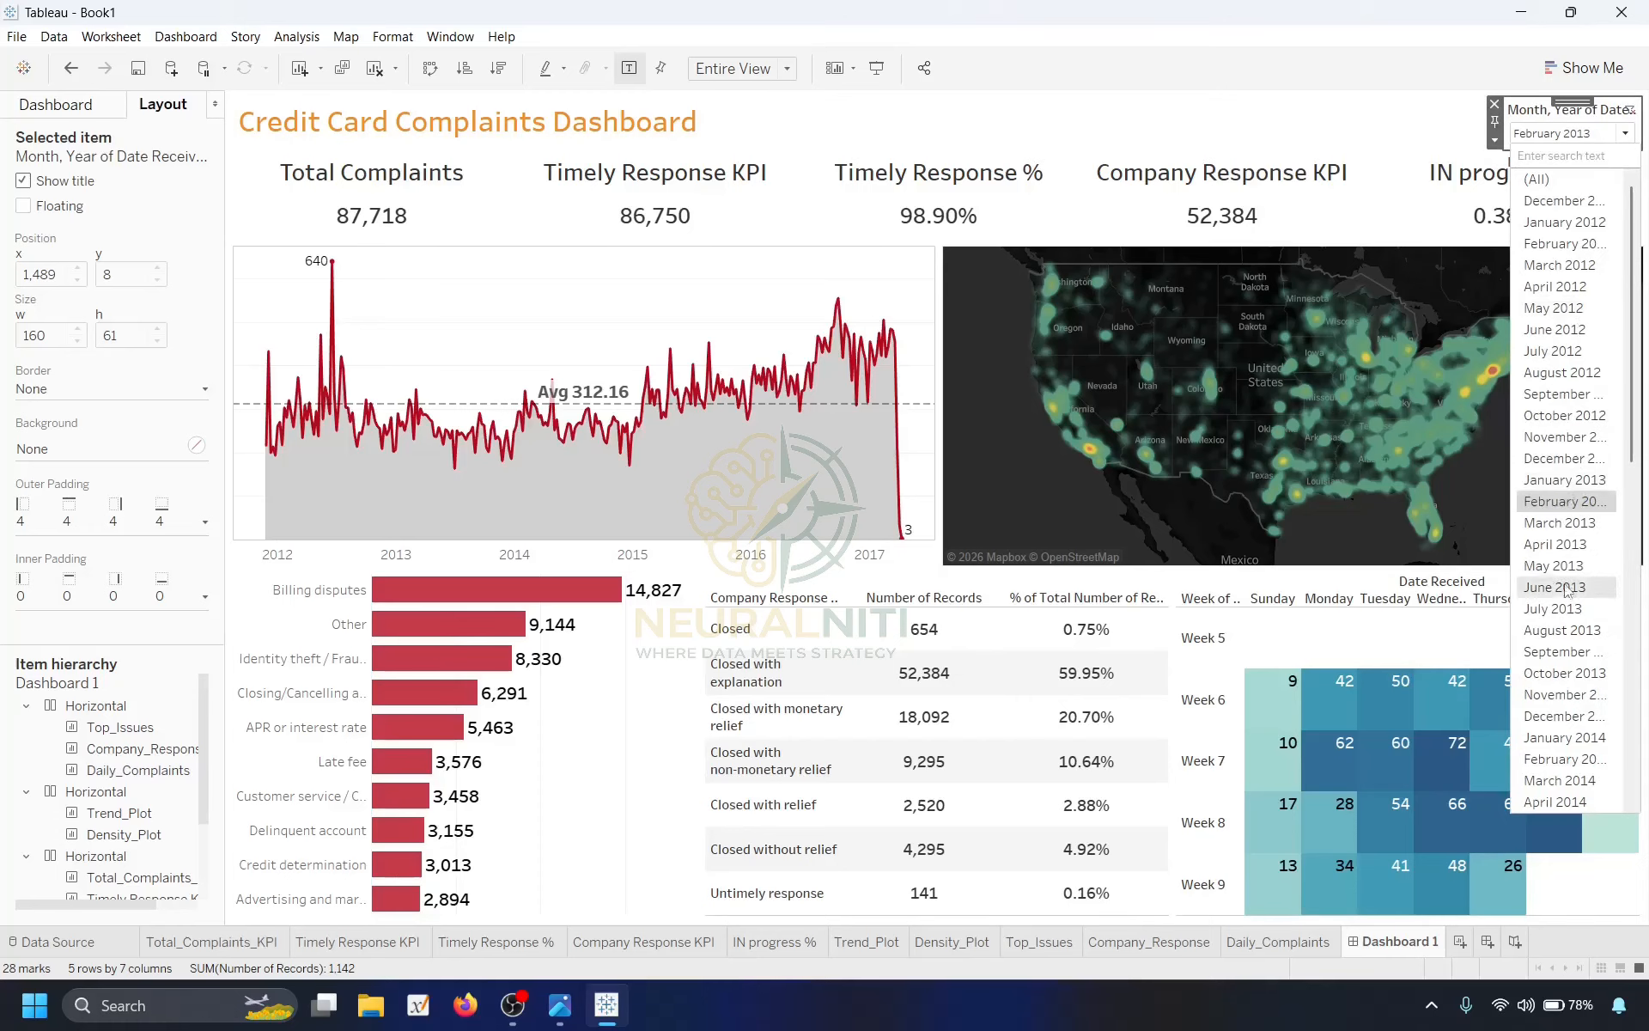
{"action": "left_click", "coordinate": [1560, 523]}
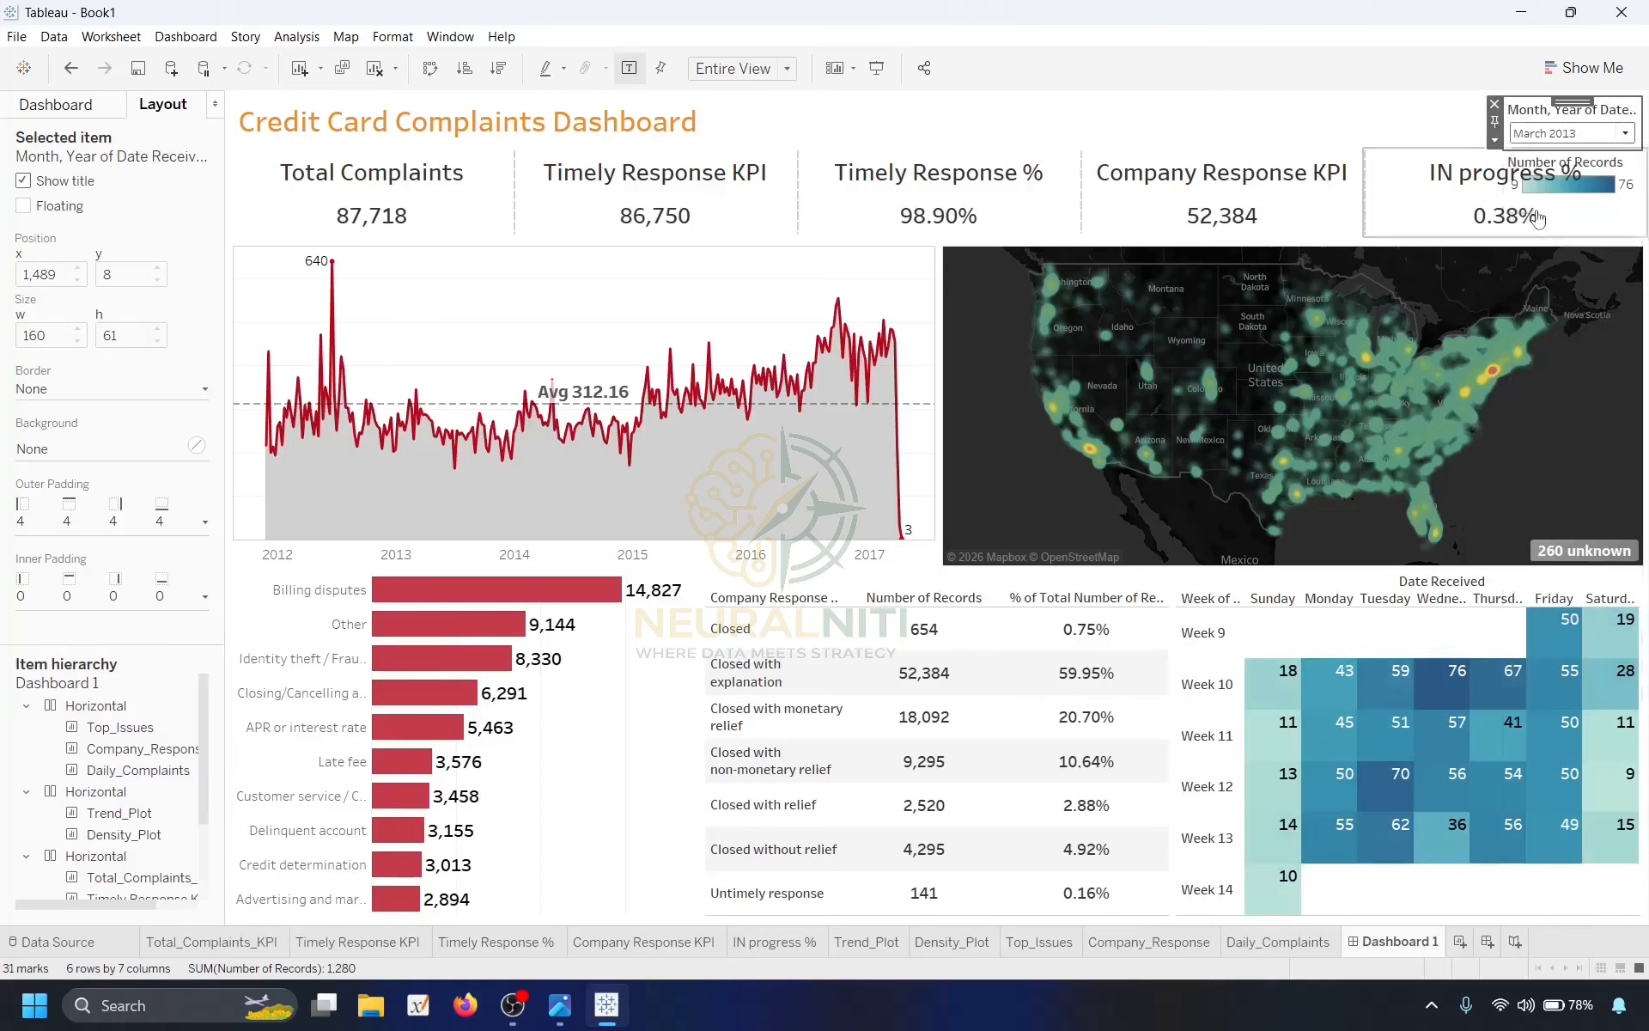
{"action": "left_click", "coordinate": [1550, 136]}
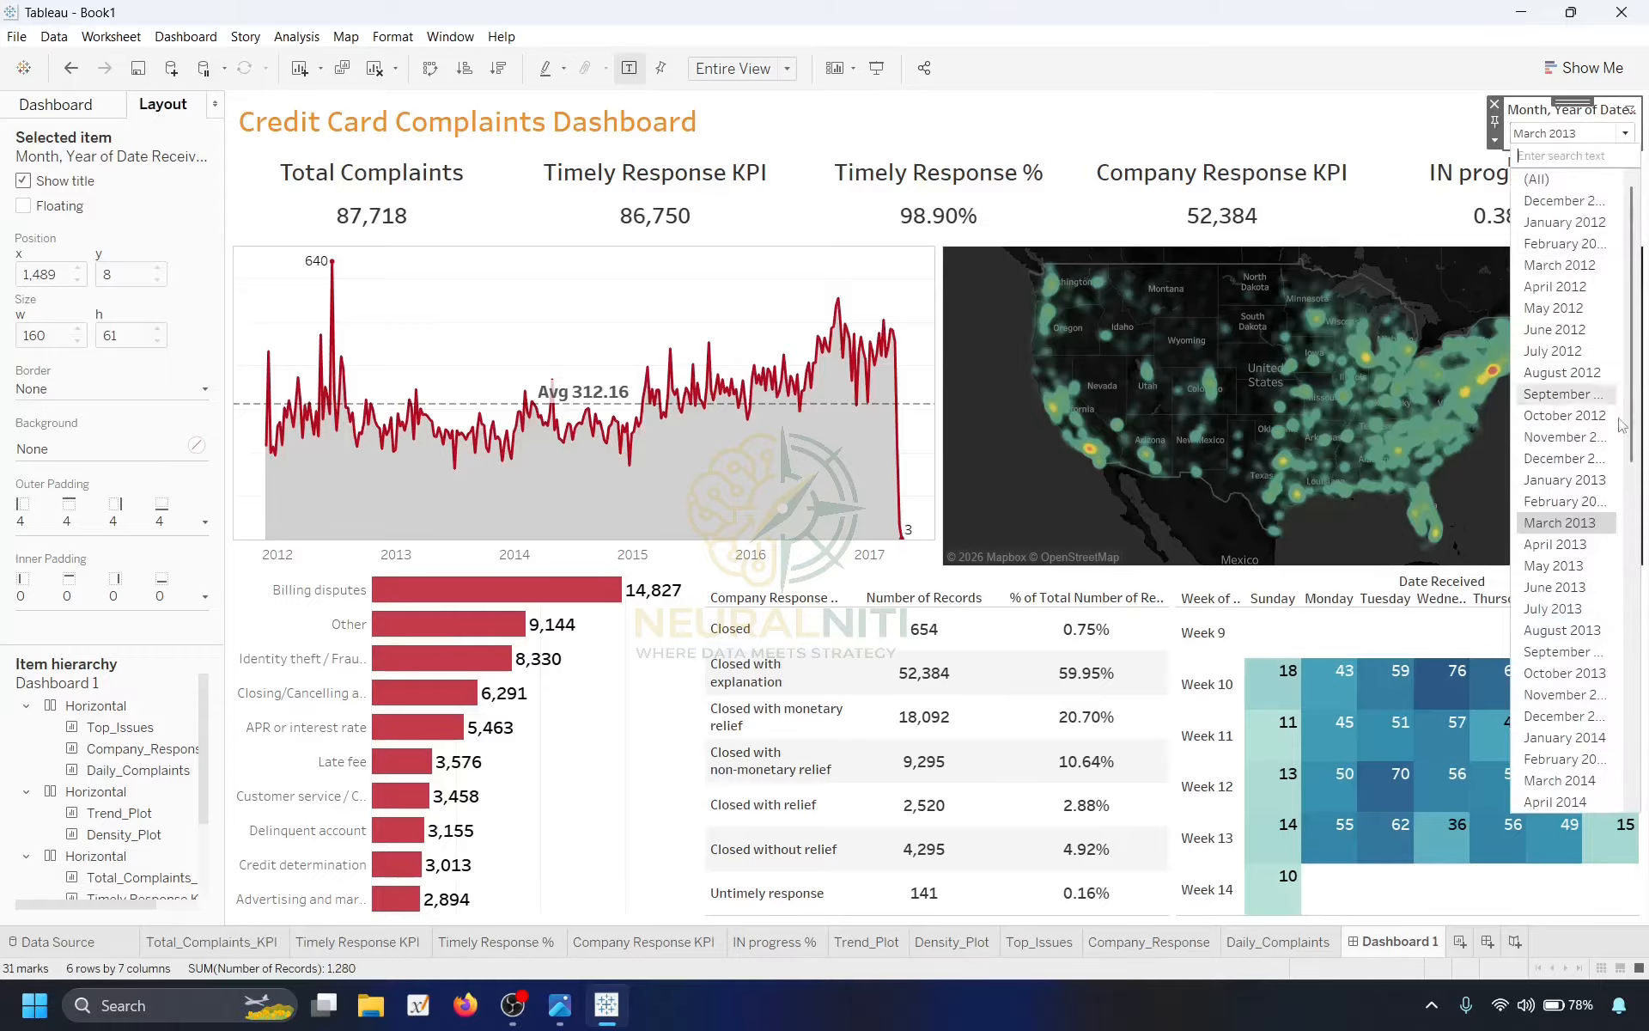
{"action": "left_click", "coordinate": [1562, 200]}
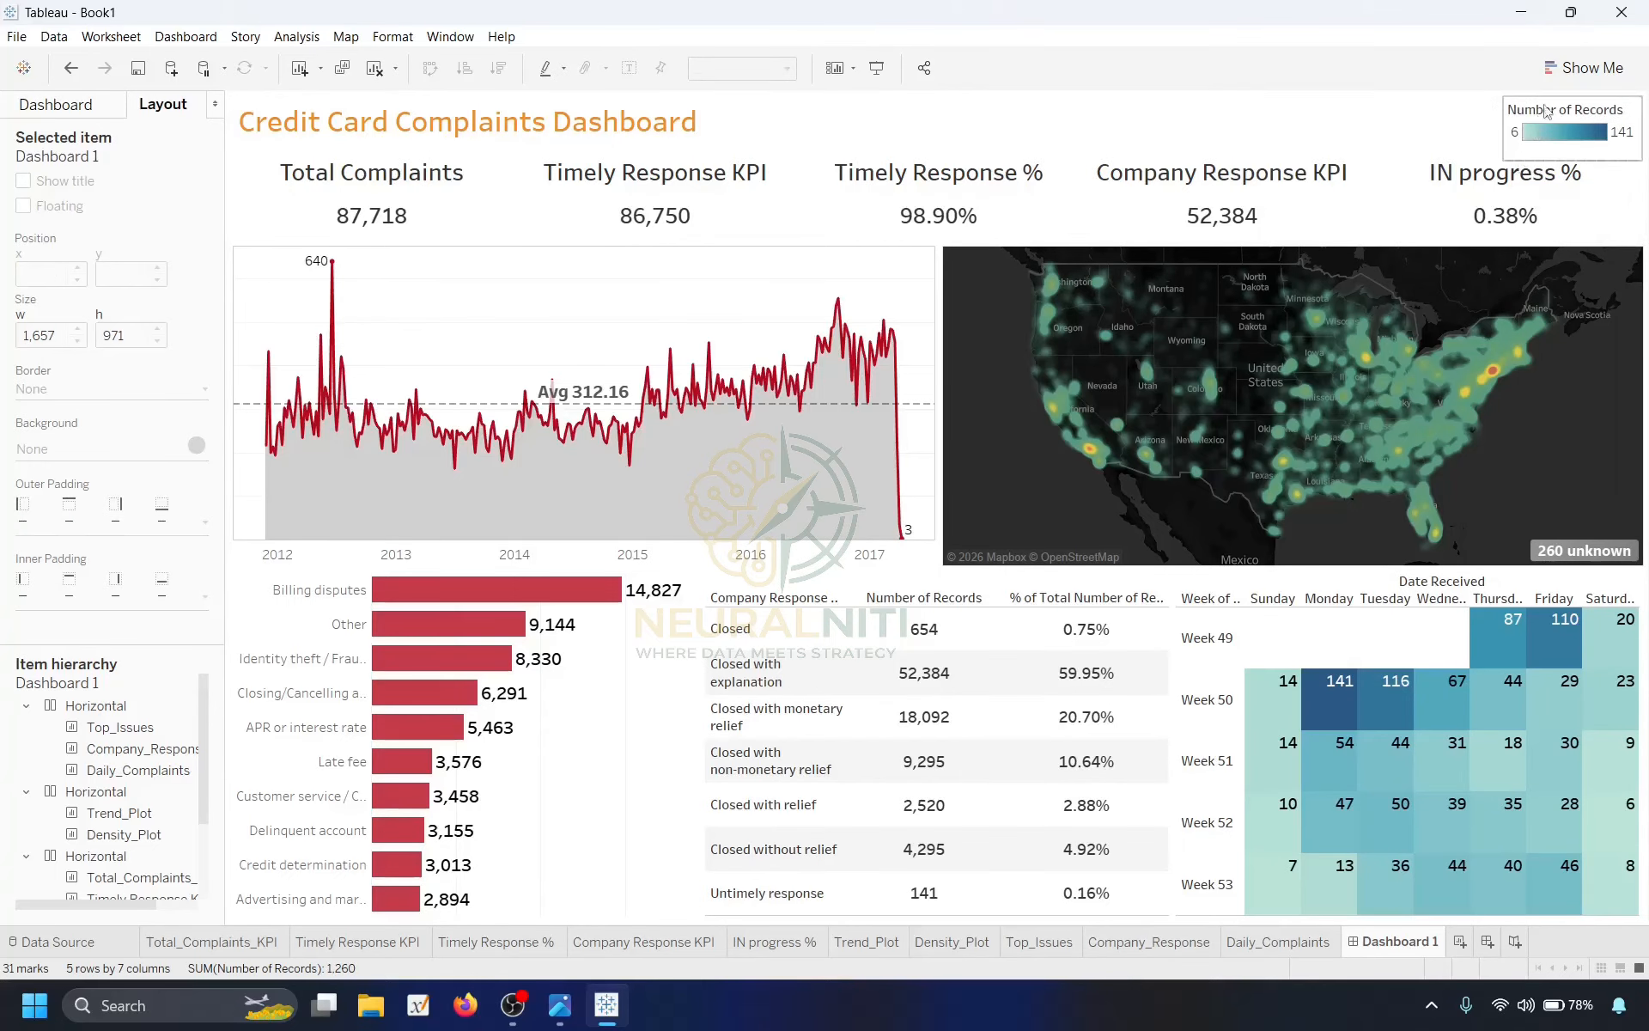
Remove the Month, Year of Date Received filter card and the Number of Records color legend from the dashboard.
{"action": "left_click", "coordinate": [1494, 104]}
{"action": "left_click", "coordinate": [1496, 104]}
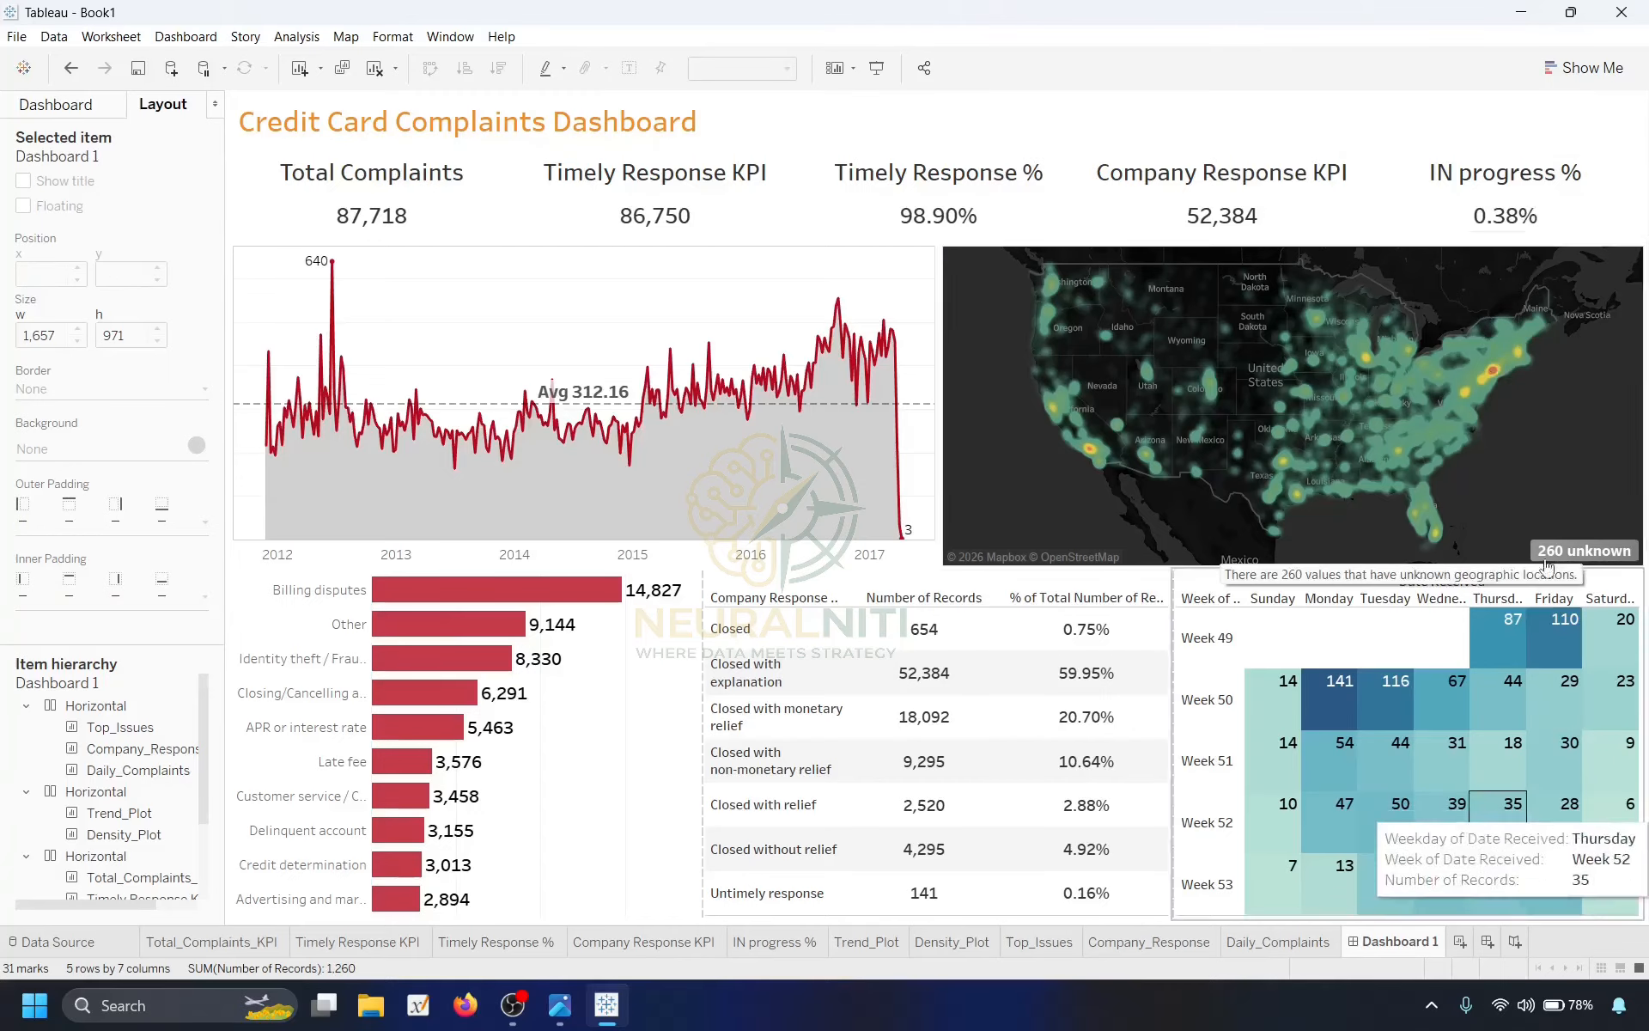
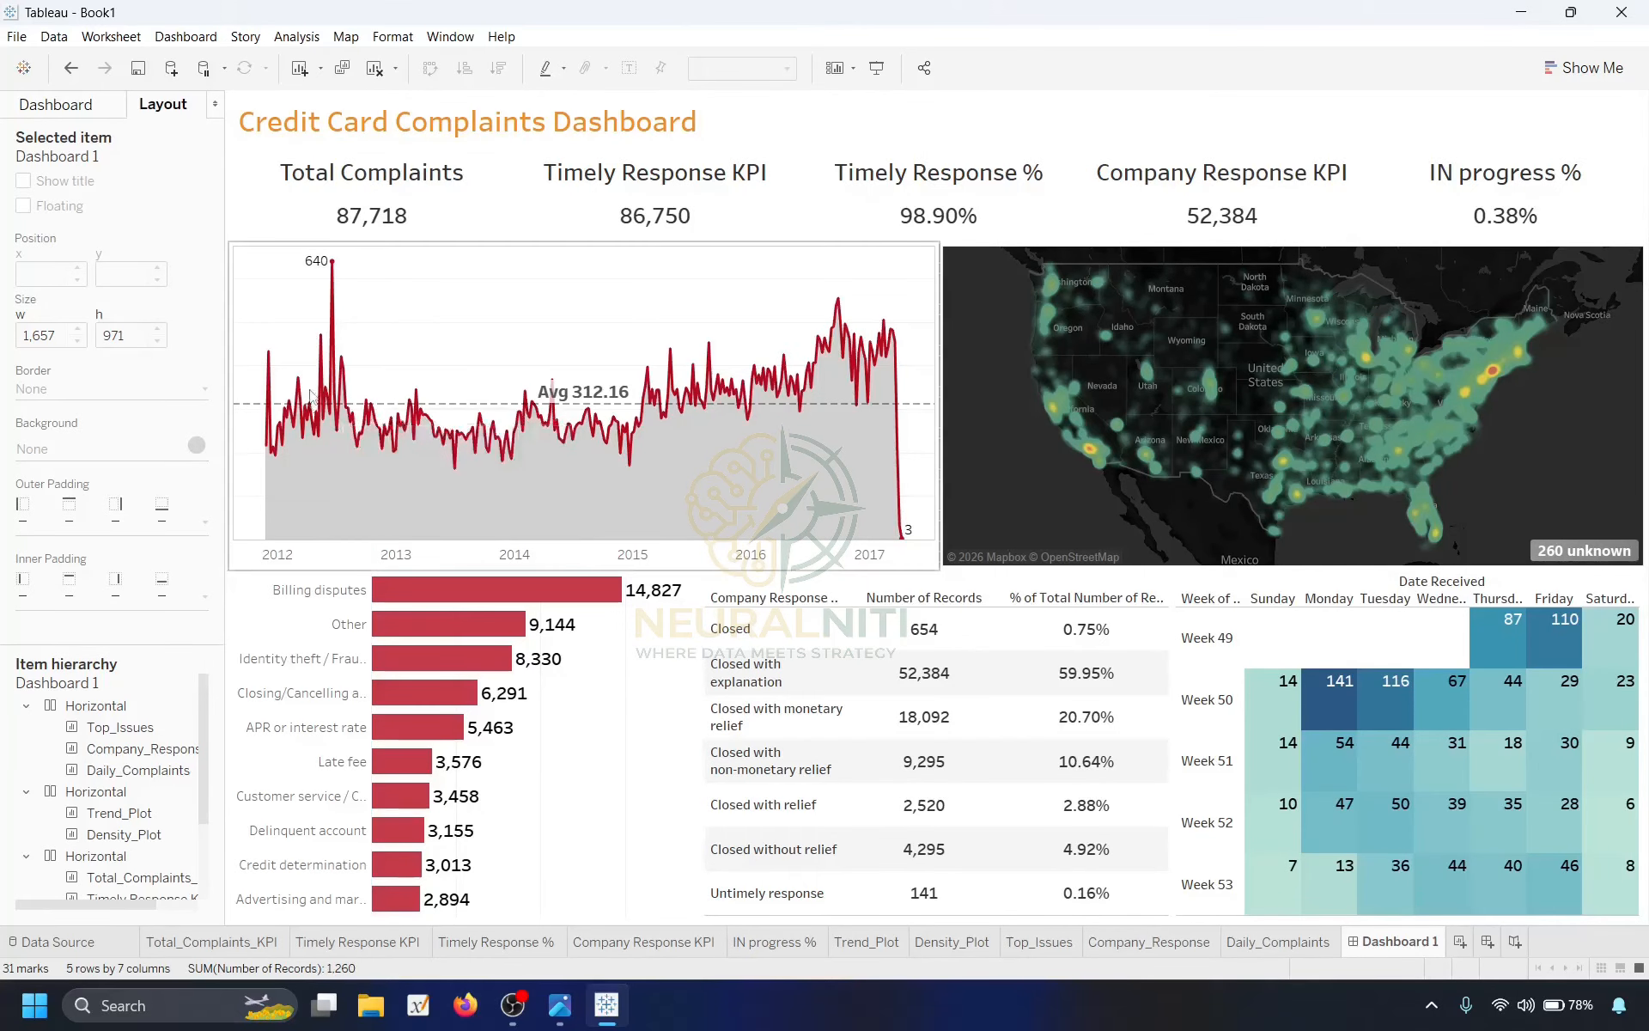
{"action": "left_click", "coordinate": [258, 180]}
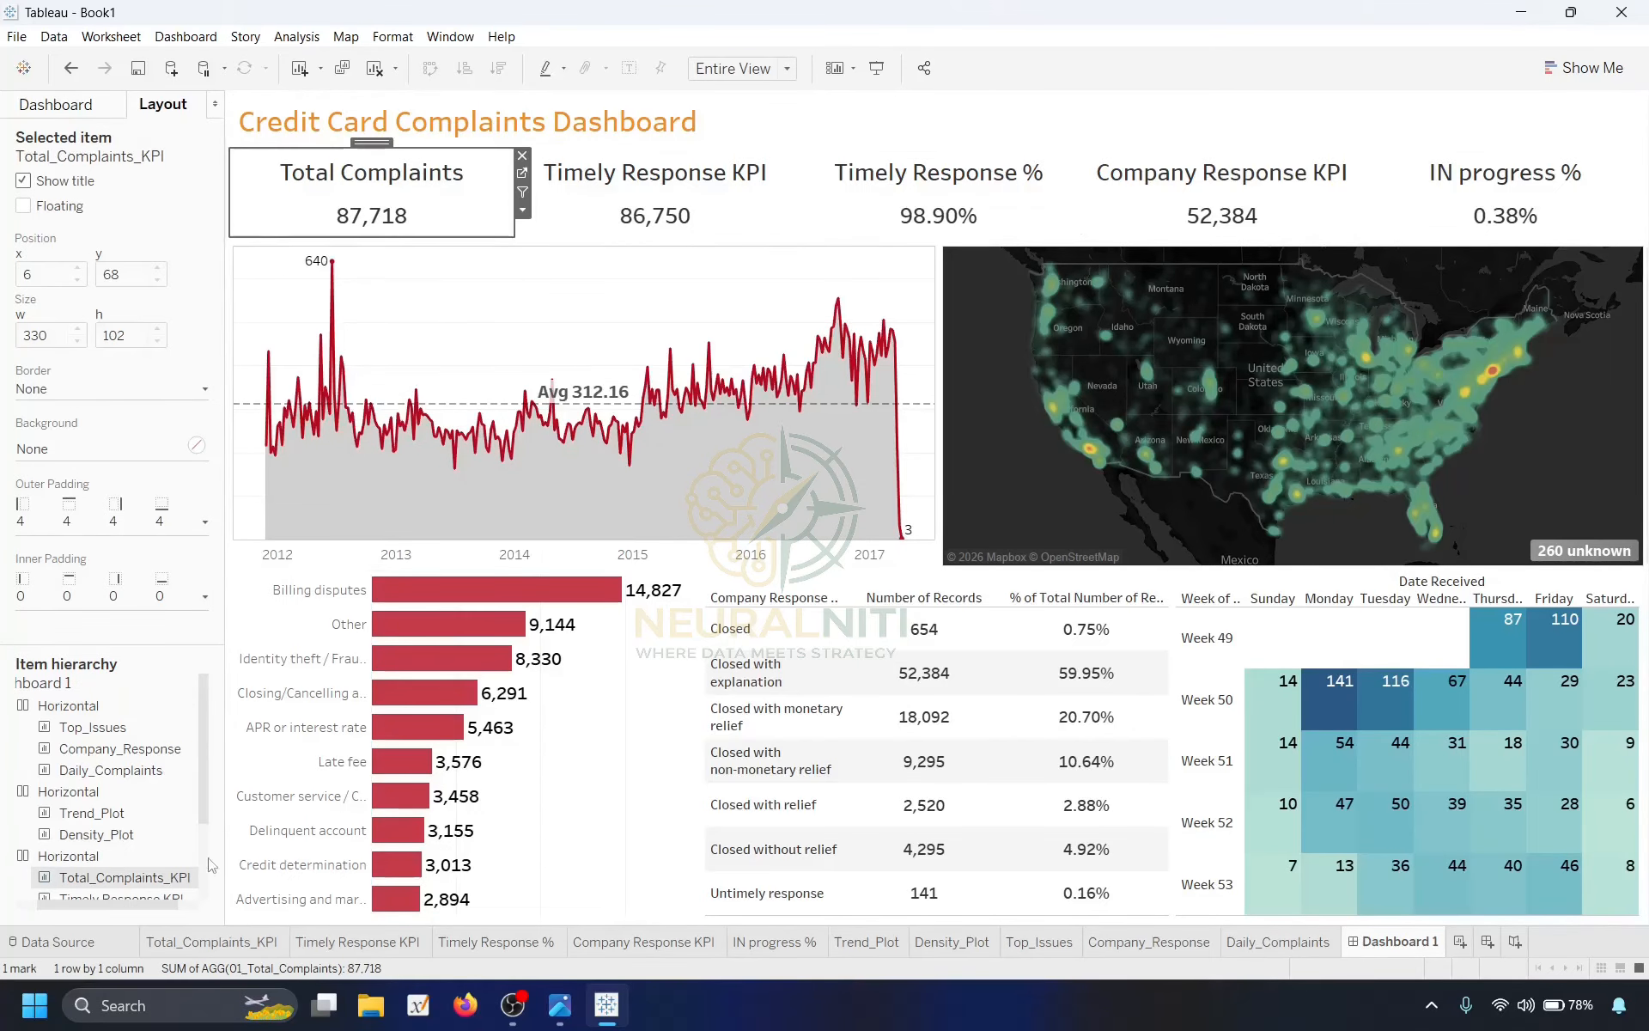
{"action": "left_click", "coordinate": [81, 705]}
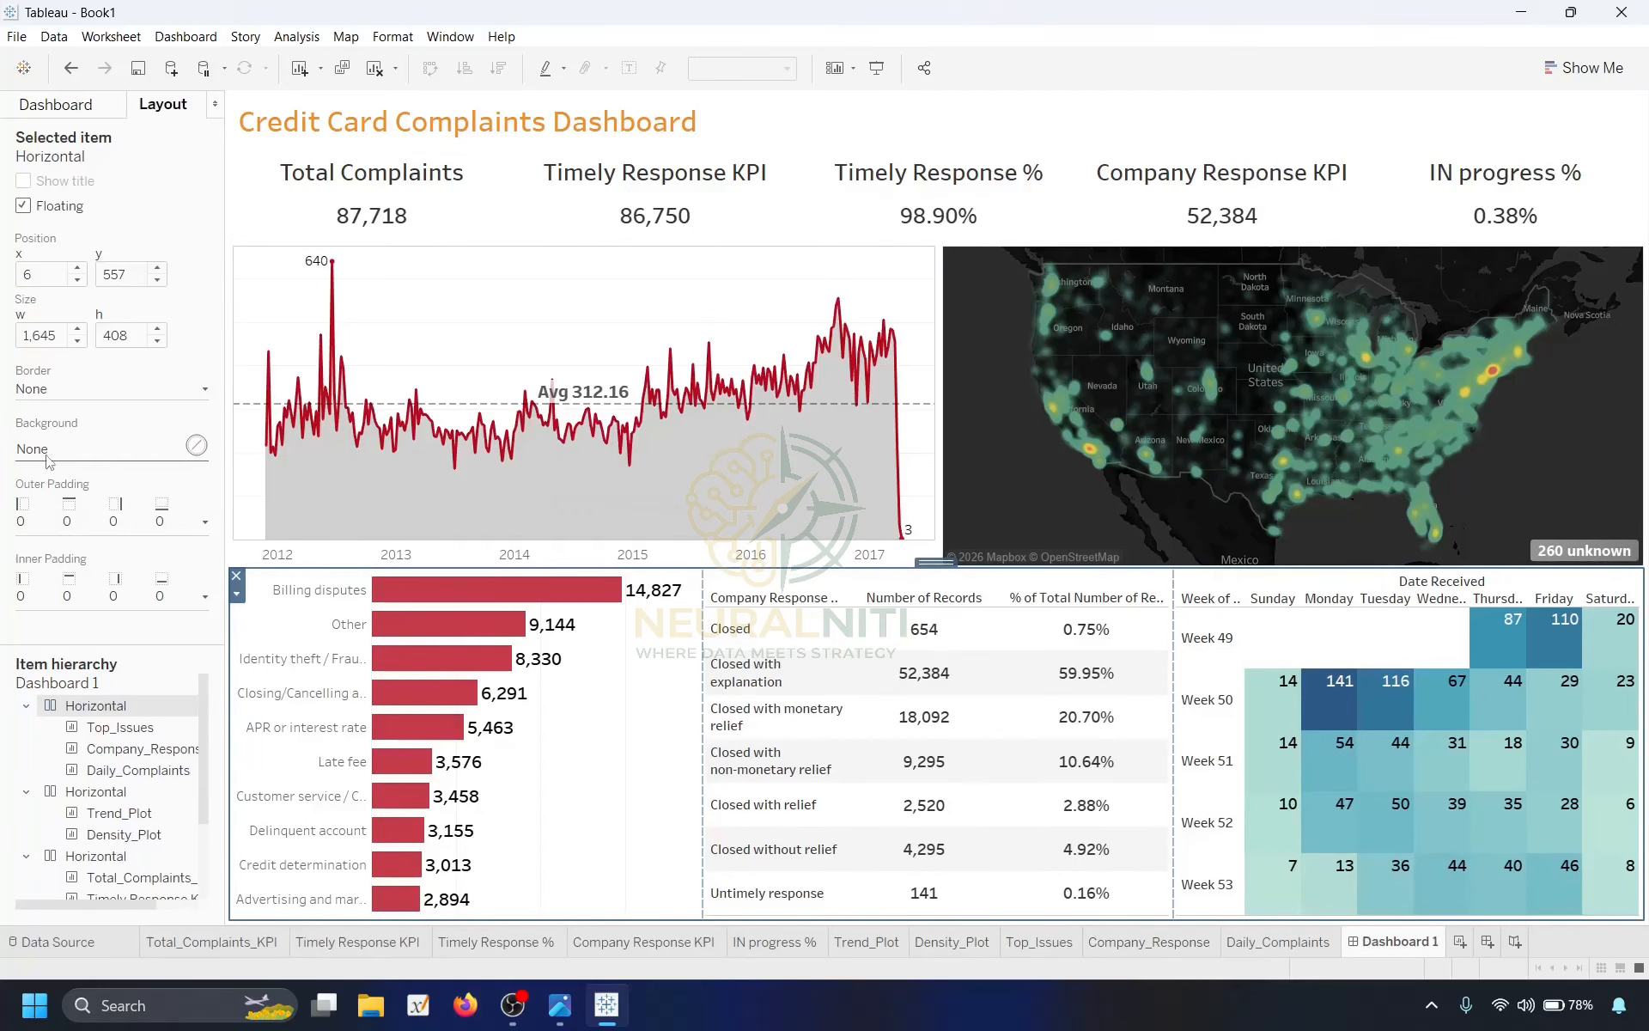
{"action": "left_click", "coordinate": [196, 446]}
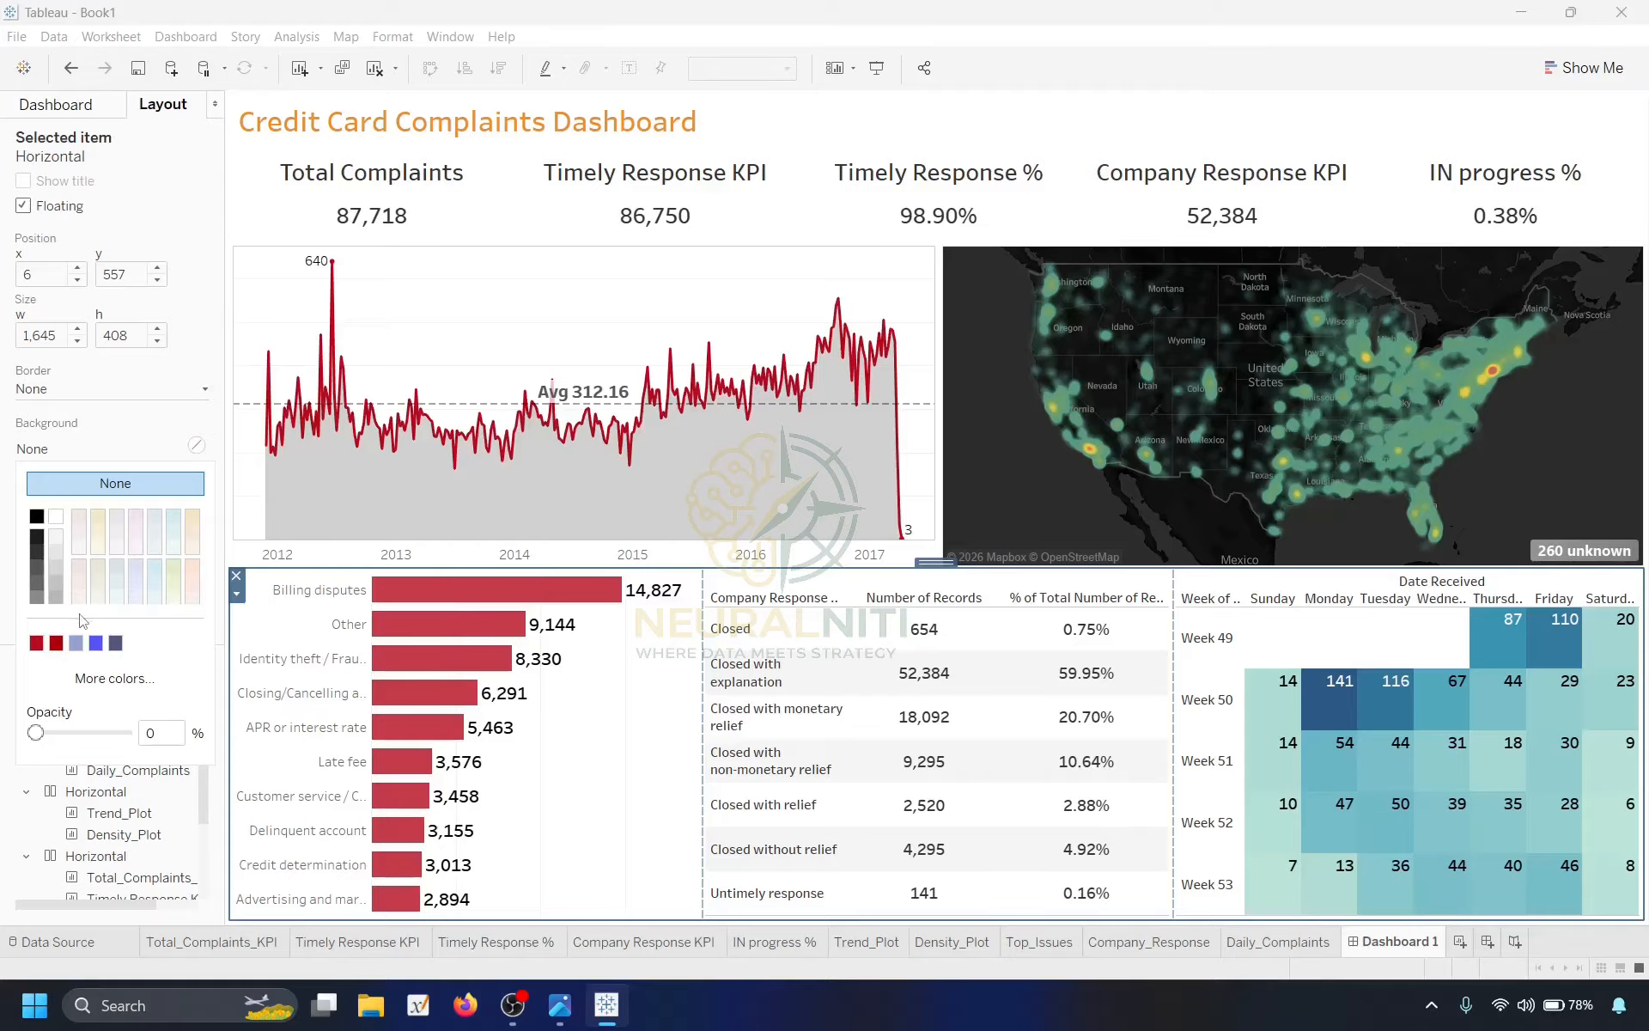
{"action": "left_click", "coordinate": [78, 603]}
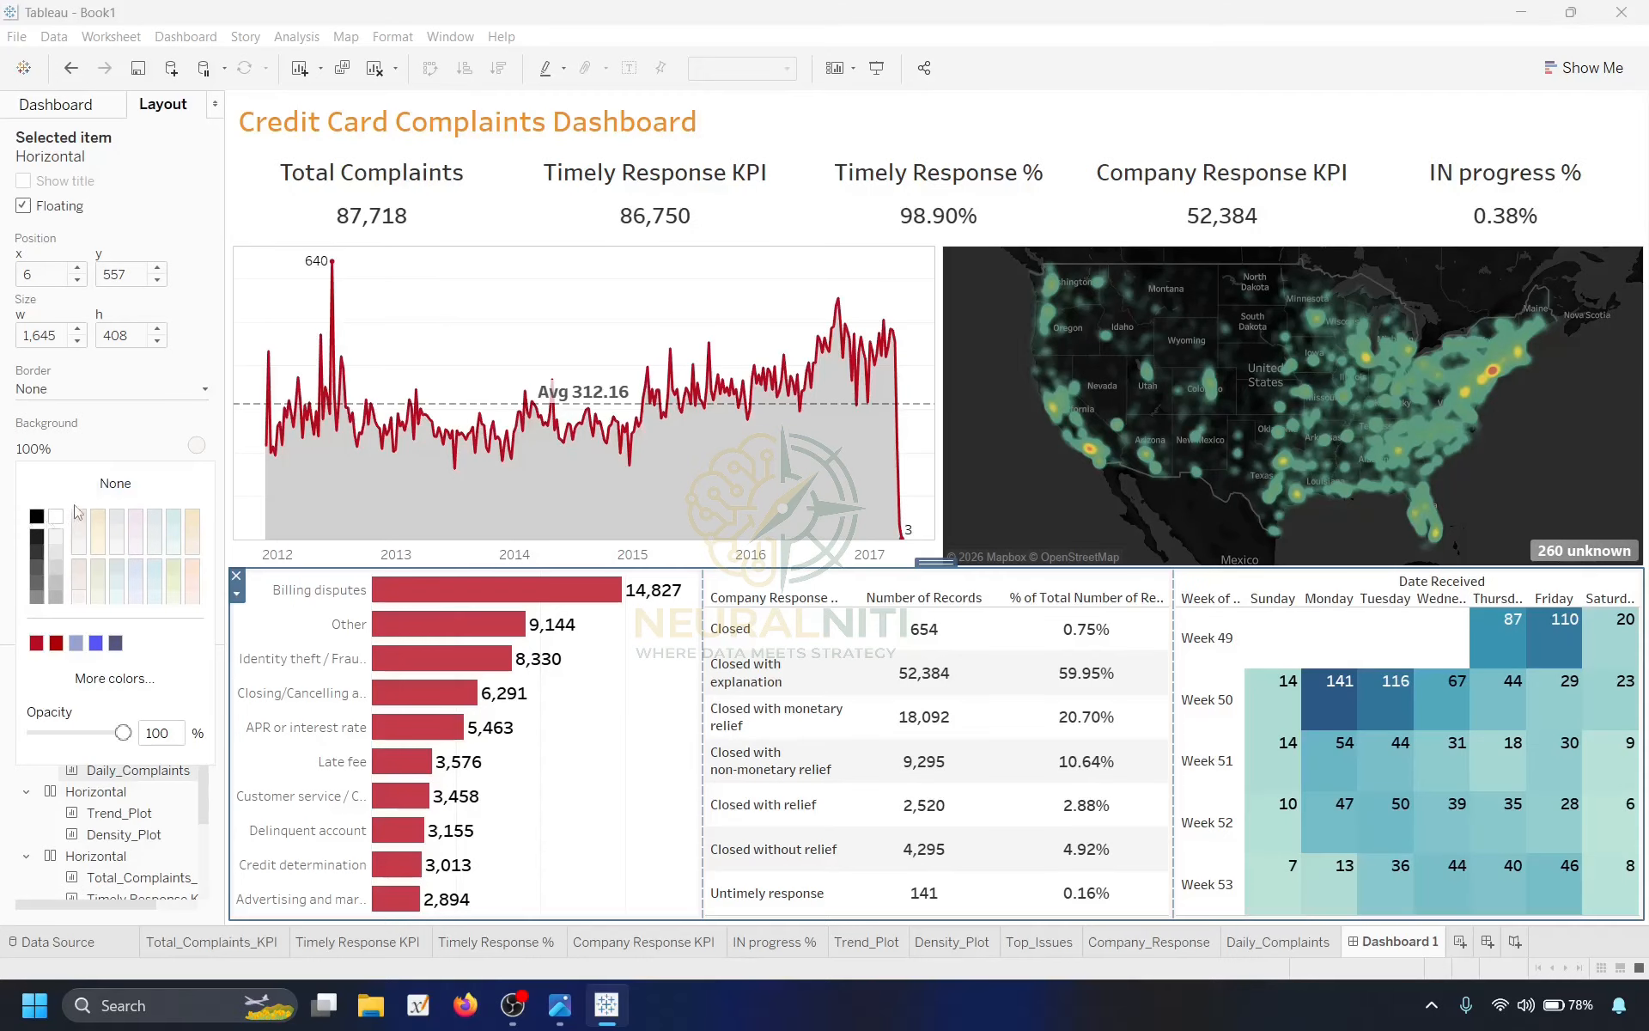
{"action": "left_click", "coordinate": [115, 482]}
{"action": "left_click", "coordinate": [154, 432]}
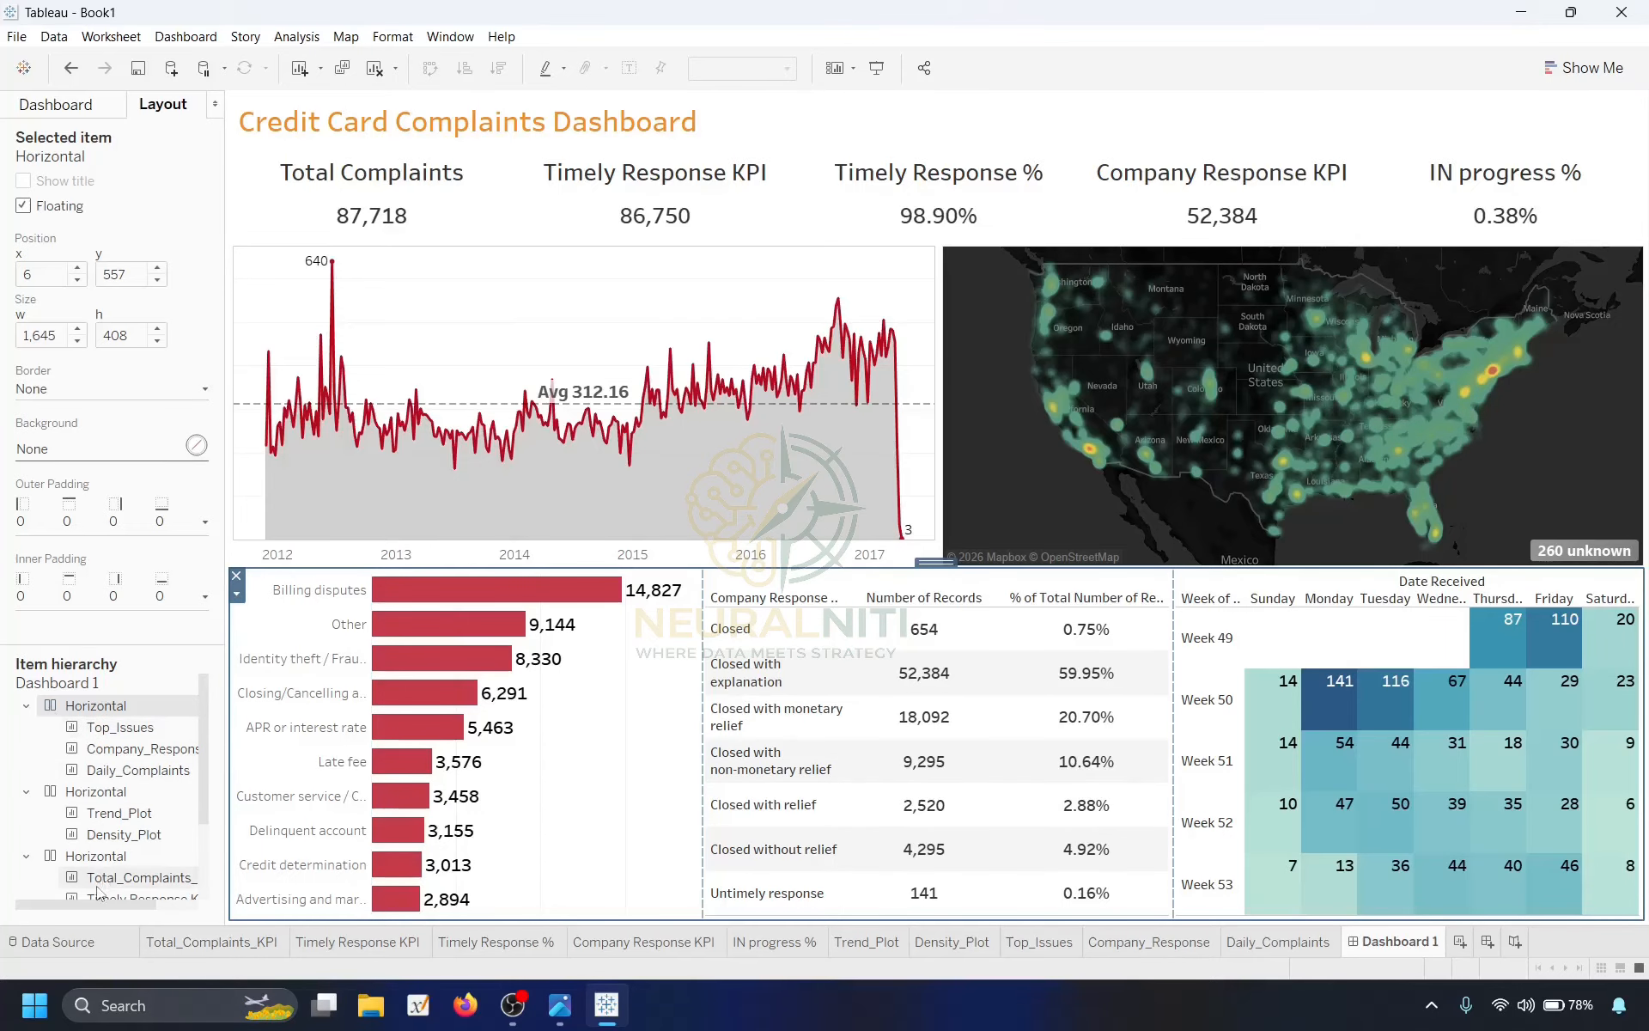
Give the horizontal container holding the KPI sheets a light gray background at 100% opacity.
{"action": "left_click", "coordinate": [95, 855]}
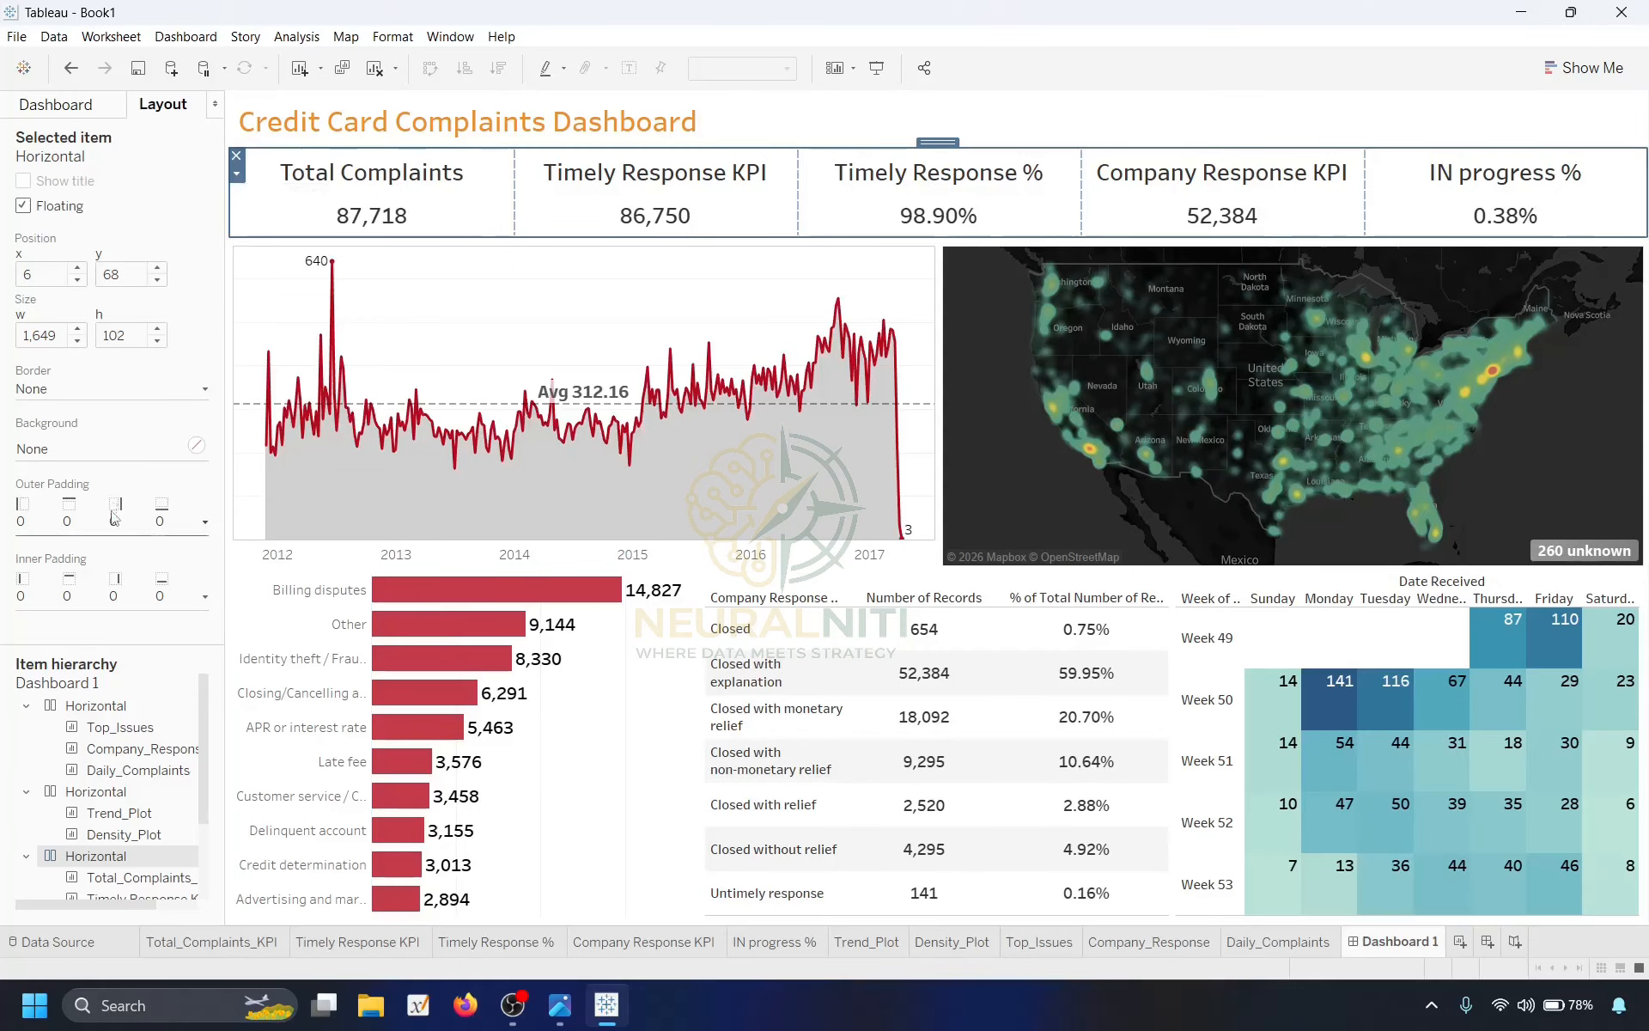
{"action": "left_click", "coordinate": [80, 448]}
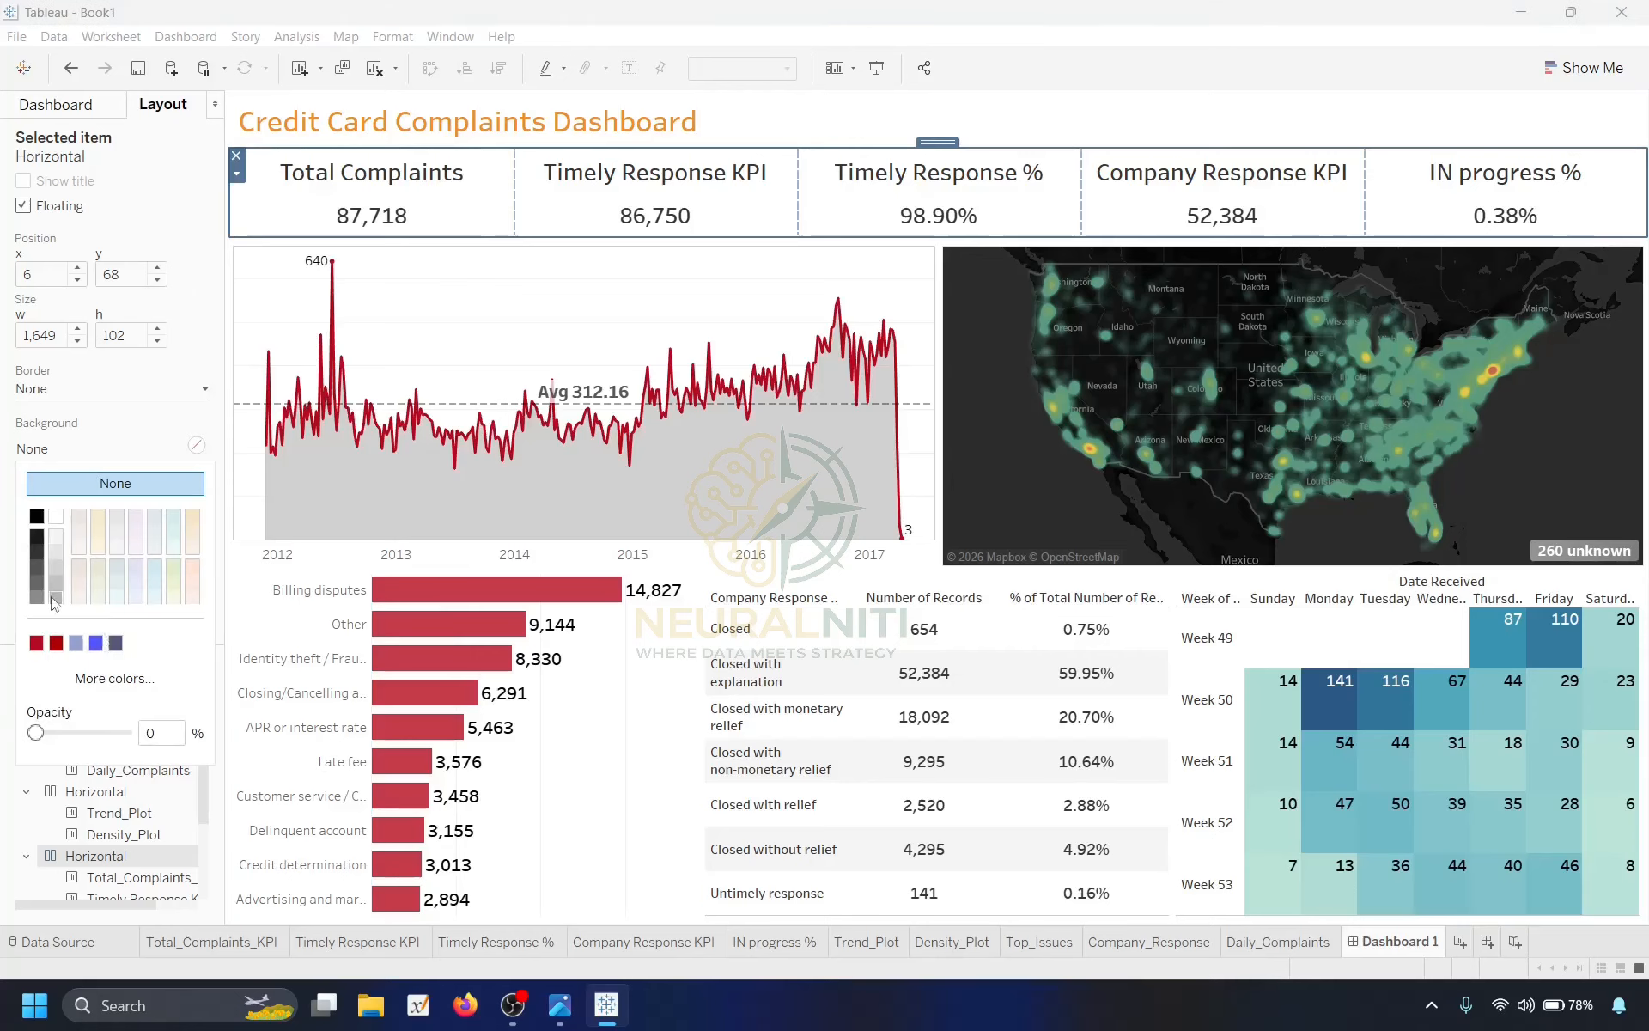
{"action": "left_click", "coordinate": [55, 598]}
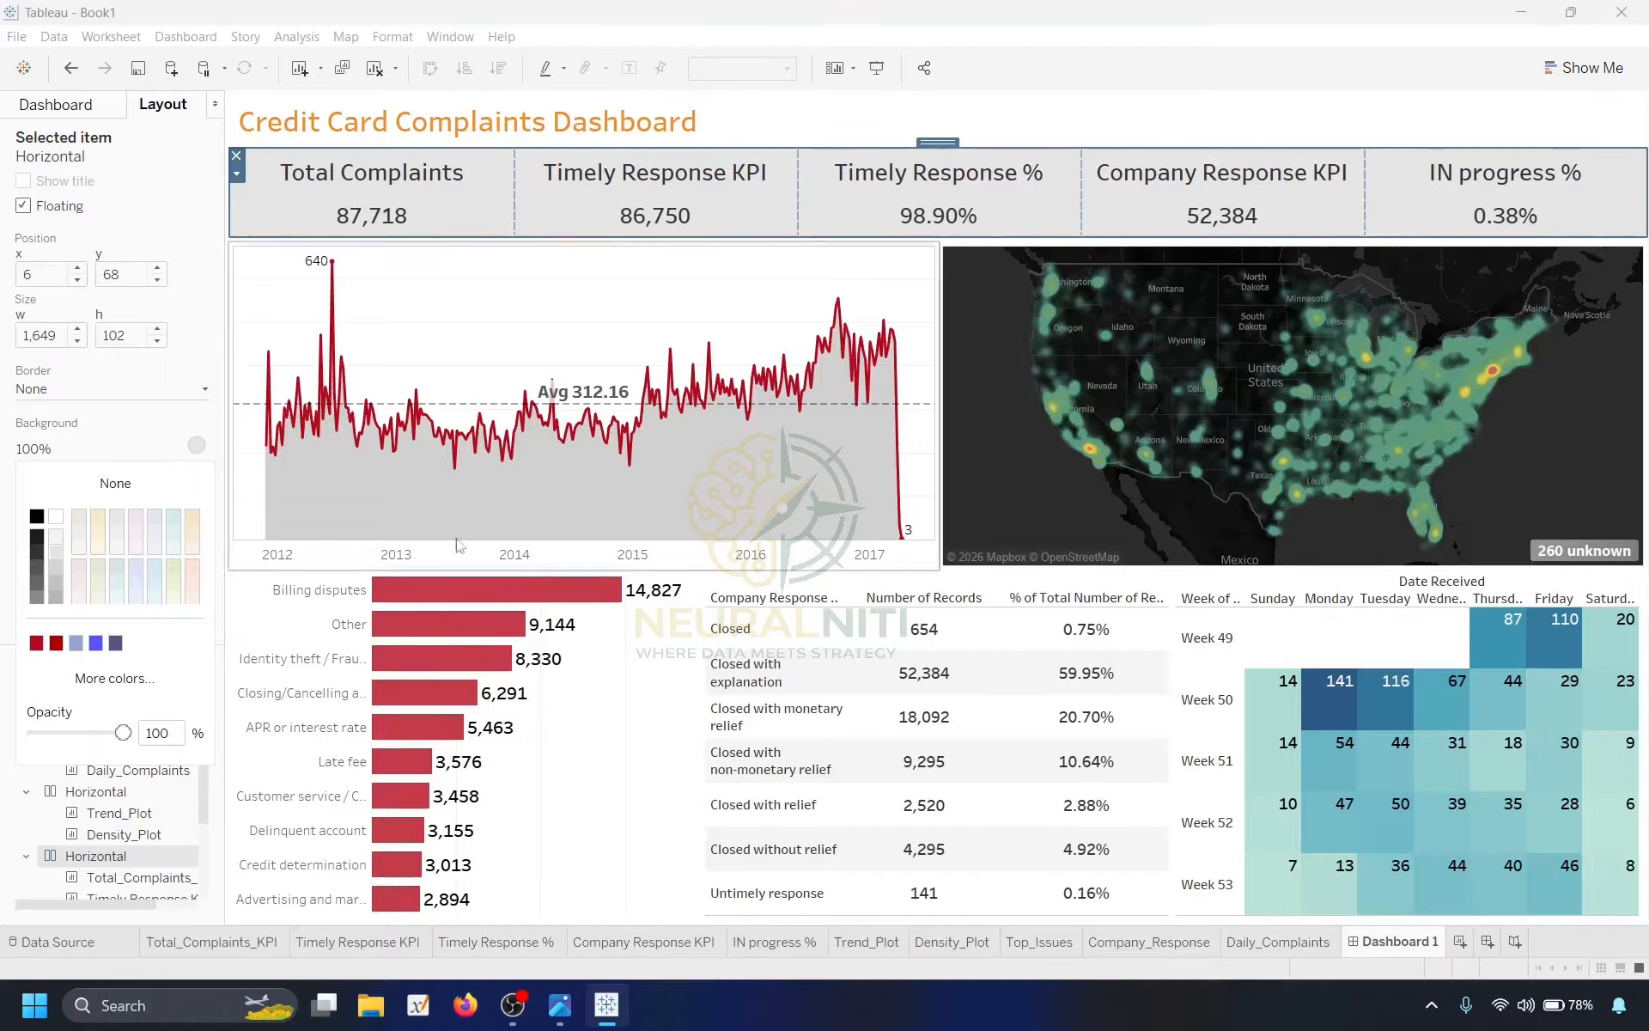
{"action": "left_click", "coordinate": [1063, 114]}
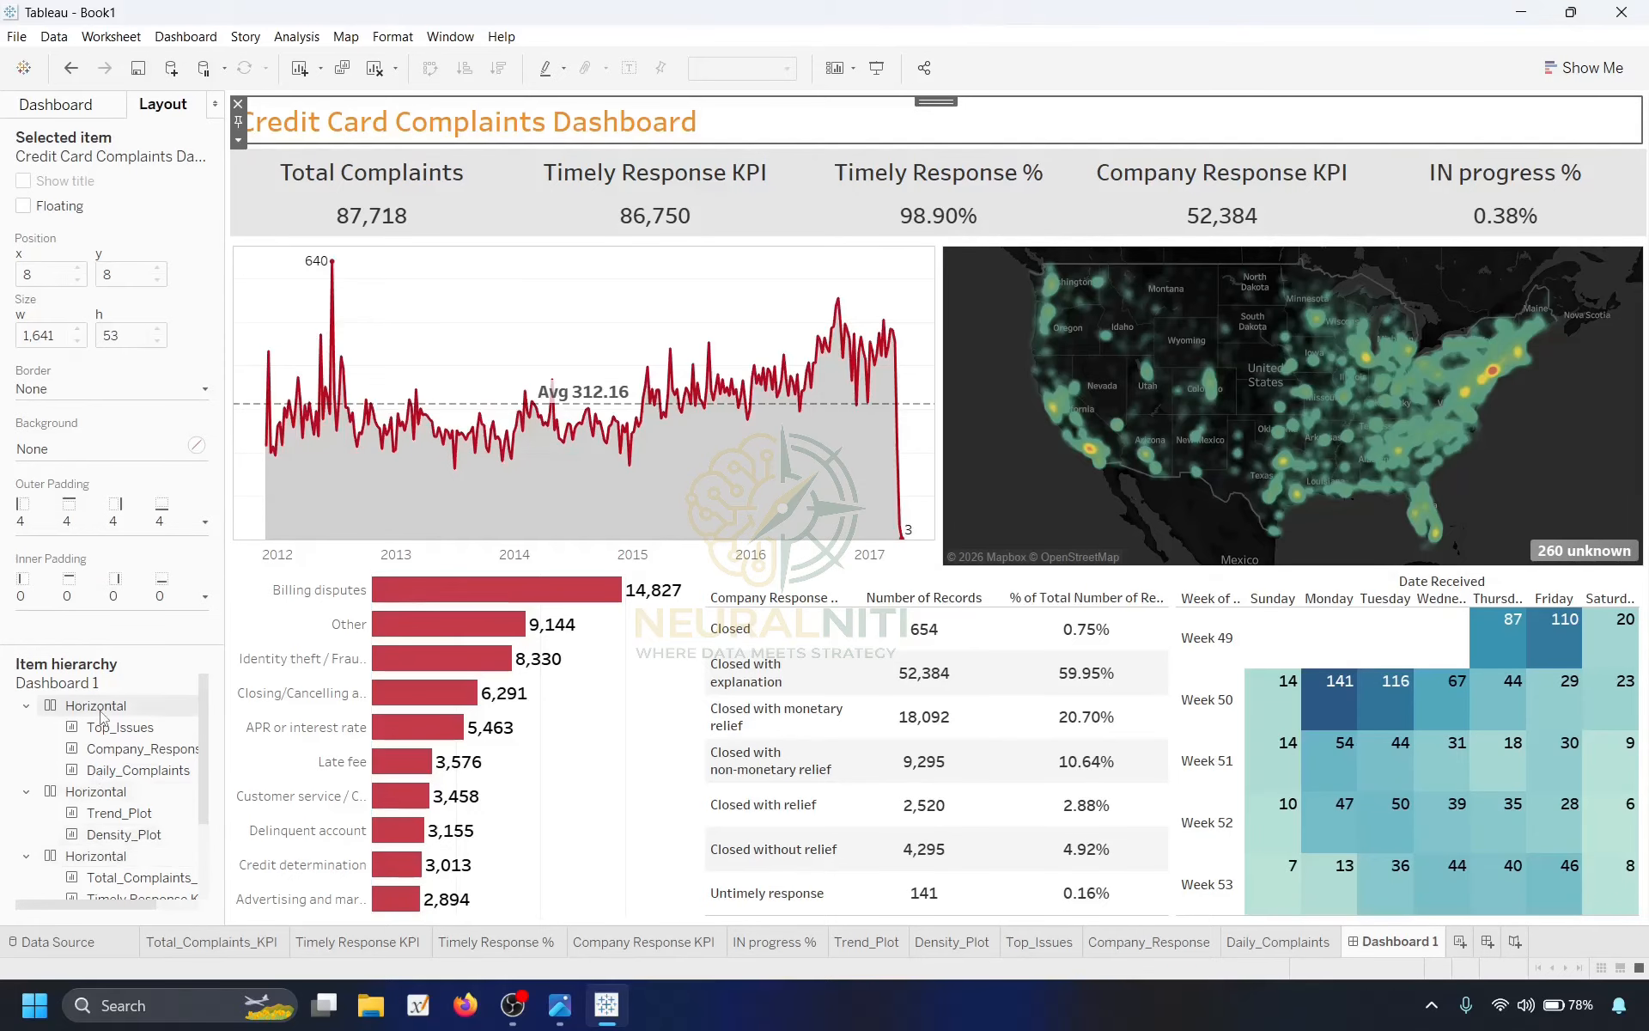
Give the horizontal container holding Trend_Plot and Density_Plot a gray background at 100% opacity.
{"action": "left_click", "coordinate": [109, 797]}
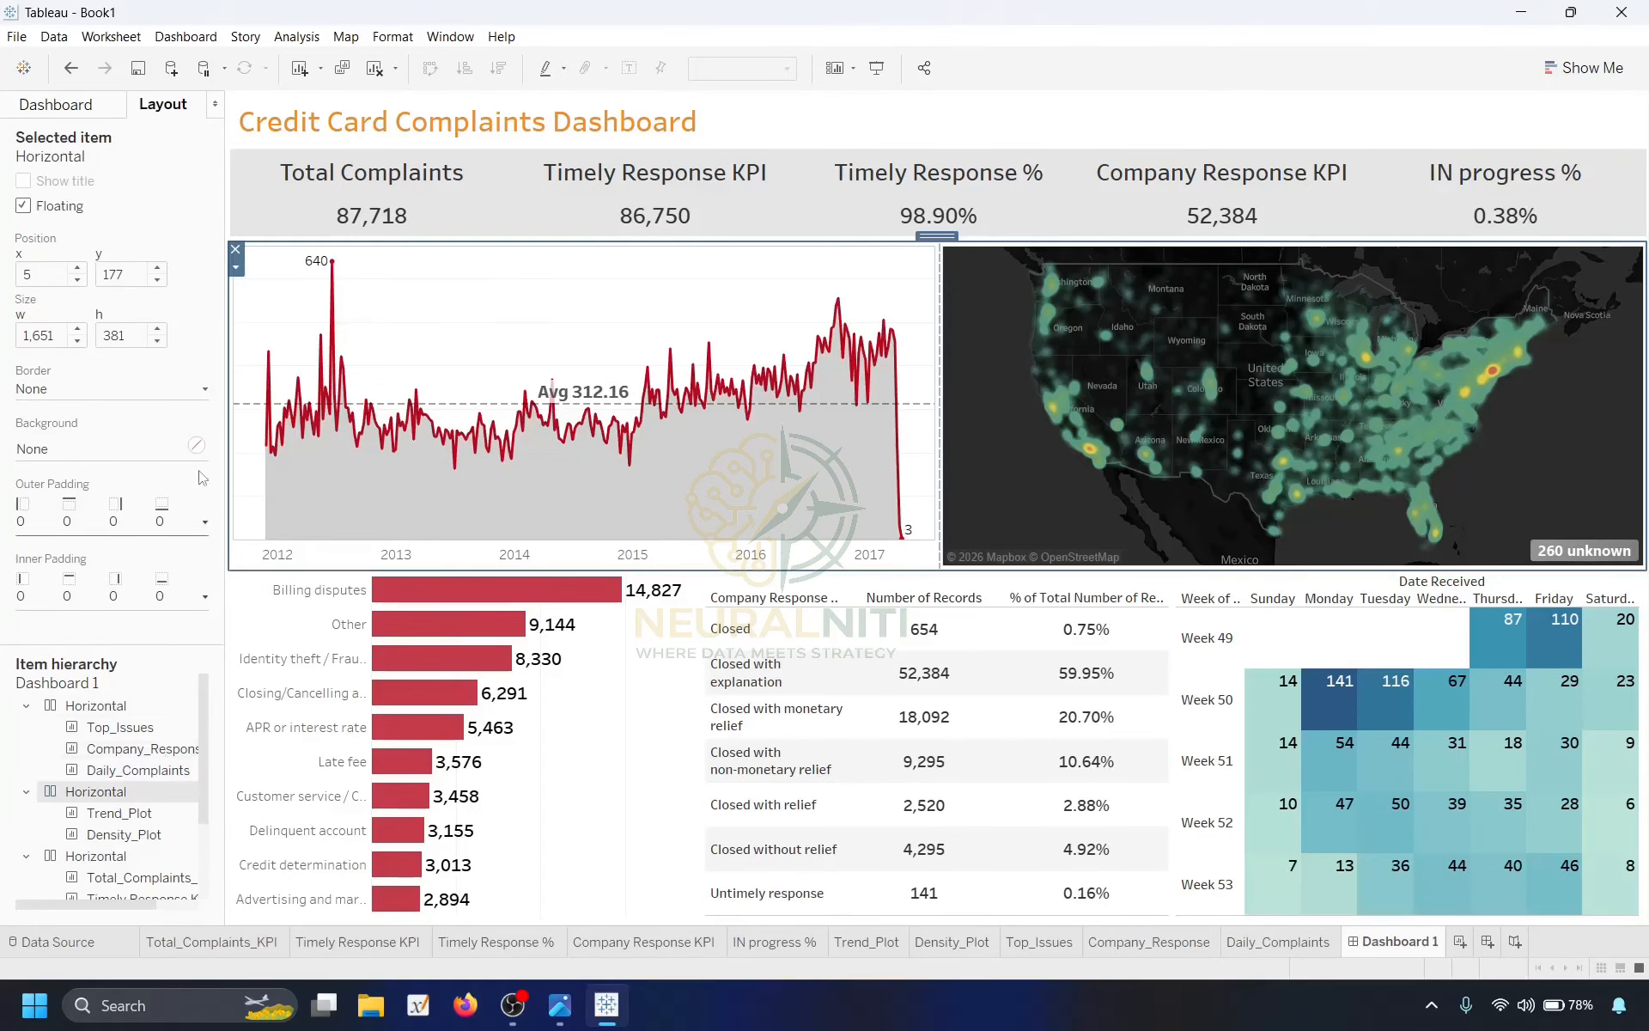
{"action": "left_click", "coordinate": [73, 450]}
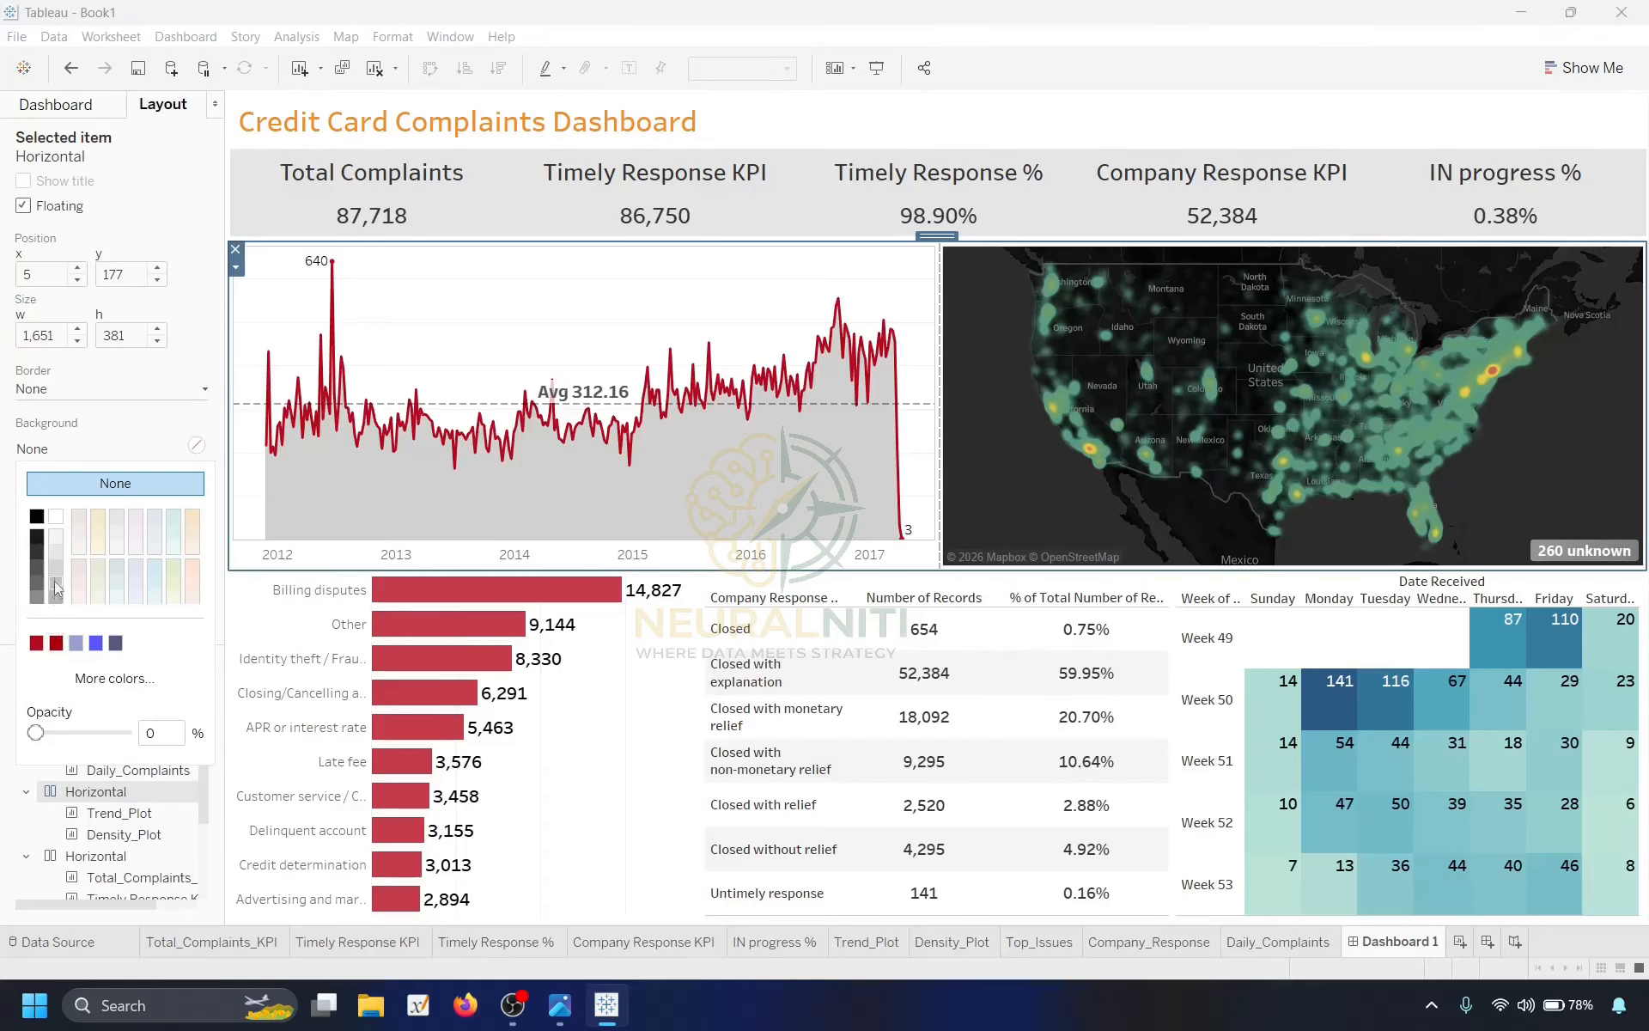
{"action": "left_click", "coordinate": [54, 570]}
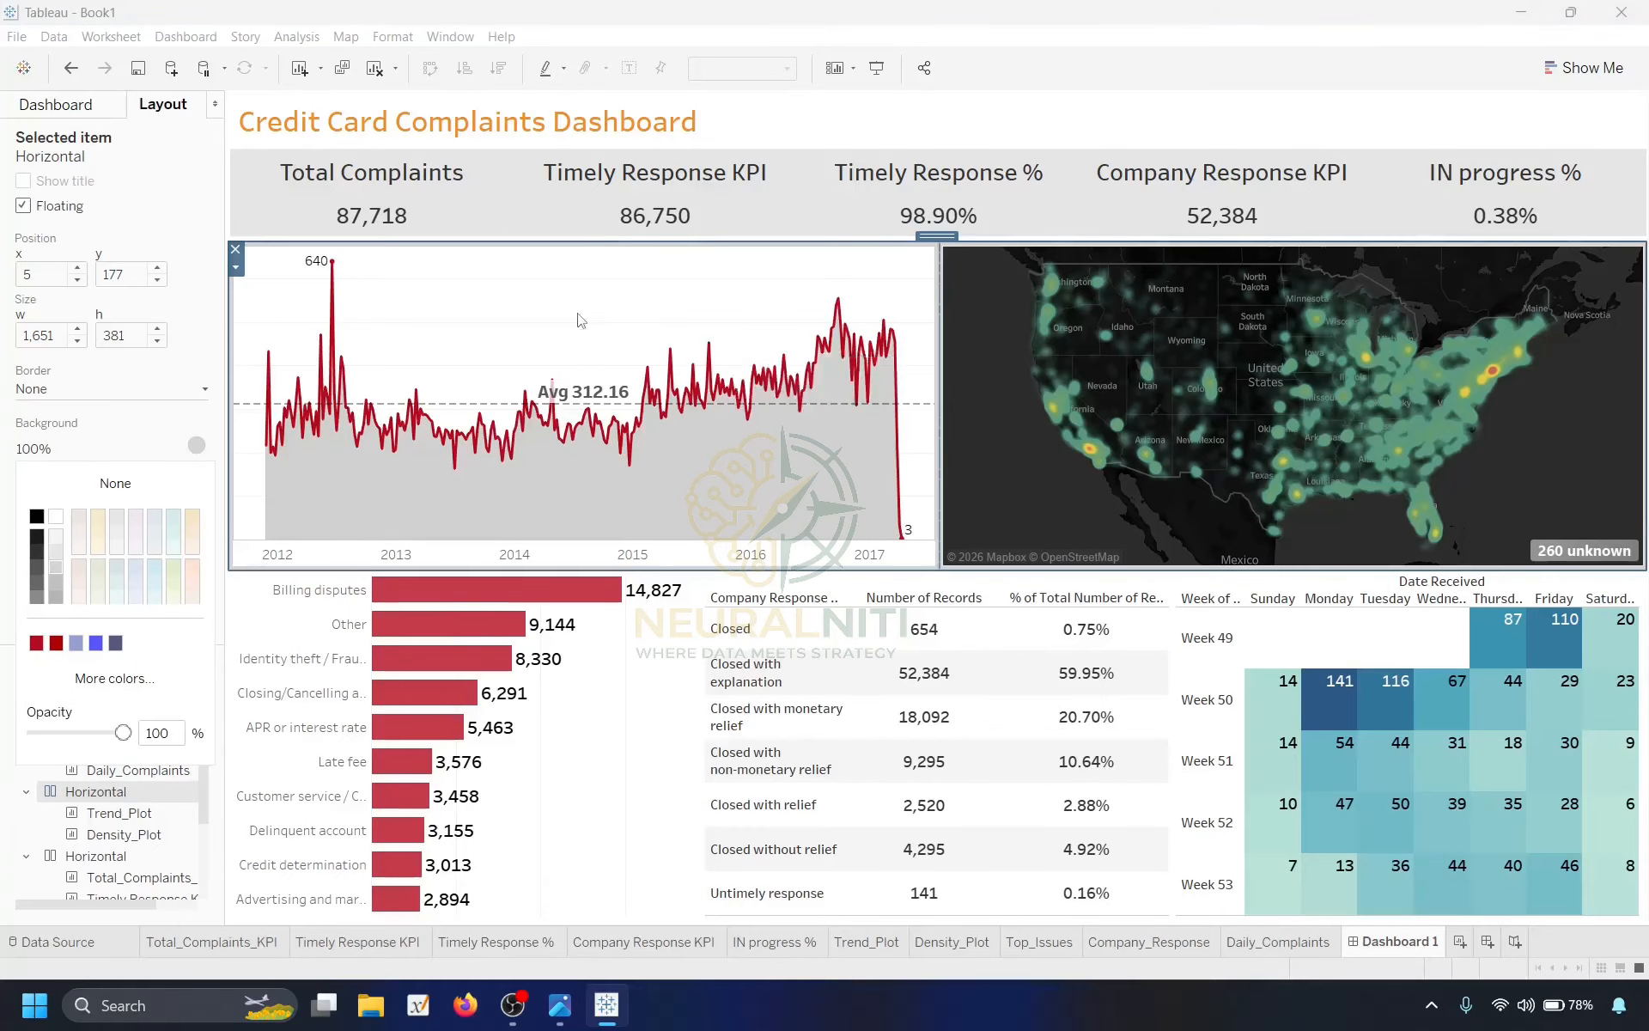
Set the worksheet shading of the Trend_Plot sheet to None and close the formatting options.
{"action": "right_click", "coordinate": [414, 300]}
{"action": "left_click", "coordinate": [465, 398]}
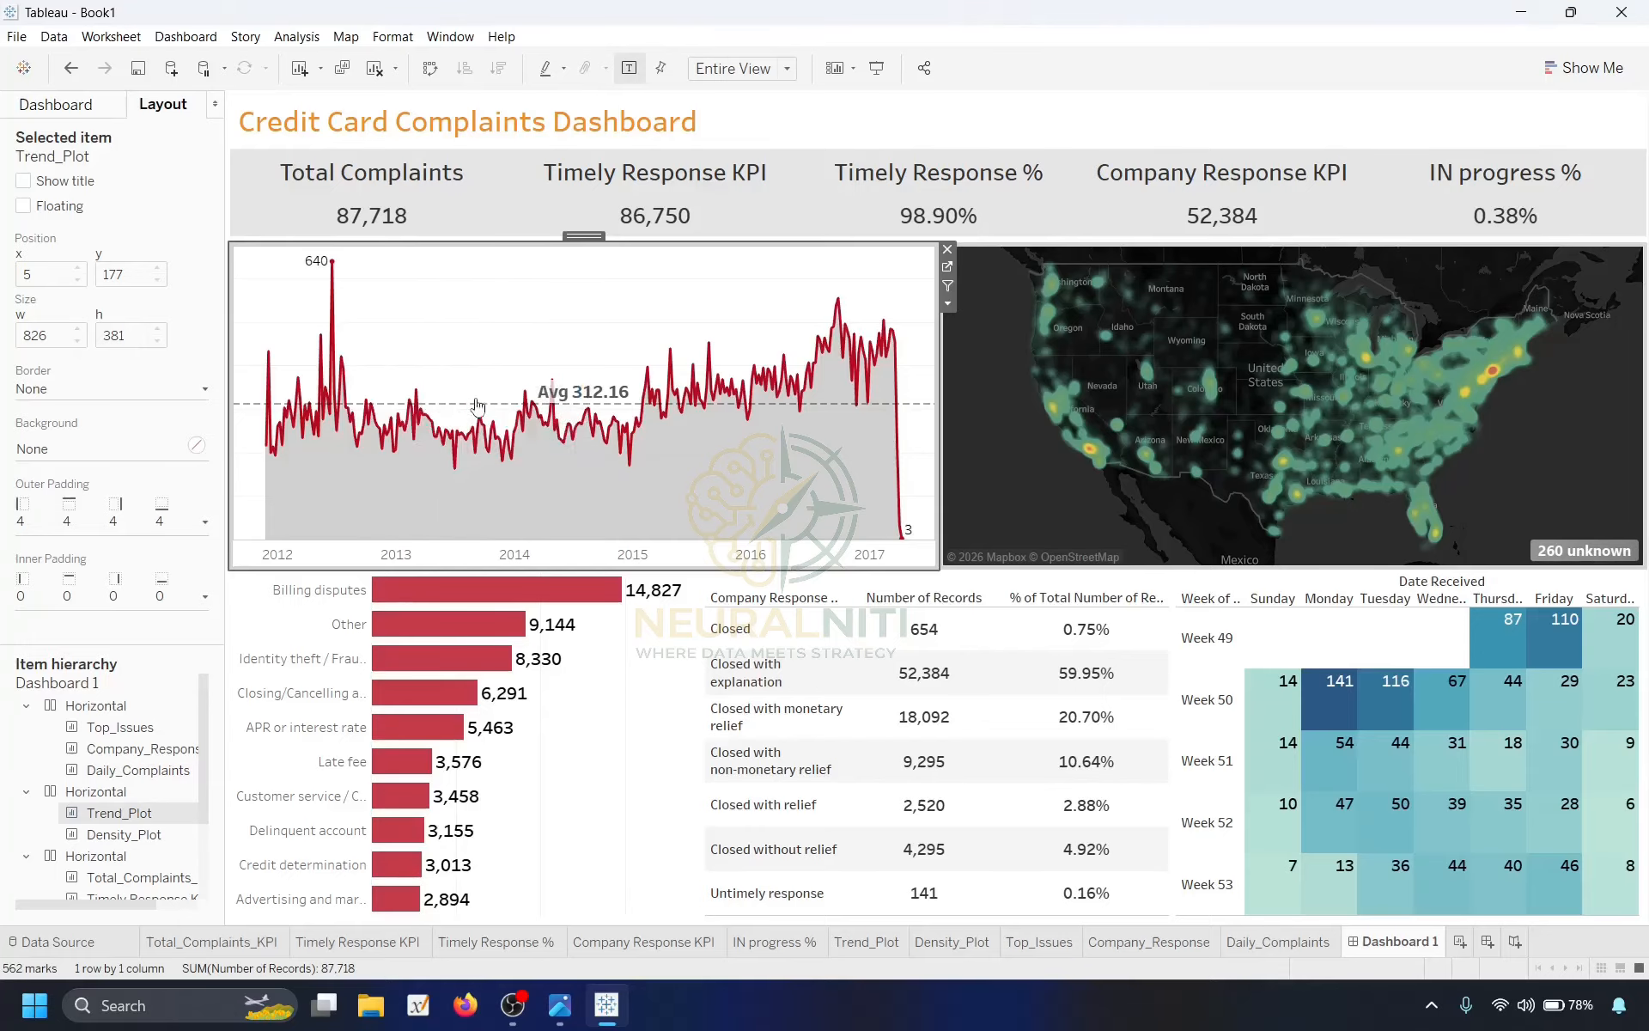
{"action": "left_click", "coordinate": [148, 233]}
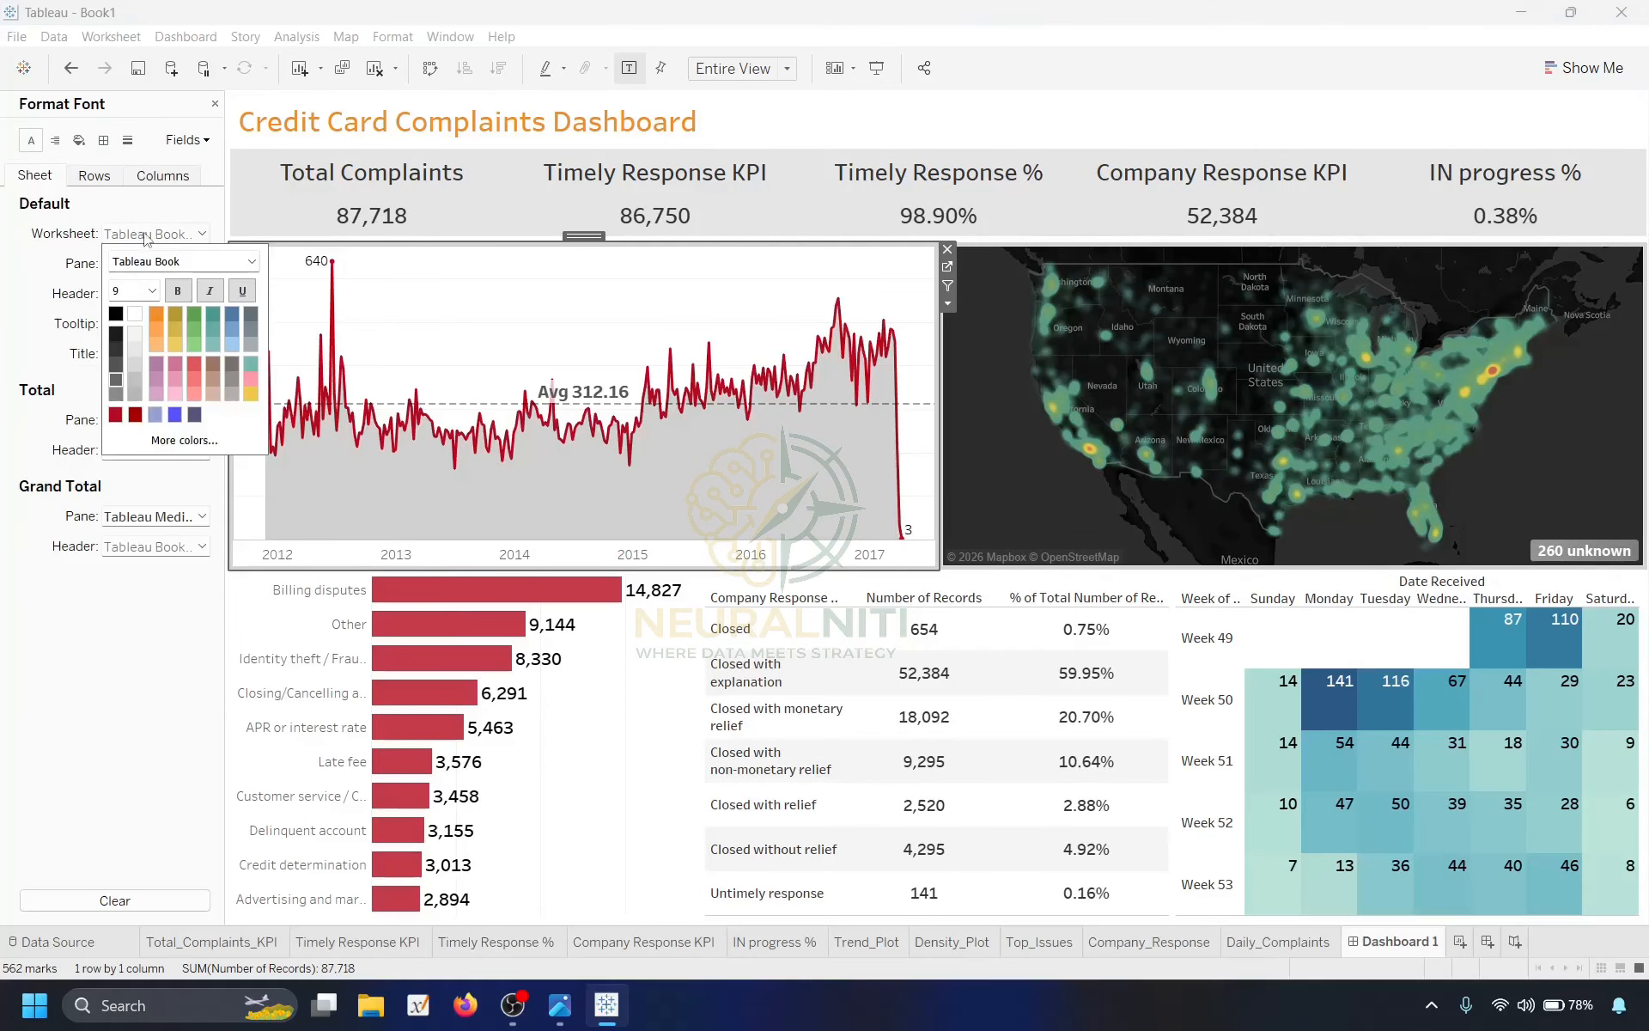
{"action": "left_click", "coordinate": [72, 196]}
{"action": "left_click", "coordinate": [79, 142]}
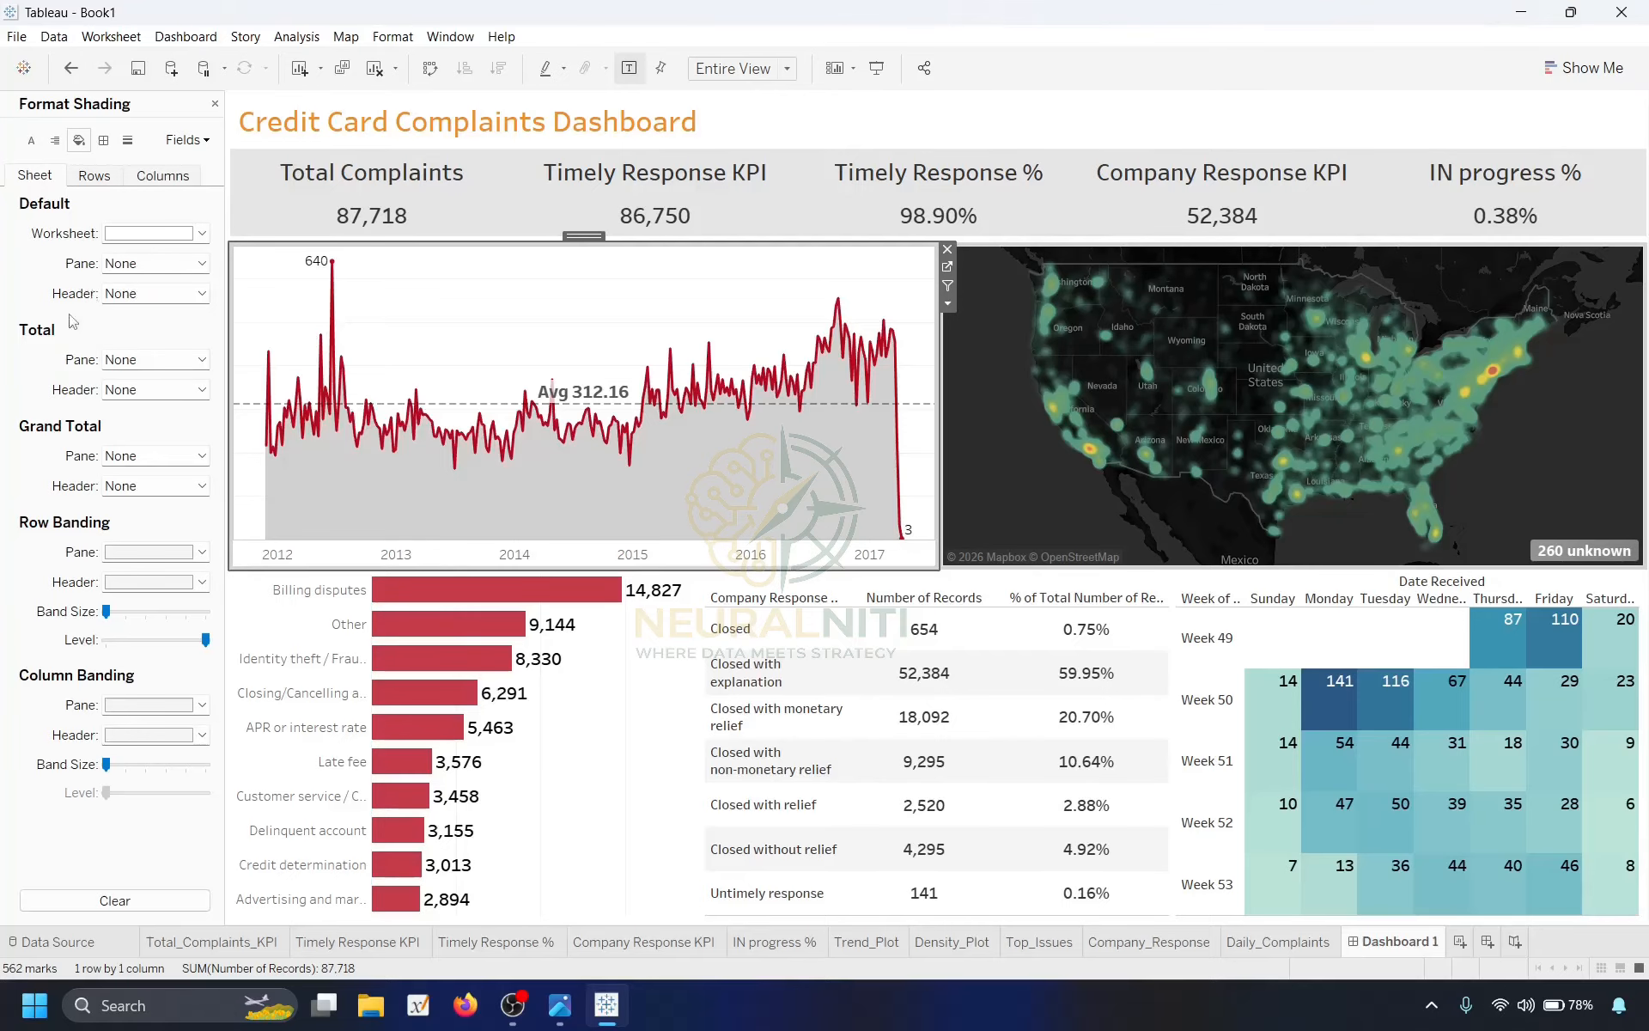
{"action": "left_click", "coordinate": [148, 233]}
{"action": "left_click", "coordinate": [193, 260]}
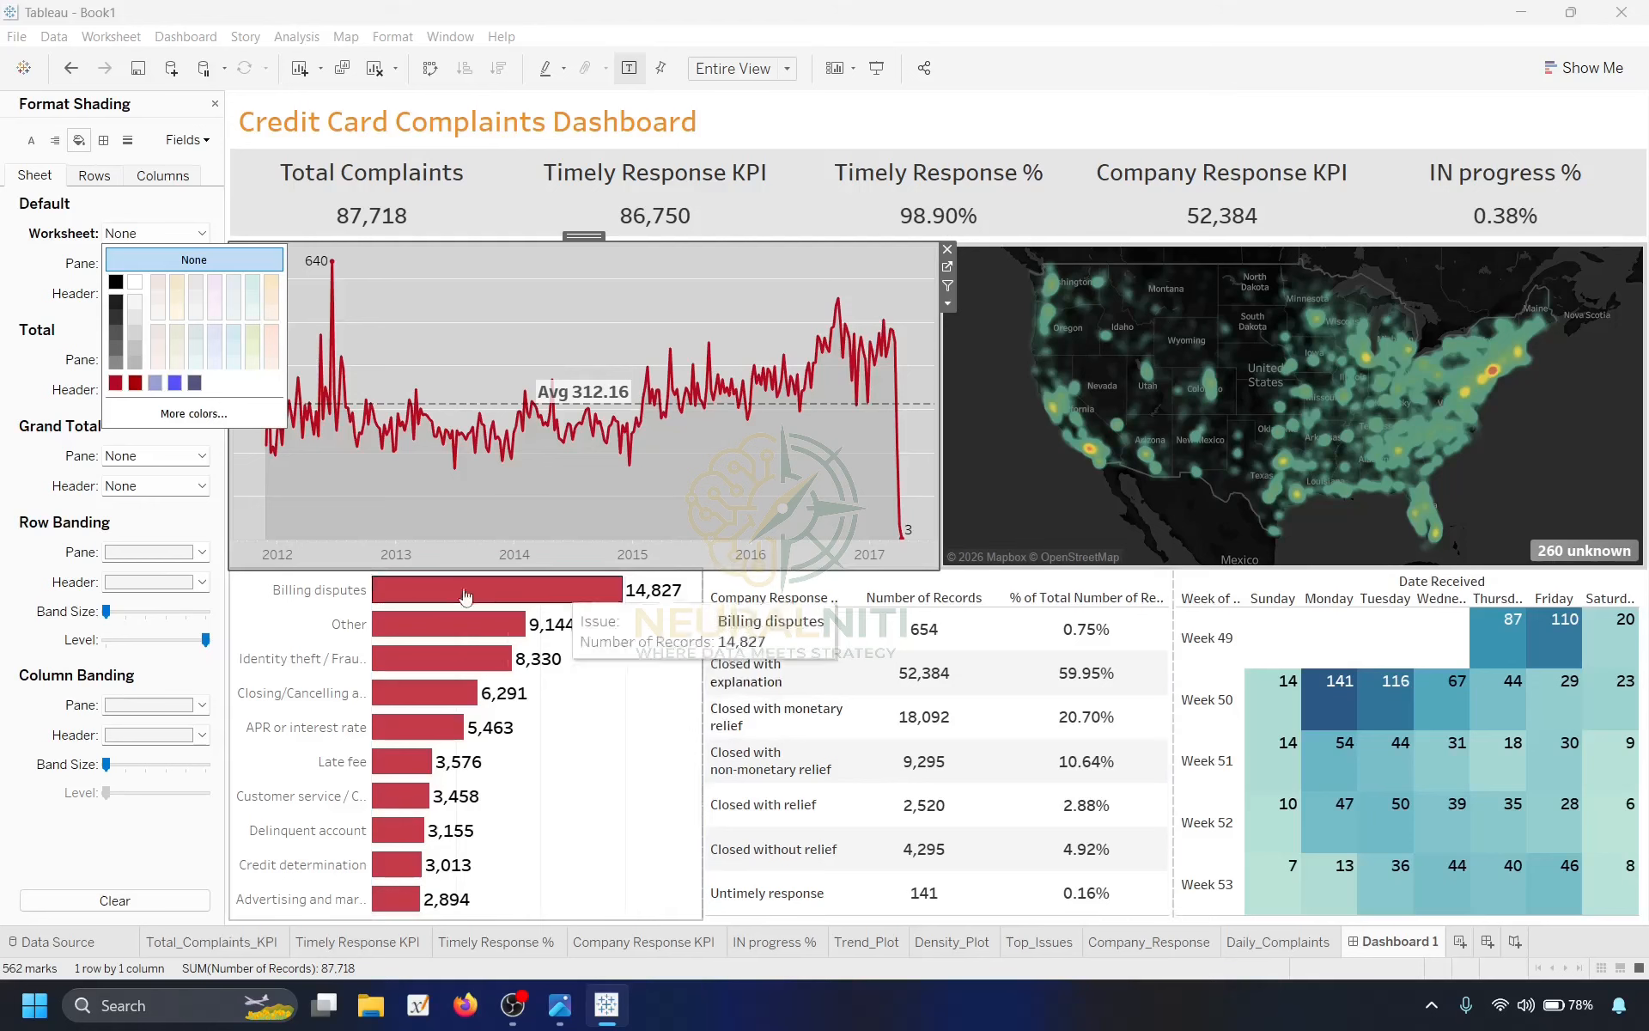
{"action": "left_click", "coordinate": [662, 700]}
{"action": "left_click", "coordinate": [662, 700]}
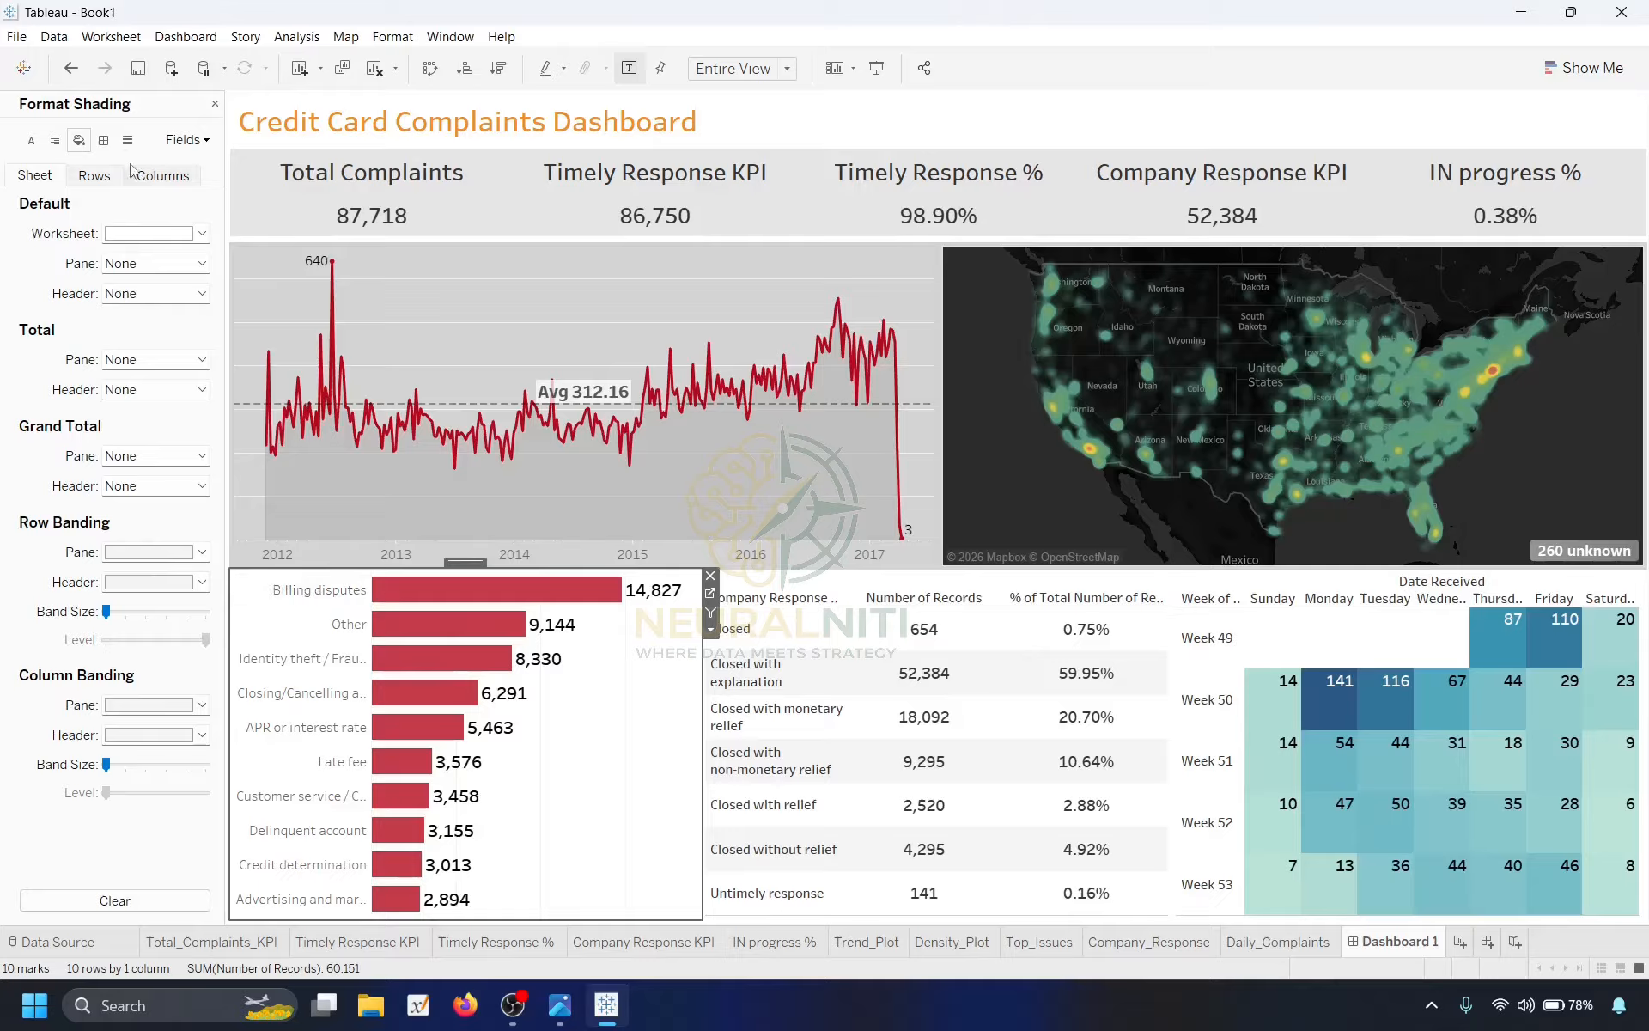
{"action": "left_click", "coordinate": [215, 103]}
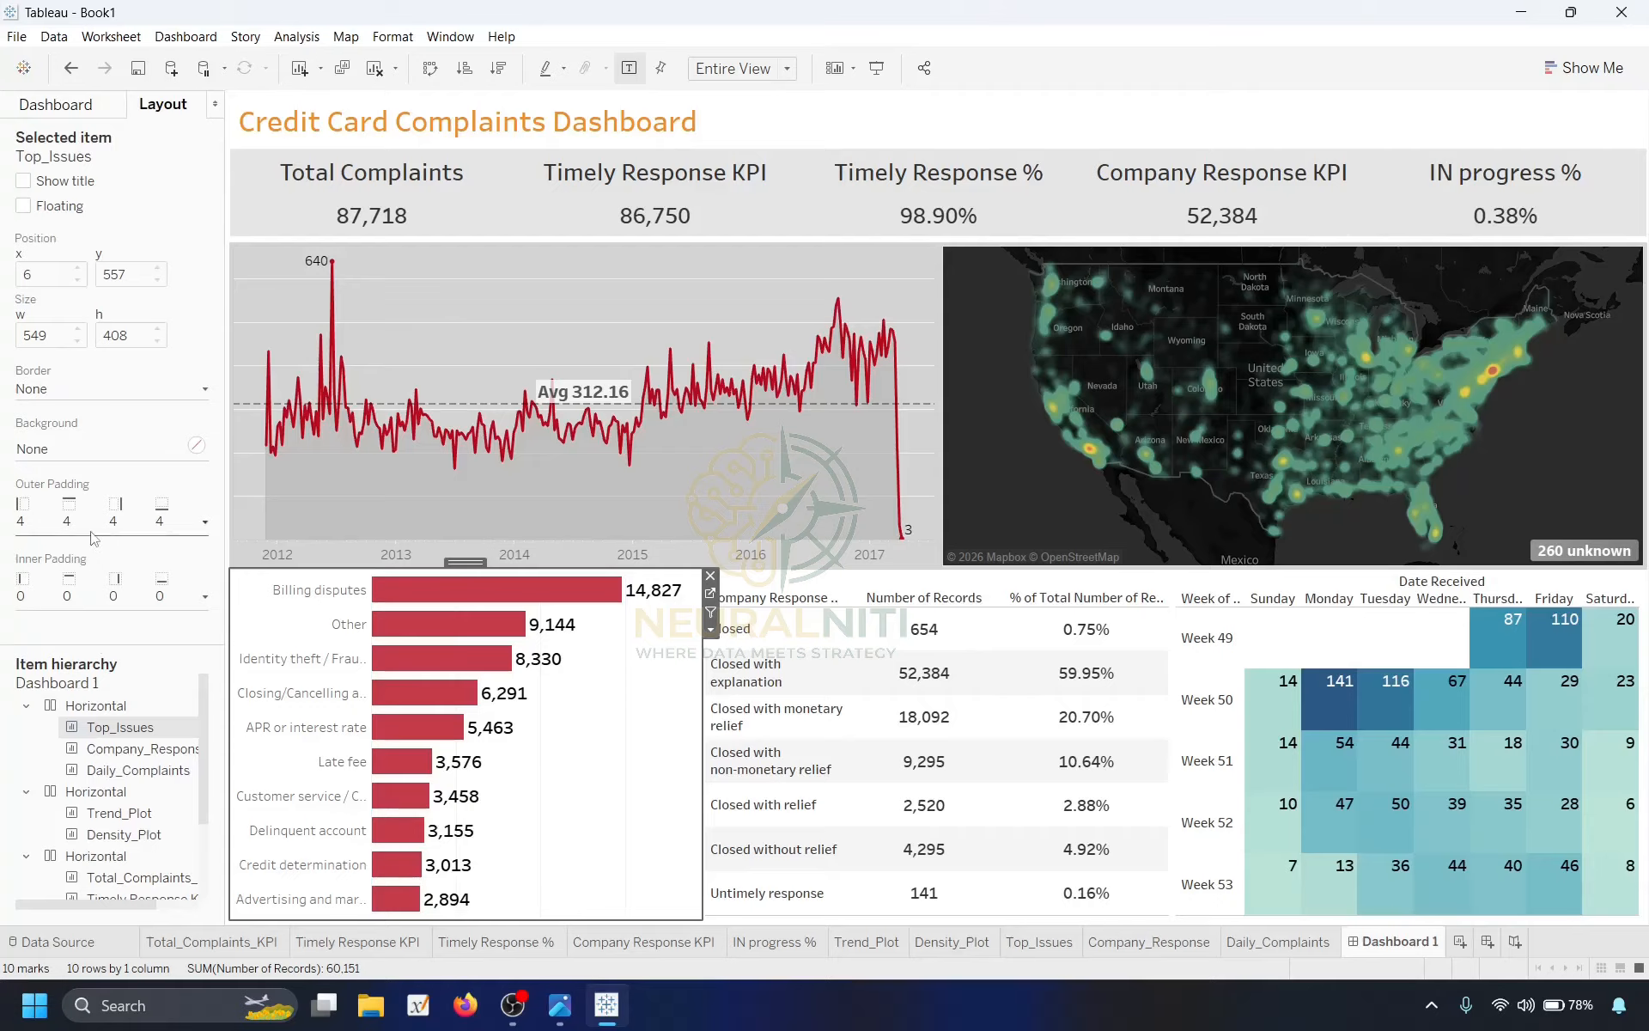
Give the horizontal container holding Top_Issues, Company_Response and Daily_Complaints a gray background at 100% opacity.
{"action": "left_click", "coordinate": [87, 706]}
{"action": "left_click", "coordinate": [111, 448]}
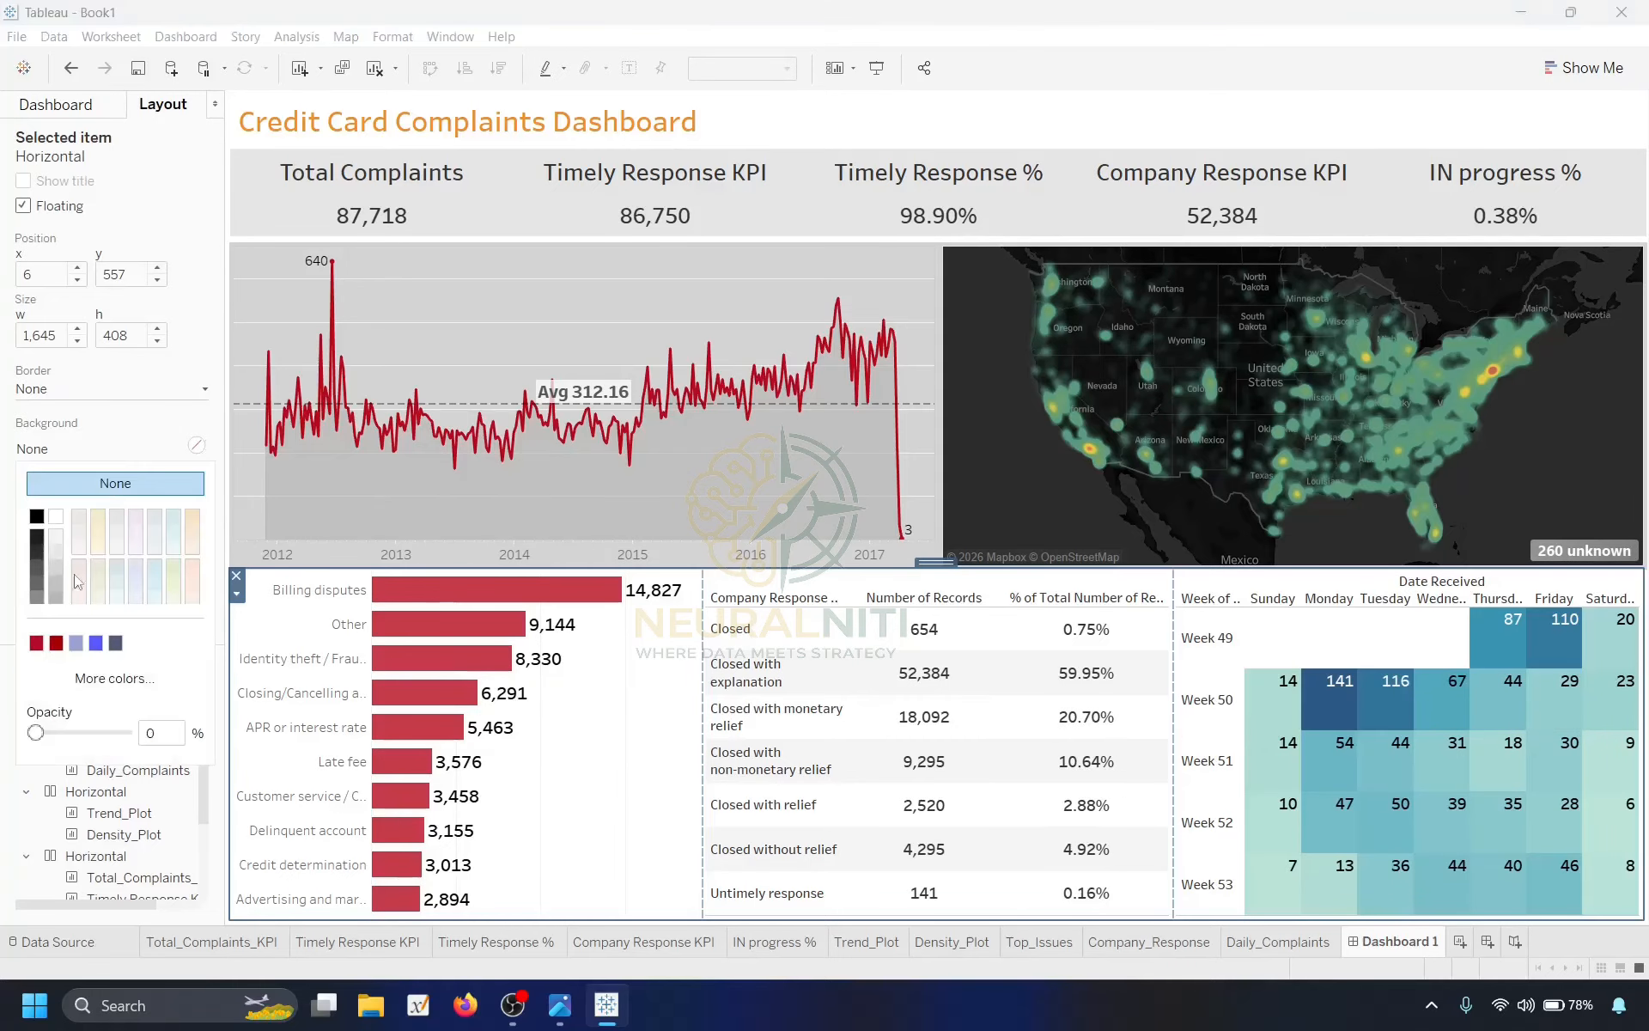
{"action": "left_click", "coordinate": [54, 567]}
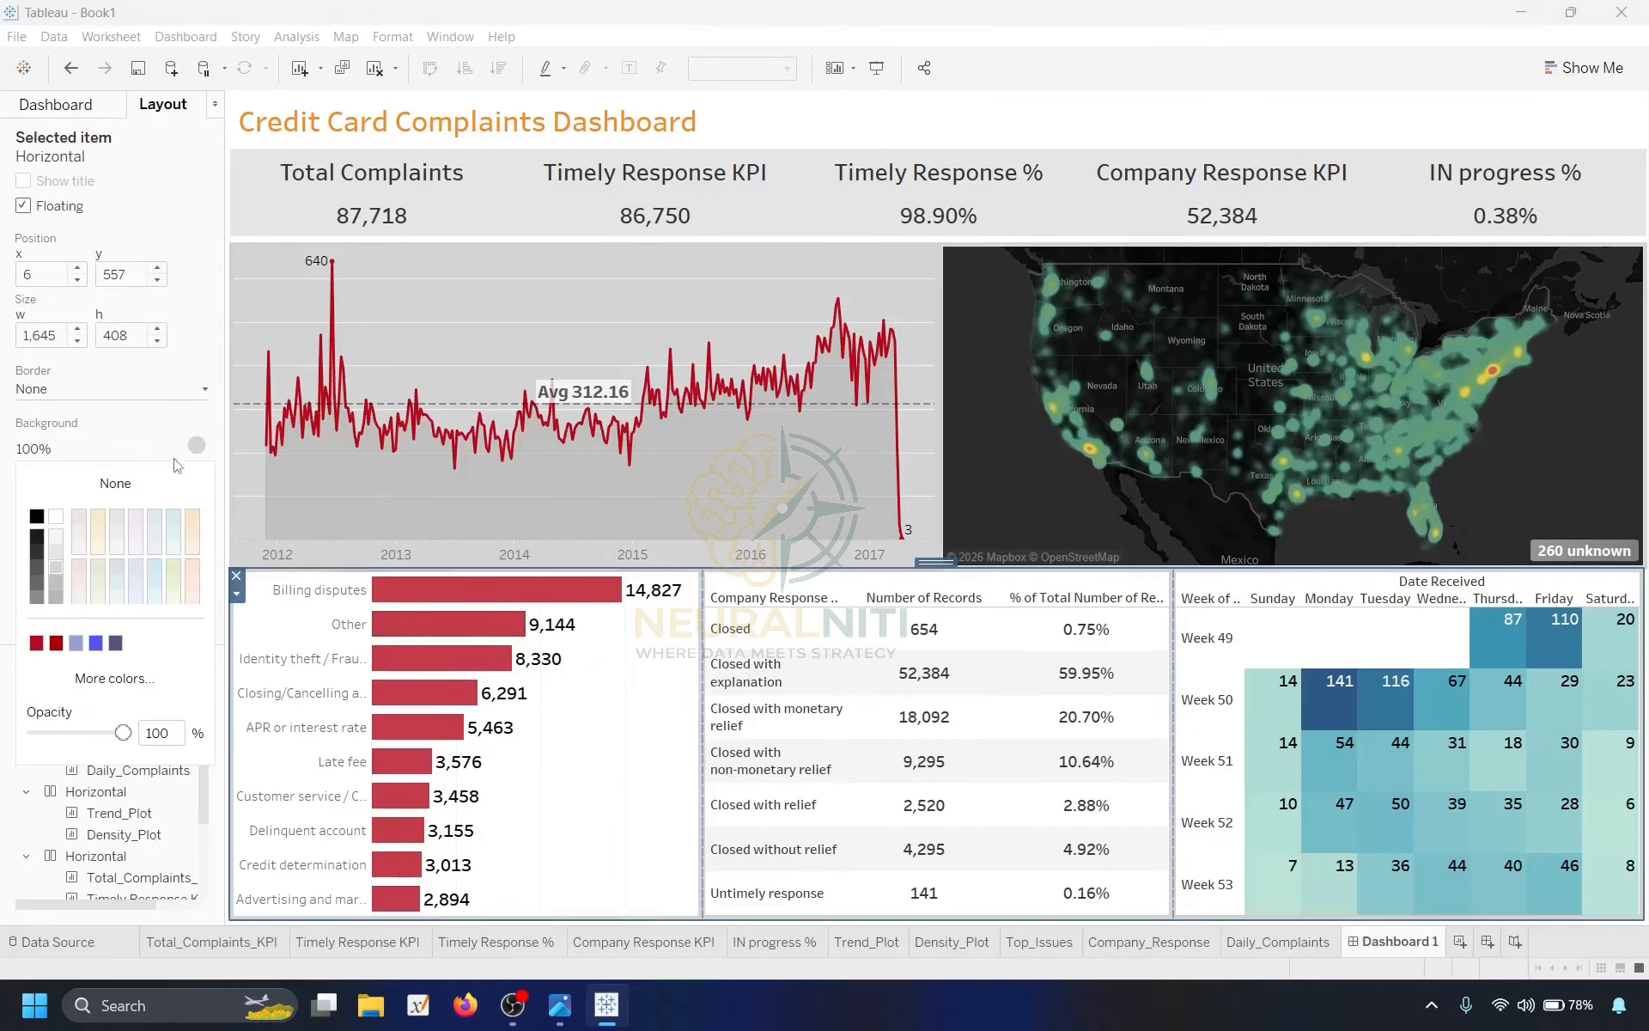
Set the worksheet shading of the Top_Issues bar chart to None.
{"action": "right_click", "coordinate": [628, 700]}
{"action": "left_click", "coordinate": [683, 804]}
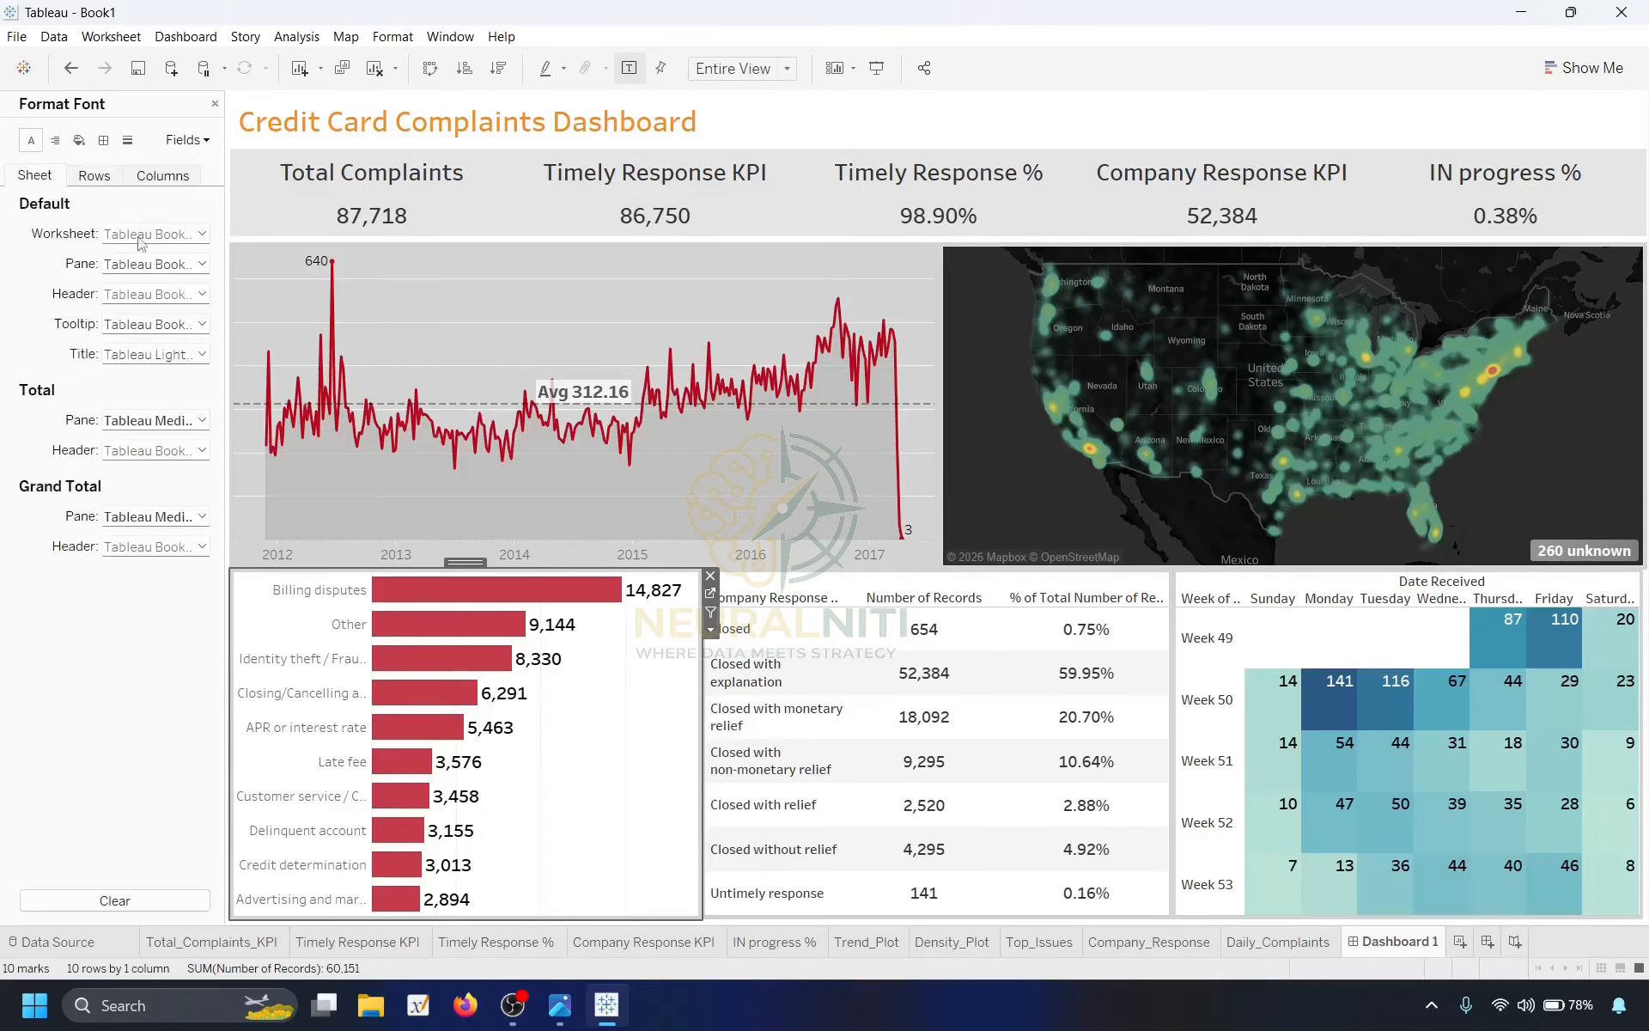
{"action": "left_click", "coordinate": [79, 140]}
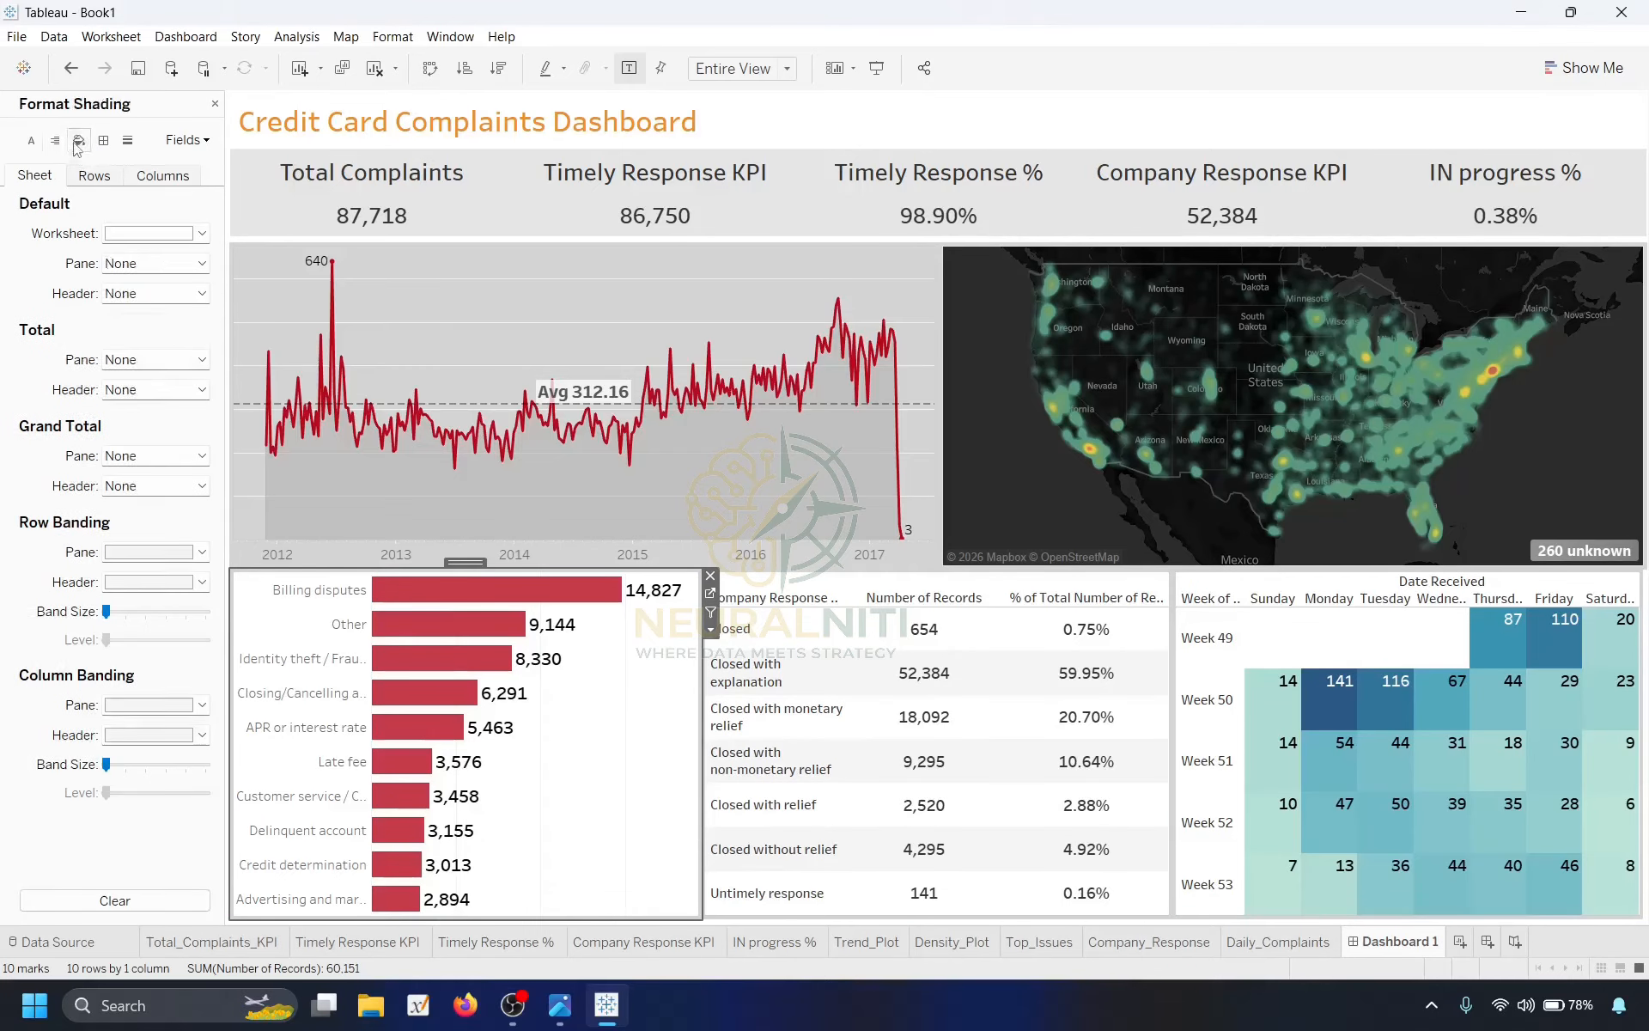
{"action": "left_click", "coordinate": [126, 234]}
{"action": "left_click", "coordinate": [194, 260]}
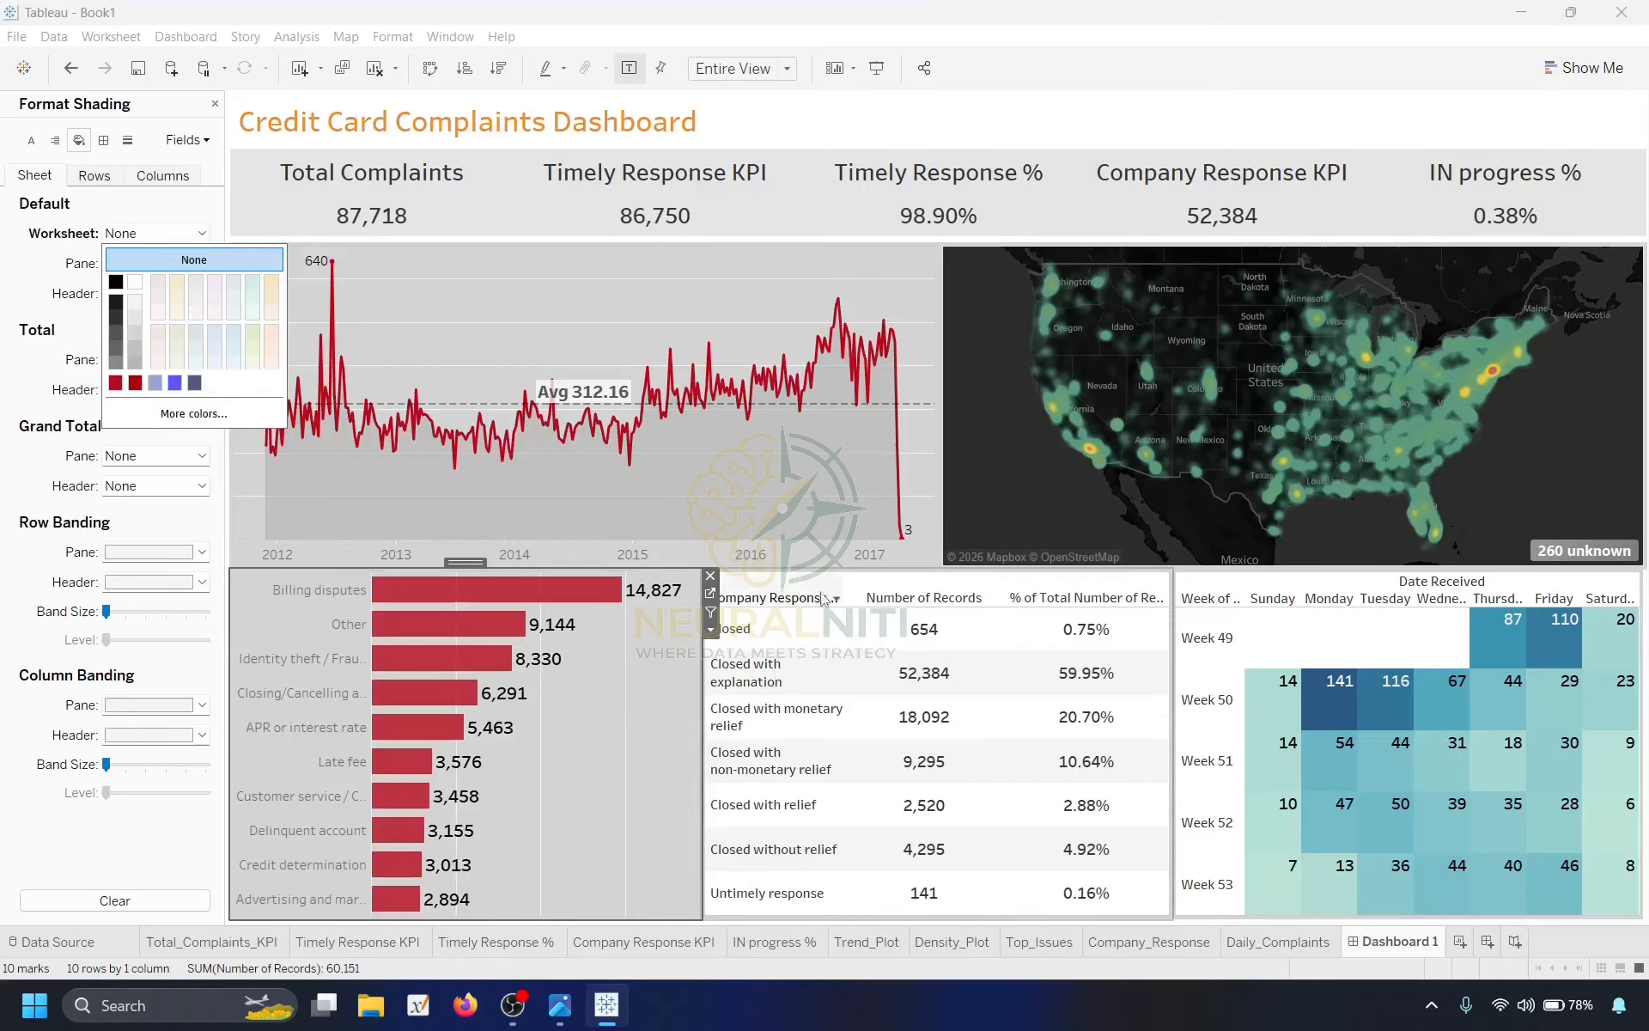
Set the worksheet shading of the Company_Response table to None.
{"action": "left_click", "coordinate": [831, 637]}
{"action": "right_click", "coordinate": [832, 637]}
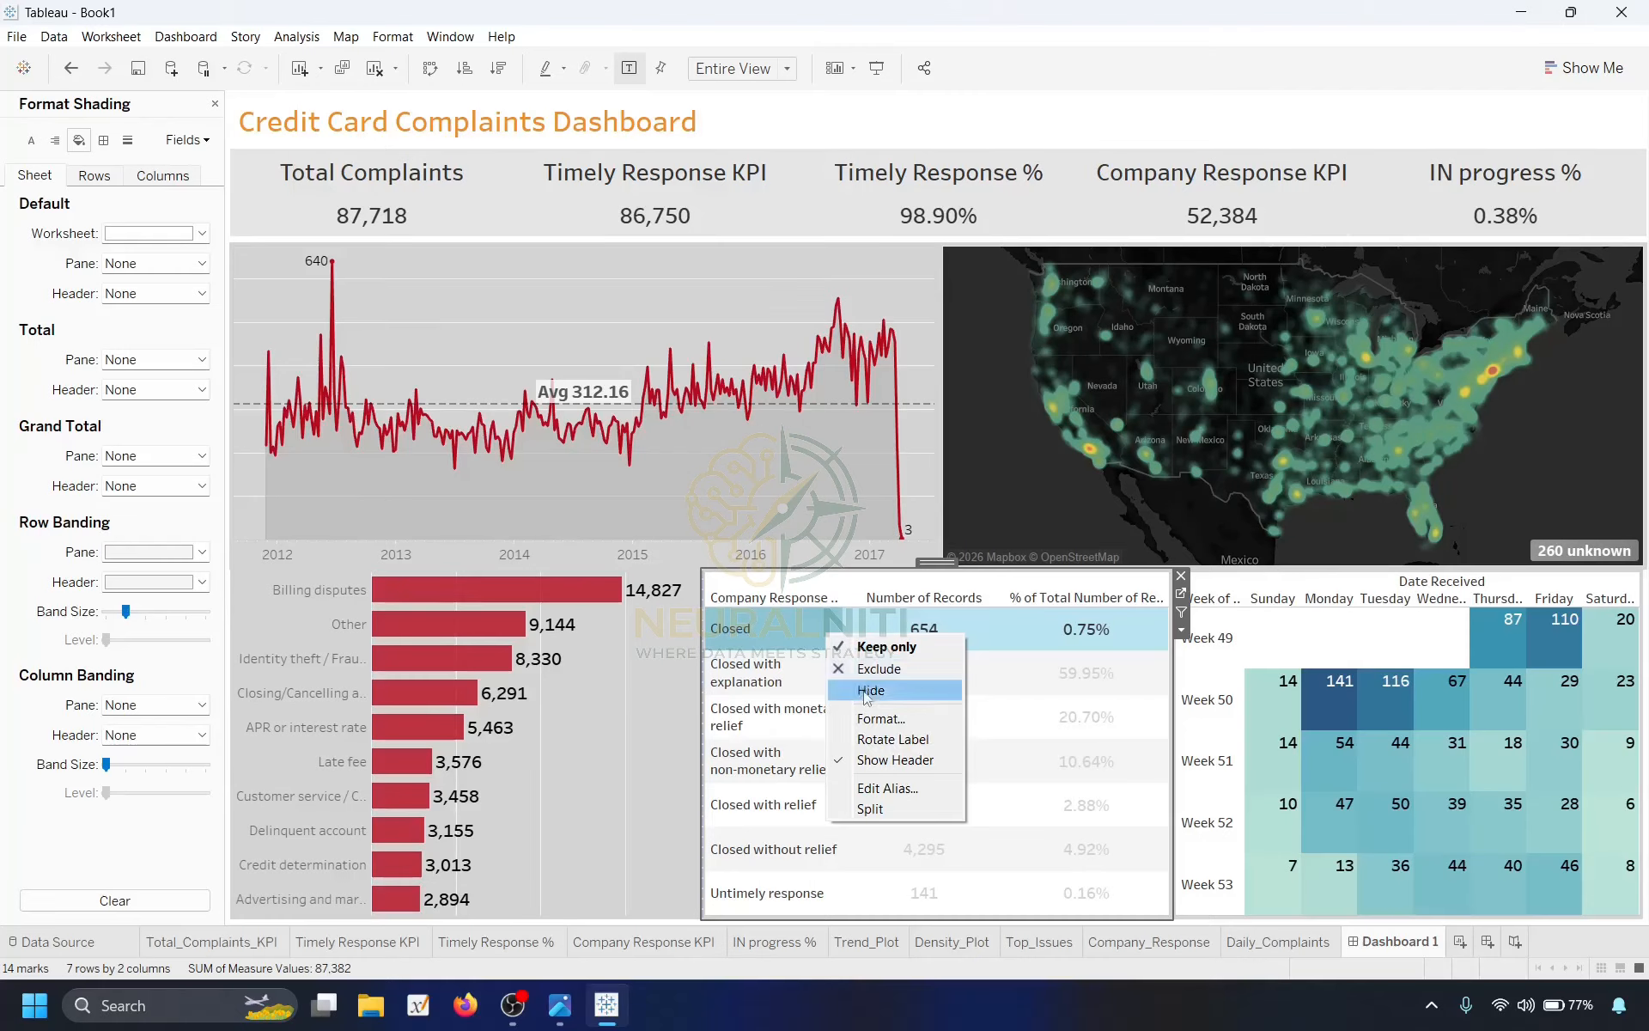
{"action": "left_click", "coordinate": [153, 234]}
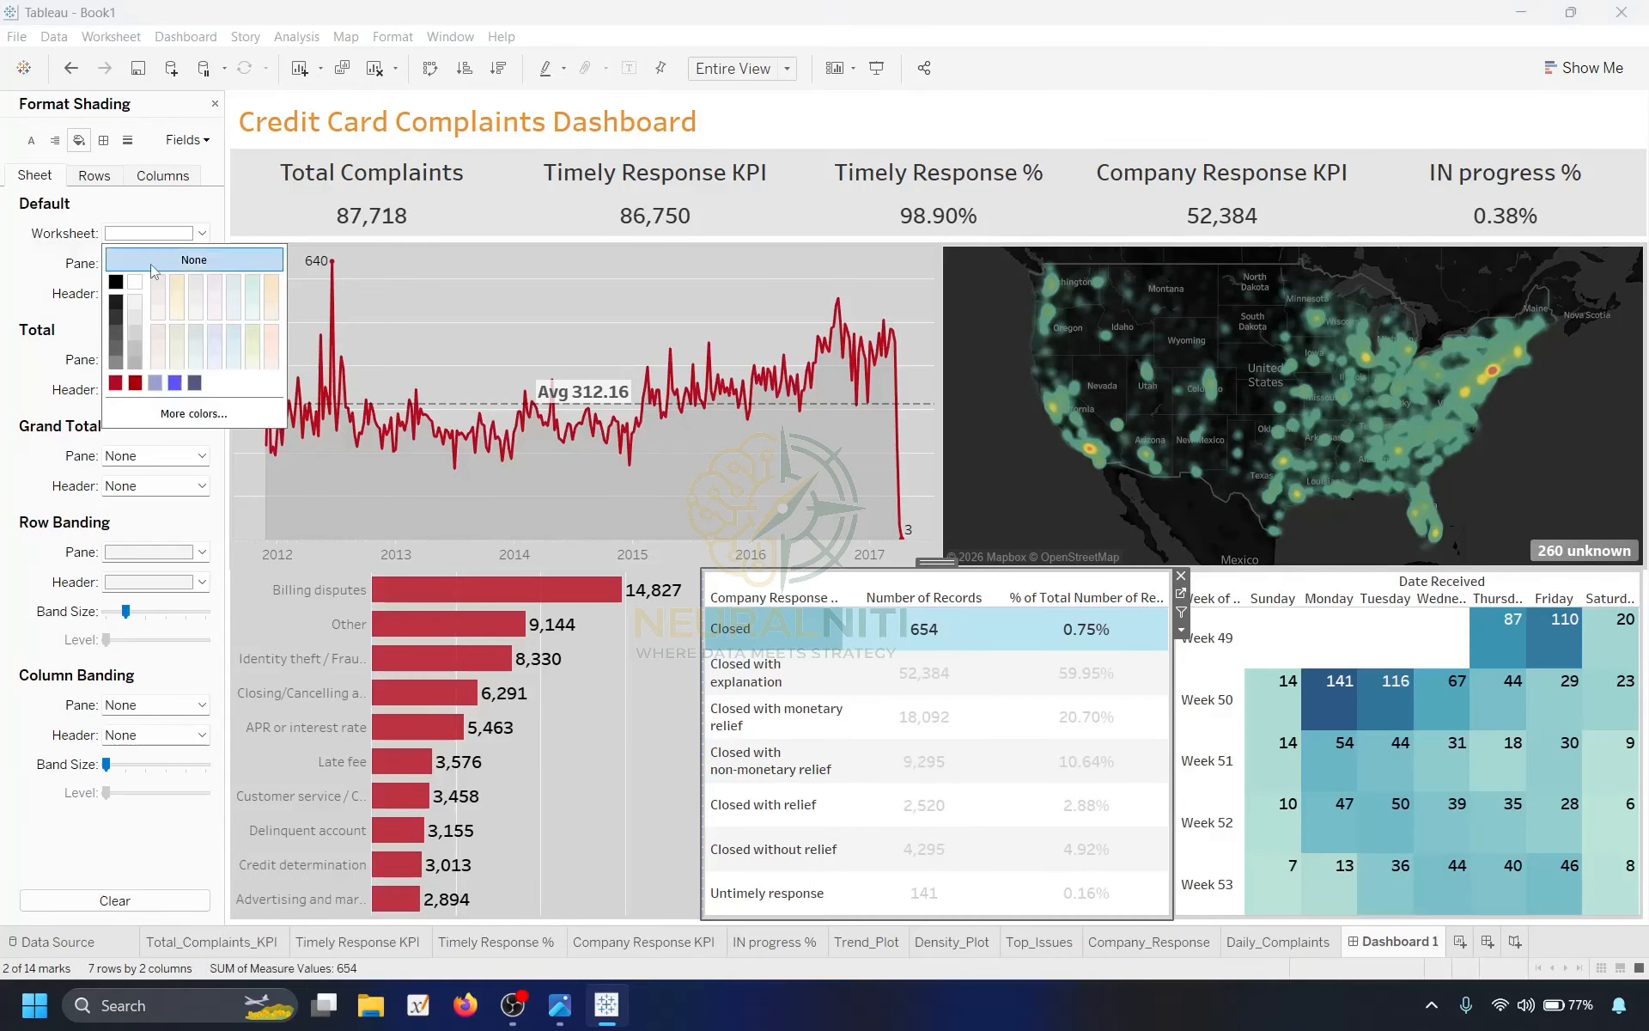
{"action": "left_click", "coordinate": [151, 262]}
Set the worksheet shading of the Daily_Complaints heatmap to None and deselect the sheet.
{"action": "left_click", "coordinate": [1271, 633]}
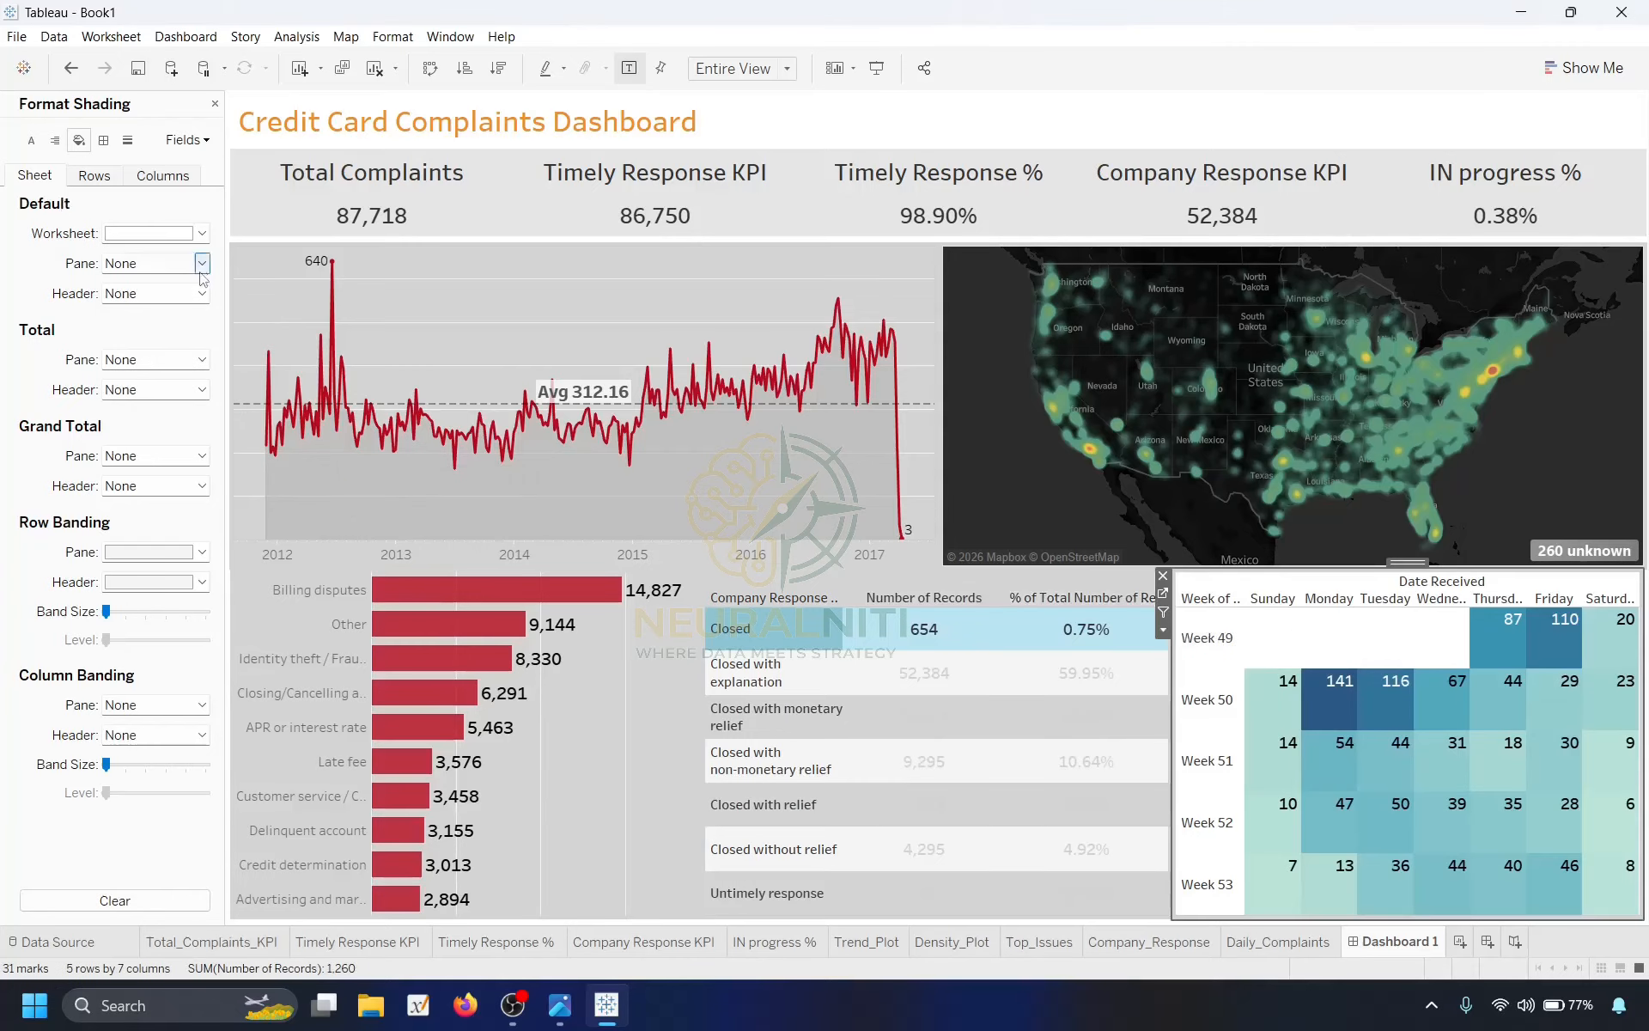
{"action": "left_click", "coordinate": [165, 233]}
{"action": "left_click", "coordinate": [164, 268]}
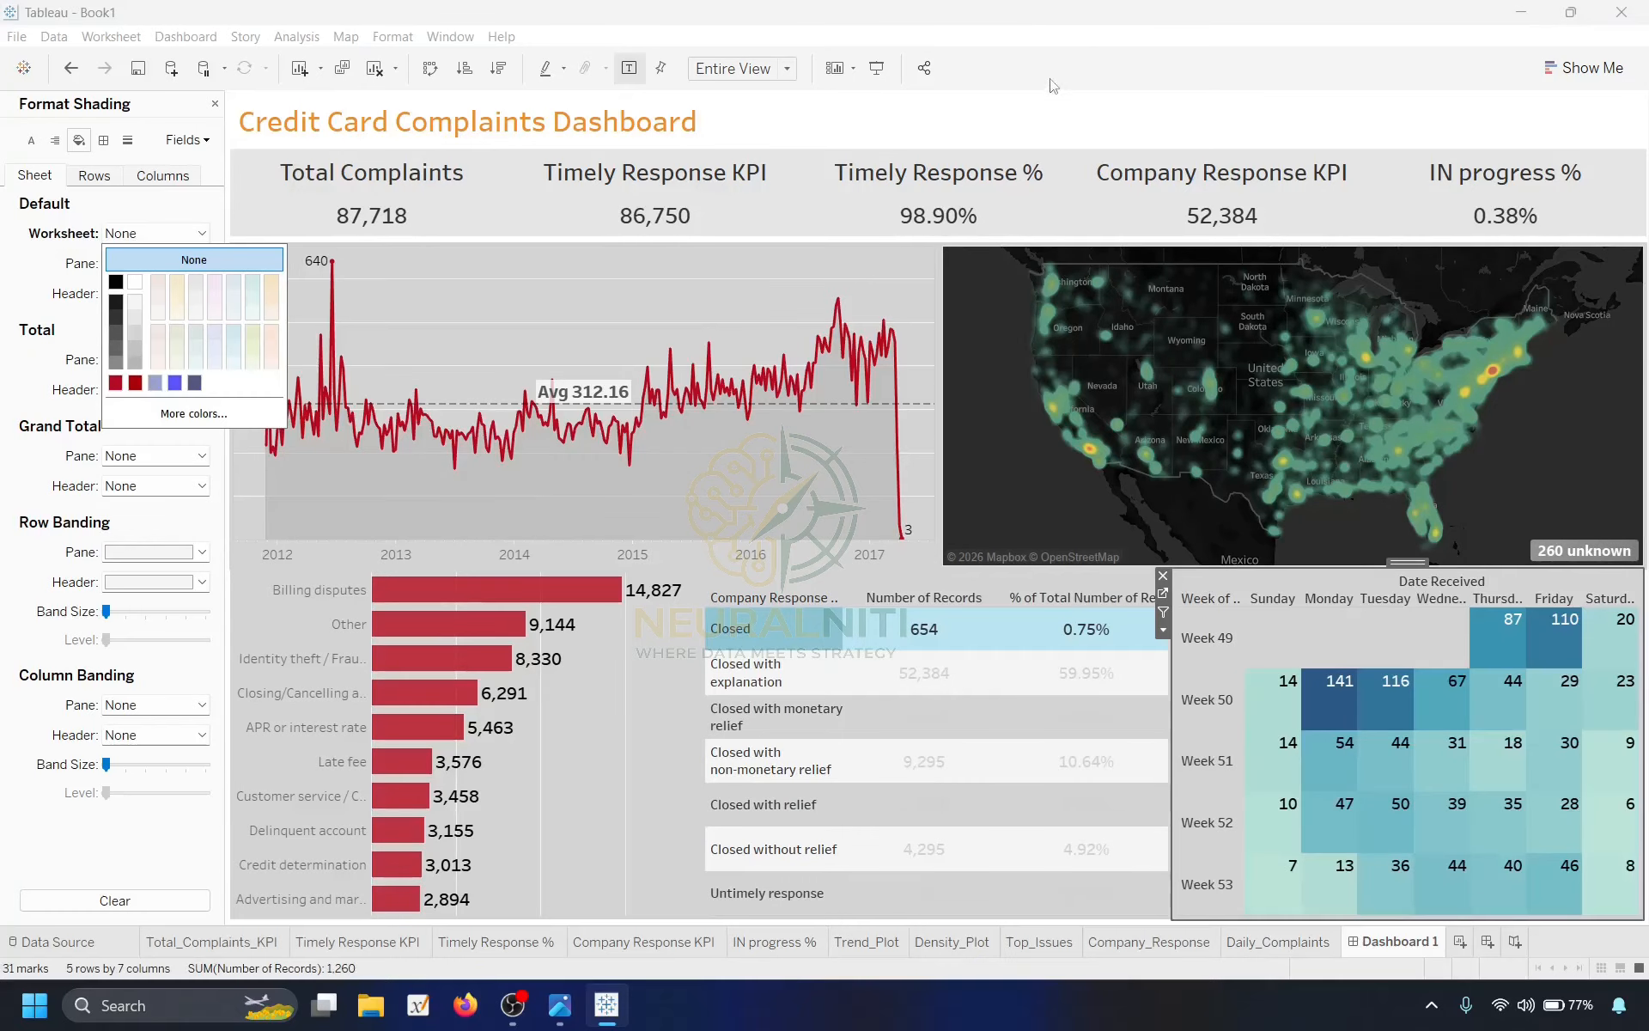
{"action": "left_click", "coordinate": [1036, 117]}
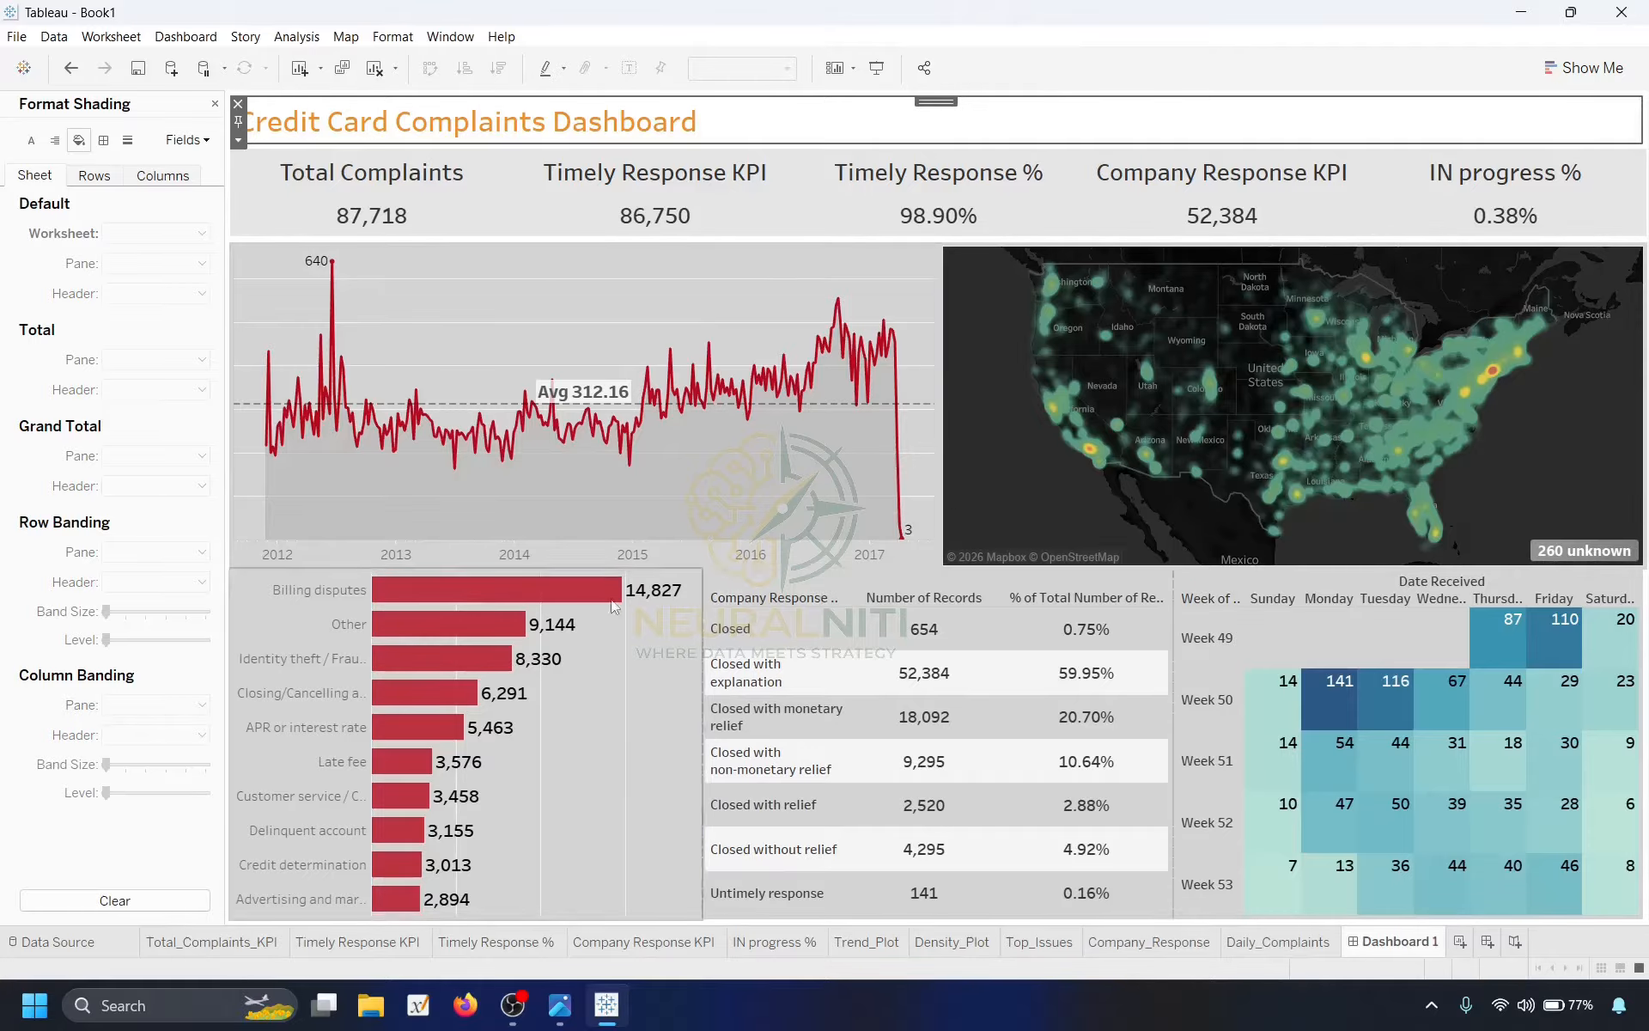
Set the row grid lines of the Trend_Plot line chart to None.
{"action": "right_click", "coordinate": [409, 307]}
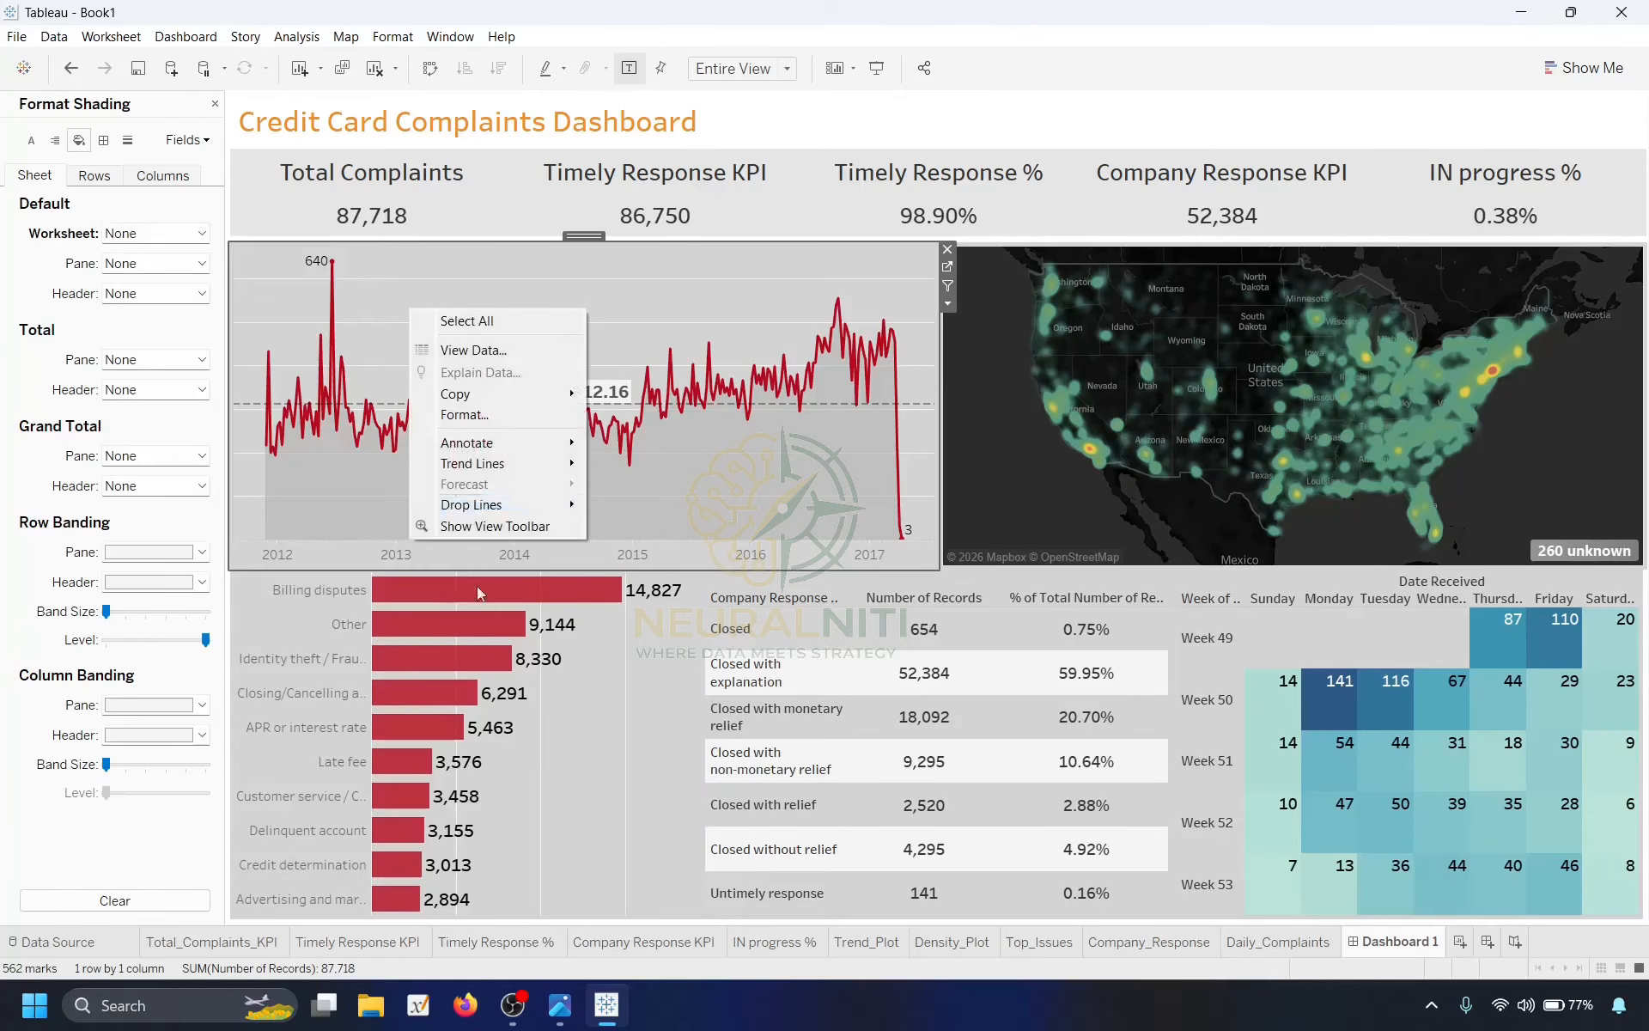
{"action": "left_click", "coordinate": [468, 413]}
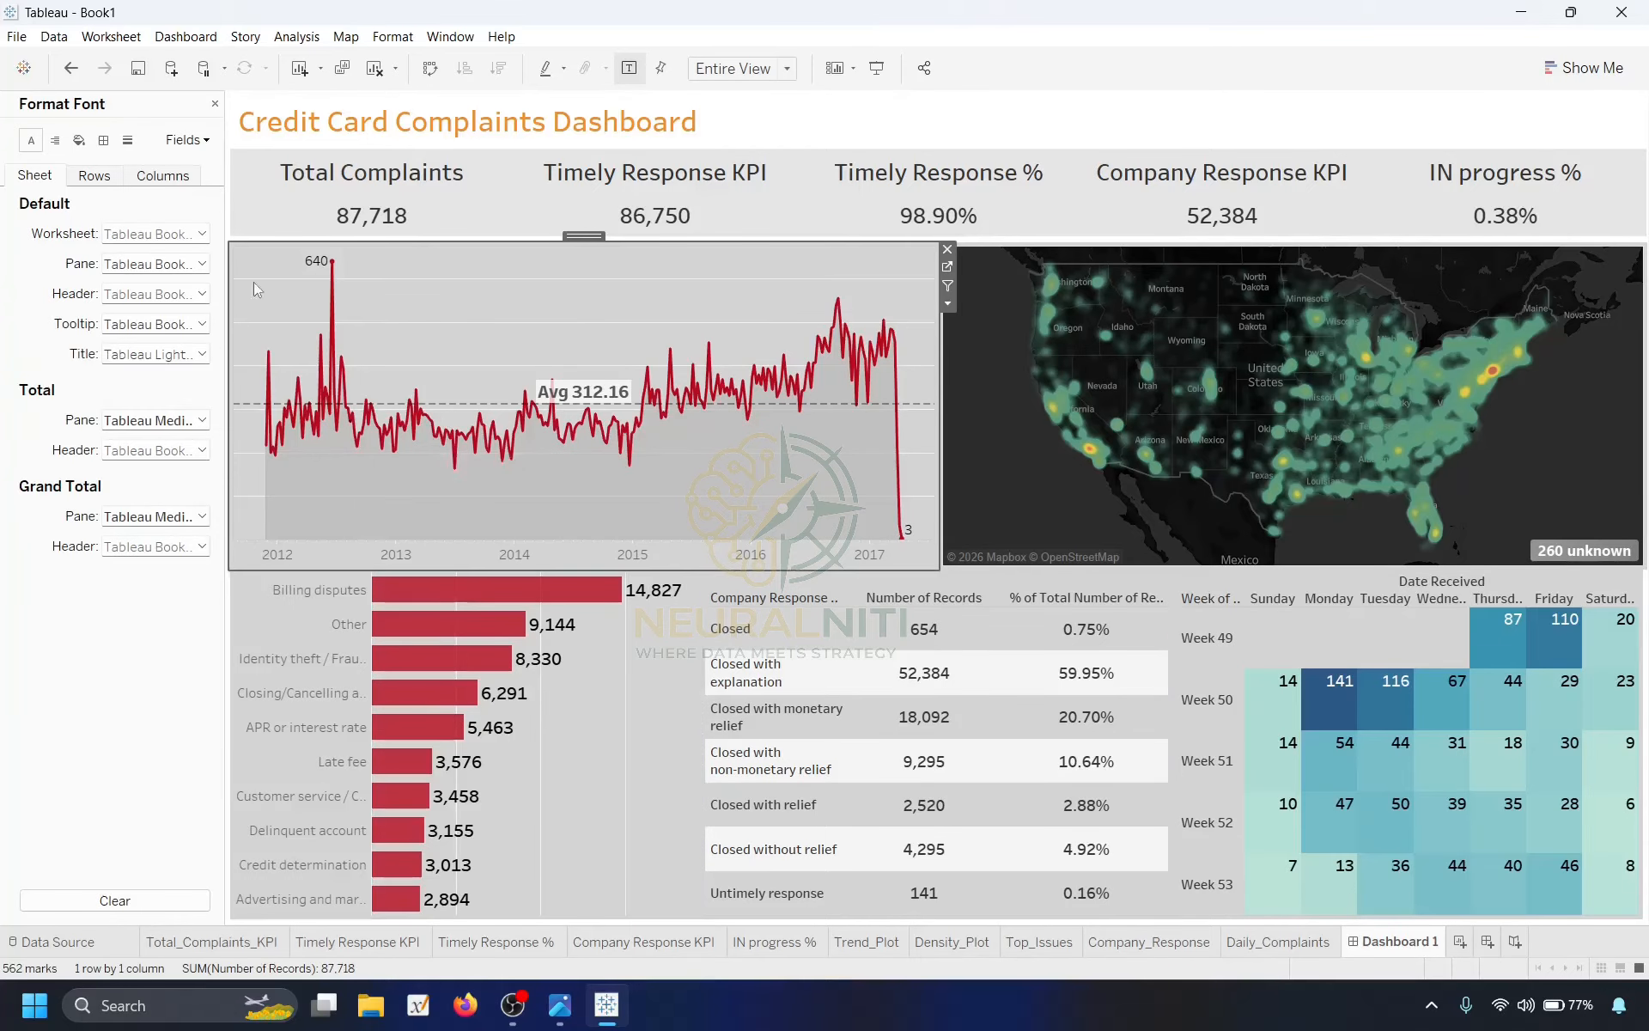
{"action": "left_click", "coordinate": [127, 141]}
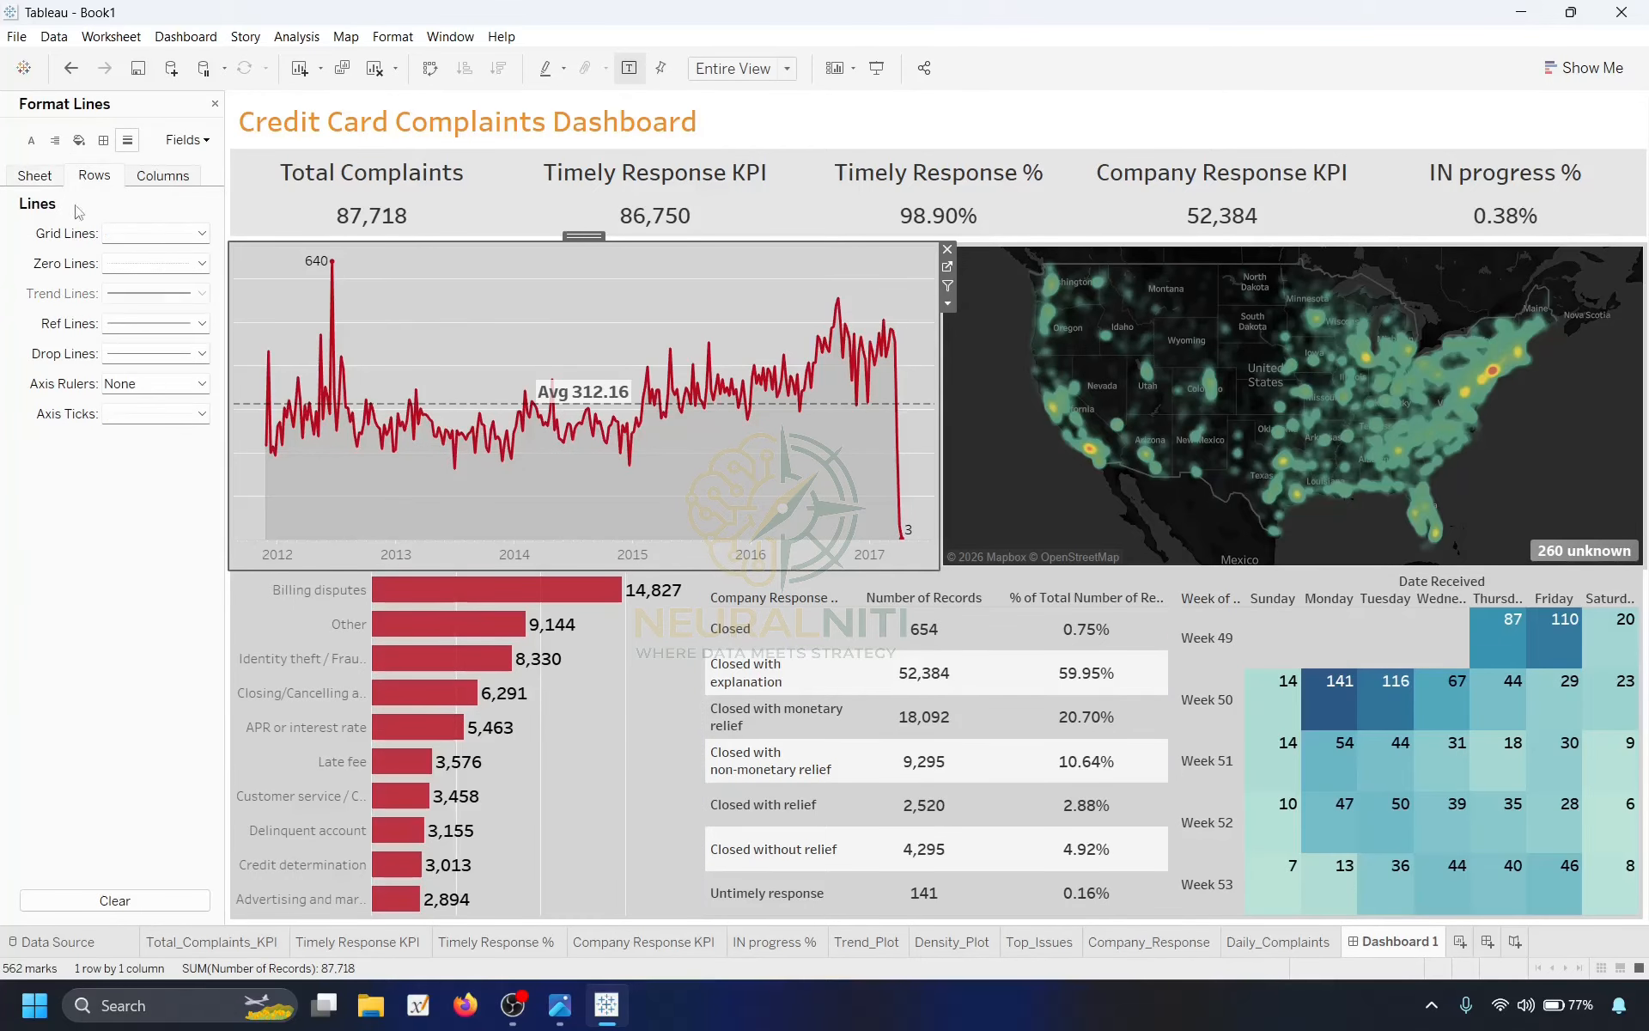
{"action": "left_click", "coordinate": [140, 233]}
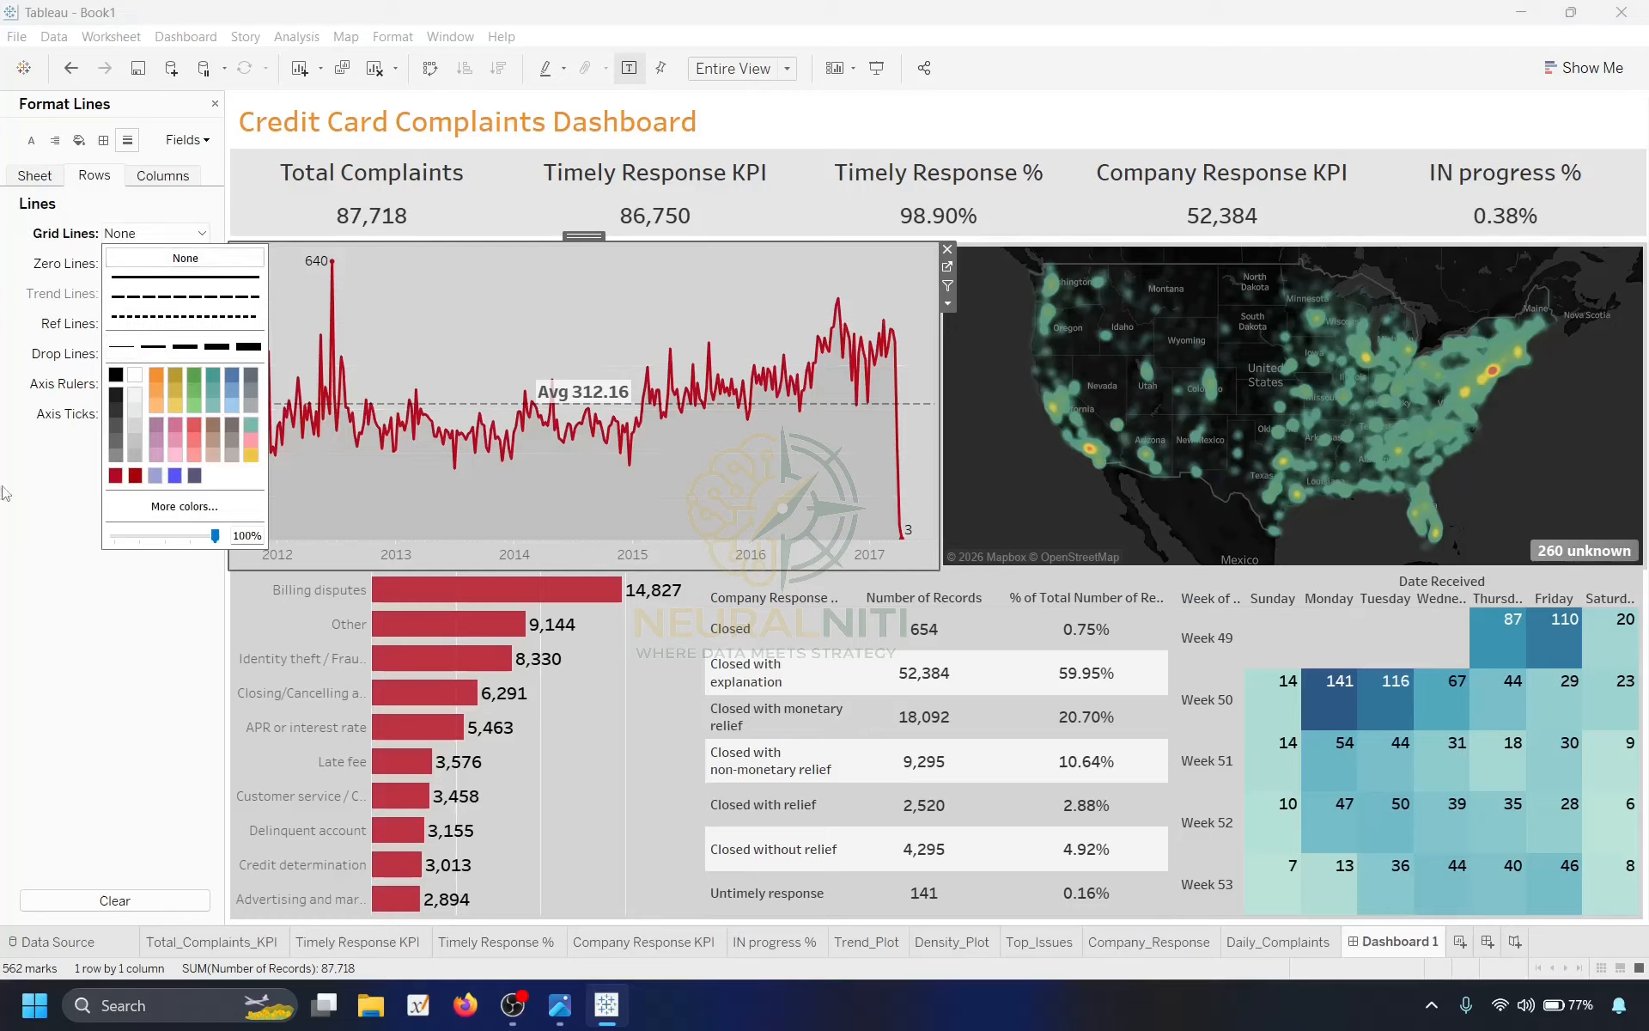
{"action": "left_click", "coordinate": [155, 265]}
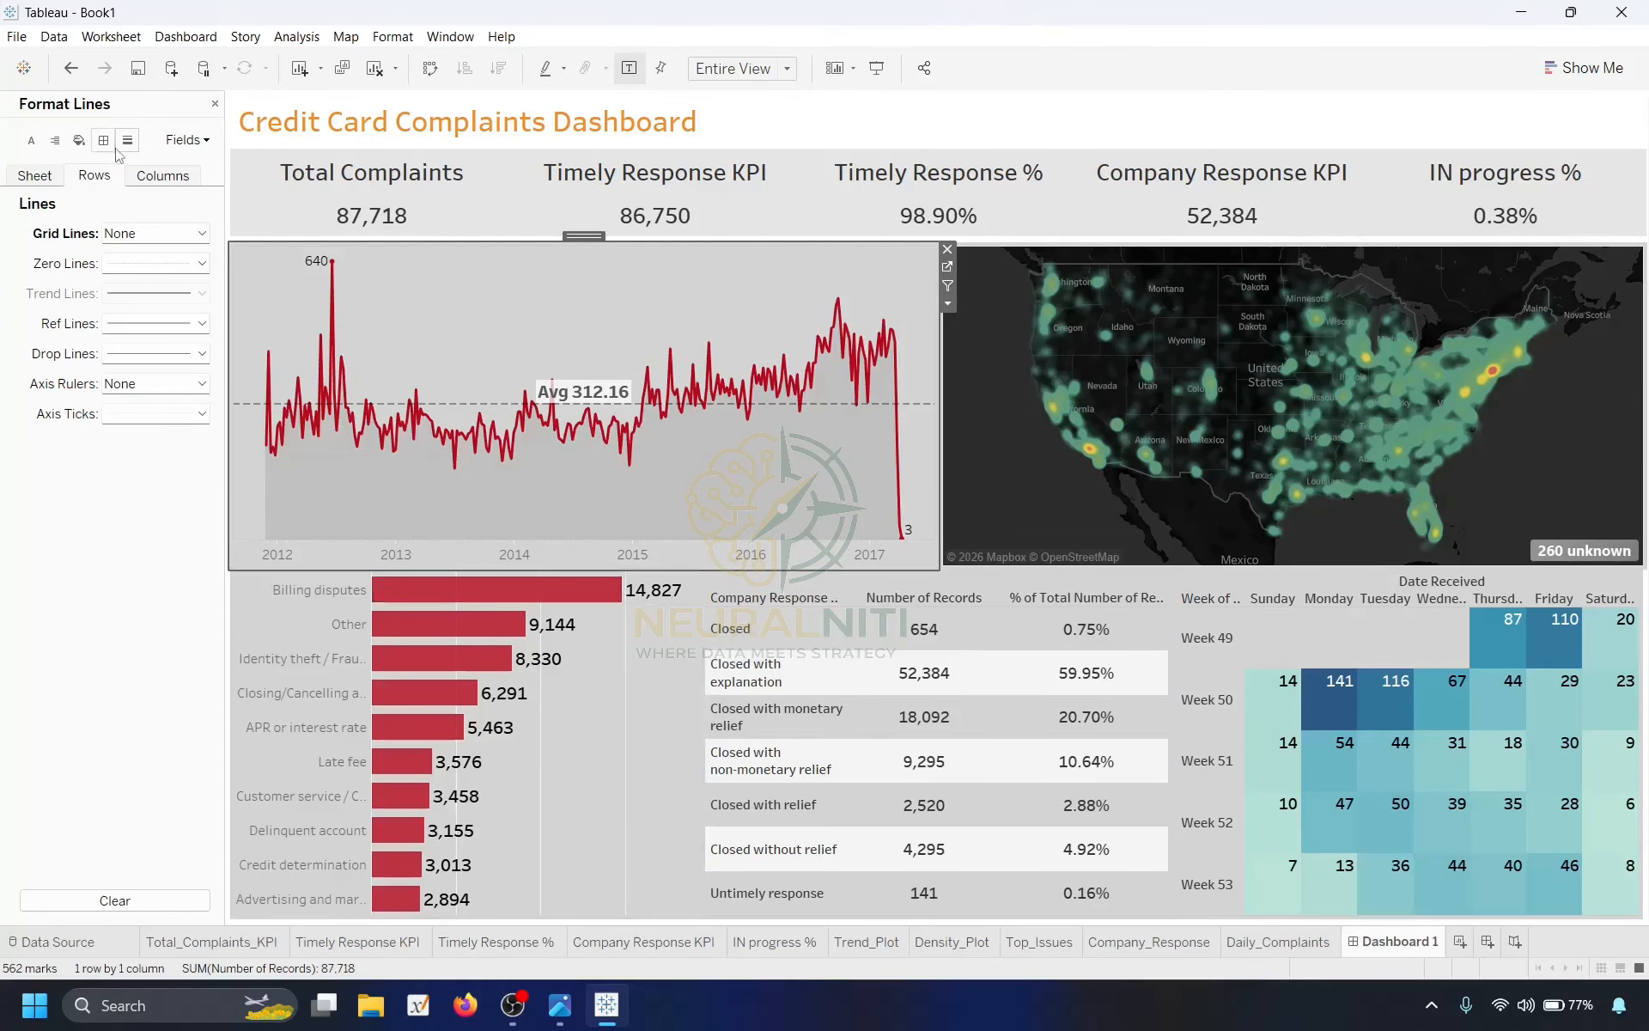
Set the column grid lines of the Top_Issues bar chart to None and close the line formatting.
{"action": "left_click", "coordinate": [606, 737]}
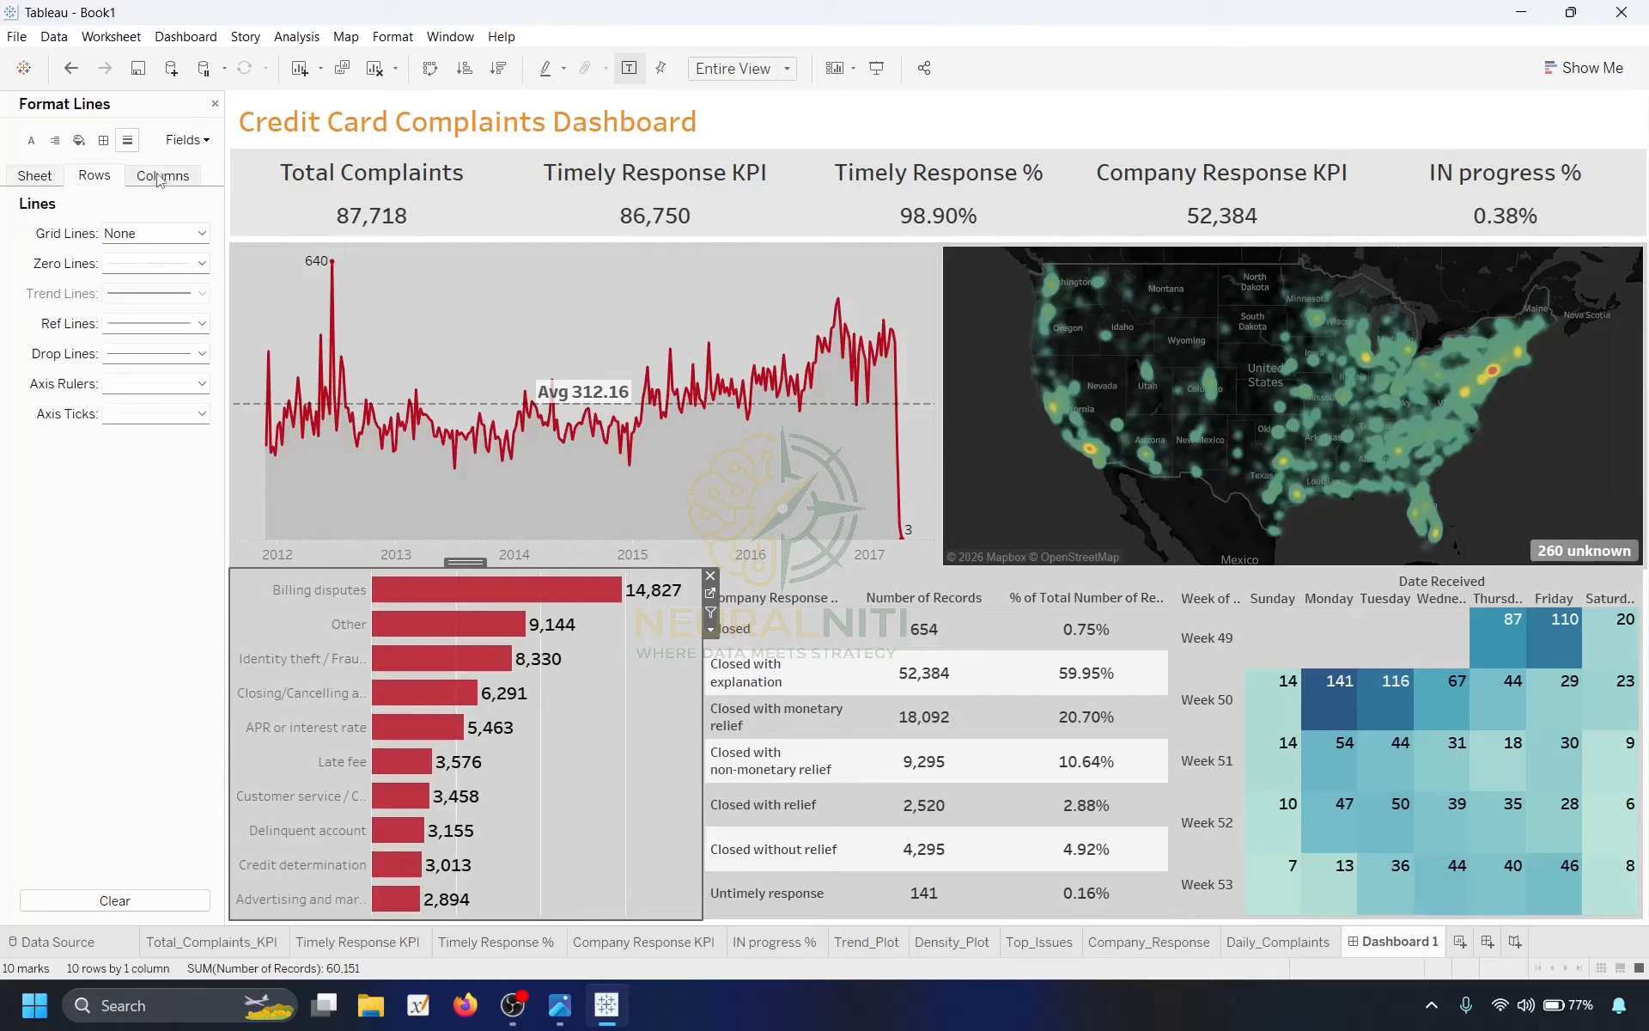
{"action": "left_click", "coordinate": [155, 233]}
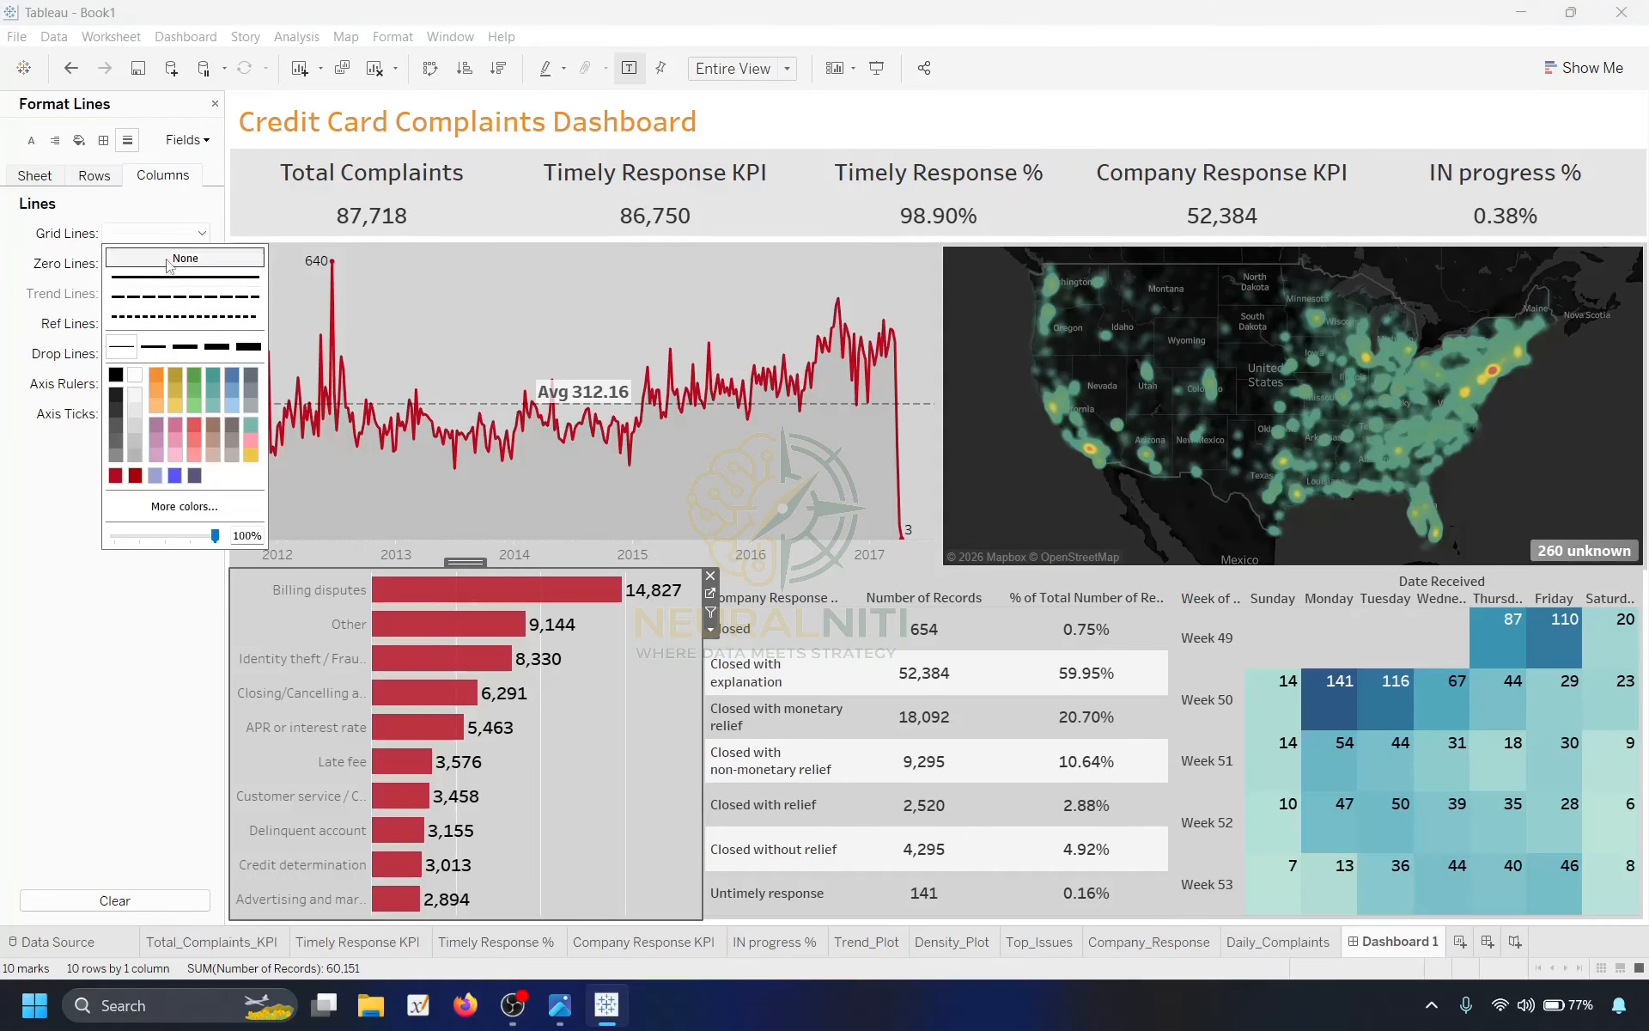
{"action": "left_click", "coordinate": [156, 260]}
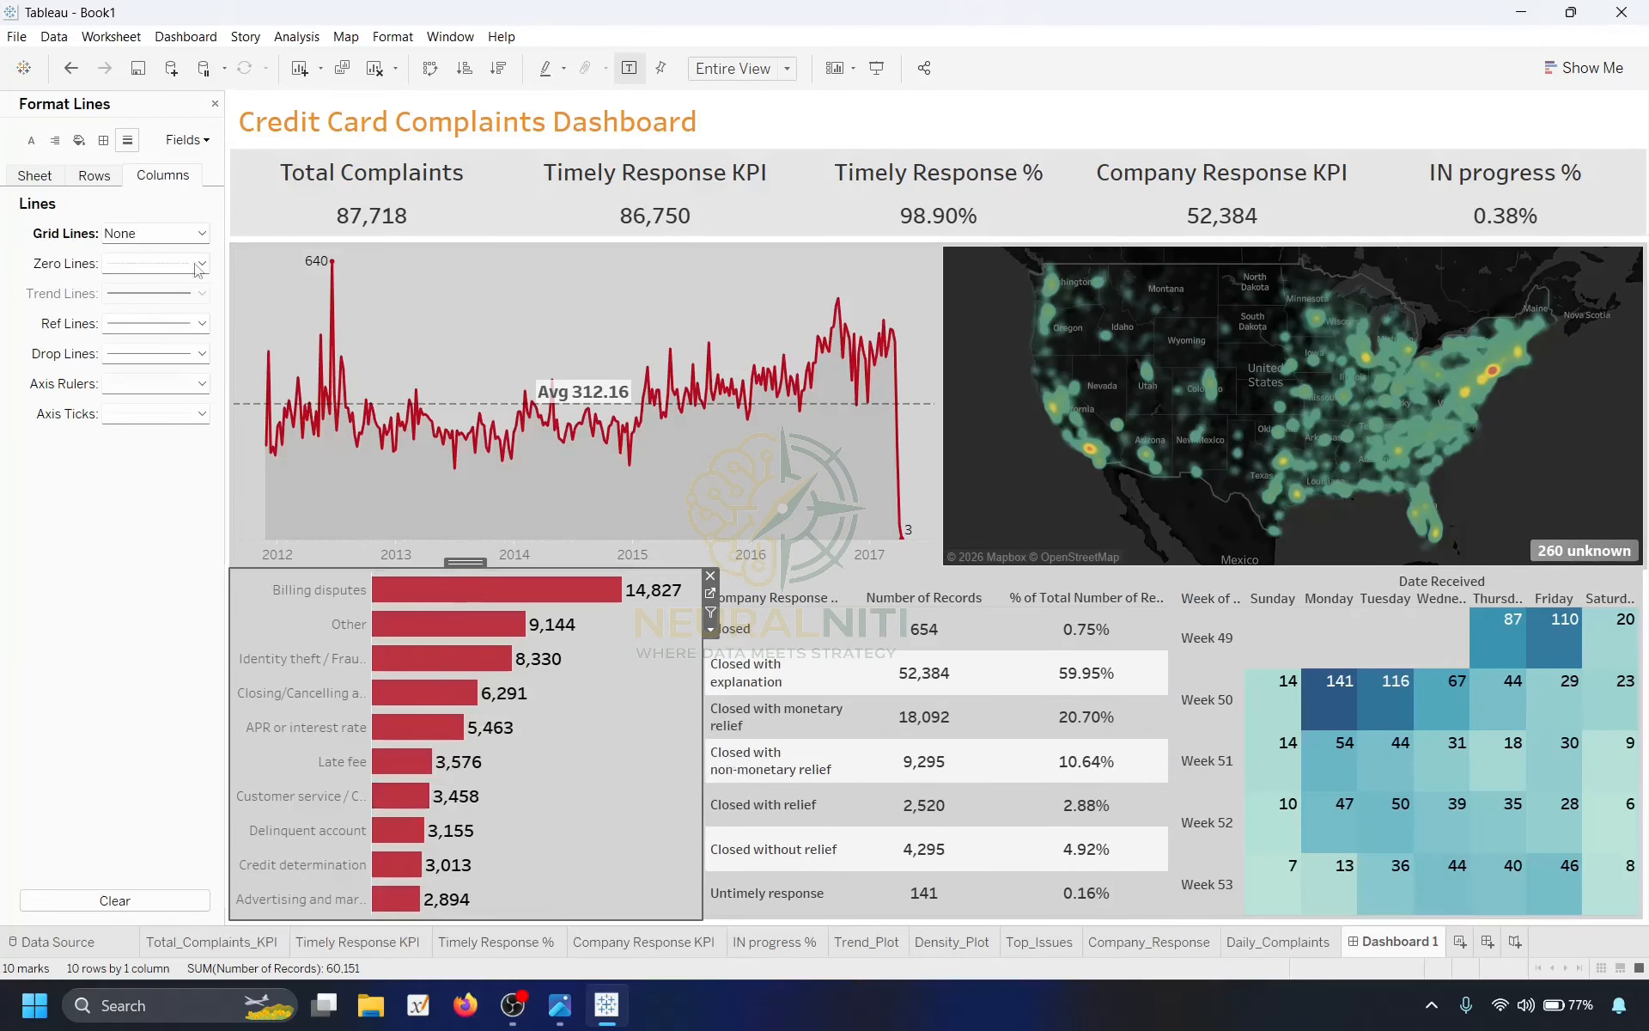
{"action": "left_click", "coordinate": [215, 105]}
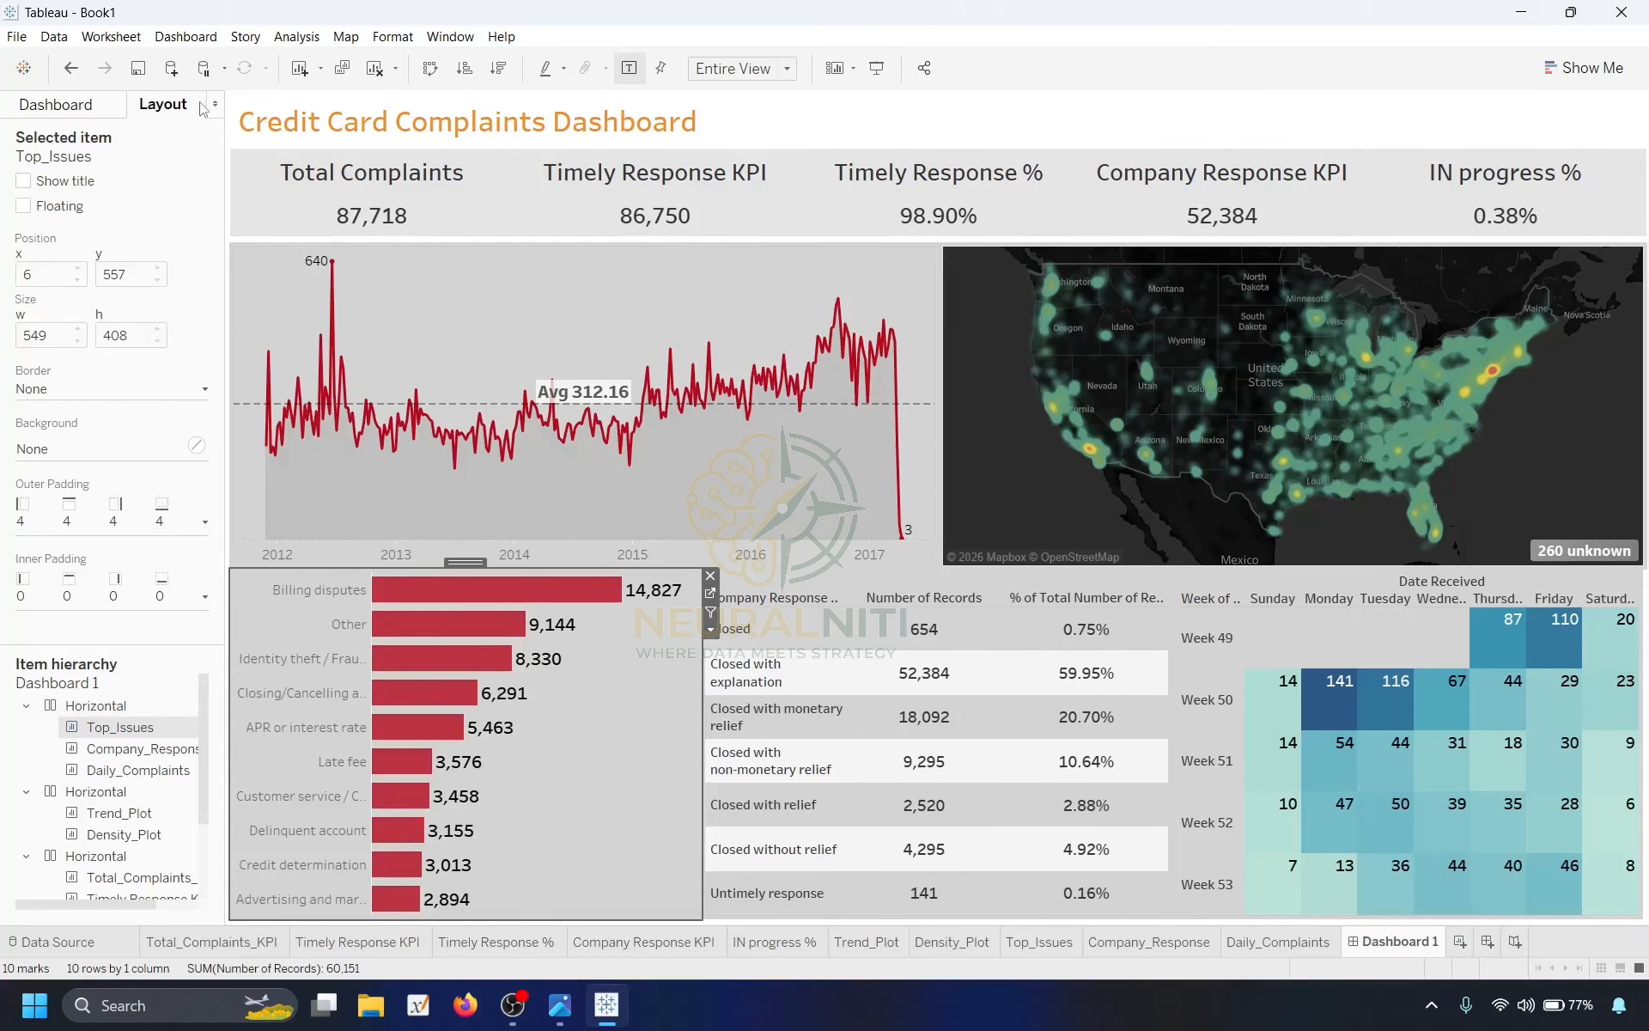
Show the Number of Records color legend for the Daily_Complaints heatmap and make the legend floating.
{"action": "left_click", "coordinate": [54, 115]}
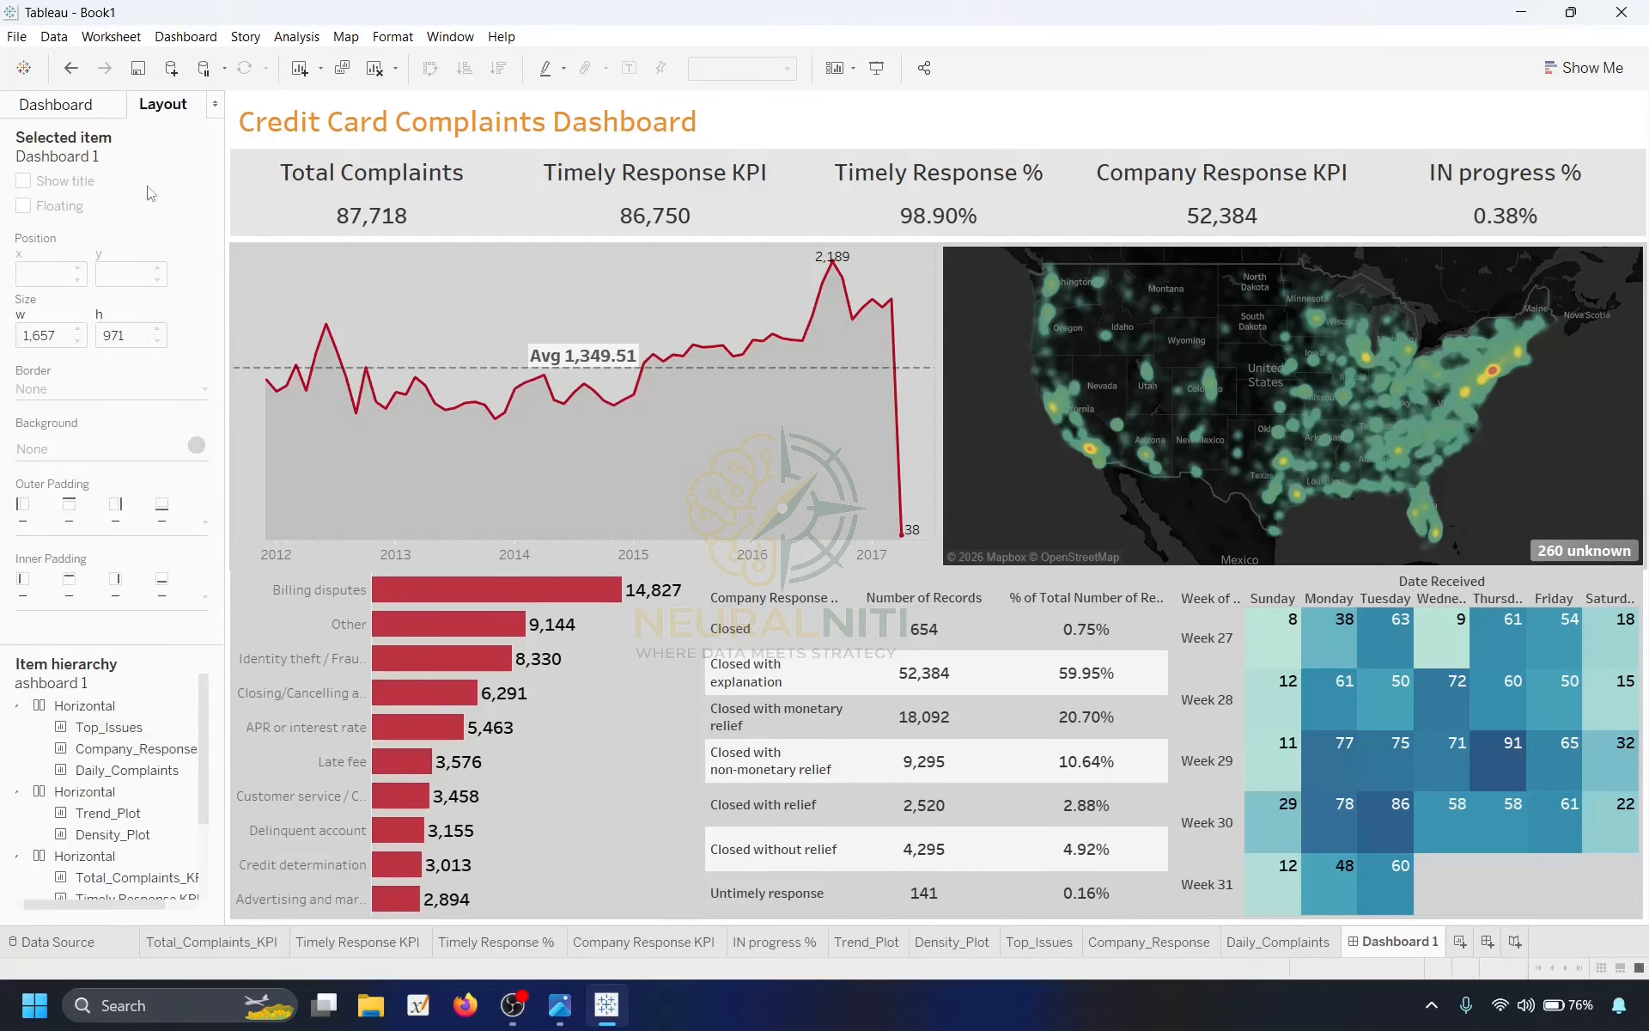
{"action": "left_click", "coordinate": [67, 111]}
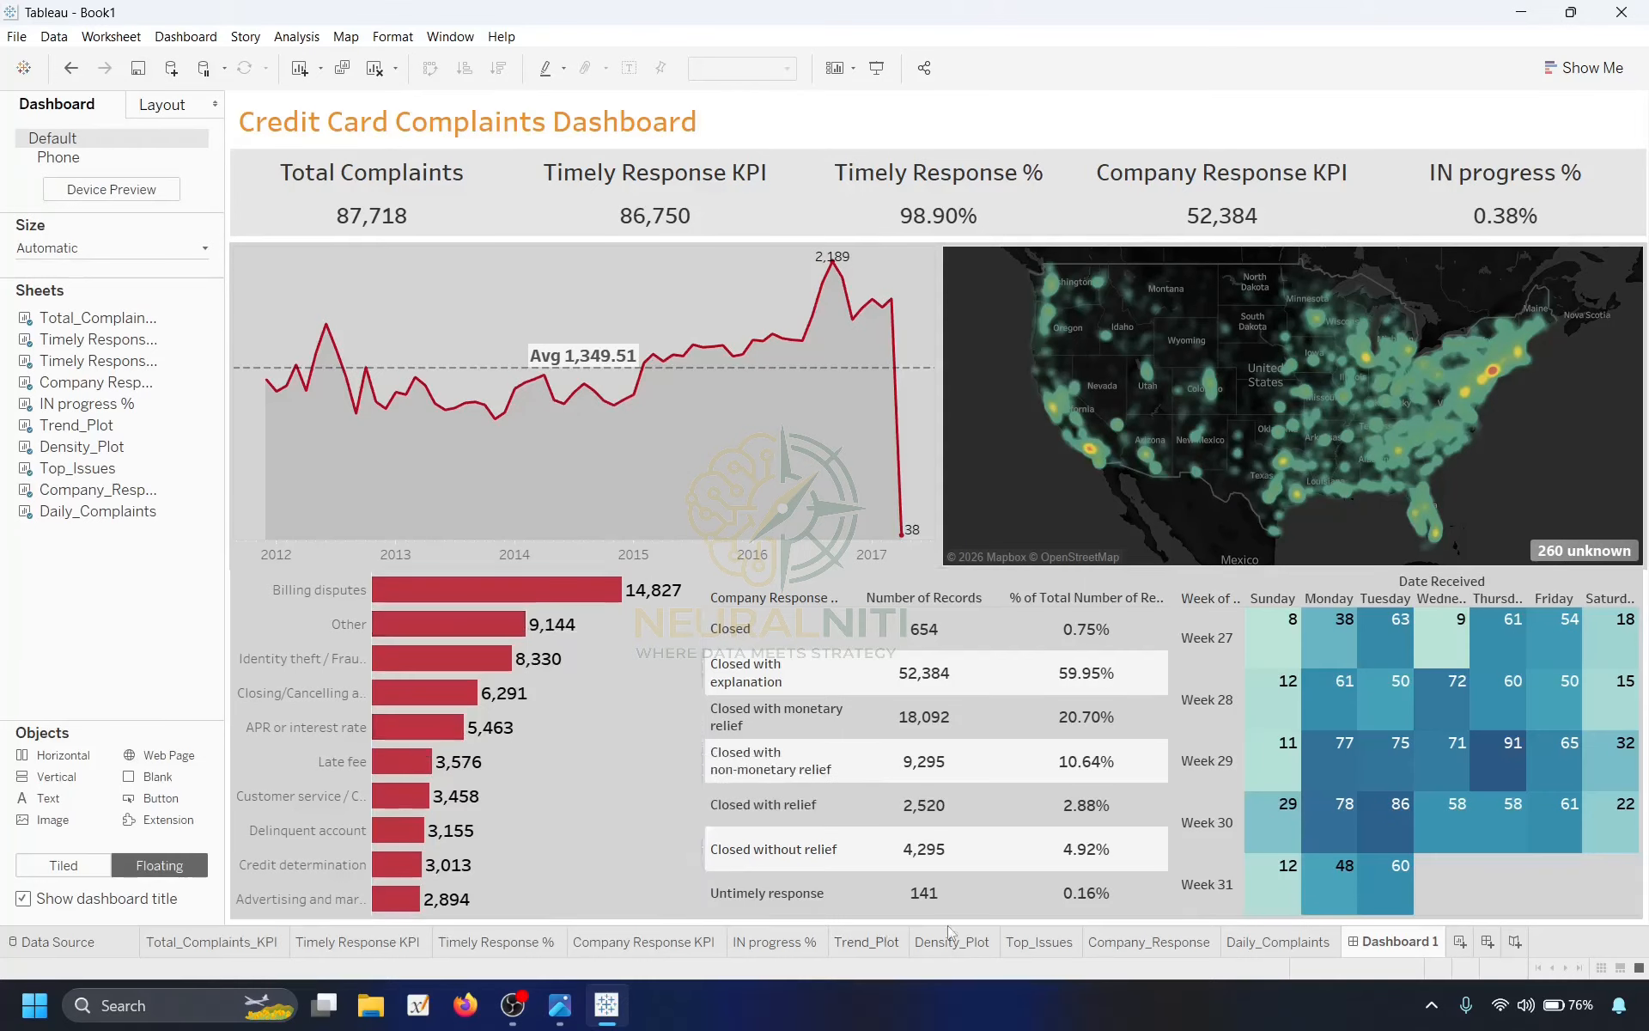
{"action": "right_click", "coordinate": [1213, 613]}
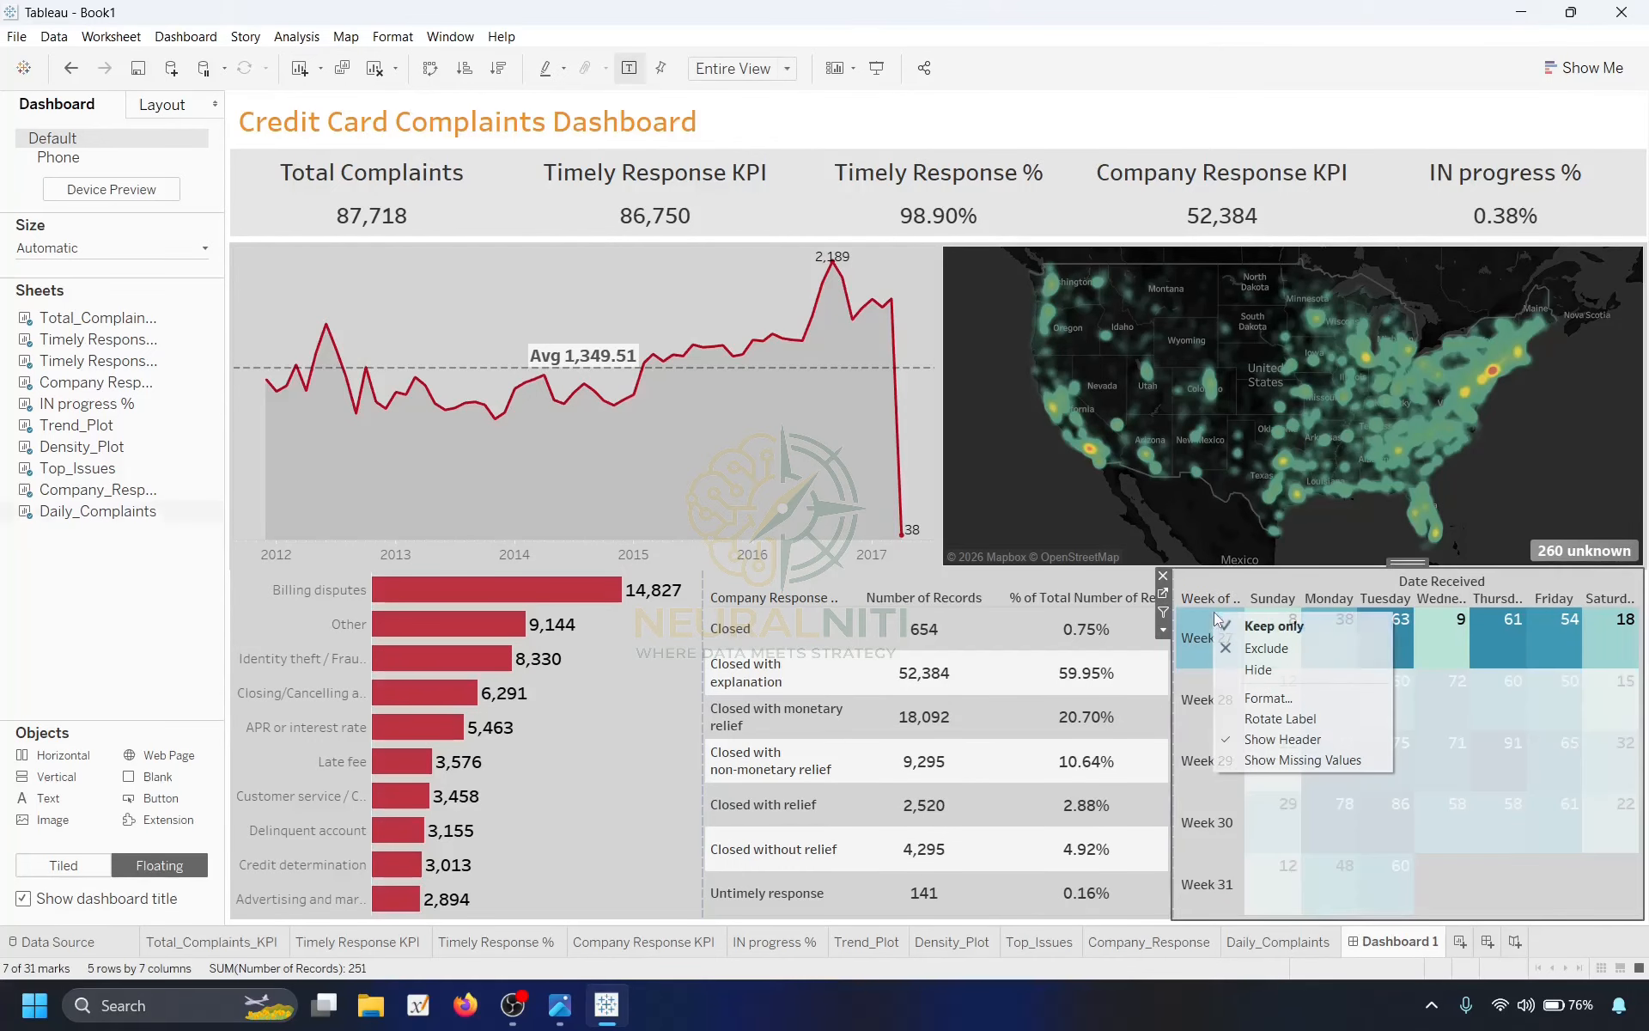
{"action": "left_click", "coordinate": [1167, 634]}
{"action": "left_click", "coordinate": [1165, 632]}
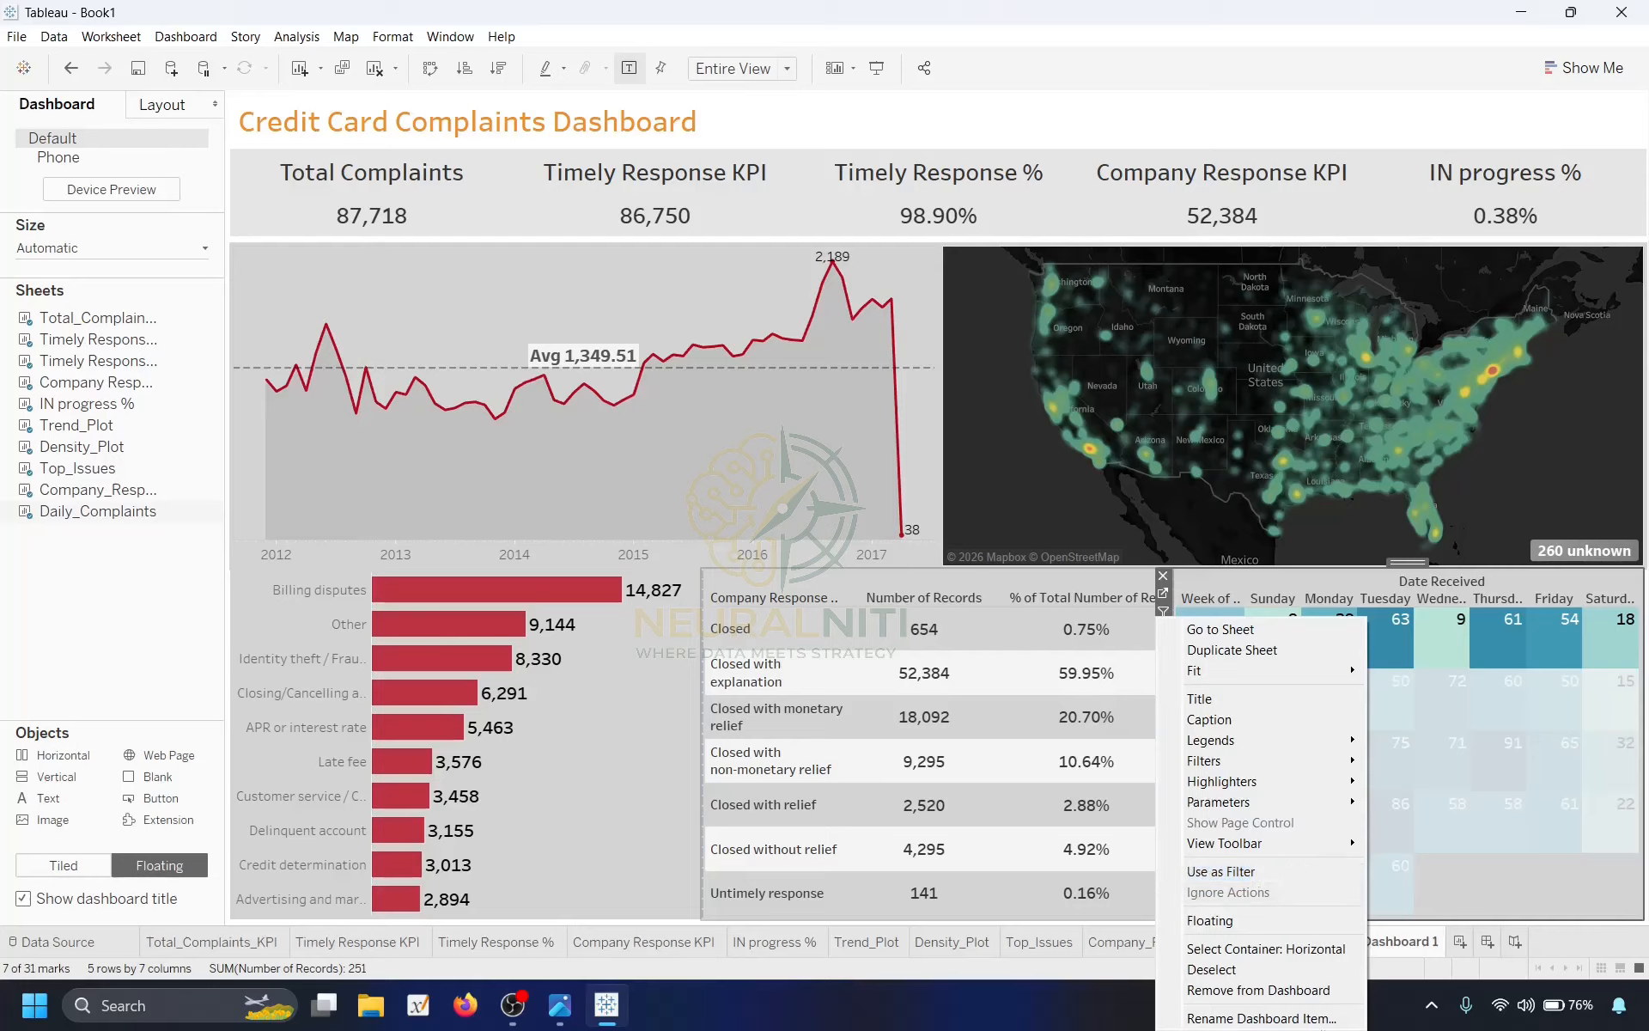
{"action": "mouse_move", "coordinate": [1275, 742]}
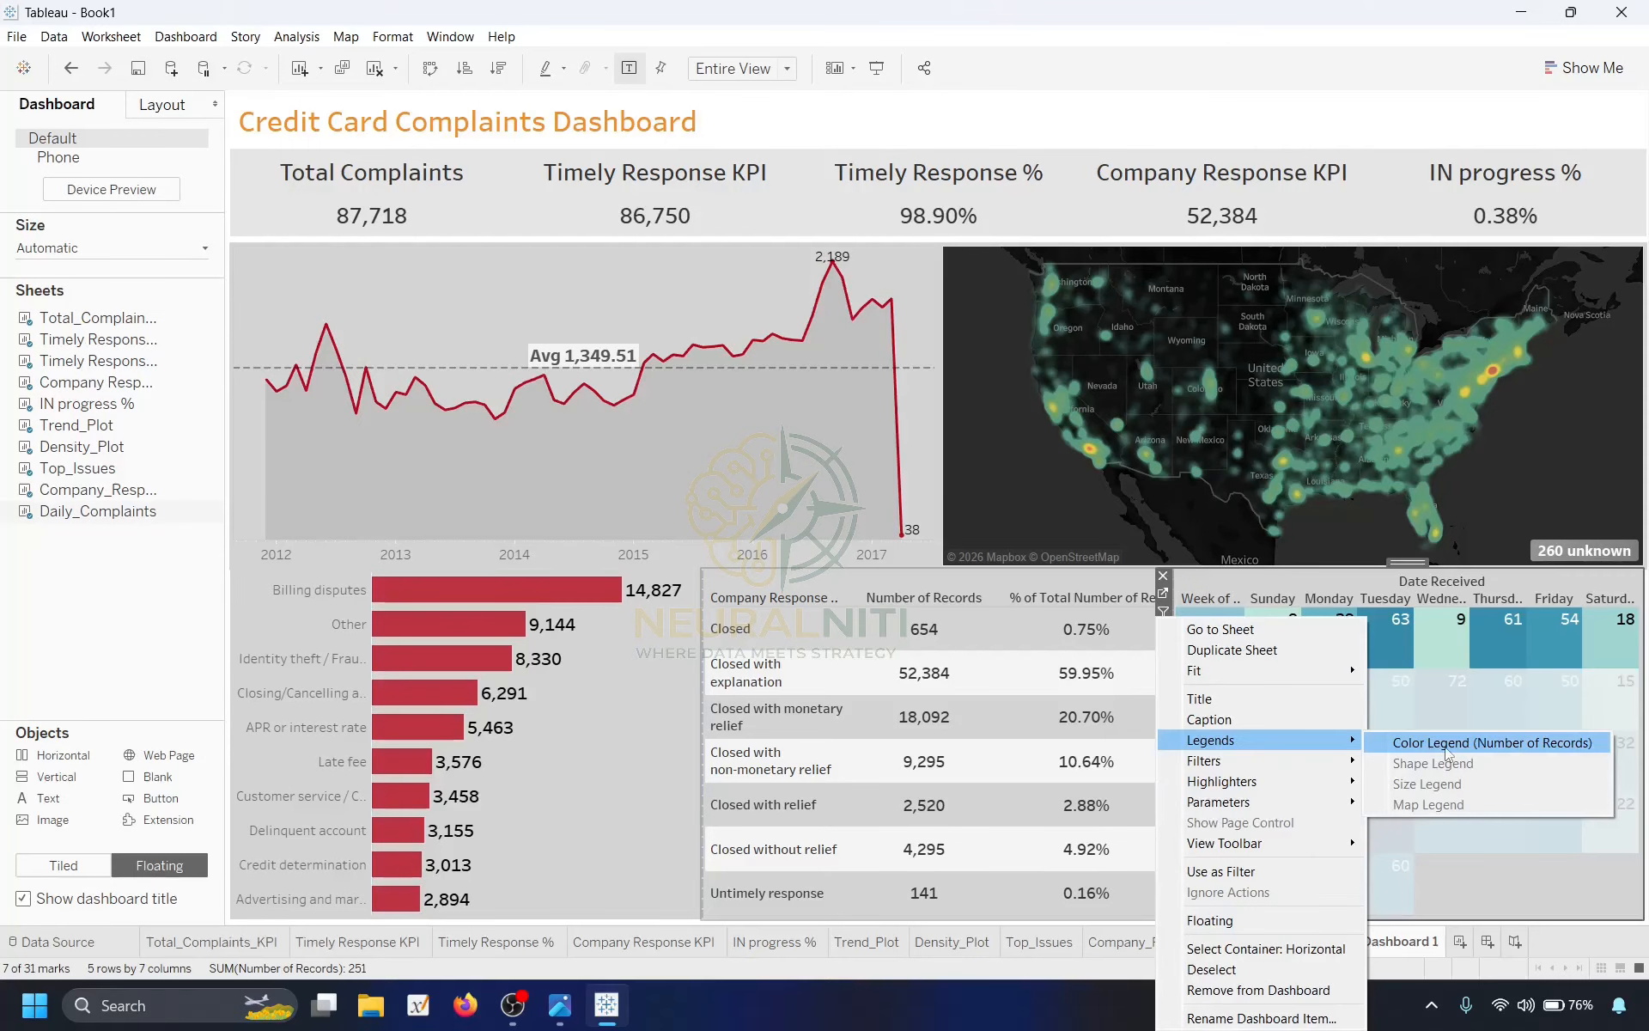
{"action": "left_click", "coordinate": [1450, 745]}
{"action": "left_click", "coordinate": [1561, 119]}
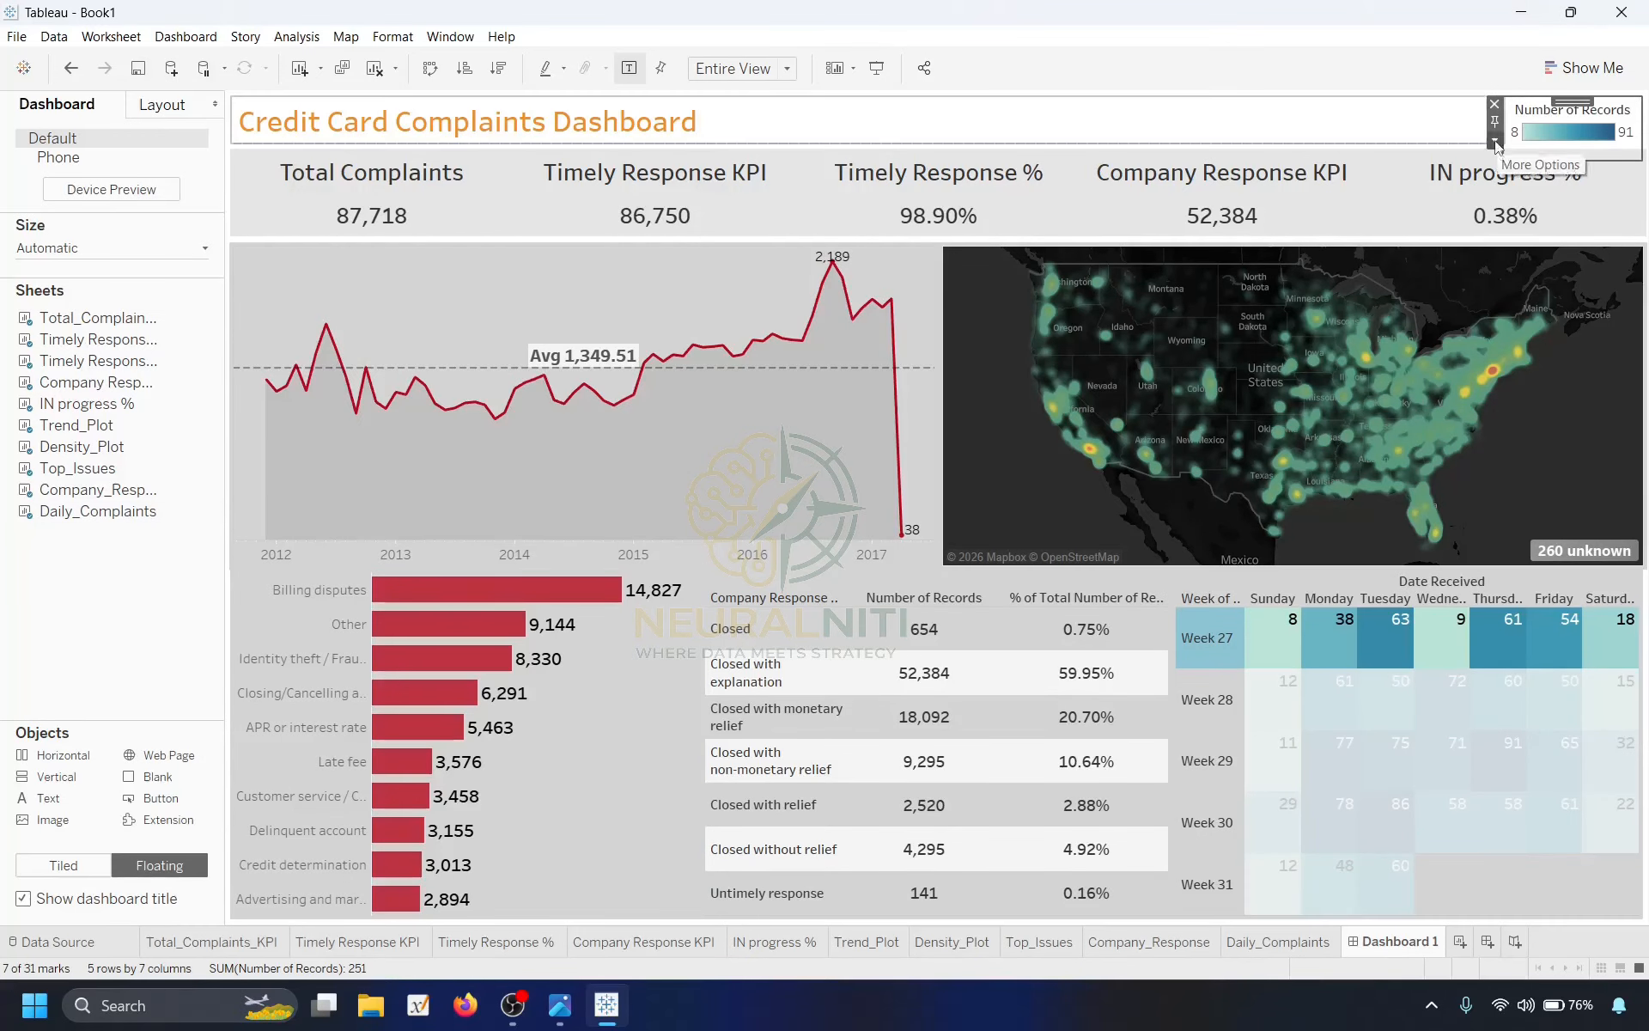
{"action": "left_click", "coordinate": [1495, 139]}
{"action": "left_click", "coordinate": [1503, 282]}
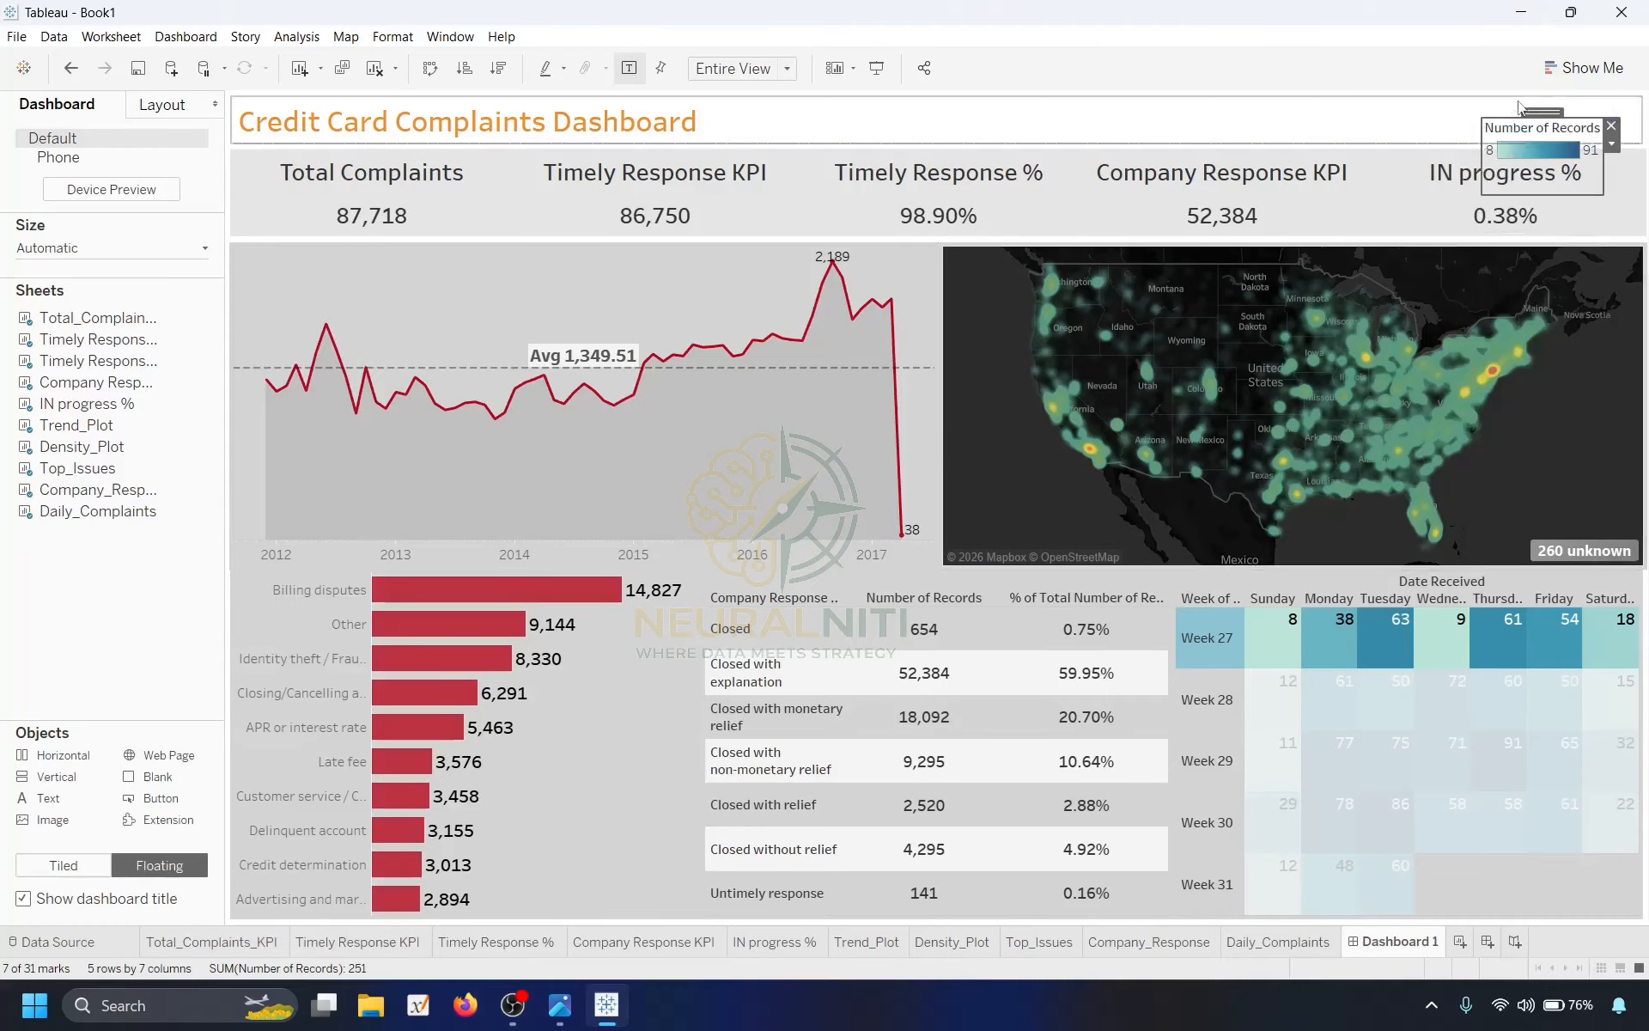
Widen the floating Number of Records legend and place it in the title row above the IN progress % KPI.
{"action": "left_click_drag", "start_coordinate": [1540, 113], "coordinate": [1133, 119]}
{"action": "left_click_drag", "start_coordinate": [1549, 114], "coordinate": [1072, 103]}
{"action": "left_click_drag", "start_coordinate": [1063, 183], "coordinate": [1062, 91]}
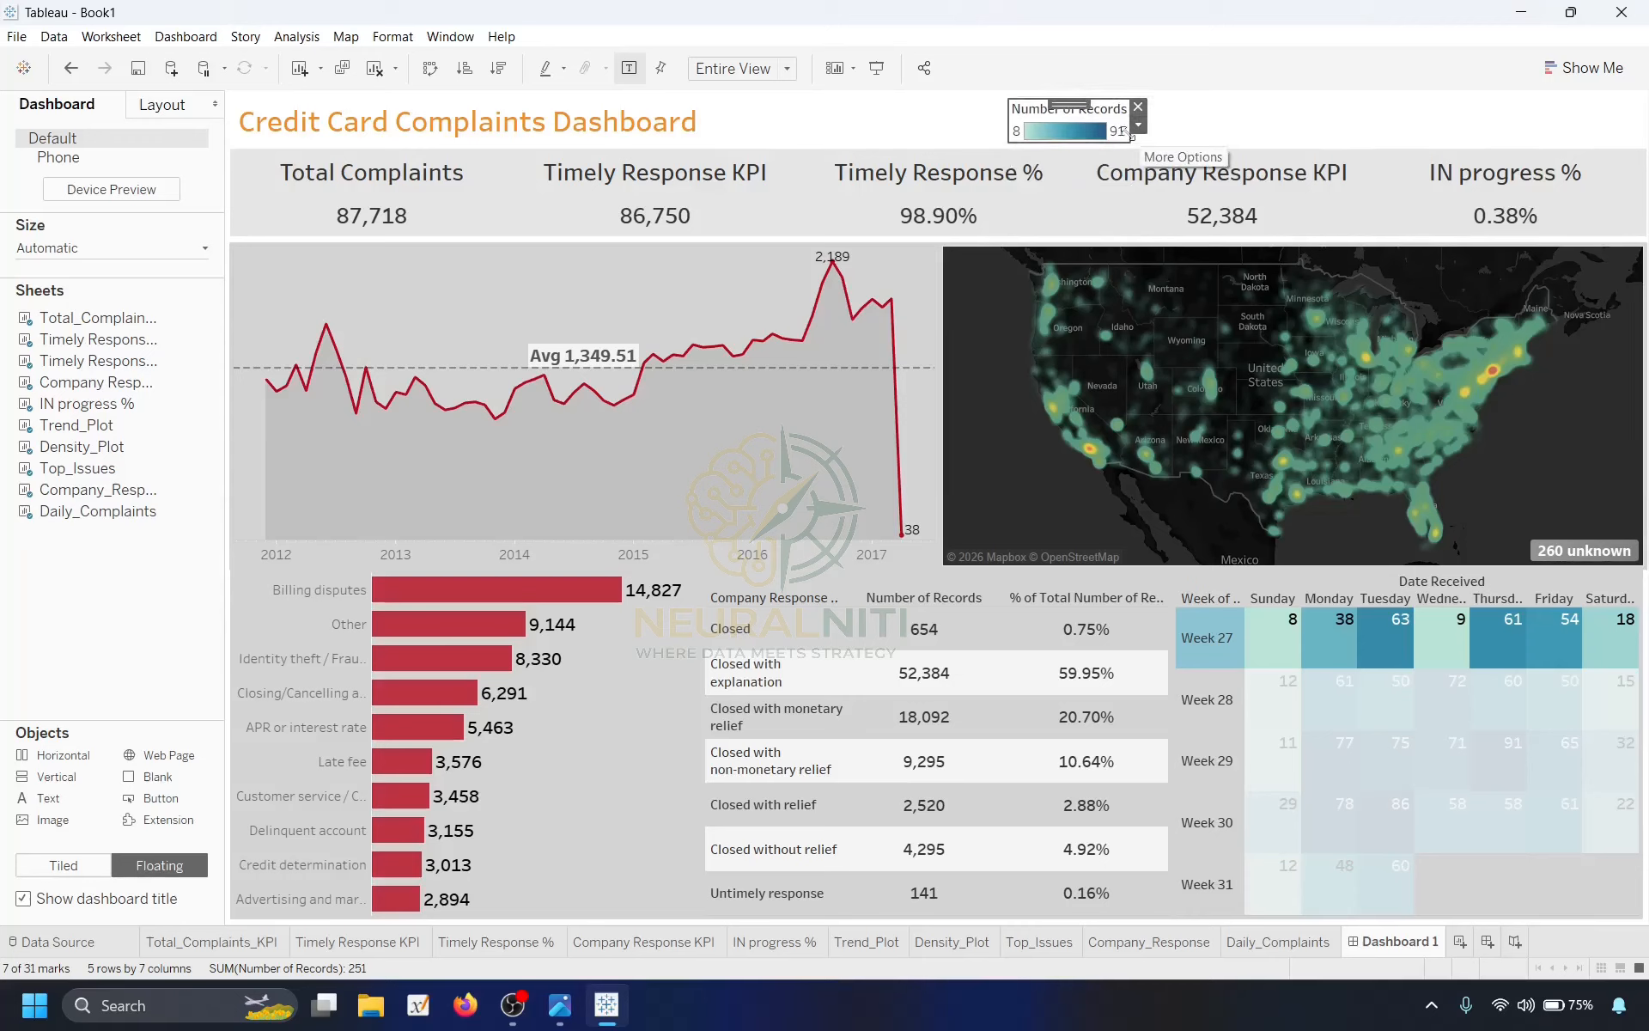
{"action": "left_click_drag", "start_coordinate": [1006, 131], "coordinate": [807, 124]}
{"action": "left_click_drag", "start_coordinate": [954, 105], "coordinate": [1465, 105]}
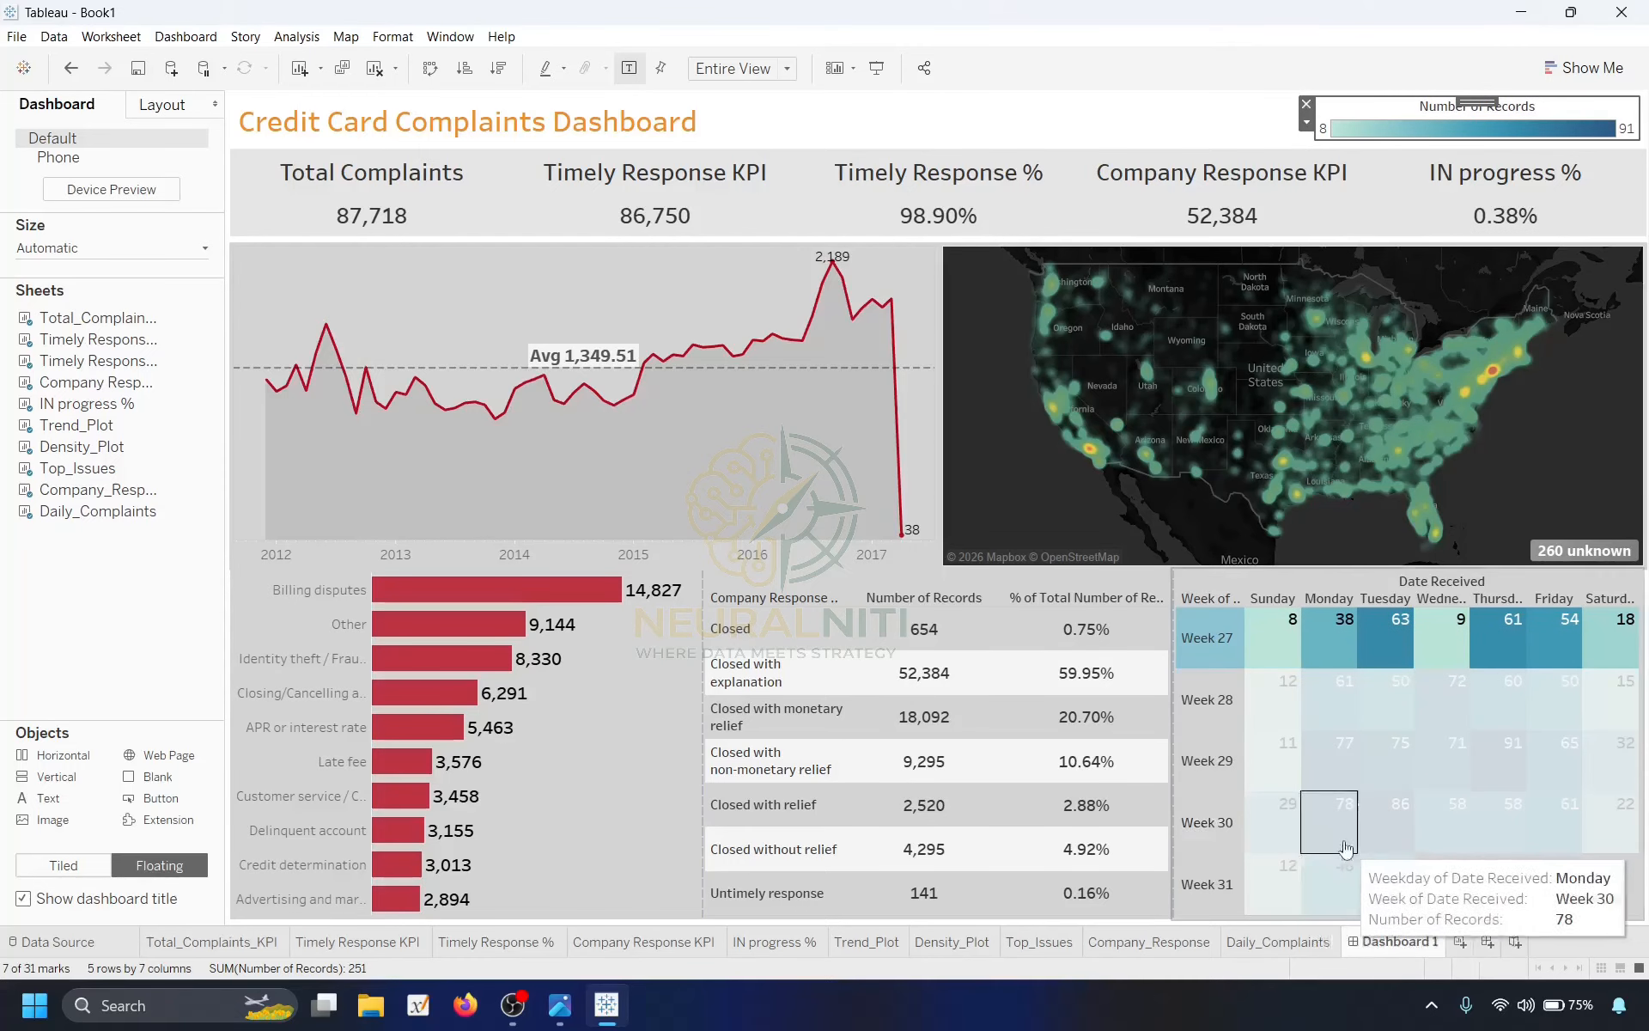
Show the heatmap's Month, Year of Date Received filter and move the Number of Records legend away from it toward the dashboard title.
{"action": "left_click", "coordinate": [1442, 761]}
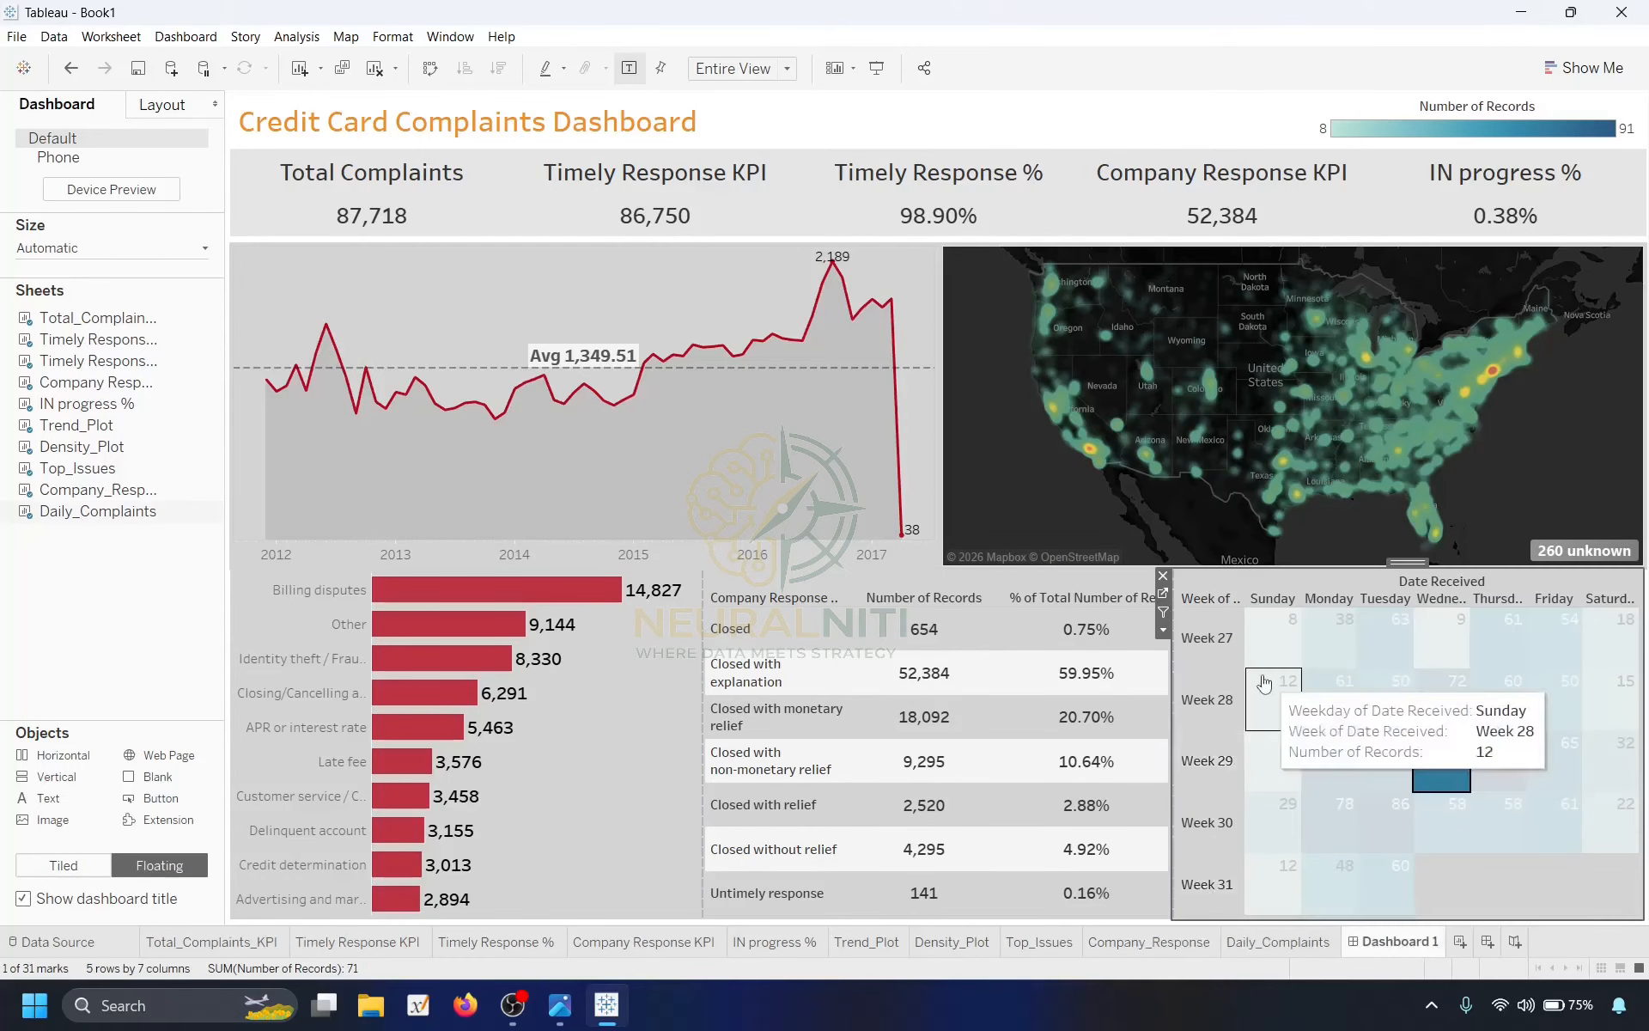
{"action": "left_click", "coordinate": [1162, 633]}
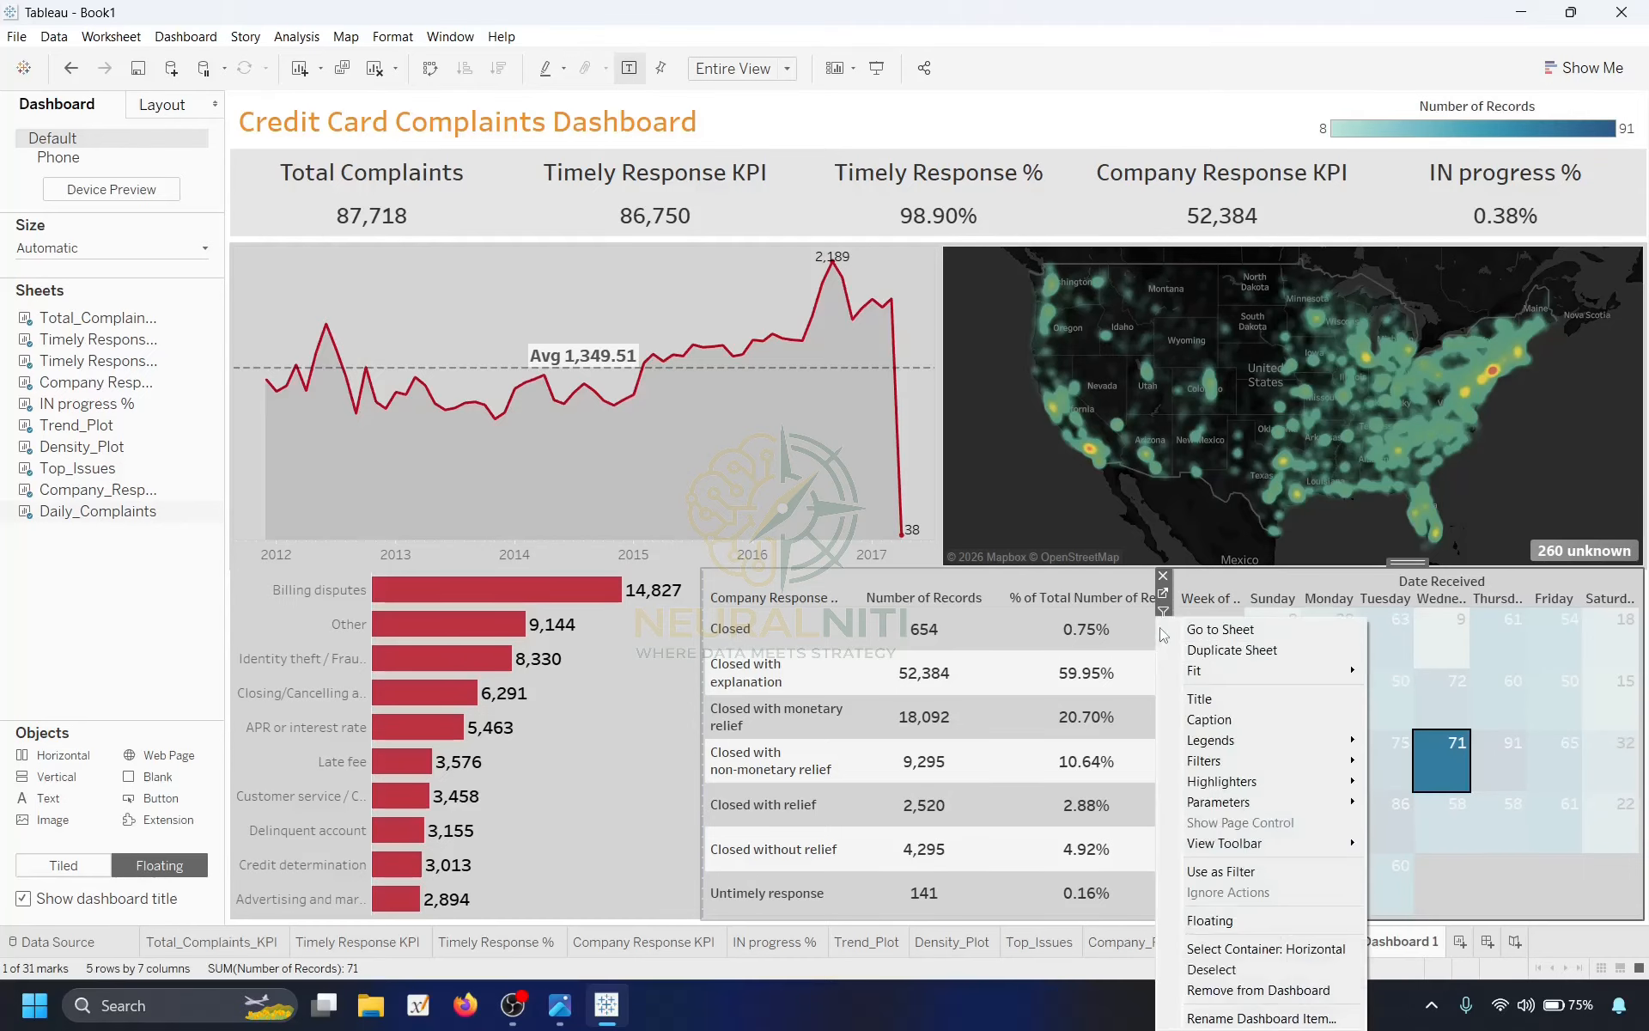
{"action": "mouse_move", "coordinate": [1220, 765]}
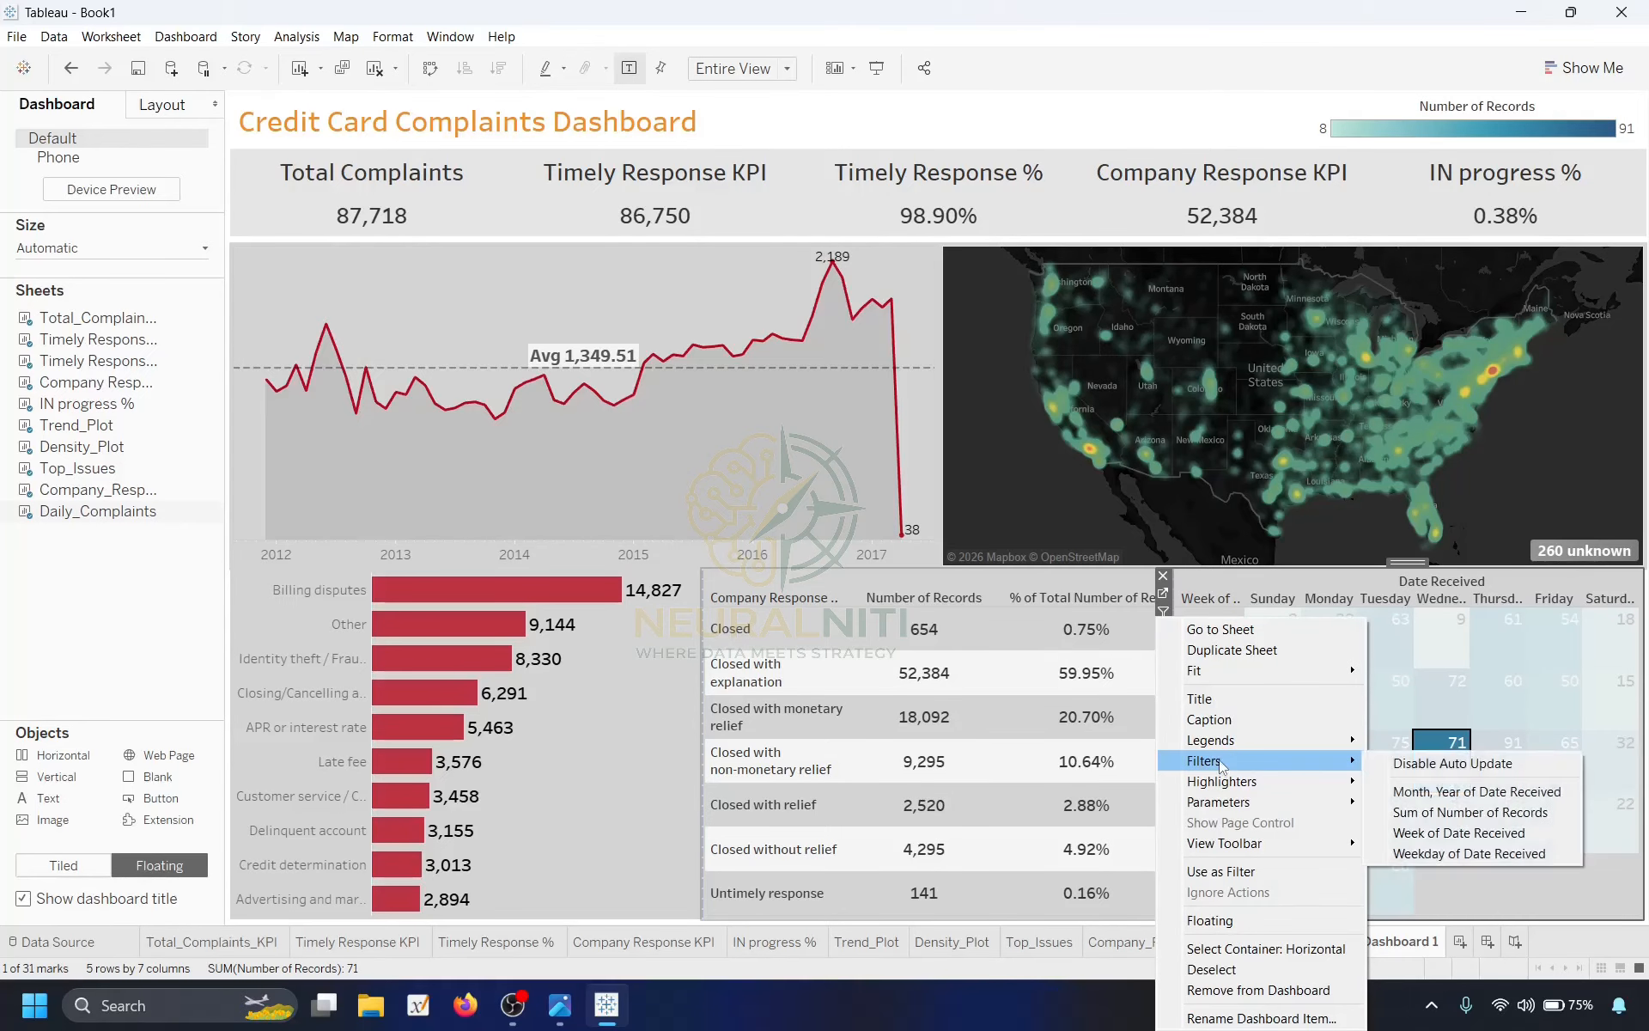
{"action": "left_click", "coordinate": [1505, 794]}
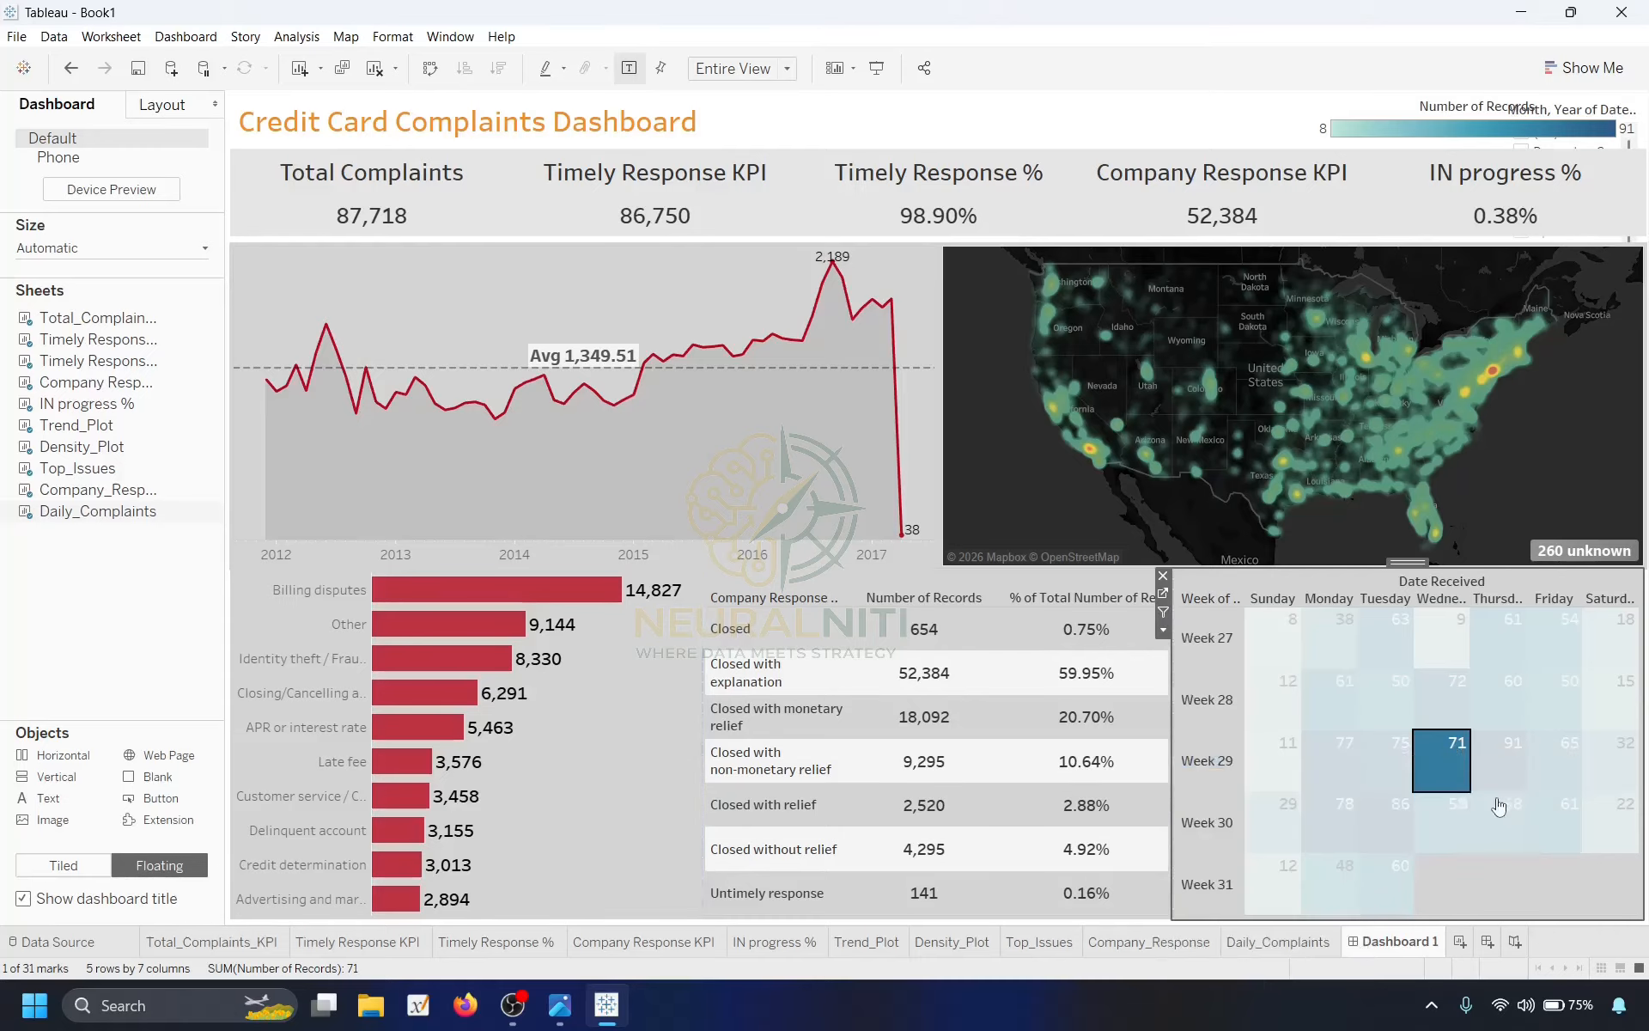
{"action": "left_click", "coordinate": [1561, 152]}
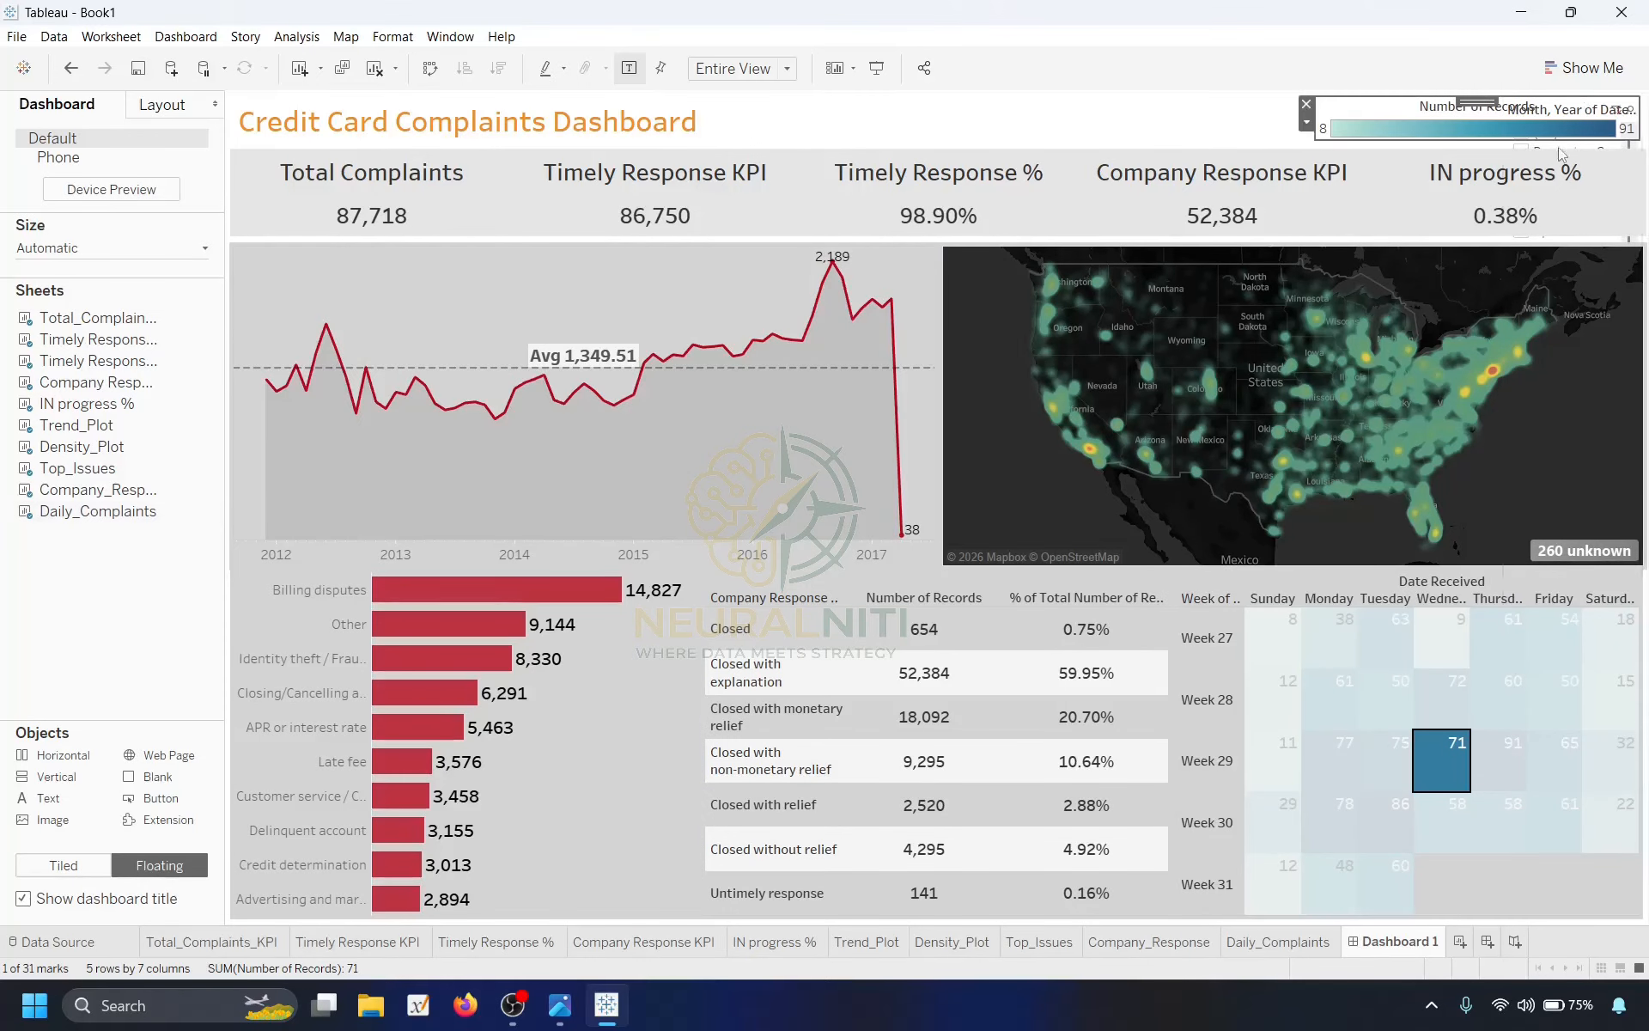
{"action": "left_click_drag", "start_coordinate": [1477, 102], "coordinate": [1223, 101]}
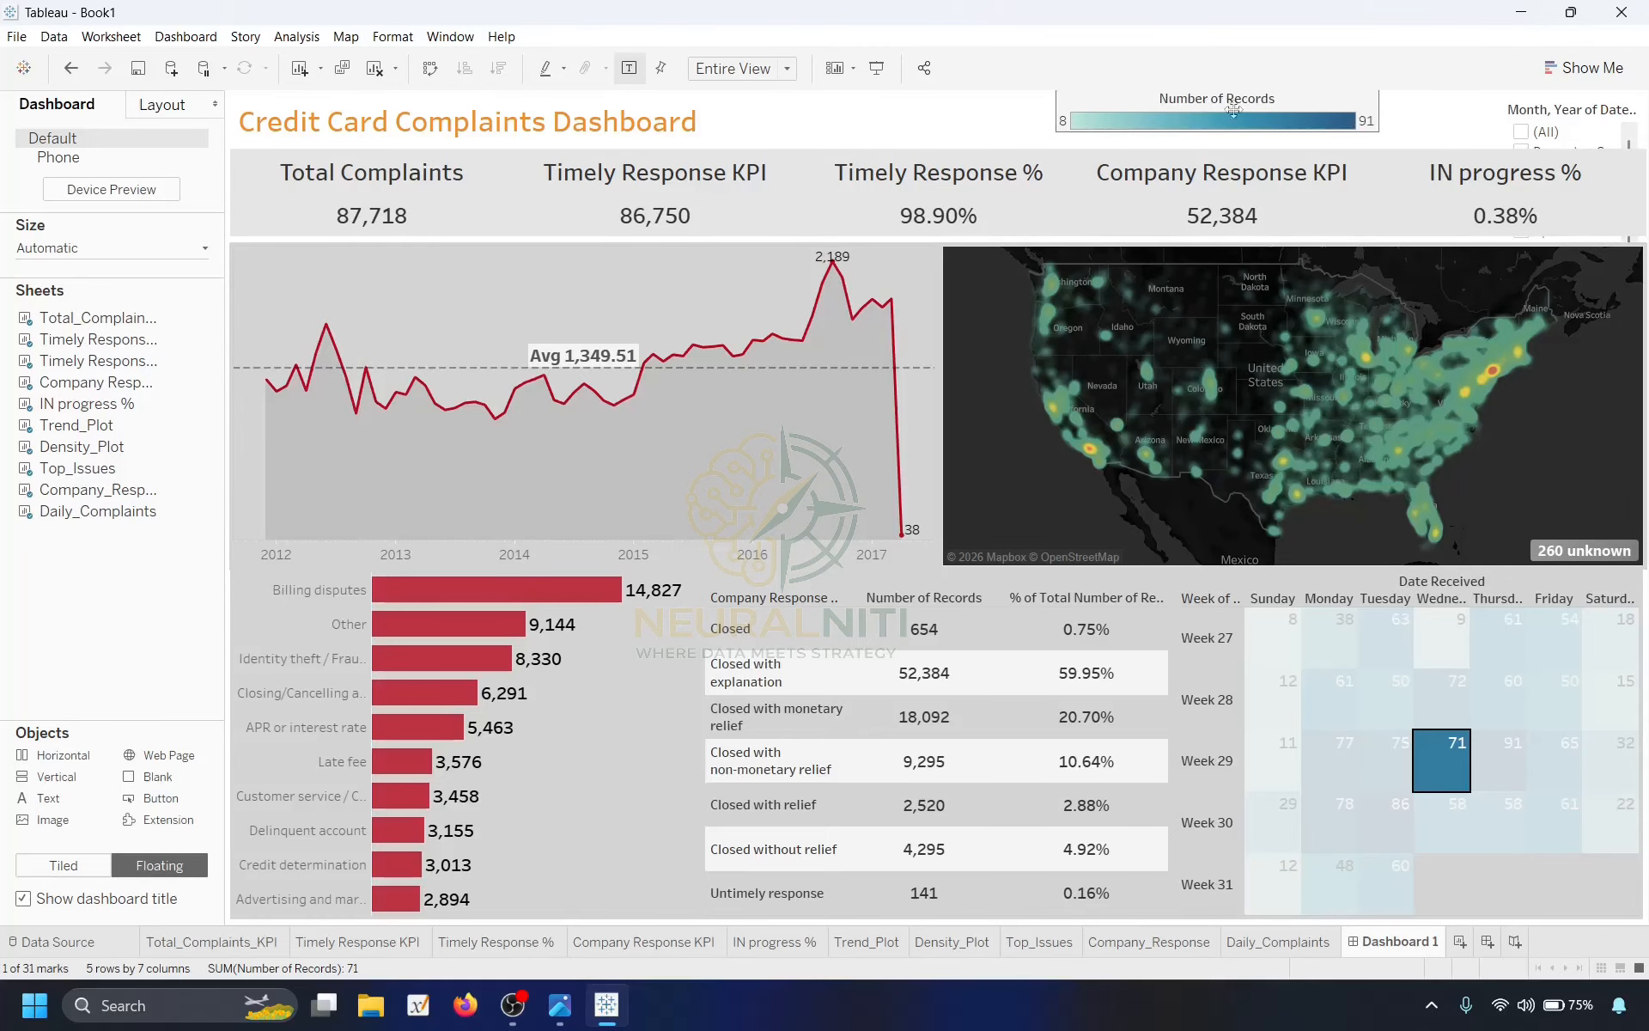
Change the Month, Year of Date Received filter to Single Value (dropdown) and make it floating.
{"action": "left_click", "coordinate": [1531, 137]}
{"action": "left_click", "coordinate": [1496, 140]}
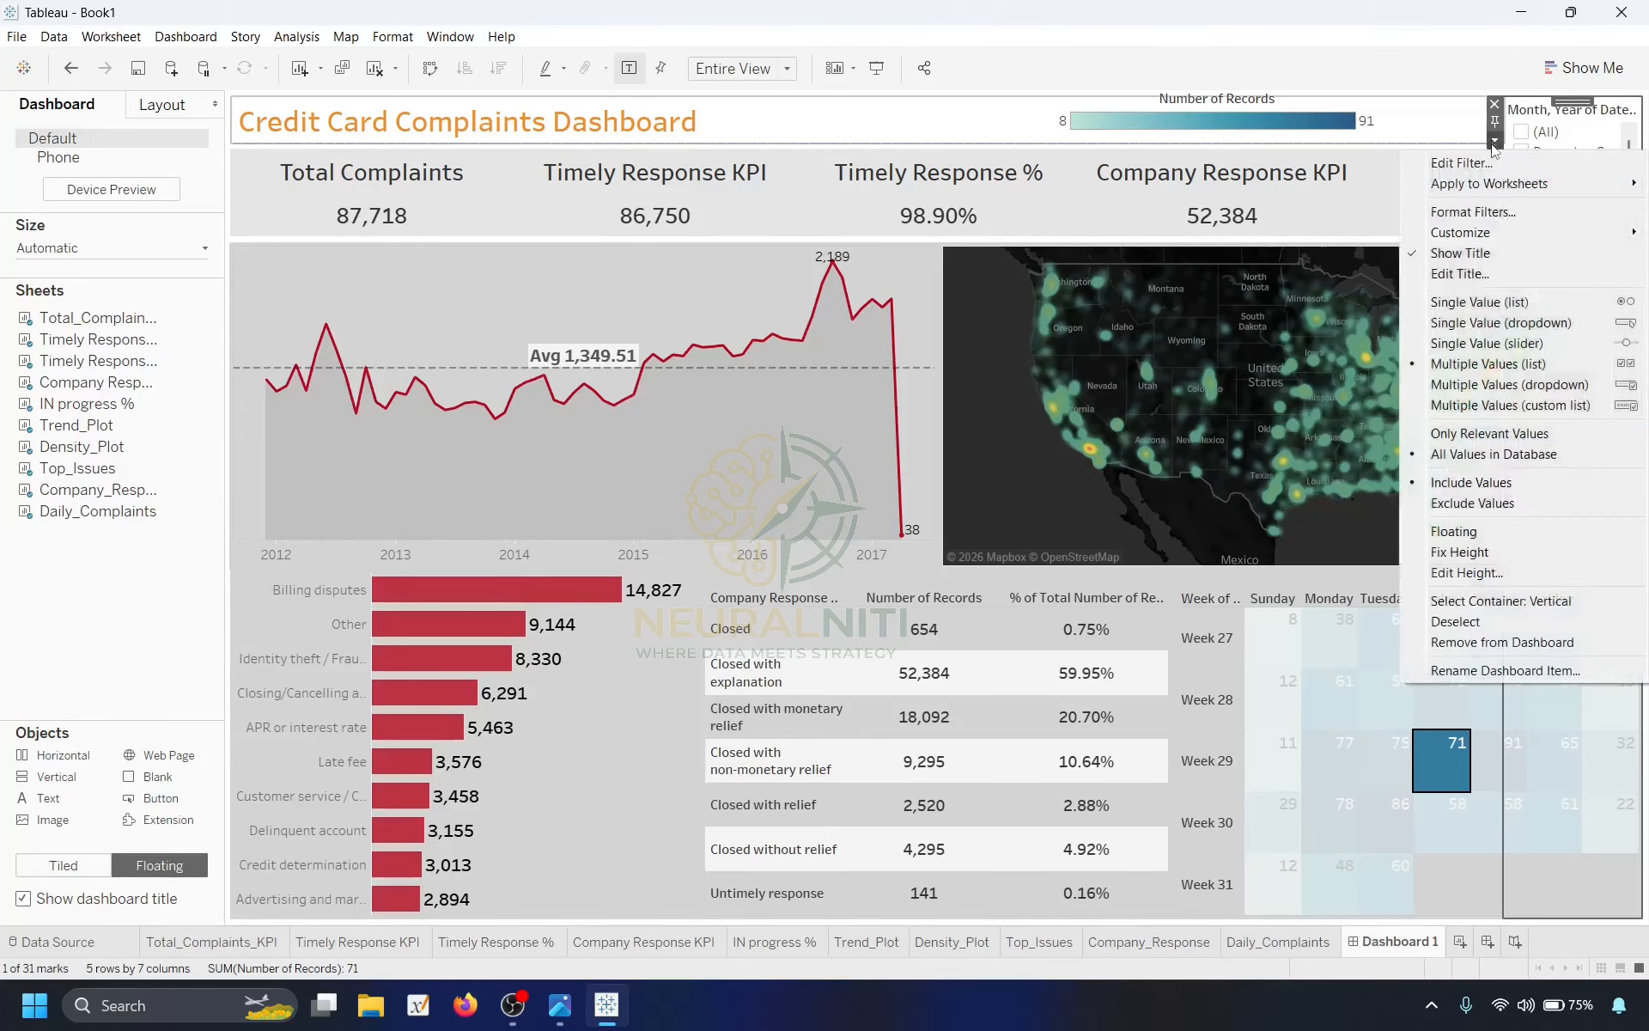
{"action": "left_click", "coordinate": [1513, 324]}
{"action": "left_click", "coordinate": [1495, 140]}
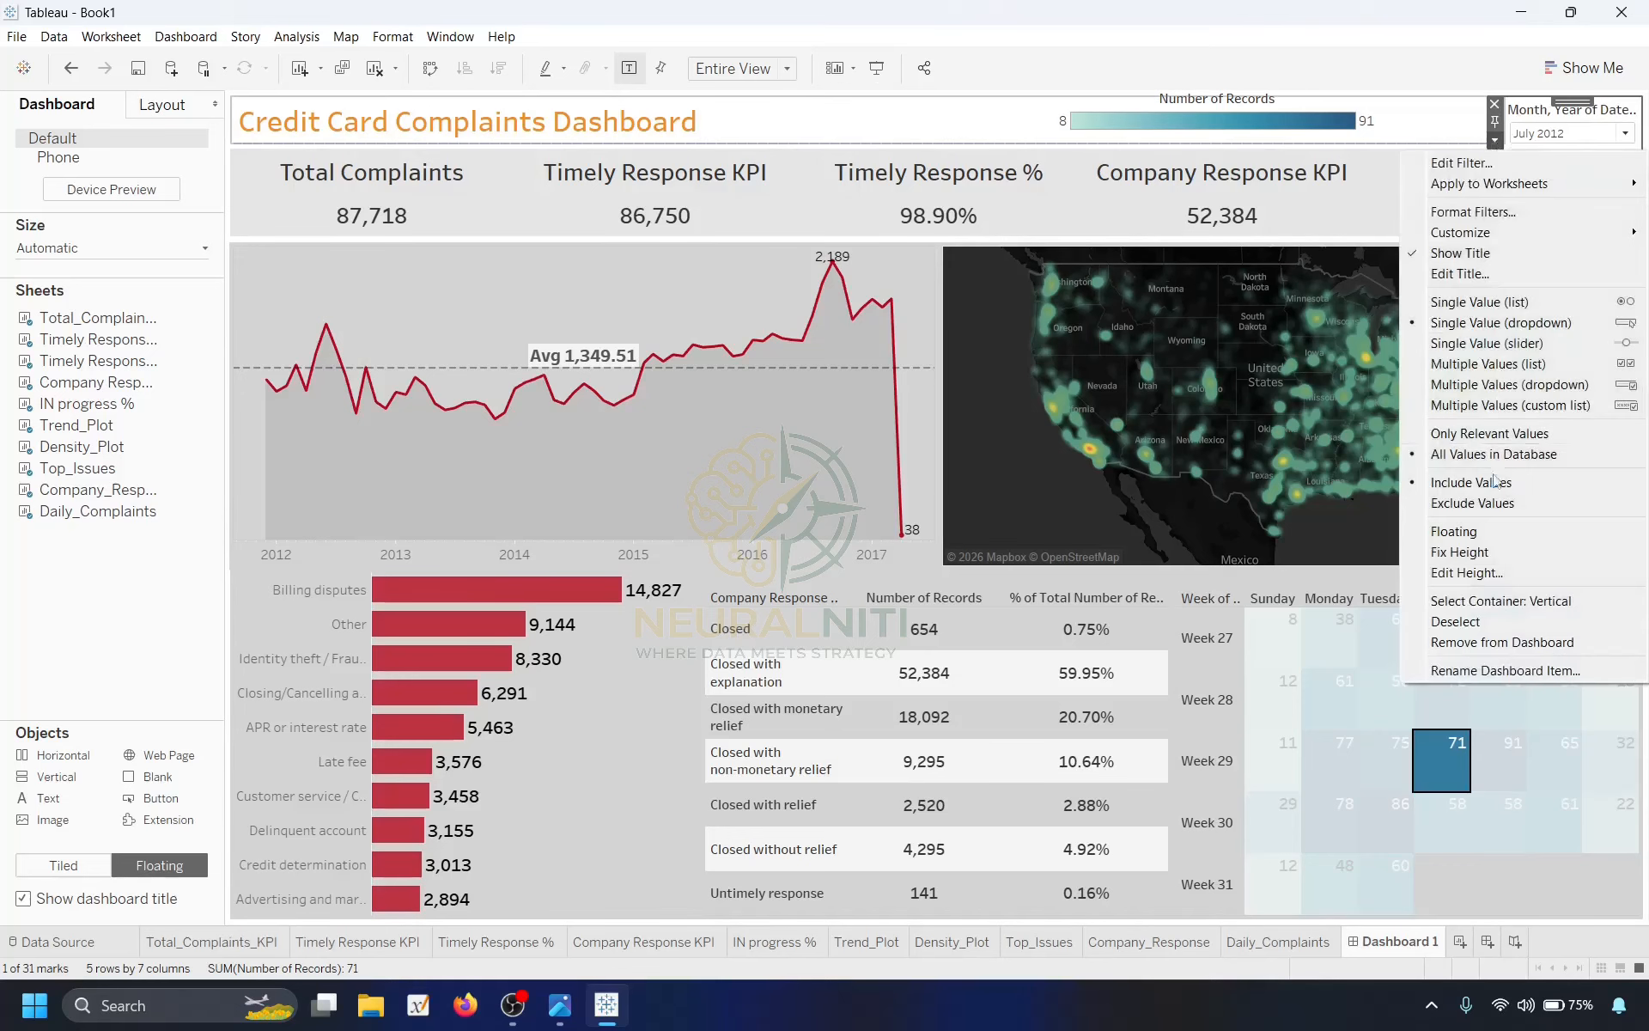
{"action": "left_click", "coordinate": [1503, 543]}
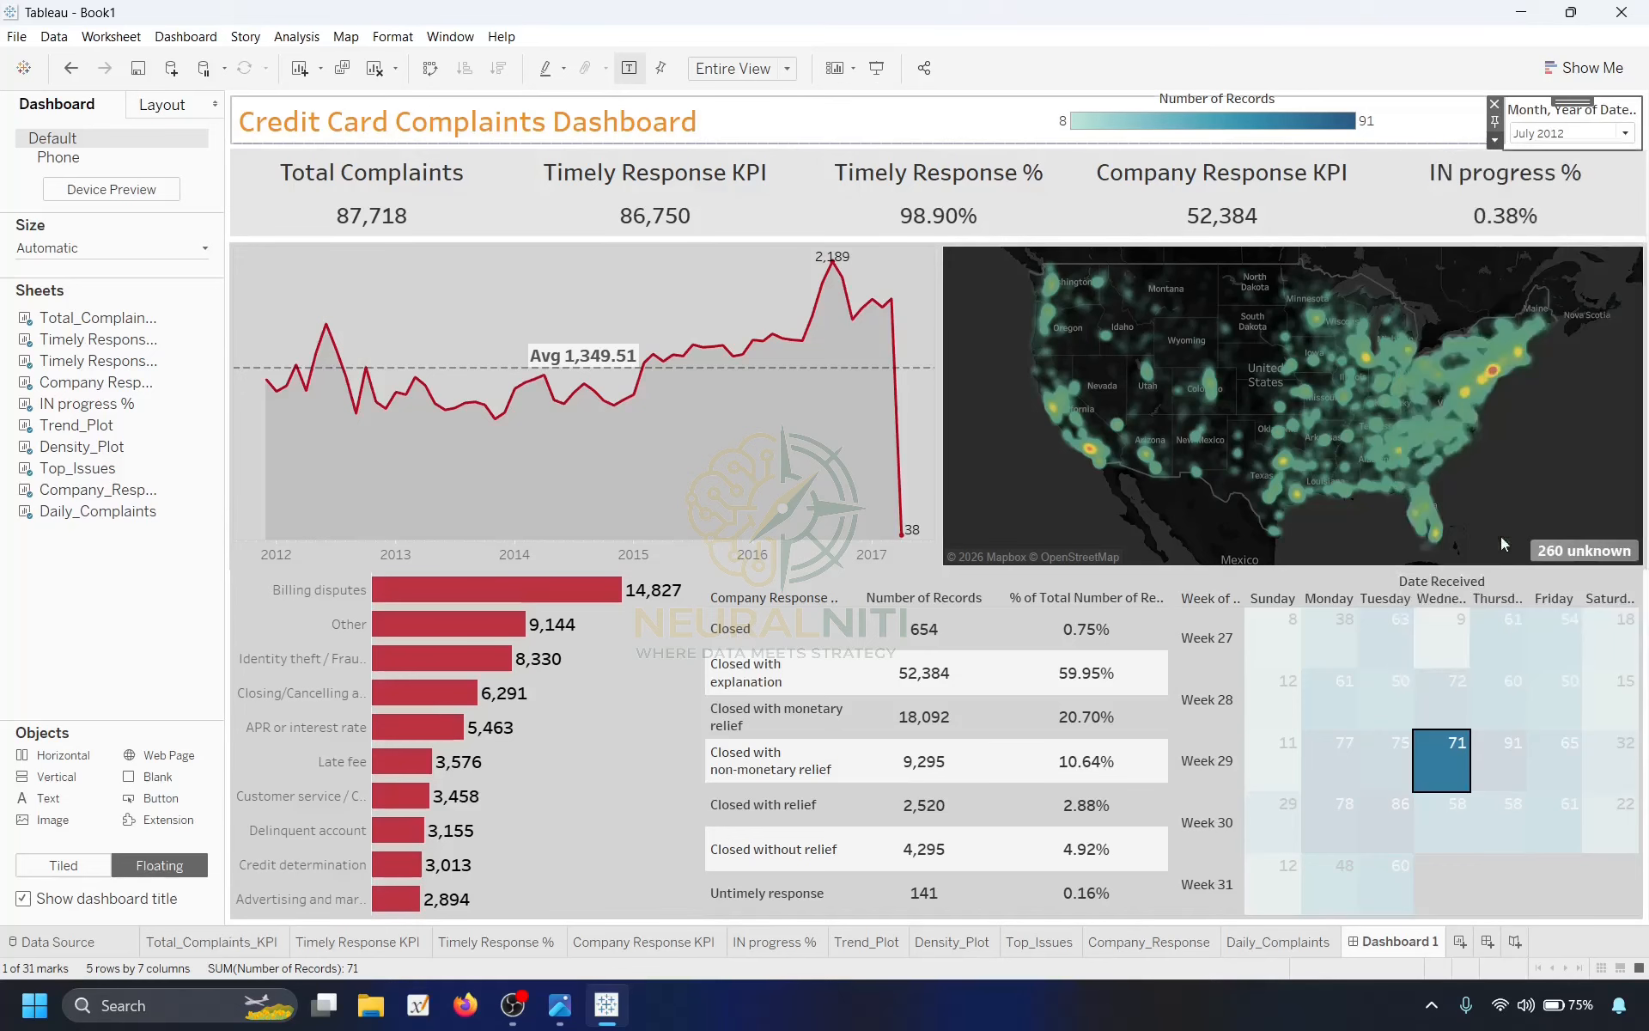
Move the floating Month, Year of Date Received filter into the title row between the dashboard title and the color legend.
{"action": "left_click", "coordinate": [1548, 113]}
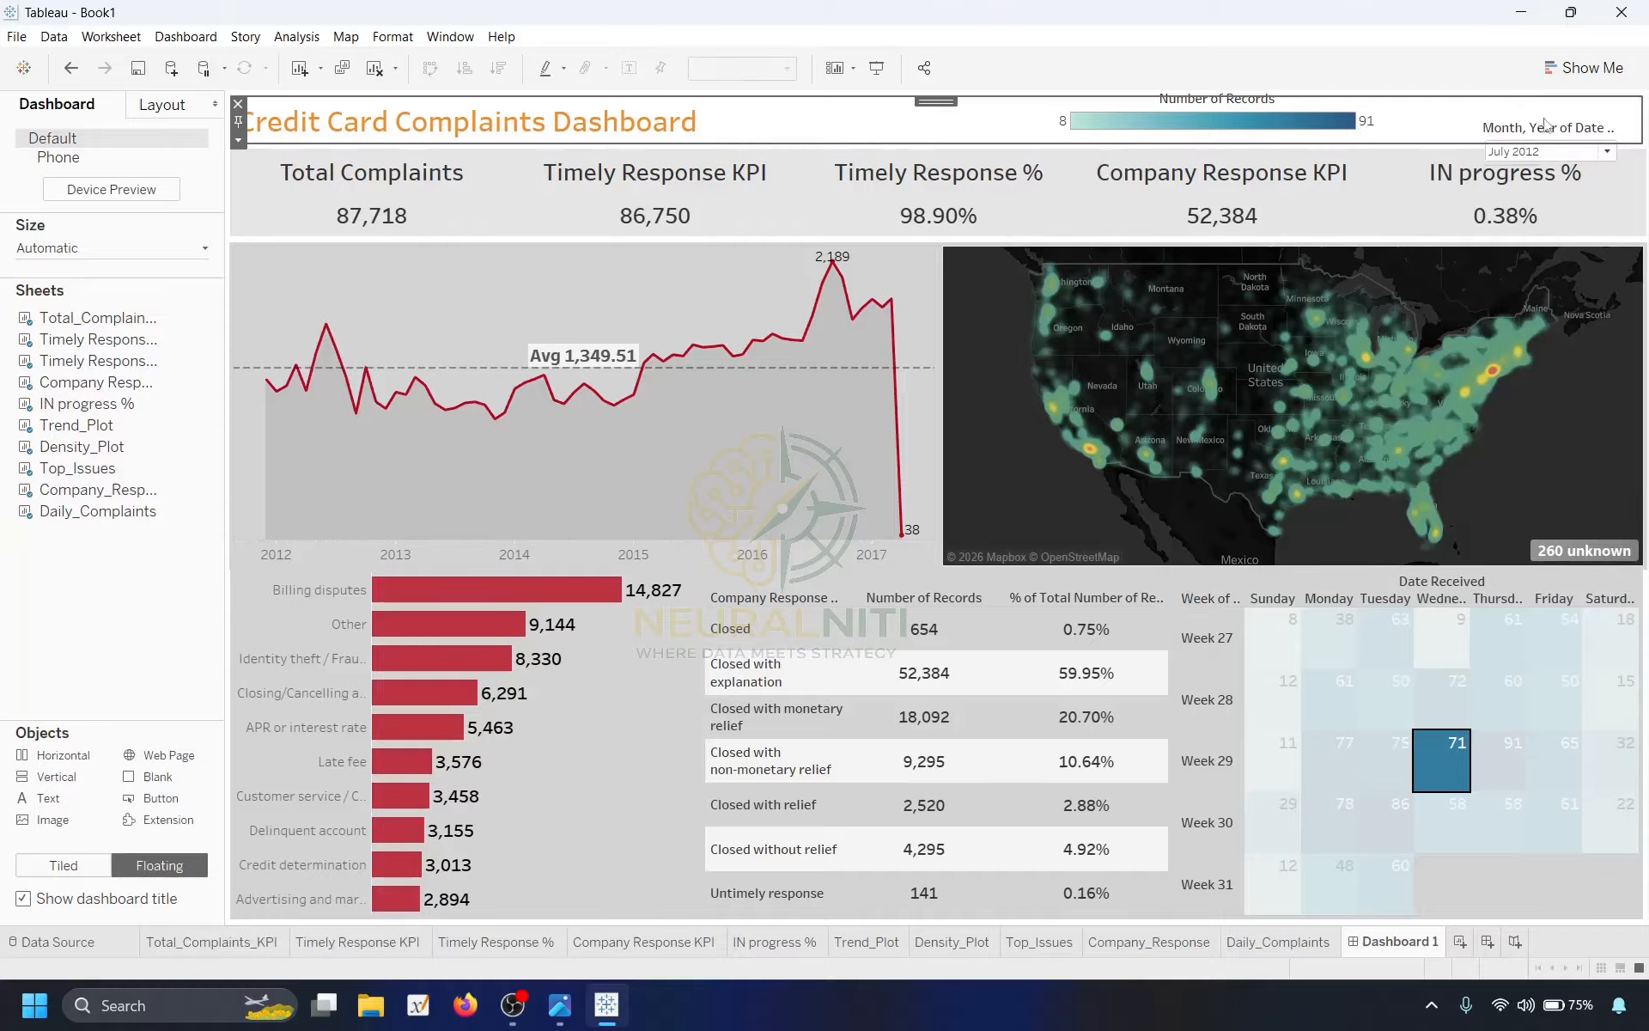
{"action": "left_click", "coordinate": [1544, 155]}
{"action": "left_click", "coordinate": [1557, 123]}
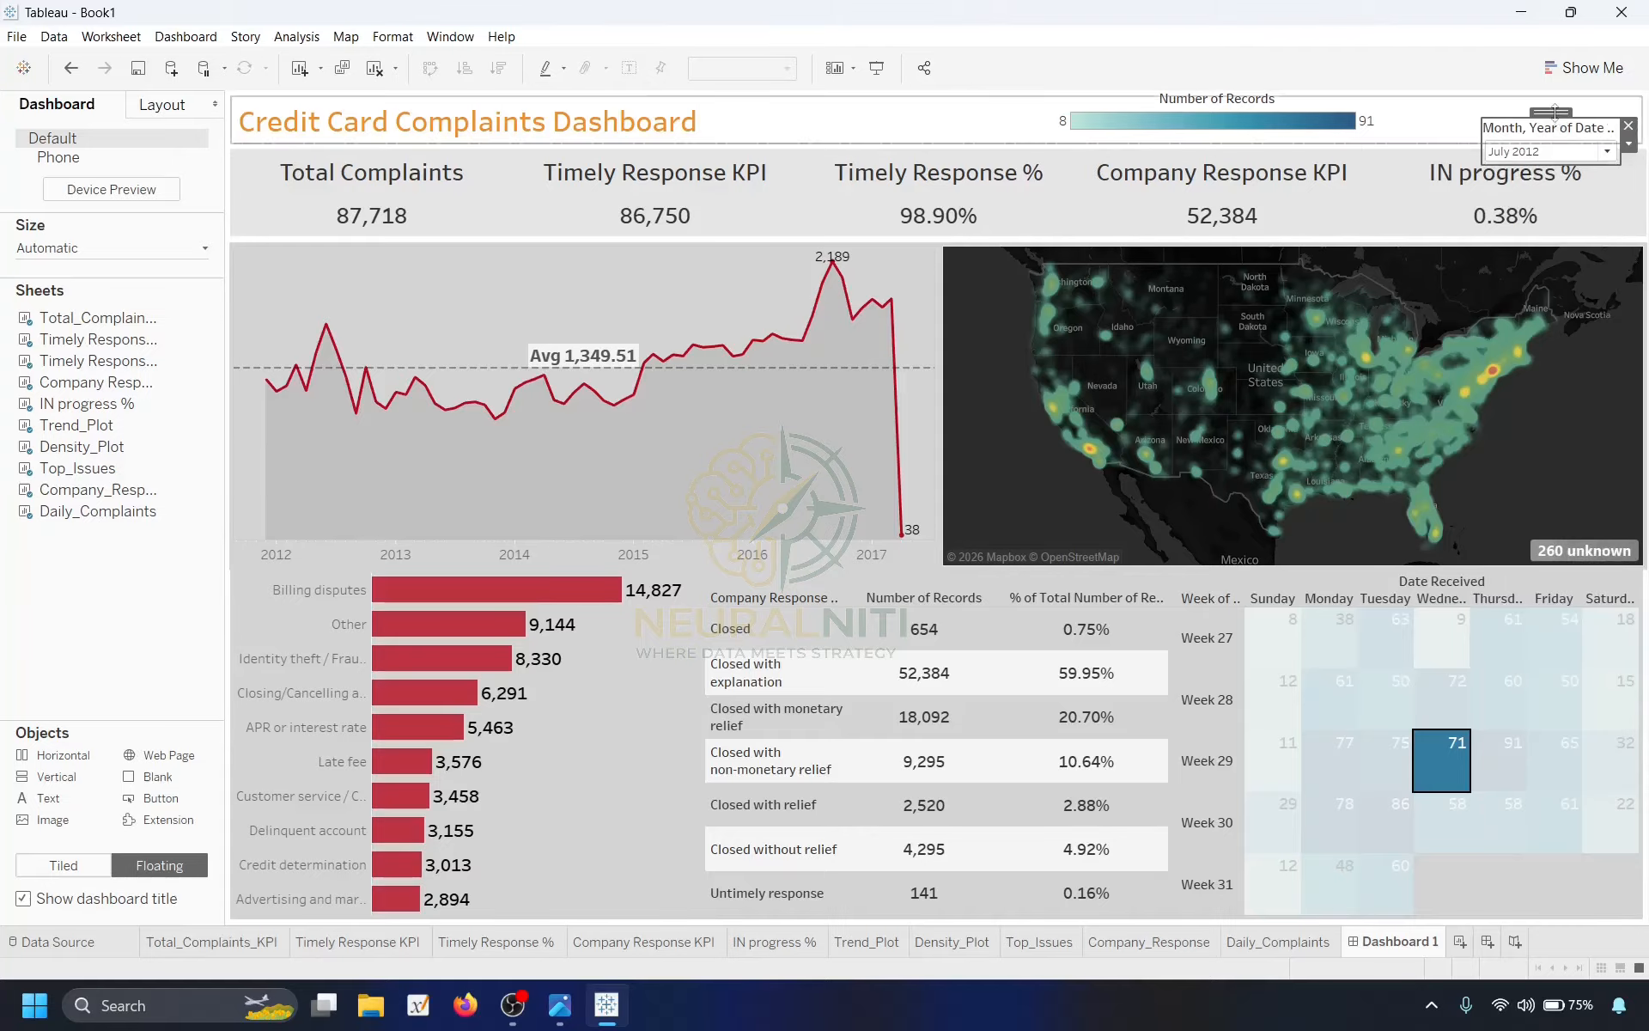
{"action": "left_click_drag", "start_coordinate": [1546, 120], "coordinate": [975, 96]}
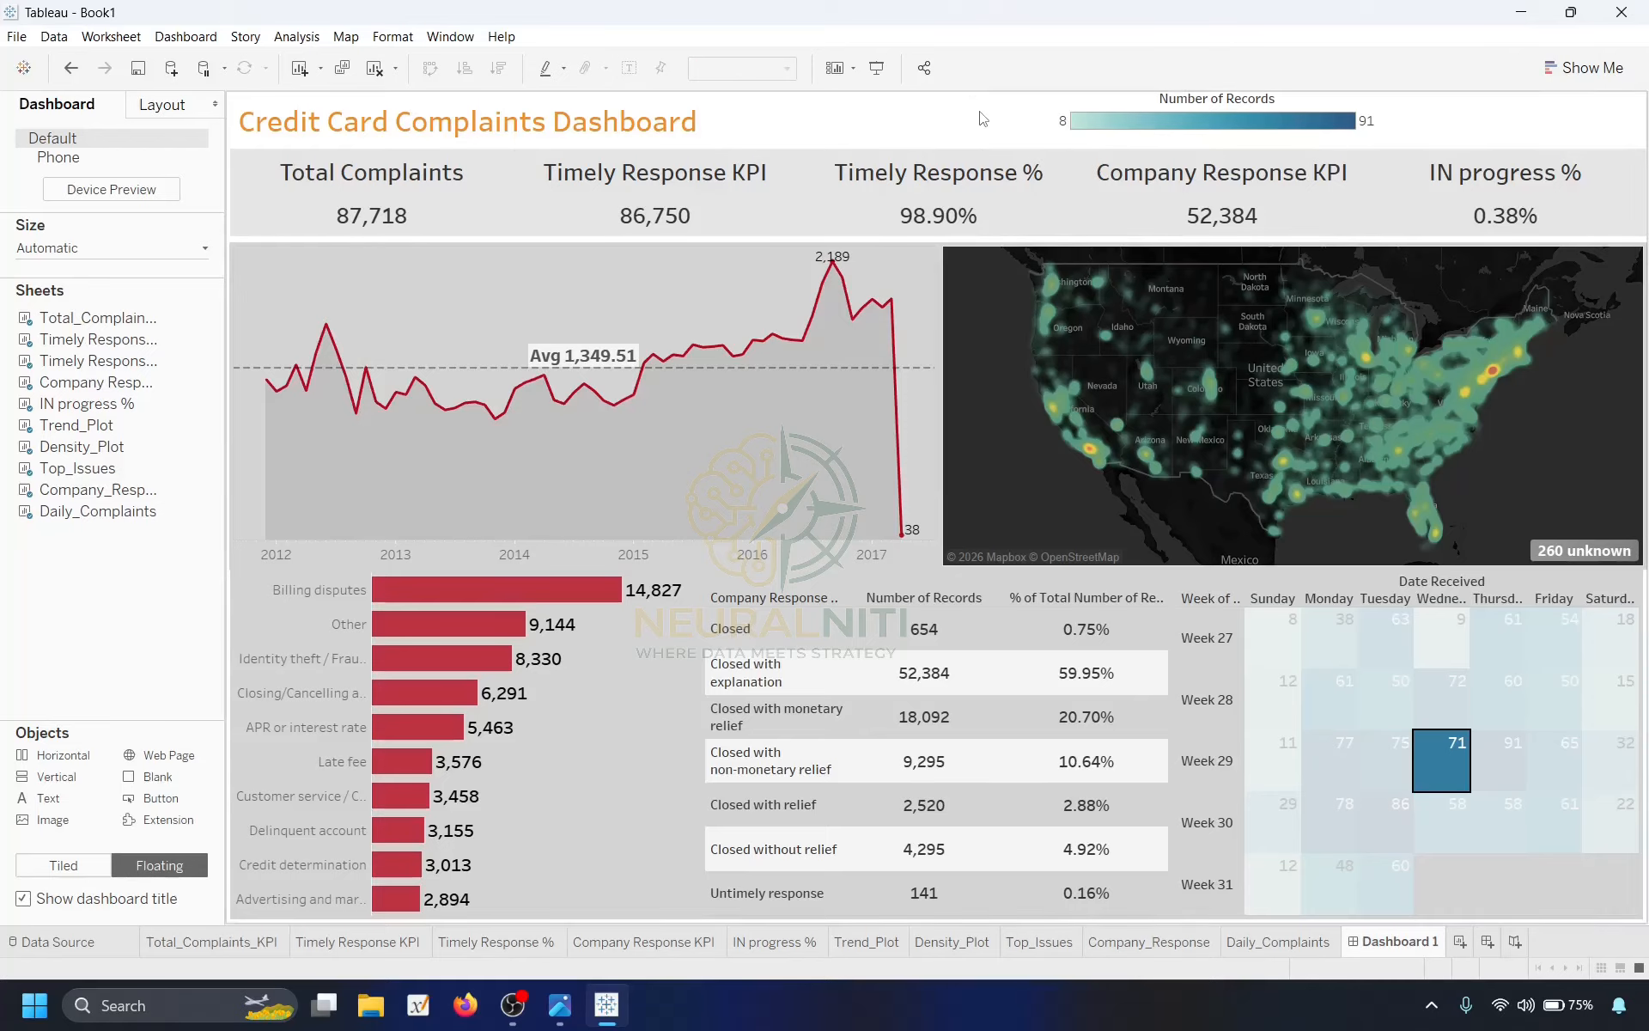
{"action": "key", "text": "ctrl+z"}
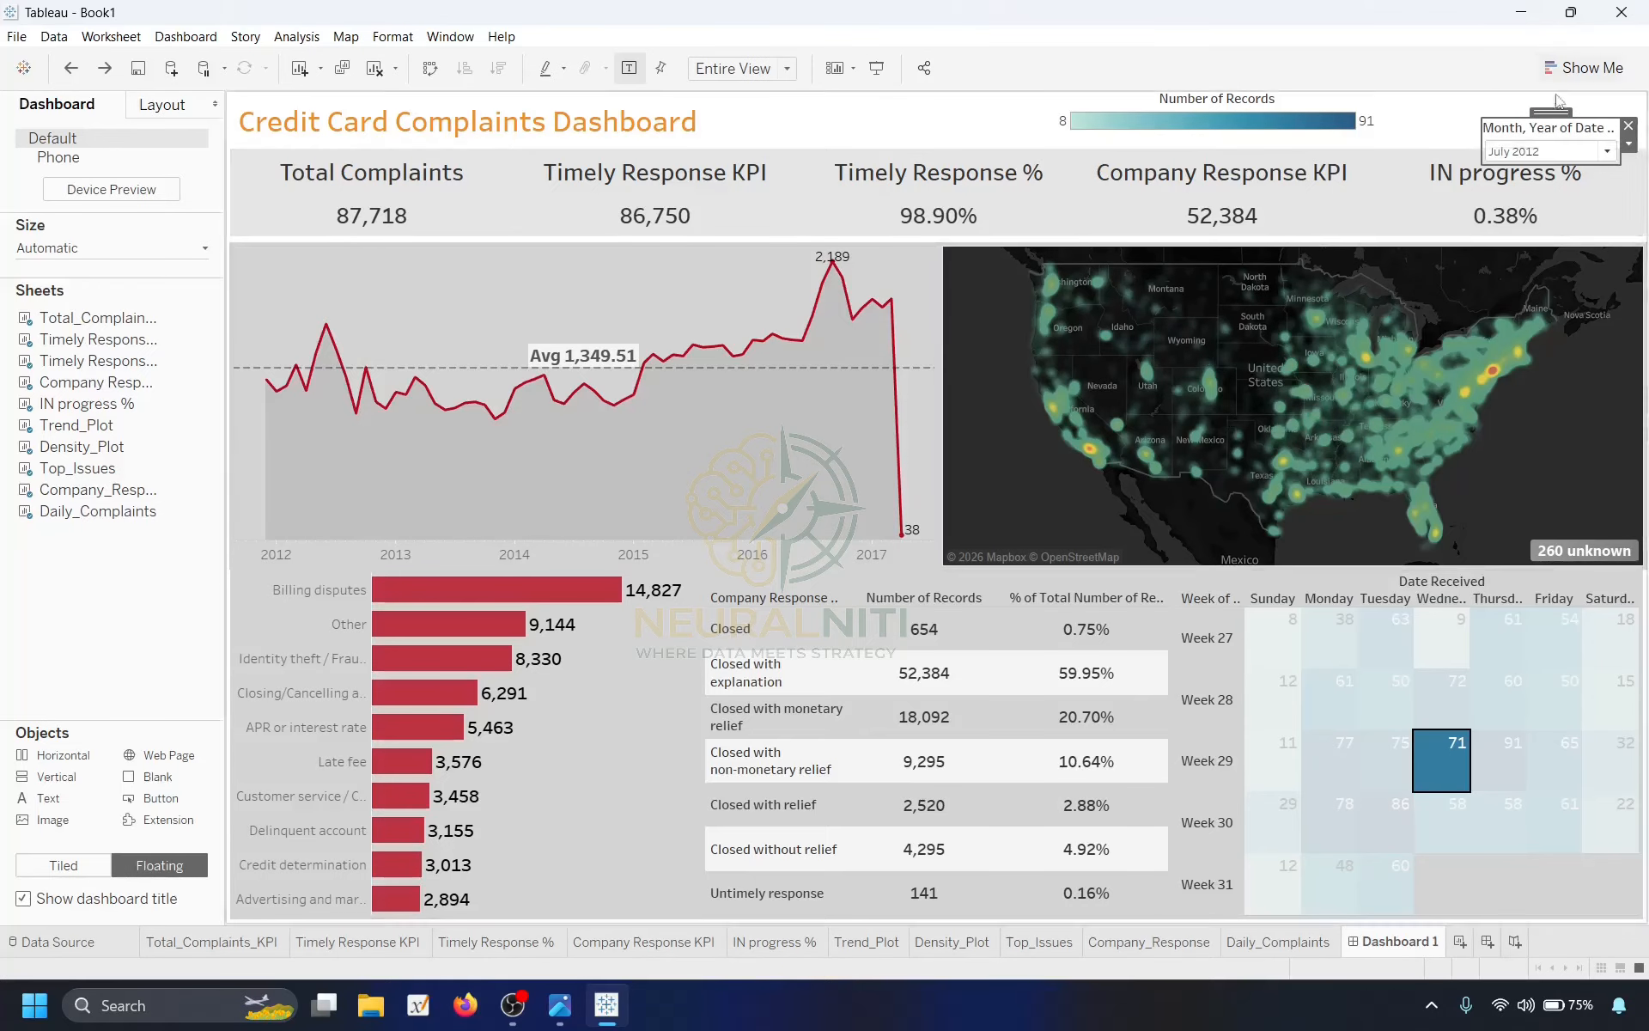
{"action": "left_click_drag", "start_coordinate": [1551, 109], "coordinate": [969, 104]}
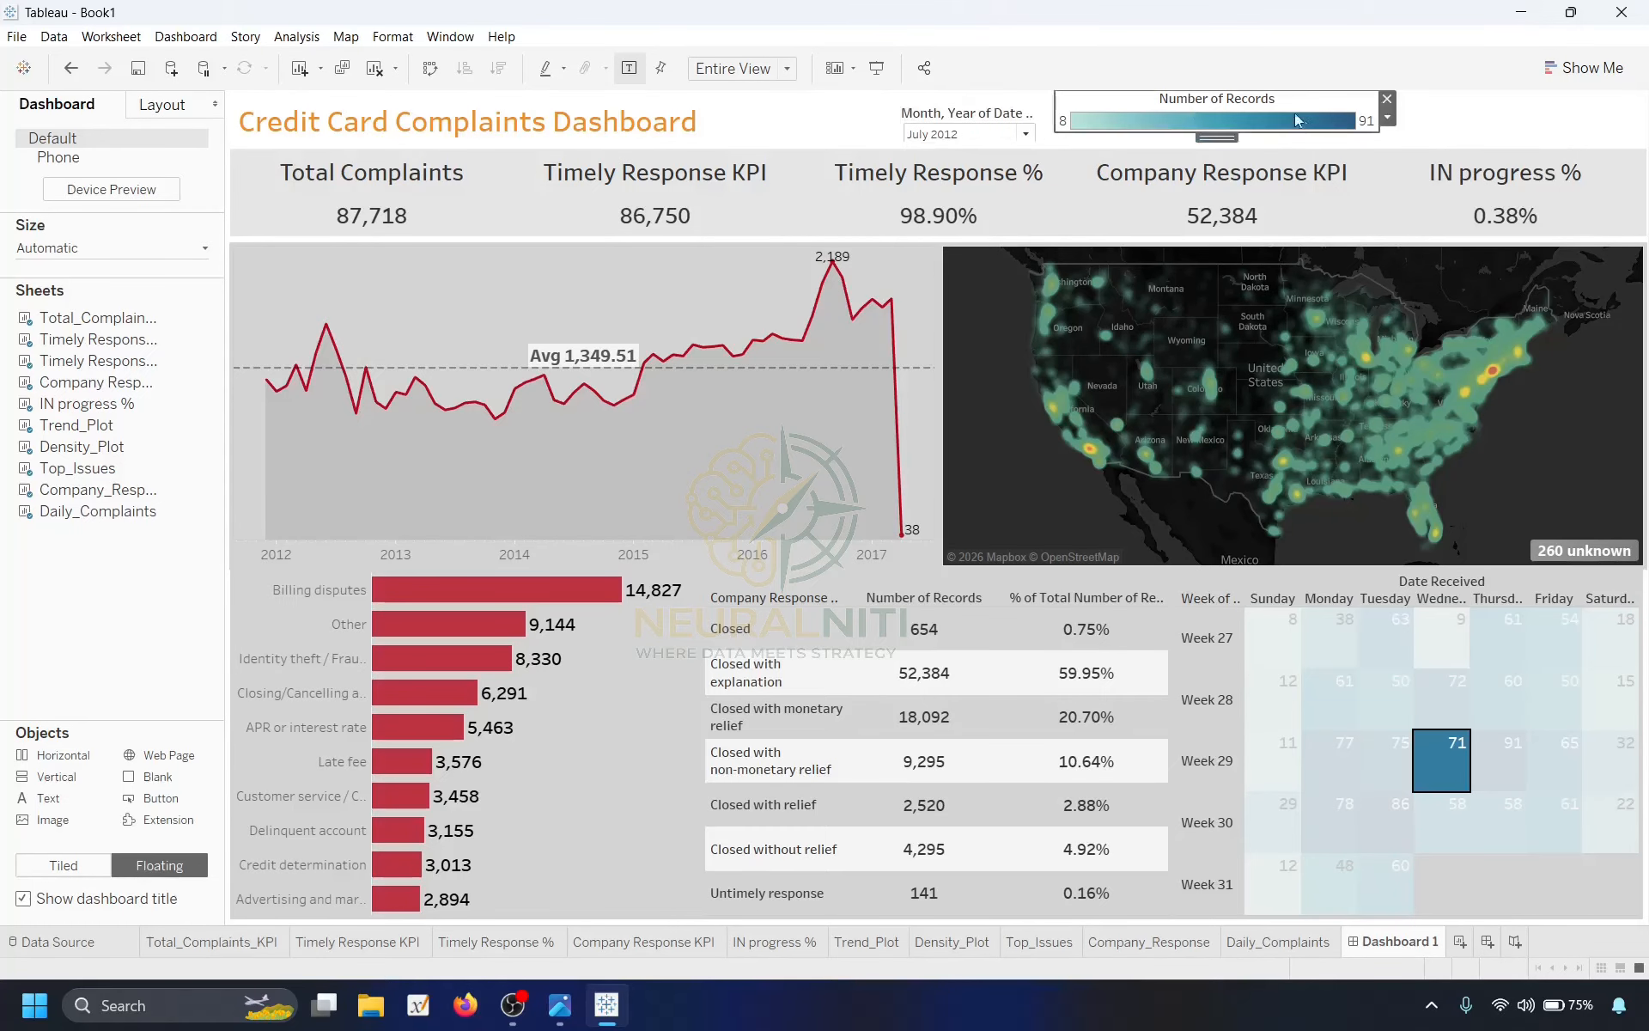
Shift the Number of Records legend slightly away from the date filter and widen the filter toward the dashboard title.
{"action": "left_click_drag", "start_coordinate": [1226, 149], "coordinate": [1256, 156]}
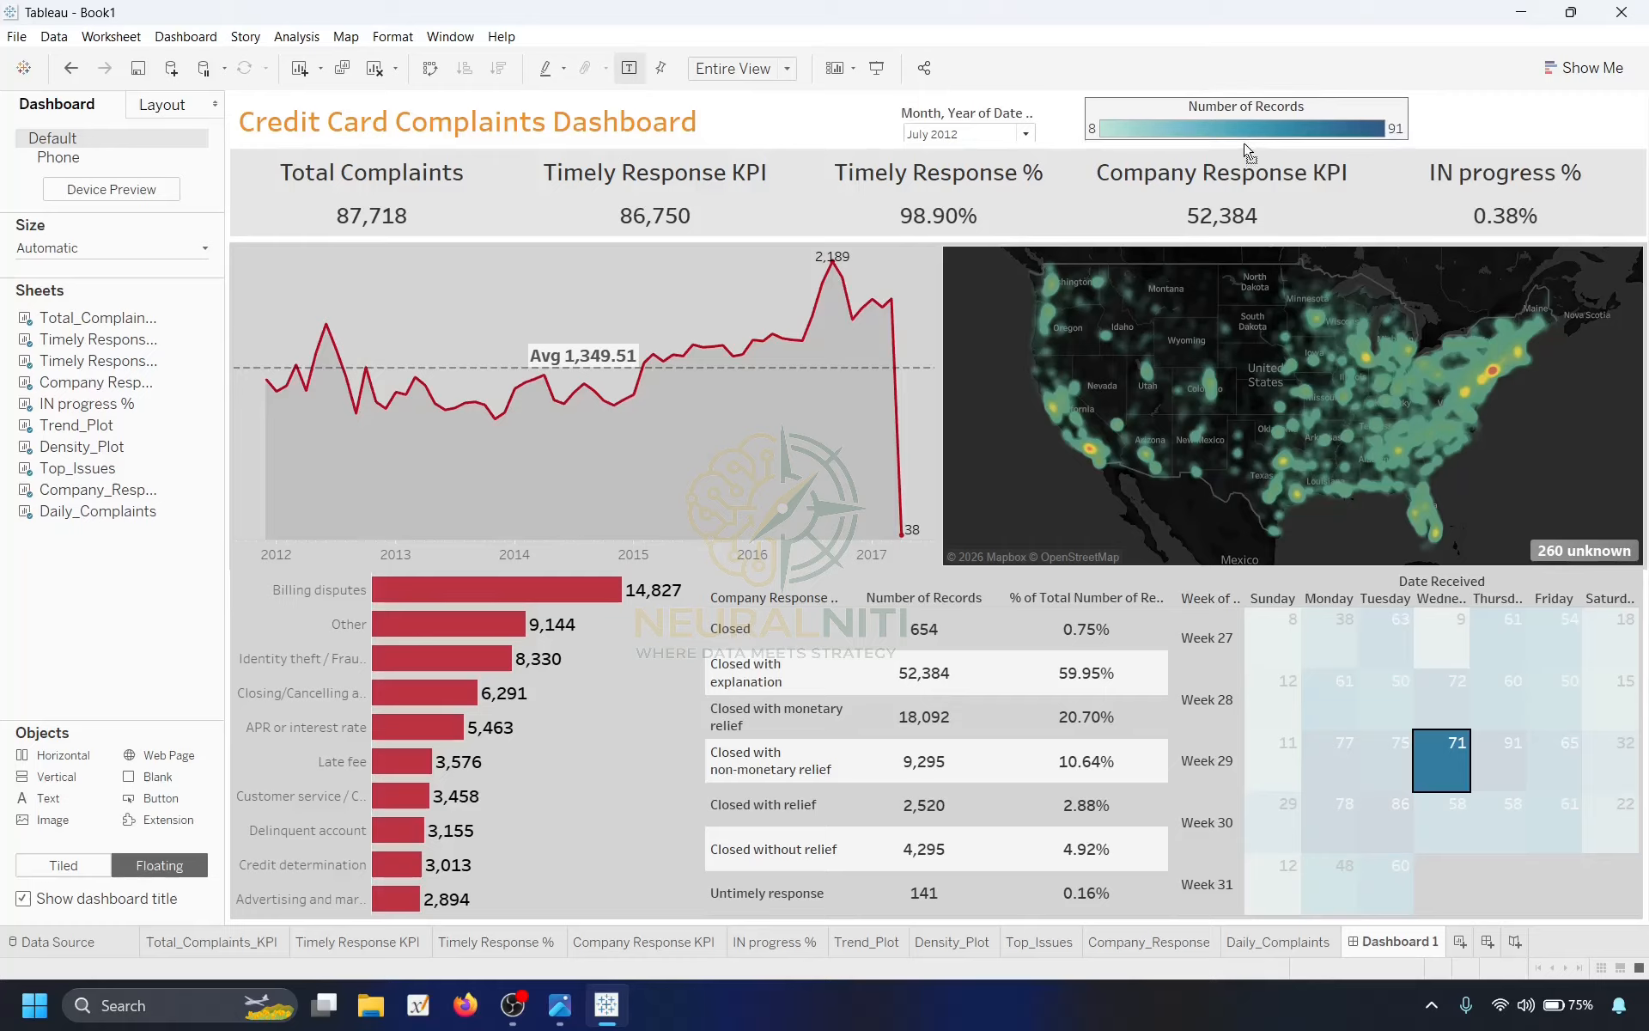
{"action": "left_click", "coordinate": [992, 123]}
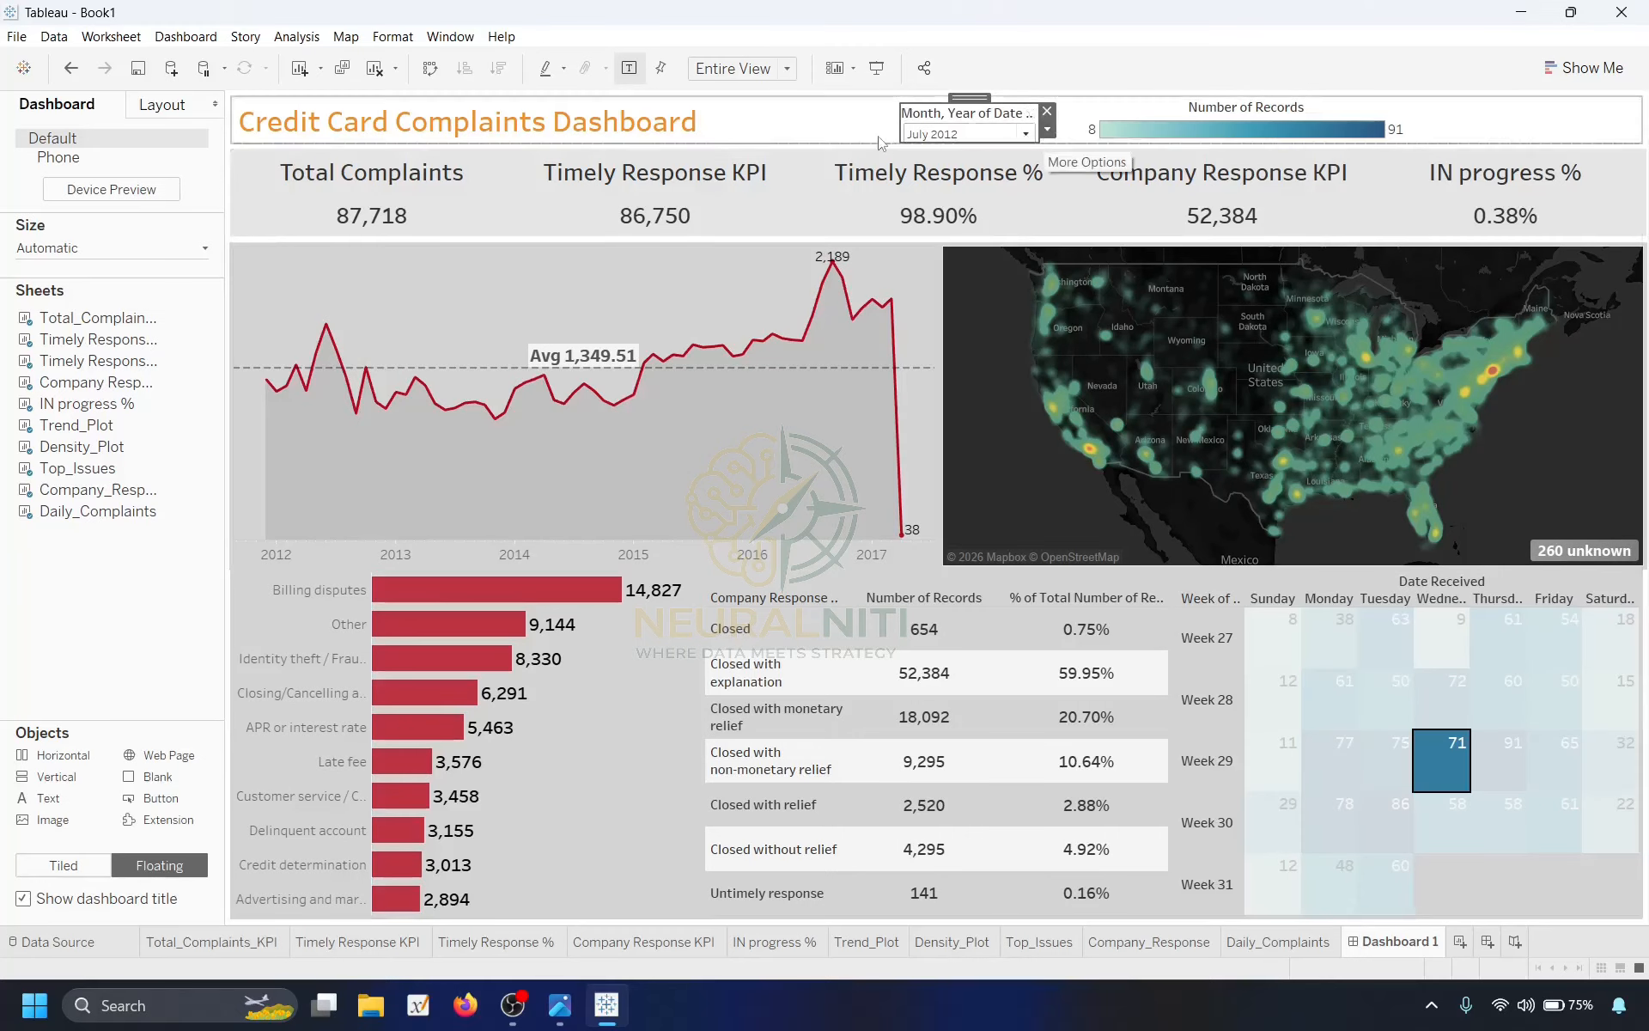
{"action": "left_click_drag", "start_coordinate": [900, 130], "coordinate": [859, 140]}
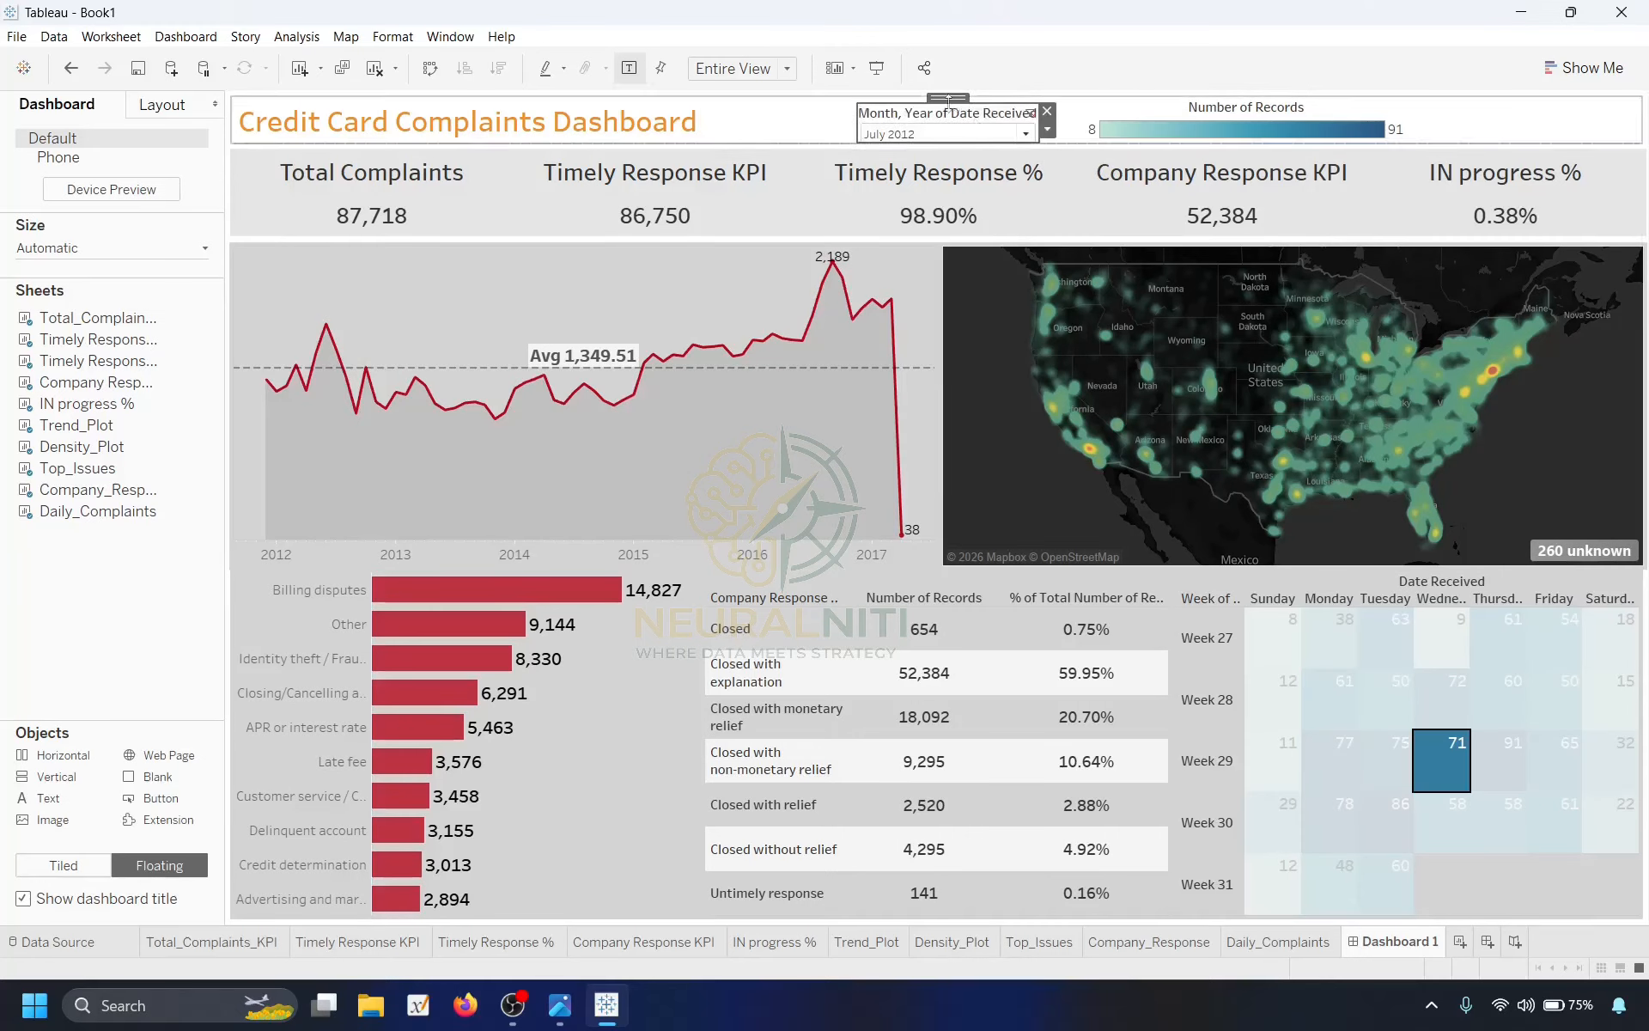
Move the floating Month, Year of Date Received filter closer to the color legend and set it to October 2012.
{"action": "left_click_drag", "start_coordinate": [940, 99], "coordinate": [974, 98]}
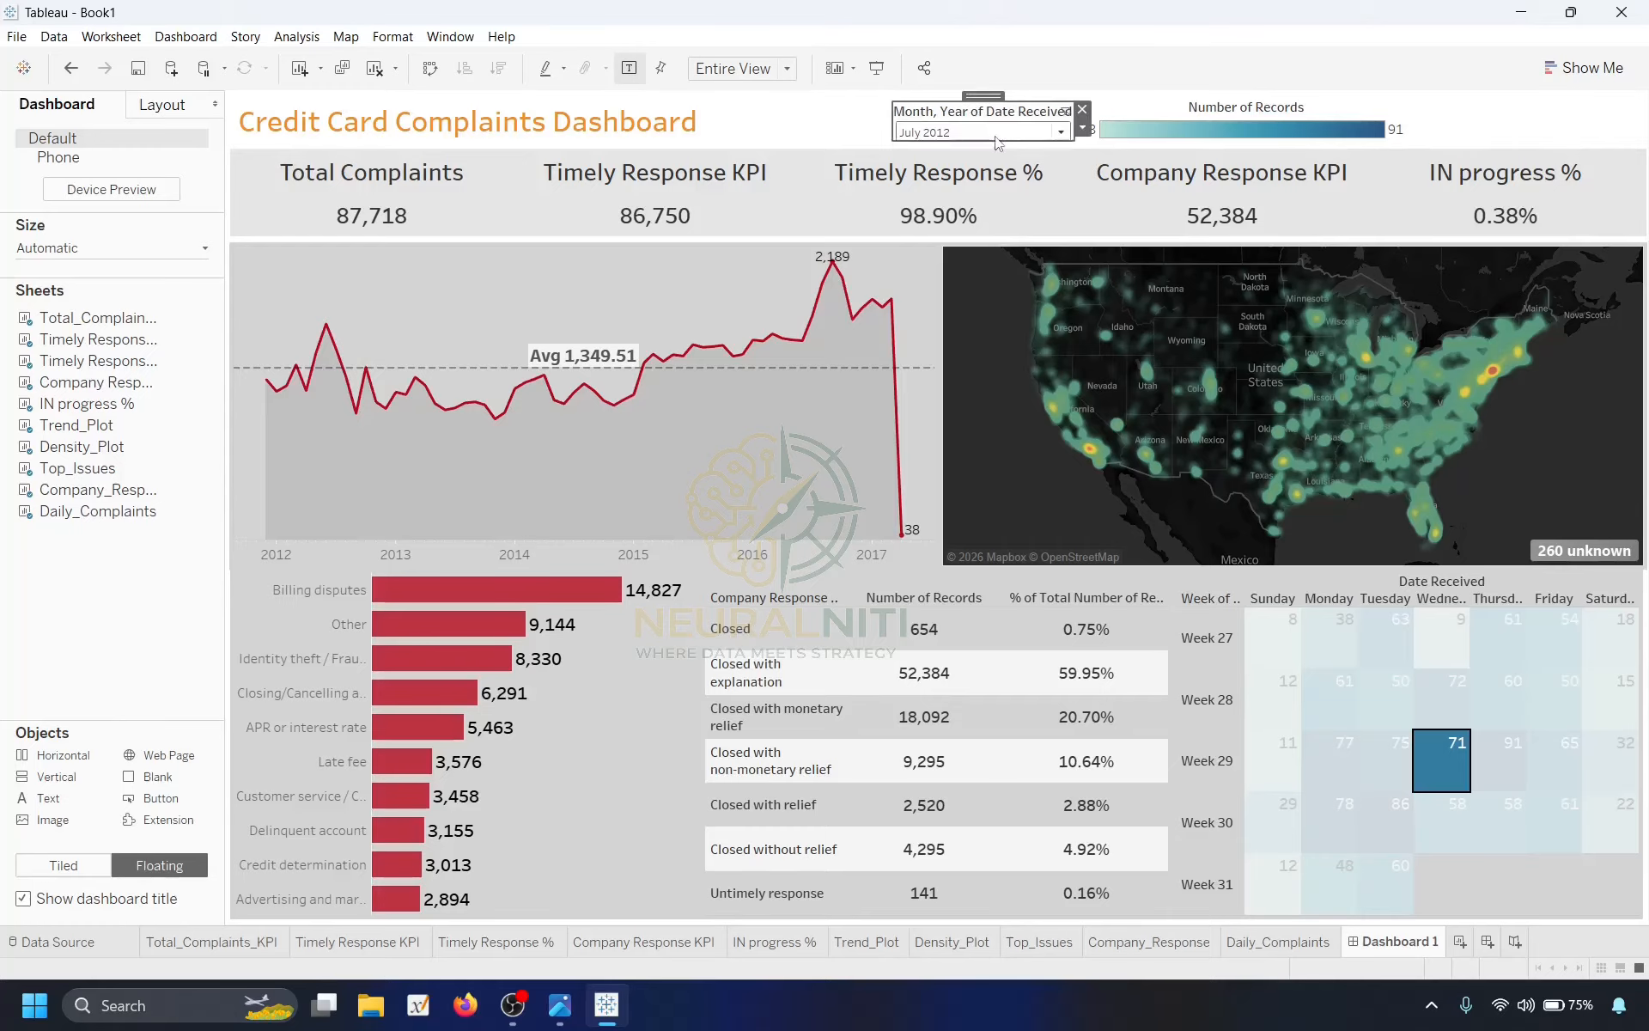
{"action": "left_click", "coordinate": [999, 133]}
{"action": "left_click", "coordinate": [950, 414]}
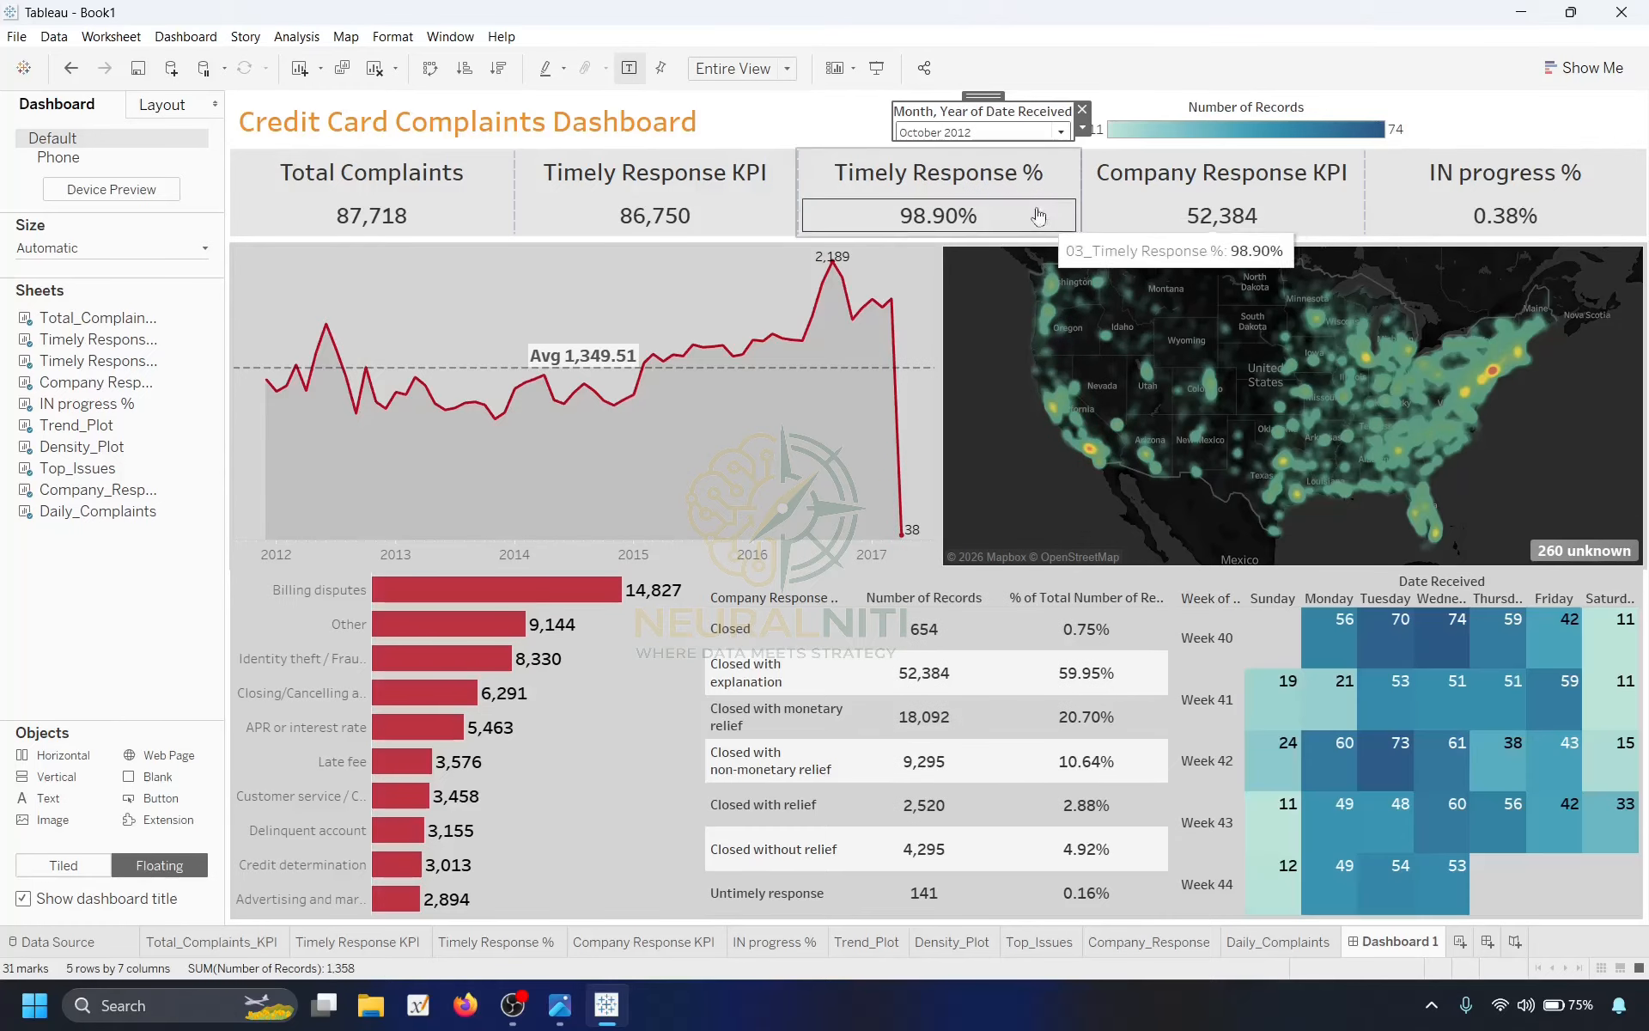
{"action": "left_click", "coordinate": [1509, 134]}
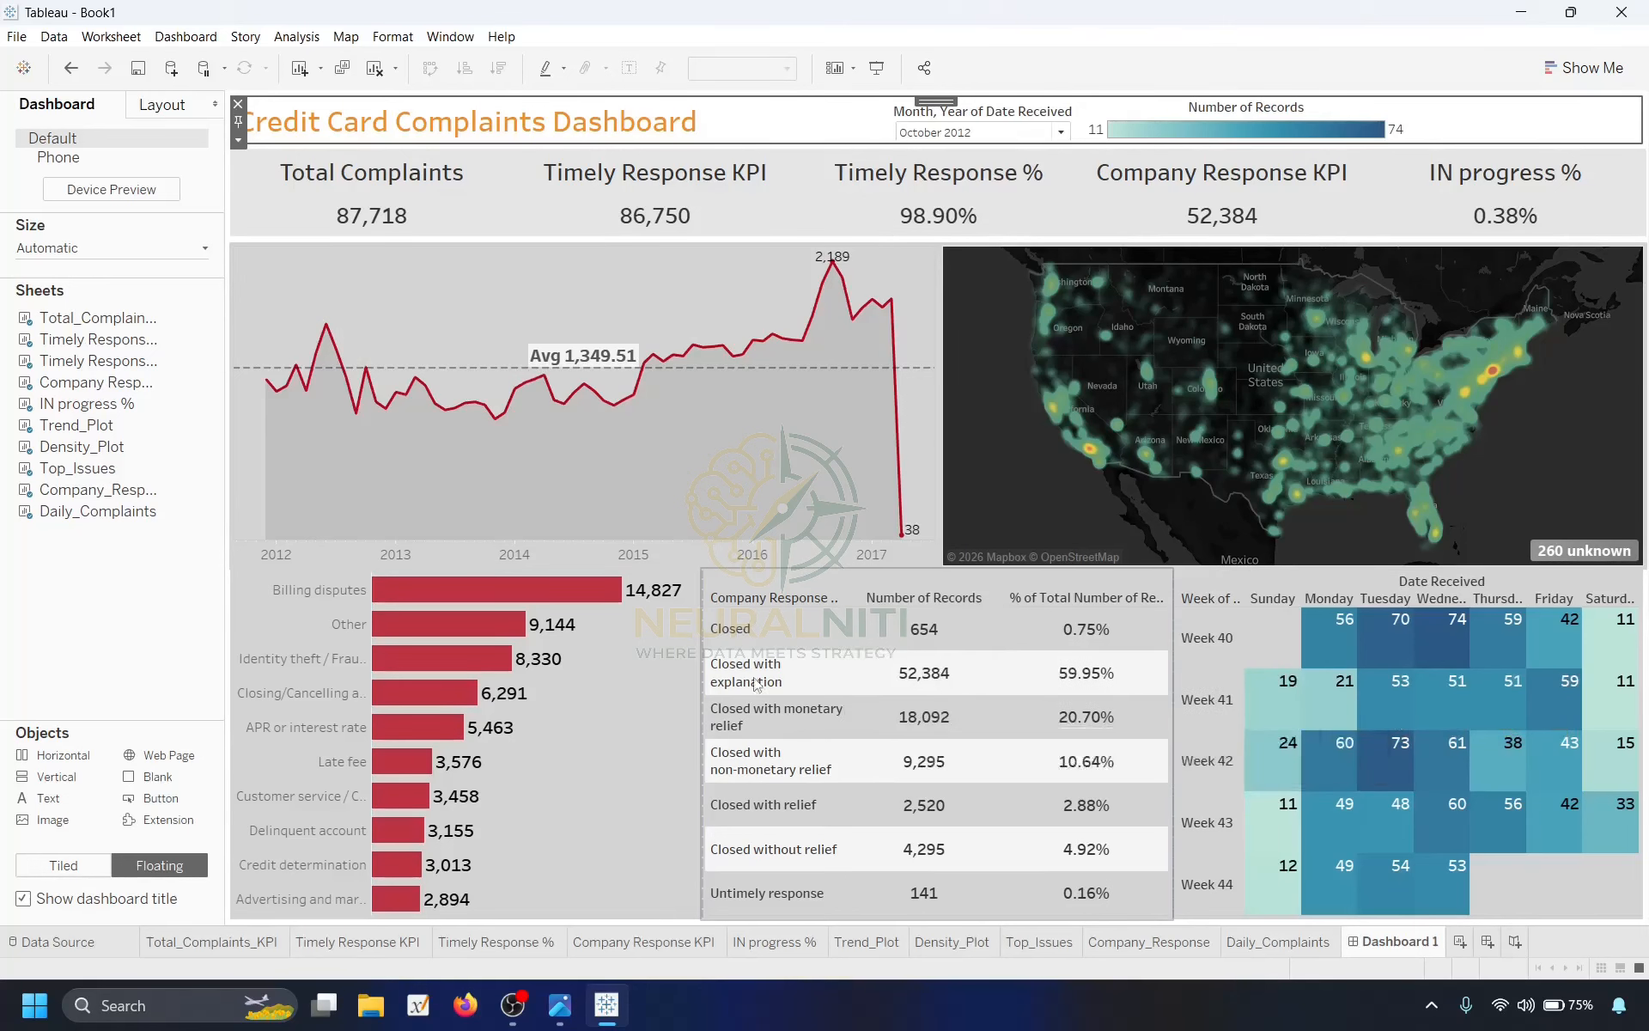
Show the Select Trend parameter from the Top_Issues chart and make the control floating.
{"action": "left_click", "coordinate": [699, 617]}
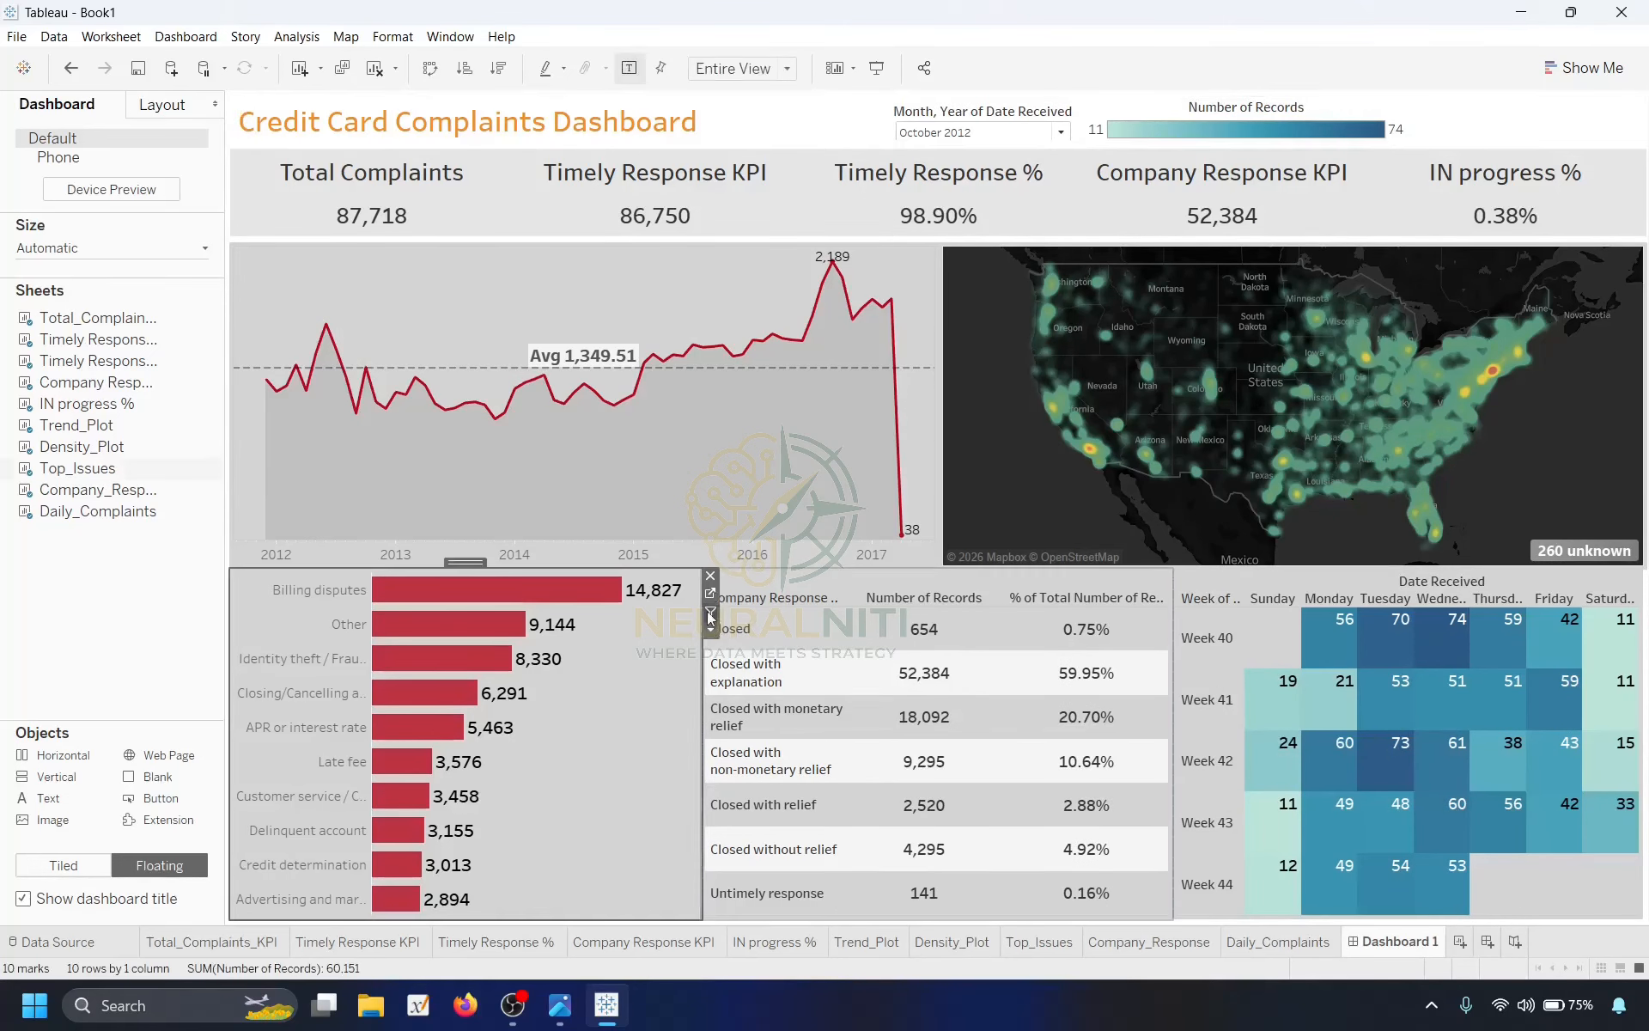
{"action": "left_click", "coordinate": [709, 631]}
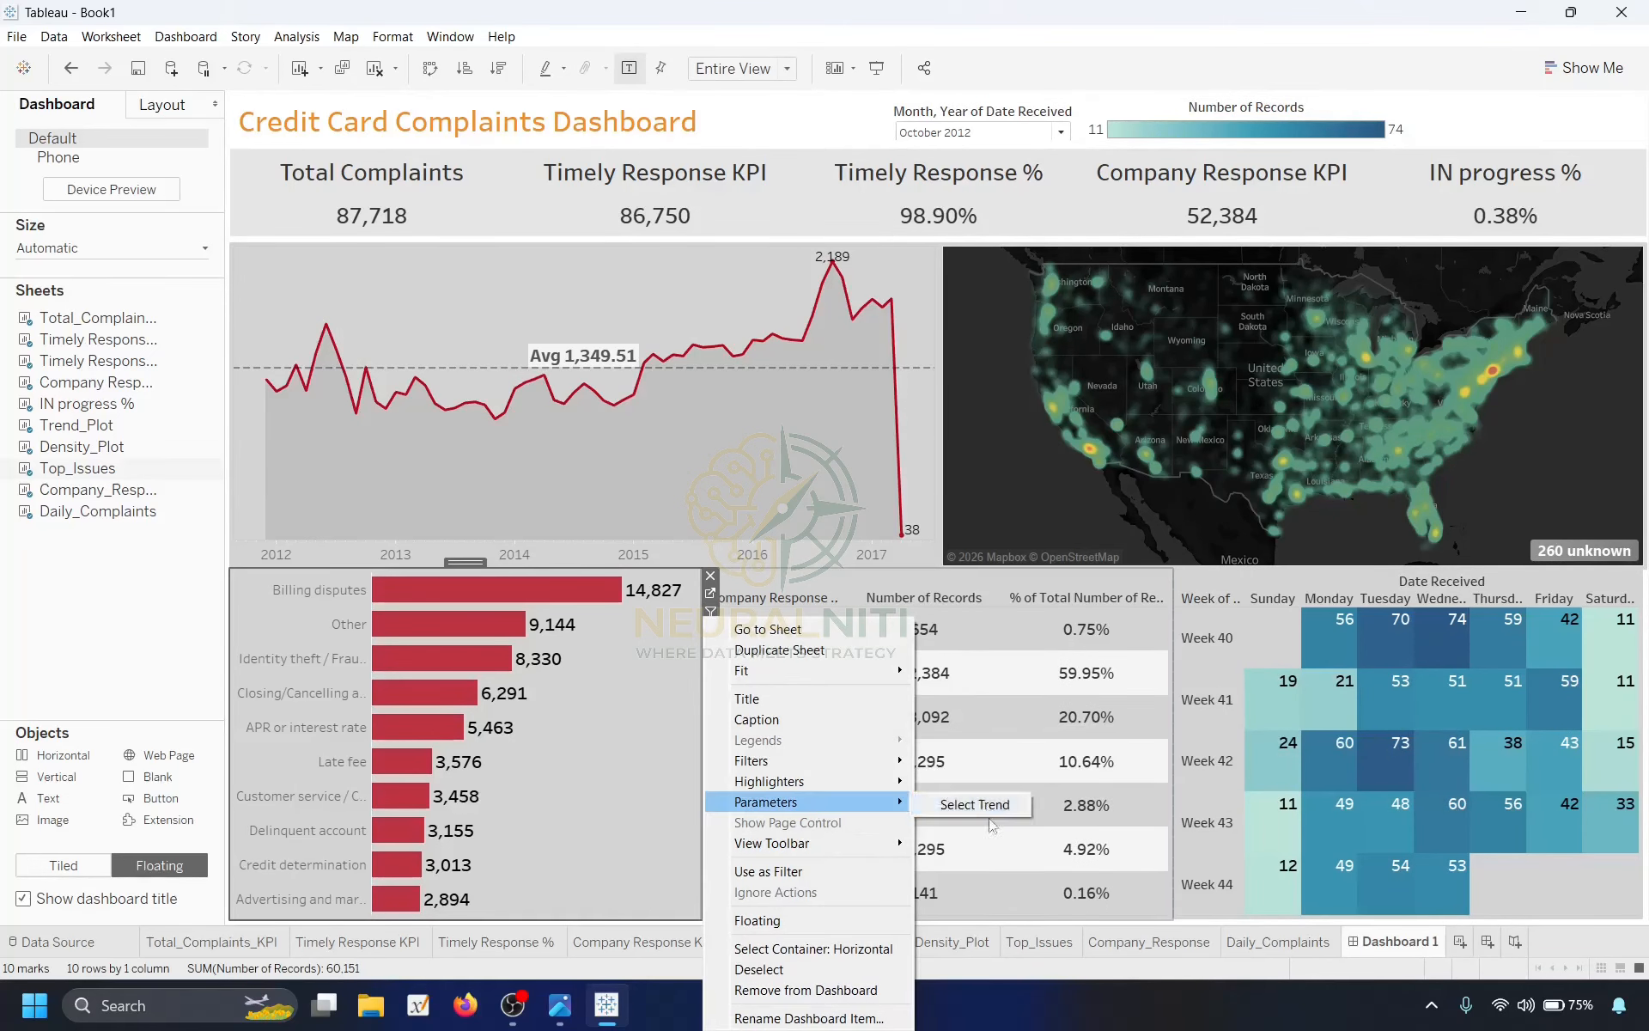
{"action": "left_click", "coordinate": [975, 803]}
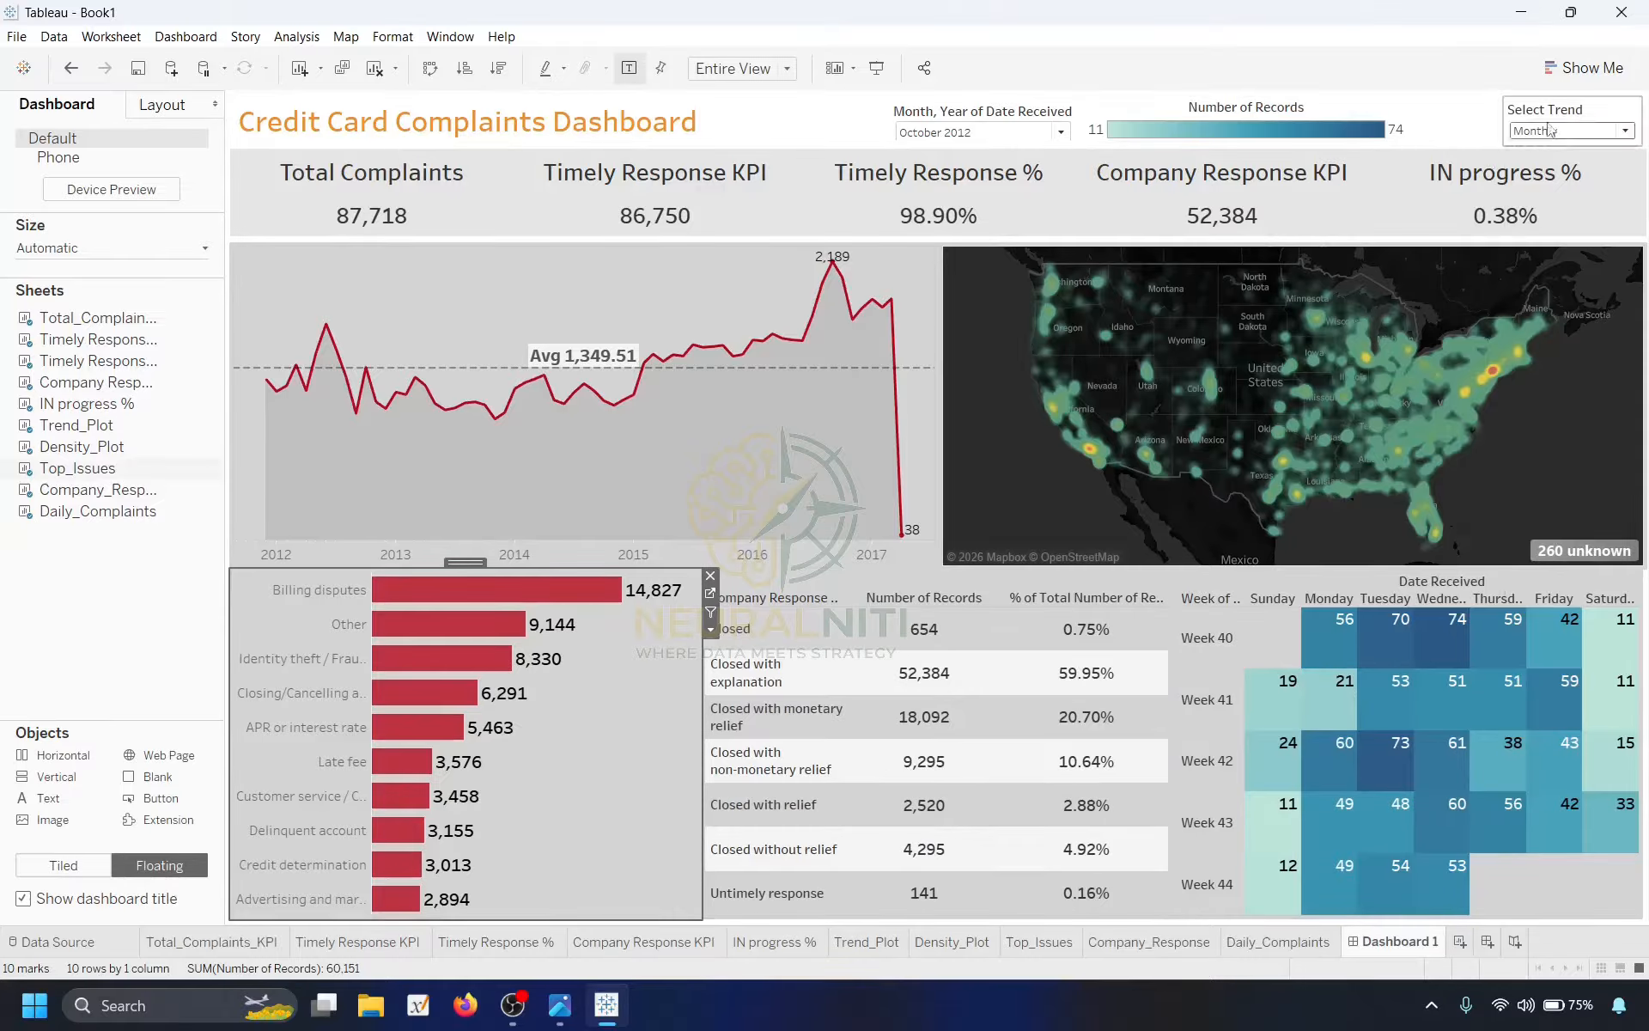
{"action": "left_click", "coordinate": [1543, 114]}
{"action": "left_click", "coordinate": [1495, 139]}
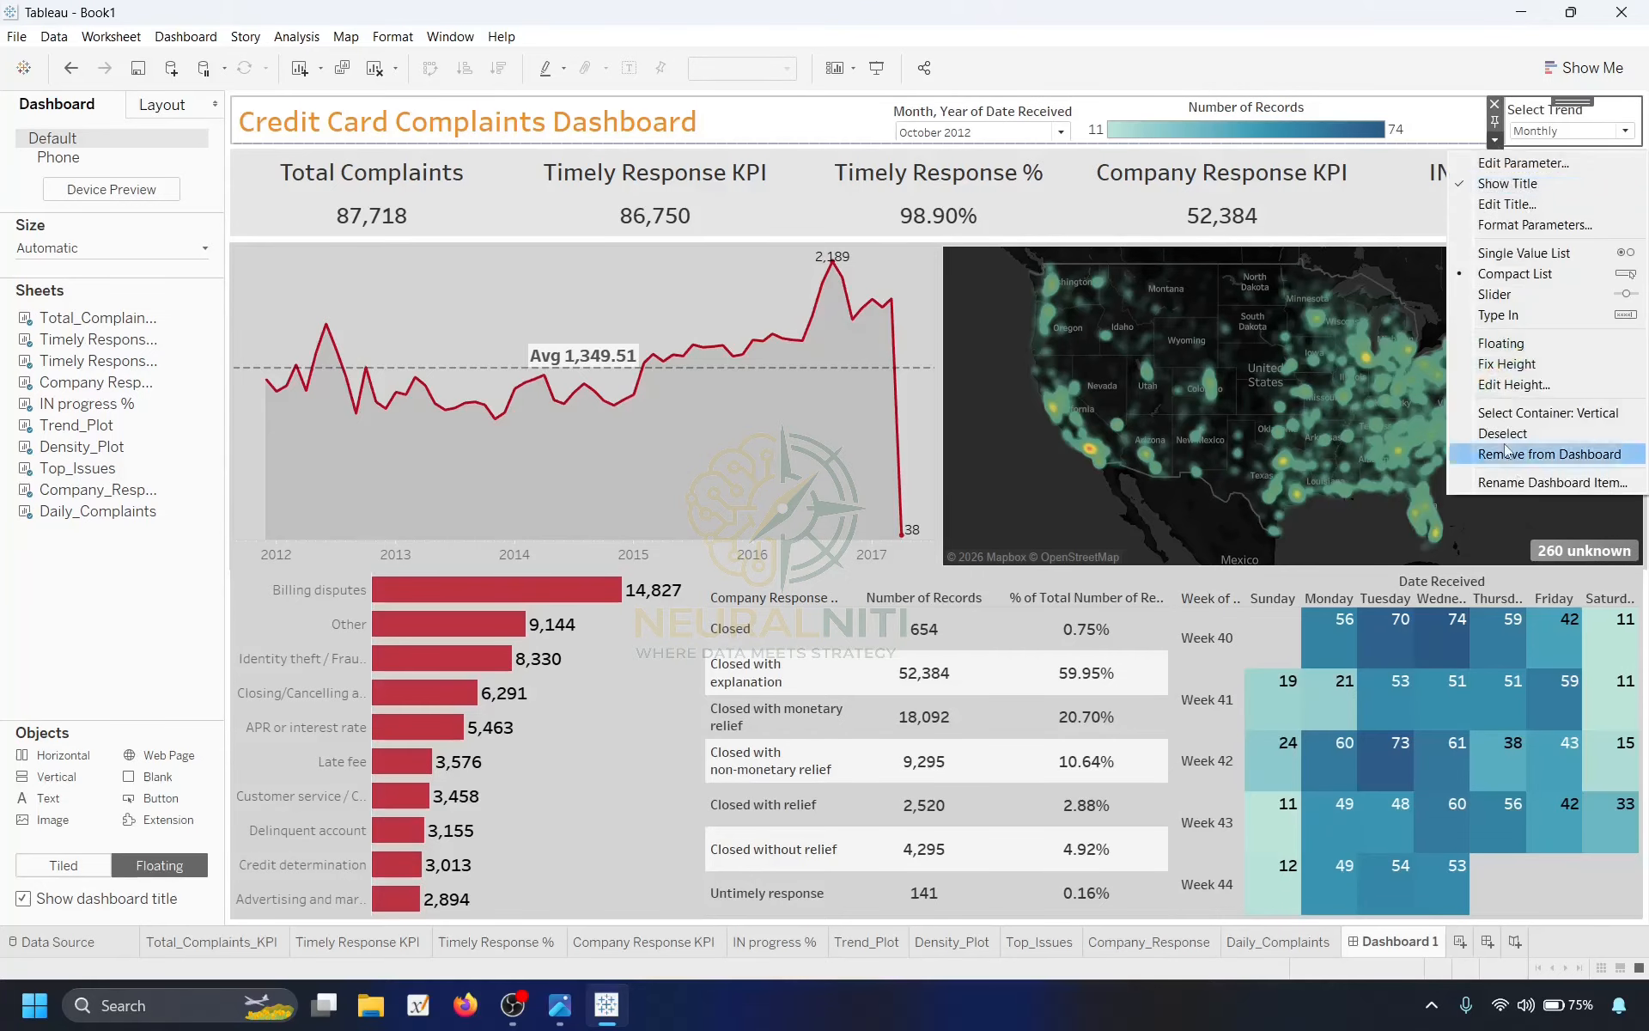
{"action": "left_click", "coordinate": [1501, 343]}
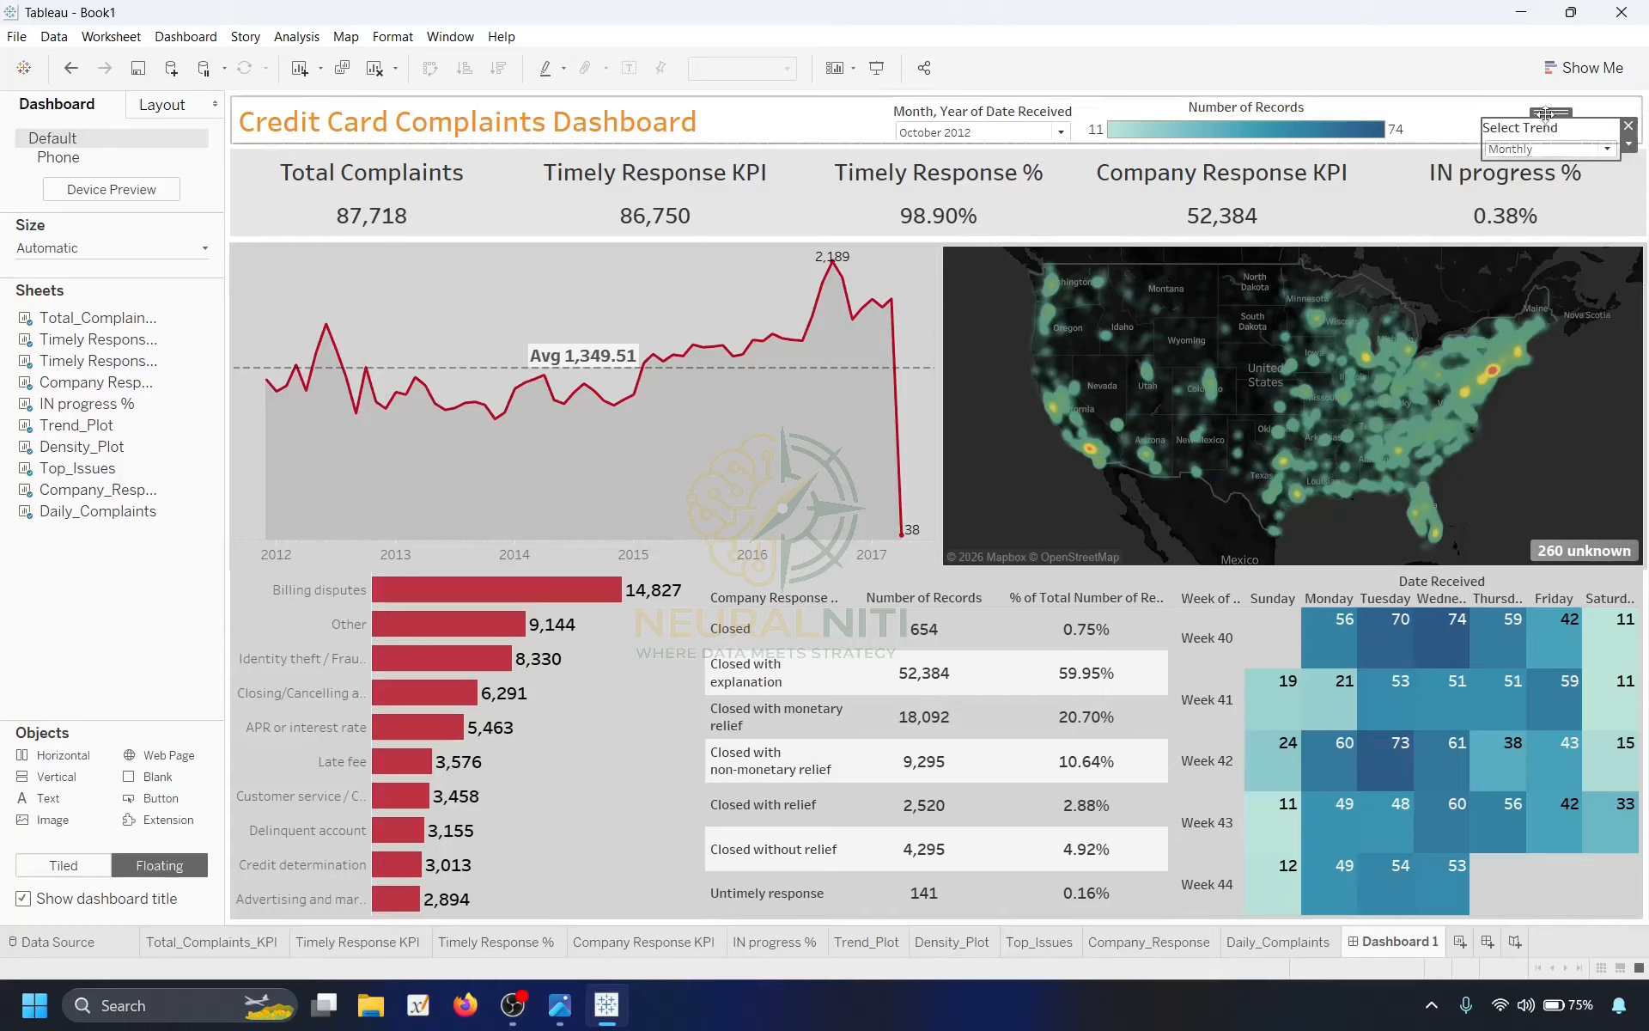
Move the floating Select Trend control into the title row between the dashboard title and the date filter.
{"action": "left_click_drag", "start_coordinate": [1546, 107], "coordinate": [1420, 140]}
{"action": "left_click_drag", "start_coordinate": [1230, 140], "coordinate": [797, 97]}
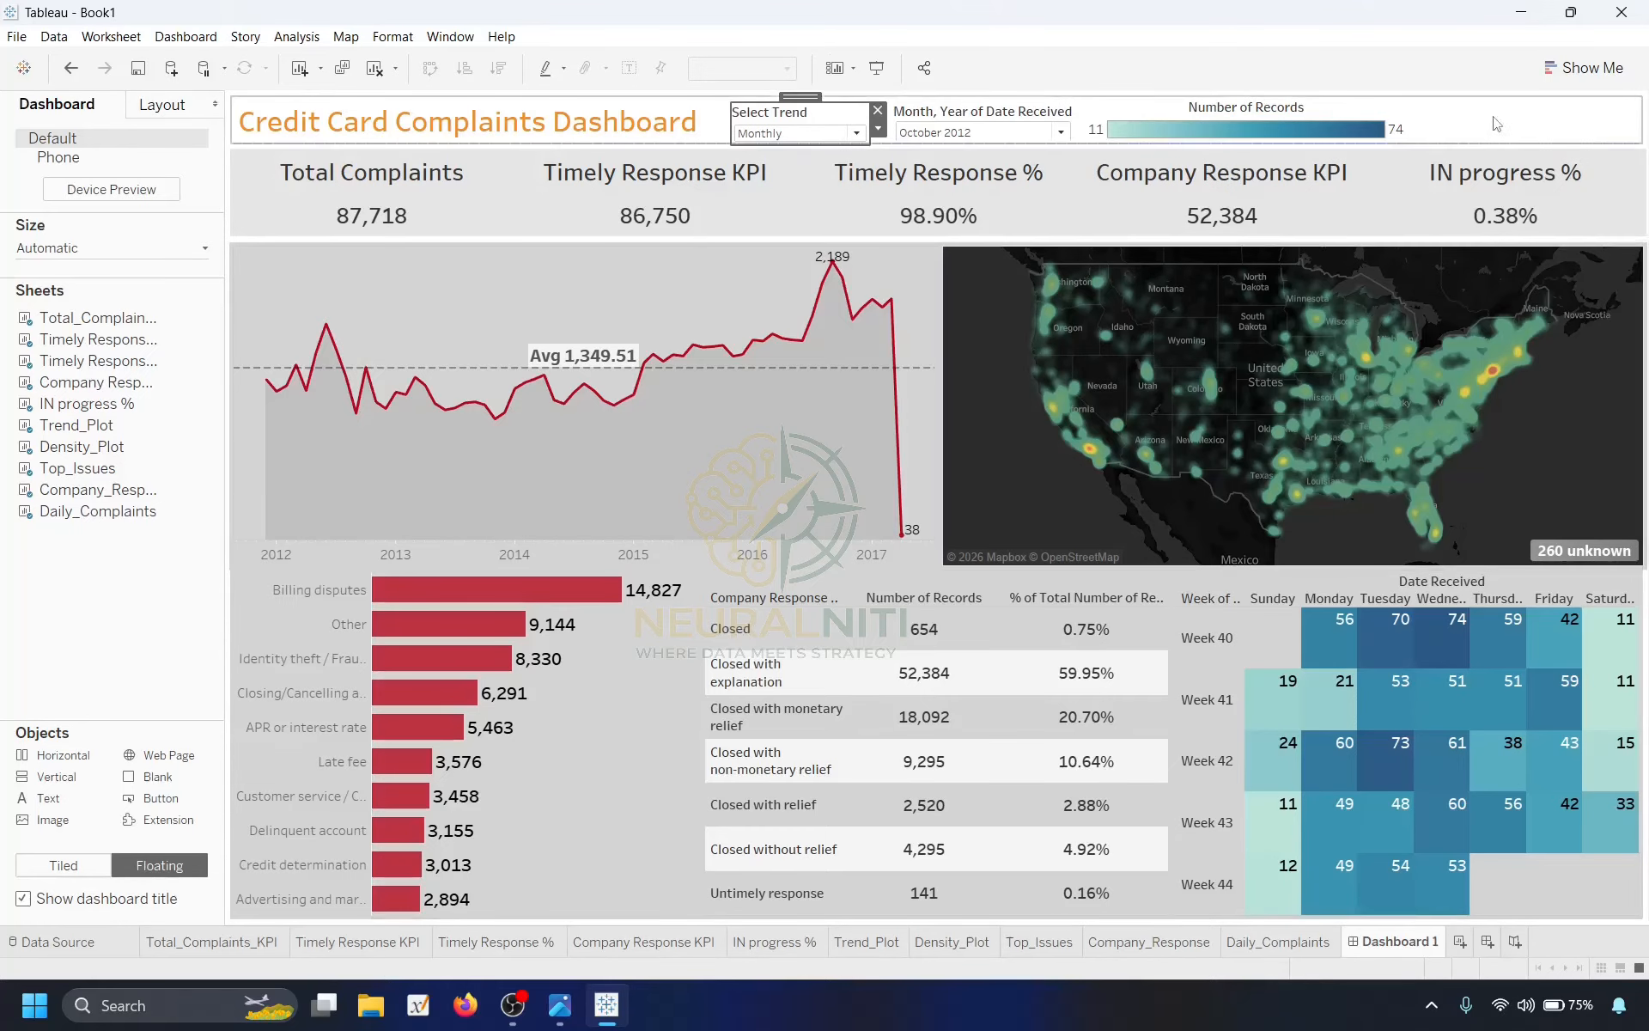
{"action": "left_click", "coordinate": [1580, 136]}
Spread out the title row by shifting the Number of Records legend, the date filter and the Select Trend control away from the dashboard title.
{"action": "left_click", "coordinate": [1275, 110]}
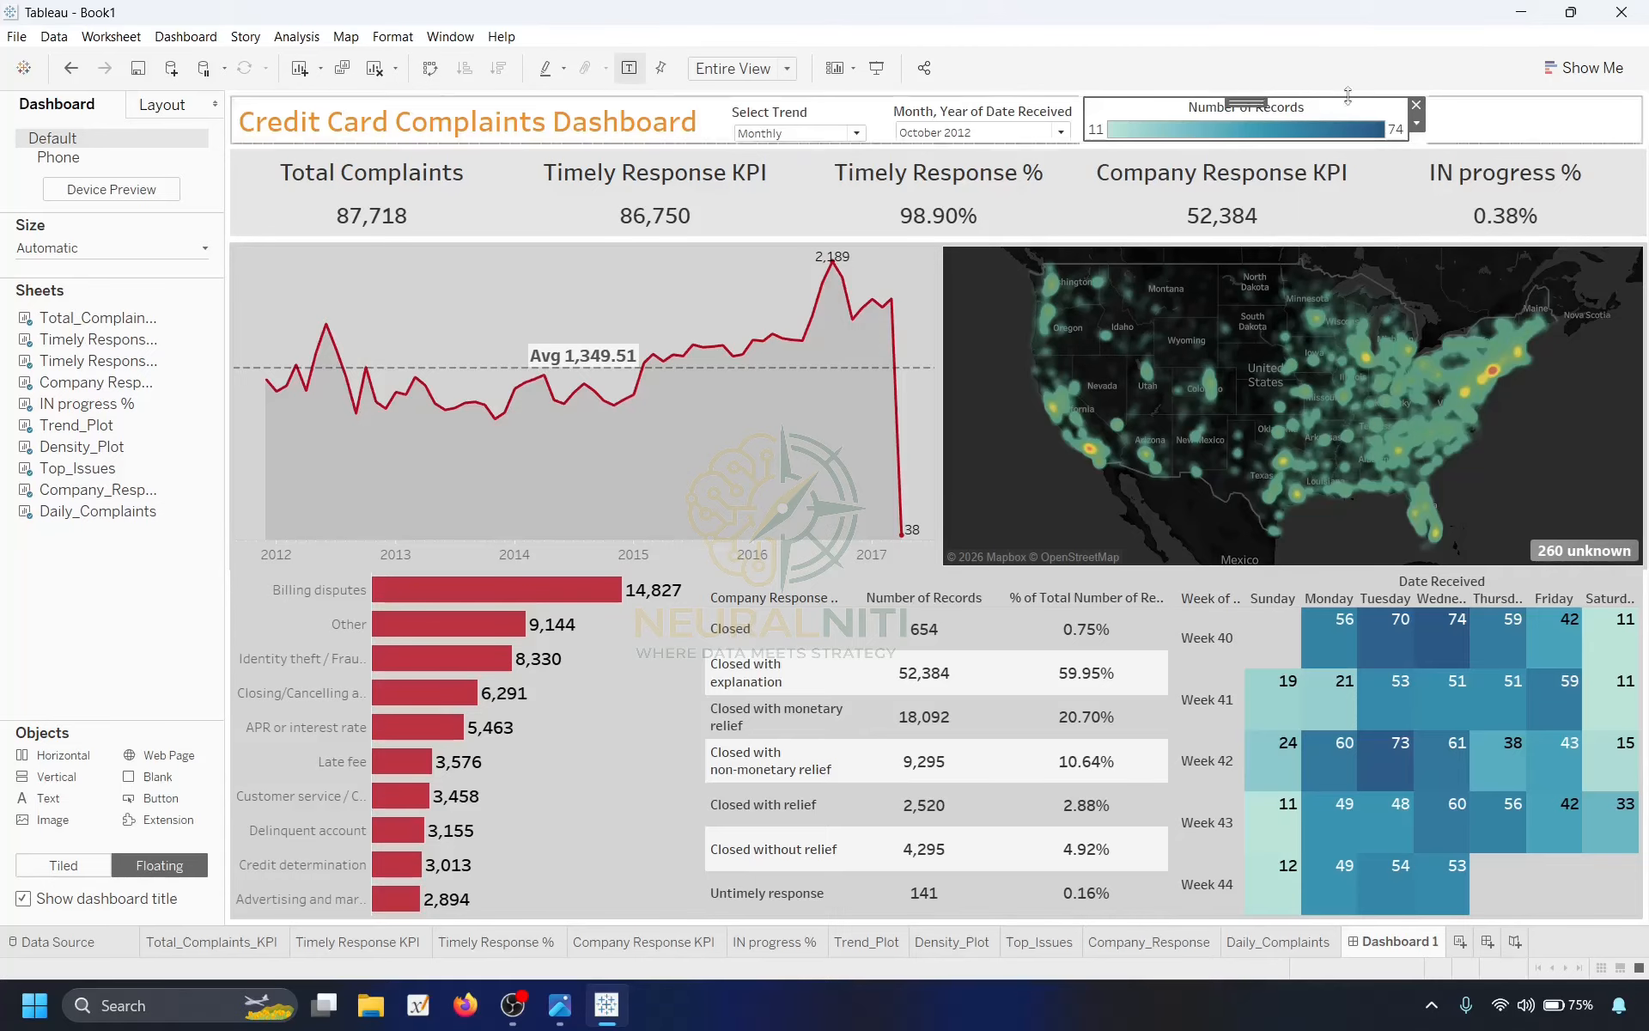
{"action": "left_click_drag", "start_coordinate": [1257, 102], "coordinate": [1453, 114]}
{"action": "left_click", "coordinate": [1001, 118]}
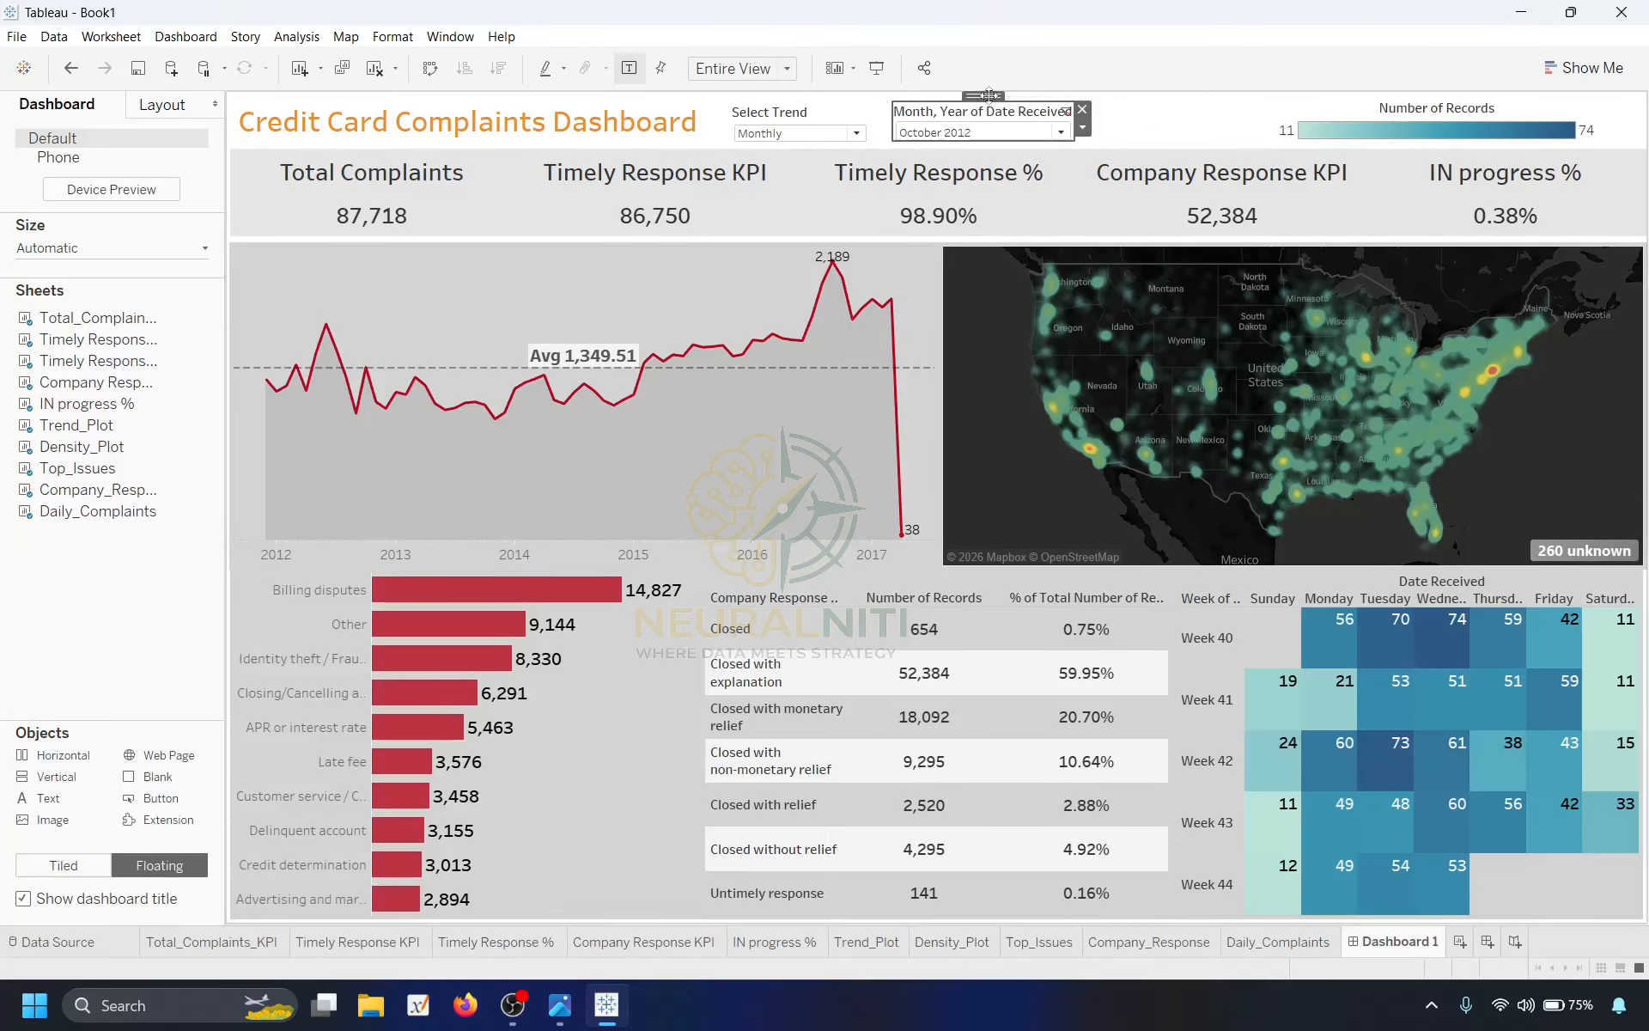
{"action": "left_click_drag", "start_coordinate": [990, 95], "coordinate": [1170, 103]}
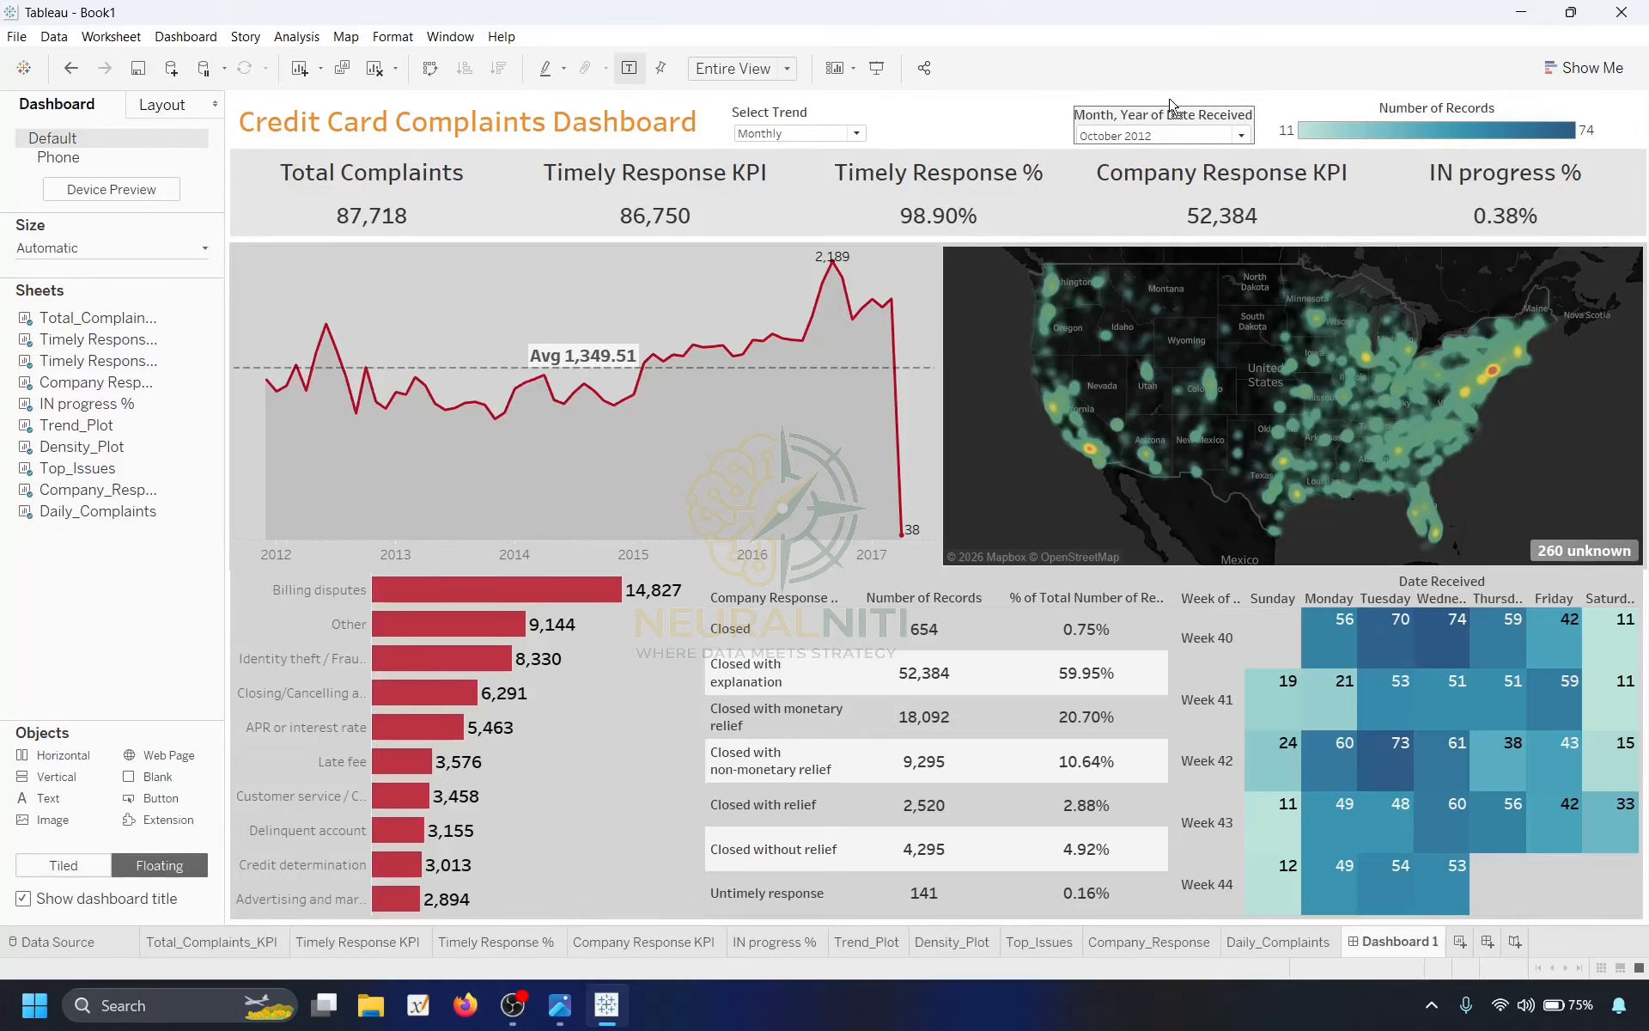
{"action": "left_click", "coordinate": [792, 104]}
{"action": "left_click", "coordinate": [824, 121]}
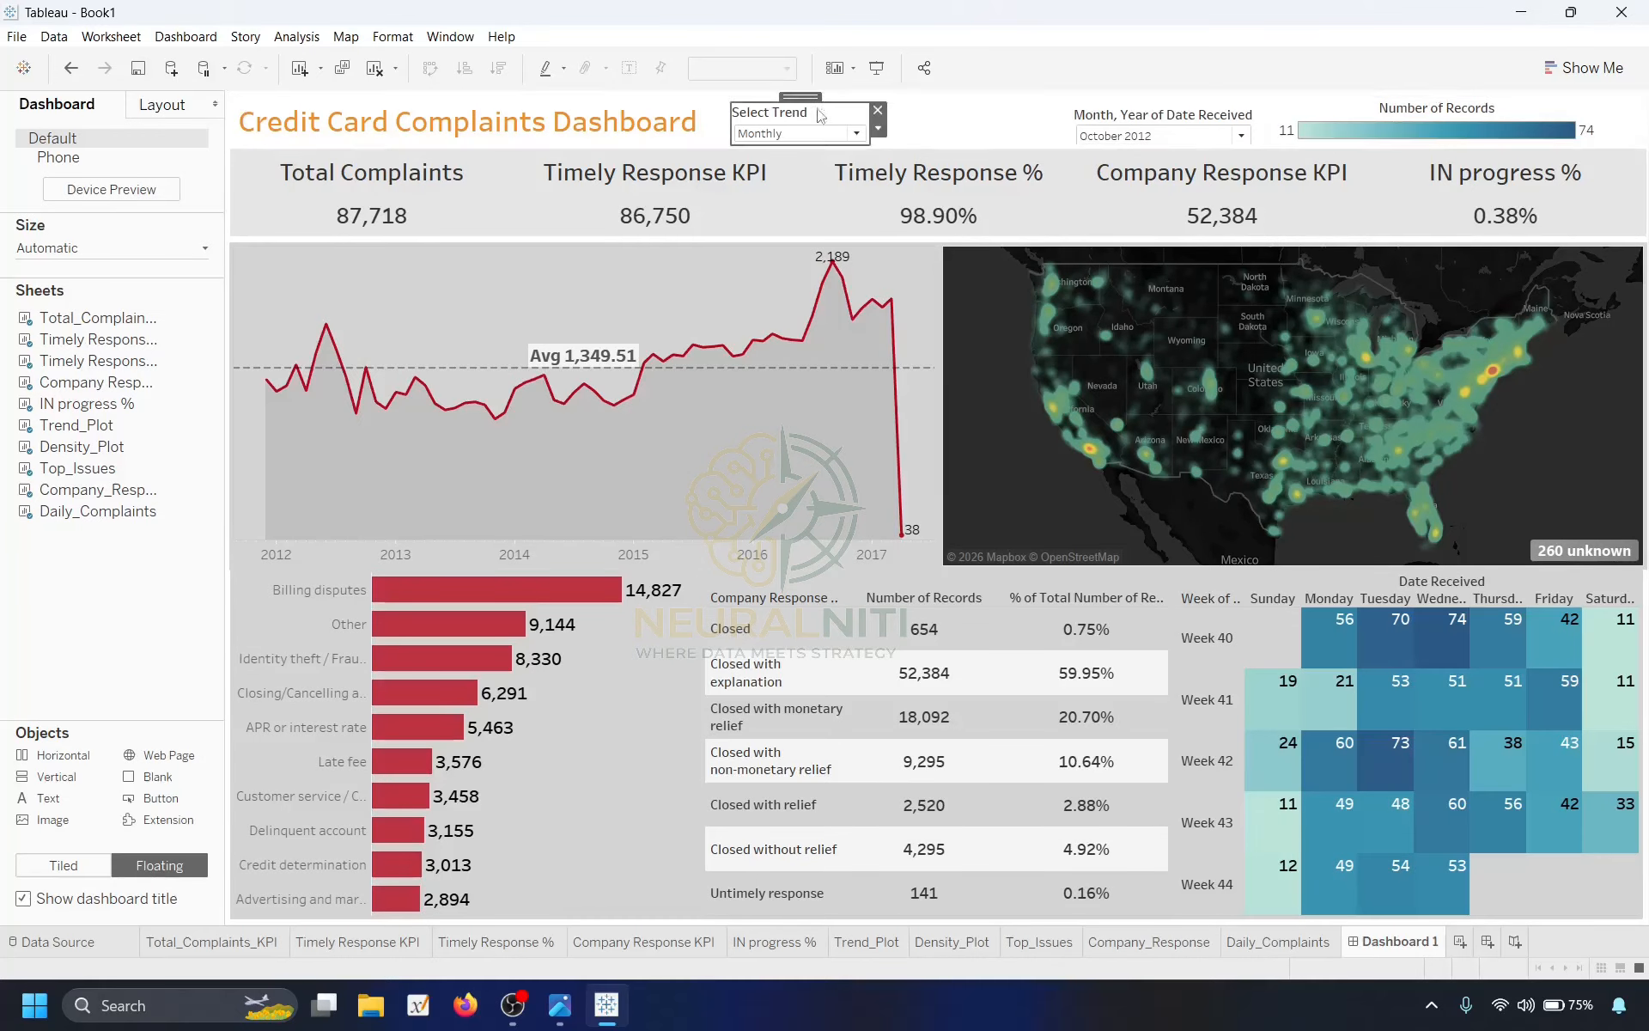
{"action": "left_click_drag", "start_coordinate": [809, 96], "coordinate": [962, 102]}
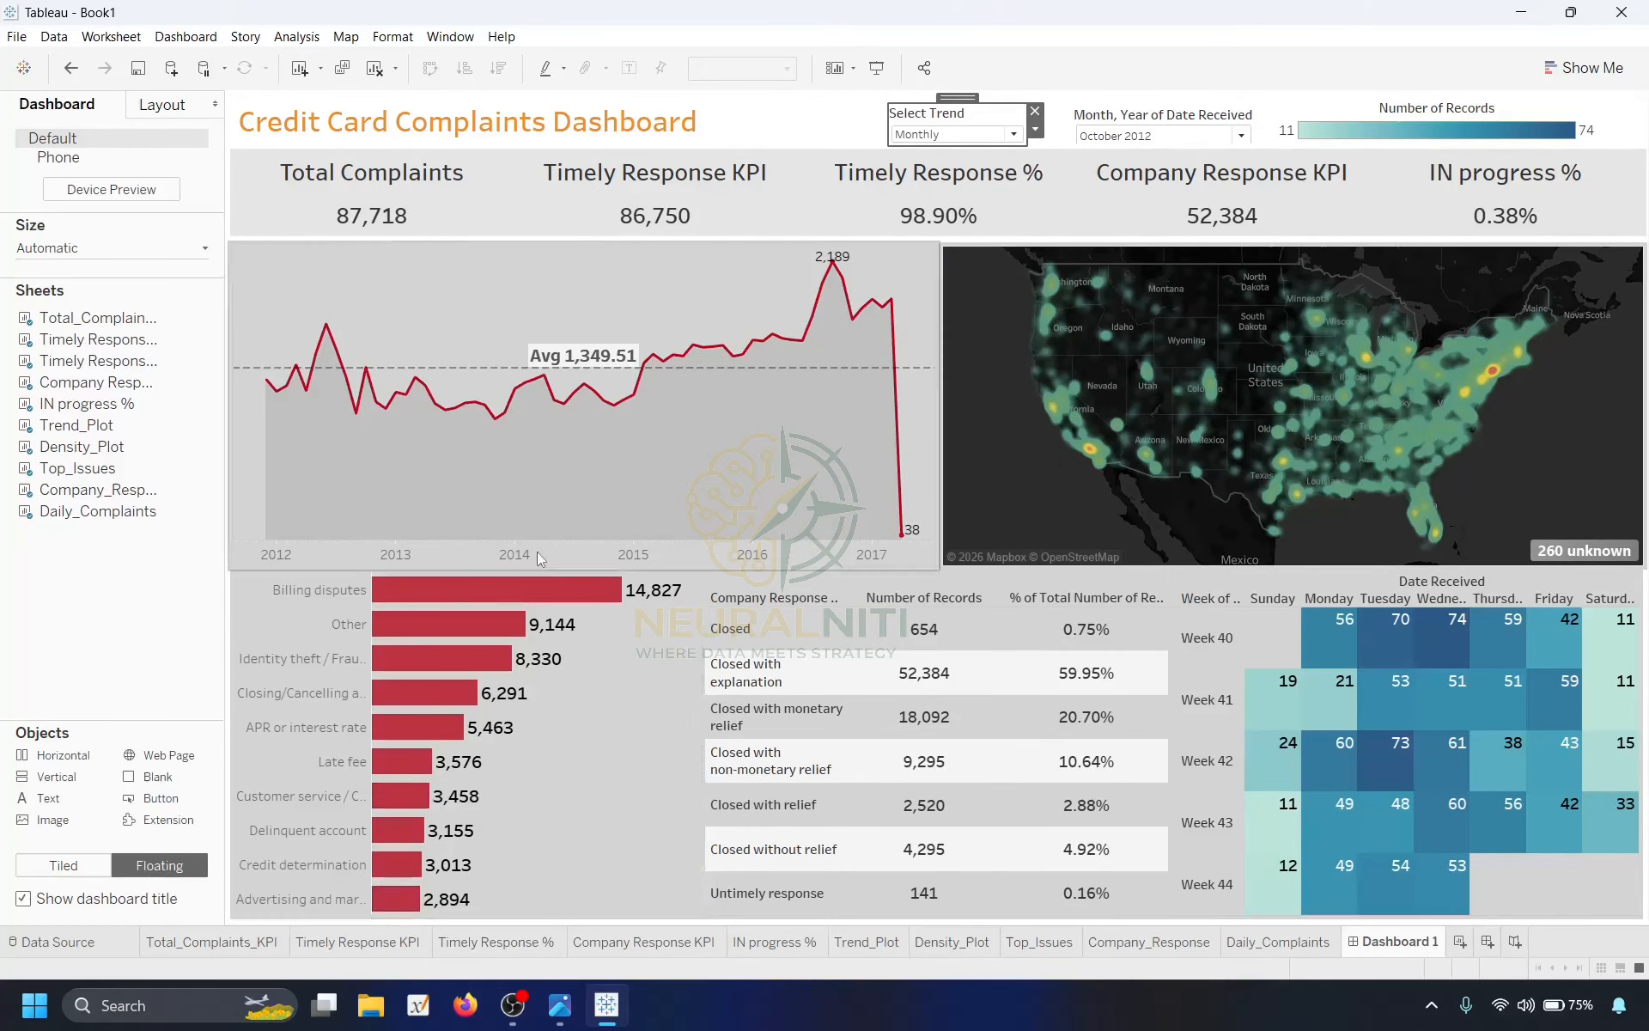
Use the Top_Issues chart as a dashboard filter and test it with the Billing disputes and Other bars, leaving Other selected.
{"action": "left_click", "coordinate": [574, 591]}
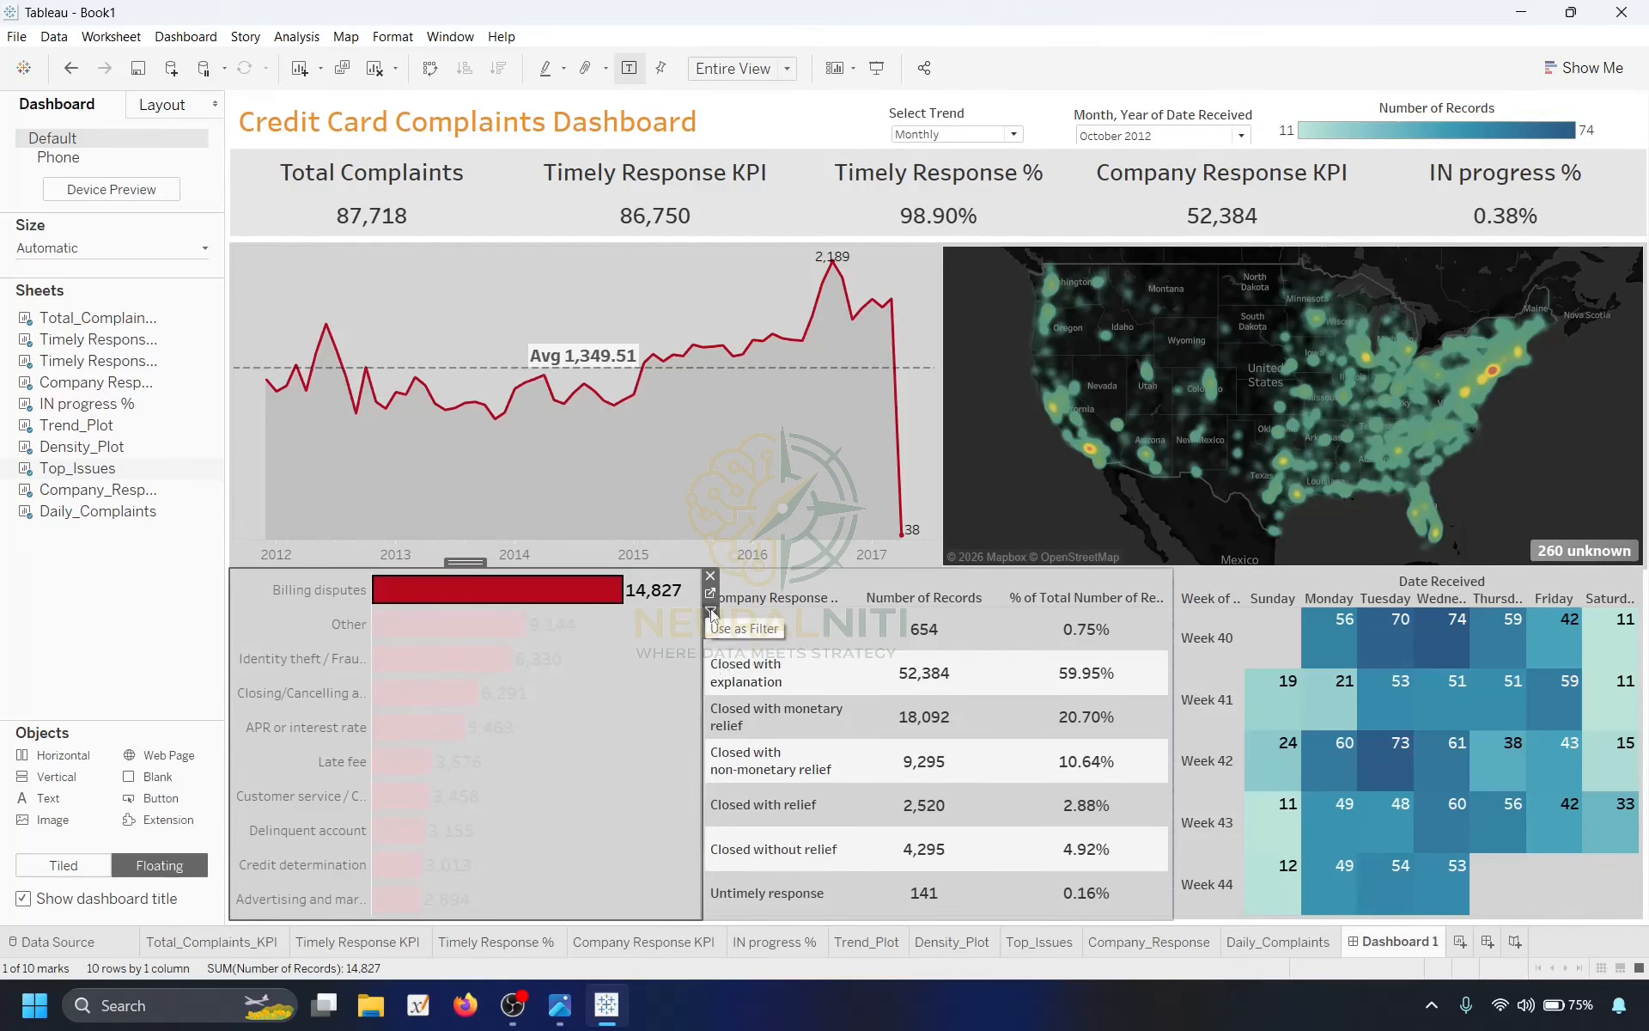
{"action": "left_click", "coordinate": [710, 612]}
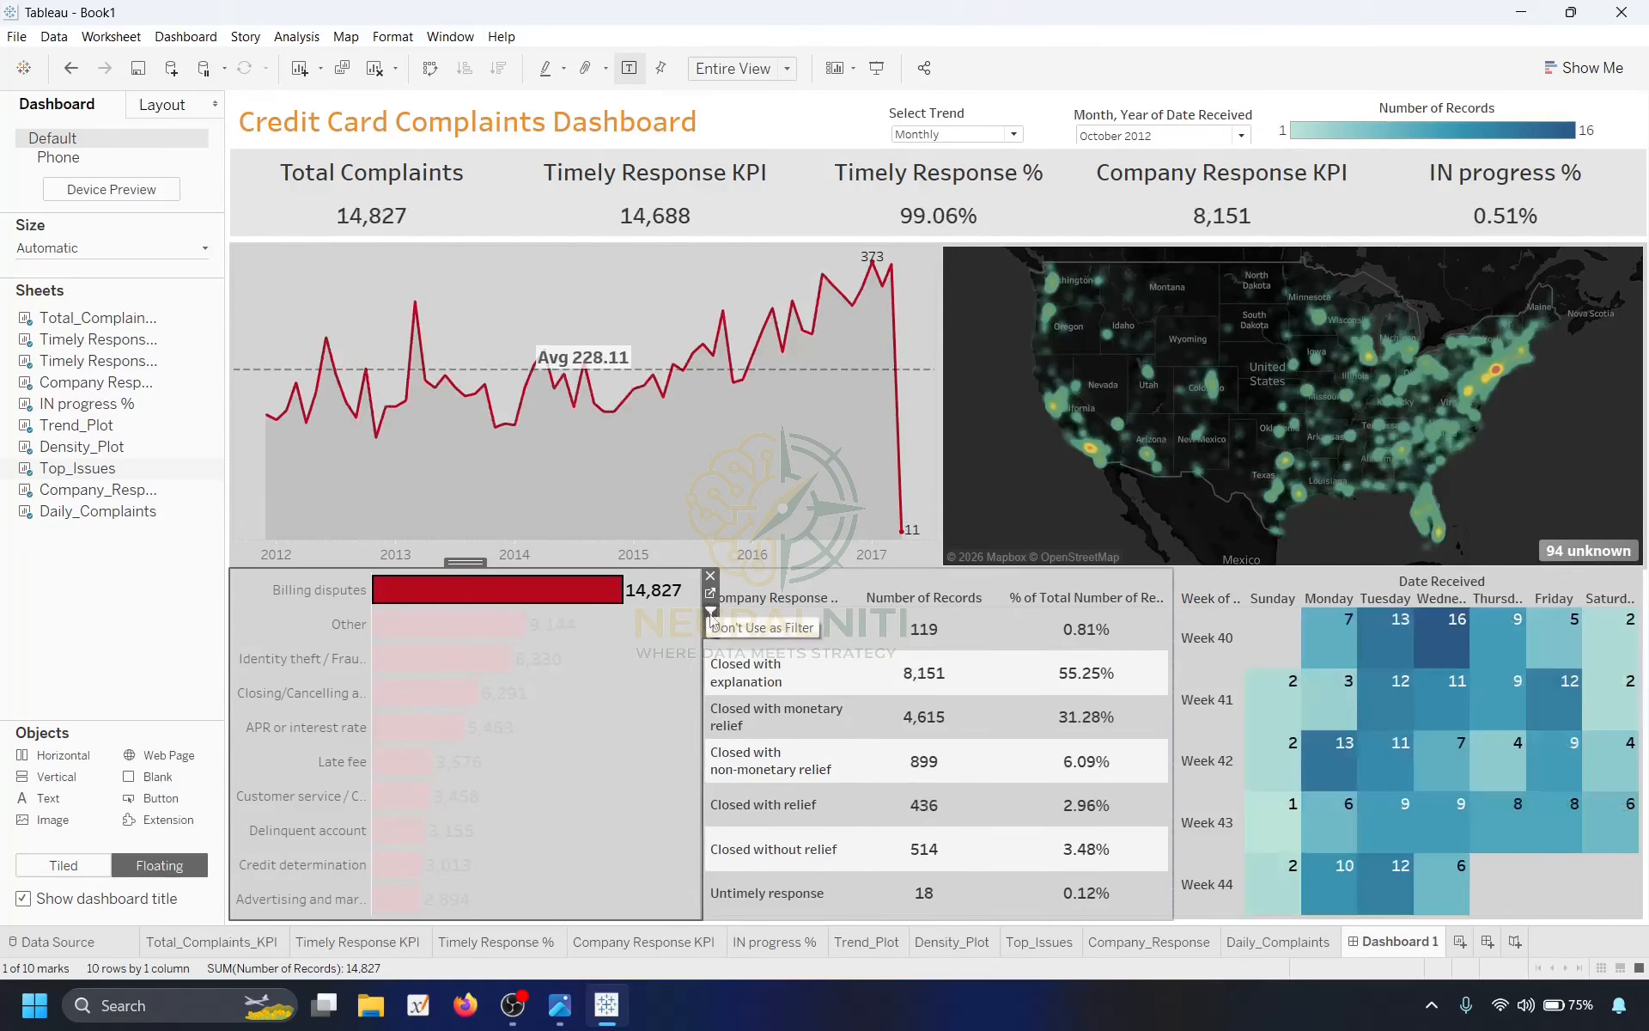
{"action": "left_click", "coordinate": [451, 670]}
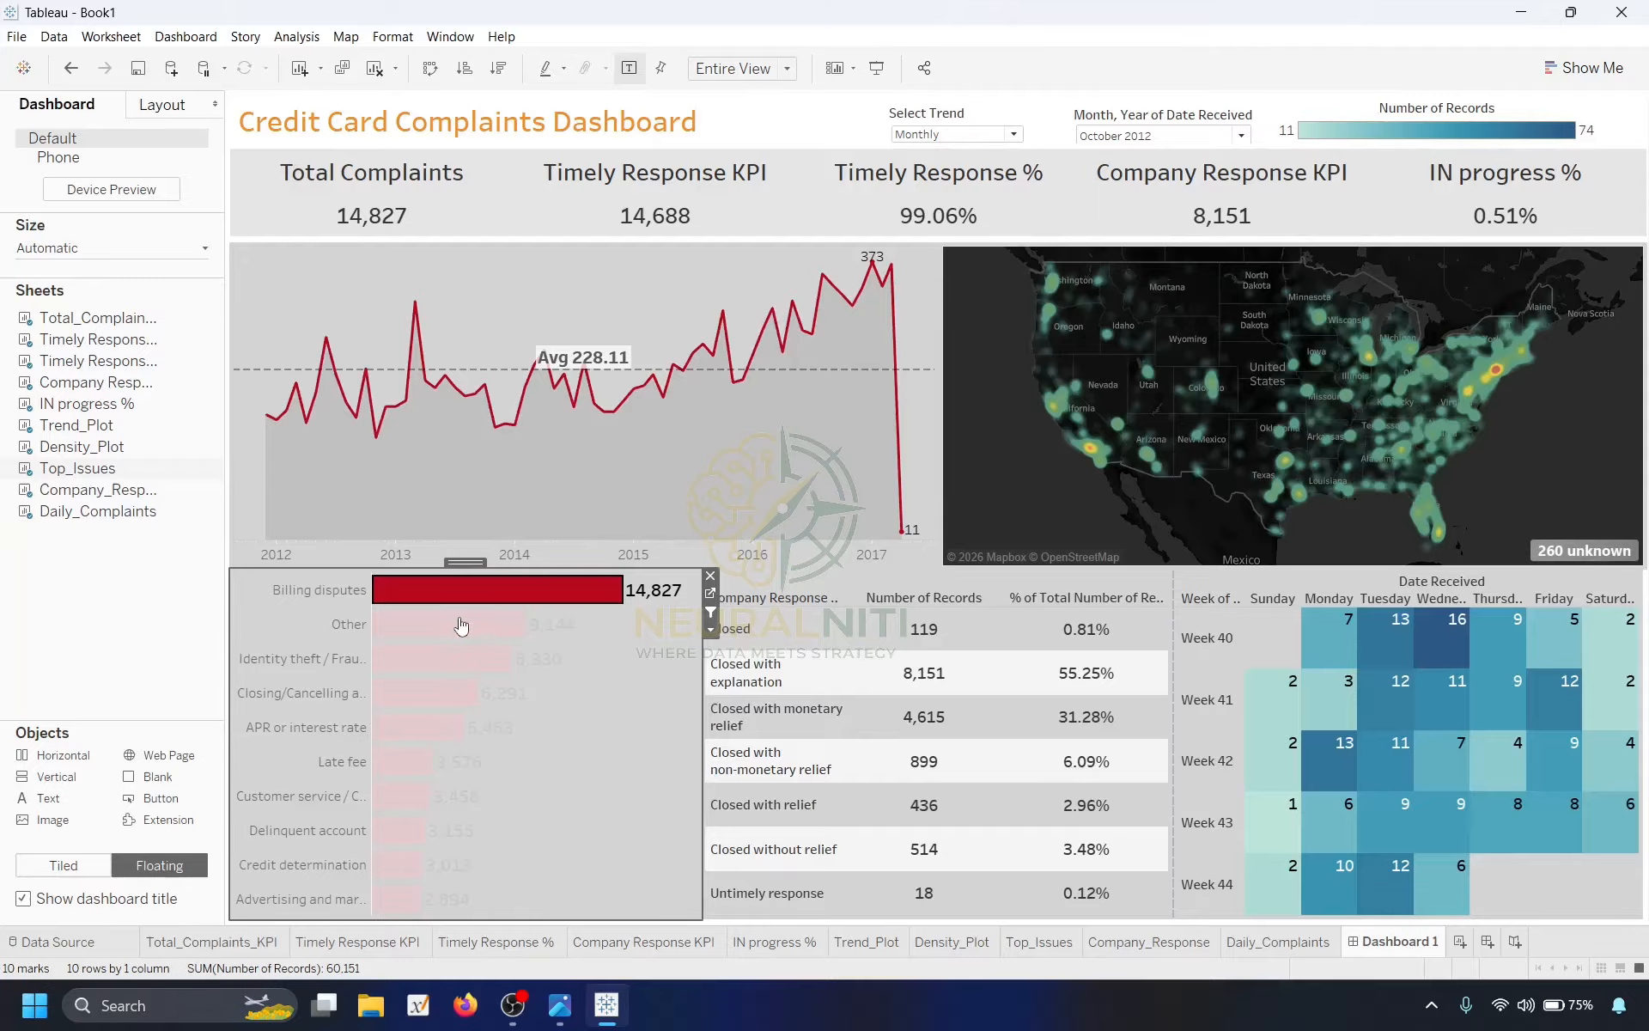
{"action": "left_click", "coordinate": [467, 658]}
{"action": "left_click", "coordinate": [451, 624]}
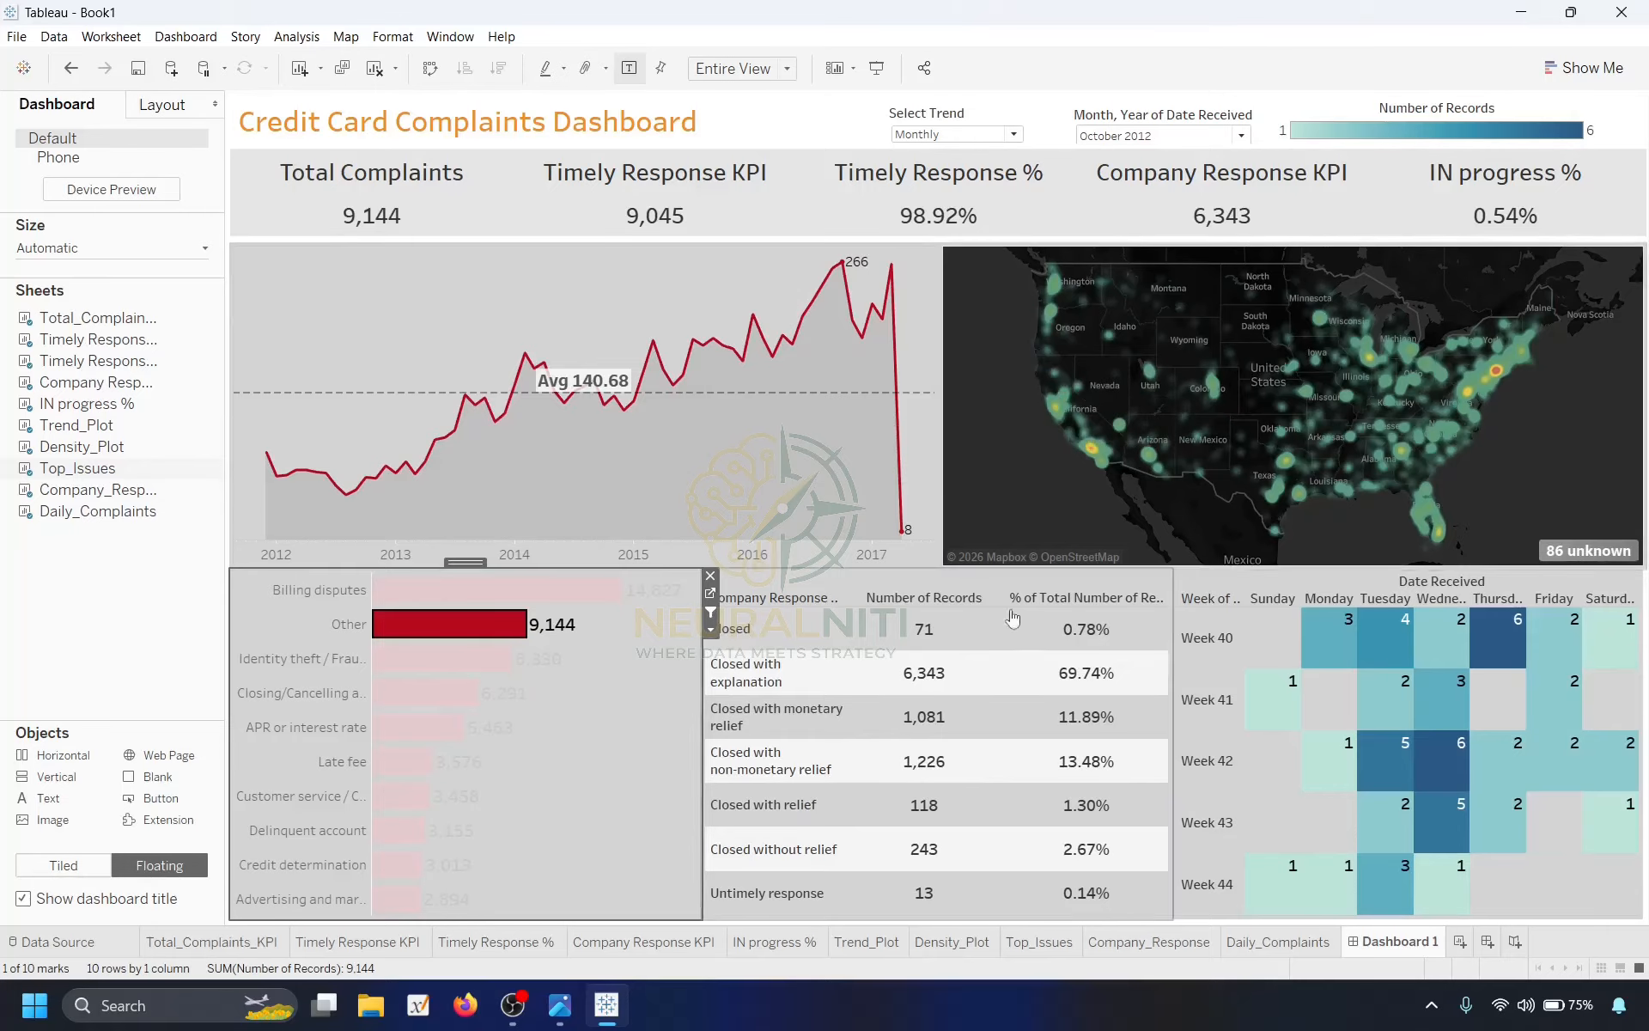
Test the Select Trend parameter by switching it to Weekly and back to Monthly.
{"action": "left_click", "coordinate": [953, 134]}
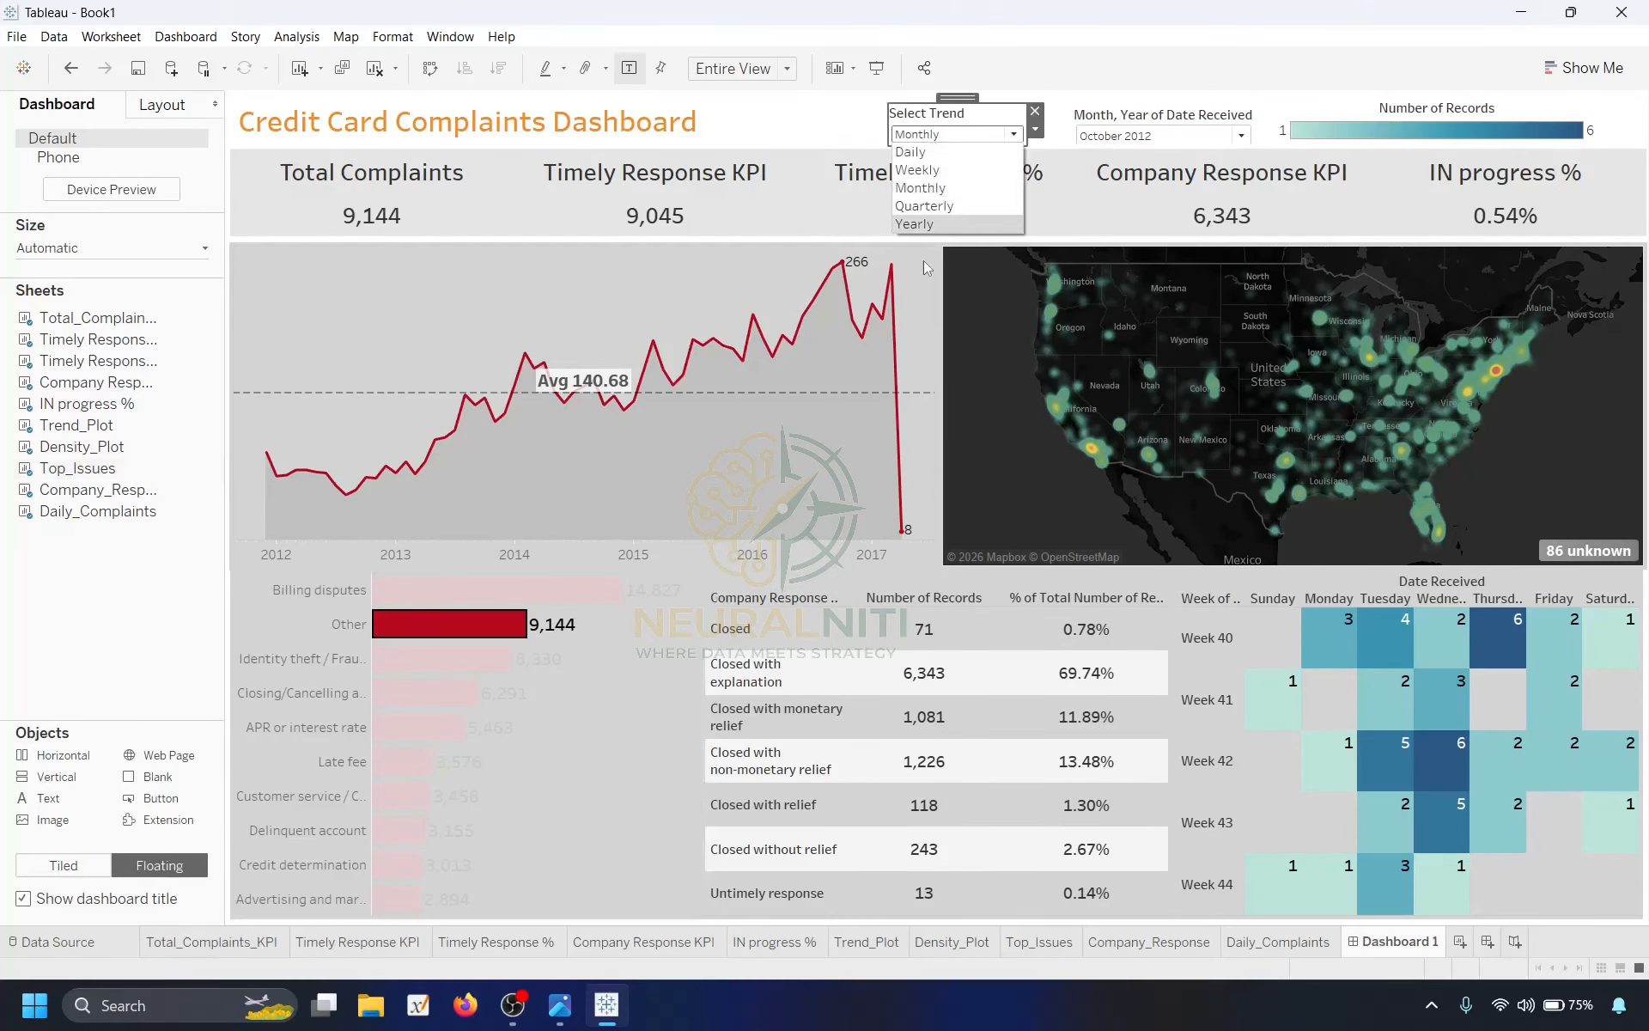
{"action": "left_click", "coordinate": [932, 176]}
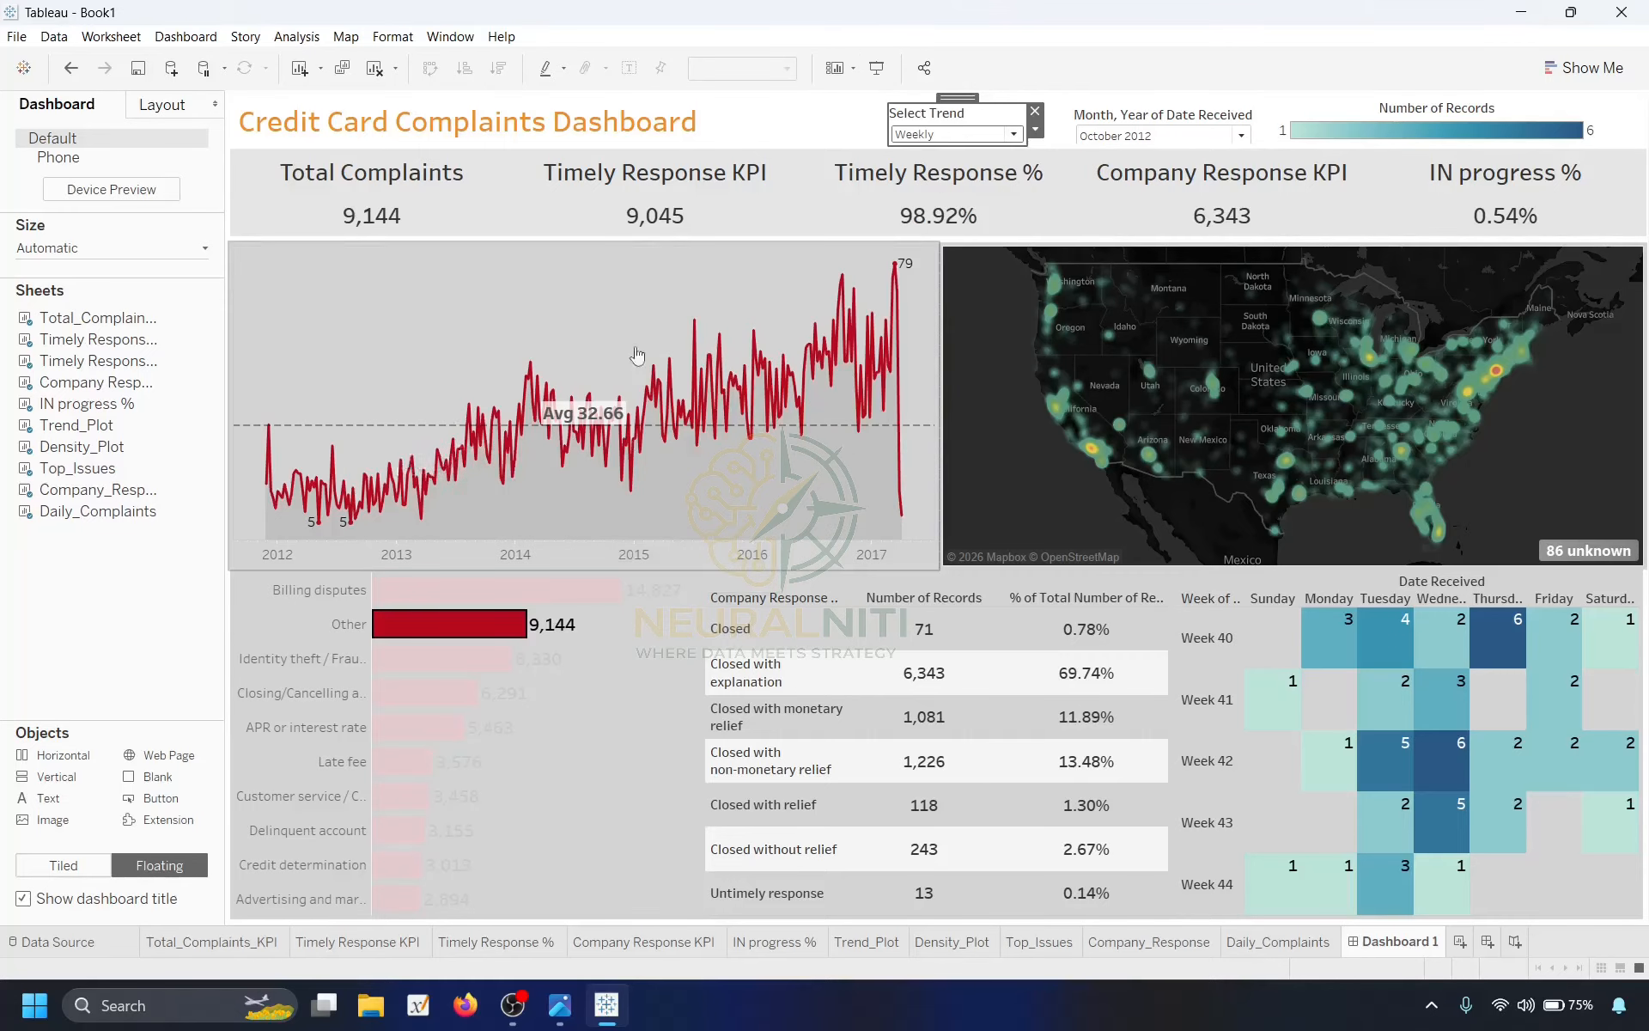
{"action": "left_click", "coordinate": [941, 135]}
{"action": "left_click", "coordinate": [936, 187]}
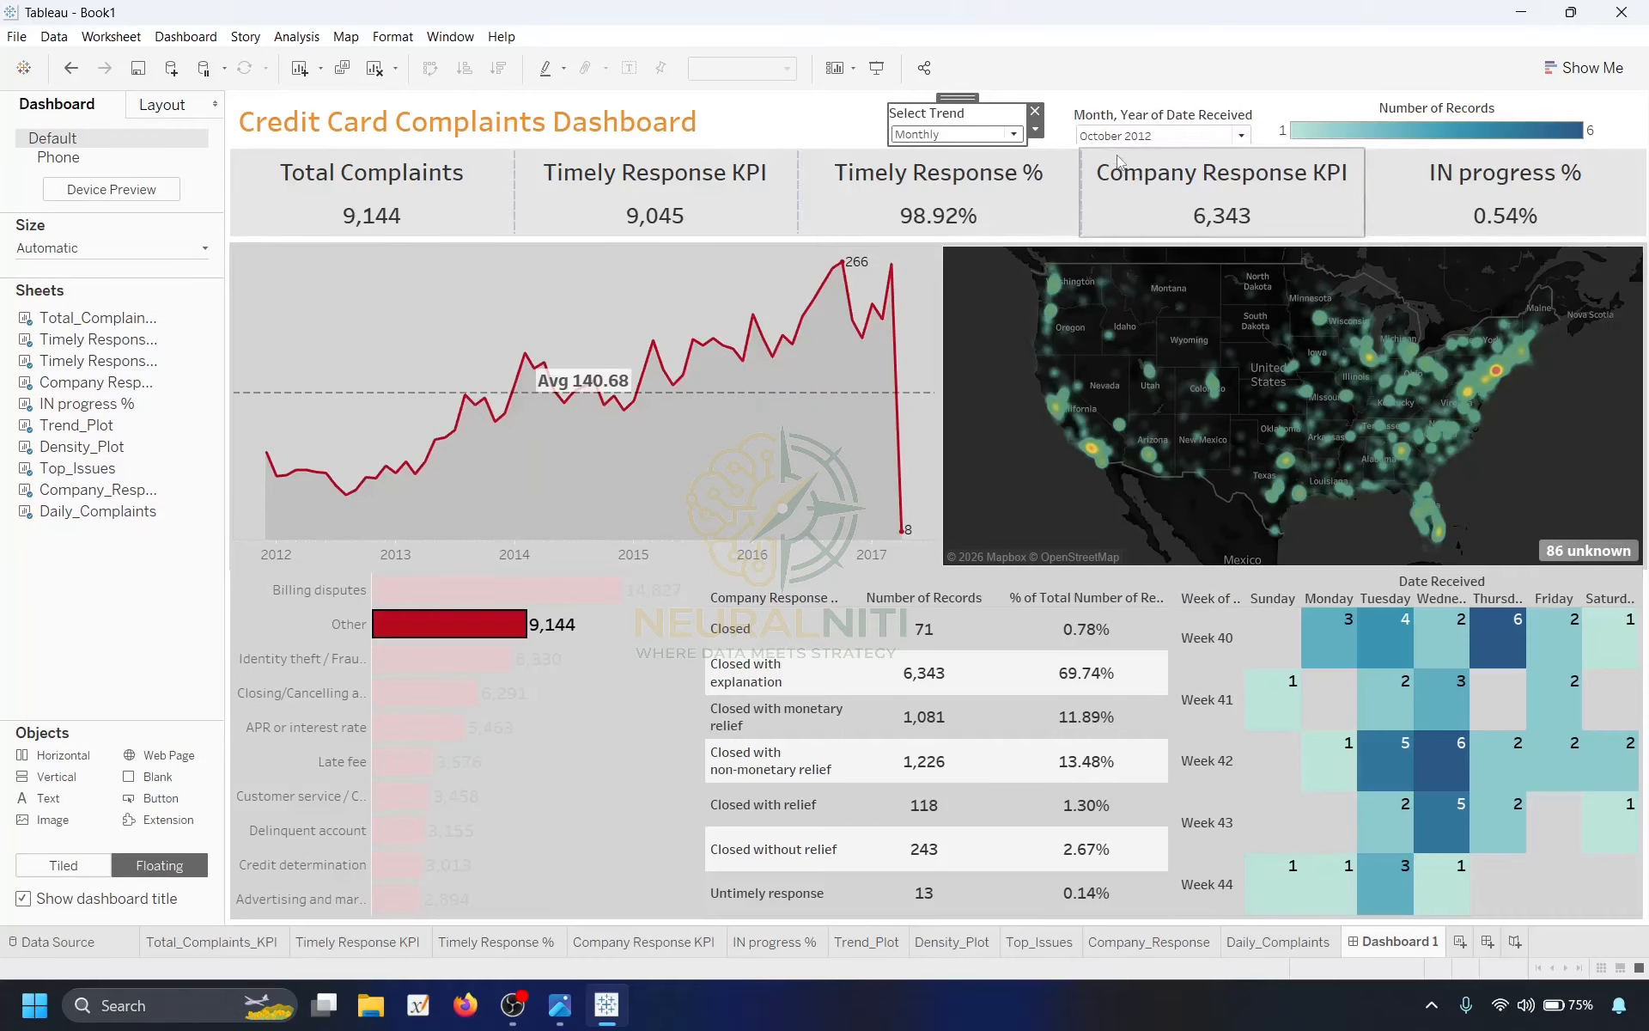
Set the Month, Year of Date Received filter to August 2012.
{"action": "left_click", "coordinate": [1141, 137]}
{"action": "left_click", "coordinate": [1131, 378]}
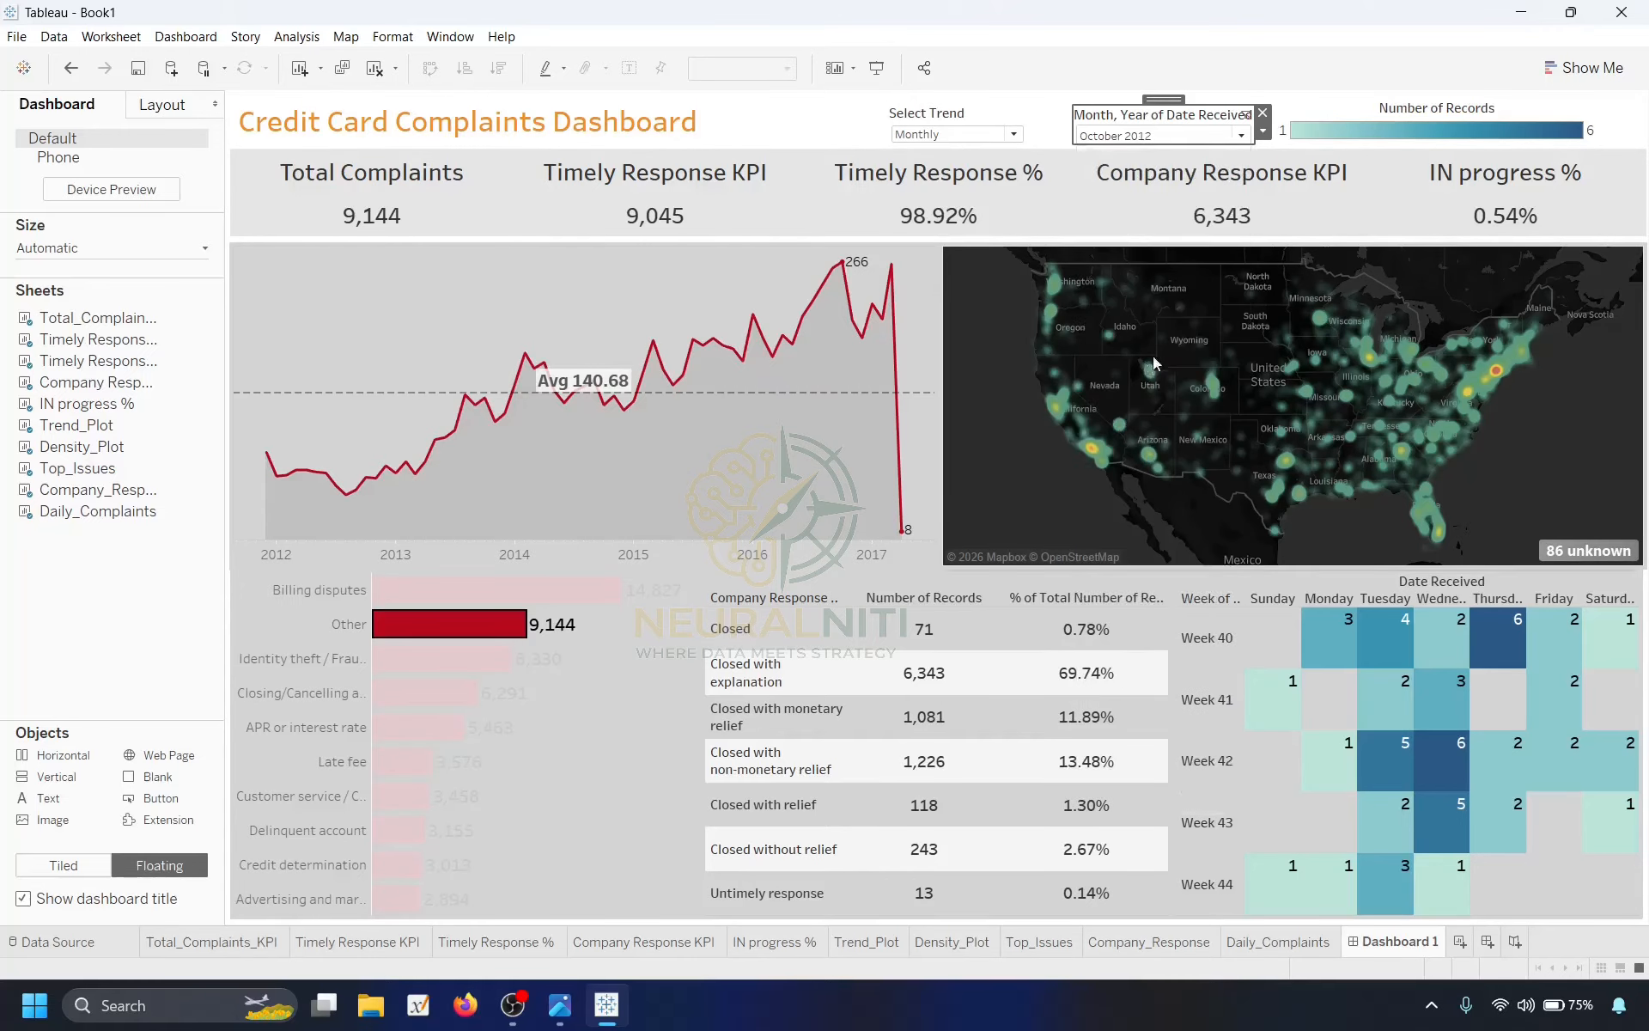
{"action": "left_click", "coordinate": [1178, 649]}
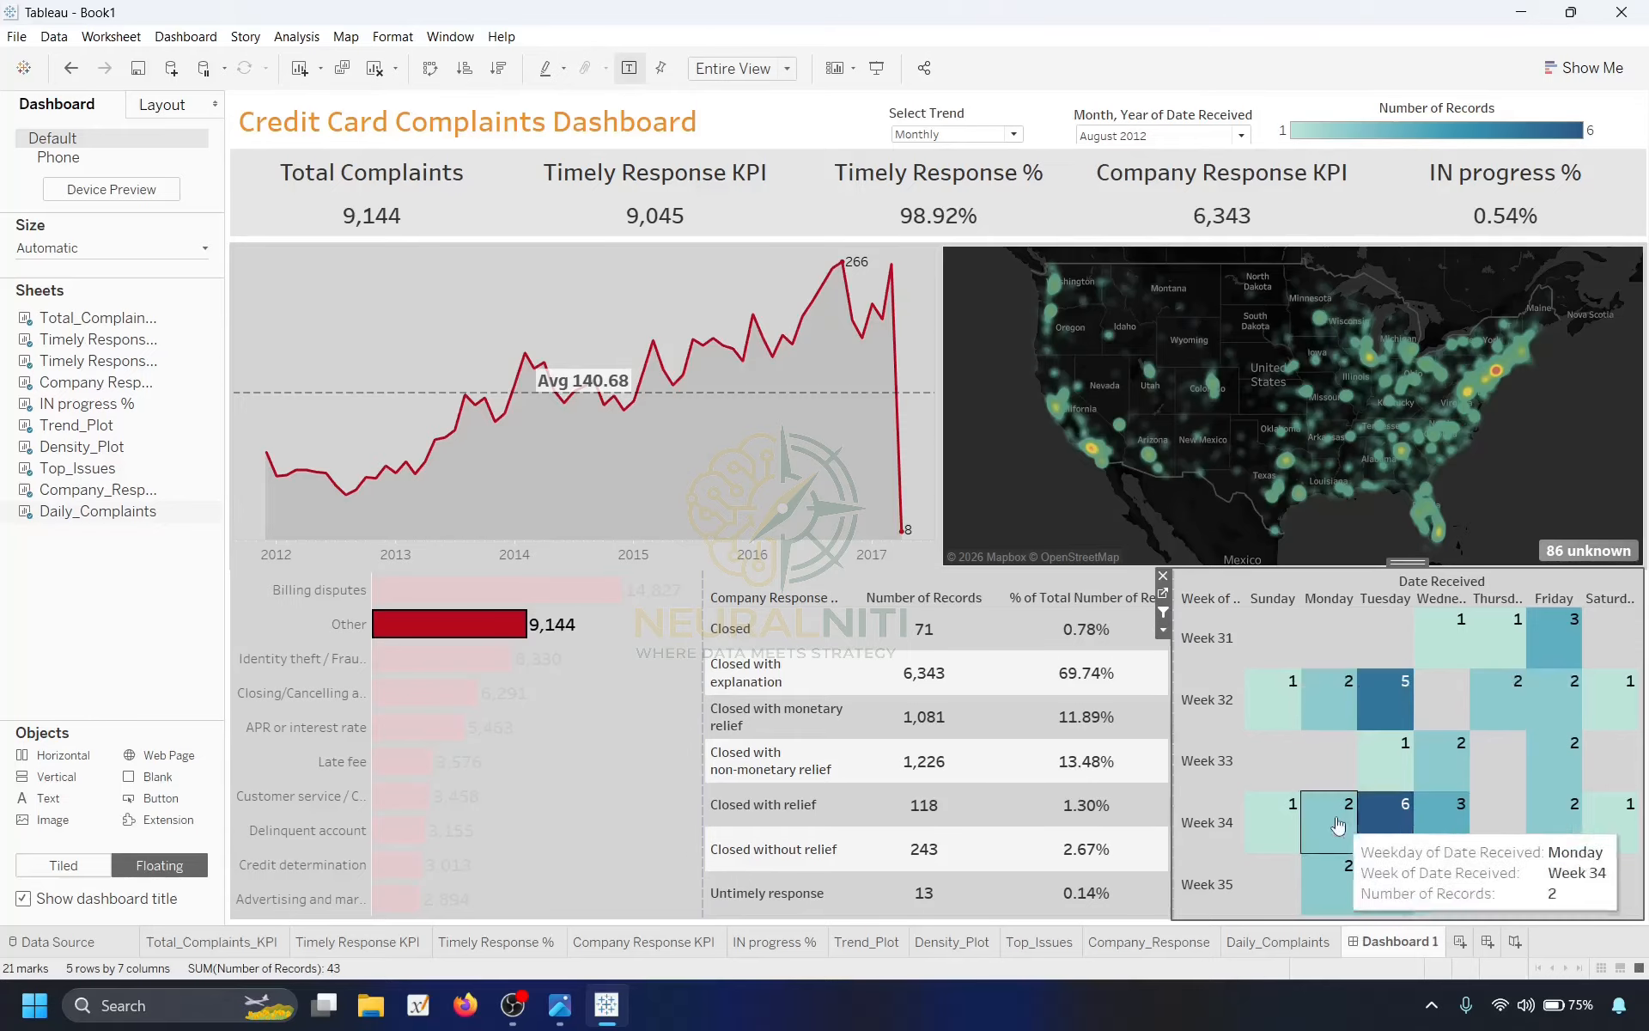
Test heatmap filtering with the Monday and Thursday cells of Week 32, then select the Monday cell of Week 35.
{"action": "left_click", "coordinate": [1348, 724]}
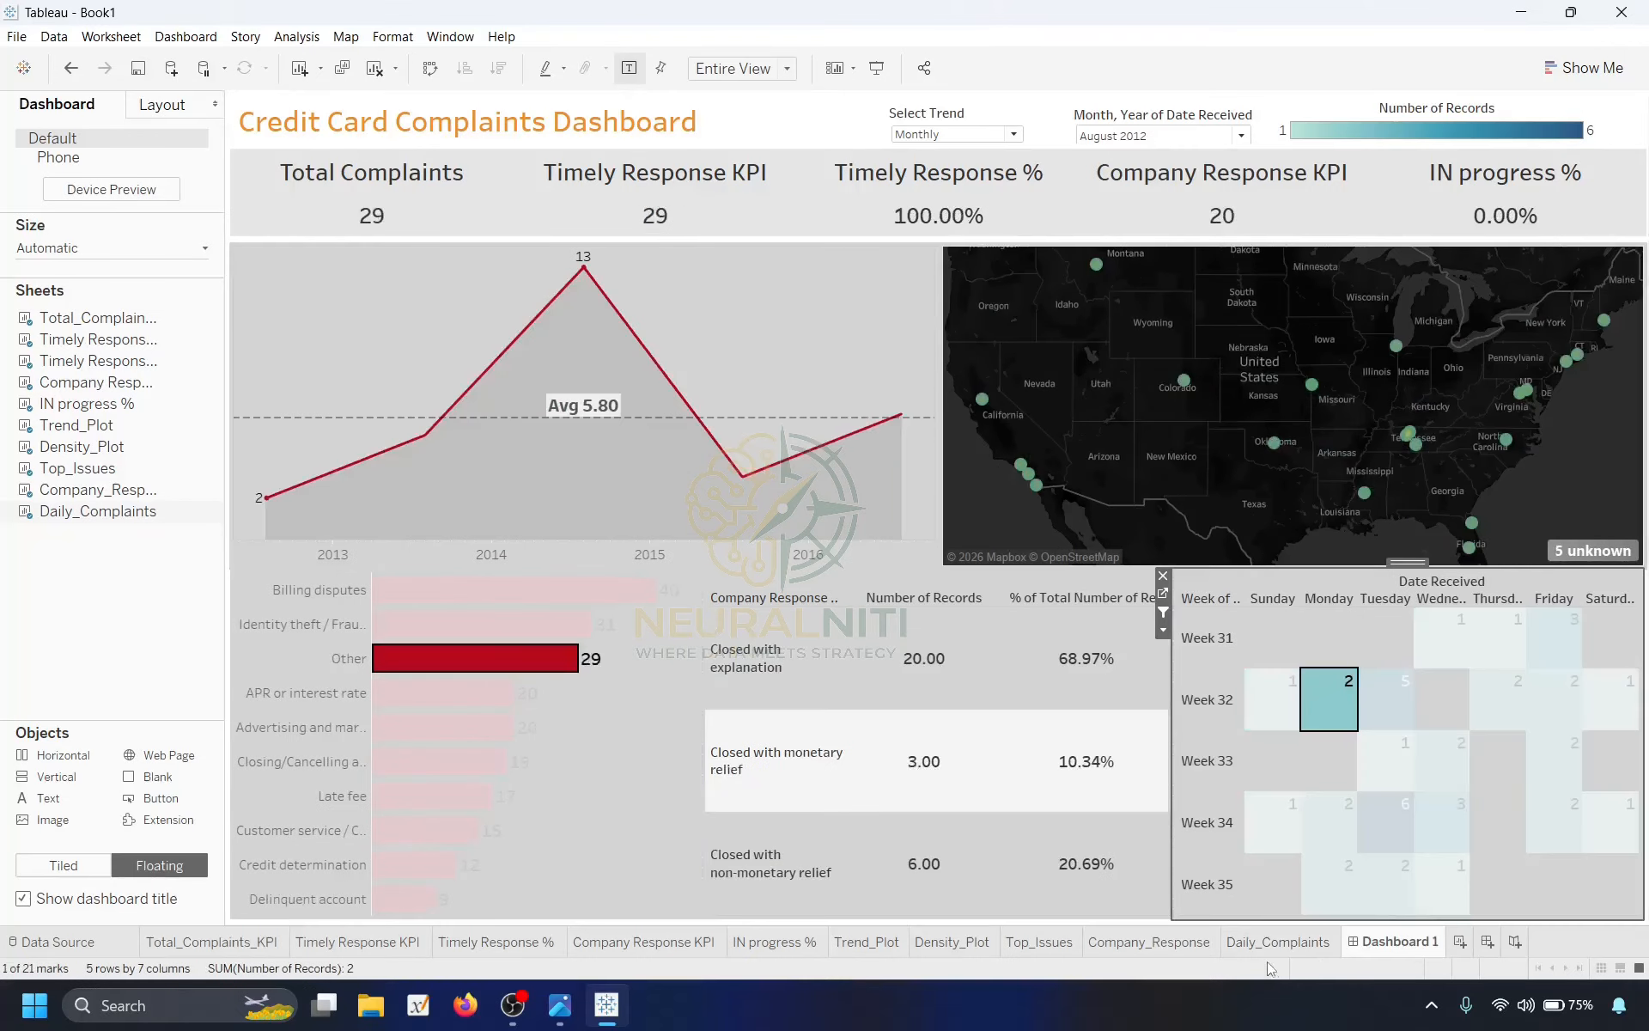
{"action": "left_click", "coordinate": [1448, 708]}
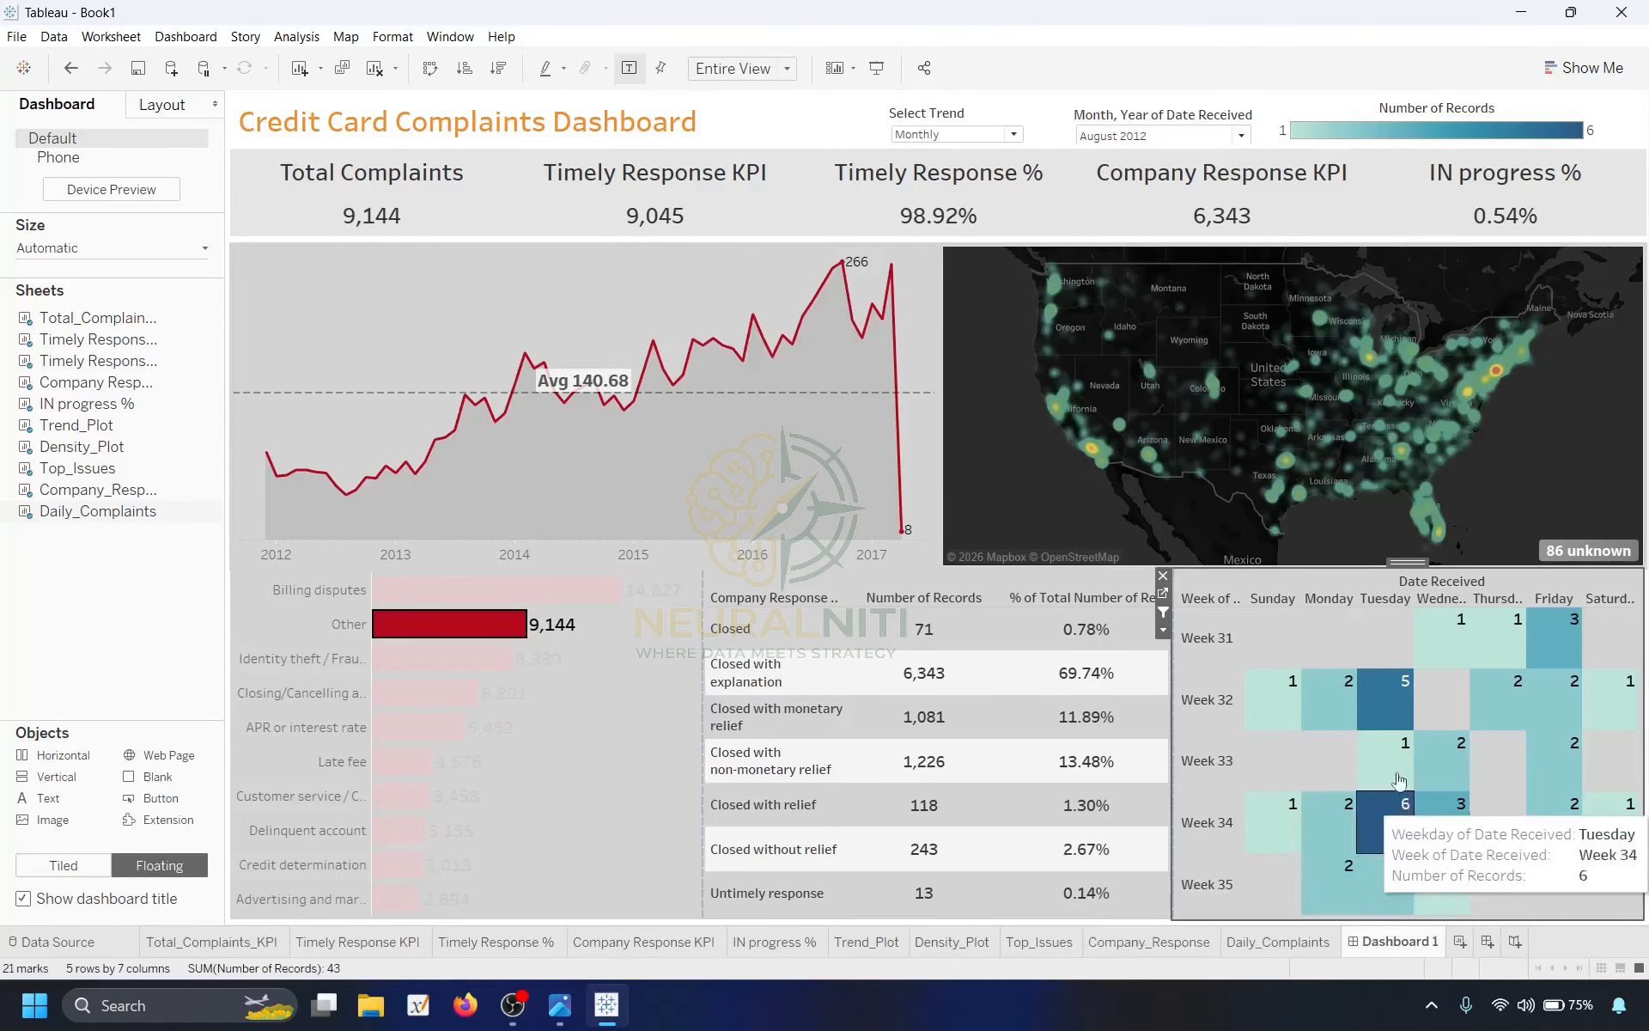
{"action": "mouse_move", "coordinate": [1514, 691]}
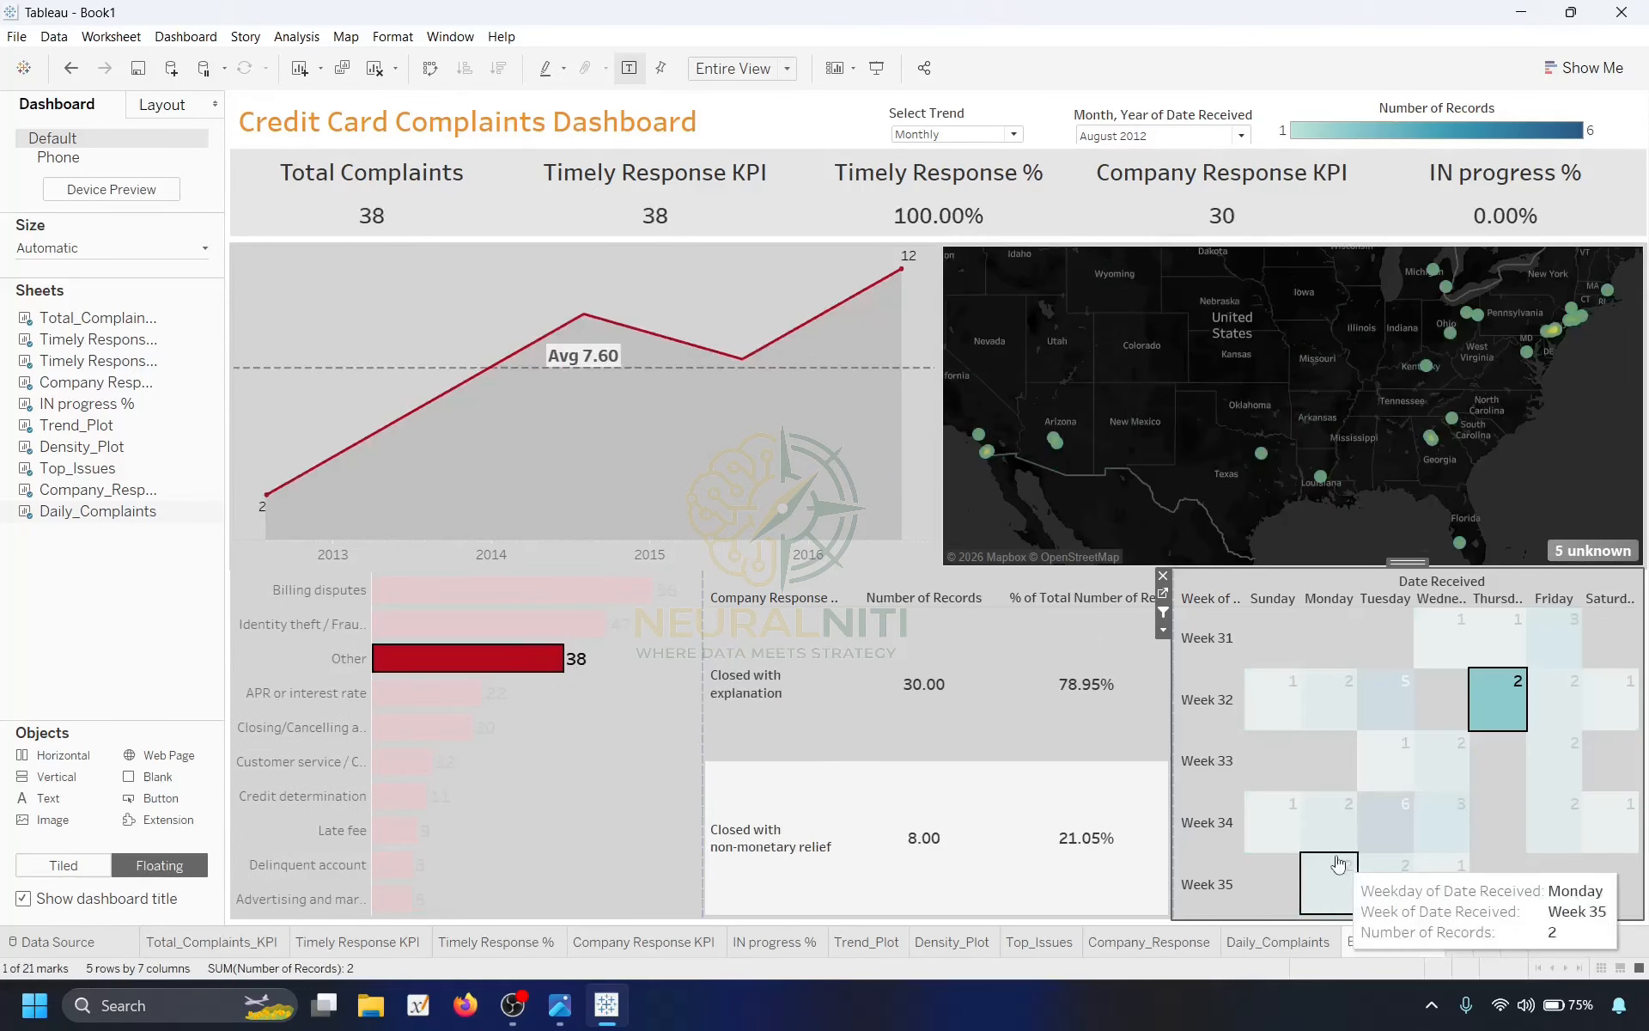
{"action": "left_click", "coordinate": [1309, 859]}
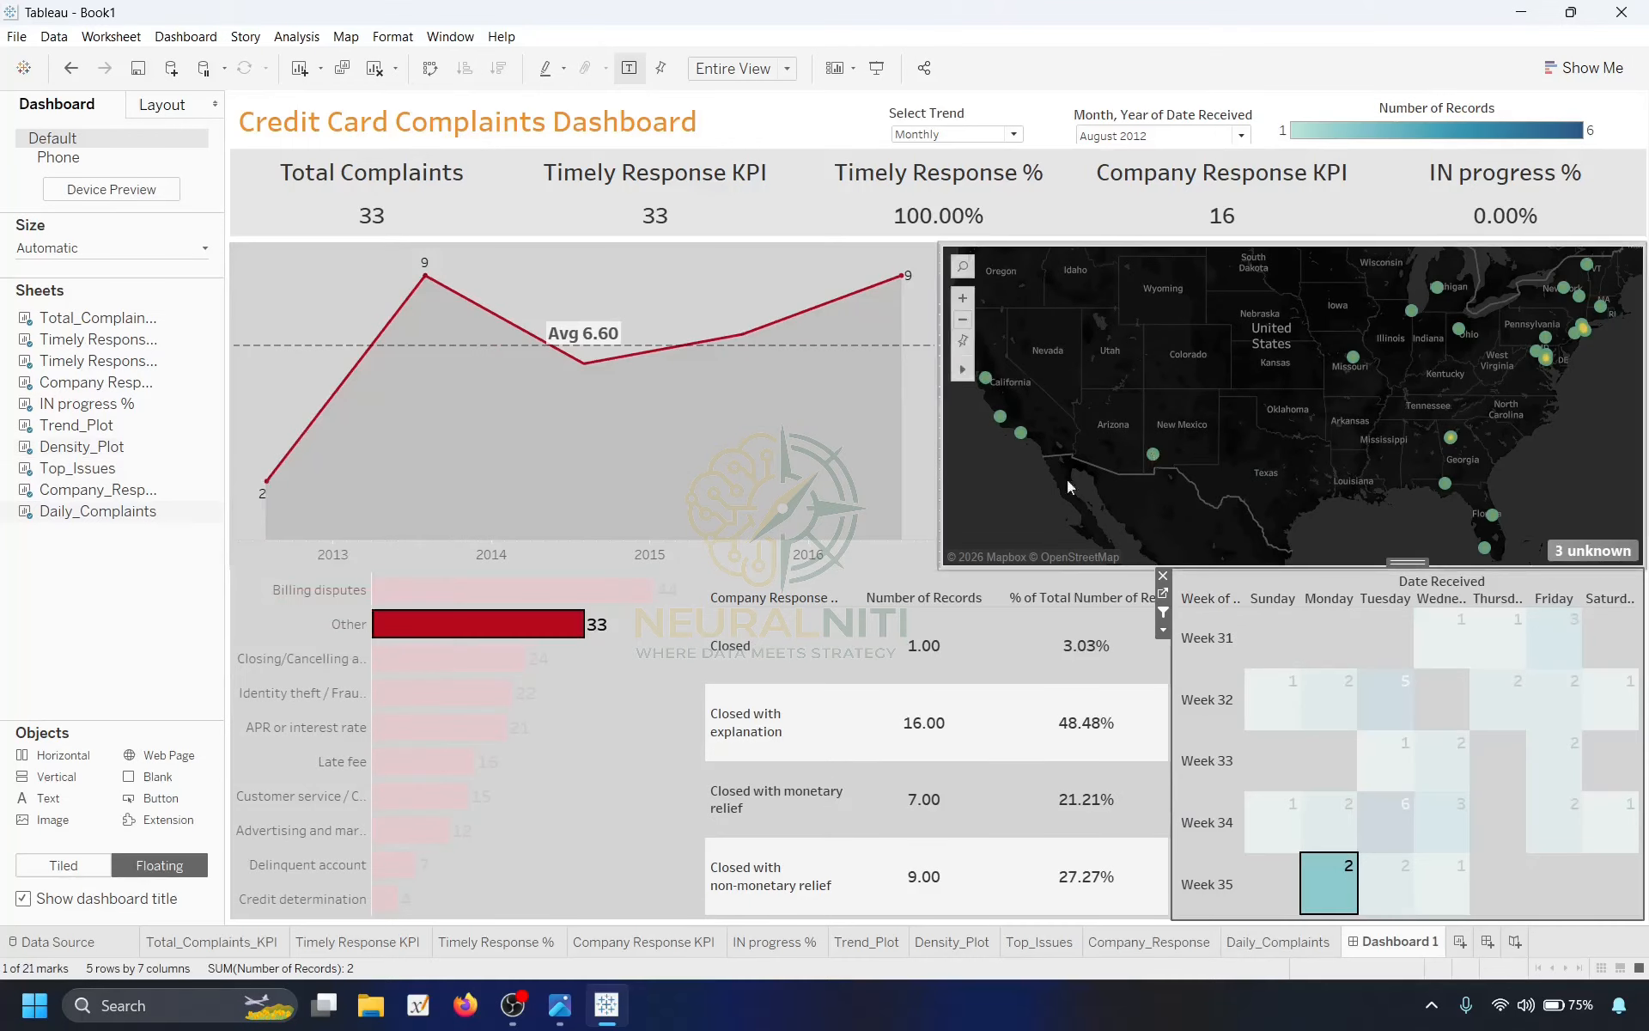
Show the dashboard in presentation mode, set Select Trend to Quarterly and open the month filter's value list.
{"action": "left_click", "coordinate": [877, 70]}
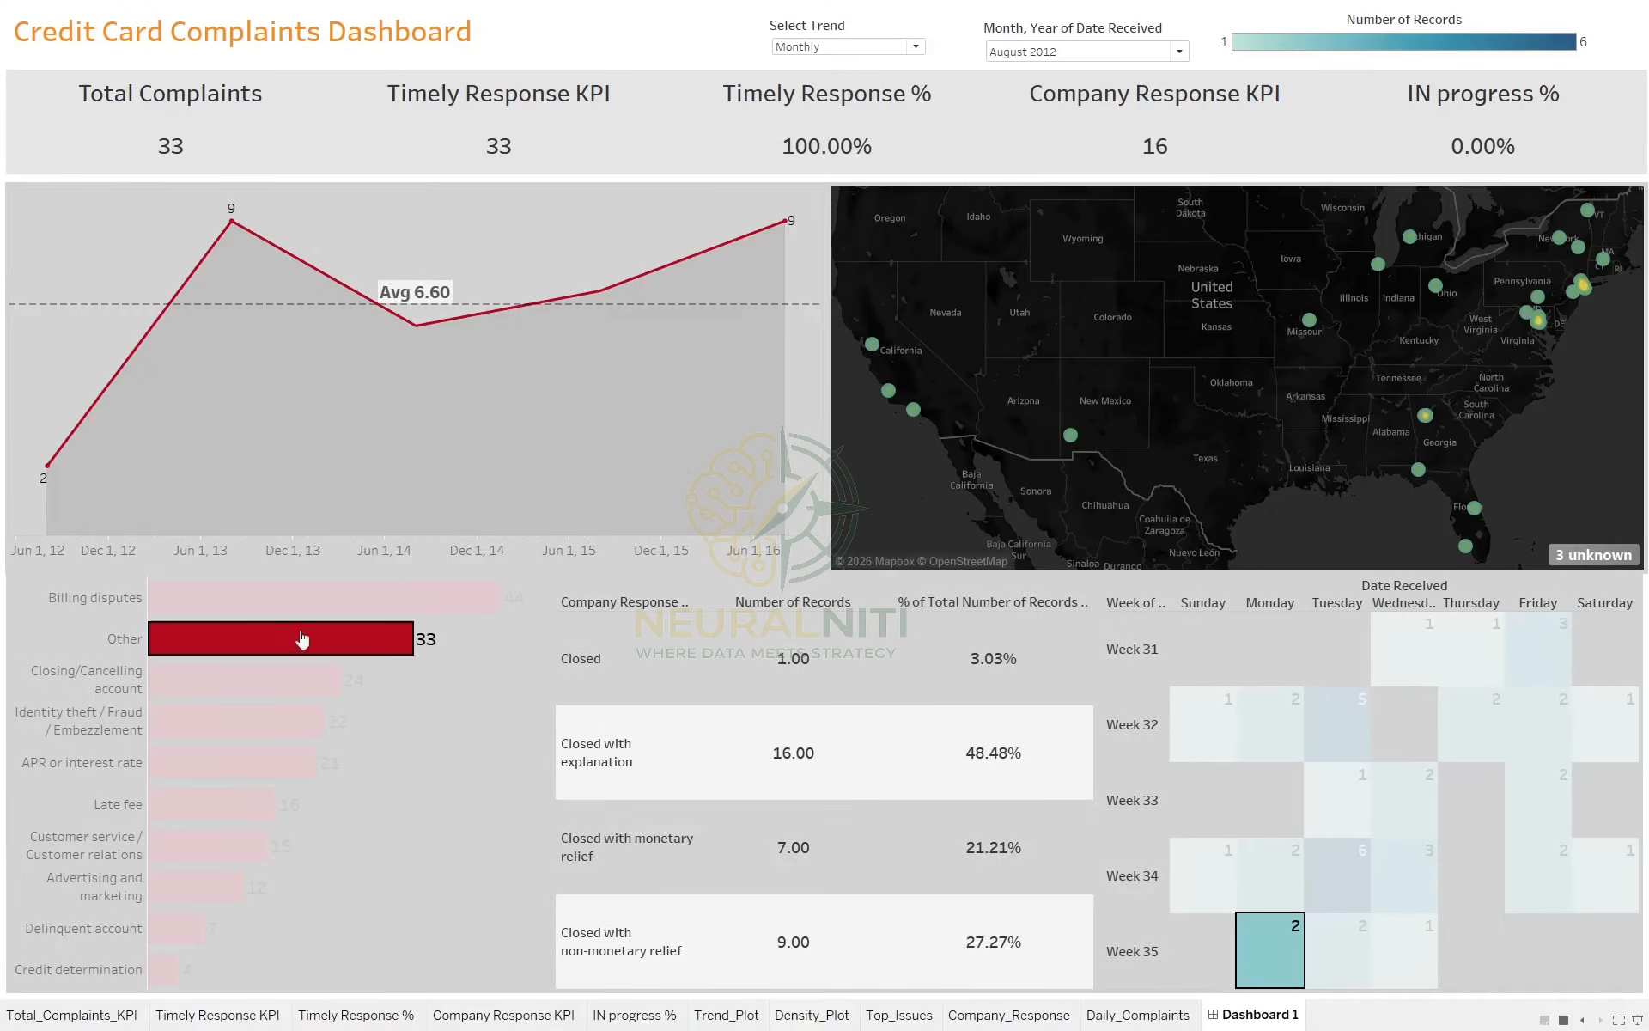
{"action": "left_click", "coordinate": [808, 45]}
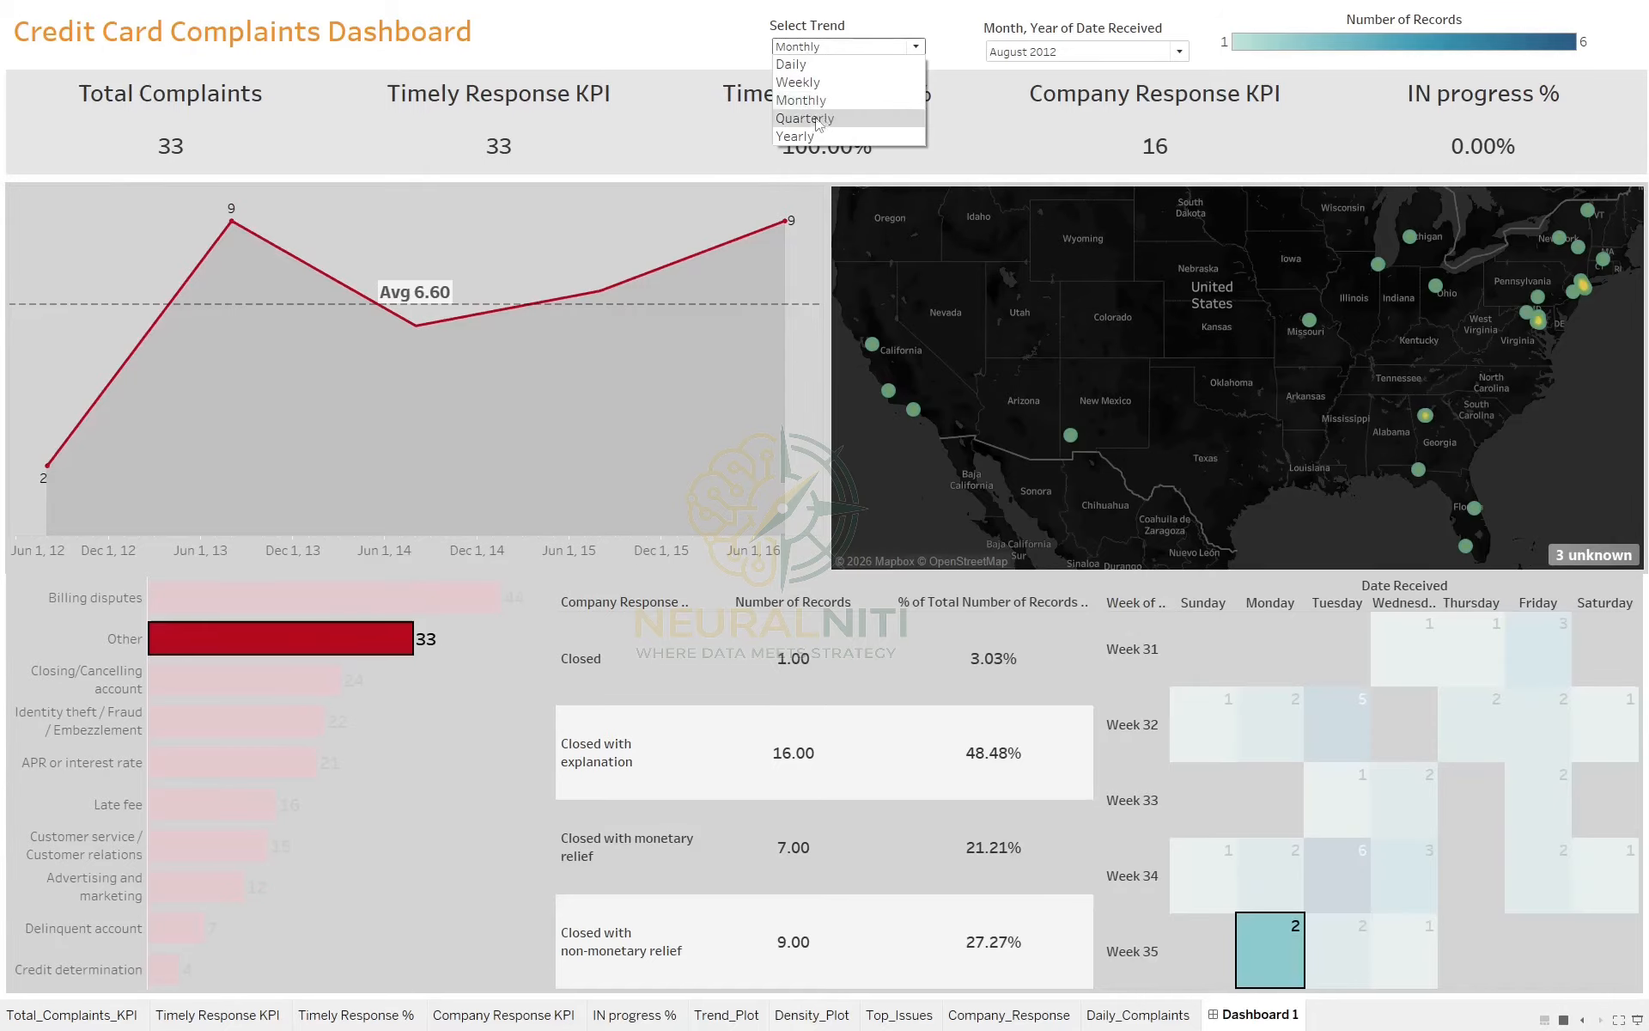
{"action": "left_click", "coordinate": [816, 114]}
{"action": "left_click", "coordinate": [1044, 54]}
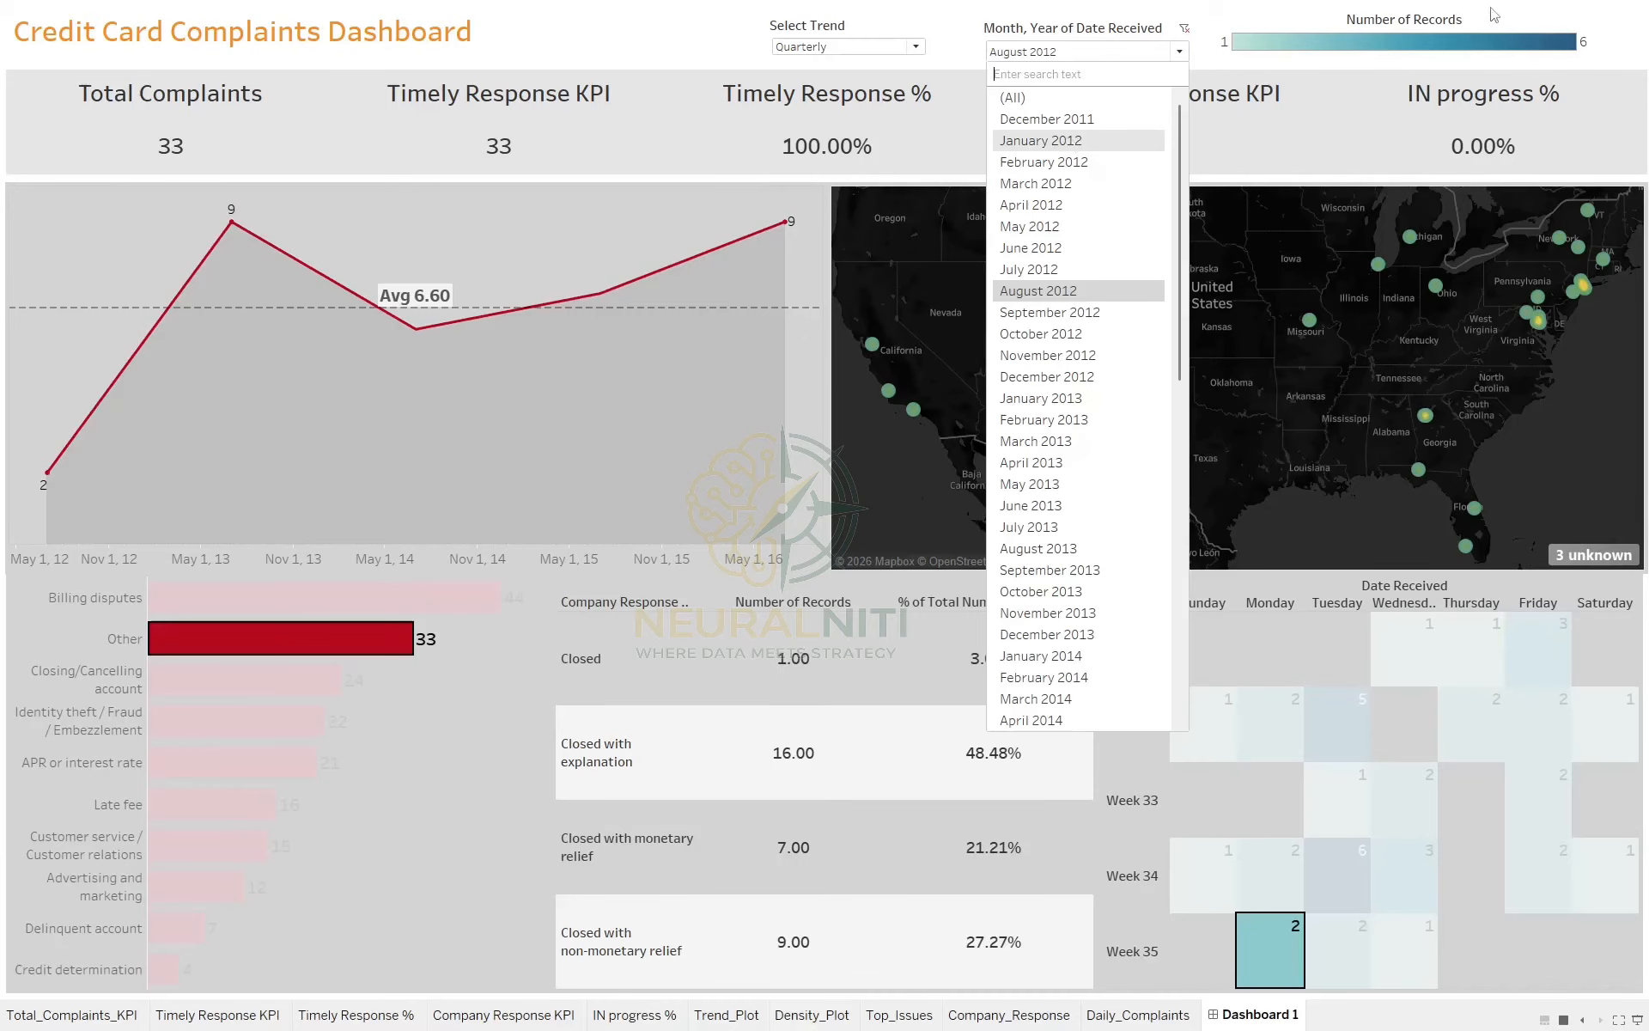